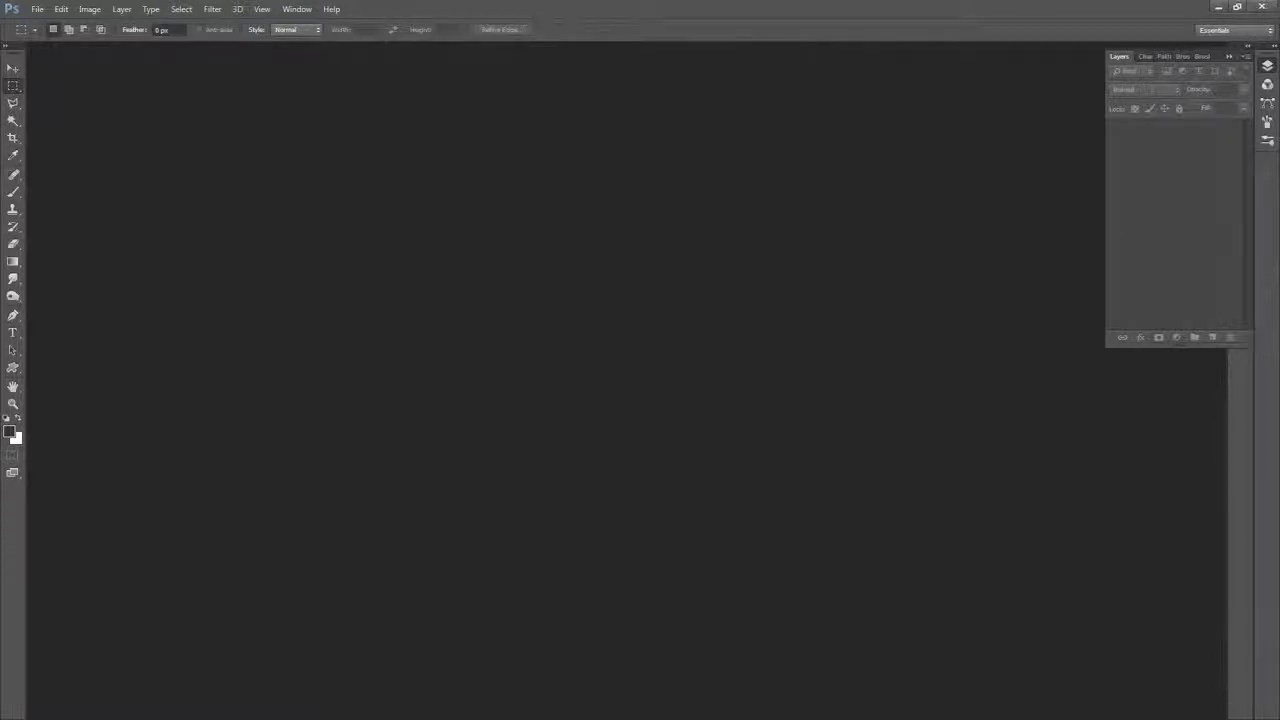
Open the five forge_head texture PNGs, from bent_normals to vcols, from the RAW texture bakes folder in Photoshop
{"action": "left_click_drag", "start_coordinate": [0, 190], "coordinate": [626, 46]}
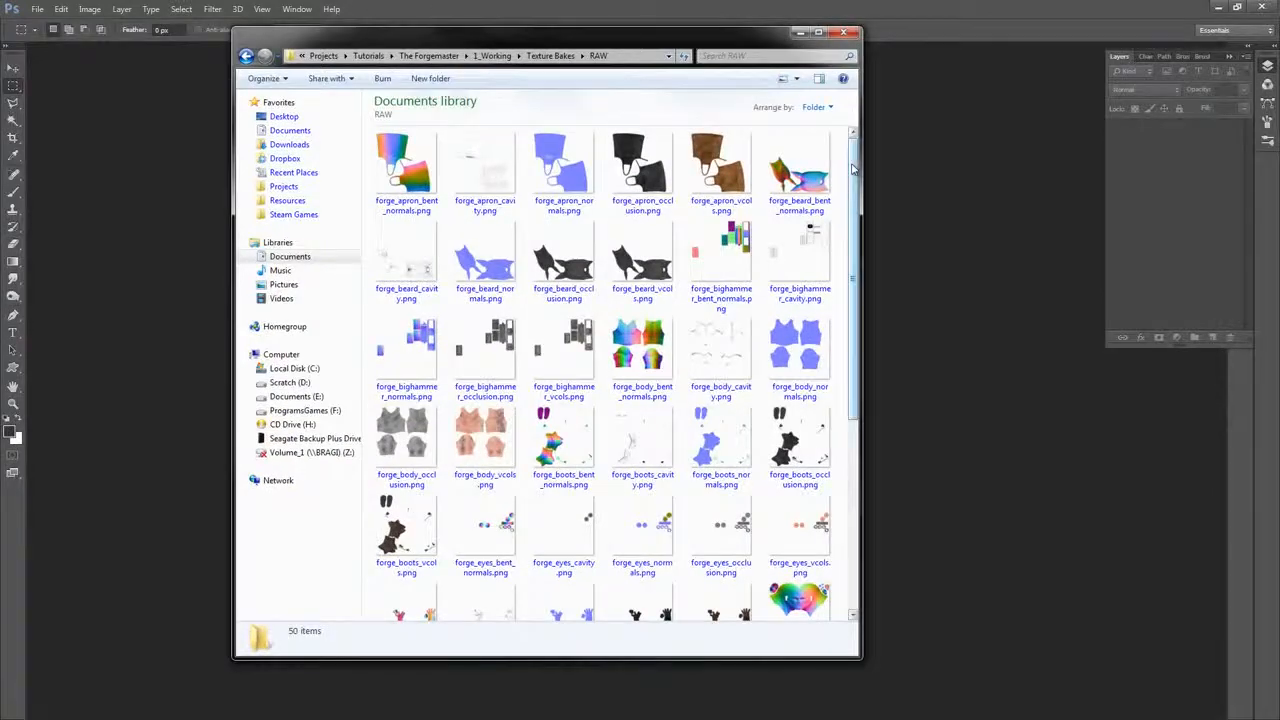
{"action": "left_click_drag", "start_coordinate": [853, 170], "coordinate": [868, 132]}
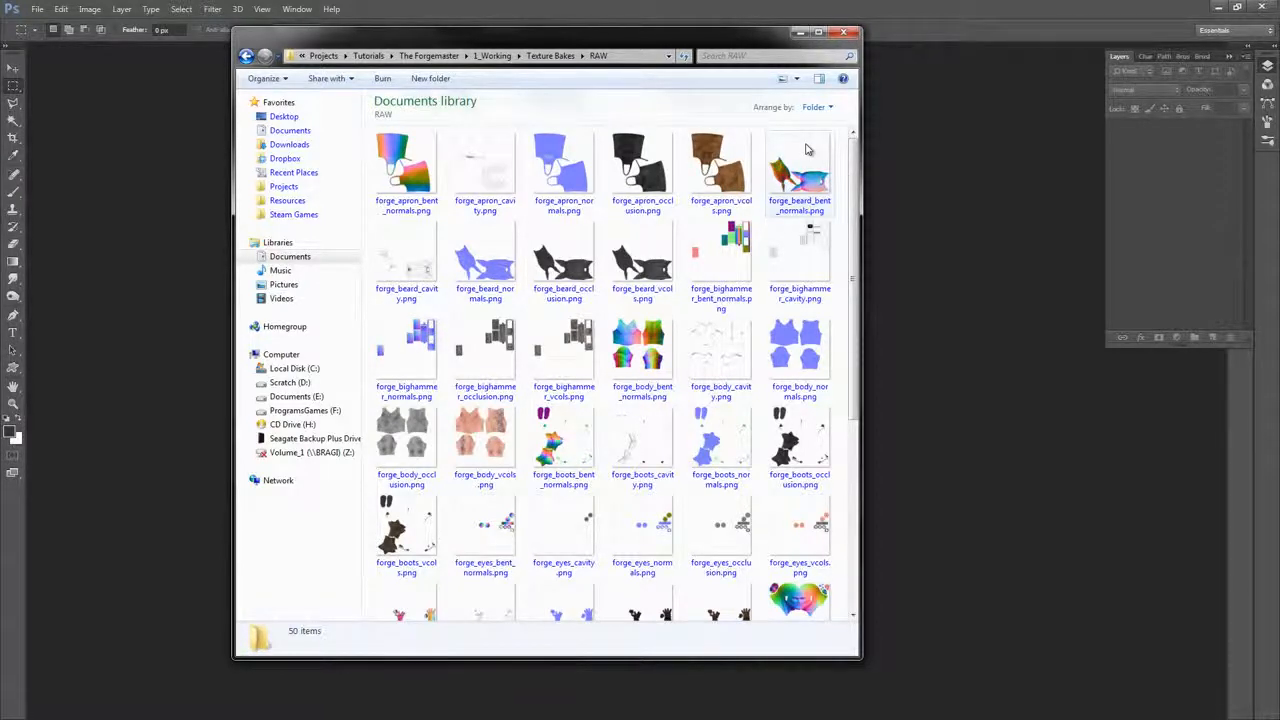
{"action": "left_click", "coordinate": [815, 188]}
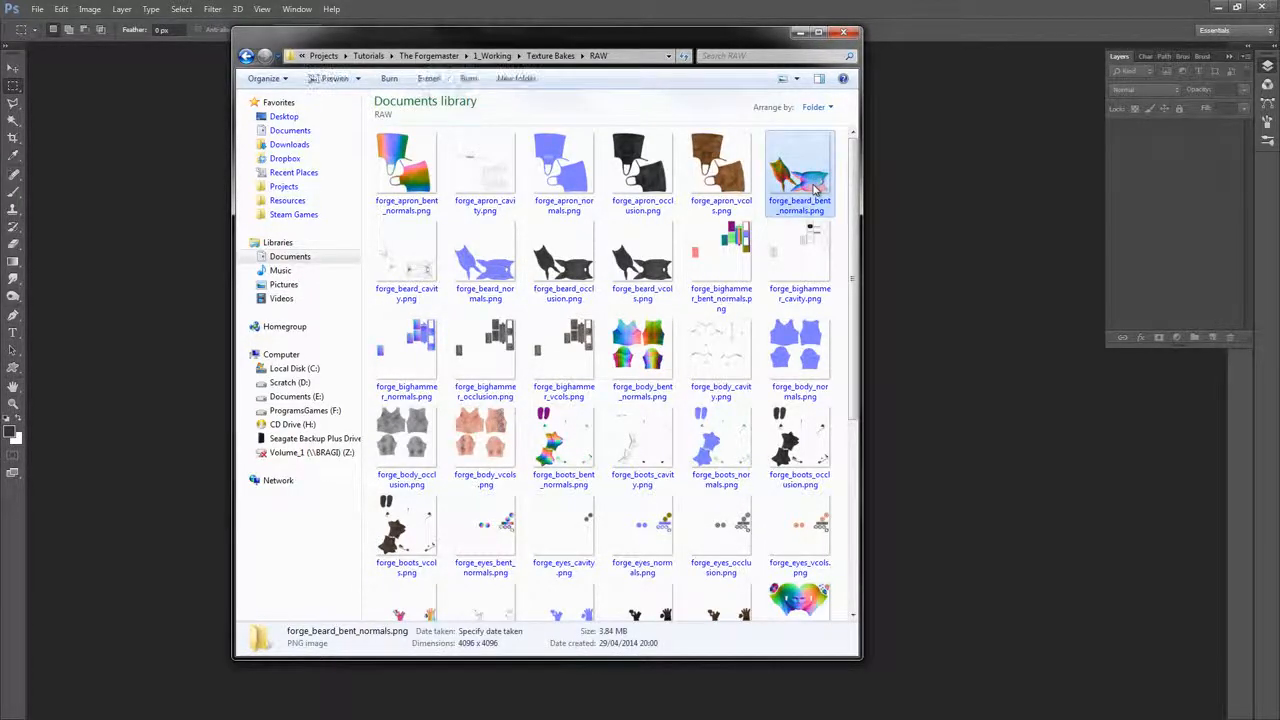
{"action": "left_click_drag", "start_coordinate": [858, 178], "coordinate": [903, 400]}
{"action": "left_click", "coordinate": [813, 277]}
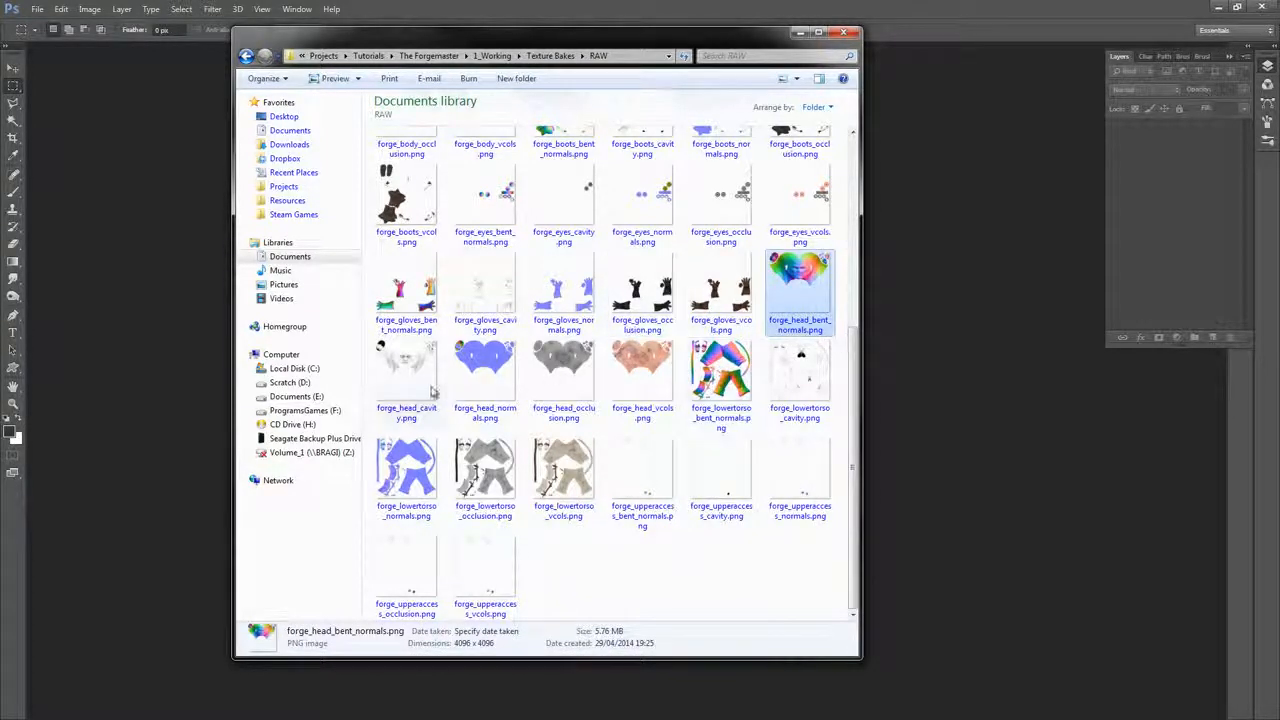
{"action": "left_click", "coordinate": [642, 378], "text": "shift"}
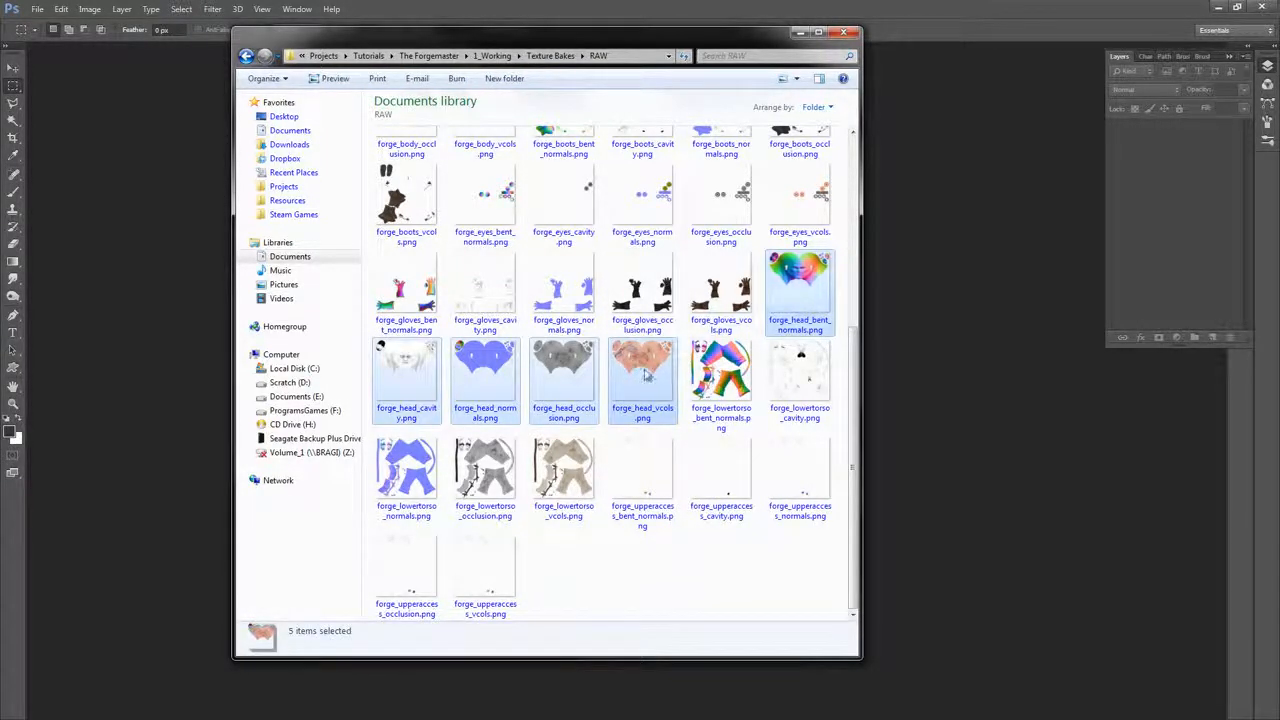
{"action": "left_click_drag", "start_coordinate": [652, 392], "coordinate": [904, 34]}
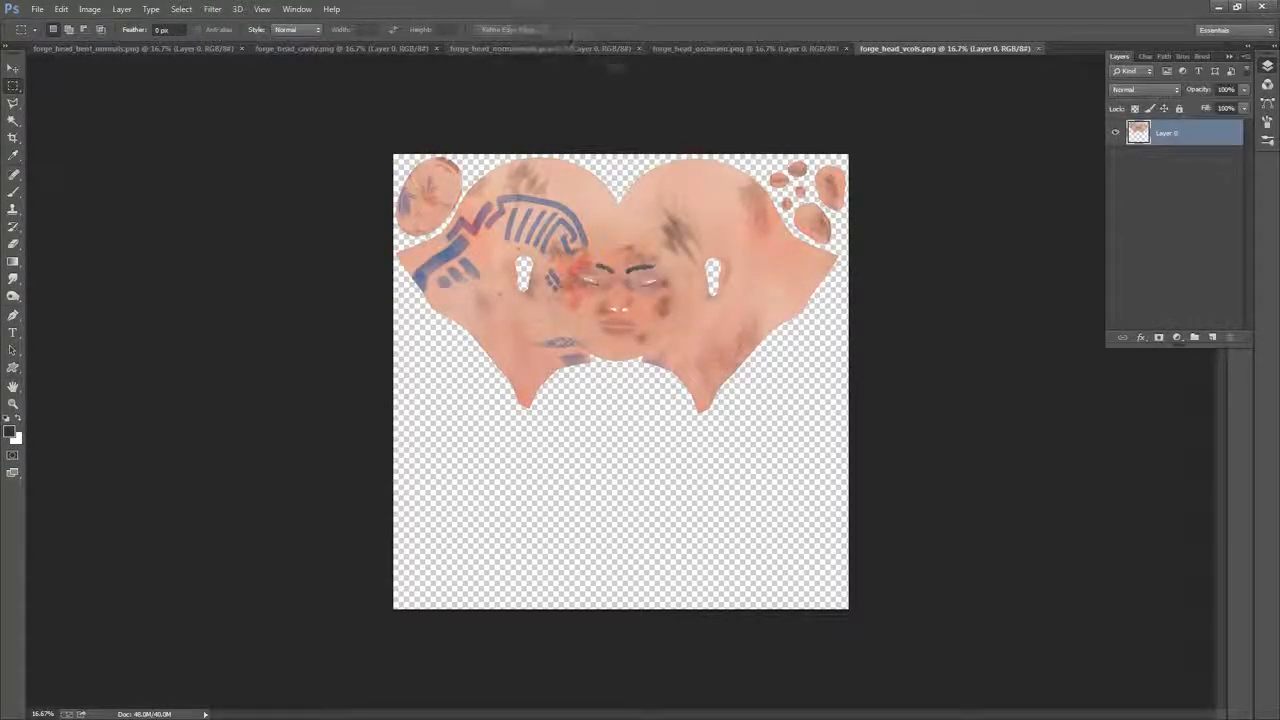
Create a new 4096 x 4096 pixel document with white background contents
{"action": "left_click", "coordinate": [159, 49]}
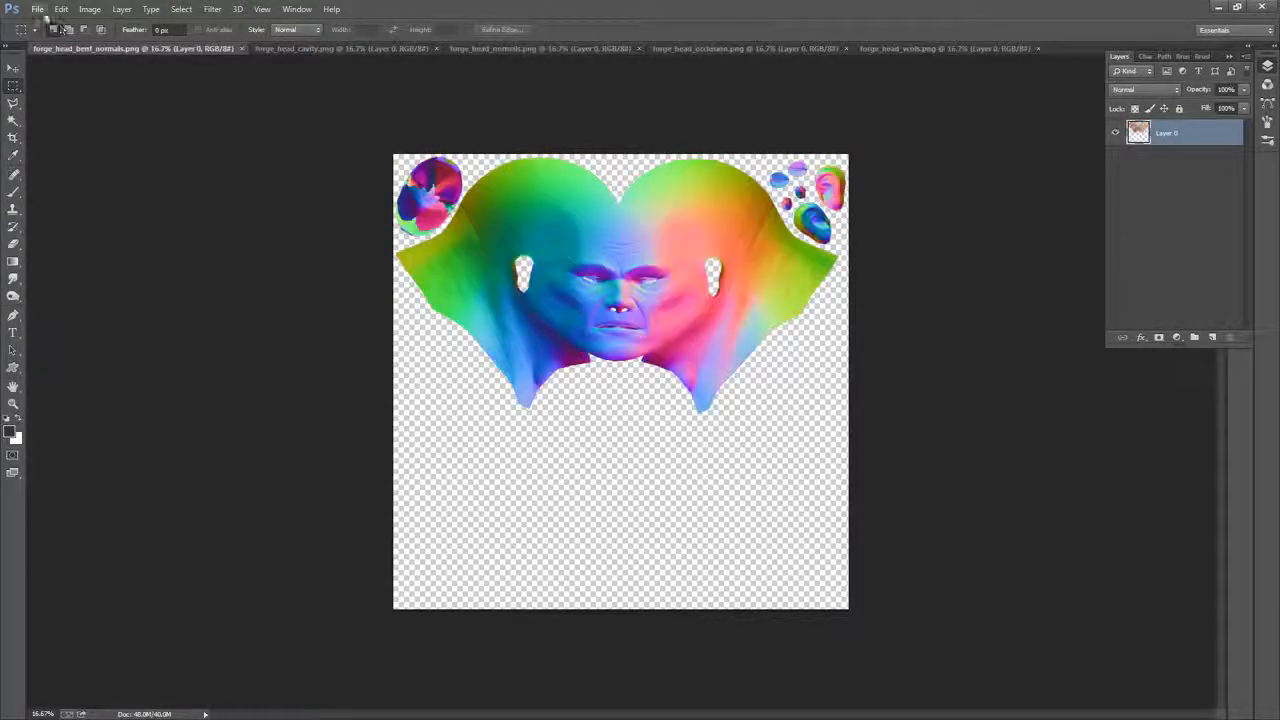
{"action": "left_click", "coordinate": [38, 10]}
{"action": "left_click", "coordinate": [72, 25]}
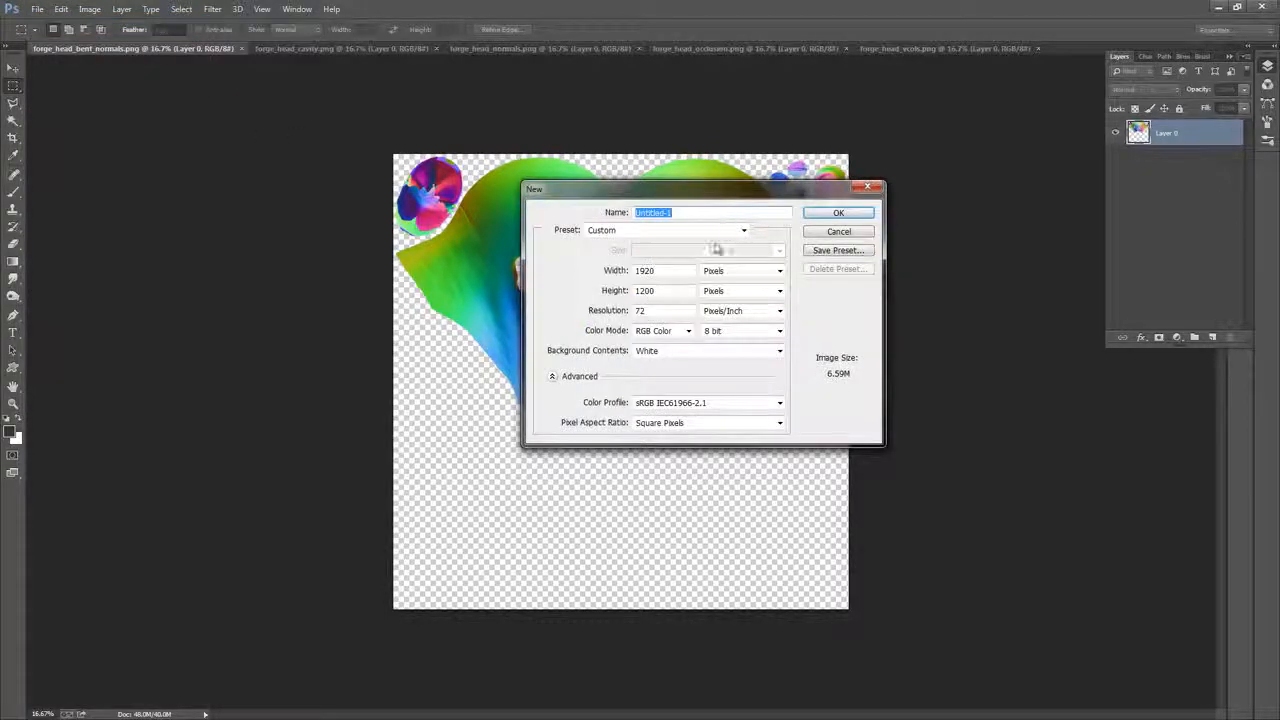
{"action": "double_click", "coordinate": [648, 270]}
{"action": "type", "text": "4"}
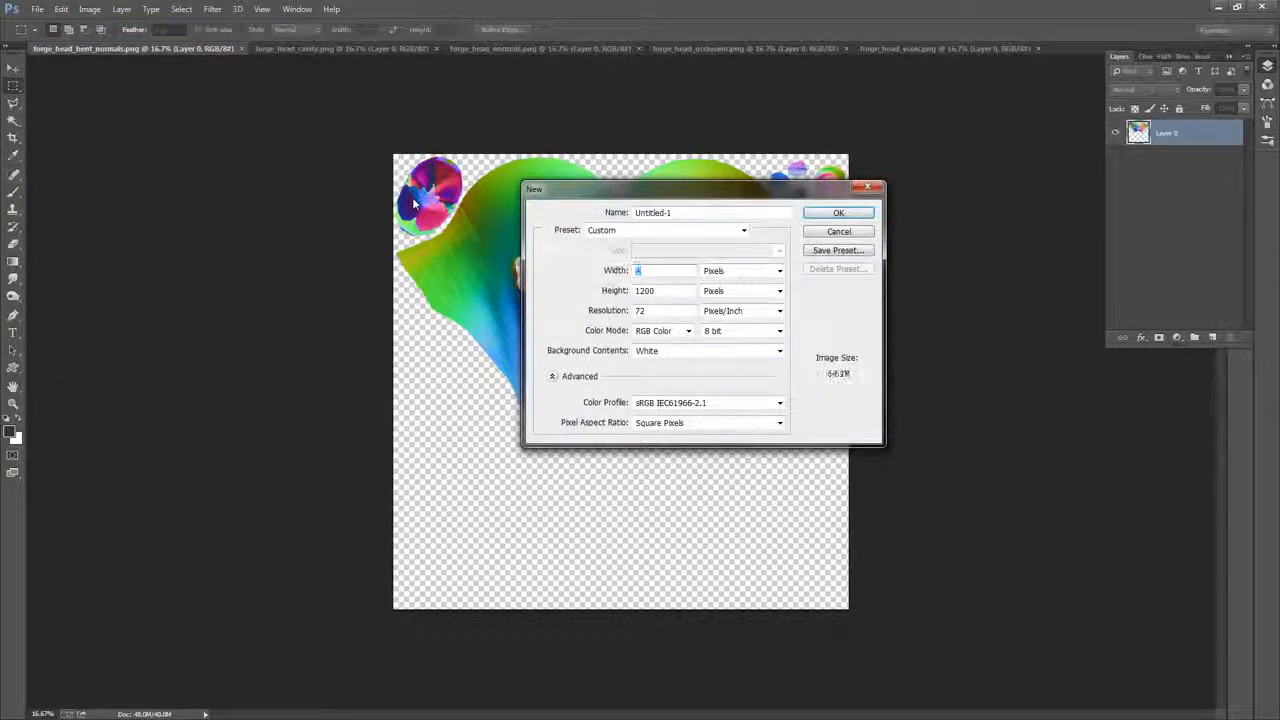
{"action": "type", "text": "096"}
{"action": "key", "text": "Tab"}
{"action": "key", "text": "Tab"}
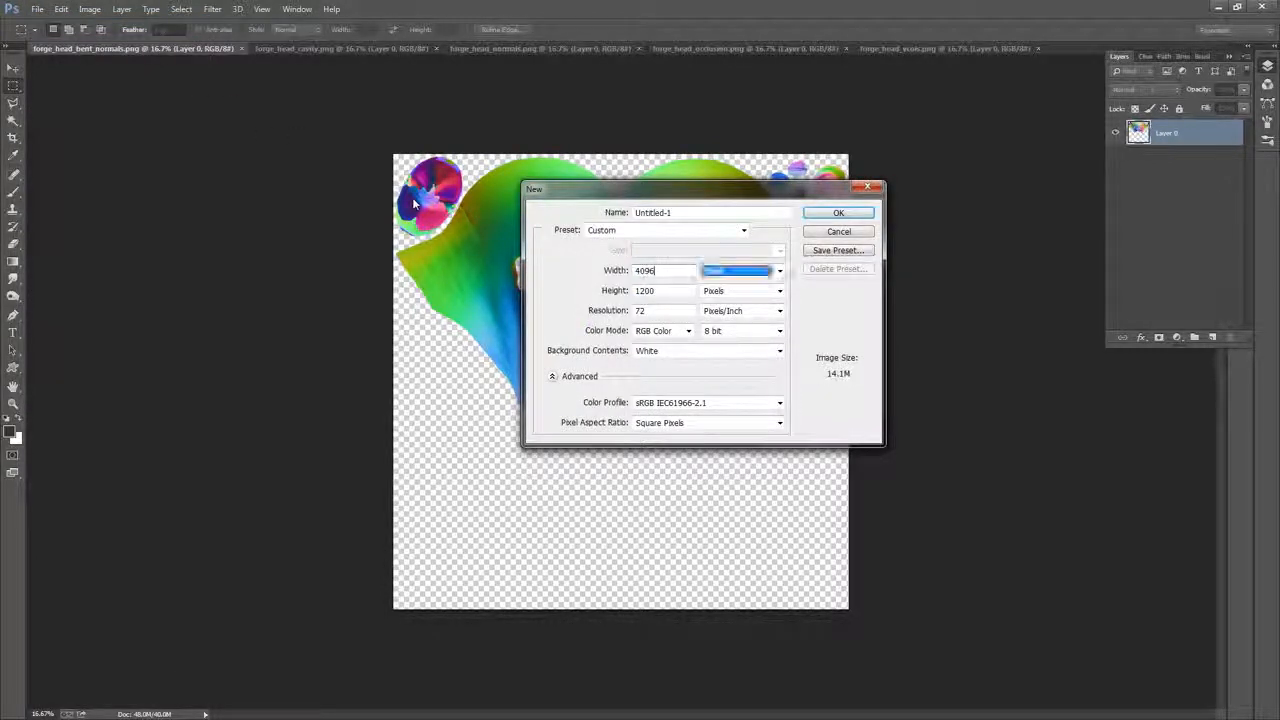
{"action": "type", "text": "4096"}
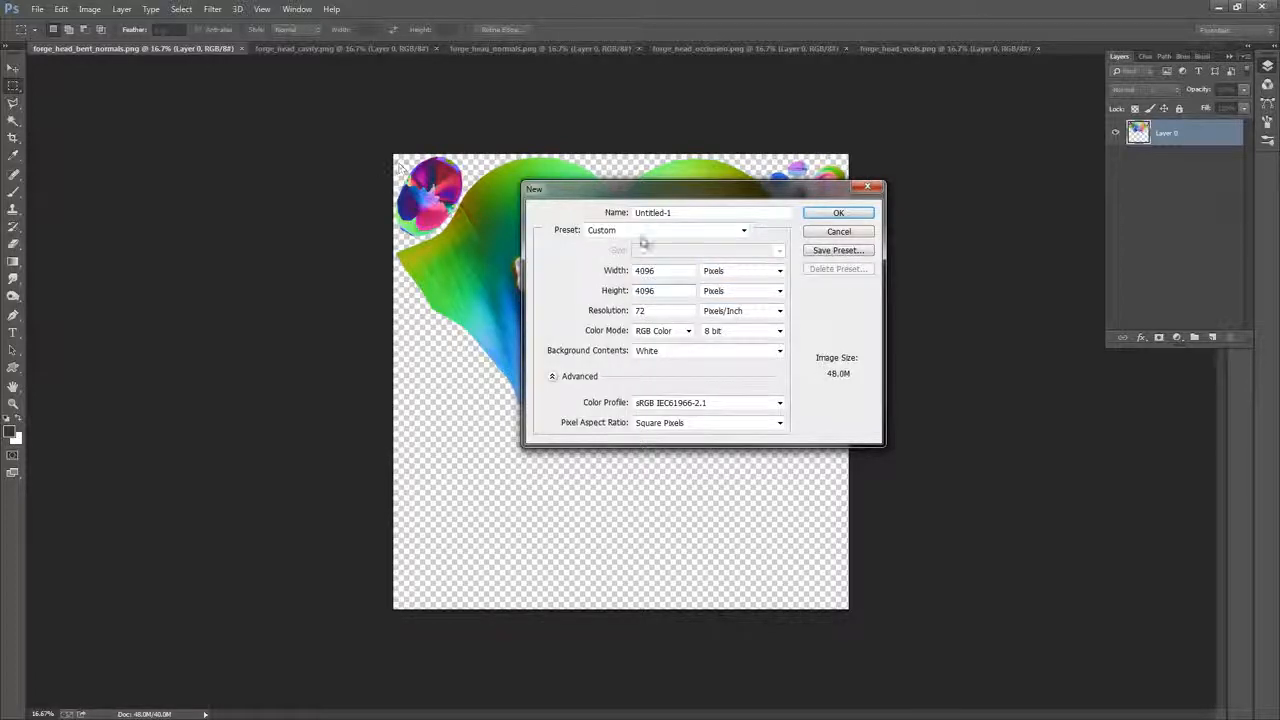
{"action": "left_click", "coordinate": [662, 352]}
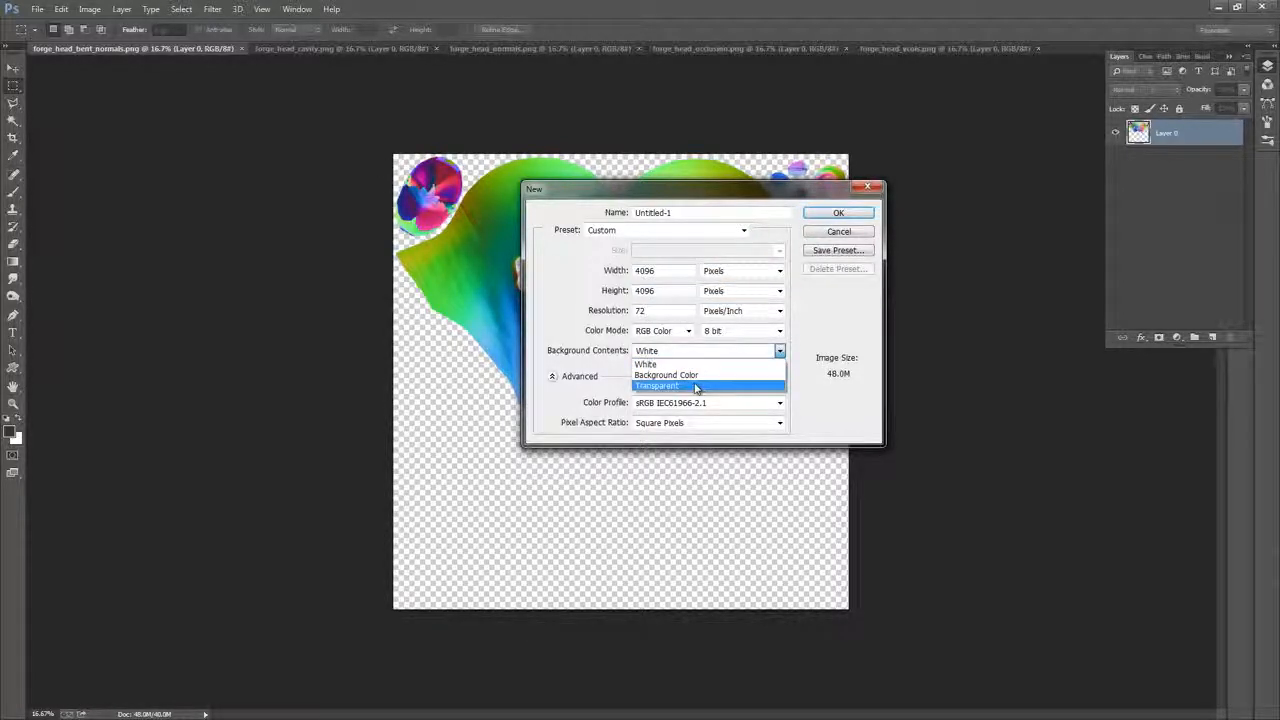
{"action": "left_click", "coordinate": [832, 226]}
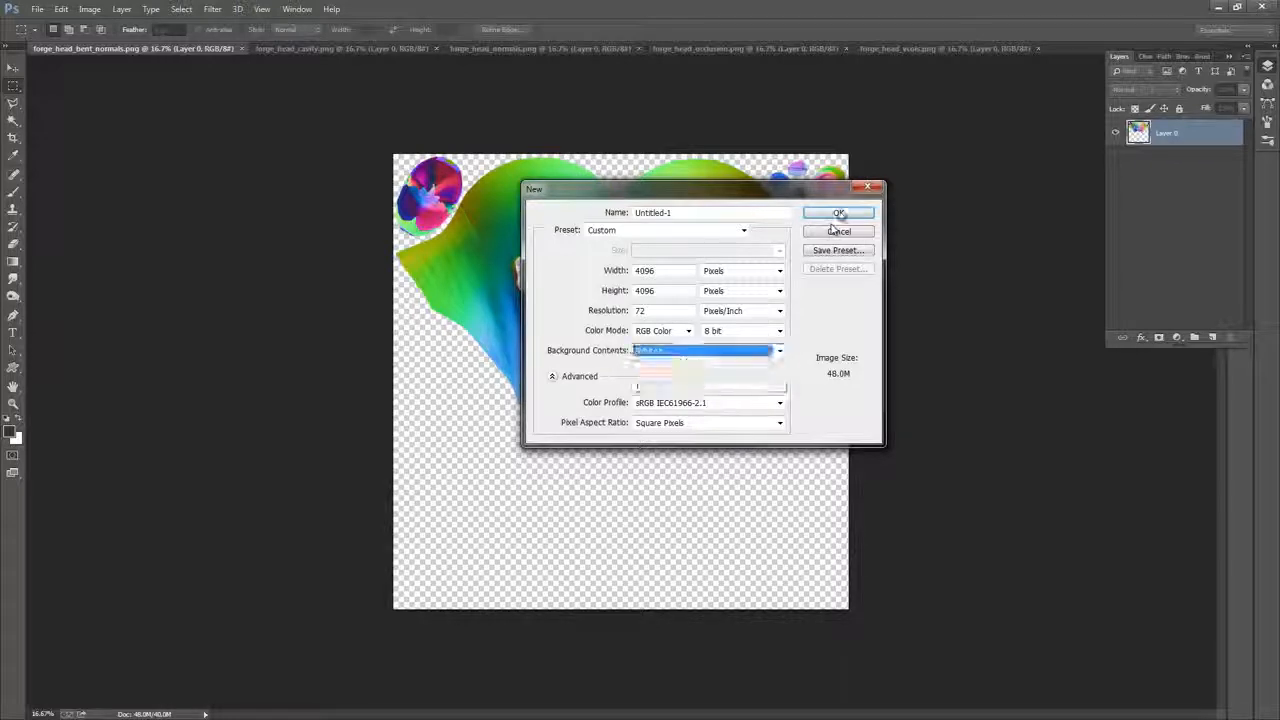
{"action": "left_click", "coordinate": [838, 213]}
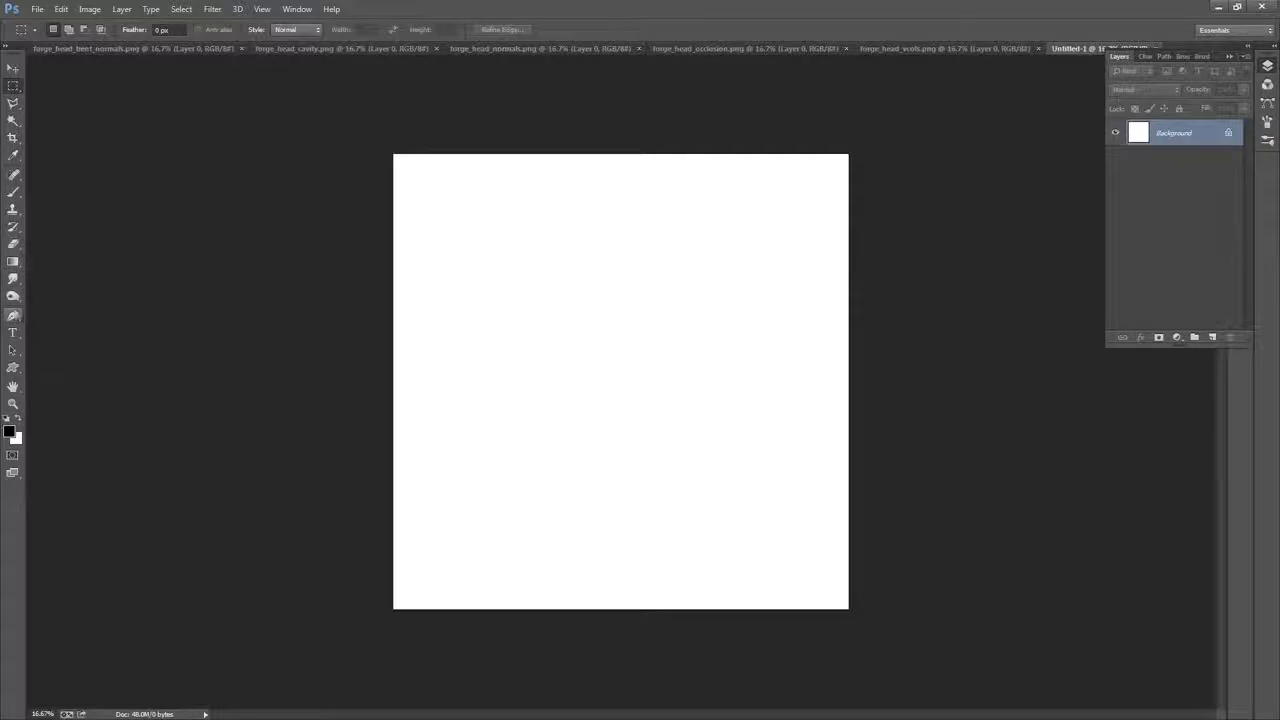
Fill the new document's background with black using the Paint Bucket tool
{"action": "left_click", "coordinate": [13, 261]}
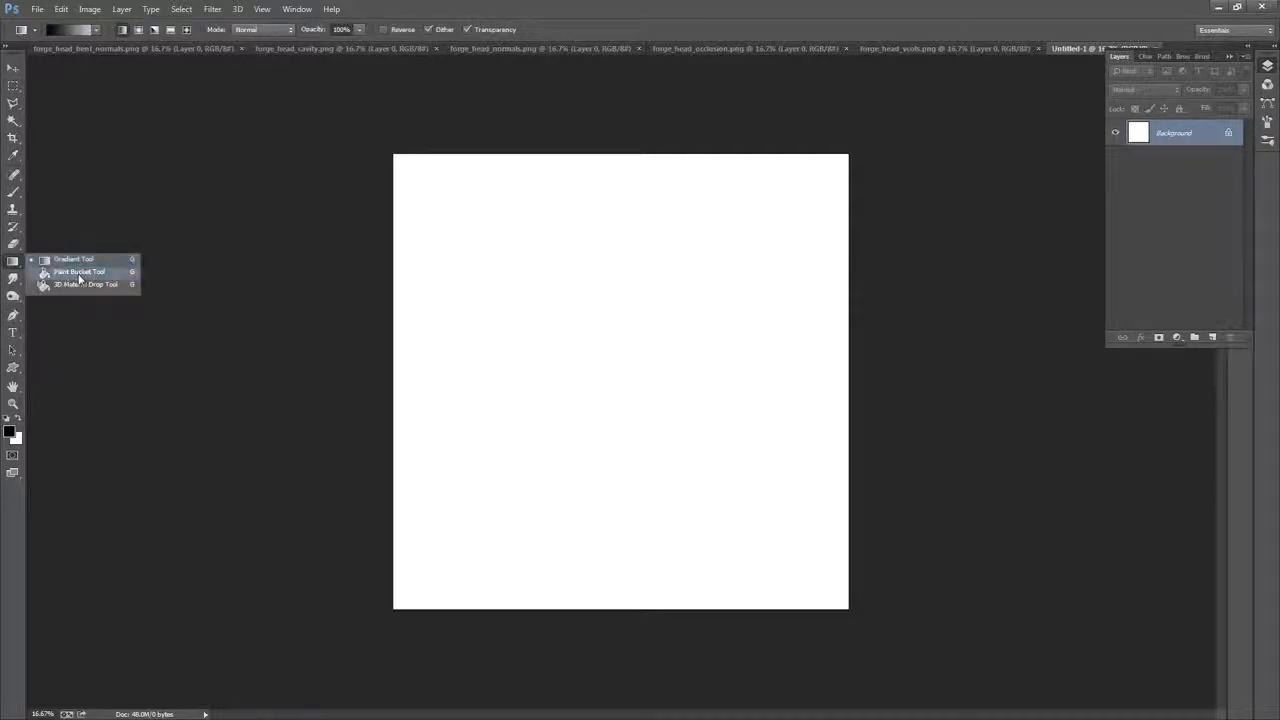
{"action": "left_click", "coordinate": [79, 276]}
{"action": "left_click", "coordinate": [565, 258]}
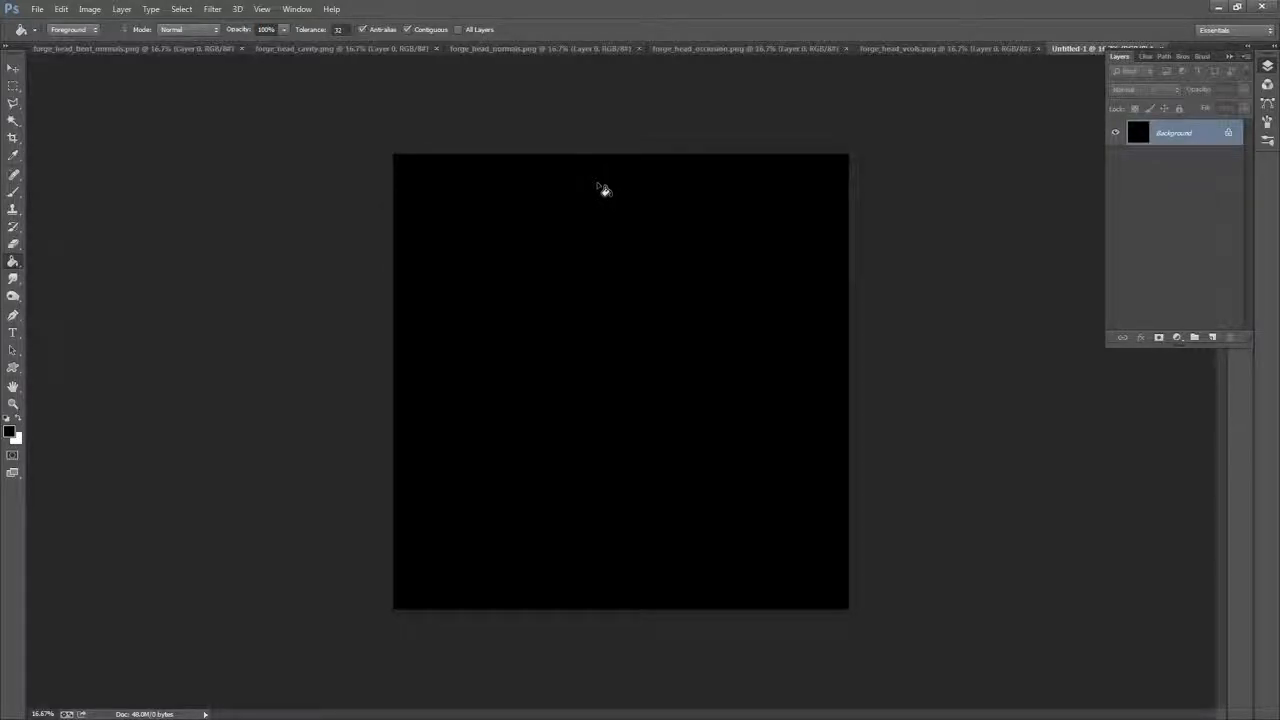
Select the entire canvas of forge_head_vcols.png
{"action": "left_click", "coordinate": [981, 53]}
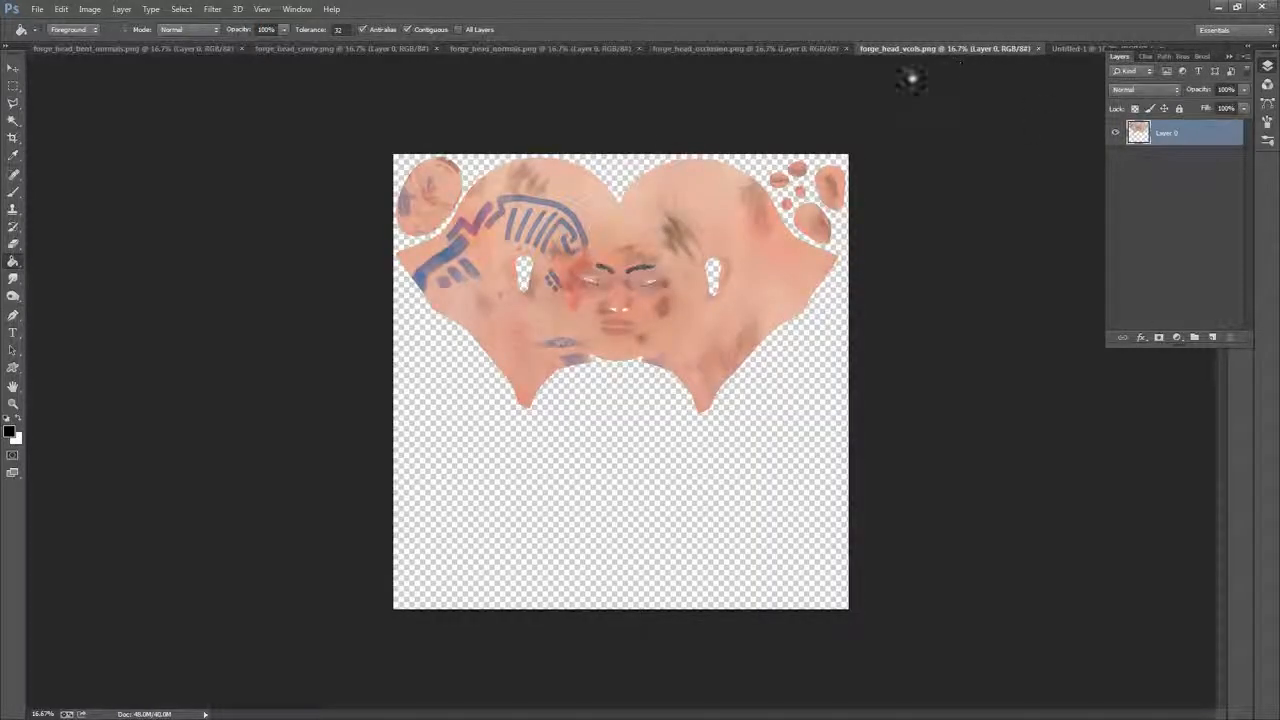
{"action": "left_click", "coordinate": [1070, 49]}
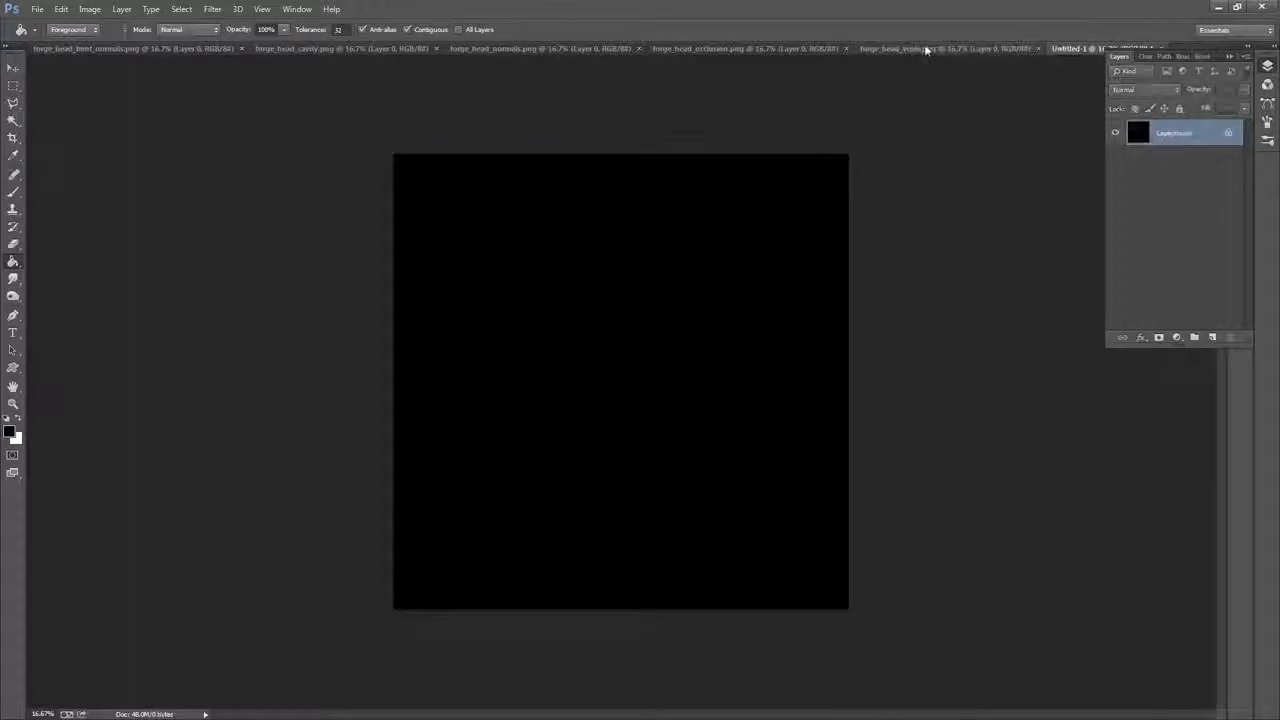
{"action": "left_click", "coordinate": [945, 48]}
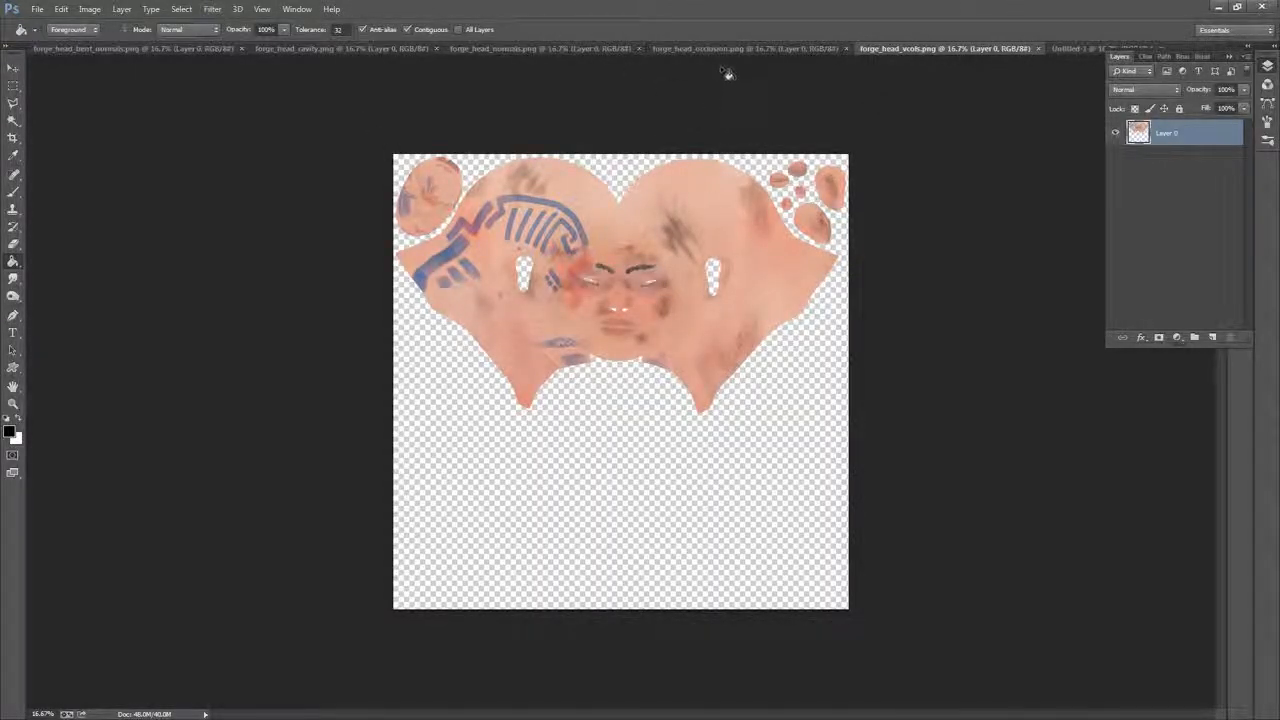
{"action": "left_click", "coordinate": [212, 9]}
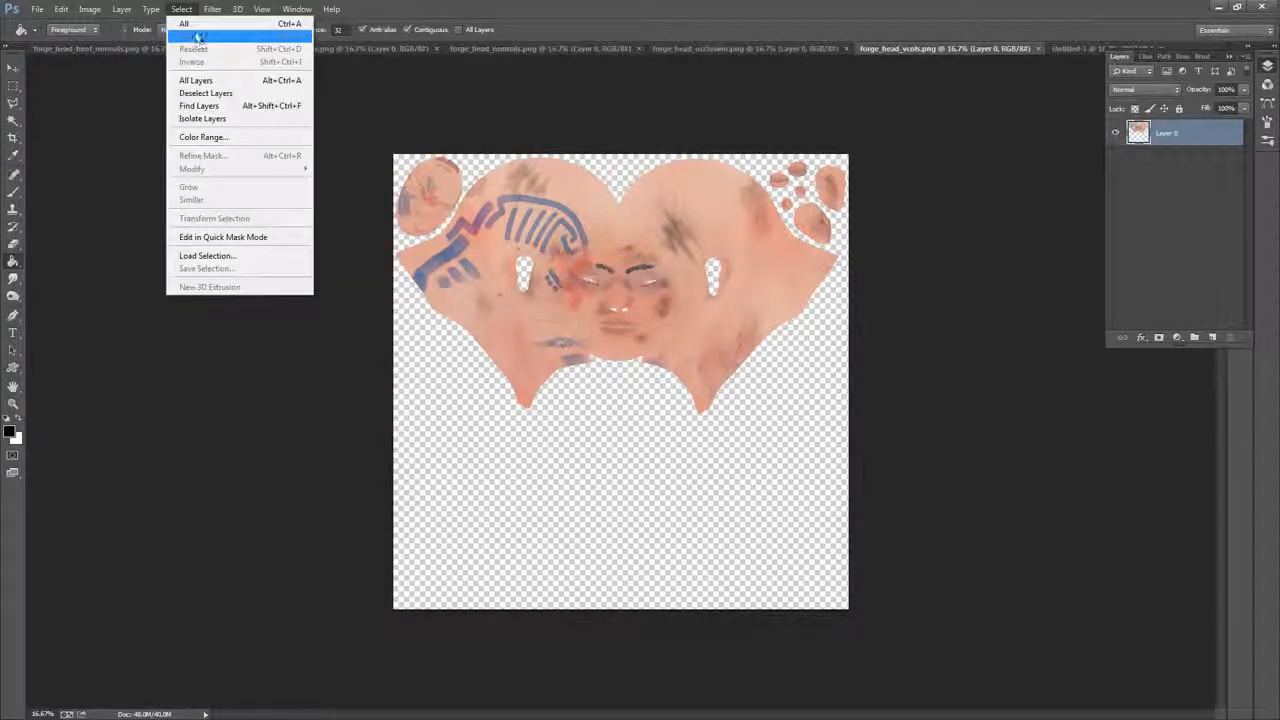
{"action": "left_click", "coordinate": [185, 23]}
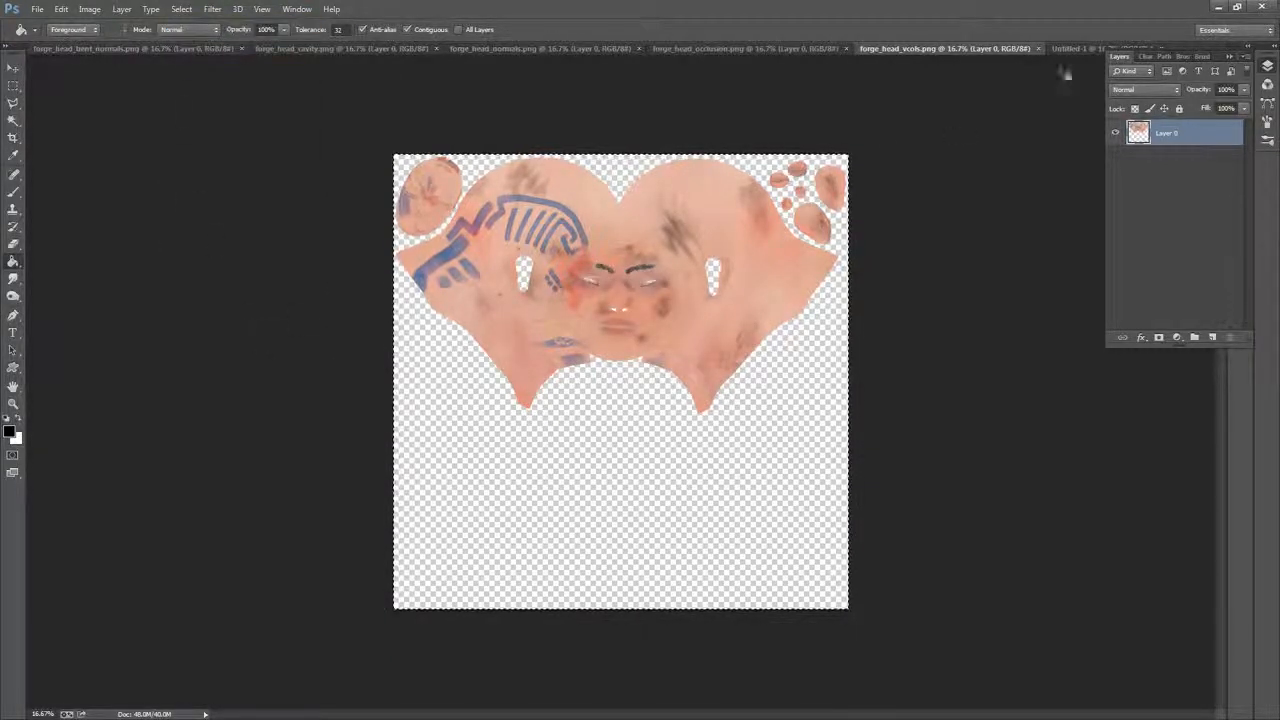
Add a new layer beneath the vcols texture layer and fill it with black
{"action": "left_click", "coordinate": [1213, 339]}
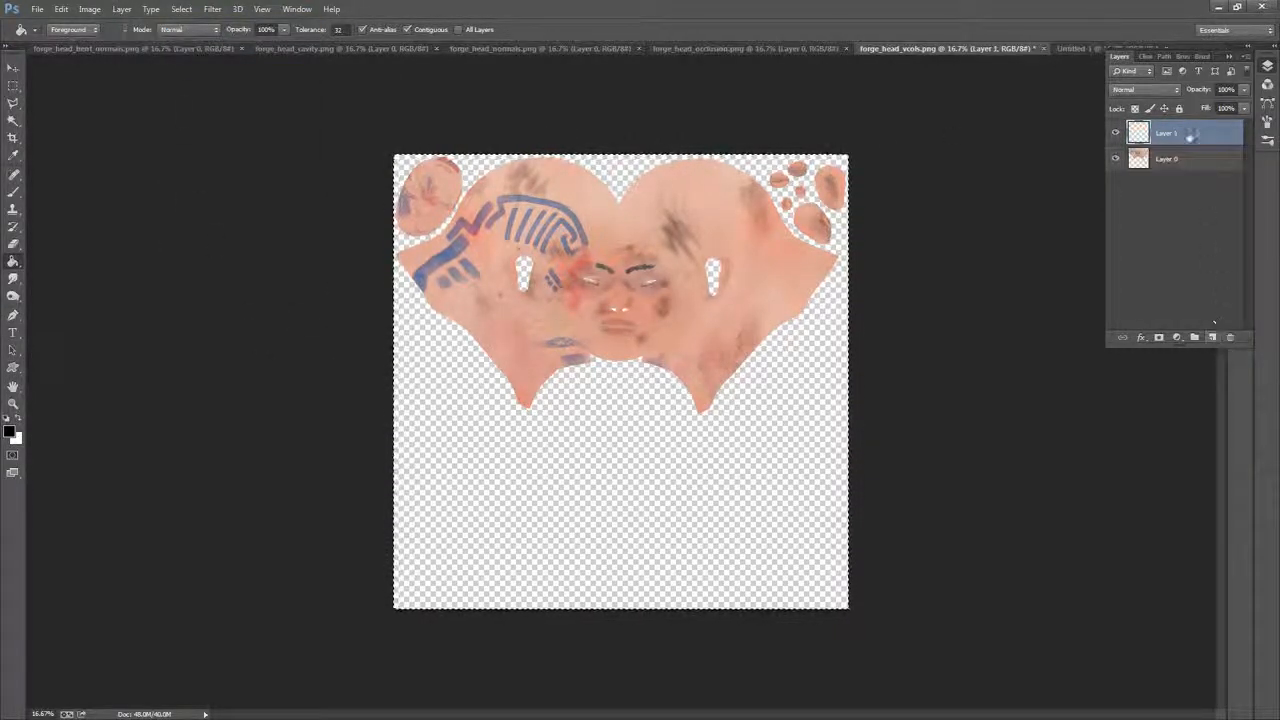
{"action": "left_click_drag", "start_coordinate": [1187, 136], "coordinate": [1179, 183]}
{"action": "left_click", "coordinate": [786, 460]}
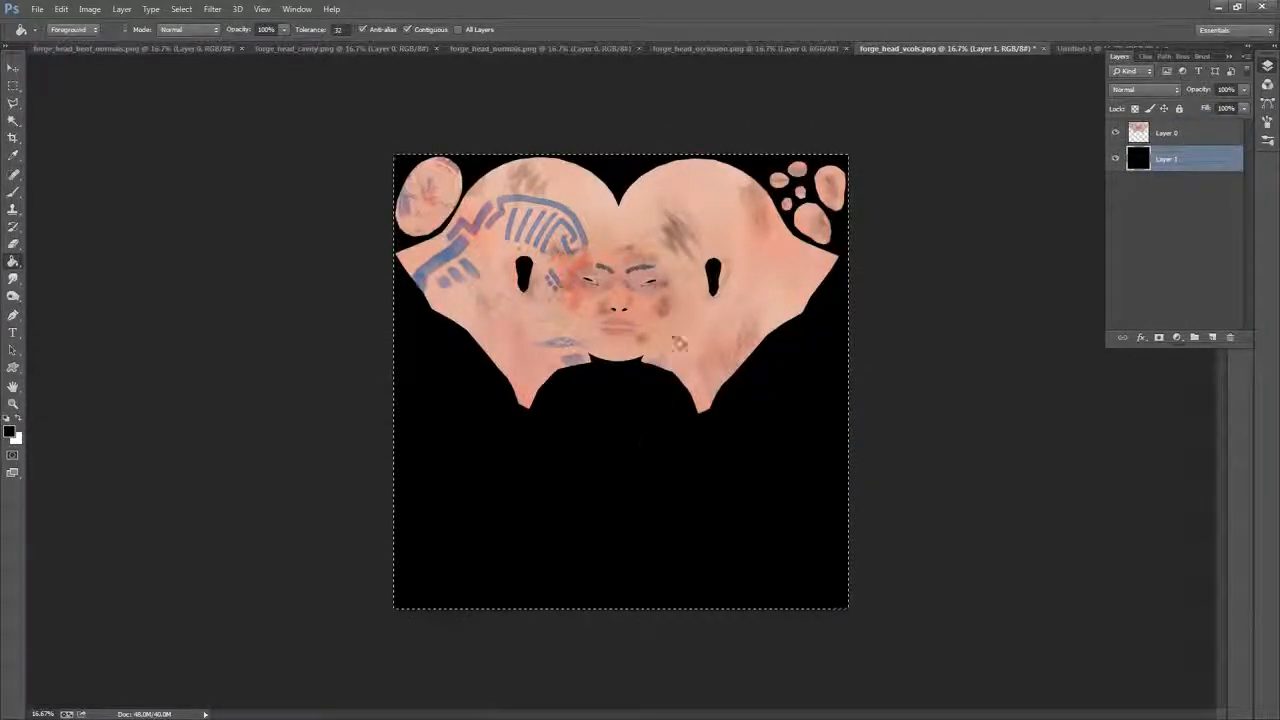
{"action": "left_click", "coordinate": [1205, 138]}
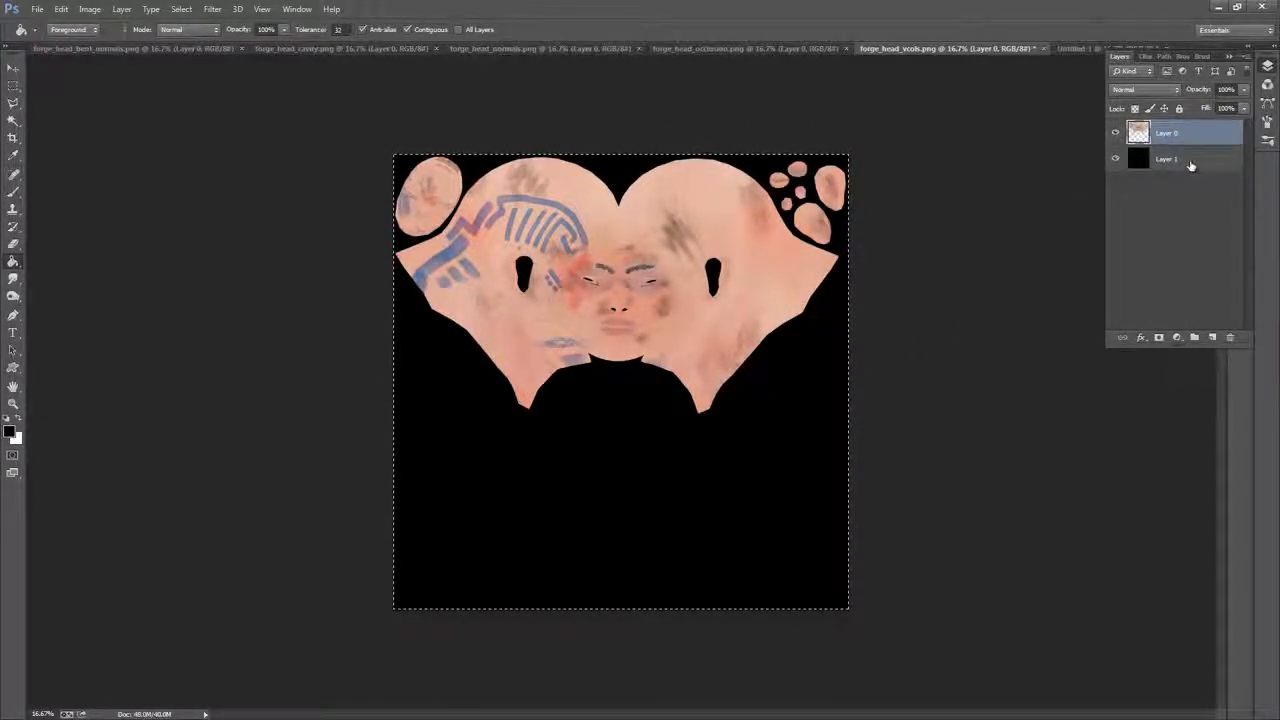
{"action": "left_click", "coordinate": [1145, 57]}
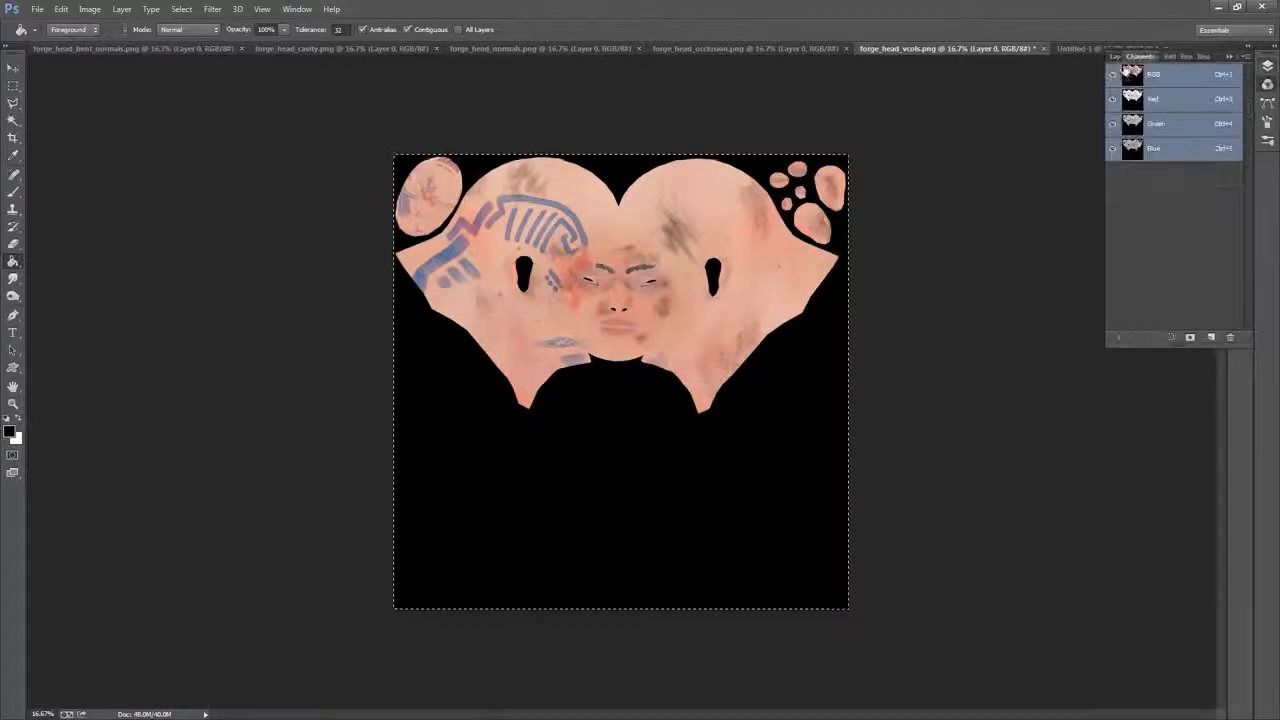
{"action": "left_click", "coordinate": [1120, 56]}
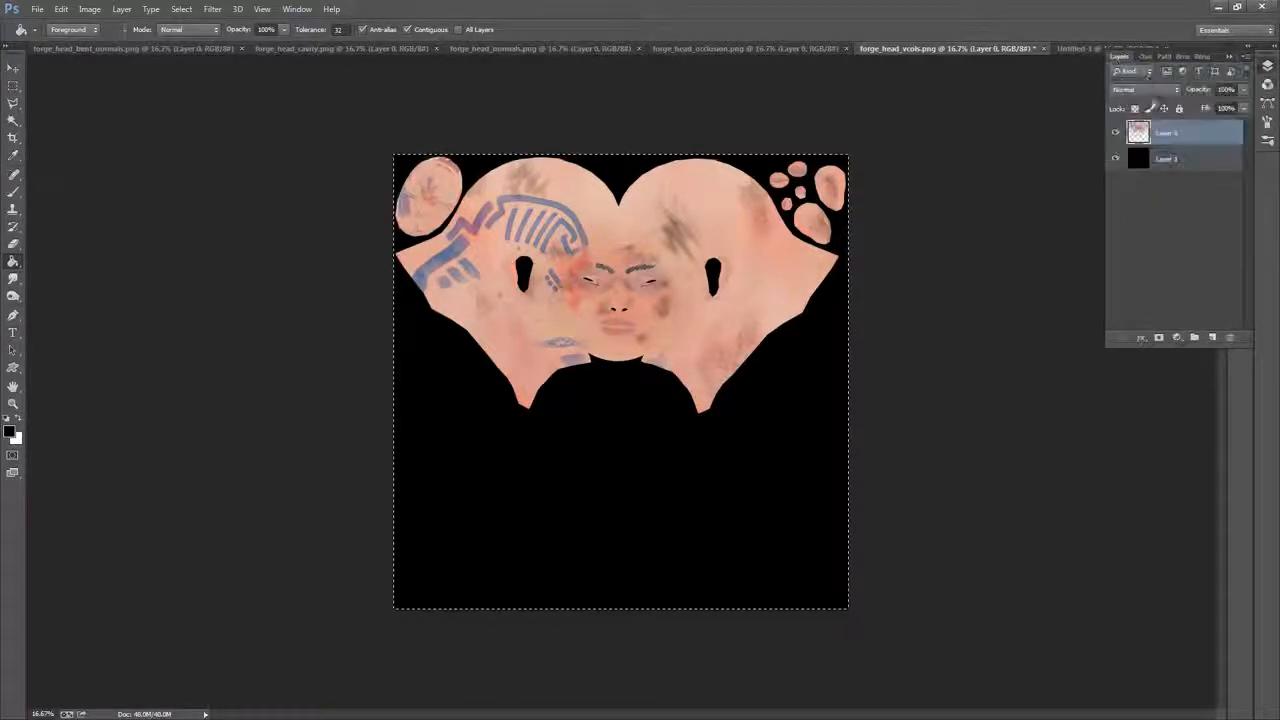
{"action": "left_click", "coordinate": [38, 11]}
{"action": "left_click", "coordinate": [280, 200]}
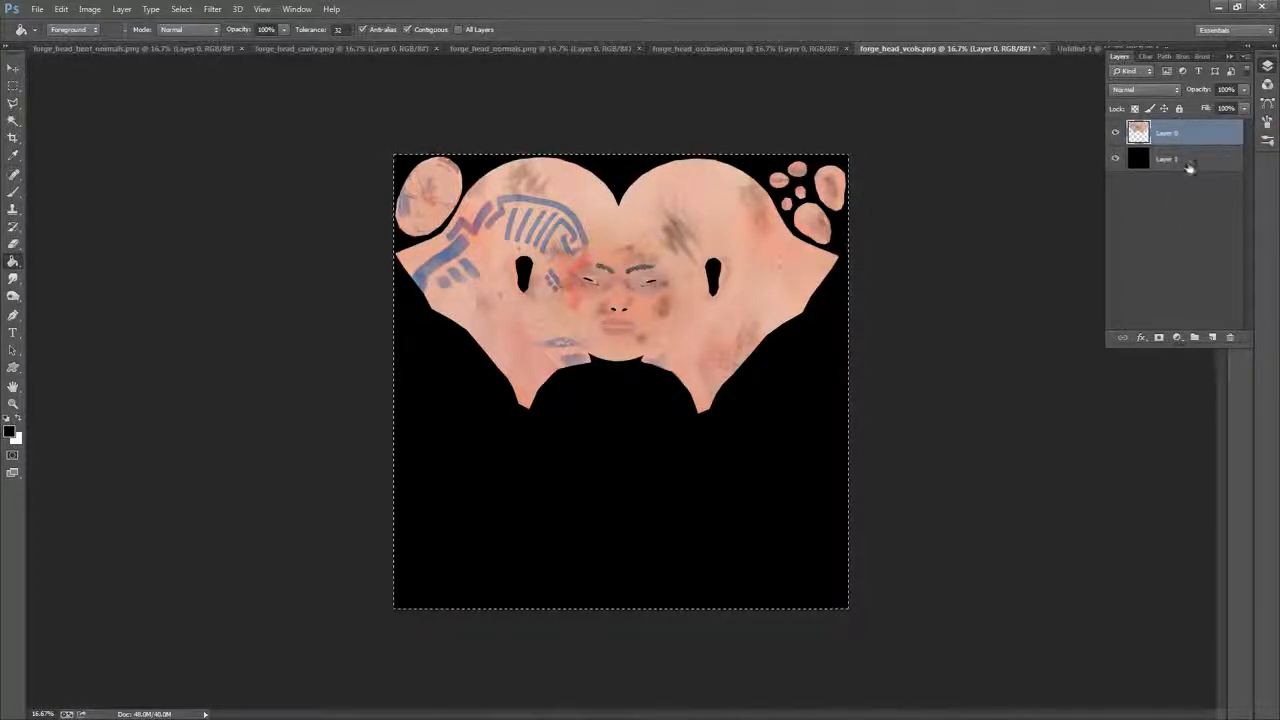
{"action": "left_click_drag", "start_coordinate": [1186, 162], "coordinate": [1186, 155]}
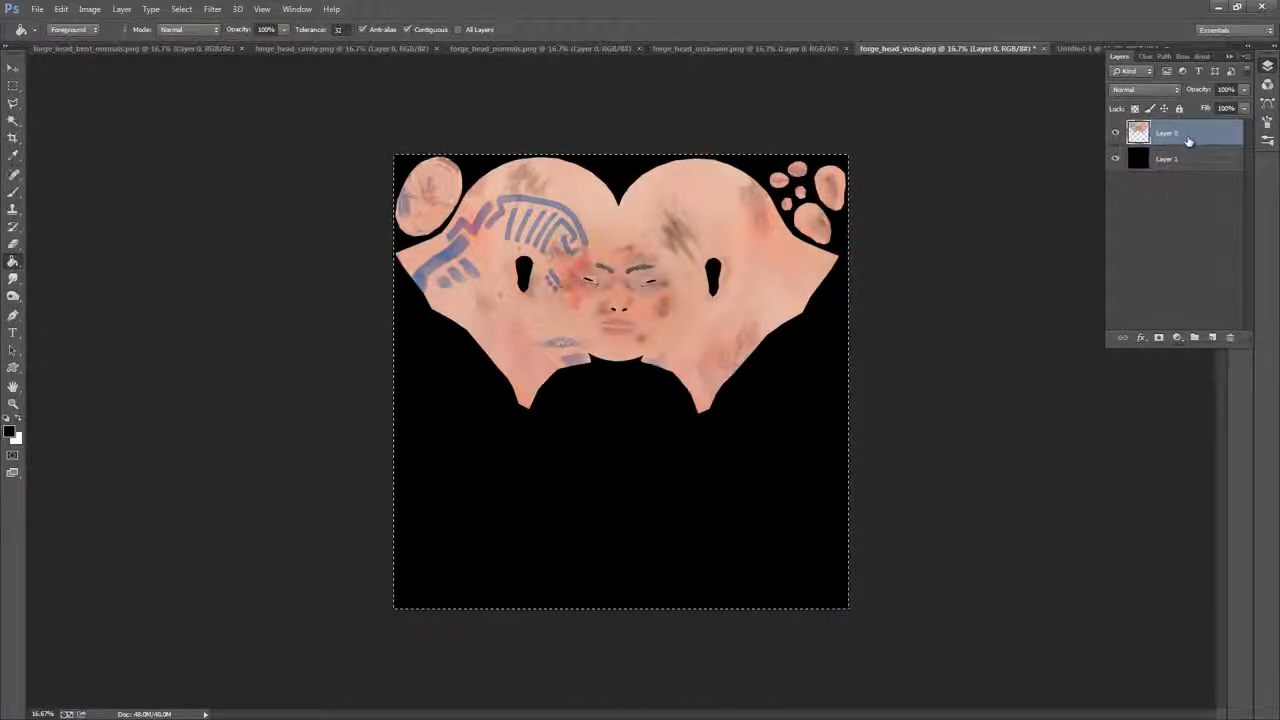
{"action": "left_click", "coordinate": [1175, 166]}
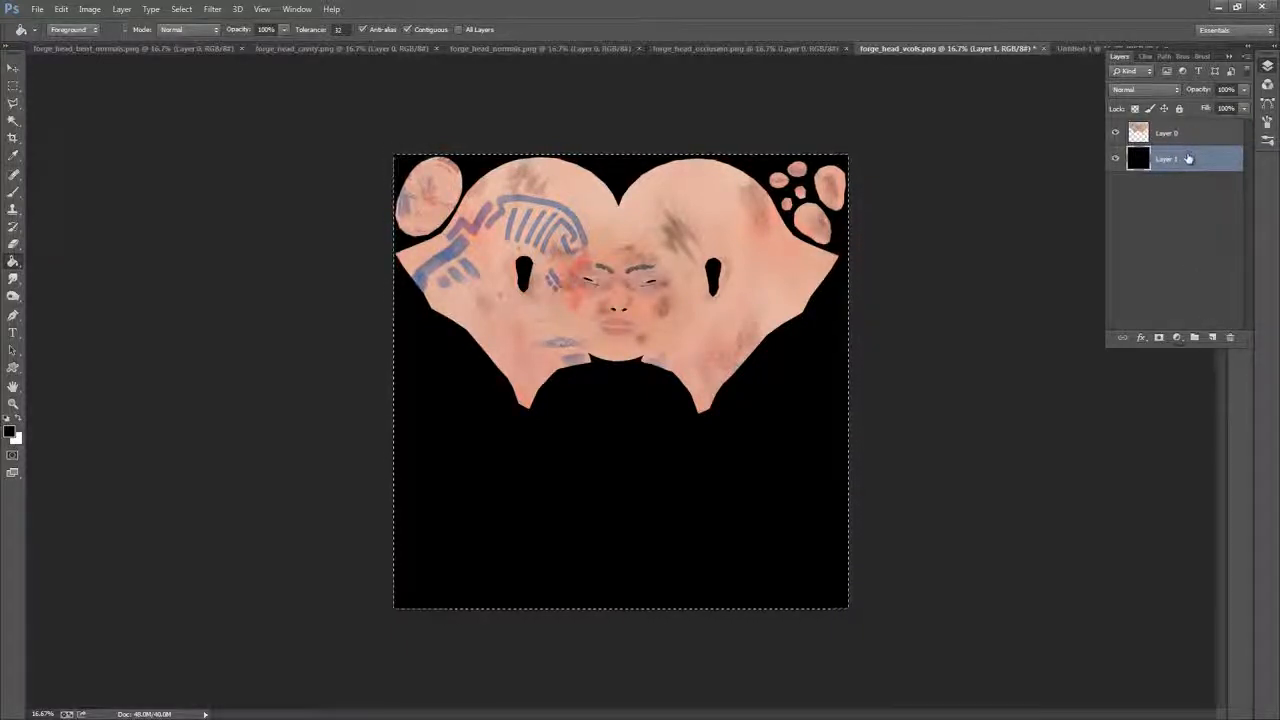
Stamp the visible layers of forge_head_vcols.png into a new layer above Layer 0 and copy it
{"action": "left_click", "coordinate": [1187, 138]}
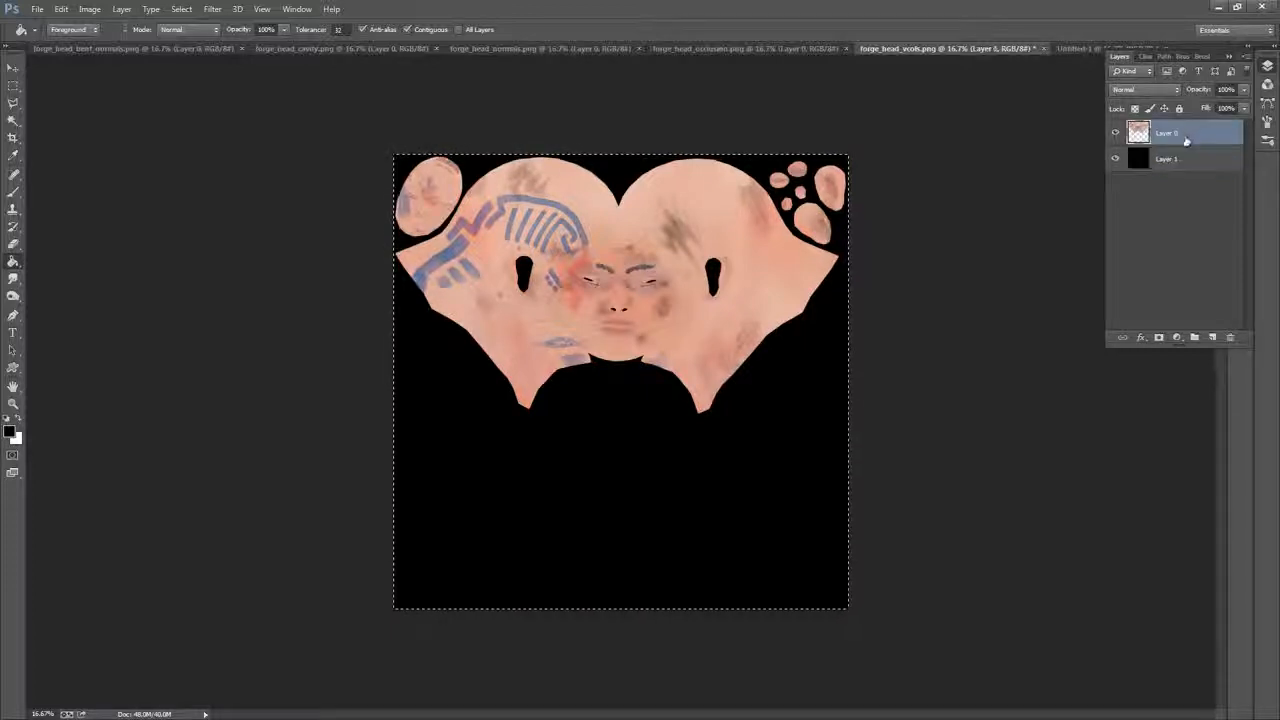
{"action": "key", "text": "ctrl+shift+alt+e"}
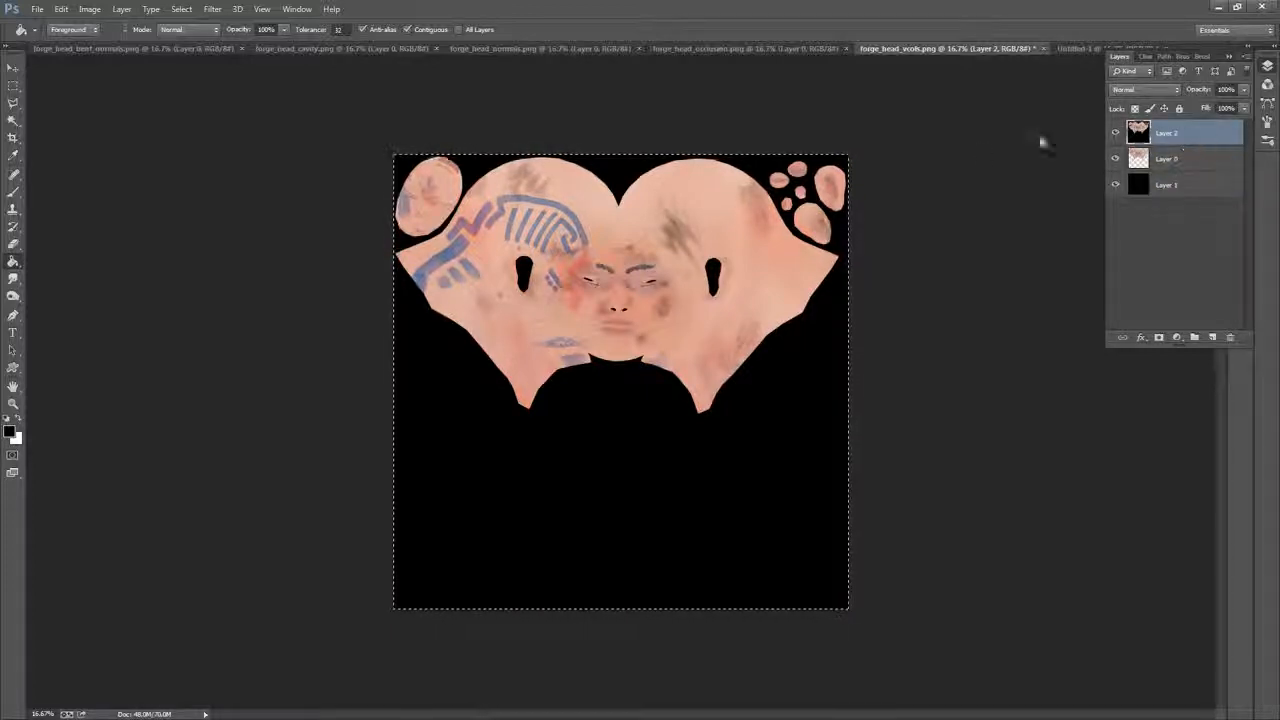
{"action": "left_click", "coordinate": [61, 9]}
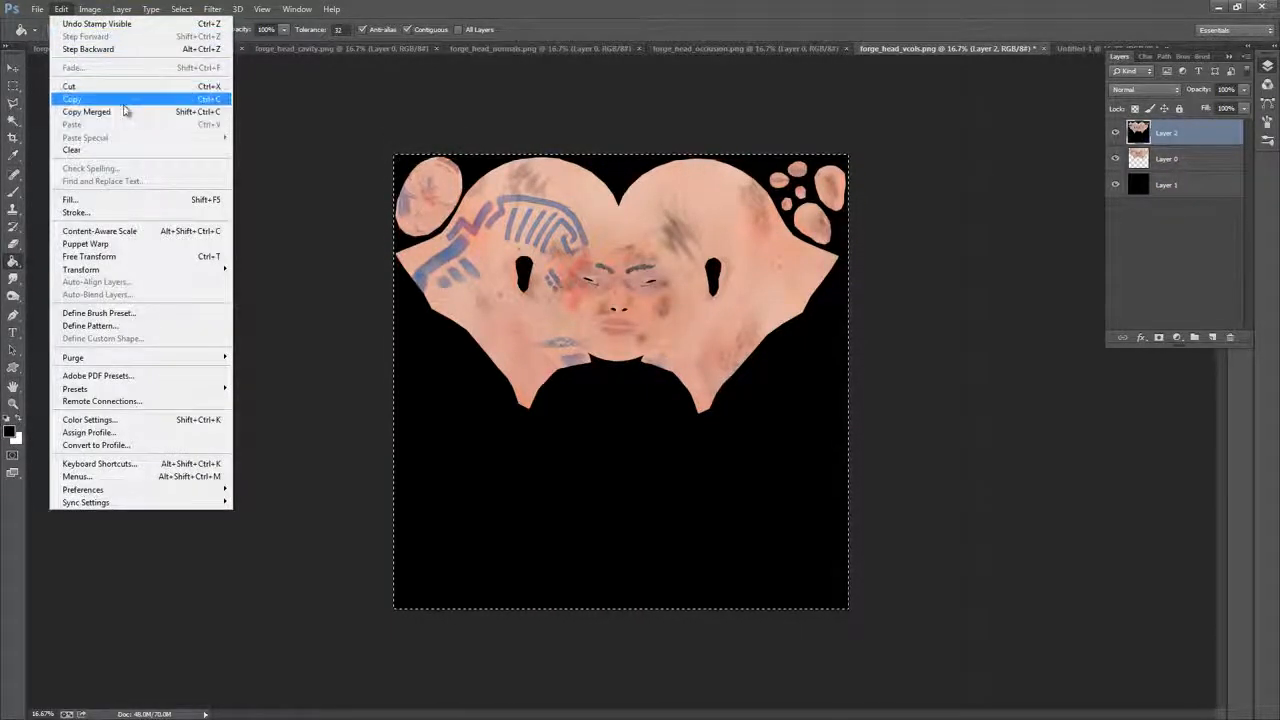
{"action": "left_click", "coordinate": [134, 104]}
{"action": "left_click", "coordinate": [61, 9]}
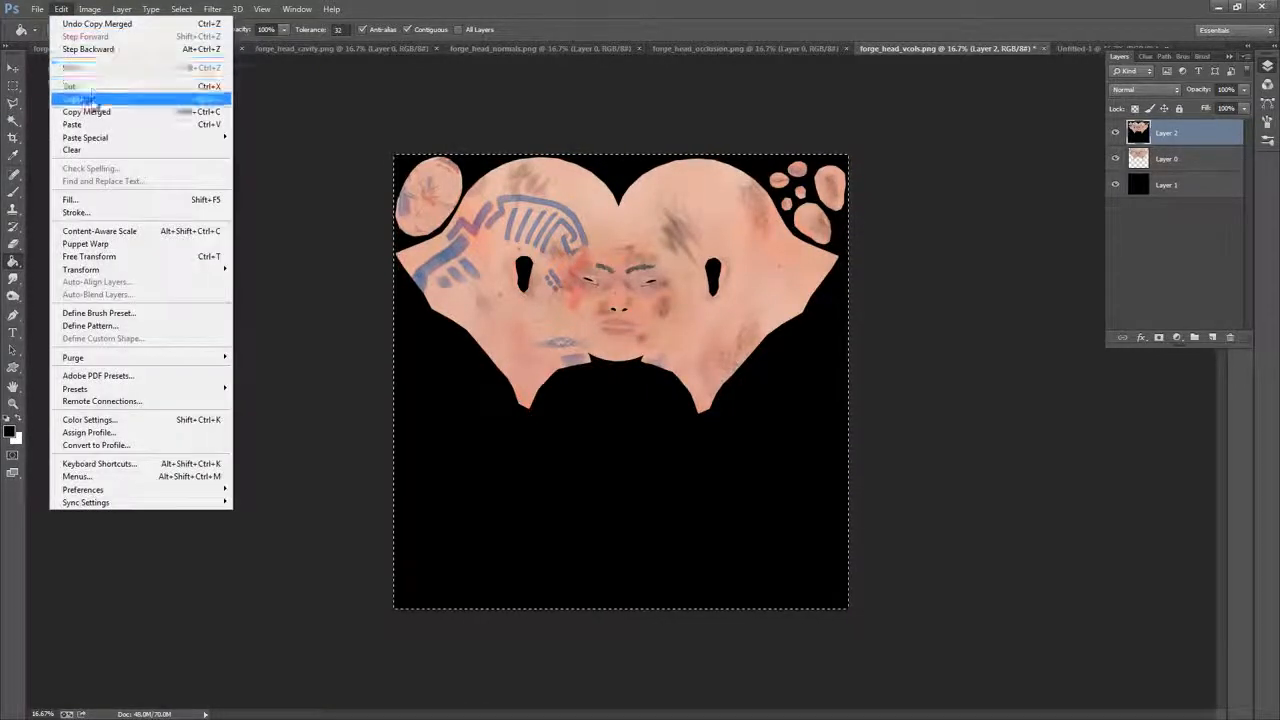
{"action": "left_click", "coordinate": [134, 104]}
Paste the copied vertex colour texture into the Untitled-1 document
{"action": "left_click", "coordinate": [1075, 50]}
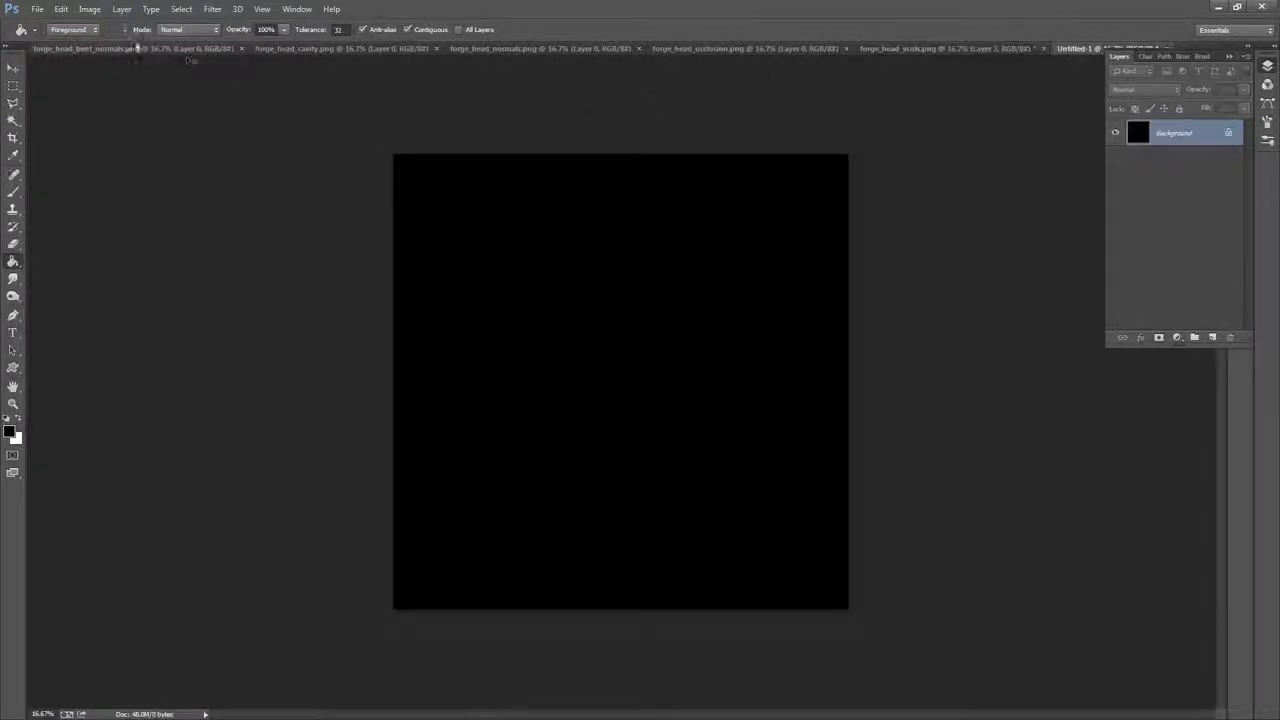
{"action": "left_click", "coordinate": [61, 9]}
{"action": "left_click", "coordinate": [100, 124]}
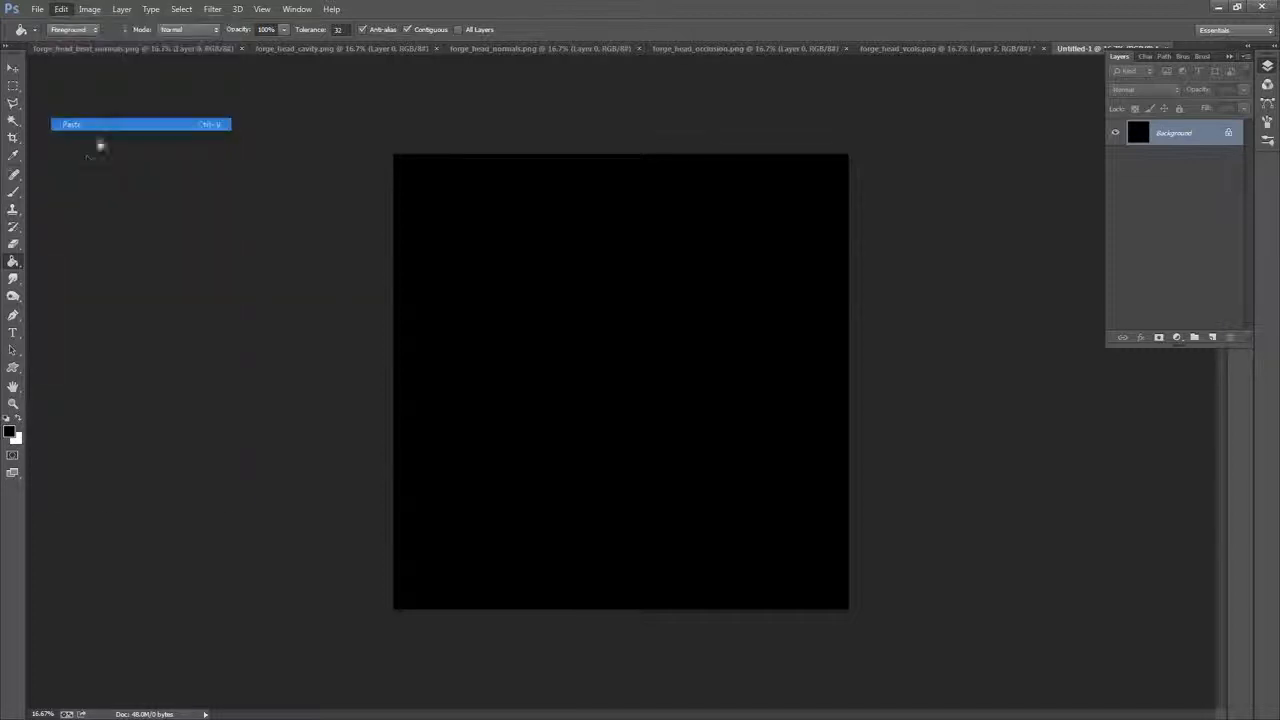
Close forge_head_vcols.png without saving its changes
{"action": "left_click", "coordinate": [928, 49]}
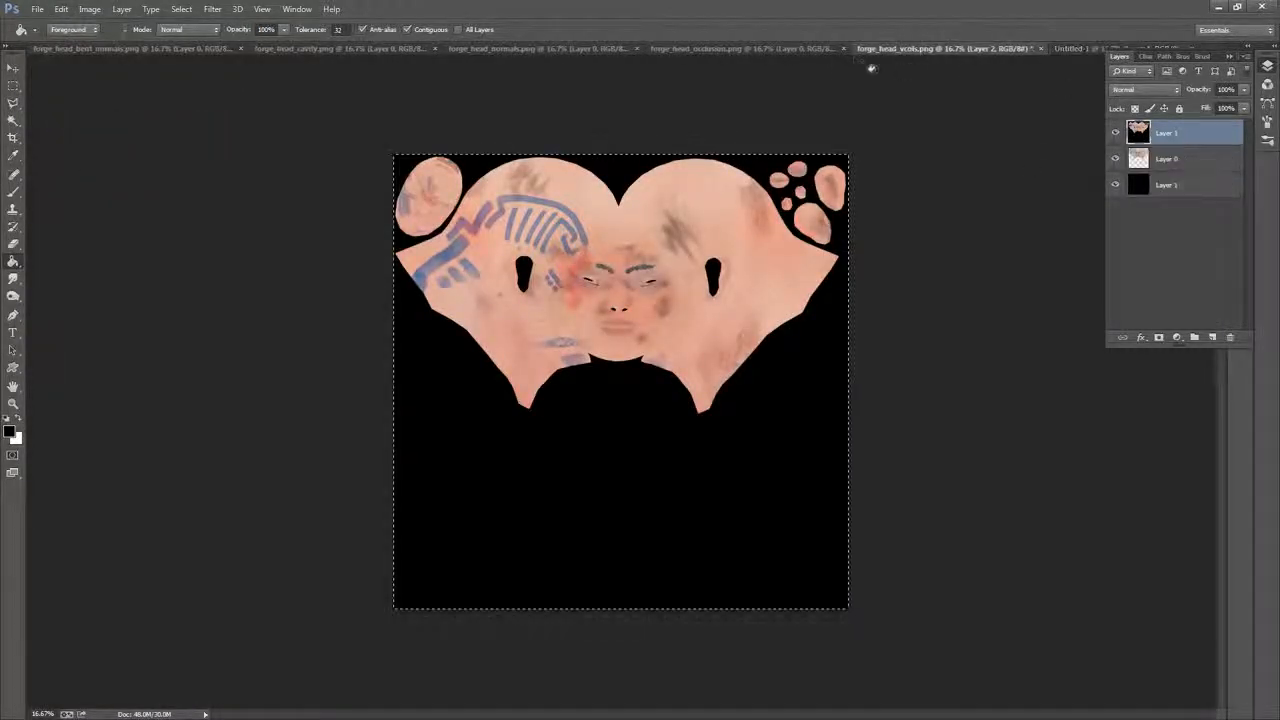
{"action": "left_click", "coordinate": [1043, 49]}
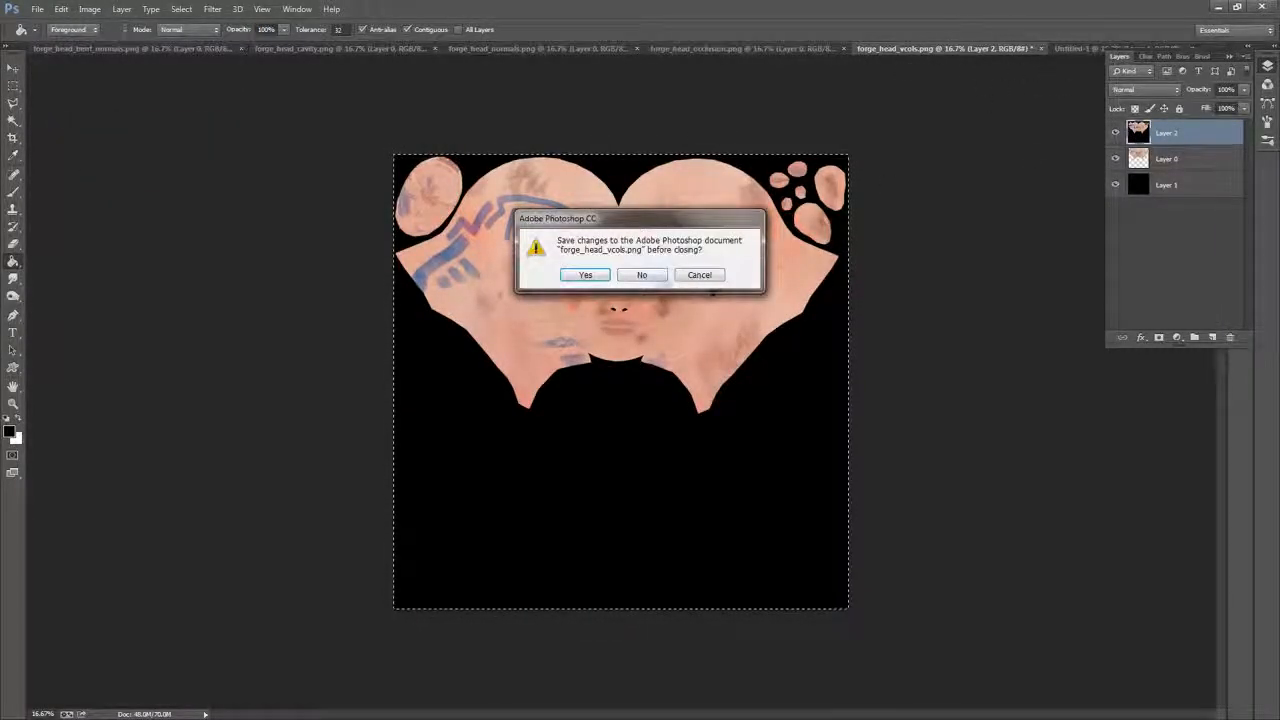
{"action": "left_click", "coordinate": [655, 280]}
In forge_head_occlusion.png, add a new layer beneath the occlusion texture layer and fill it with black
{"action": "left_click", "coordinate": [756, 49]}
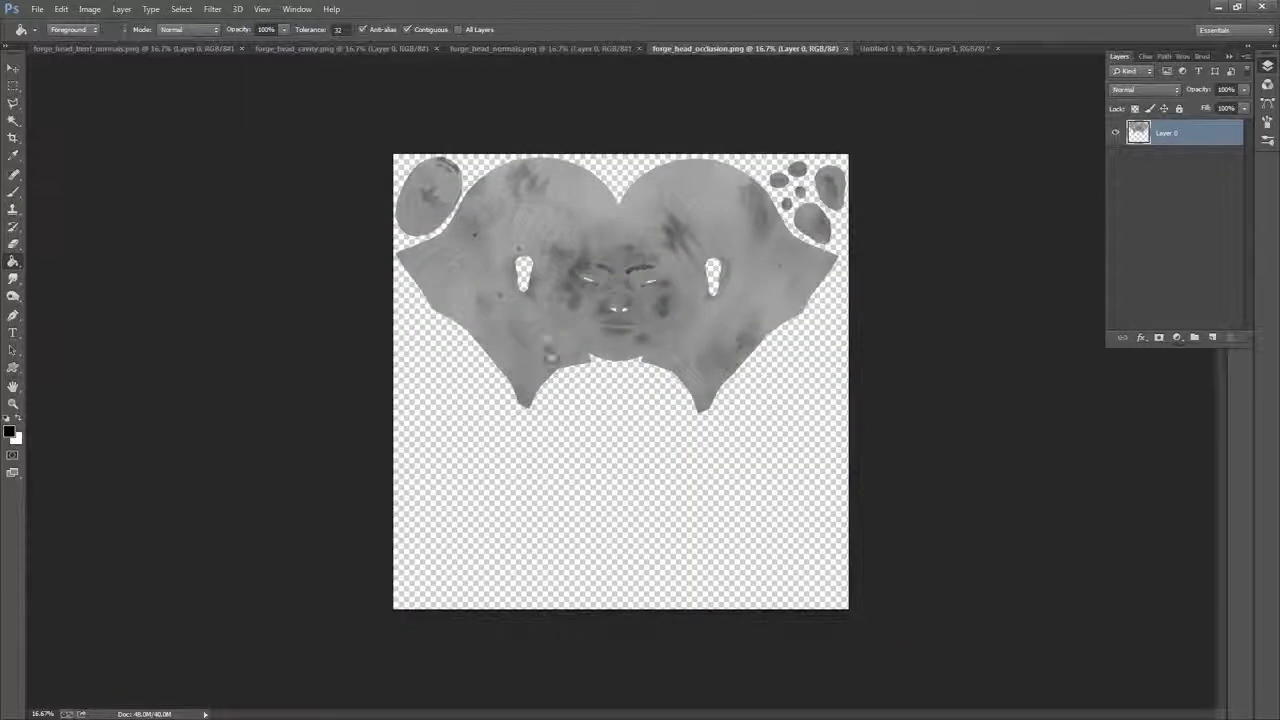
{"action": "left_click", "coordinate": [212, 9]}
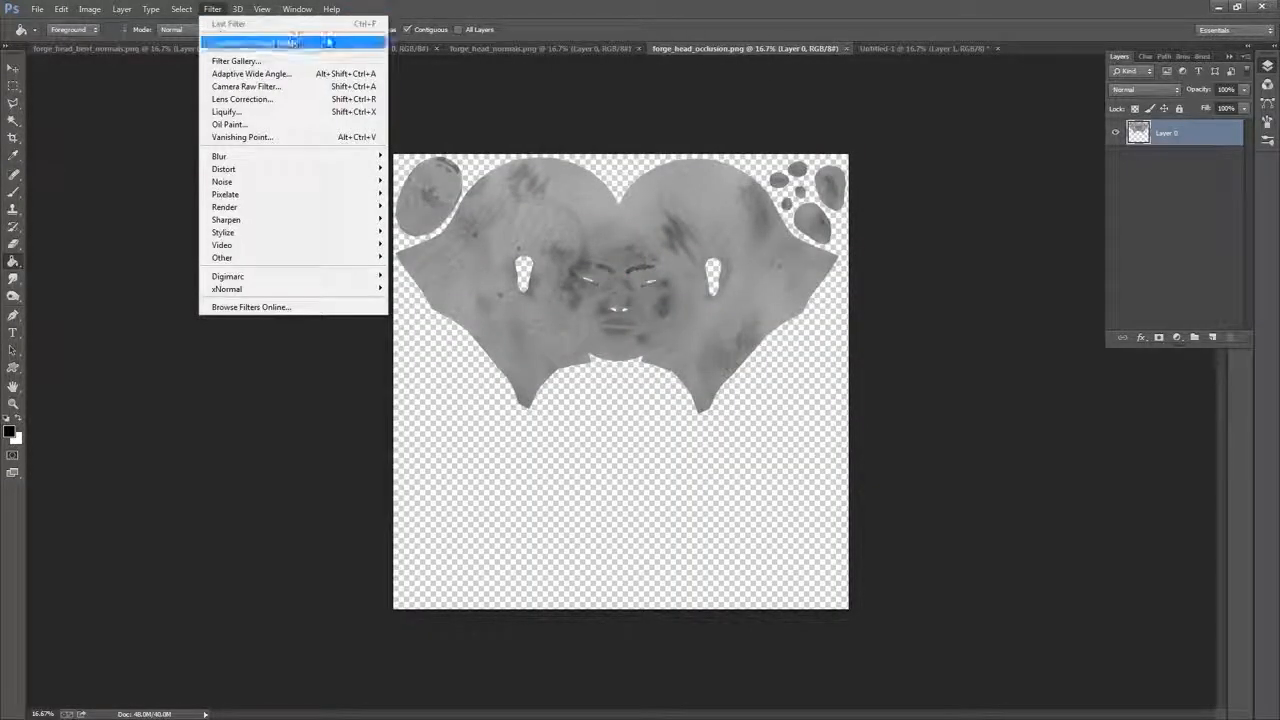
{"action": "left_click", "coordinate": [254, 42]}
{"action": "left_click", "coordinate": [1204, 195]}
{"action": "left_click", "coordinate": [1212, 338]}
{"action": "left_click_drag", "start_coordinate": [1180, 132], "coordinate": [1182, 176]}
{"action": "left_click", "coordinate": [750, 393]}
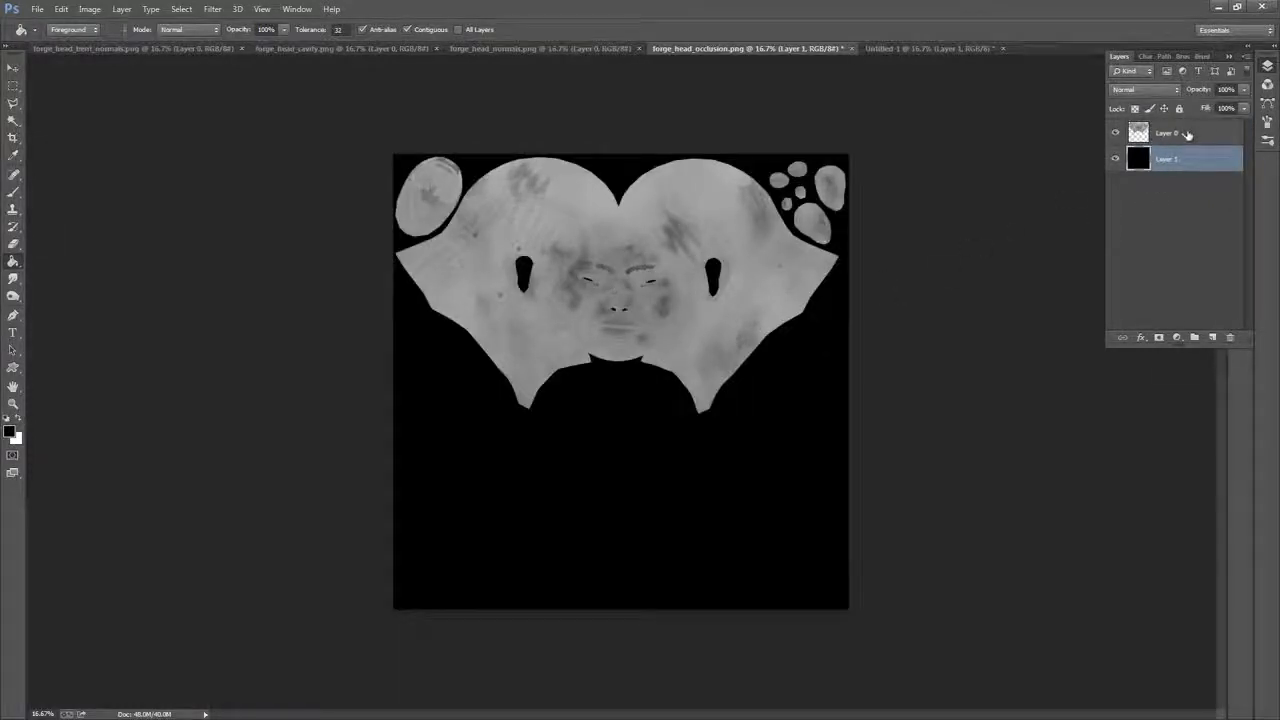
Stamp the visible layers of forge_head_occlusion.png into a new layer above Layer 0 and copy the entire canvas
{"action": "left_click", "coordinate": [1176, 135]}
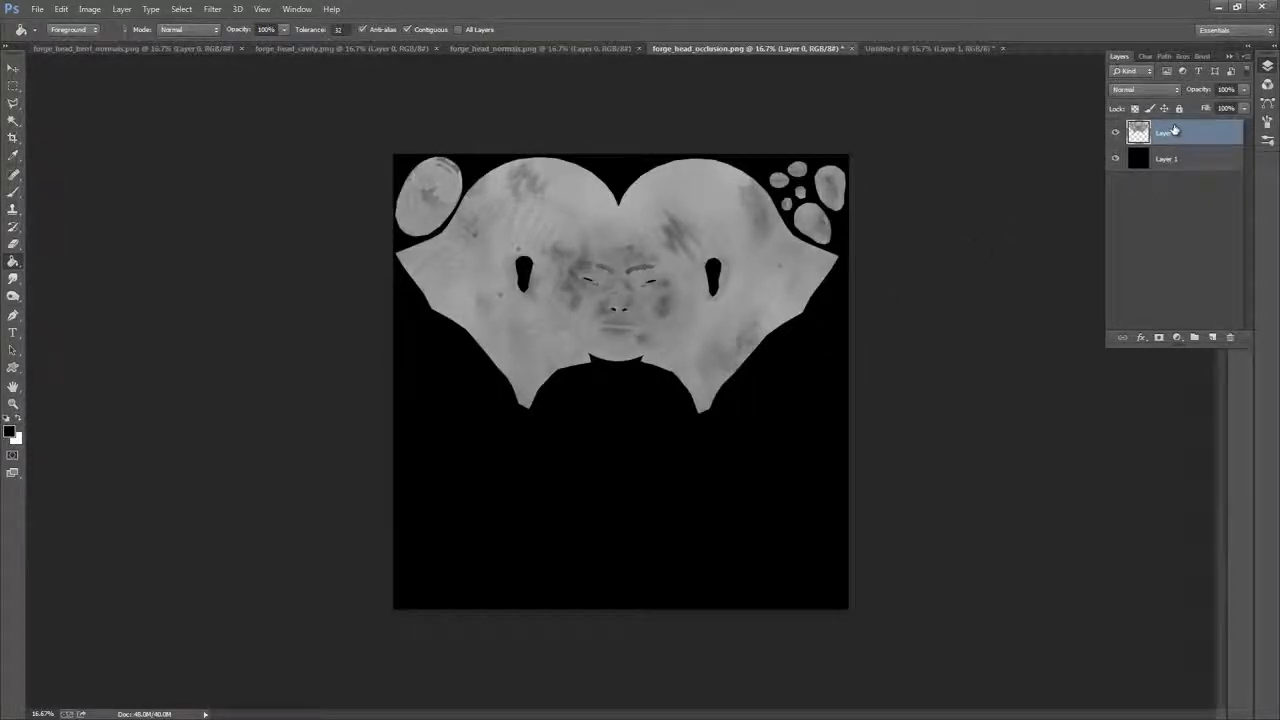
{"action": "key", "text": "ctrl+alt+shift+e"}
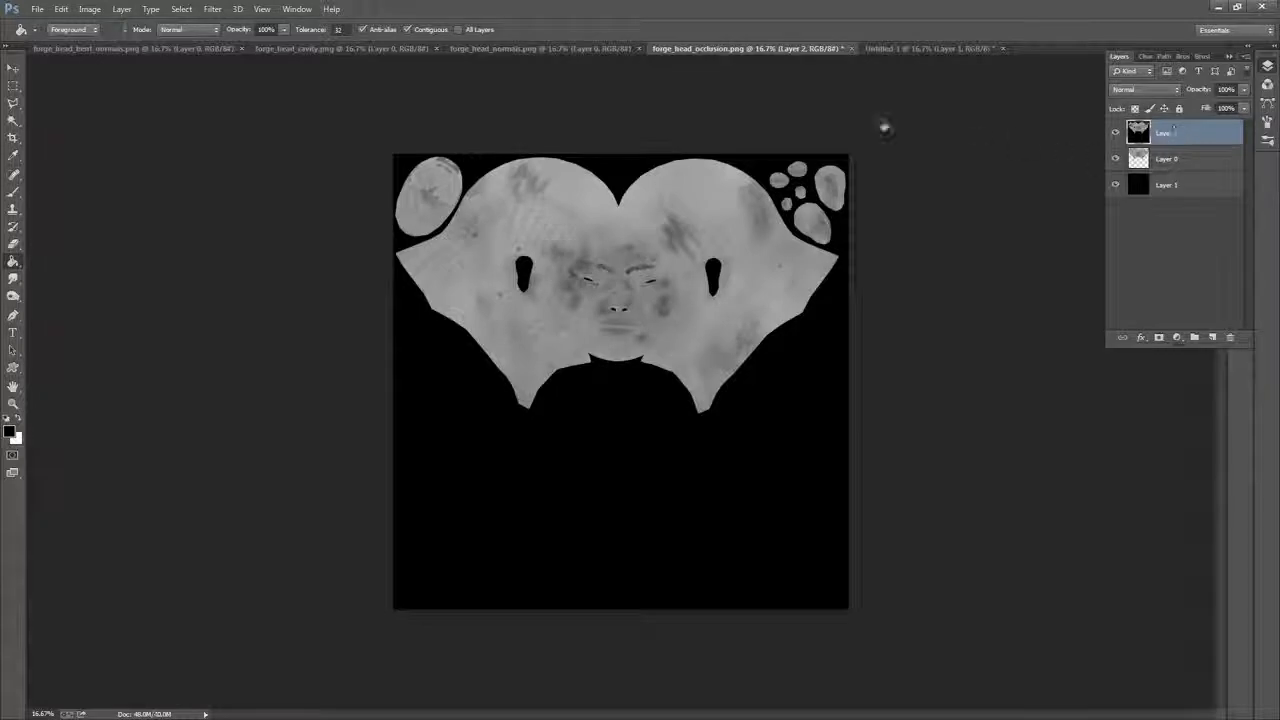
{"action": "left_click", "coordinate": [181, 10]}
{"action": "left_click", "coordinate": [190, 24]}
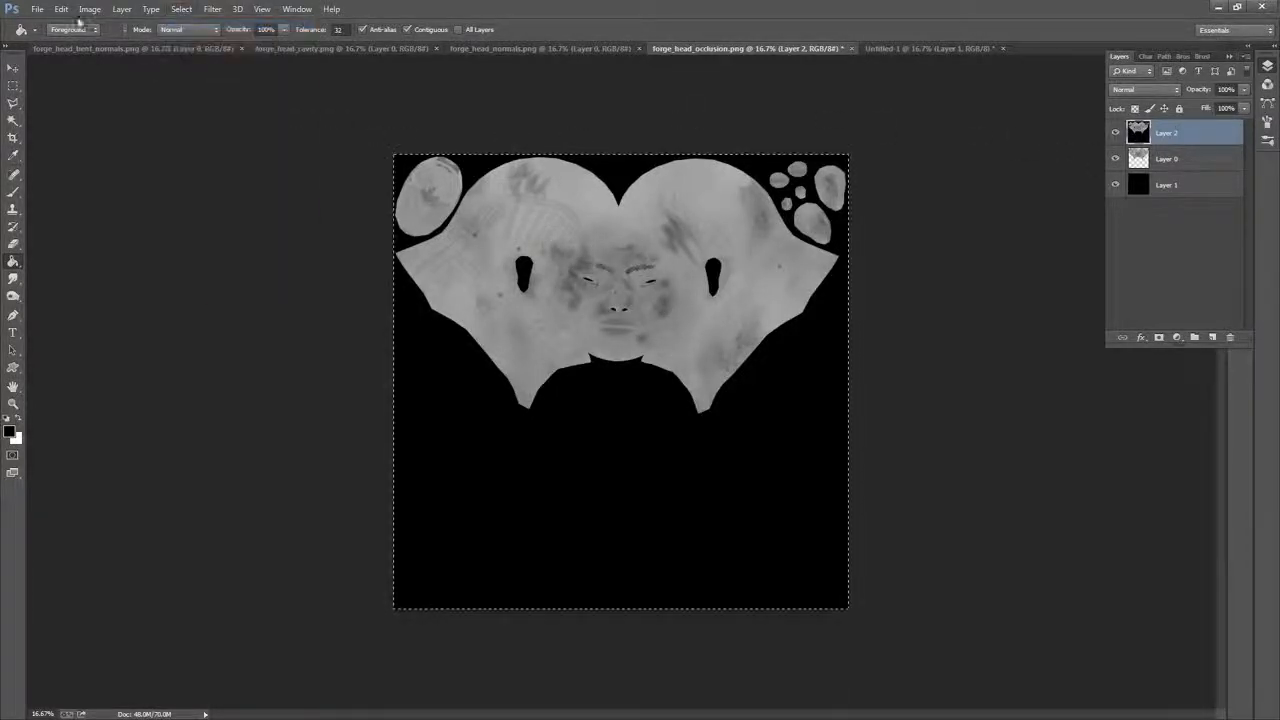
{"action": "left_click", "coordinate": [61, 9]}
{"action": "left_click", "coordinate": [88, 103]}
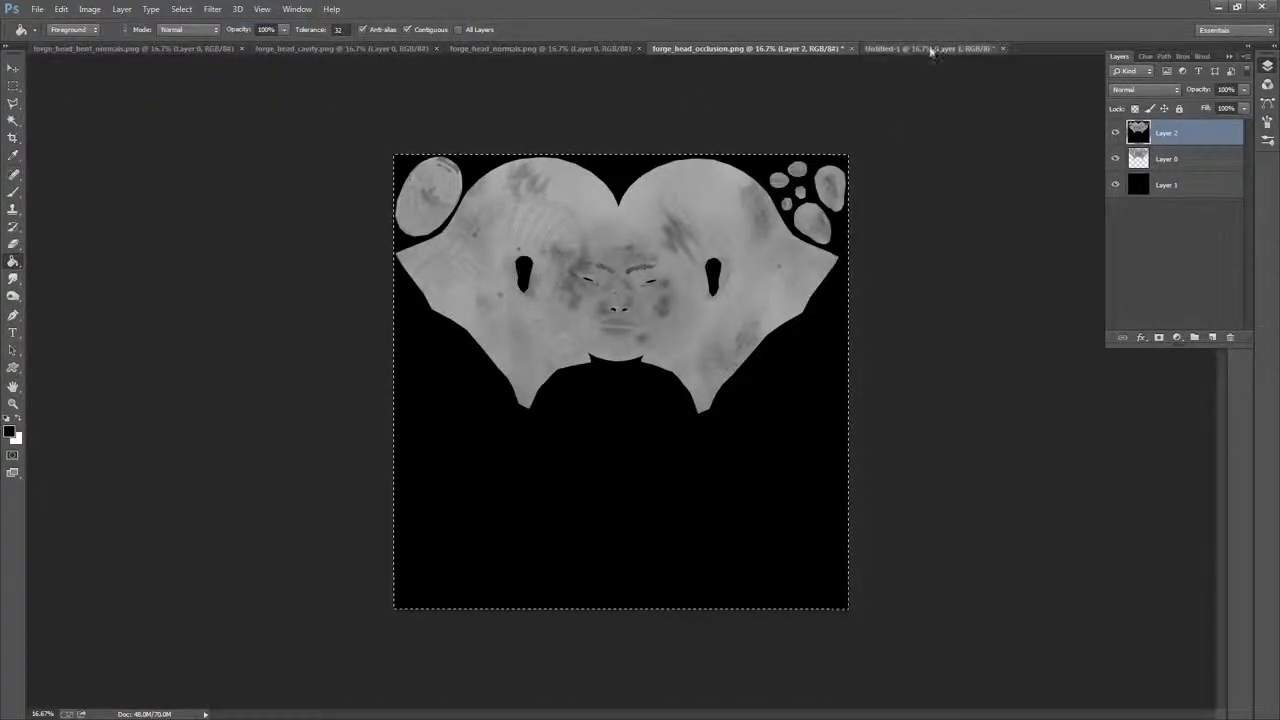
Paste the copied occlusion texture as a new layer in the Untitled-1 document
{"action": "left_click", "coordinate": [930, 48]}
{"action": "left_click", "coordinate": [61, 9]}
{"action": "left_click", "coordinate": [72, 124]}
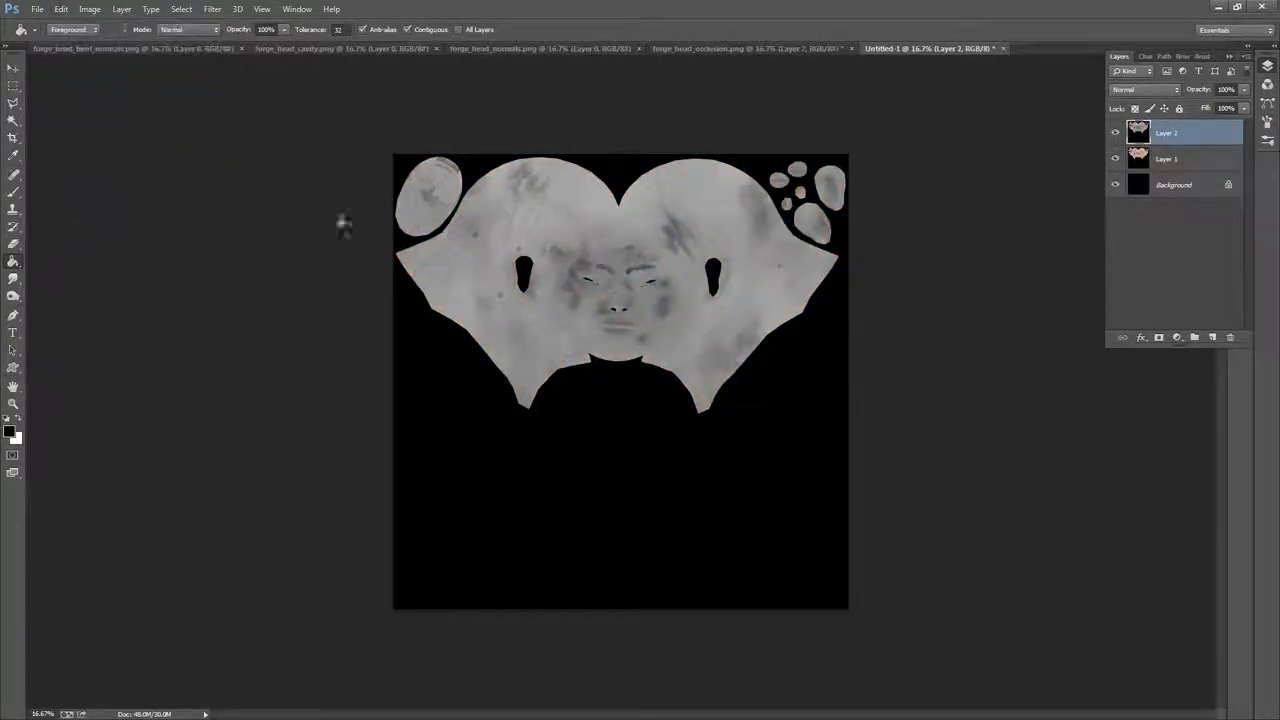
Close forge_head_occlusion.png without saving its changes
{"action": "left_click", "coordinate": [510, 48]}
{"action": "left_click", "coordinate": [700, 48]}
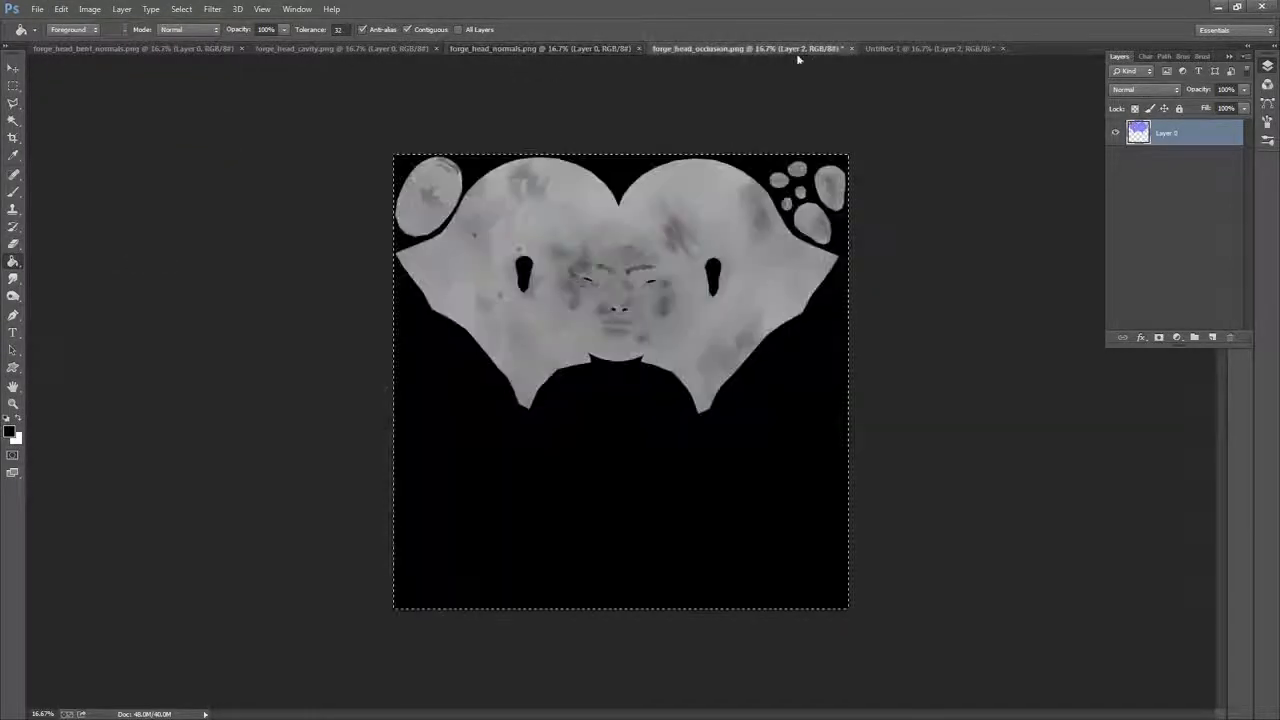
{"action": "left_click", "coordinate": [851, 48]}
{"action": "key", "text": "Escape"}
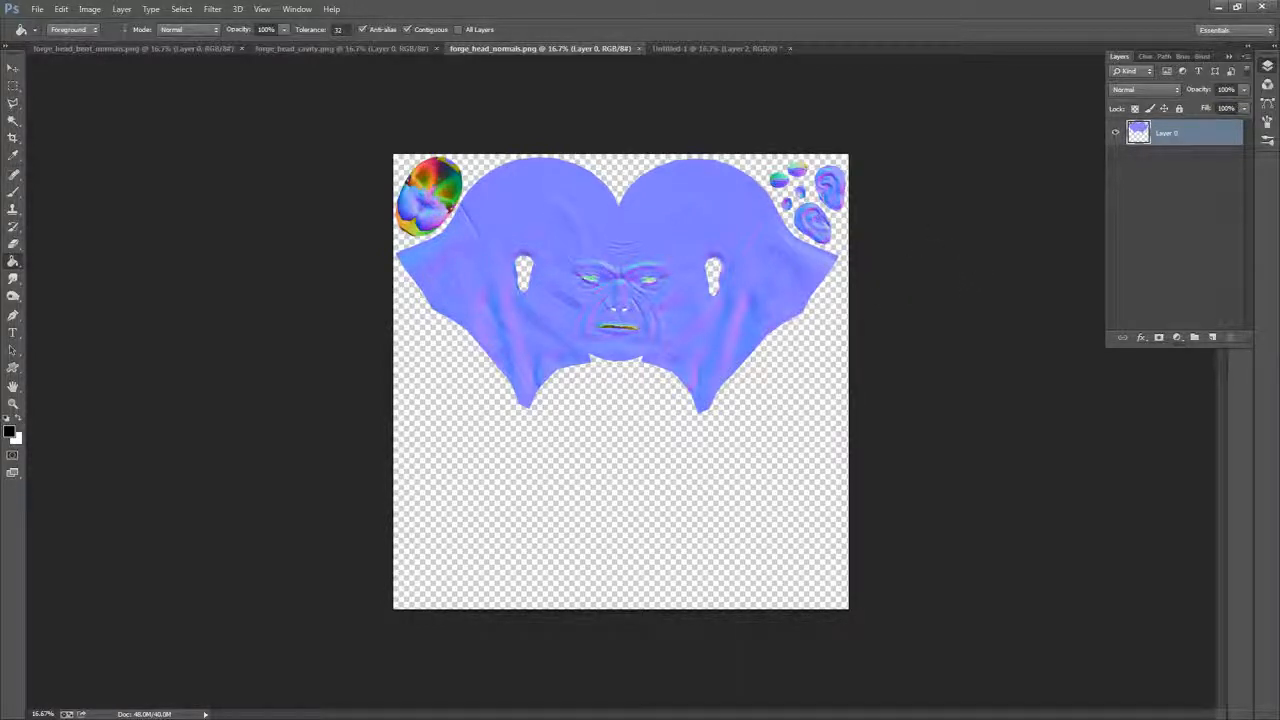
{"action": "key", "text": "alt+Tab"}
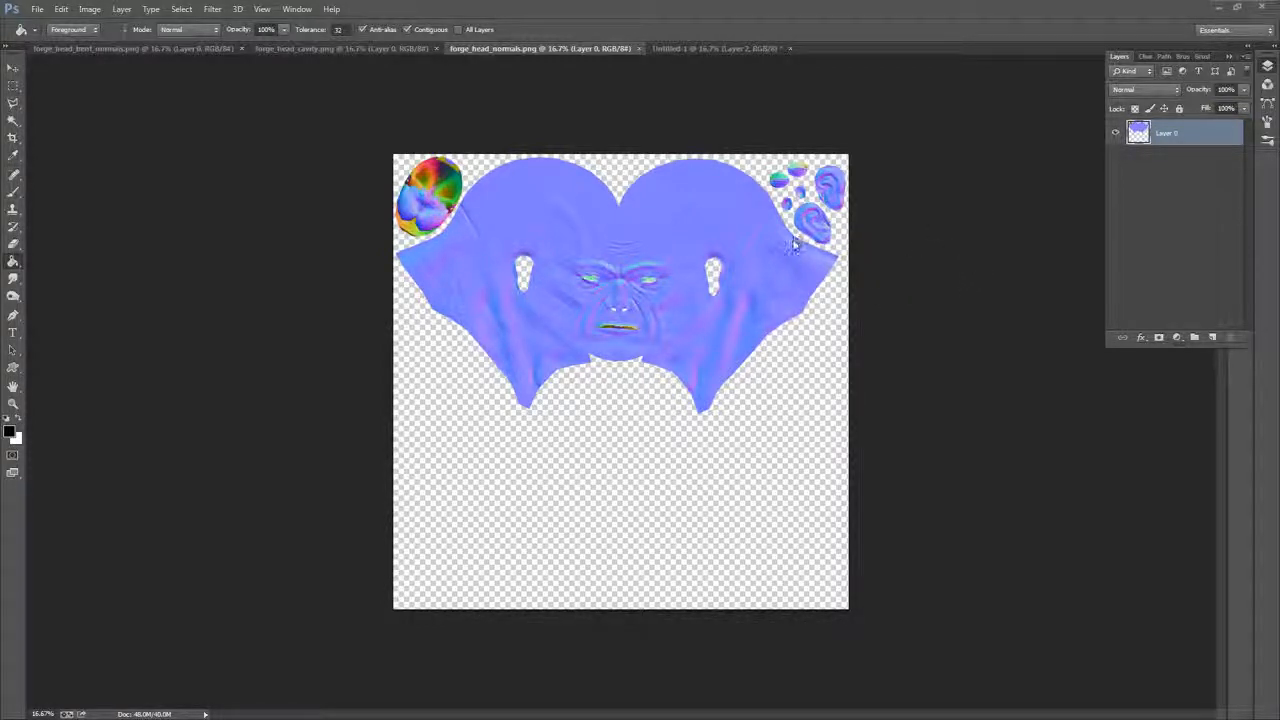
{"action": "left_click", "coordinate": [990, 36]}
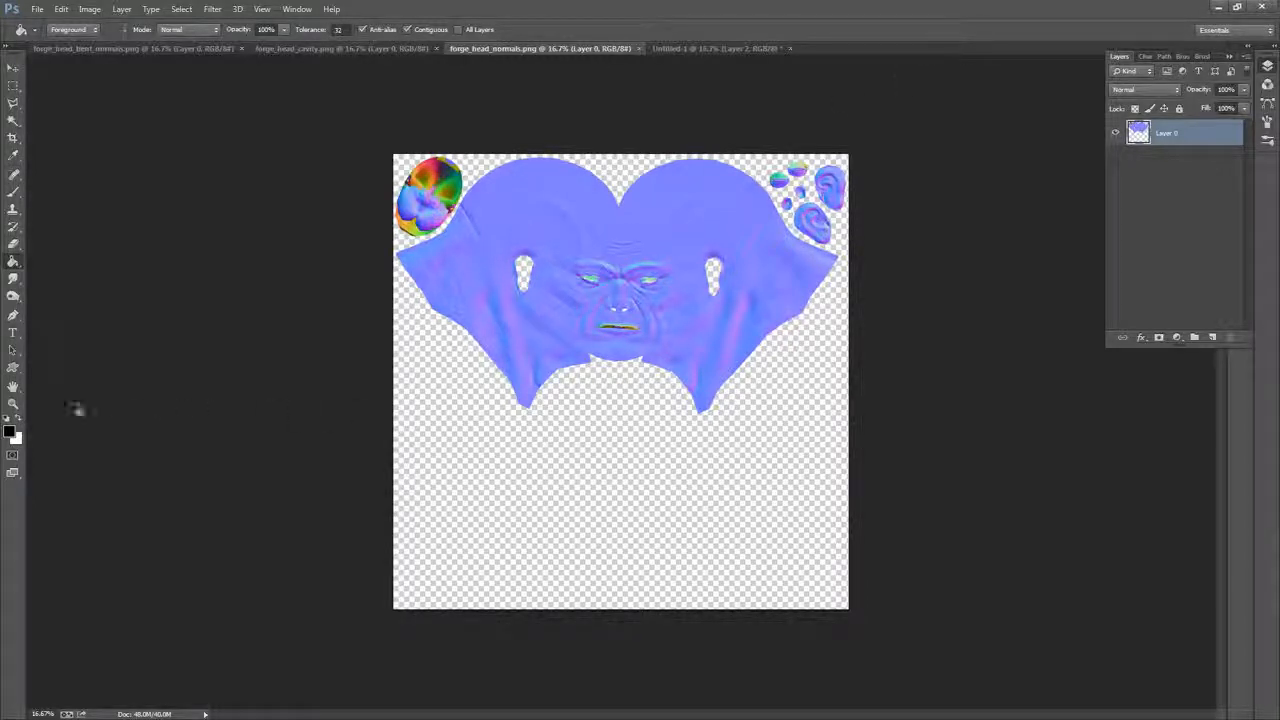
Set the foreground colour to the neutral normal-map blue, RGB 128, 128, 255
{"action": "left_click", "coordinate": [10, 431]}
{"action": "left_click_drag", "start_coordinate": [824, 116], "coordinate": [1008, 80]}
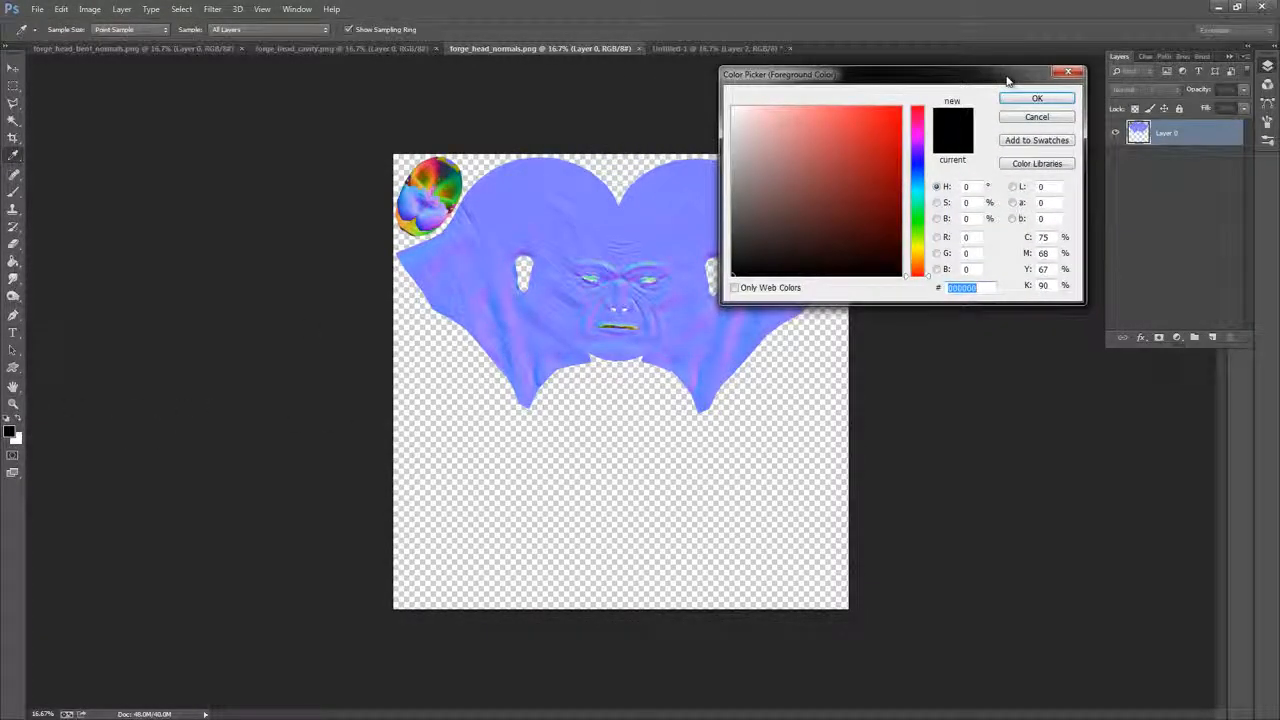
{"action": "left_click", "coordinate": [967, 237]}
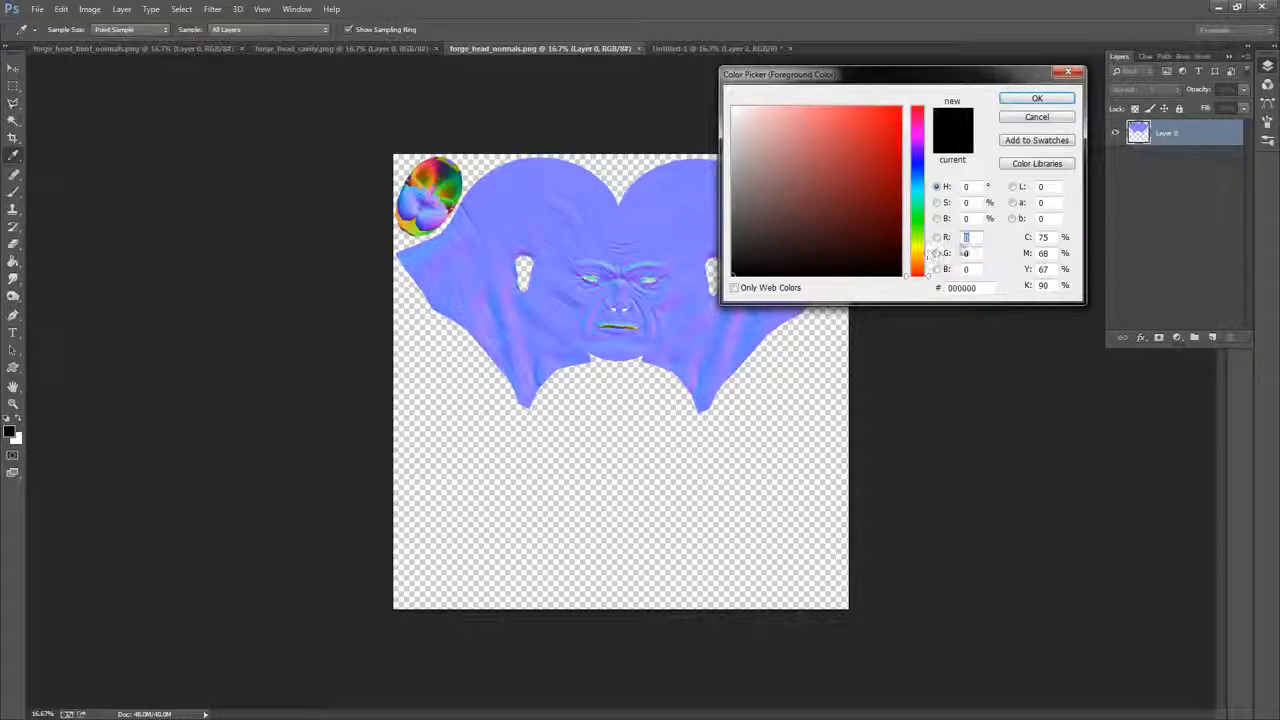
{"action": "type", "text": "128"}
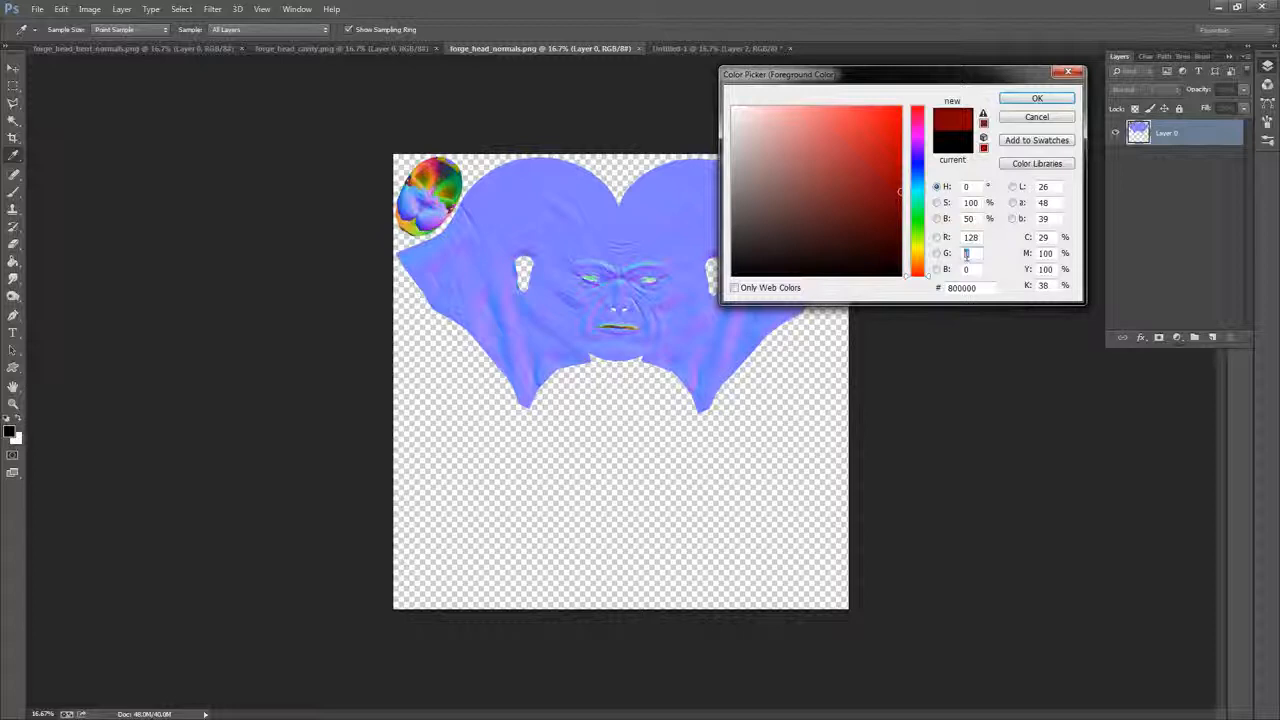
{"action": "type", "text": "128"}
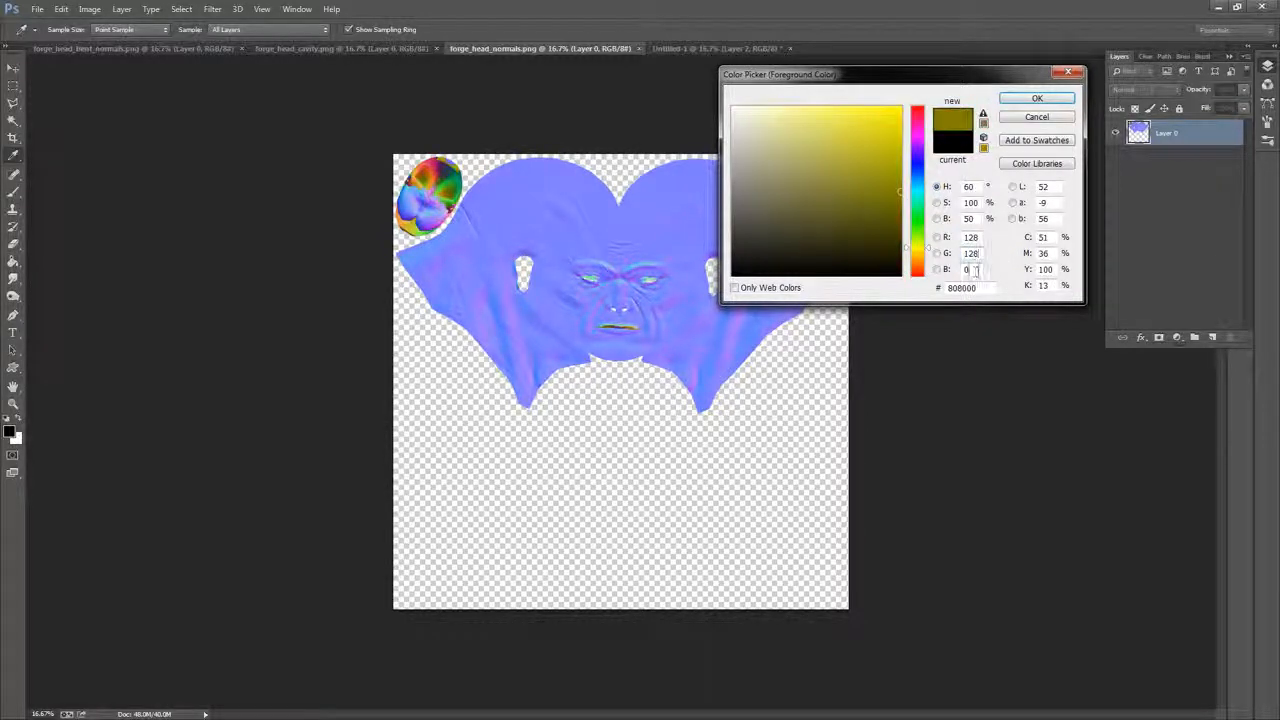
{"action": "type", "text": "255"}
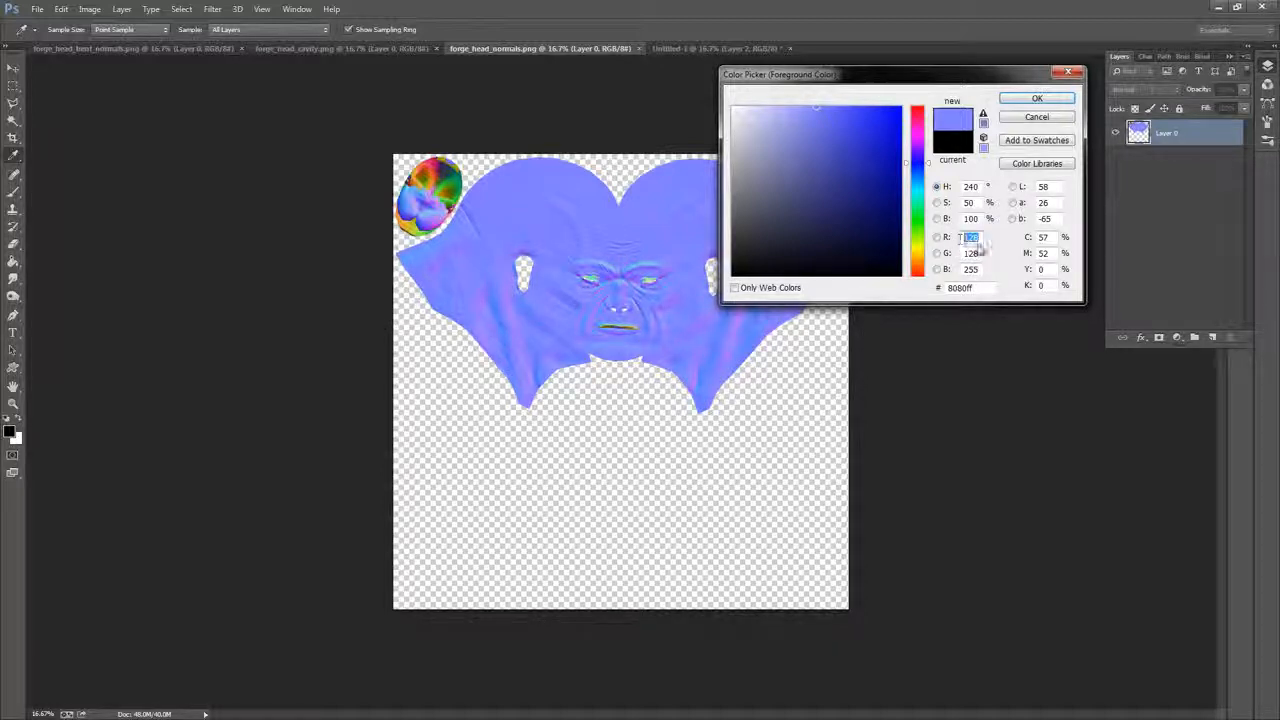
{"action": "double_click", "coordinate": [980, 253]}
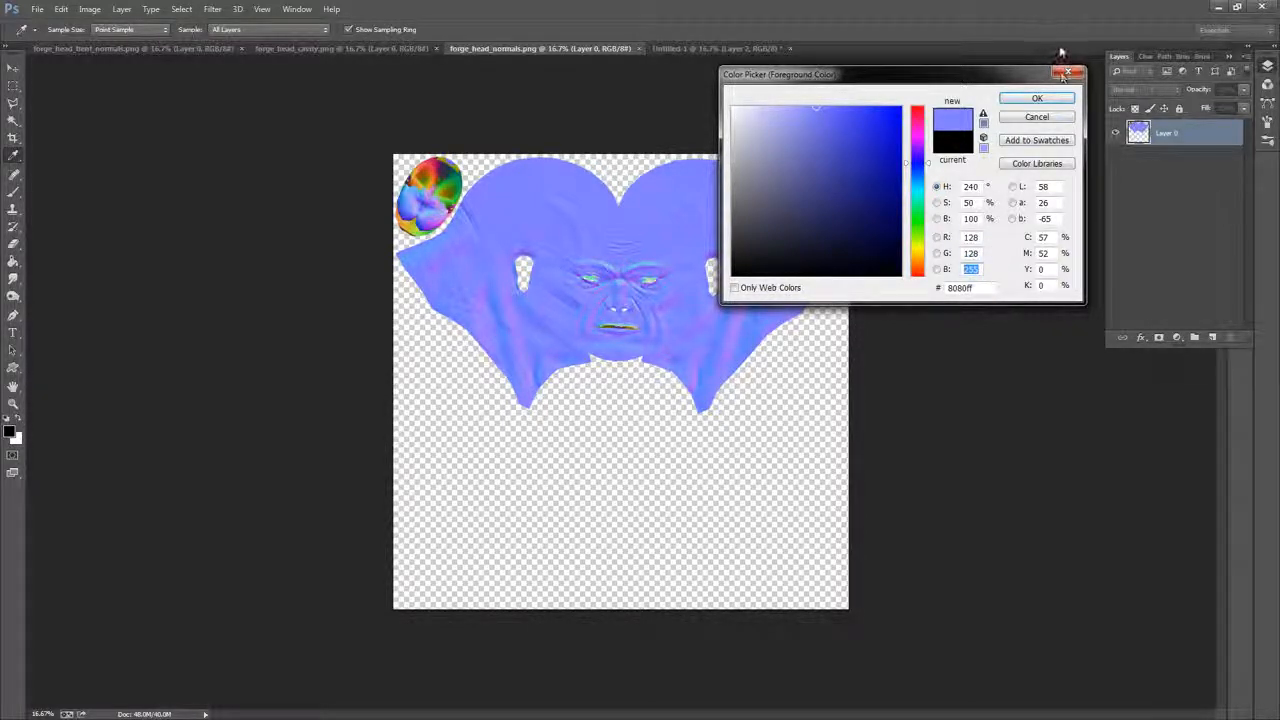
{"action": "left_click_drag", "start_coordinate": [1032, 75], "coordinate": [1027, 90]}
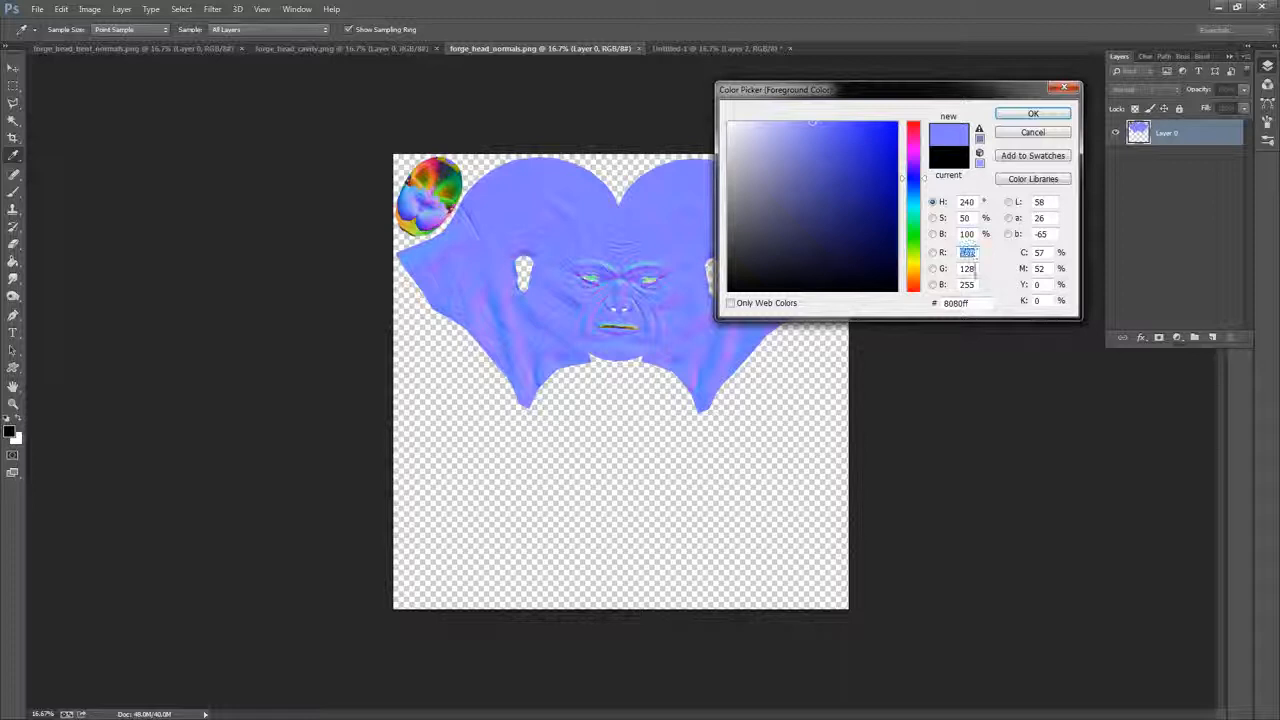
{"action": "key", "text": "Tab"}
{"action": "key", "text": "Tab"}
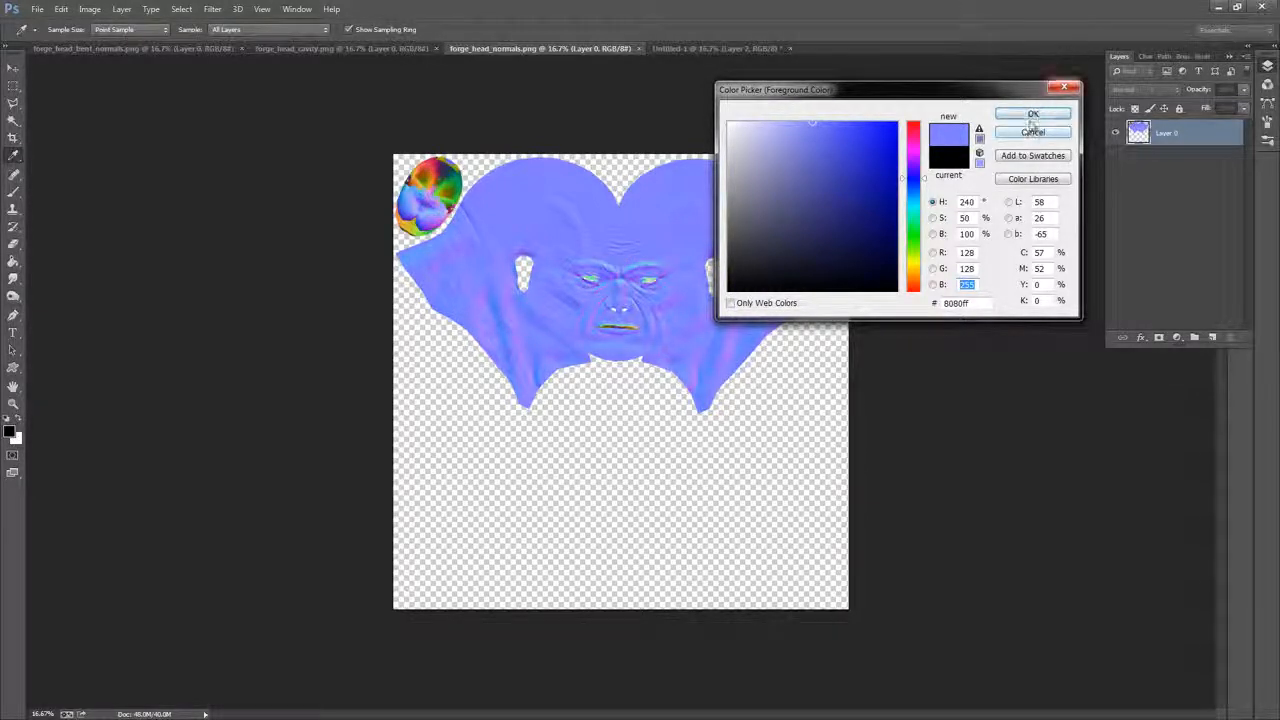
{"action": "left_click", "coordinate": [1030, 114]}
Add a new layer beneath the texture layer of forge_head_normals.png and fill it with the foreground blue
{"action": "key", "text": "g"}
{"action": "left_click", "coordinate": [1212, 337]}
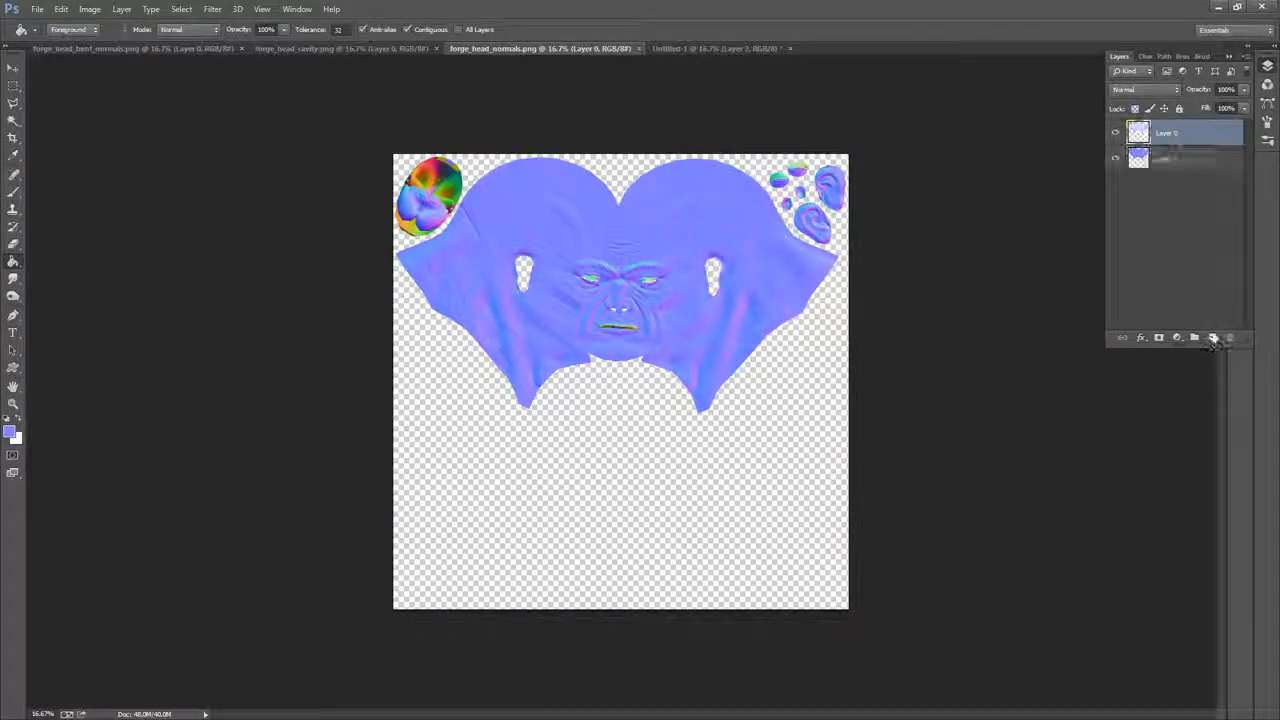
{"action": "left_click_drag", "start_coordinate": [1192, 138], "coordinate": [1155, 178]}
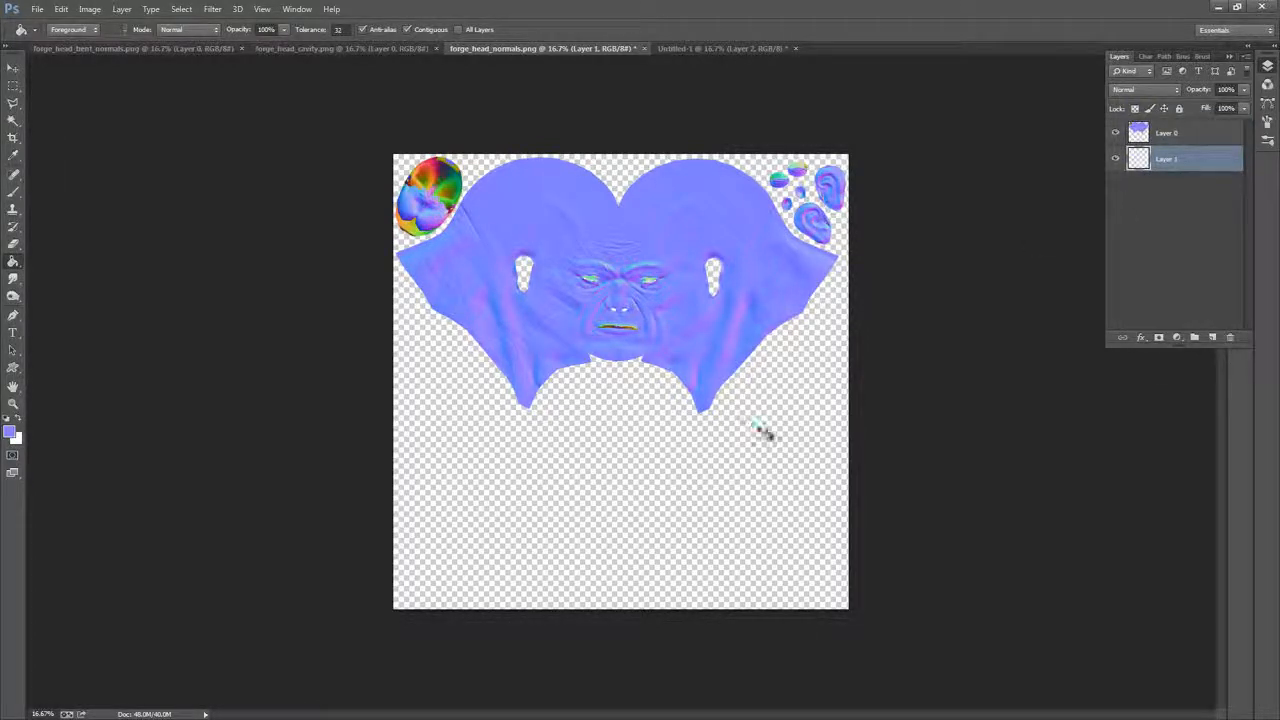
{"action": "left_click", "coordinate": [764, 438]}
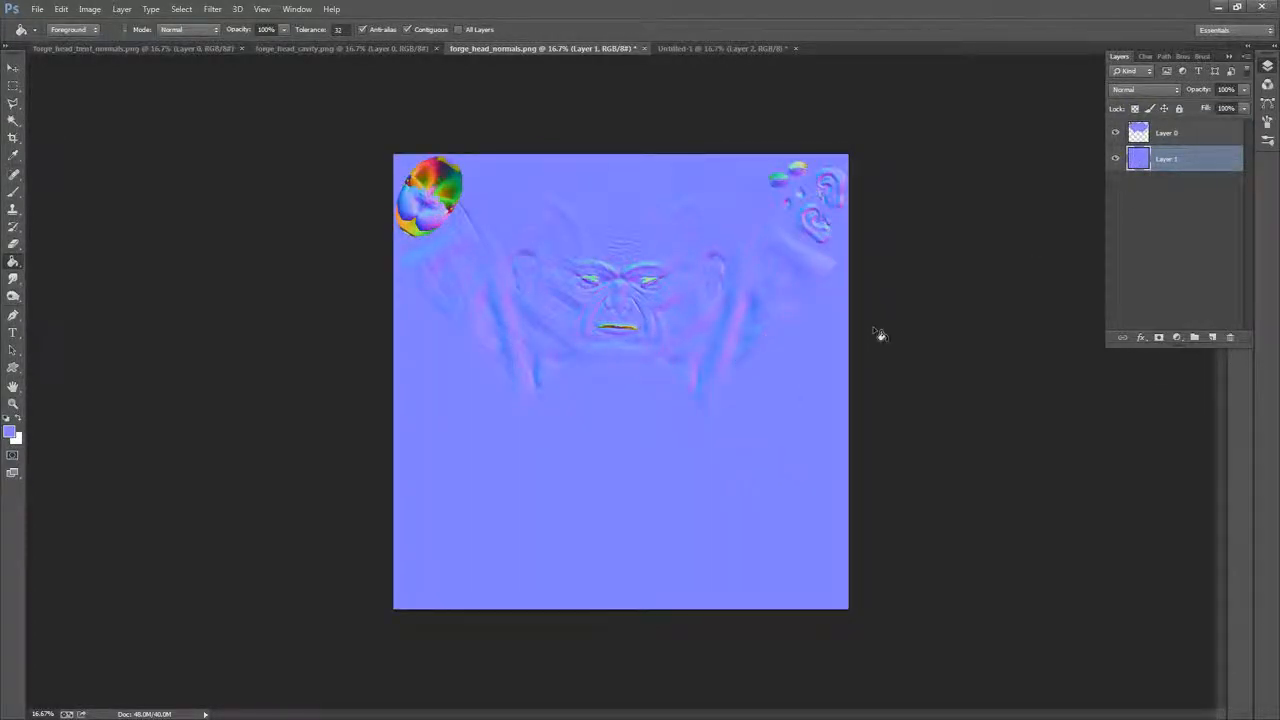
Merge the normals texture layer down into the blue layer and copy the entire canvas
{"action": "left_click", "coordinate": [1168, 135]}
{"action": "right_click", "coordinate": [1168, 135]}
{"action": "left_click", "coordinate": [1133, 486]}
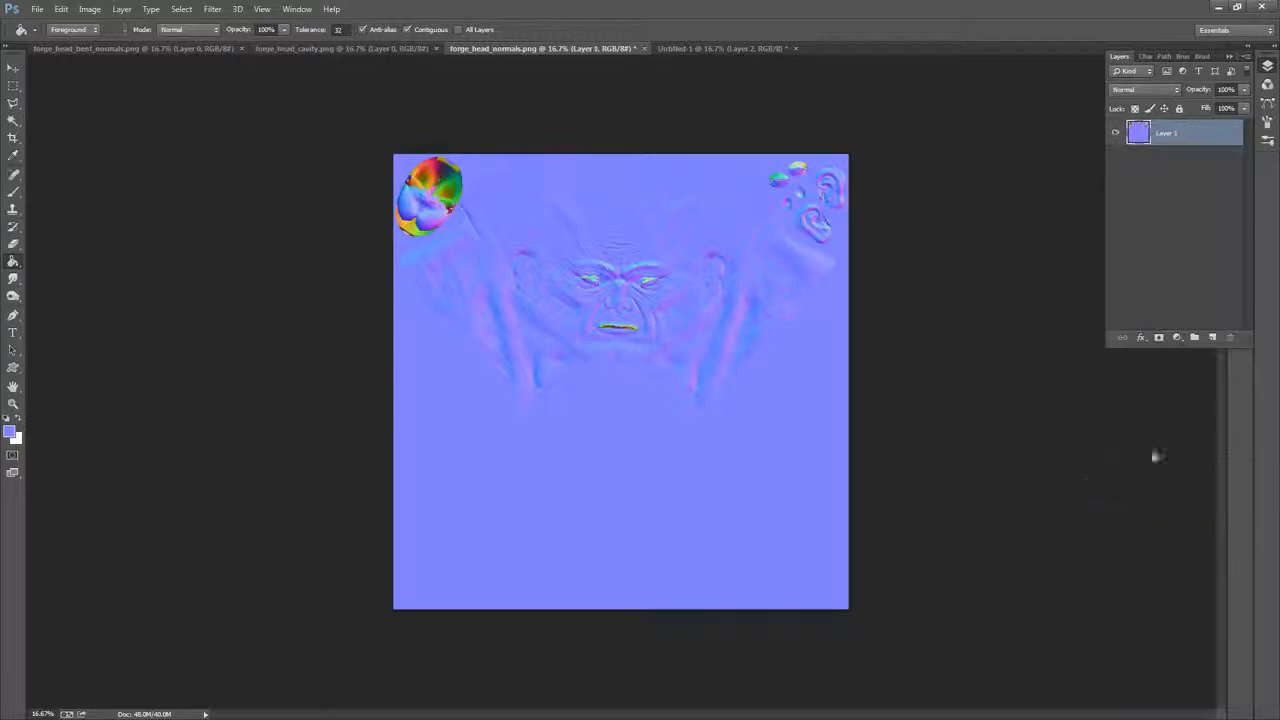
{"action": "left_click", "coordinate": [181, 9]}
{"action": "left_click", "coordinate": [188, 33]}
{"action": "left_click", "coordinate": [63, 9]}
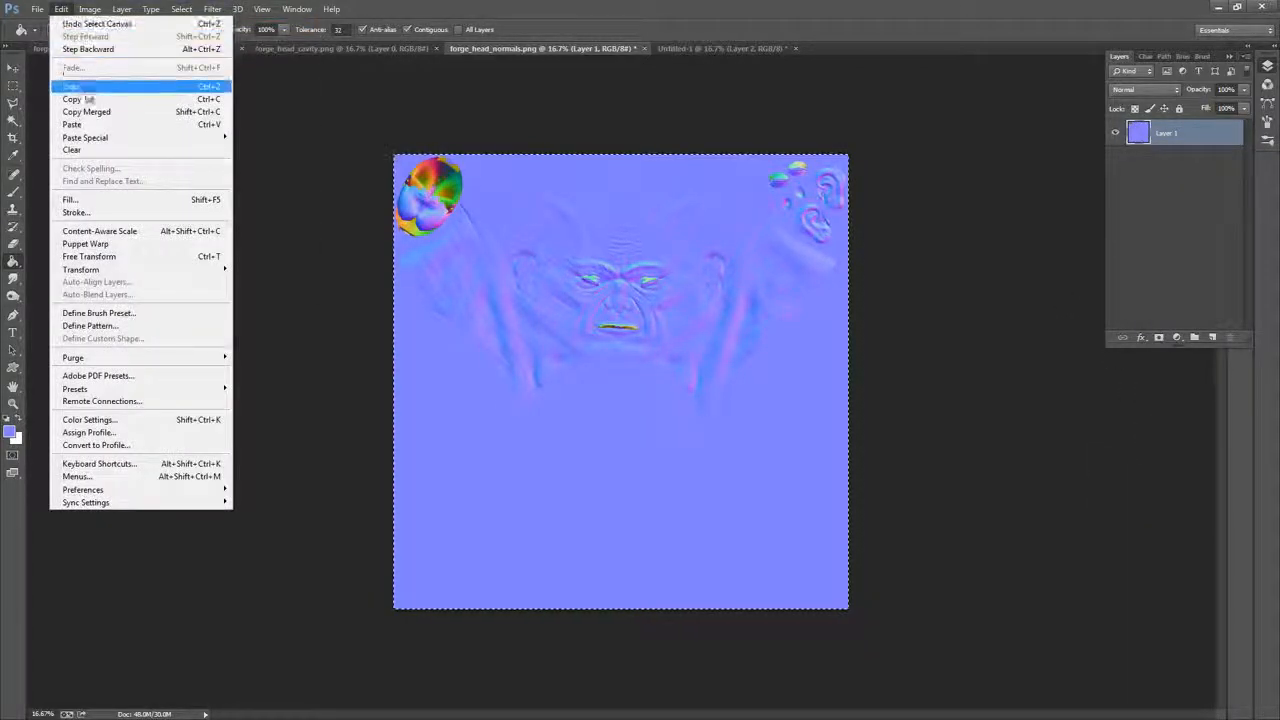
{"action": "left_click", "coordinate": [80, 97]}
Paste the copied normal map as a new top layer in the Untitled-1 document
{"action": "left_click", "coordinate": [722, 48]}
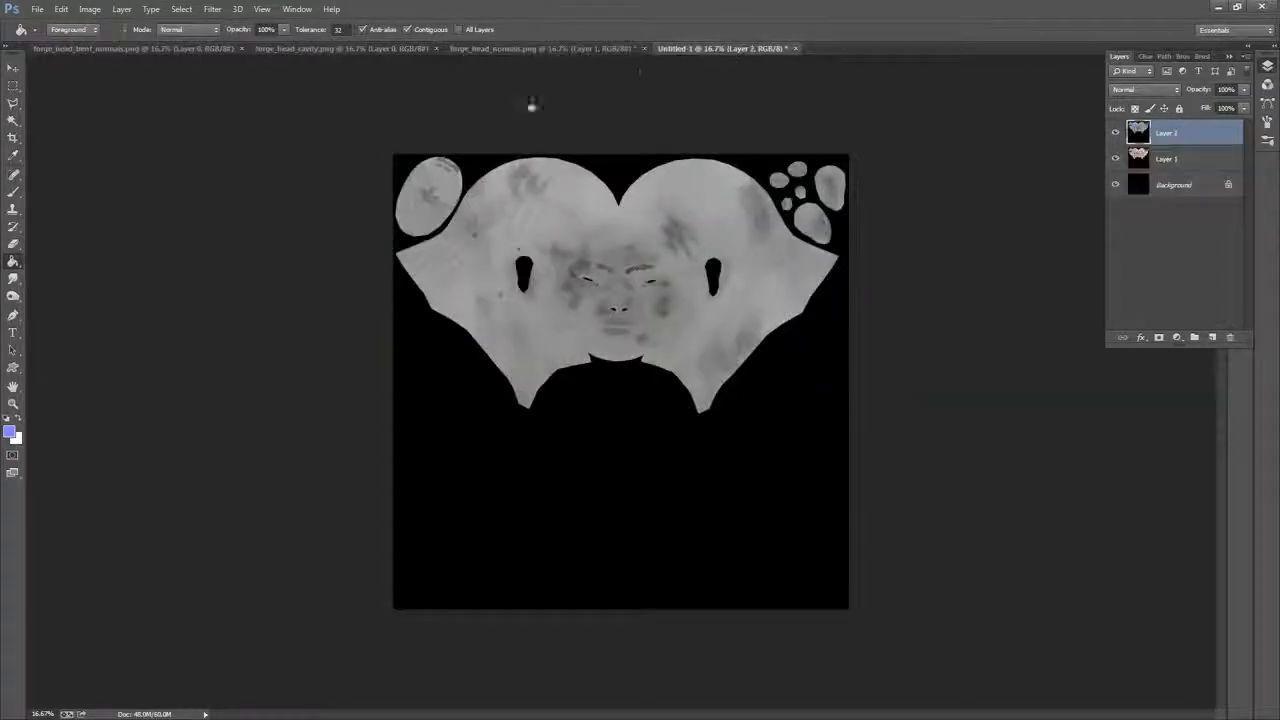
{"action": "left_click", "coordinate": [61, 9]}
{"action": "left_click", "coordinate": [80, 122]}
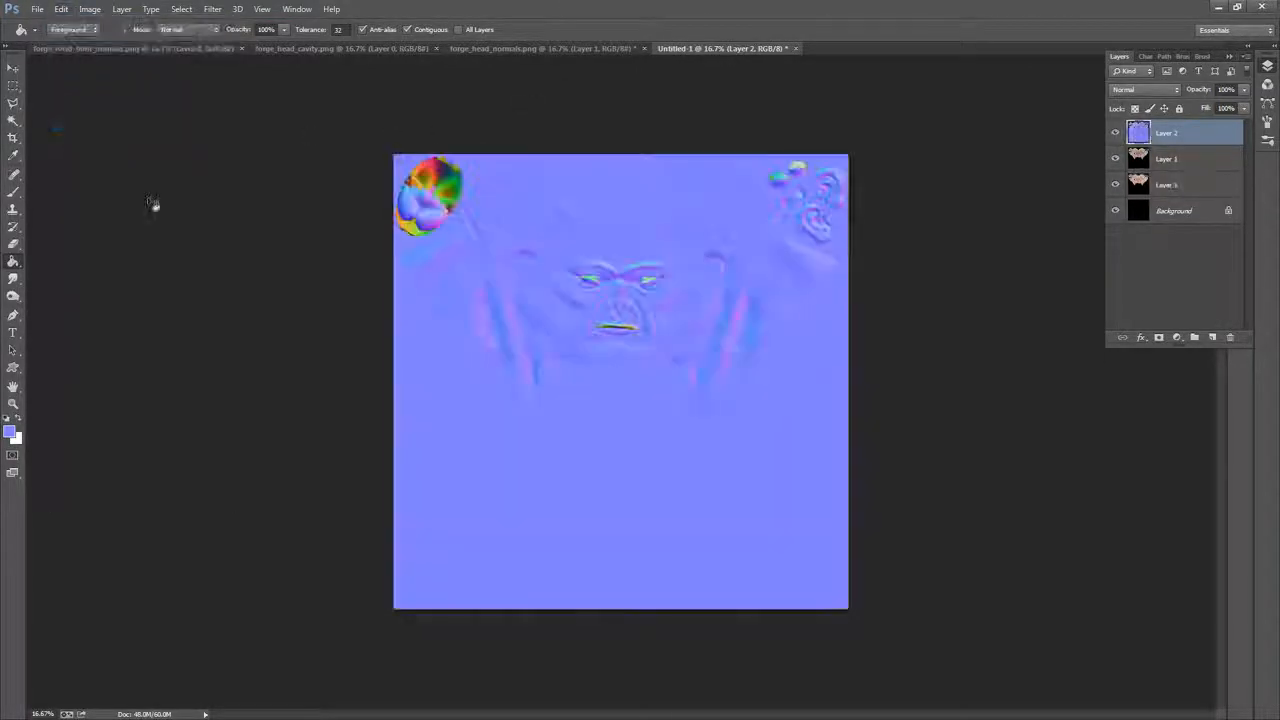
Close forge_head_normals.png without saving its changes
{"action": "left_click", "coordinate": [563, 48]}
{"action": "left_click", "coordinate": [643, 49]}
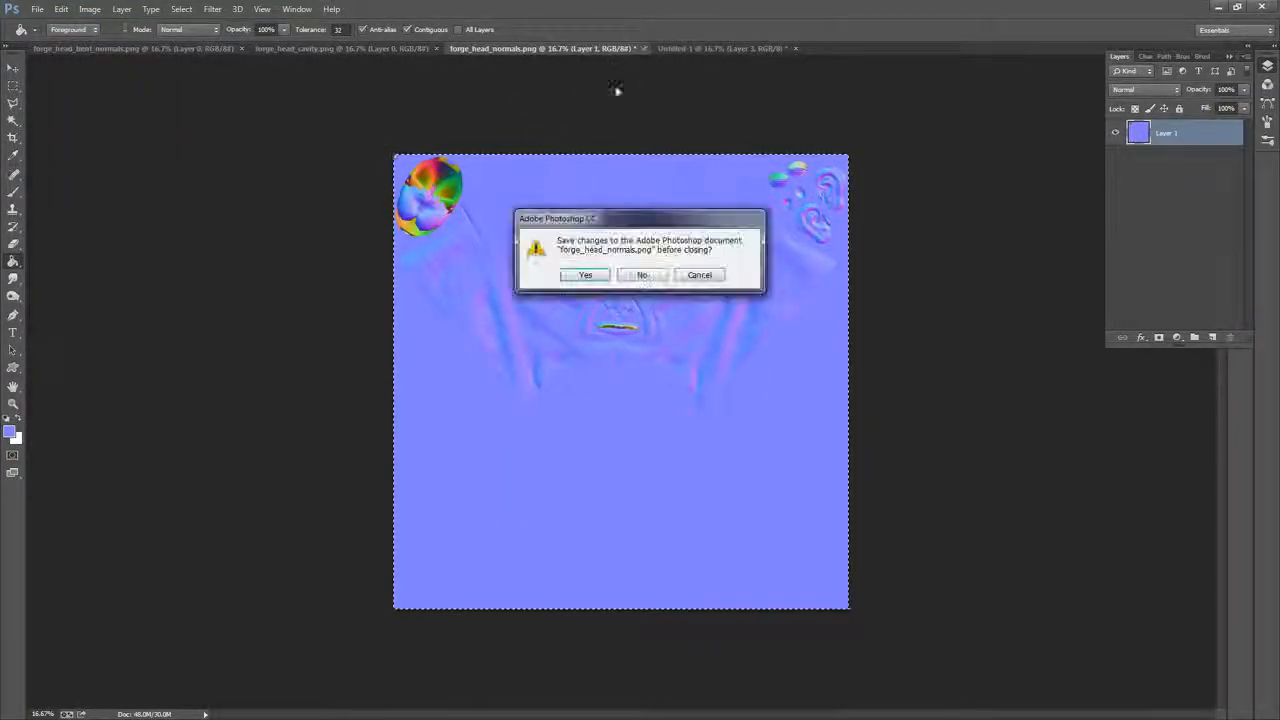
{"action": "key", "text": "n"}
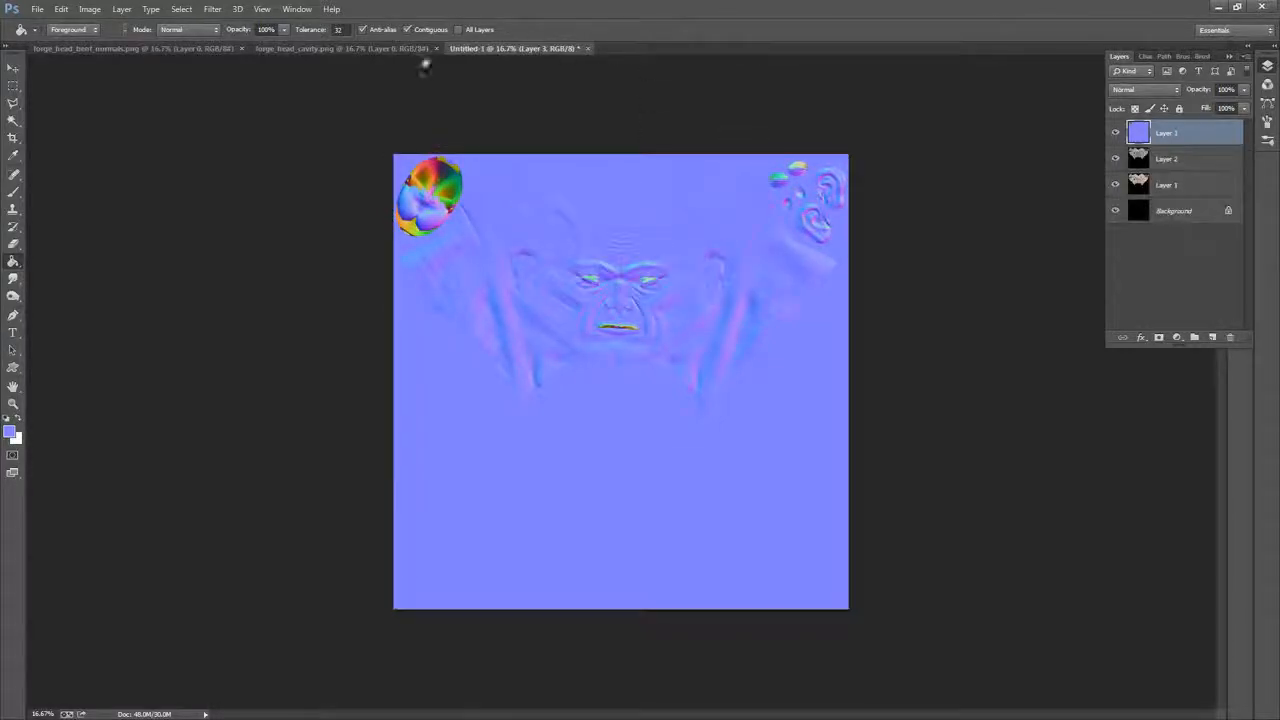
In forge_head_cavity.png, add a new layer beneath the cavity texture layer and fill it with black
{"action": "left_click", "coordinate": [354, 49]}
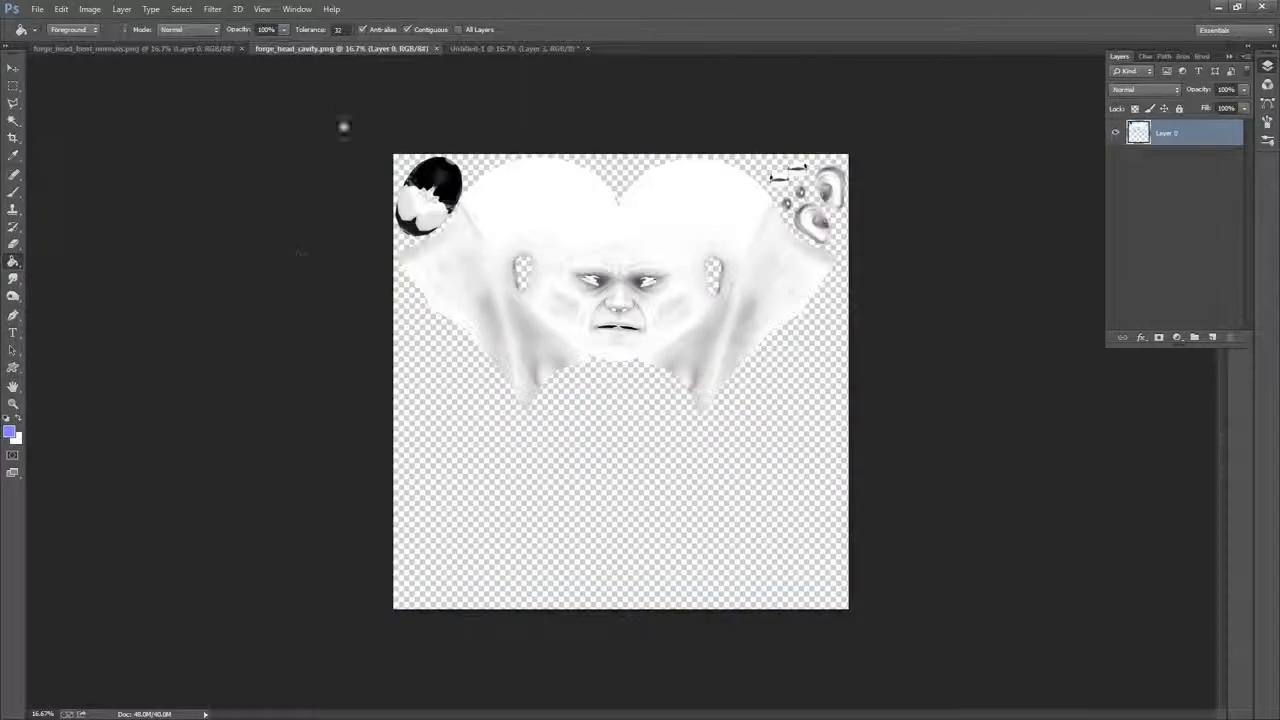
{"action": "left_click", "coordinate": [182, 9]}
{"action": "left_click", "coordinate": [1193, 152]}
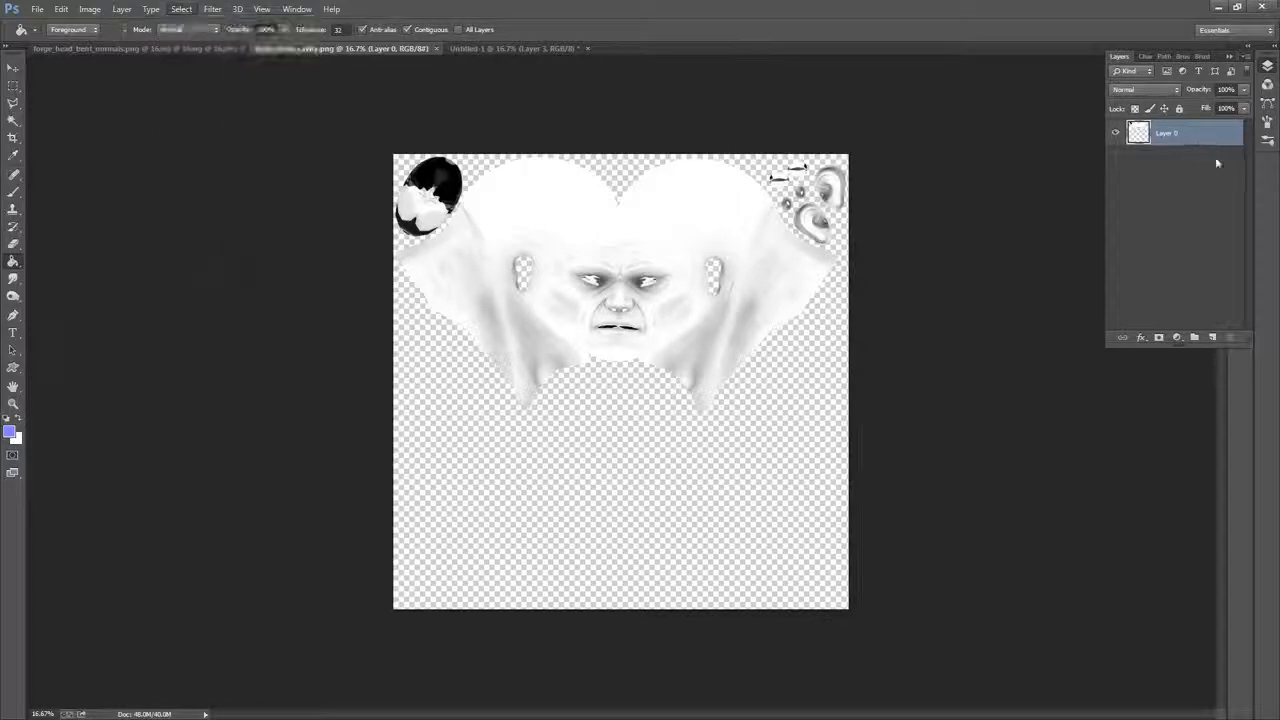
{"action": "left_click", "coordinate": [1212, 337]}
{"action": "left_click_drag", "start_coordinate": [1205, 133], "coordinate": [1198, 178]}
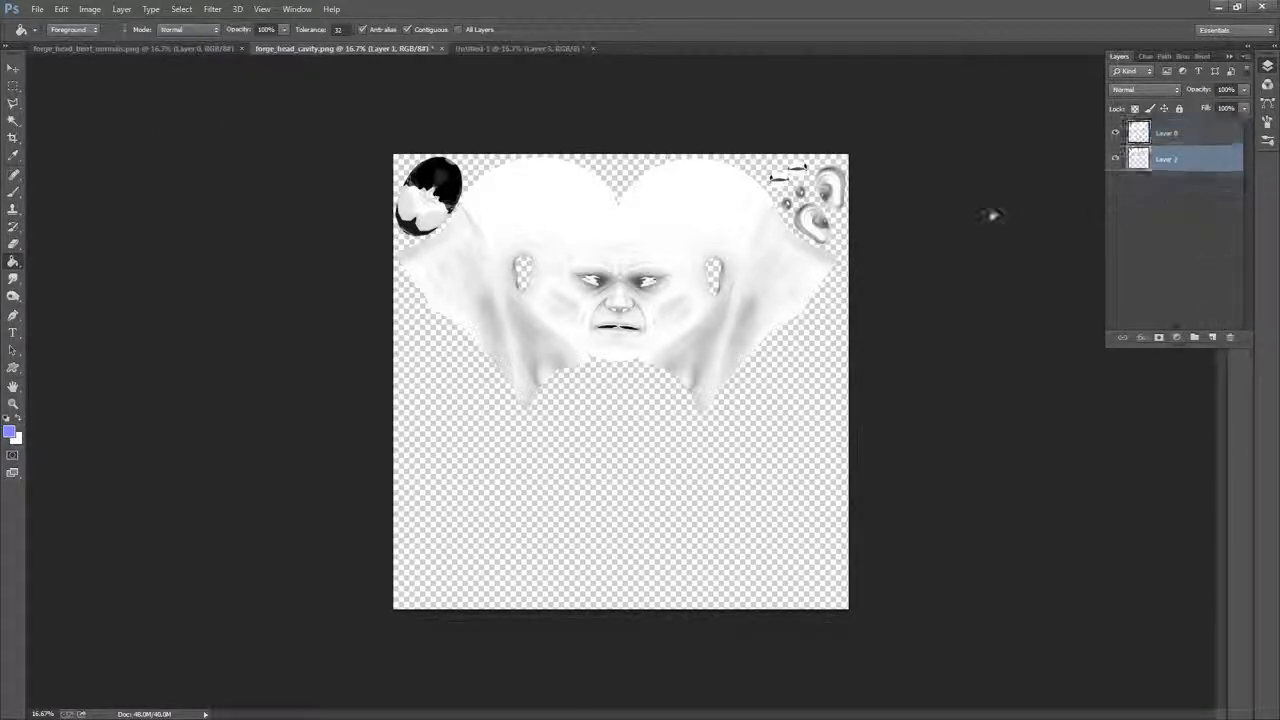
{"action": "left_click", "coordinate": [767, 472]}
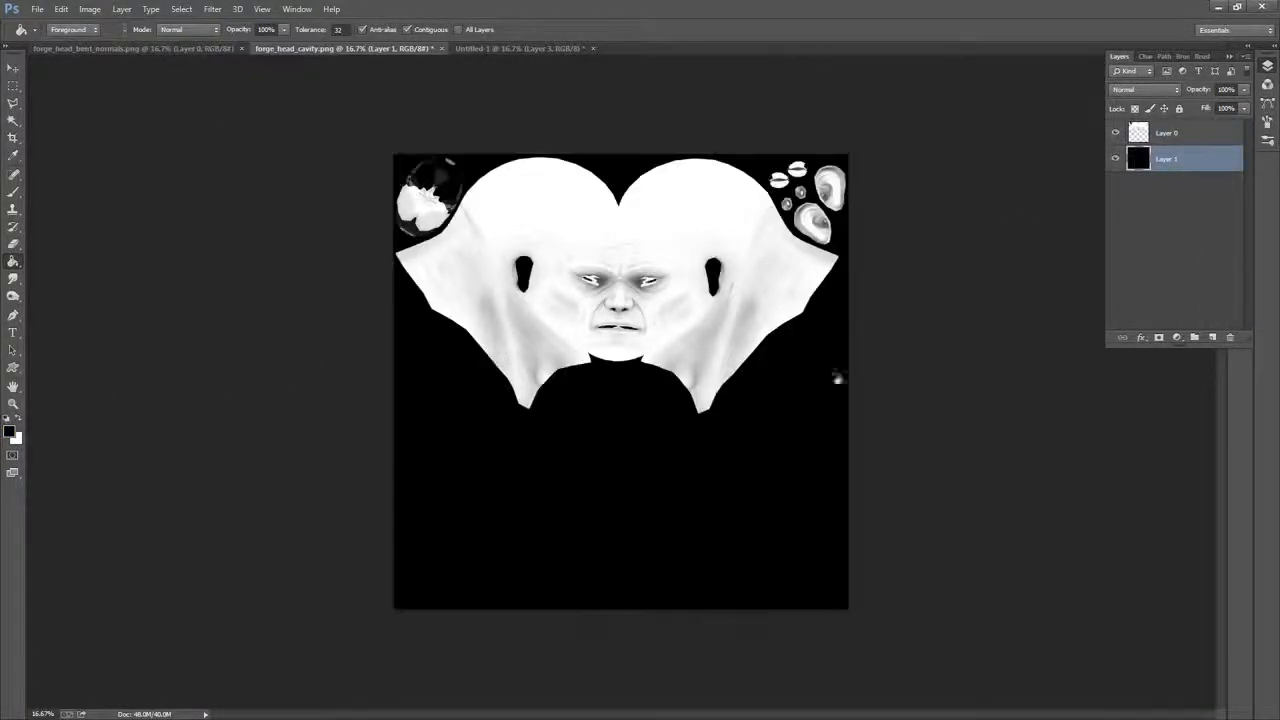
Merge the cavity texture layer down into the black layer and copy the entire canvas
{"action": "left_click", "coordinate": [1192, 138]}
{"action": "right_click", "coordinate": [1191, 139]}
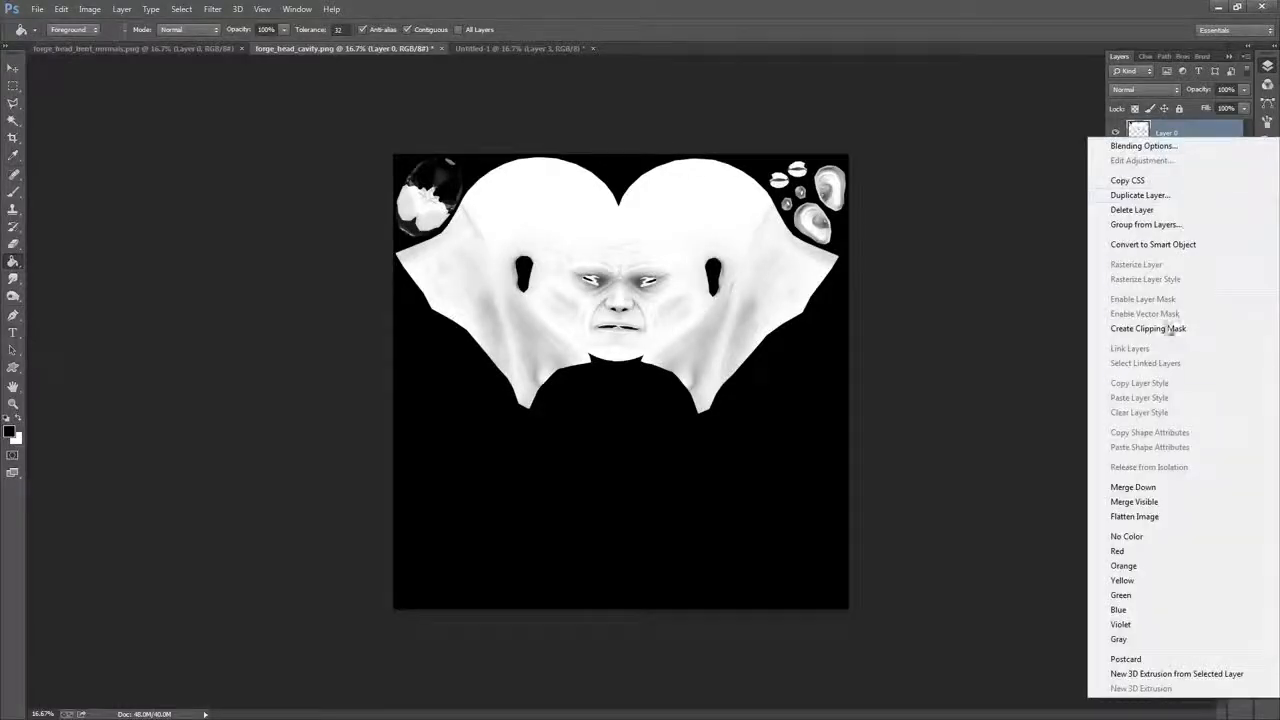
{"action": "left_click", "coordinate": [1150, 488]}
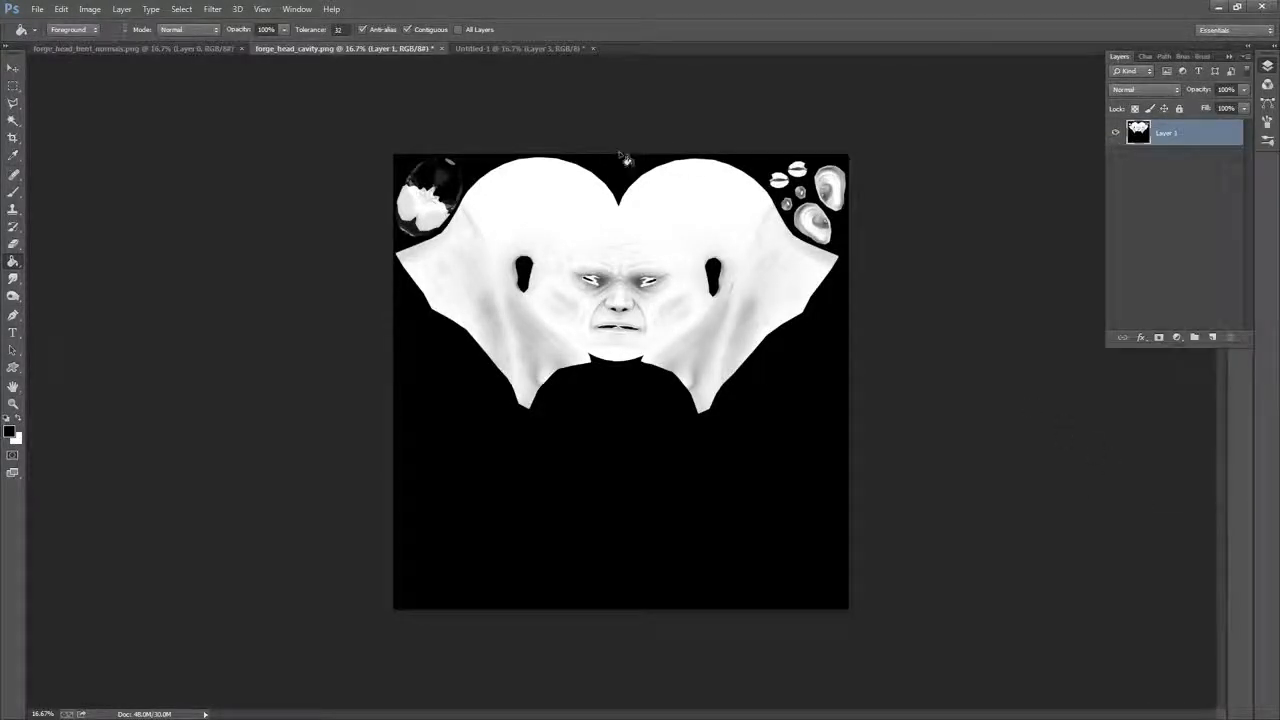
{"action": "left_click", "coordinate": [183, 10]}
{"action": "left_click", "coordinate": [185, 25]}
{"action": "left_click", "coordinate": [61, 9]}
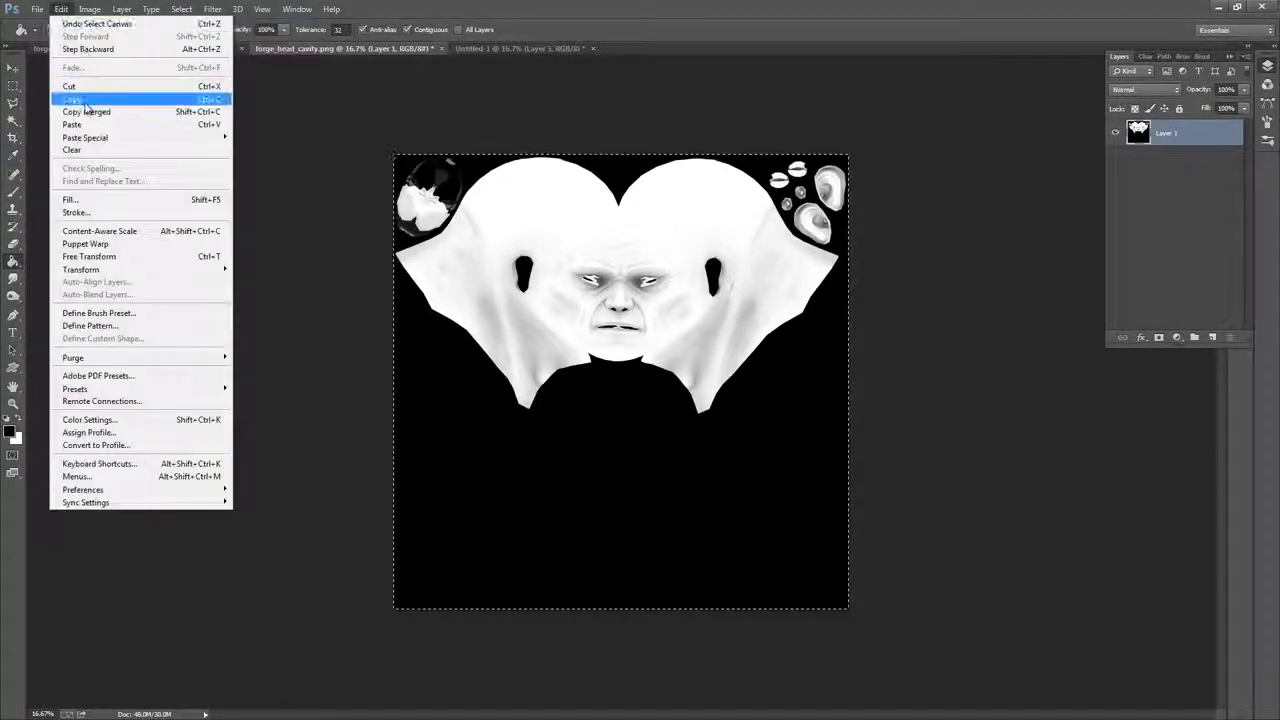
{"action": "left_click", "coordinate": [90, 100]}
Paste the copied cavity map as a new top layer in the Untitled-1 document
{"action": "left_click", "coordinate": [522, 48]}
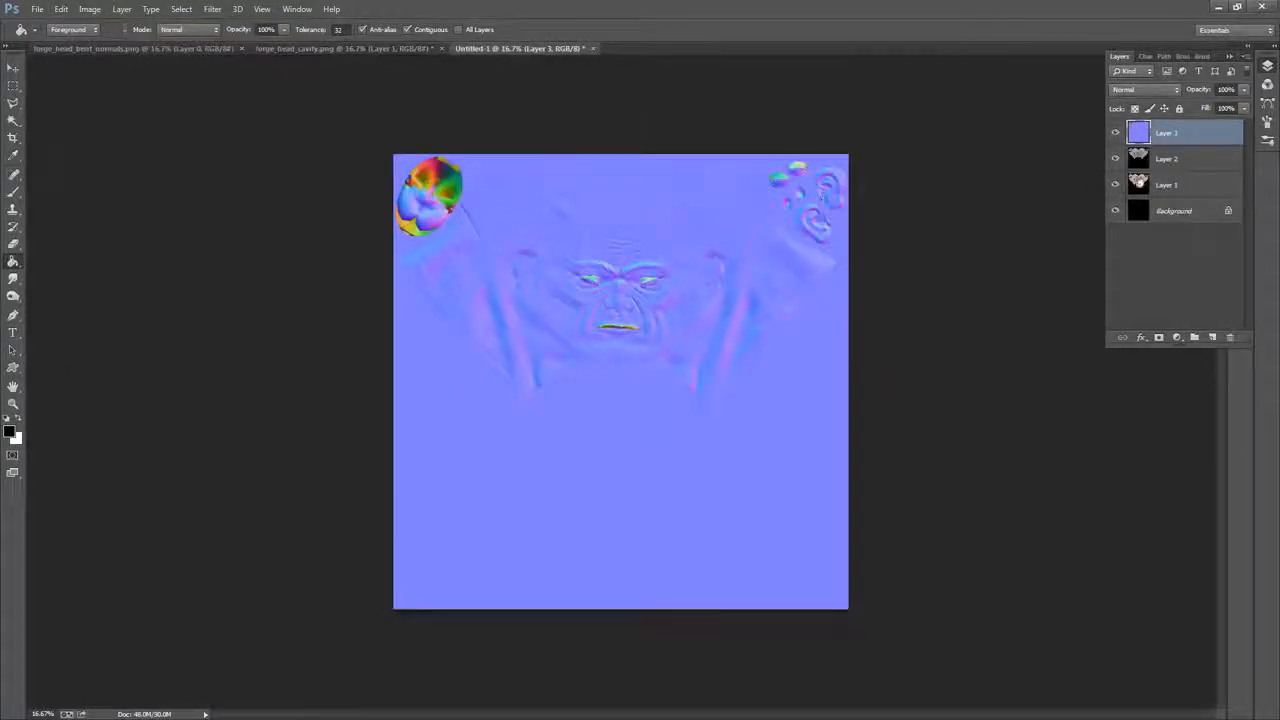
{"action": "left_click", "coordinate": [61, 9]}
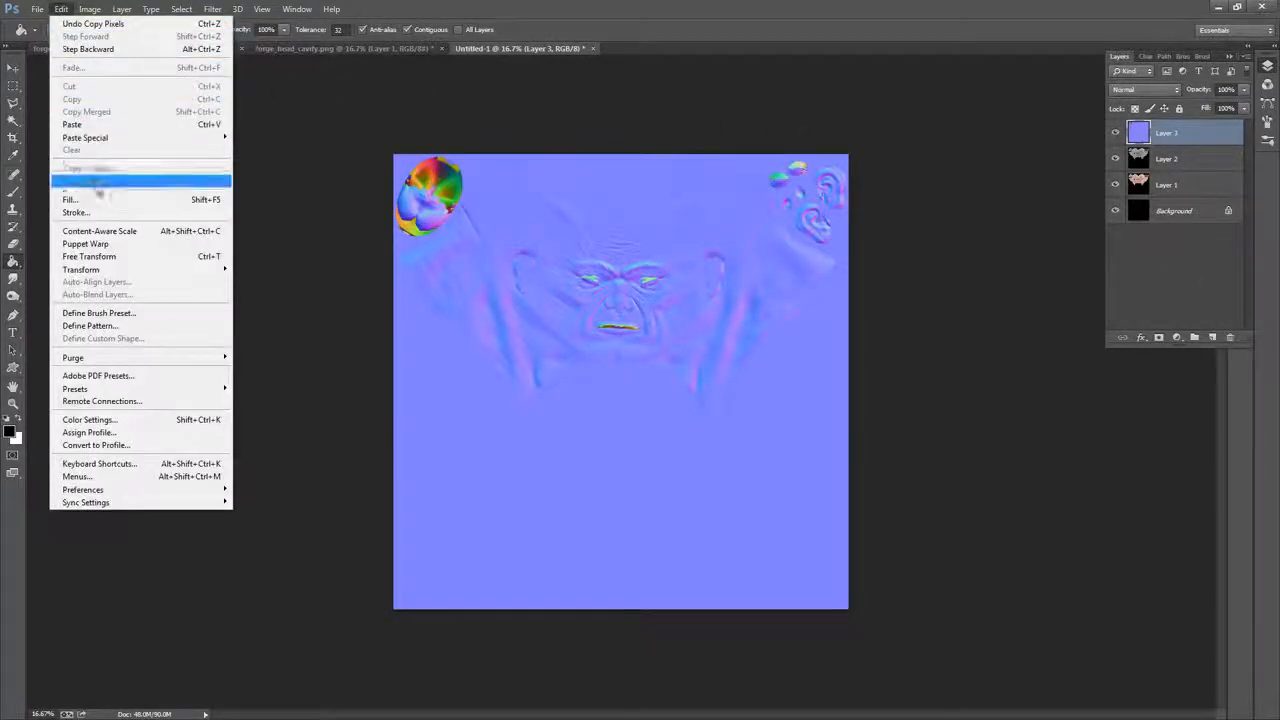
{"action": "left_click", "coordinate": [97, 126]}
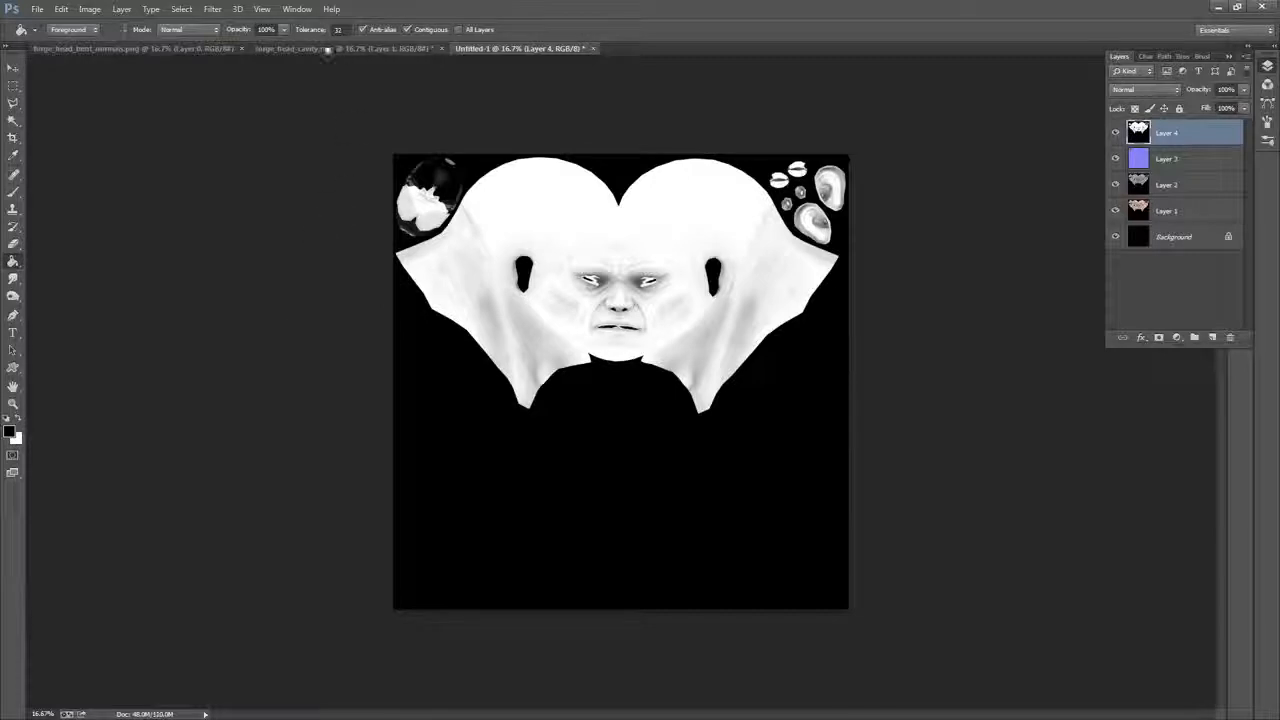
Close forge_head_cavity.png without saving its changes
{"action": "left_click", "coordinate": [322, 48]}
{"action": "left_click", "coordinate": [441, 48]}
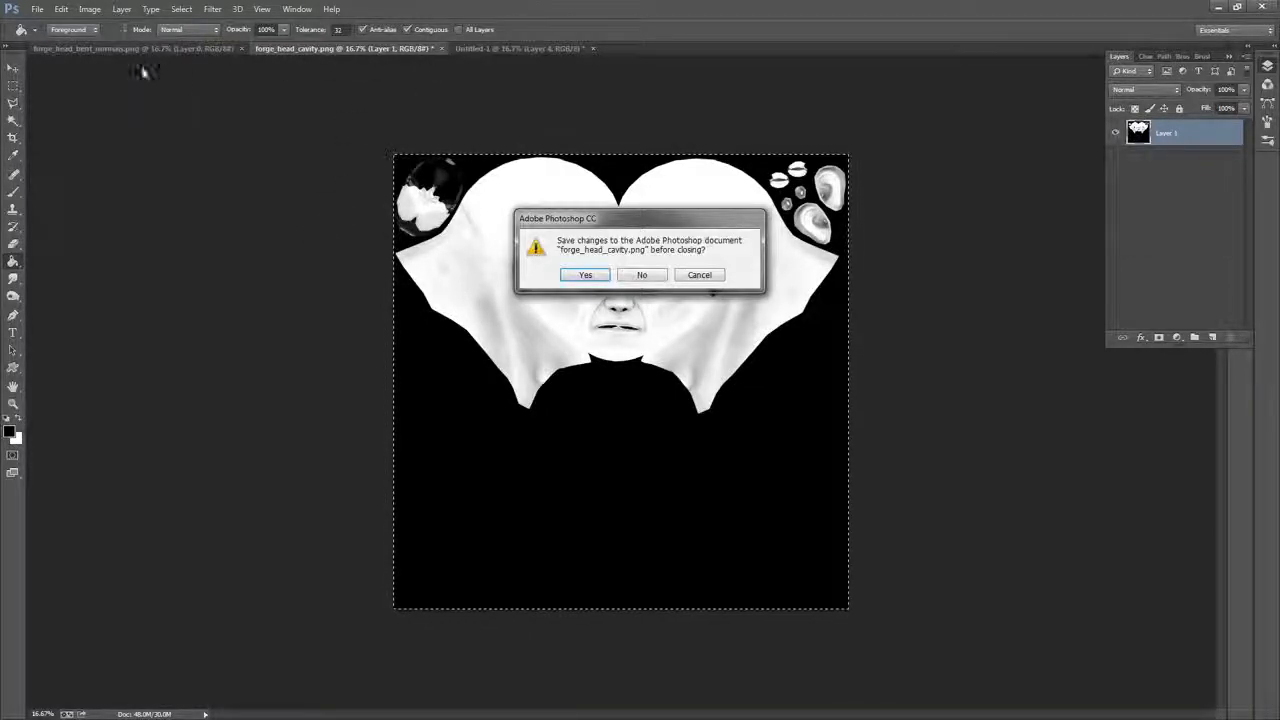
{"action": "left_click", "coordinate": [642, 275]}
In forge_head_bent_normals.png, set the foreground color to RGB 128, 128, 255
{"action": "left_click", "coordinate": [192, 49]}
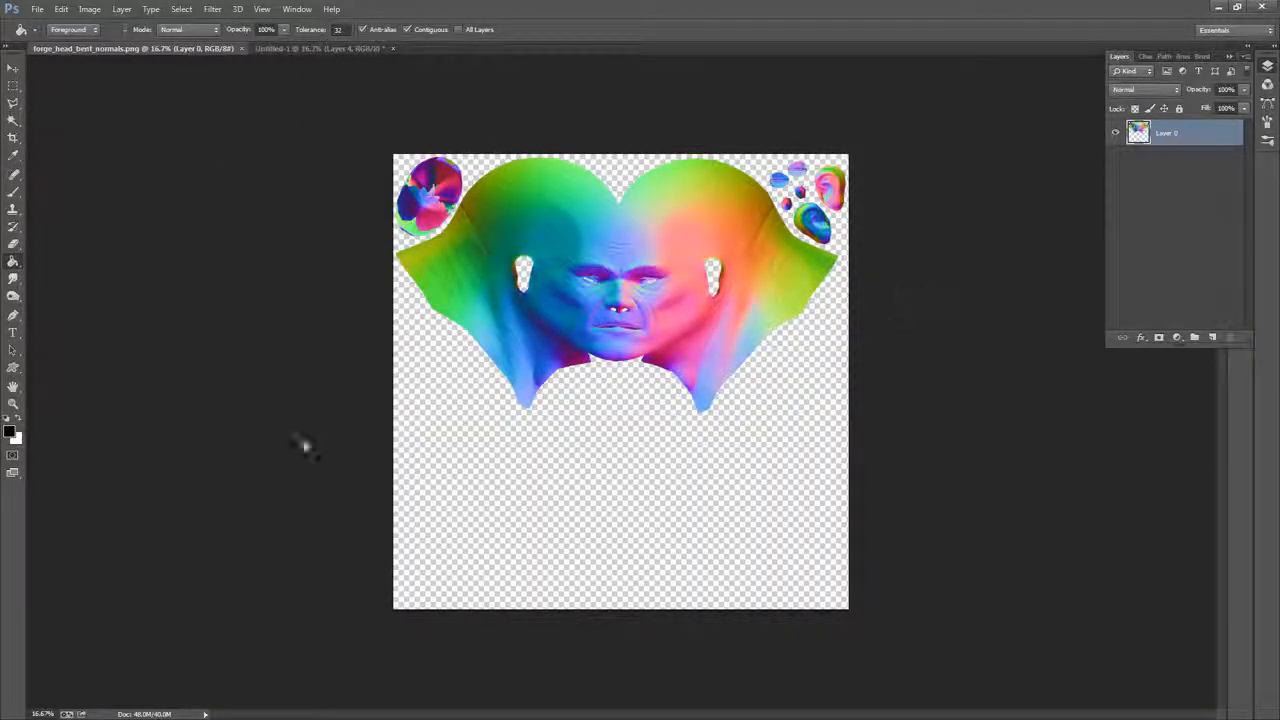
{"action": "left_click", "coordinate": [11, 433]}
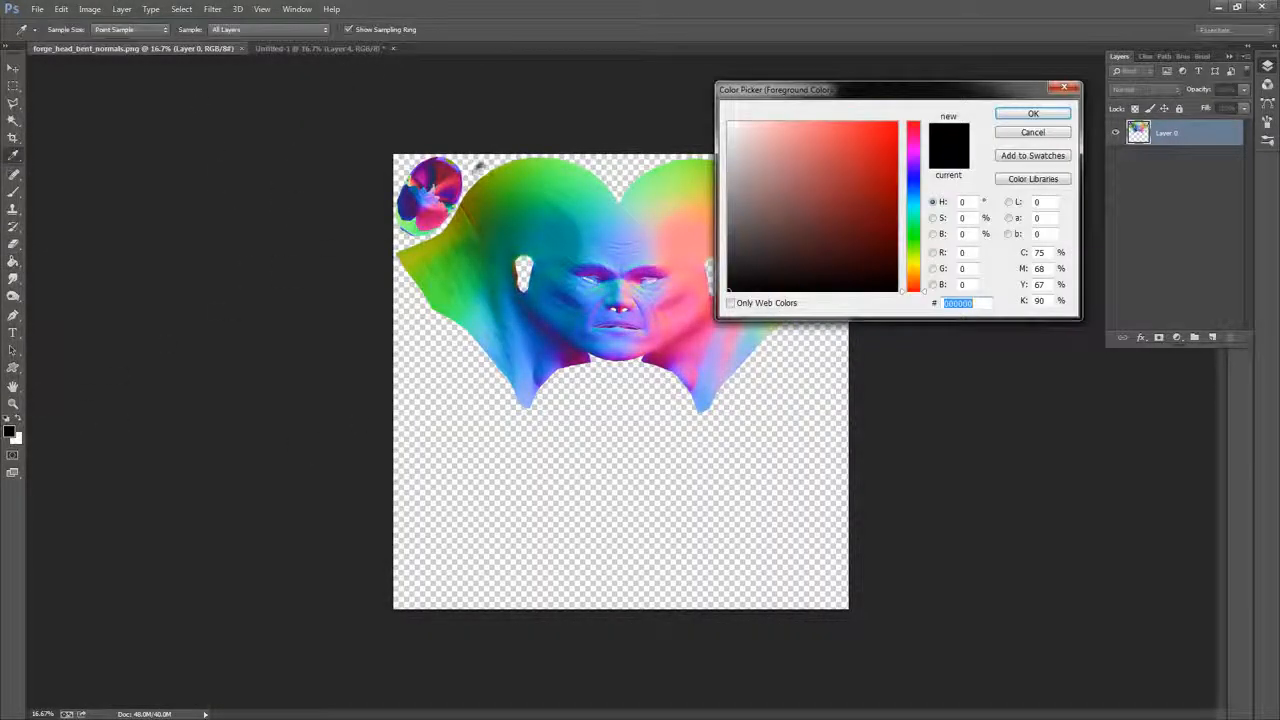
{"action": "left_click", "coordinate": [962, 252]}
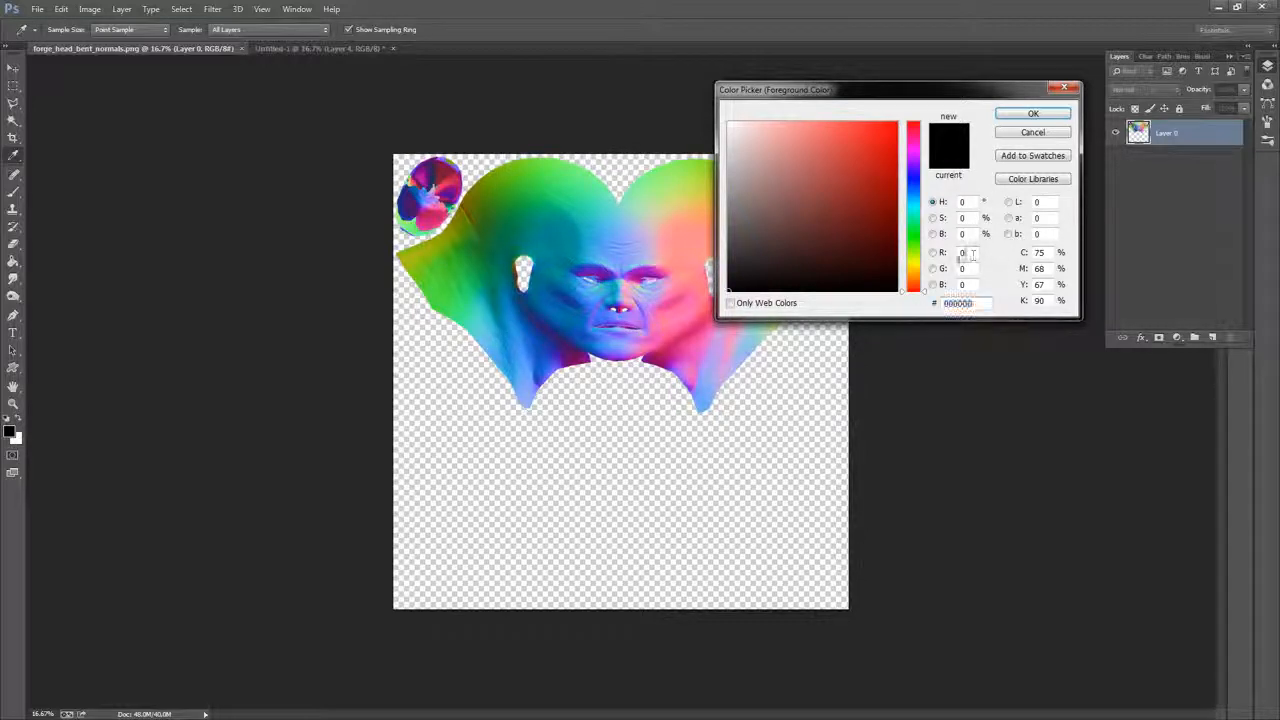
{"action": "type", "text": "128"}
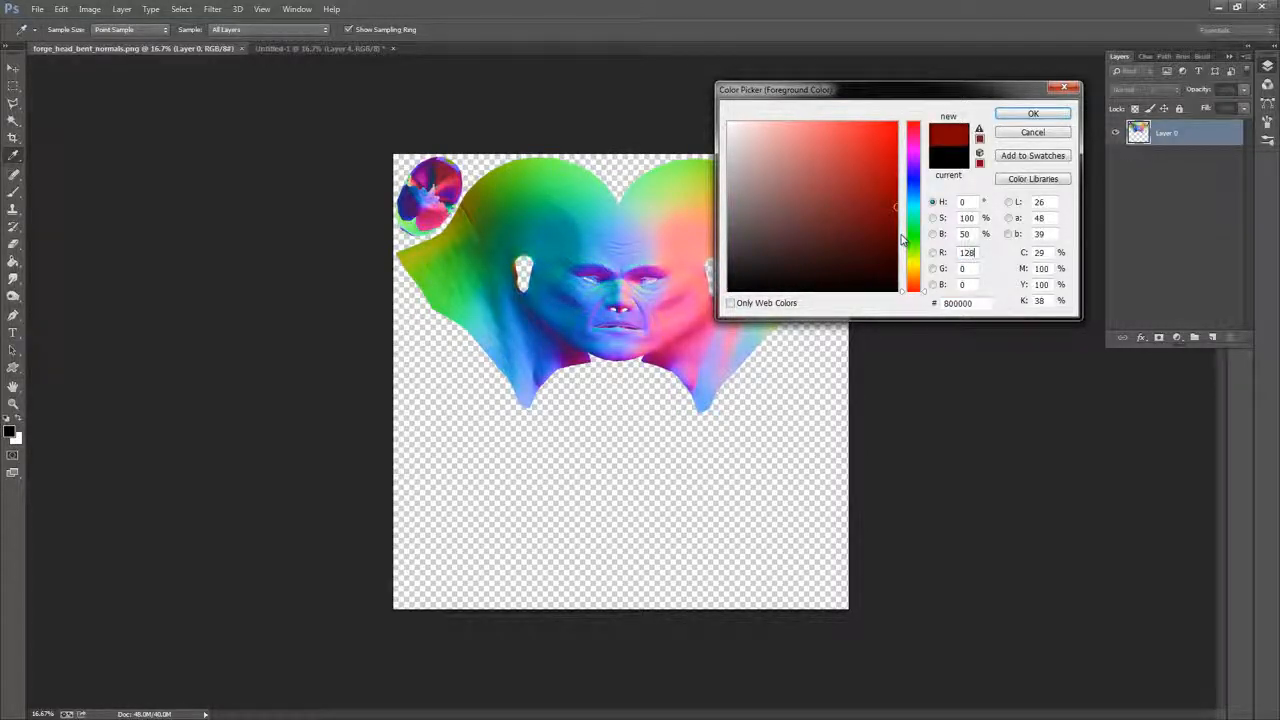
{"action": "key", "text": "Tab"}
{"action": "type", "text": "128"}
{"action": "key", "text": "Tab"}
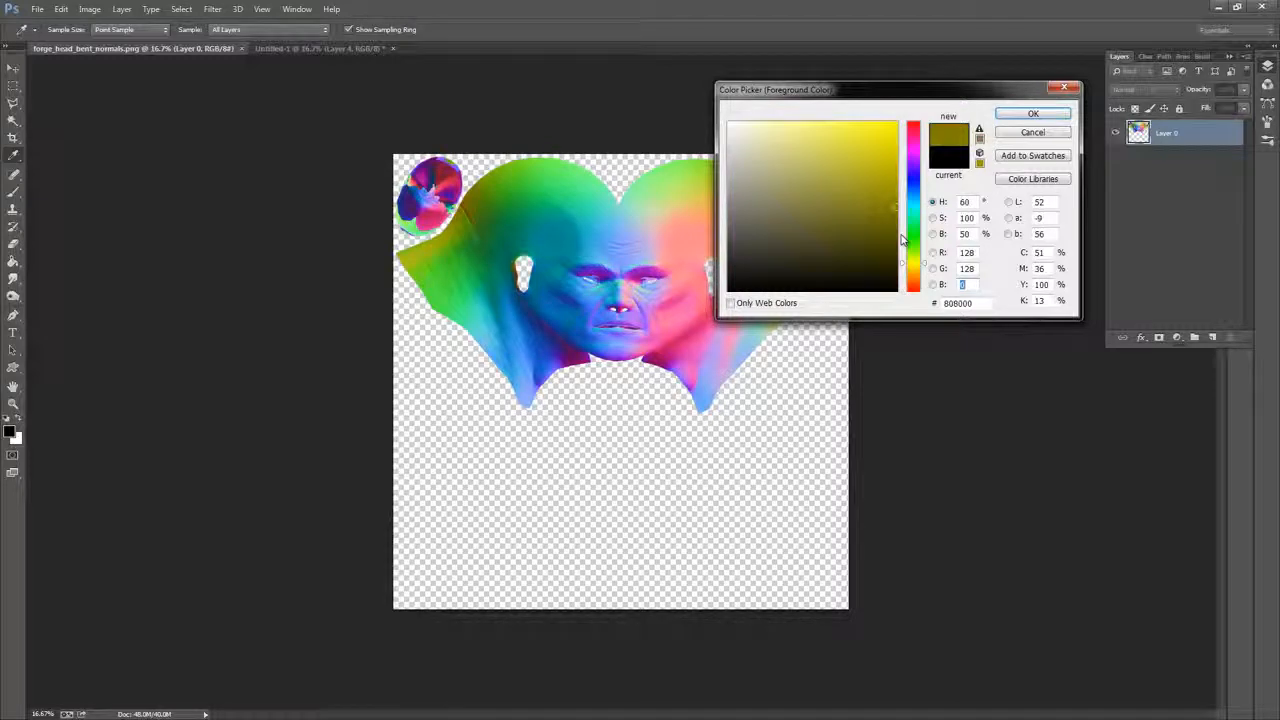
{"action": "type", "text": "255"}
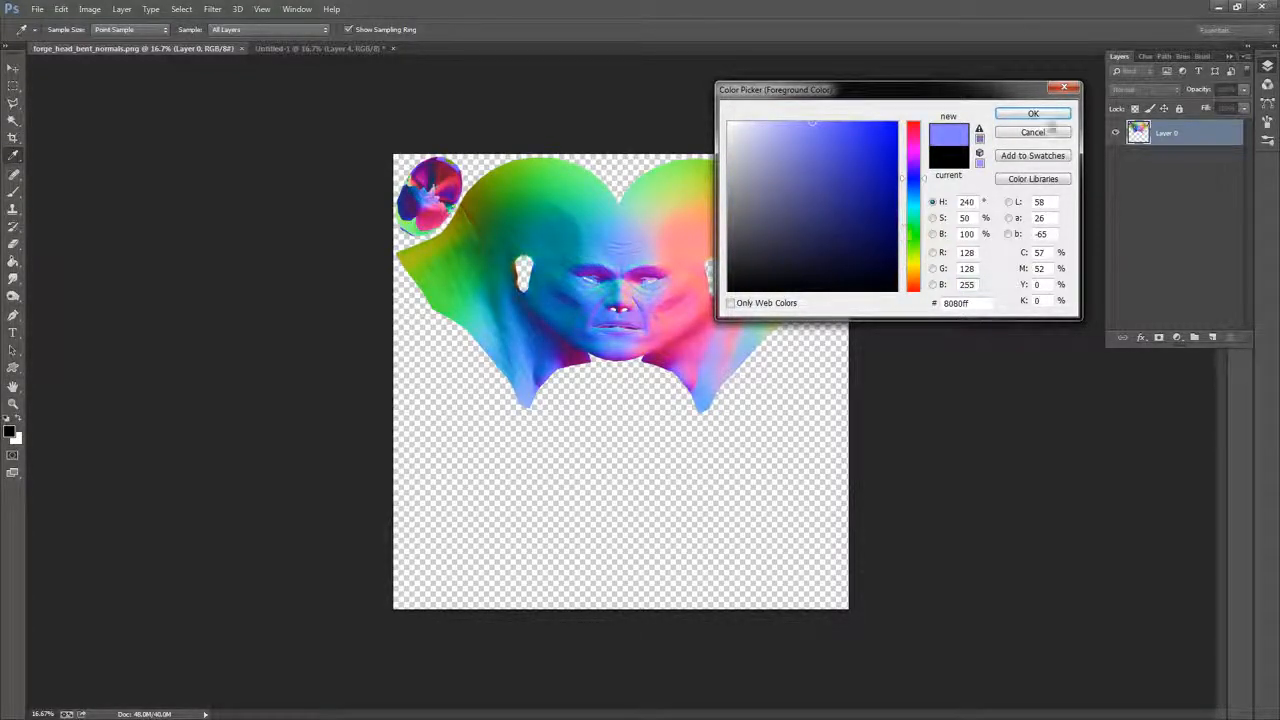
{"action": "left_click", "coordinate": [1040, 114]}
Add a new layer beneath the bent normals texture layer and fill it with the normal-map blue
{"action": "left_click", "coordinate": [1212, 337]}
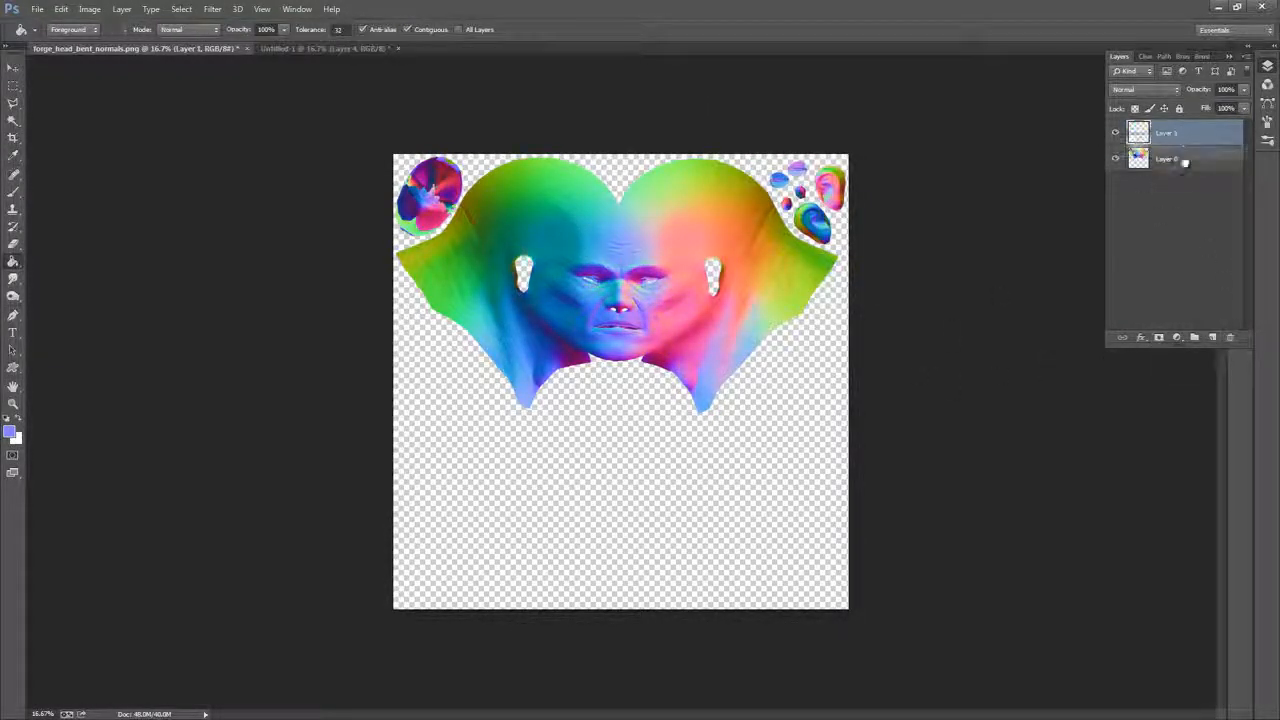
{"action": "key", "text": "ctrl+bracketleft"}
{"action": "left_click", "coordinate": [596, 536]}
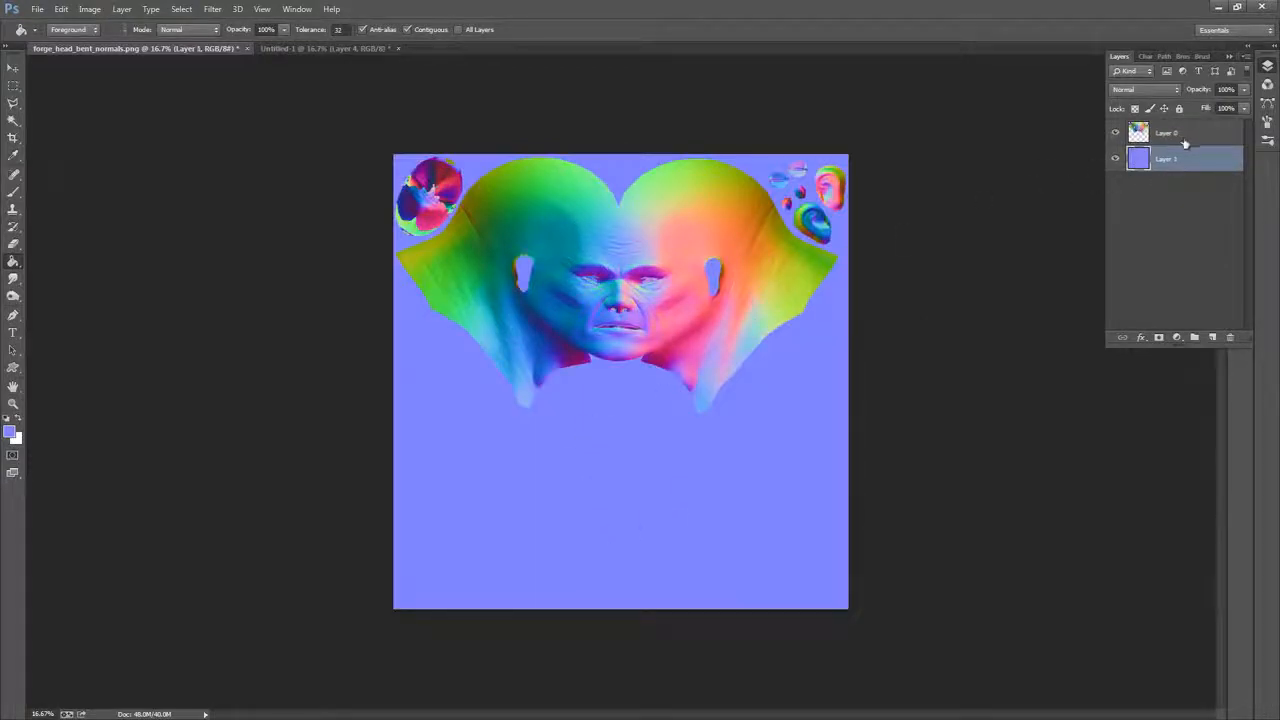
Merge the bent normals texture layer down into the blue layer and copy the entire canvas
{"action": "left_click", "coordinate": [1185, 144]}
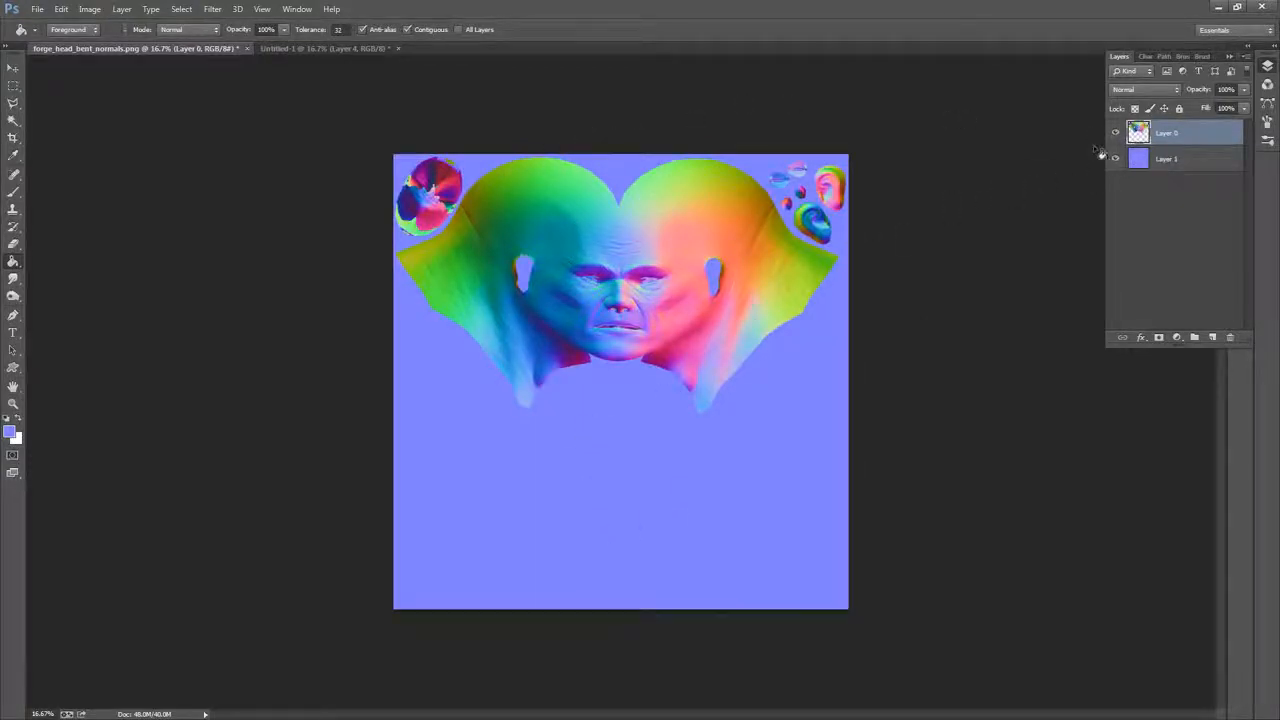
{"action": "right_click", "coordinate": [1200, 139]}
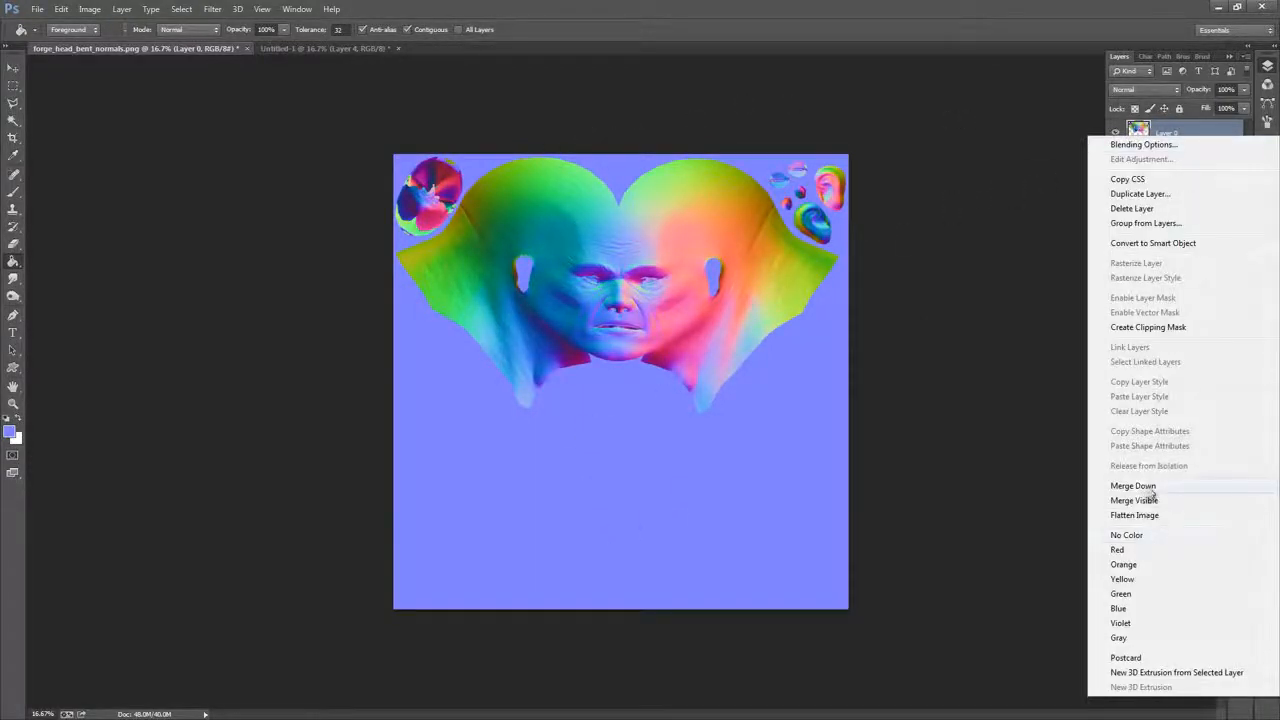
{"action": "left_click", "coordinate": [1146, 487]}
{"action": "left_click", "coordinate": [61, 9]}
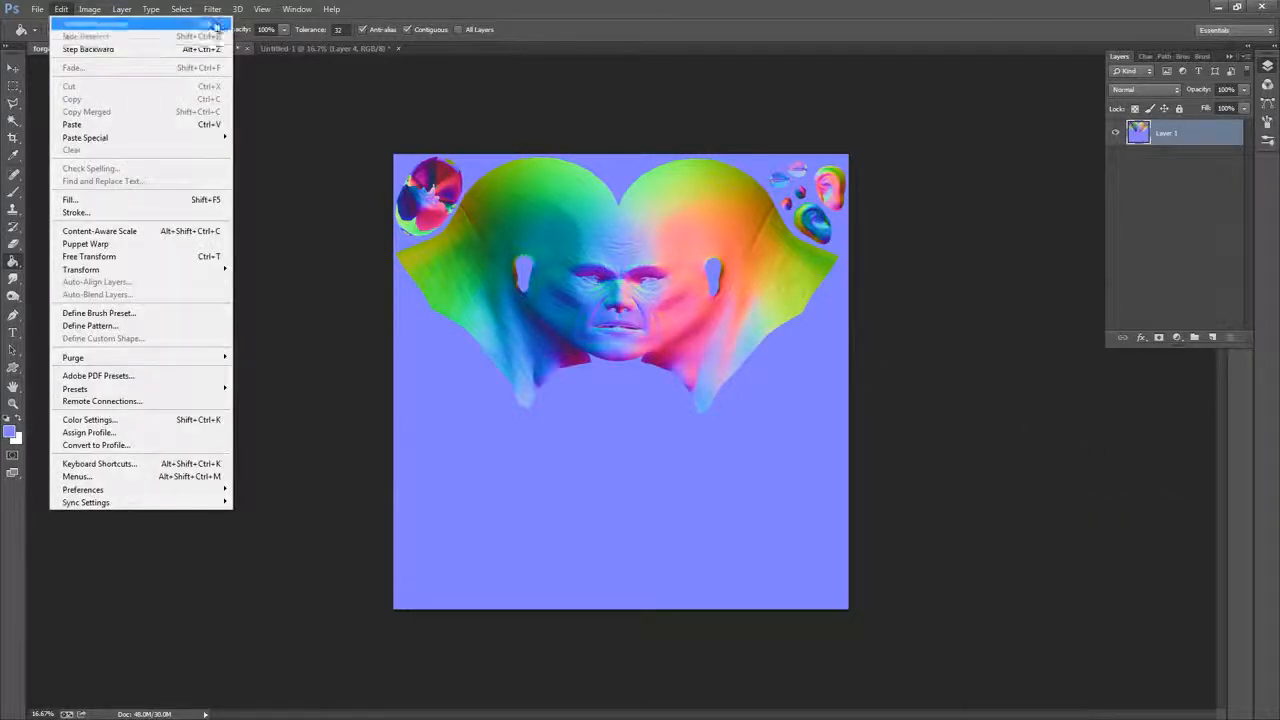
{"action": "left_click", "coordinate": [185, 27]}
{"action": "left_click", "coordinate": [61, 9]}
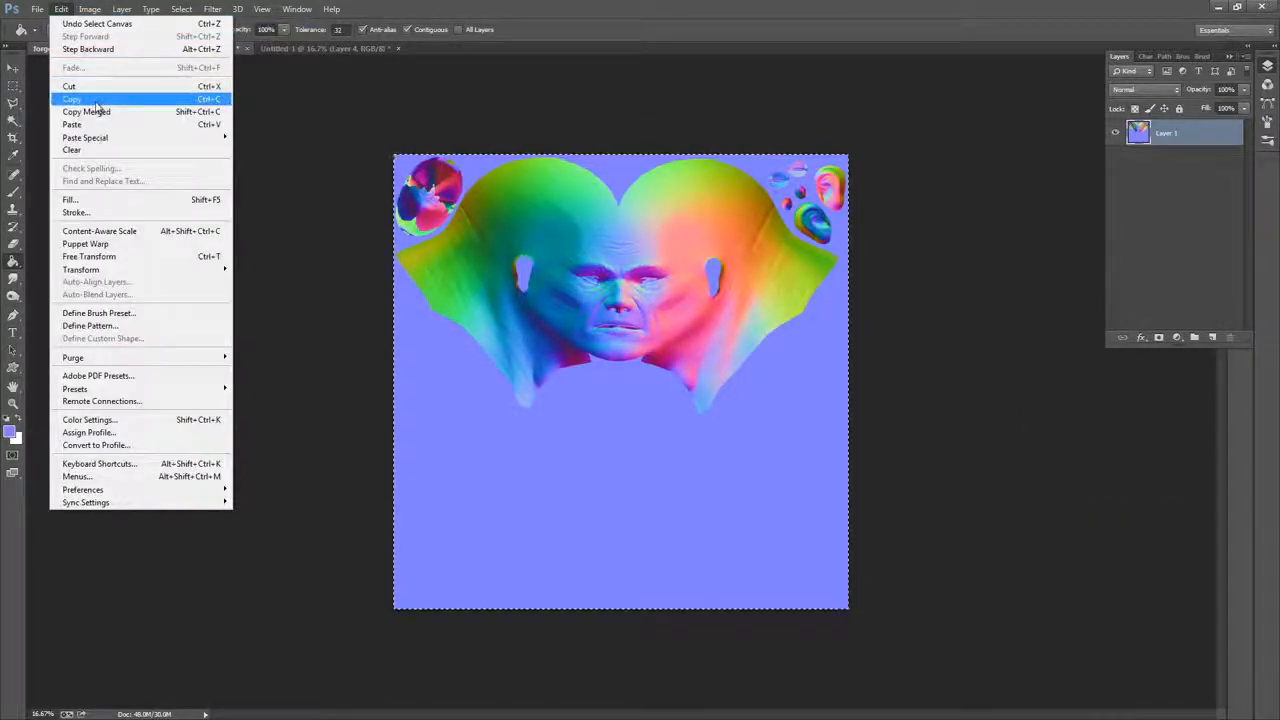
{"action": "left_click", "coordinate": [80, 86]}
Paste the copied bent normals map as a new top layer in the Untitled-1 document
{"action": "left_click", "coordinate": [309, 48]}
{"action": "left_click", "coordinate": [61, 9]}
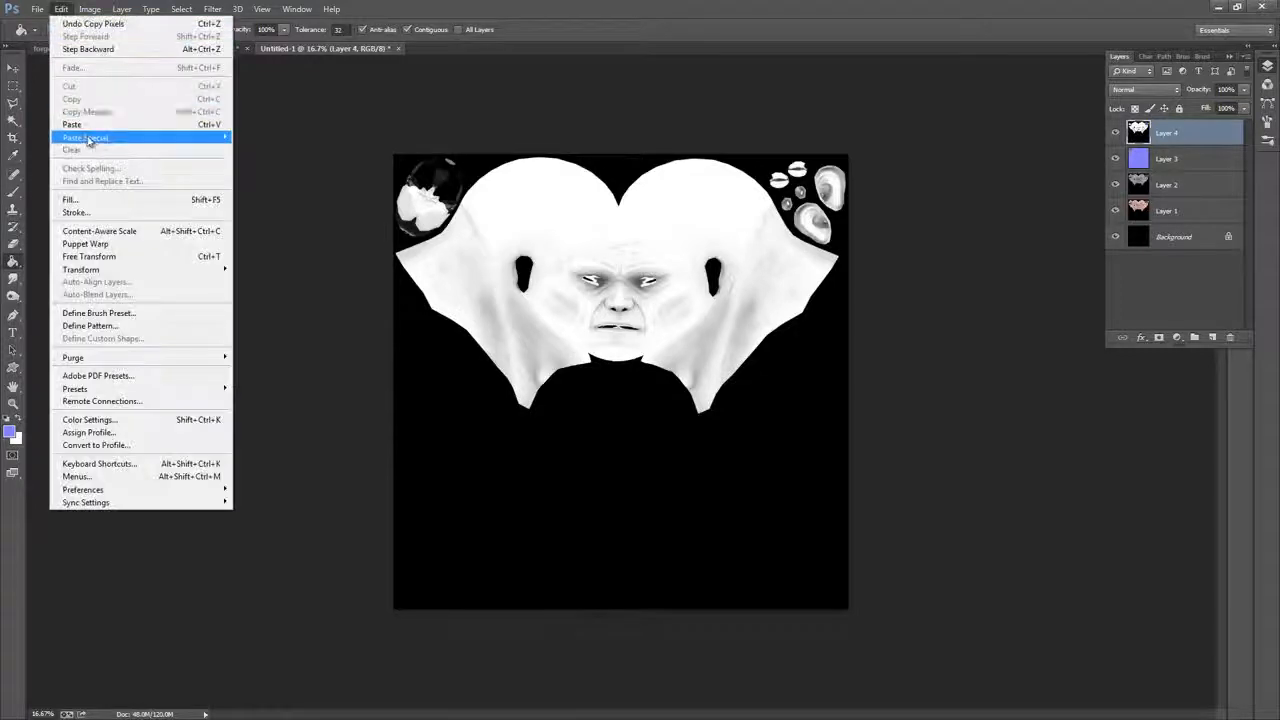
{"action": "left_click", "coordinate": [80, 123]}
{"action": "left_click", "coordinate": [1192, 162]}
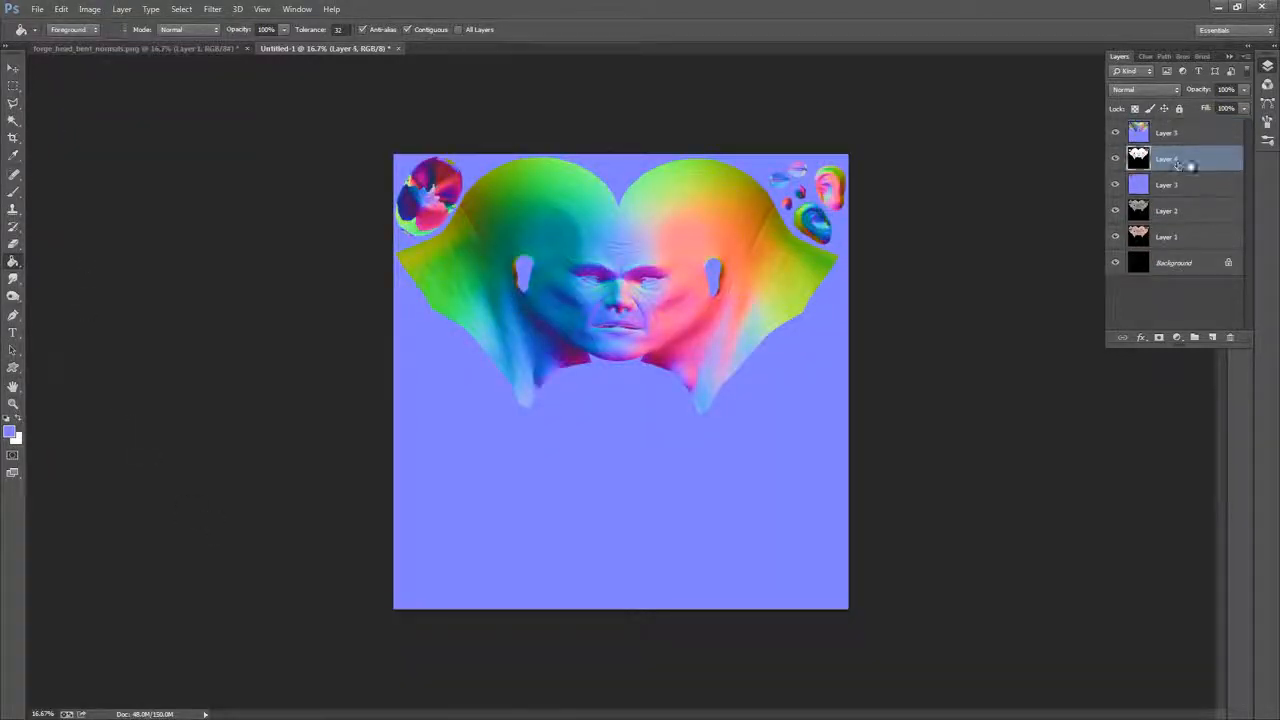
{"action": "left_click", "coordinate": [1201, 142]}
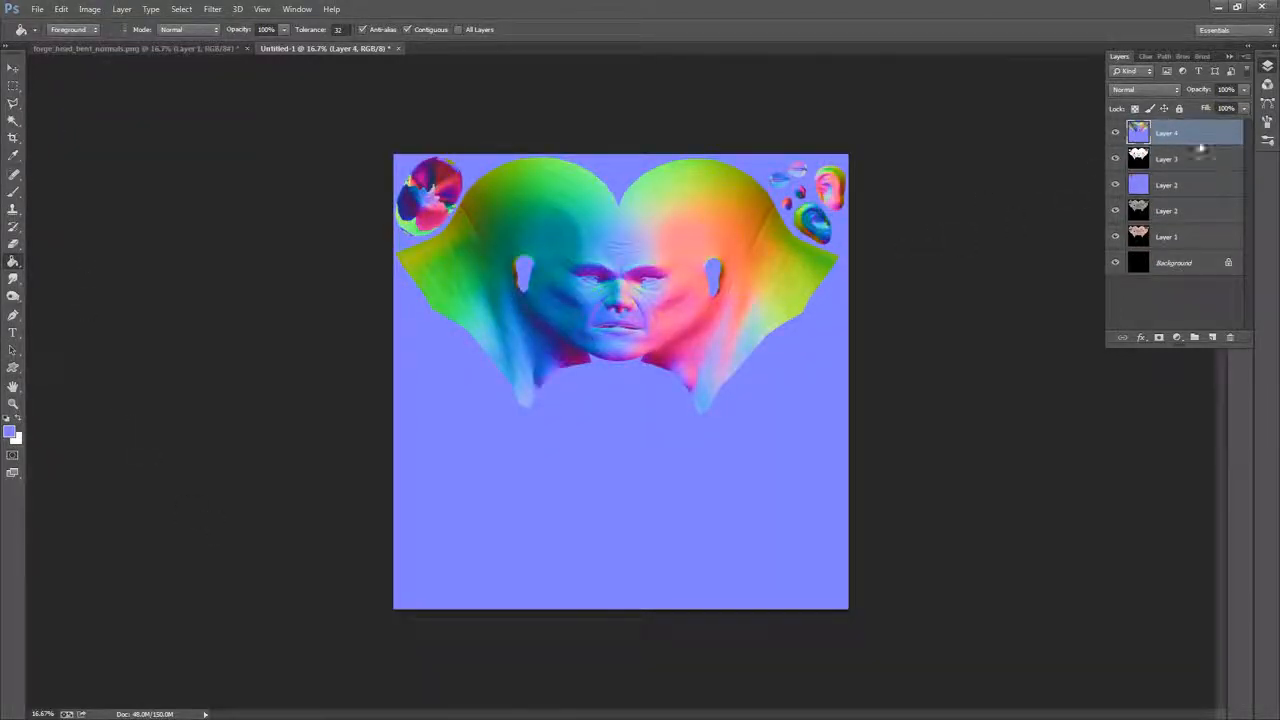
Rename the vertex color map layer, Layer 1, as vcols and the occlusion map layer, Layer 2, as ao
{"action": "left_click", "coordinate": [1169, 240]}
{"action": "double_click", "coordinate": [1169, 238]}
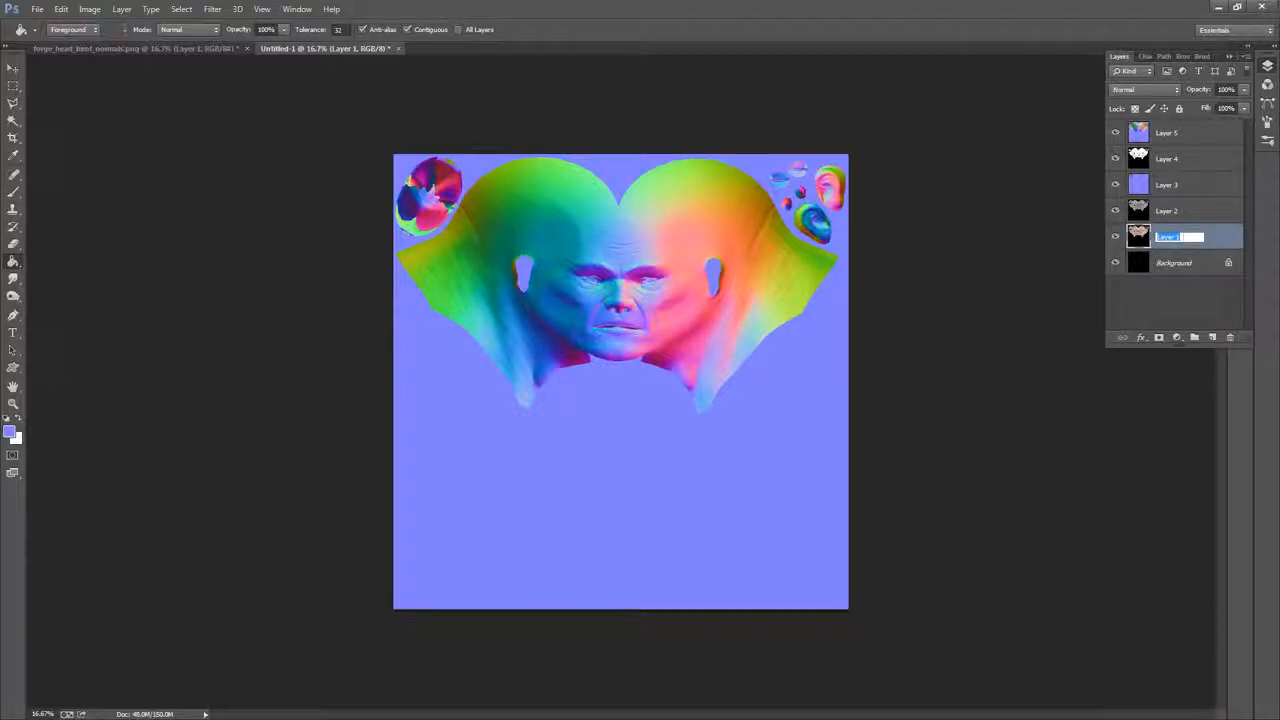
{"action": "type", "text": "decal"}
{"action": "left_click", "coordinate": [1187, 218]}
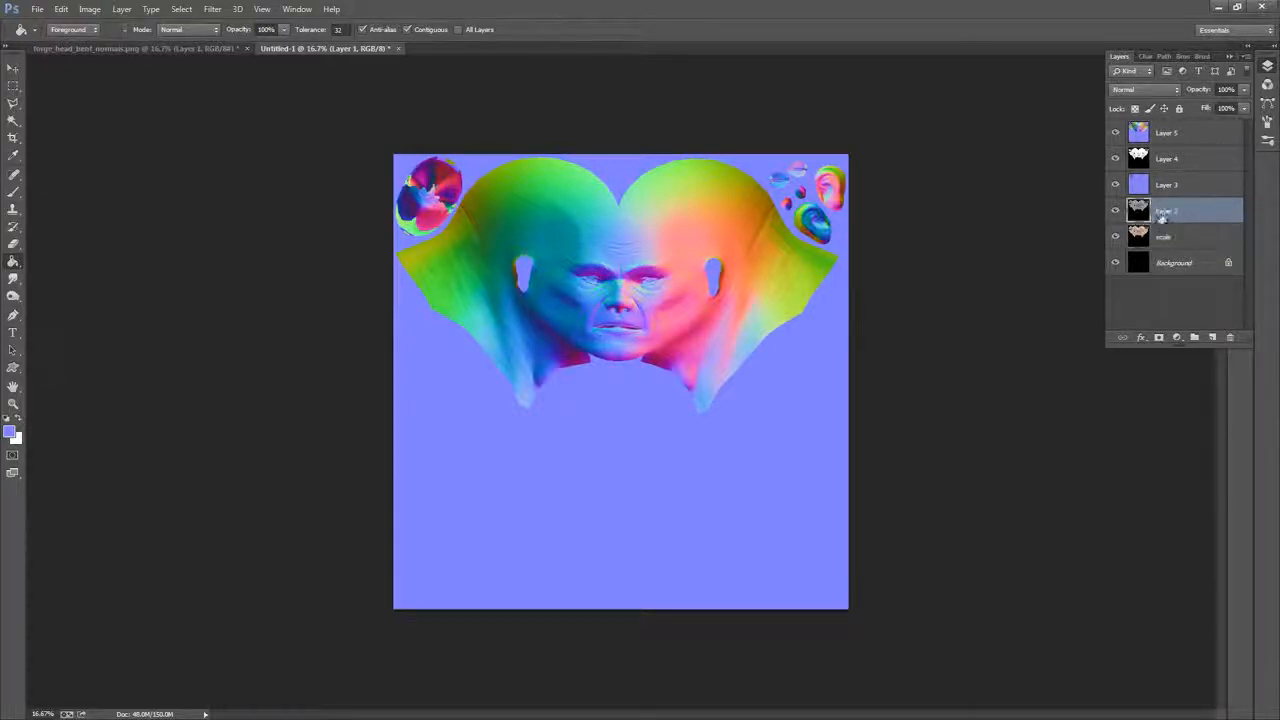
{"action": "double_click", "coordinate": [1168, 211]}
{"action": "type", "text": "ao"}
Rename the normal map layer as norm and the cavity map layer as cavity
{"action": "double_click", "coordinate": [1170, 186]}
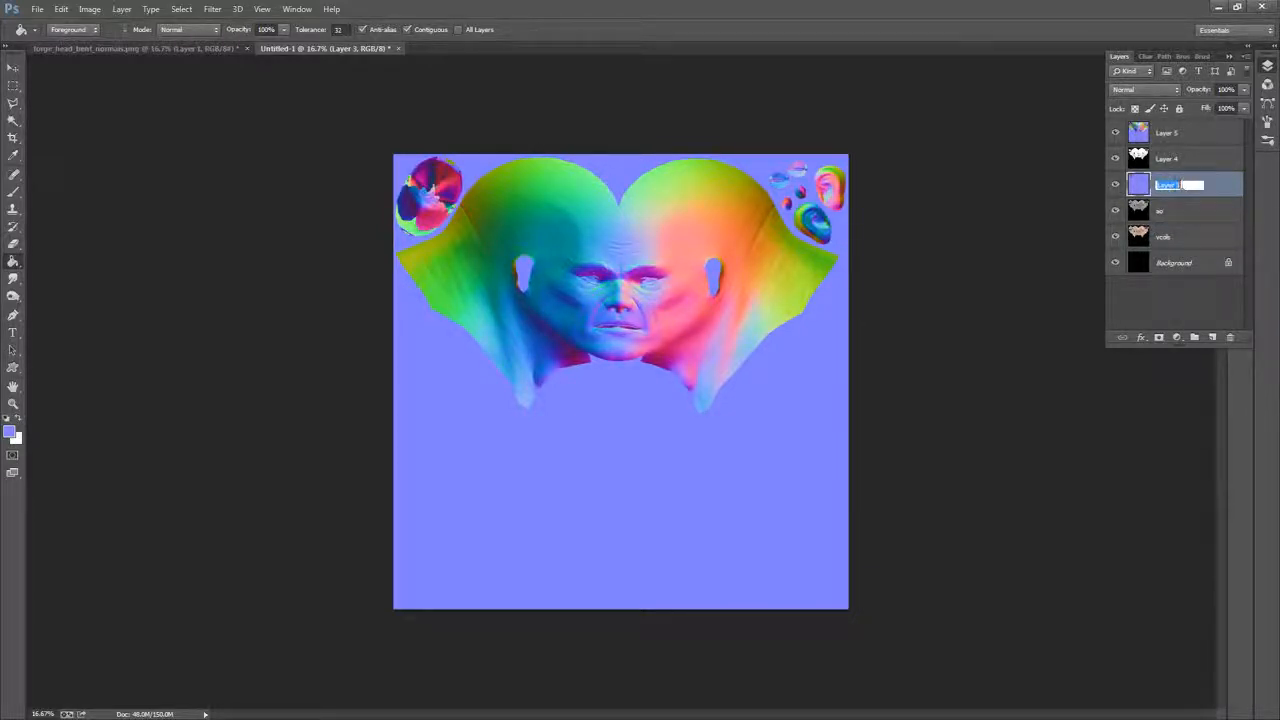
{"action": "type", "text": "norm"}
{"action": "double_click", "coordinate": [1168, 159]}
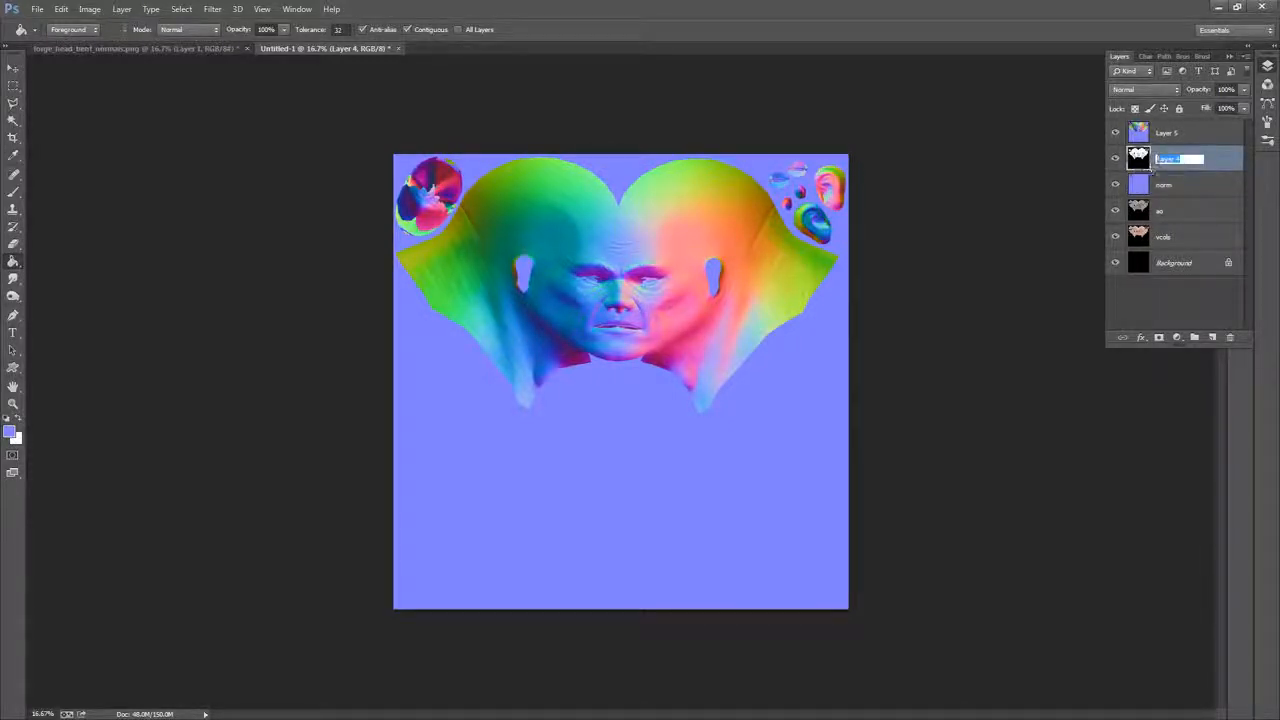
{"action": "type", "text": "cavity"}
{"action": "key", "text": "Return"}
Rename the topmost bent normals layer as bentnorm
{"action": "double_click", "coordinate": [1168, 133]}
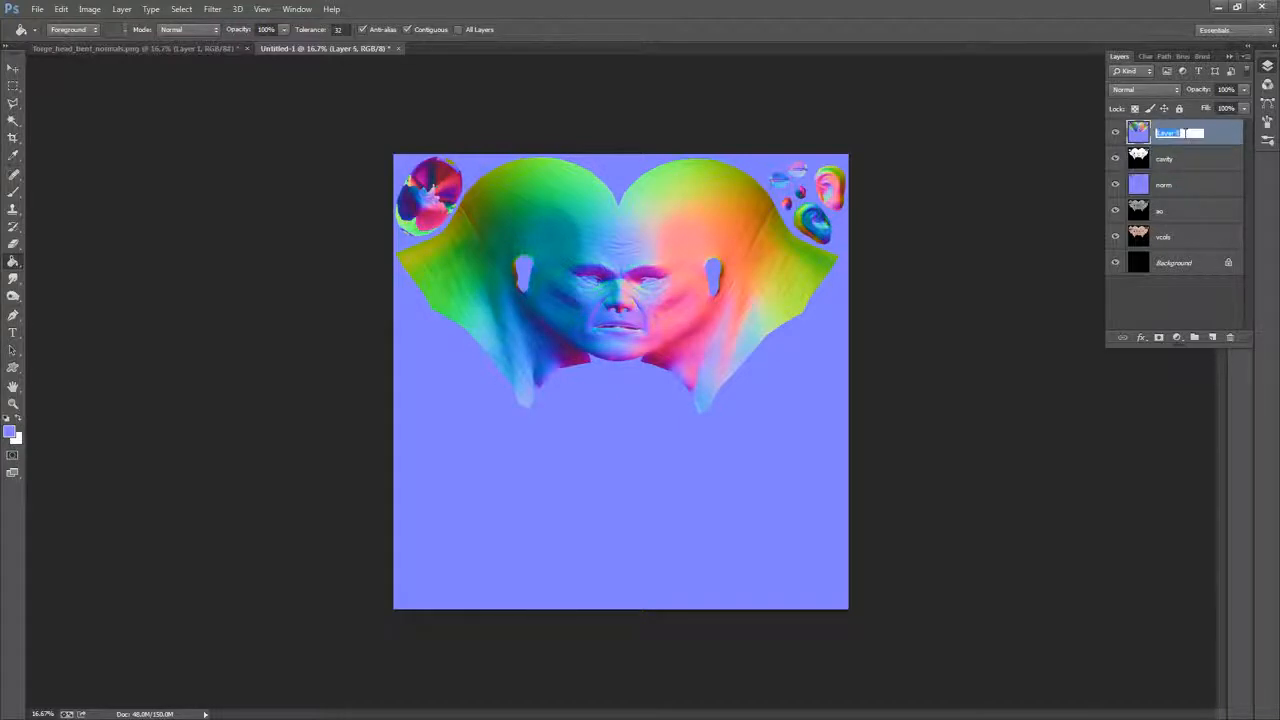
{"action": "left_click_drag", "start_coordinate": [1181, 133], "coordinate": [1148, 143]}
{"action": "type", "text": "bentnorm"}
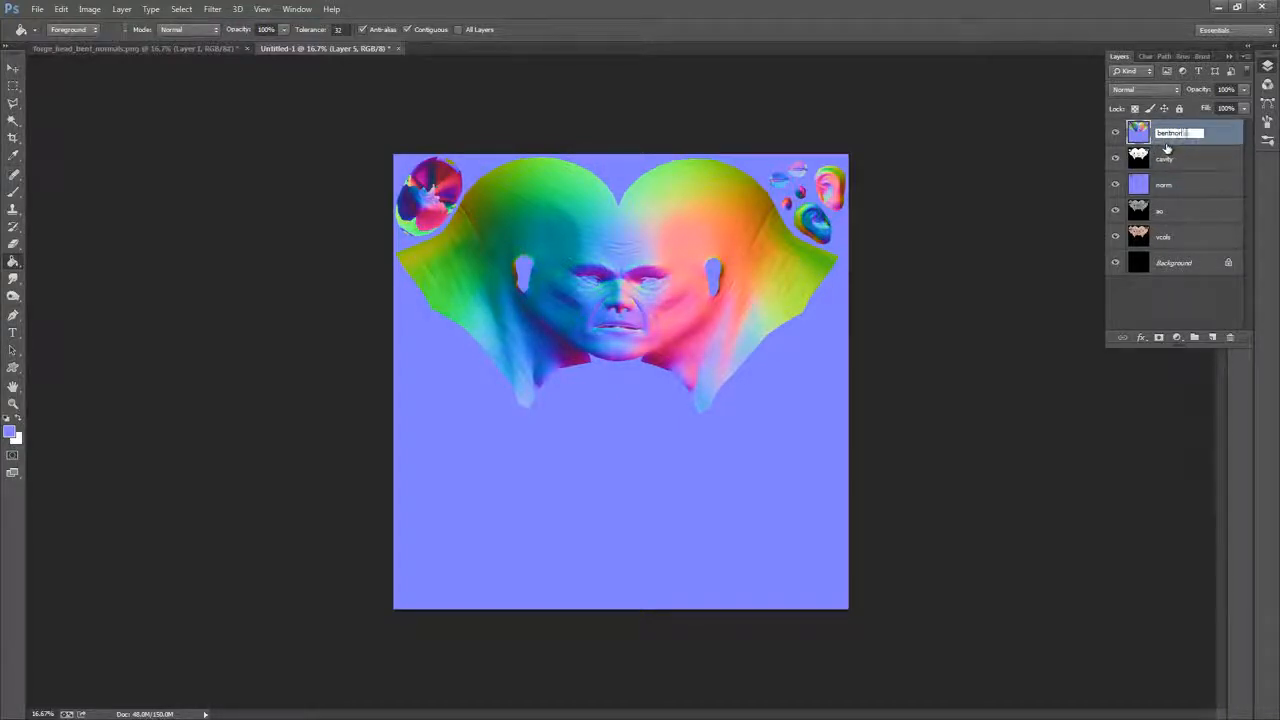
{"action": "key", "text": "Return"}
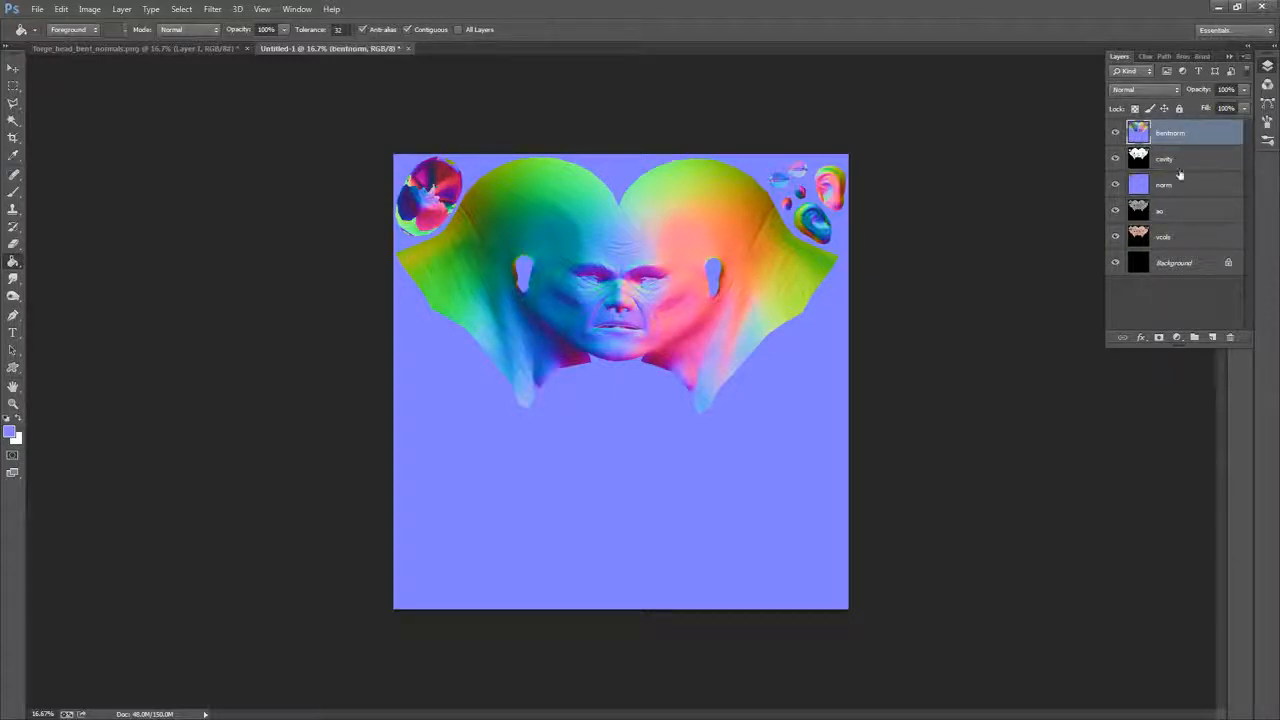
{"action": "left_click", "coordinate": [1200, 160]}
{"action": "left_click", "coordinate": [1205, 186]}
{"action": "left_click", "coordinate": [1200, 212]}
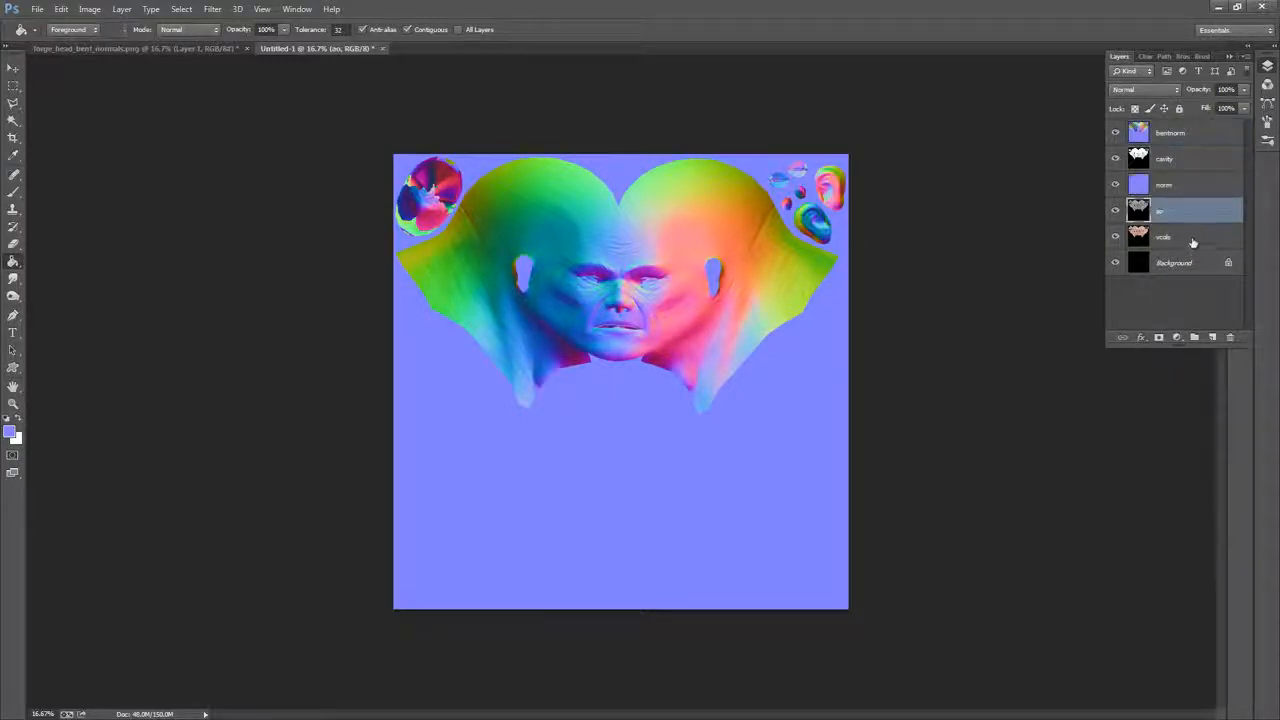
{"action": "left_click", "coordinate": [1192, 238]}
{"action": "left_click", "coordinate": [1185, 265]}
{"action": "left_click", "coordinate": [1194, 186]}
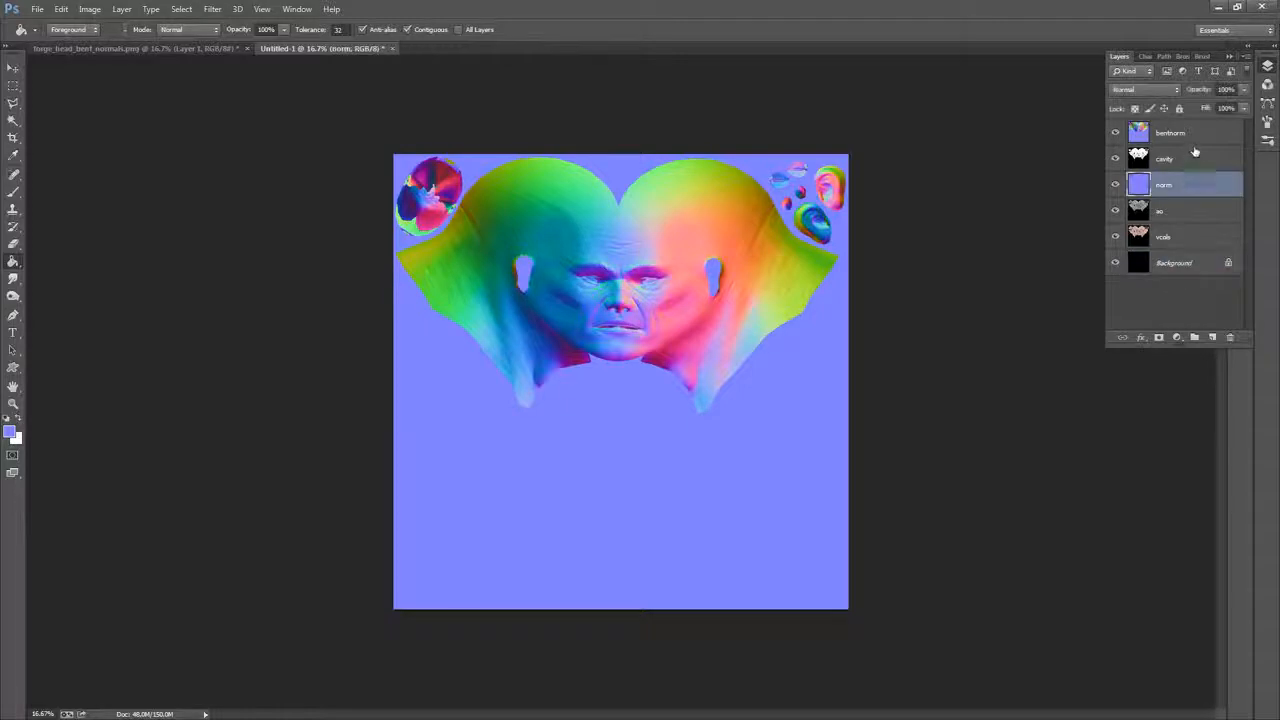
{"action": "left_click", "coordinate": [1195, 160]}
Create a layer group above the bentnorm layer and move bentnorm into it
{"action": "left_click", "coordinate": [1195, 134]}
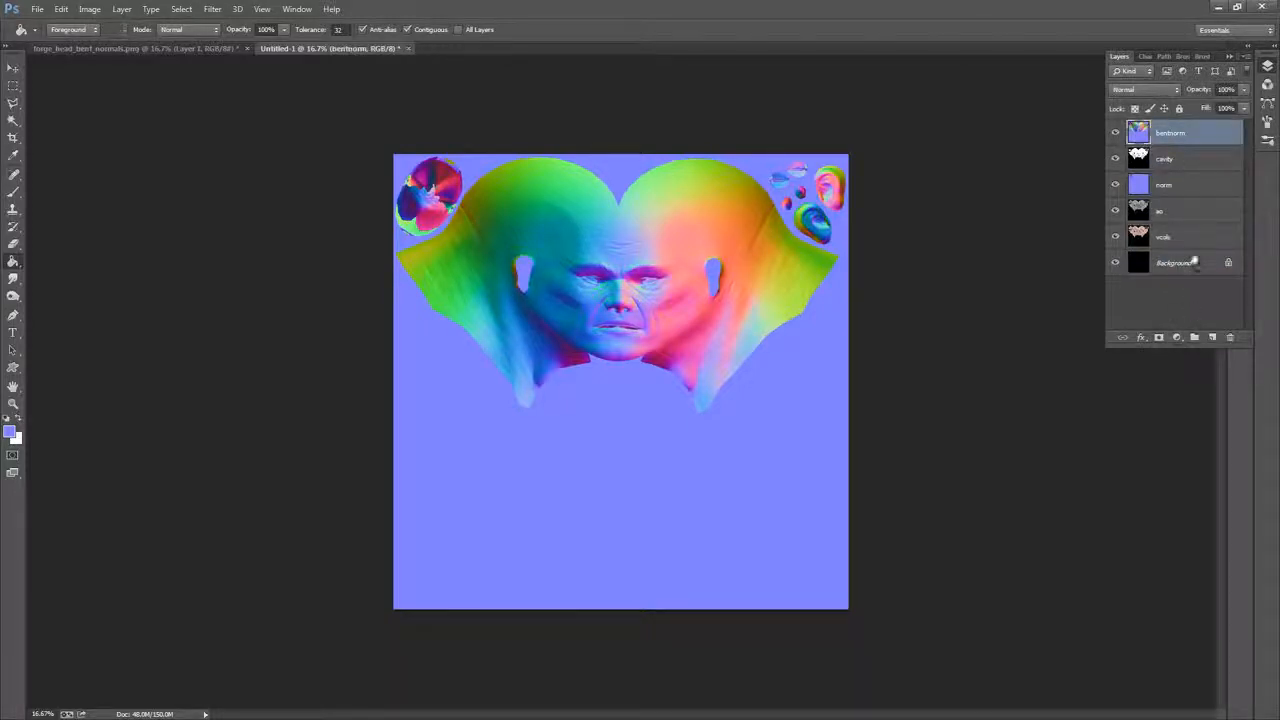
{"action": "left_click", "coordinate": [1193, 338]}
{"action": "left_click_drag", "start_coordinate": [1185, 149], "coordinate": [1180, 130]}
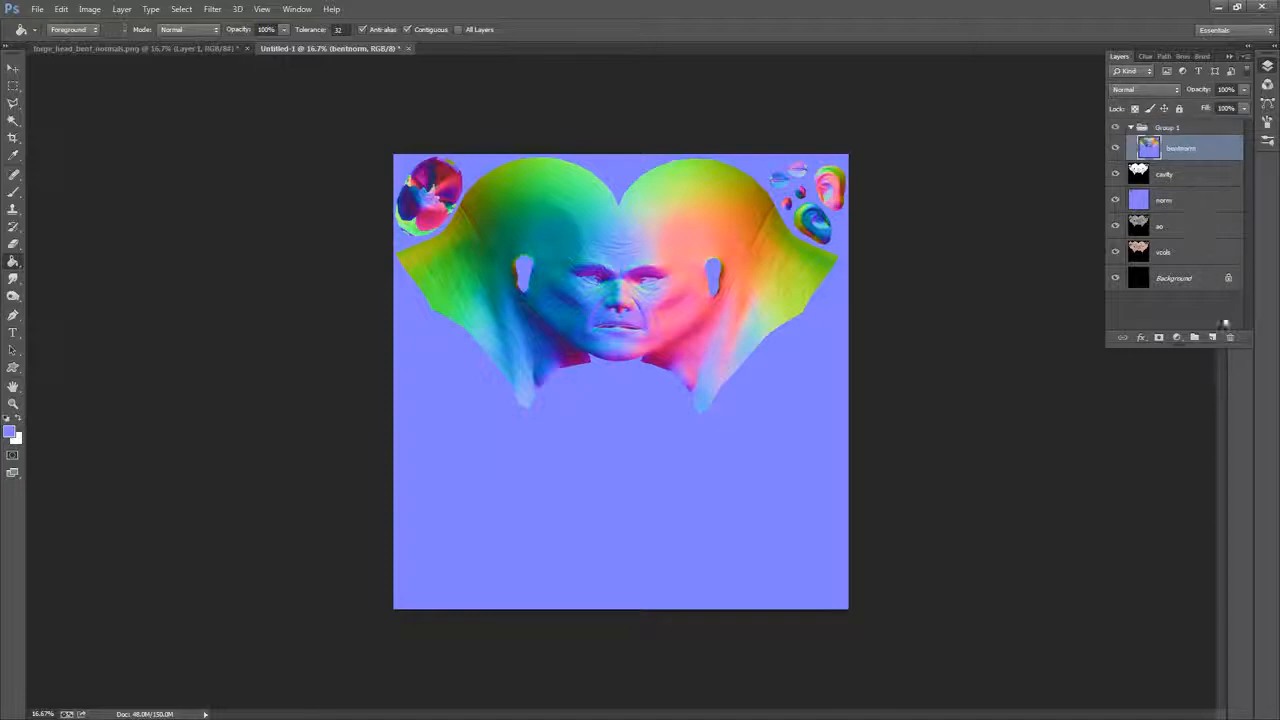
Create a layer group above the cavity layer and move cavity into it
{"action": "left_click", "coordinate": [1200, 205]}
{"action": "left_click", "coordinate": [1200, 178]}
{"action": "left_click", "coordinate": [1194, 338]}
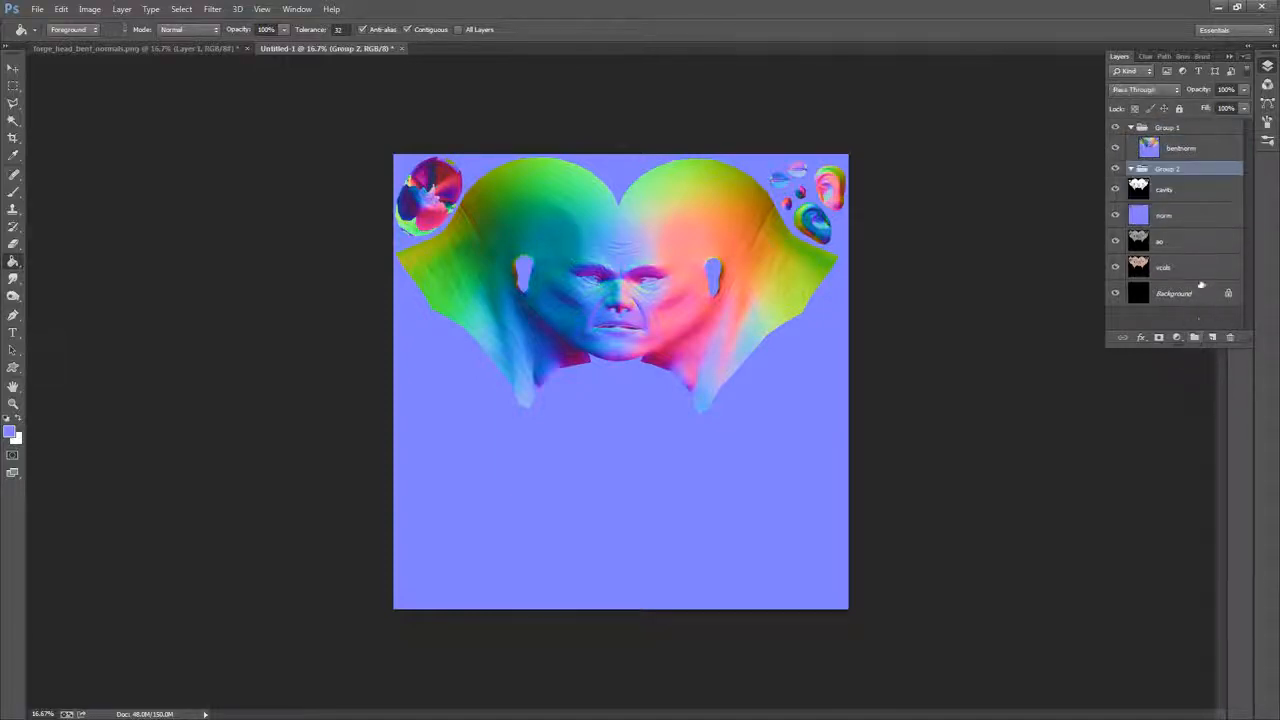
{"action": "left_click_drag", "start_coordinate": [1175, 198], "coordinate": [1180, 172]}
Create separate layer groups above the norm and ao layers and move each layer into its own group
{"action": "left_click", "coordinate": [1192, 222]}
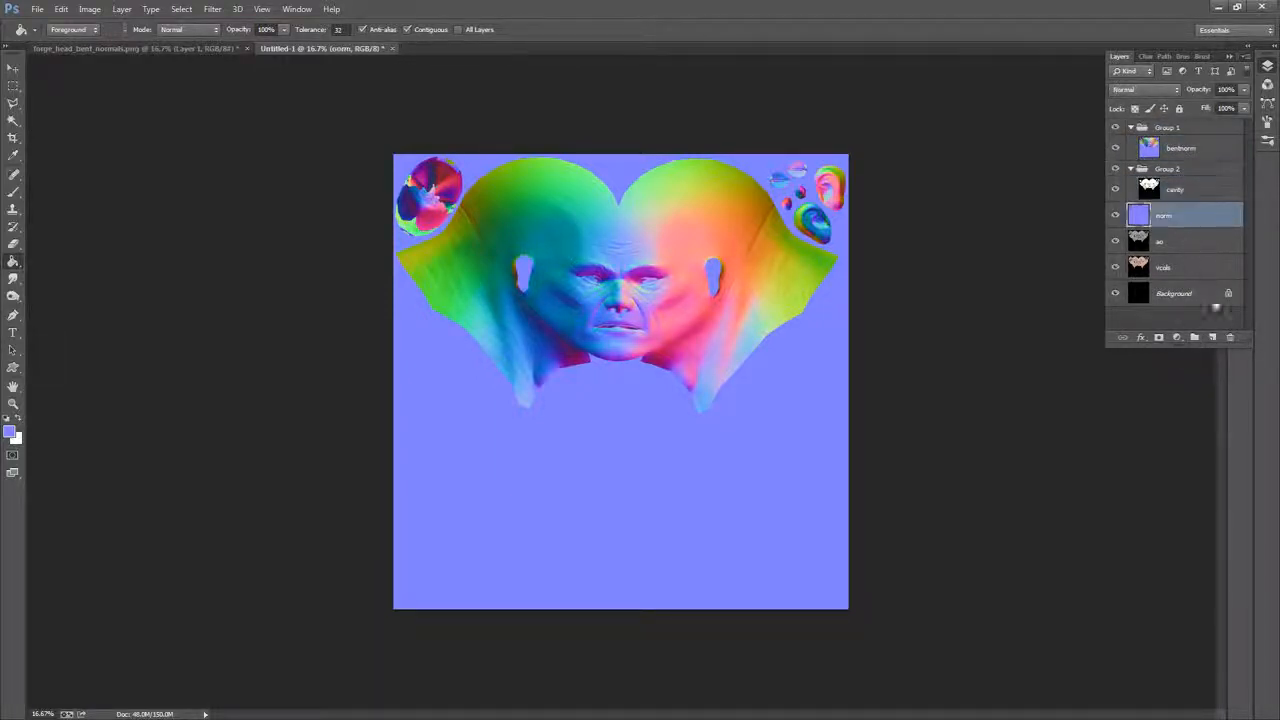
{"action": "left_click", "coordinate": [1194, 338]}
{"action": "left_click_drag", "start_coordinate": [1178, 237], "coordinate": [1178, 212]}
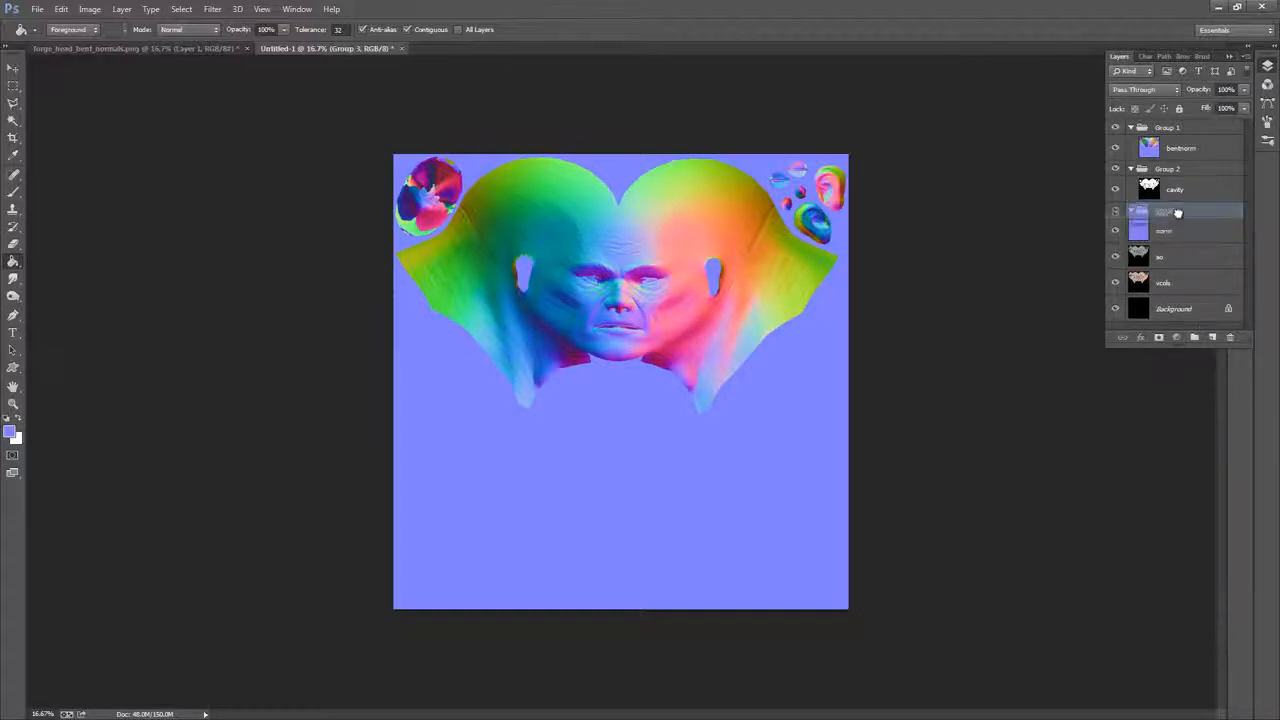
{"action": "left_click", "coordinate": [1186, 258]}
{"action": "left_click", "coordinate": [1194, 338]}
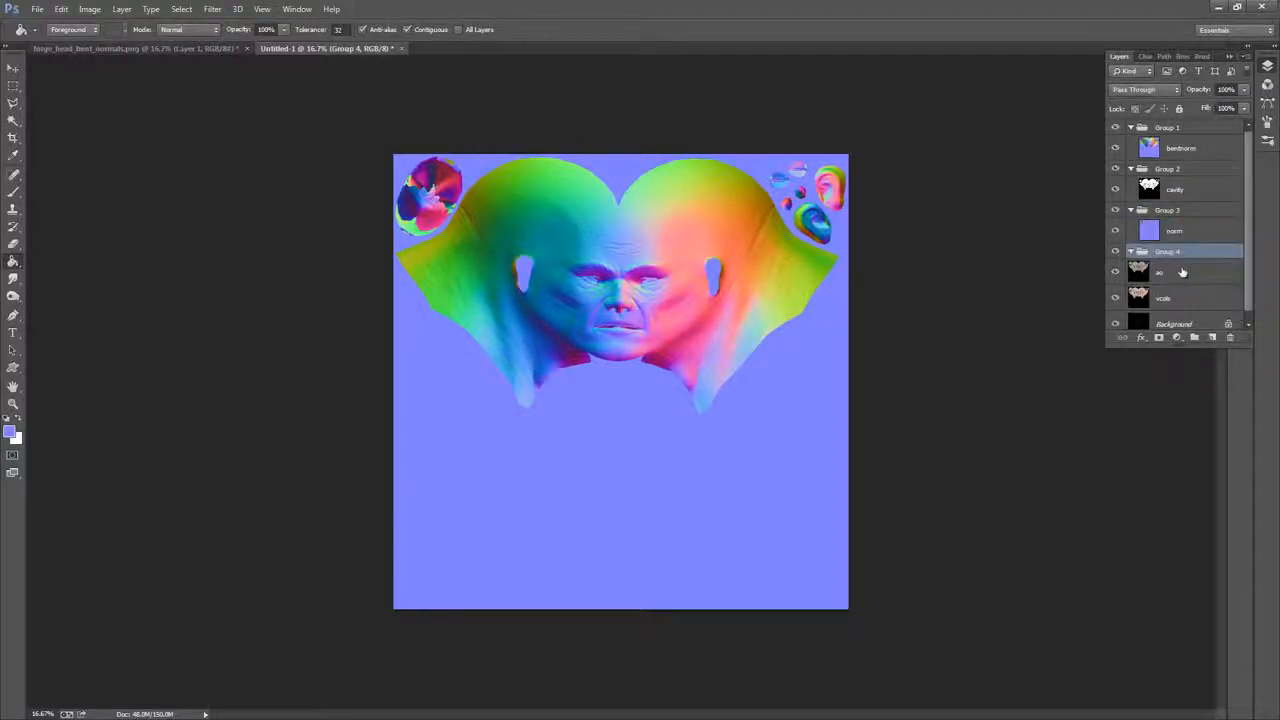
{"action": "left_click_drag", "start_coordinate": [1184, 280], "coordinate": [1183, 260]}
Create a layer group above the vcols layer and move vcols into it
{"action": "left_click", "coordinate": [1194, 306]}
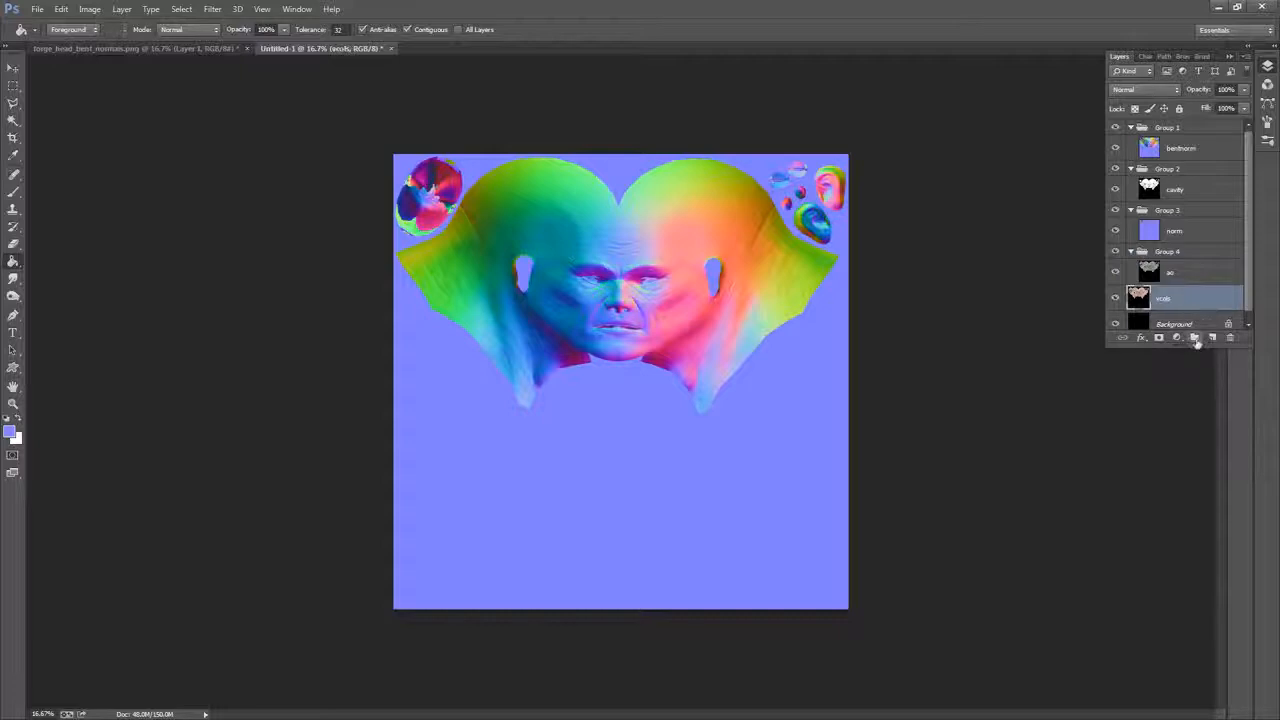
{"action": "left_click", "coordinate": [1194, 338]}
{"action": "left_click_drag", "start_coordinate": [1187, 313], "coordinate": [1190, 294]}
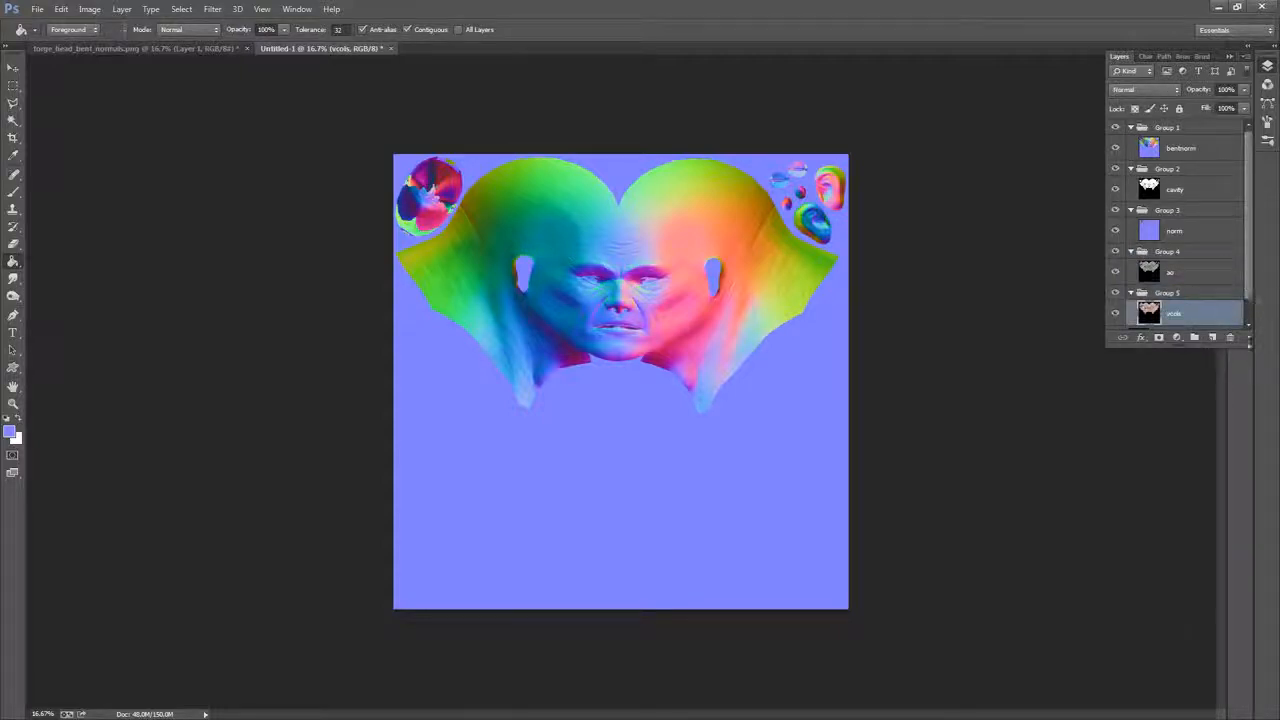
Enlarge the layer list and rename the groups holding the bent normals and cavity maps as bentnorm and cavity
{"action": "left_click_drag", "start_coordinate": [1243, 341], "coordinate": [1243, 487]}
{"action": "double_click", "coordinate": [1178, 128]}
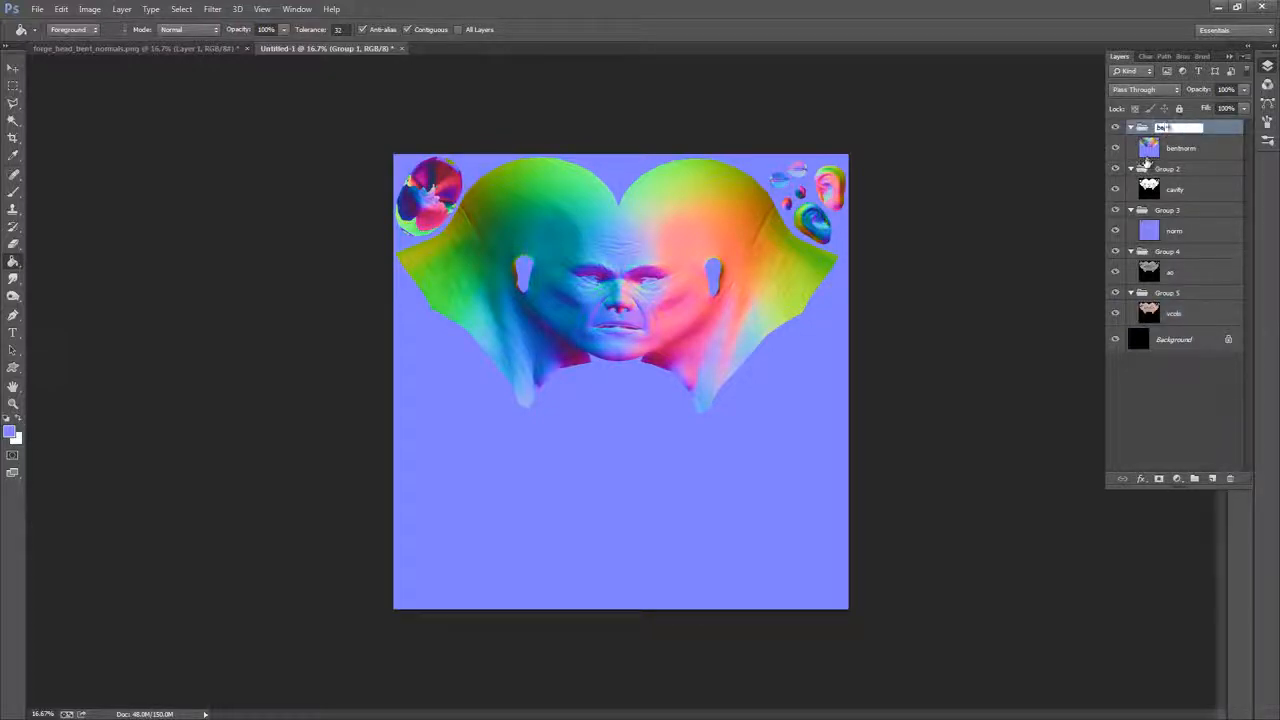
{"action": "type", "text": "bentnorm"}
{"action": "double_click", "coordinate": [1170, 170]}
{"action": "left_click_drag", "start_coordinate": [1186, 168], "coordinate": [1151, 180]}
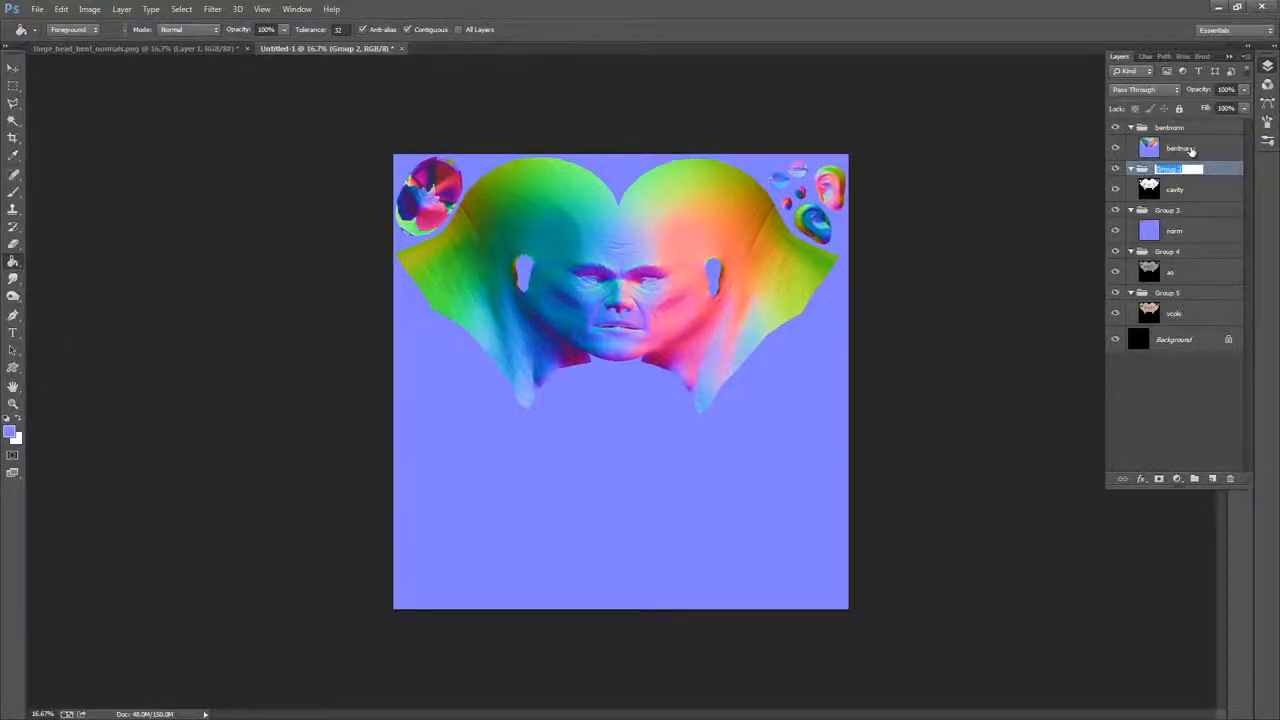
{"action": "type", "text": "cavity"}
Rename the three remaining groups norm, ao and vcols to match the layers they contain
{"action": "double_click", "coordinate": [1168, 210]}
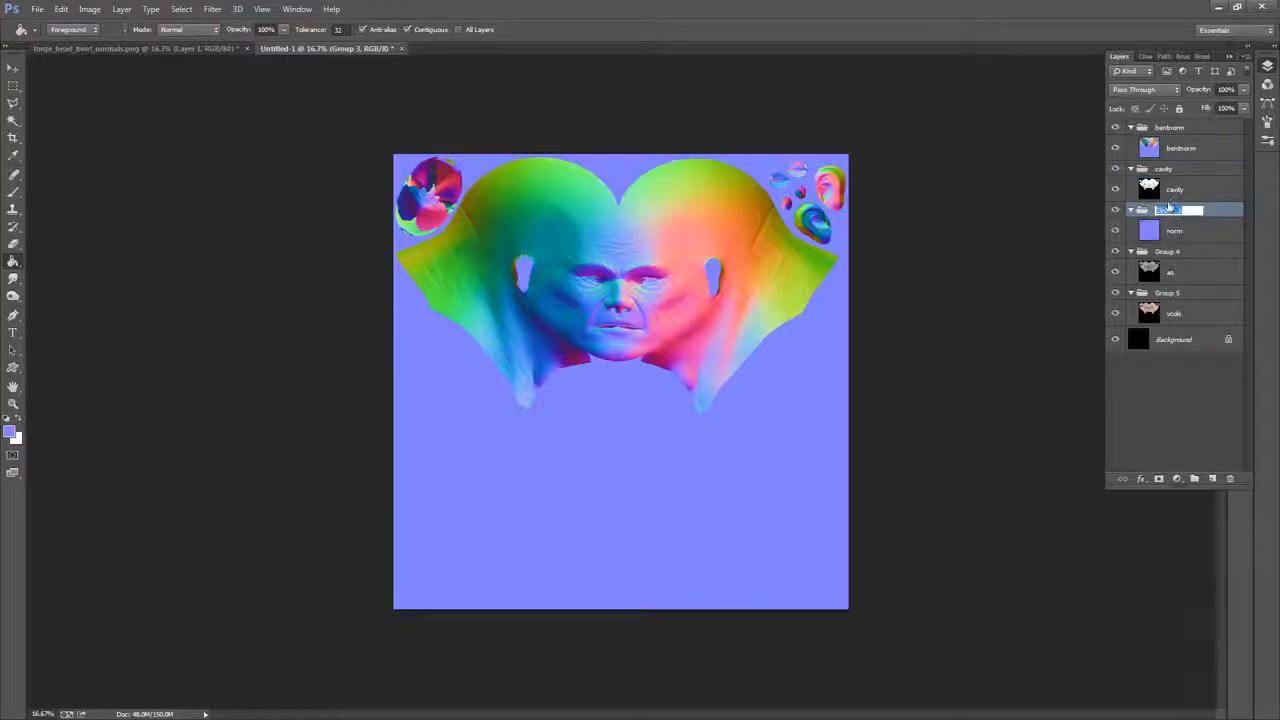
{"action": "type", "text": "norm"}
{"action": "double_click", "coordinate": [1170, 252]}
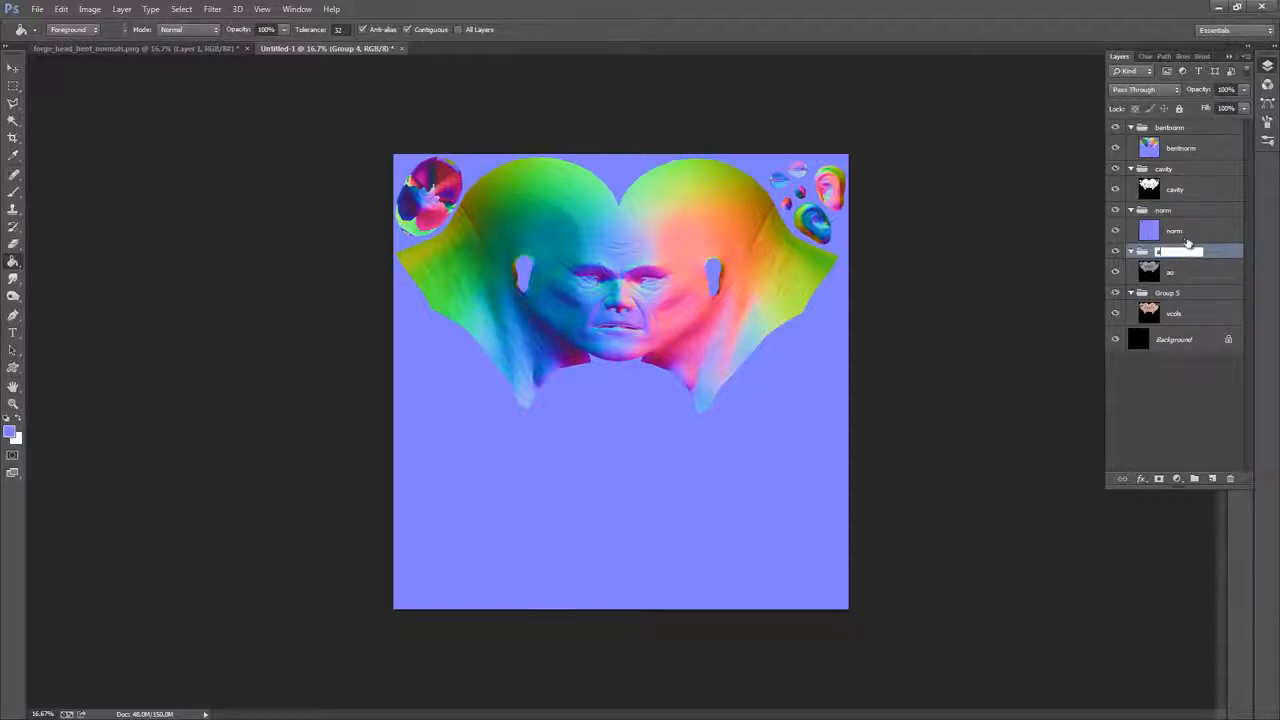
{"action": "double_click", "coordinate": [1170, 292]}
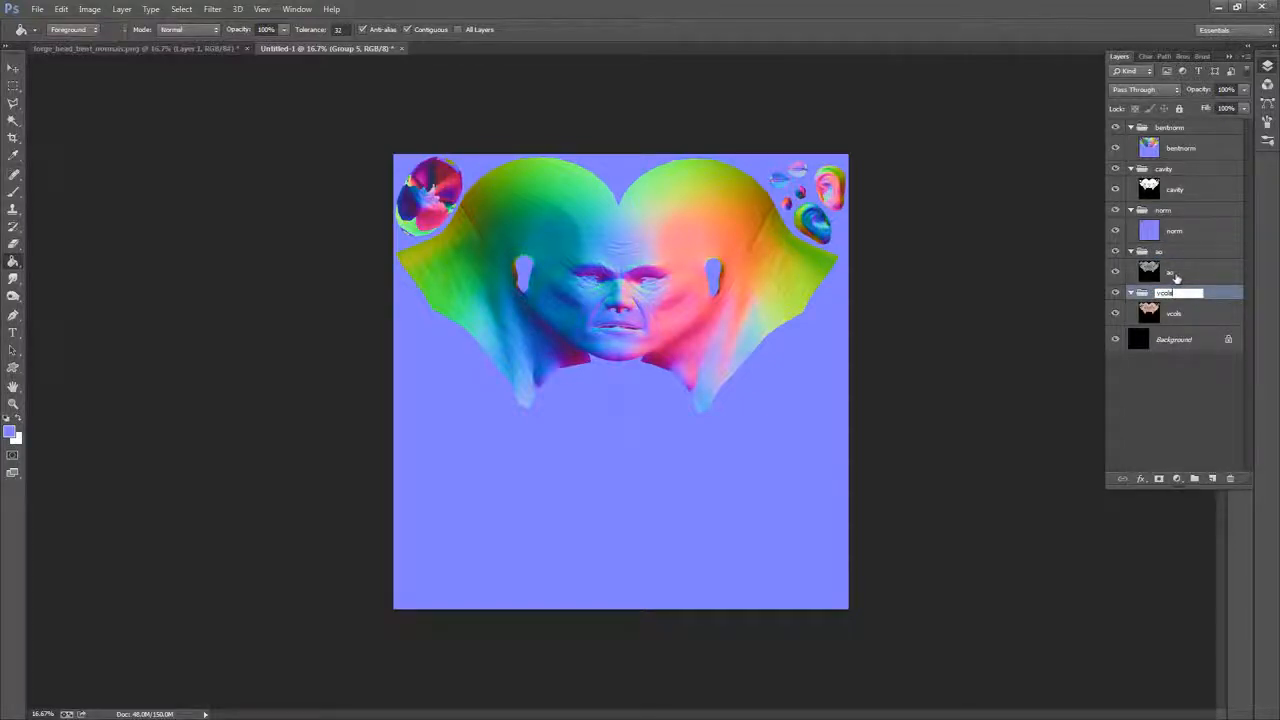
{"action": "left_click", "coordinate": [1205, 318]}
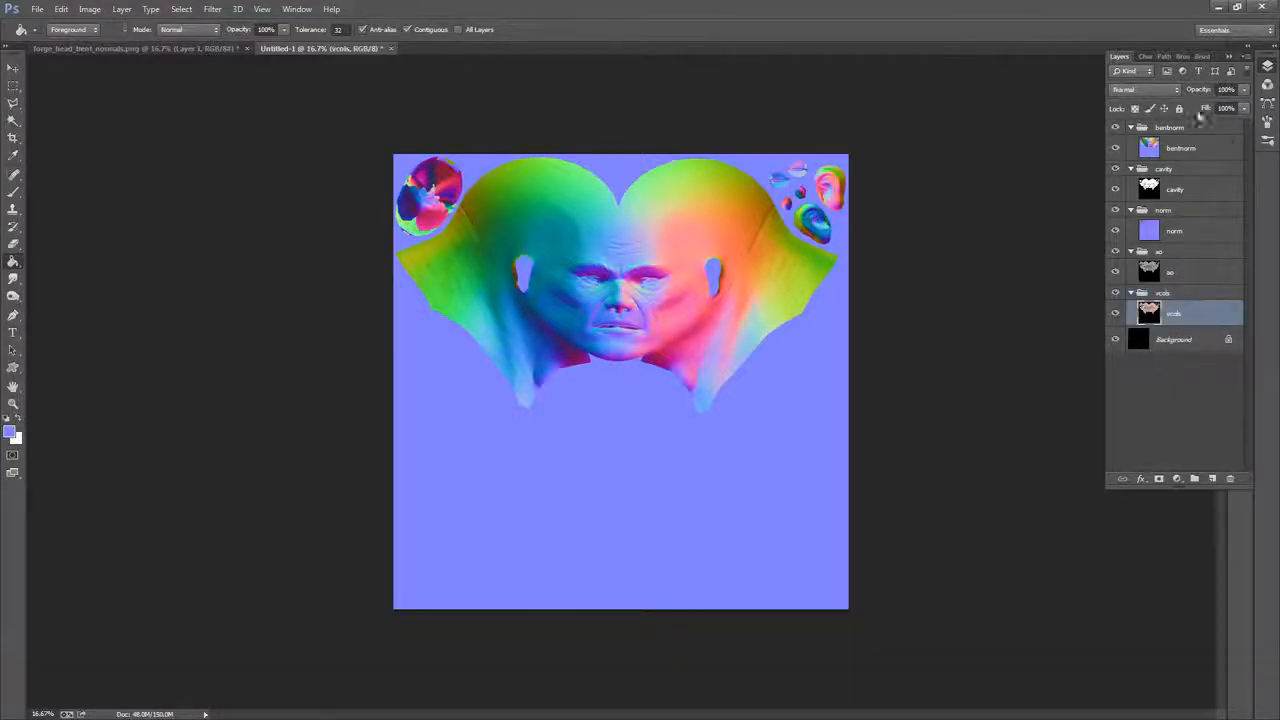
Collapse and hide the bentnorm, cavity, norm and ao groups so only the vcols map is displayed
{"action": "left_click", "coordinate": [1131, 128]}
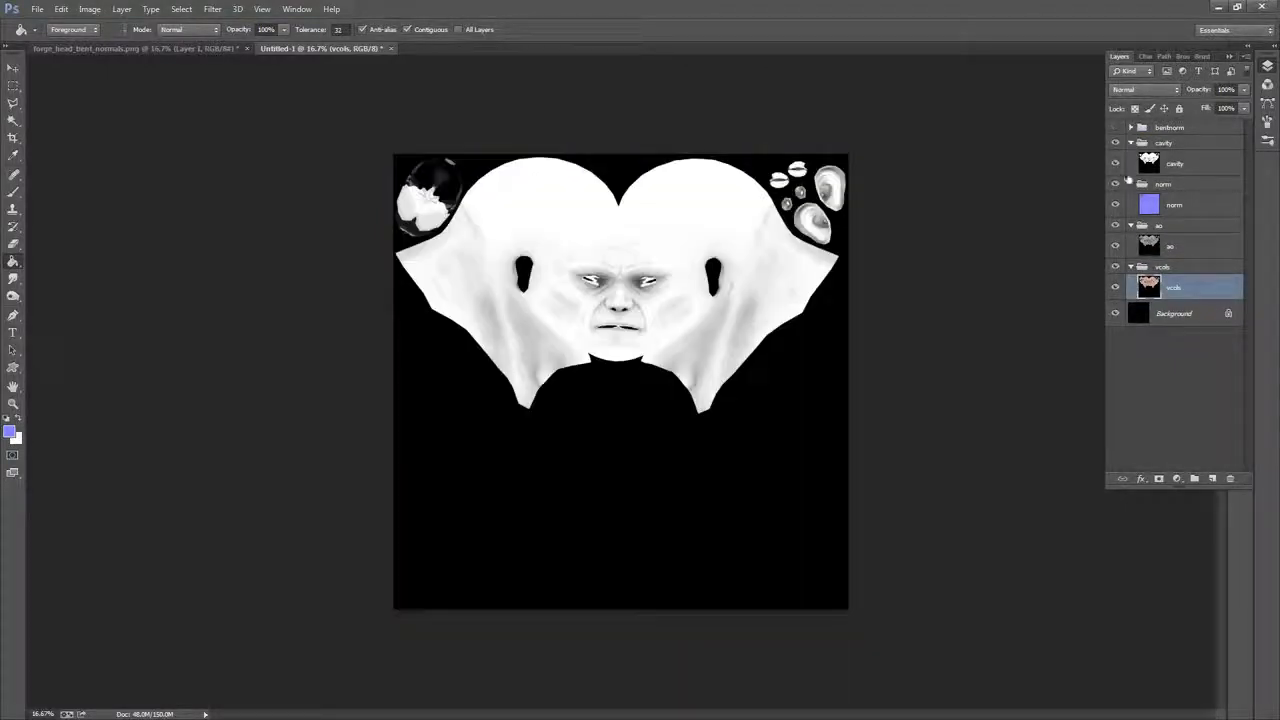
{"action": "left_click", "coordinate": [1115, 128]}
{"action": "left_click", "coordinate": [1131, 143]}
{"action": "left_click", "coordinate": [1131, 158]}
{"action": "left_click", "coordinate": [1131, 173]}
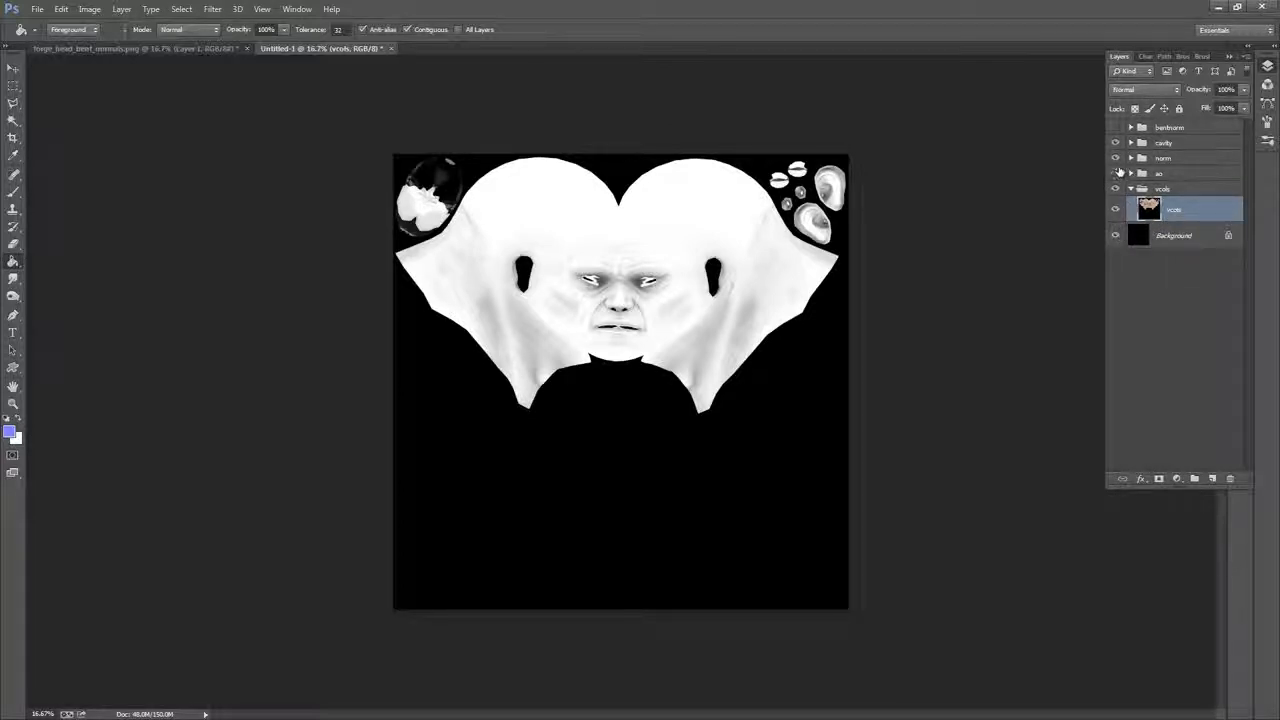
{"action": "left_click", "coordinate": [1115, 143]}
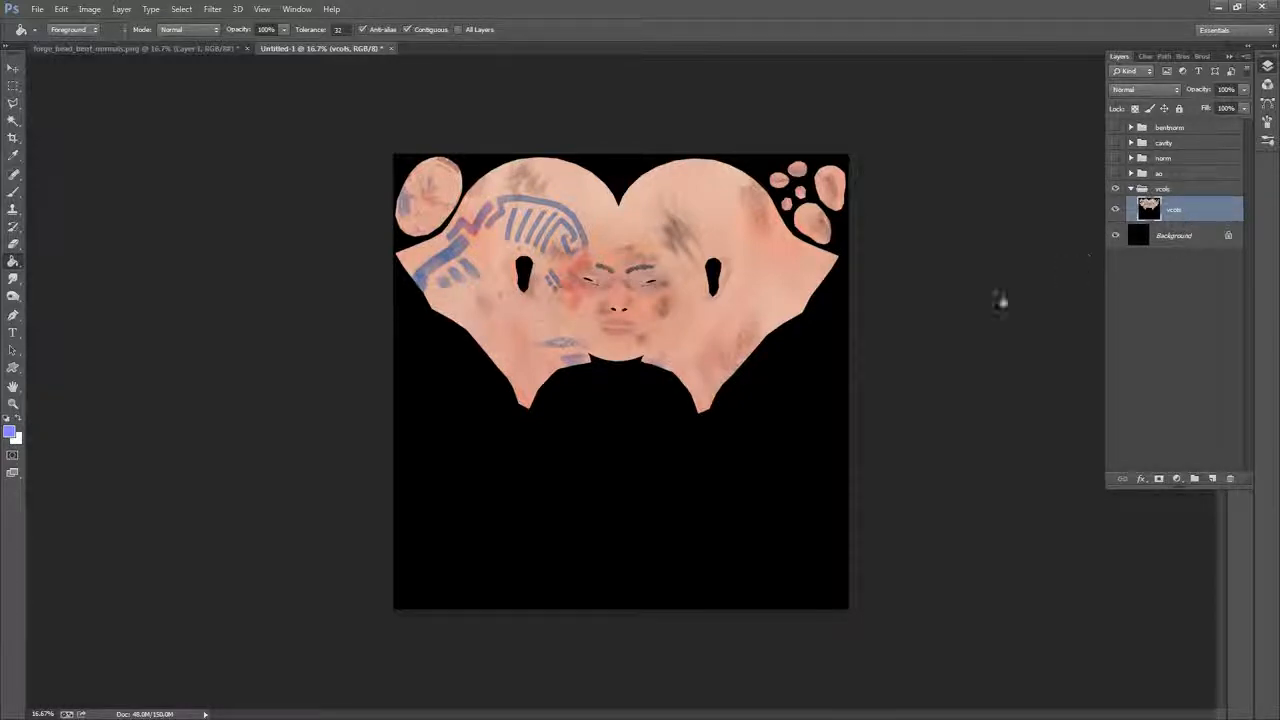
Add a new empty layer above the vcols layer inside the vcols group
{"action": "left_click", "coordinate": [19, 405]}
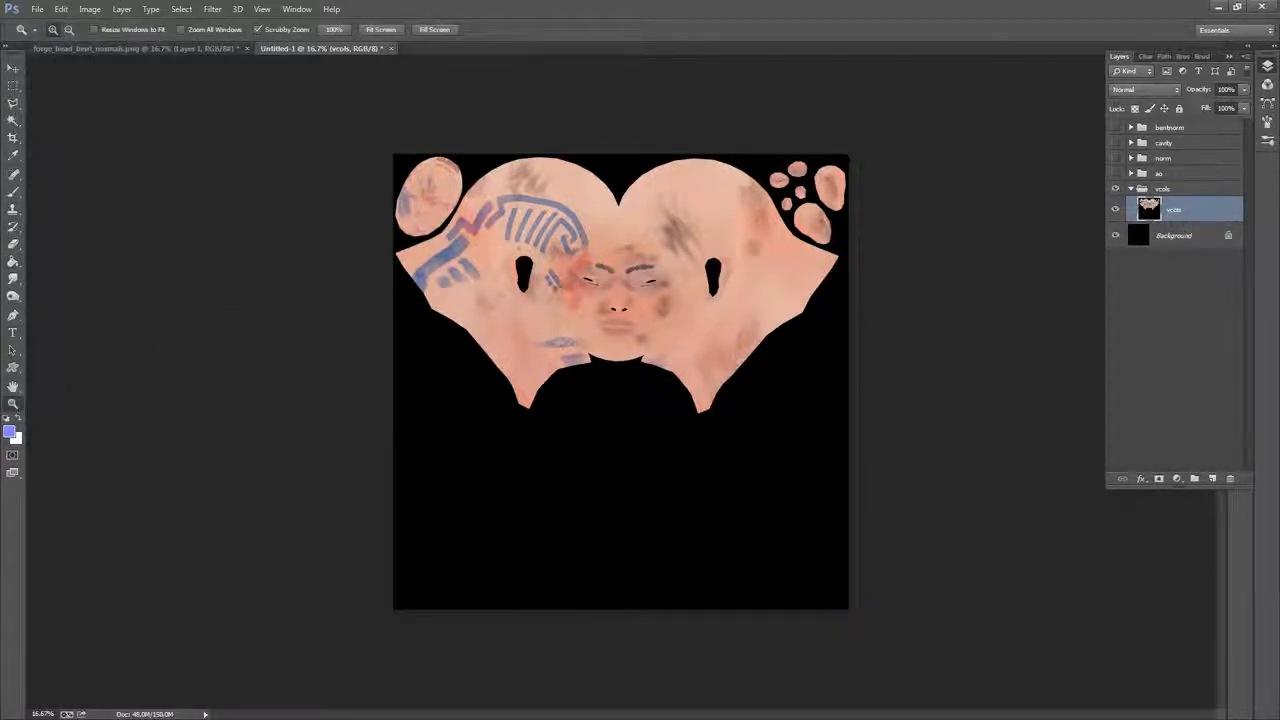
{"action": "left_click", "coordinate": [735, 251]}
{"action": "left_click", "coordinate": [660, 311]}
{"action": "left_click", "coordinate": [606, 354]}
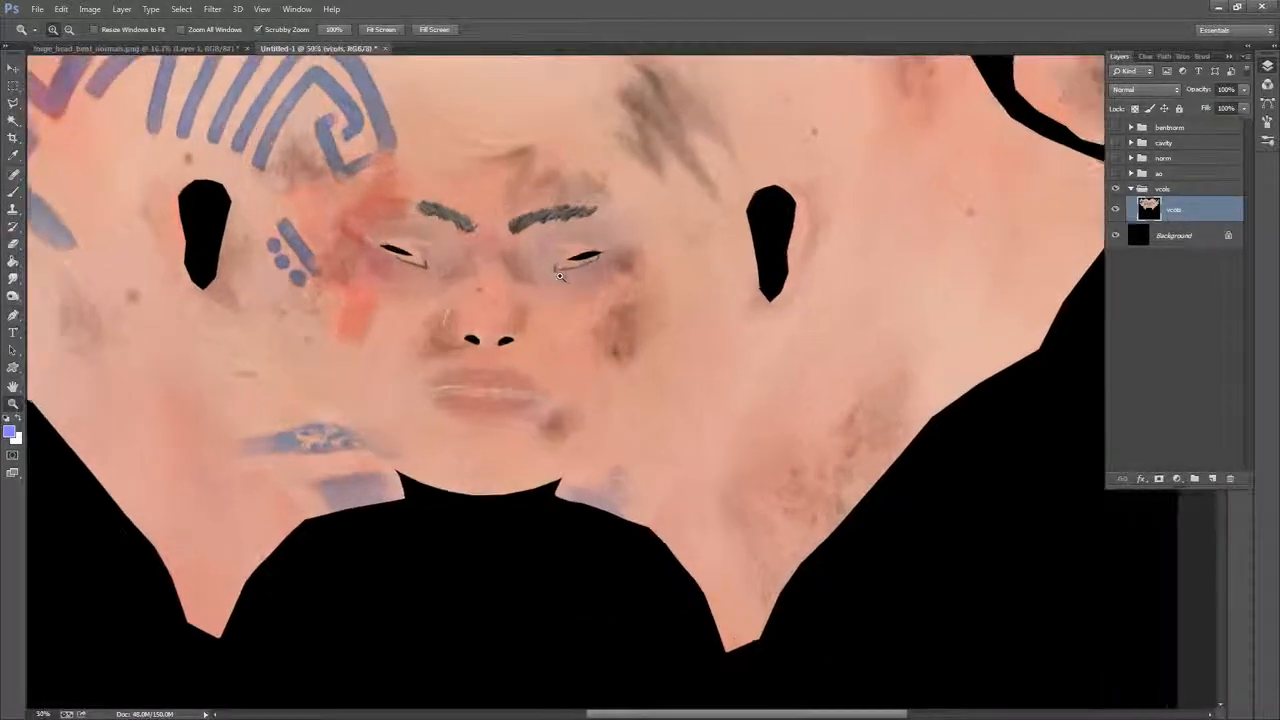
{"action": "left_click", "coordinate": [560, 276]}
{"action": "left_click_drag", "start_coordinate": [749, 257], "coordinate": [842, 255]}
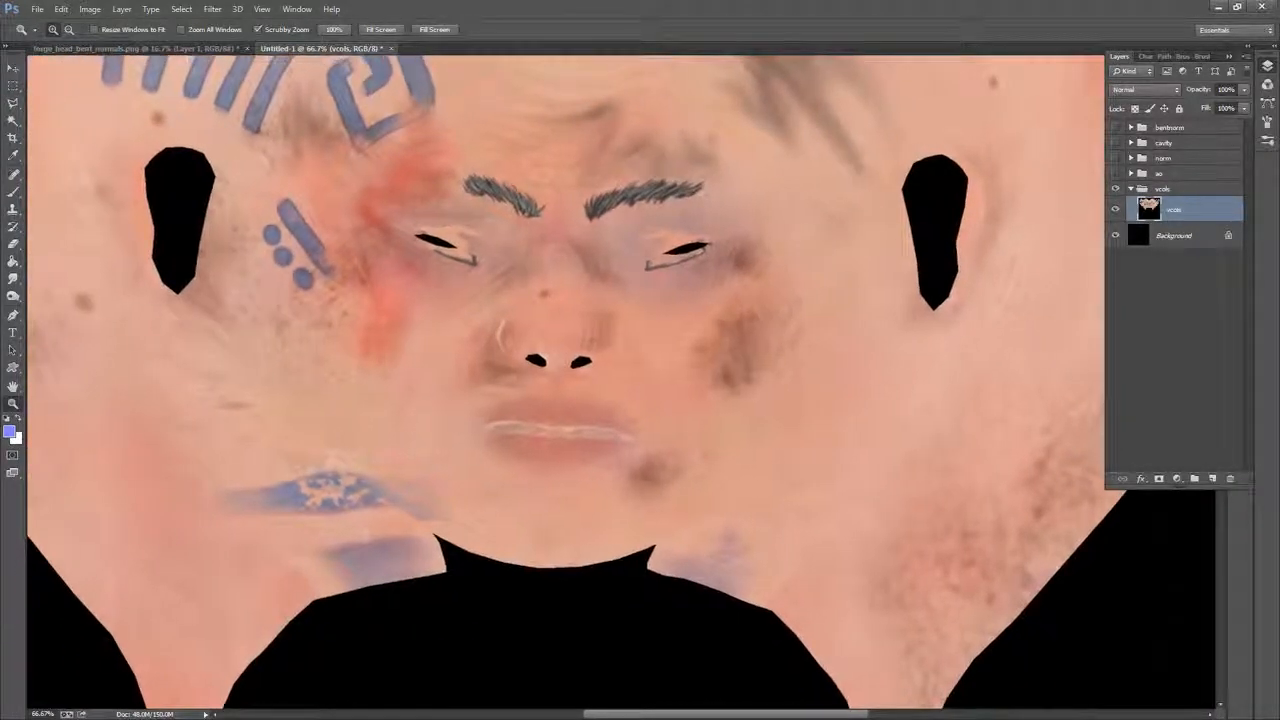
{"action": "left_click", "coordinate": [698, 273]}
{"action": "left_click_drag", "start_coordinate": [736, 272], "coordinate": [897, 203]}
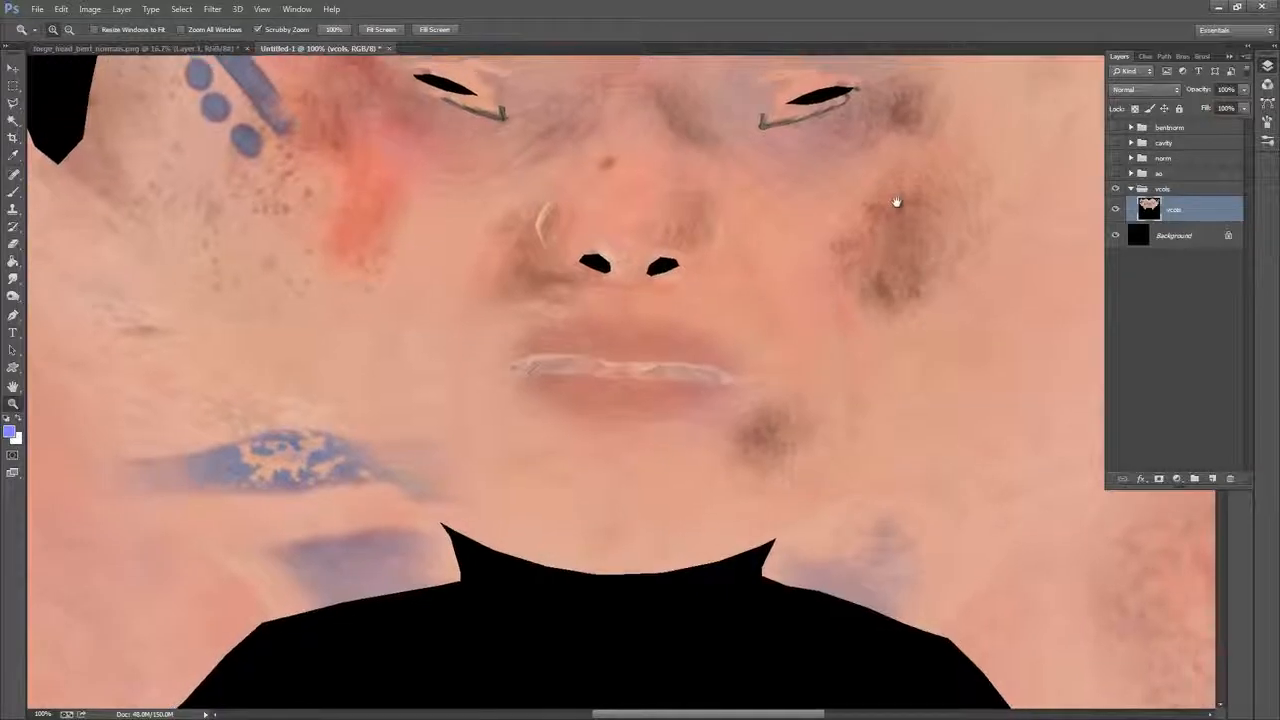
{"action": "left_click", "coordinate": [1211, 480]}
{"action": "left_click_drag", "start_coordinate": [807, 216], "coordinate": [803, 226]}
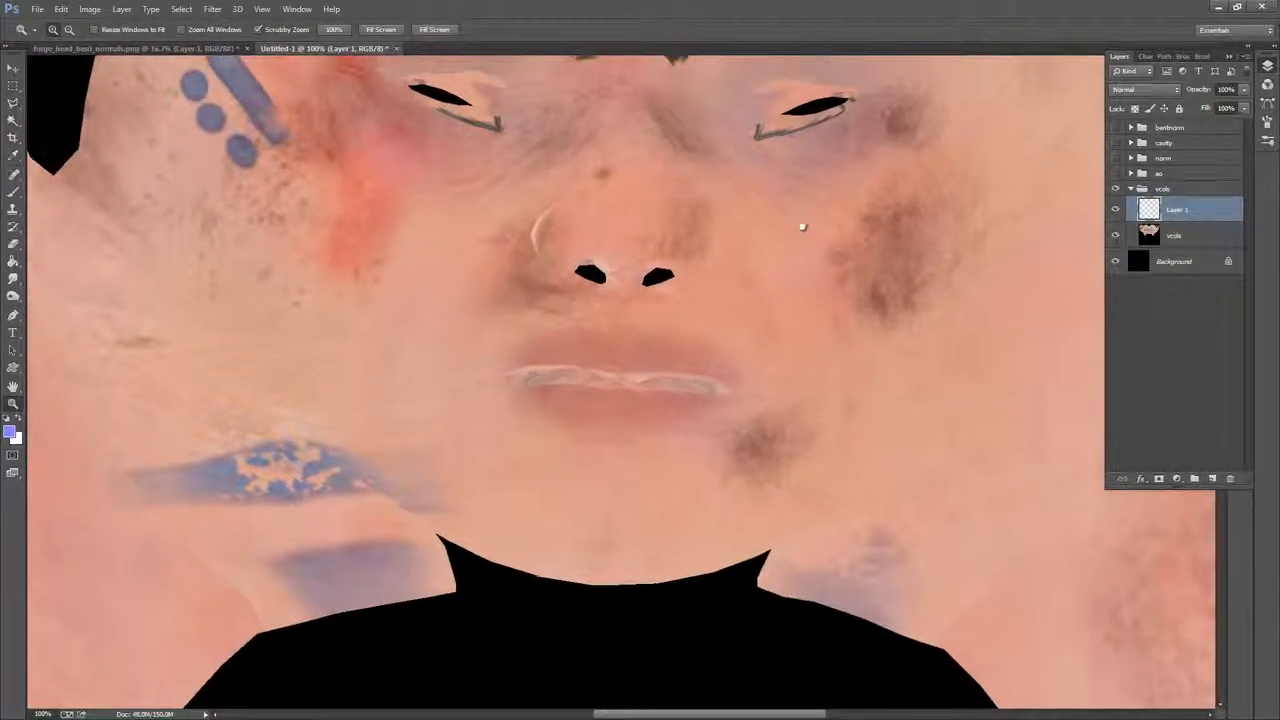
Choose the Brush tool with a hard round 19 px tip
{"action": "left_click", "coordinate": [15, 193]}
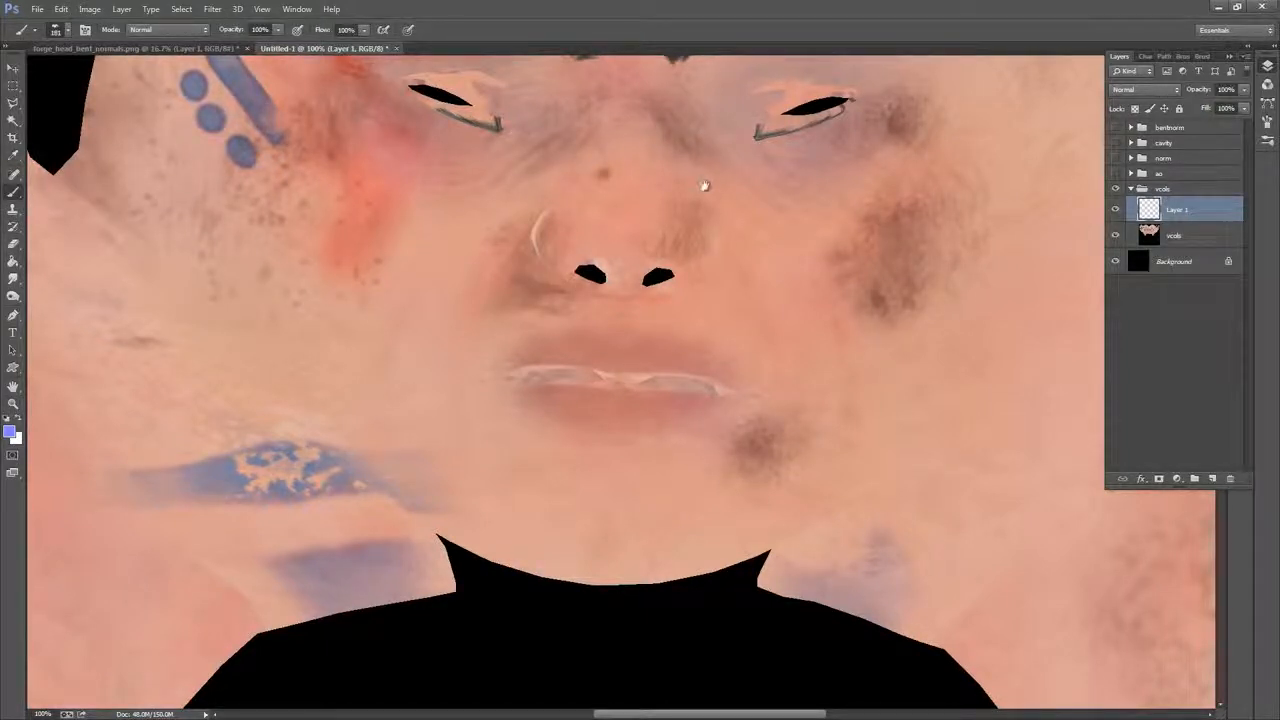
{"action": "left_click_drag", "start_coordinate": [700, 186], "coordinate": [711, 234]}
{"action": "right_click", "coordinate": [712, 234]}
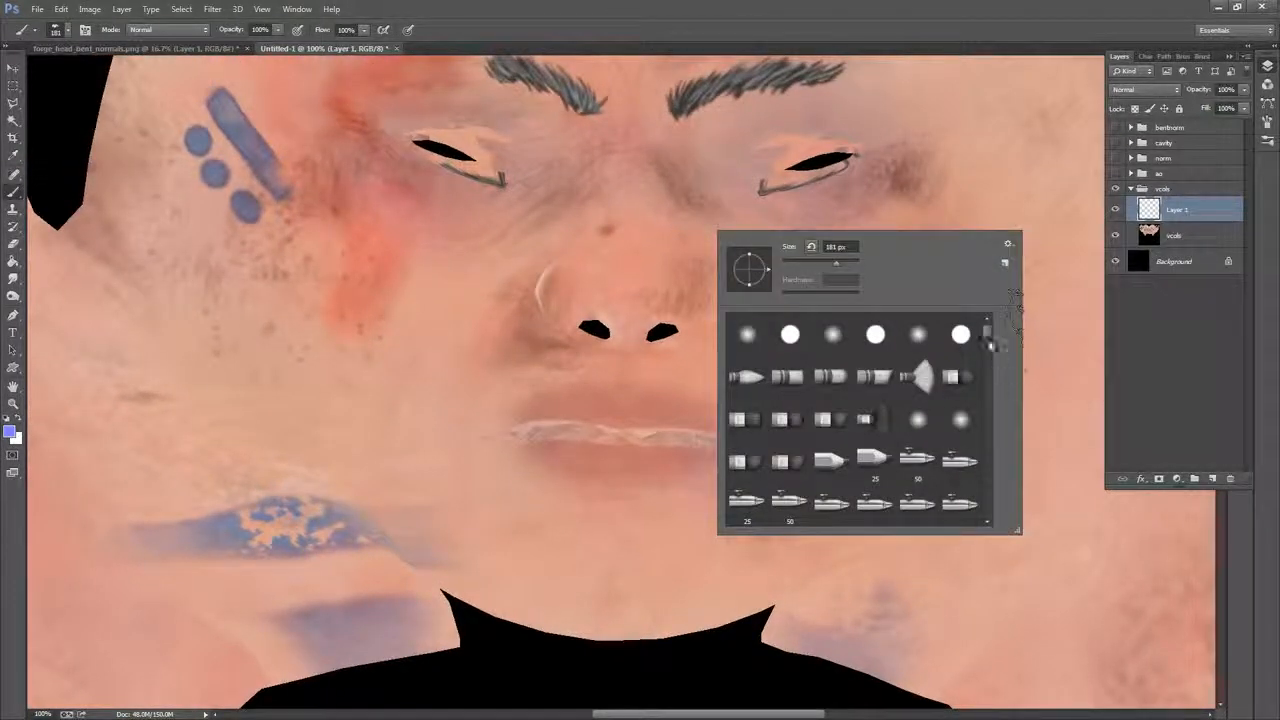
{"action": "mouse_move", "coordinate": [987, 330]}
{"action": "left_mouse_down"}
{"action": "mouse_move", "coordinate": [1000, 517]}
{"action": "mouse_move", "coordinate": [997, 471]}
{"action": "left_mouse_up"}
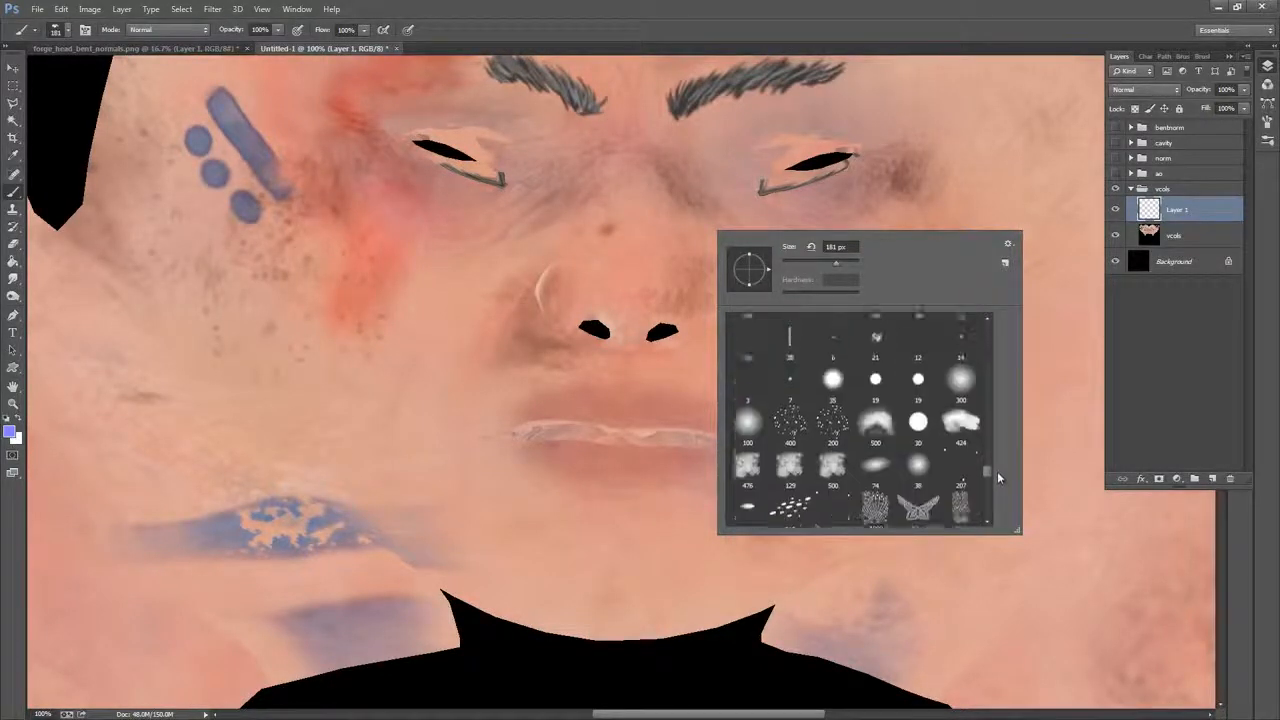
{"action": "left_click", "coordinate": [918, 391]}
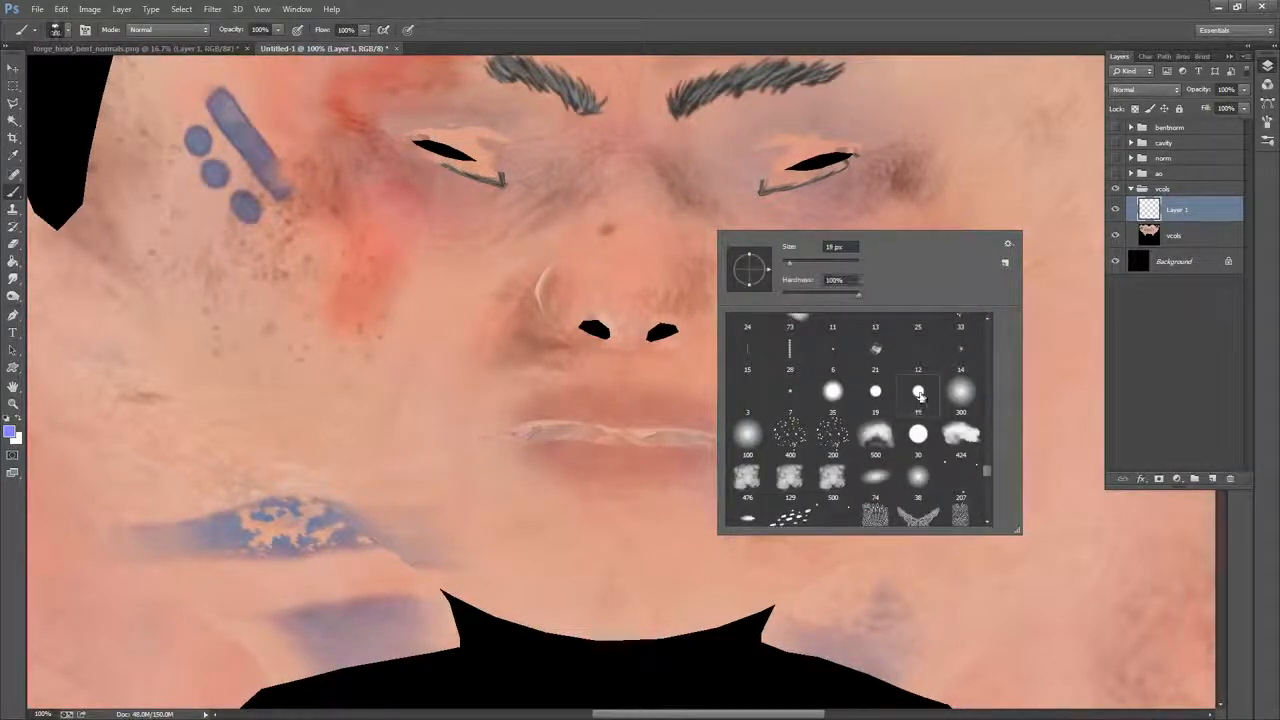
Check the brush tip settings and lower the hardness of the 19 px round brush
{"action": "left_click", "coordinate": [1265, 141]}
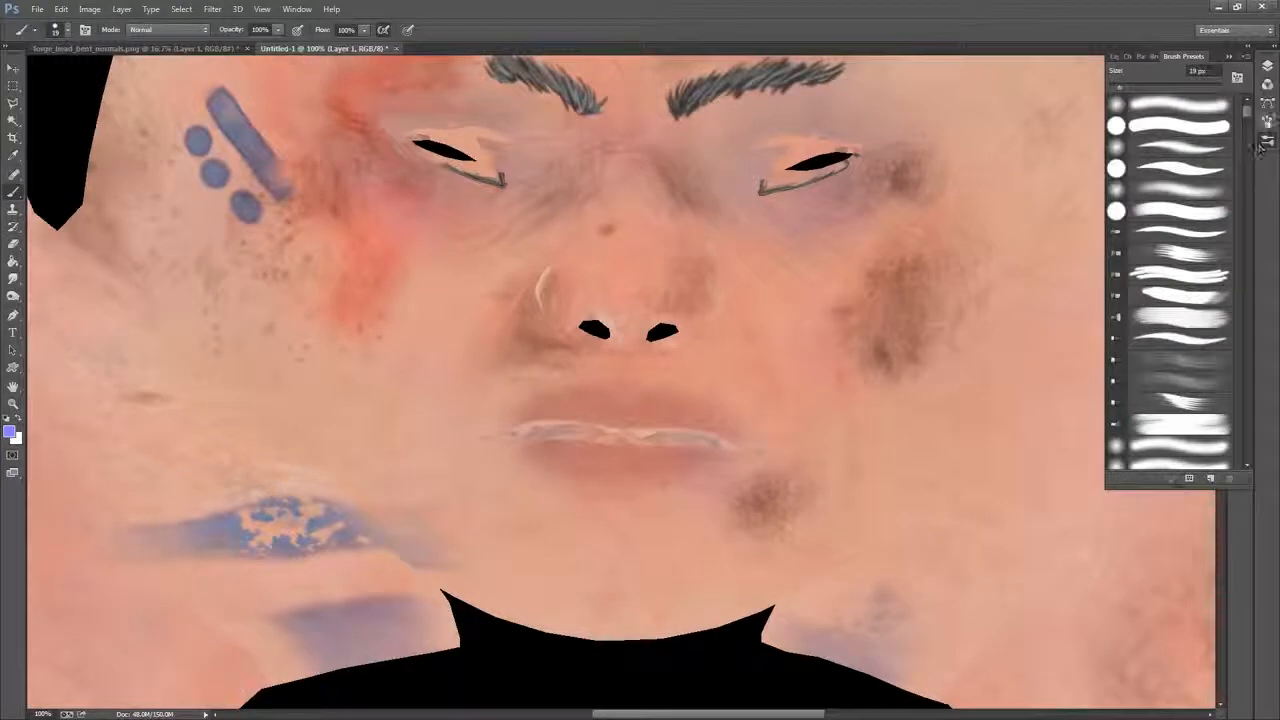
{"action": "left_click", "coordinate": [1267, 120]}
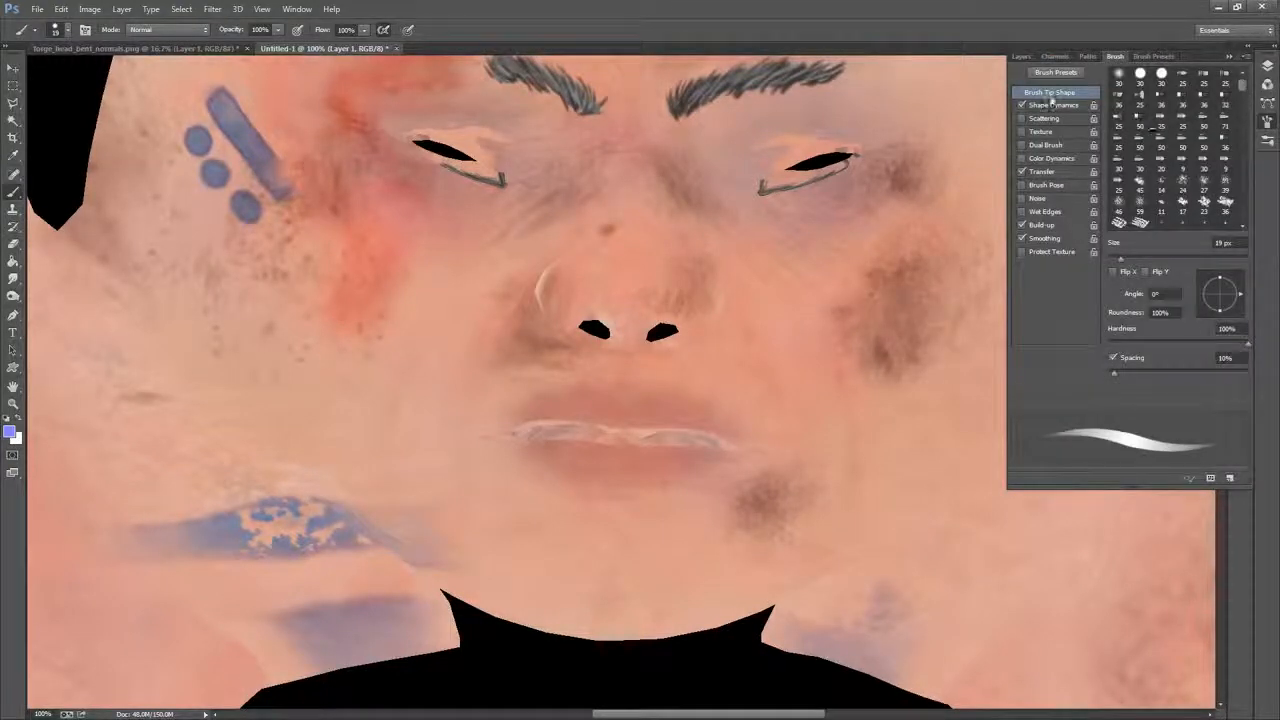
{"action": "left_click", "coordinate": [1243, 56]}
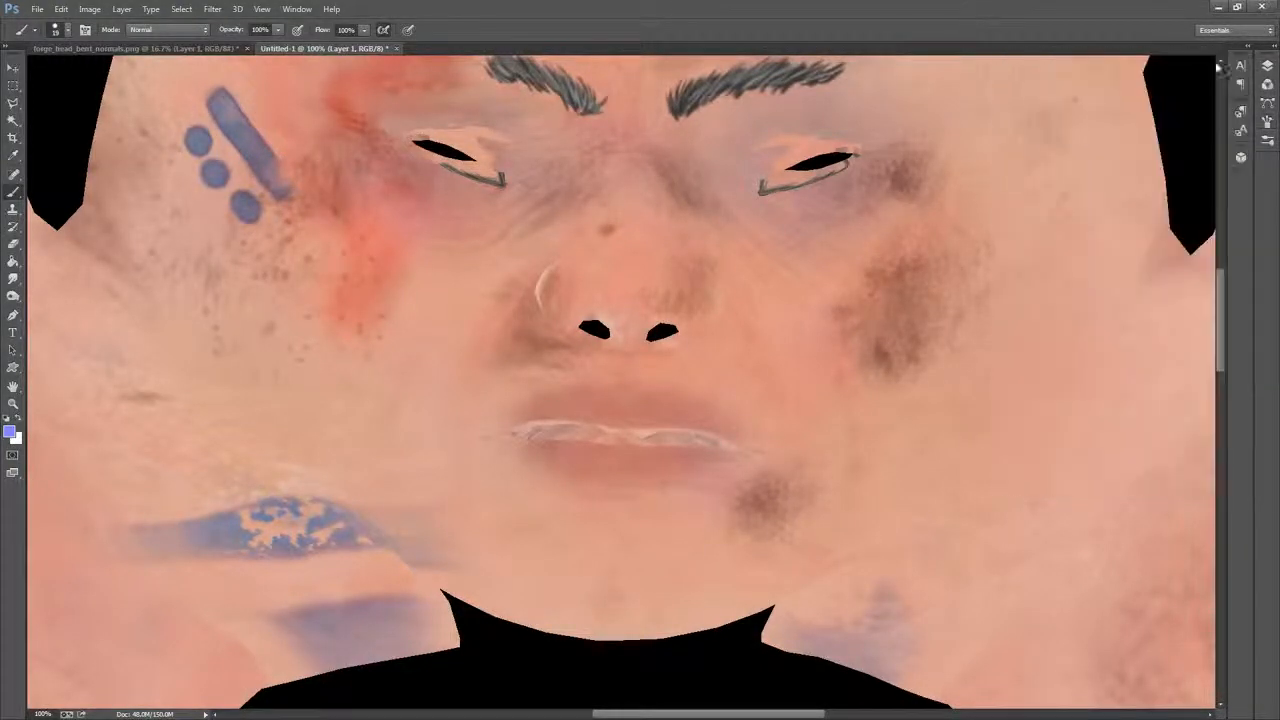
{"action": "right_click", "coordinate": [927, 232]}
{"action": "left_click", "coordinate": [979, 306]}
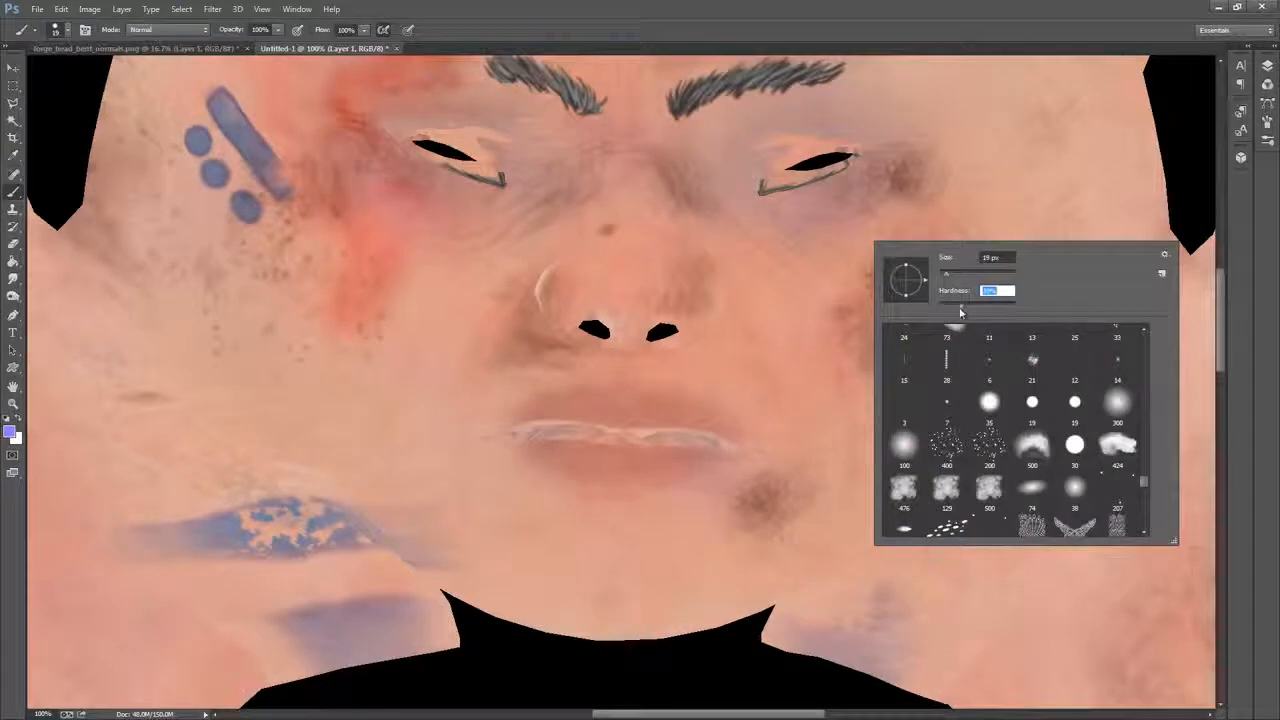
{"action": "left_click", "coordinate": [1102, 33]}
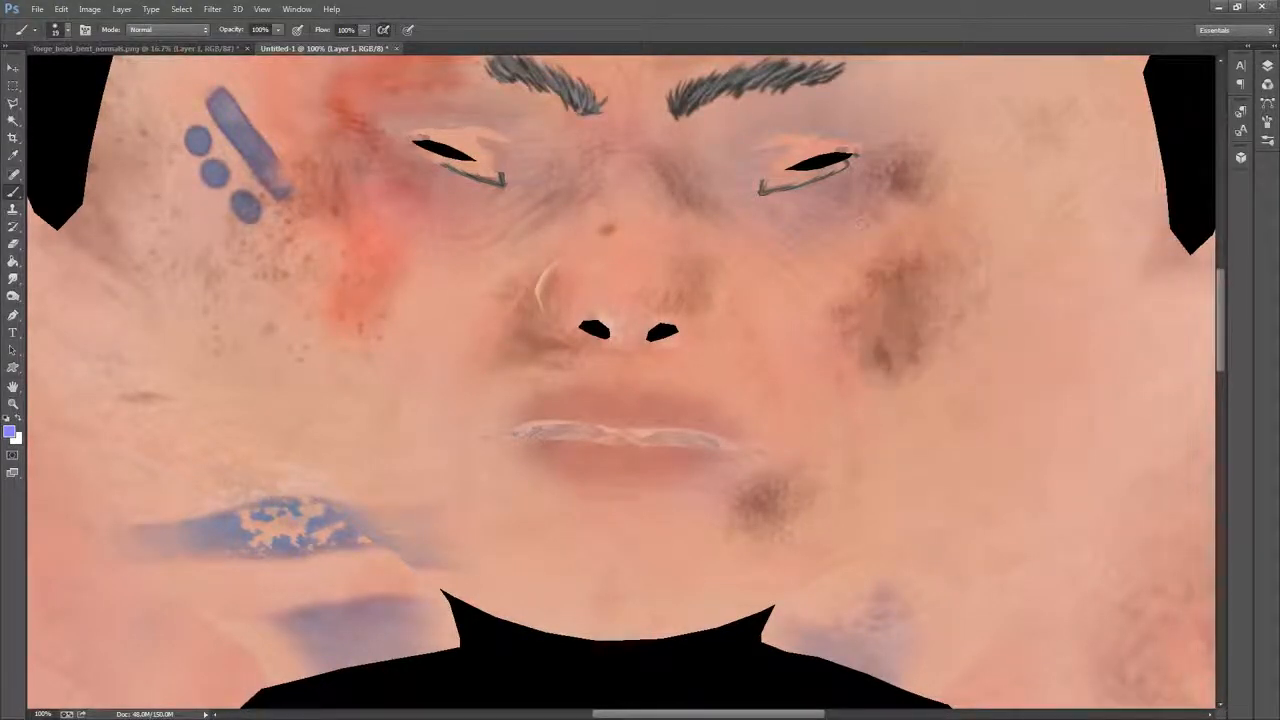
Paint over the right-hand eye opening and its dark lid line on the new layer with skin tones sampled around the eye
{"action": "left_click_drag", "start_coordinate": [914, 207], "coordinate": [927, 290]}
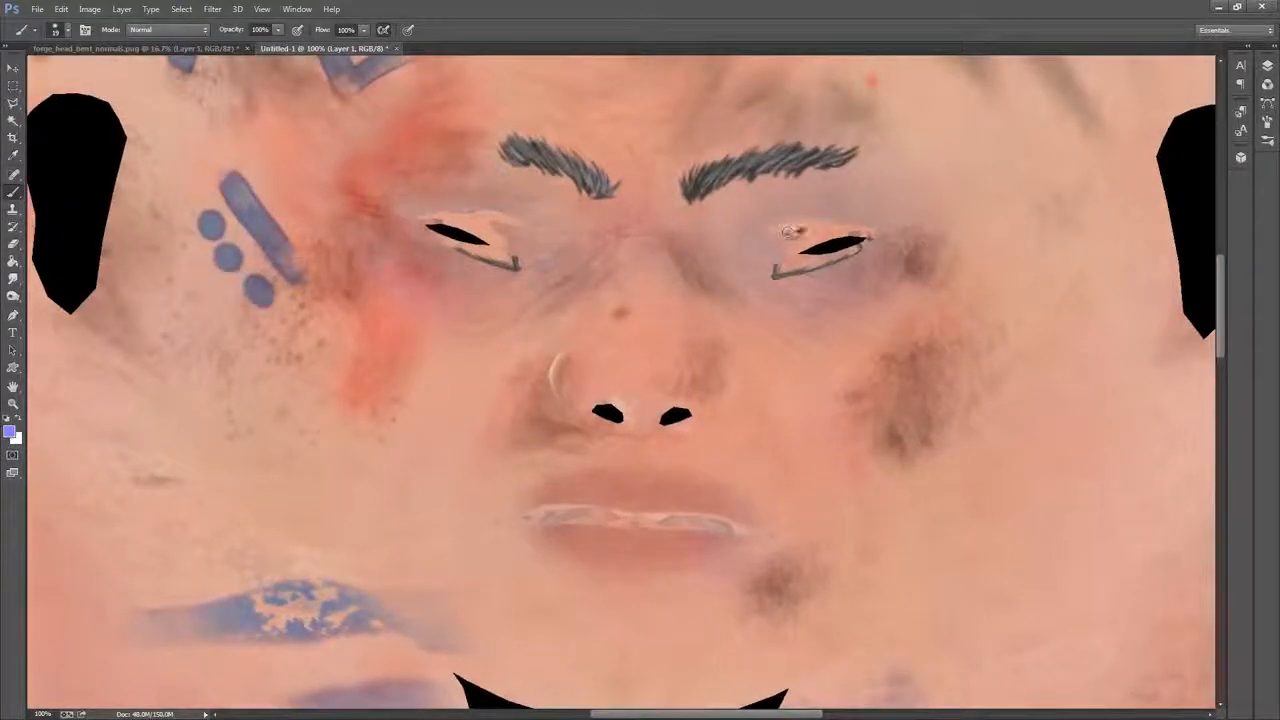
{"action": "left_click_drag", "start_coordinate": [790, 231], "coordinate": [812, 222]}
{"action": "left_click", "coordinate": [775, 240], "text": "alt"}
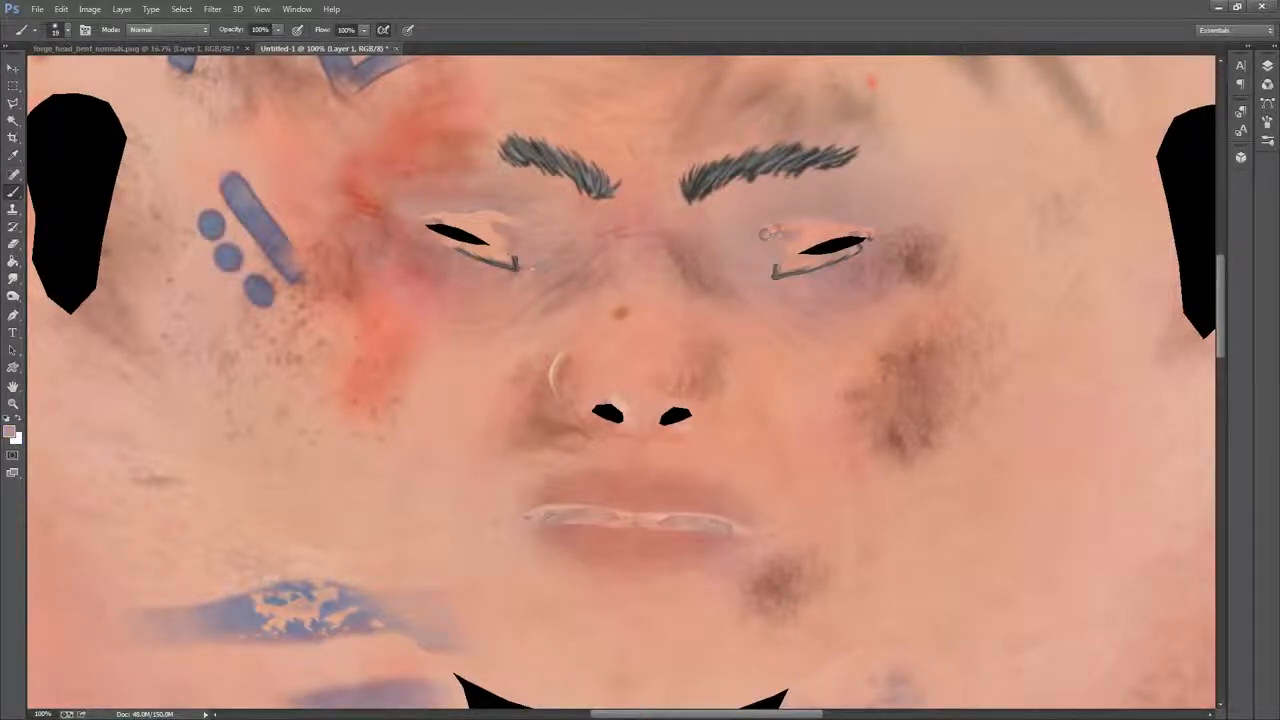
{"action": "mouse_move", "coordinate": [817, 217]}
{"action": "left_mouse_down"}
{"action": "mouse_move", "coordinate": [792, 226]}
{"action": "mouse_move", "coordinate": [828, 225]}
{"action": "left_mouse_up"}
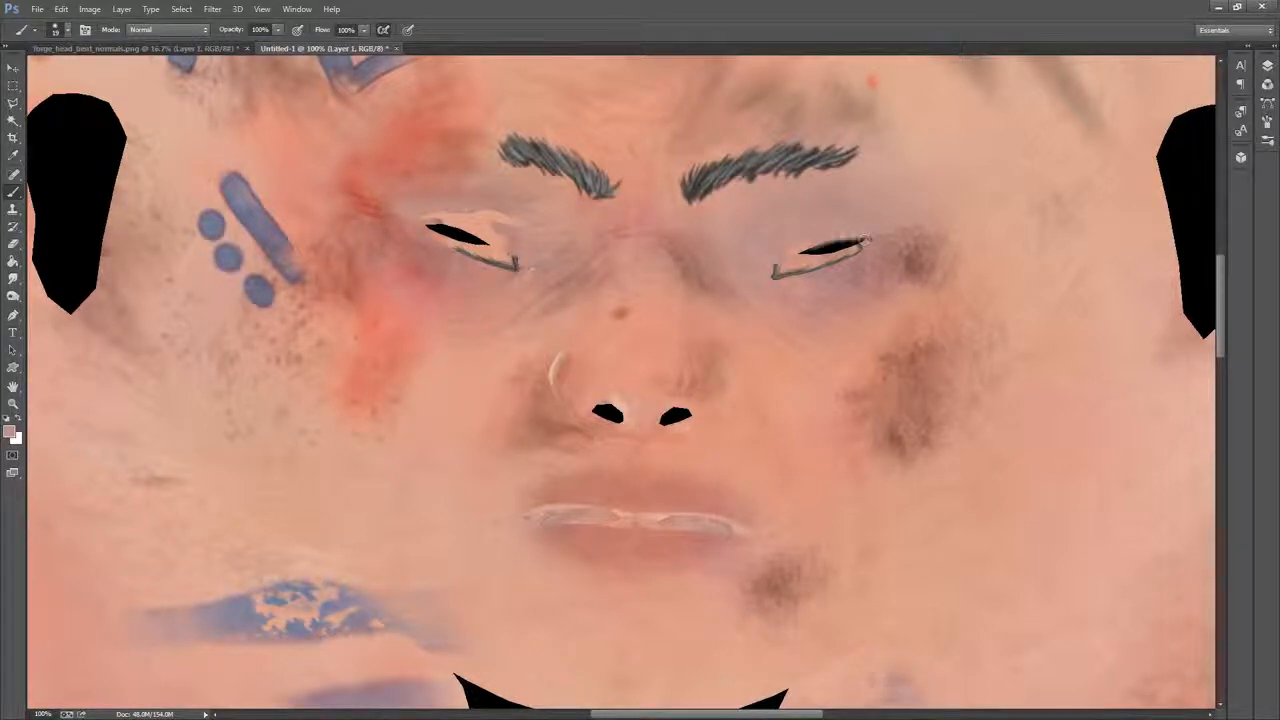
{"action": "left_click", "coordinate": [851, 206], "text": "alt"}
{"action": "left_click_drag", "start_coordinate": [862, 240], "coordinate": [790, 270]}
{"action": "left_click", "coordinate": [857, 258], "text": "alt"}
{"action": "left_click", "coordinate": [767, 263], "text": "alt"}
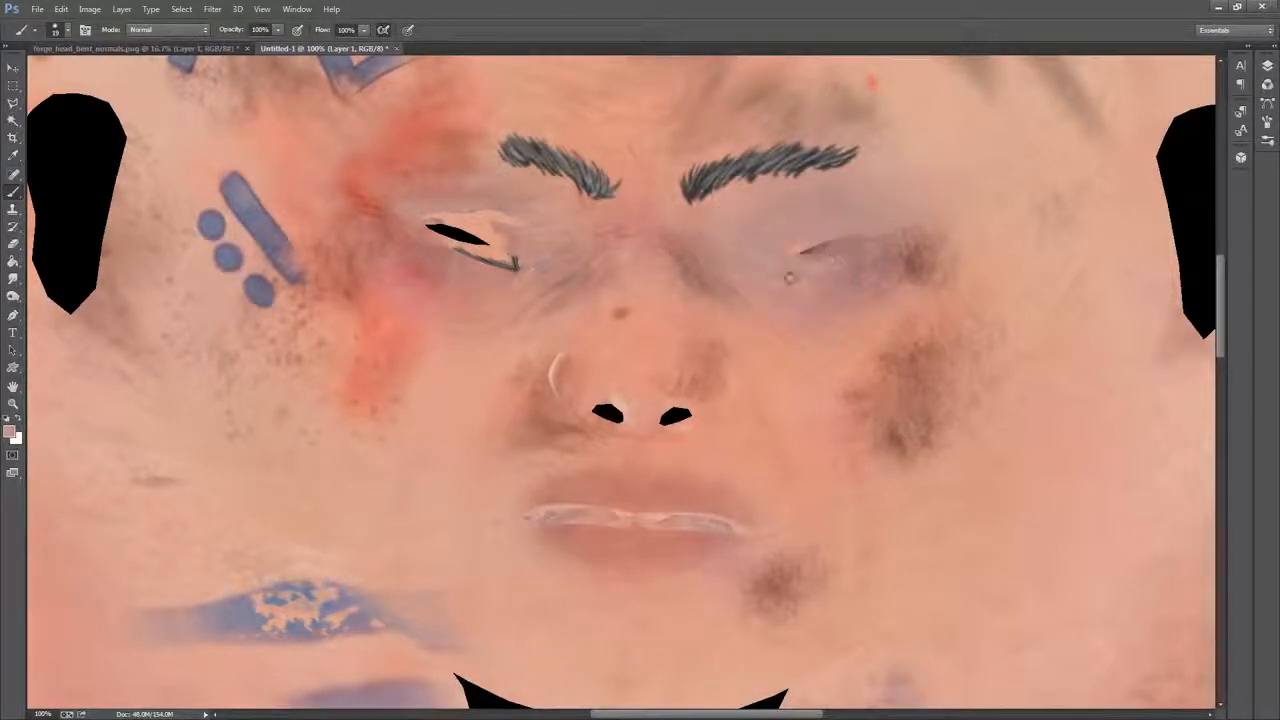
{"action": "left_click", "coordinate": [797, 238], "text": "alt"}
{"action": "mouse_move", "coordinate": [804, 254]}
{"action": "left_mouse_down"}
{"action": "mouse_move", "coordinate": [871, 234]}
{"action": "mouse_move", "coordinate": [834, 253]}
{"action": "mouse_move", "coordinate": [851, 264]}
{"action": "mouse_move", "coordinate": [795, 265]}
{"action": "left_mouse_up"}
{"action": "left_click", "coordinate": [838, 270], "text": "alt"}
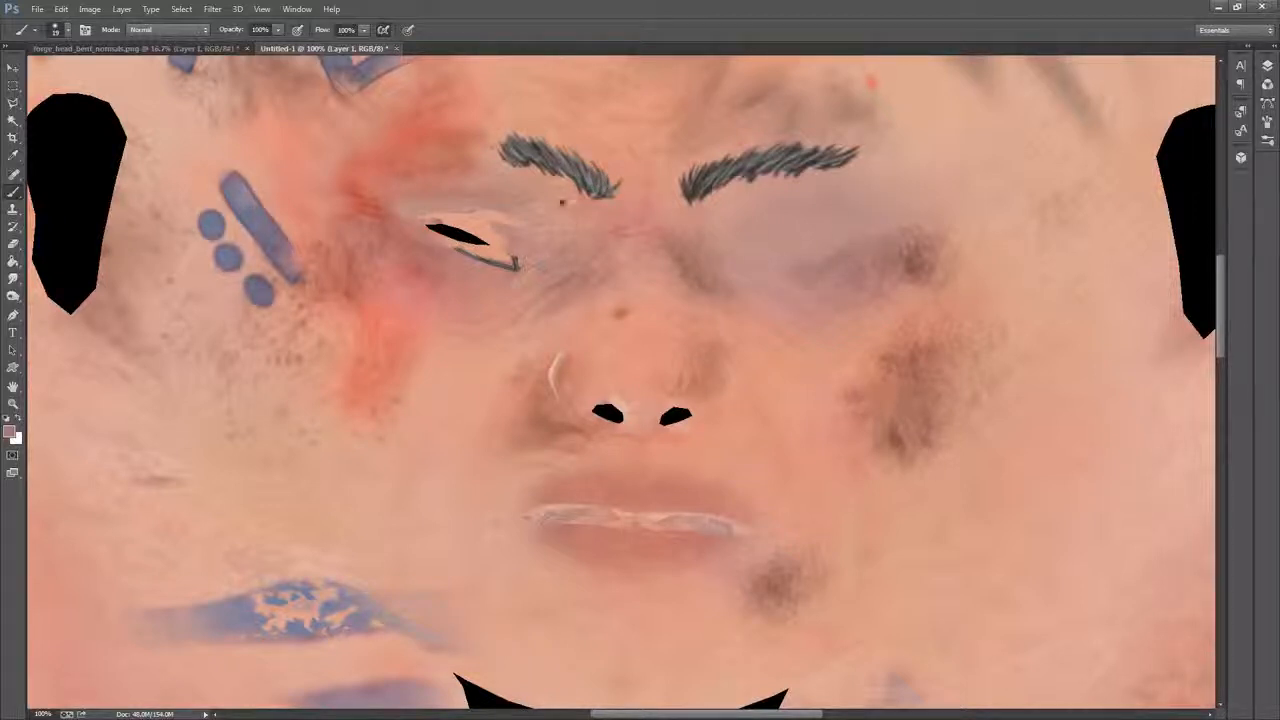
Paint over the left-hand eye opening and its dark lid line with skin tones sampled around the eye
{"action": "left_click", "coordinate": [519, 231], "text": "alt"}
{"action": "left_click", "coordinate": [476, 205], "text": "alt"}
{"action": "mouse_move", "coordinate": [429, 212]}
{"action": "left_mouse_down"}
{"action": "mouse_move", "coordinate": [462, 213]}
{"action": "mouse_move", "coordinate": [438, 231]}
{"action": "mouse_move", "coordinate": [506, 265]}
{"action": "mouse_move", "coordinate": [455, 222]}
{"action": "left_mouse_up"}
{"action": "left_click", "coordinate": [465, 265], "text": "alt"}
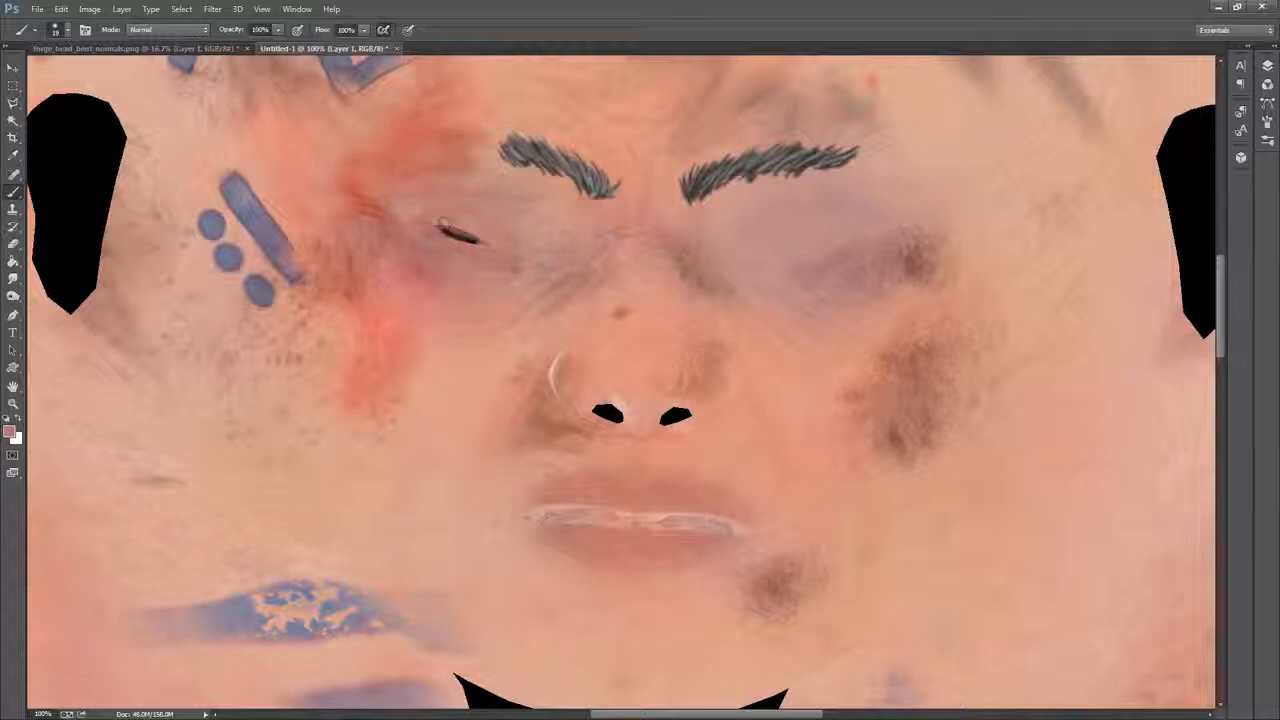
{"action": "left_click", "coordinate": [510, 220], "text": "alt"}
{"action": "right_click", "coordinate": [527, 246]}
{"action": "left_click", "coordinate": [738, 36]}
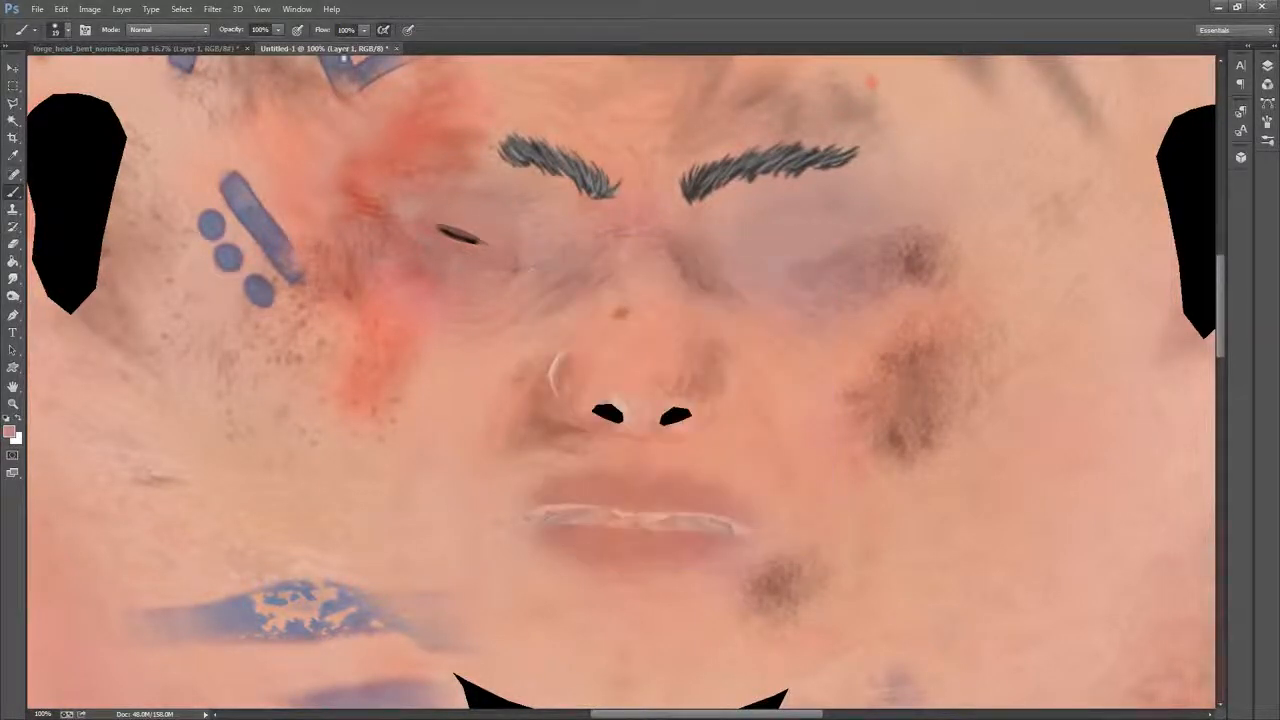
Set the brush opacity to 65% and blend sampled skin tones over the remaining eye slit and the right-hand eyelid with a 40 px tip
{"action": "left_click", "coordinate": [278, 32]}
{"action": "left_click_drag", "start_coordinate": [276, 46], "coordinate": [254, 47]}
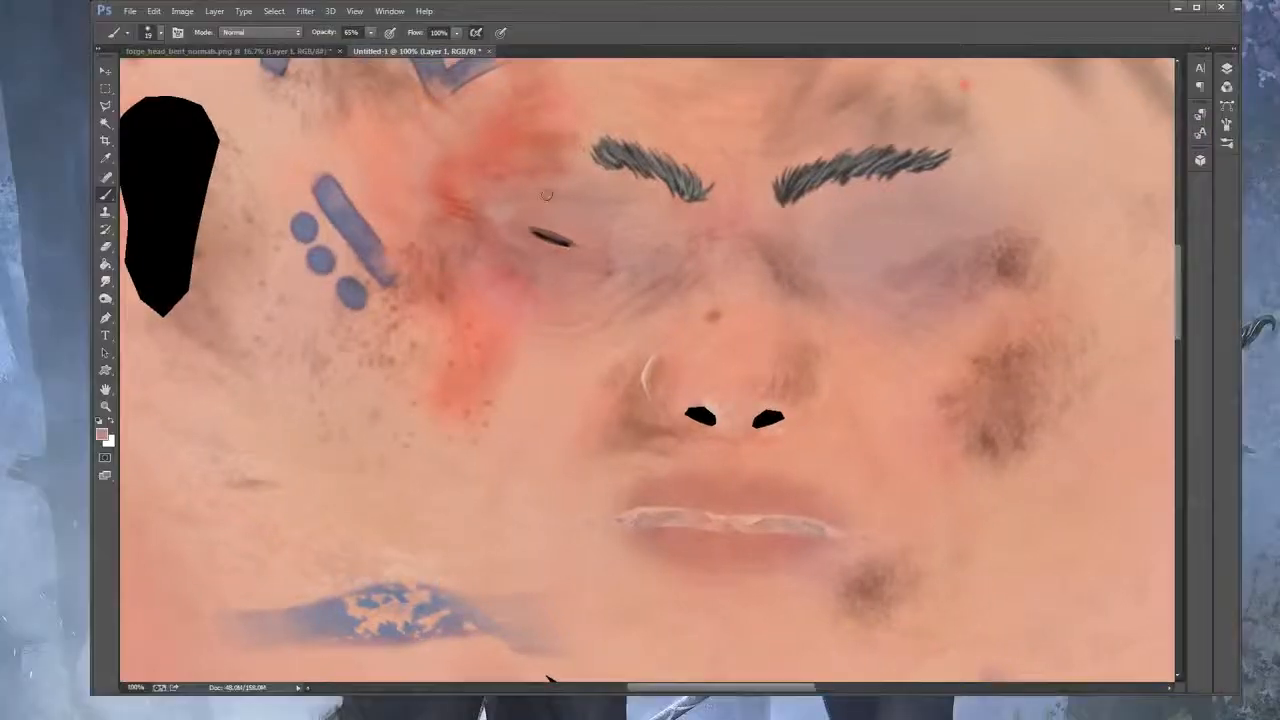
{"action": "left_click", "coordinate": [1196, 7]}
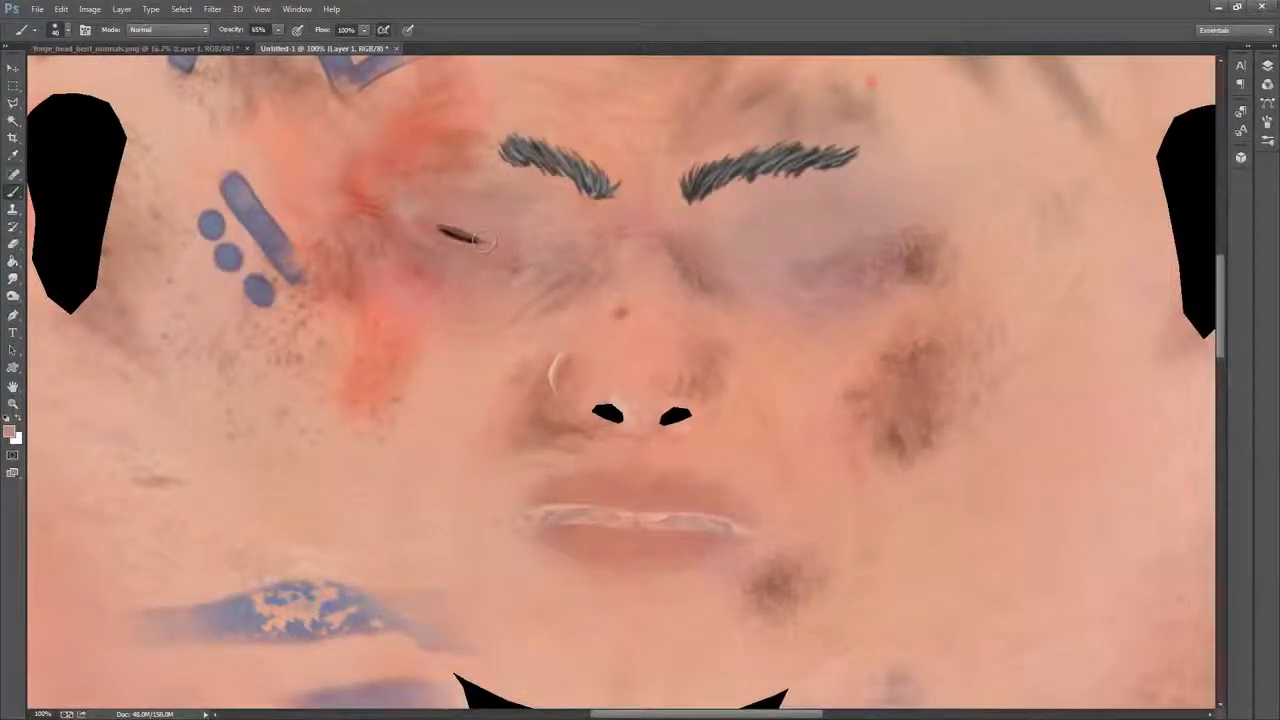
{"action": "left_click_drag", "start_coordinate": [482, 240], "coordinate": [472, 240]}
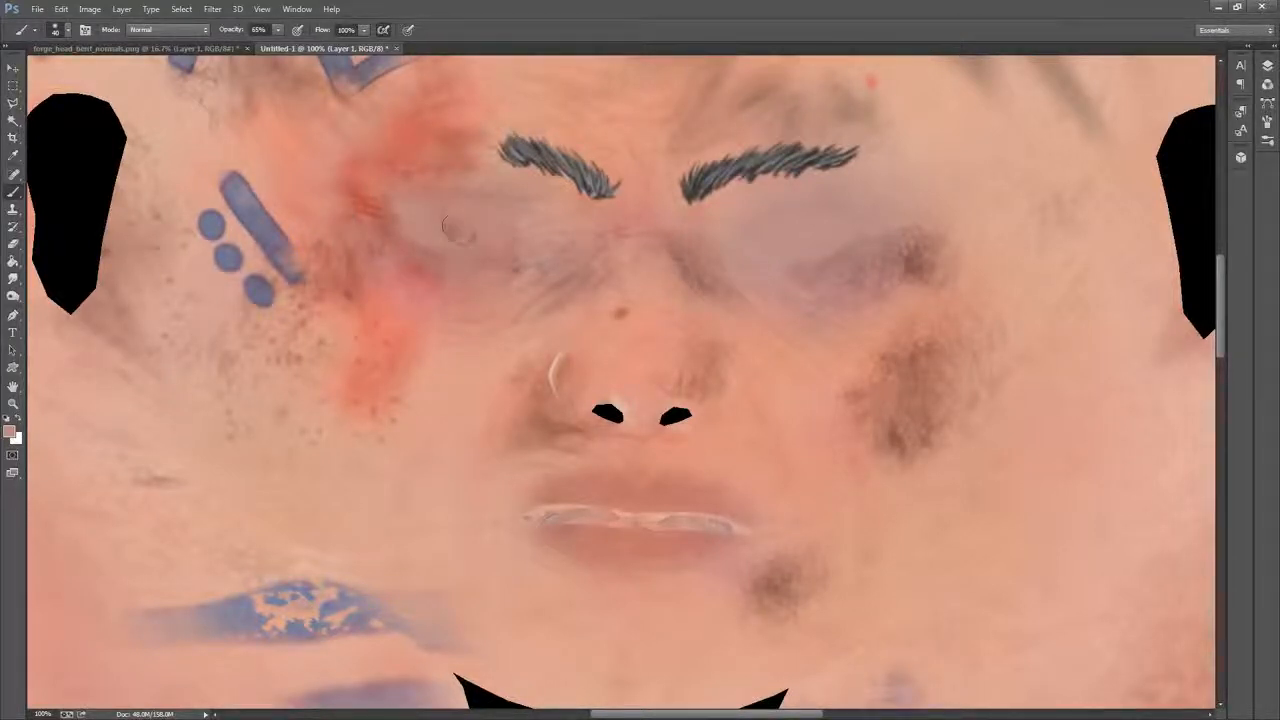
{"action": "left_click_drag", "start_coordinate": [498, 226], "coordinate": [505, 236]}
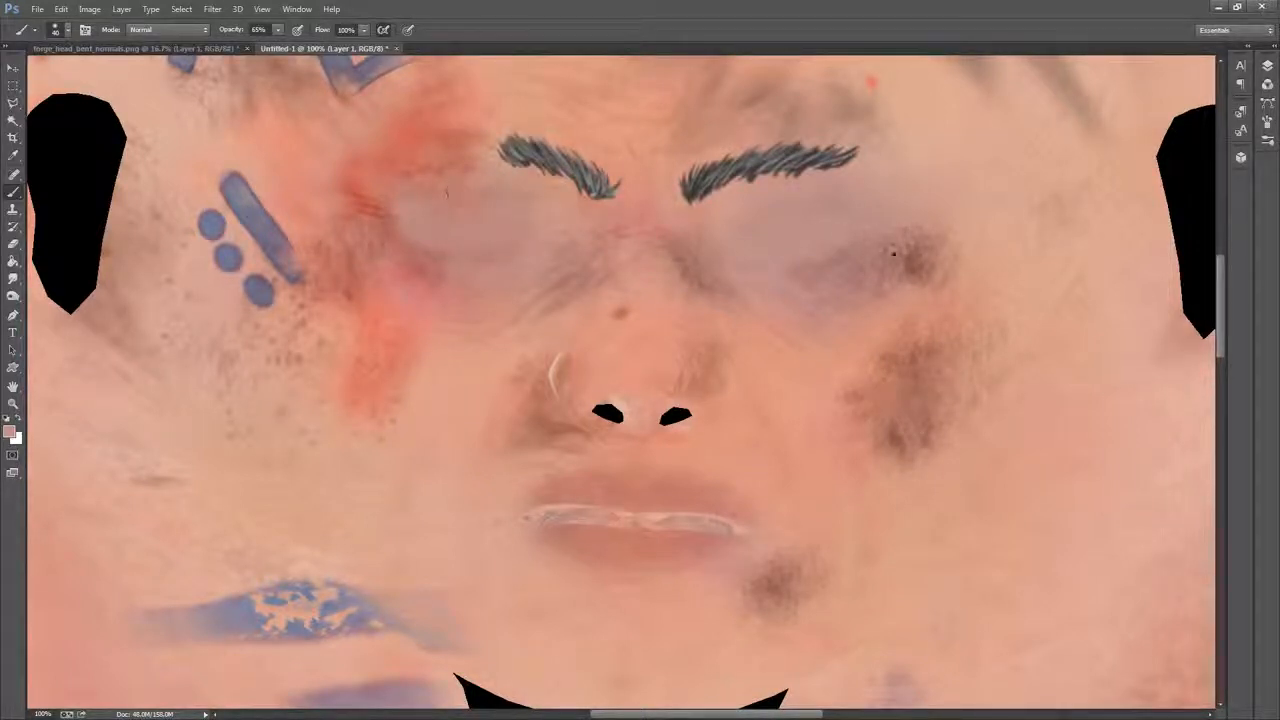
{"action": "left_click", "coordinate": [848, 278], "text": "alt"}
{"action": "left_click_drag", "start_coordinate": [816, 266], "coordinate": [783, 279]}
Choose the Clone Stamp tool, enlarge its soft tip, and set it to sample All Layers
{"action": "left_click", "coordinate": [13, 209]}
{"action": "right_click", "coordinate": [520, 341]}
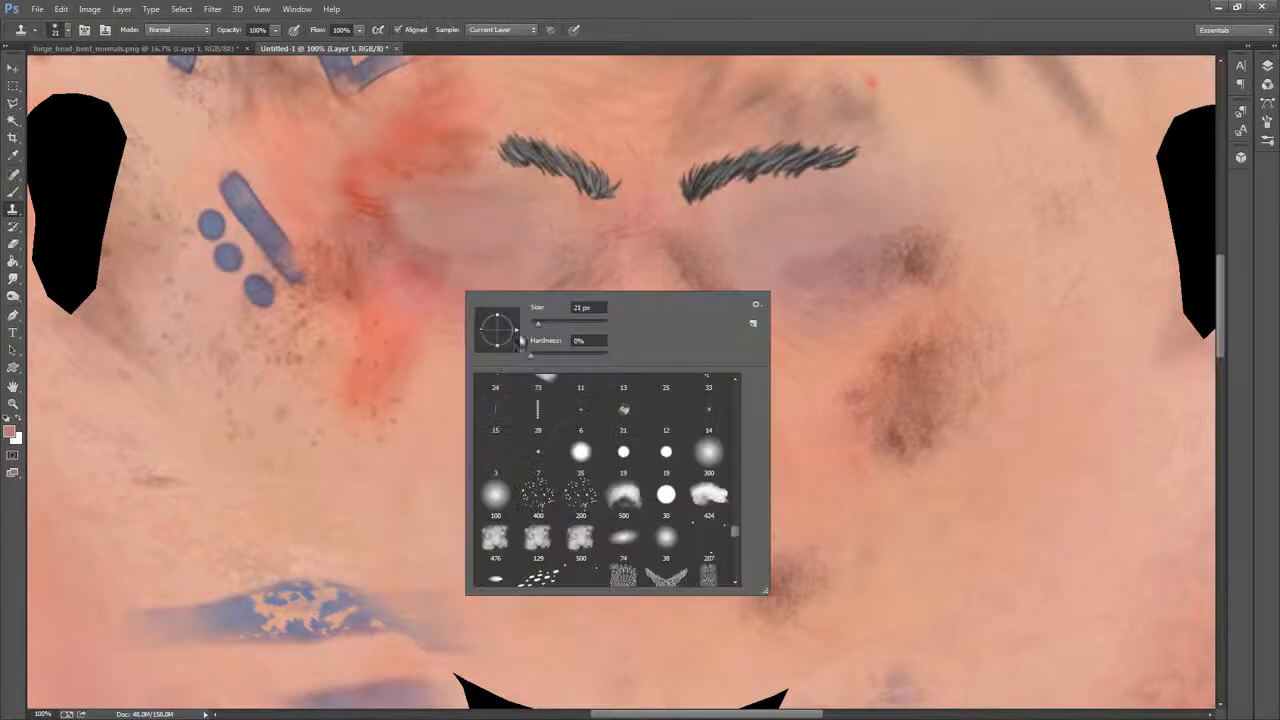
{"action": "left_click_drag", "start_coordinate": [539, 328], "coordinate": [557, 326]}
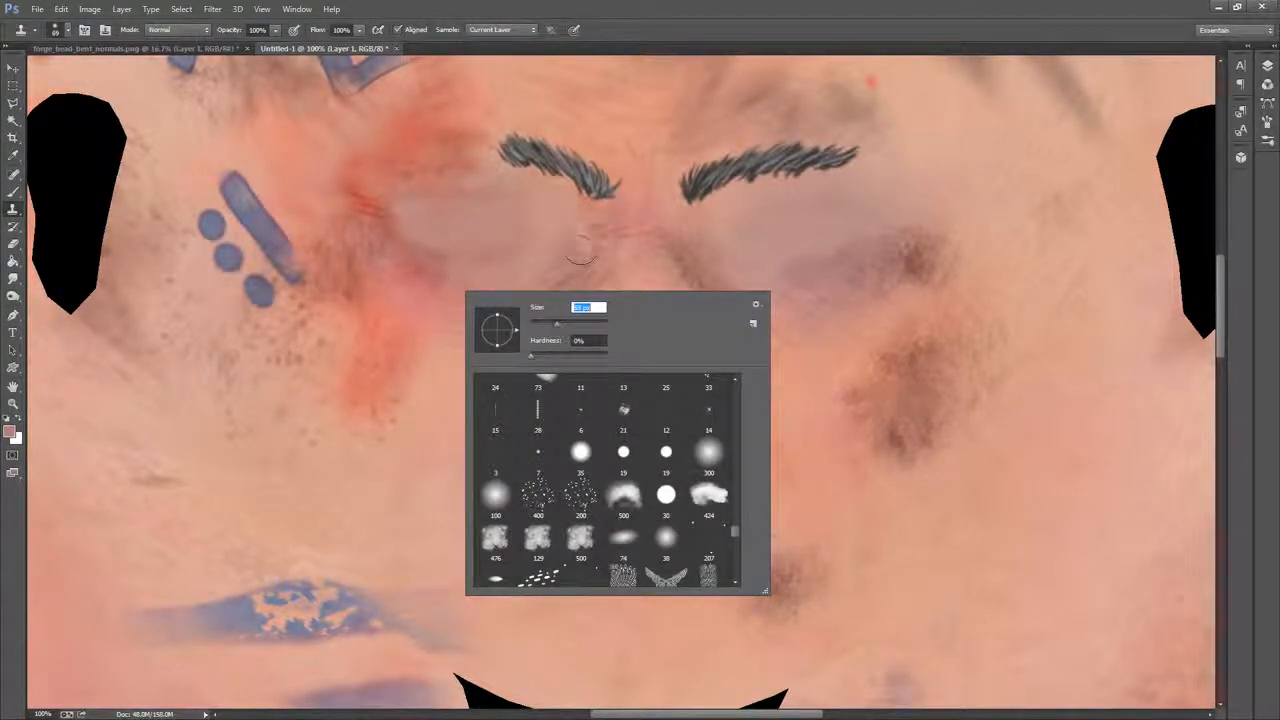
{"action": "left_click", "coordinate": [818, 32]}
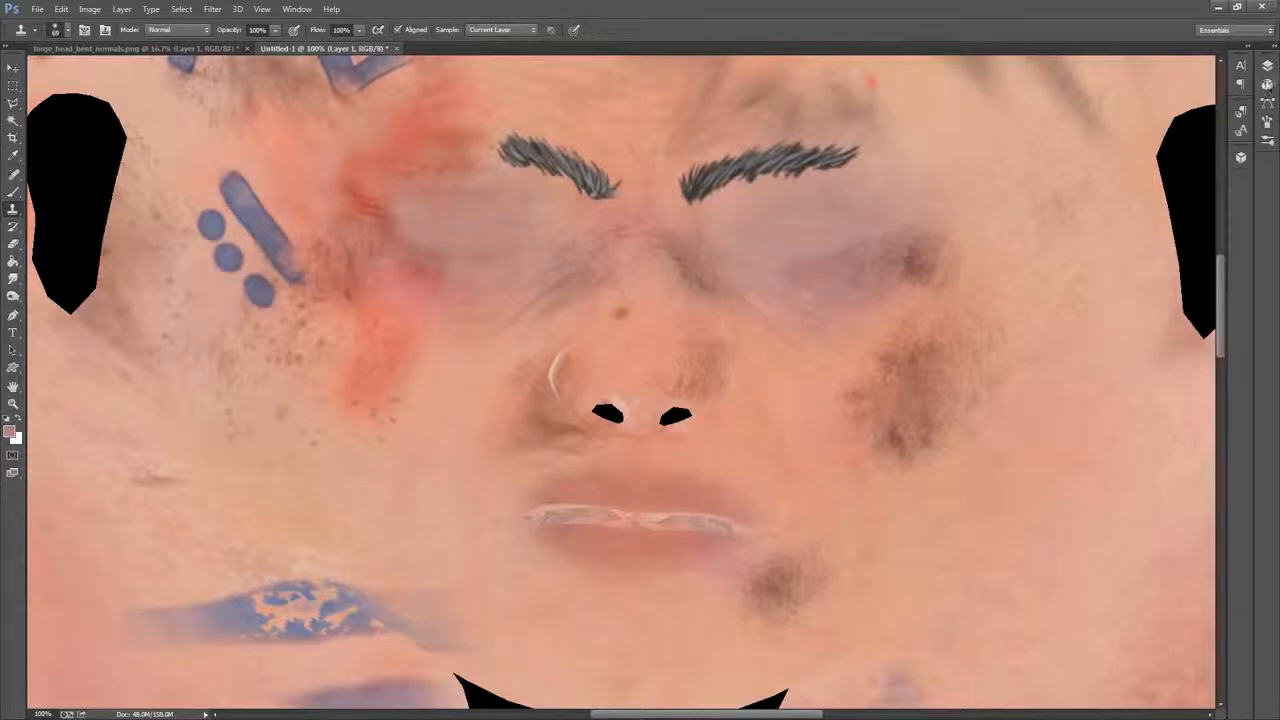
{"action": "left_click", "coordinate": [508, 31]}
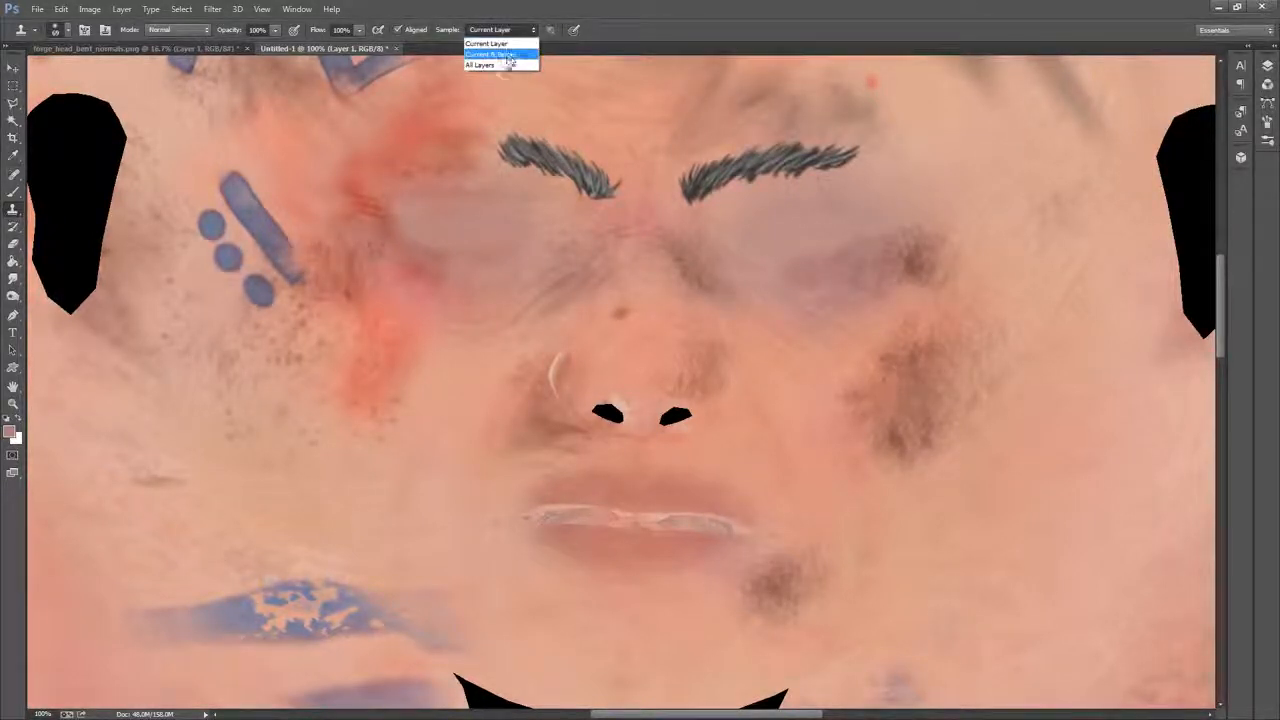
{"action": "left_click", "coordinate": [508, 66]}
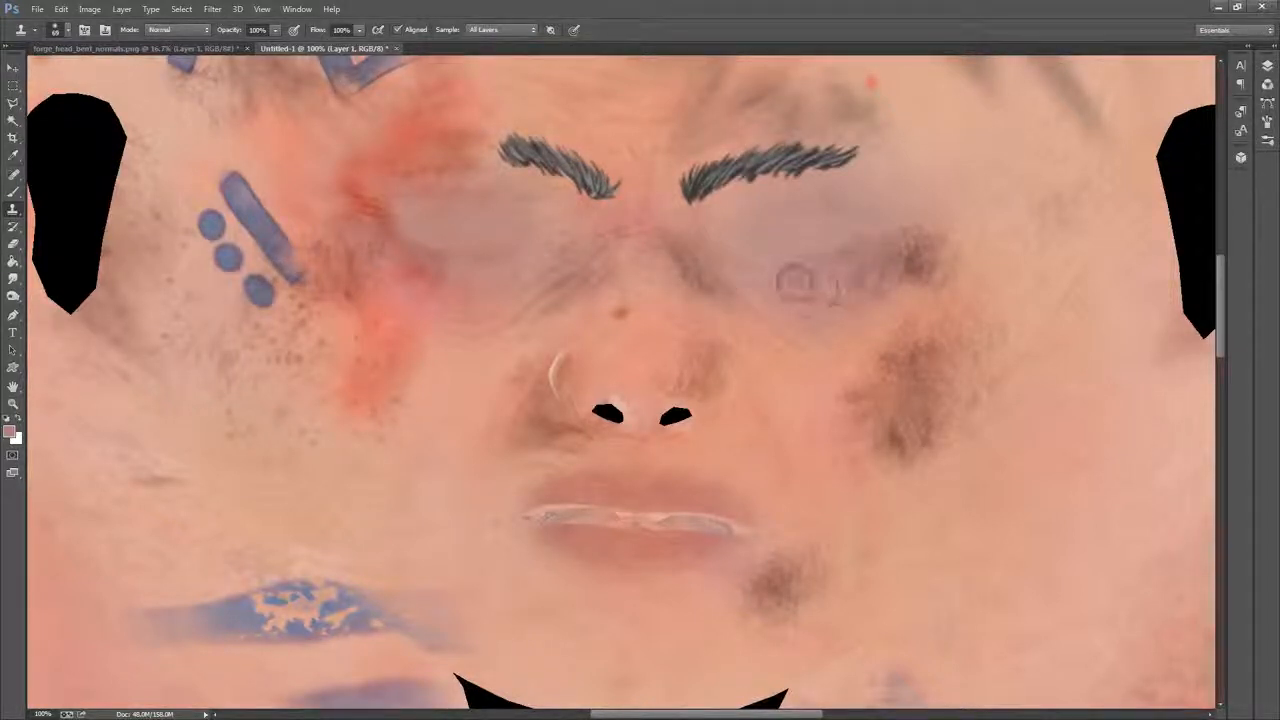
Clone skin over the right-hand lower eyelid and set the clone sampling to Current & Below
{"action": "mouse_move", "coordinate": [795, 283]}
{"action": "left_mouse_down"}
{"action": "mouse_move", "coordinate": [855, 281]}
{"action": "mouse_move", "coordinate": [862, 254]}
{"action": "left_mouse_up"}
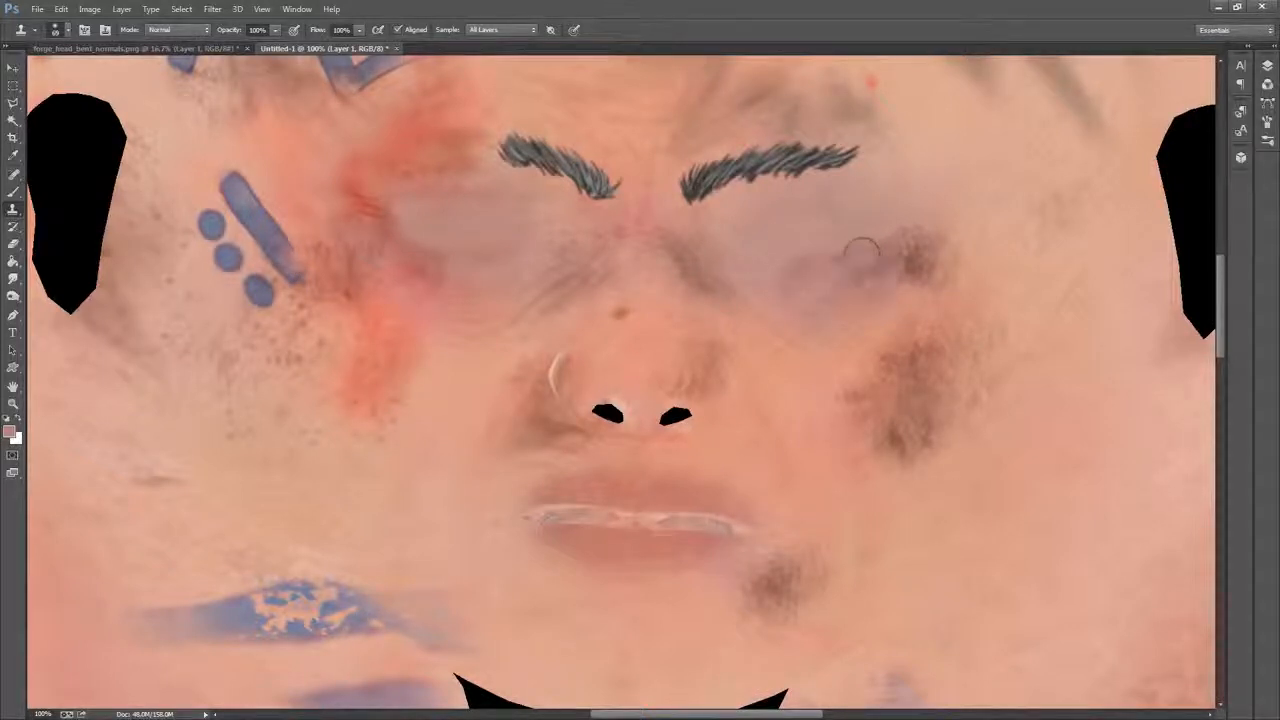
{"action": "left_click", "coordinate": [852, 293], "text": "alt"}
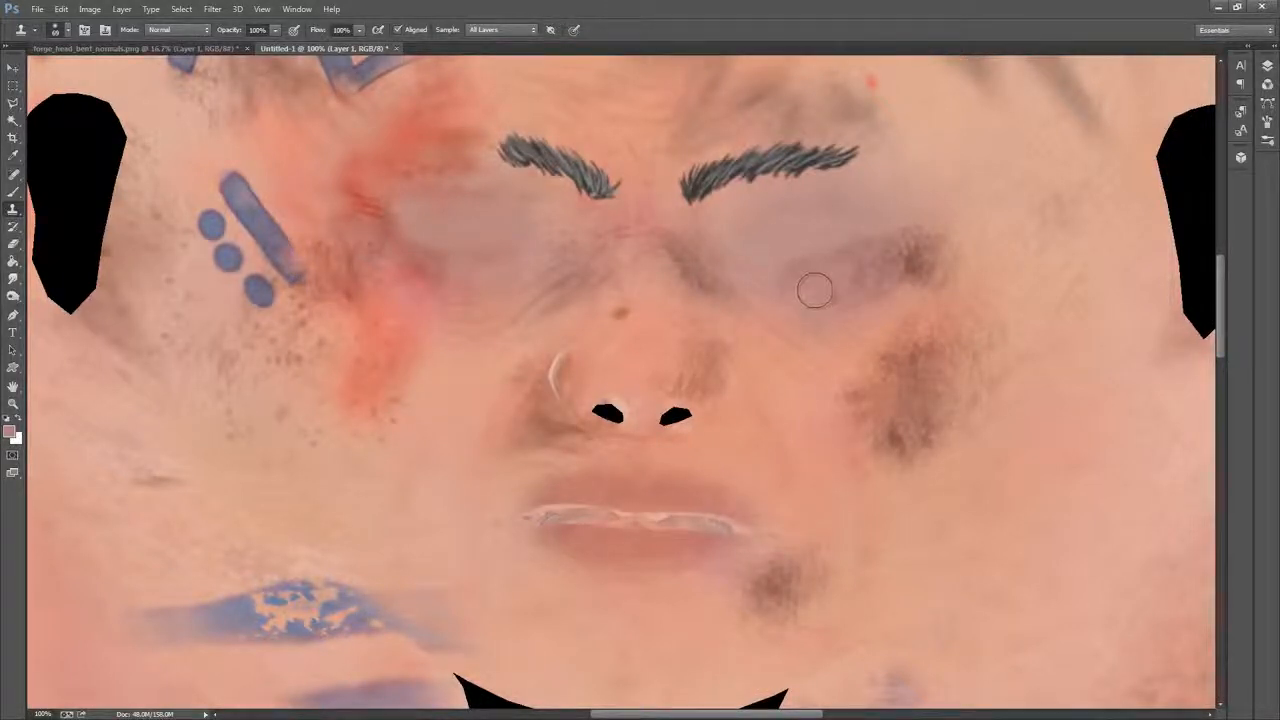
{"action": "left_click", "coordinate": [500, 29]}
{"action": "left_click", "coordinate": [495, 51]}
{"action": "left_click", "coordinate": [772, 272]}
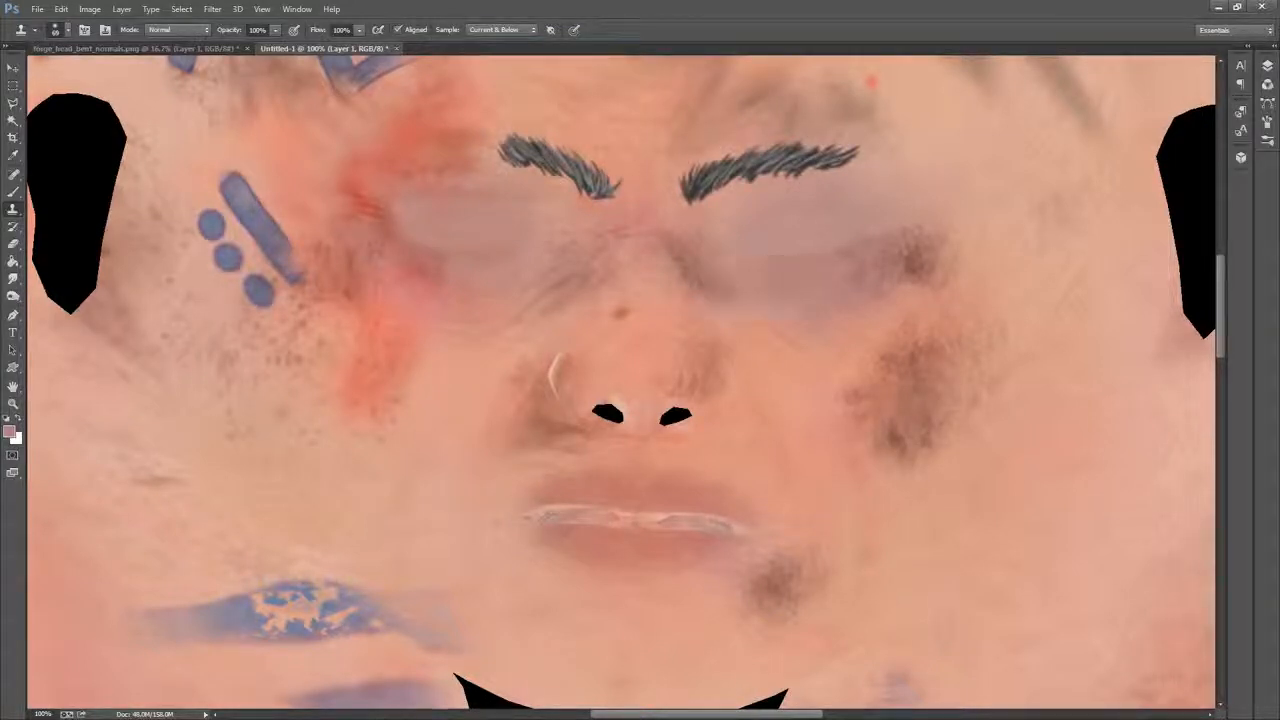
Clone skin texture across both painted eyelids and over the light crease beside the nose
{"action": "left_click", "coordinate": [757, 212], "text": "alt"}
{"action": "left_click_drag", "start_coordinate": [746, 234], "coordinate": [806, 223]}
{"action": "left_click", "coordinate": [848, 200], "text": "alt"}
{"action": "mouse_move", "coordinate": [395, 210]}
{"action": "left_mouse_down"}
{"action": "mouse_move", "coordinate": [445, 250]}
{"action": "mouse_move", "coordinate": [432, 258]}
{"action": "left_mouse_up"}
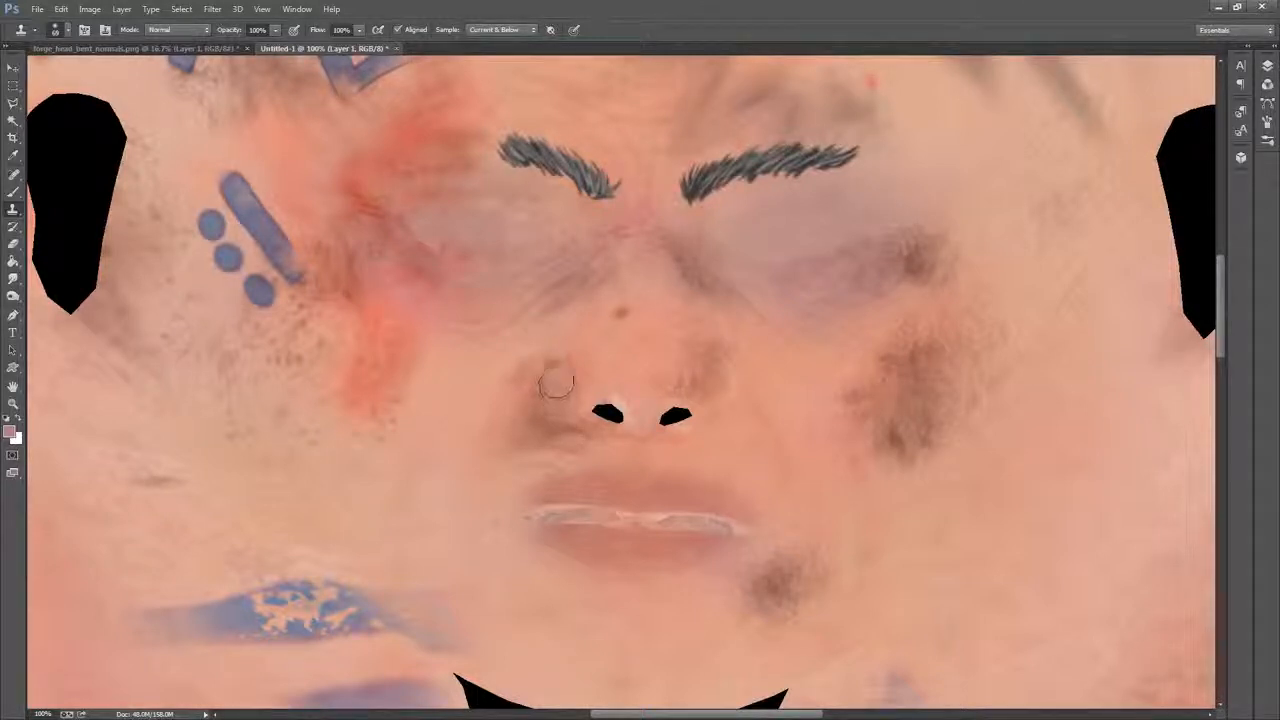
{"action": "mouse_move", "coordinate": [556, 383]}
{"action": "left_mouse_down"}
{"action": "mouse_move", "coordinate": [567, 358]}
{"action": "mouse_move", "coordinate": [563, 369]}
{"action": "left_mouse_up"}
Clone lip color over the pale highlights between the lips and at the corners of the mouth
{"action": "left_click_drag", "start_coordinate": [826, 329], "coordinate": [831, 200]}
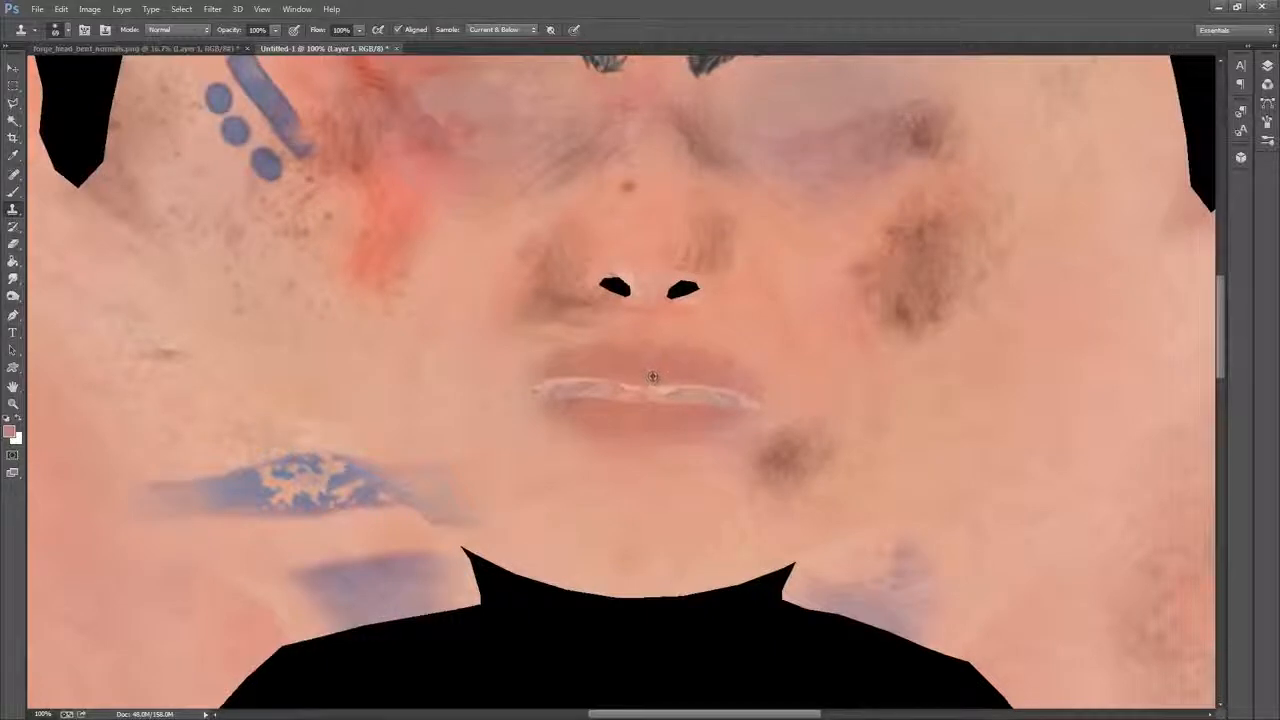
{"action": "mouse_move", "coordinate": [634, 389]}
{"action": "left_mouse_down"}
{"action": "mouse_move", "coordinate": [595, 382]}
{"action": "mouse_move", "coordinate": [686, 388]}
{"action": "left_mouse_up"}
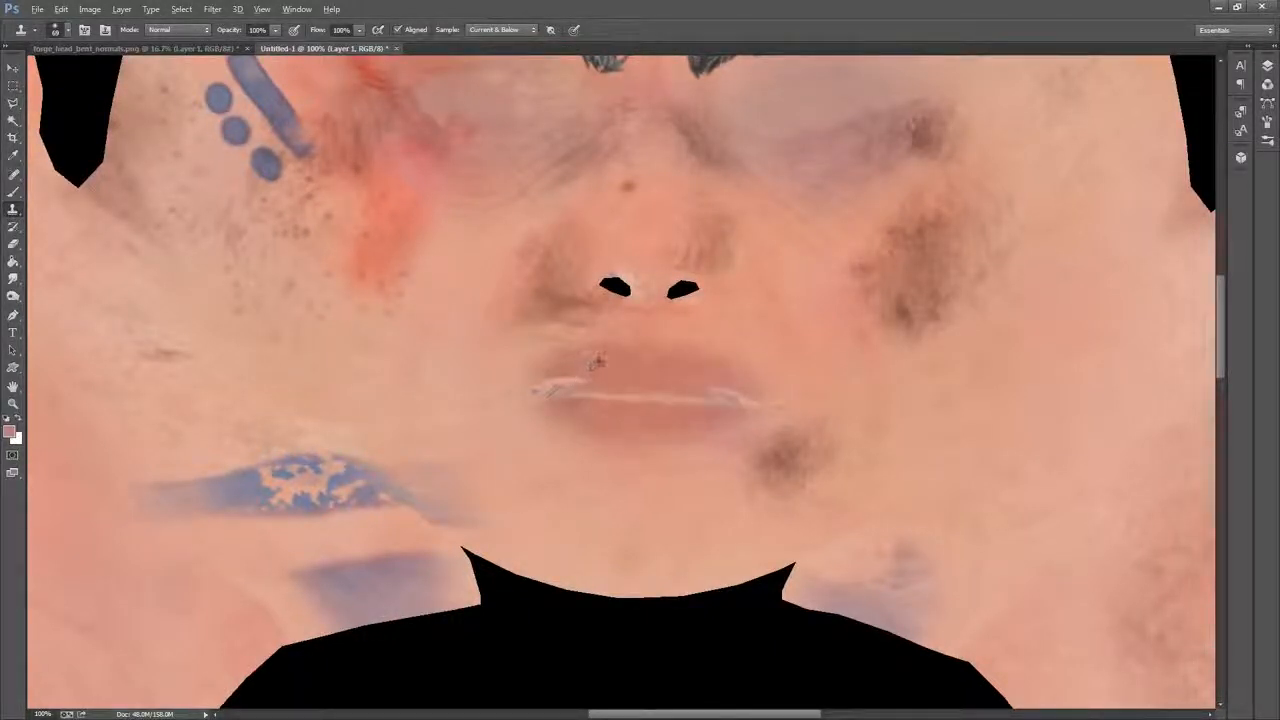
{"action": "mouse_move", "coordinate": [583, 364]}
{"action": "left_mouse_down"}
{"action": "mouse_move", "coordinate": [566, 386]}
{"action": "mouse_move", "coordinate": [536, 390]}
{"action": "left_mouse_up"}
{"action": "key", "text": "ctrl+z"}
{"action": "left_click", "coordinate": [680, 377], "text": "alt"}
{"action": "left_click_drag", "start_coordinate": [704, 397], "coordinate": [748, 398]}
{"action": "left_click", "coordinate": [666, 414], "text": "alt"}
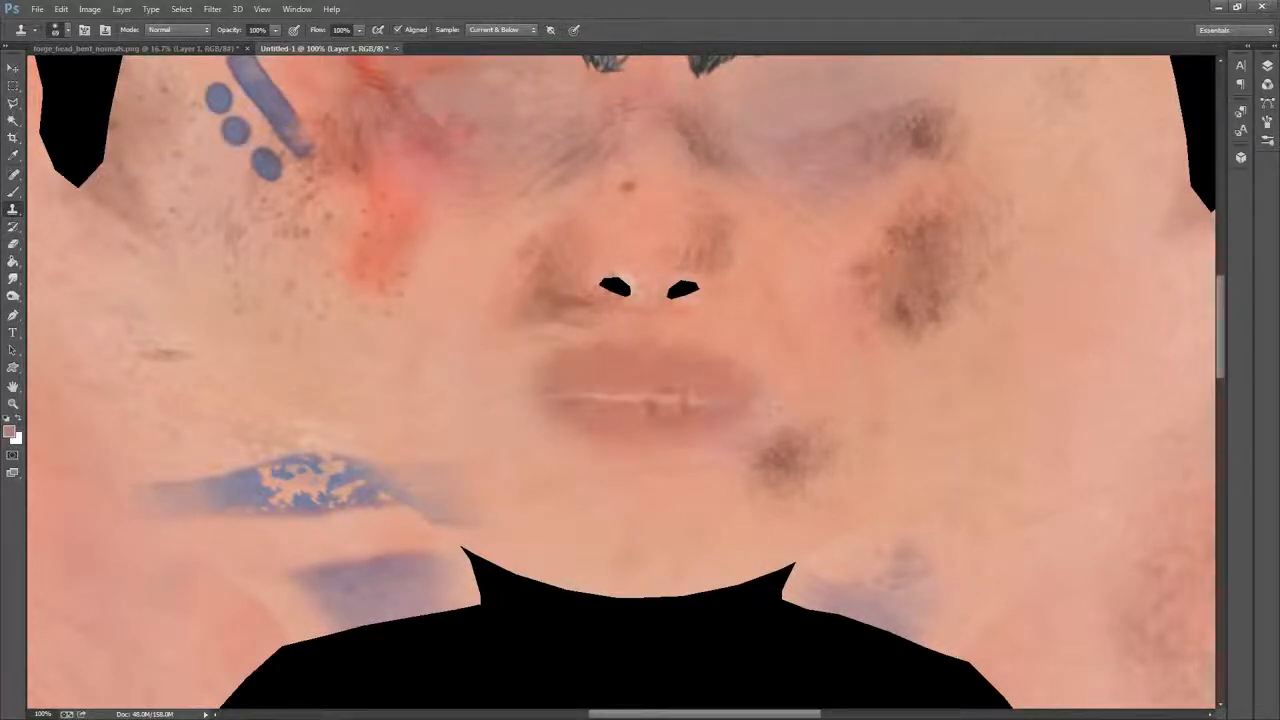
Clone lip texture over the remaining light line so the upper and lower lips merge
{"action": "mouse_move", "coordinate": [666, 405]}
{"action": "left_mouse_down"}
{"action": "mouse_move", "coordinate": [574, 402]}
{"action": "mouse_move", "coordinate": [734, 411]}
{"action": "left_mouse_up"}
{"action": "left_click", "coordinate": [669, 412], "text": "alt"}
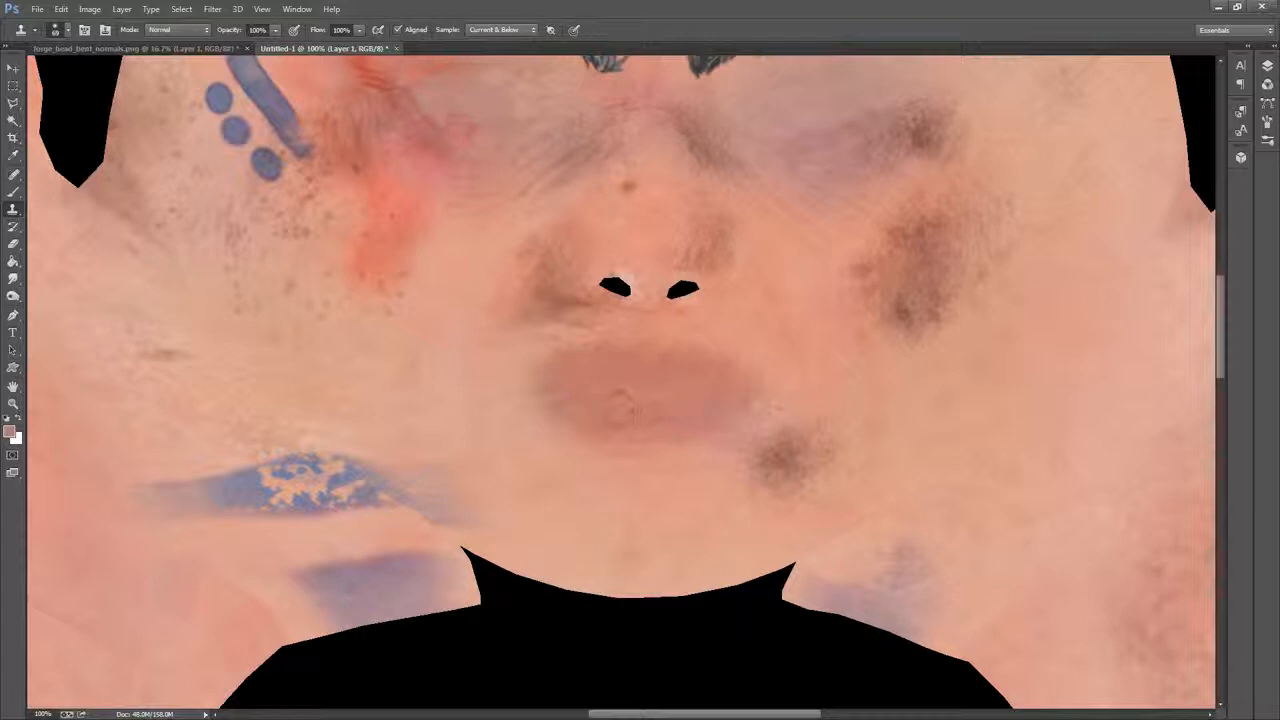
{"action": "left_click", "coordinate": [611, 393], "text": "alt"}
{"action": "left_click_drag", "start_coordinate": [705, 398], "coordinate": [728, 401]}
Choose the Brush tool with a 244 px tip for the oval island in the map's upper-left corner
{"action": "left_click_drag", "start_coordinate": [812, 333], "coordinate": [922, 555]}
{"action": "left_click_drag", "start_coordinate": [772, 337], "coordinate": [1000, 494]}
{"action": "left_click_drag", "start_coordinate": [660, 256], "coordinate": [1100, 480]}
{"action": "left_click_drag", "start_coordinate": [480, 184], "coordinate": [704, 280]}
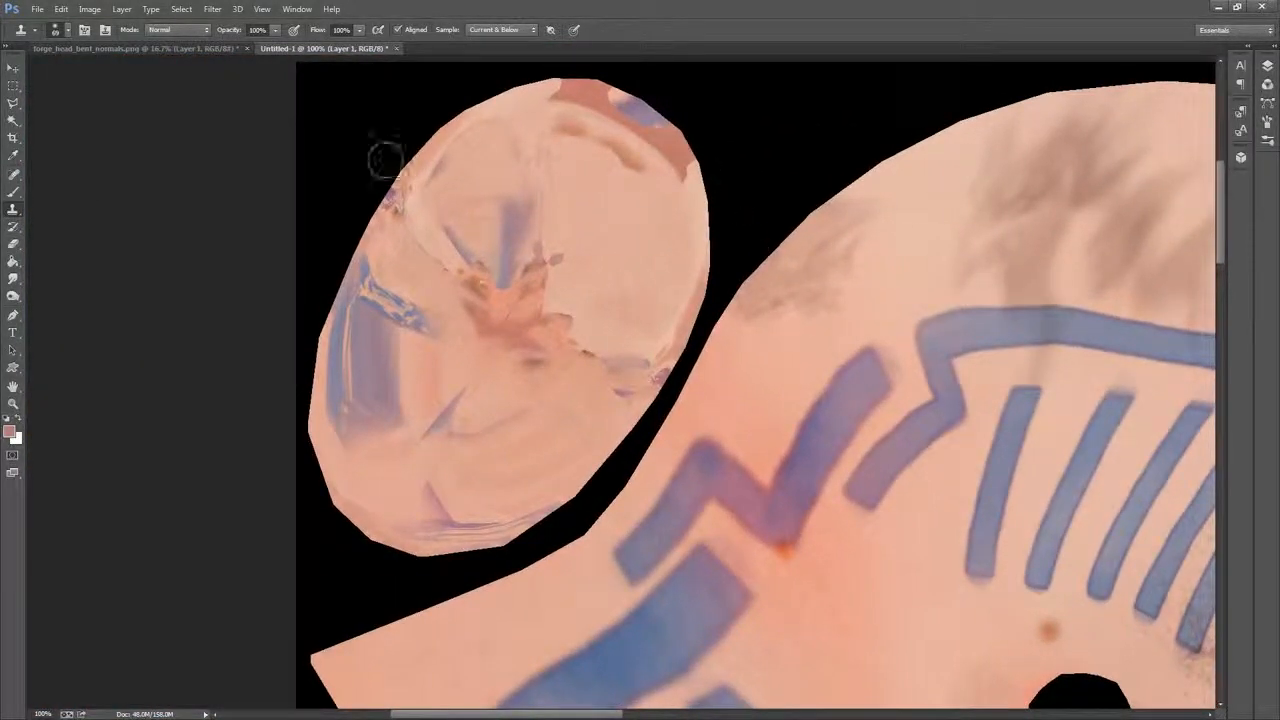
{"action": "left_click", "coordinate": [16, 192]}
{"action": "right_click", "coordinate": [566, 272]}
{"action": "left_click_drag", "start_coordinate": [665, 311], "coordinate": [696, 312]}
{"action": "left_click", "coordinate": [965, 39]}
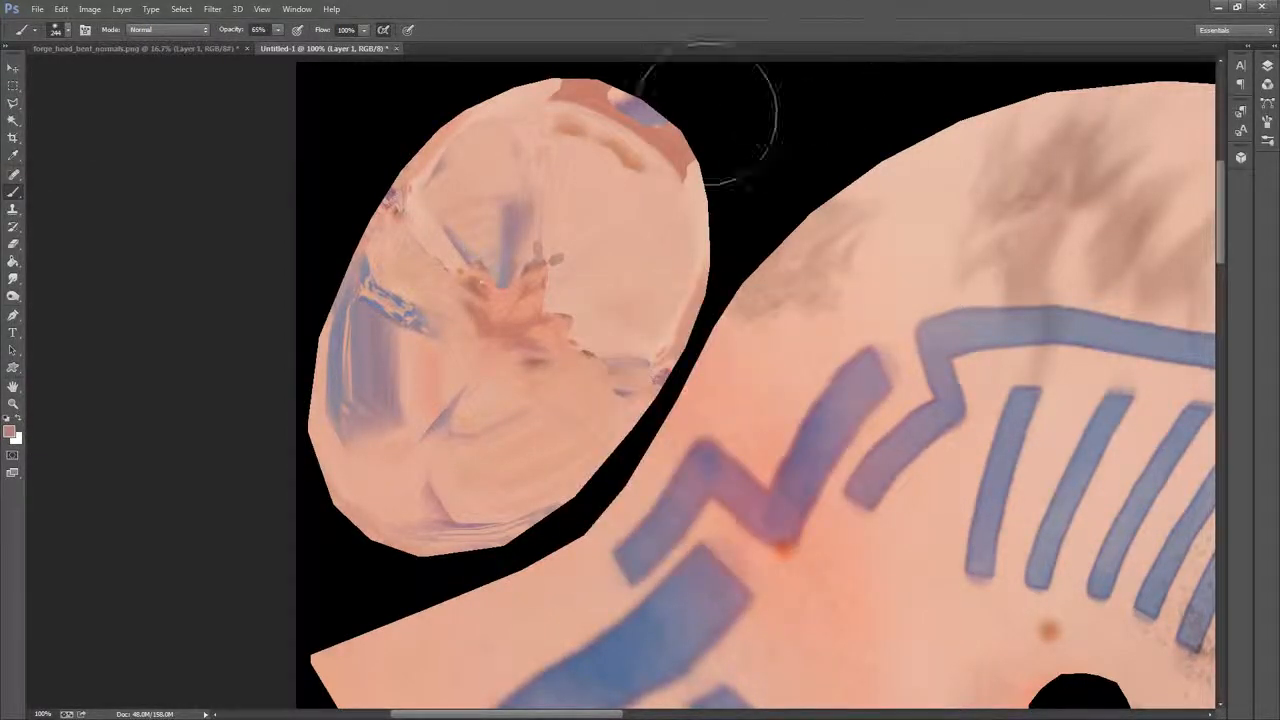
Pick a light red foreground color and paint it over the whole oval island
{"action": "left_click", "coordinate": [10, 434]}
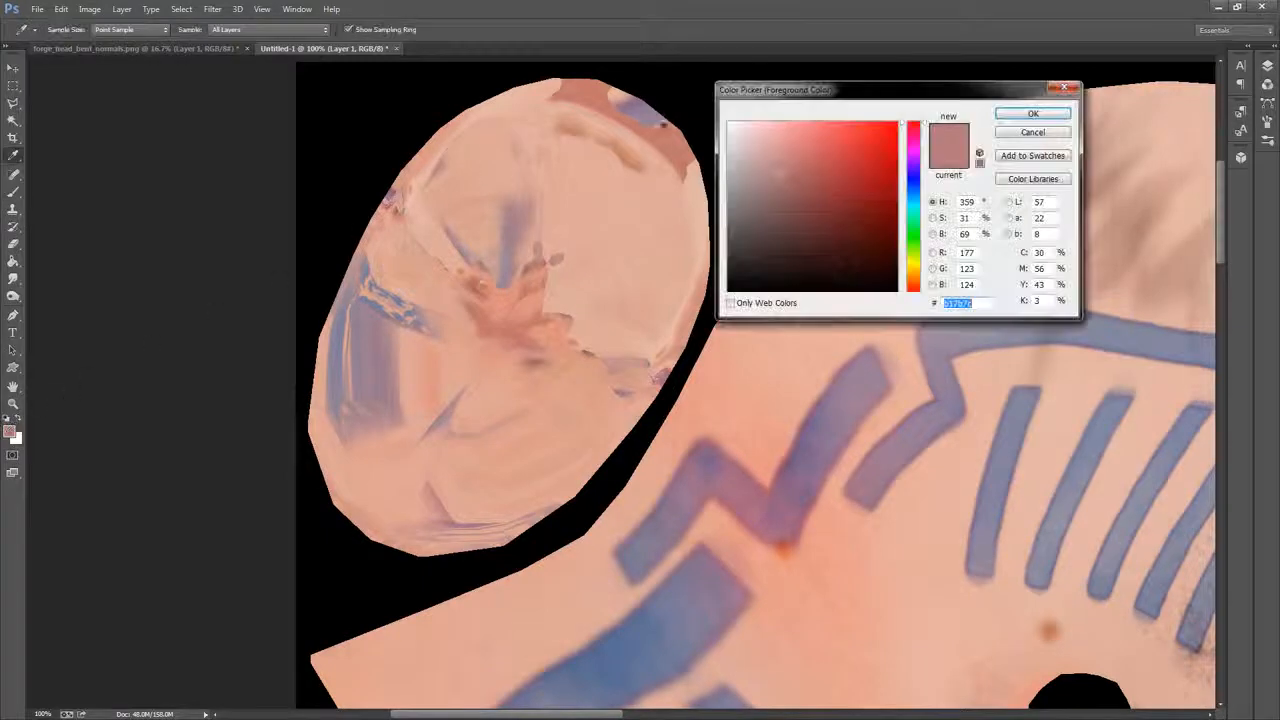
{"action": "left_click_drag", "start_coordinate": [800, 135], "coordinate": [829, 146]}
{"action": "left_click", "coordinate": [1033, 114]}
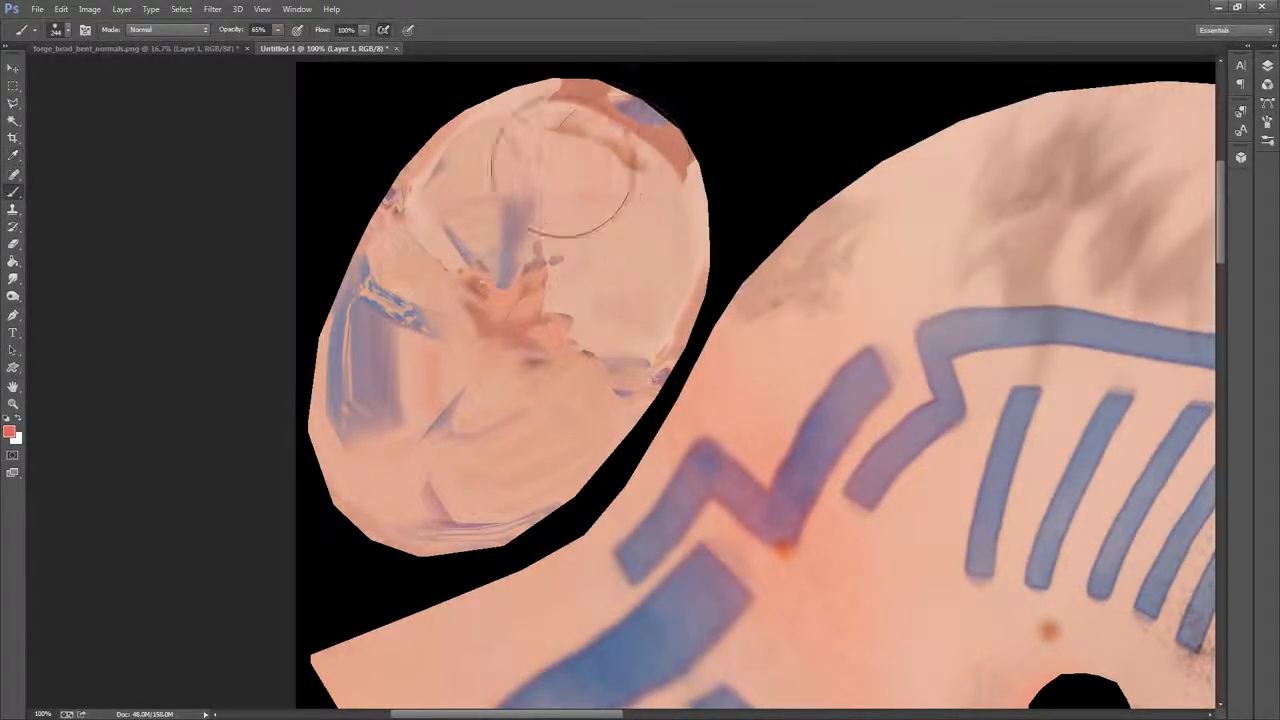
{"action": "mouse_move", "coordinate": [592, 172]}
{"action": "left_mouse_down"}
{"action": "mouse_move", "coordinate": [582, 160]}
{"action": "mouse_move", "coordinate": [423, 400]}
{"action": "mouse_move", "coordinate": [447, 482]}
{"action": "mouse_move", "coordinate": [543, 329]}
{"action": "mouse_move", "coordinate": [623, 234]}
{"action": "mouse_move", "coordinate": [634, 263]}
{"action": "mouse_move", "coordinate": [549, 231]}
{"action": "mouse_move", "coordinate": [525, 95]}
{"action": "mouse_move", "coordinate": [430, 180]}
{"action": "mouse_move", "coordinate": [420, 430]}
{"action": "mouse_move", "coordinate": [440, 460]}
{"action": "left_mouse_up"}
Reduce the brush size to 103 px and try painting along the oval's edge next to the neck skin
{"action": "right_click", "coordinate": [682, 262]}
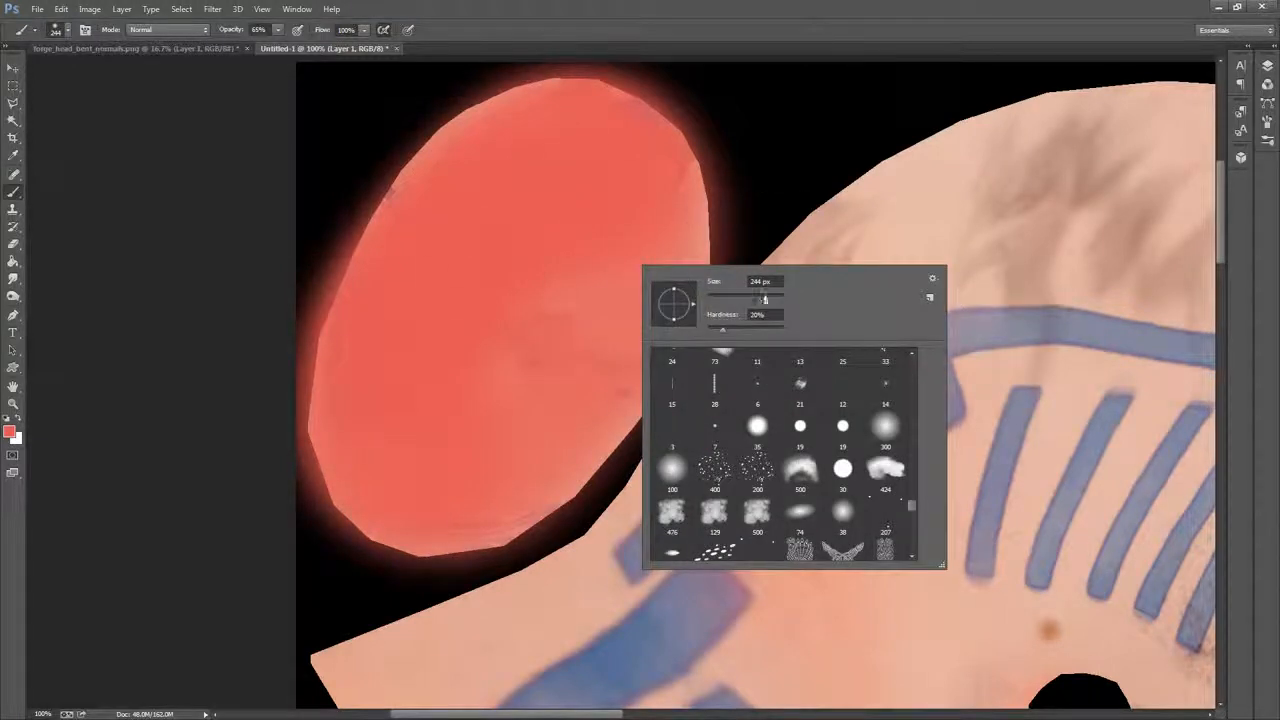
{"action": "left_click_drag", "start_coordinate": [765, 300], "coordinate": [738, 300]}
{"action": "left_click", "coordinate": [930, 38]}
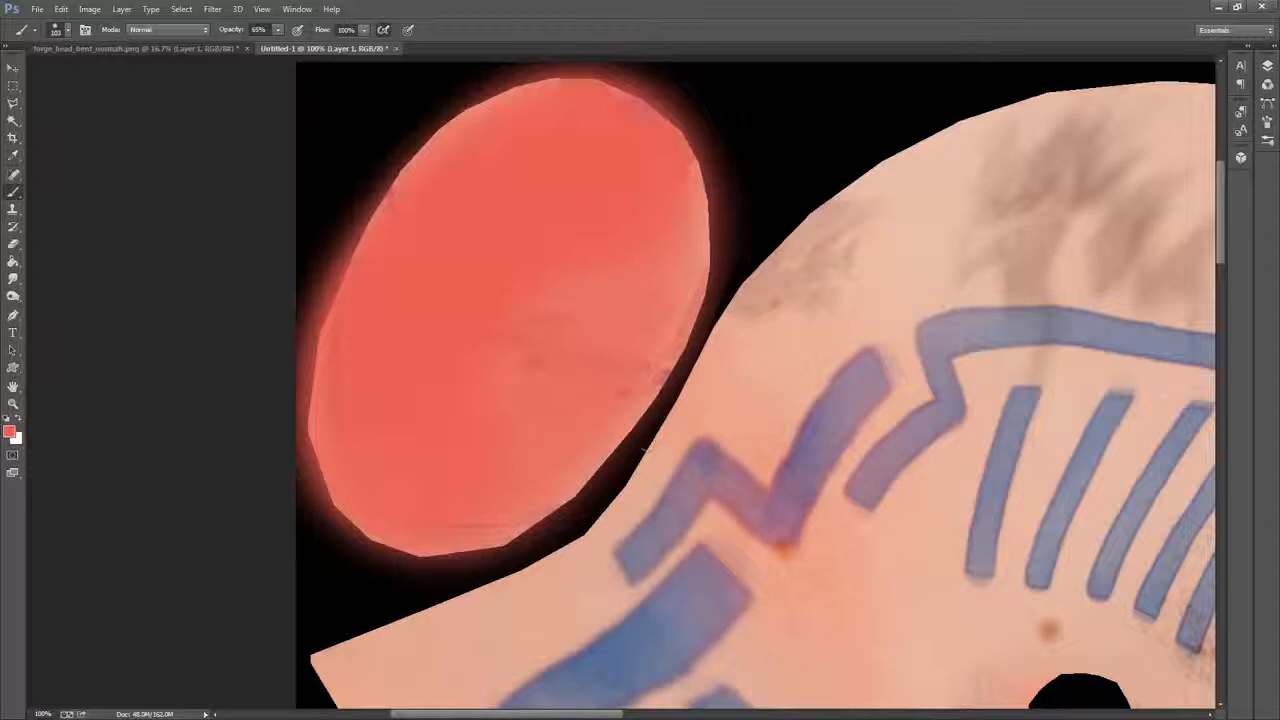
{"action": "left_click_drag", "start_coordinate": [677, 397], "coordinate": [598, 512]}
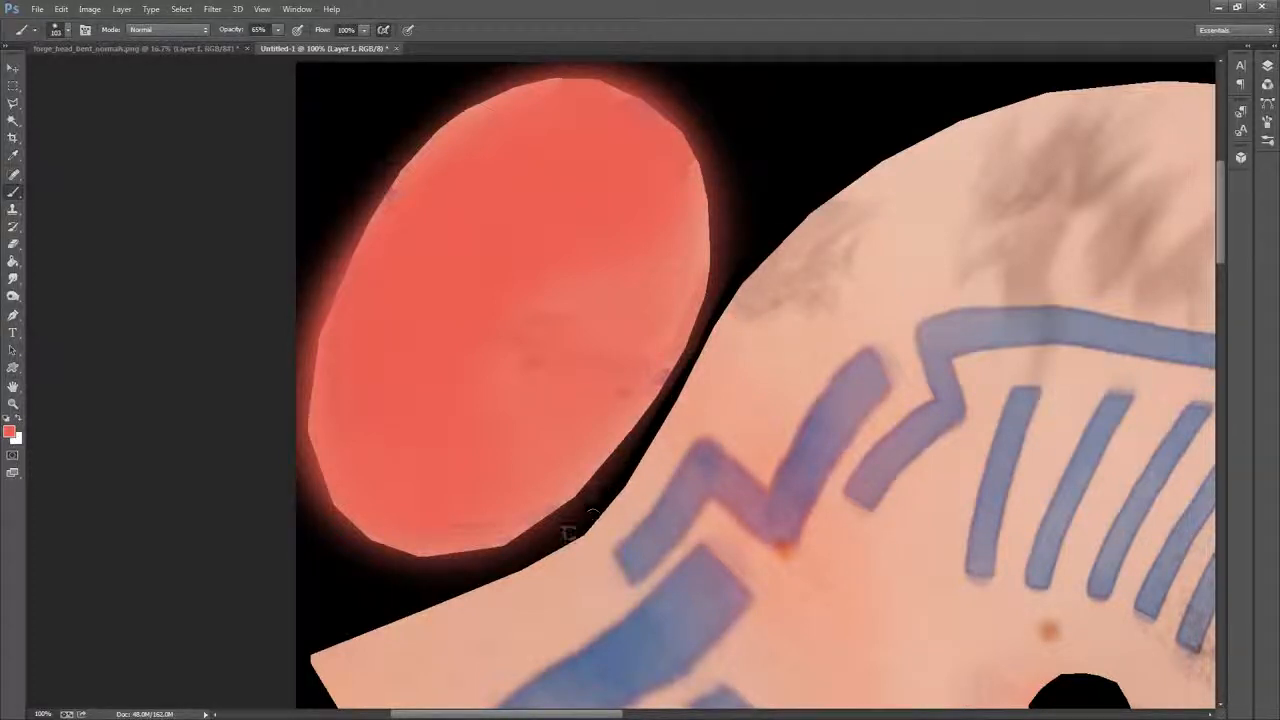
Select the area around the oval island with the Polygonal Lasso and brush the light red over its edges inside the selection
{"action": "left_click", "coordinate": [14, 103]}
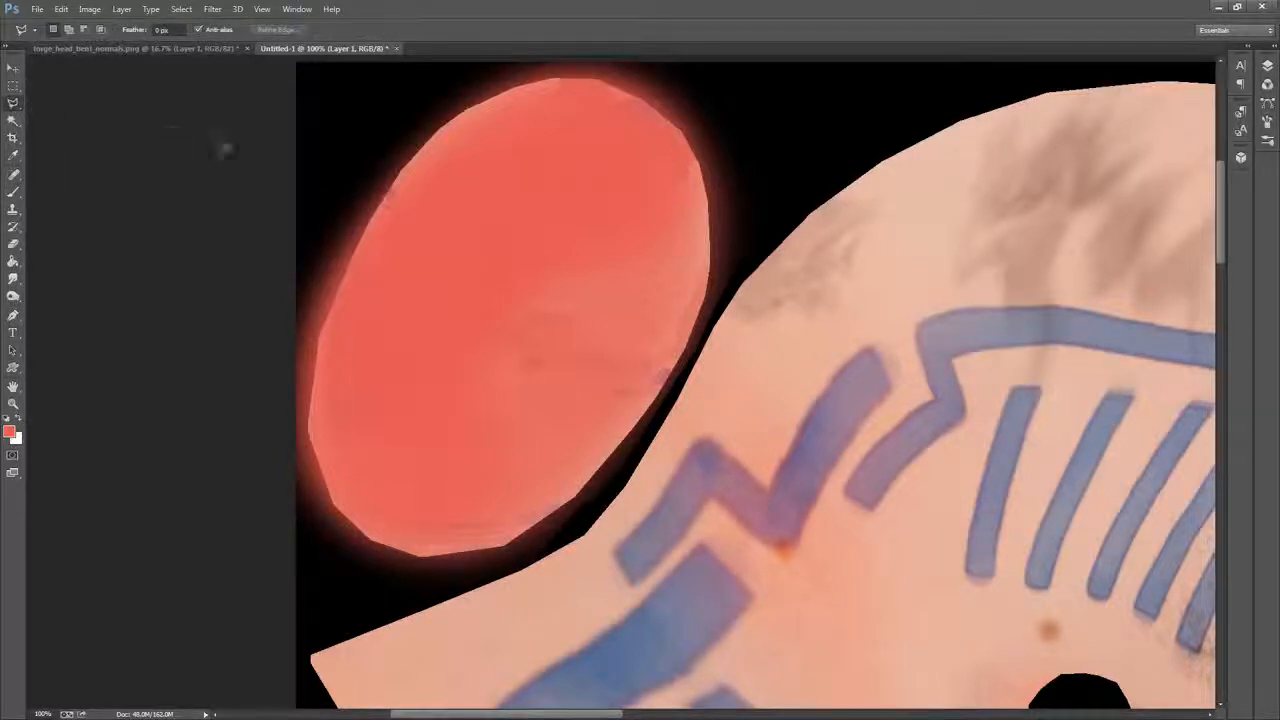
{"action": "left_click", "coordinate": [279, 548]}
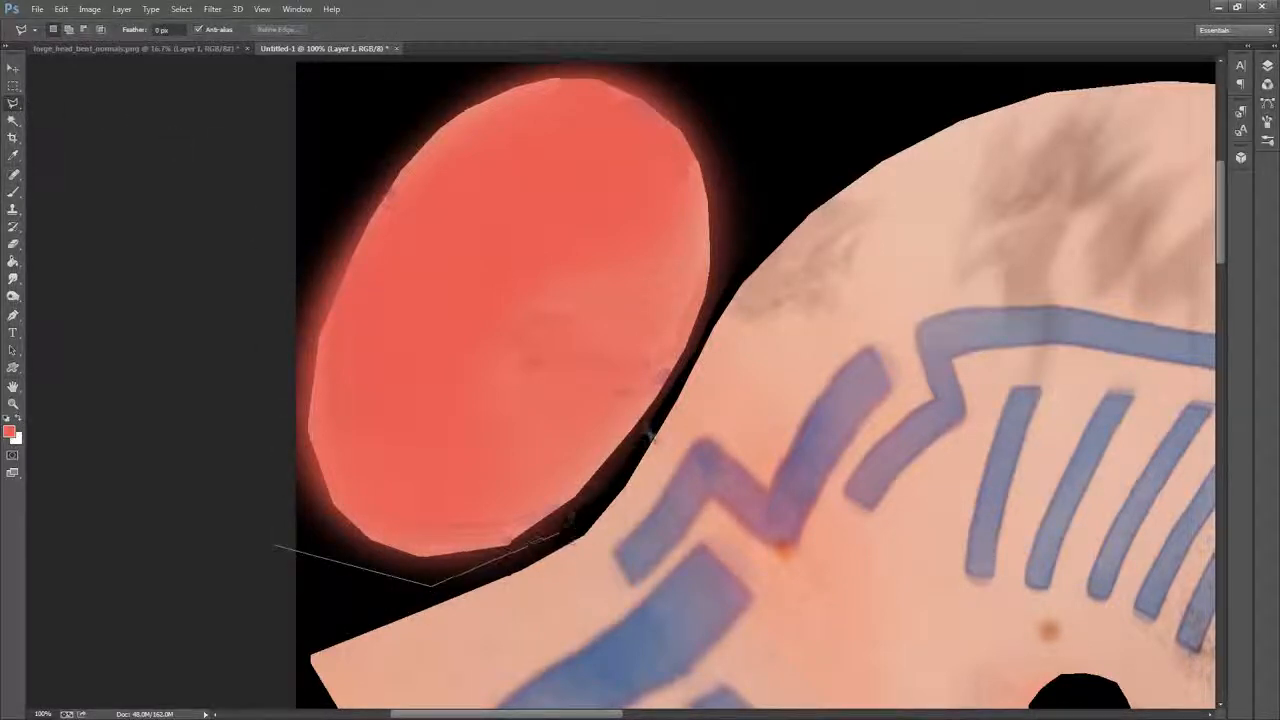
{"action": "left_click", "coordinate": [788, 101]}
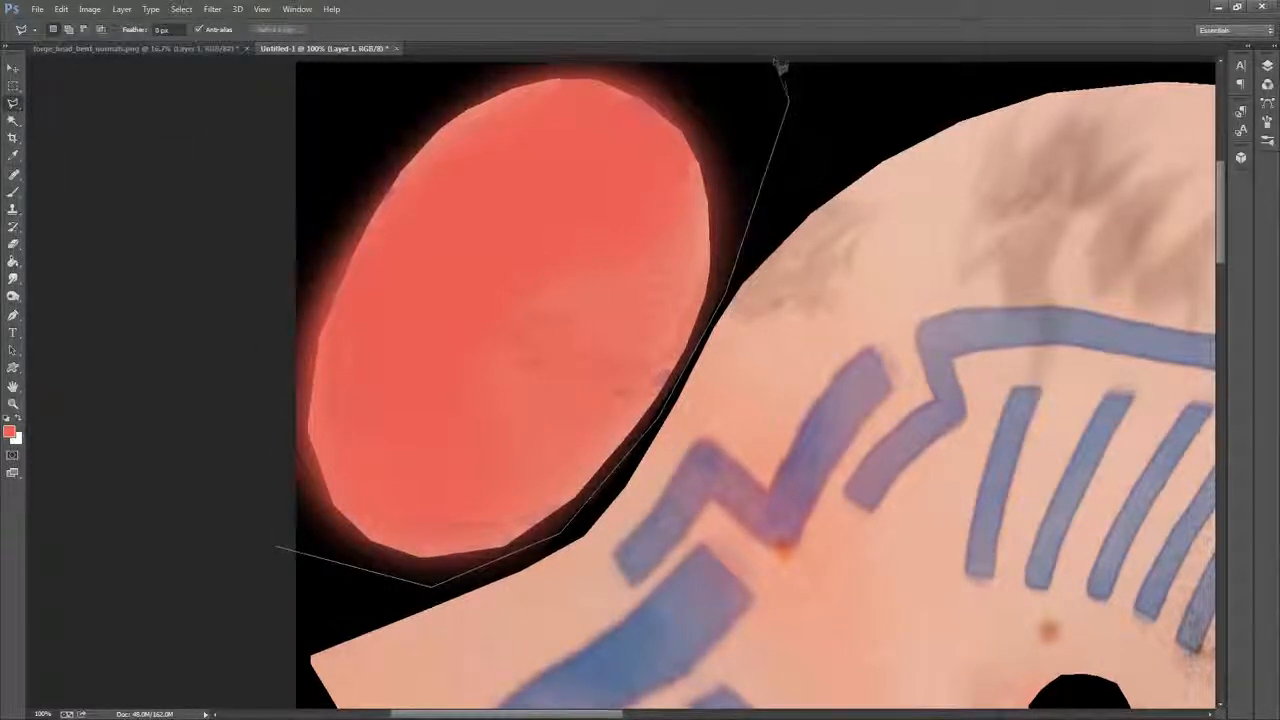
{"action": "left_click", "coordinate": [774, 60]}
{"action": "left_click", "coordinate": [380, 68]}
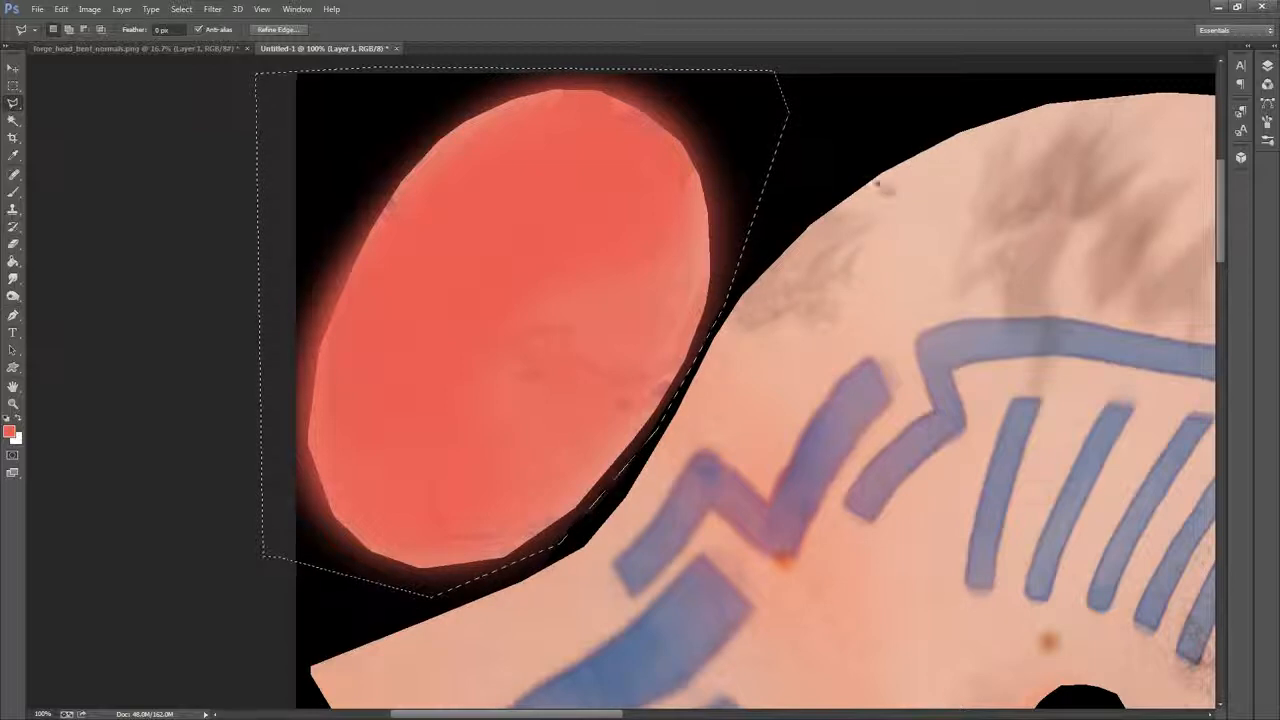
{"action": "left_click", "coordinate": [16, 192]}
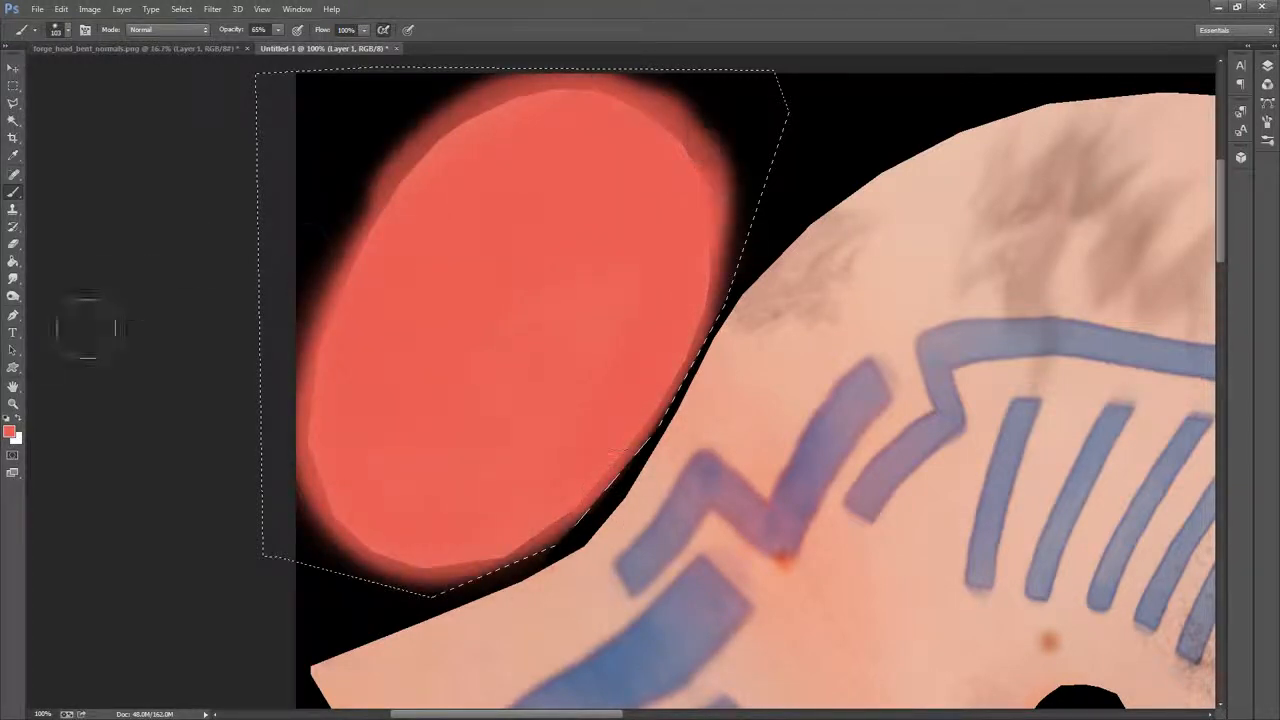
Set the foreground color to dark red #9d2223 and shade the center of the oval island with a 437 px brush
{"action": "left_click", "coordinate": [10, 433]}
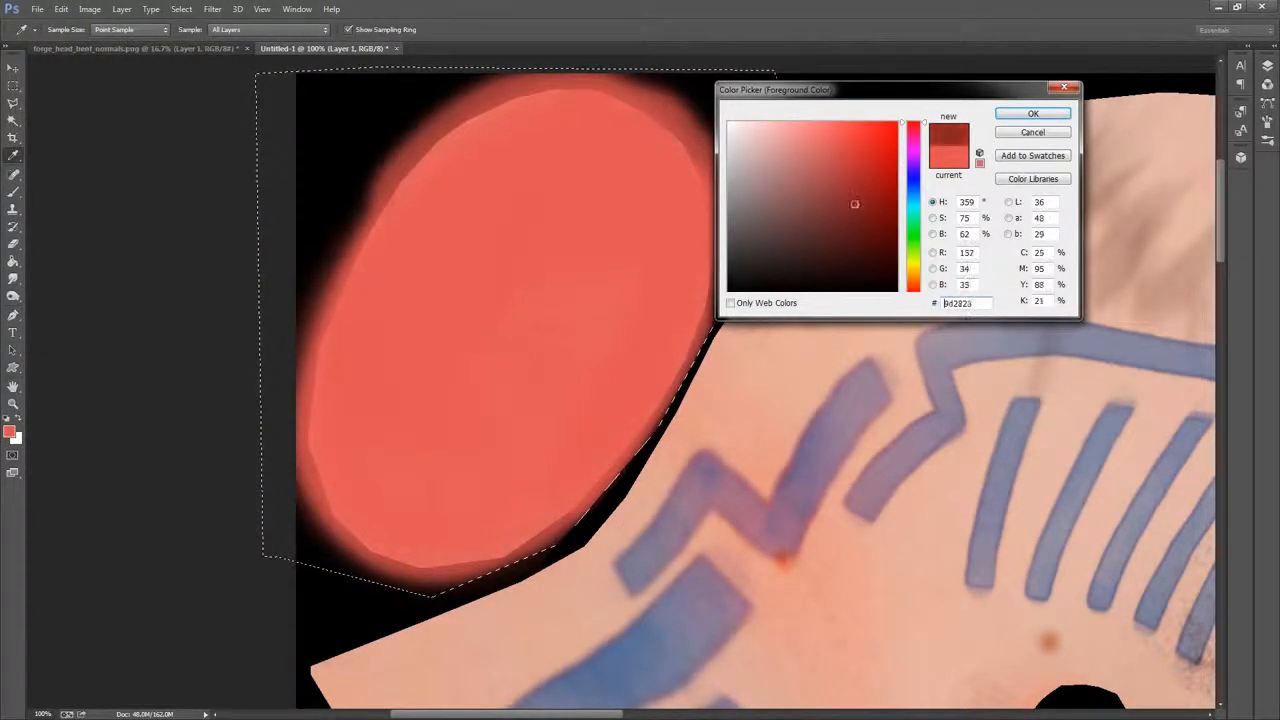
{"action": "left_click", "coordinate": [1020, 118]}
{"action": "right_click", "coordinate": [670, 263]}
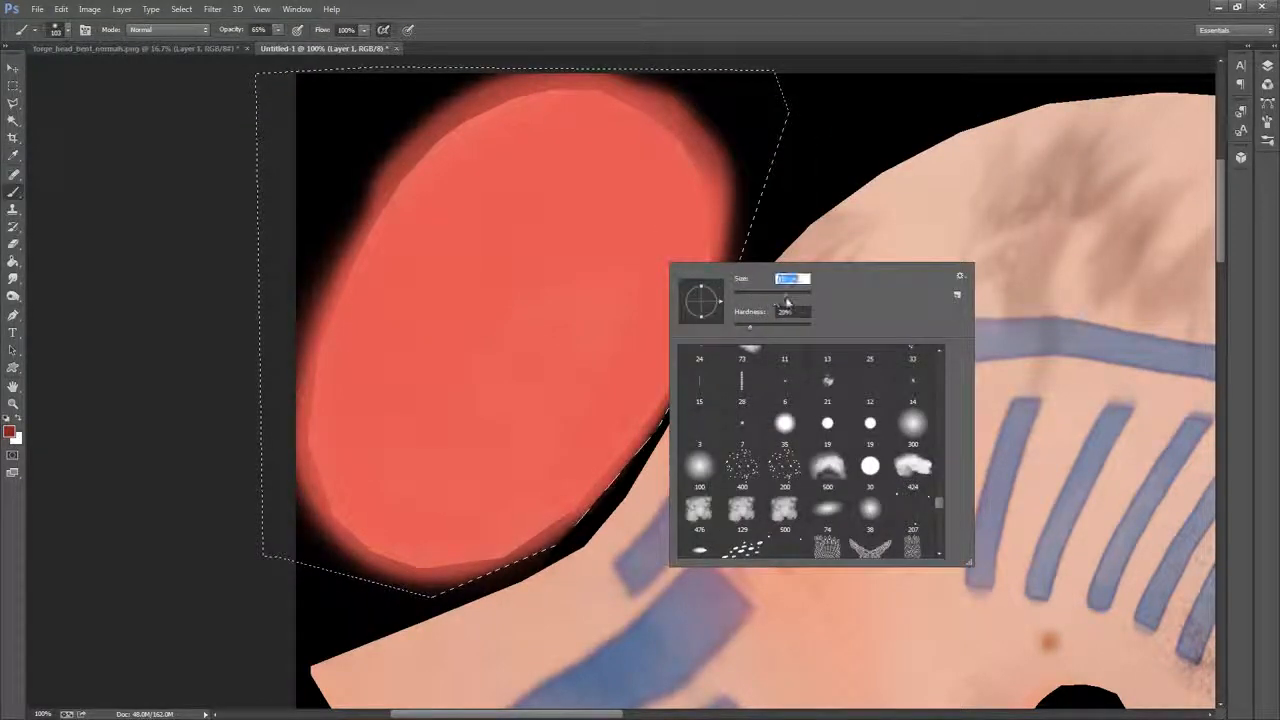
{"action": "left_click", "coordinate": [1010, 56]}
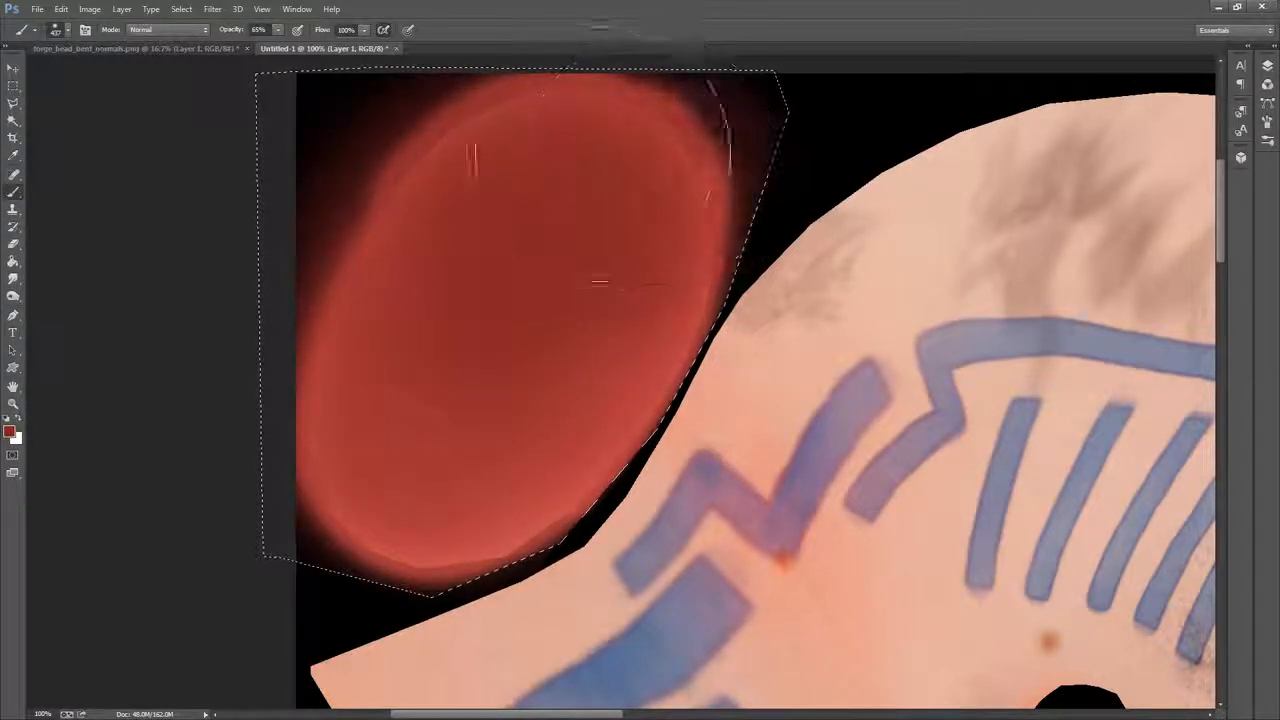
{"action": "left_click_drag", "start_coordinate": [545, 362], "coordinate": [490, 440]}
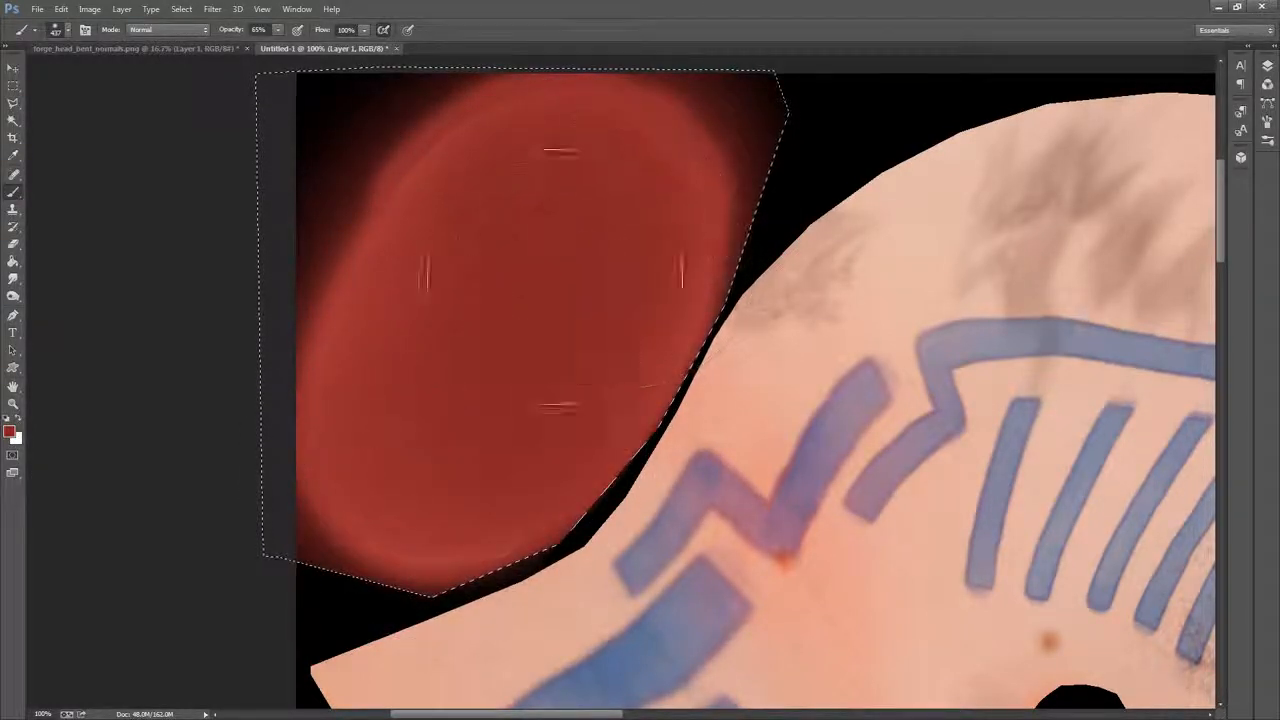
Set the foreground color to a darker maroon and shade the center of the oval island inside the selection
{"action": "left_click", "coordinate": [11, 432]}
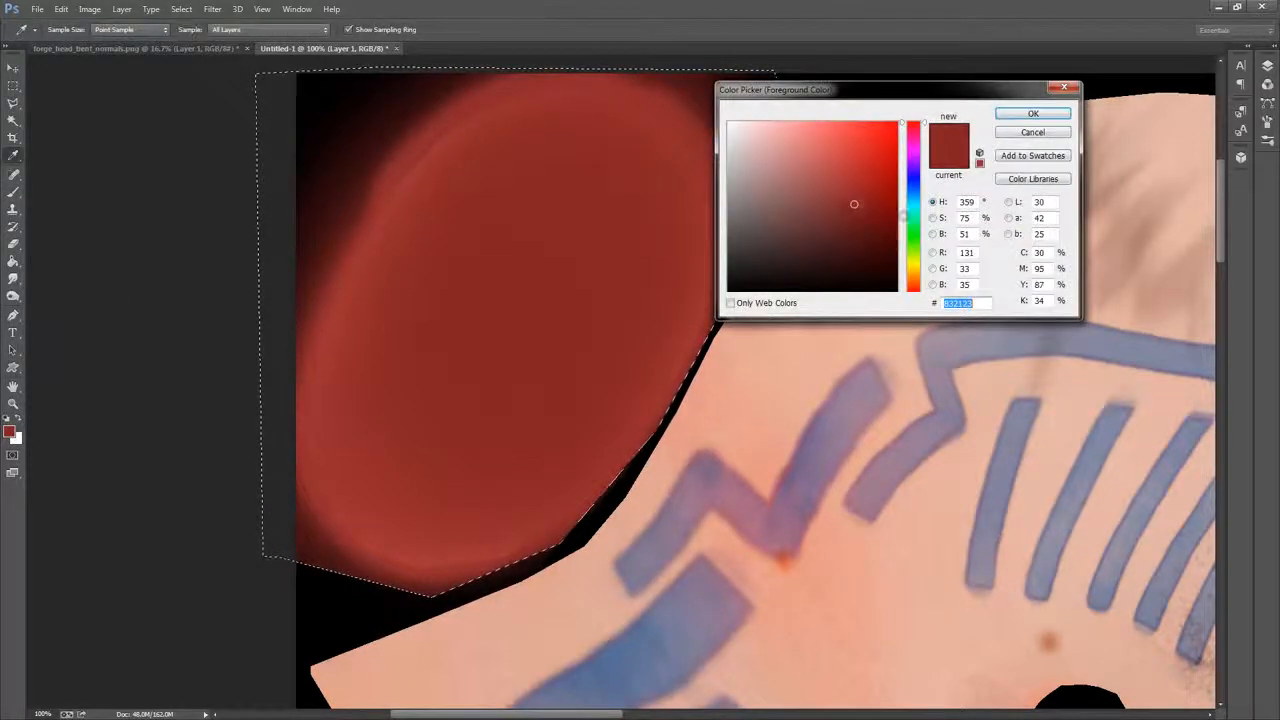
{"action": "left_click_drag", "start_coordinate": [861, 224], "coordinate": [865, 237]}
{"action": "left_click", "coordinate": [1032, 115]}
{"action": "mouse_move", "coordinate": [541, 322]}
{"action": "left_mouse_down"}
{"action": "mouse_move", "coordinate": [525, 271]}
{"action": "mouse_move", "coordinate": [537, 265]}
{"action": "mouse_move", "coordinate": [457, 390]}
{"action": "mouse_move", "coordinate": [543, 272]}
{"action": "mouse_move", "coordinate": [504, 360]}
{"action": "mouse_move", "coordinate": [542, 283]}
{"action": "left_mouse_up"}
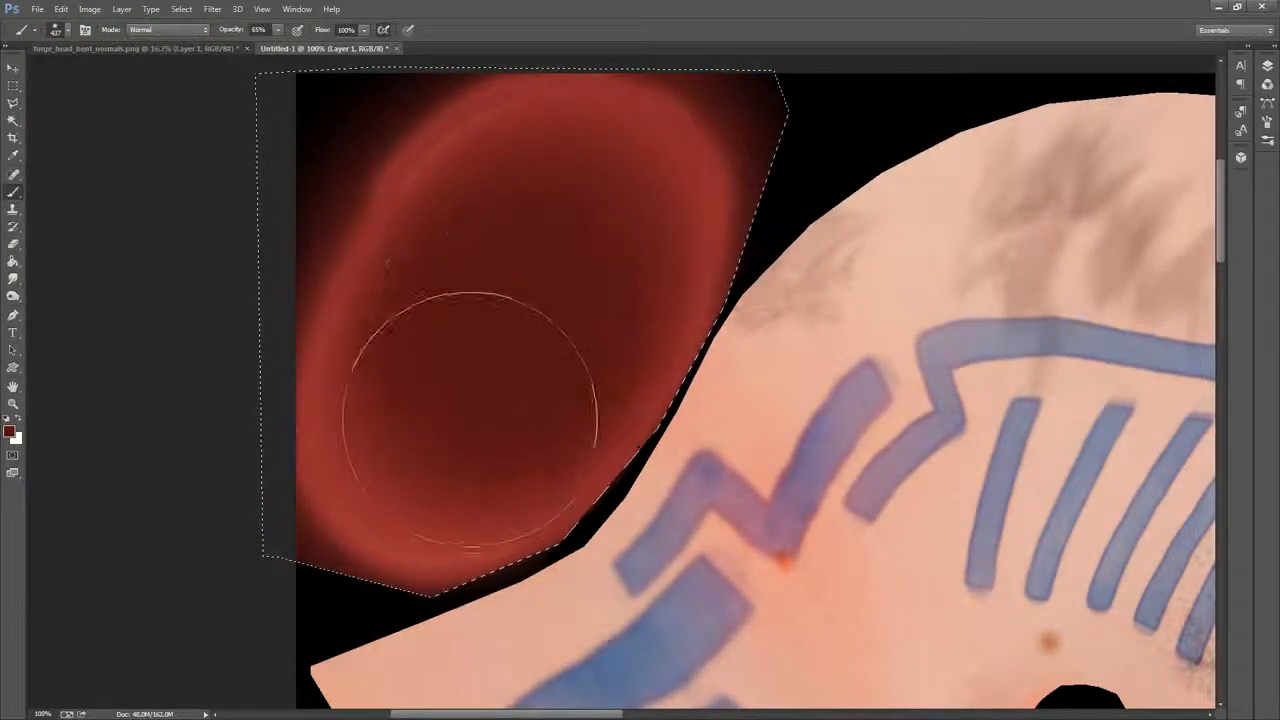
Sample the lip color from the face and paint it around the oval island's rim with an 87 px brush
{"action": "mouse_move", "coordinate": [699, 258]}
{"action": "left_mouse_down"}
{"action": "mouse_move", "coordinate": [671, 206]}
{"action": "mouse_move", "coordinate": [460, 80]}
{"action": "left_mouse_up"}
{"action": "mouse_move", "coordinate": [1050, 484]}
{"action": "left_mouse_down"}
{"action": "mouse_move", "coordinate": [803, 222]}
{"action": "mouse_move", "coordinate": [419, 86]}
{"action": "left_mouse_up"}
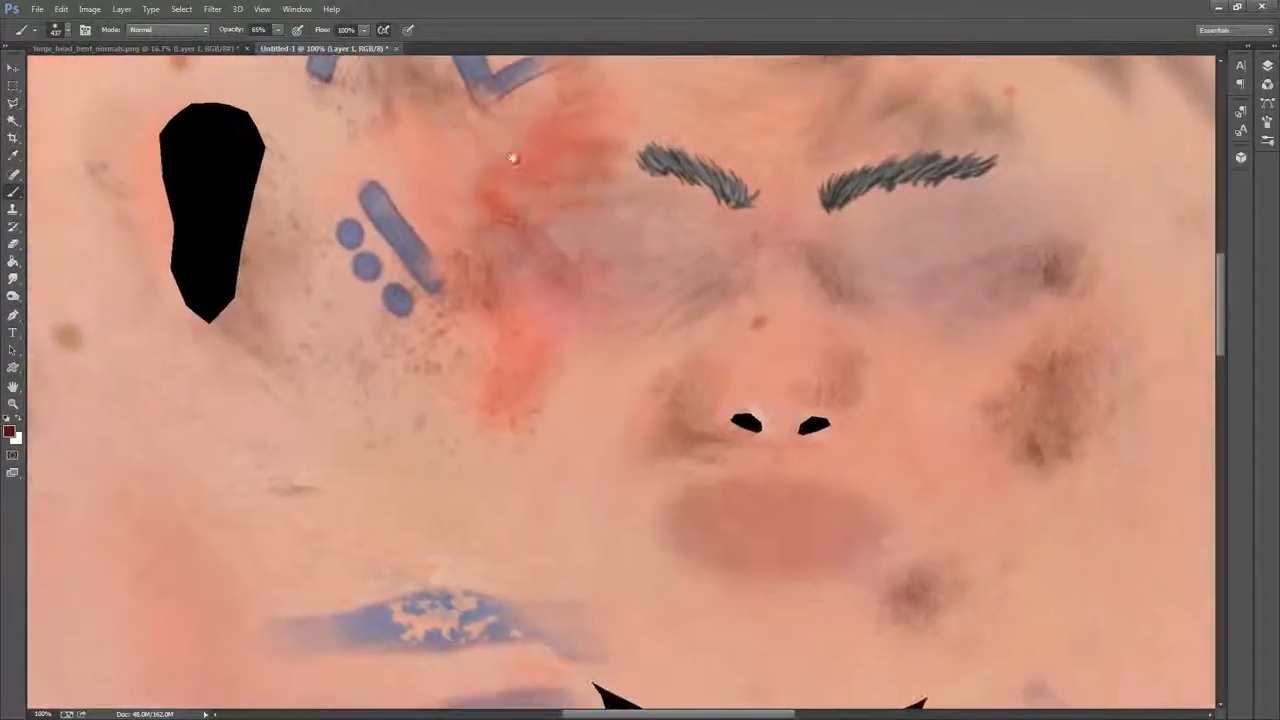
{"action": "left_click", "coordinate": [813, 523], "text": "alt"}
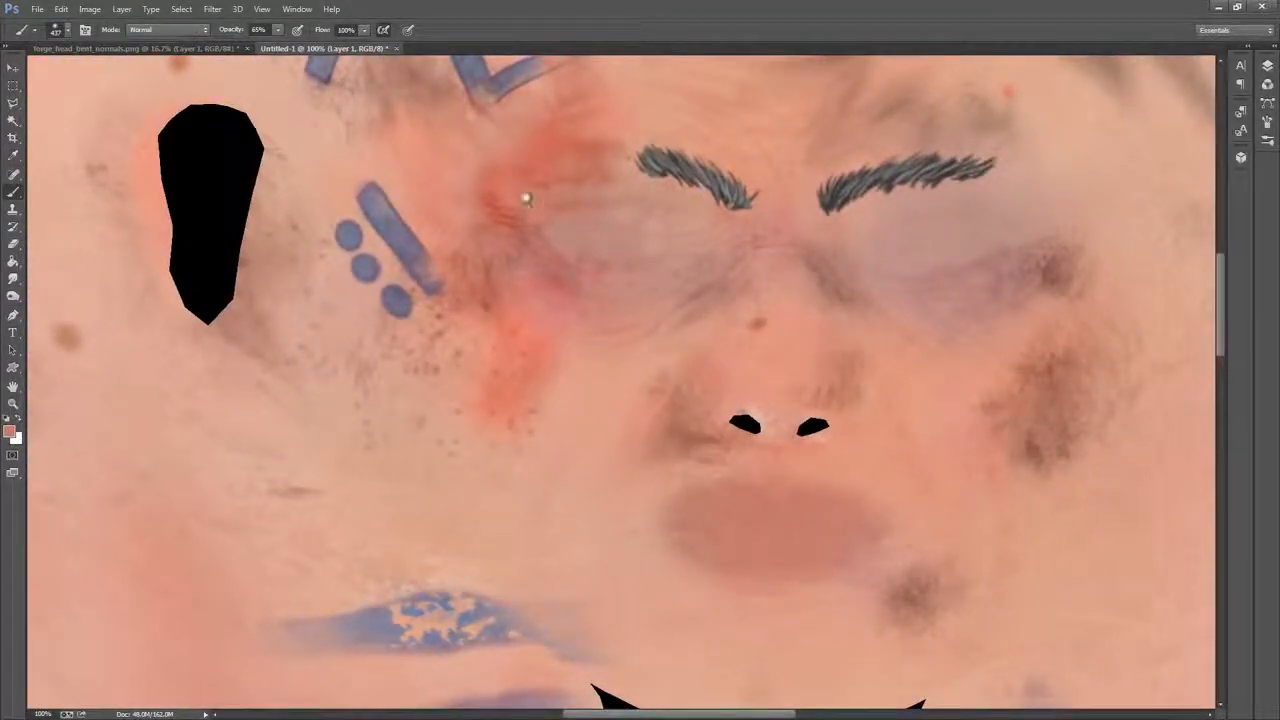
{"action": "left_click_drag", "start_coordinate": [488, 159], "coordinate": [985, 430]}
{"action": "left_click_drag", "start_coordinate": [446, 119], "coordinate": [828, 411]}
{"action": "left_click_drag", "start_coordinate": [835, 177], "coordinate": [894, 200]}
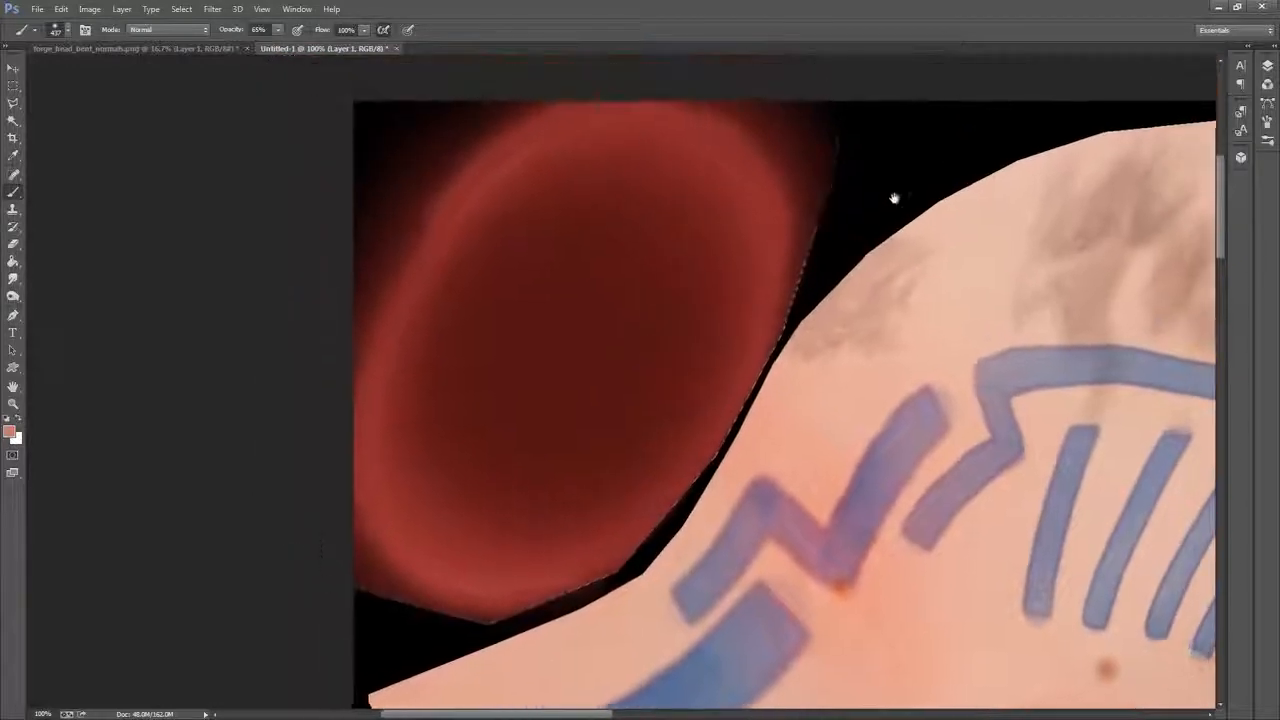
{"action": "right_click", "coordinate": [902, 190]}
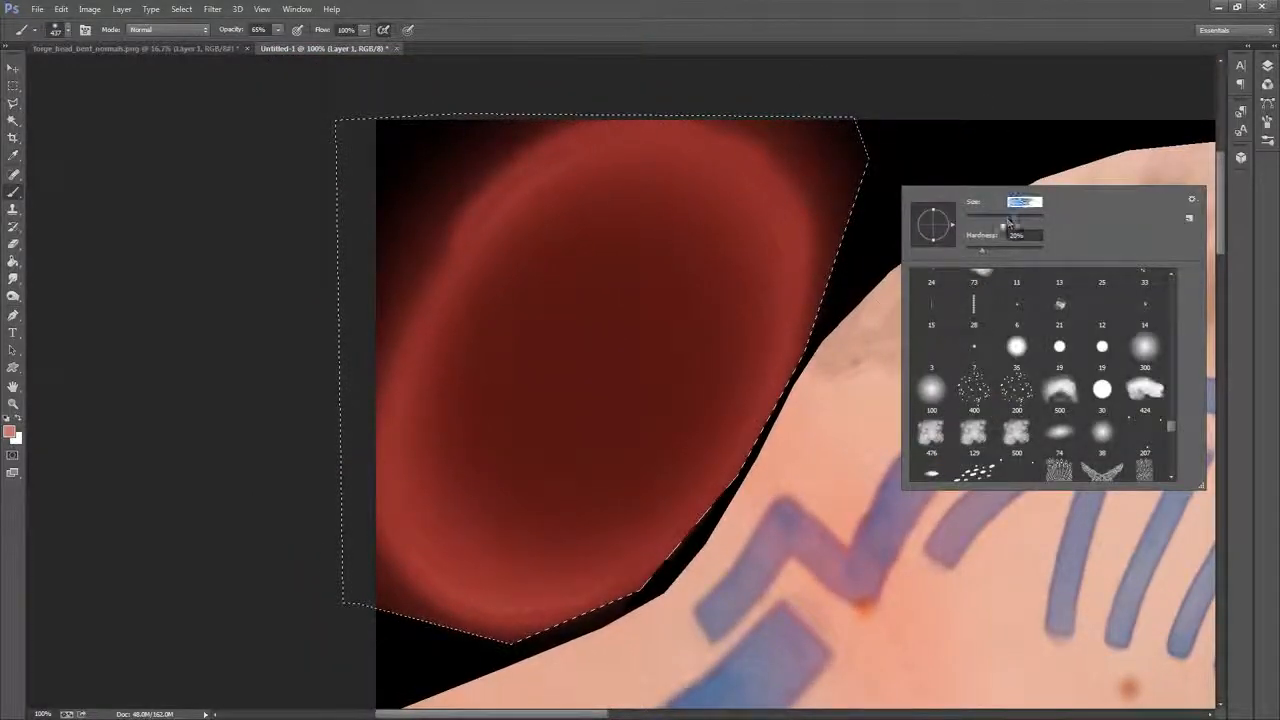
{"action": "left_click_drag", "start_coordinate": [1009, 221], "coordinate": [1002, 220]}
{"action": "mouse_move", "coordinate": [786, 169]}
{"action": "left_mouse_down"}
{"action": "mouse_move", "coordinate": [753, 146]}
{"action": "mouse_move", "coordinate": [617, 125]}
{"action": "mouse_move", "coordinate": [782, 140]}
{"action": "mouse_move", "coordinate": [502, 160]}
{"action": "mouse_move", "coordinate": [717, 125]}
{"action": "mouse_move", "coordinate": [477, 175]}
{"action": "mouse_move", "coordinate": [650, 122]}
{"action": "mouse_move", "coordinate": [567, 120]}
{"action": "mouse_move", "coordinate": [500, 216]}
{"action": "left_mouse_up"}
{"action": "mouse_move", "coordinate": [540, 165]}
{"action": "left_mouse_down"}
{"action": "mouse_move", "coordinate": [443, 244]}
{"action": "mouse_move", "coordinate": [393, 315]}
{"action": "mouse_move", "coordinate": [506, 225]}
{"action": "mouse_move", "coordinate": [486, 212]}
{"action": "mouse_move", "coordinate": [446, 253]}
{"action": "mouse_move", "coordinate": [478, 210]}
{"action": "mouse_move", "coordinate": [396, 510]}
{"action": "mouse_move", "coordinate": [454, 625]}
{"action": "mouse_move", "coordinate": [404, 550]}
{"action": "mouse_move", "coordinate": [510, 602]}
{"action": "mouse_move", "coordinate": [489, 640]}
{"action": "mouse_move", "coordinate": [543, 582]}
{"action": "mouse_move", "coordinate": [578, 620]}
{"action": "mouse_move", "coordinate": [551, 567]}
{"action": "mouse_move", "coordinate": [721, 553]}
{"action": "left_mouse_up"}
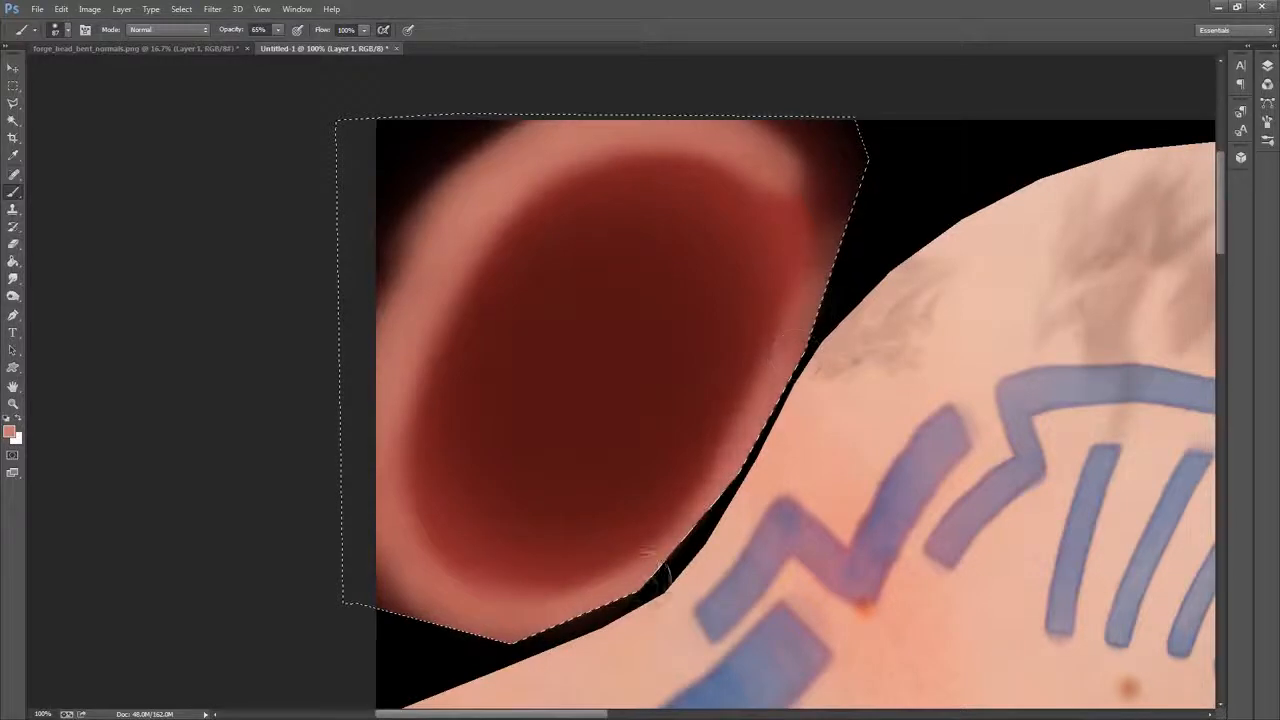
{"action": "mouse_move", "coordinate": [781, 355]}
{"action": "left_mouse_down"}
{"action": "mouse_move", "coordinate": [806, 223]}
{"action": "mouse_move", "coordinate": [745, 185]}
{"action": "left_mouse_up"}
{"action": "left_click_drag", "start_coordinate": [808, 332], "coordinate": [648, 605]}
{"action": "mouse_move", "coordinate": [733, 502]}
{"action": "left_mouse_down"}
{"action": "mouse_move", "coordinate": [505, 626]}
{"action": "mouse_move", "coordinate": [462, 634]}
{"action": "mouse_move", "coordinate": [391, 530]}
{"action": "mouse_move", "coordinate": [382, 298]}
{"action": "mouse_move", "coordinate": [395, 246]}
{"action": "left_mouse_up"}
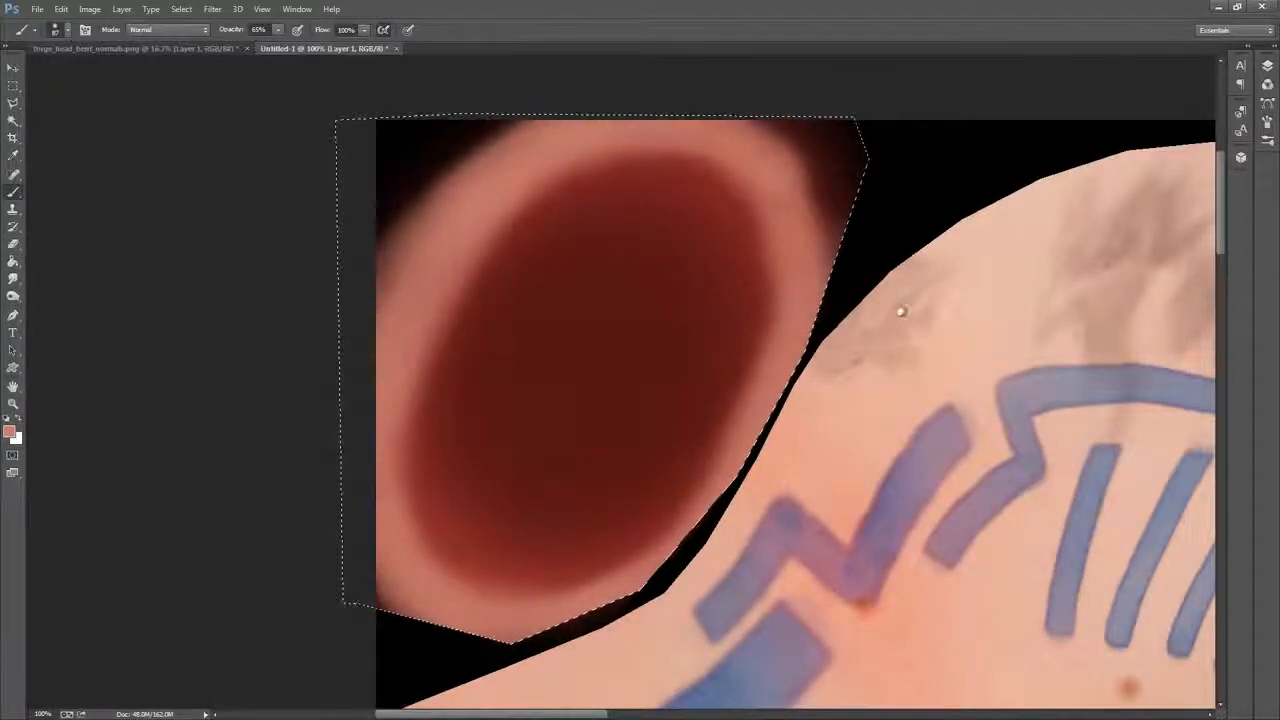
Deselect the selection around the oval island
{"action": "left_click_drag", "start_coordinate": [902, 302], "coordinate": [642, 273]}
{"action": "left_click", "coordinate": [15, 90]}
{"action": "right_click", "coordinate": [428, 180]}
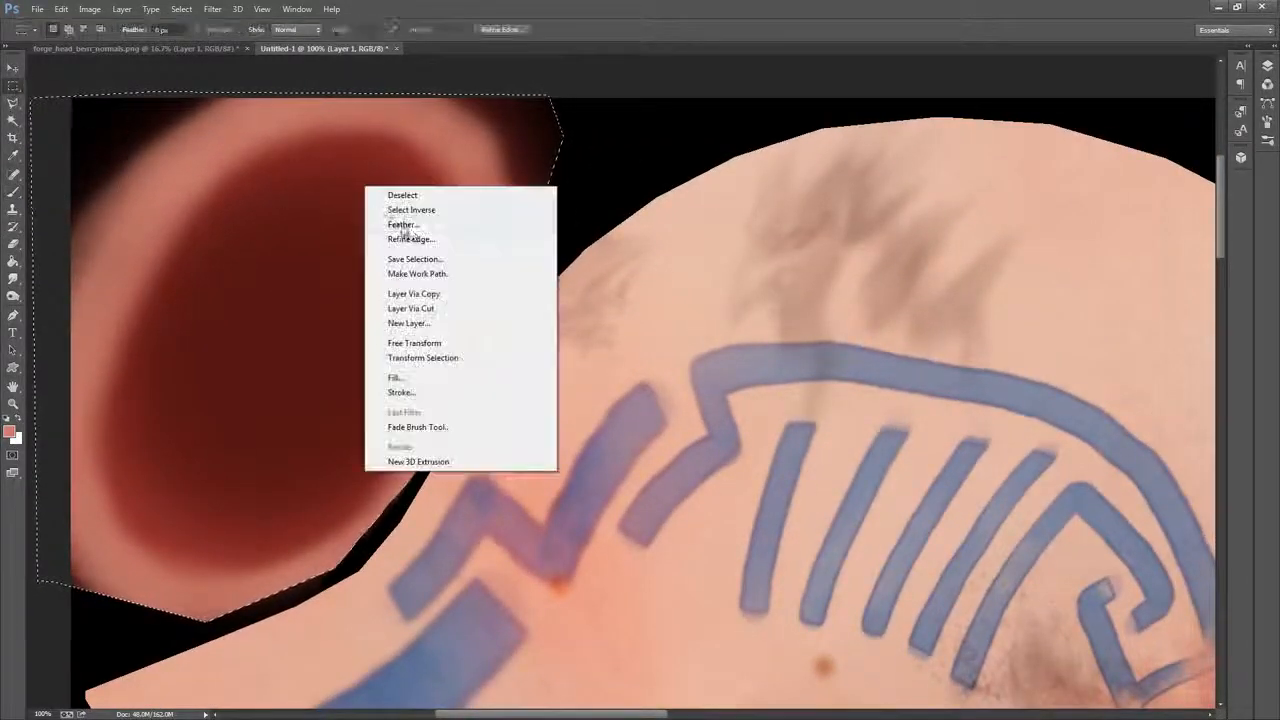
{"action": "left_click", "coordinate": [465, 192]}
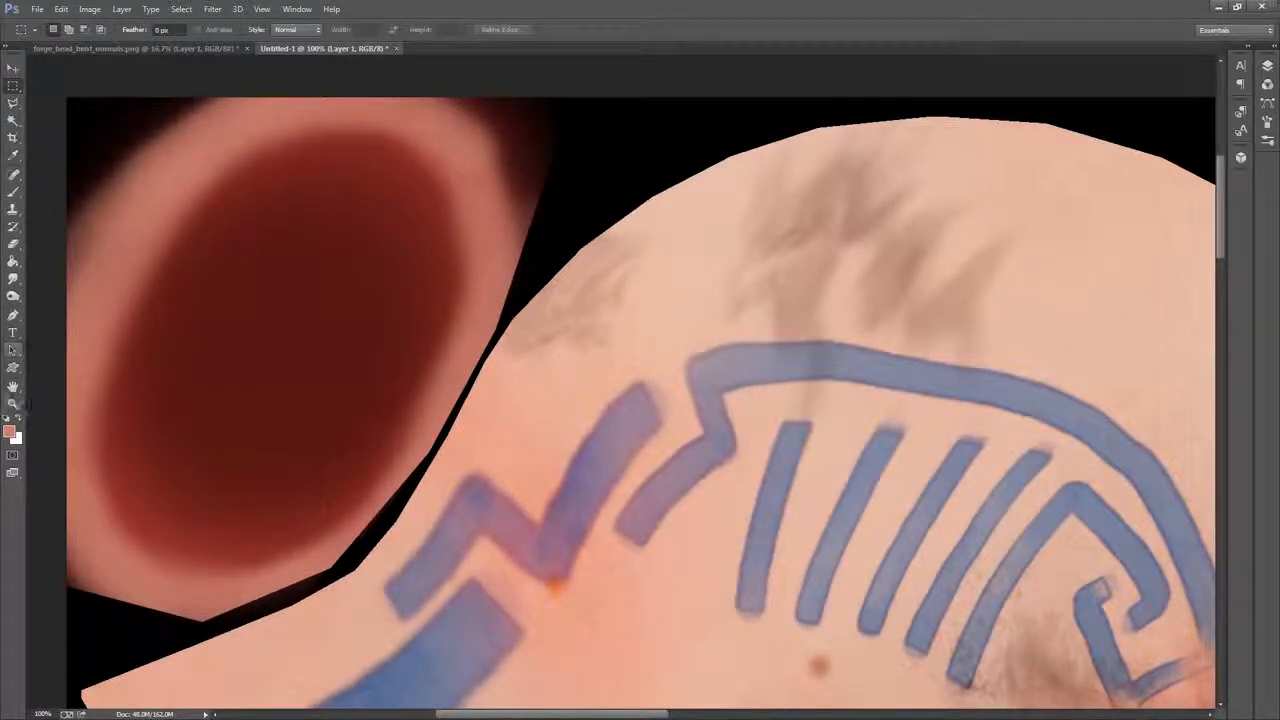
{"action": "left_click_drag", "start_coordinate": [38, 392], "coordinate": [22, 414]}
{"action": "left_click", "coordinate": [610, 275]}
Examine the skin map around the face, mouth and neck for remaining blue markings
{"action": "left_click", "coordinate": [13, 404]}
{"action": "left_click_drag", "start_coordinate": [890, 290], "coordinate": [851, 311]}
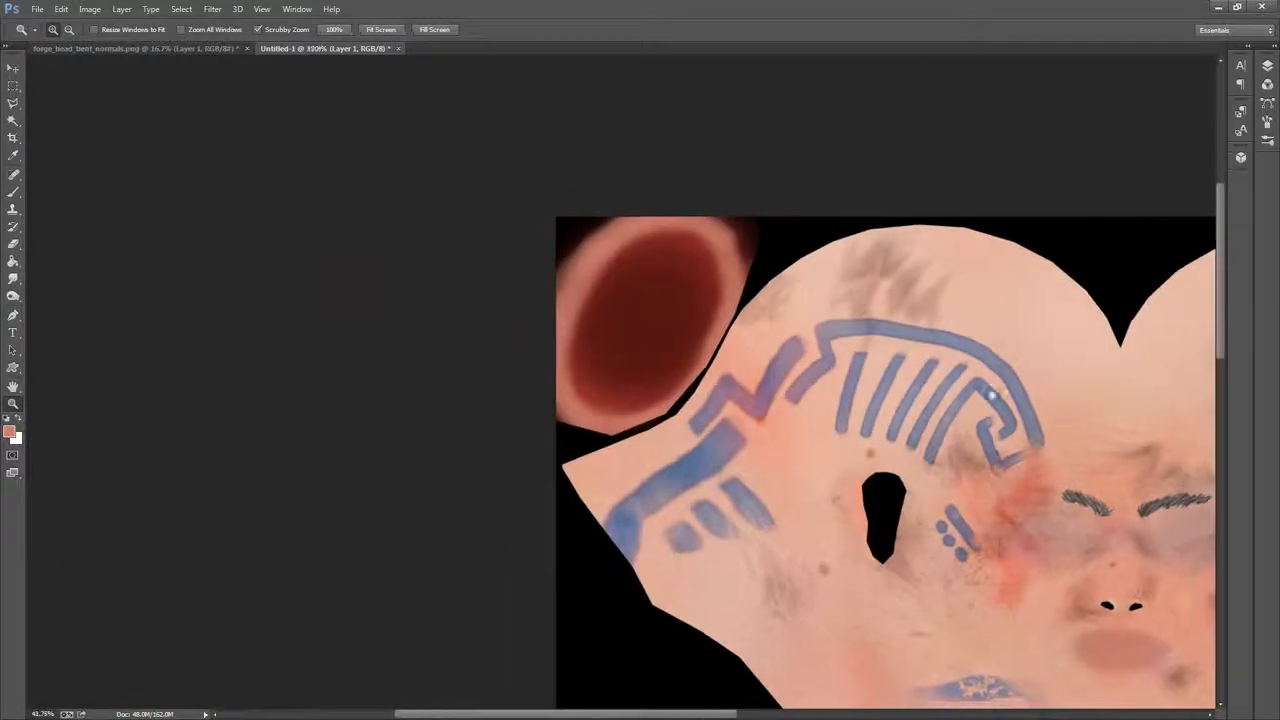
{"action": "left_click_drag", "start_coordinate": [882, 368], "coordinate": [666, 245]}
{"action": "left_click_drag", "start_coordinate": [936, 297], "coordinate": [920, 157]}
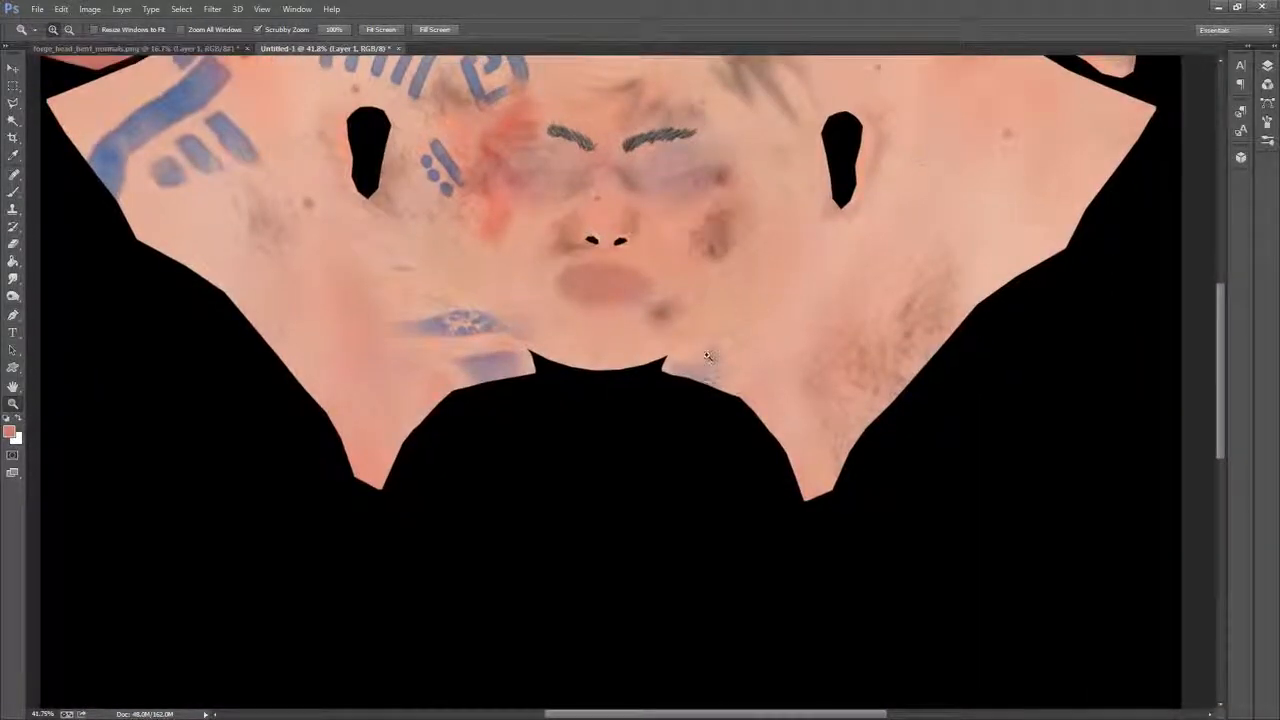
{"action": "left_click_drag", "start_coordinate": [711, 358], "coordinate": [766, 357]}
{"action": "left_click_drag", "start_coordinate": [490, 246], "coordinate": [884, 260]}
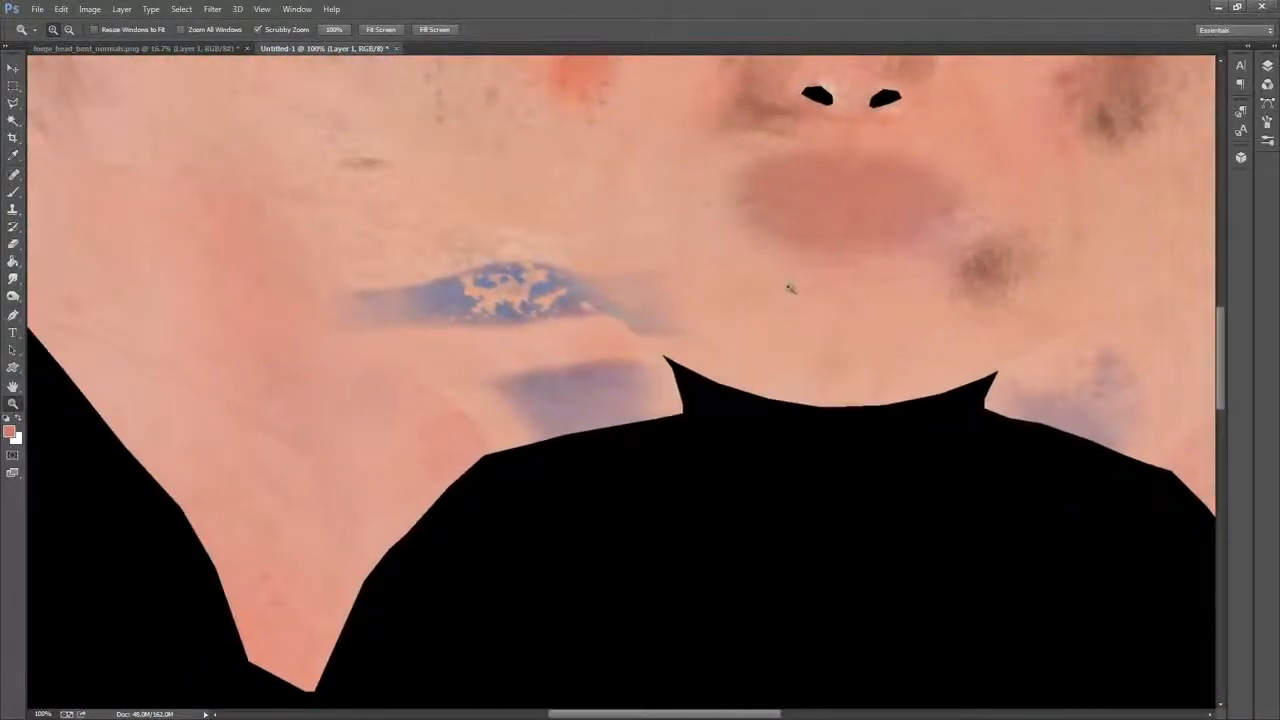
{"action": "left_click_drag", "start_coordinate": [785, 288], "coordinate": [712, 276]}
{"action": "left_click_drag", "start_coordinate": [811, 243], "coordinate": [803, 323]}
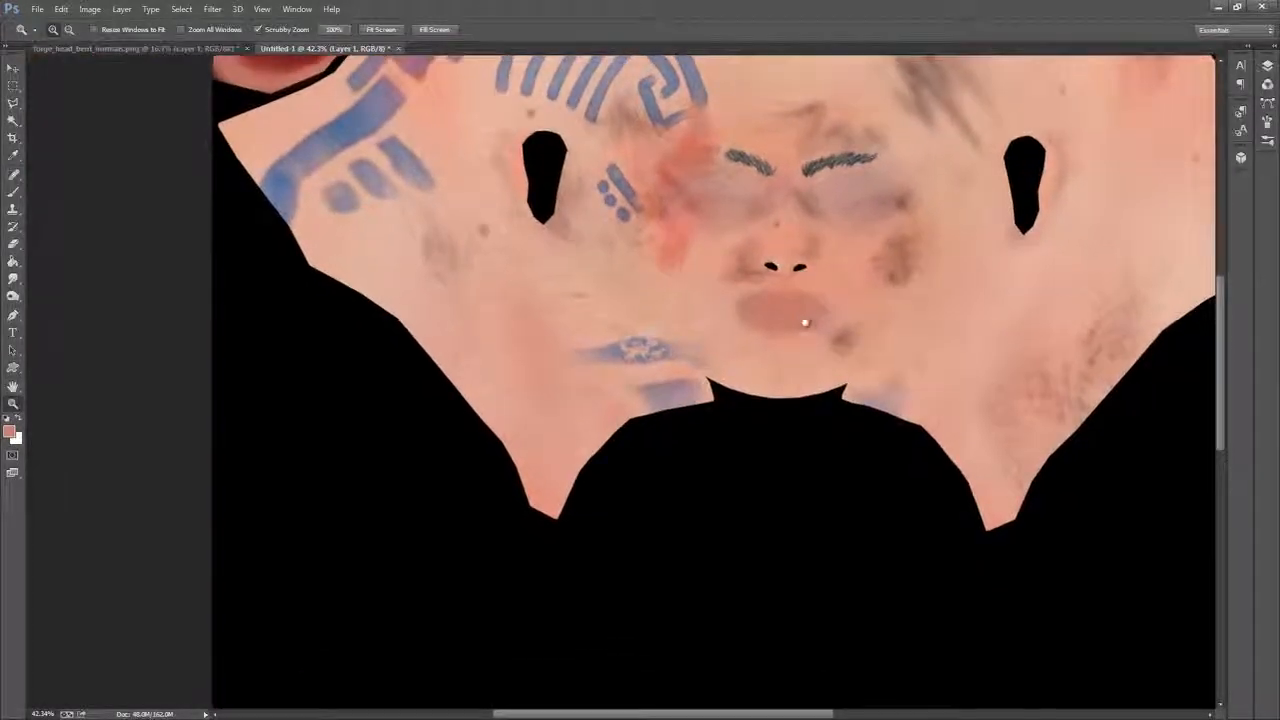
{"action": "left_click_drag", "start_coordinate": [703, 340], "coordinate": [737, 318]}
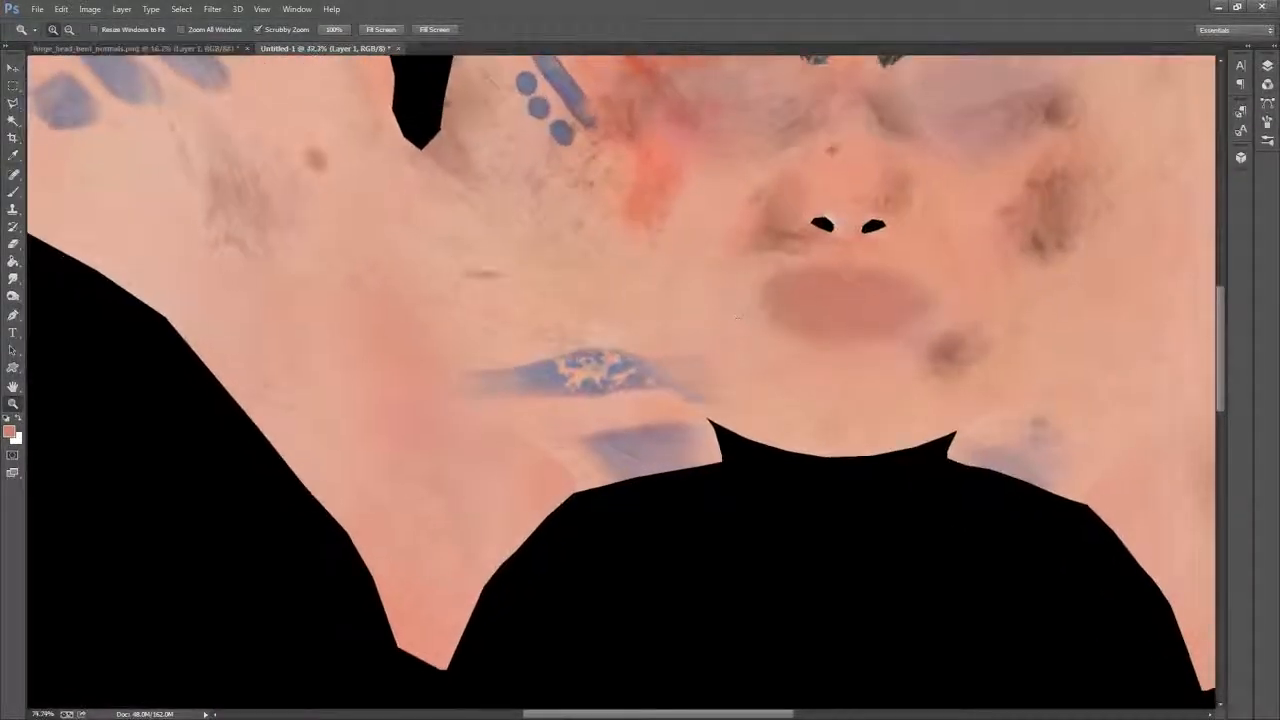
Clone clean skin over the blue stripe beside the mouth, using a Clone Stamp brush enlarged to 125 px
{"action": "left_click", "coordinate": [13, 209]}
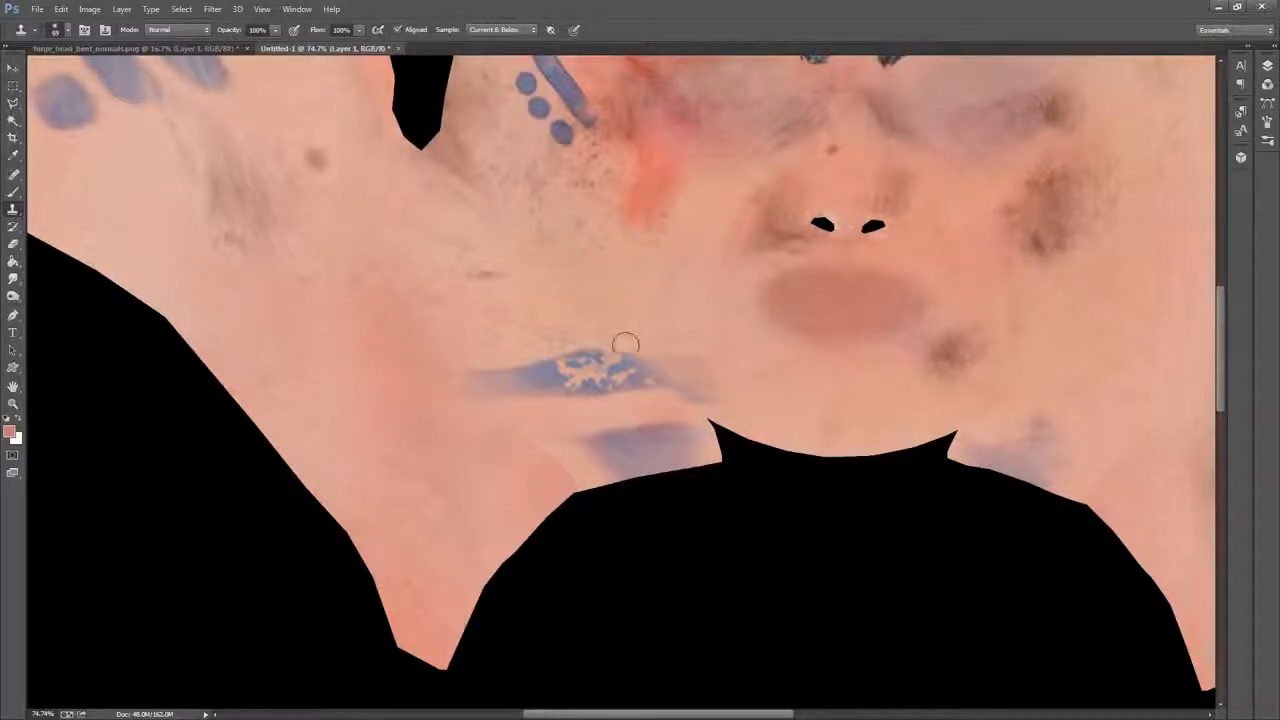
{"action": "left_click_drag", "start_coordinate": [514, 370], "coordinate": [489, 384]}
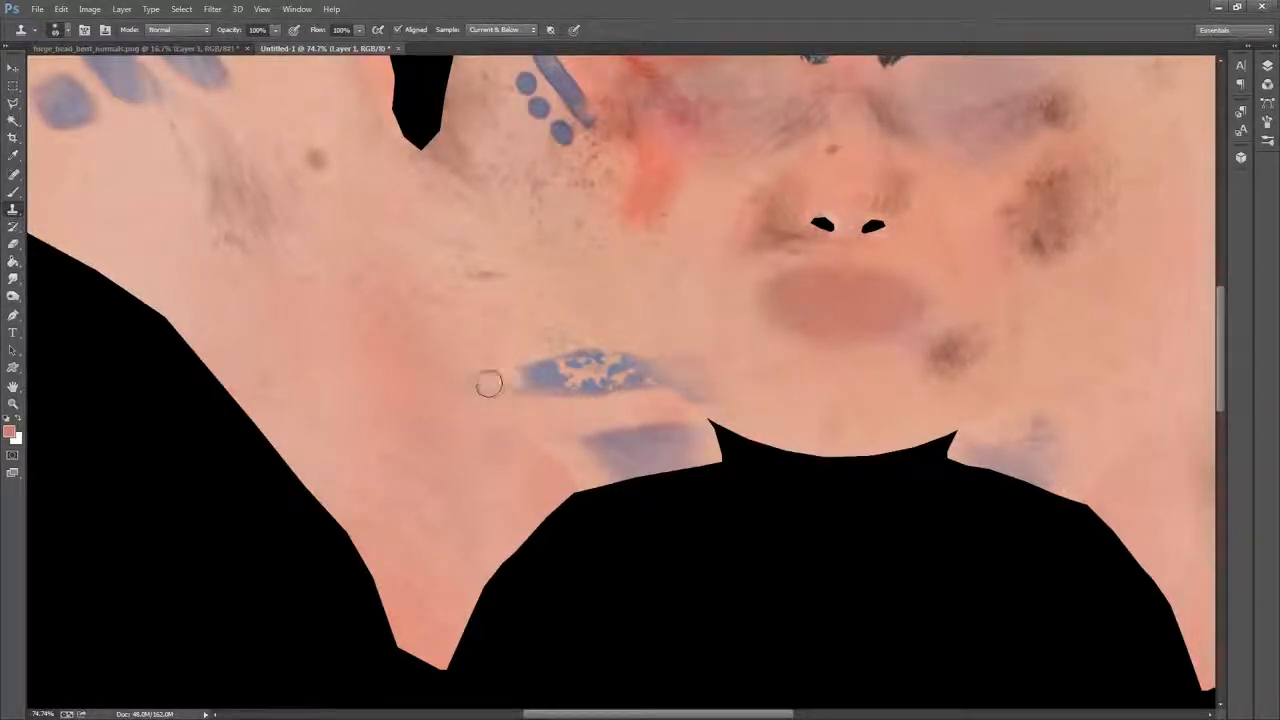
{"action": "right_click", "coordinate": [545, 378]}
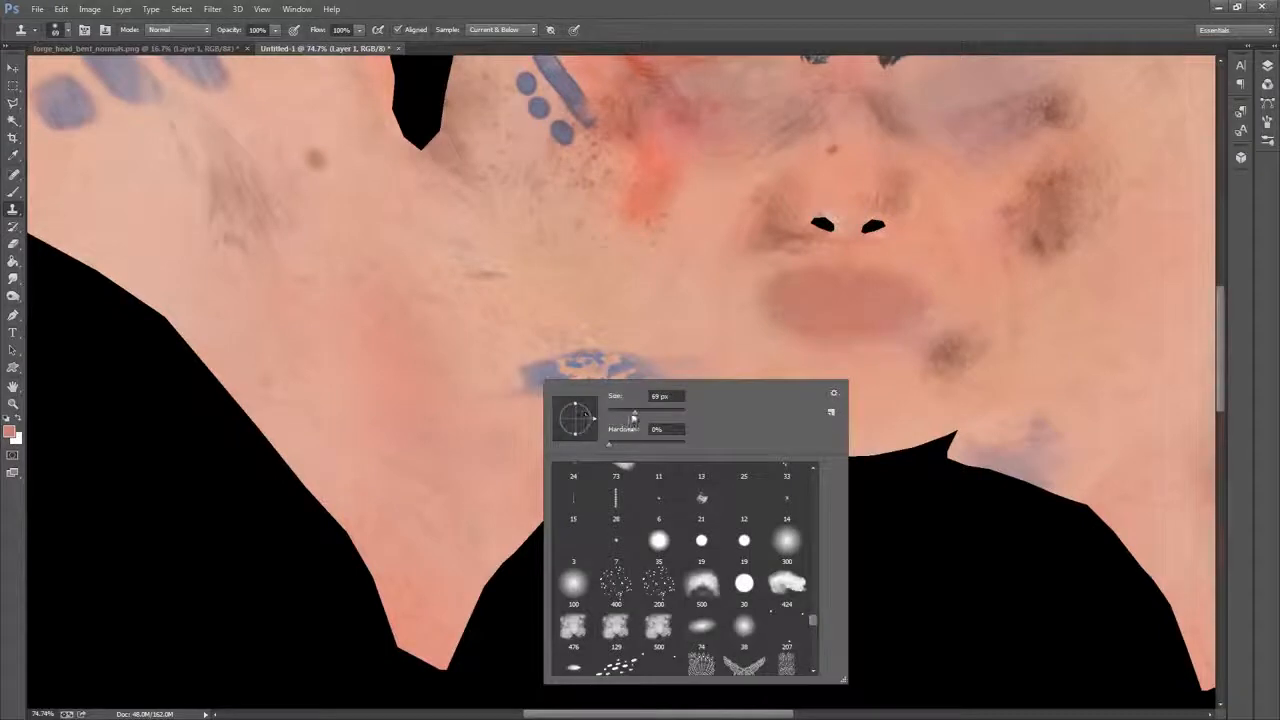
{"action": "left_click_drag", "start_coordinate": [644, 415], "coordinate": [651, 415]}
{"action": "left_click", "coordinate": [828, 37]}
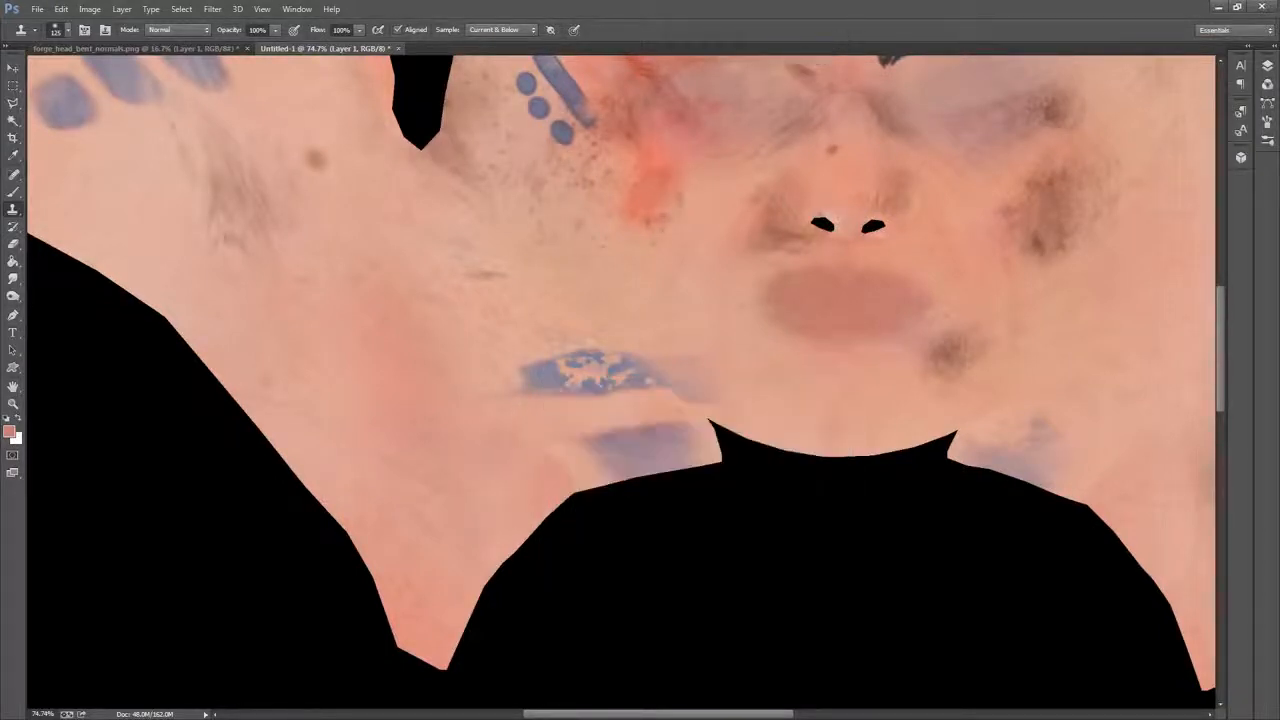
{"action": "mouse_move", "coordinate": [514, 378]}
{"action": "left_mouse_down"}
{"action": "mouse_move", "coordinate": [559, 380]}
{"action": "mouse_move", "coordinate": [489, 383]}
{"action": "mouse_move", "coordinate": [490, 395]}
{"action": "mouse_move", "coordinate": [564, 373]}
{"action": "mouse_move", "coordinate": [496, 416]}
{"action": "mouse_move", "coordinate": [583, 398]}
{"action": "mouse_move", "coordinate": [588, 372]}
{"action": "mouse_move", "coordinate": [632, 380]}
{"action": "mouse_move", "coordinate": [610, 366]}
{"action": "mouse_move", "coordinate": [623, 393]}
{"action": "mouse_move", "coordinate": [654, 338]}
{"action": "mouse_move", "coordinate": [637, 360]}
{"action": "mouse_move", "coordinate": [667, 381]}
{"action": "mouse_move", "coordinate": [679, 335]}
{"action": "mouse_move", "coordinate": [719, 388]}
{"action": "mouse_move", "coordinate": [607, 346]}
{"action": "mouse_move", "coordinate": [560, 358]}
{"action": "mouse_move", "coordinate": [582, 348]}
{"action": "mouse_move", "coordinate": [620, 415]}
{"action": "left_mouse_up"}
{"action": "left_click", "coordinate": [502, 314], "text": "alt"}
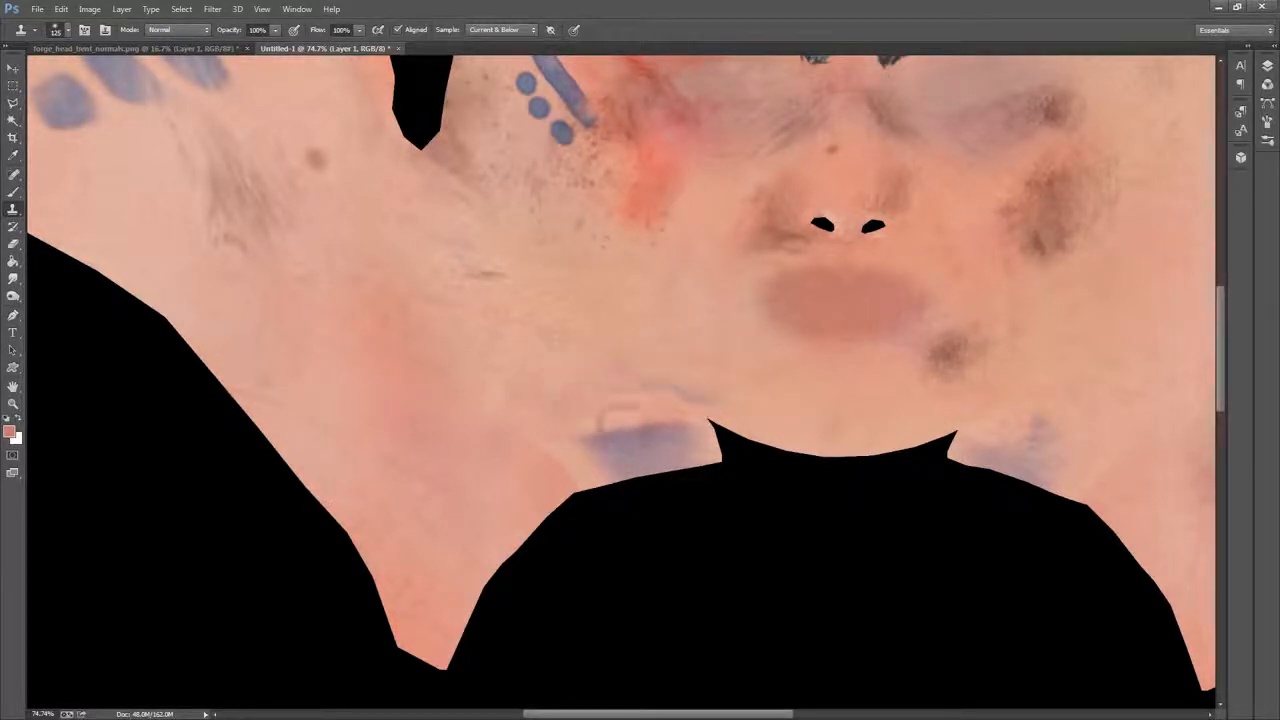
{"action": "mouse_move", "coordinate": [729, 380]}
{"action": "left_mouse_down"}
{"action": "mouse_move", "coordinate": [668, 390]}
{"action": "mouse_move", "coordinate": [621, 423]}
{"action": "mouse_move", "coordinate": [701, 388]}
{"action": "mouse_move", "coordinate": [610, 420]}
{"action": "left_mouse_up"}
Clone skin over the upper parts of the bluish patches on both sides of the neck opening below the mouth
{"action": "left_click", "coordinate": [594, 437]}
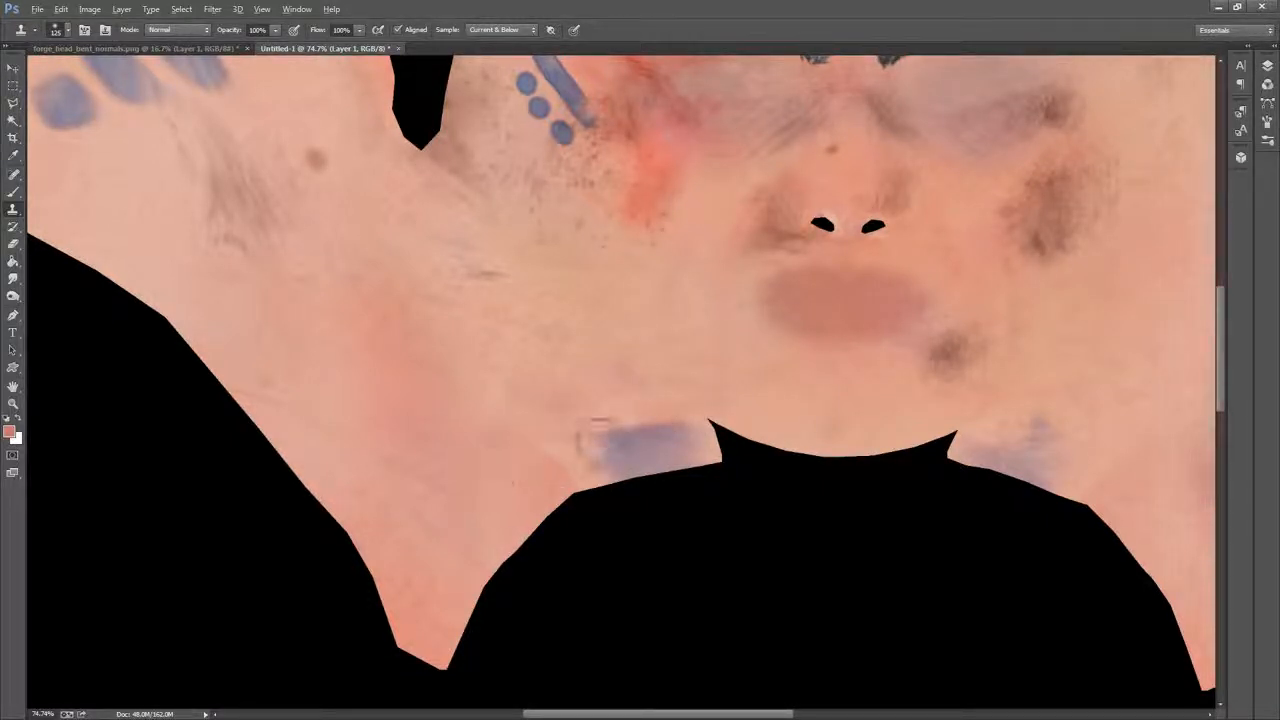
{"action": "left_click_drag", "start_coordinate": [594, 437], "coordinate": [679, 438]}
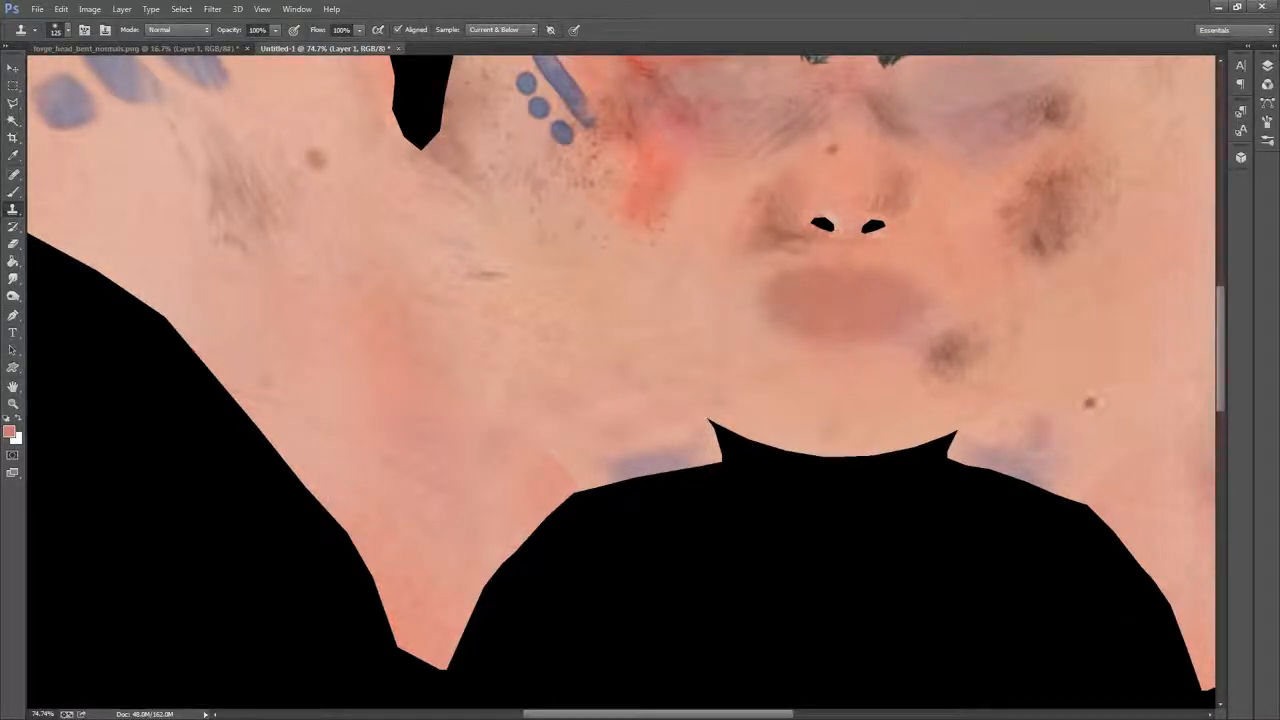
{"action": "left_click", "coordinate": [1079, 405], "text": "alt"}
{"action": "left_click_drag", "start_coordinate": [1051, 418], "coordinate": [1030, 431]}
{"action": "left_click", "coordinate": [617, 330], "text": "alt"}
{"action": "left_click_drag", "start_coordinate": [627, 379], "coordinate": [545, 400]}
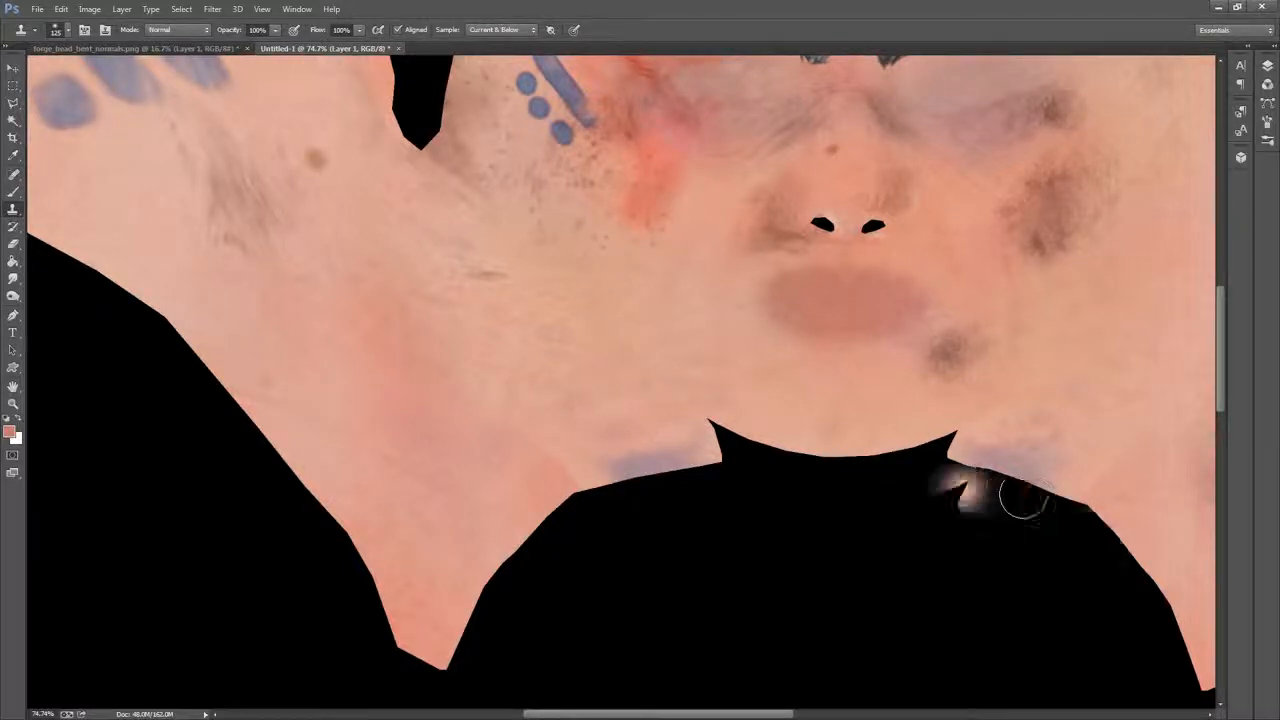
{"action": "mouse_move", "coordinate": [1000, 243]}
{"action": "left_mouse_down"}
{"action": "mouse_move", "coordinate": [963, 283]}
{"action": "mouse_move", "coordinate": [801, 389]}
{"action": "left_mouse_up"}
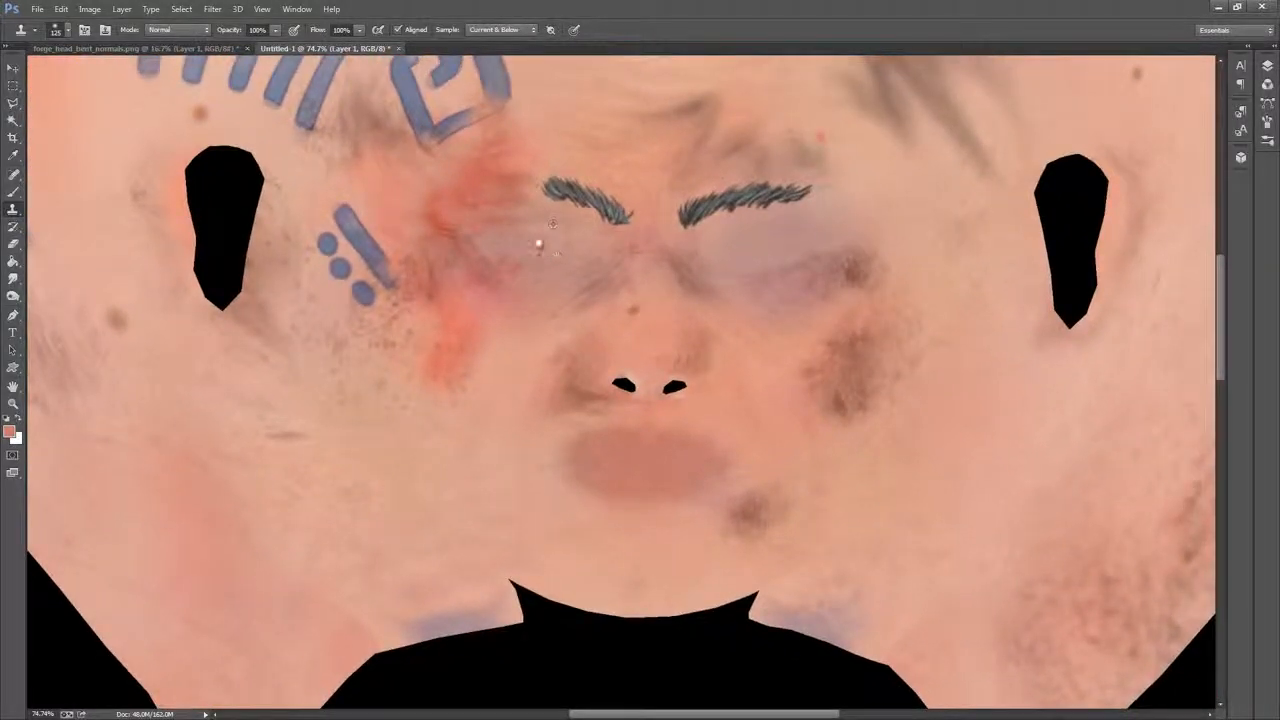
{"action": "left_click", "coordinate": [567, 242], "text": "alt"}
{"action": "left_click_drag", "start_coordinate": [762, 364], "coordinate": [794, 391]}
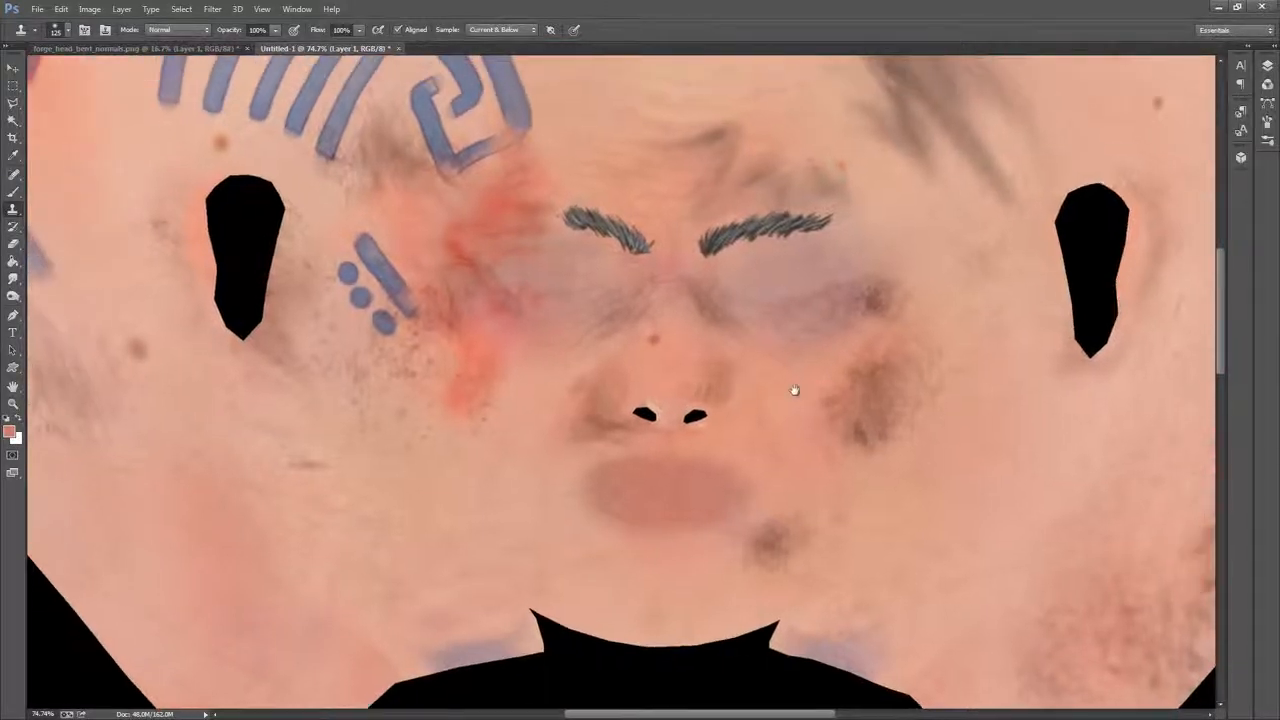
{"action": "mouse_move", "coordinate": [1056, 319]}
{"action": "left_mouse_down"}
{"action": "mouse_move", "coordinate": [838, 369]}
{"action": "mouse_move", "coordinate": [364, 662]}
{"action": "left_mouse_up"}
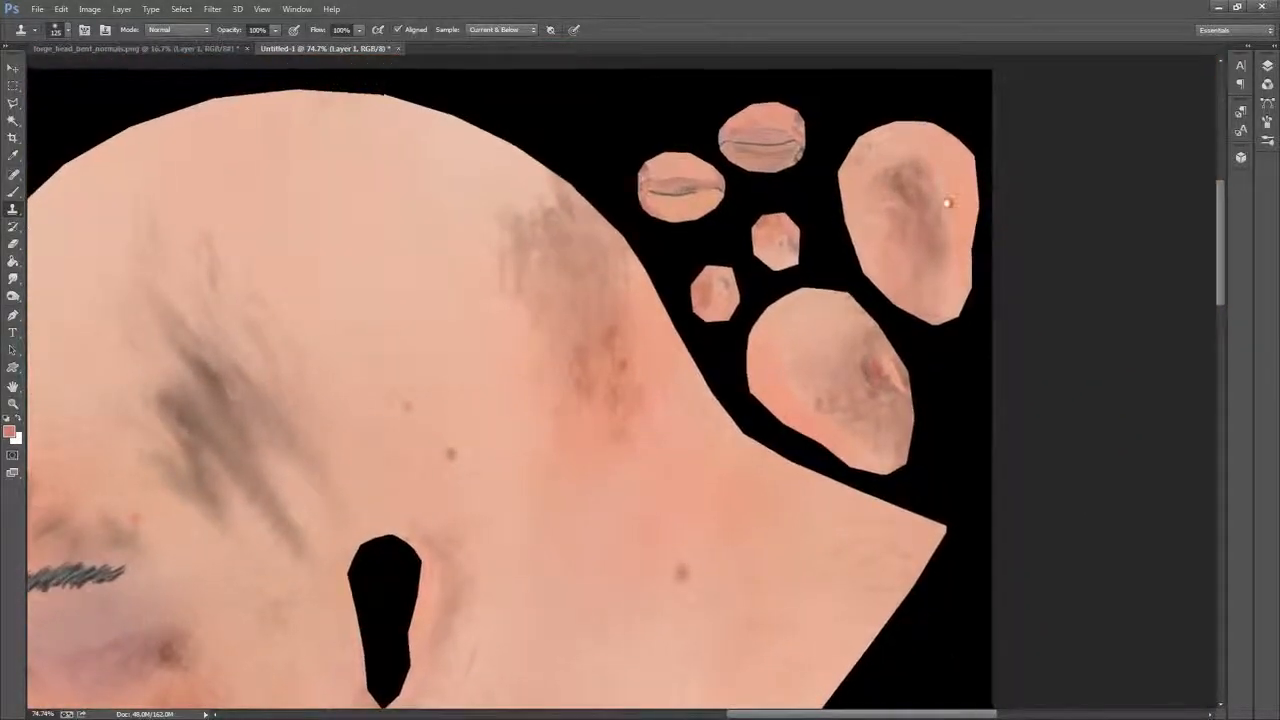
{"action": "left_click_drag", "start_coordinate": [946, 200], "coordinate": [933, 238]}
{"action": "left_click_drag", "start_coordinate": [860, 147], "coordinate": [871, 126]}
{"action": "left_click_drag", "start_coordinate": [832, 166], "coordinate": [934, 88]}
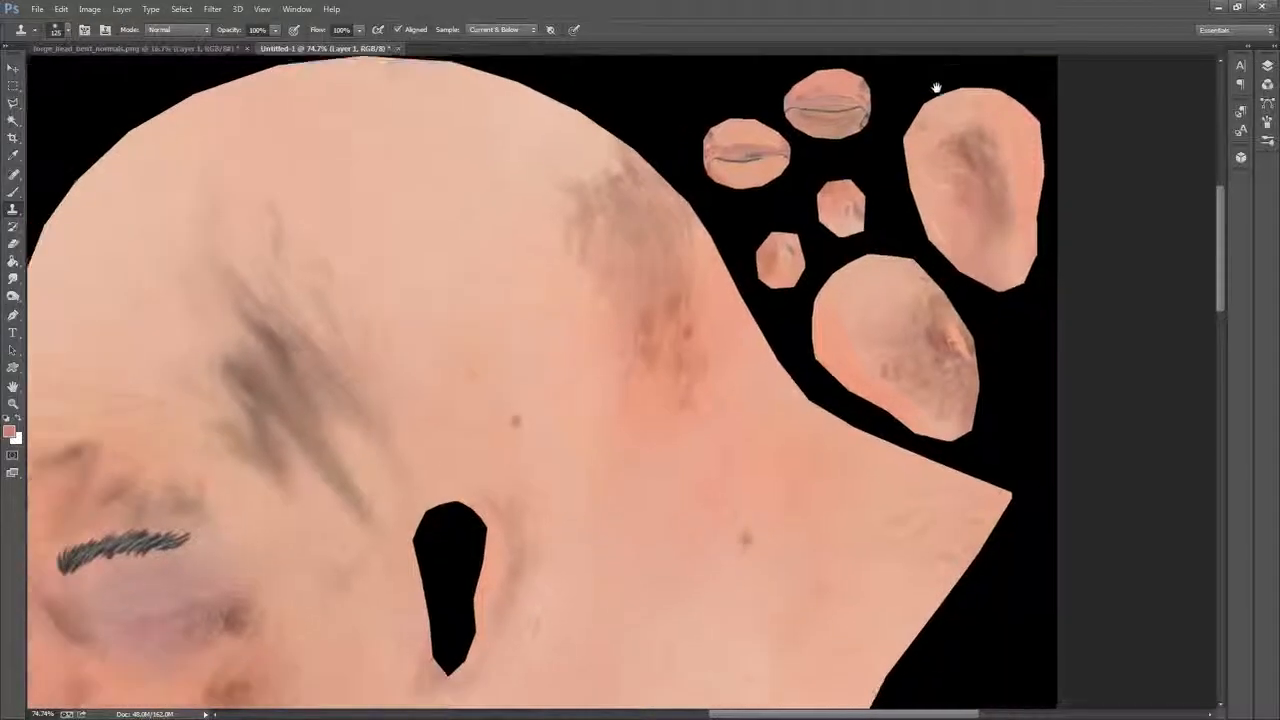
{"action": "mouse_move", "coordinate": [864, 200]}
{"action": "left_mouse_down"}
{"action": "mouse_move", "coordinate": [906, 150]}
{"action": "mouse_move", "coordinate": [840, 260]}
{"action": "left_mouse_up"}
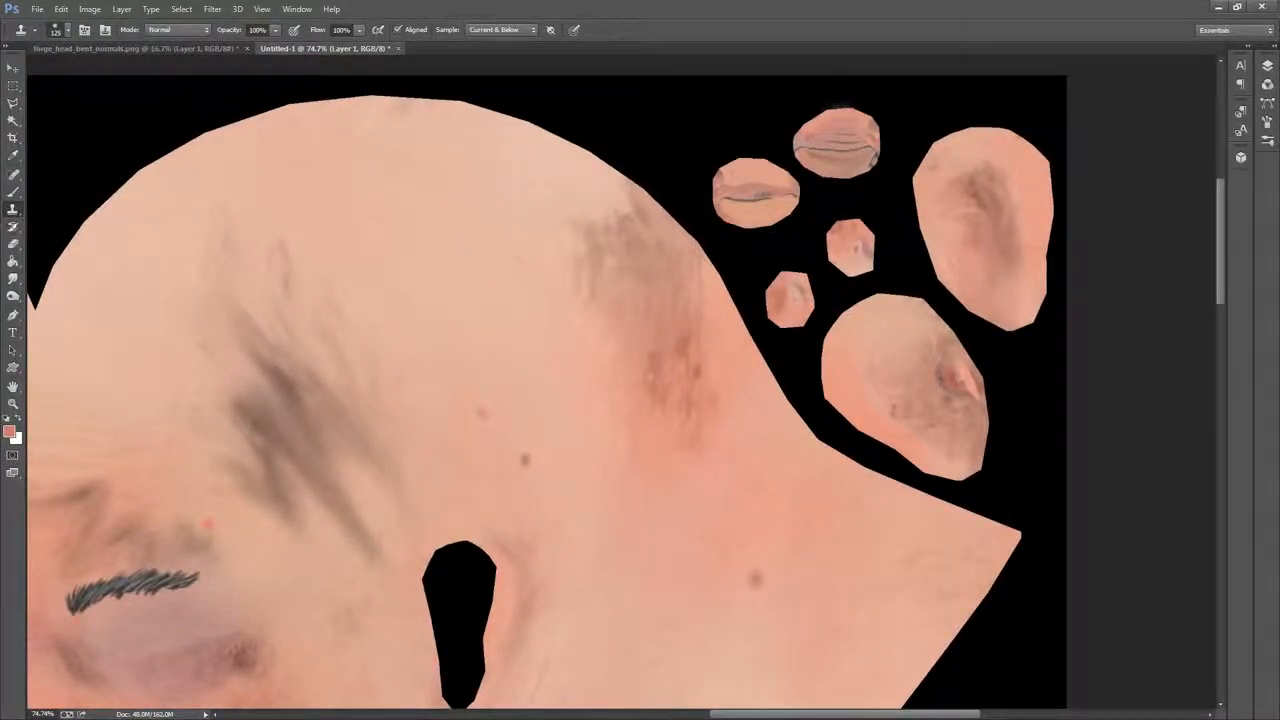
Sample the purplish eyelid color from the face and brush it over the two small islands with the dark creases
{"action": "left_click", "coordinate": [13, 190]}
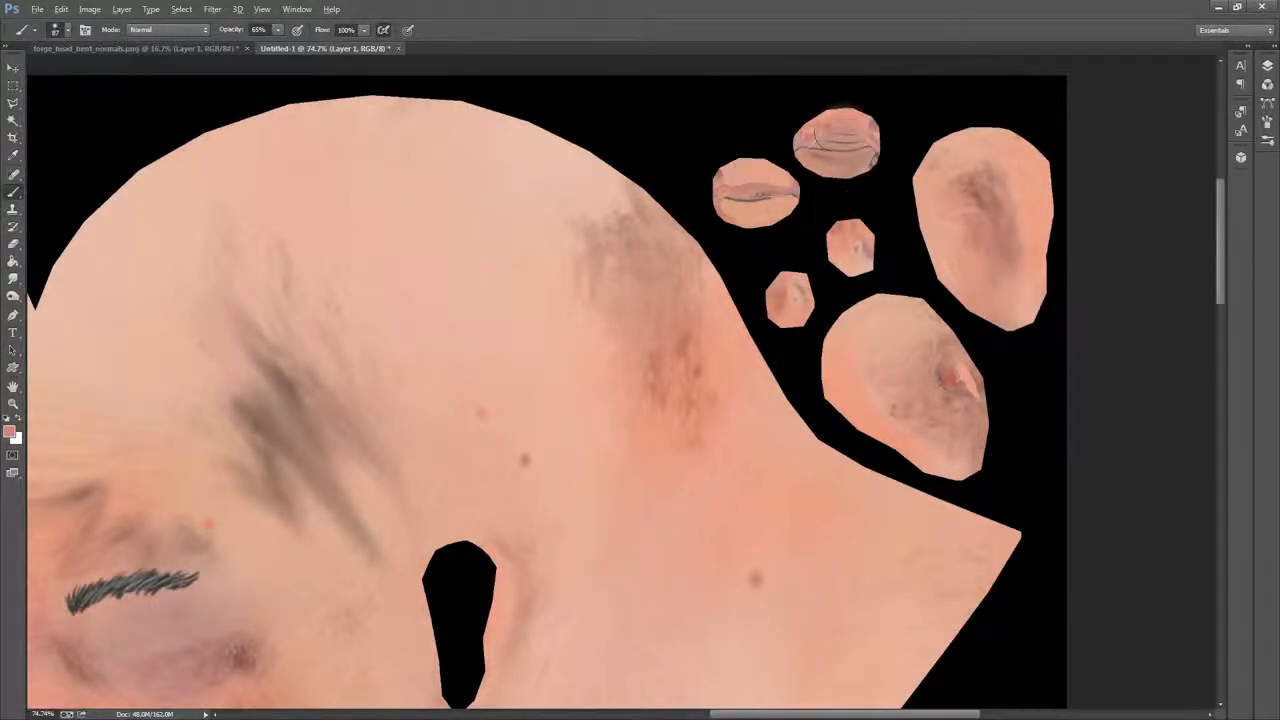
{"action": "left_click_drag", "start_coordinate": [546, 334], "coordinate": [711, 159]}
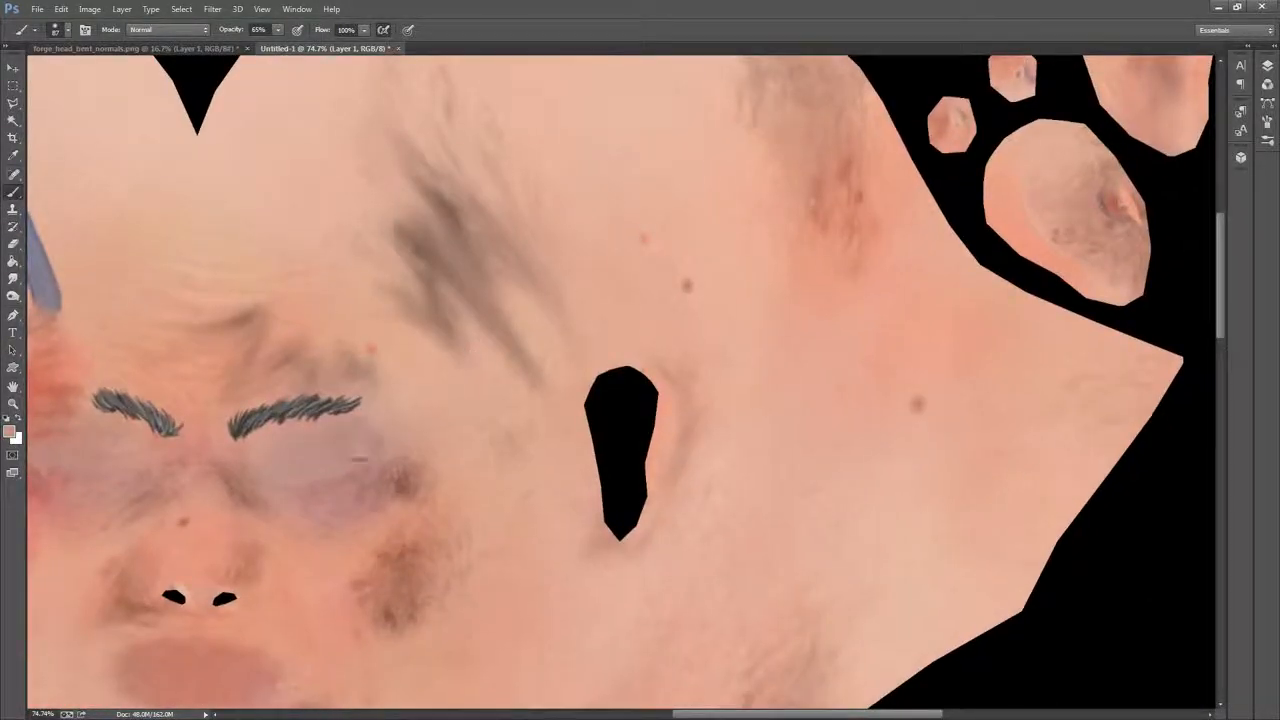
{"action": "left_click", "coordinate": [323, 463], "text": "alt"}
{"action": "left_click_drag", "start_coordinate": [851, 187], "coordinate": [681, 321]}
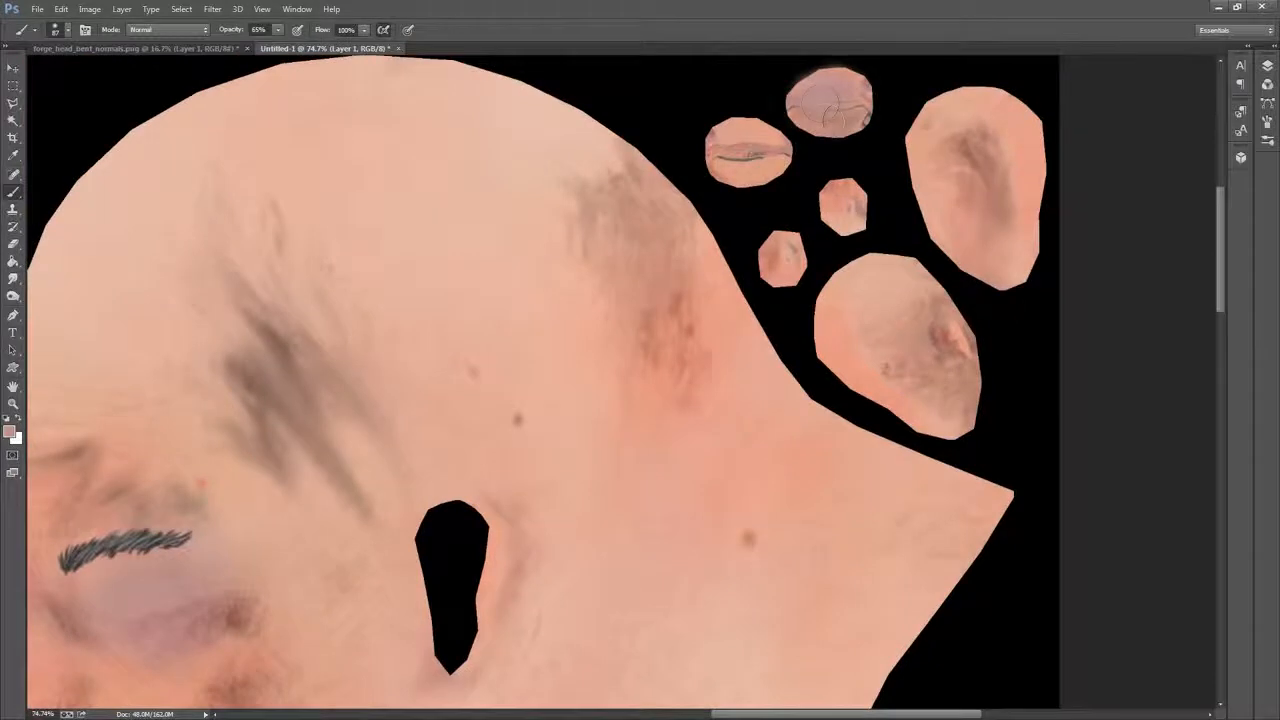
{"action": "mouse_move", "coordinate": [832, 110]}
{"action": "left_mouse_down"}
{"action": "mouse_move", "coordinate": [846, 122]}
{"action": "mouse_move", "coordinate": [852, 92]}
{"action": "mouse_move", "coordinate": [805, 95]}
{"action": "left_mouse_up"}
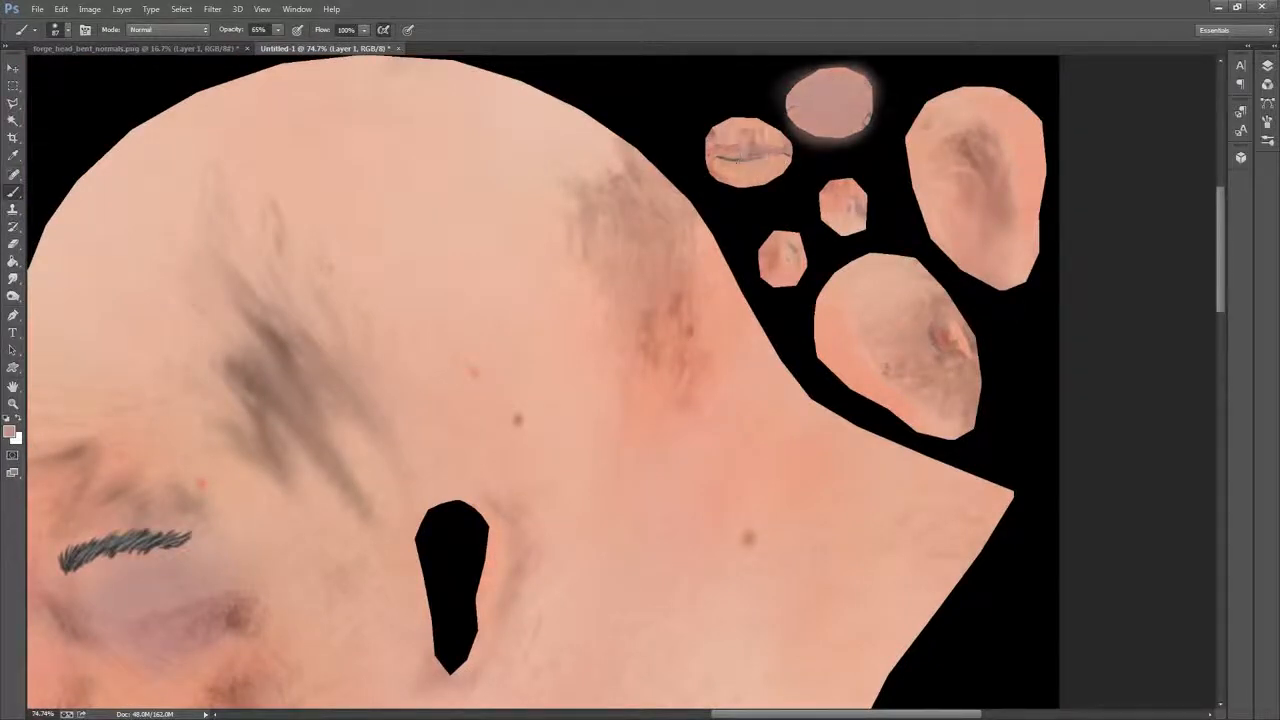
{"action": "mouse_move", "coordinate": [748, 150]}
{"action": "left_mouse_down"}
{"action": "mouse_move", "coordinate": [735, 140]}
{"action": "mouse_move", "coordinate": [745, 172]}
{"action": "mouse_move", "coordinate": [795, 175]}
{"action": "mouse_move", "coordinate": [735, 145]}
{"action": "mouse_move", "coordinate": [750, 130]}
{"action": "left_mouse_up"}
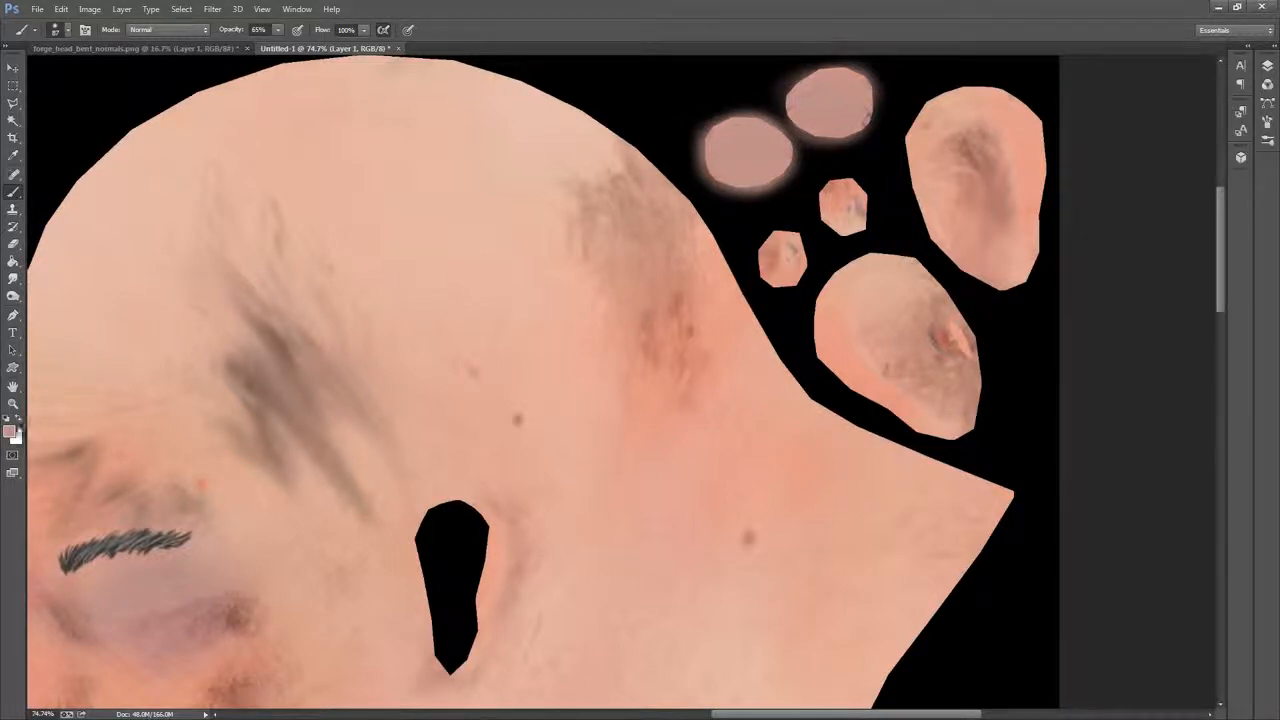
Sample a reddish tone near the large dark-red island and brush it over the centers of the two pale pink oval islands
{"action": "left_click_drag", "start_coordinate": [566, 371], "coordinate": [985, 255]}
{"action": "mouse_move", "coordinate": [240, 325]}
{"action": "left_mouse_down"}
{"action": "mouse_move", "coordinate": [571, 220]}
{"action": "mouse_move", "coordinate": [828, 340]}
{"action": "left_mouse_up"}
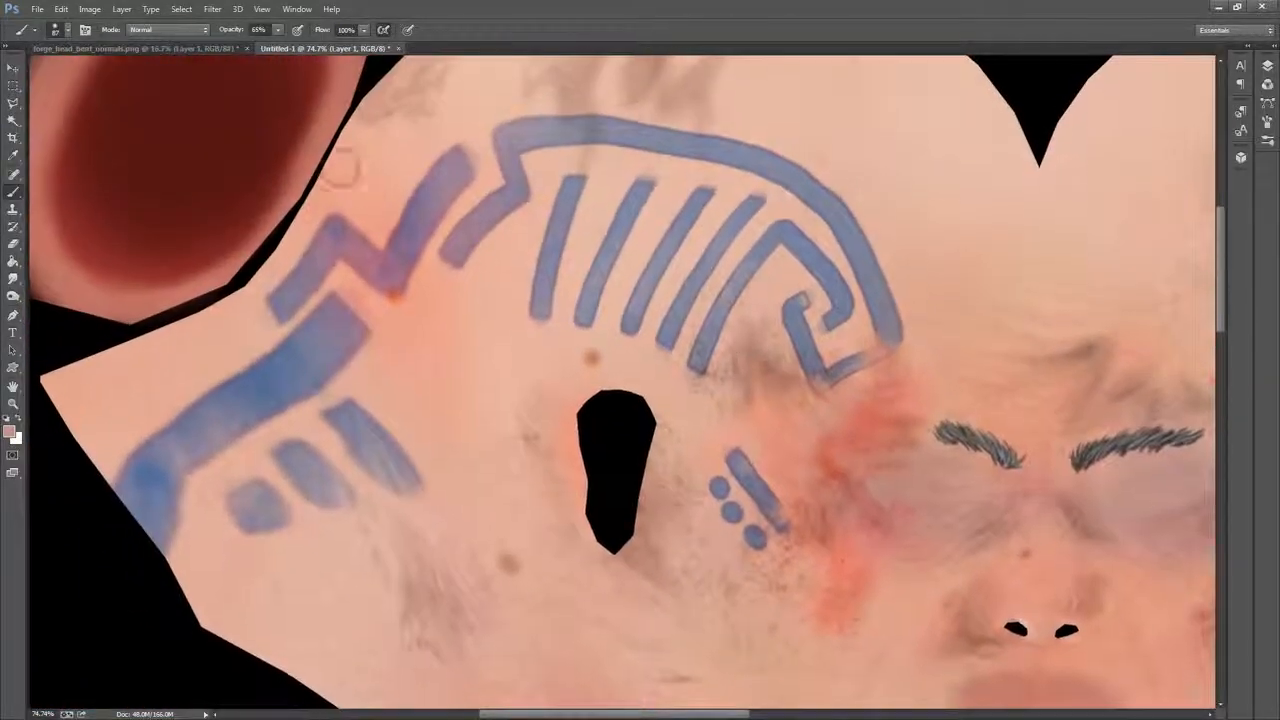
{"action": "left_click", "coordinate": [324, 128], "text": "alt"}
{"action": "left_click_drag", "start_coordinate": [831, 277], "coordinate": [350, 347]}
{"action": "left_click_drag", "start_coordinate": [1150, 141], "coordinate": [572, 248]}
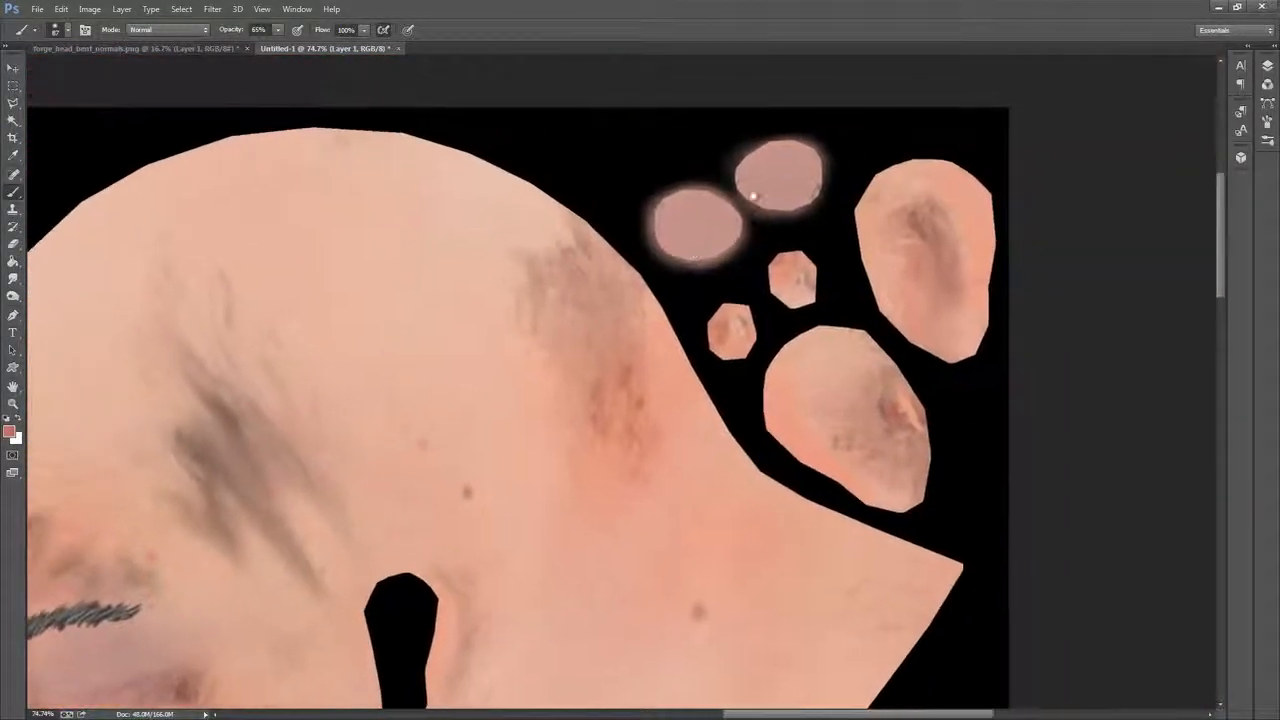
{"action": "mouse_move", "coordinate": [770, 166]}
{"action": "left_mouse_down"}
{"action": "mouse_move", "coordinate": [782, 190]}
{"action": "mouse_move", "coordinate": [764, 184]}
{"action": "left_mouse_up"}
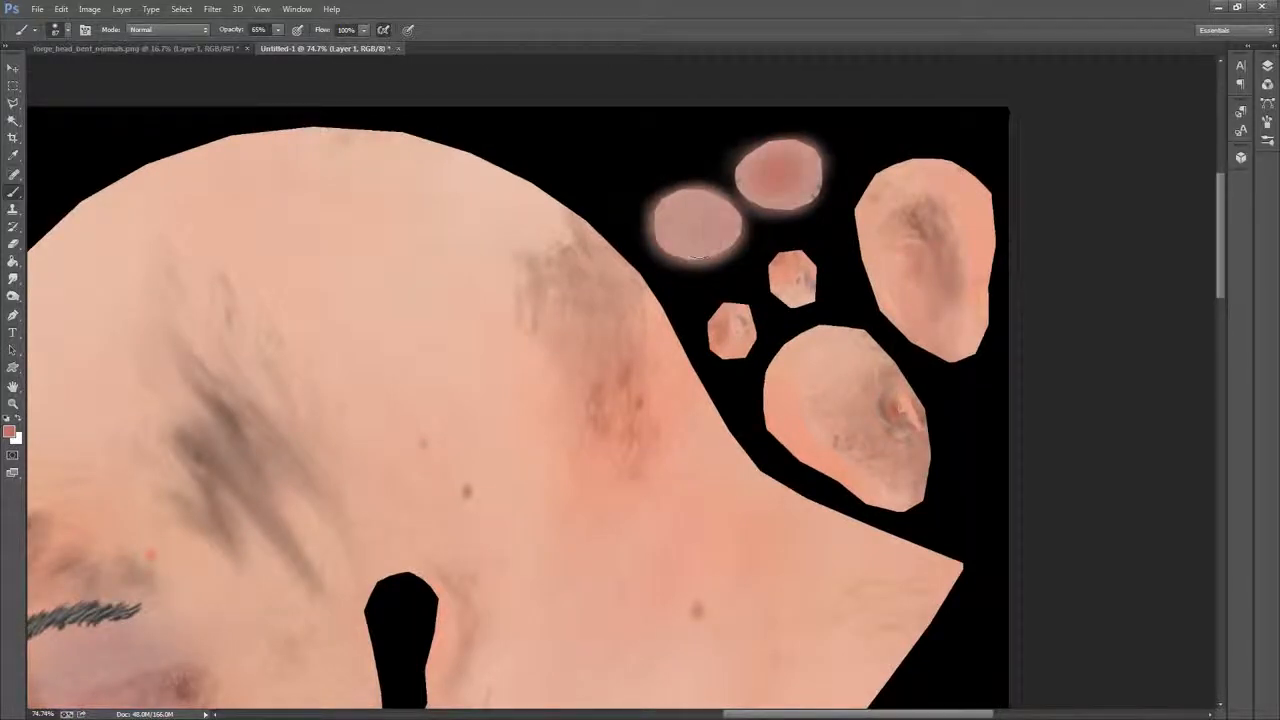
{"action": "left_click_drag", "start_coordinate": [702, 236], "coordinate": [697, 217]}
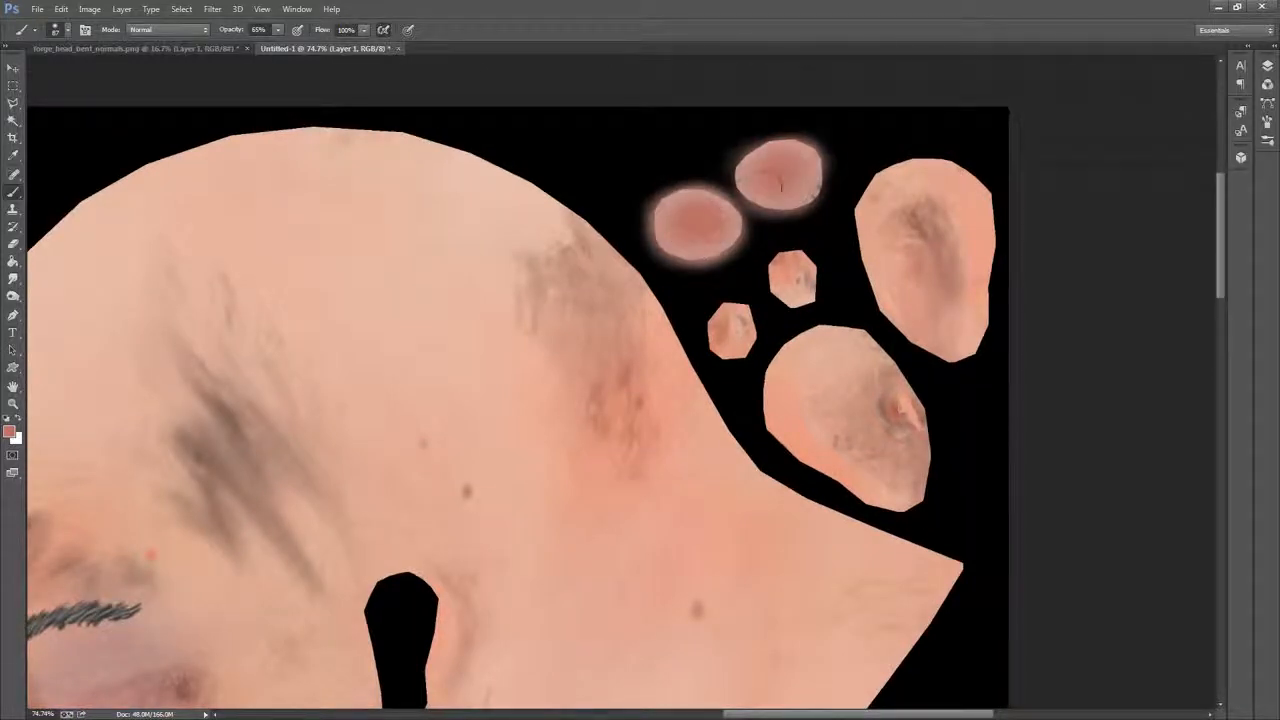
Sample the deep red from the large oval island and paint it over the centers of the two small octagonal islands
{"action": "scroll", "coordinate": [800, 200], "scroll_direction": "down", "scroll_amount": 3}
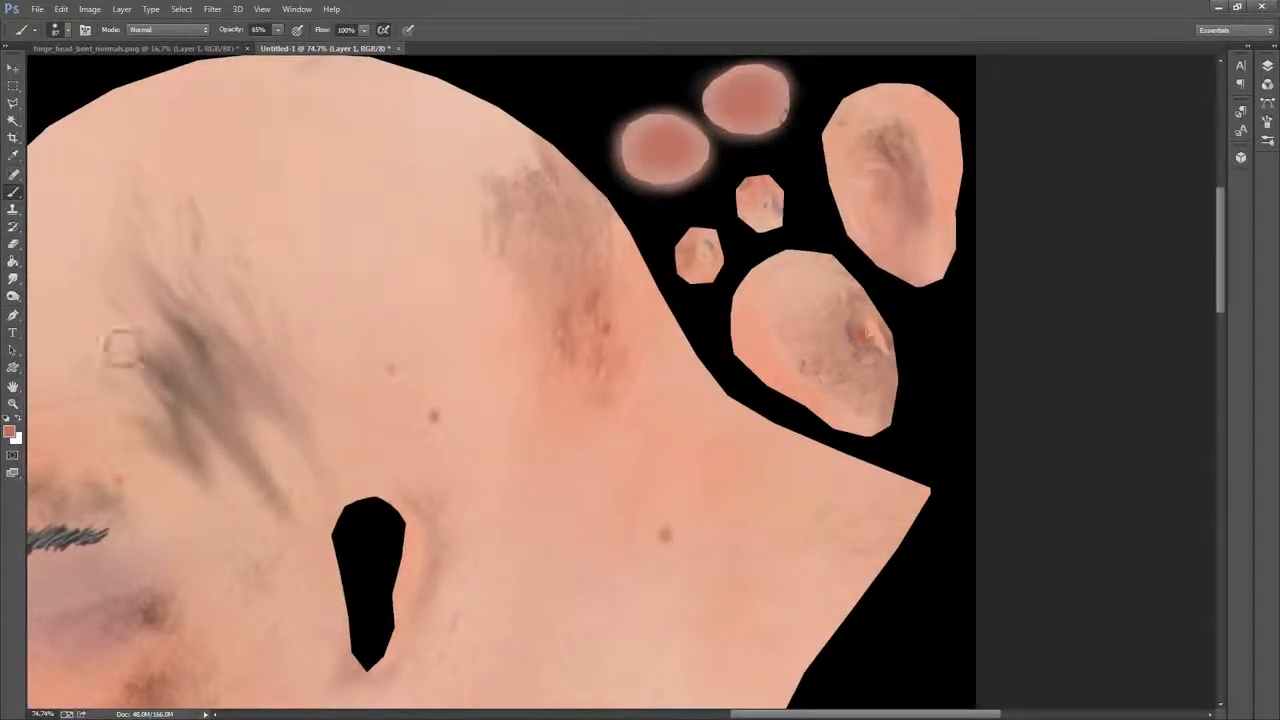
{"action": "left_click_drag", "start_coordinate": [457, 438], "coordinate": [1190, 310]}
{"action": "left_click_drag", "start_coordinate": [329, 219], "coordinate": [749, 286]}
{"action": "left_click", "coordinate": [285, 152], "text": "alt"}
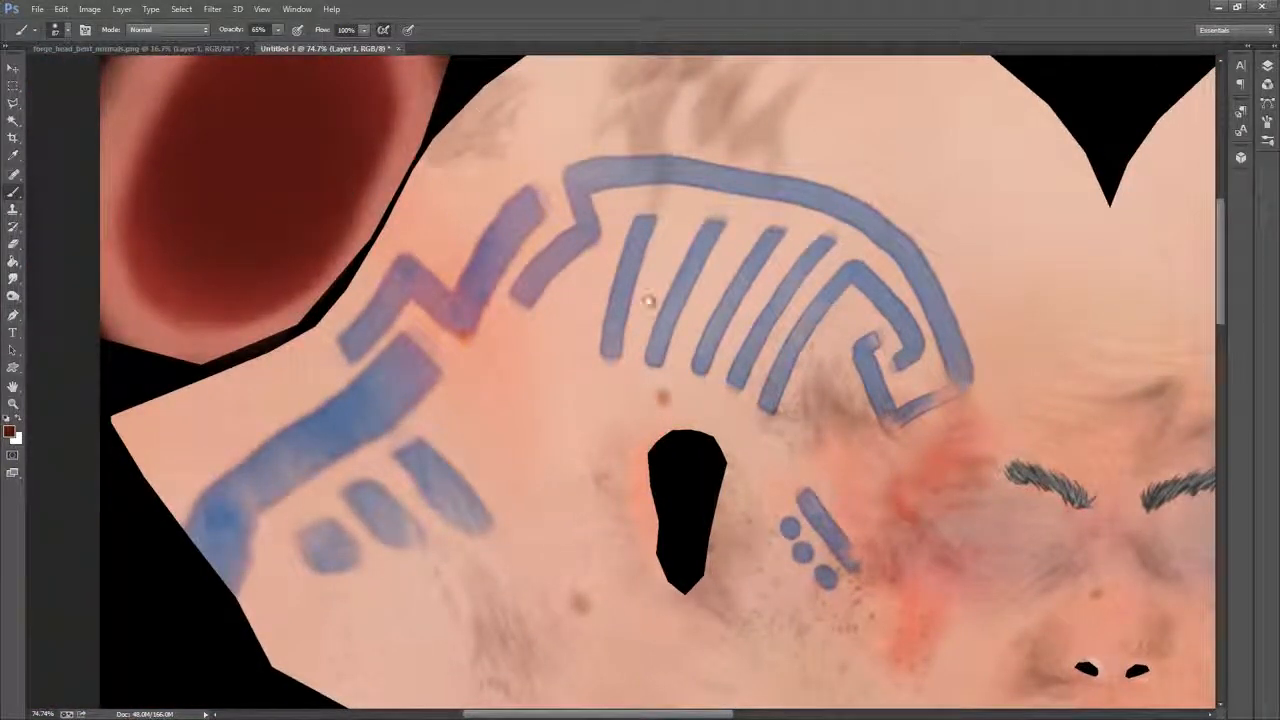
{"action": "left_click_drag", "start_coordinate": [834, 406], "coordinate": [200, 475]}
{"action": "left_click_drag", "start_coordinate": [1166, 255], "coordinate": [531, 321]}
{"action": "mouse_move", "coordinate": [665, 272]}
{"action": "left_mouse_down"}
{"action": "mouse_move", "coordinate": [655, 285]}
{"action": "mouse_move", "coordinate": [650, 274]}
{"action": "mouse_move", "coordinate": [660, 290]}
{"action": "mouse_move", "coordinate": [655, 280]}
{"action": "left_mouse_up"}
{"action": "mouse_move", "coordinate": [632, 342]}
{"action": "left_mouse_down"}
{"action": "mouse_move", "coordinate": [590, 340]}
{"action": "mouse_move", "coordinate": [610, 318]}
{"action": "left_mouse_up"}
{"action": "left_click_drag", "start_coordinate": [648, 260], "coordinate": [658, 283]}
Examine the nostril and mouth area, the repainted islands and the overall skin map for remaining flaws
{"action": "left_click_drag", "start_coordinate": [514, 480], "coordinate": [835, 200]}
{"action": "left_click_drag", "start_coordinate": [431, 555], "coordinate": [711, 323]}
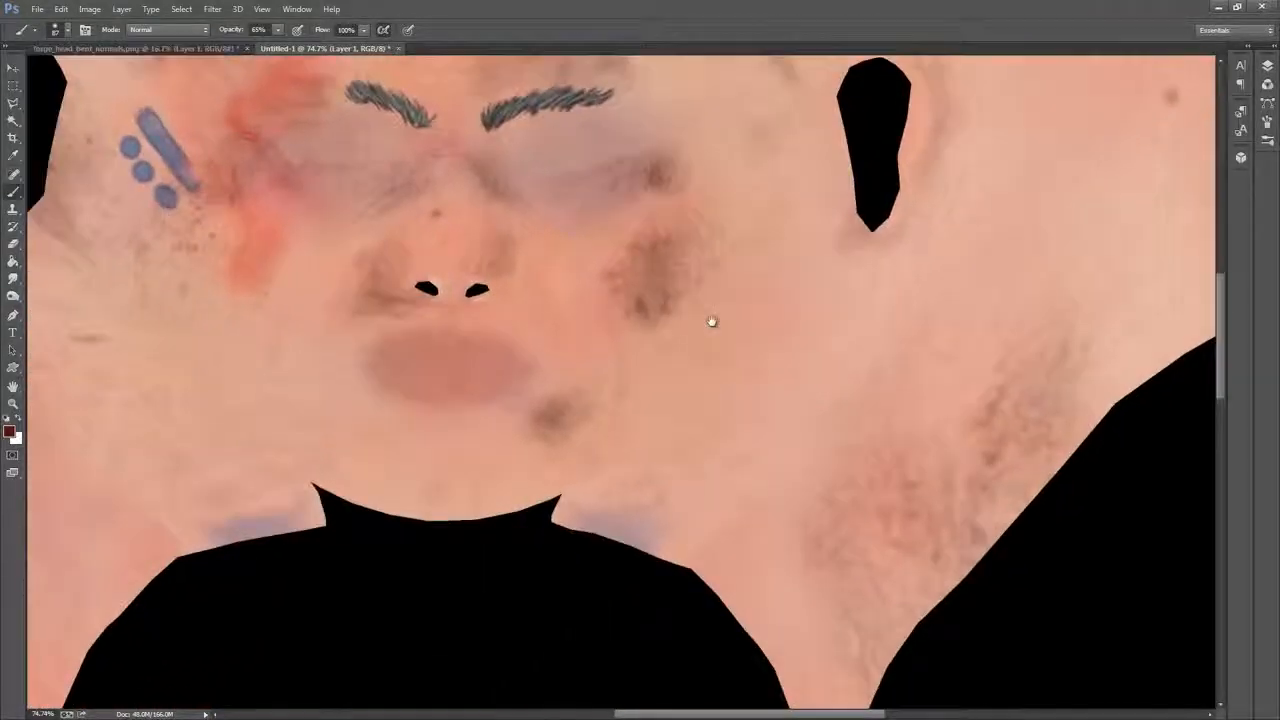
{"action": "left_click_drag", "start_coordinate": [662, 284], "coordinate": [663, 320]}
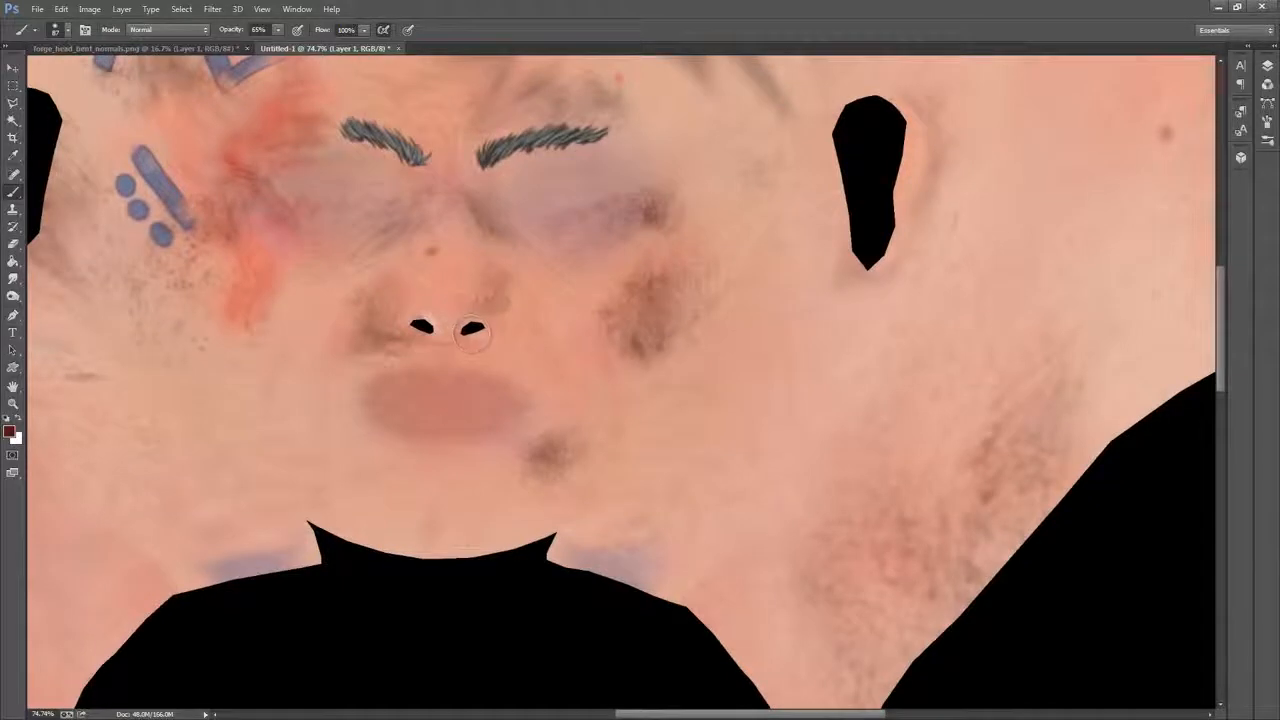
{"action": "left_click_drag", "start_coordinate": [937, 204], "coordinate": [586, 457]}
{"action": "left_click_drag", "start_coordinate": [994, 132], "coordinate": [712, 348]}
{"action": "left_click", "coordinate": [14, 403]}
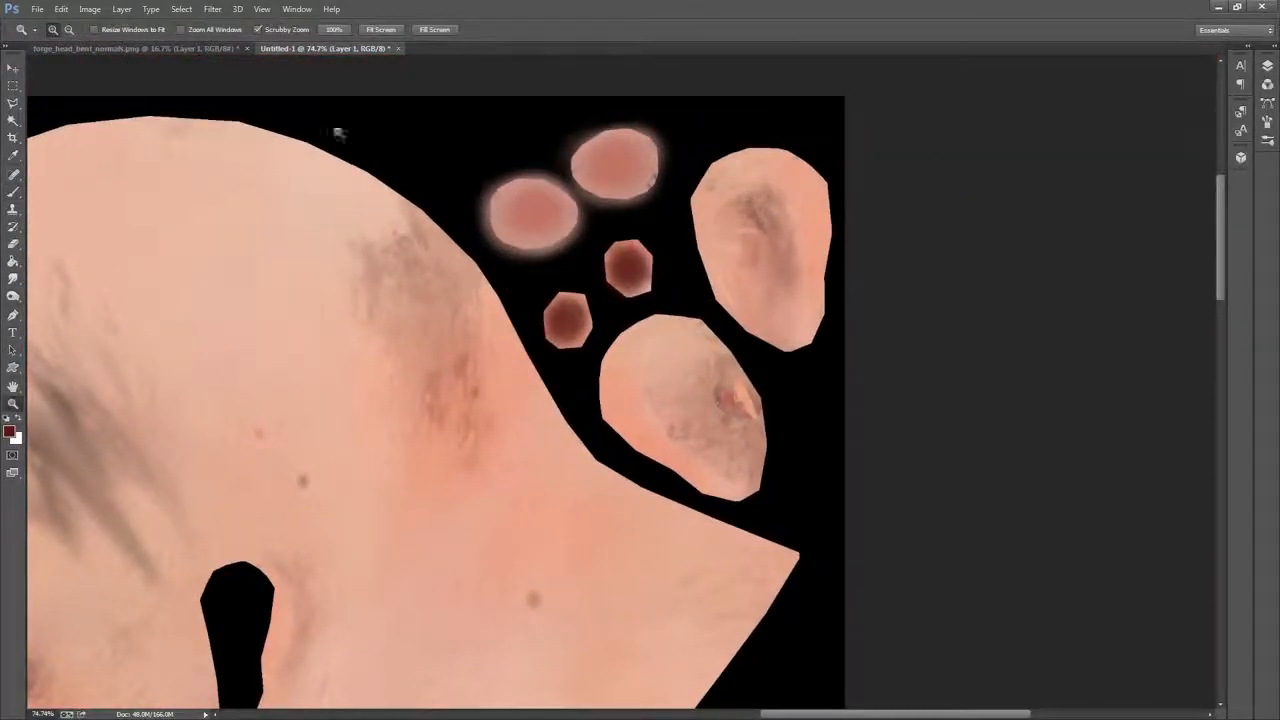
{"action": "left_click_drag", "start_coordinate": [520, 183], "coordinate": [400, 186]}
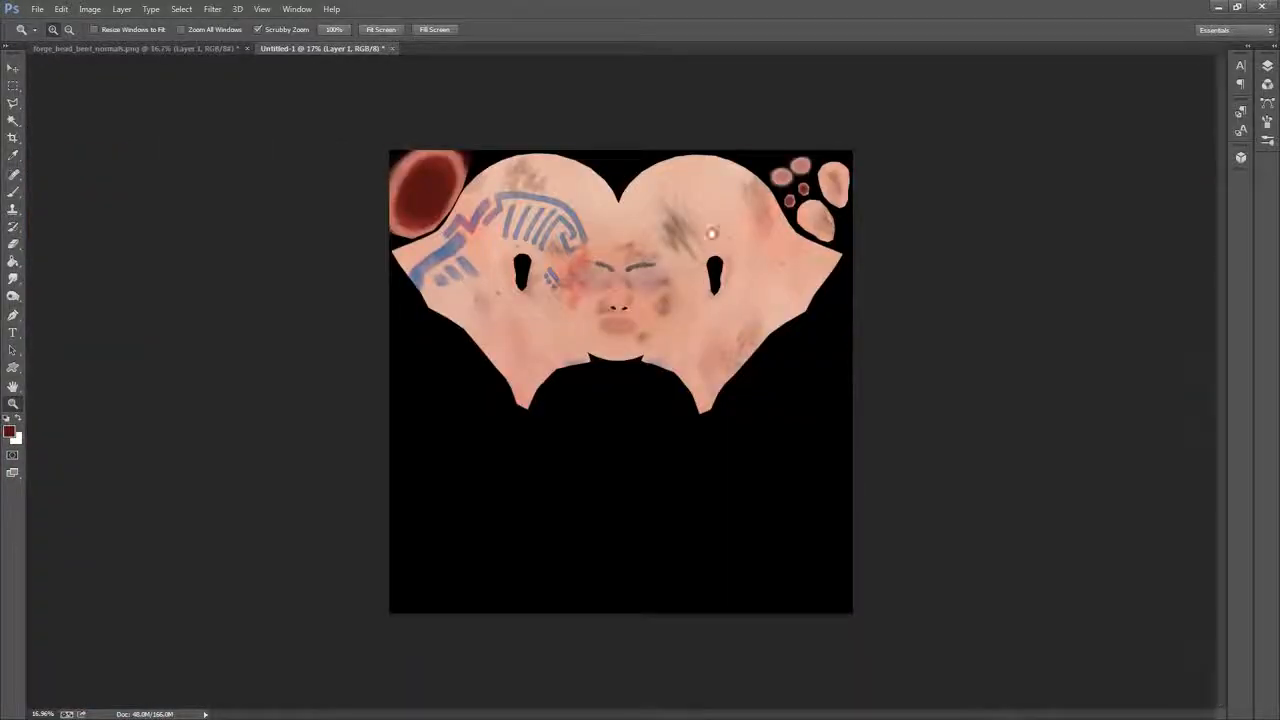
{"action": "left_click_drag", "start_coordinate": [712, 233], "coordinate": [927, 370]}
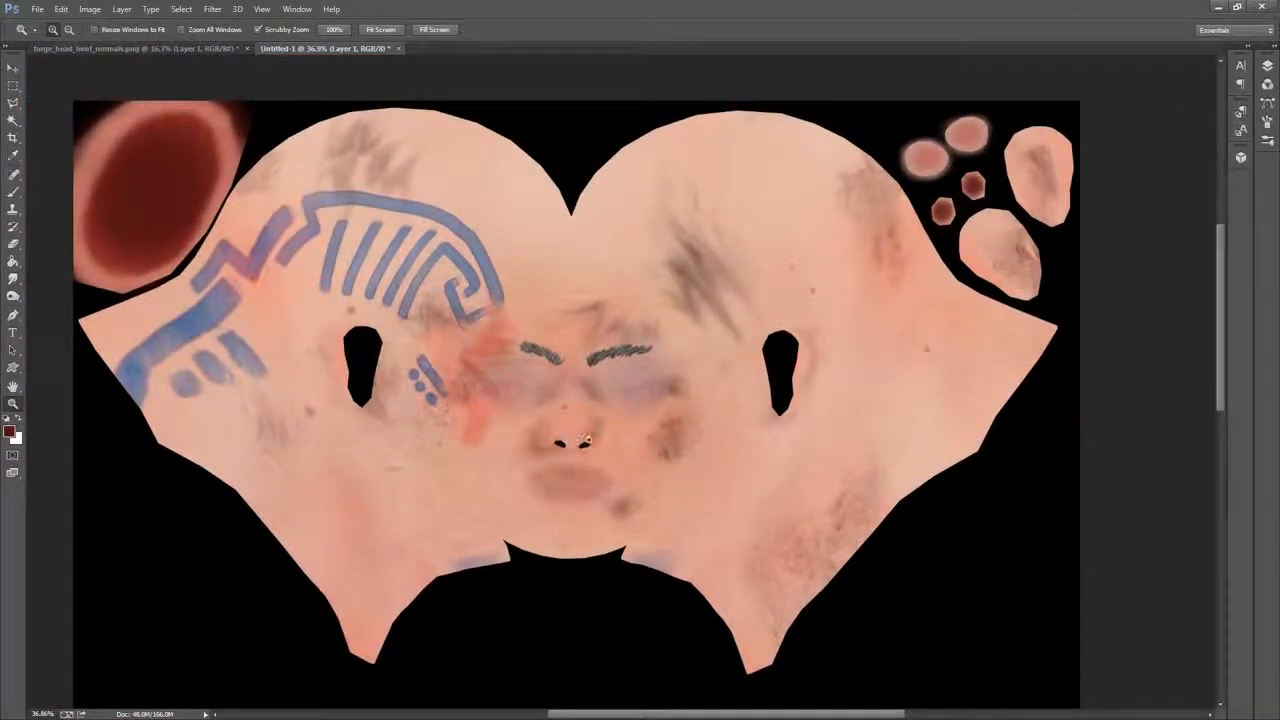
Make the cavity group visible, expand it and select the cavity layer inside for editing
{"action": "left_click", "coordinate": [1267, 65]}
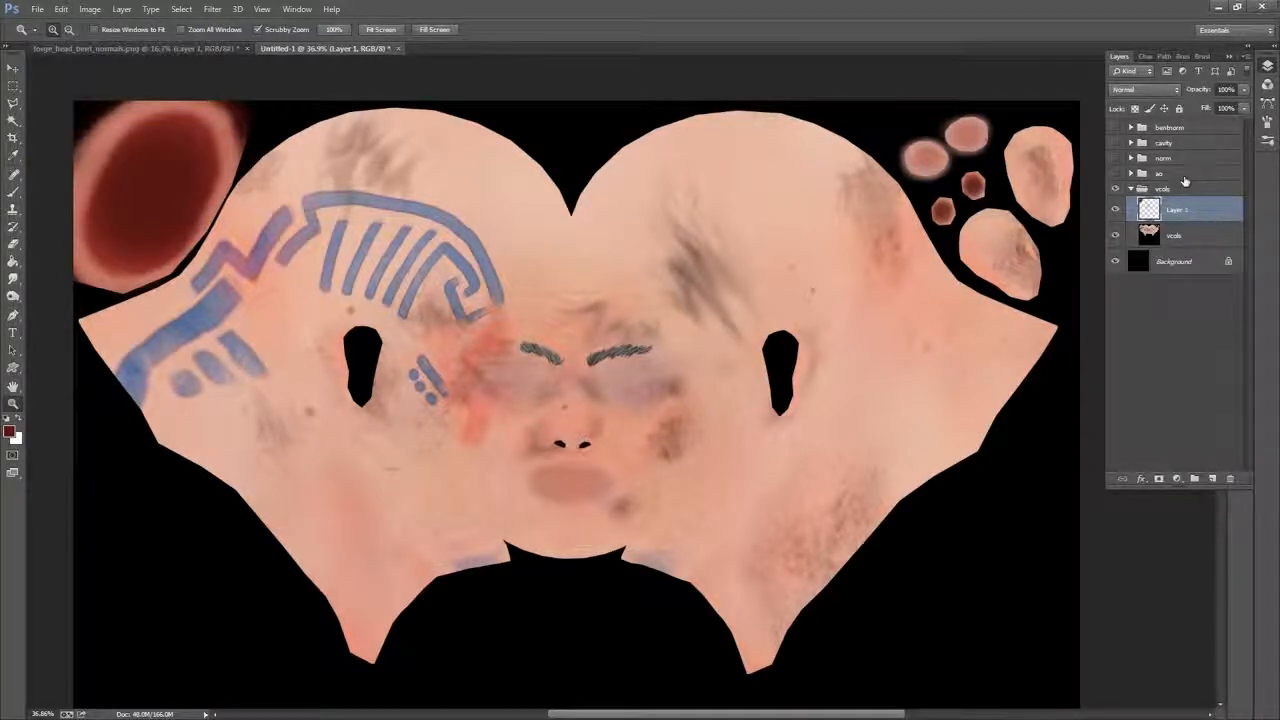
{"action": "left_click", "coordinate": [1183, 176]}
{"action": "left_click", "coordinate": [1178, 161]}
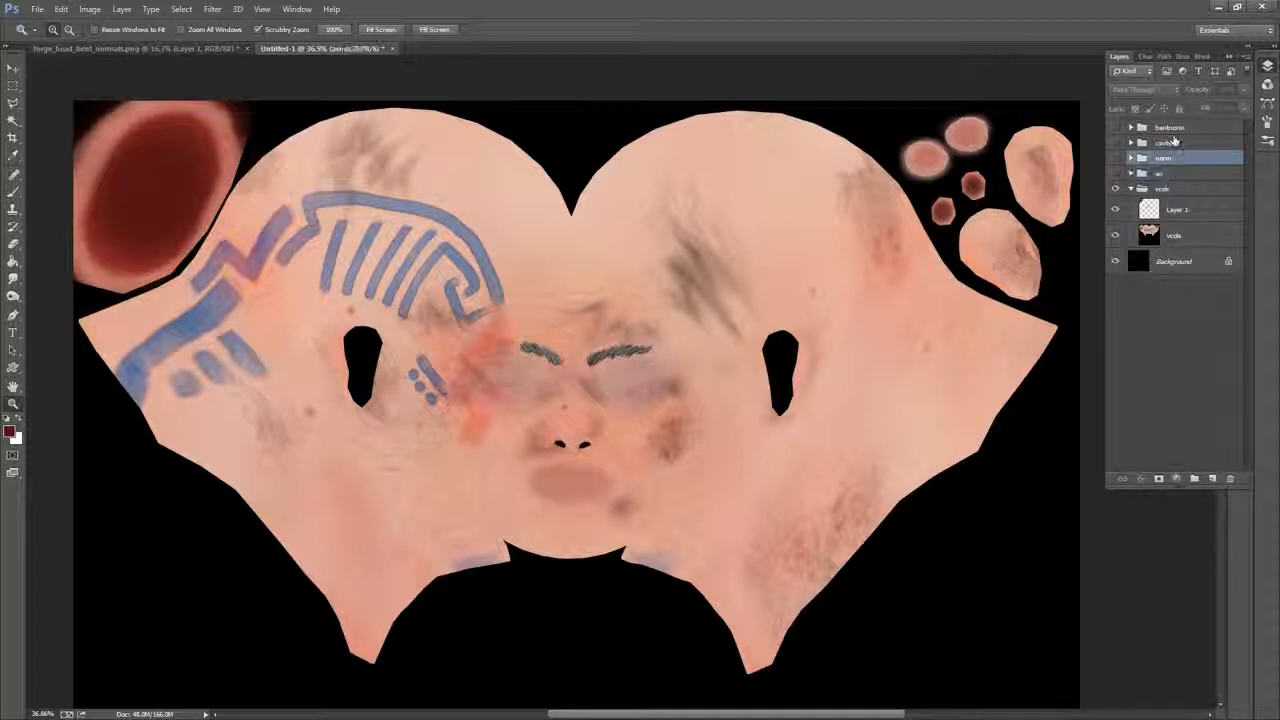
{"action": "left_click", "coordinate": [1174, 143]}
{"action": "left_click", "coordinate": [1115, 143]}
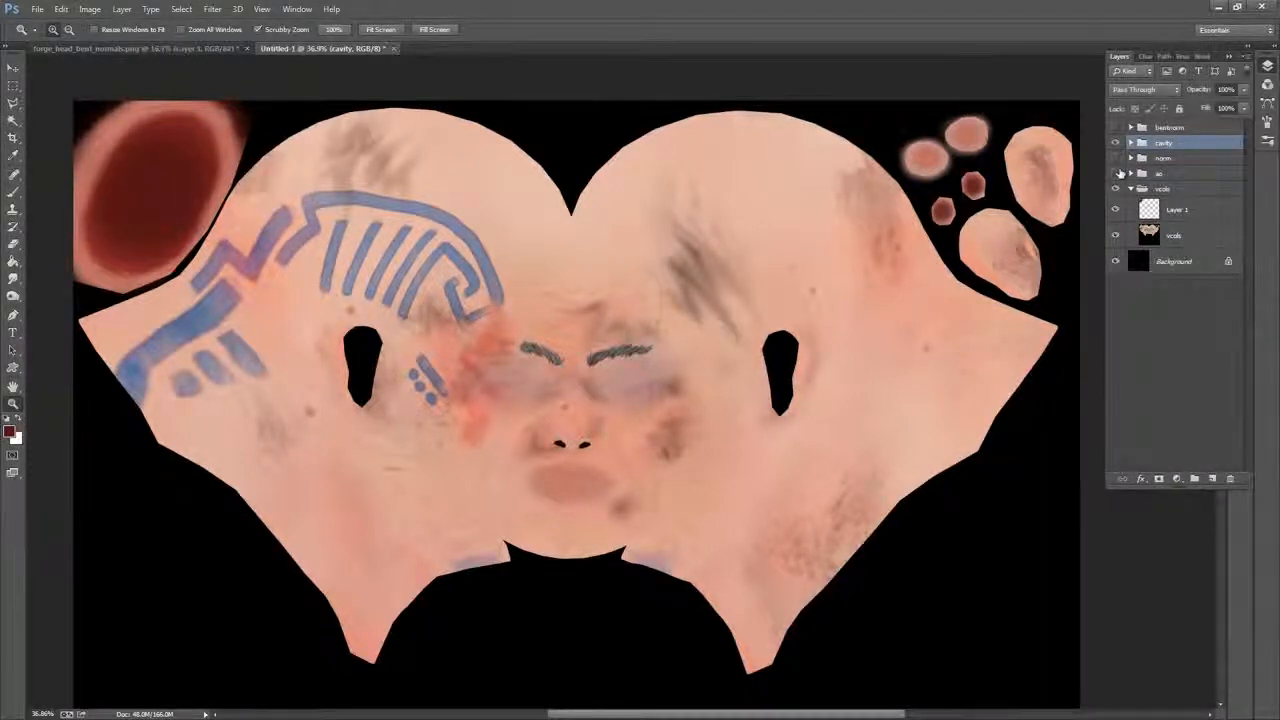
{"action": "left_click", "coordinate": [1131, 143]}
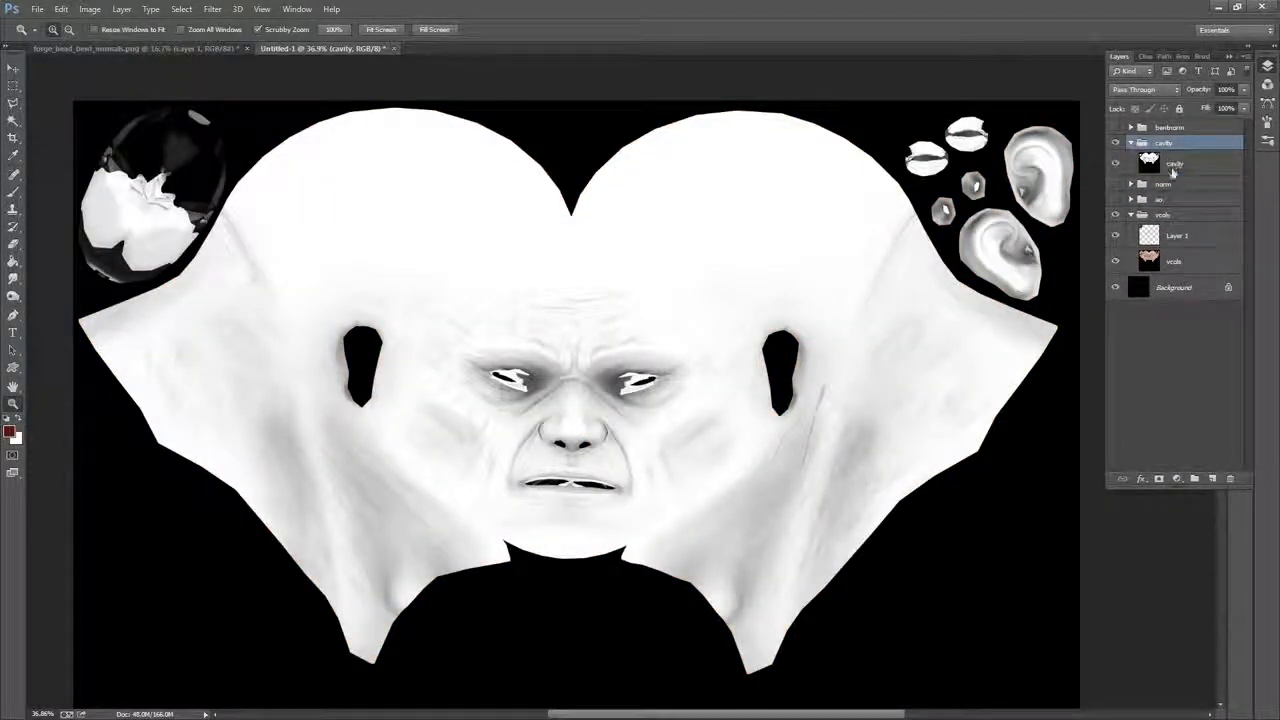
{"action": "left_click", "coordinate": [1174, 166]}
On the cavity map, sample grays around the eye left of the nose and paint over its white and black fragments
{"action": "left_click_drag", "start_coordinate": [826, 331], "coordinate": [811, 289]}
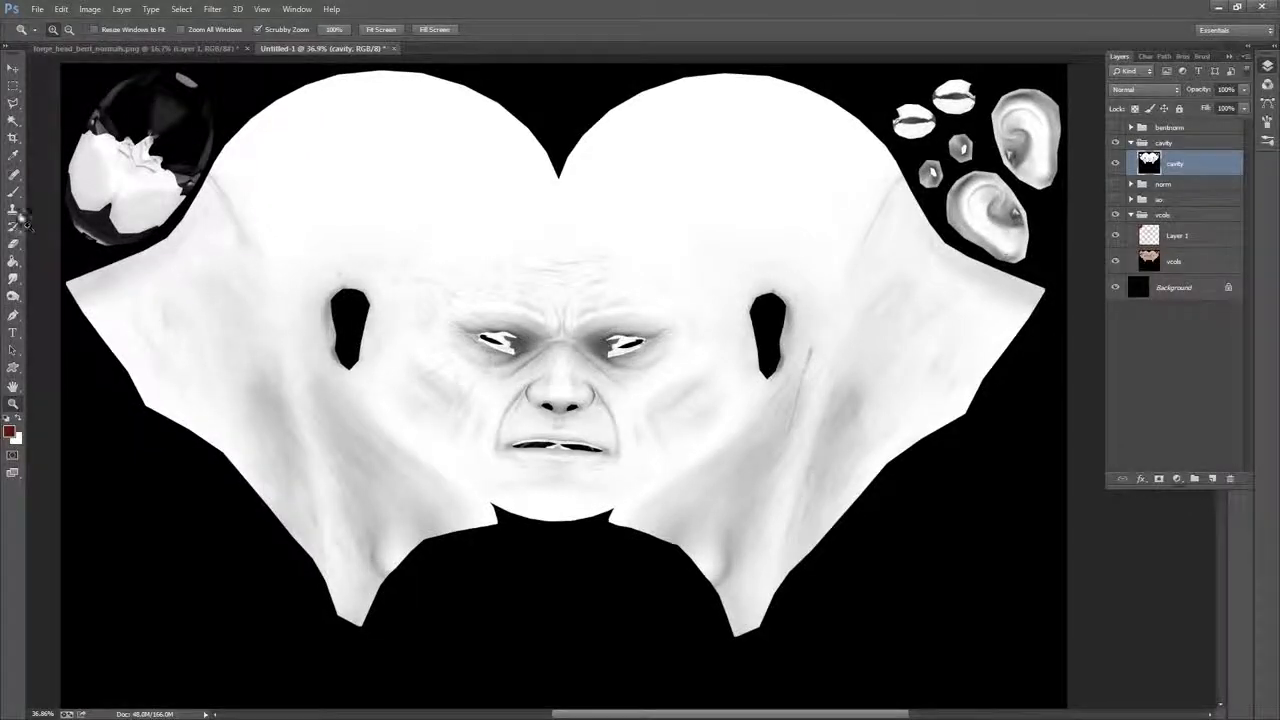
{"action": "left_click_drag", "start_coordinate": [494, 342], "coordinate": [575, 340]}
{"action": "key", "text": "b"}
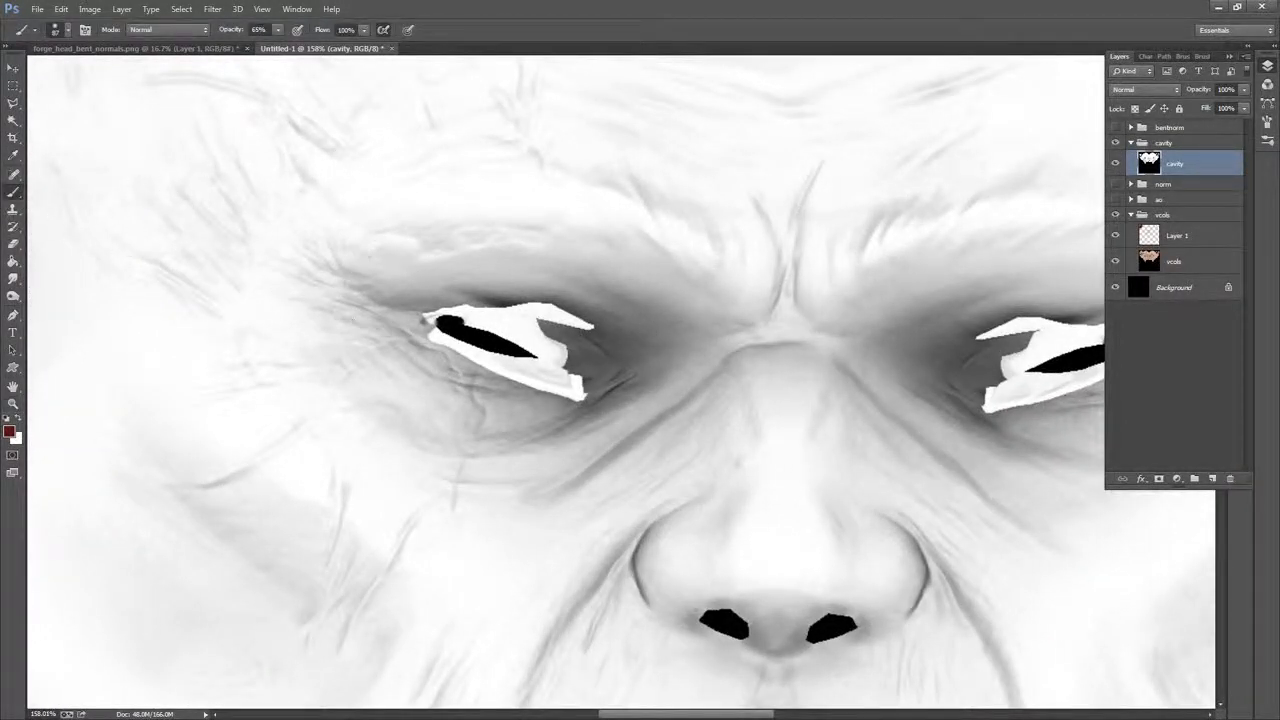
{"action": "key", "text": "x"}
{"action": "left_click", "coordinate": [587, 358], "text": "alt"}
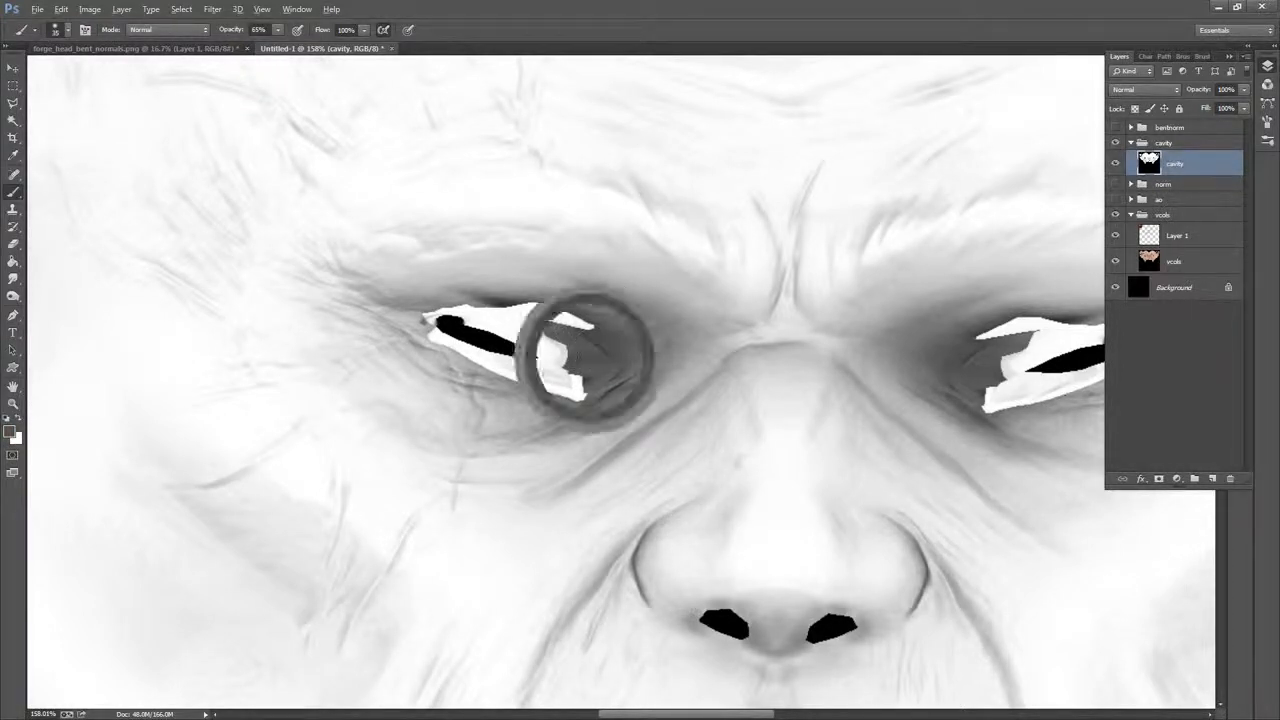
{"action": "mouse_move", "coordinate": [556, 355]}
{"action": "left_mouse_down"}
{"action": "mouse_move", "coordinate": [535, 345]}
{"action": "mouse_move", "coordinate": [553, 341]}
{"action": "left_mouse_up"}
{"action": "mouse_move", "coordinate": [457, 327]}
{"action": "left_mouse_down"}
{"action": "mouse_move", "coordinate": [550, 365]}
{"action": "mouse_move", "coordinate": [448, 329]}
{"action": "mouse_move", "coordinate": [528, 367]}
{"action": "mouse_move", "coordinate": [590, 346]}
{"action": "mouse_move", "coordinate": [546, 378]}
{"action": "mouse_move", "coordinate": [560, 395]}
{"action": "mouse_move", "coordinate": [551, 376]}
{"action": "mouse_move", "coordinate": [470, 362]}
{"action": "left_mouse_up"}
{"action": "left_click", "coordinate": [460, 354], "text": "alt"}
{"action": "left_click", "coordinate": [420, 333], "text": "alt"}
{"action": "left_click", "coordinate": [591, 371], "text": "alt"}
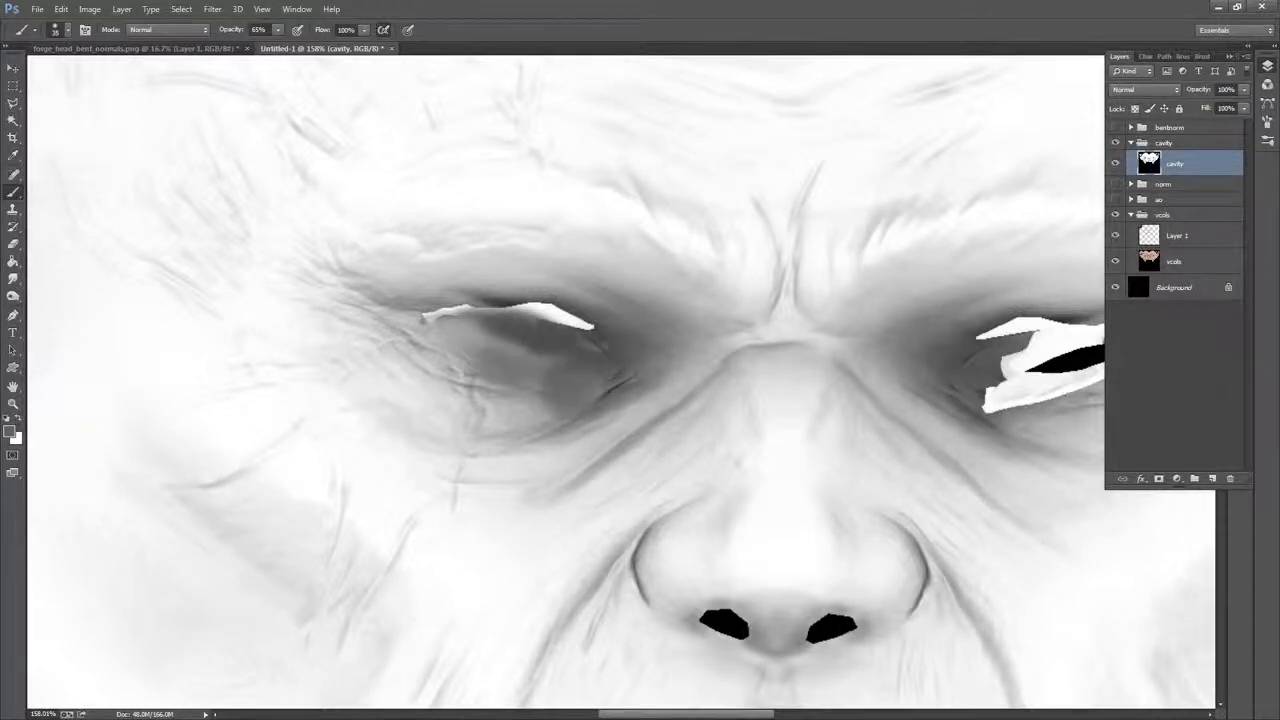
Paint over the white sliver along the same eye's upper lid with a smaller brush, resampling nearby grays to blend it
{"action": "left_click_drag", "start_coordinate": [592, 318], "coordinate": [595, 330]}
{"action": "left_click", "coordinate": [602, 331], "text": "alt"}
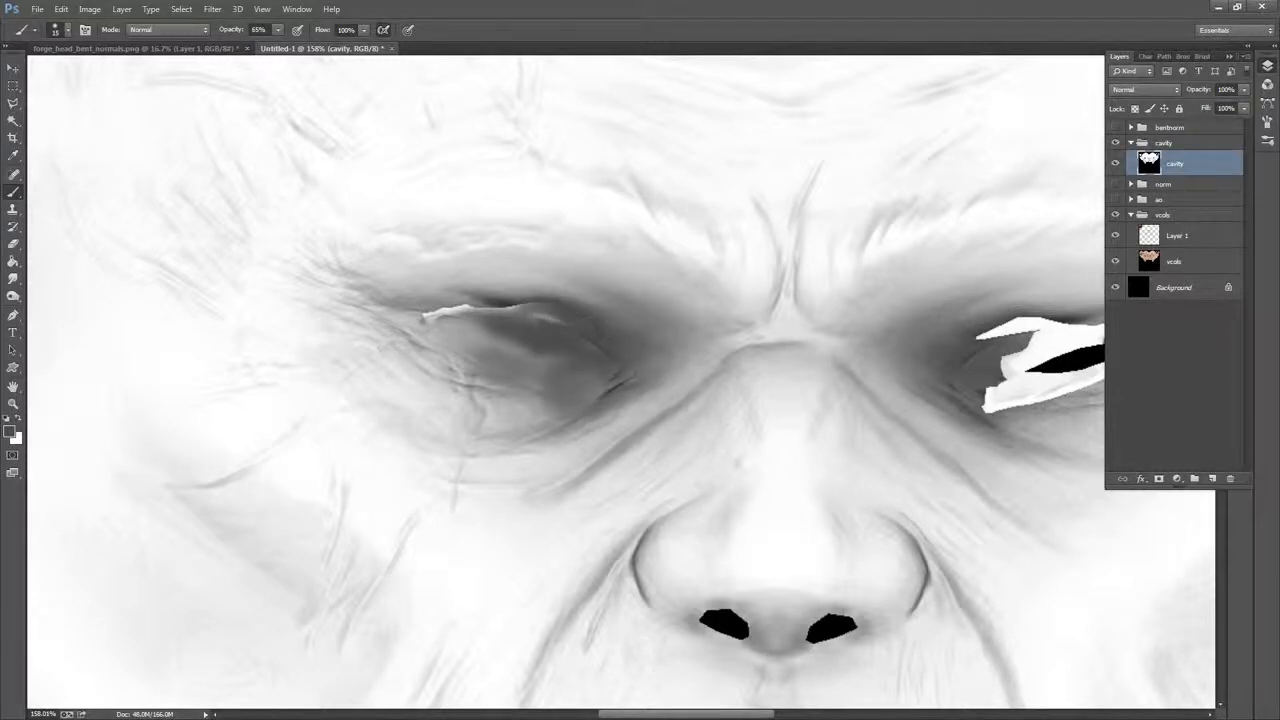
{"action": "left_click", "coordinate": [601, 339], "text": "alt"}
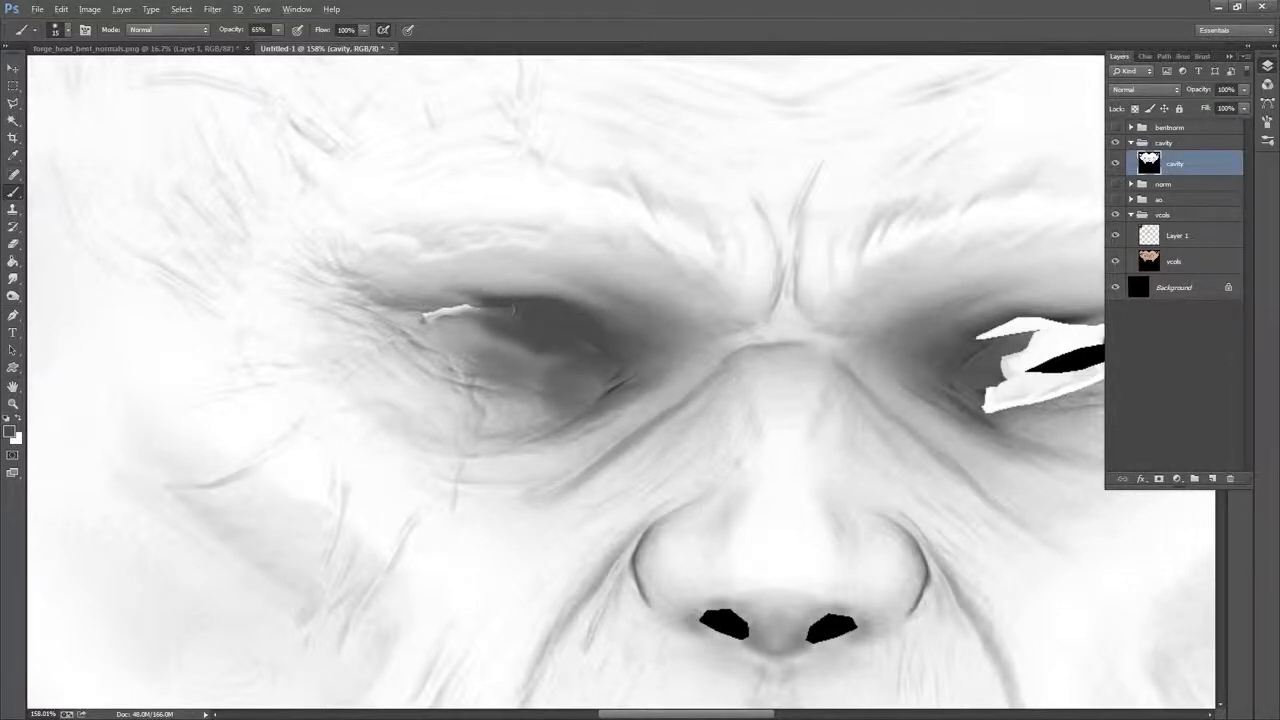
{"action": "left_click", "coordinate": [460, 300], "text": "alt"}
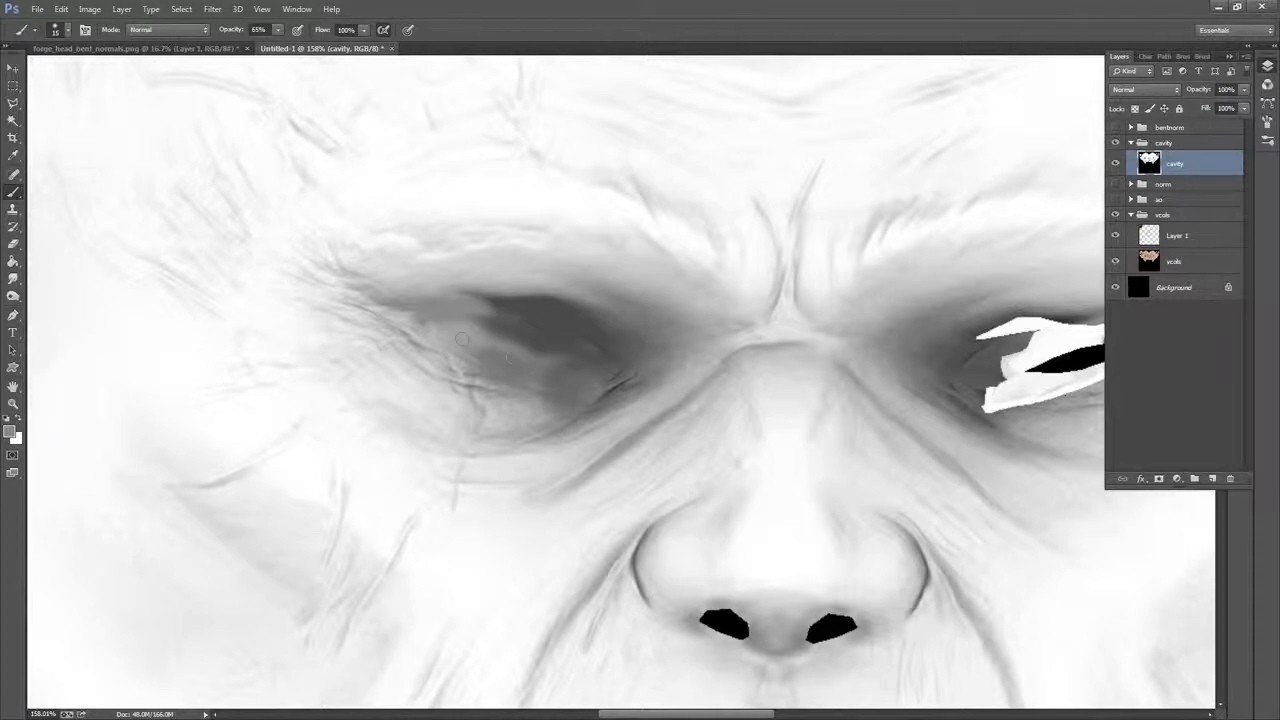
{"action": "left_click", "coordinate": [460, 346], "text": "alt"}
{"action": "left_click", "coordinate": [469, 364], "text": "alt"}
Enlarge the brush and smooth the gray shading inside the repainted eye socket
{"action": "mouse_move", "coordinate": [562, 340]}
{"action": "left_mouse_down"}
{"action": "mouse_move", "coordinate": [277, 355]}
{"action": "mouse_move", "coordinate": [242, 373]}
{"action": "left_mouse_up"}
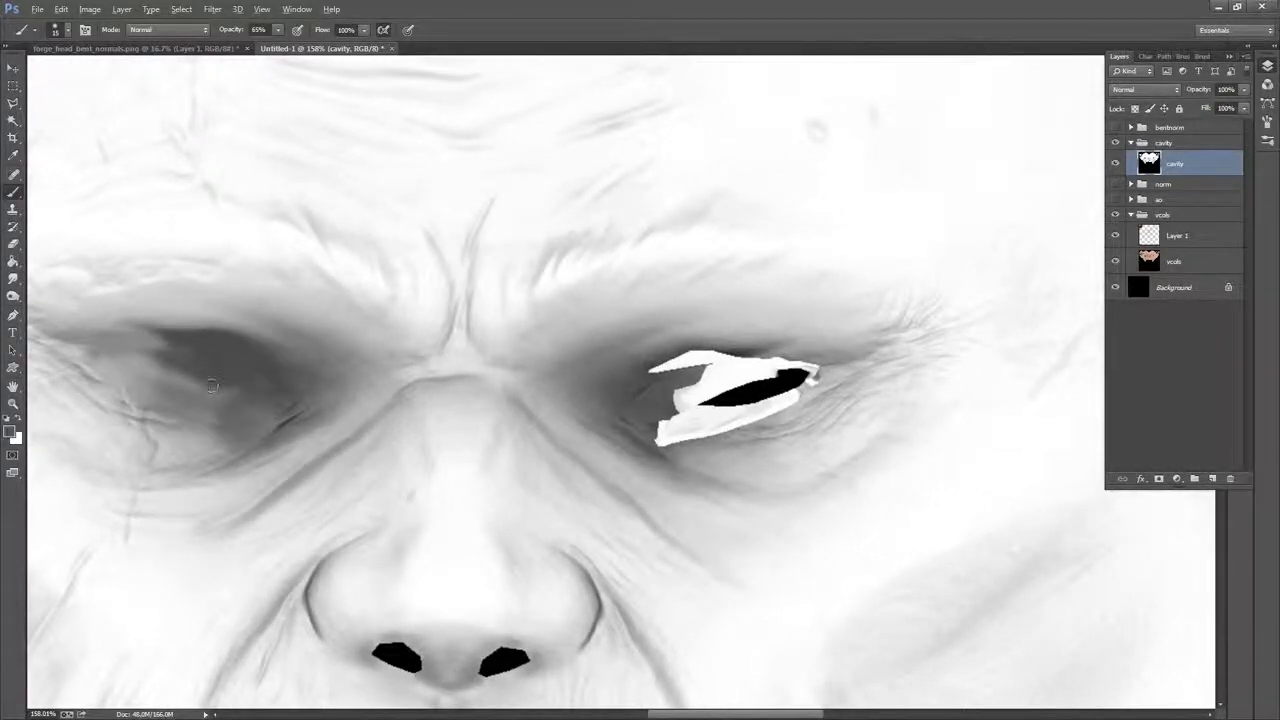
{"action": "right_click", "coordinate": [213, 386]}
{"action": "left_click_drag", "start_coordinate": [284, 419], "coordinate": [306, 420]}
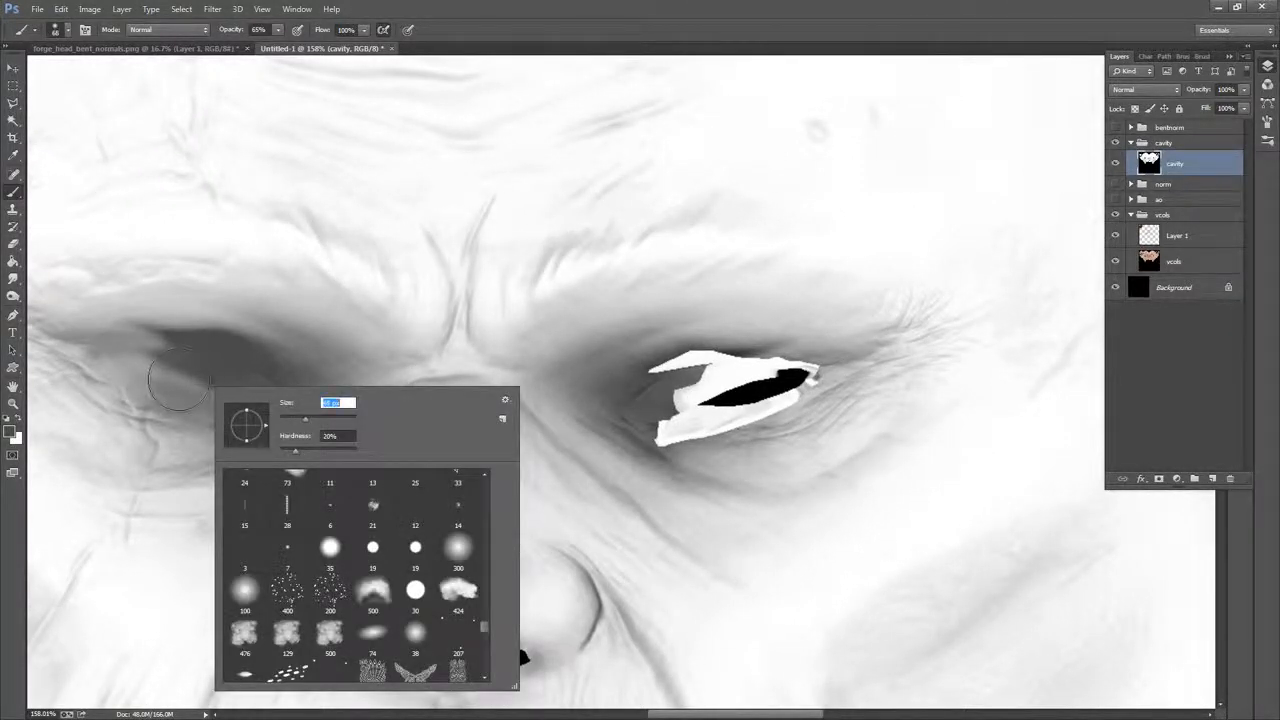
{"action": "left_click", "coordinate": [178, 380]}
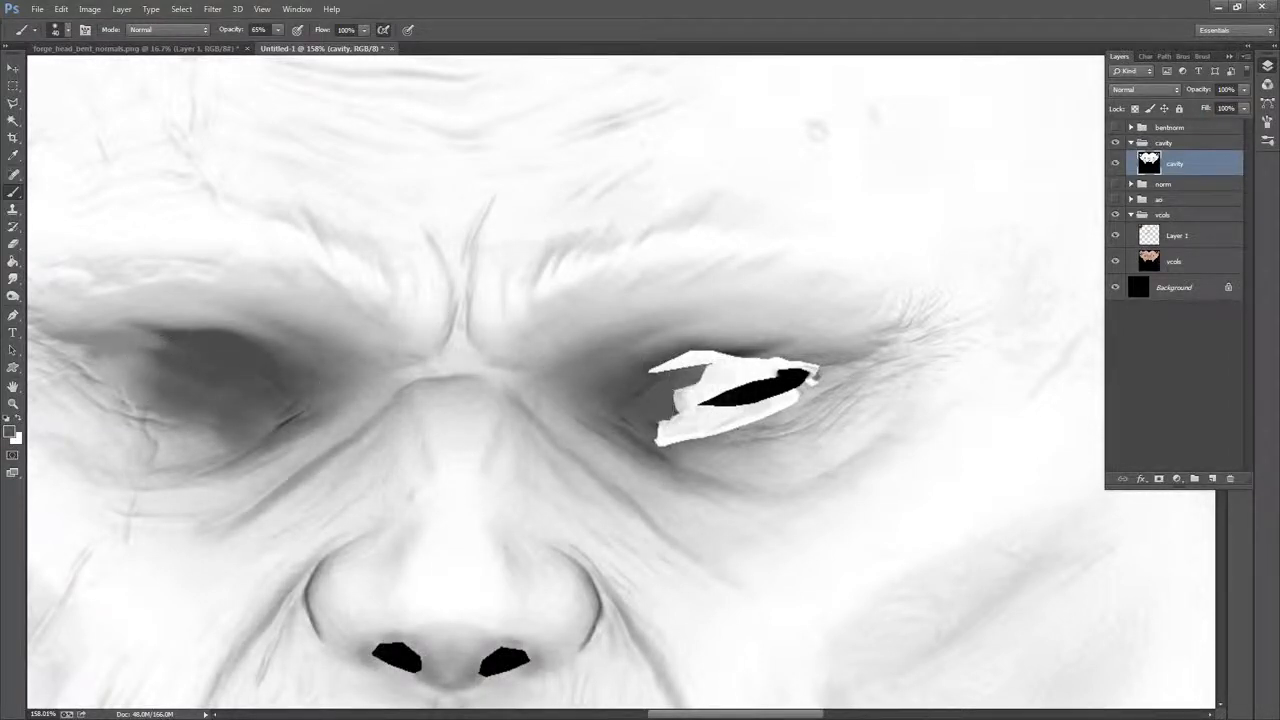
Paint dark gray over most of the white and black fragments in the other eye, including its outer corner
{"action": "mouse_move", "coordinate": [700, 400]}
{"action": "left_mouse_down"}
{"action": "mouse_move", "coordinate": [784, 383]}
{"action": "mouse_move", "coordinate": [716, 394]}
{"action": "mouse_move", "coordinate": [717, 381]}
{"action": "mouse_move", "coordinate": [797, 376]}
{"action": "mouse_move", "coordinate": [691, 409]}
{"action": "mouse_move", "coordinate": [649, 399]}
{"action": "mouse_move", "coordinate": [657, 386]}
{"action": "mouse_move", "coordinate": [638, 369]}
{"action": "mouse_move", "coordinate": [712, 353]}
{"action": "left_mouse_up"}
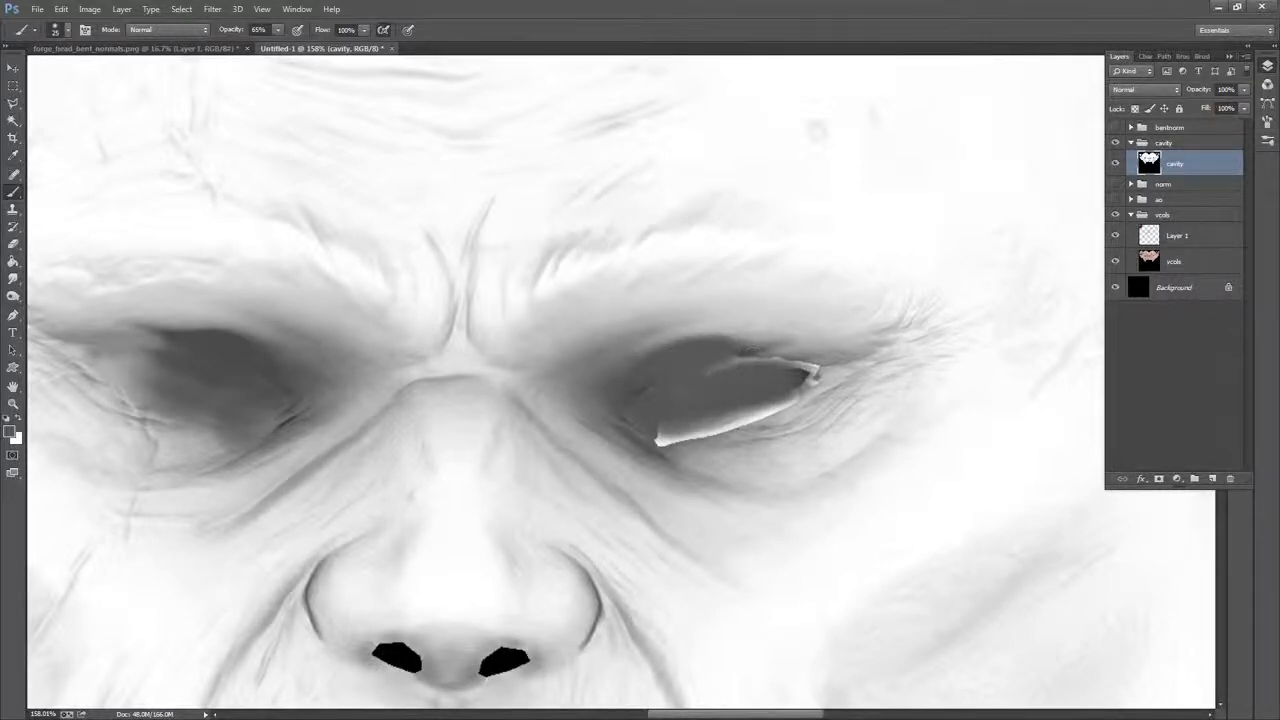
{"action": "left_click", "coordinate": [819, 358], "text": "alt"}
{"action": "left_click_drag", "start_coordinate": [819, 367], "coordinate": [758, 368]}
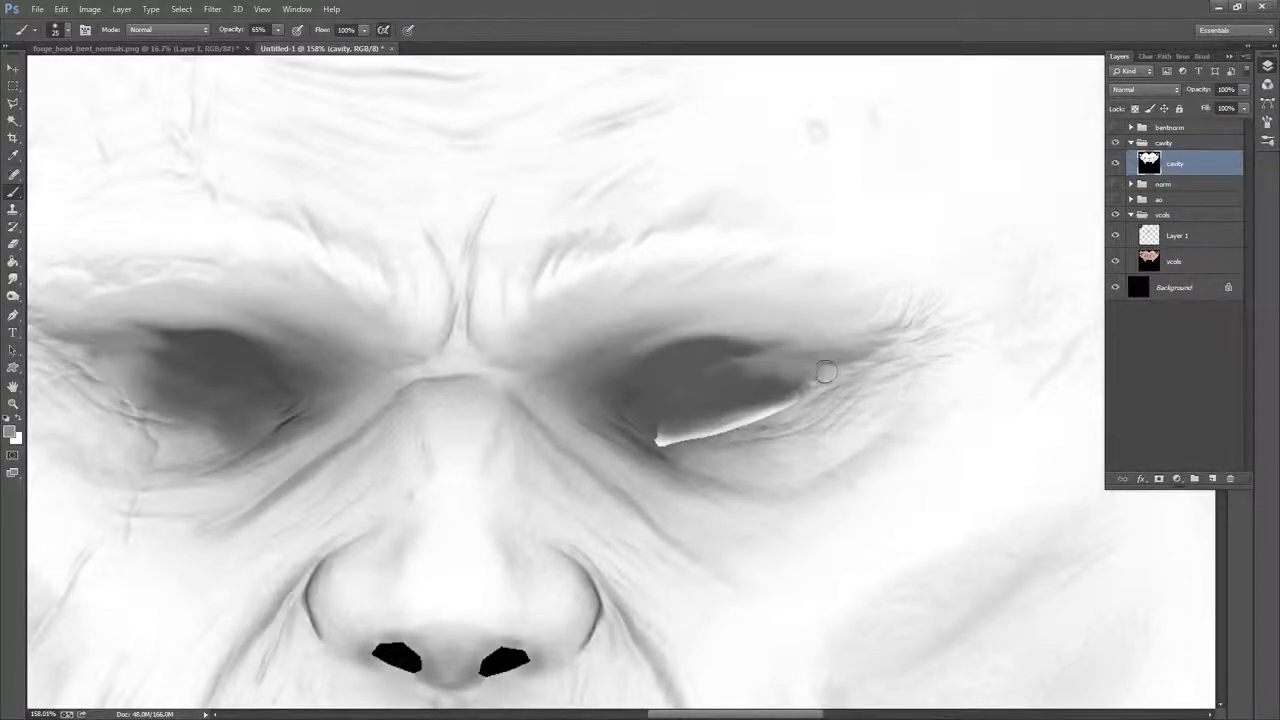
Cover the white sliver along that eye's lower lid with sampled grays and even out the lighter patches inside the socket
{"action": "left_click", "coordinate": [740, 402], "text": "alt"}
{"action": "left_click", "coordinate": [686, 428], "text": "alt"}
{"action": "left_click_drag", "start_coordinate": [684, 438], "coordinate": [667, 437]}
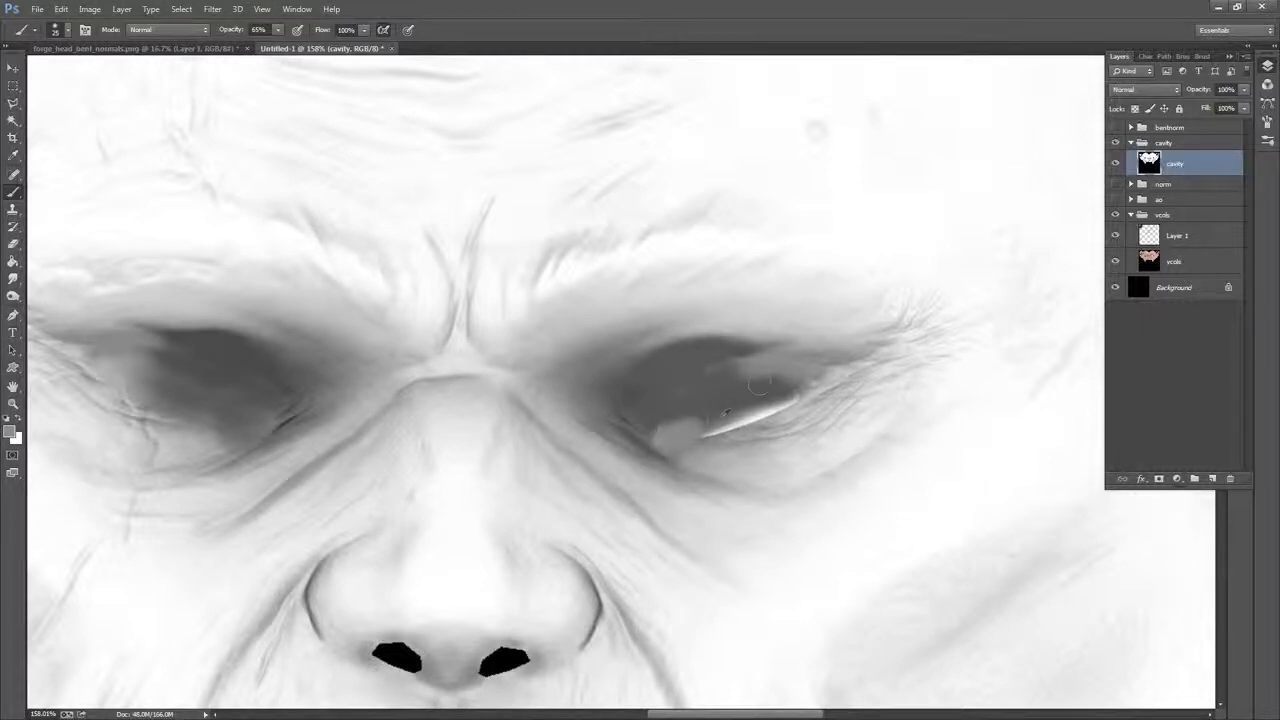
{"action": "left_click_drag", "start_coordinate": [710, 428], "coordinate": [783, 398]}
{"action": "left_click", "coordinate": [775, 387], "text": "alt"}
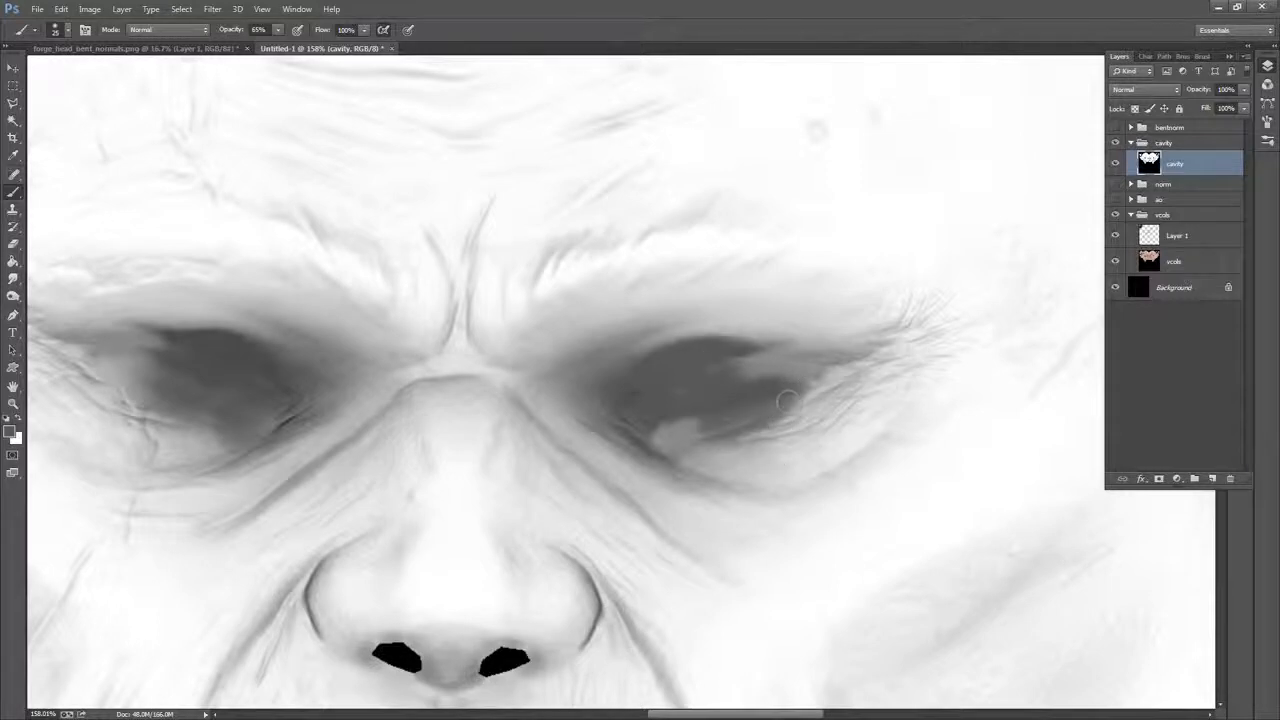
{"action": "mouse_move", "coordinate": [775, 407]}
{"action": "left_mouse_down"}
{"action": "mouse_move", "coordinate": [729, 421]}
{"action": "mouse_move", "coordinate": [728, 436]}
{"action": "mouse_move", "coordinate": [700, 417]}
{"action": "mouse_move", "coordinate": [728, 440]}
{"action": "mouse_move", "coordinate": [713, 419]}
{"action": "mouse_move", "coordinate": [678, 428]}
{"action": "left_mouse_up"}
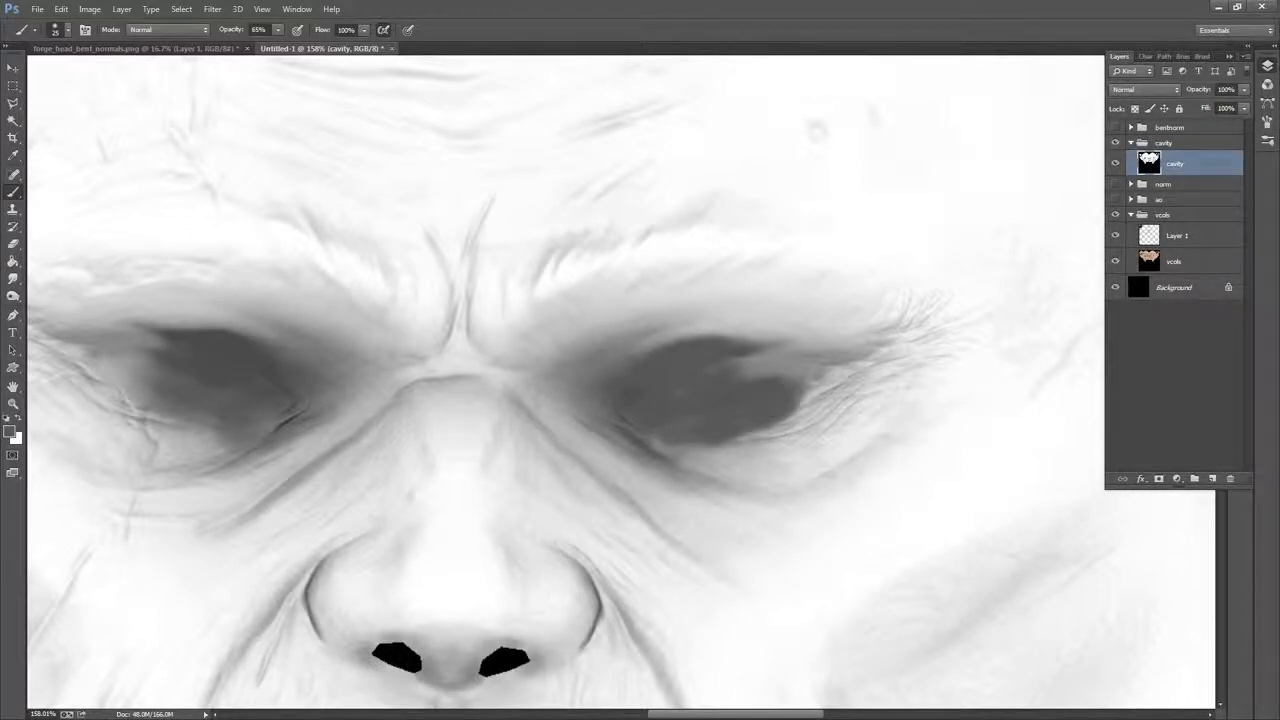
{"action": "left_click_drag", "start_coordinate": [748, 366], "coordinate": [805, 376]}
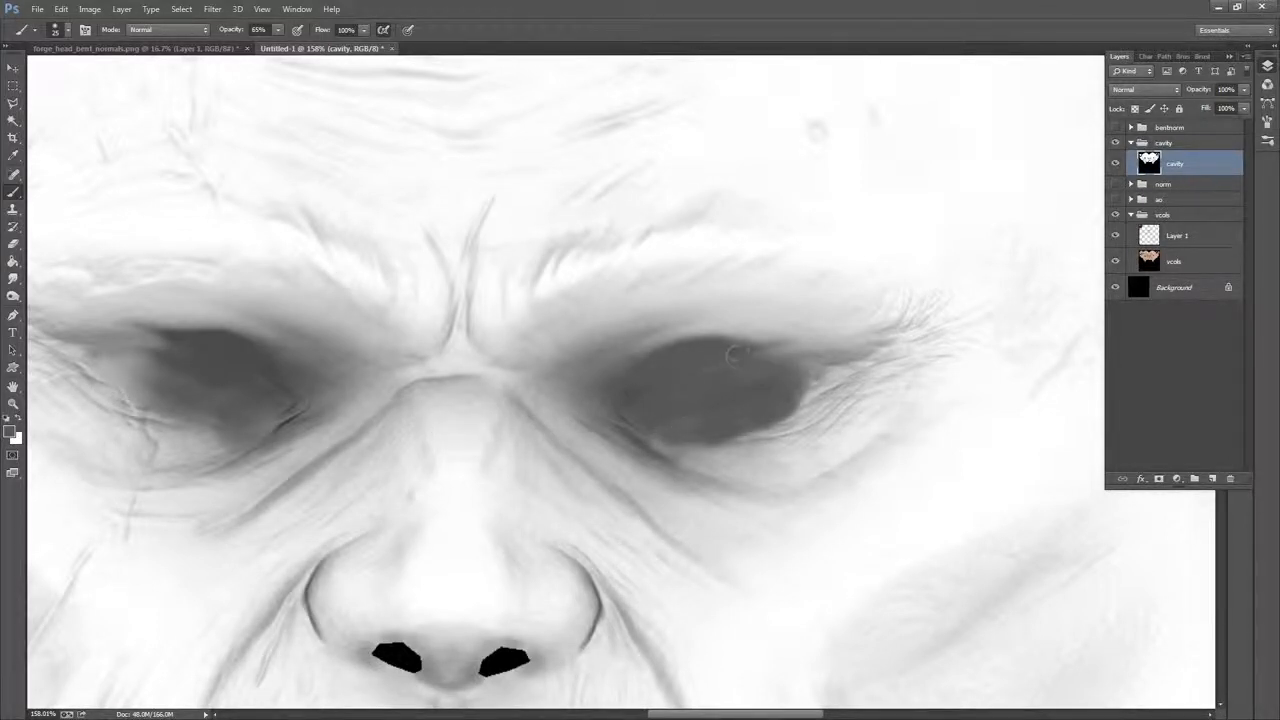
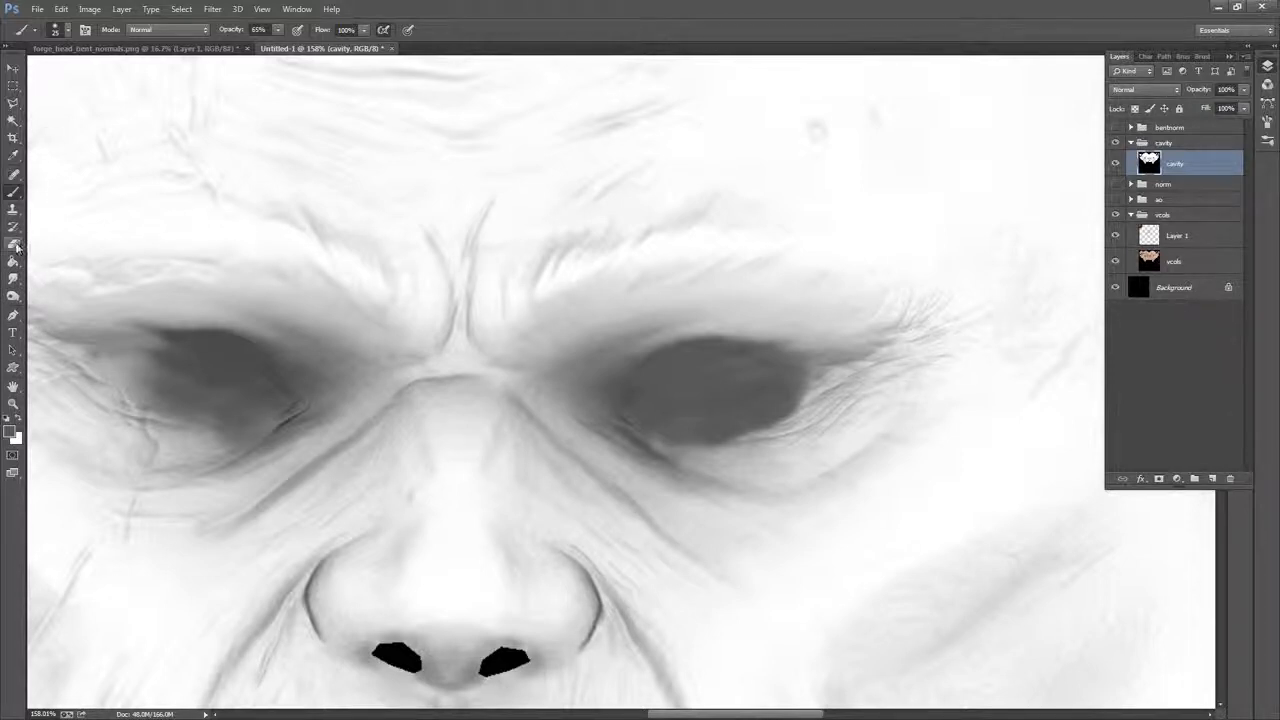
Try to clone the wrinkled skin beside the eye's outer corner over the edge of the gray fill with the Clone Stamp
{"action": "left_click", "coordinate": [13, 208]}
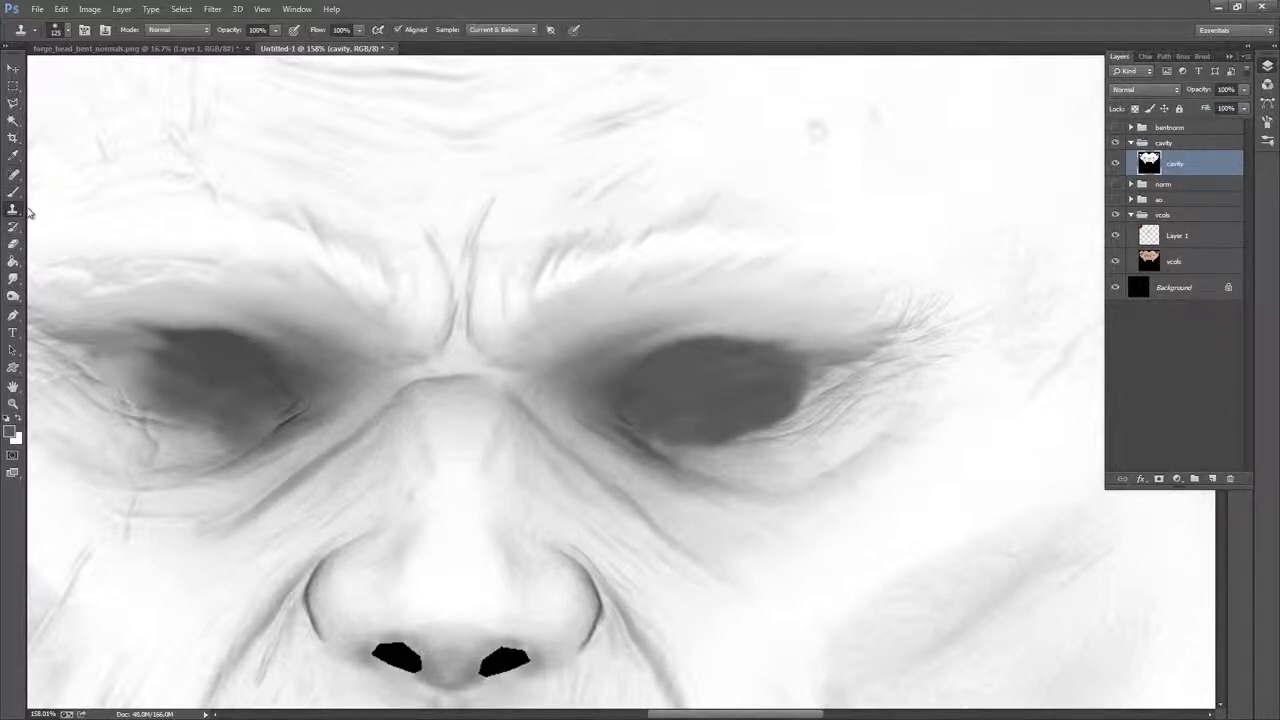
{"action": "left_click", "coordinate": [839, 390], "text": "alt"}
{"action": "mouse_move", "coordinate": [831, 396]}
{"action": "left_mouse_down"}
{"action": "mouse_move", "coordinate": [801, 408]}
{"action": "mouse_move", "coordinate": [834, 382]}
{"action": "left_mouse_up"}
{"action": "key", "text": "ctrl+z"}
Clone the wrinkled skin beside the eye's outer corner over the adjoining lower edge of the gray fill with a smaller Clone Stamp
{"action": "key", "text": "bracketleft"}
{"action": "key", "text": "bracketleft"}
{"action": "key", "text": "bracketleft"}
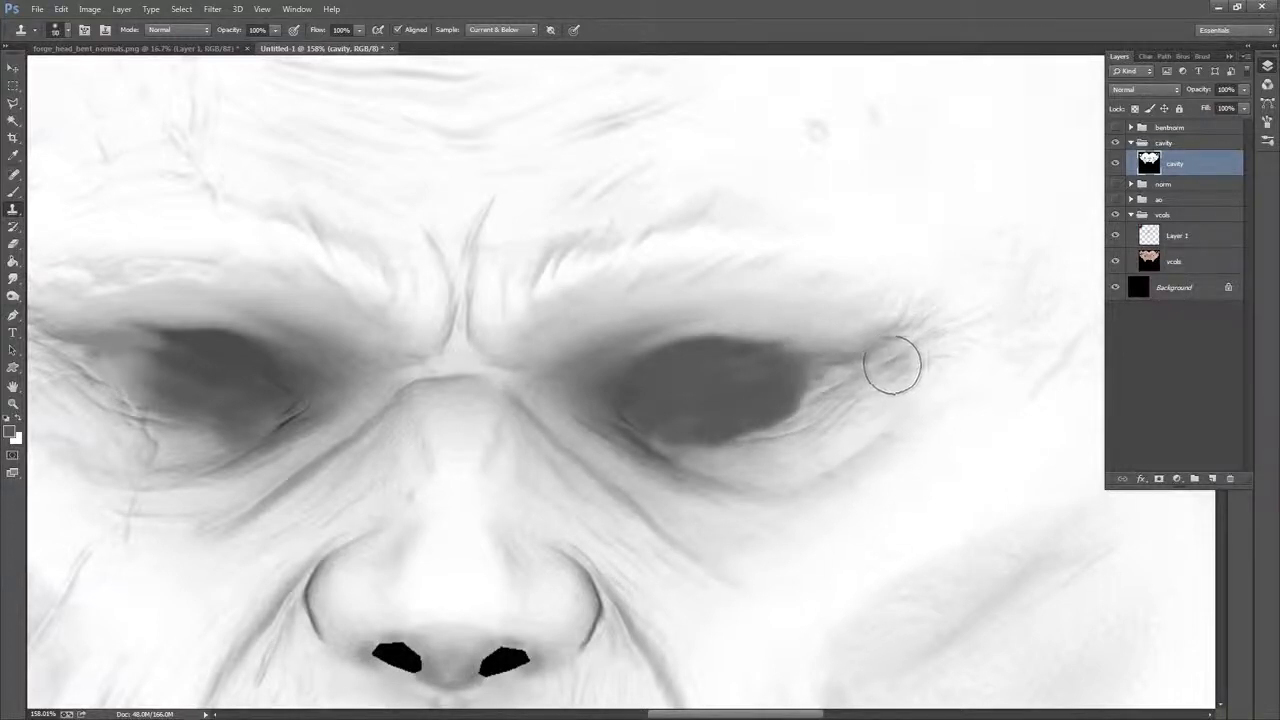
{"action": "left_click", "coordinate": [817, 423], "text": "alt"}
{"action": "left_click_drag", "start_coordinate": [780, 417], "coordinate": [748, 428]}
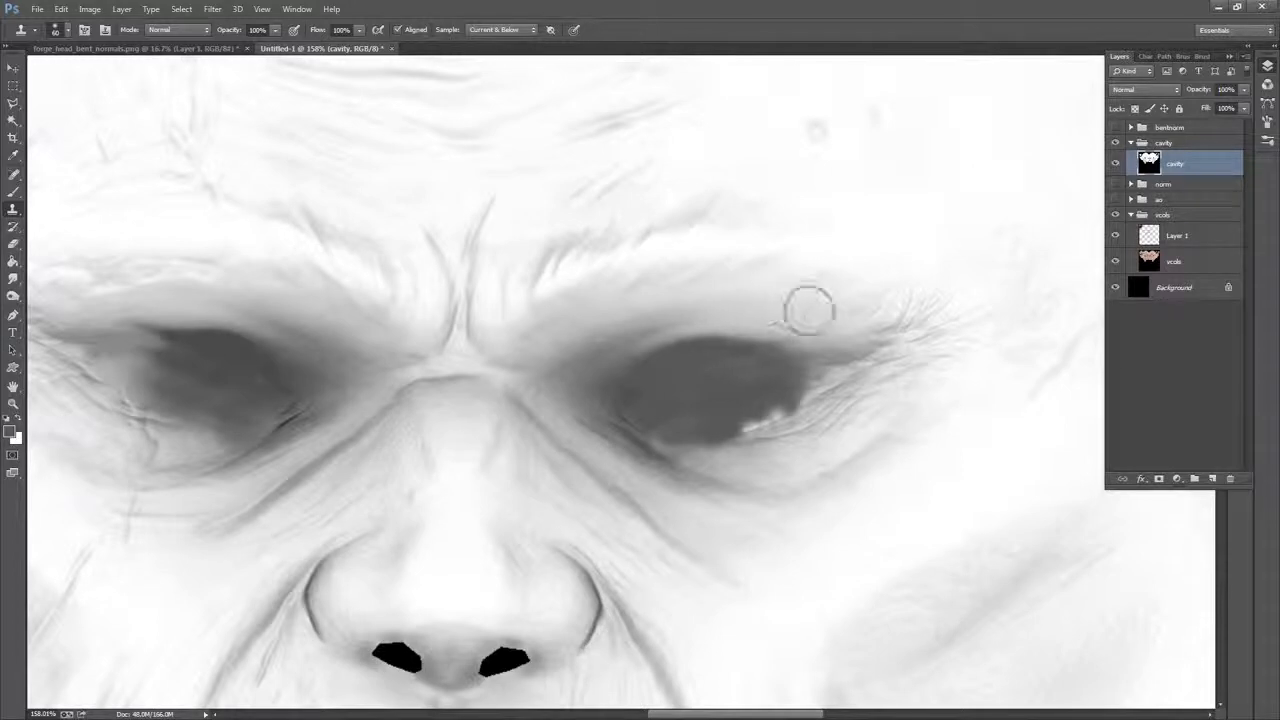
Choose the 35 px brush tip with 55% hardness and try cloning the outer-corner wrinkles further into the gray fill
{"action": "right_click", "coordinate": [780, 306]}
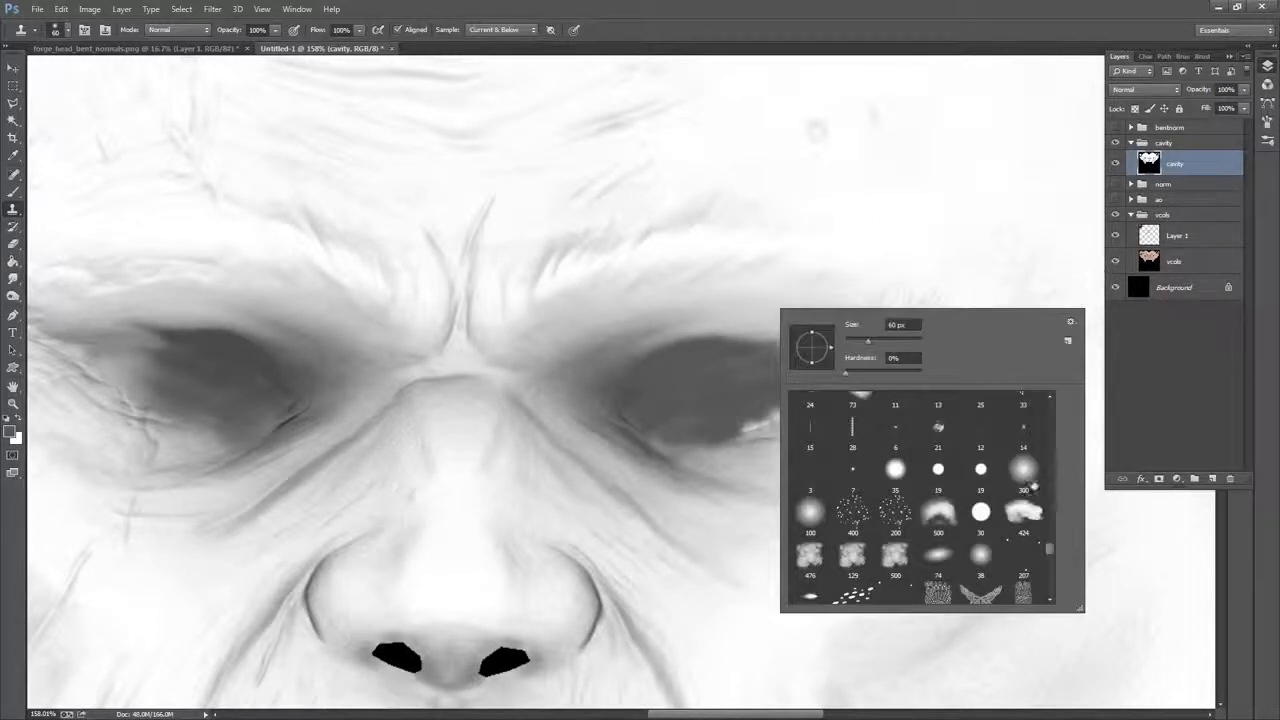
{"action": "left_click", "coordinate": [896, 472]}
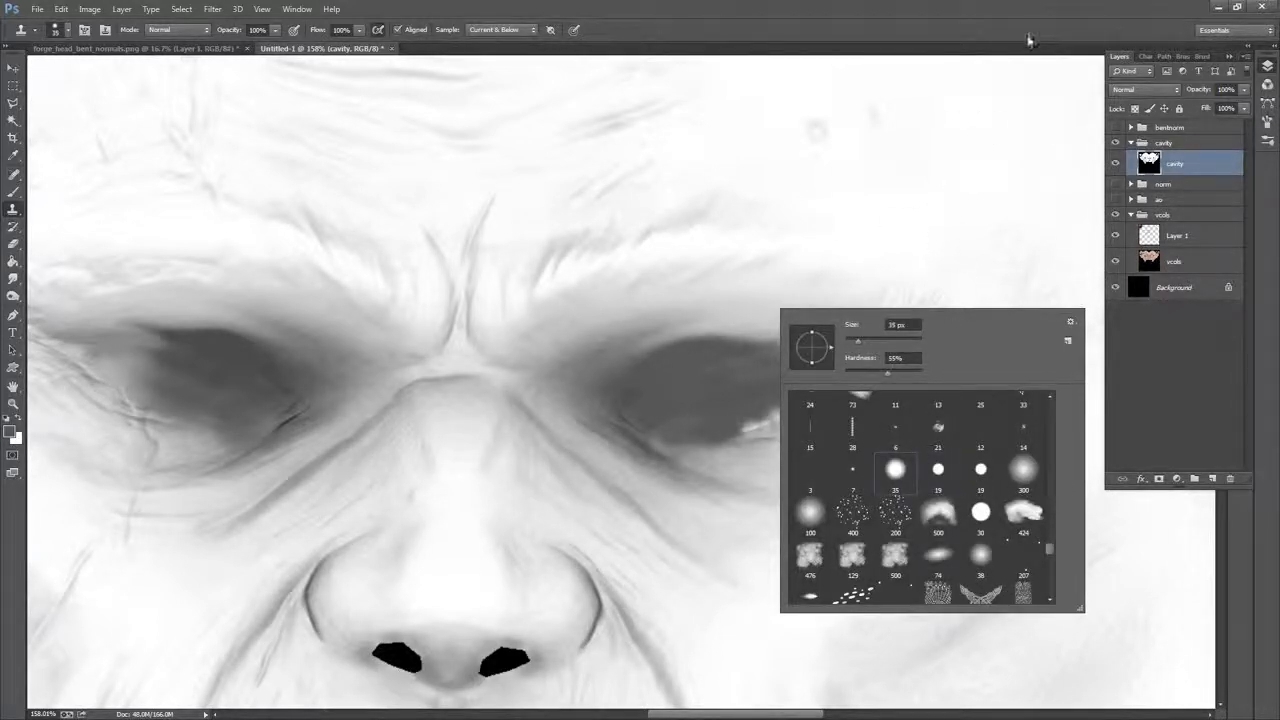
{"action": "left_click", "coordinate": [1018, 42]}
{"action": "left_click", "coordinate": [822, 419], "text": "alt"}
{"action": "mouse_move", "coordinate": [790, 416]}
{"action": "left_mouse_down"}
{"action": "mouse_move", "coordinate": [788, 402]}
{"action": "mouse_move", "coordinate": [765, 419]}
{"action": "left_mouse_up"}
{"action": "key", "text": "ctrl+z"}
Set the Clone Stamp opacity to 38% and clone wrinkled skin along the eye's lower lid to the inner corner
{"action": "left_click", "coordinate": [360, 33]}
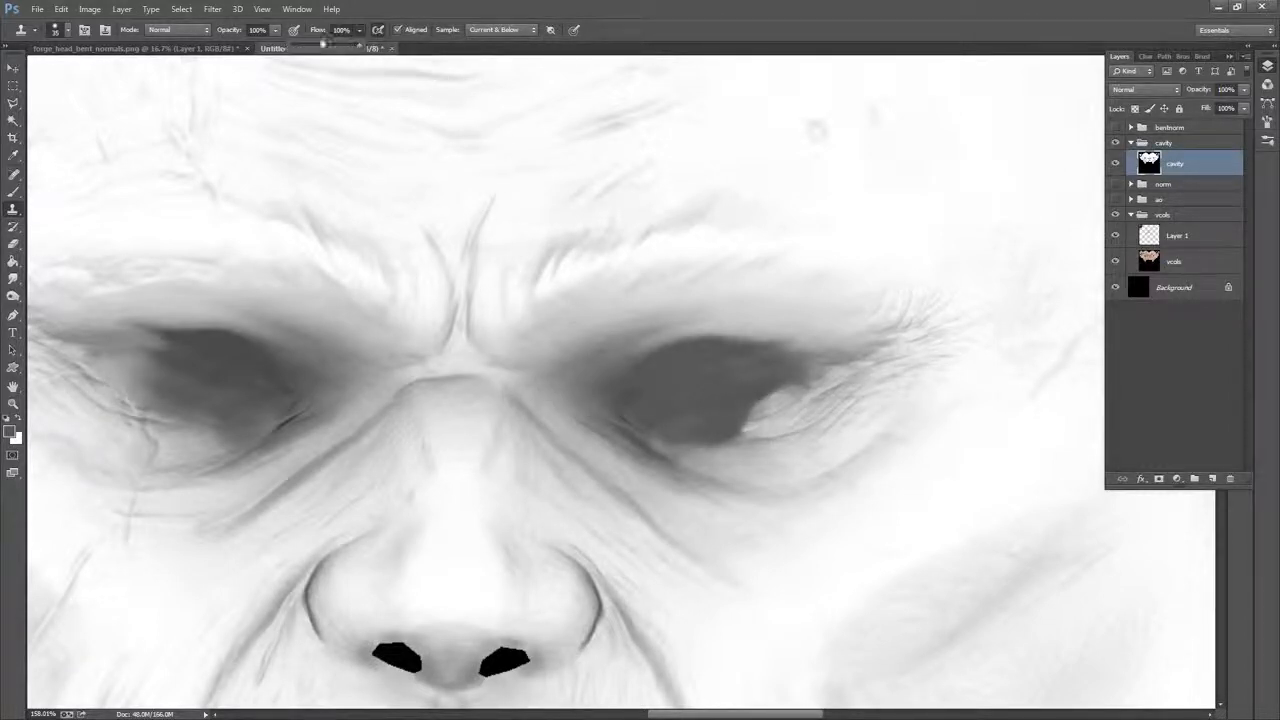
{"action": "left_click", "coordinate": [276, 32]}
{"action": "left_click", "coordinate": [744, 37]}
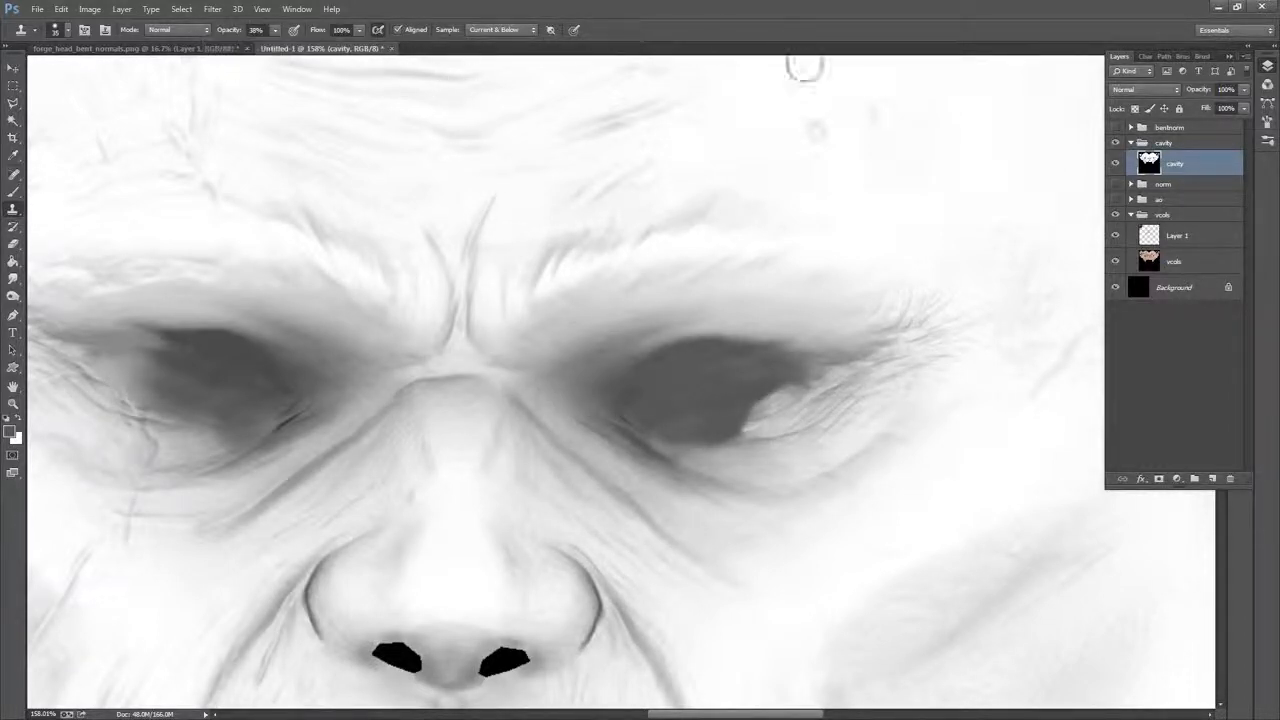
{"action": "left_click", "coordinate": [812, 414], "text": "alt"}
{"action": "mouse_move", "coordinate": [744, 420]}
{"action": "left_mouse_down"}
{"action": "mouse_move", "coordinate": [716, 438]}
{"action": "mouse_move", "coordinate": [818, 391]}
{"action": "left_mouse_up"}
{"action": "left_click", "coordinate": [820, 389], "text": "alt"}
{"action": "left_click", "coordinate": [823, 411], "text": "alt"}
{"action": "mouse_move", "coordinate": [727, 440]}
{"action": "left_mouse_down"}
{"action": "mouse_move", "coordinate": [822, 411]}
{"action": "mouse_move", "coordinate": [728, 437]}
{"action": "mouse_move", "coordinate": [683, 433]}
{"action": "mouse_move", "coordinate": [849, 417]}
{"action": "mouse_move", "coordinate": [641, 434]}
{"action": "left_mouse_up"}
{"action": "left_click", "coordinate": [843, 423], "text": "alt"}
{"action": "left_click", "coordinate": [642, 450], "text": "alt"}
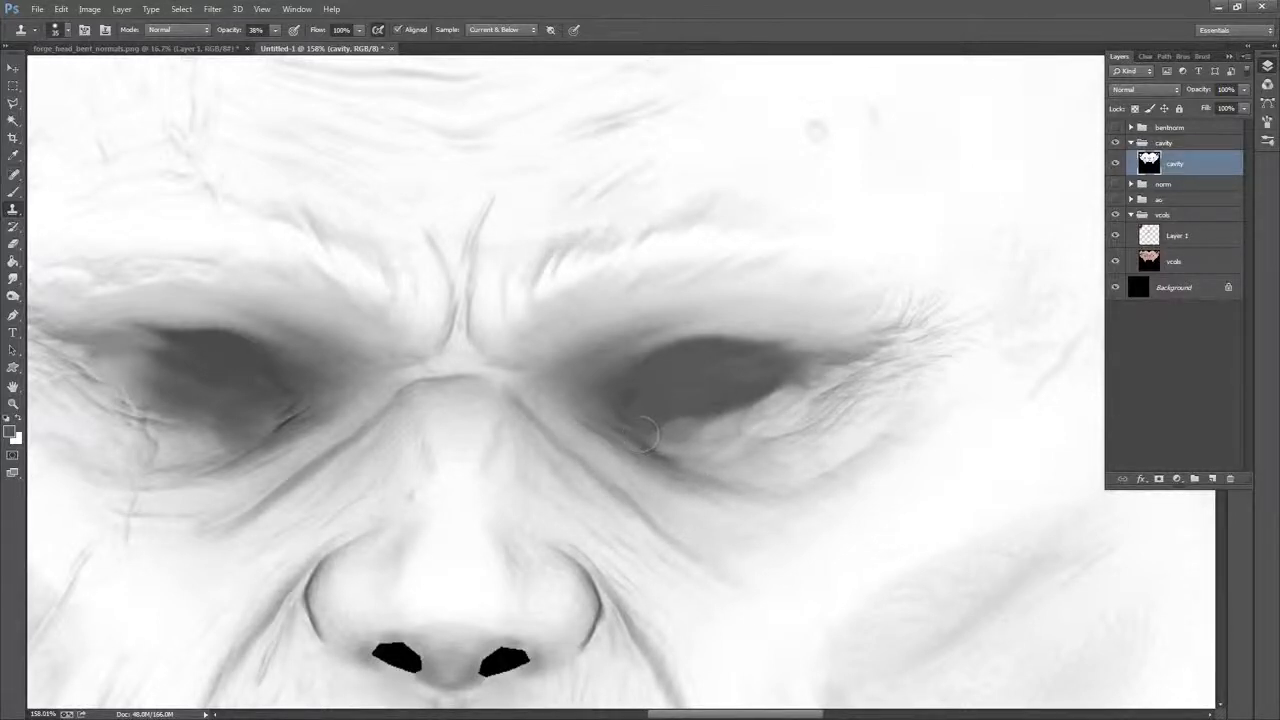
Clone nearby skin over the outer edge, lower lid and inner corner of the other eye's gray fill
{"action": "left_click", "coordinate": [188, 428], "text": "alt"}
{"action": "left_click_drag", "start_coordinate": [108, 408], "coordinate": [143, 405]}
{"action": "left_click", "coordinate": [61, 359], "text": "alt"}
{"action": "left_click_drag", "start_coordinate": [92, 368], "coordinate": [112, 376]}
{"action": "left_click", "coordinate": [361, 418], "text": "alt"}
{"action": "left_click", "coordinate": [303, 400]}
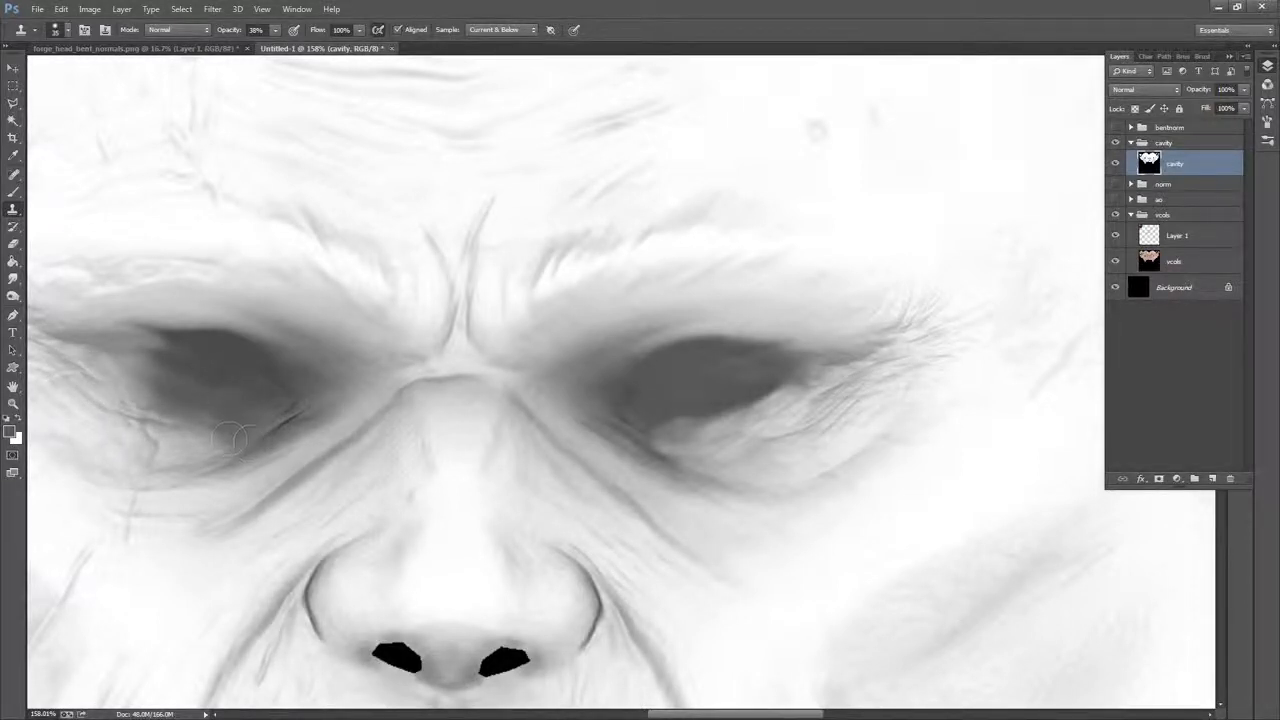
{"action": "left_click", "coordinate": [176, 469], "text": "alt"}
{"action": "left_click", "coordinate": [149, 424]}
{"action": "left_click_drag", "start_coordinate": [200, 438], "coordinate": [214, 424]}
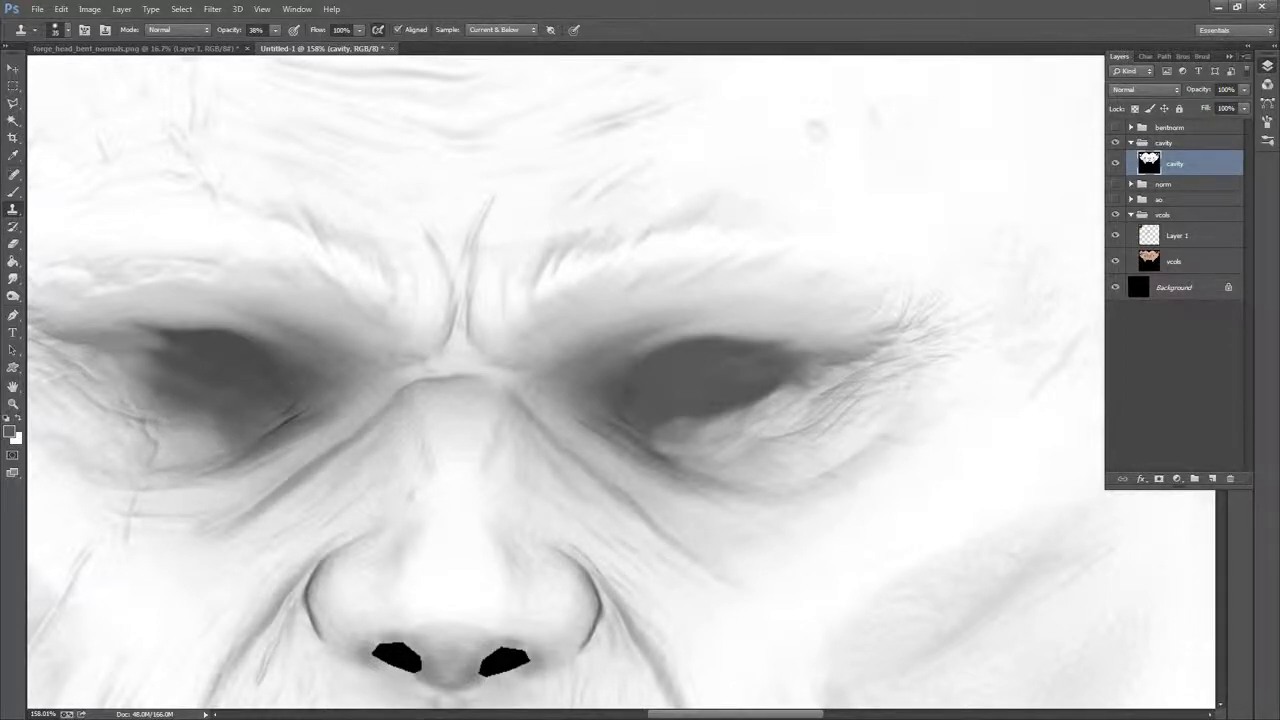
Clone lower-lip skin over the bottom edge and white fragments of one half of the black mouth gap
{"action": "left_click_drag", "start_coordinate": [688, 480], "coordinate": [723, 374]}
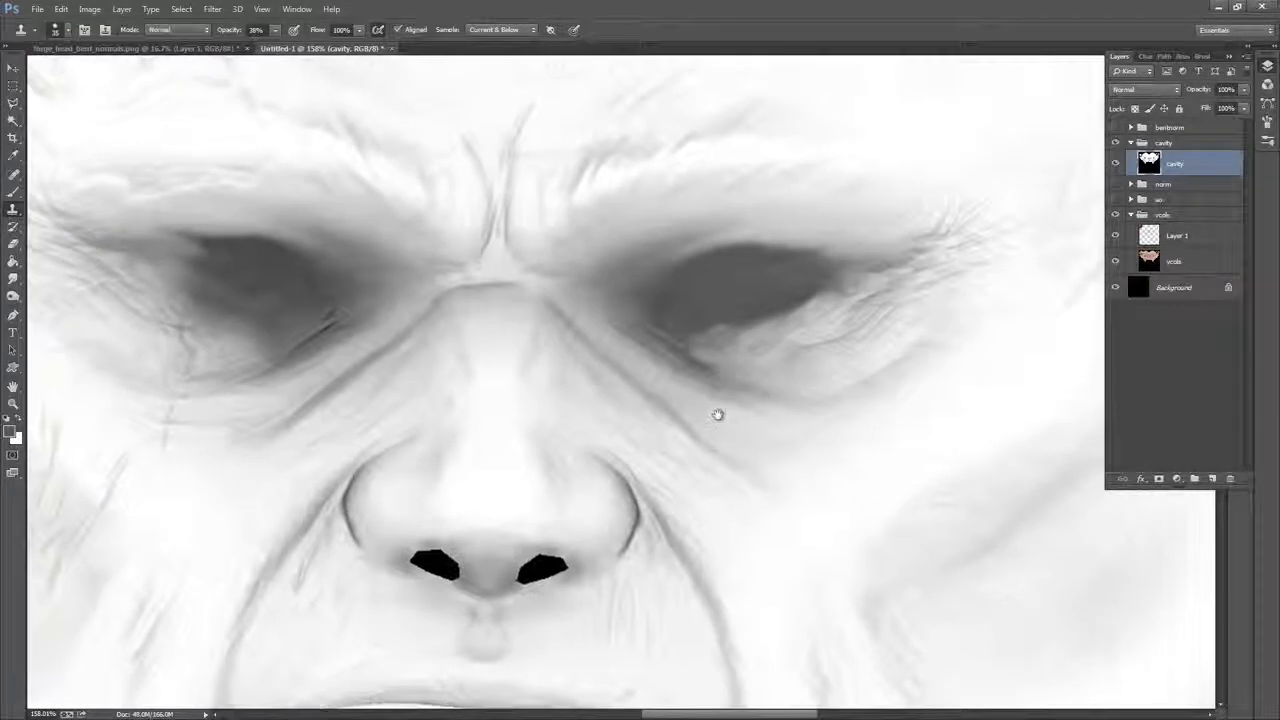
{"action": "left_click_drag", "start_coordinate": [801, 345], "coordinate": [774, 262]}
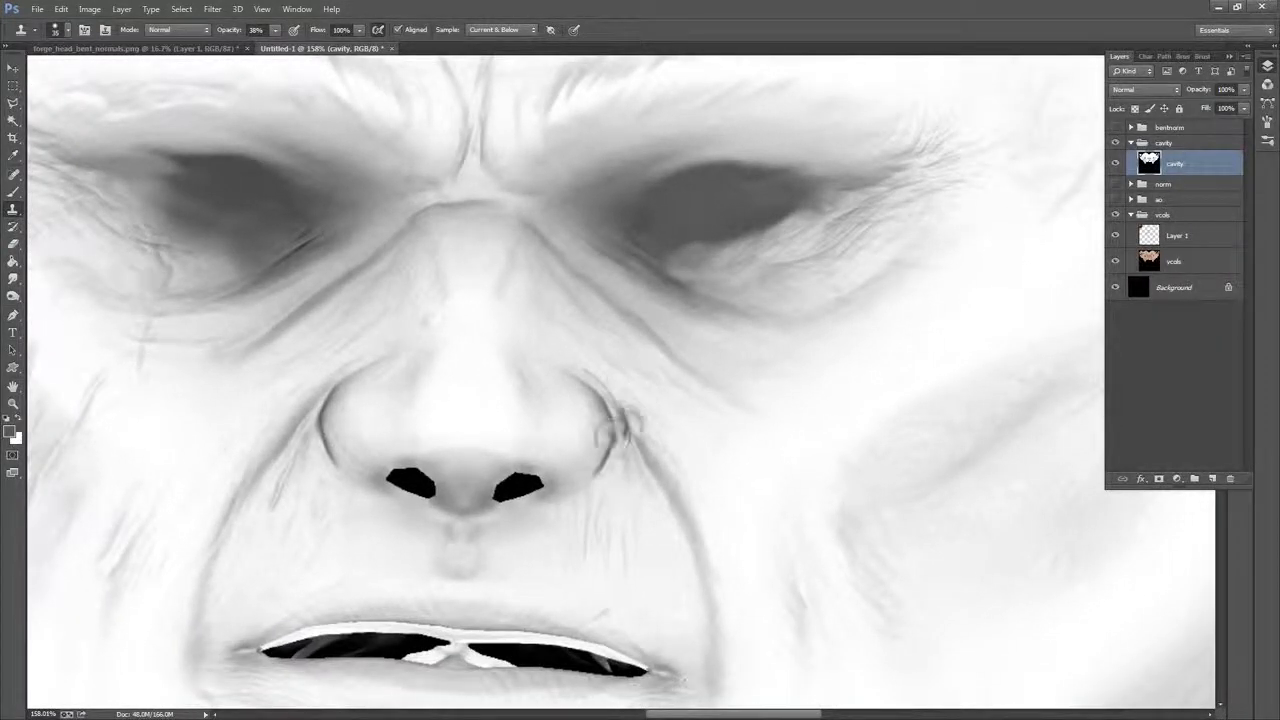
{"action": "left_click_drag", "start_coordinate": [786, 329], "coordinate": [846, 171]}
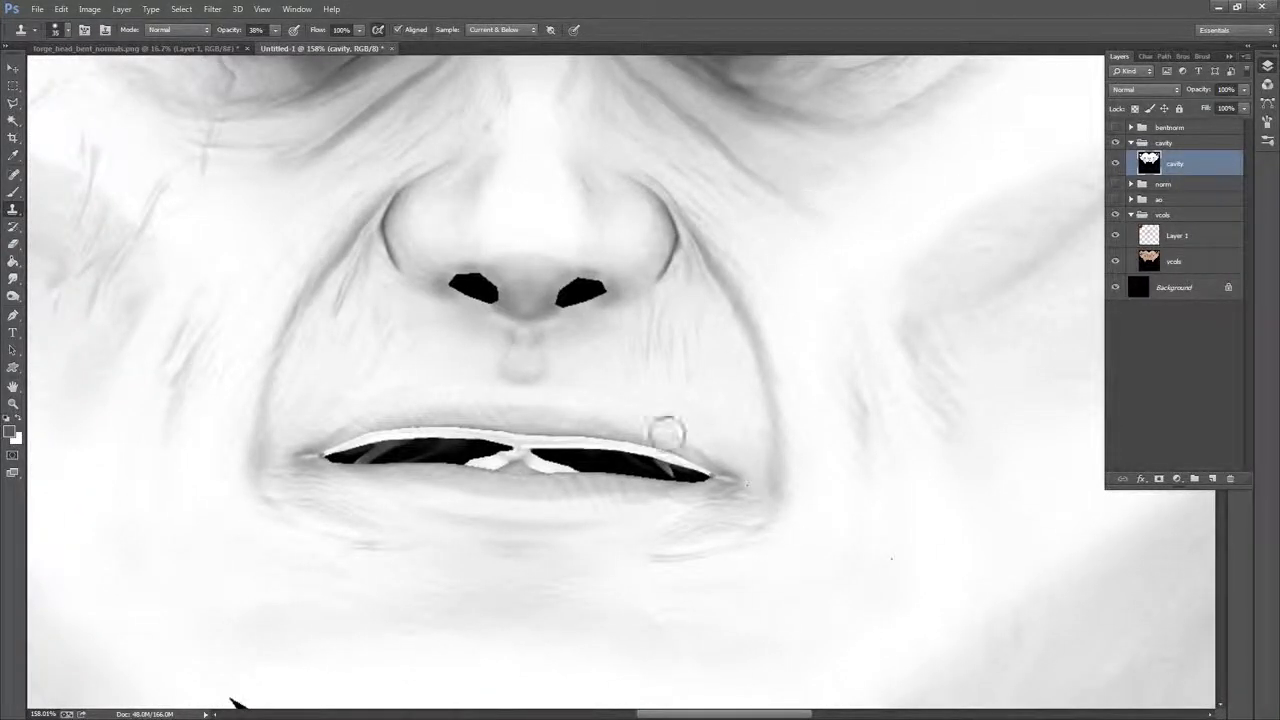
{"action": "left_click", "coordinate": [378, 473], "text": "alt"}
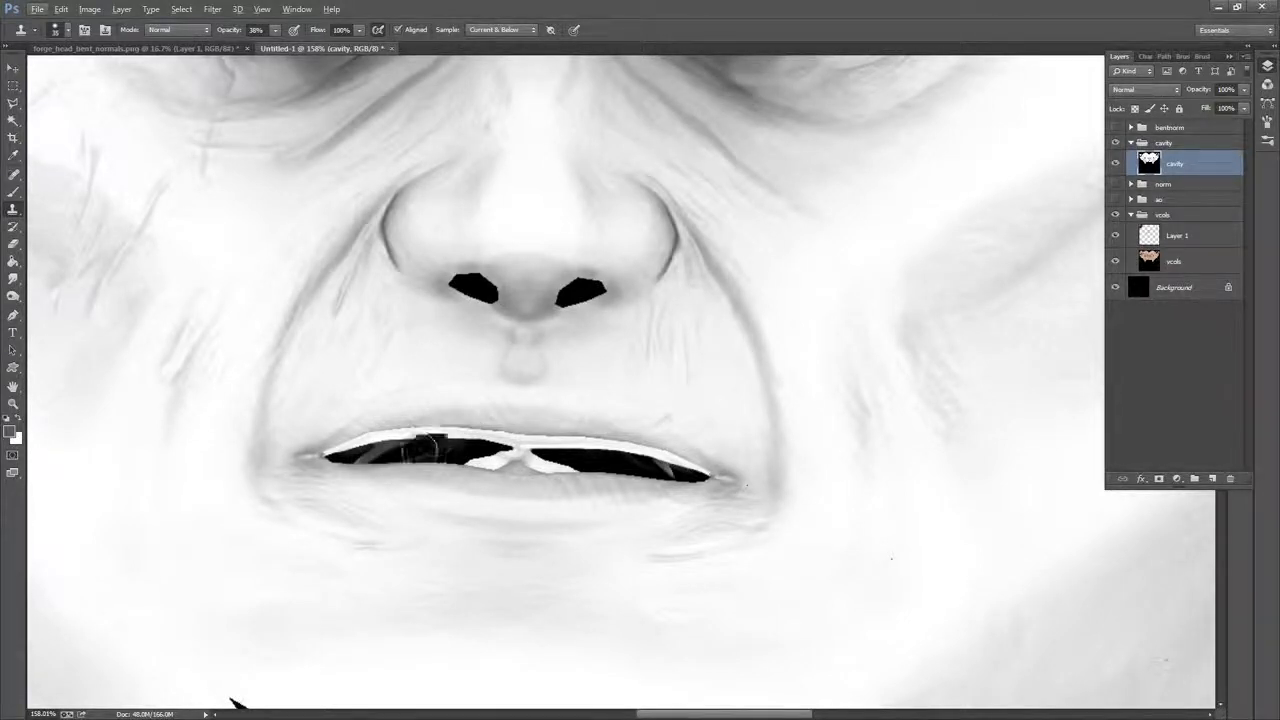
{"action": "left_click", "coordinate": [376, 476], "text": "alt"}
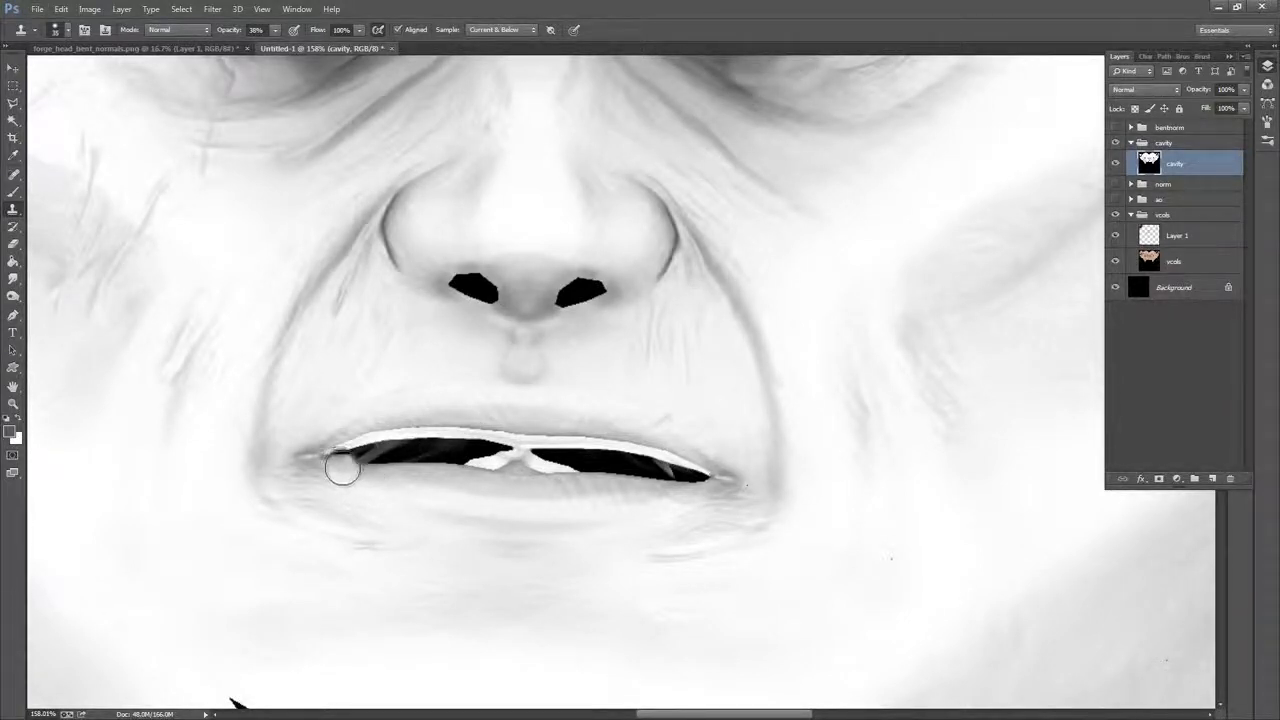
{"action": "mouse_move", "coordinate": [343, 467]}
{"action": "left_mouse_down"}
{"action": "mouse_move", "coordinate": [413, 472]}
{"action": "mouse_move", "coordinate": [355, 466]}
{"action": "mouse_move", "coordinate": [406, 454]}
{"action": "mouse_move", "coordinate": [387, 480]}
{"action": "mouse_move", "coordinate": [512, 491]}
{"action": "mouse_move", "coordinate": [466, 481]}
{"action": "left_mouse_up"}
{"action": "left_click", "coordinate": [466, 480], "text": "alt"}
{"action": "left_click_drag", "start_coordinate": [357, 465], "coordinate": [505, 479]}
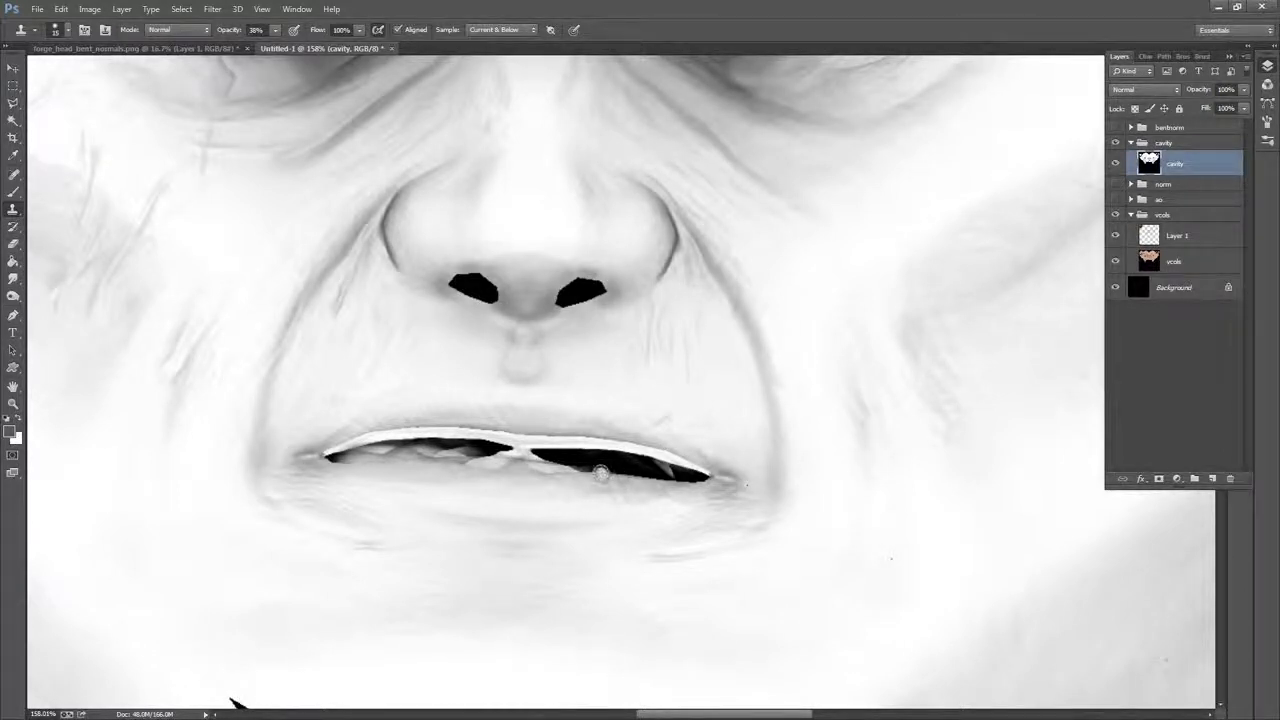
Clone lower-lip skin along the bottom edge of the mouth gap's other half and raise the Clone Stamp opacity to 90%
{"action": "mouse_move", "coordinate": [617, 472]}
{"action": "left_mouse_down"}
{"action": "mouse_move", "coordinate": [695, 477]}
{"action": "mouse_move", "coordinate": [646, 485]}
{"action": "left_mouse_up"}
{"action": "left_click_drag", "start_coordinate": [296, 52], "coordinate": [281, 49]}
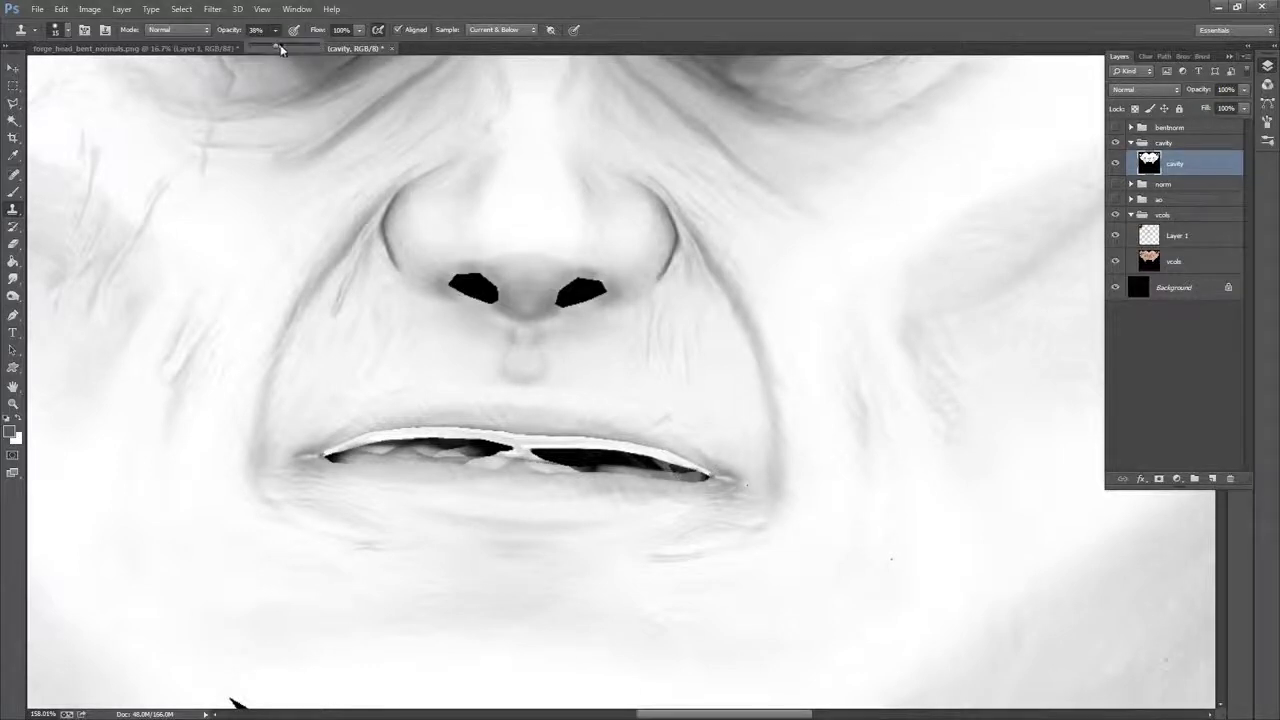
{"action": "left_click_drag", "start_coordinate": [625, 44], "coordinate": [716, 44]}
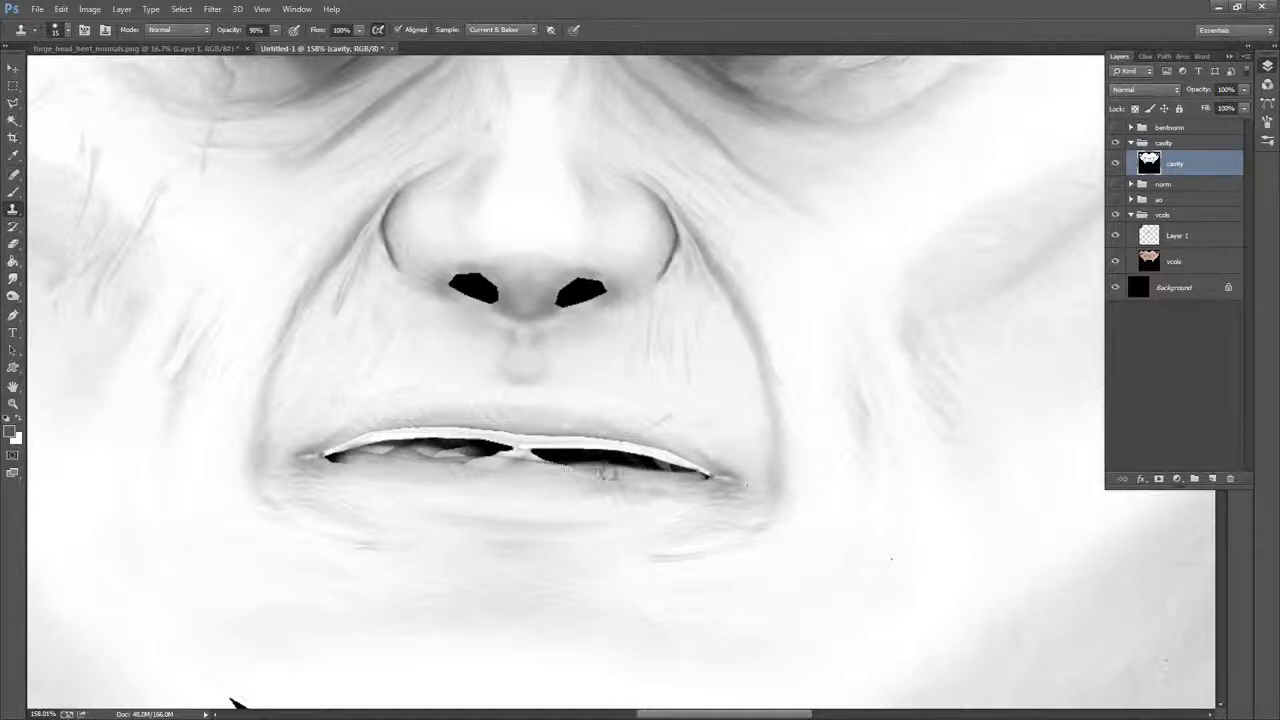
Try to cover the black mouth gap below the upper lip with a sampled light gray using the Brush
{"action": "key", "text": "z"}
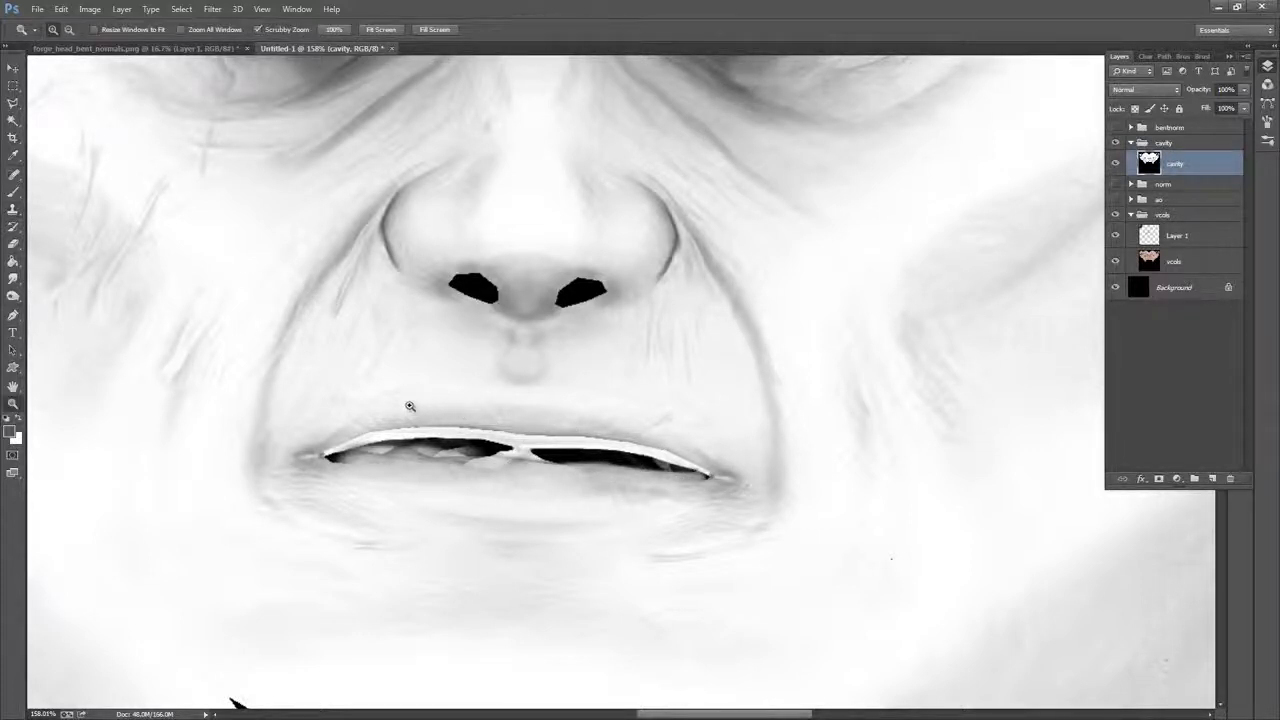
{"action": "key", "text": "b"}
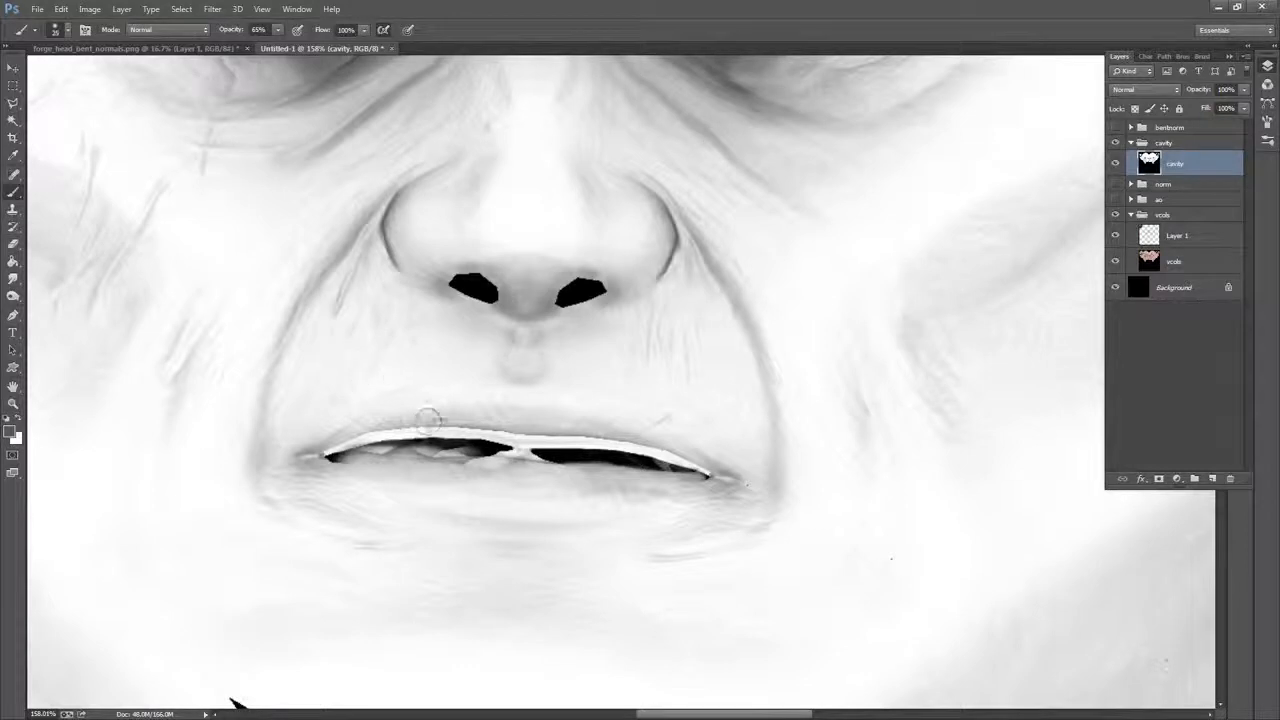
{"action": "left_click", "coordinate": [411, 405], "text": "alt"}
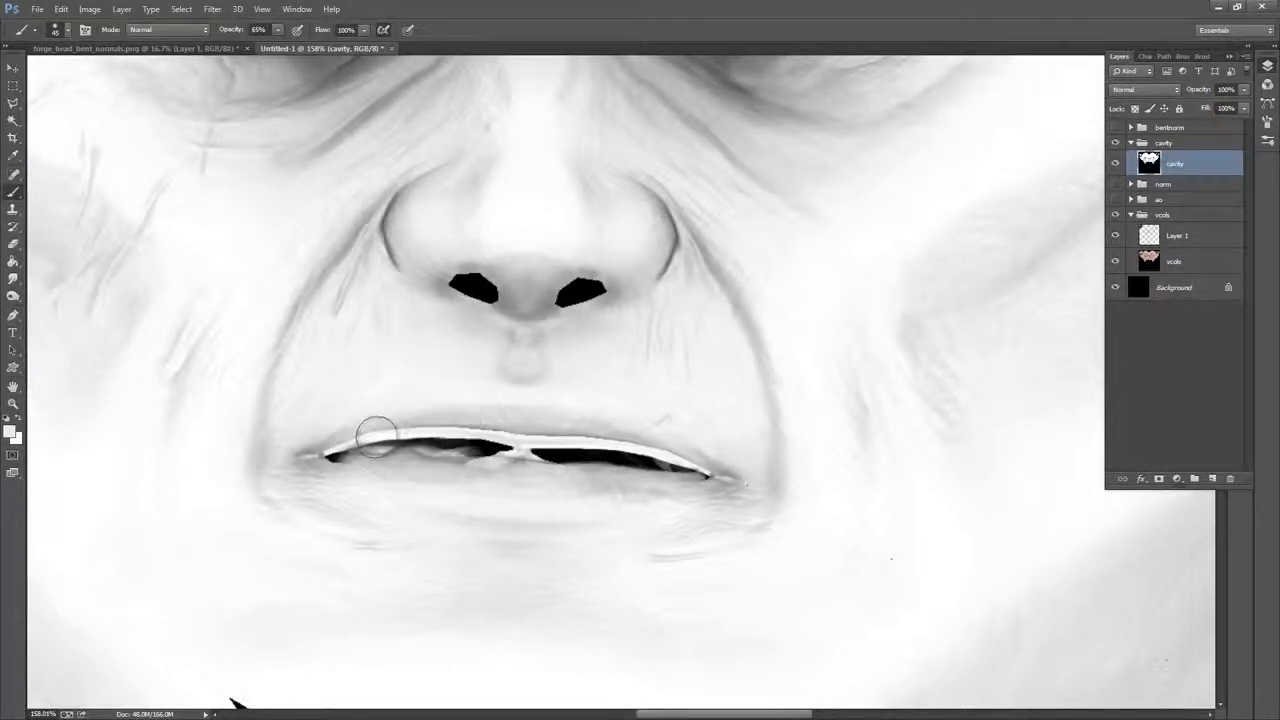
{"action": "mouse_move", "coordinate": [375, 436]}
{"action": "left_mouse_down"}
{"action": "mouse_move", "coordinate": [364, 440]}
{"action": "mouse_move", "coordinate": [456, 436]}
{"action": "mouse_move", "coordinate": [406, 423]}
{"action": "mouse_move", "coordinate": [509, 443]}
{"action": "mouse_move", "coordinate": [577, 435]}
{"action": "mouse_move", "coordinate": [505, 418]}
{"action": "mouse_move", "coordinate": [664, 431]}
{"action": "left_mouse_up"}
{"action": "key", "text": "ctrl+z"}
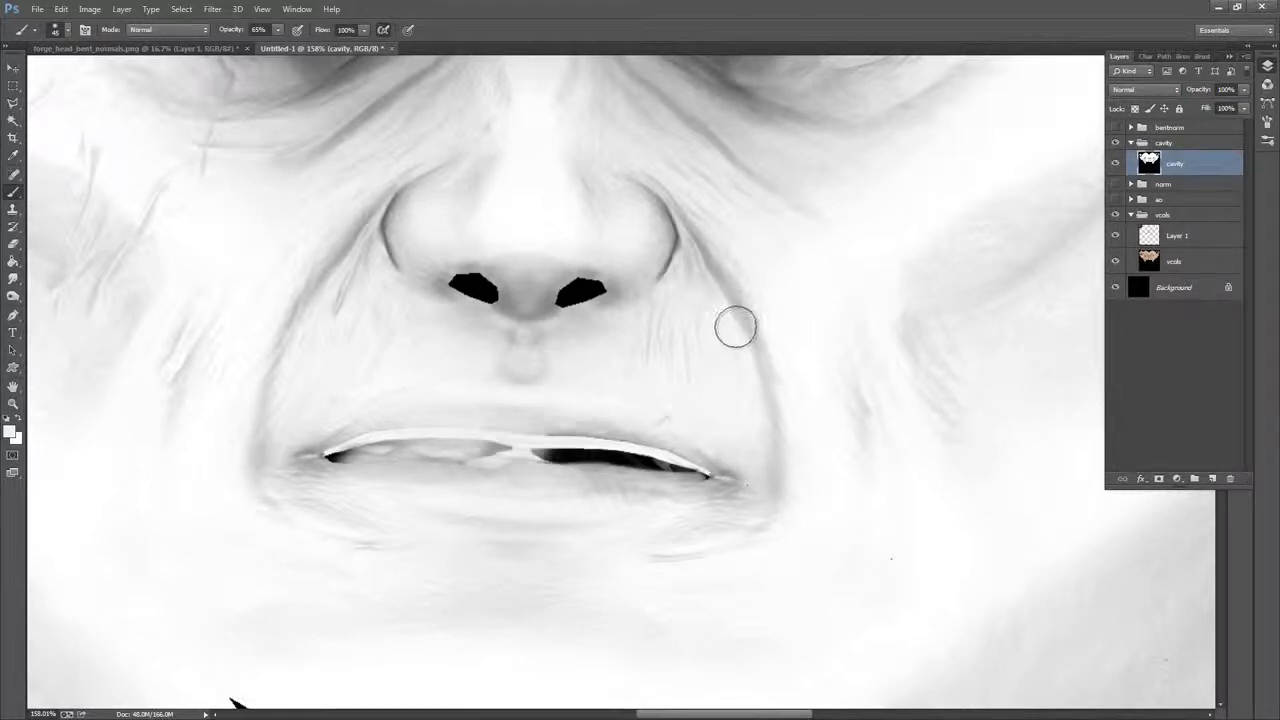
{"action": "key", "text": "ctrl+alt+z"}
{"action": "key", "text": "ctrl+alt+z"}
{"action": "key", "text": "ctrl+alt+z"}
{"action": "key", "text": "ctrl+alt+z"}
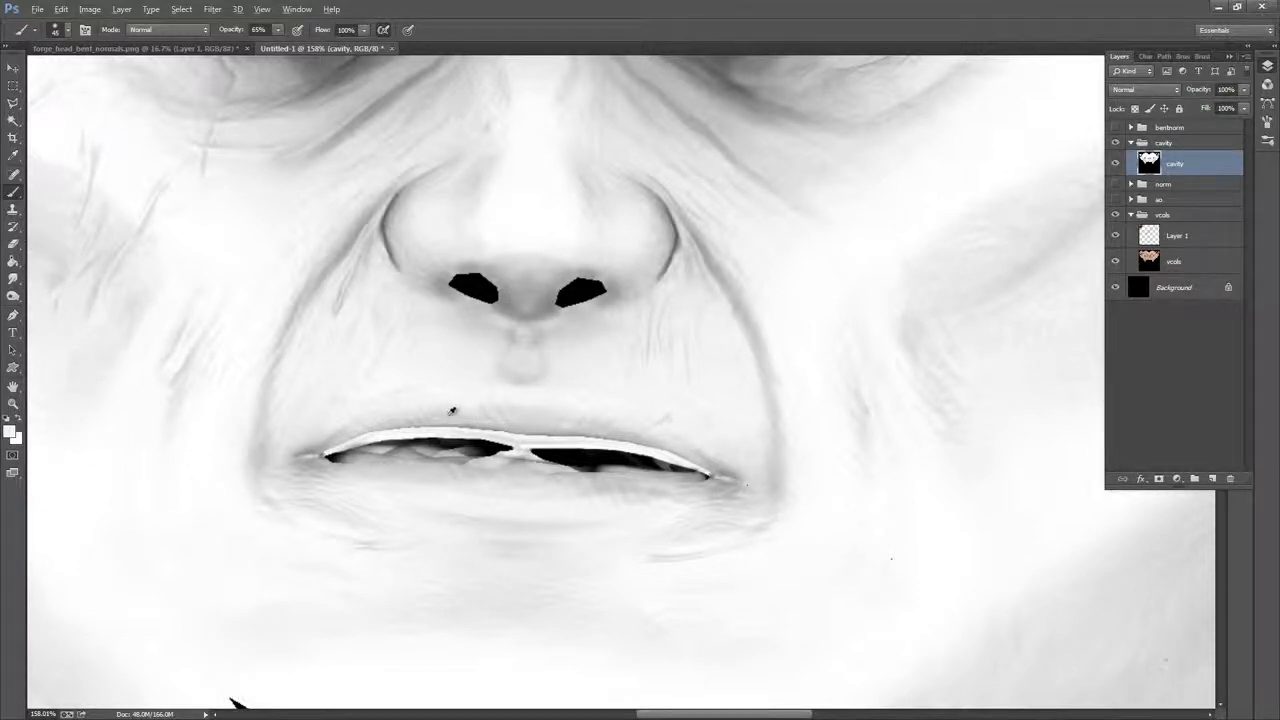
Try to clone the skin above the upper lip over its white rim with a 30 px Clone Stamp
{"action": "left_click", "coordinate": [449, 414], "text": "alt"}
{"action": "key", "text": "bracketleft"}
{"action": "key", "text": "bracketleft"}
{"action": "left_click", "coordinate": [13, 209]}
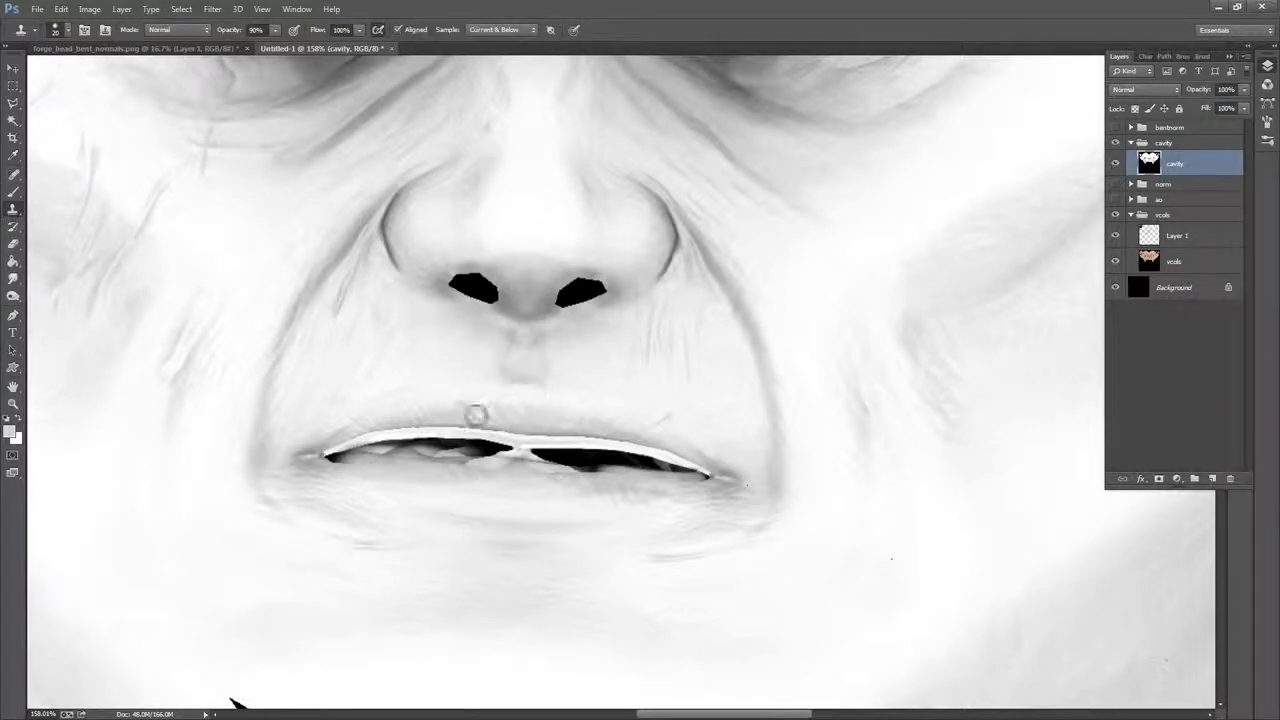
{"action": "left_click", "coordinate": [426, 403], "text": "alt"}
{"action": "key", "text": "bracketright"}
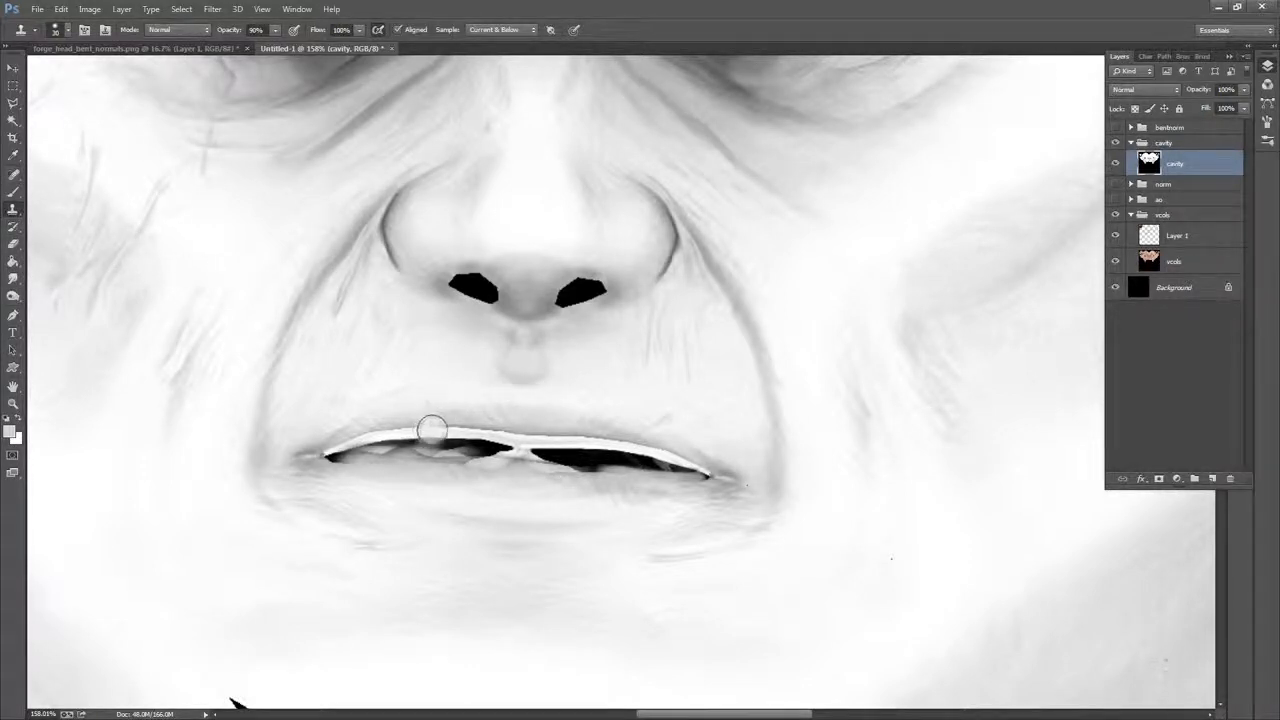
{"action": "mouse_move", "coordinate": [433, 430]}
{"action": "left_mouse_down"}
{"action": "mouse_move", "coordinate": [491, 434]}
{"action": "mouse_move", "coordinate": [480, 423]}
{"action": "mouse_move", "coordinate": [412, 430]}
{"action": "left_mouse_up"}
{"action": "key", "text": "ctrl+alt+z"}
{"action": "key", "text": "ctrl+alt+z"}
{"action": "key", "text": "ctrl+alt+z"}
{"action": "key", "text": "ctrl+alt+z"}
{"action": "key", "text": "ctrl+alt+z"}
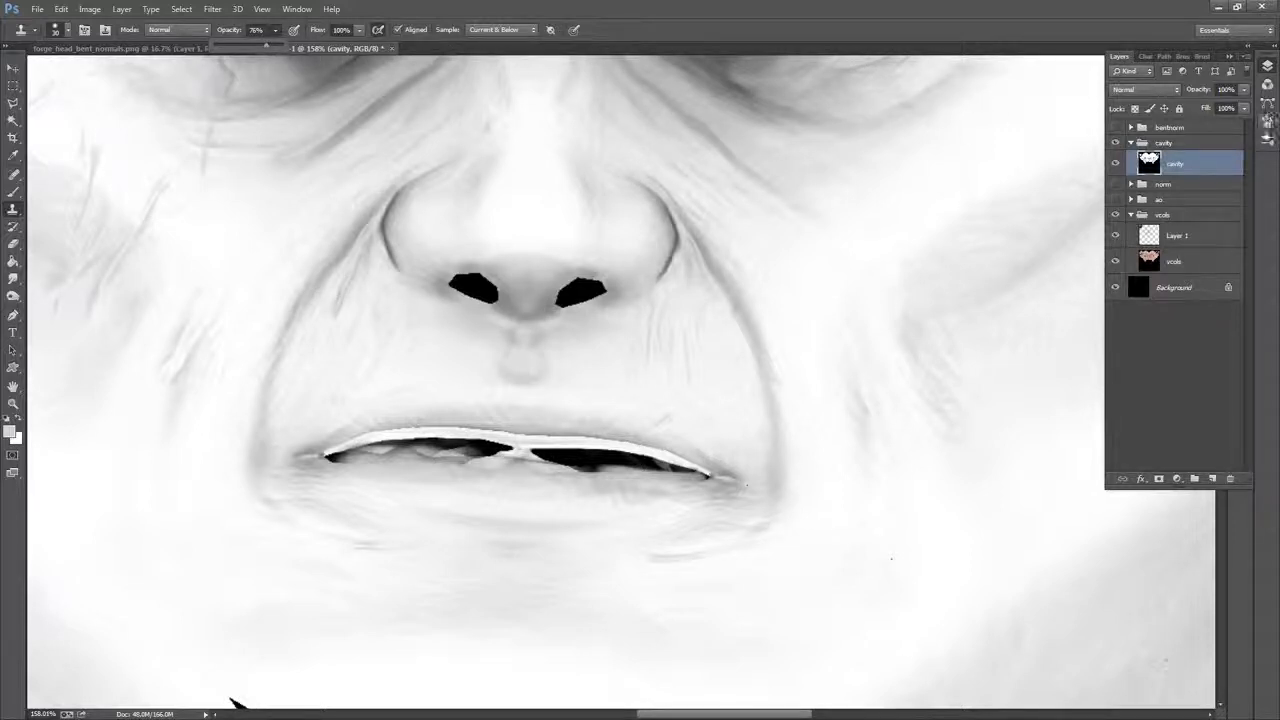
Check the clone brush's tip shape settings and collapse the panel group
{"action": "left_click", "coordinate": [1266, 141]}
{"action": "left_click", "coordinate": [1268, 123]}
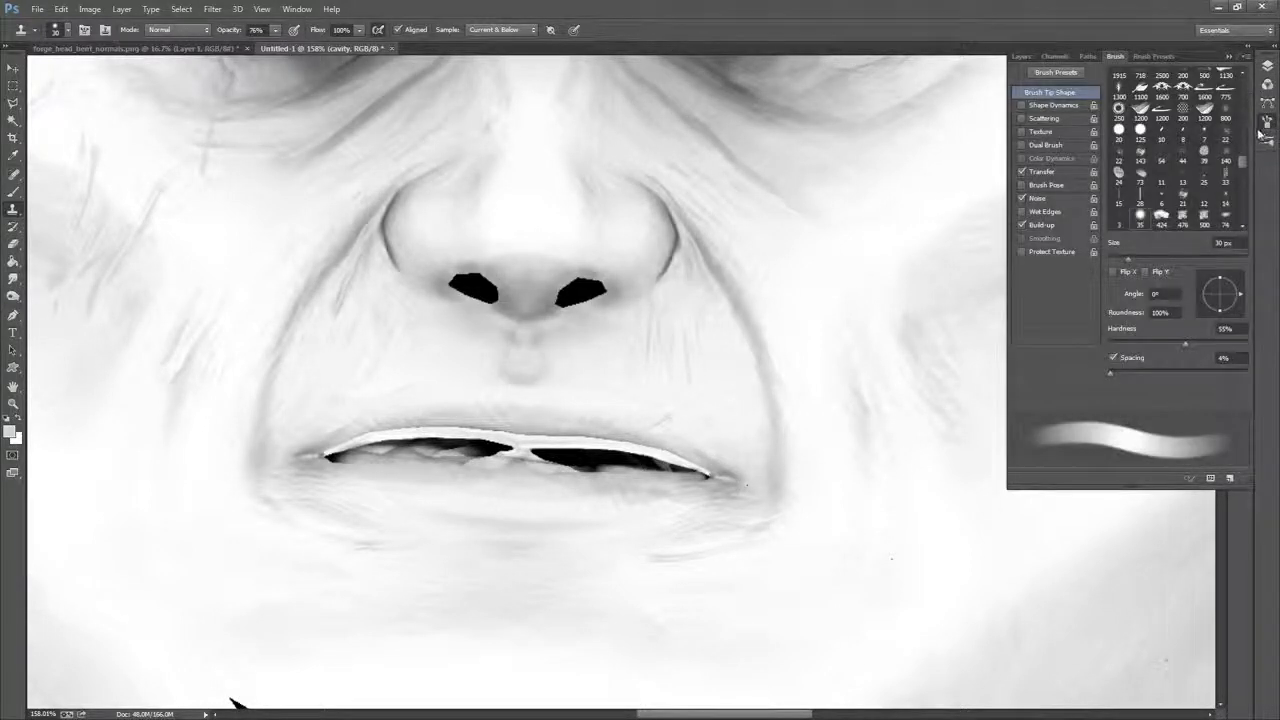
{"action": "left_click", "coordinate": [1226, 57]}
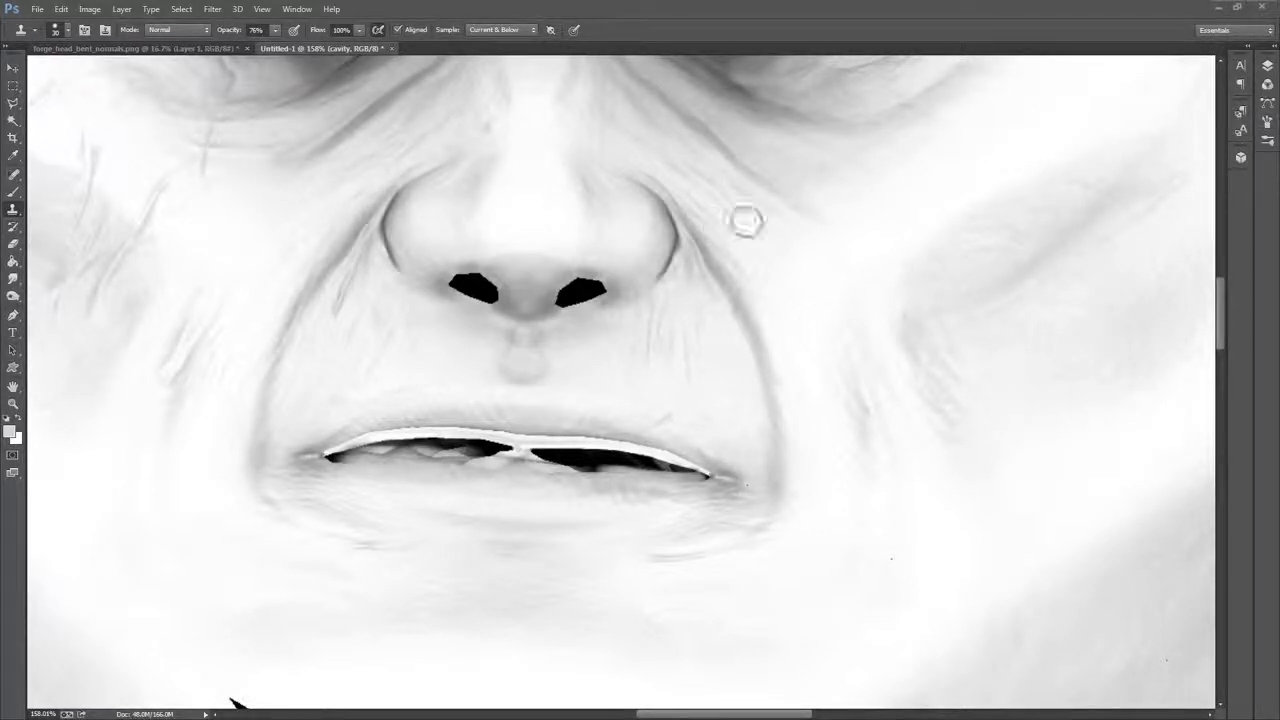
Try to clone the upper-lip skin over the white rim and black gap with the Clone Stamp at 76% opacity
{"action": "left_click", "coordinate": [450, 407], "text": "alt"}
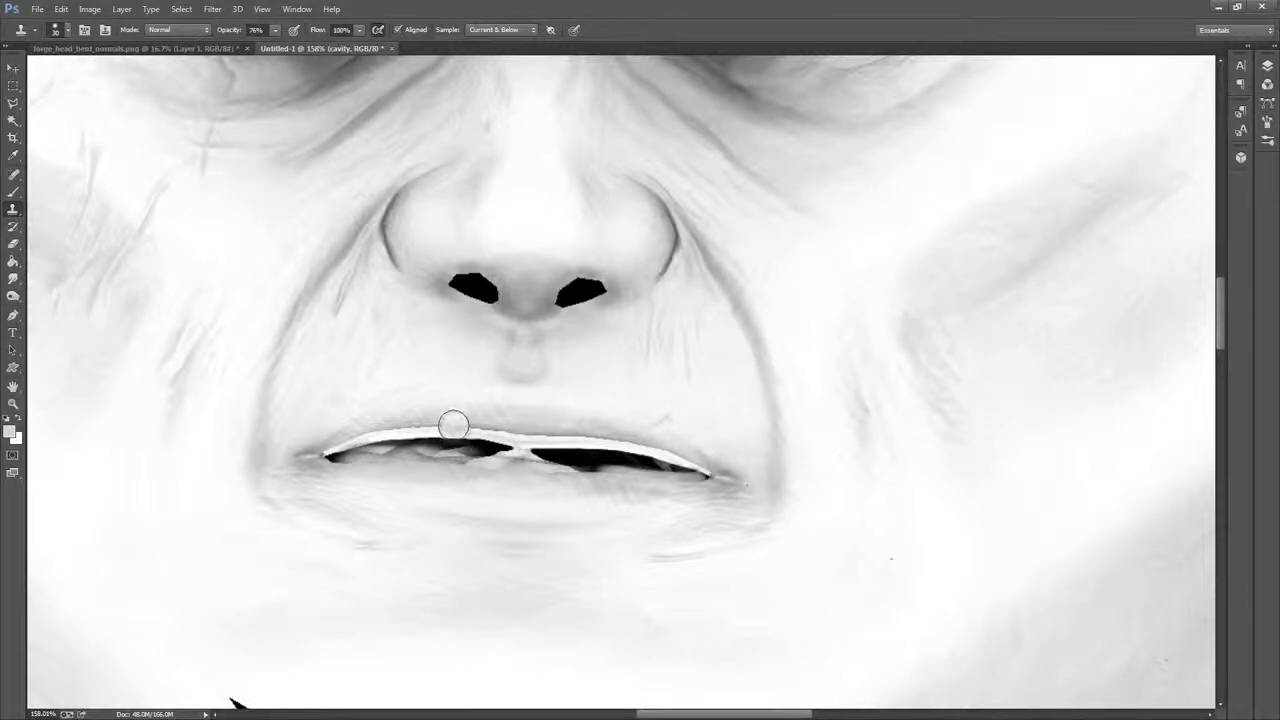
{"action": "left_click_drag", "start_coordinate": [454, 426], "coordinate": [454, 424]}
{"action": "mouse_move", "coordinate": [432, 429]}
{"action": "left_mouse_down"}
{"action": "mouse_move", "coordinate": [357, 437]}
{"action": "mouse_move", "coordinate": [400, 454]}
{"action": "left_mouse_up"}
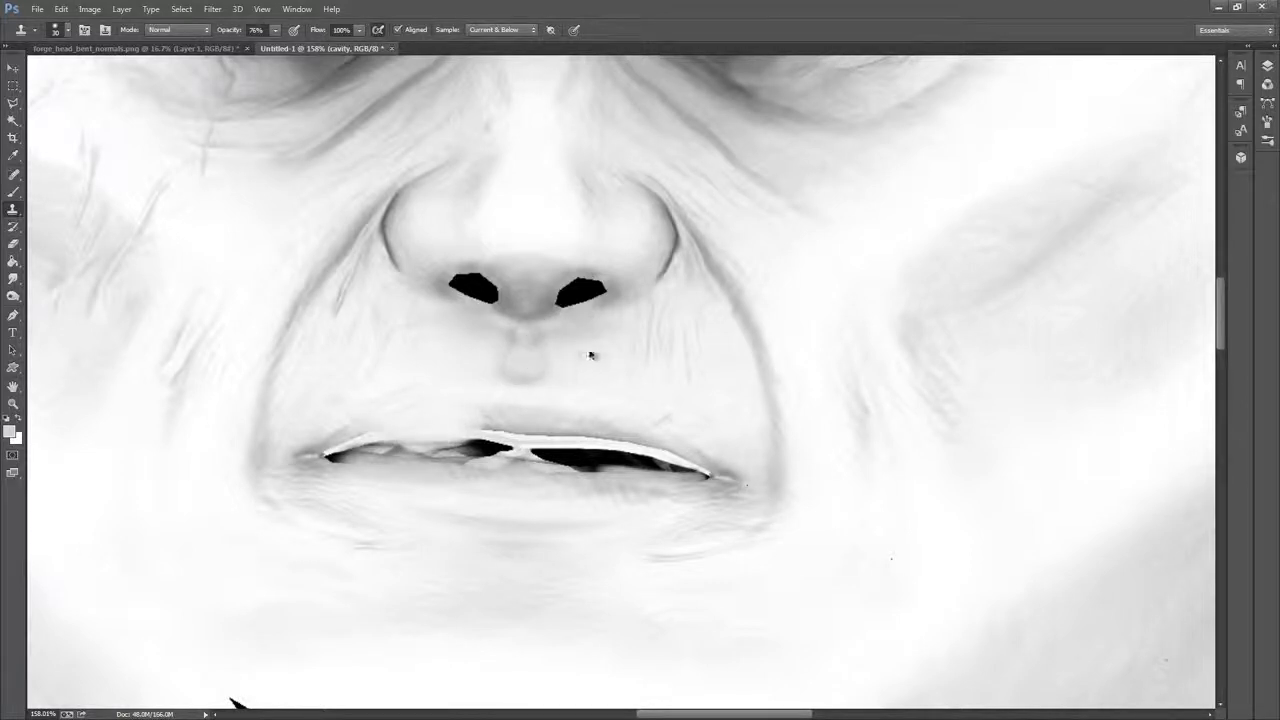
{"action": "key", "text": "ctrl+alt+z"}
{"action": "key", "text": "ctrl+alt+z"}
{"action": "key", "text": "ctrl+alt+z"}
{"action": "key", "text": "ctrl+alt+z"}
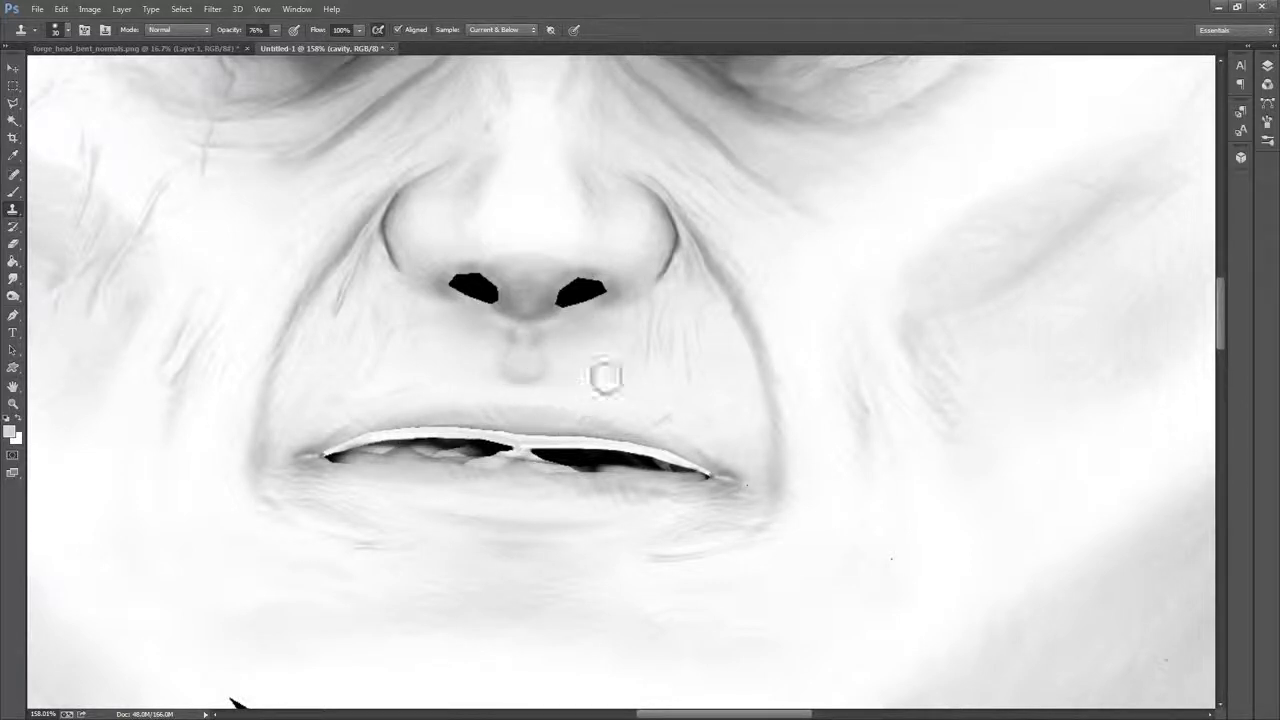
Select the upper lip with the Lasso at a 10 px feather, trimming the white rim and black gap out of the selection
{"action": "left_click", "coordinate": [13, 105]}
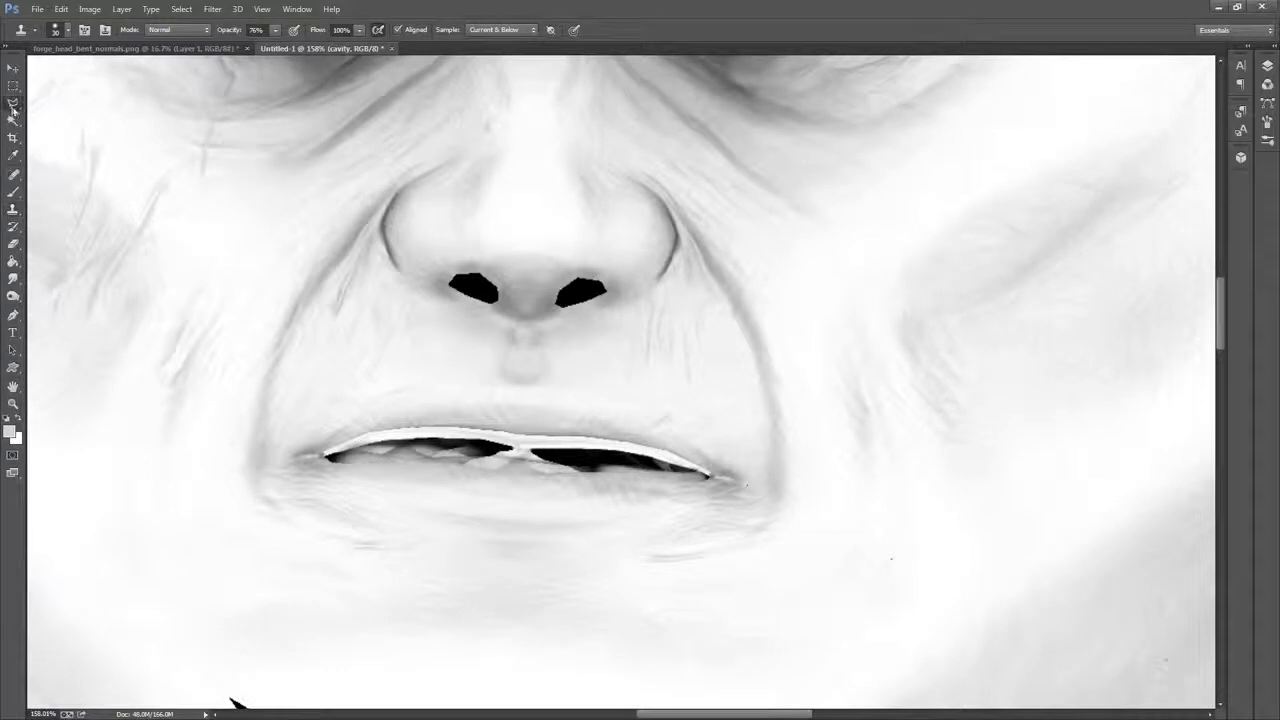
{"action": "left_click", "coordinate": [90, 102]}
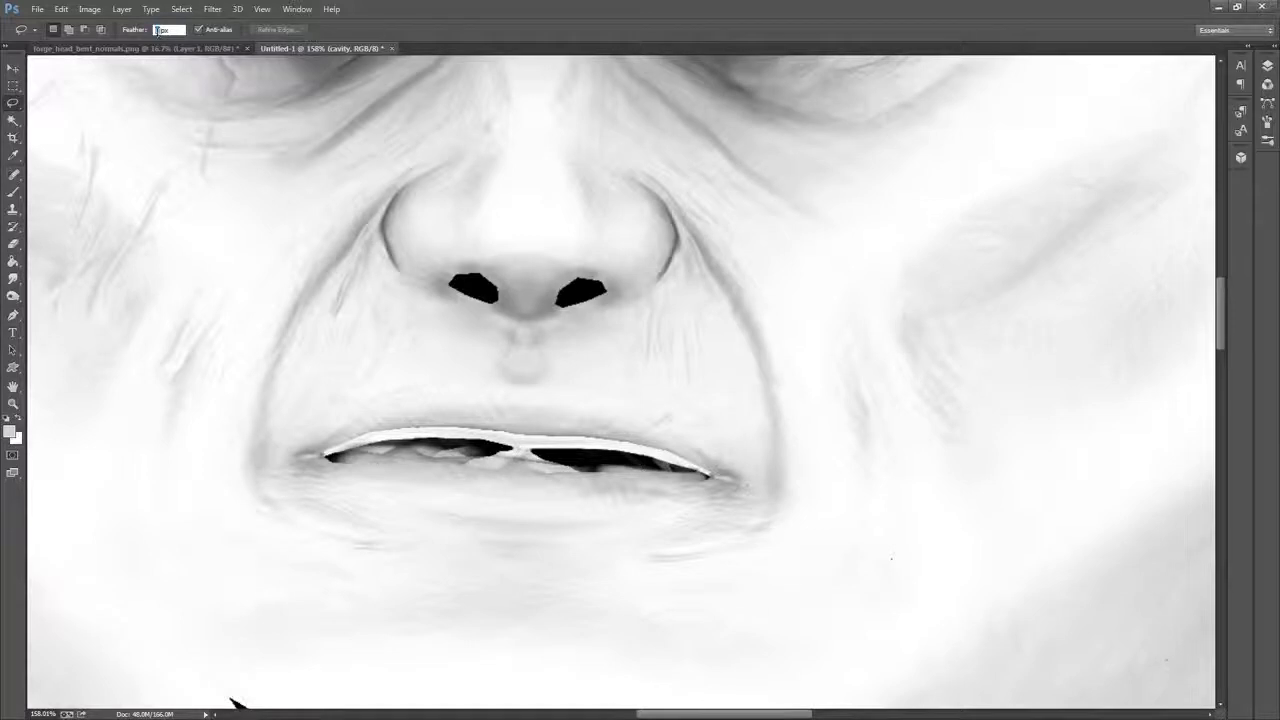
{"action": "type", "text": "1"}
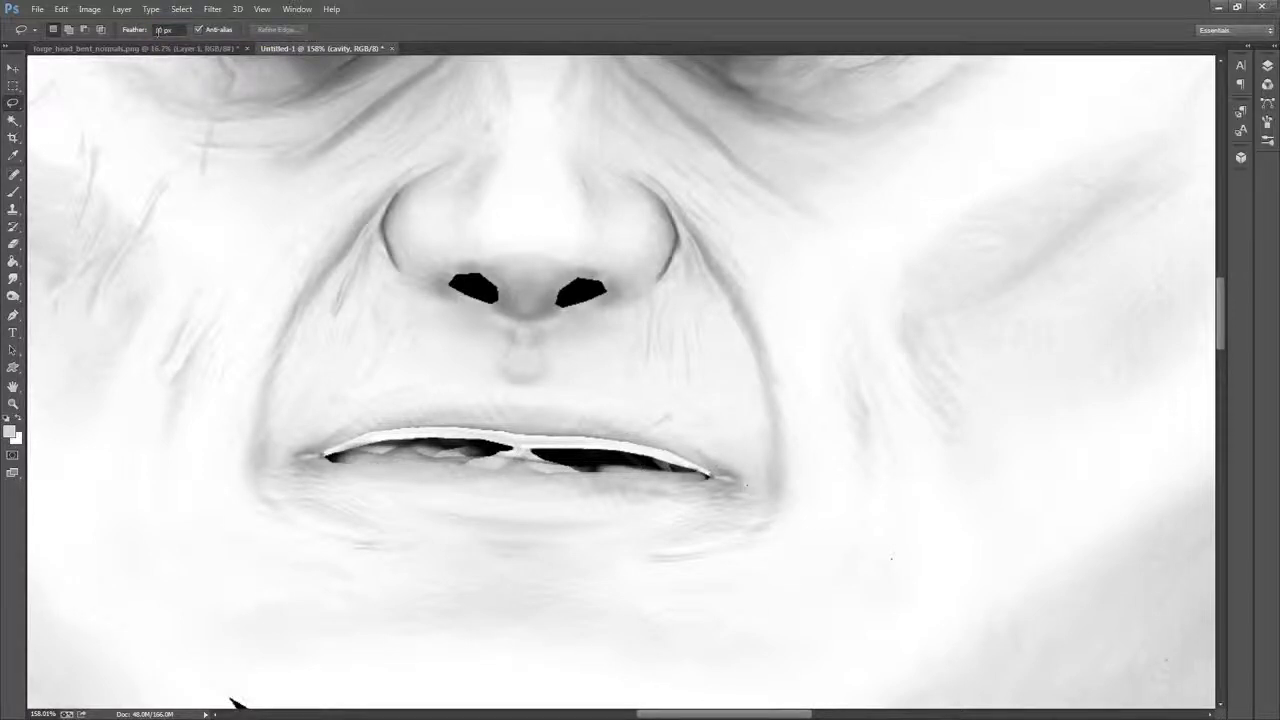
{"action": "mouse_move", "coordinate": [322, 455]}
{"action": "left_mouse_down"}
{"action": "mouse_move", "coordinate": [407, 407]}
{"action": "mouse_move", "coordinate": [502, 404]}
{"action": "left_mouse_up"}
{"action": "left_click_drag", "start_coordinate": [630, 436], "coordinate": [693, 458]}
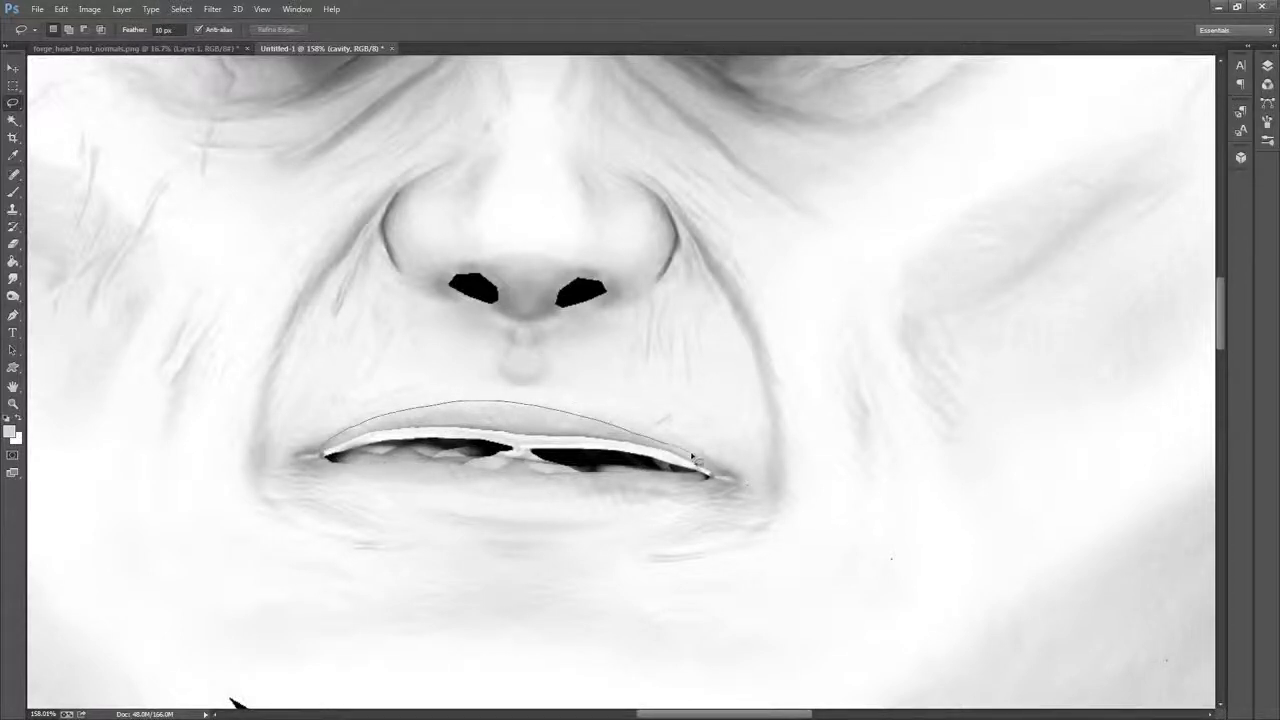
{"action": "left_click_drag", "start_coordinate": [593, 460], "coordinate": [515, 456]}
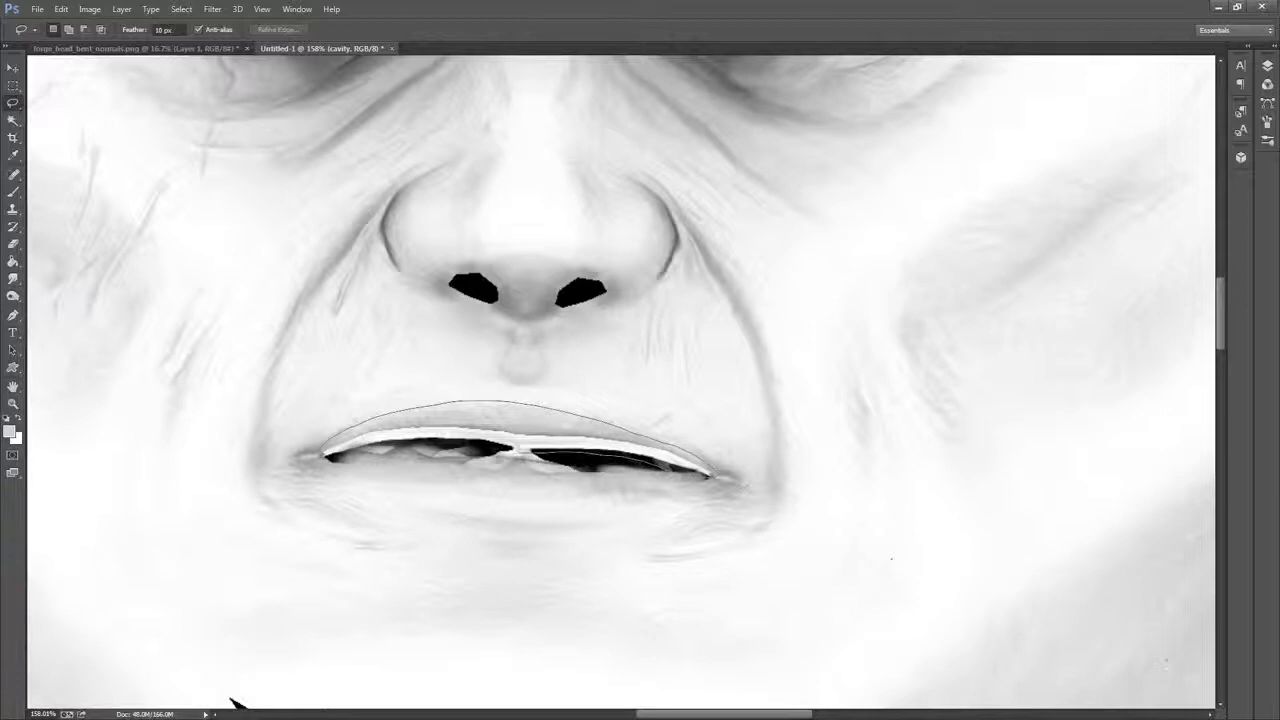
{"action": "mouse_move", "coordinate": [370, 458]}
{"action": "left_mouse_down"}
{"action": "mouse_move", "coordinate": [330, 470]}
{"action": "mouse_move", "coordinate": [336, 452]}
{"action": "left_mouse_up"}
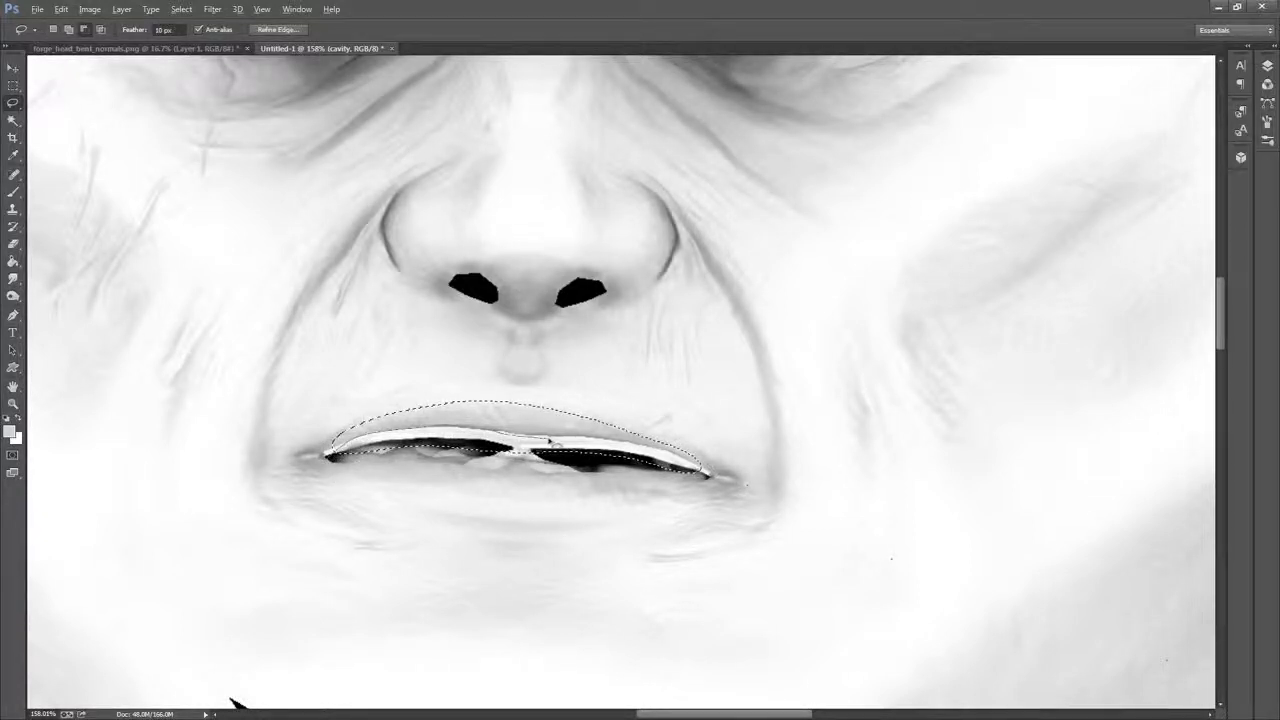
{"action": "left_click_drag", "start_coordinate": [708, 494], "coordinate": [676, 514]}
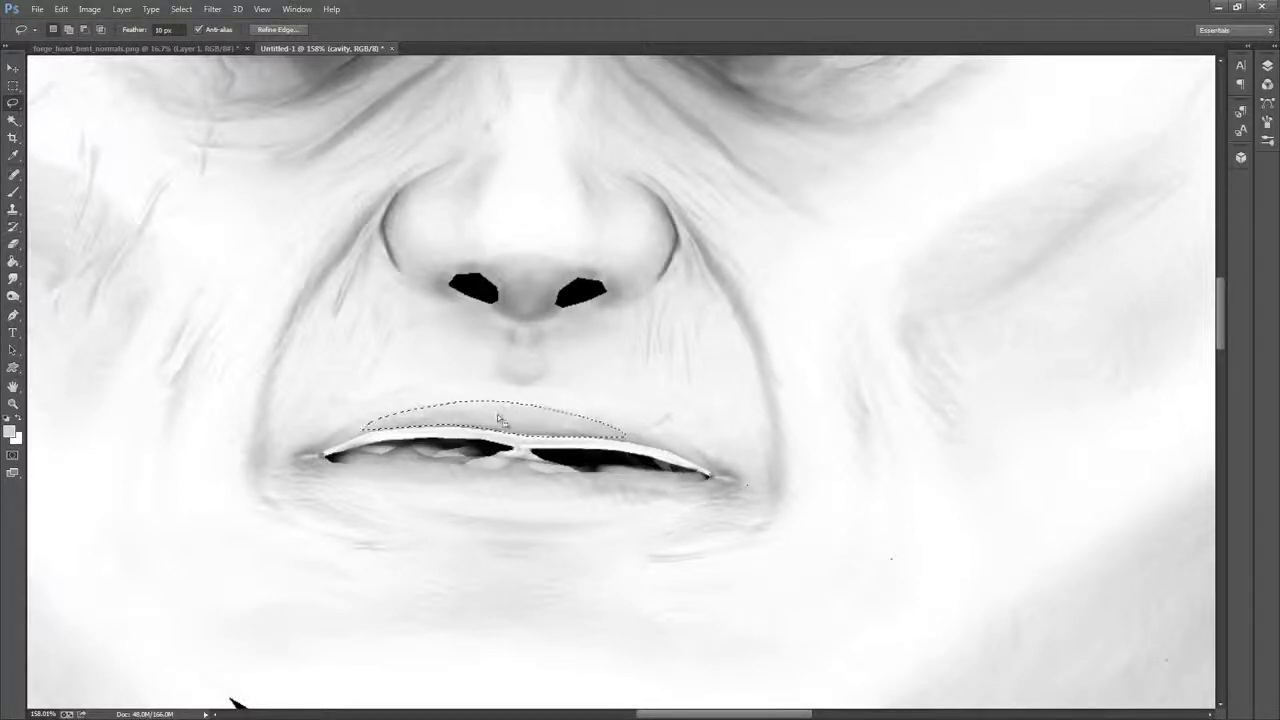
Try to stretch the selected upper-lip skin downward over the white rim with Free Transform, and clear the selection
{"action": "key", "text": "ctrl+t"}
{"action": "left_click_drag", "start_coordinate": [518, 502], "coordinate": [520, 513]}
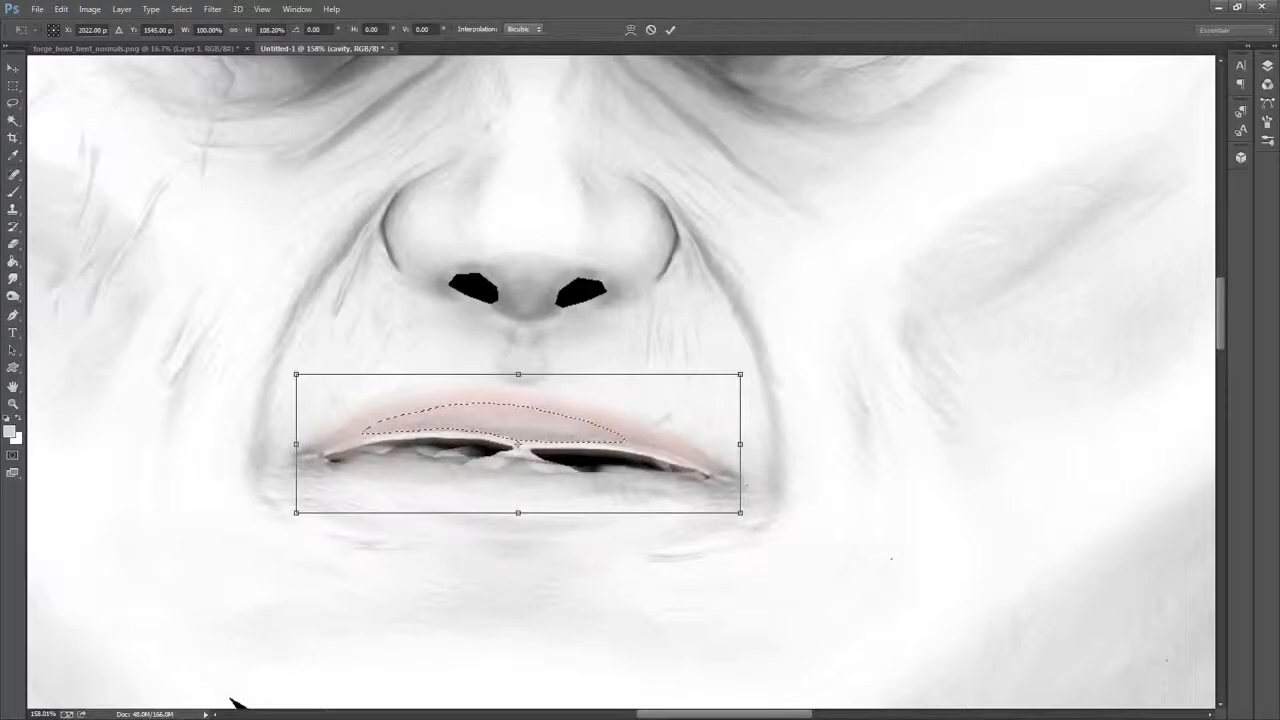
{"action": "left_click", "coordinate": [651, 29]}
{"action": "right_click", "coordinate": [569, 413]}
{"action": "left_click", "coordinate": [644, 422]}
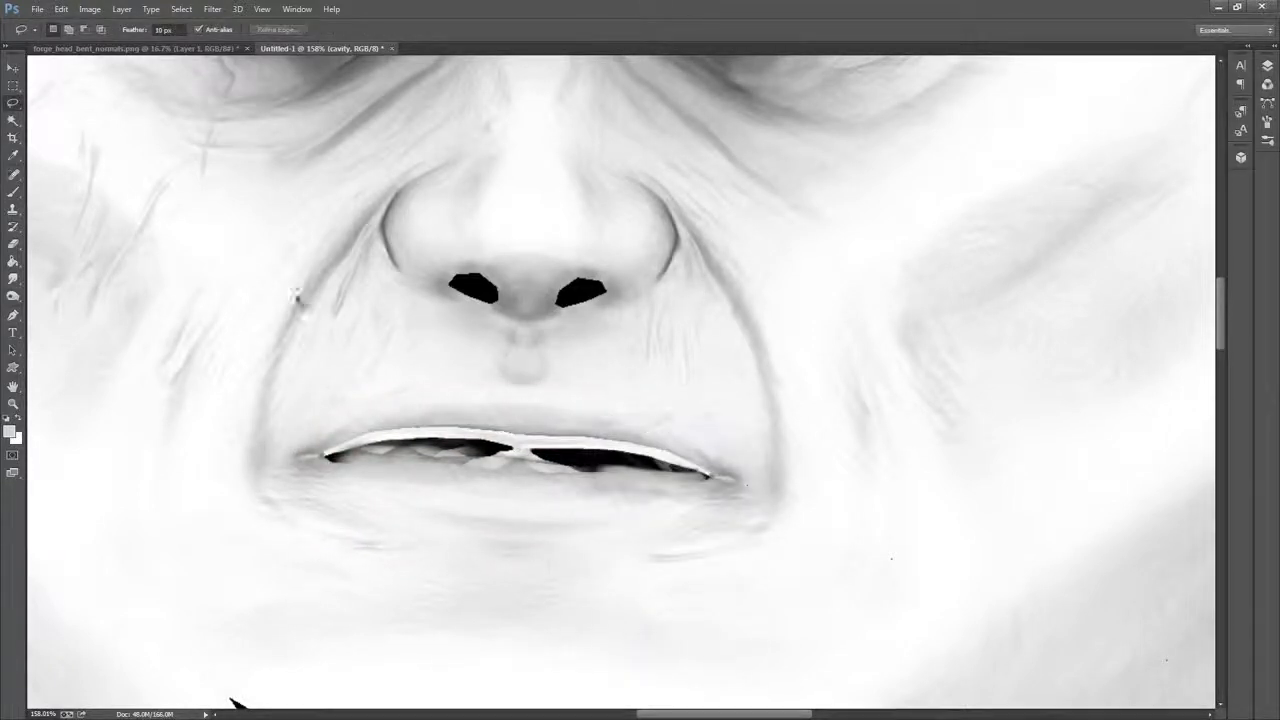
Try to cover the white rim and black gap with light gray Brush strokes and cloned upper-lip skin
{"action": "left_click", "coordinate": [16, 193]}
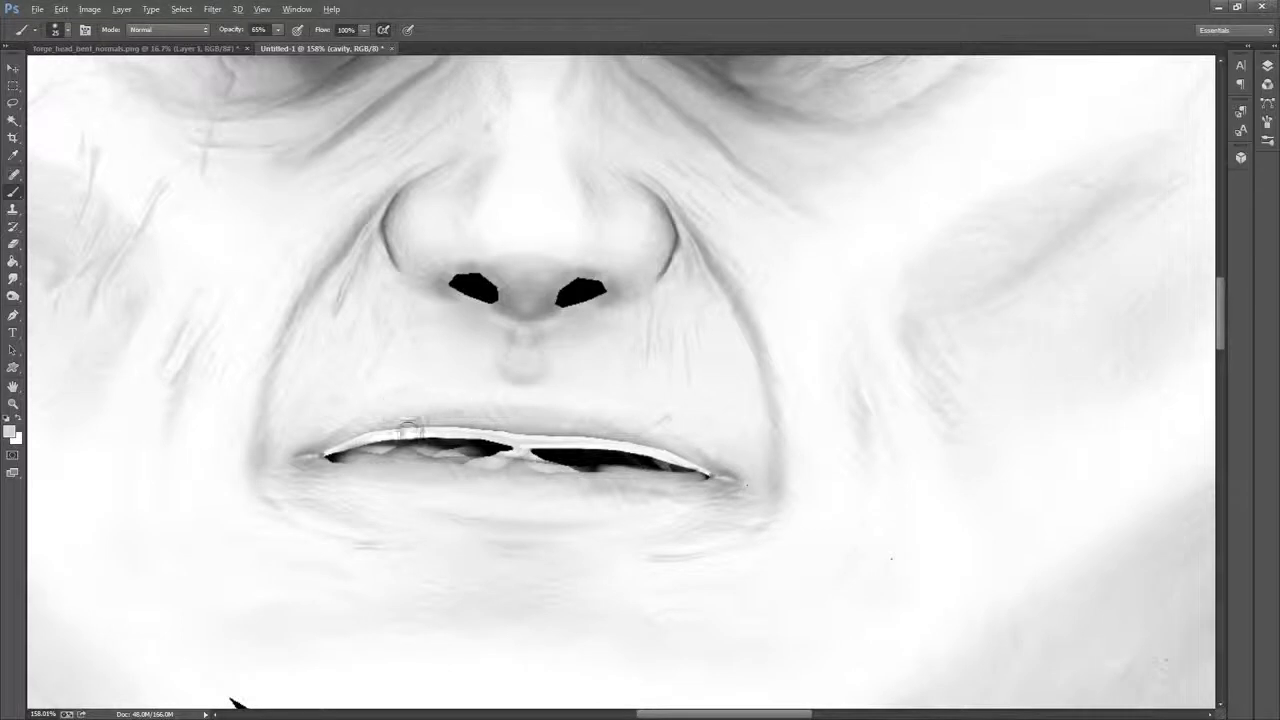
{"action": "left_click_drag", "start_coordinate": [460, 429], "coordinate": [378, 435]}
{"action": "left_click", "coordinate": [14, 209]}
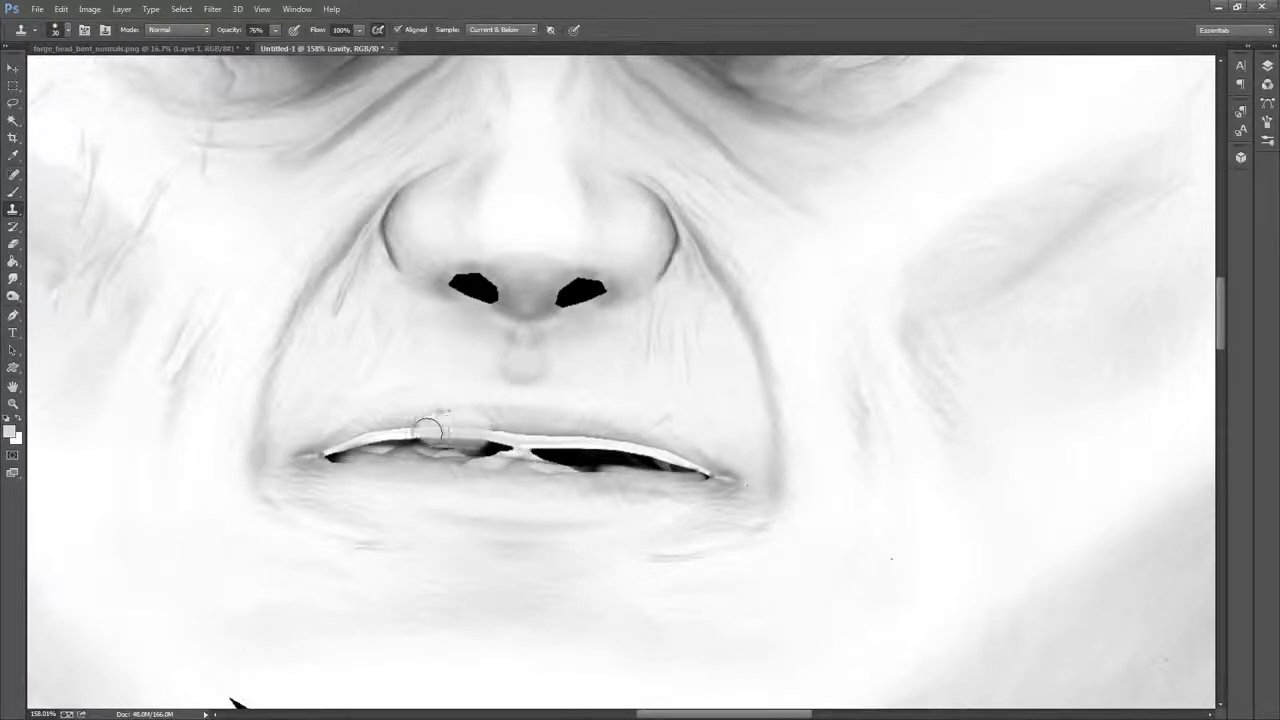
{"action": "mouse_move", "coordinate": [428, 431]}
{"action": "left_mouse_down"}
{"action": "mouse_move", "coordinate": [461, 431]}
{"action": "mouse_move", "coordinate": [397, 436]}
{"action": "mouse_move", "coordinate": [463, 423]}
{"action": "mouse_move", "coordinate": [369, 434]}
{"action": "mouse_move", "coordinate": [474, 417]}
{"action": "mouse_move", "coordinate": [590, 432]}
{"action": "left_mouse_up"}
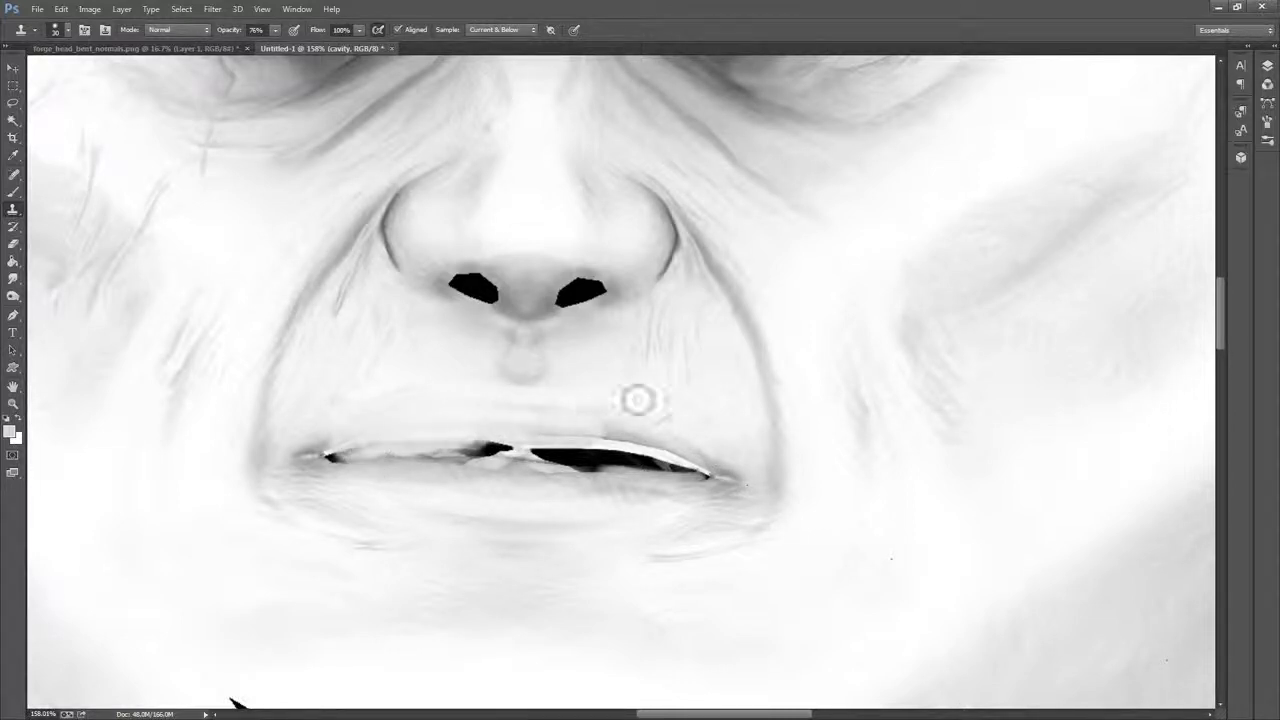
Undo the recent brush, clone and selection edits around the mouth until the earlier white strands between the lips return
{"action": "key", "text": "ctrl+alt+z"}
{"action": "key", "text": "ctrl+alt+z"}
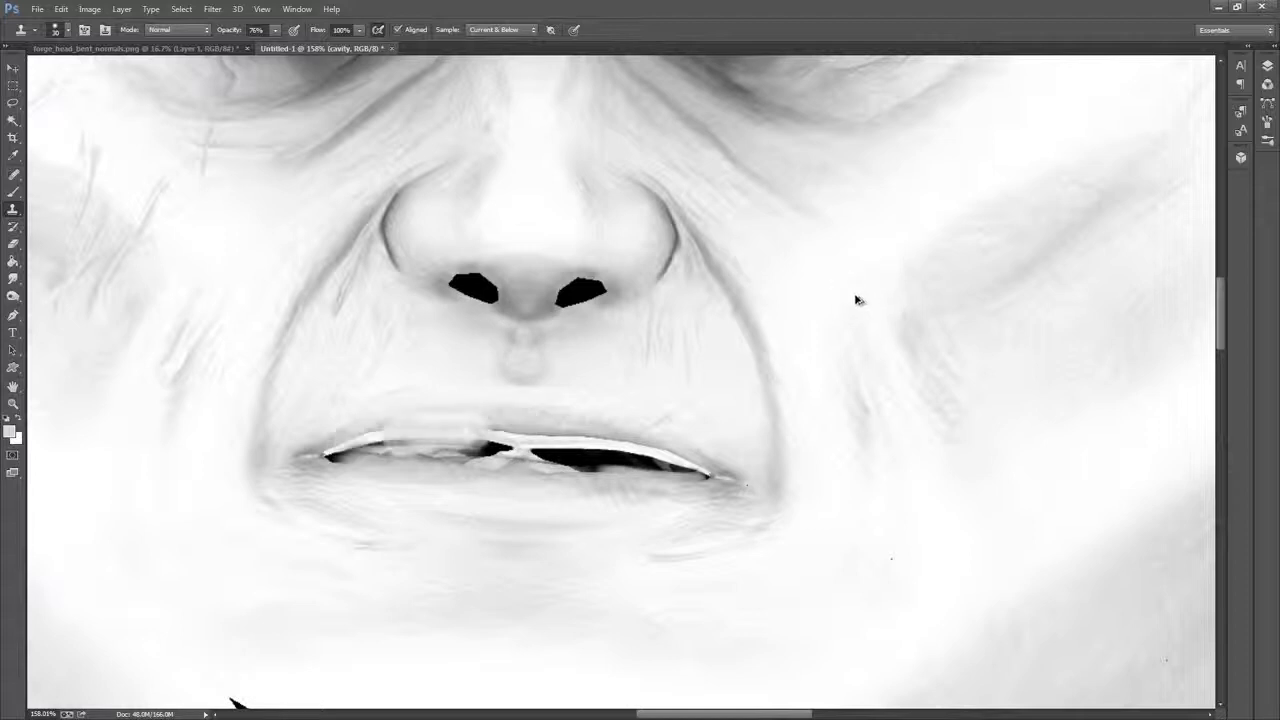
{"action": "key", "text": "ctrl+alt+z"}
{"action": "key", "text": "ctrl+alt+z"}
{"action": "key", "text": "ctrl+alt+z"}
{"action": "key", "text": "ctrl+alt+z"}
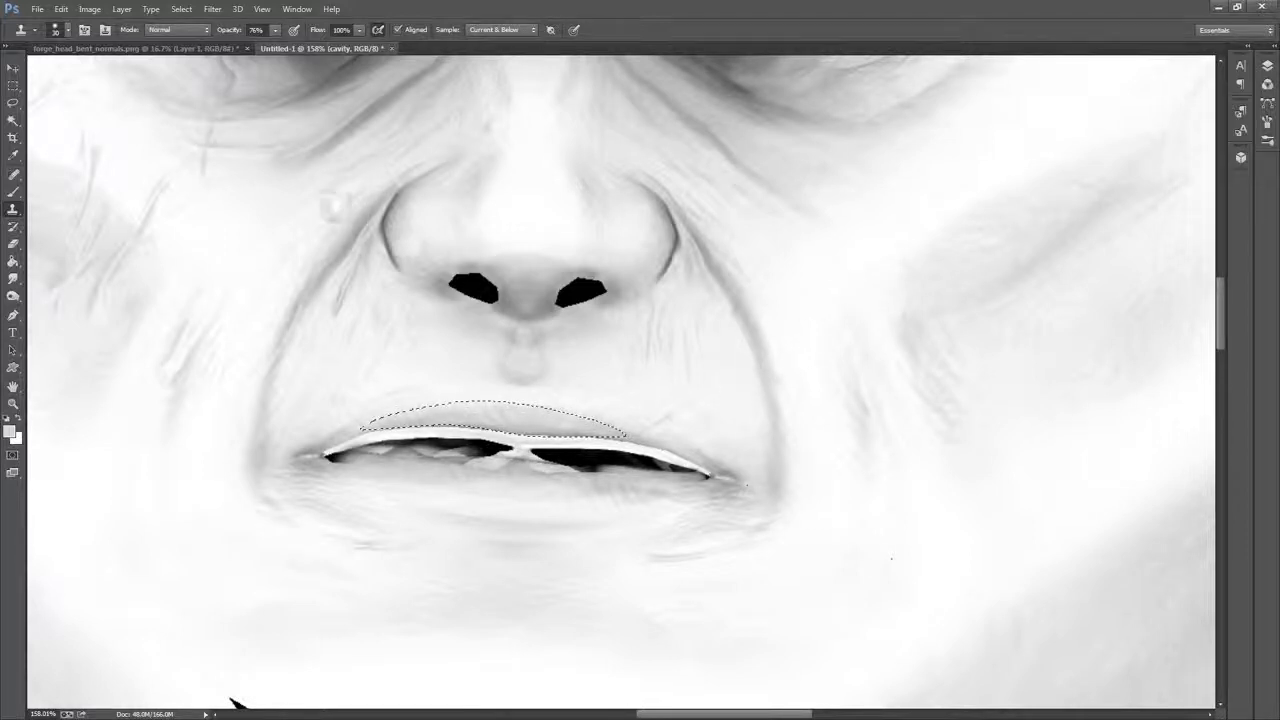
{"action": "key", "text": "ctrl+alt+z"}
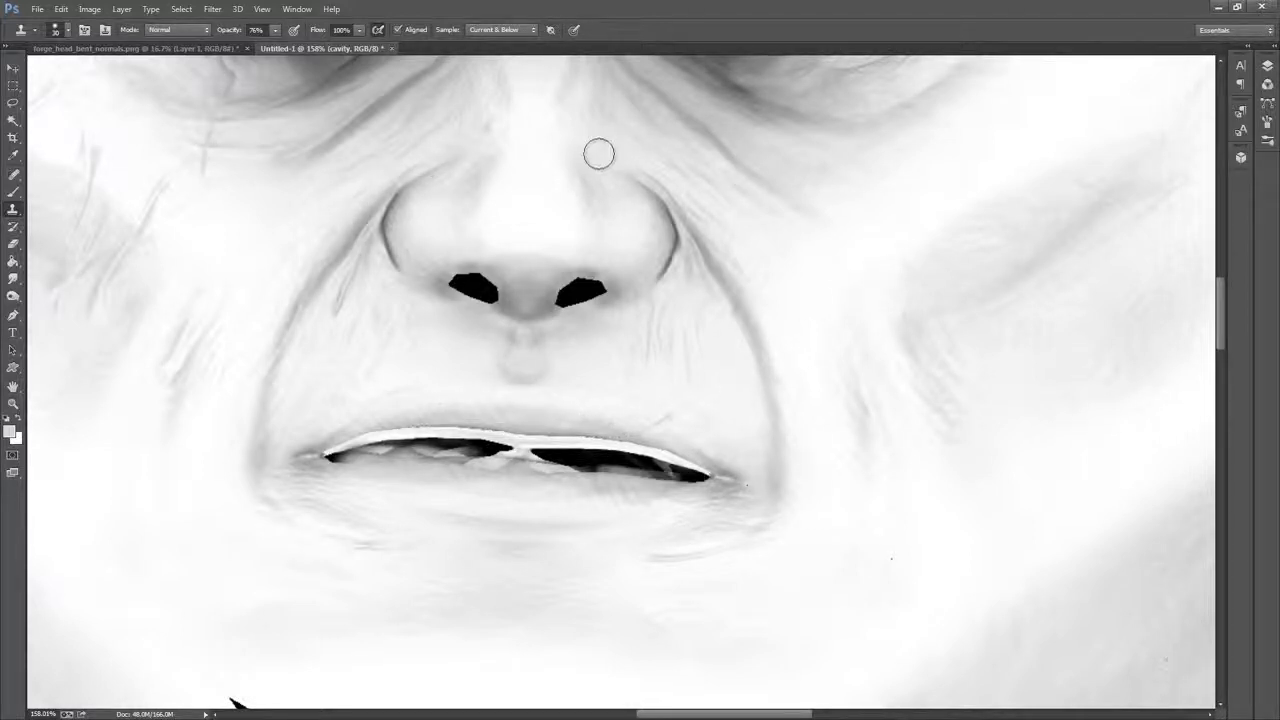
{"action": "key", "text": "ctrl+alt+z"}
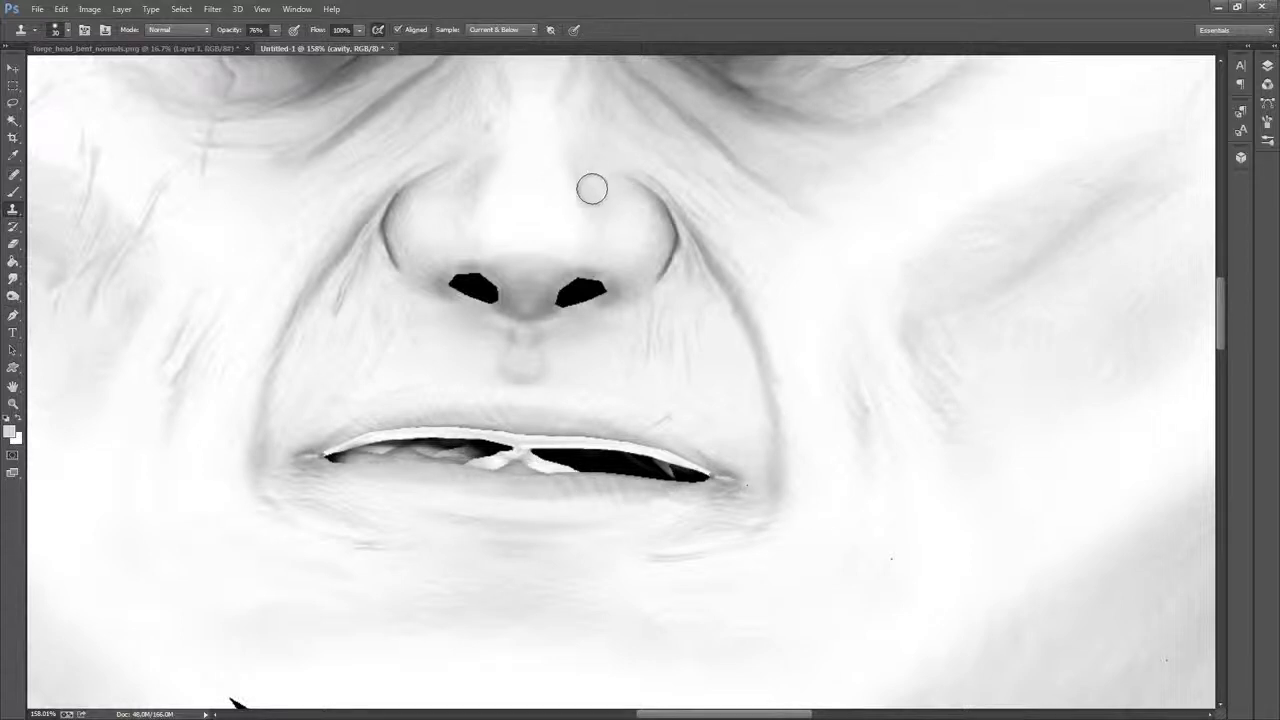
Paint black over the white rim and the strands in the mouth gap using the Brush at 65% opacity, reduced to 10 px
{"action": "key", "text": "b"}
{"action": "key", "text": "d"}
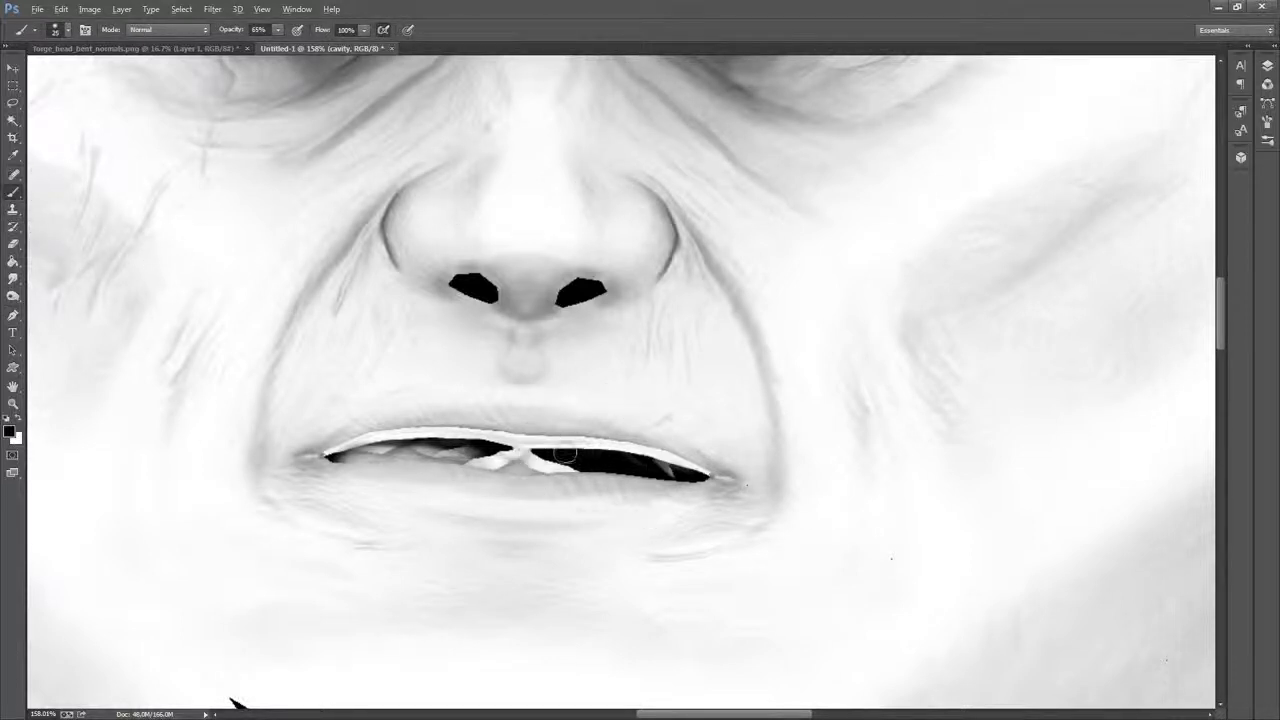
{"action": "mouse_move", "coordinate": [580, 458]}
{"action": "left_mouse_down"}
{"action": "mouse_move", "coordinate": [436, 440]}
{"action": "mouse_move", "coordinate": [355, 446]}
{"action": "mouse_move", "coordinate": [377, 428]}
{"action": "mouse_move", "coordinate": [335, 455]}
{"action": "mouse_move", "coordinate": [460, 430]}
{"action": "mouse_move", "coordinate": [380, 430]}
{"action": "left_mouse_up"}
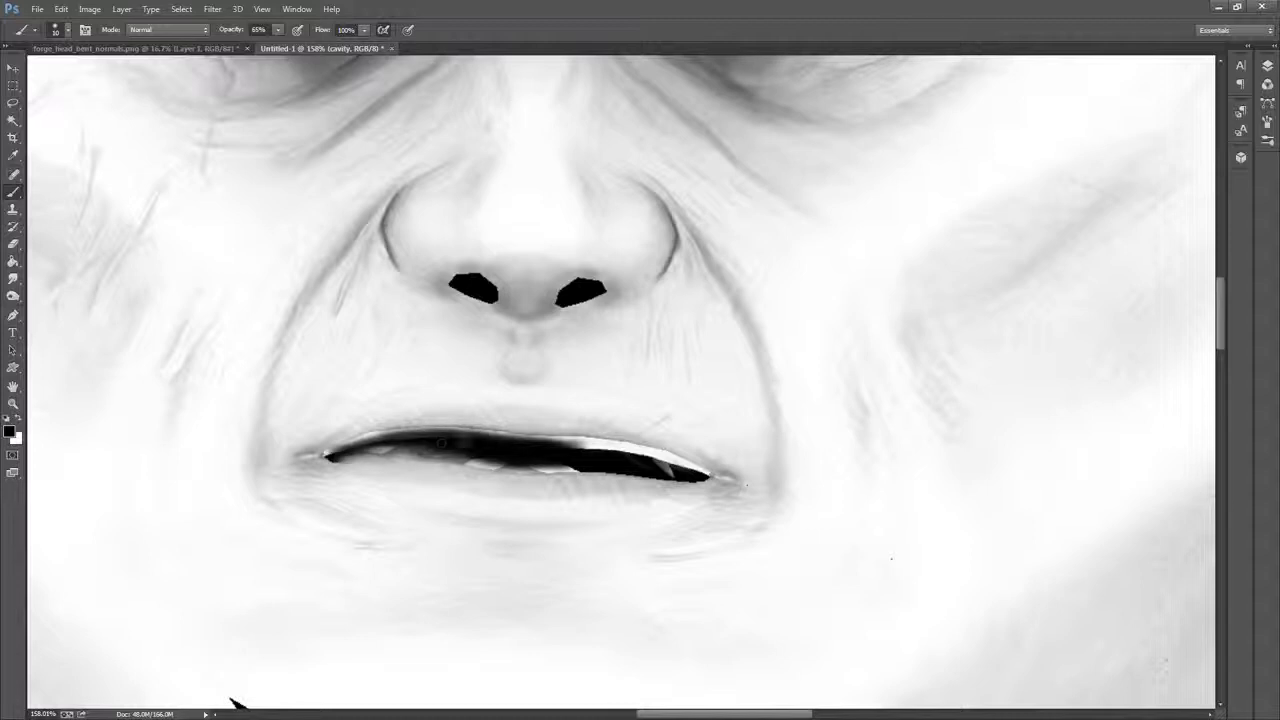
{"action": "mouse_move", "coordinate": [540, 452]}
{"action": "left_mouse_down"}
{"action": "mouse_move", "coordinate": [620, 448]}
{"action": "mouse_move", "coordinate": [600, 453]}
{"action": "left_mouse_up"}
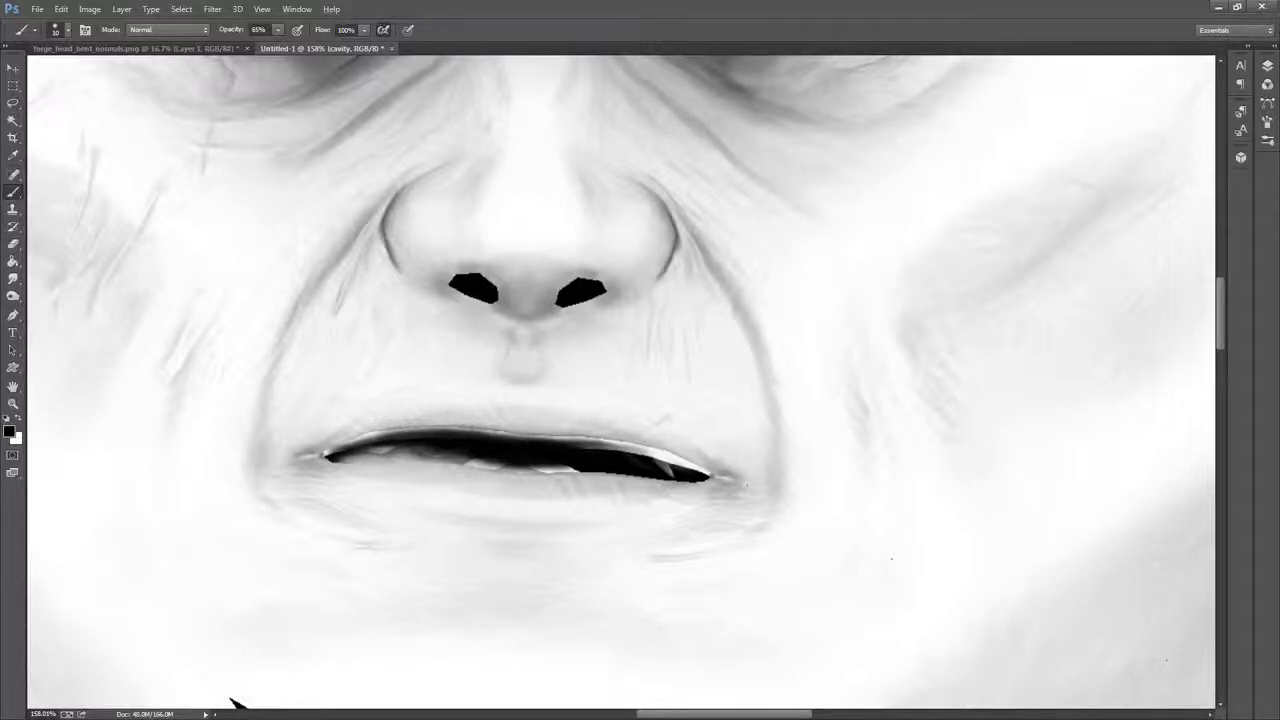
Blend the upper lip's left half into the dark gap with sampled grays, using a 20 px Brush with flow lowered to 54%
{"action": "left_click", "coordinate": [443, 422], "text": "alt"}
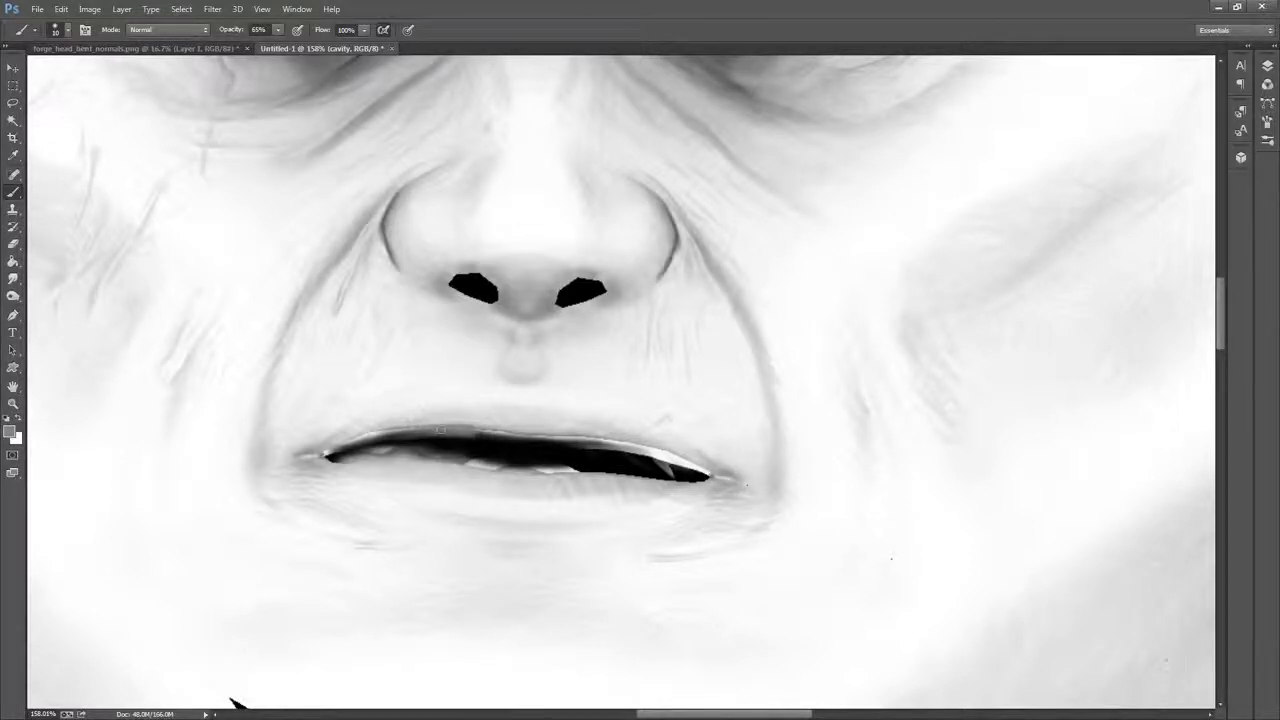
{"action": "right_click", "coordinate": [443, 424]}
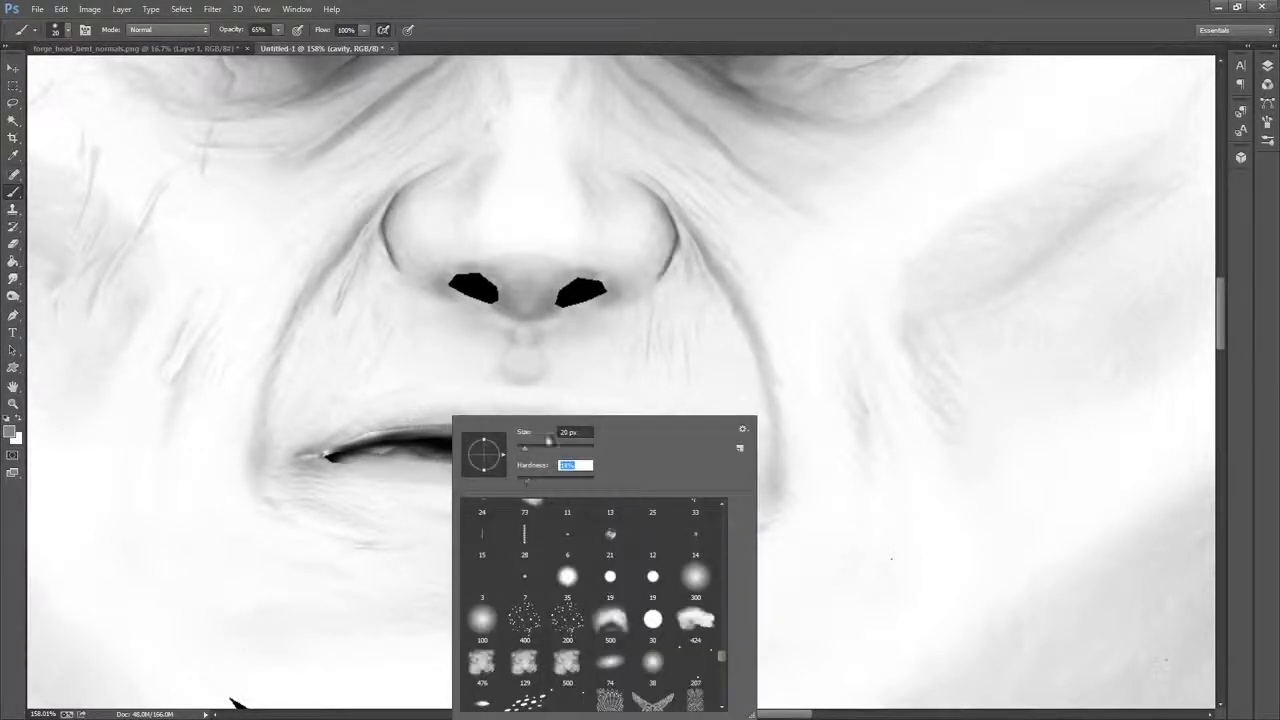
{"action": "key", "text": "Return"}
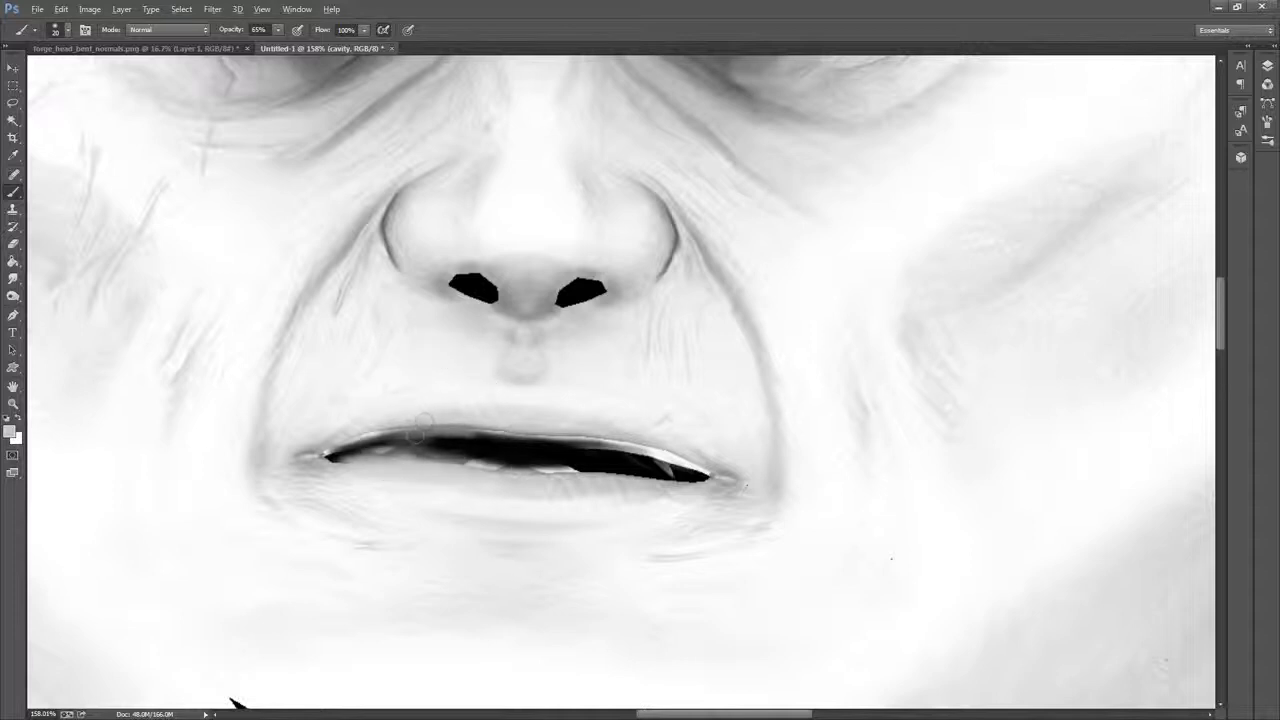
{"action": "left_click_drag", "start_coordinate": [419, 427], "coordinate": [396, 435]}
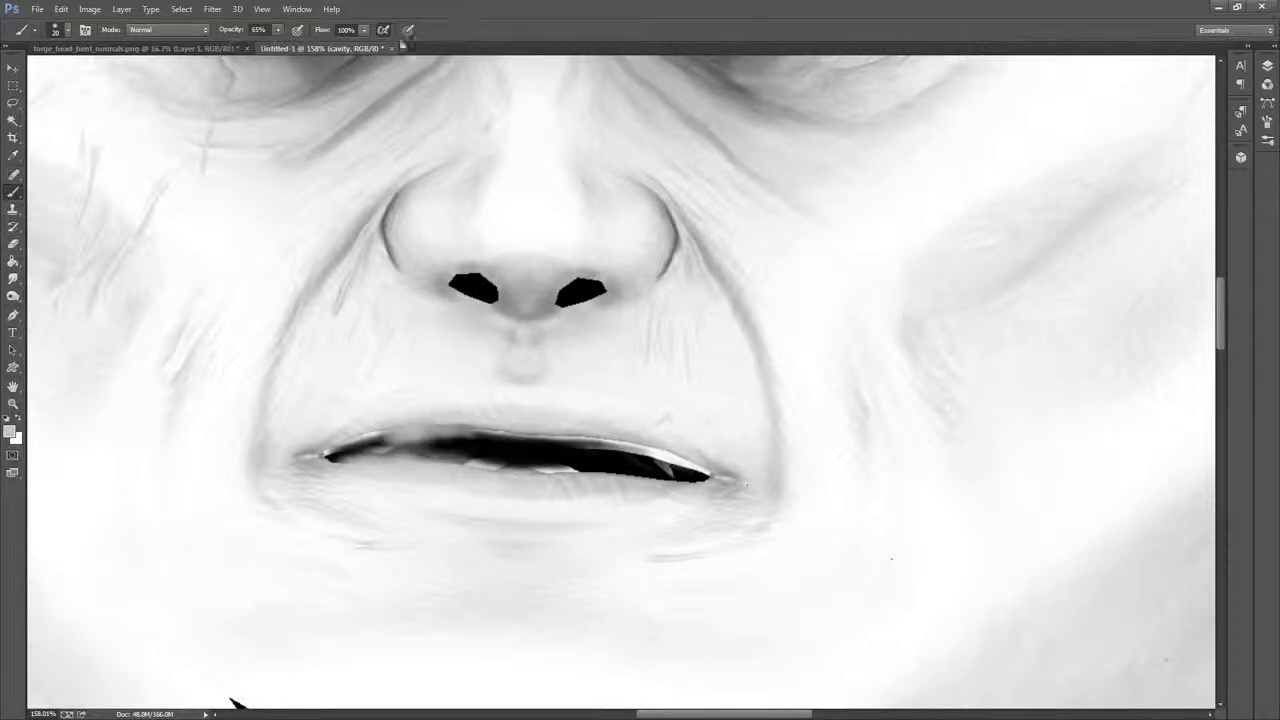
{"action": "left_click", "coordinate": [518, 425]}
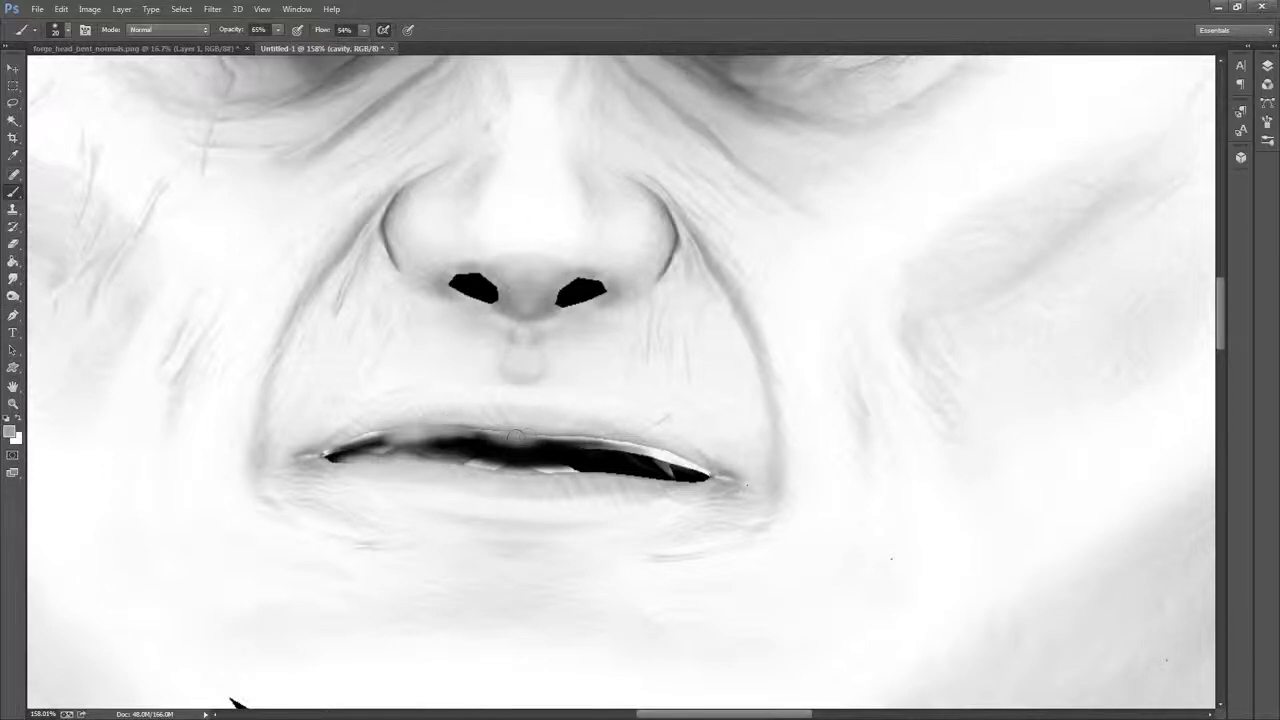
{"action": "mouse_move", "coordinate": [515, 437]}
{"action": "left_mouse_down"}
{"action": "mouse_move", "coordinate": [528, 441]}
{"action": "mouse_move", "coordinate": [448, 434]}
{"action": "left_mouse_up"}
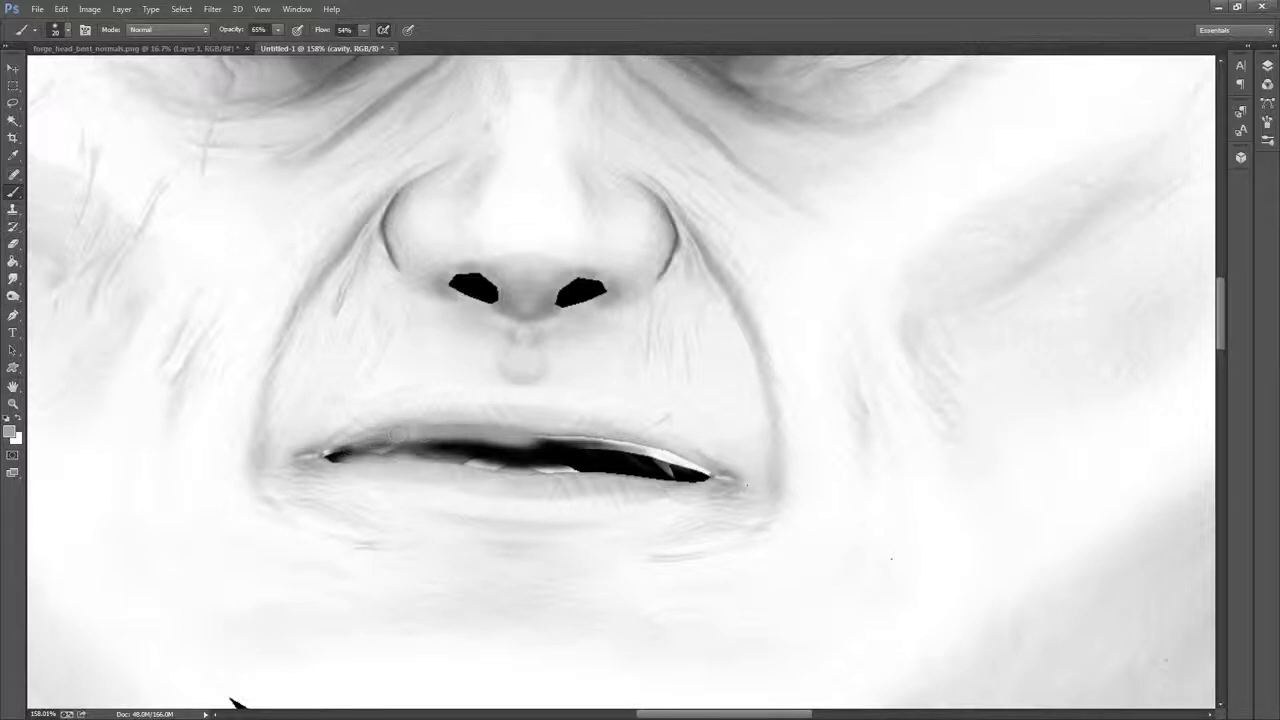
{"action": "left_click_drag", "start_coordinate": [720, 307], "coordinate": [720, 366]}
{"action": "left_click_drag", "start_coordinate": [723, 428], "coordinate": [722, 468]}
{"action": "left_click_drag", "start_coordinate": [787, 343], "coordinate": [789, 612]}
{"action": "key", "text": "ctrl+alt+z"}
{"action": "key", "text": "ctrl+alt+z"}
{"action": "key", "text": "ctrl+alt+z"}
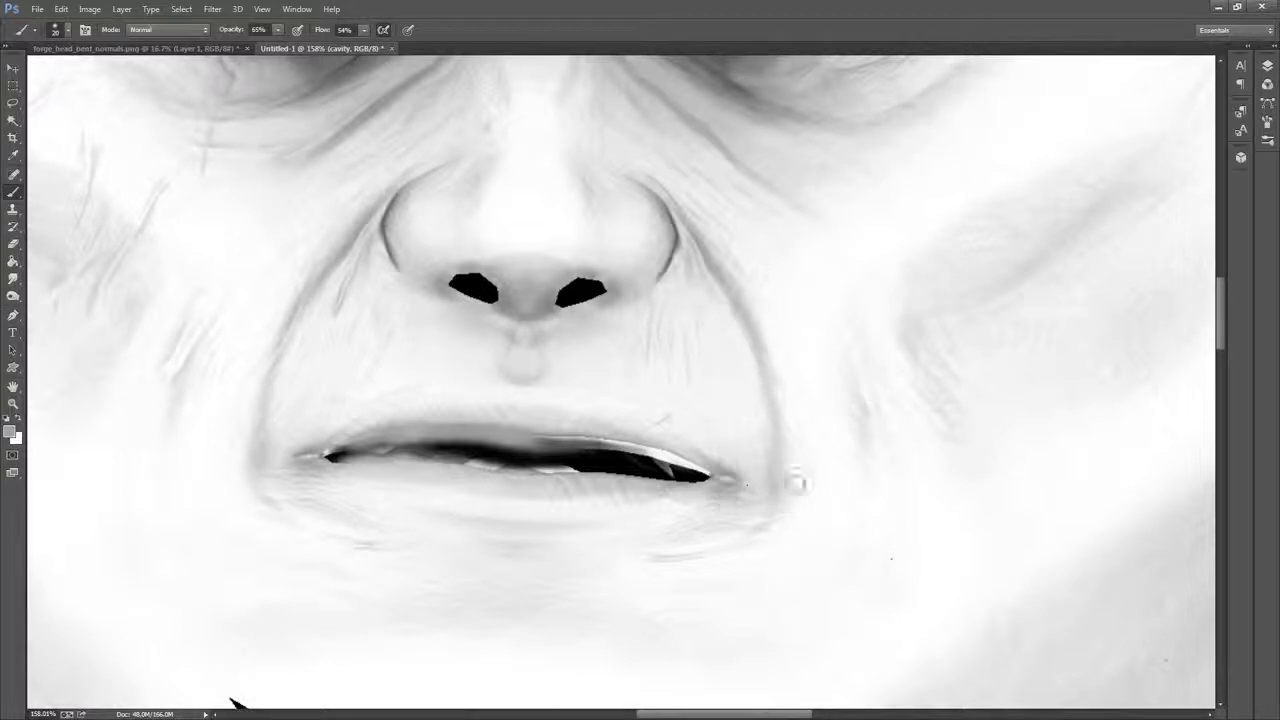
Paint sampled gray over the white rim of the upper lip's right half, the left mouth corner and the lower lip's edge
{"action": "left_click", "coordinate": [551, 431], "text": "alt"}
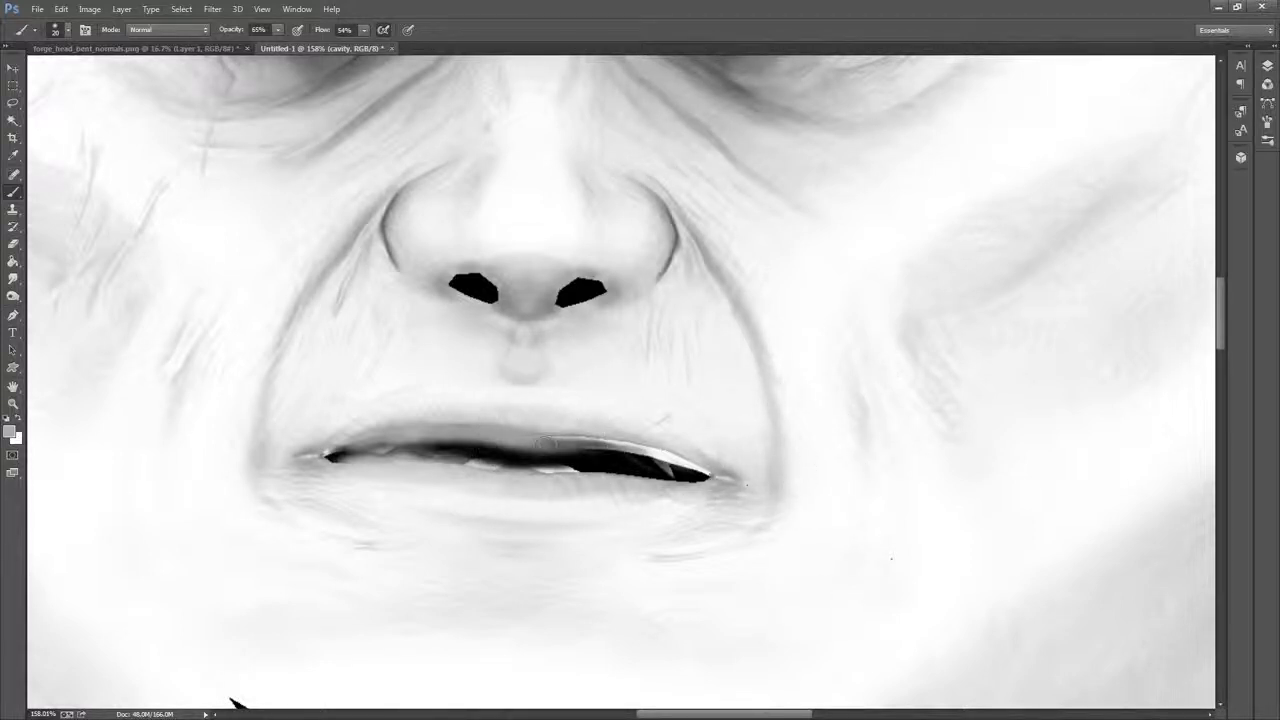
{"action": "mouse_move", "coordinate": [548, 442]}
{"action": "left_mouse_down"}
{"action": "mouse_move", "coordinate": [599, 455]}
{"action": "mouse_move", "coordinate": [695, 469]}
{"action": "left_mouse_up"}
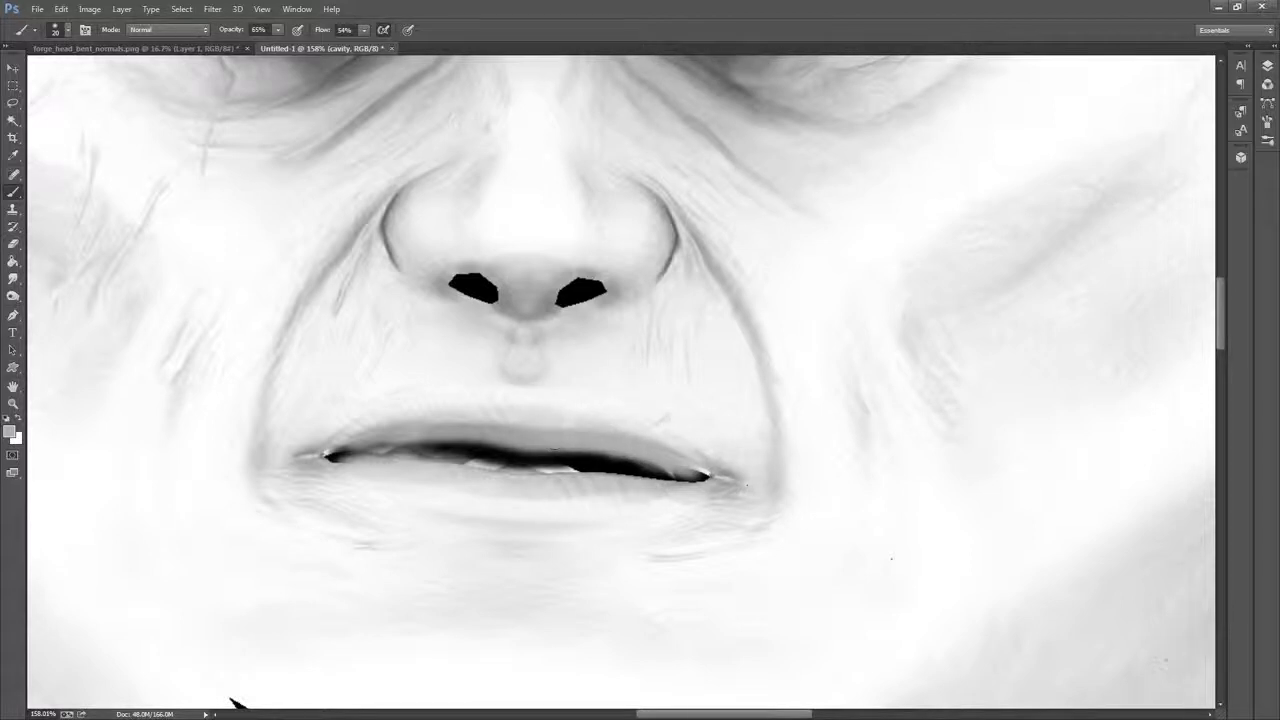
{"action": "left_click_drag", "start_coordinate": [376, 458], "coordinate": [349, 453]}
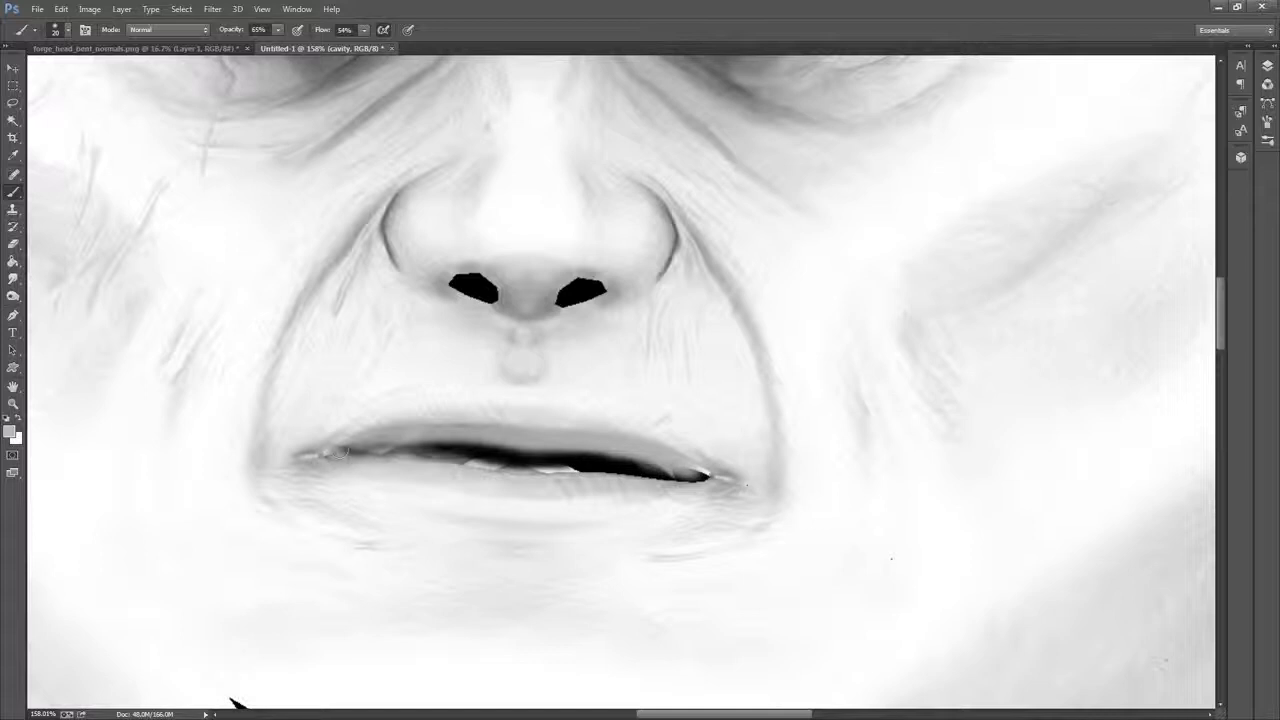
{"action": "left_click_drag", "start_coordinate": [333, 454], "coordinate": [680, 474]}
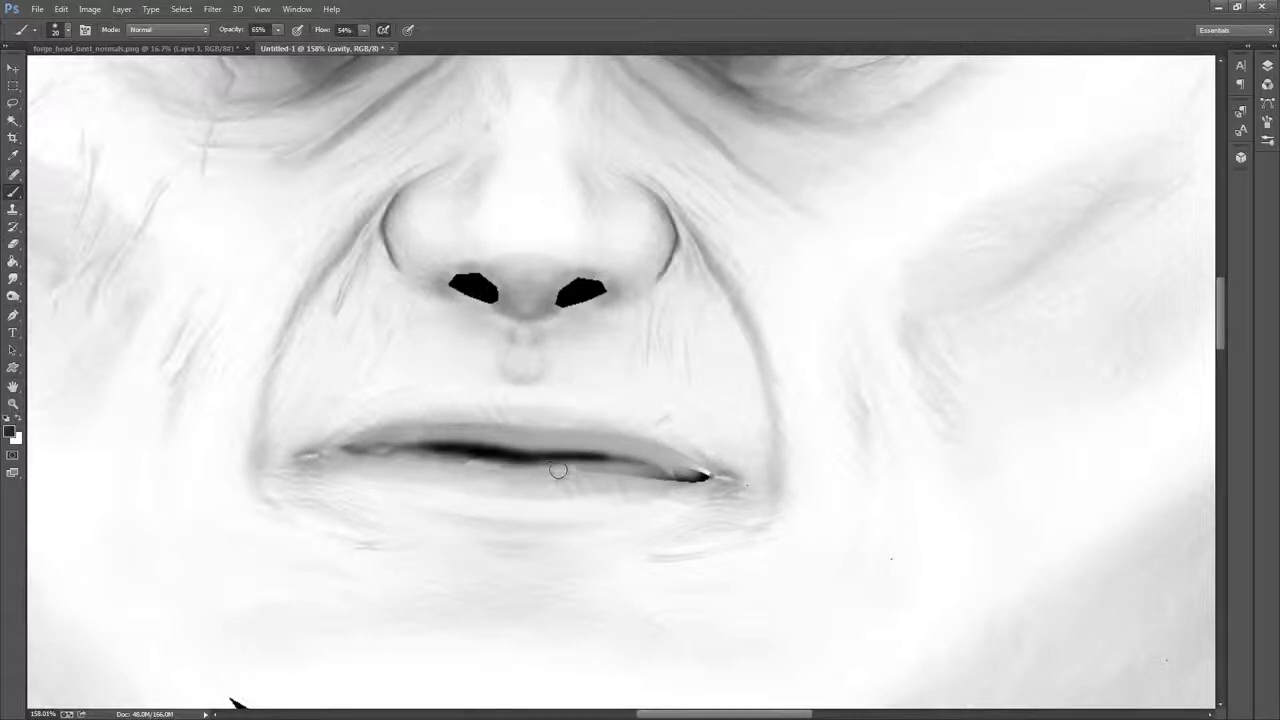
Darken the right mouth corner, the lower lip's edge and the upper lip with dark gray strokes, softening the black gap between them
{"action": "mouse_move", "coordinate": [558, 470]}
{"action": "left_mouse_down"}
{"action": "mouse_move", "coordinate": [705, 476]}
{"action": "mouse_move", "coordinate": [655, 458]}
{"action": "left_mouse_up"}
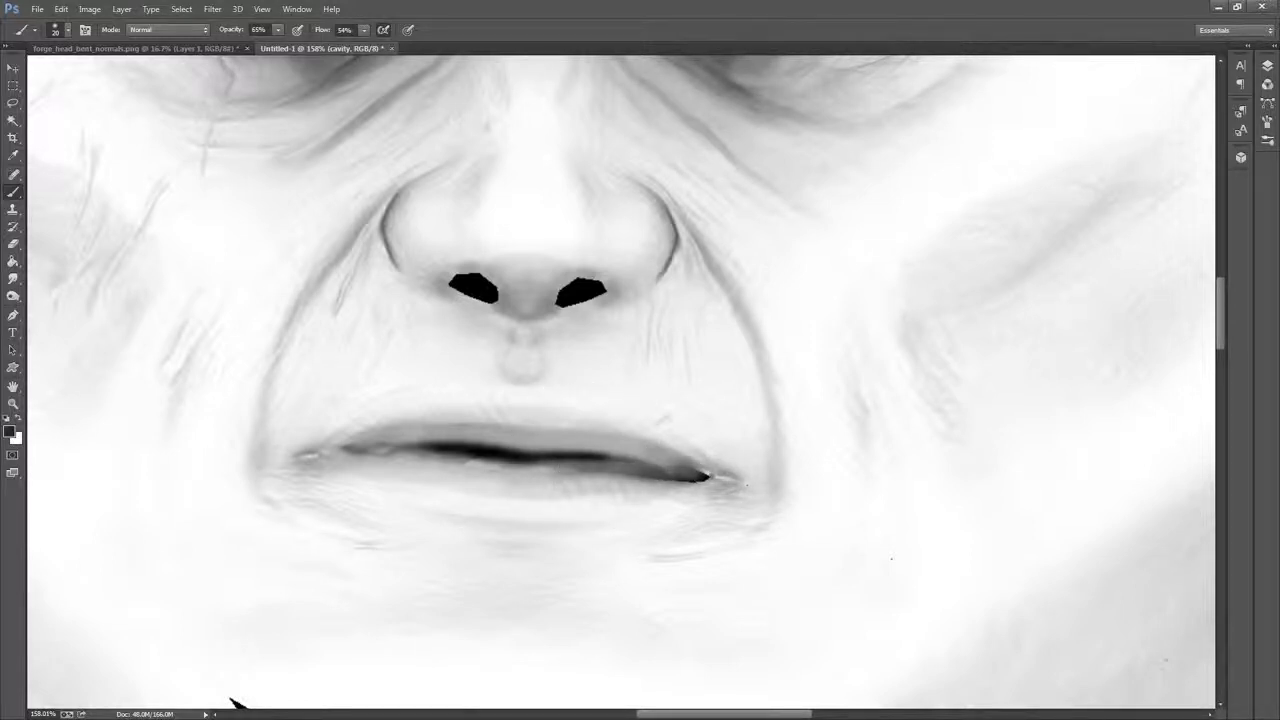
{"action": "key", "text": "x"}
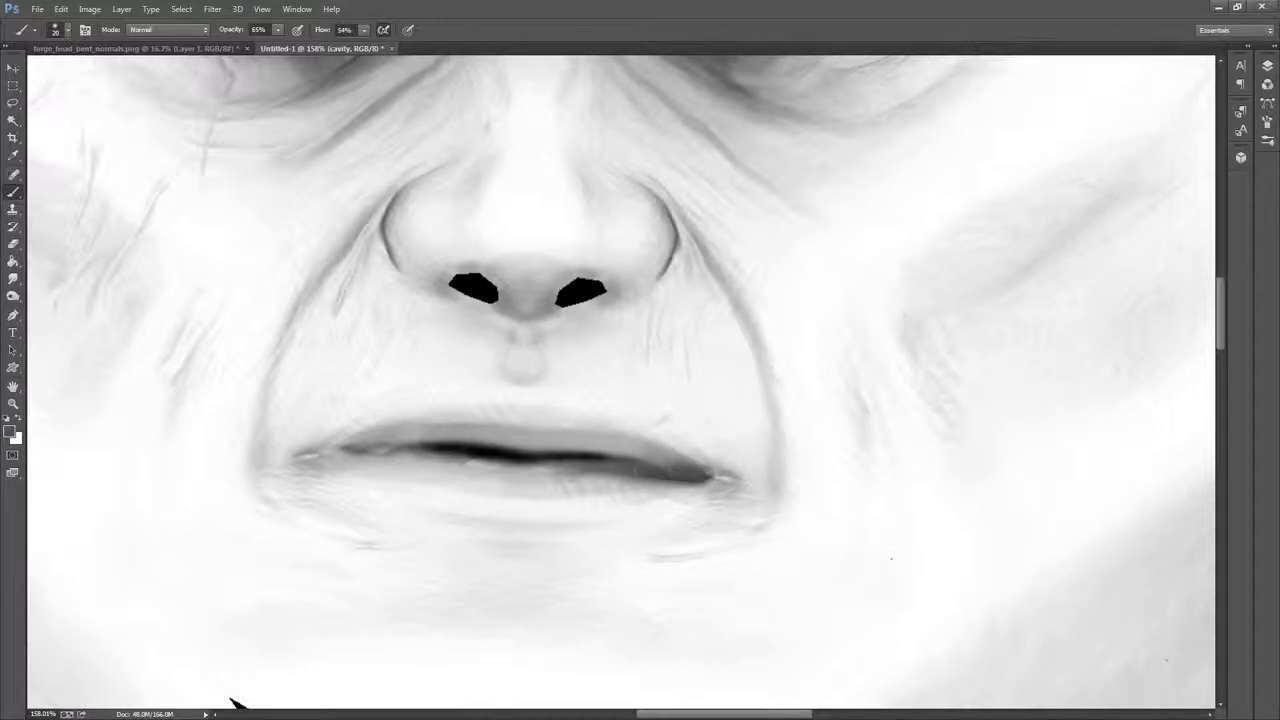
{"action": "mouse_move", "coordinate": [535, 461]}
{"action": "left_mouse_down"}
{"action": "mouse_move", "coordinate": [482, 469]}
{"action": "mouse_move", "coordinate": [530, 472]}
{"action": "mouse_move", "coordinate": [452, 465]}
{"action": "left_mouse_up"}
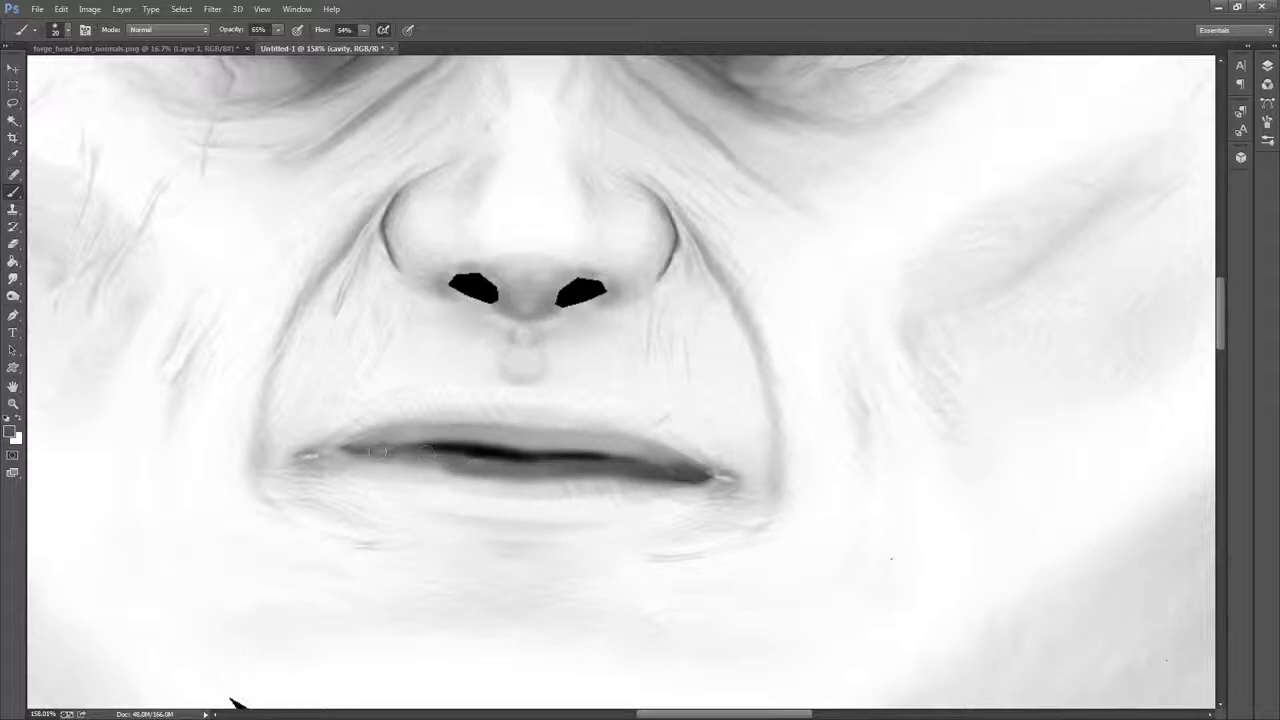
{"action": "left_click_drag", "start_coordinate": [358, 442], "coordinate": [650, 436]}
{"action": "mouse_move", "coordinate": [569, 443]}
{"action": "left_mouse_down"}
{"action": "mouse_move", "coordinate": [445, 450]}
{"action": "mouse_move", "coordinate": [584, 449]}
{"action": "left_mouse_up"}
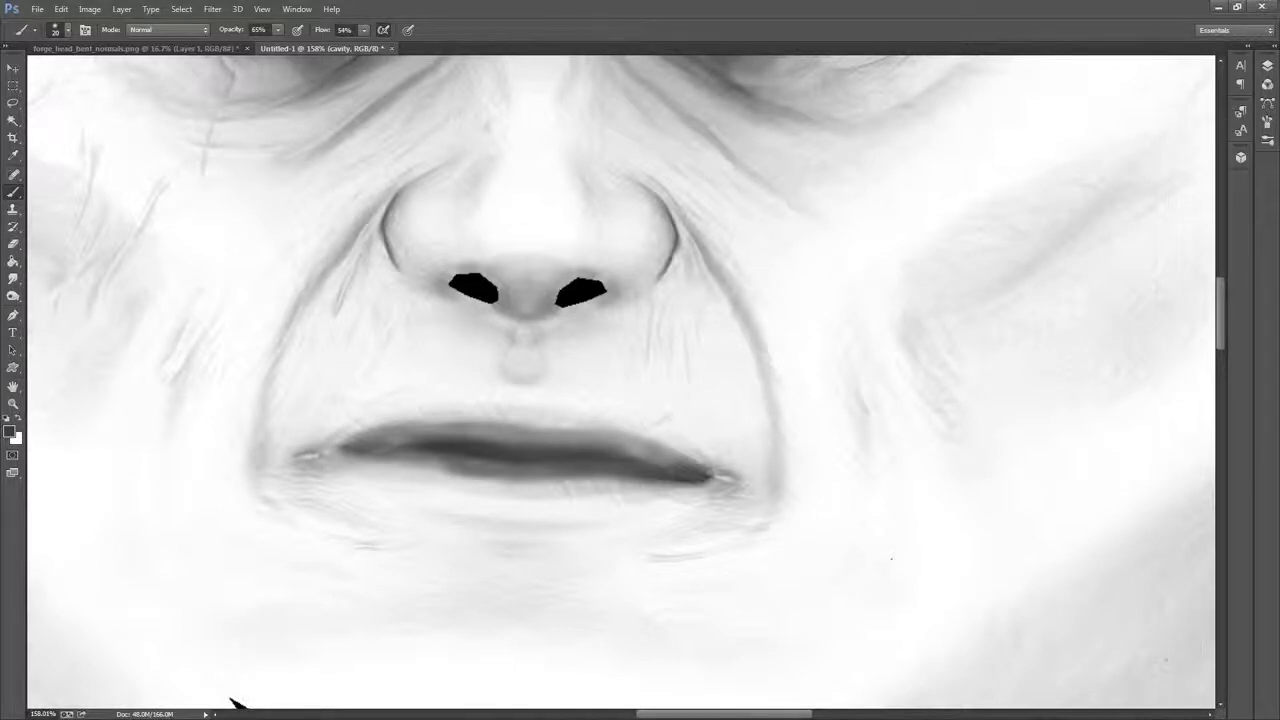
{"action": "left_click", "coordinate": [498, 431], "text": "alt"}
{"action": "left_click_drag", "start_coordinate": [514, 262], "coordinate": [592, 335]}
{"action": "left_click", "coordinate": [14, 403]}
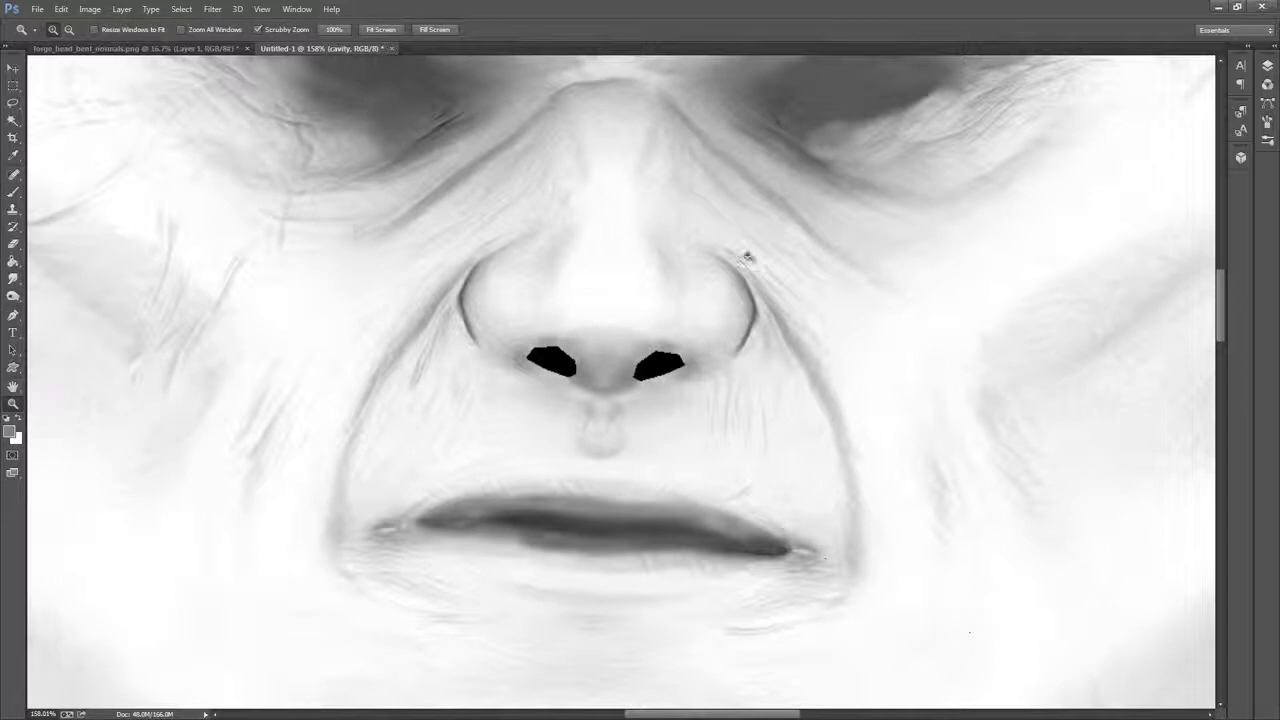
Lasso the large oval mouth-interior island in the upper corner of the cavity map with a 10 px feather
{"action": "left_click_drag", "start_coordinate": [746, 258], "coordinate": [470, 362]}
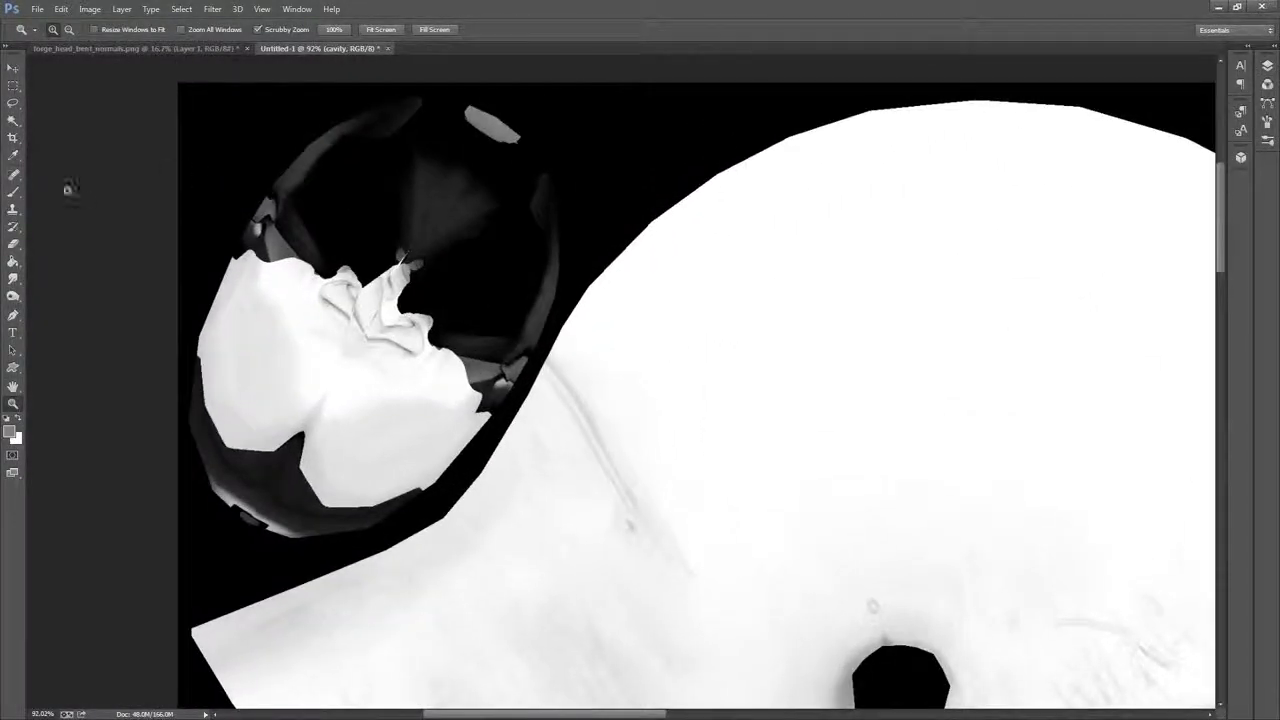
{"action": "left_click", "coordinate": [13, 103]}
{"action": "mouse_move", "coordinate": [185, 496]}
{"action": "left_mouse_down"}
{"action": "mouse_move", "coordinate": [190, 180]}
{"action": "mouse_move", "coordinate": [595, 72]}
{"action": "mouse_move", "coordinate": [600, 237]}
{"action": "mouse_move", "coordinate": [520, 415]}
{"action": "mouse_move", "coordinate": [320, 560]}
{"action": "mouse_move", "coordinate": [165, 438]}
{"action": "mouse_move", "coordinate": [170, 470]}
{"action": "left_mouse_up"}
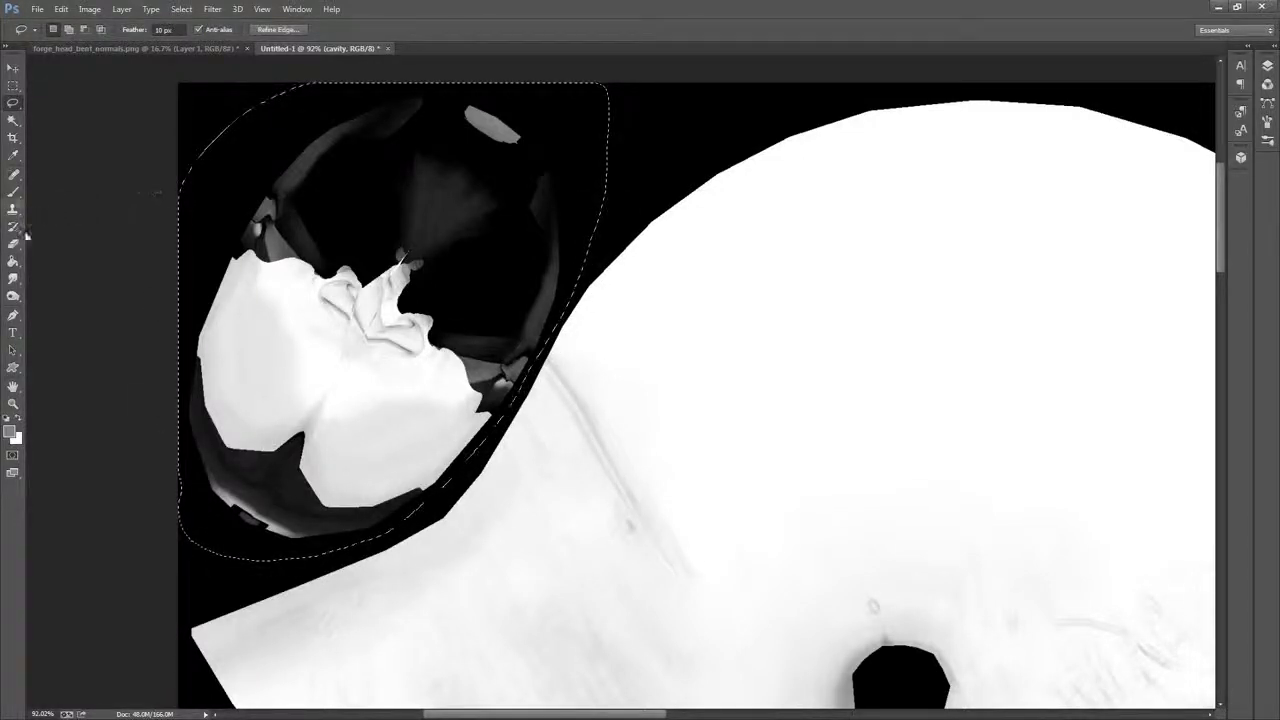
Paint the selected mouth-interior island mid gray using a 128 px Brush at 100% opacity and 100% flow
{"action": "key", "text": "b"}
{"action": "right_click", "coordinate": [418, 308]}
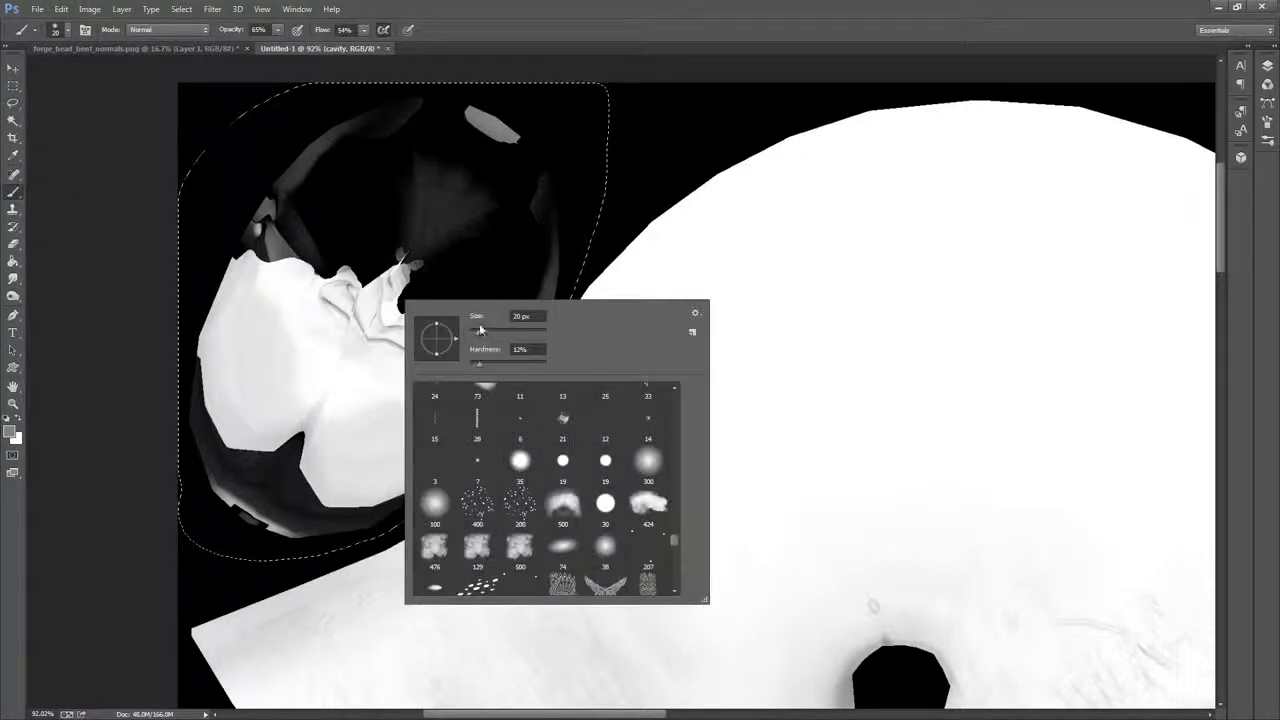
{"action": "left_click_drag", "start_coordinate": [479, 332], "coordinate": [514, 332]}
{"action": "mouse_move", "coordinate": [485, 120]}
{"action": "left_mouse_down"}
{"action": "mouse_move", "coordinate": [423, 95]}
{"action": "mouse_move", "coordinate": [431, 140]}
{"action": "mouse_move", "coordinate": [286, 325]}
{"action": "mouse_move", "coordinate": [524, 112]}
{"action": "mouse_move", "coordinate": [514, 218]}
{"action": "mouse_move", "coordinate": [402, 446]}
{"action": "mouse_move", "coordinate": [354, 80]}
{"action": "left_mouse_up"}
{"action": "left_click_drag", "start_coordinate": [278, 32], "coordinate": [391, 48]}
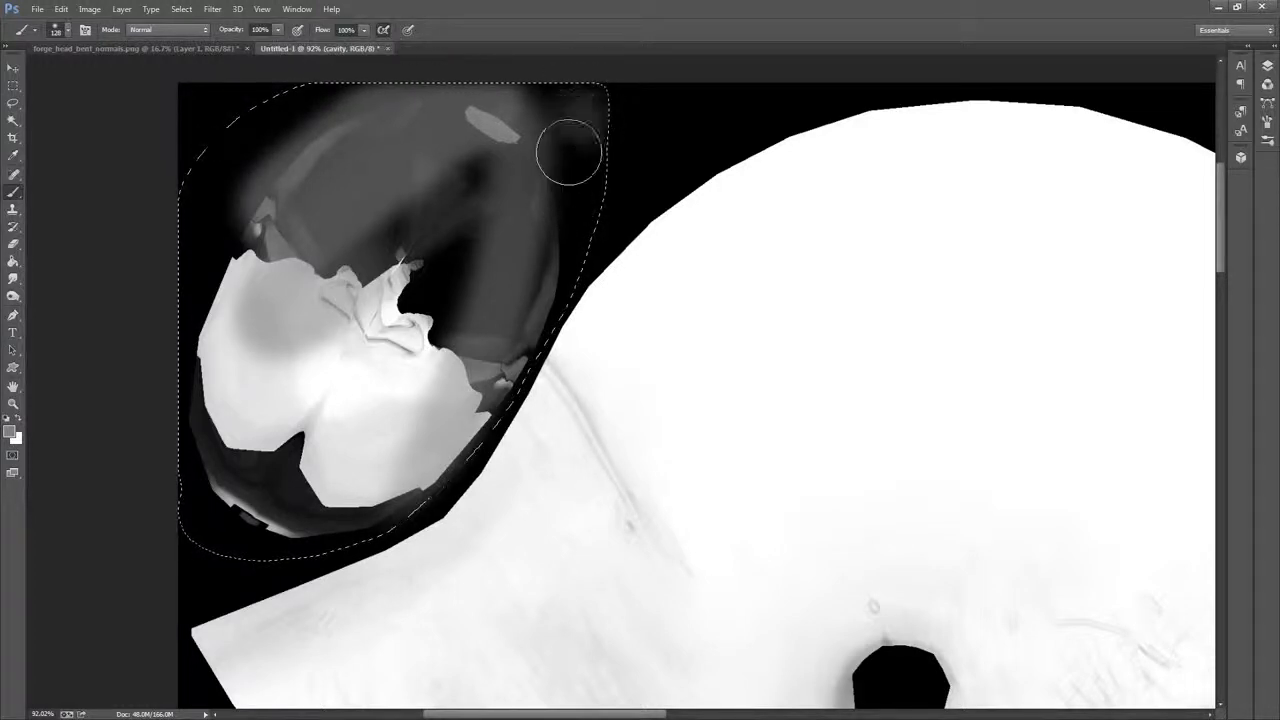
{"action": "mouse_move", "coordinate": [568, 152]}
{"action": "left_mouse_down"}
{"action": "mouse_move", "coordinate": [417, 500]}
{"action": "mouse_move", "coordinate": [575, 140]}
{"action": "left_mouse_up"}
{"action": "left_click_drag", "start_coordinate": [392, 362], "coordinate": [468, 212]}
{"action": "mouse_move", "coordinate": [400, 256]}
{"action": "left_mouse_down"}
{"action": "mouse_move", "coordinate": [540, 160]}
{"action": "mouse_move", "coordinate": [380, 520]}
{"action": "mouse_move", "coordinate": [250, 460]}
{"action": "mouse_move", "coordinate": [200, 375]}
{"action": "mouse_move", "coordinate": [257, 109]}
{"action": "mouse_move", "coordinate": [275, 230]}
{"action": "mouse_move", "coordinate": [400, 330]}
{"action": "mouse_move", "coordinate": [341, 415]}
{"action": "left_mouse_up"}
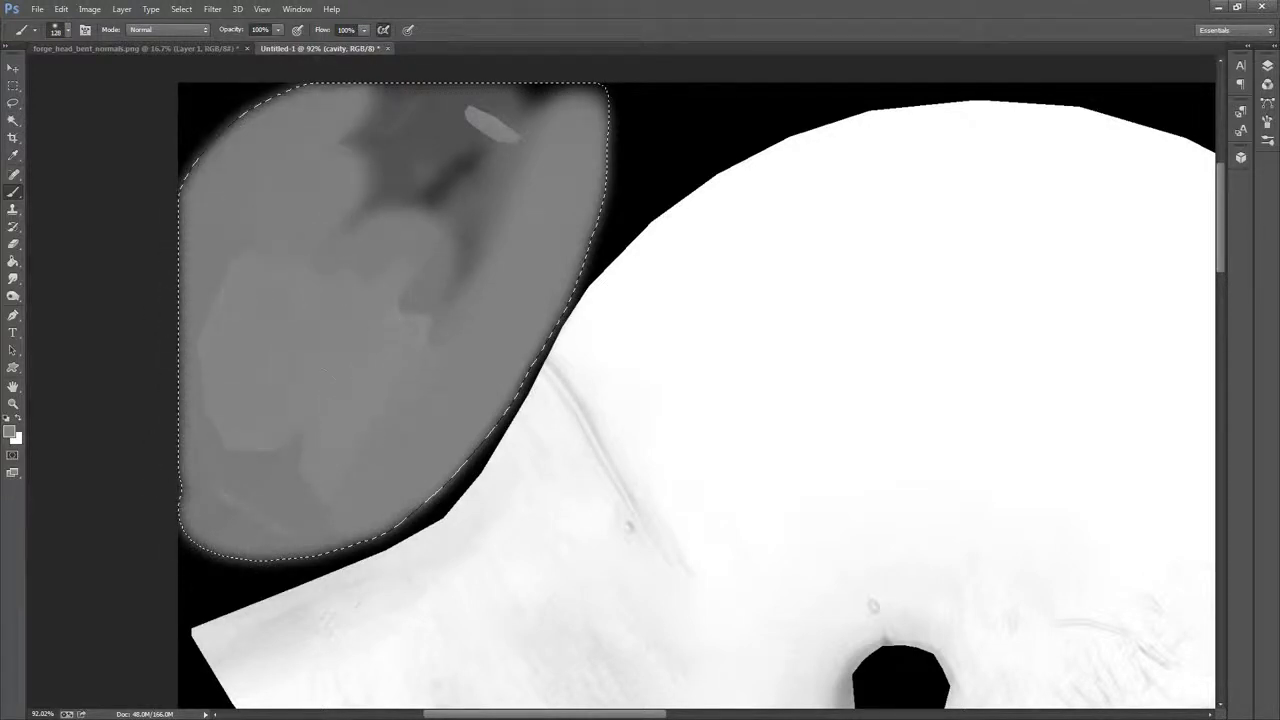
Cover the remaining dark and light patches of the mouth-interior island with gray and deselect it
{"action": "mouse_move", "coordinate": [290, 230]}
{"action": "left_mouse_down"}
{"action": "mouse_move", "coordinate": [234, 300]}
{"action": "mouse_move", "coordinate": [240, 410]}
{"action": "left_mouse_up"}
{"action": "mouse_move", "coordinate": [318, 349]}
{"action": "left_mouse_down"}
{"action": "mouse_move", "coordinate": [430, 200]}
{"action": "mouse_move", "coordinate": [420, 110]}
{"action": "mouse_move", "coordinate": [560, 100]}
{"action": "left_mouse_up"}
{"action": "key", "text": "ctrl+d"}
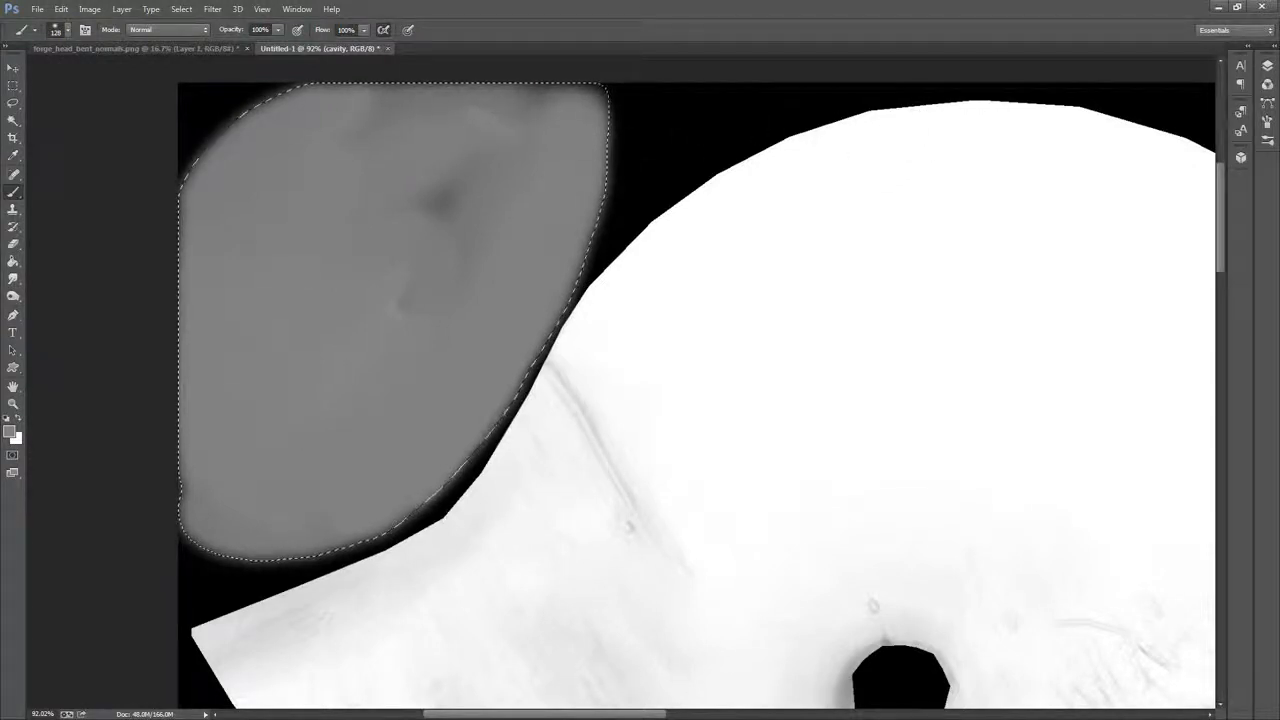
{"action": "left_click", "coordinate": [1133, 42]}
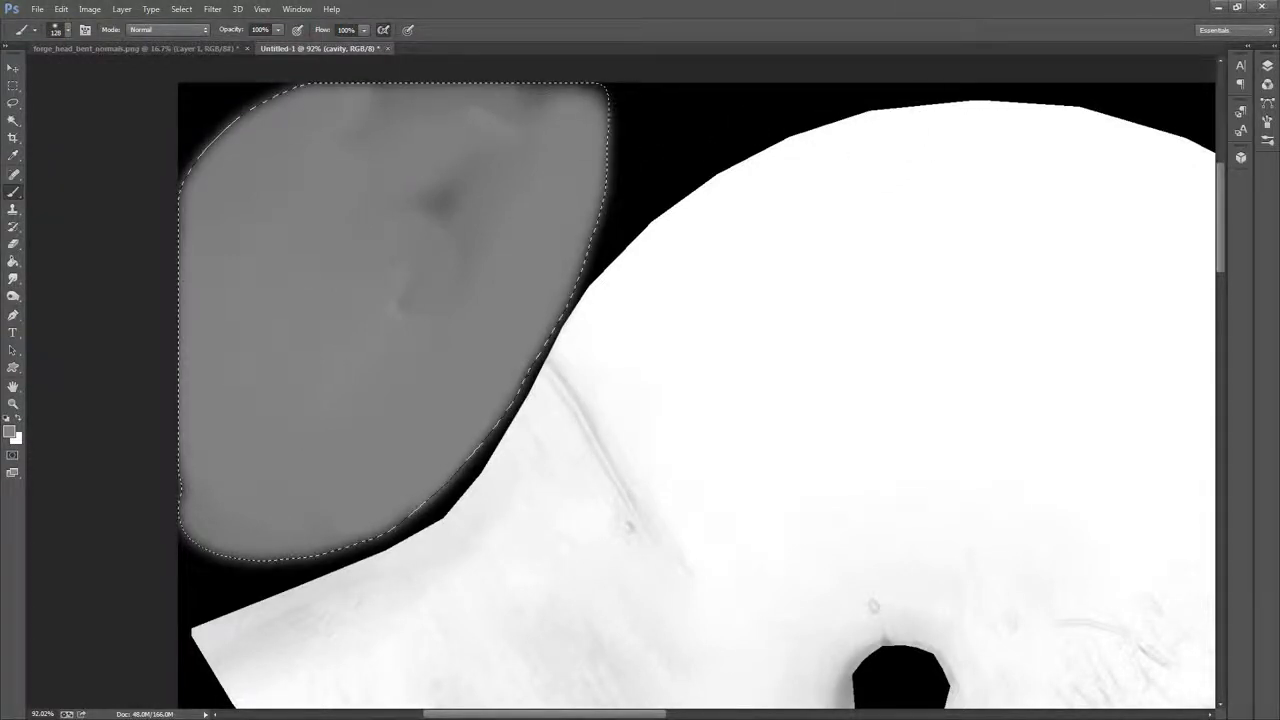
{"action": "mouse_move", "coordinate": [405, 300]}
{"action": "left_mouse_down"}
{"action": "mouse_move", "coordinate": [436, 205]}
{"action": "mouse_move", "coordinate": [500, 143]}
{"action": "mouse_move", "coordinate": [475, 170]}
{"action": "left_mouse_up"}
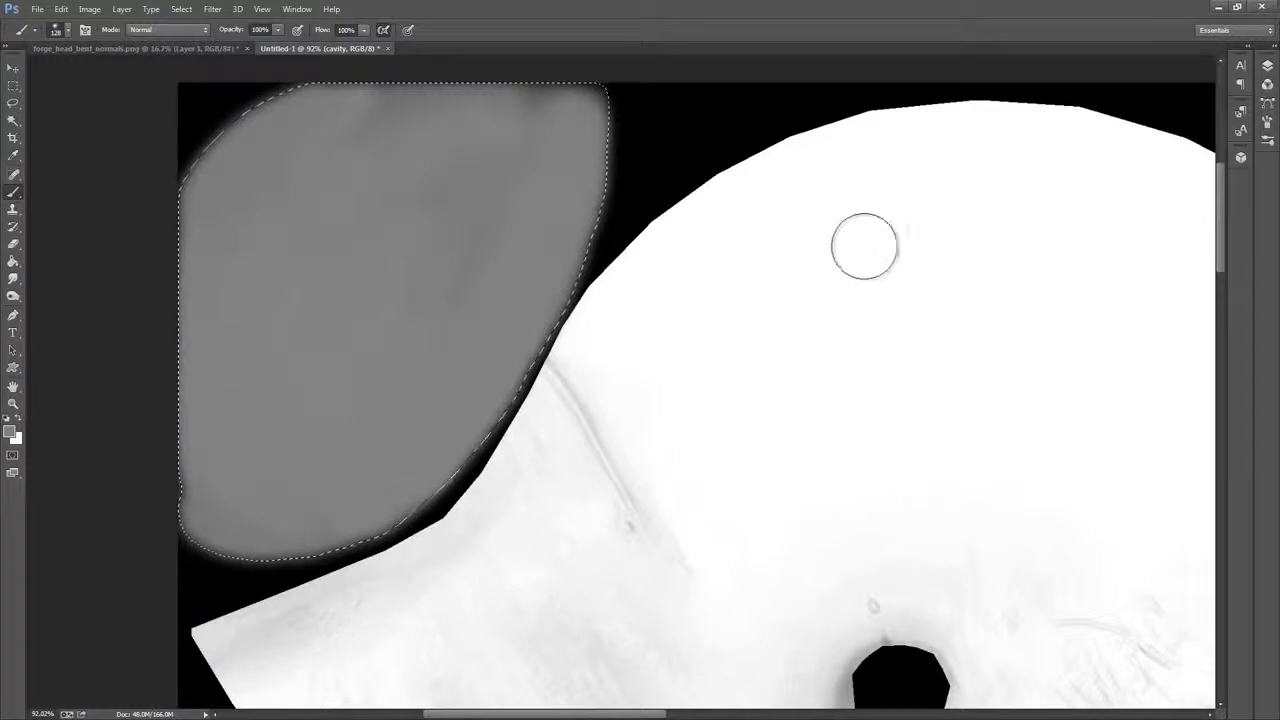
{"action": "left_click_drag", "start_coordinate": [865, 254], "coordinate": [798, 267]}
{"action": "left_click", "coordinate": [14, 87]}
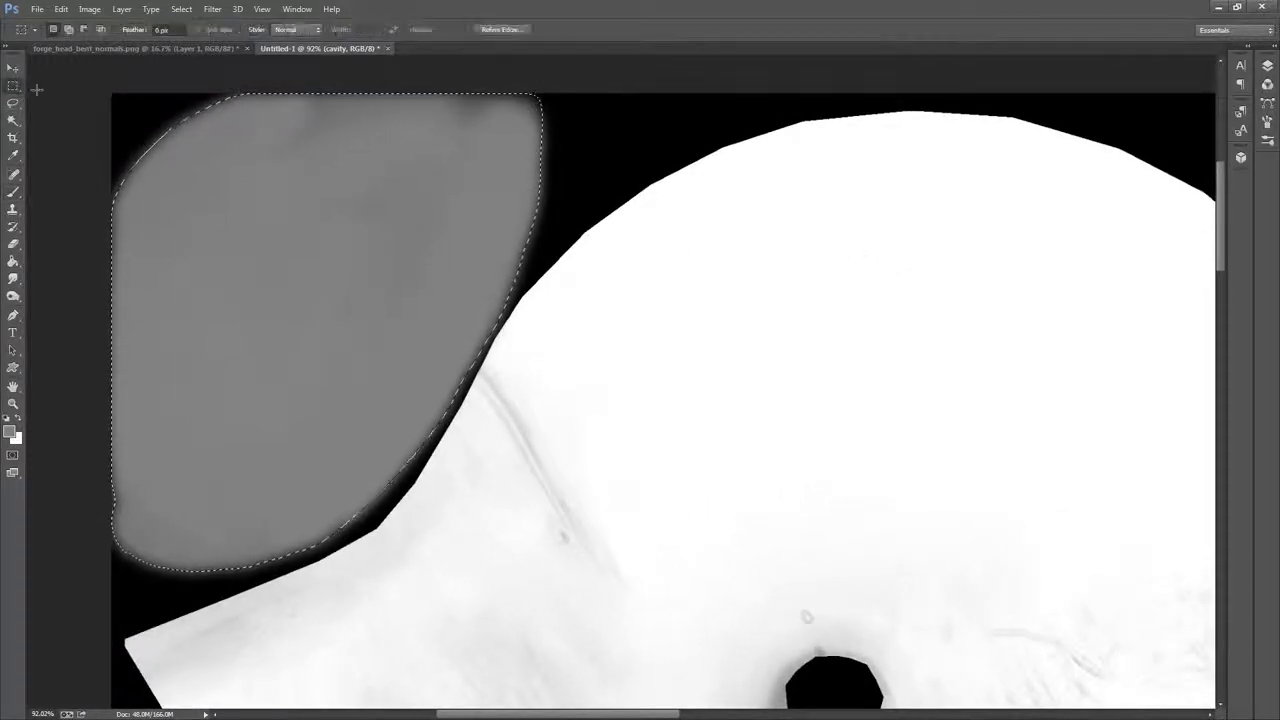
{"action": "right_click", "coordinate": [624, 175]}
{"action": "left_click", "coordinate": [674, 184]}
Paint out the white spots in the two small octagonal islands with sampled grays, reducing the Brush to 40 px
{"action": "left_click_drag", "start_coordinate": [811, 357], "coordinate": [440, 380]}
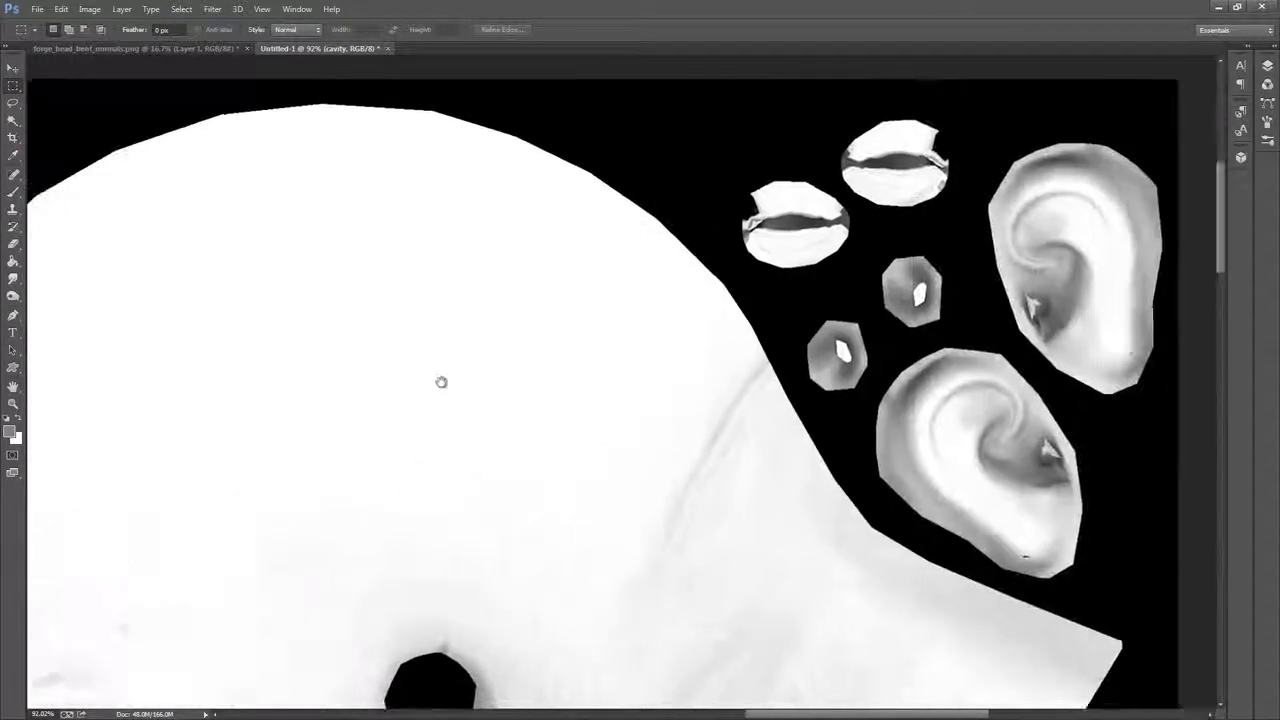
{"action": "left_click", "coordinate": [14, 192]}
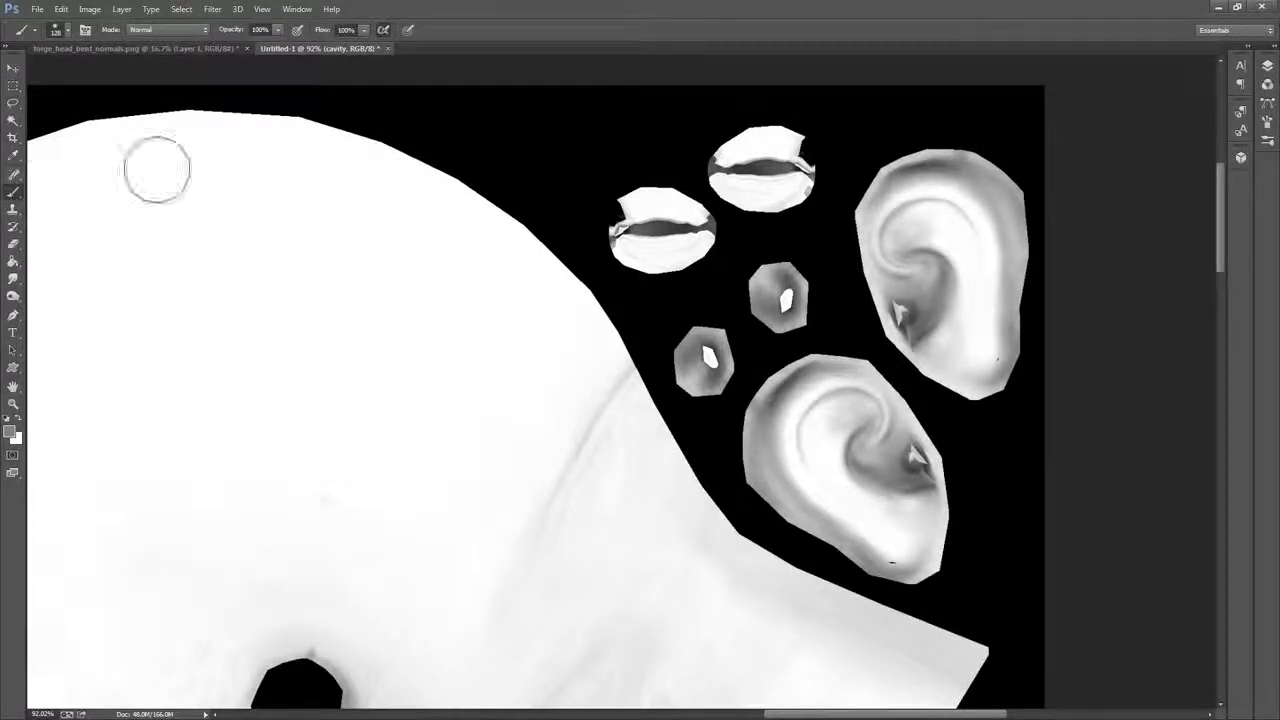
{"action": "left_click", "coordinate": [789, 285], "text": "alt"}
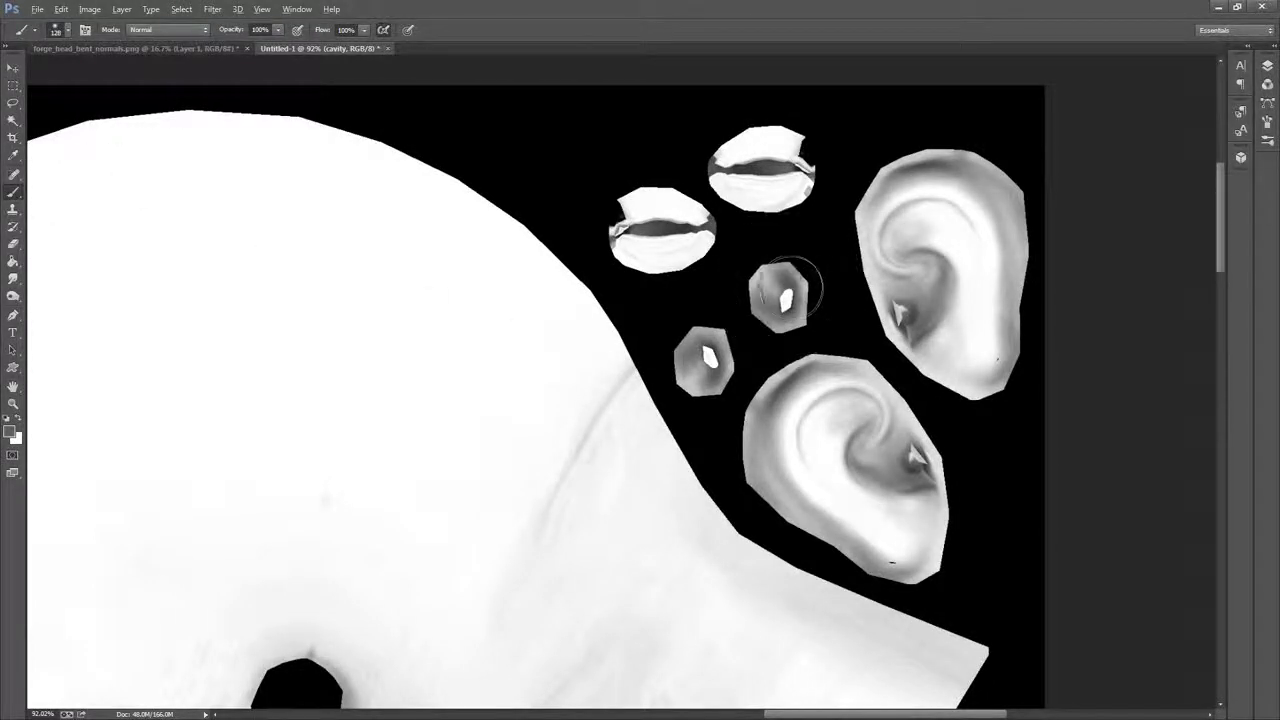
{"action": "key", "text": "bracketleft"}
{"action": "key", "text": "bracketleft"}
{"action": "key", "text": "bracketleft"}
{"action": "key", "text": "bracketleft"}
{"action": "key", "text": "bracketleft"}
{"action": "left_click", "coordinate": [708, 352], "text": "alt"}
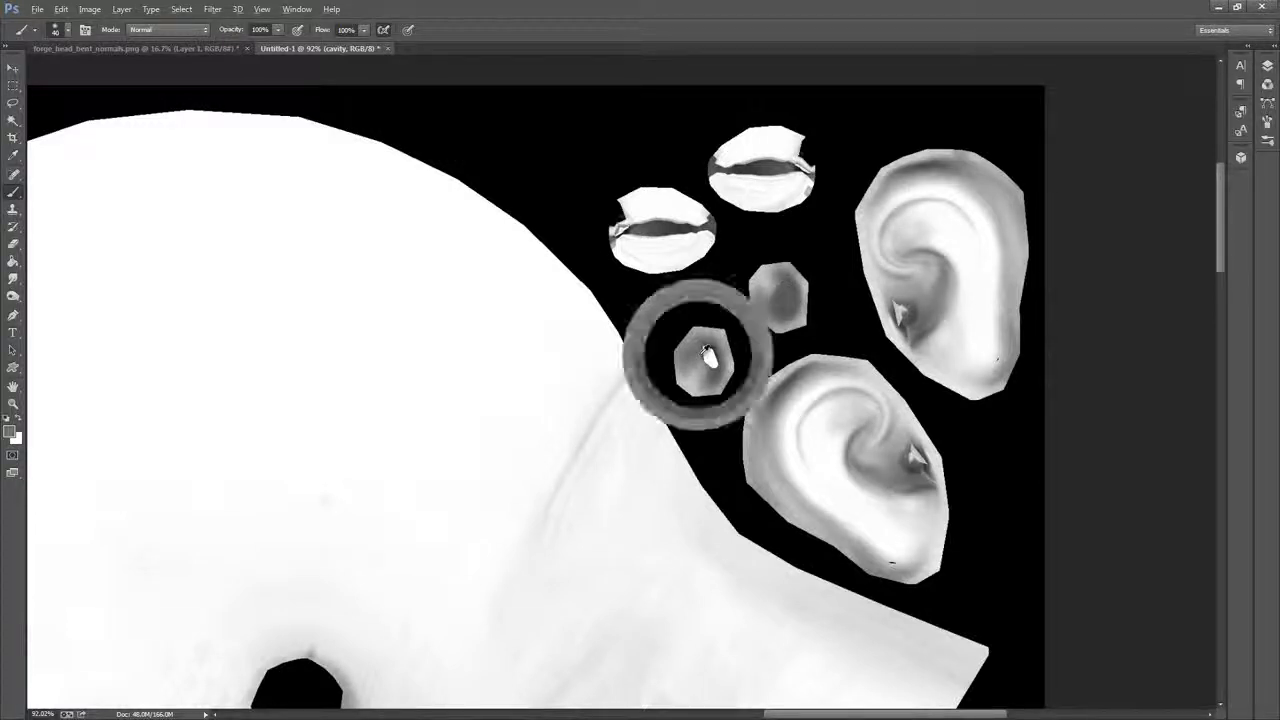
{"action": "left_click_drag", "start_coordinate": [708, 356], "coordinate": [710, 350]}
Cover the two oval islands beside the ears with flat dark gray, hiding their white and black baked detail
{"action": "left_click_drag", "start_coordinate": [490, 575], "coordinate": [885, 142]}
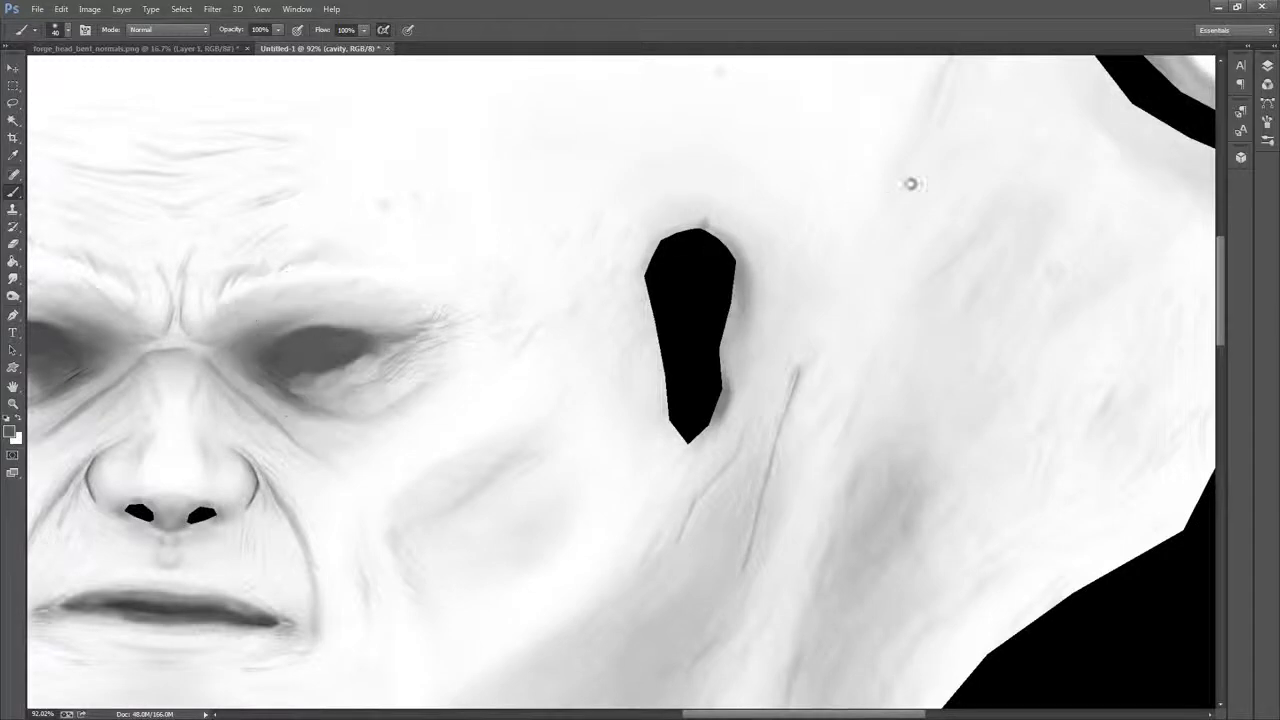
{"action": "left_click_drag", "start_coordinate": [911, 183], "coordinate": [794, 291]}
{"action": "mouse_move", "coordinate": [778, 173]}
{"action": "left_mouse_down"}
{"action": "mouse_move", "coordinate": [820, 160]}
{"action": "mouse_move", "coordinate": [760, 180]}
{"action": "mouse_move", "coordinate": [845, 157]}
{"action": "mouse_move", "coordinate": [760, 170]}
{"action": "mouse_move", "coordinate": [820, 185]}
{"action": "mouse_move", "coordinate": [850, 165]}
{"action": "mouse_move", "coordinate": [793, 180]}
{"action": "mouse_move", "coordinate": [840, 160]}
{"action": "mouse_move", "coordinate": [770, 205]}
{"action": "mouse_move", "coordinate": [838, 166]}
{"action": "mouse_move", "coordinate": [815, 208]}
{"action": "mouse_move", "coordinate": [852, 185]}
{"action": "mouse_move", "coordinate": [850, 152]}
{"action": "mouse_move", "coordinate": [801, 140]}
{"action": "mouse_move", "coordinate": [770, 210]}
{"action": "mouse_move", "coordinate": [815, 222]}
{"action": "mouse_move", "coordinate": [830, 205]}
{"action": "mouse_move", "coordinate": [700, 215]}
{"action": "mouse_move", "coordinate": [660, 200]}
{"action": "mouse_move", "coordinate": [725, 240]}
{"action": "mouse_move", "coordinate": [700, 195]}
{"action": "mouse_move", "coordinate": [735, 255]}
{"action": "mouse_move", "coordinate": [700, 280]}
{"action": "mouse_move", "coordinate": [660, 270]}
{"action": "mouse_move", "coordinate": [650, 225]}
{"action": "mouse_move", "coordinate": [690, 240]}
{"action": "mouse_move", "coordinate": [665, 235]}
{"action": "mouse_move", "coordinate": [725, 230]}
{"action": "mouse_move", "coordinate": [740, 197]}
{"action": "left_mouse_up"}
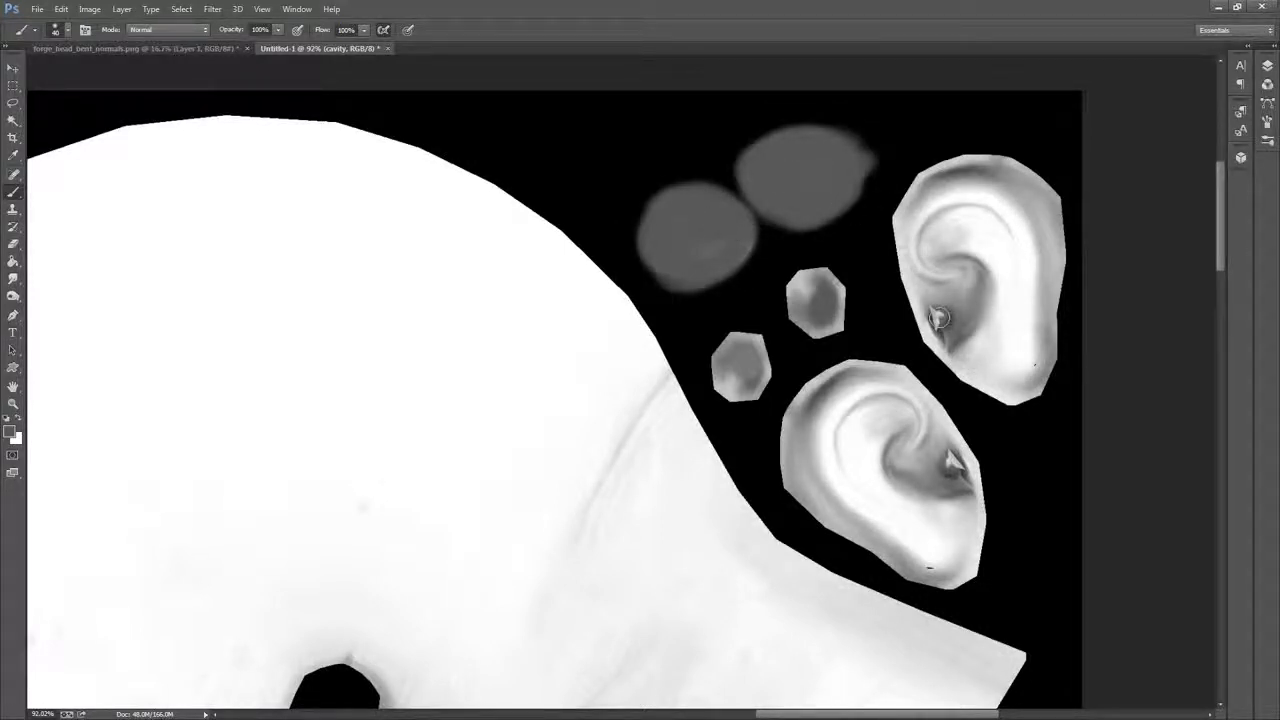
Paint dark gray over the white flaws in the ear canals of both ear islands
{"action": "left_click_drag", "start_coordinate": [938, 318], "coordinate": [942, 320]}
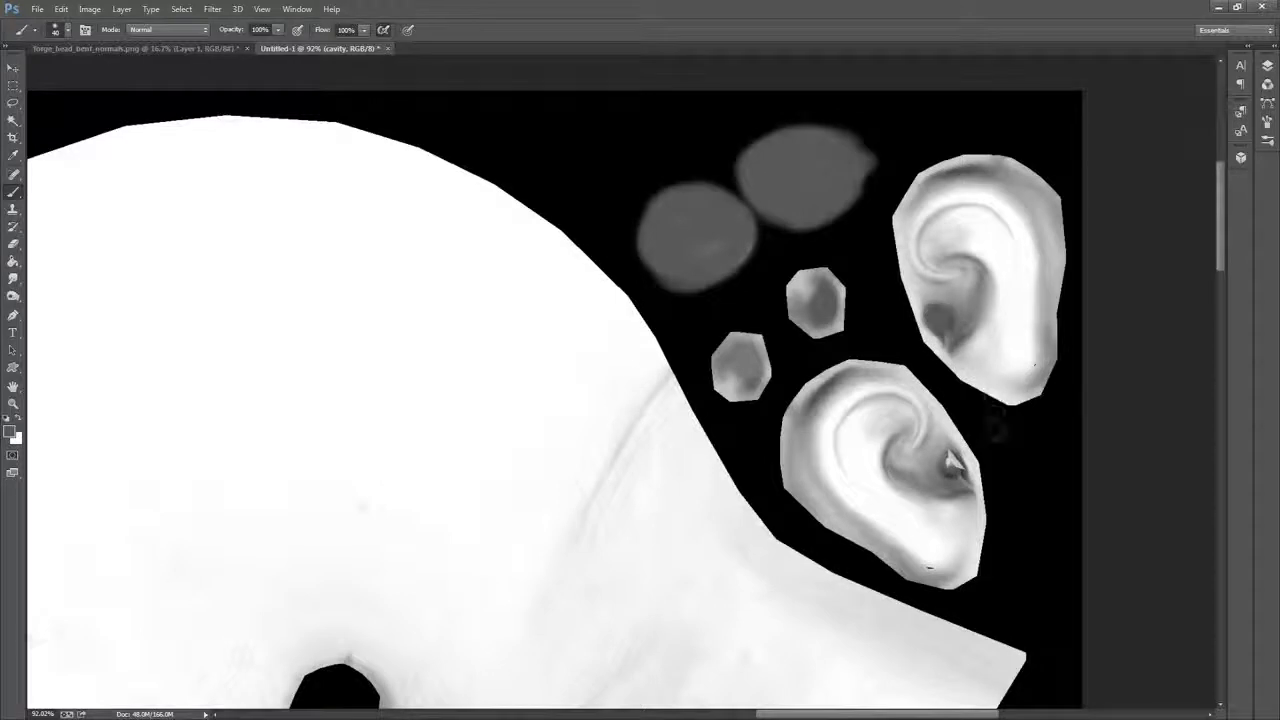
{"action": "left_click_drag", "start_coordinate": [952, 461], "coordinate": [960, 473]}
{"action": "left_click_drag", "start_coordinate": [944, 334], "coordinate": [956, 330]}
Paint out the small black specks on both earlobes with light tones sampled beside them
{"action": "left_click_drag", "start_coordinate": [855, 450], "coordinate": [866, 364]}
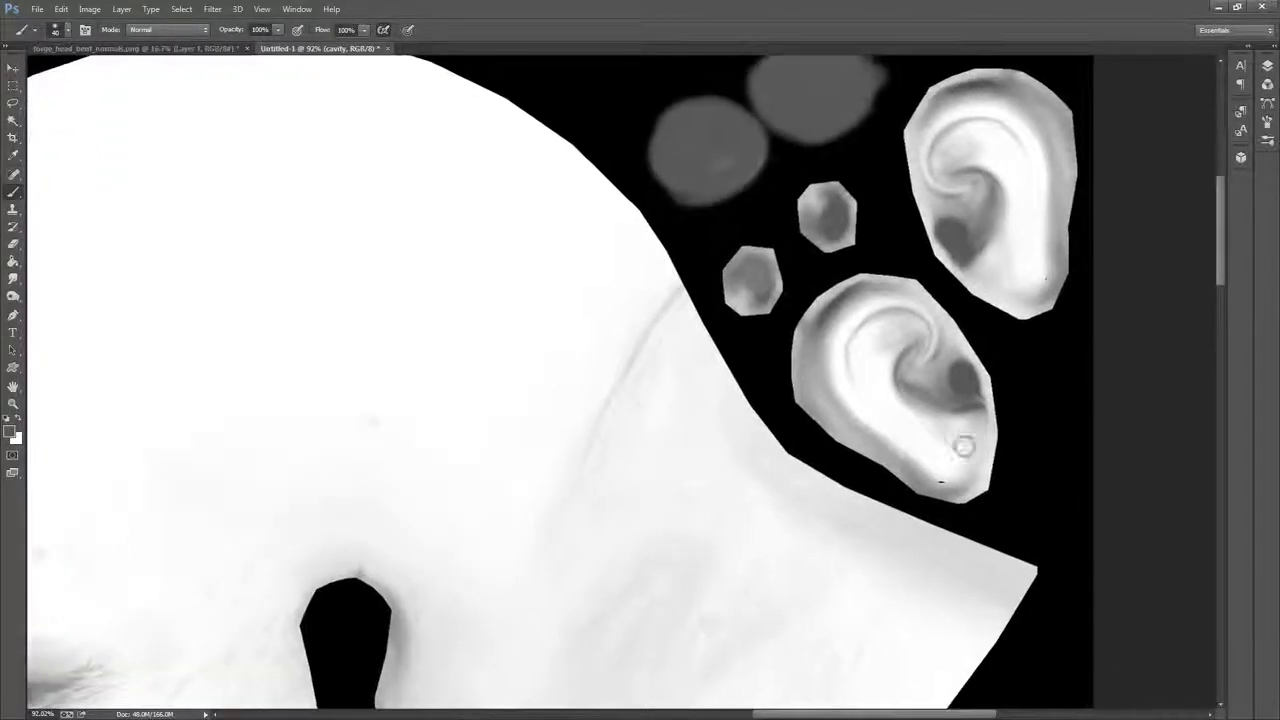
{"action": "left_click", "coordinate": [950, 475], "text": "alt"}
{"action": "left_click_drag", "start_coordinate": [942, 481], "coordinate": [943, 480]}
{"action": "left_click", "coordinate": [1036, 277], "text": "alt"}
{"action": "left_click_drag", "start_coordinate": [1042, 277], "coordinate": [1041, 280]}
{"action": "left_click_drag", "start_coordinate": [831, 556], "coordinate": [839, 518]}
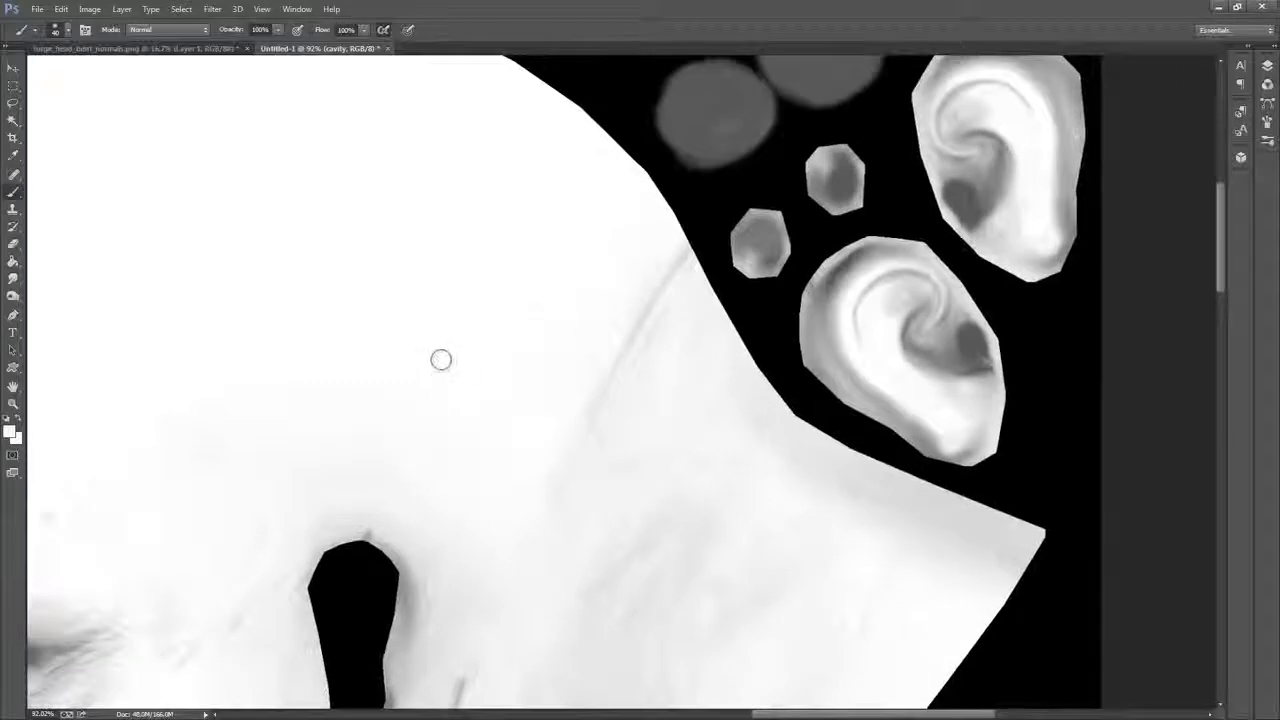
Select the entire canvas on the cavity layer and copy its pixels
{"action": "left_click", "coordinate": [13, 403]}
{"action": "left_click_drag", "start_coordinate": [653, 275], "coordinate": [755, 194]}
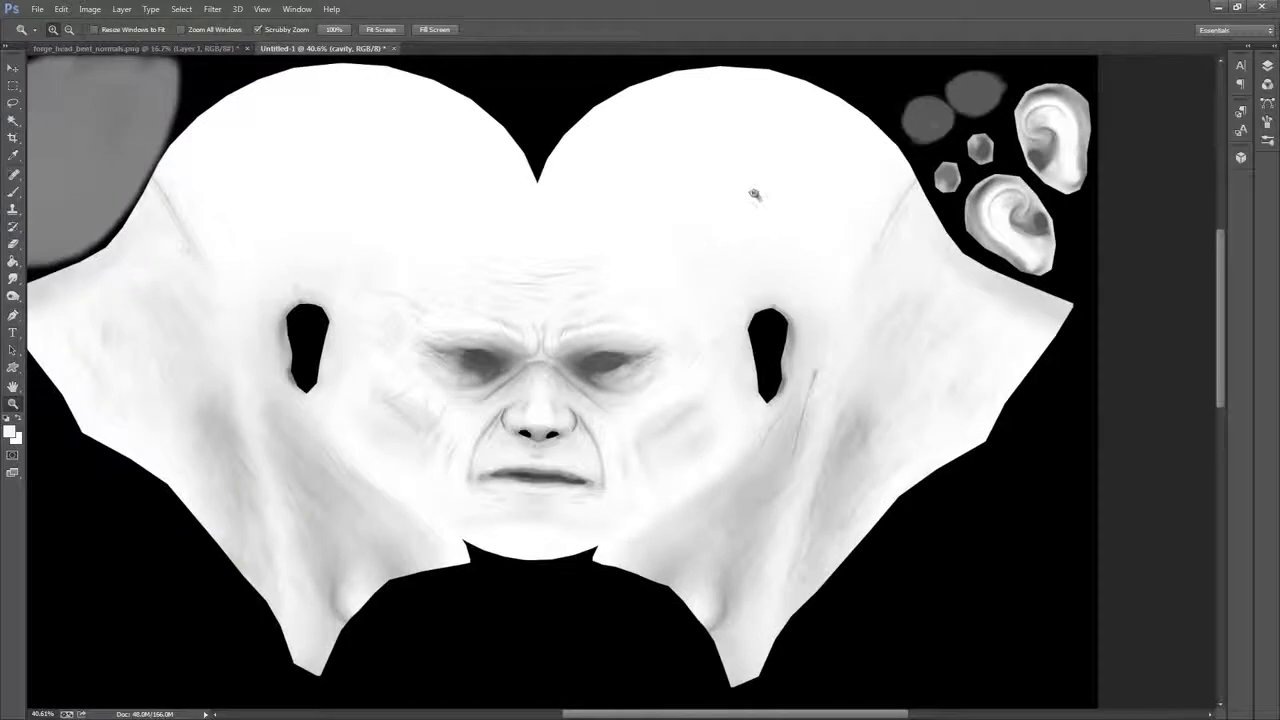
{"action": "left_click", "coordinate": [1267, 68]}
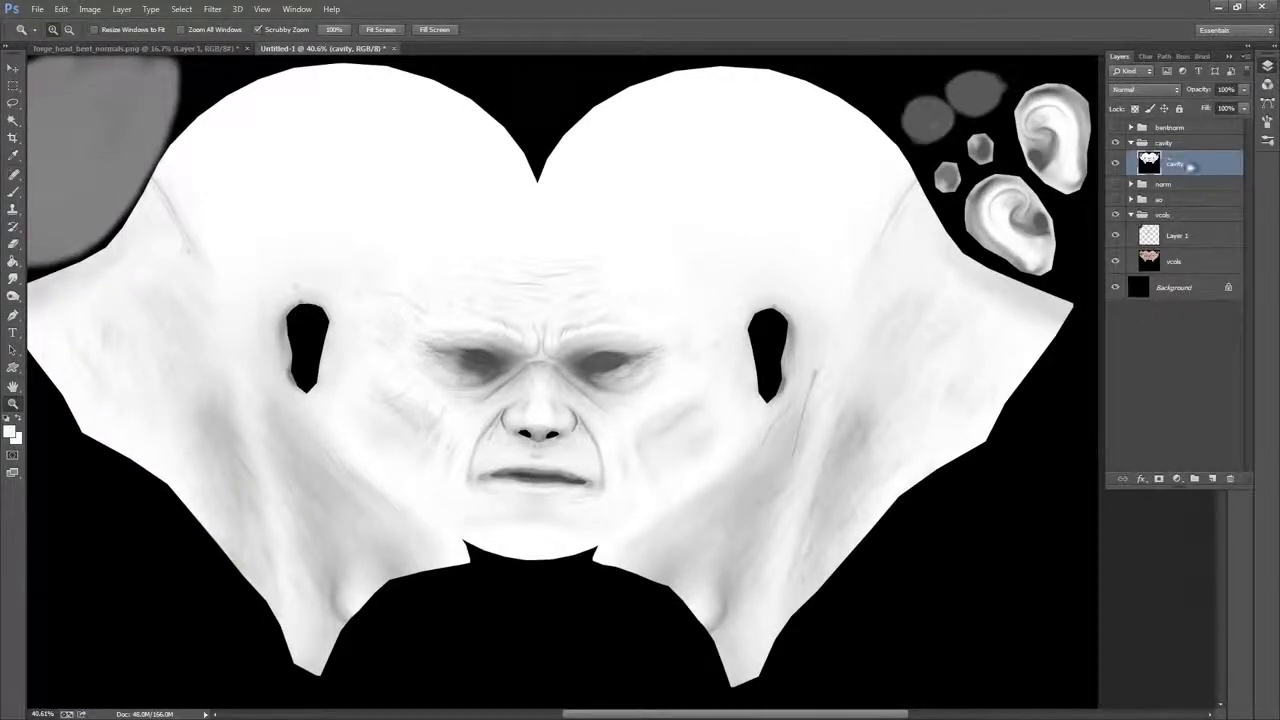
{"action": "left_click", "coordinate": [181, 9]}
{"action": "left_click", "coordinate": [195, 18]}
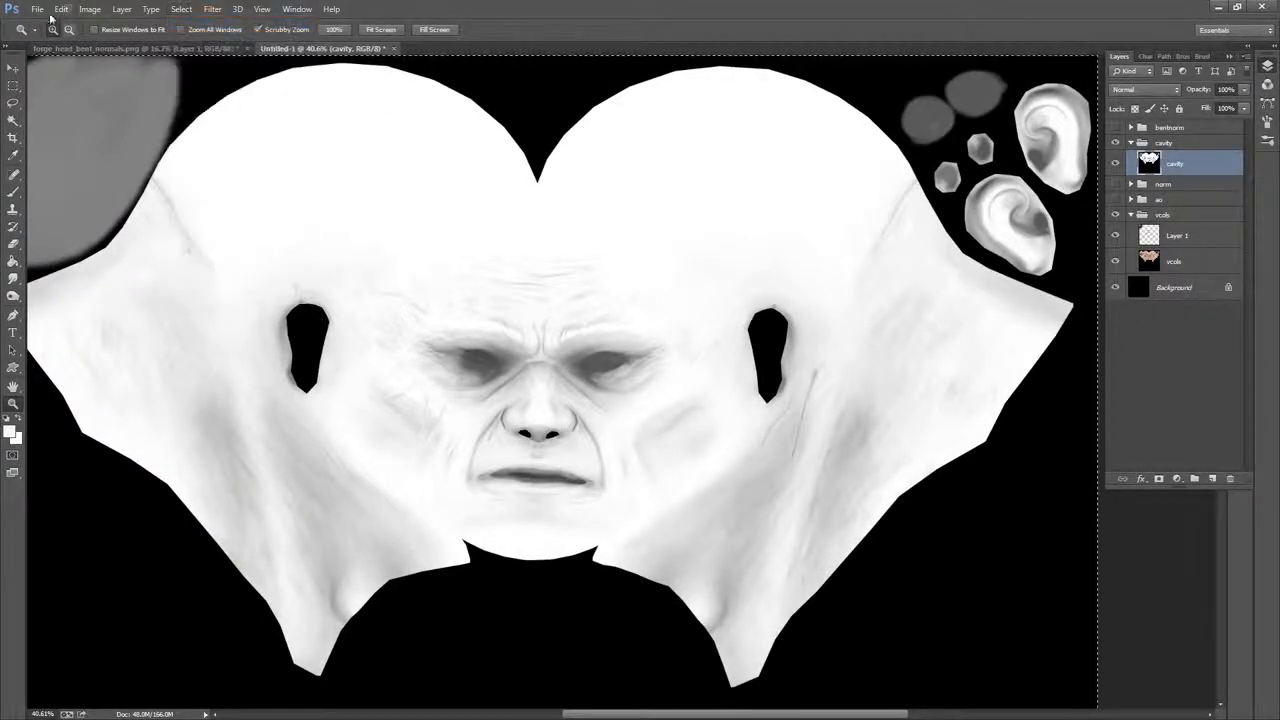
{"action": "left_click", "coordinate": [61, 9]}
{"action": "left_click", "coordinate": [75, 88]}
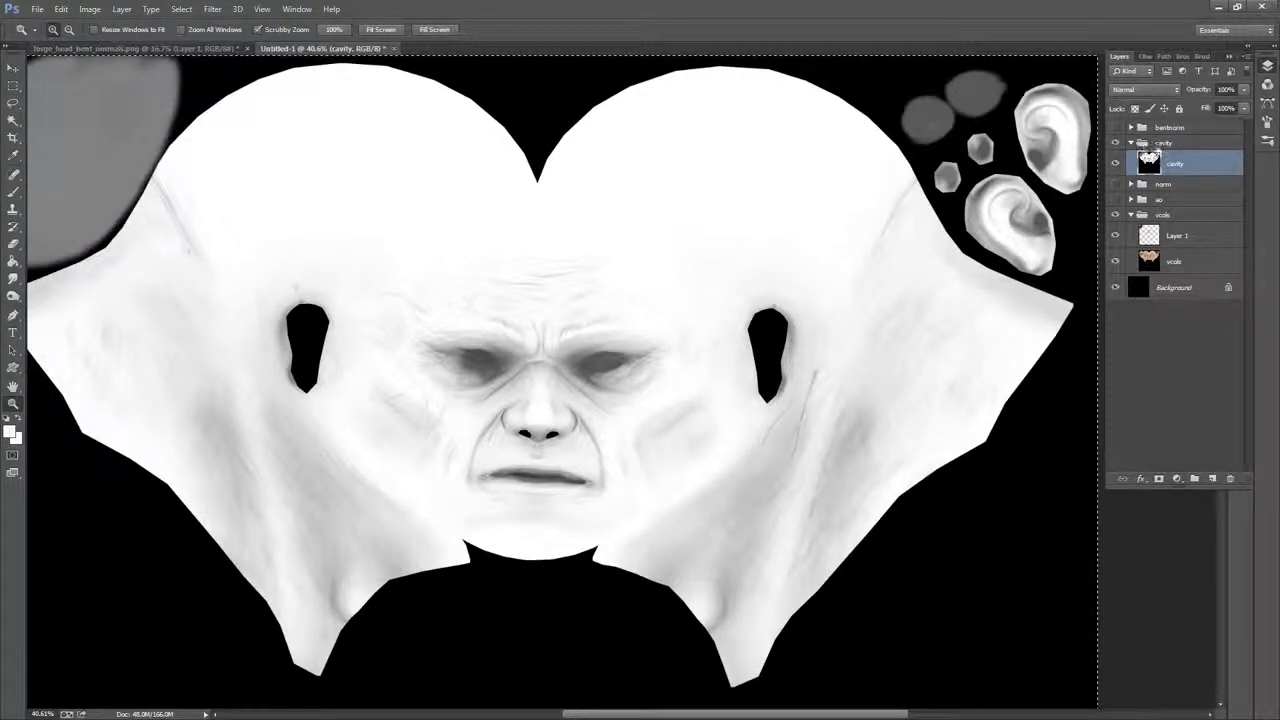
Hide and collapse the cavity group, and paste the copied map above Layer 1 in the vcols group
{"action": "left_click", "coordinate": [1160, 144]}
{"action": "left_click", "coordinate": [1116, 143]}
{"action": "left_click", "coordinate": [1131, 143]}
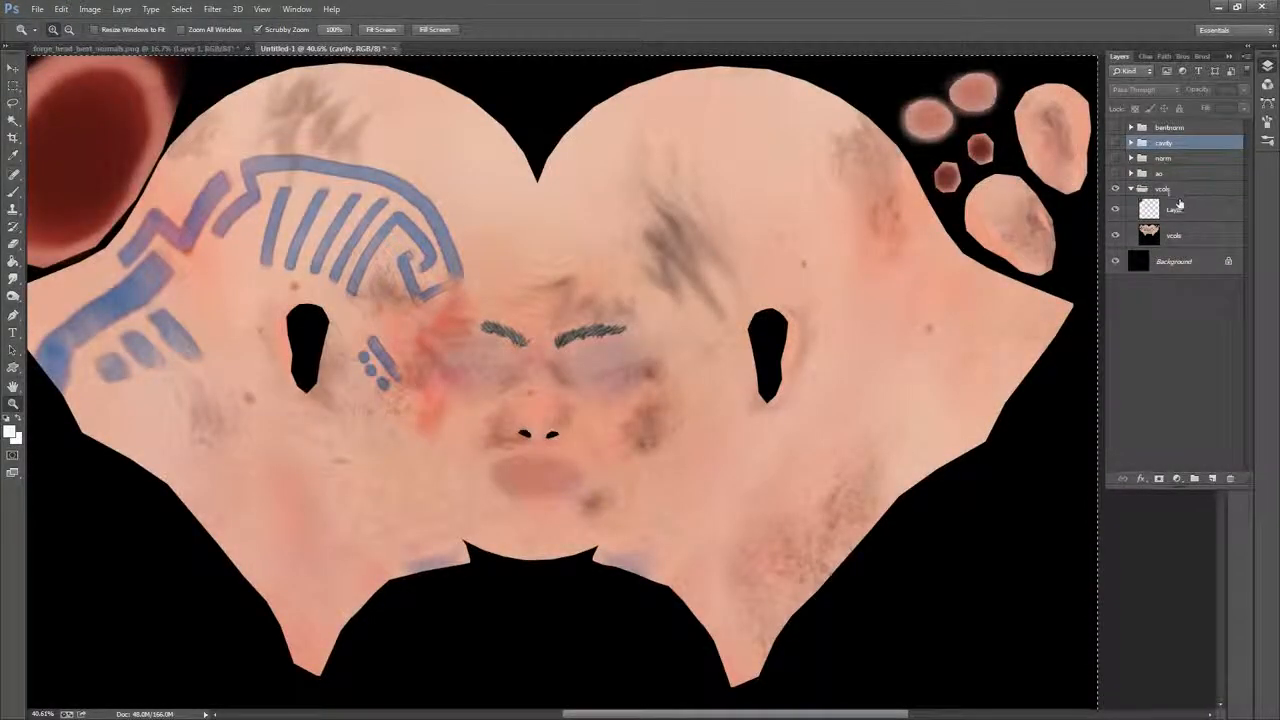
{"action": "left_click", "coordinate": [1175, 208]}
{"action": "left_click", "coordinate": [61, 9]}
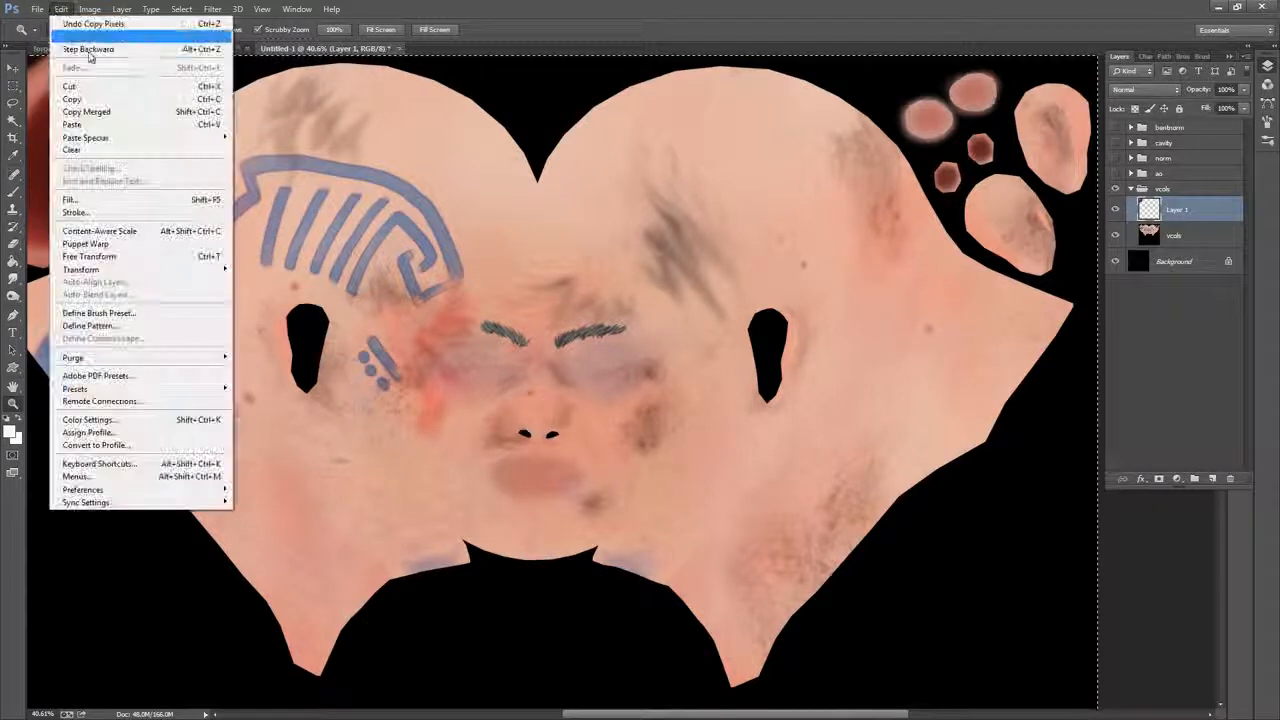
{"action": "left_click", "coordinate": [72, 124]}
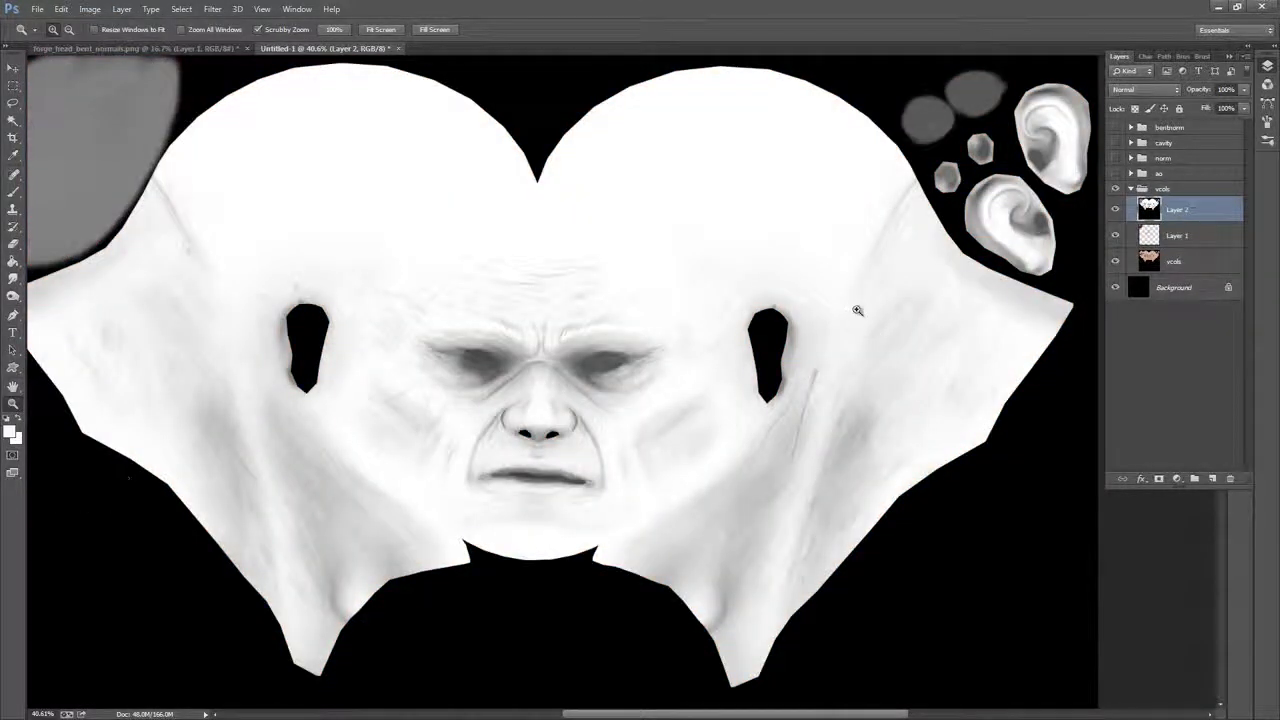
Set the pasted cavity layer's blend mode to Multiply
{"action": "left_click_drag", "start_coordinate": [934, 251], "coordinate": [958, 284]}
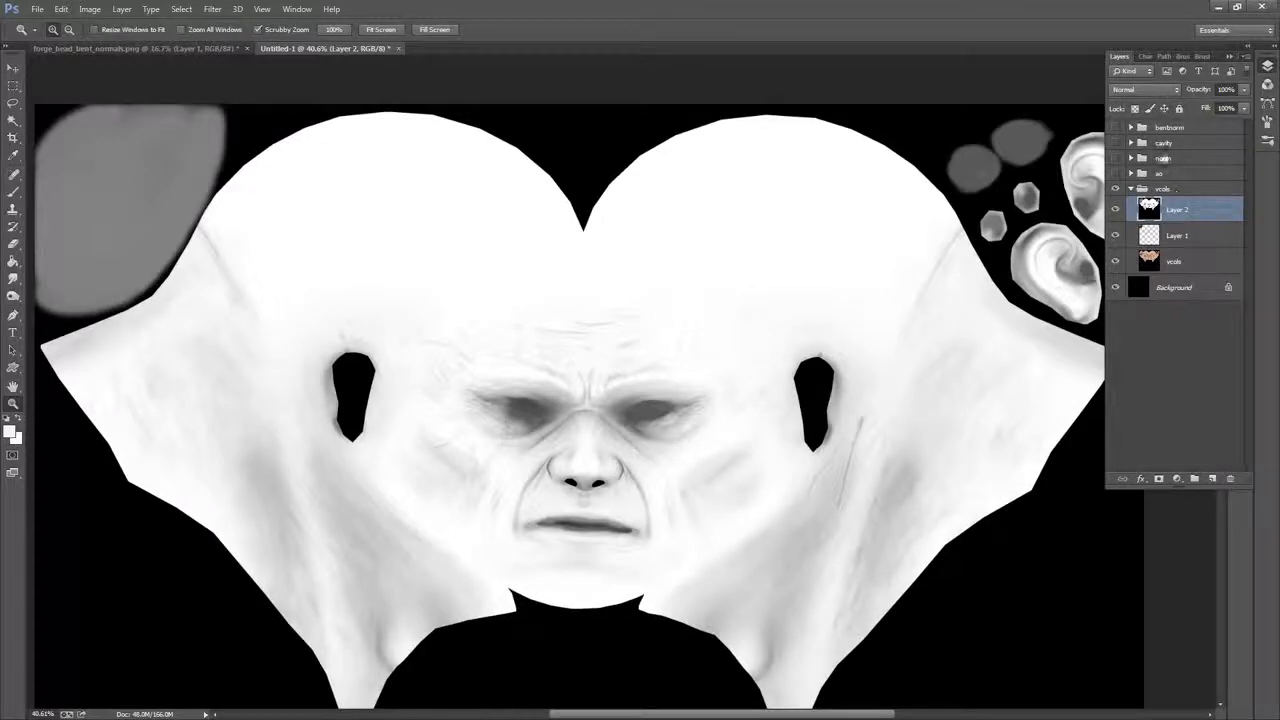
{"action": "left_click", "coordinate": [1145, 89]}
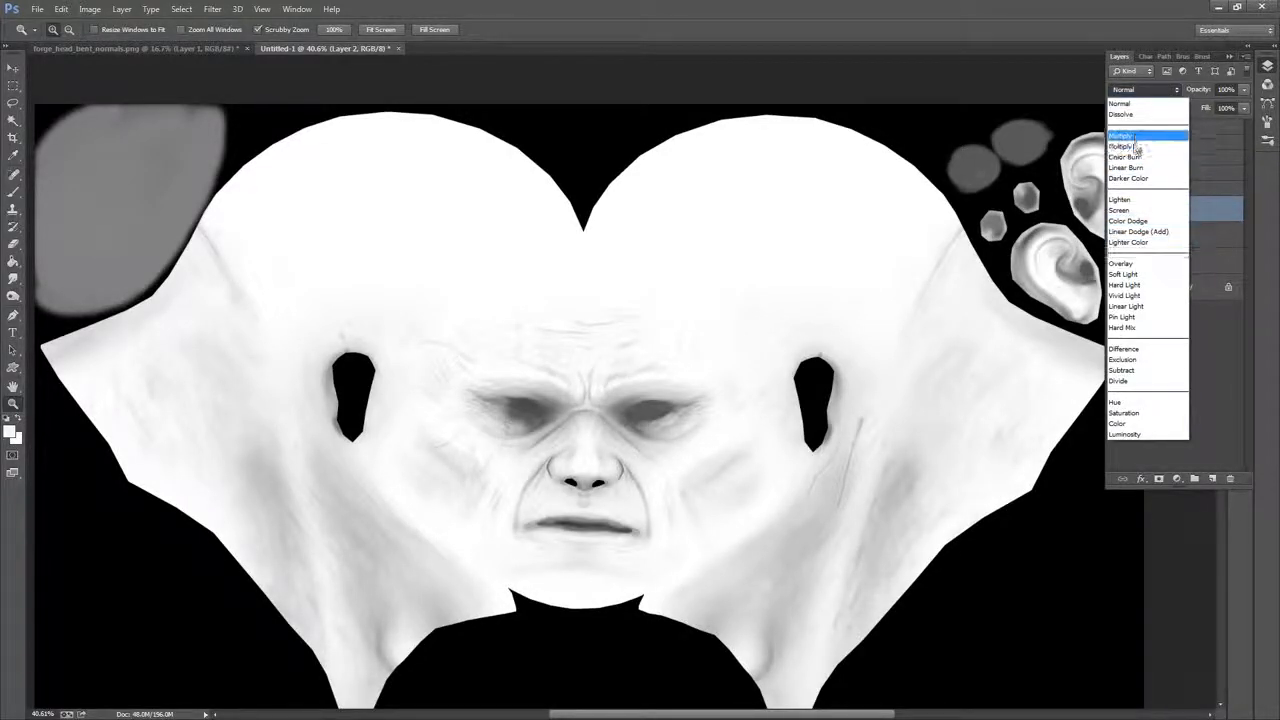
{"action": "left_click", "coordinate": [1136, 146]}
{"action": "left_click_drag", "start_coordinate": [887, 374], "coordinate": [880, 324]}
Compare the skin colors with and without the multiplied cavity layer by switching its visibility repeatedly
{"action": "left_click", "coordinate": [1116, 211]}
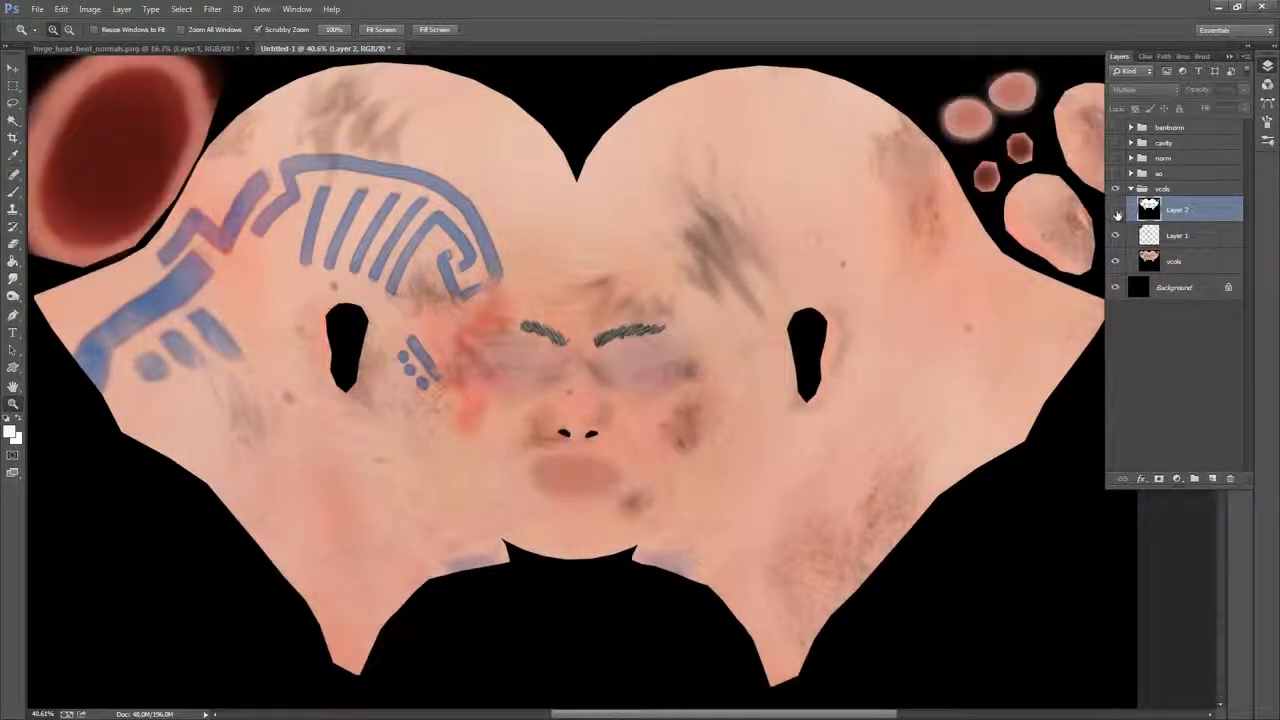
{"action": "left_click", "coordinate": [1116, 210]}
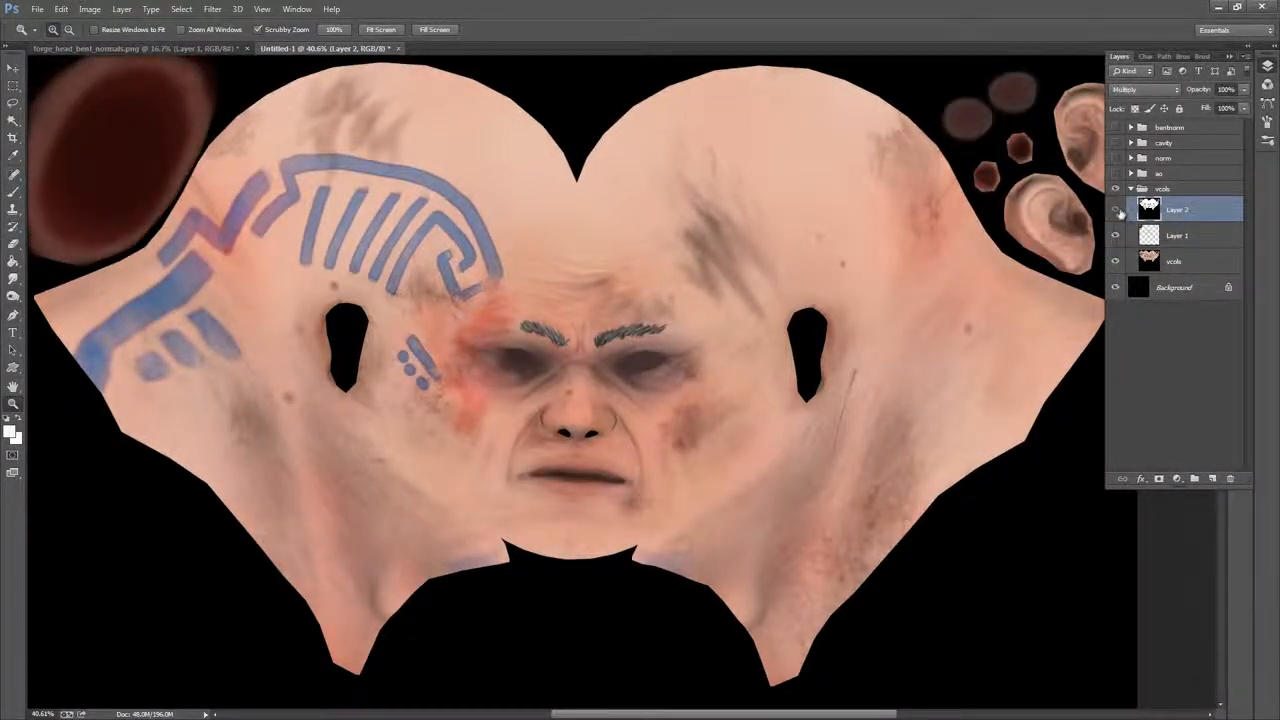
{"action": "left_click", "coordinate": [1116, 210]}
{"action": "left_click", "coordinate": [1116, 210]}
{"action": "left_click_drag", "start_coordinate": [841, 329], "coordinate": [849, 294]}
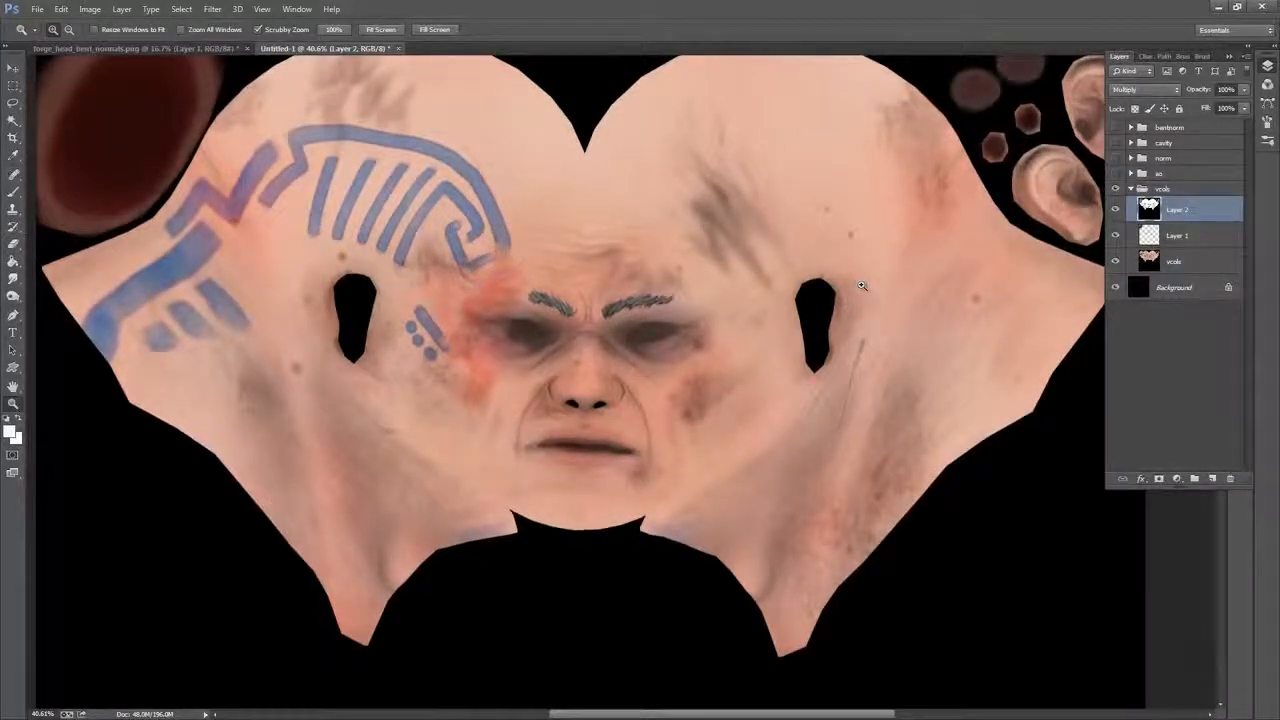
{"action": "left_click", "coordinate": [1115, 210]}
{"action": "left_click", "coordinate": [1116, 210]}
{"action": "left_click", "coordinate": [1116, 210]}
{"action": "left_click", "coordinate": [1116, 210]}
{"action": "left_click", "coordinate": [1116, 210]}
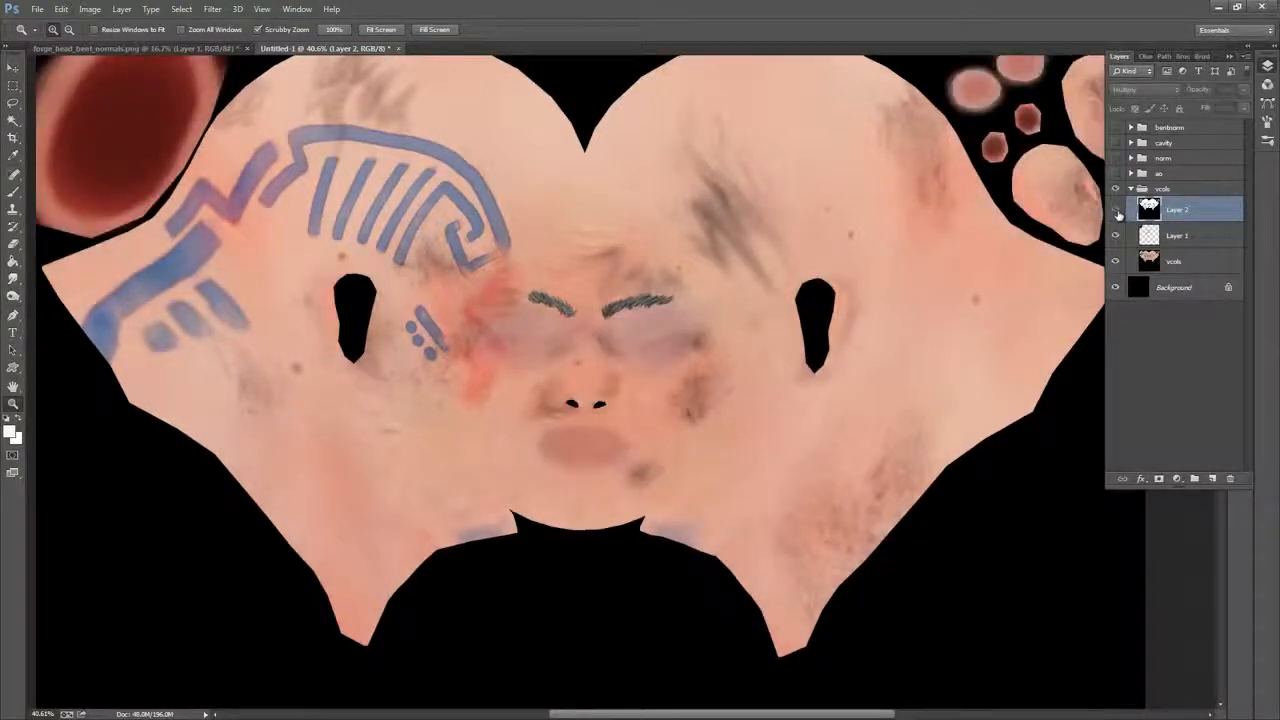
{"action": "left_click", "coordinate": [1116, 210]}
{"action": "left_click", "coordinate": [1116, 210]}
{"action": "left_click", "coordinate": [1116, 210]}
{"action": "left_click", "coordinate": [1116, 210]}
{"action": "left_click", "coordinate": [1116, 210]}
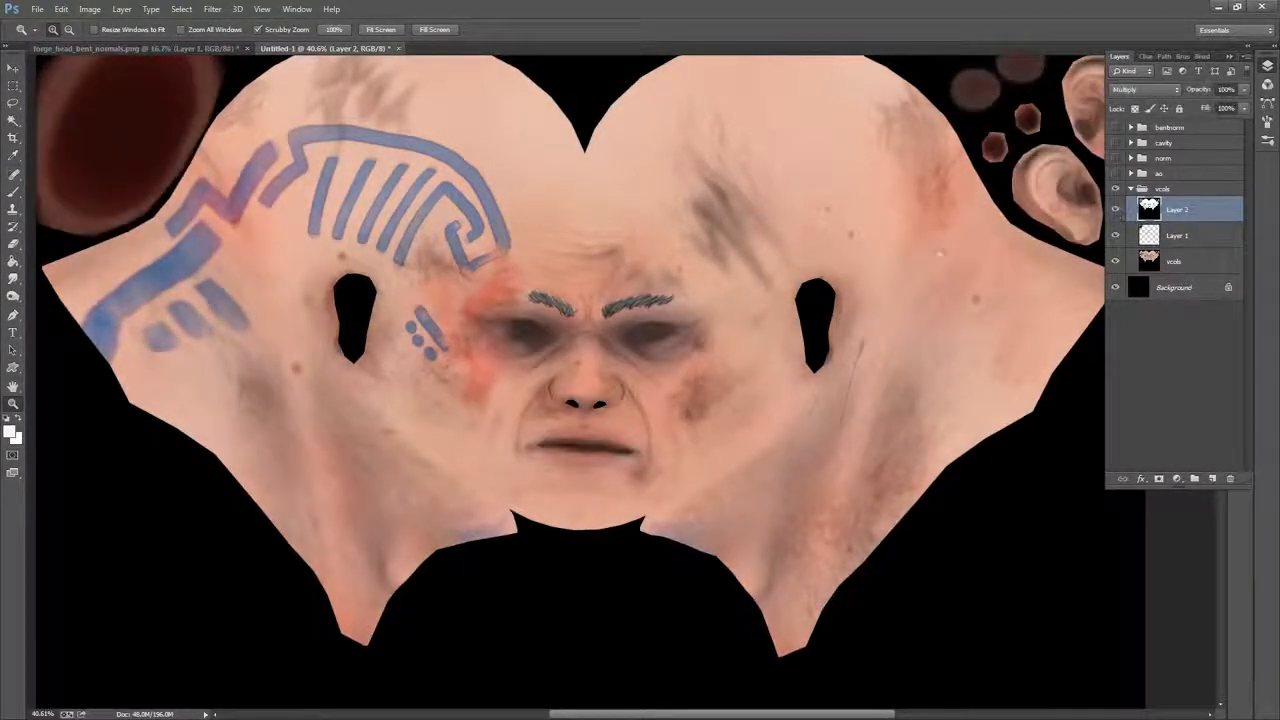
{"action": "left_click_drag", "start_coordinate": [870, 297], "coordinate": [871, 323]}
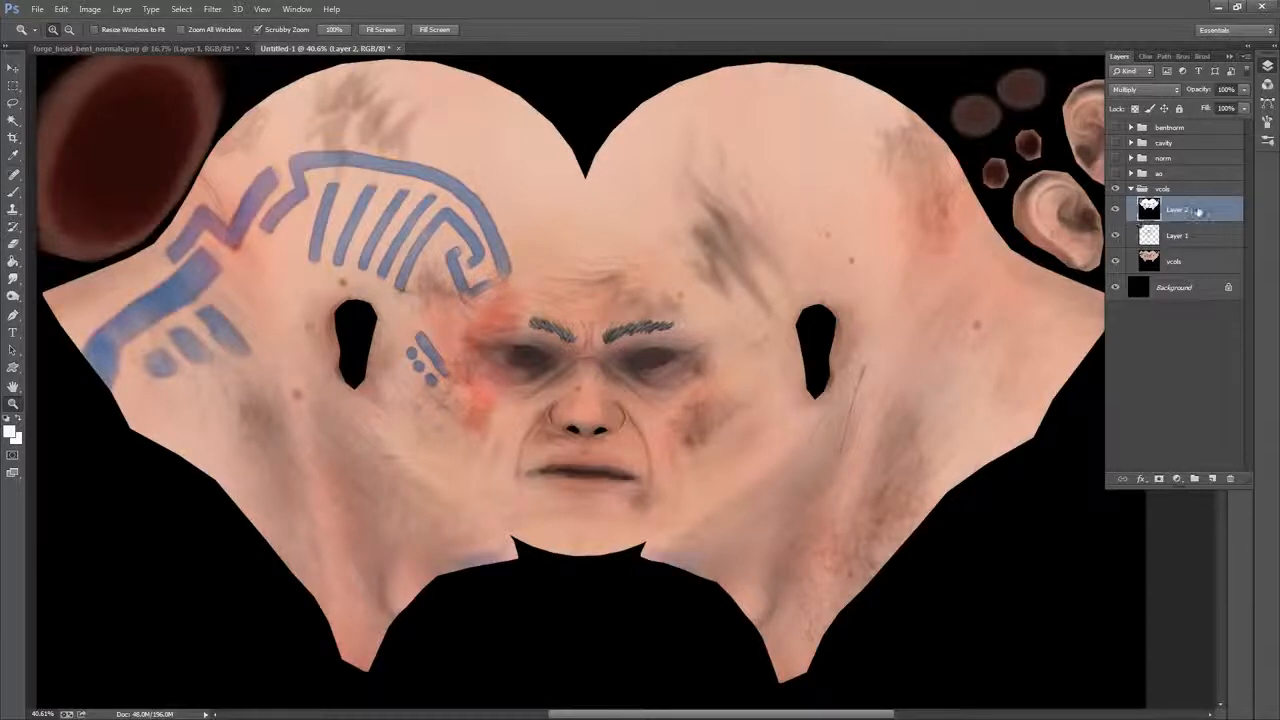
Check the multiplied cavity layer's effect once more and duplicate Layer 2 in the vcols group
{"action": "left_click", "coordinate": [1117, 211]}
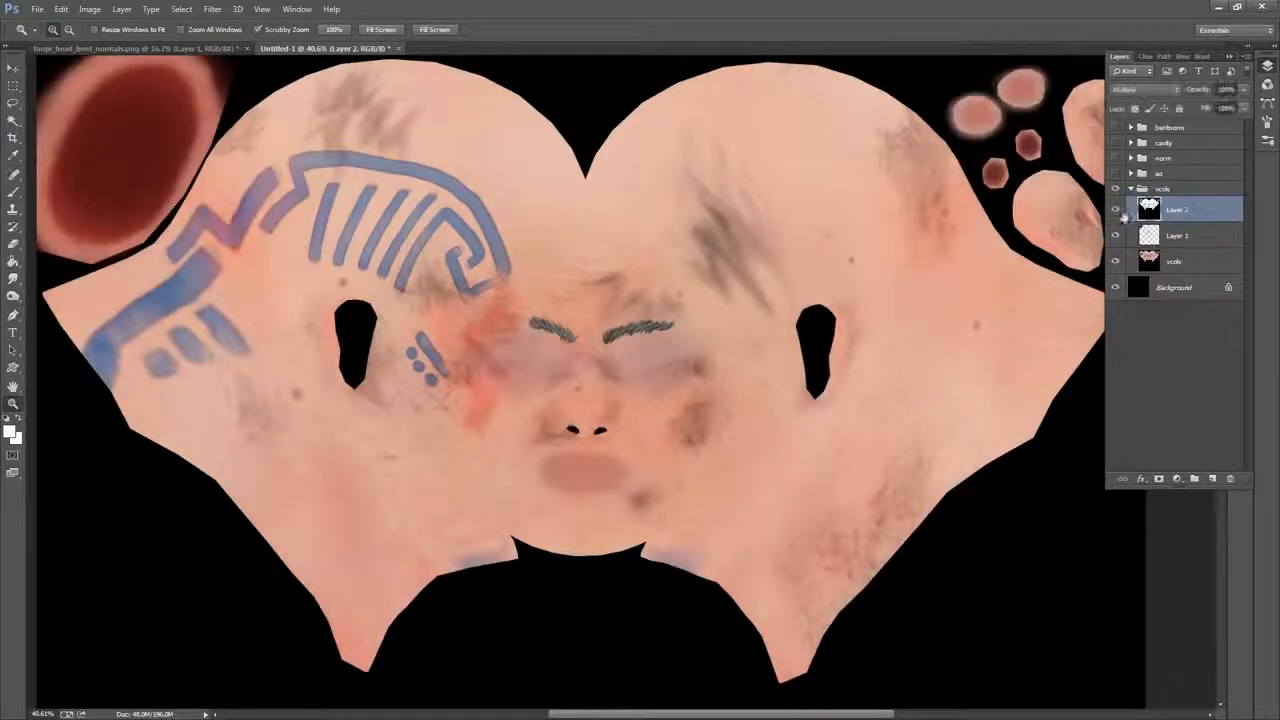
{"action": "left_click", "coordinate": [1117, 211]}
{"action": "left_click_drag", "start_coordinate": [1193, 204], "coordinate": [1212, 478]}
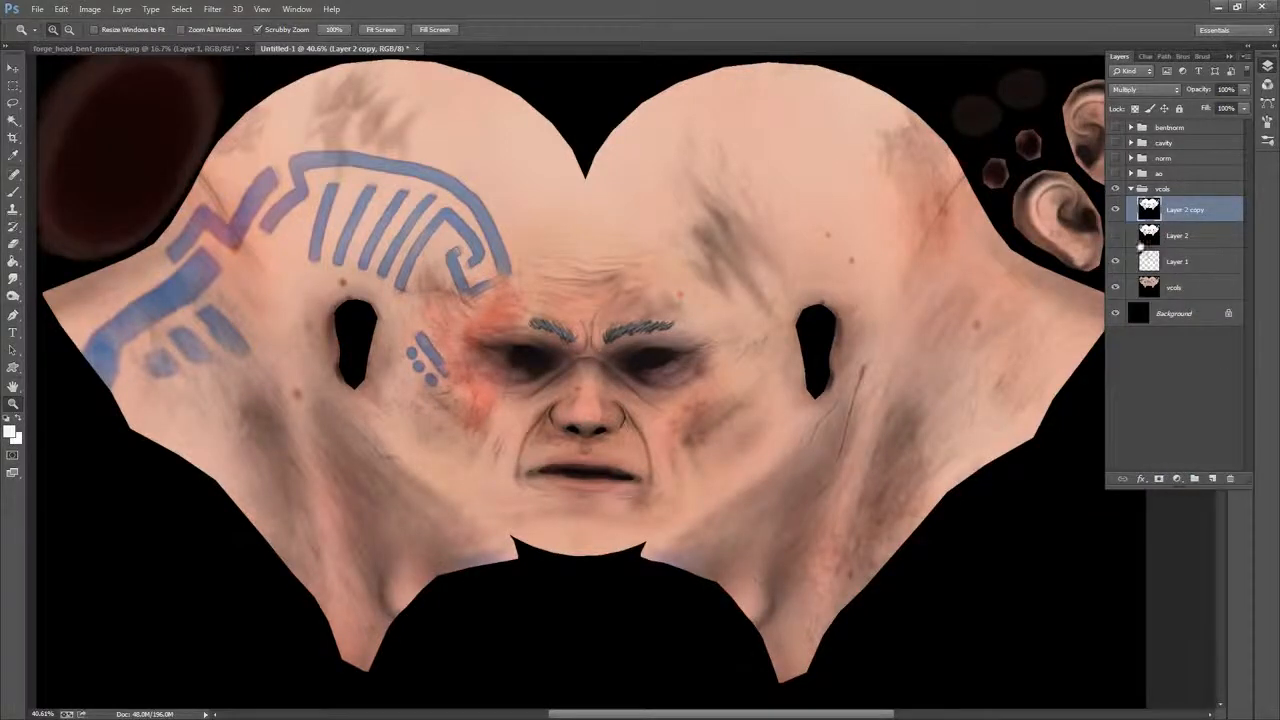
Hide Layer 2 in the vcols group so that only its duplicate affects the skin colors
{"action": "left_click", "coordinate": [1116, 236]}
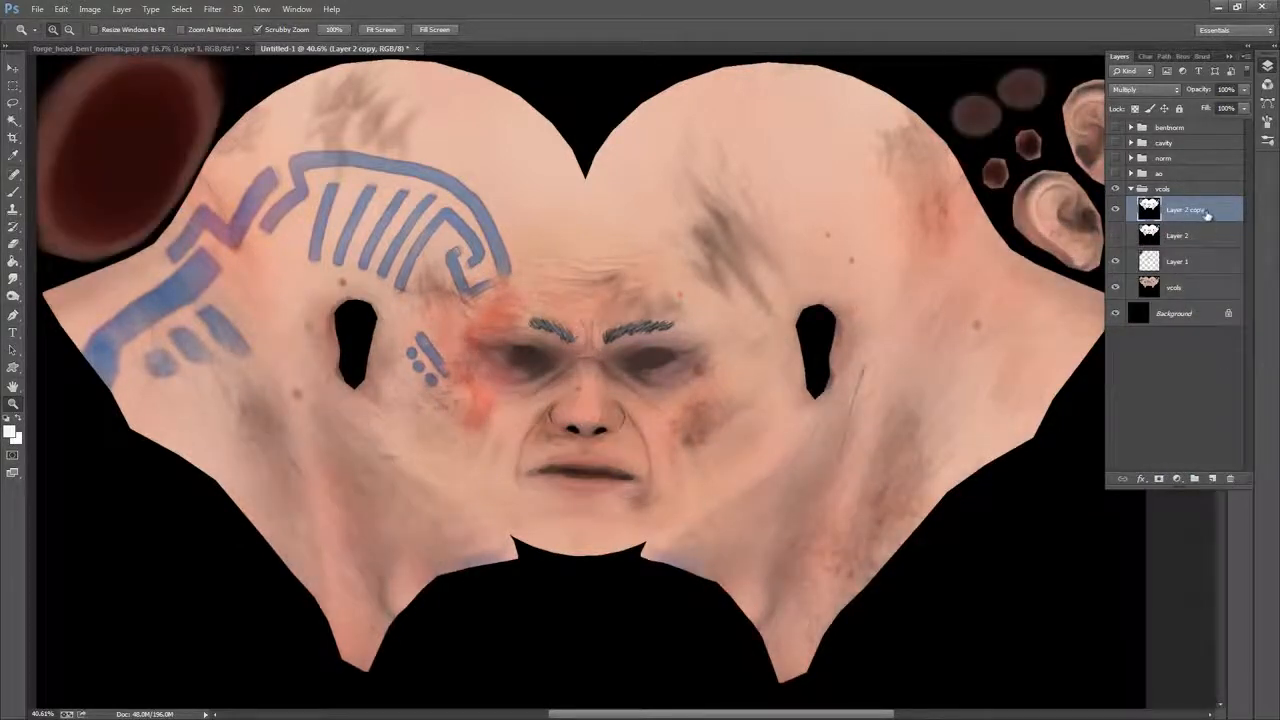
{"action": "left_click", "coordinate": [88, 13]}
{"action": "left_click", "coordinate": [699, 35]}
{"action": "double_click", "coordinate": [1217, 217]}
{"action": "left_click_drag", "start_coordinate": [843, 133], "coordinate": [841, 91]}
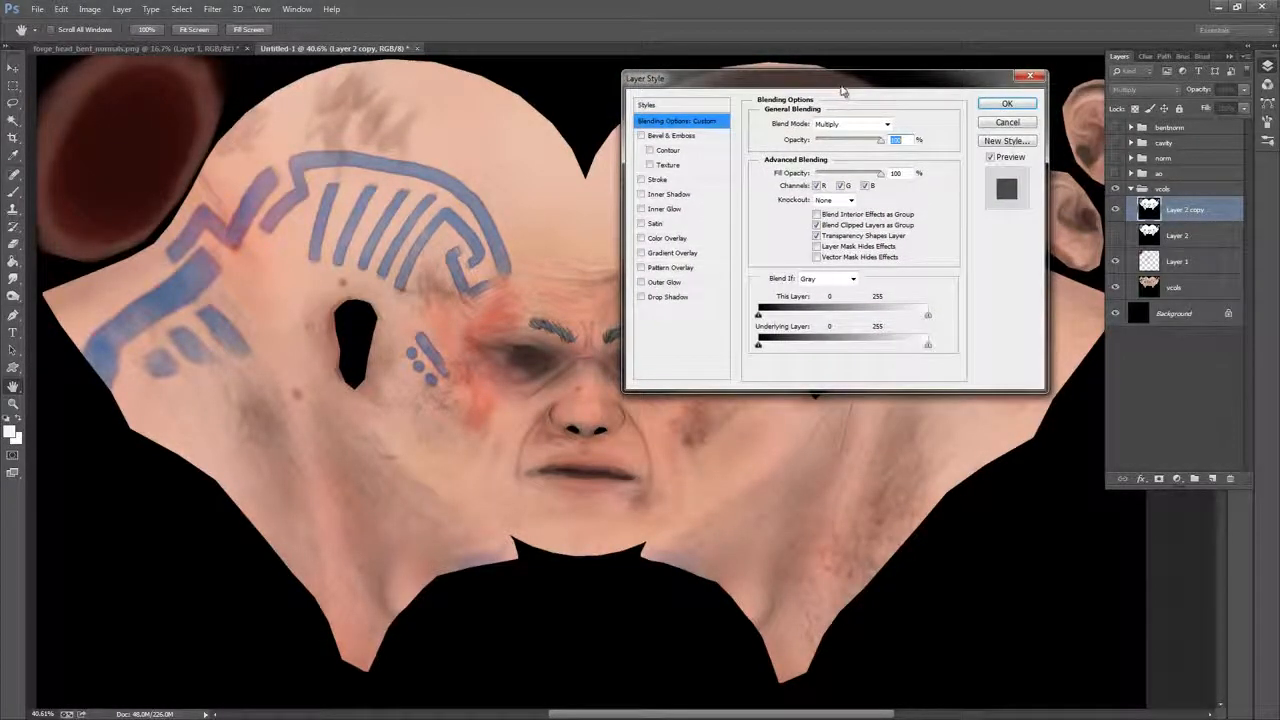
{"action": "left_click", "coordinate": [643, 239]}
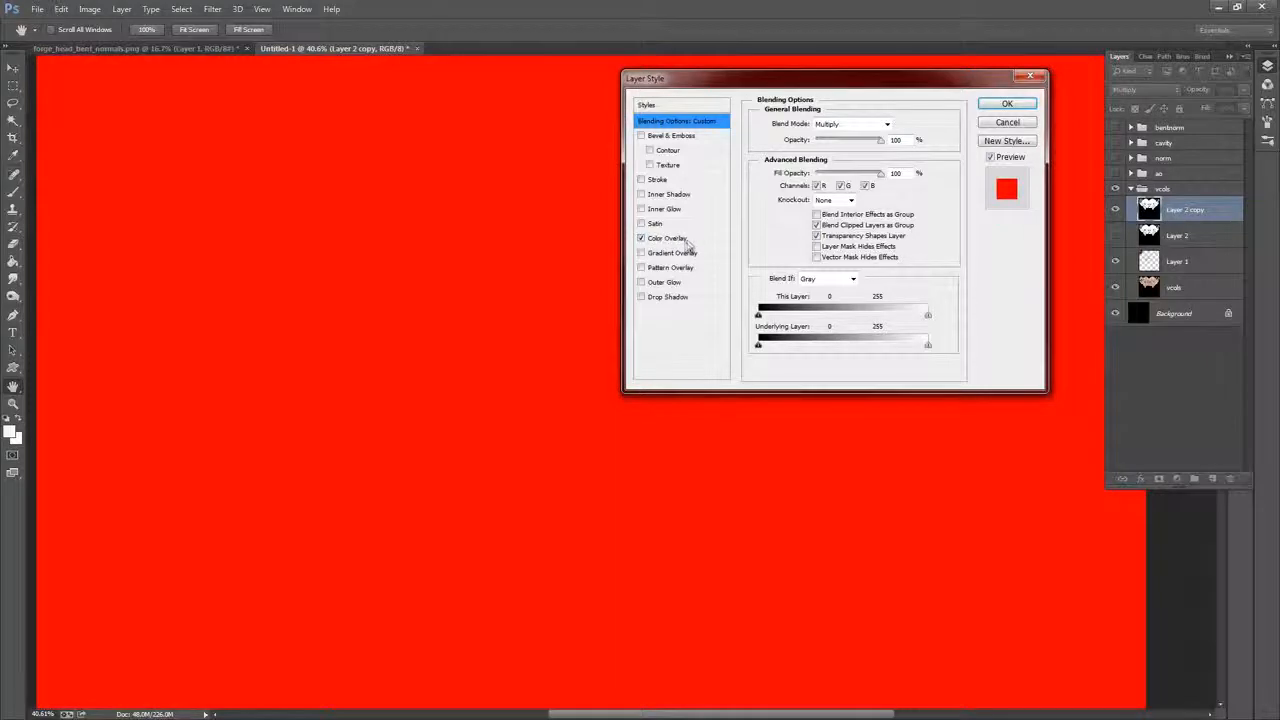
{"action": "left_click", "coordinate": [684, 239]}
{"action": "left_click", "coordinate": [876, 124]}
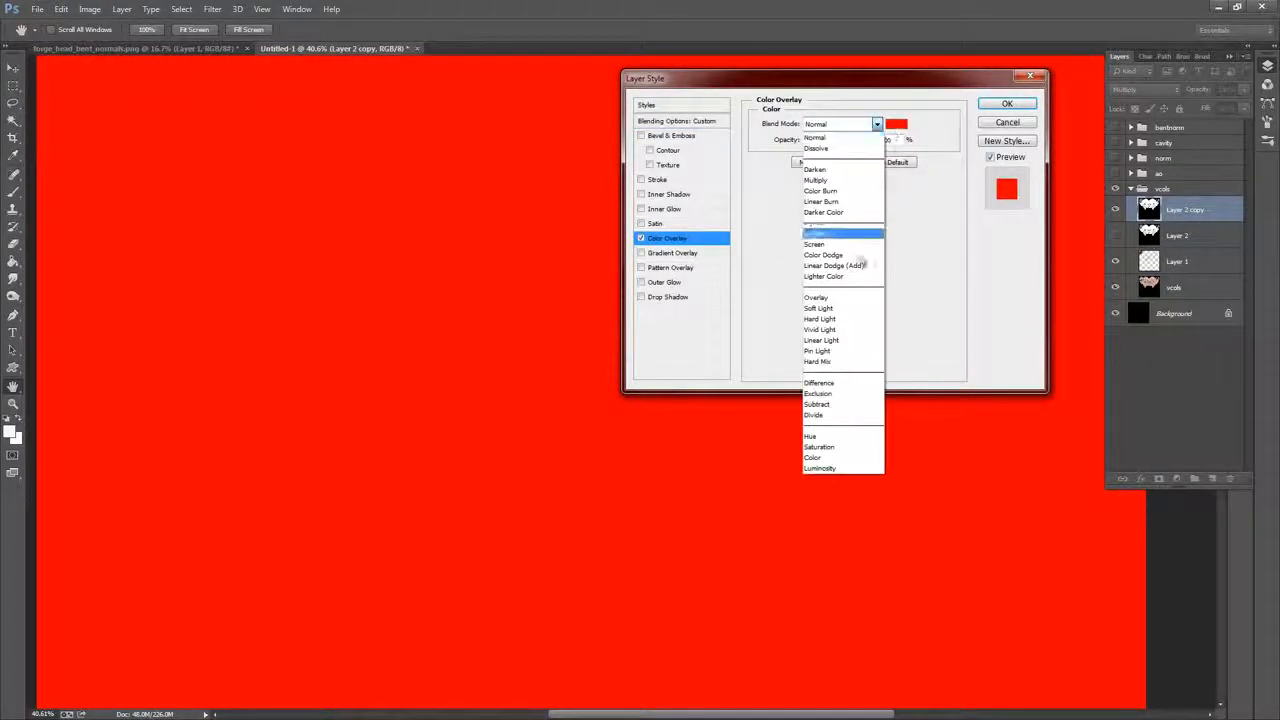
{"action": "left_click", "coordinate": [832, 298]}
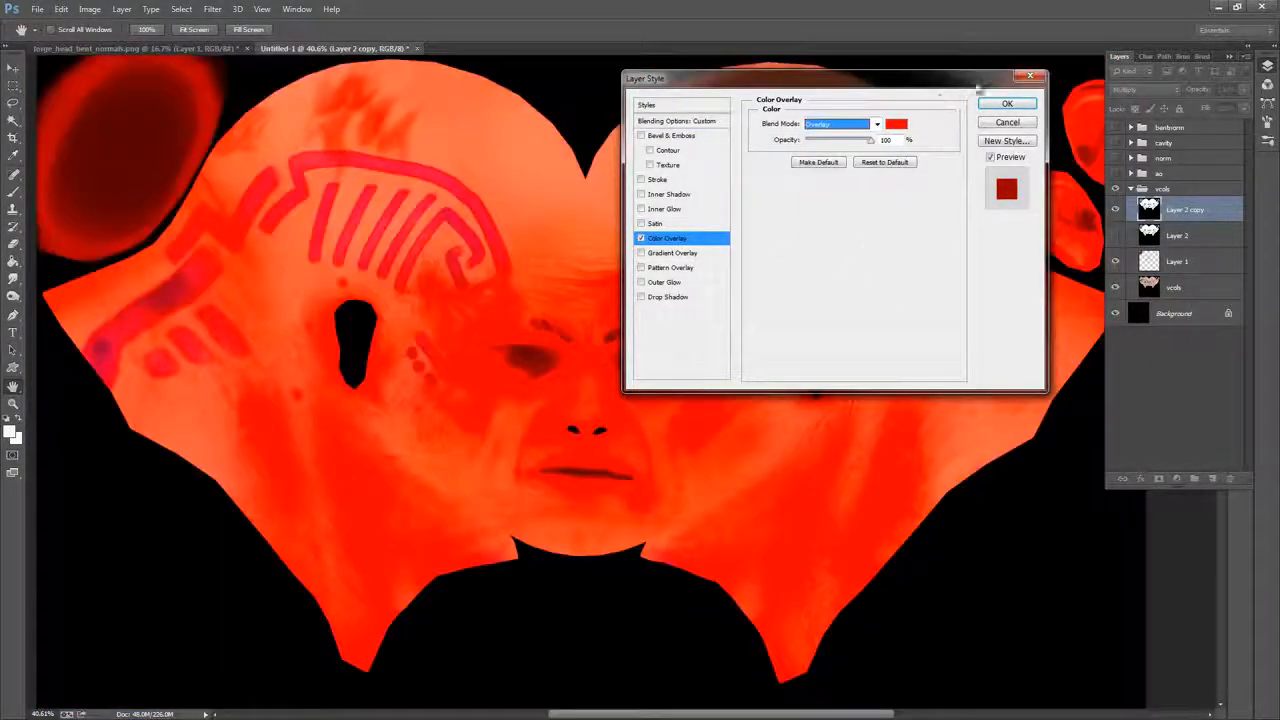
{"action": "left_click", "coordinate": [897, 127]}
{"action": "left_click", "coordinate": [756, 121]}
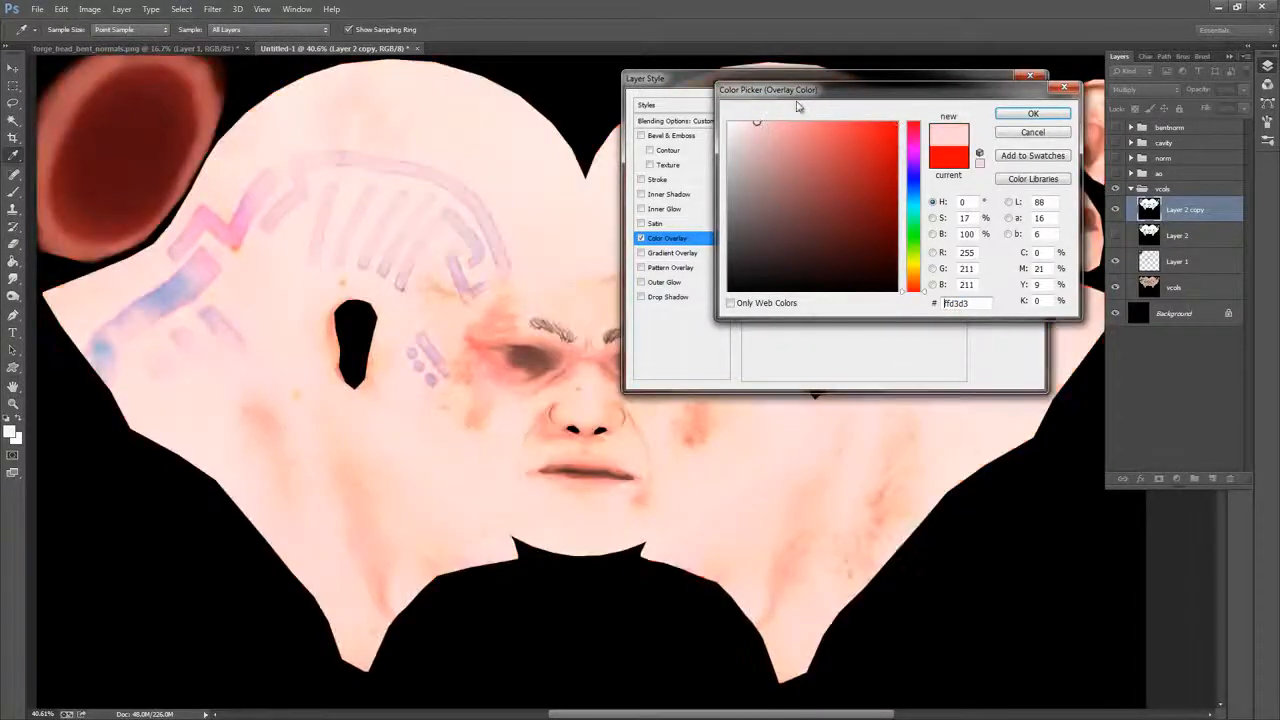
{"action": "left_click", "coordinate": [966, 268]}
{"action": "type", "text": "200"}
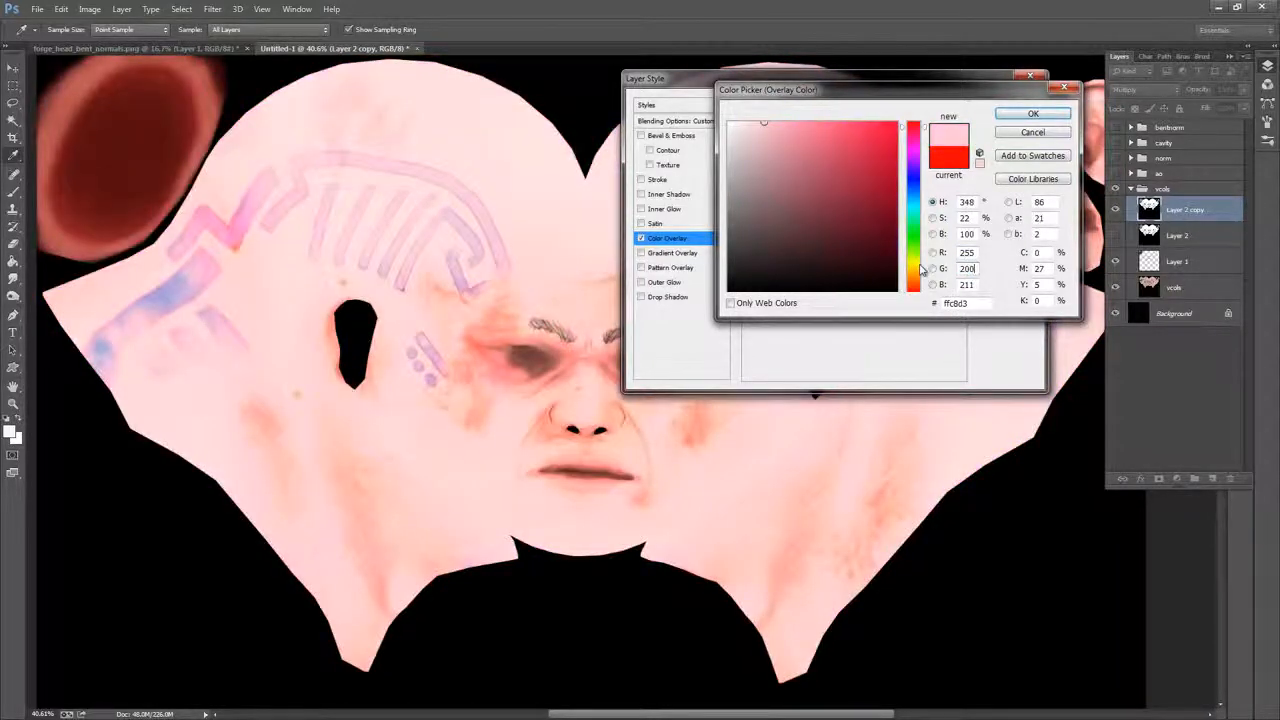
{"action": "key", "text": "Tab"}
{"action": "type", "text": "200"}
{"action": "left_click", "coordinate": [1032, 116]}
{"action": "left_click_drag", "start_coordinate": [872, 145], "coordinate": [806, 146]}
{"action": "left_click", "coordinate": [1007, 122]}
Colorize Layer 2 copy with a Hue/Saturation adjustment at hue 0 and a low saturation for a subtle red tint
{"action": "left_click", "coordinate": [92, 11]}
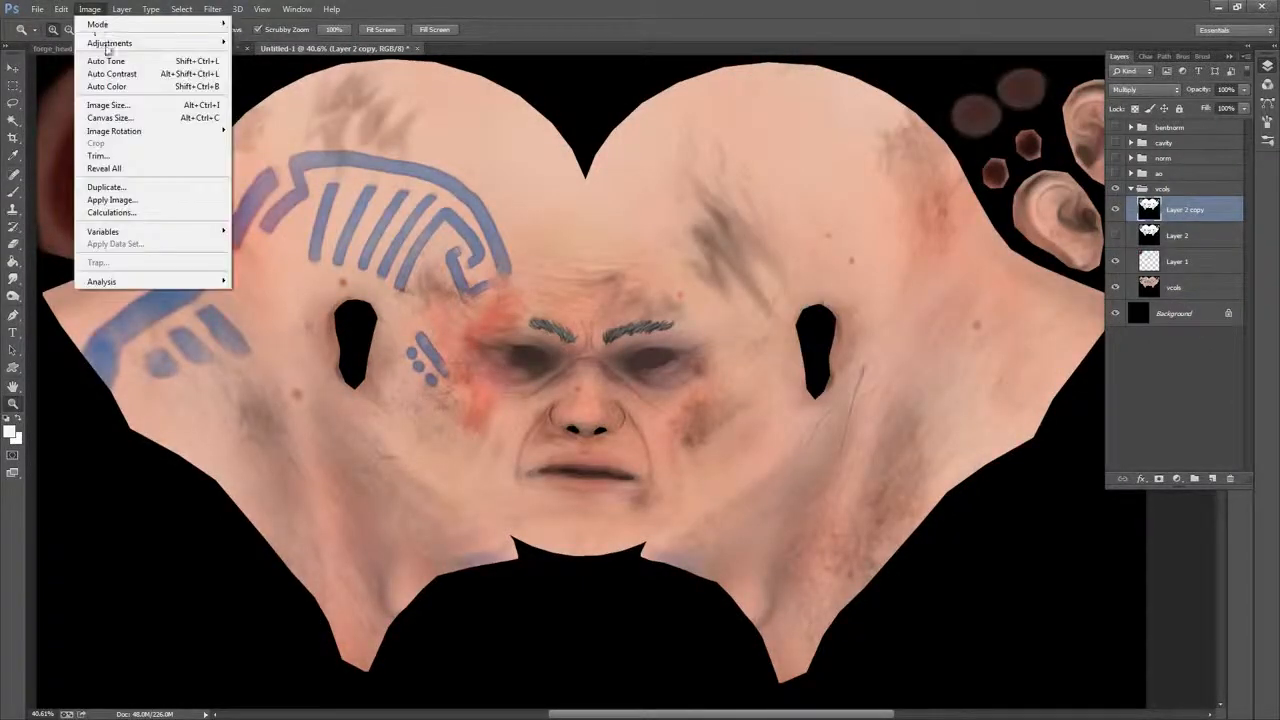
{"action": "mouse_move", "coordinate": [130, 45]}
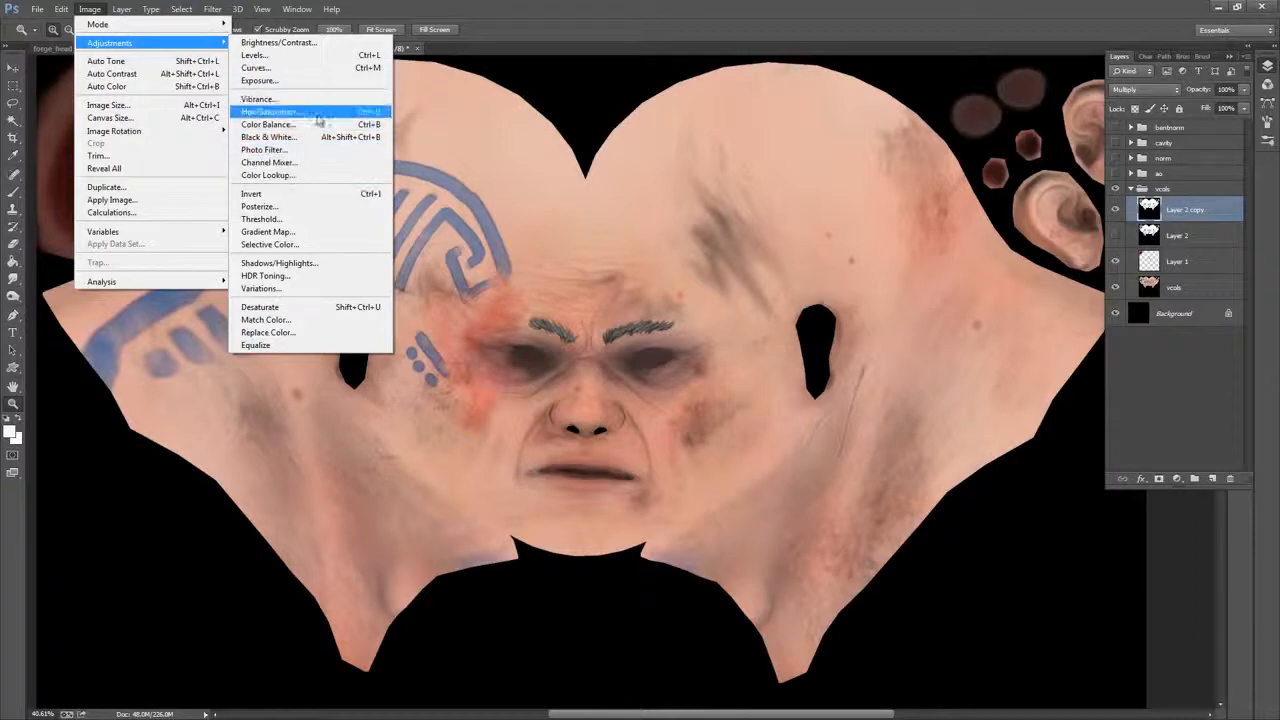
{"action": "left_click", "coordinate": [316, 113]}
{"action": "left_click_drag", "start_coordinate": [957, 104], "coordinate": [986, 75]}
{"action": "left_click", "coordinate": [1009, 242]}
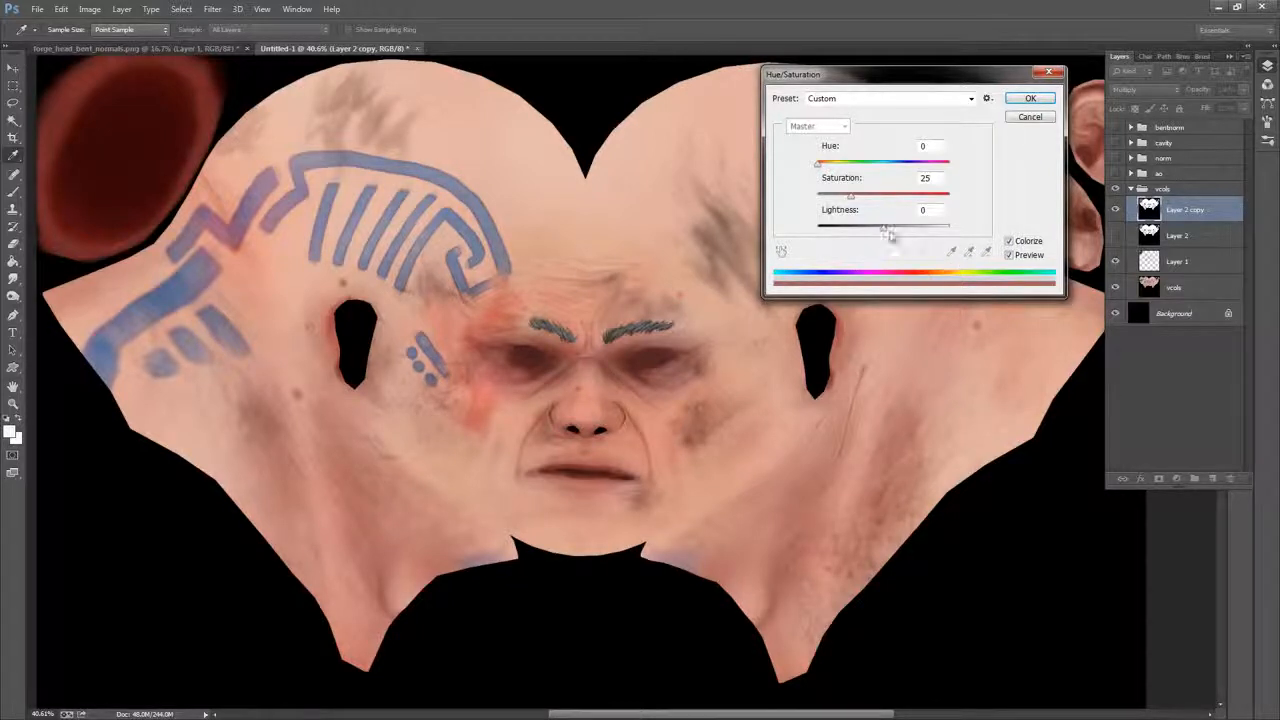
{"action": "mouse_move", "coordinate": [820, 170]}
{"action": "left_mouse_down"}
{"action": "mouse_move", "coordinate": [840, 167]}
{"action": "mouse_move", "coordinate": [816, 168]}
{"action": "left_mouse_up"}
{"action": "left_click", "coordinate": [851, 196]}
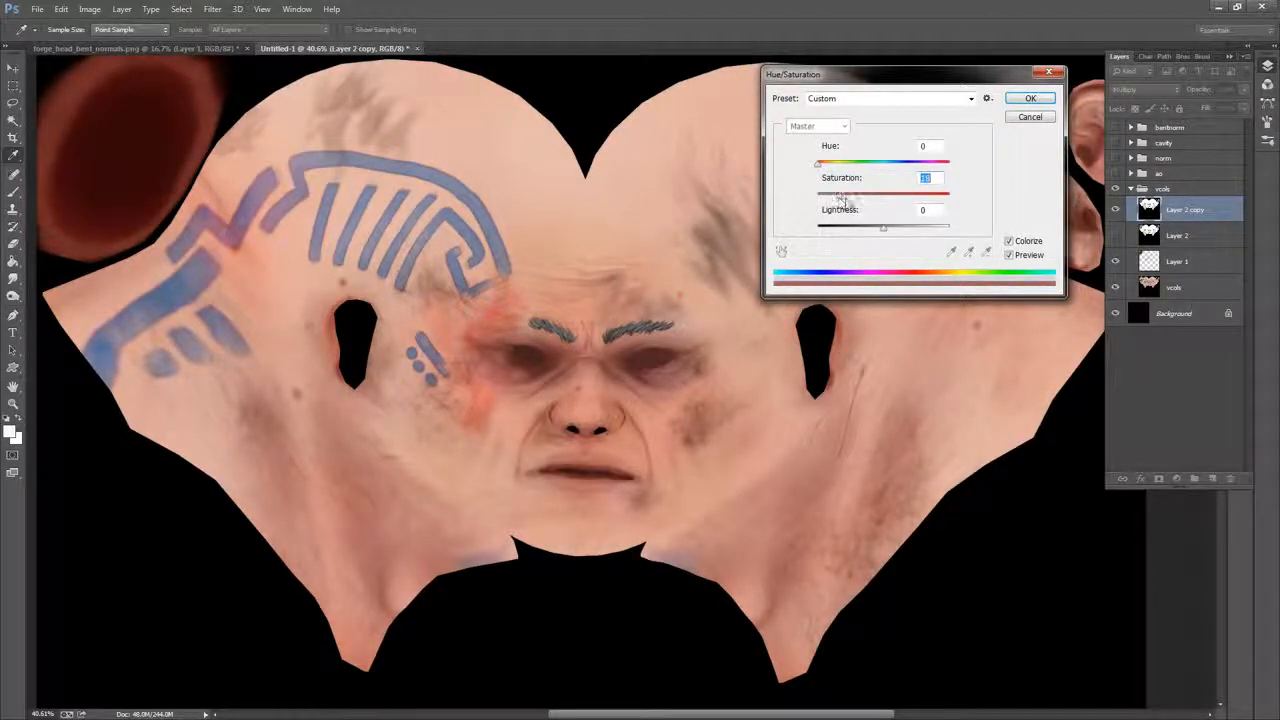
{"action": "mouse_move", "coordinate": [840, 196]}
{"action": "left_mouse_down"}
{"action": "mouse_move", "coordinate": [868, 197]}
{"action": "mouse_move", "coordinate": [824, 205]}
{"action": "left_mouse_up"}
{"action": "left_click_drag", "start_coordinate": [884, 233], "coordinate": [883, 232]}
{"action": "mouse_move", "coordinate": [845, 198]}
{"action": "left_mouse_down"}
{"action": "mouse_move", "coordinate": [858, 199]}
{"action": "mouse_move", "coordinate": [840, 200]}
{"action": "left_mouse_up"}
{"action": "left_click", "coordinate": [1030, 98]}
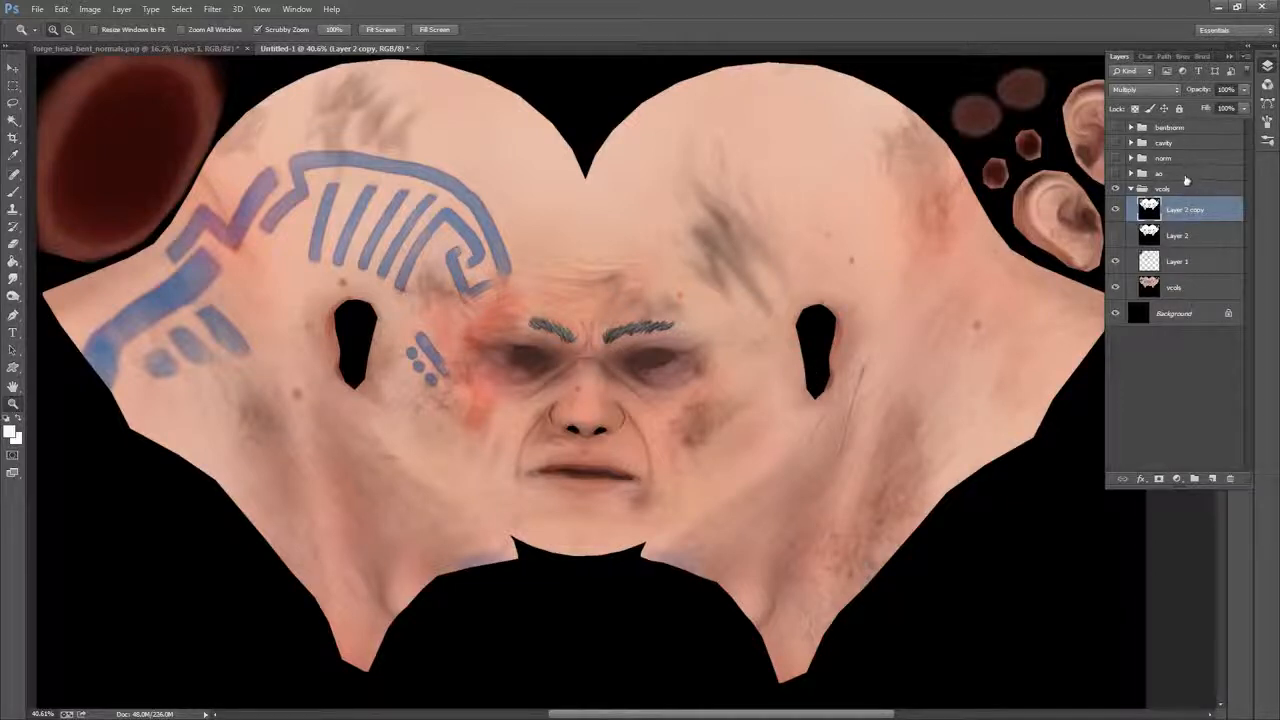
Show and expand the bentnorm group and select the bentnorm layer inside it
{"action": "left_click", "coordinate": [1184, 174]}
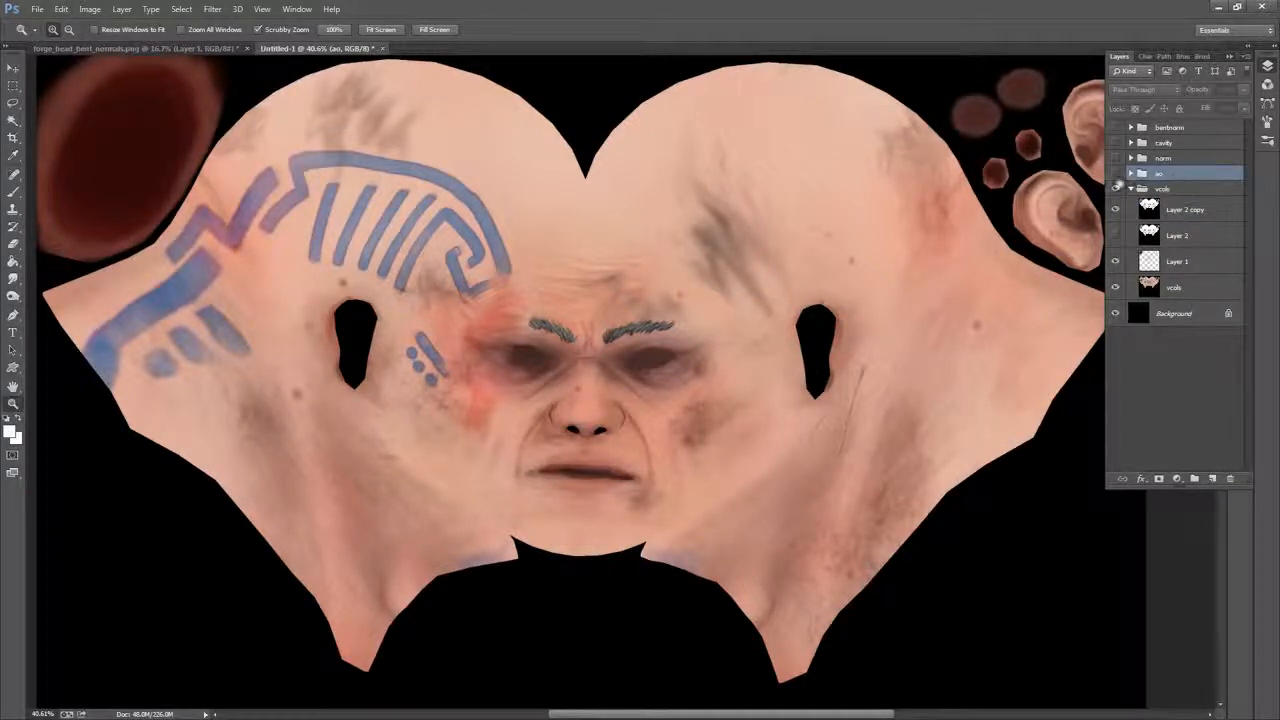
{"action": "key", "text": "alt+bracketright"}
{"action": "key", "text": "alt+bracketright"}
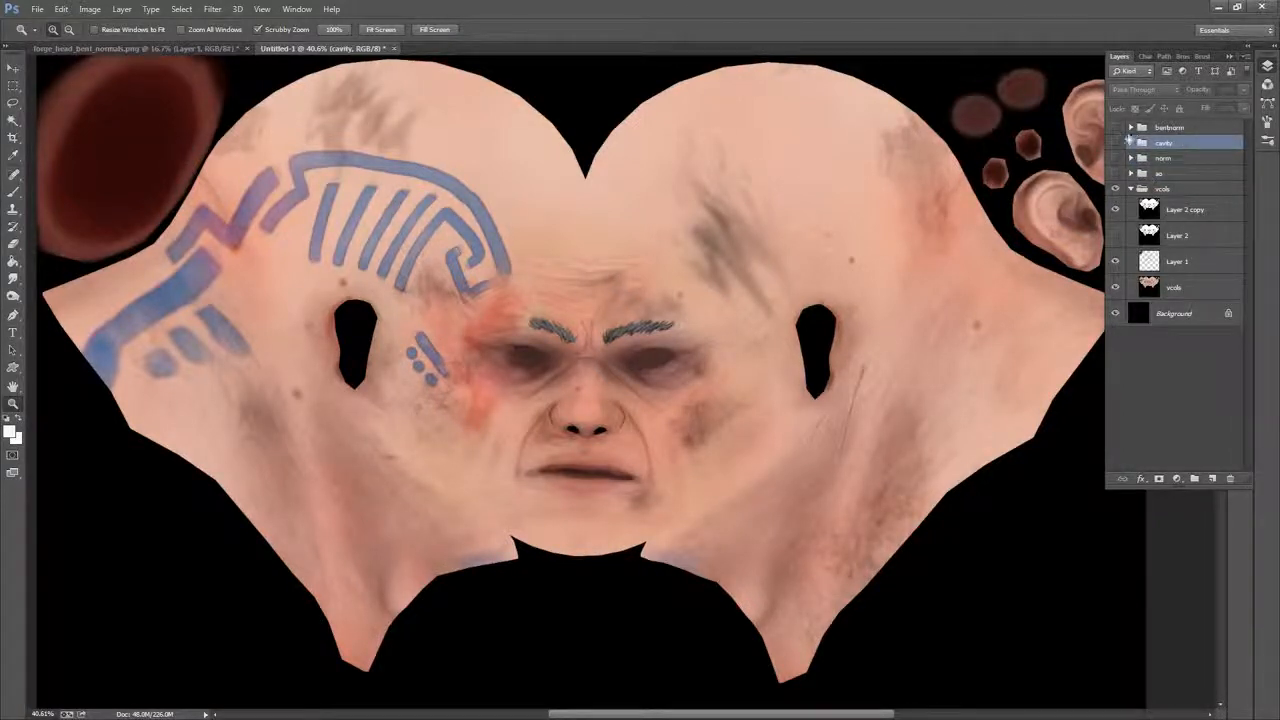
{"action": "left_click", "coordinate": [1115, 127]}
{"action": "left_click", "coordinate": [1131, 127]}
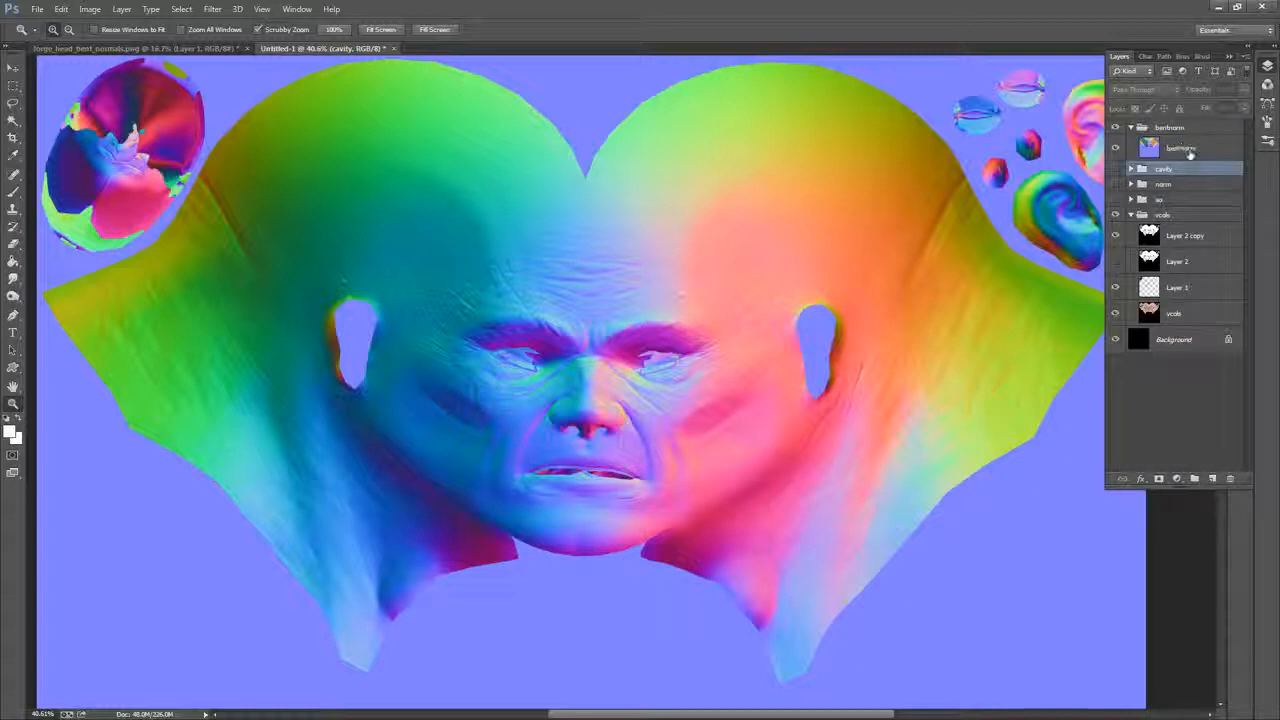
{"action": "left_click", "coordinate": [1189, 150]}
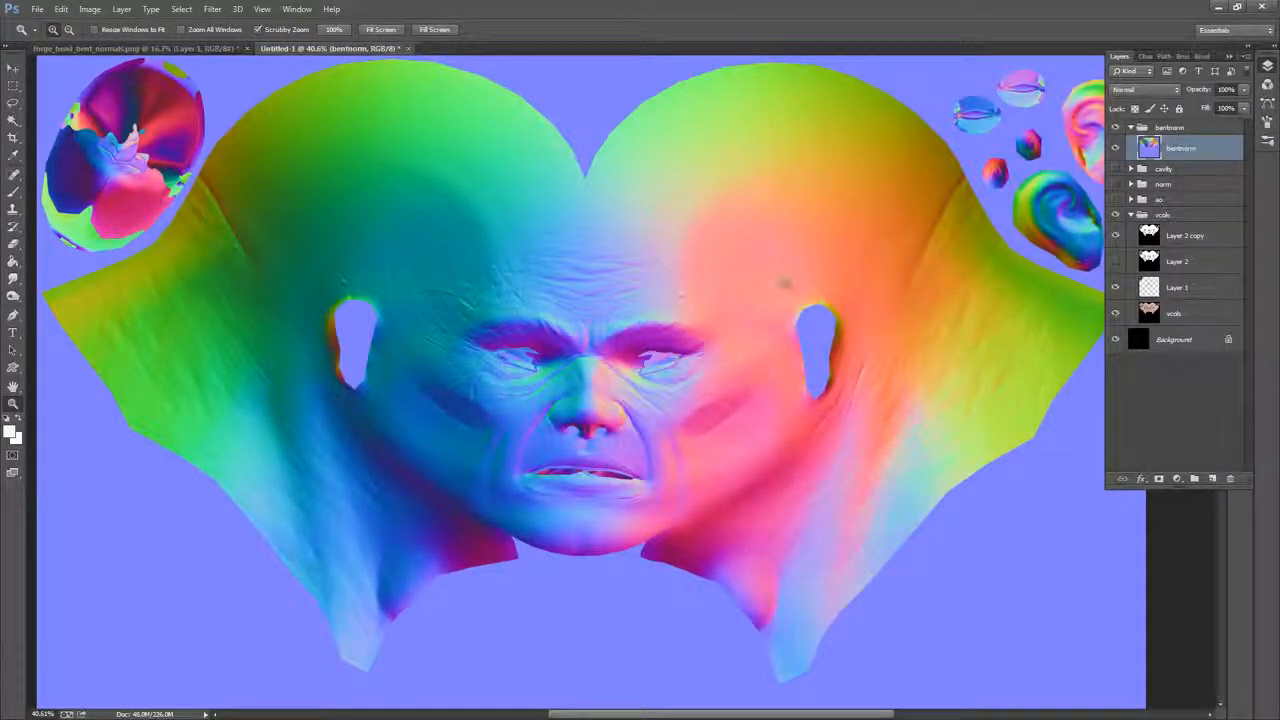
Compare the bentnorm layer's red, green and blue channels and copy the entire green channel
{"action": "left_click", "coordinate": [1143, 57]}
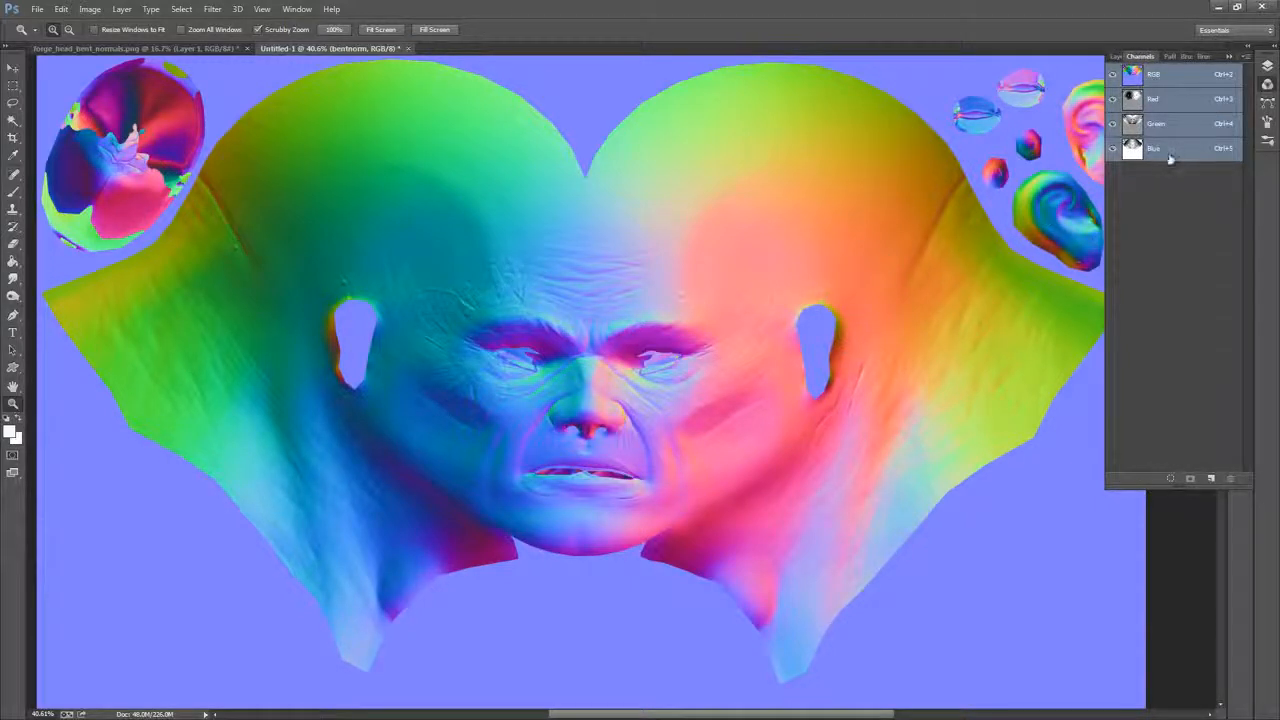
{"action": "left_click", "coordinate": [1178, 99]}
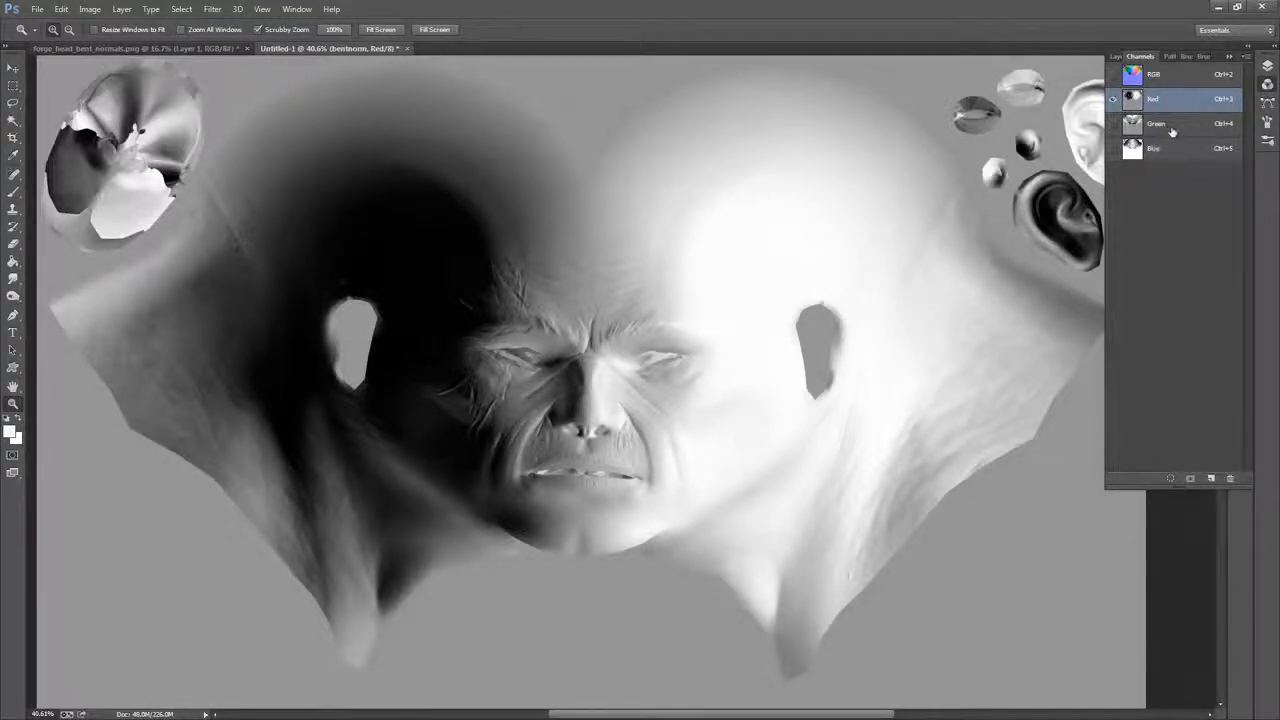
{"action": "left_click", "coordinate": [1160, 124]}
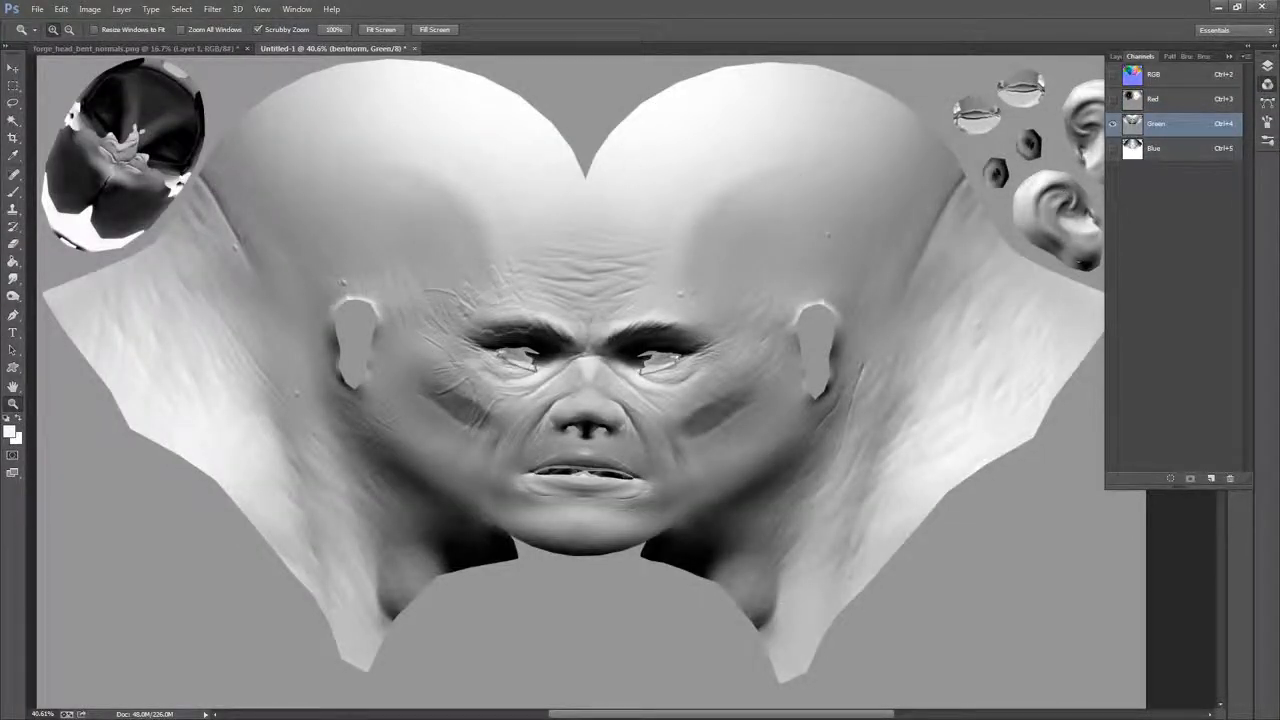
{"action": "left_click", "coordinate": [1158, 149]}
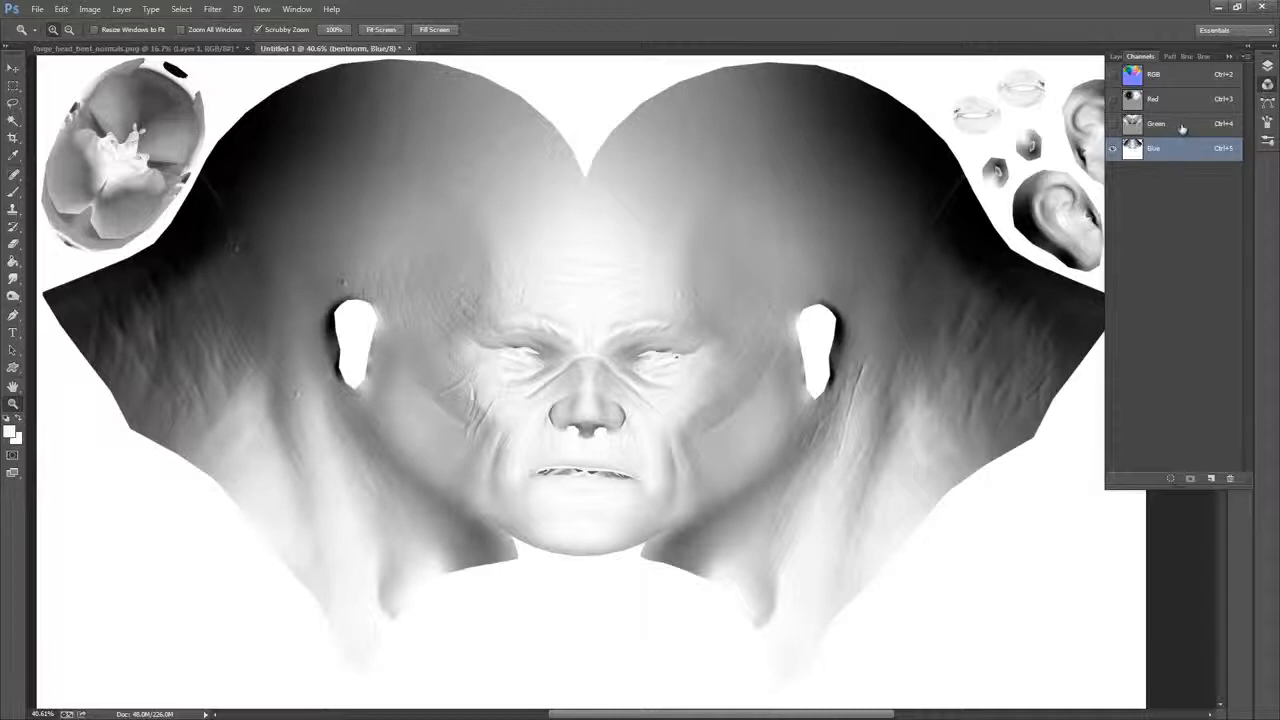
{"action": "left_click", "coordinate": [1182, 126]}
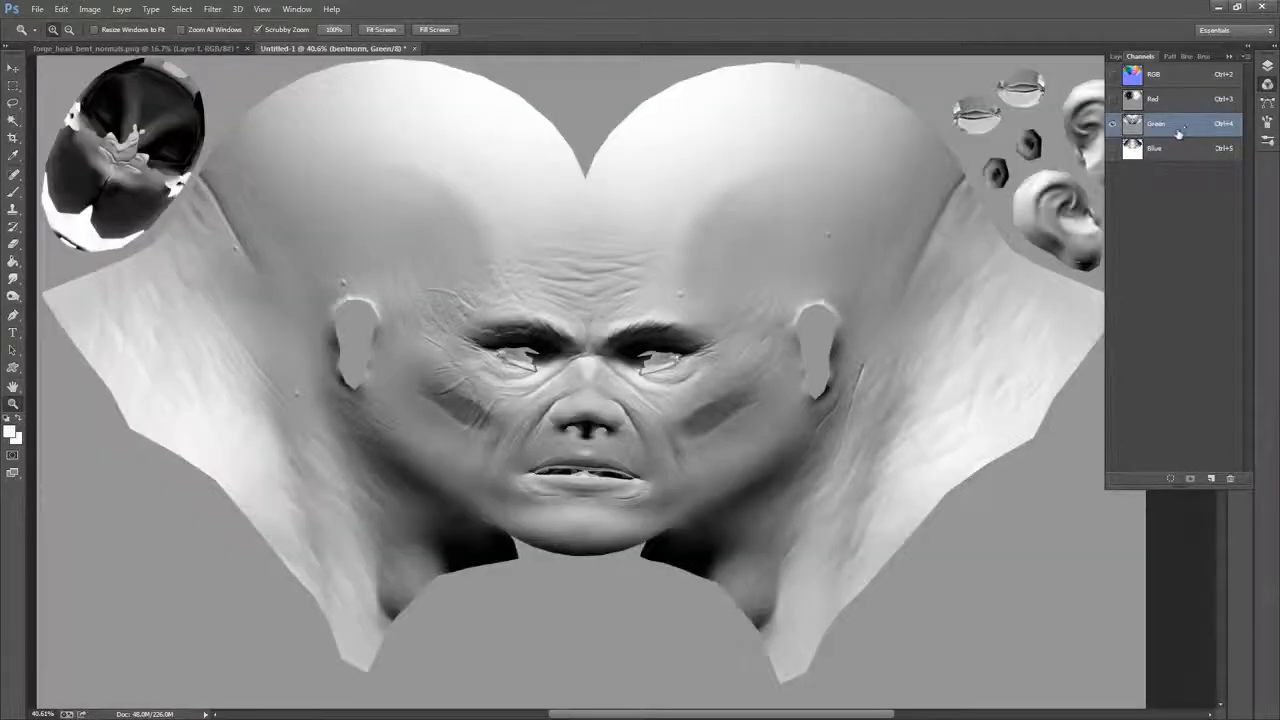
{"action": "left_click", "coordinate": [181, 9]}
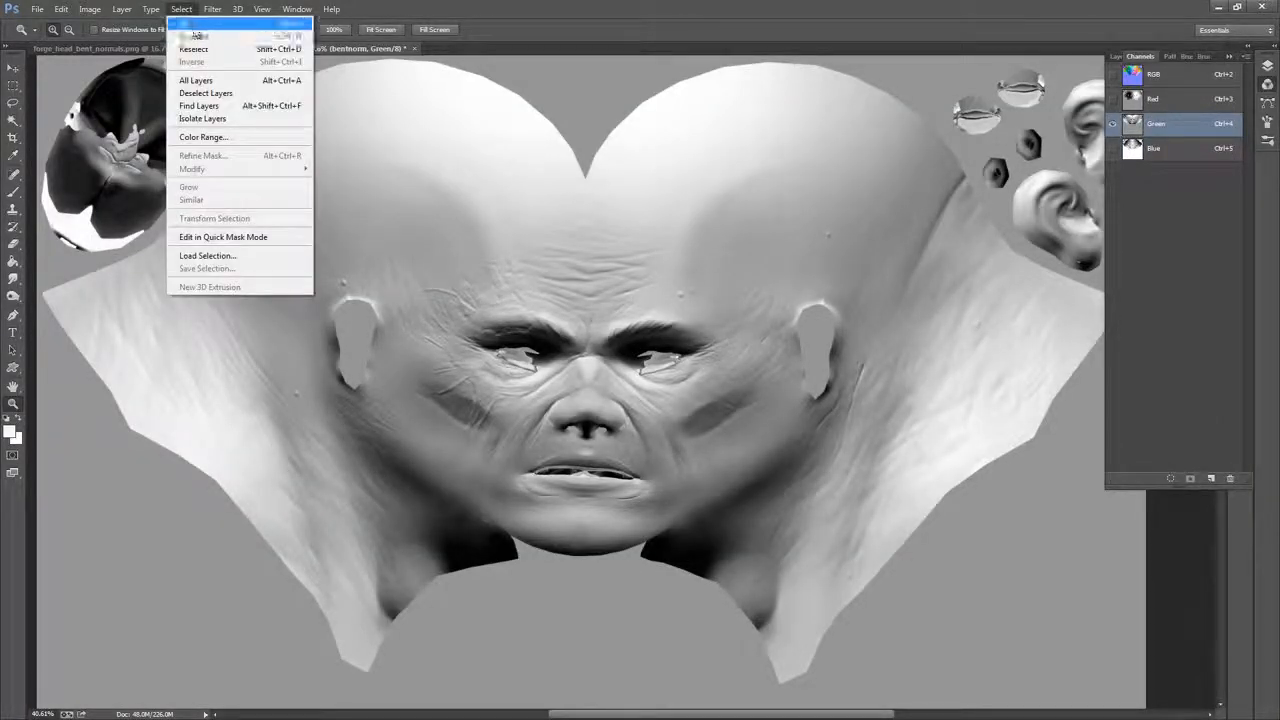
{"action": "left_click", "coordinate": [195, 37]}
{"action": "left_click", "coordinate": [61, 9]}
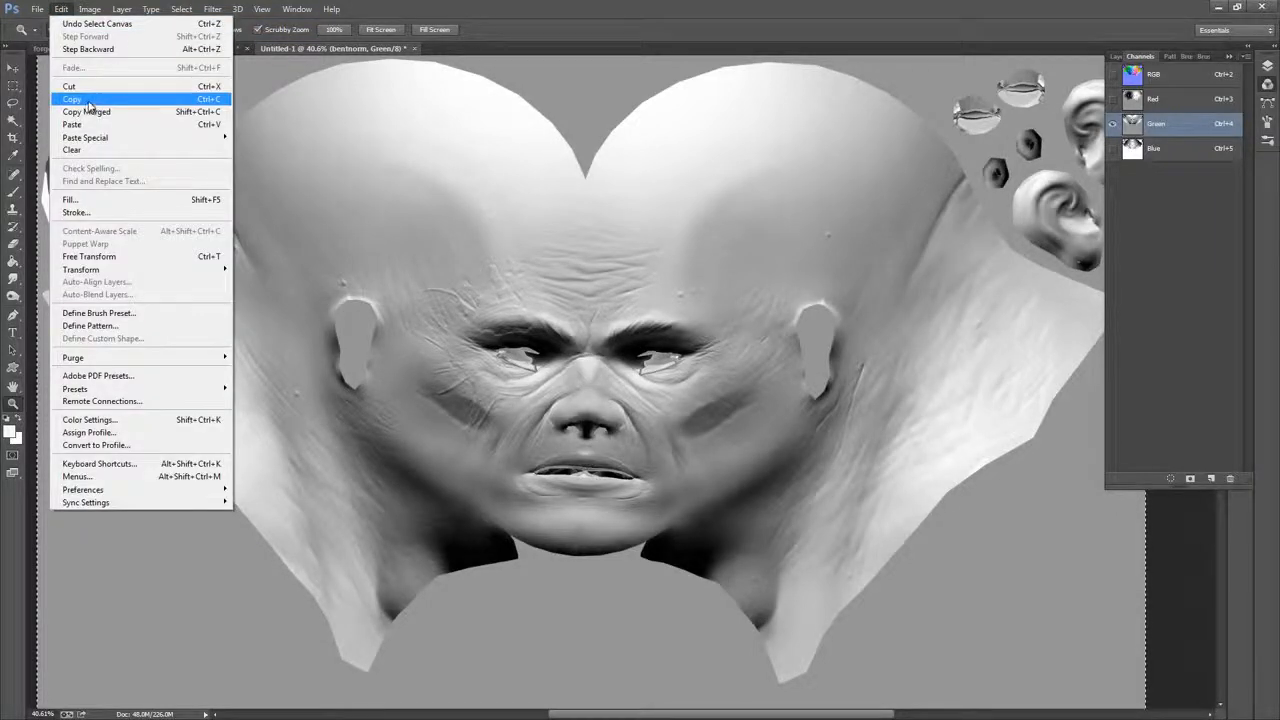
{"action": "left_click", "coordinate": [82, 97]}
Paste the copied green channel above Layer 2 copy in the vcols group and hide the bentnorm layer
{"action": "left_click", "coordinate": [1117, 57]}
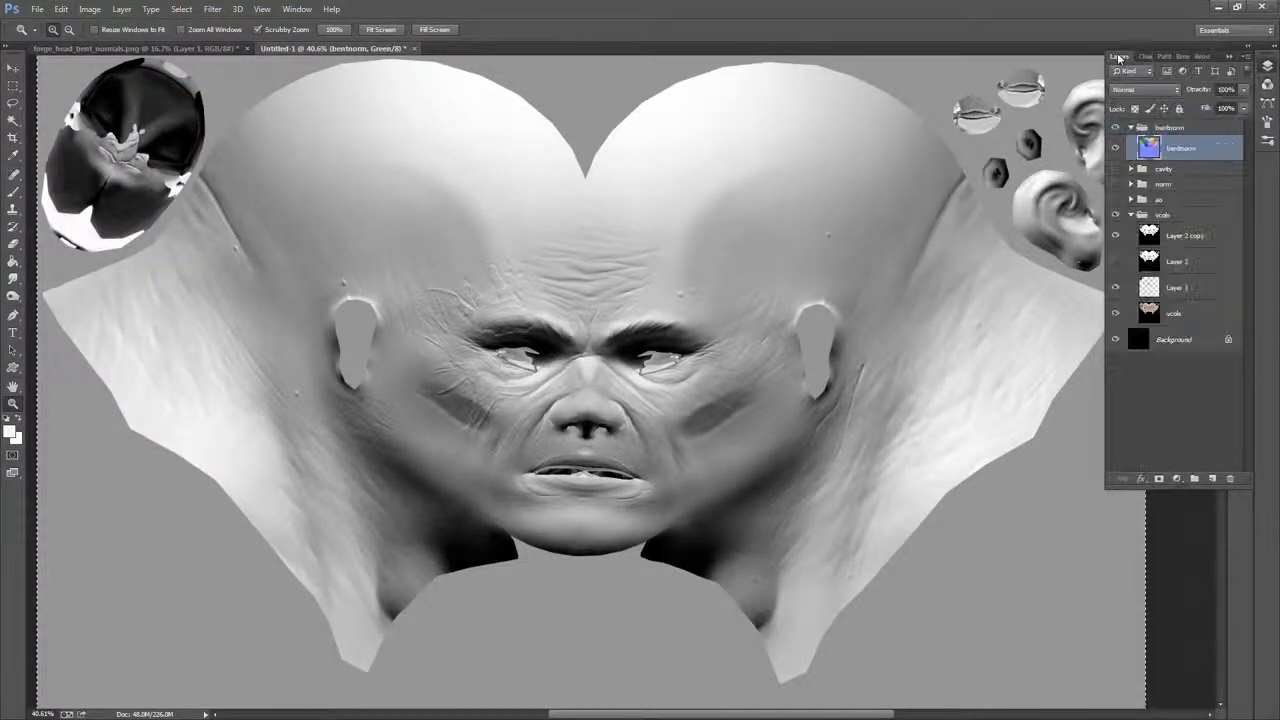
{"action": "left_click", "coordinate": [1189, 240]}
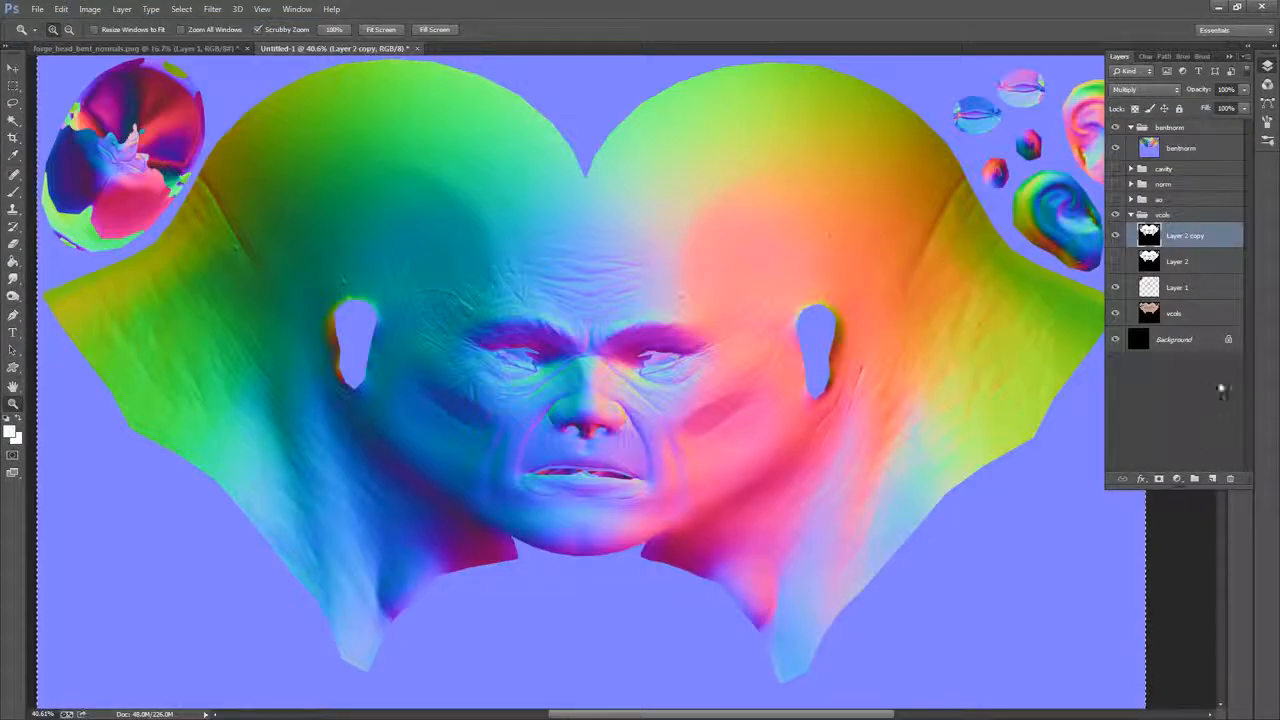
{"action": "left_click", "coordinate": [61, 9]}
{"action": "left_click", "coordinate": [95, 125]}
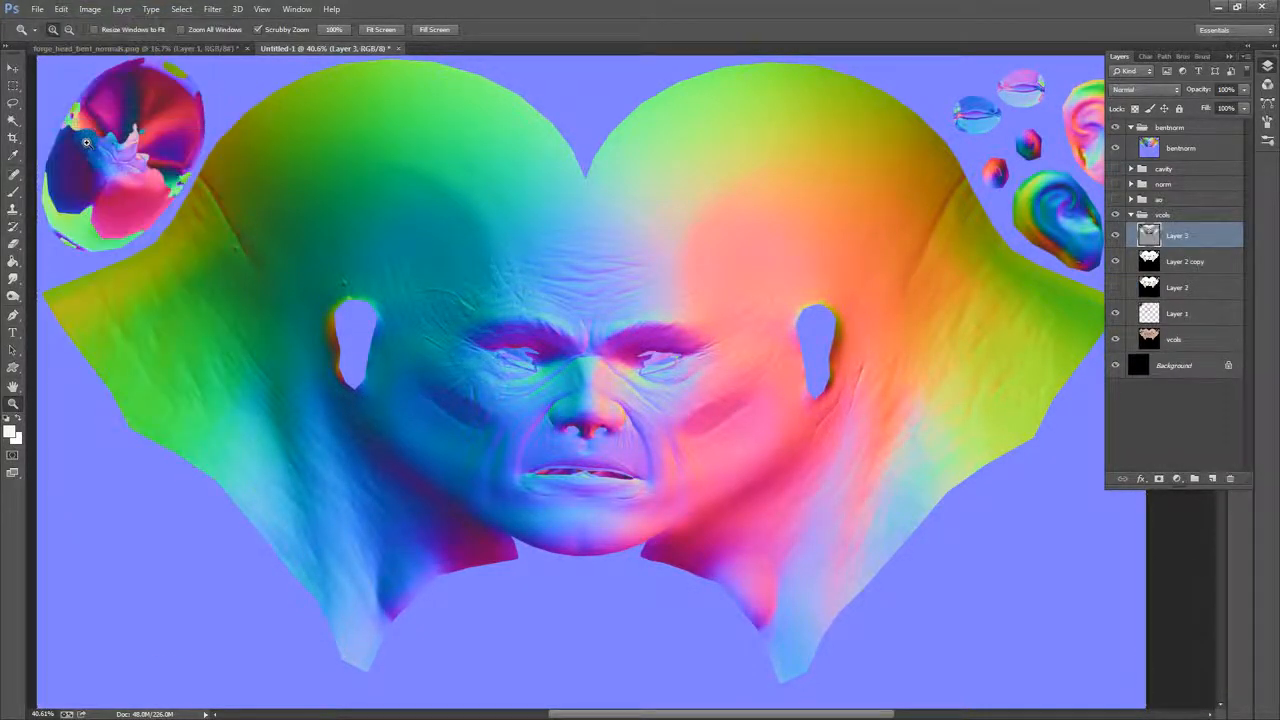
{"action": "left_click", "coordinate": [1115, 148]}
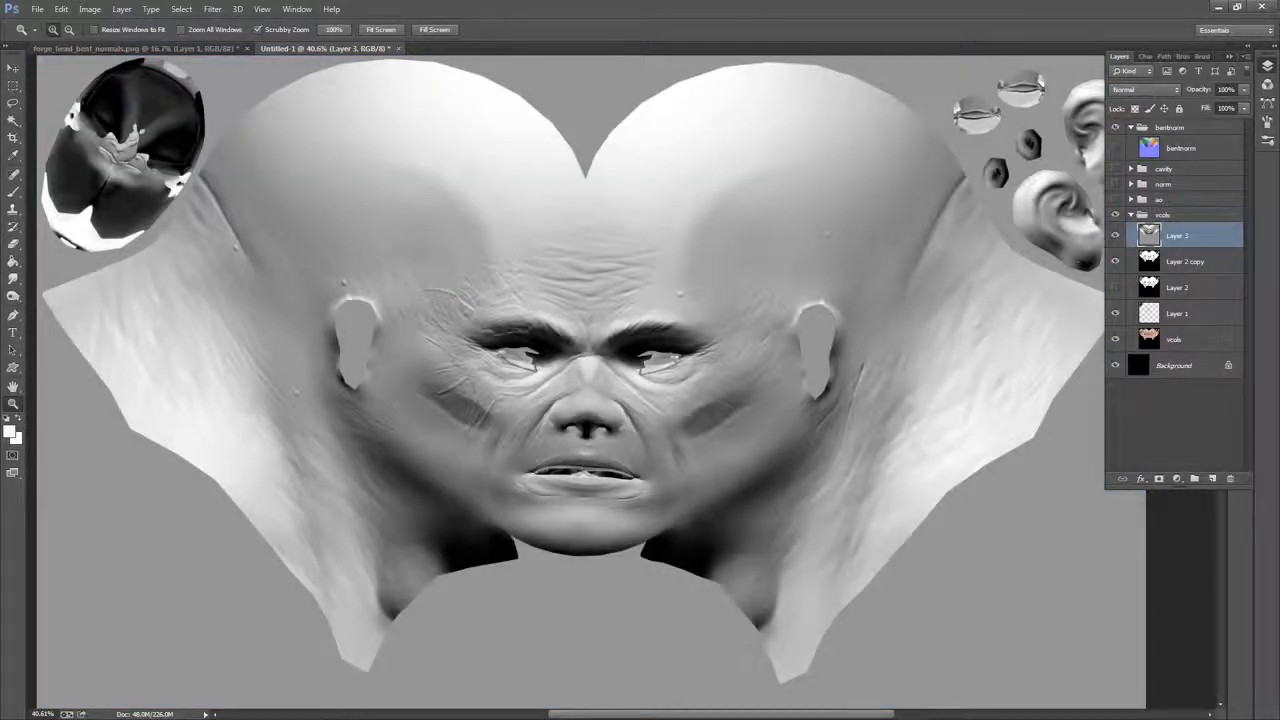
Set the pasted green channel layer's blend mode to Multiply
{"action": "left_click_drag", "start_coordinate": [904, 271], "coordinate": [891, 388]}
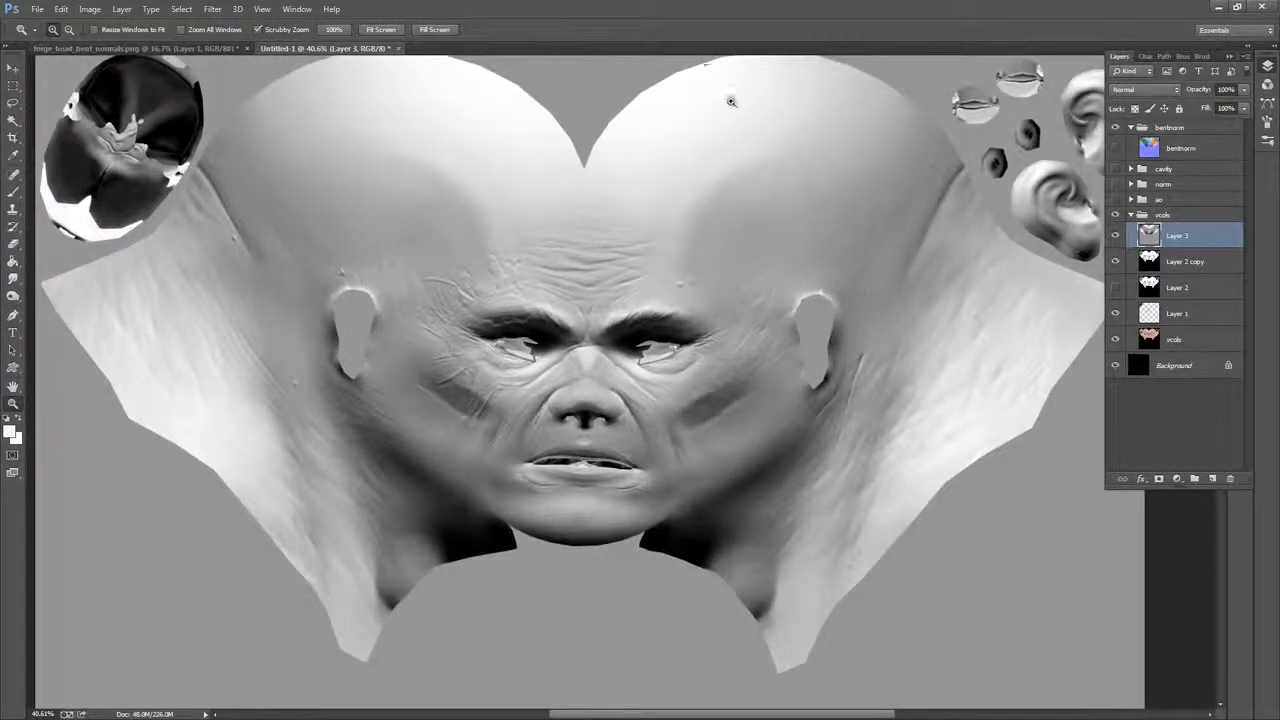
{"action": "left_click_drag", "start_coordinate": [843, 257], "coordinate": [852, 242]}
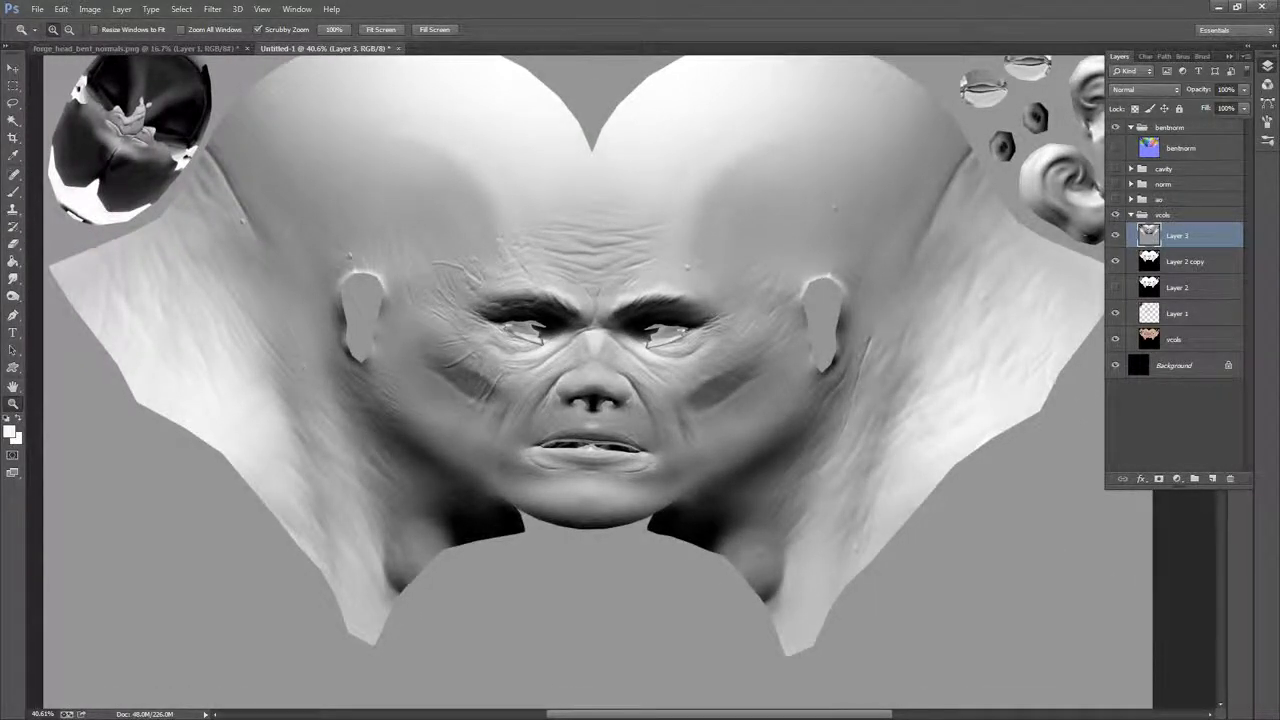
{"action": "mouse_move", "coordinate": [903, 282]}
{"action": "left_mouse_down"}
{"action": "mouse_move", "coordinate": [923, 274]}
{"action": "mouse_move", "coordinate": [924, 289]}
{"action": "left_mouse_up"}
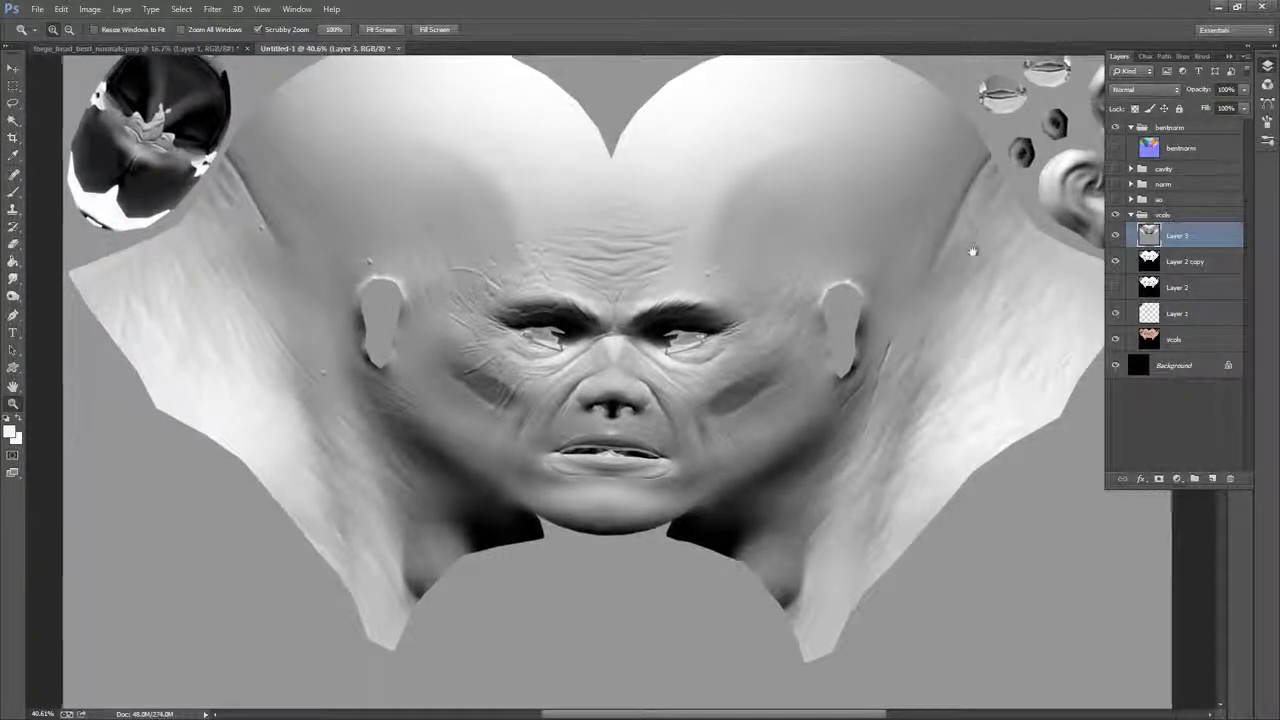
{"action": "left_click_drag", "start_coordinate": [971, 251], "coordinate": [971, 287]}
{"action": "left_click", "coordinate": [1175, 90]}
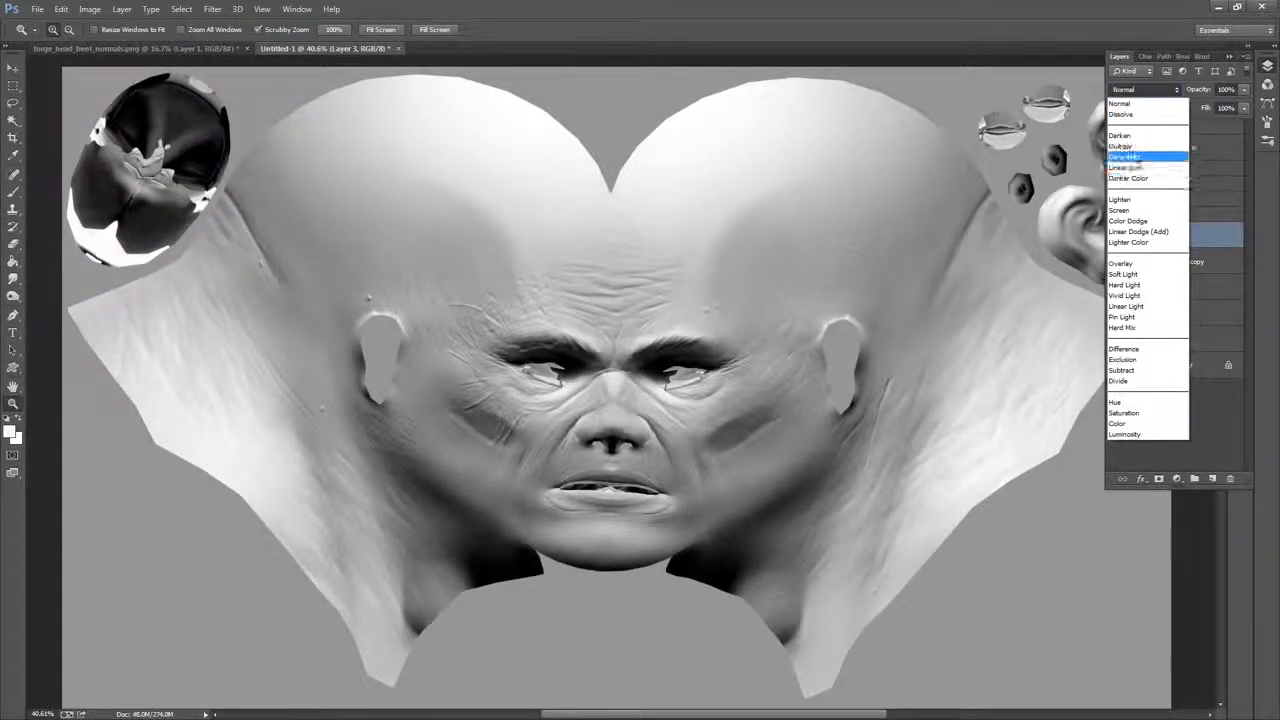
{"action": "left_click", "coordinate": [1128, 150]}
Lower the multiplied green channel layer's opacity to 55%
{"action": "left_click_drag", "start_coordinate": [887, 297], "coordinate": [899, 277]}
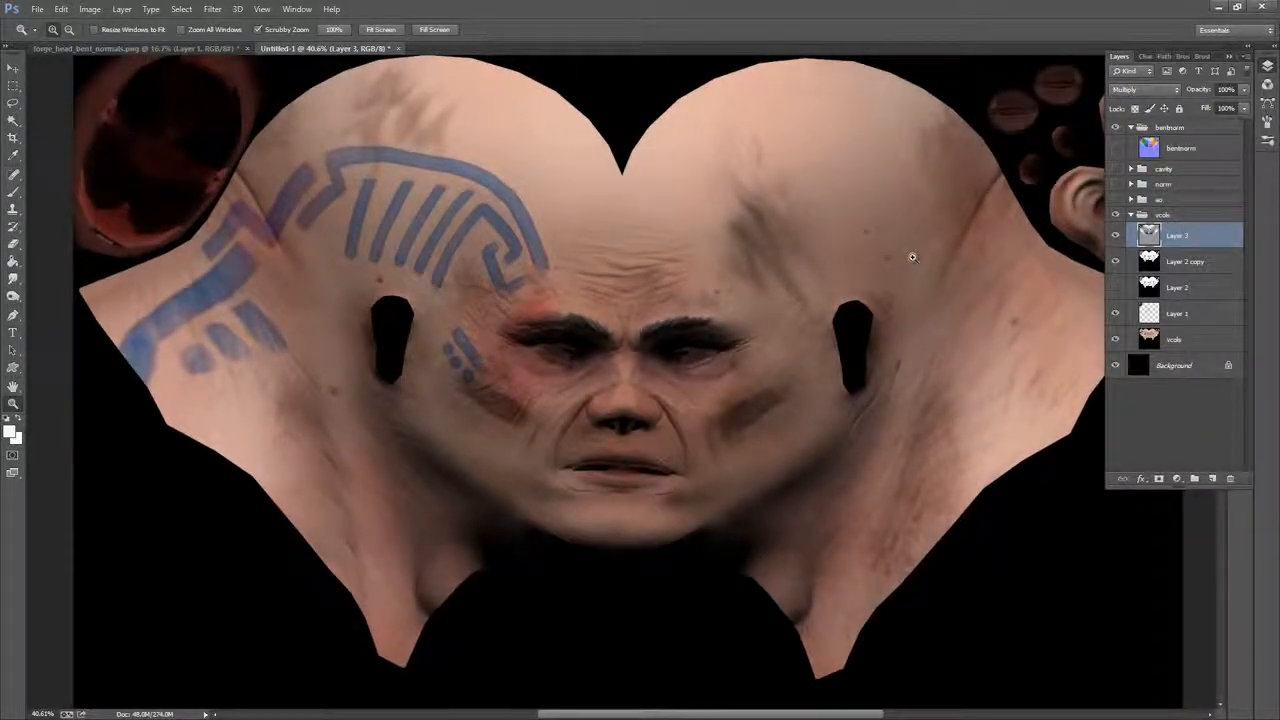
{"action": "mouse_move", "coordinate": [870, 355]}
{"action": "left_mouse_down"}
{"action": "mouse_move", "coordinate": [883, 306]}
{"action": "mouse_move", "coordinate": [875, 364]}
{"action": "left_mouse_up"}
{"action": "left_click", "coordinate": [1245, 91]}
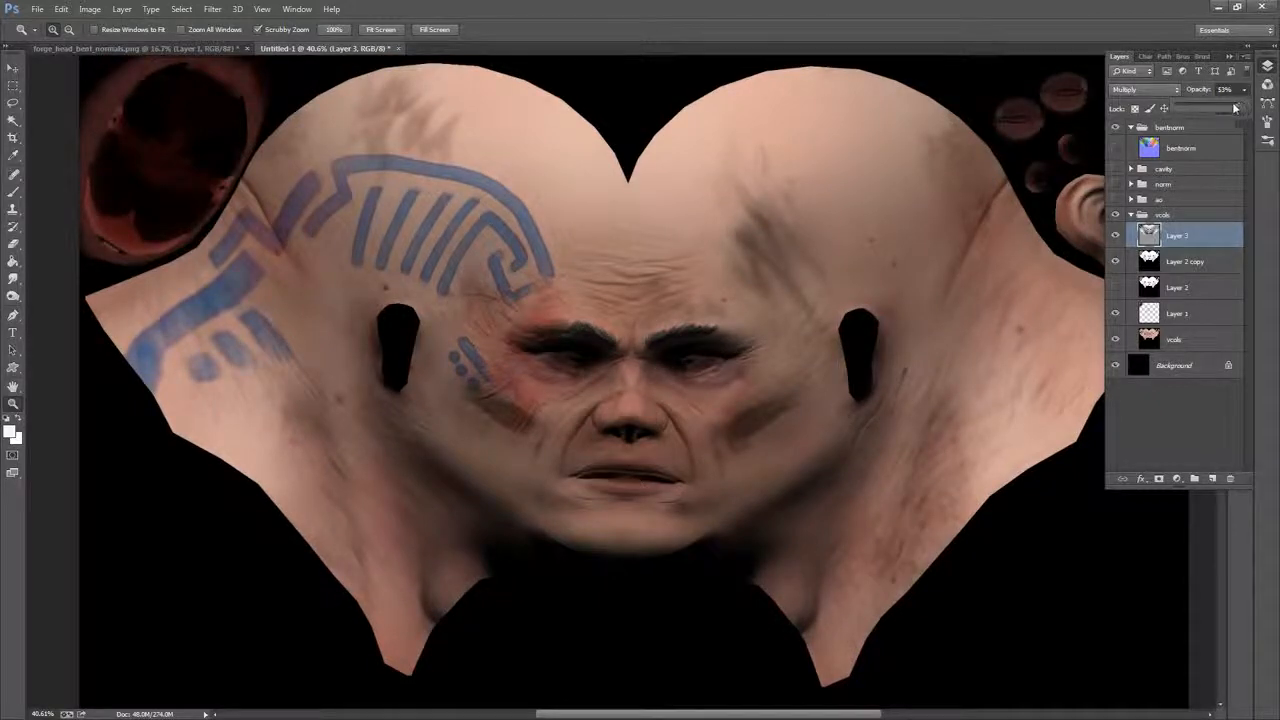
{"action": "mouse_move", "coordinate": [1235, 107]}
{"action": "left_mouse_down"}
{"action": "mouse_move", "coordinate": [1203, 106]}
{"action": "mouse_move", "coordinate": [1226, 107]}
{"action": "mouse_move", "coordinate": [1216, 104]}
{"action": "left_mouse_up"}
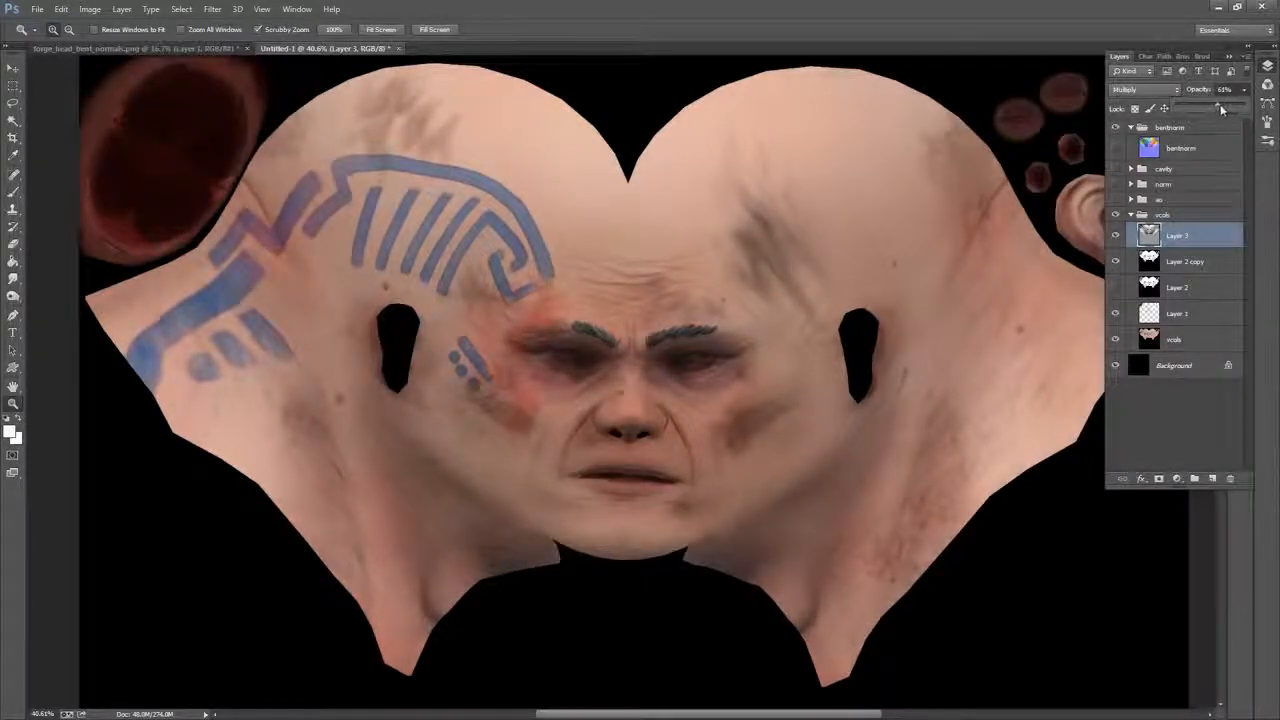
{"action": "type", "text": "55"}
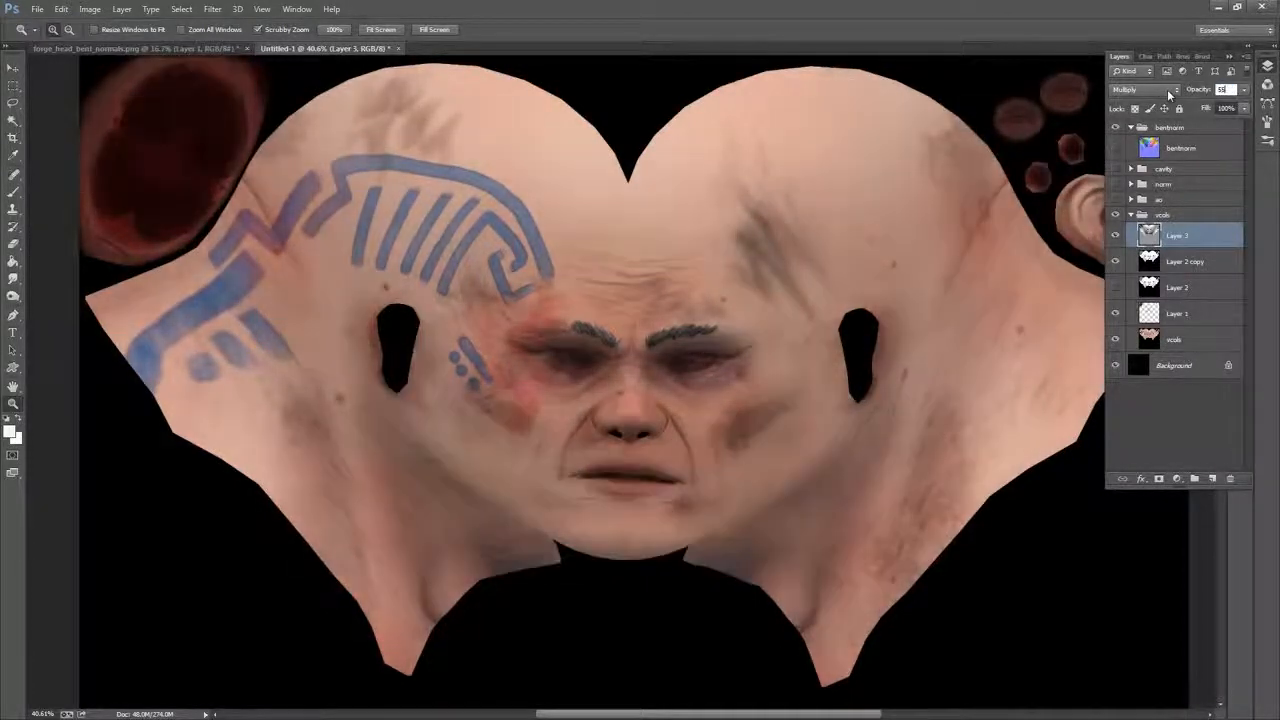
Duplicate Layer 3 and try the Screen and Soft Light blend modes on the copy
{"action": "left_click", "coordinate": [1192, 255]}
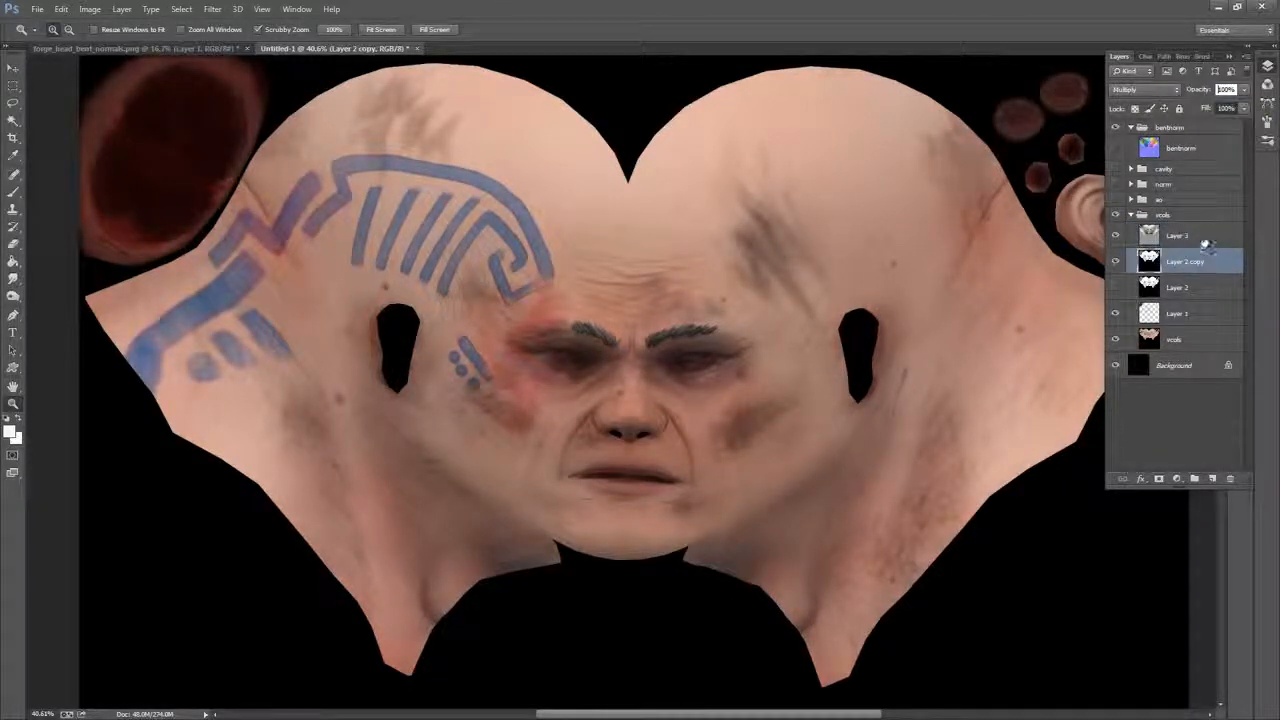
{"action": "left_click", "coordinate": [1204, 241]}
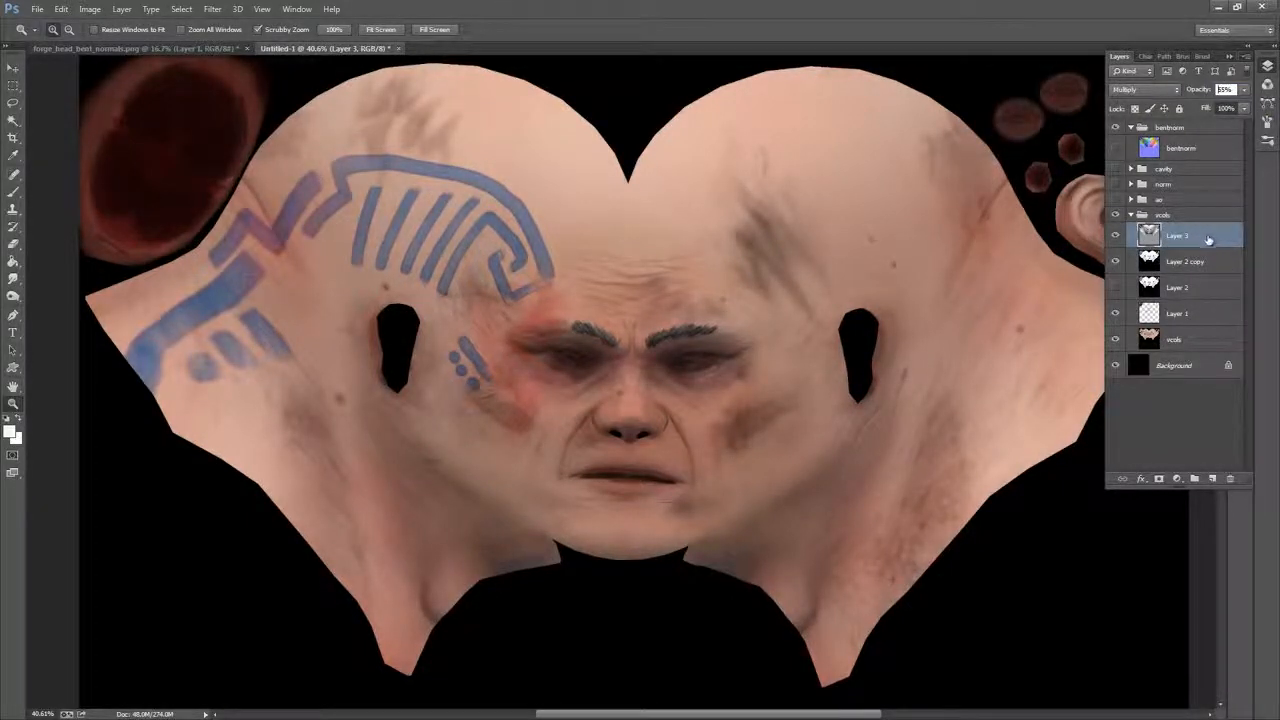
{"action": "left_click_drag", "start_coordinate": [1208, 240], "coordinate": [1212, 479]}
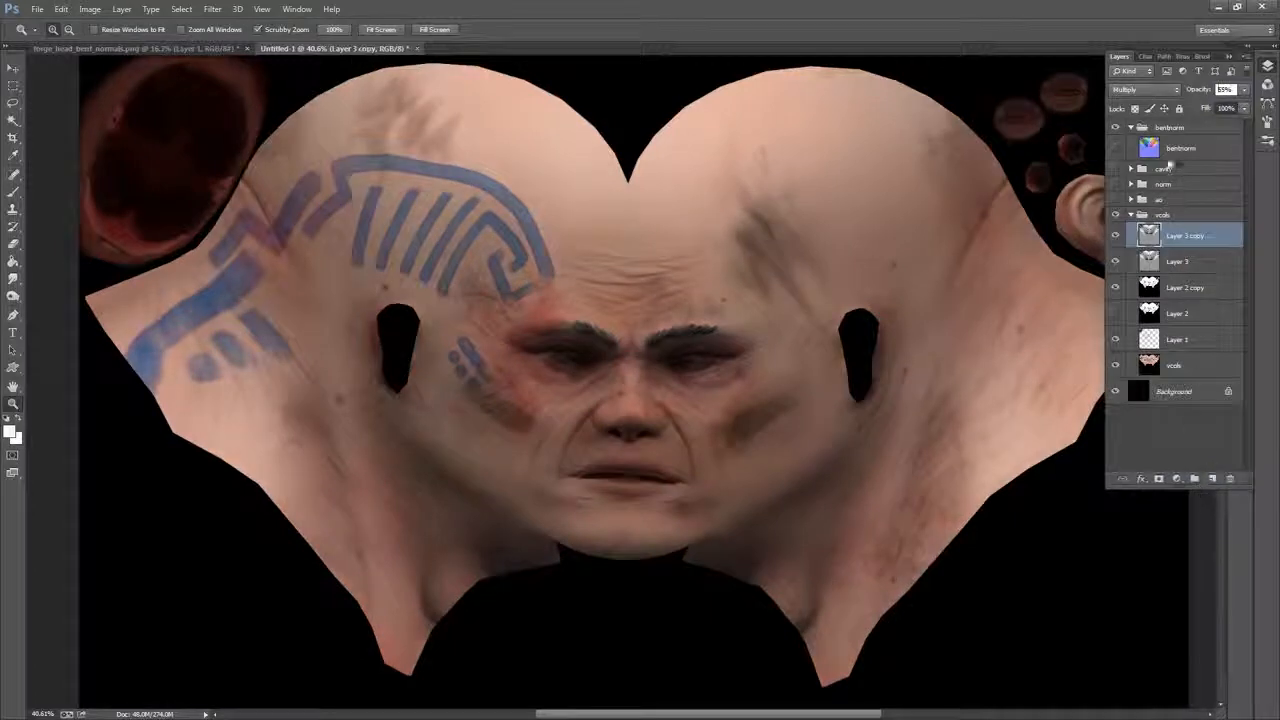
{"action": "left_click", "coordinate": [1140, 89]}
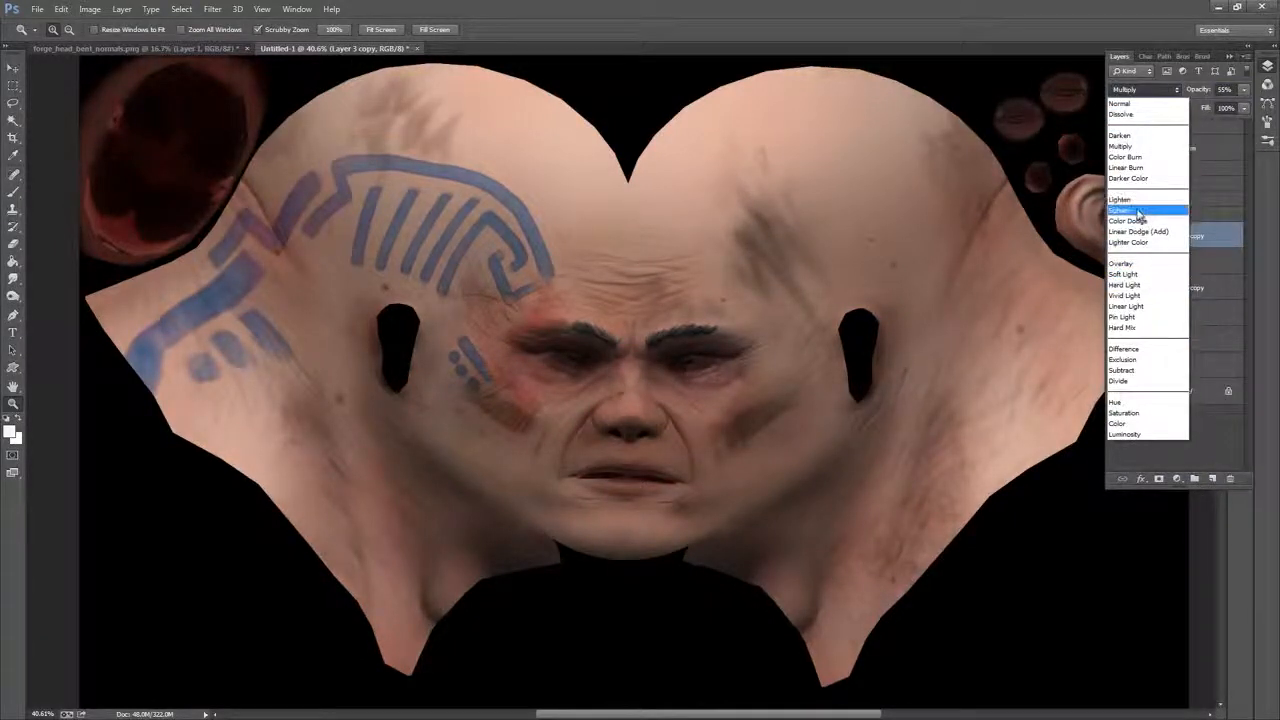
{"action": "left_click", "coordinate": [1138, 213]}
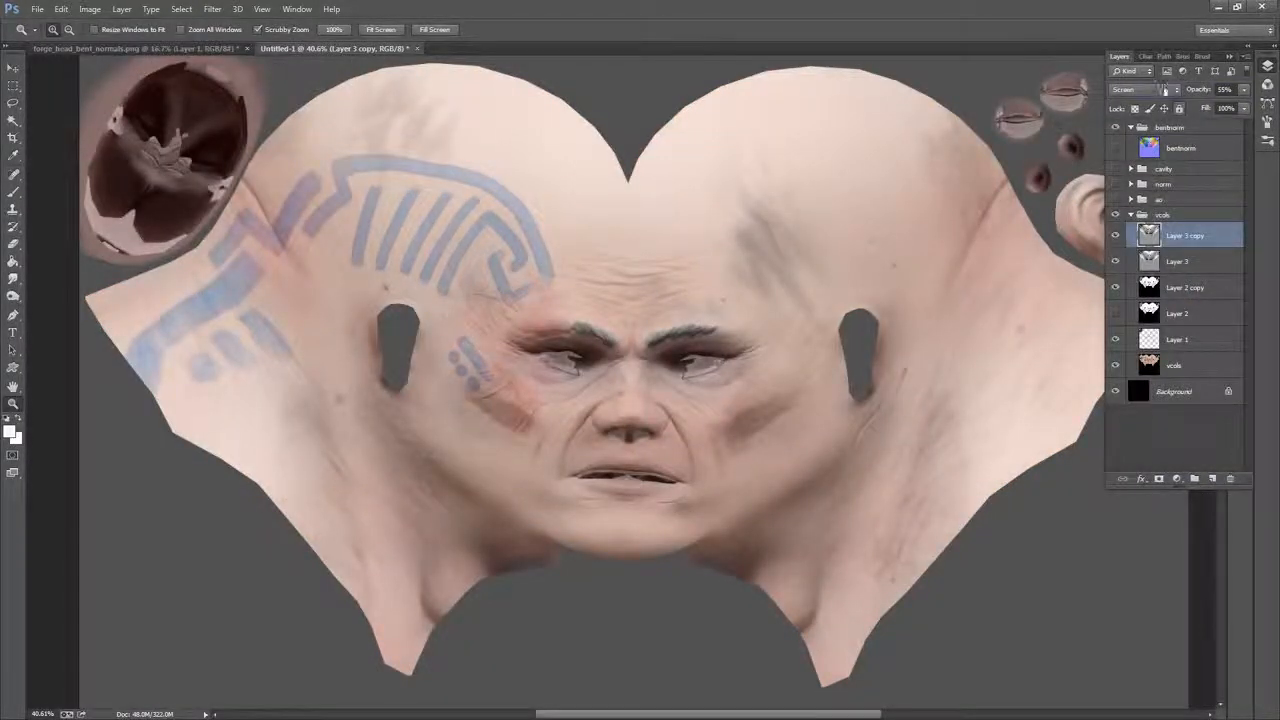
{"action": "left_click", "coordinate": [1164, 90]}
{"action": "left_click", "coordinate": [1138, 291]}
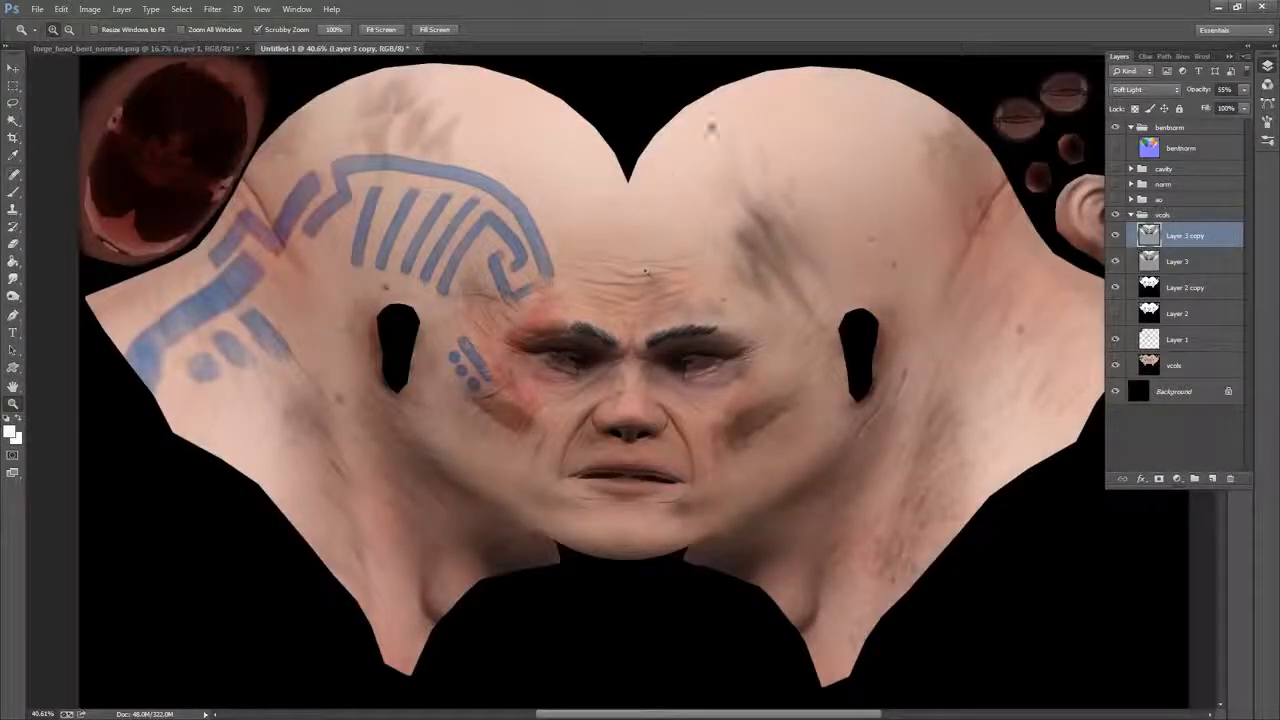
Compare the face with the Soft Light copy of Layer 3 hidden and shown, and delete the copy
{"action": "left_click", "coordinate": [1115, 236]}
{"action": "left_click", "coordinate": [1115, 236]}
{"action": "left_click", "coordinate": [1116, 236]}
{"action": "left_click", "coordinate": [1116, 236]}
{"action": "left_click", "coordinate": [1116, 236]}
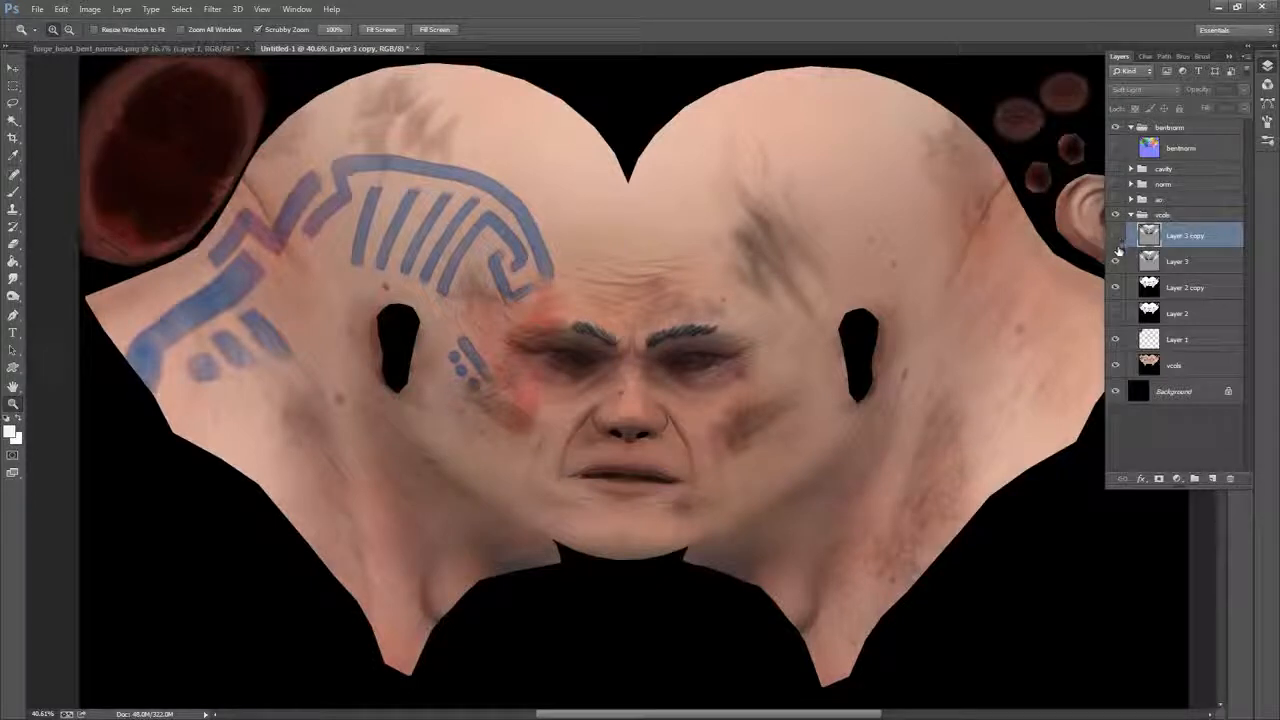
{"action": "left_click", "coordinate": [1117, 245]}
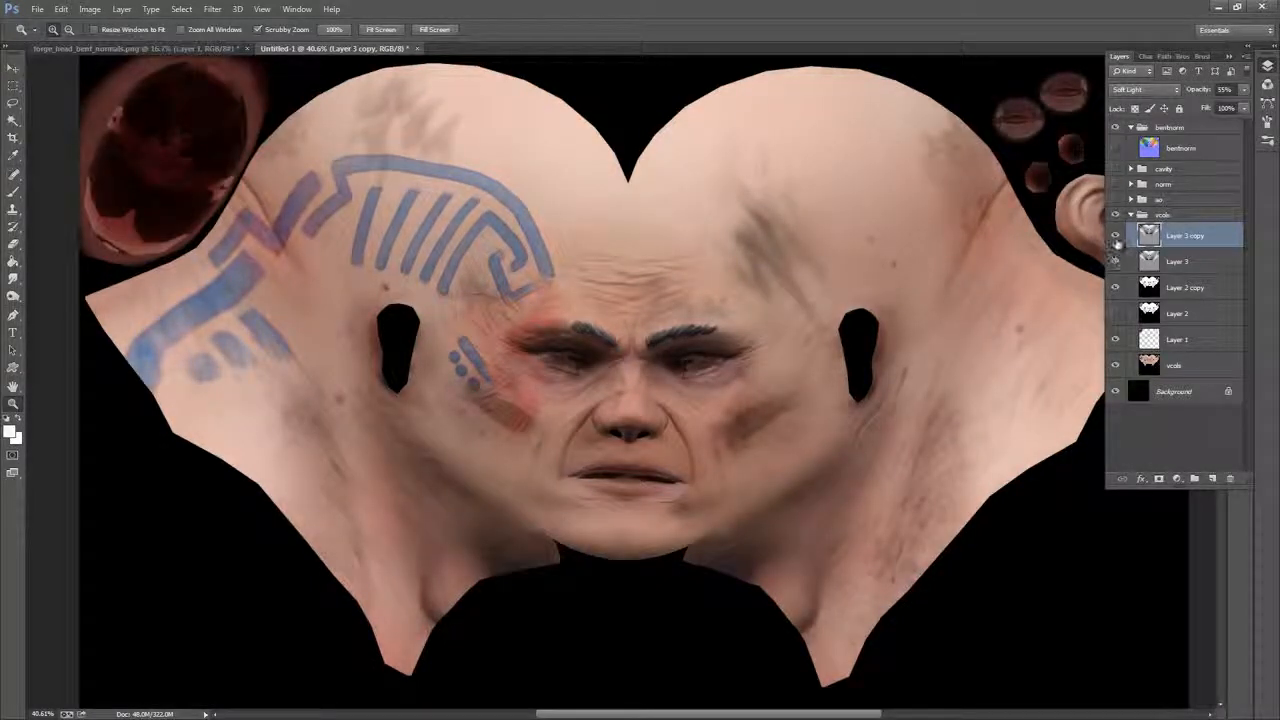
{"action": "left_click", "coordinate": [1116, 236]}
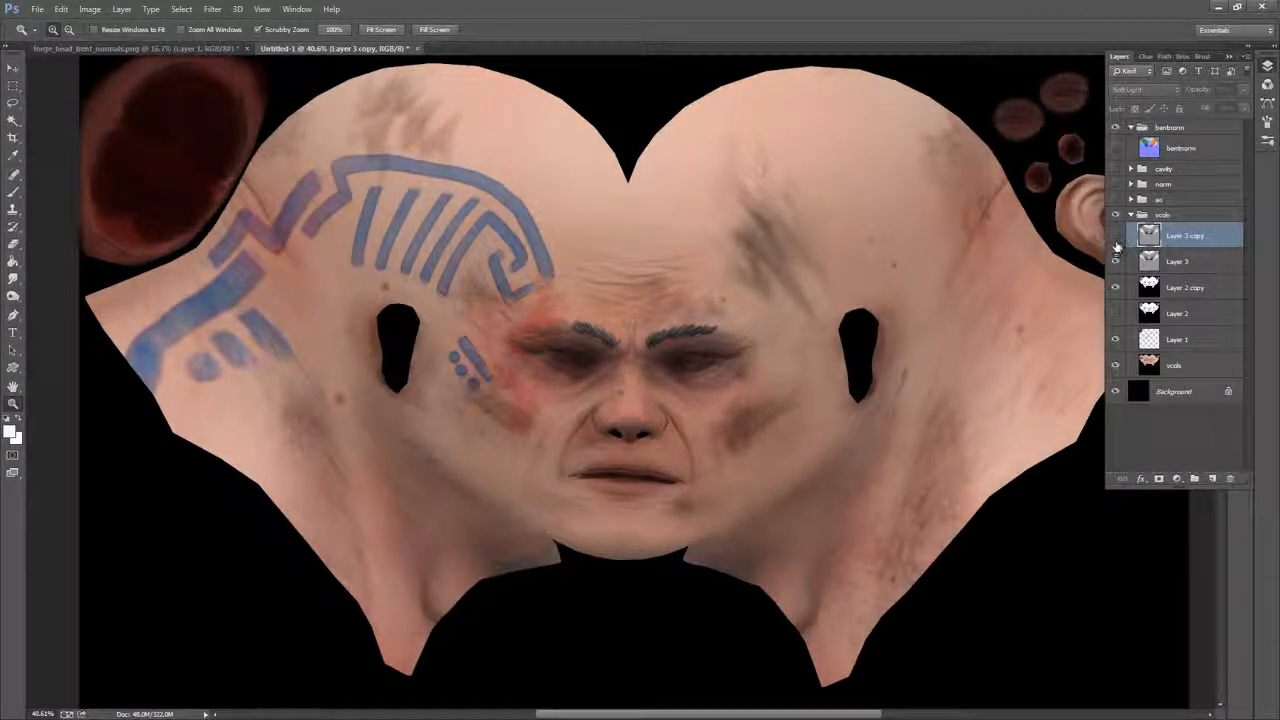
{"action": "left_click", "coordinate": [1116, 236]}
{"action": "left_click_drag", "start_coordinate": [1203, 240], "coordinate": [1231, 479]}
Set Layer 3's opacity to 100% and its blend mode to Normal
{"action": "left_click", "coordinate": [1241, 89]}
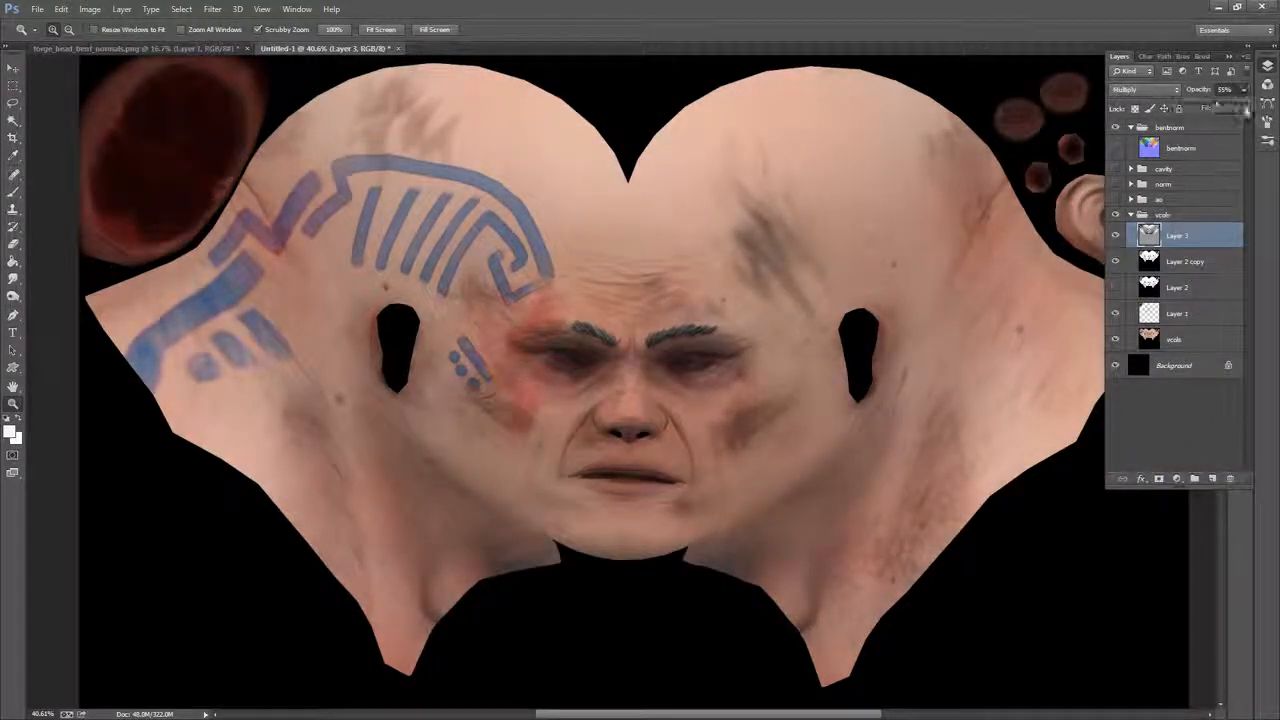
{"action": "left_click_drag", "start_coordinate": [1219, 108], "coordinate": [1266, 104]}
{"action": "left_click", "coordinate": [1172, 91]}
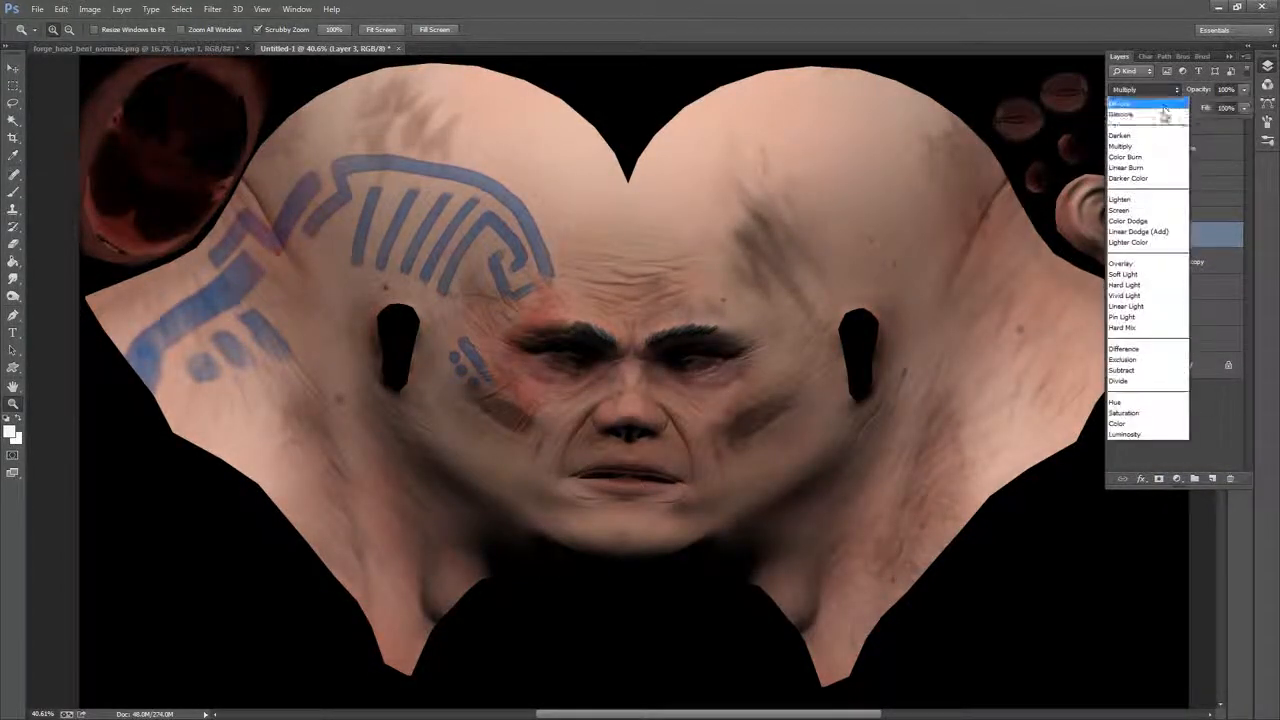
{"action": "left_click", "coordinate": [1137, 105]}
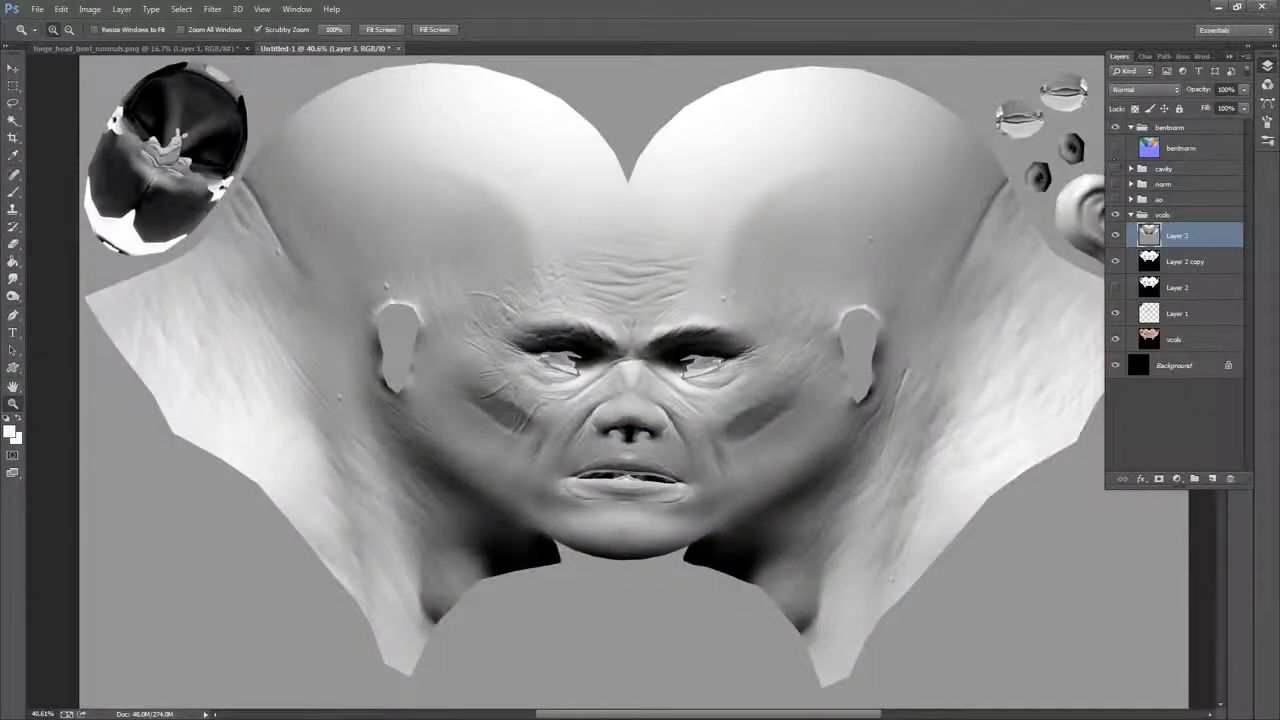
Paint black with the Brush over the light opening of the image's right eye on Layer 3
{"action": "left_click_drag", "start_coordinate": [790, 355], "coordinate": [885, 232]}
{"action": "left_click", "coordinate": [13, 190]}
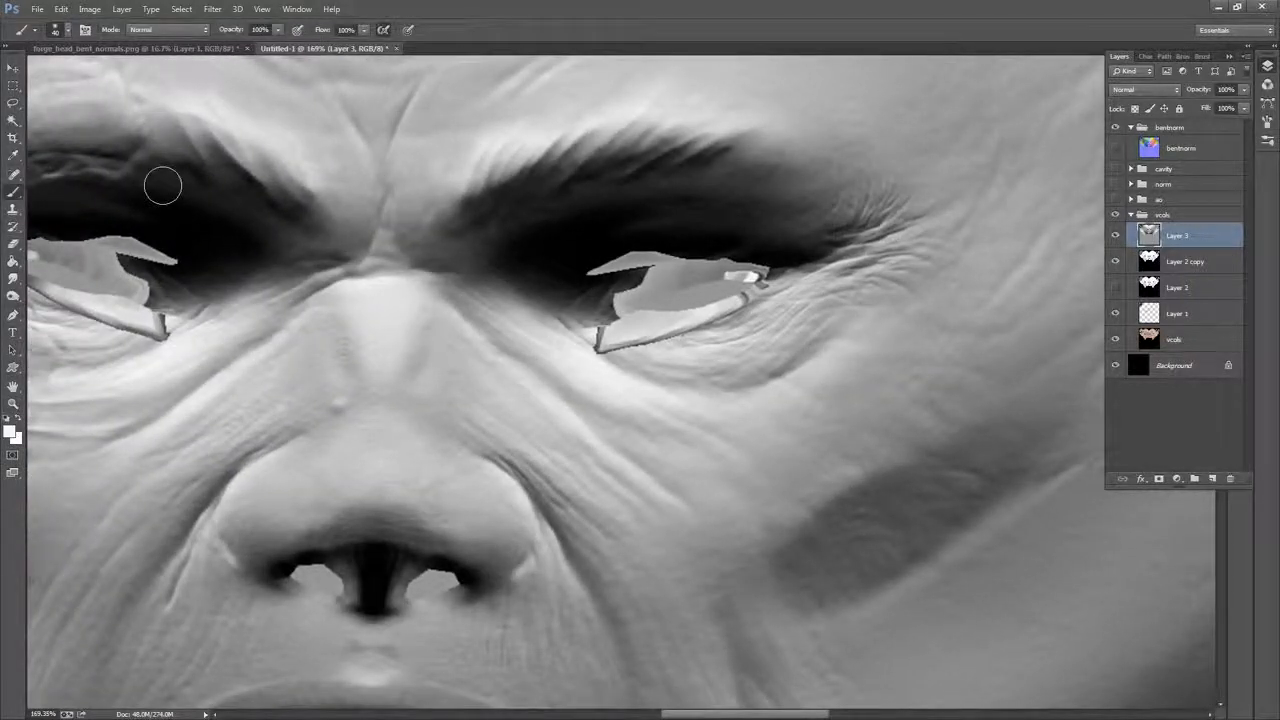
{"action": "key", "text": "x"}
{"action": "mouse_move", "coordinate": [675, 250]}
{"action": "left_mouse_down"}
{"action": "mouse_move", "coordinate": [632, 264]}
{"action": "mouse_move", "coordinate": [731, 260]}
{"action": "mouse_move", "coordinate": [677, 257]}
{"action": "mouse_move", "coordinate": [692, 272]}
{"action": "mouse_move", "coordinate": [632, 274]}
{"action": "mouse_move", "coordinate": [747, 262]}
{"action": "mouse_move", "coordinate": [599, 277]}
{"action": "mouse_move", "coordinate": [741, 265]}
{"action": "mouse_move", "coordinate": [589, 293]}
{"action": "mouse_move", "coordinate": [775, 258]}
{"action": "mouse_move", "coordinate": [731, 268]}
{"action": "left_mouse_up"}
{"action": "mouse_move", "coordinate": [602, 296]}
{"action": "left_mouse_down"}
{"action": "mouse_move", "coordinate": [731, 264]}
{"action": "mouse_move", "coordinate": [626, 263]}
{"action": "left_mouse_up"}
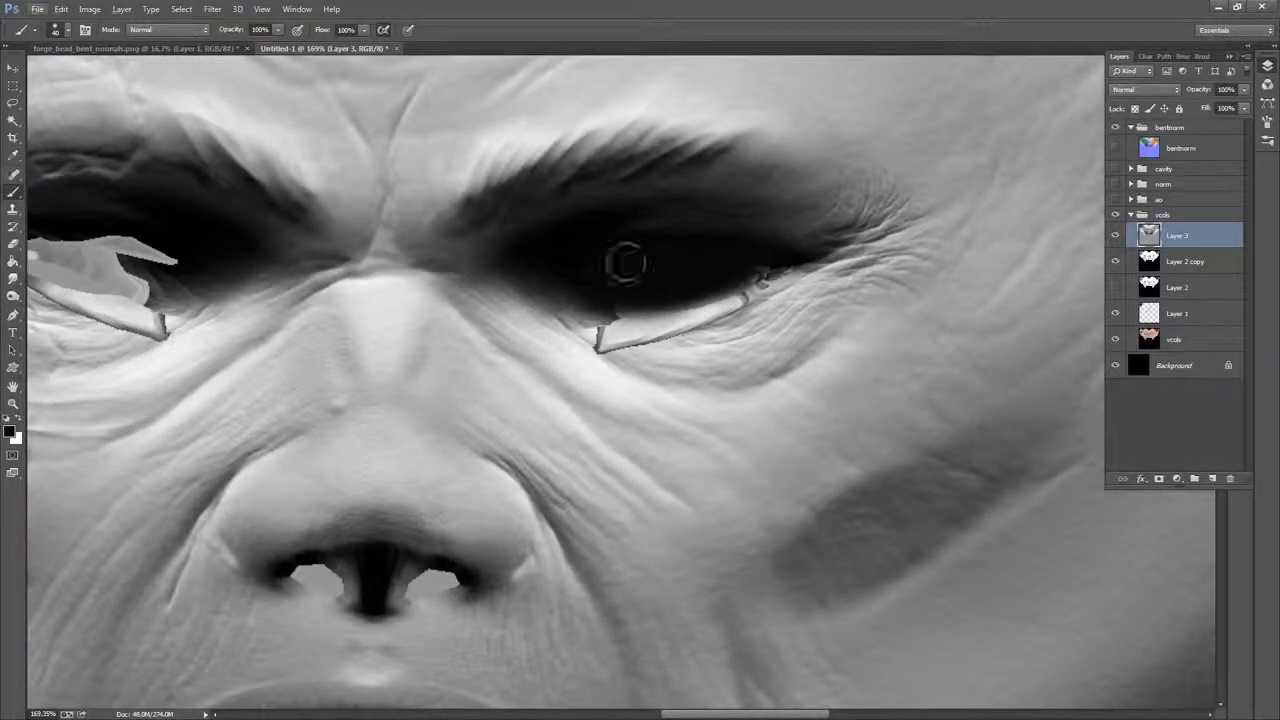
Clone wrinkled skin over the hard lower-lid edge of the image's right eye and blend the eye's rim with black brush strokes
{"action": "left_click", "coordinate": [14, 211]}
{"action": "right_click", "coordinate": [706, 340]}
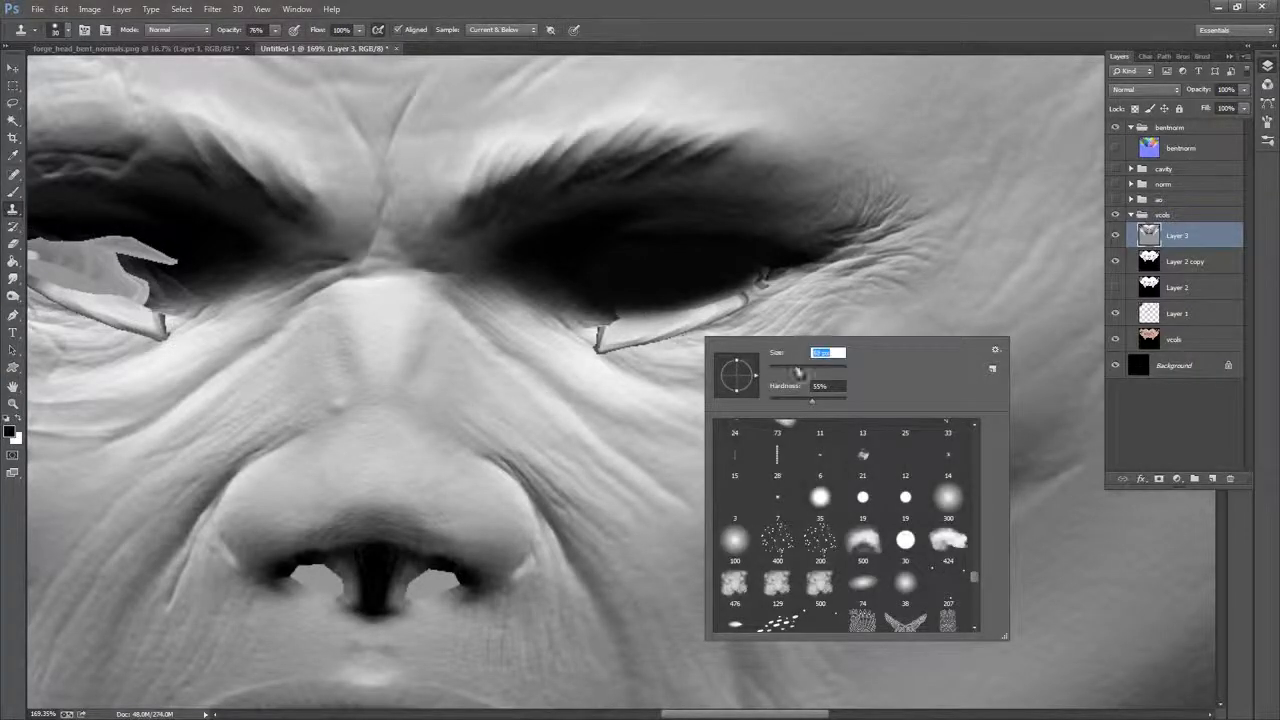
{"action": "left_click", "coordinate": [1237, 6]}
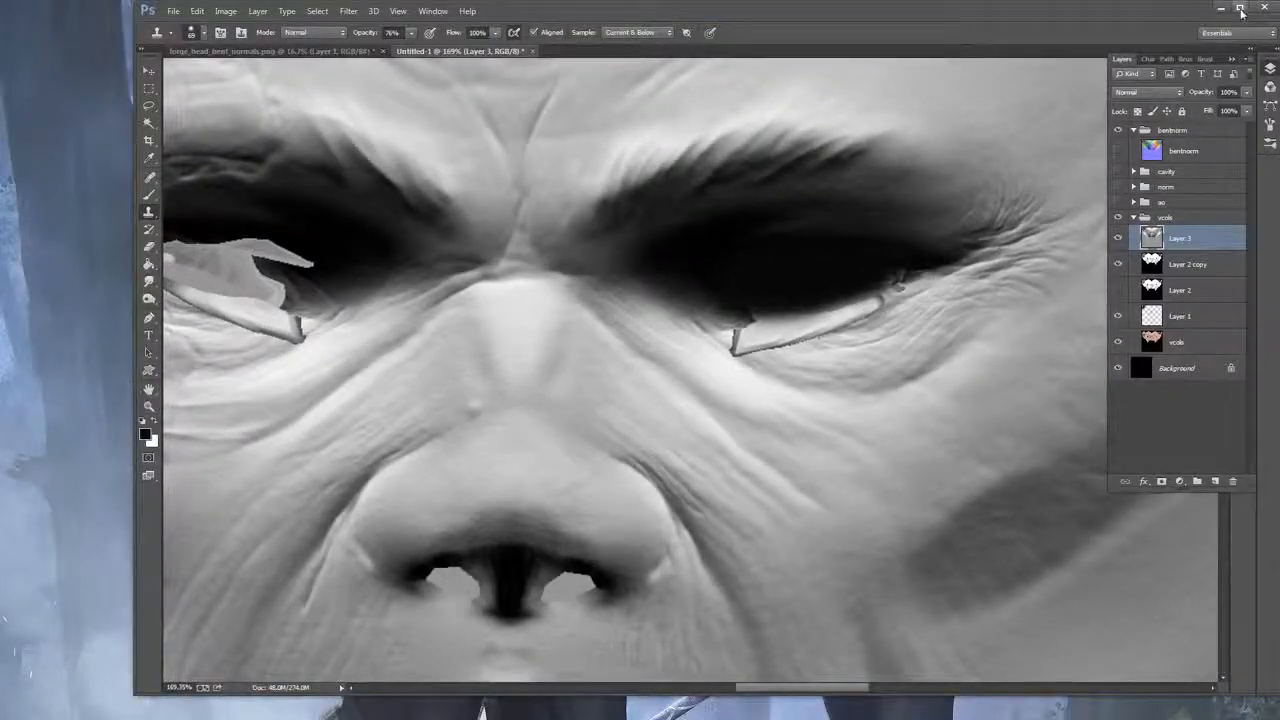
{"action": "left_click", "coordinate": [1240, 8]}
{"action": "left_click_drag", "start_coordinate": [732, 322], "coordinate": [605, 326]}
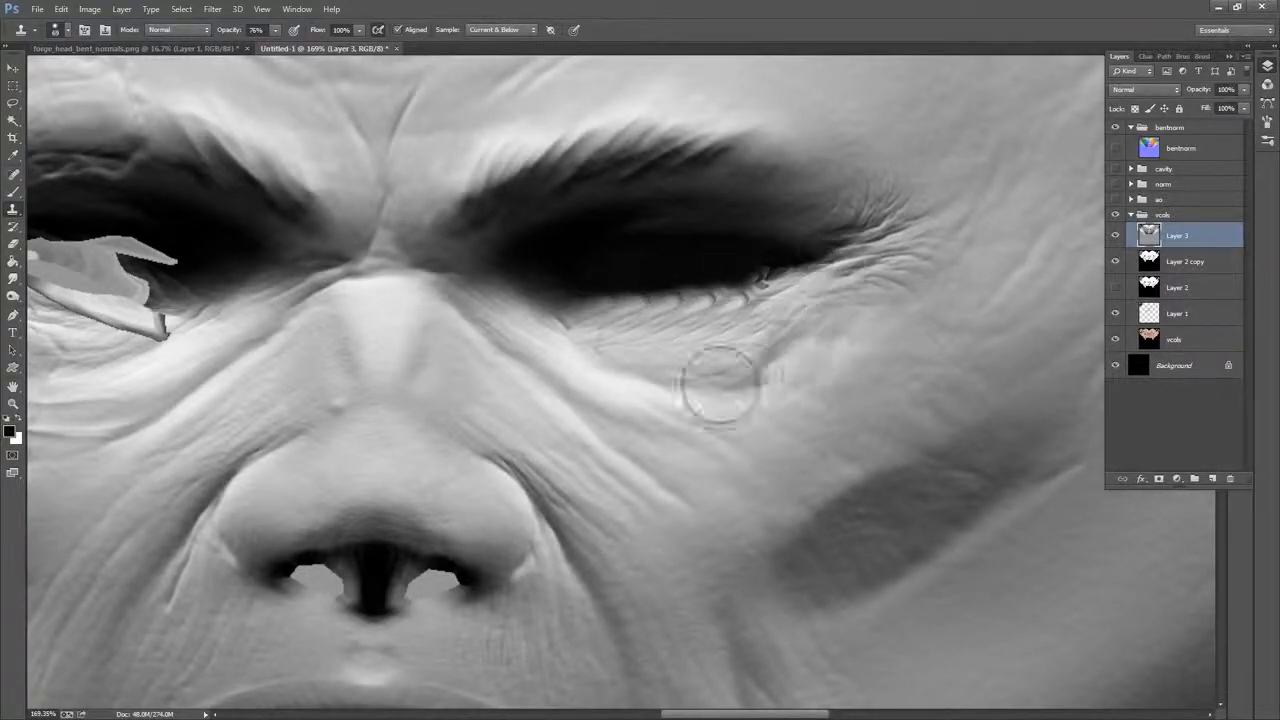
{"action": "left_click", "coordinate": [666, 258], "text": "alt"}
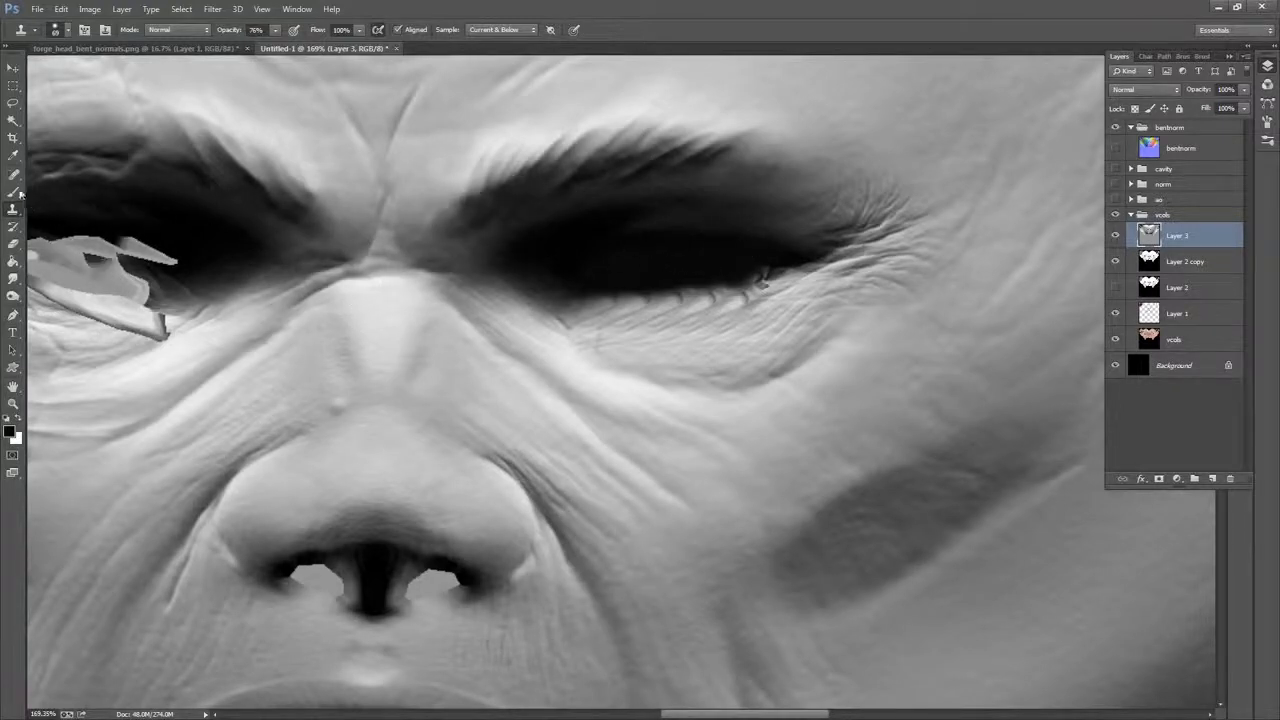
{"action": "key", "text": "b"}
{"action": "mouse_move", "coordinate": [607, 298]}
{"action": "left_mouse_down"}
{"action": "mouse_move", "coordinate": [749, 272]}
{"action": "mouse_move", "coordinate": [760, 285]}
{"action": "mouse_move", "coordinate": [586, 309]}
{"action": "mouse_move", "coordinate": [613, 321]}
{"action": "left_mouse_up"}
Paint black over the light opening of the image's left eye on Layer 3
{"action": "left_click_drag", "start_coordinate": [507, 314], "coordinate": [880, 300]}
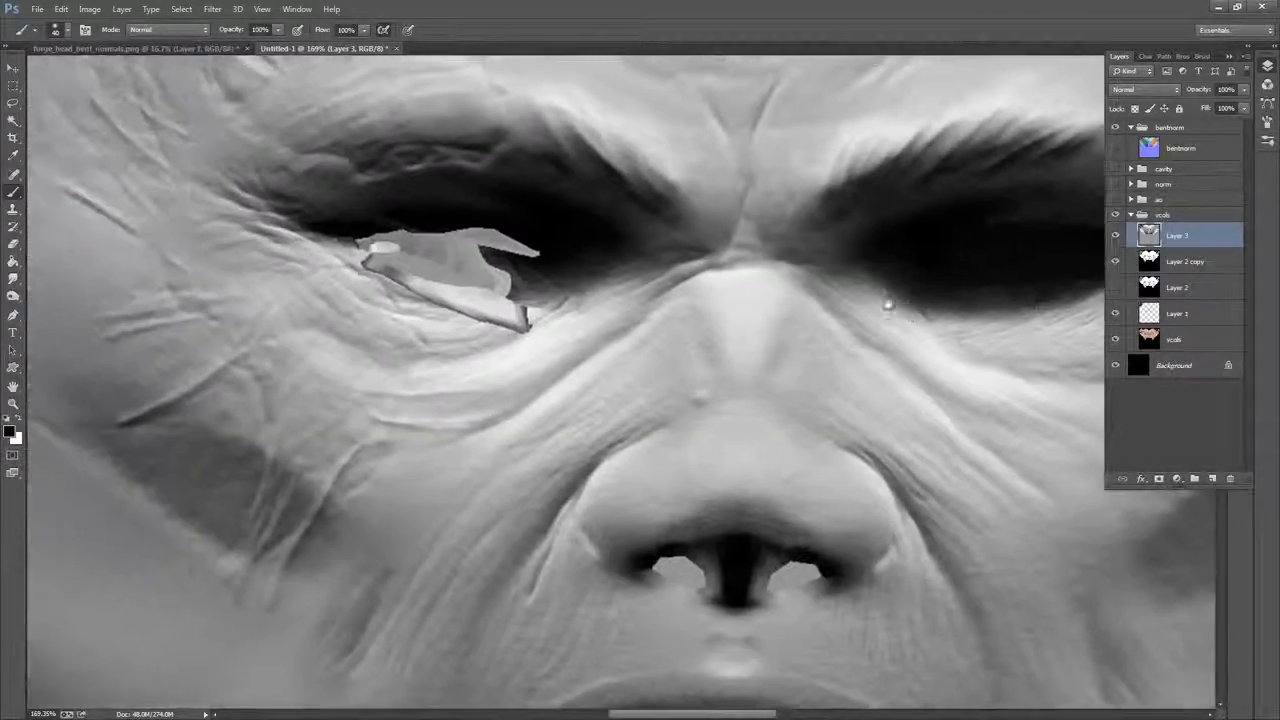
{"action": "mouse_move", "coordinate": [400, 218]}
{"action": "left_mouse_down"}
{"action": "mouse_move", "coordinate": [521, 240]}
{"action": "mouse_move", "coordinate": [361, 226]}
{"action": "mouse_move", "coordinate": [476, 239]}
{"action": "mouse_move", "coordinate": [378, 235]}
{"action": "mouse_move", "coordinate": [556, 268]}
{"action": "mouse_move", "coordinate": [446, 262]}
{"action": "mouse_move", "coordinate": [573, 267]}
{"action": "mouse_move", "coordinate": [541, 283]}
{"action": "left_mouse_up"}
{"action": "mouse_move", "coordinate": [429, 268]}
{"action": "left_mouse_down"}
{"action": "mouse_move", "coordinate": [588, 274]}
{"action": "mouse_move", "coordinate": [558, 303]}
{"action": "left_mouse_up"}
{"action": "left_click_drag", "start_coordinate": [607, 317], "coordinate": [584, 334]}
Clone skin over the lower-lid seam of the image's left eye and return to the Brush for its inner corner
{"action": "left_click", "coordinate": [14, 263]}
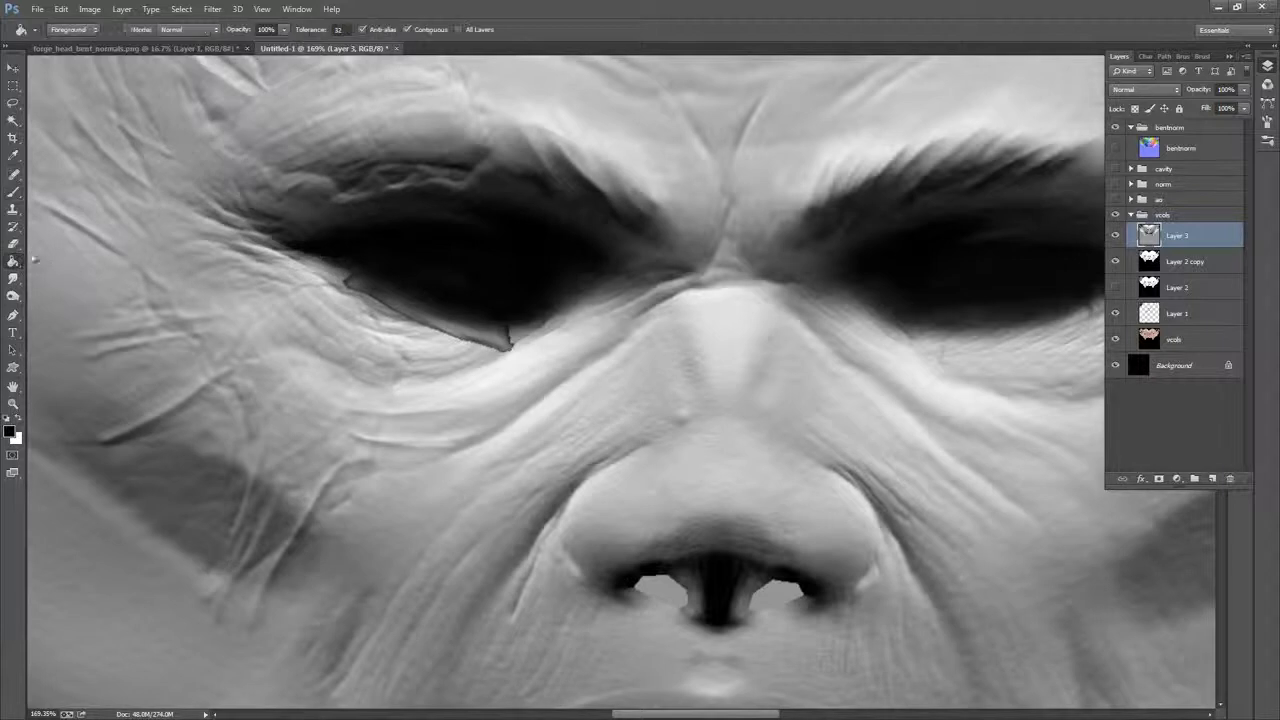
{"action": "left_click", "coordinate": [13, 211]}
{"action": "mouse_move", "coordinate": [358, 320]}
{"action": "left_mouse_down"}
{"action": "mouse_move", "coordinate": [349, 300]}
{"action": "mouse_move", "coordinate": [463, 349]}
{"action": "mouse_move", "coordinate": [512, 325]}
{"action": "left_mouse_up"}
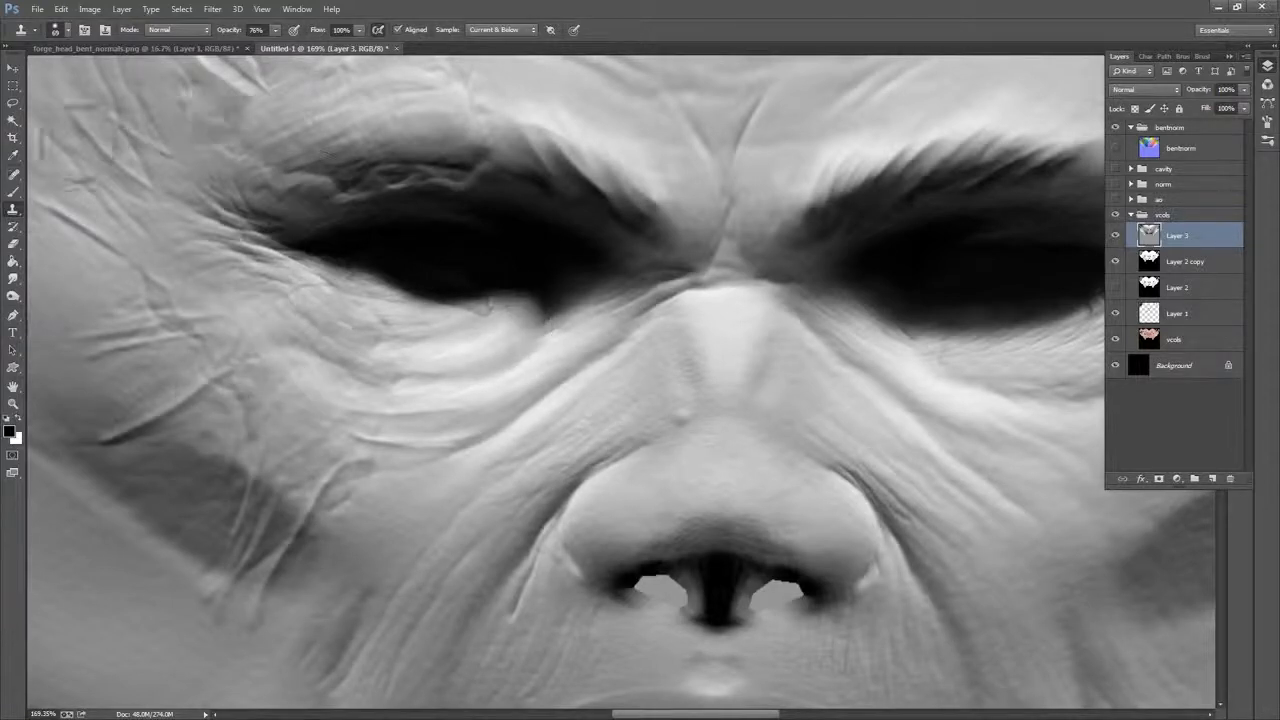
{"action": "left_click", "coordinate": [13, 191]}
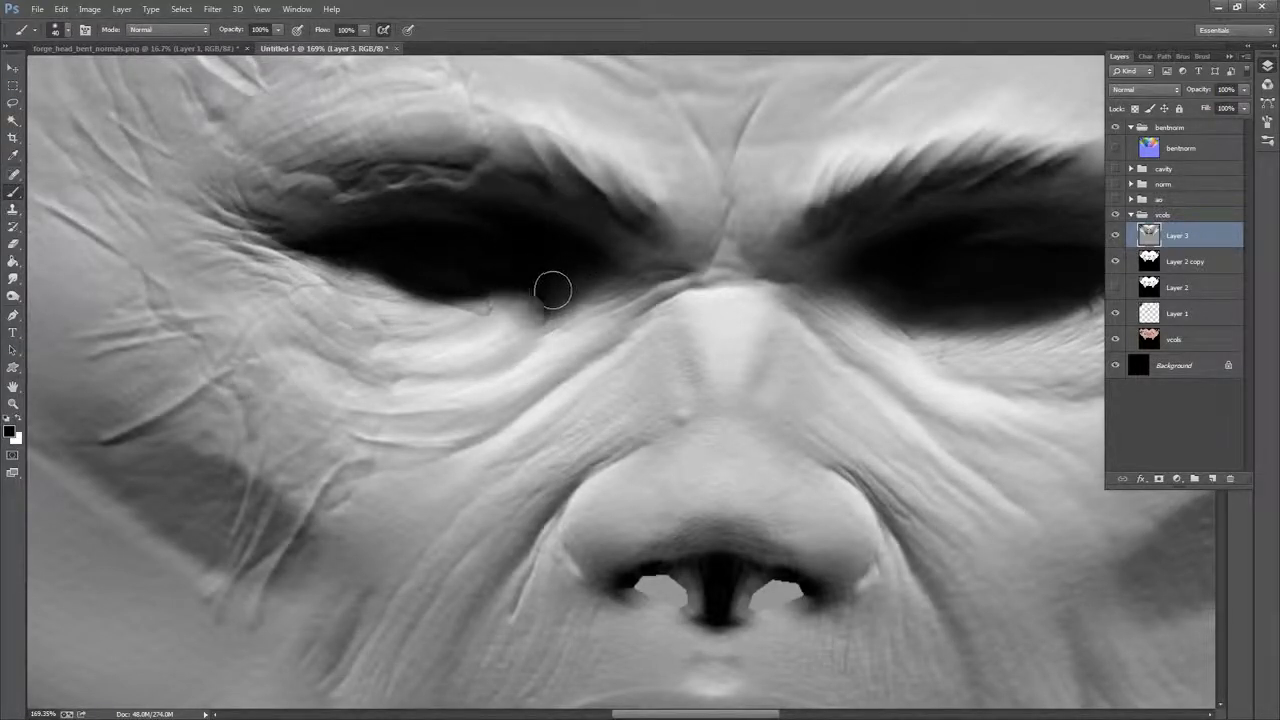
Paint black along the lower inner edge of the left eye socket on Layer 3
{"action": "mouse_move", "coordinate": [553, 290]}
{"action": "left_mouse_down"}
{"action": "mouse_move", "coordinate": [526, 306]}
{"action": "mouse_move", "coordinate": [557, 303]}
{"action": "mouse_move", "coordinate": [514, 286]}
{"action": "mouse_move", "coordinate": [441, 296]}
{"action": "mouse_move", "coordinate": [517, 306]}
{"action": "mouse_move", "coordinate": [560, 294]}
{"action": "left_mouse_up"}
{"action": "mouse_move", "coordinate": [883, 302]}
{"action": "left_mouse_down"}
{"action": "mouse_move", "coordinate": [709, 326]}
{"action": "mouse_move", "coordinate": [611, 357]}
{"action": "mouse_move", "coordinate": [589, 446]}
{"action": "mouse_move", "coordinate": [686, 209]}
{"action": "left_mouse_up"}
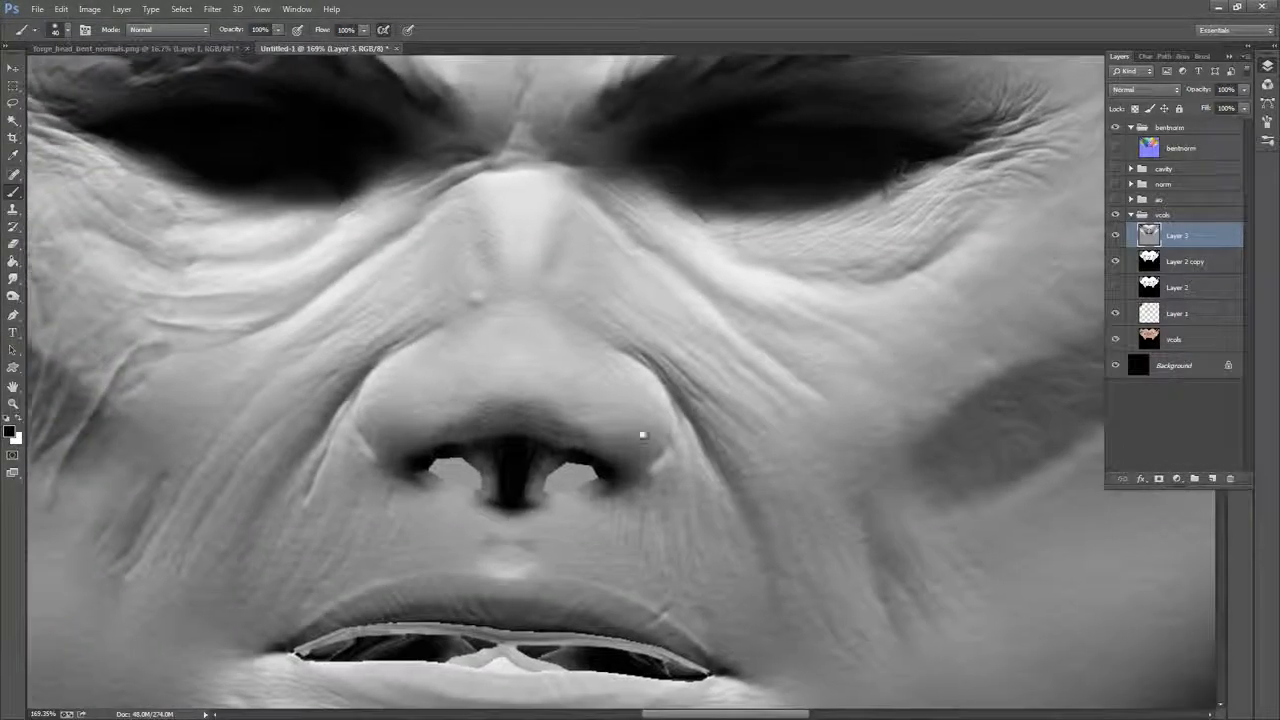
{"action": "left_click_drag", "start_coordinate": [643, 435], "coordinate": [749, 223]}
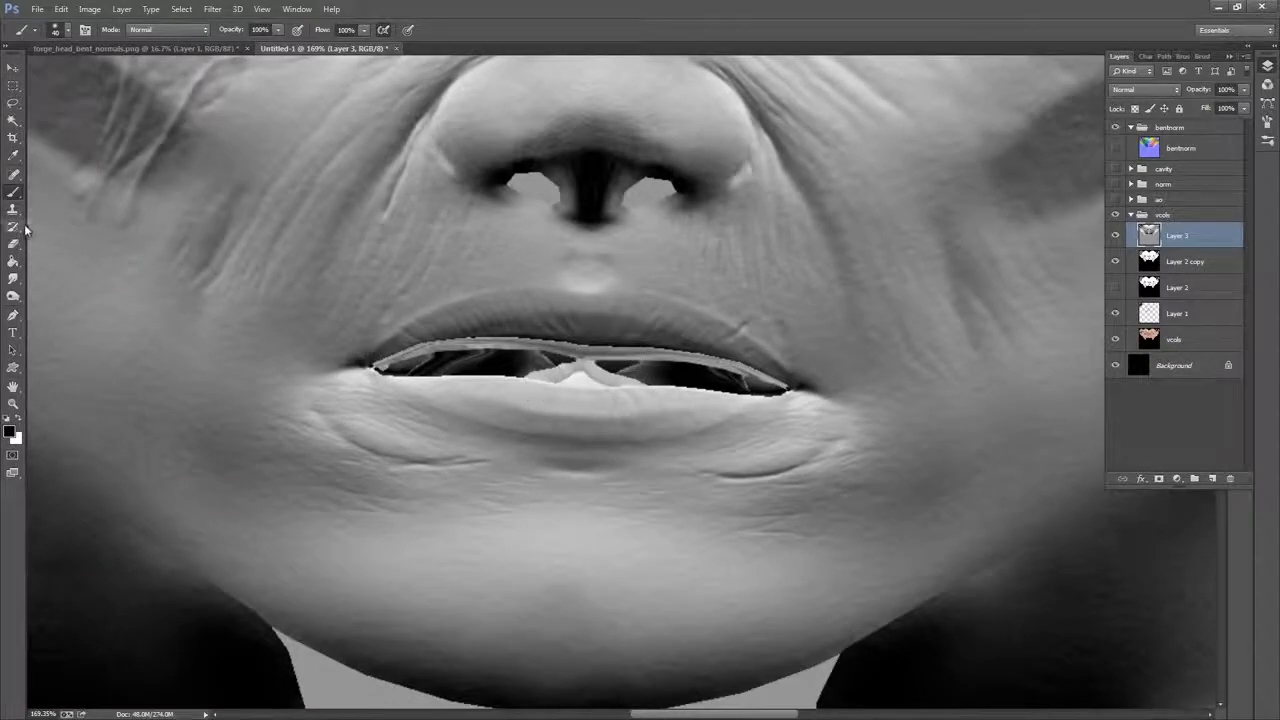
Try to cover the seam along the upper lip's inner edge with a smaller Clone Stamp
{"action": "left_click", "coordinate": [13, 261]}
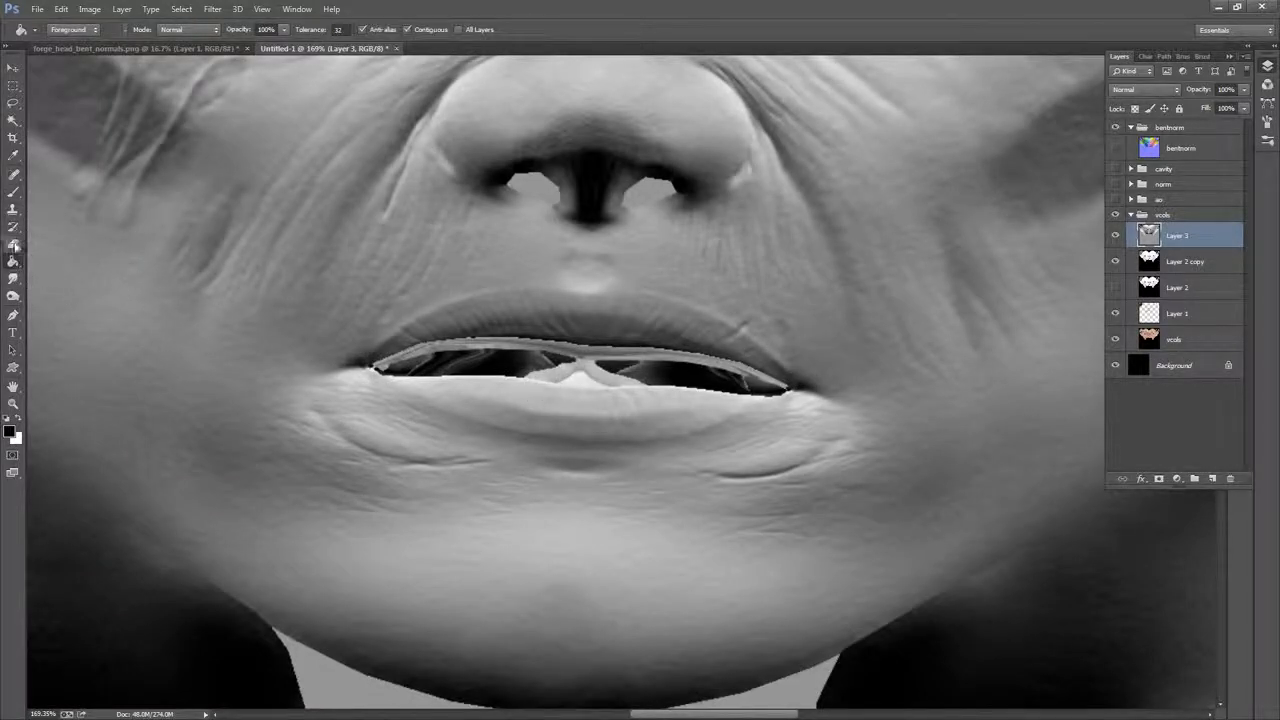
{"action": "left_click", "coordinate": [13, 209]}
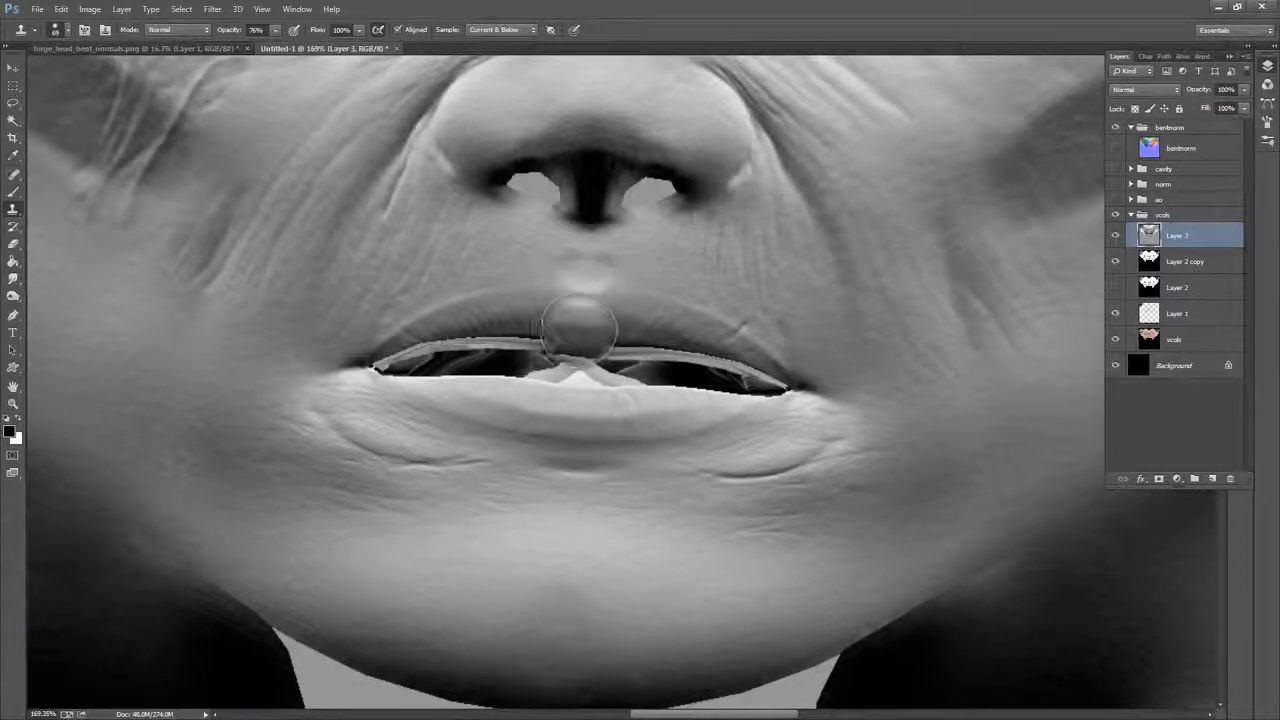
{"action": "key", "text": "bracketleft"}
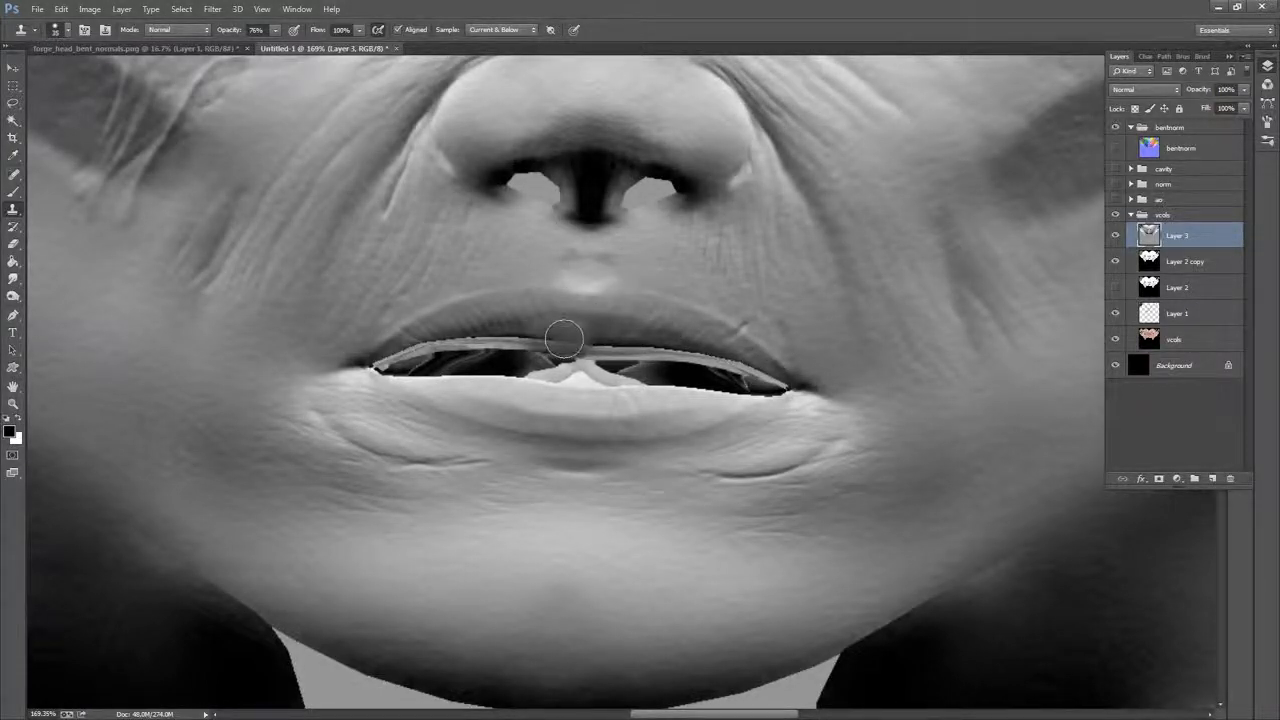
{"action": "mouse_move", "coordinate": [499, 334]}
{"action": "left_mouse_down"}
{"action": "mouse_move", "coordinate": [377, 359]}
{"action": "mouse_move", "coordinate": [426, 334]}
{"action": "left_mouse_up"}
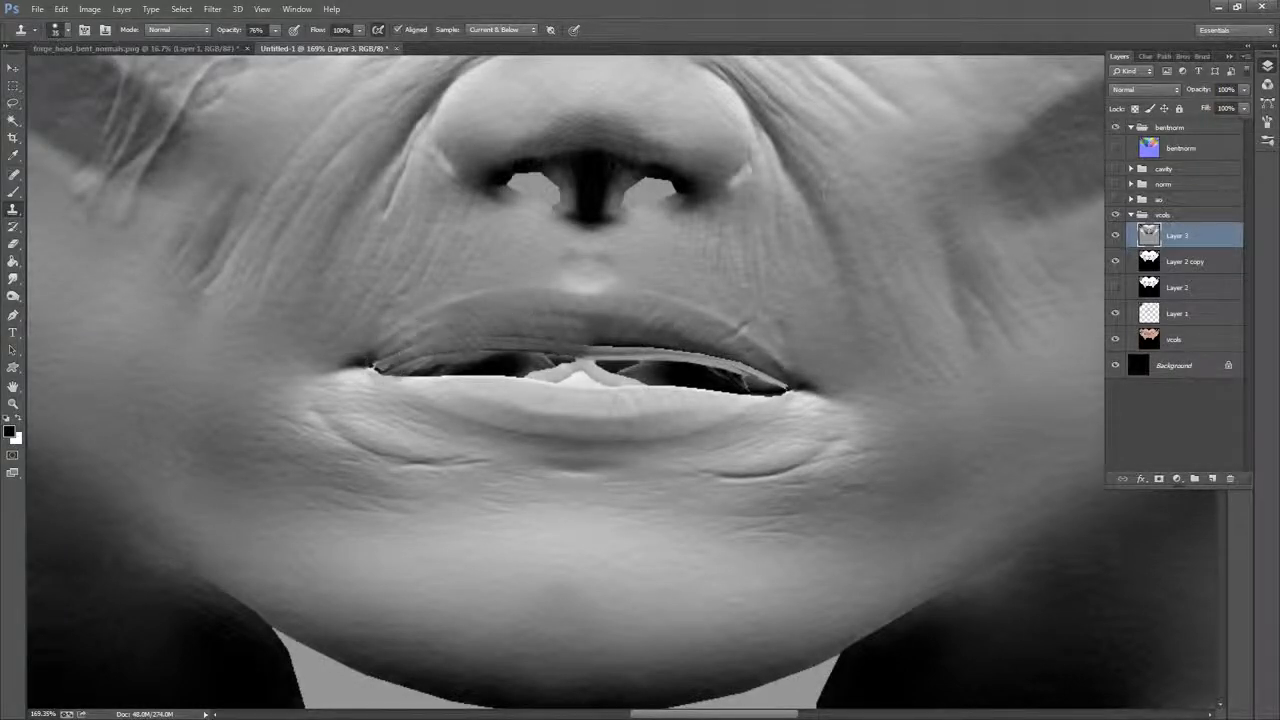
{"action": "key", "text": "ctrl+alt+z"}
{"action": "key", "text": "ctrl+alt+z"}
{"action": "key", "text": "ctrl+alt+z"}
{"action": "key", "text": "ctrl+alt+z"}
{"action": "key", "text": "ctrl+alt+z"}
{"action": "key", "text": "ctrl+alt+z"}
{"action": "key", "text": "ctrl+alt+z"}
{"action": "key", "text": "ctrl+alt+z"}
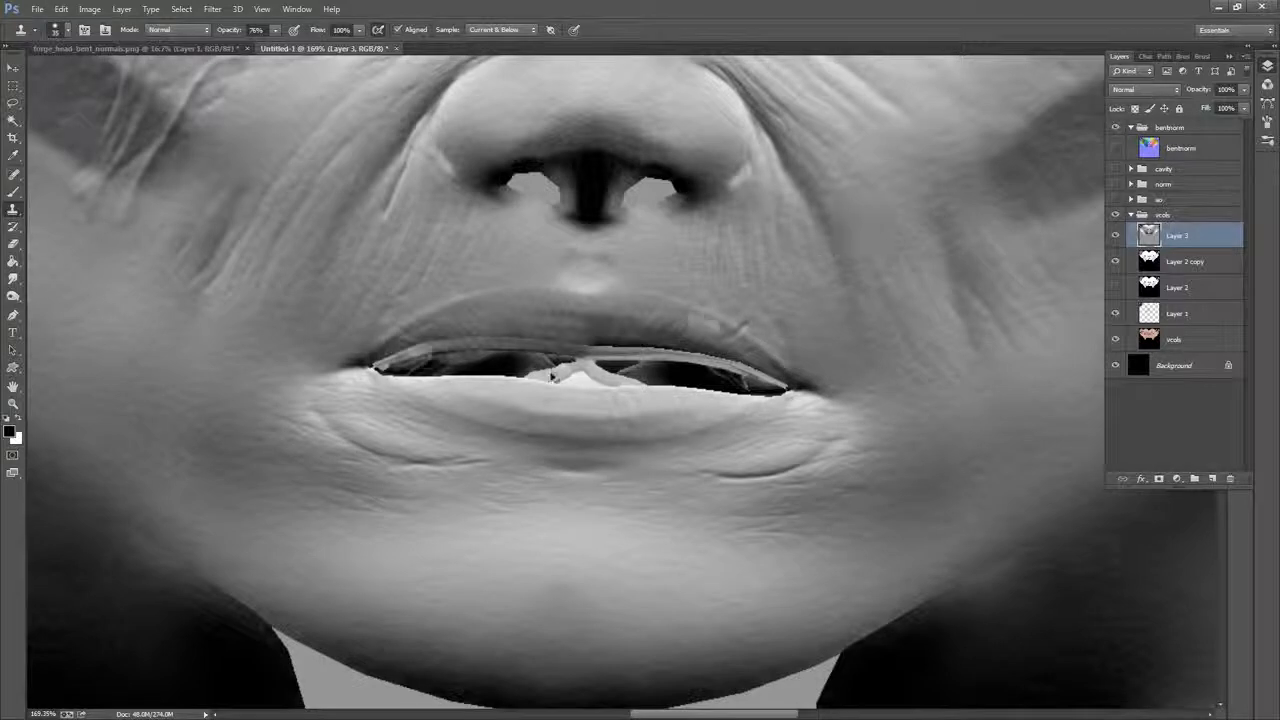
Brush sampled dark lip tones over the pale jagged edge beneath the upper lip, on both sides of the mouth
{"action": "key", "text": "b"}
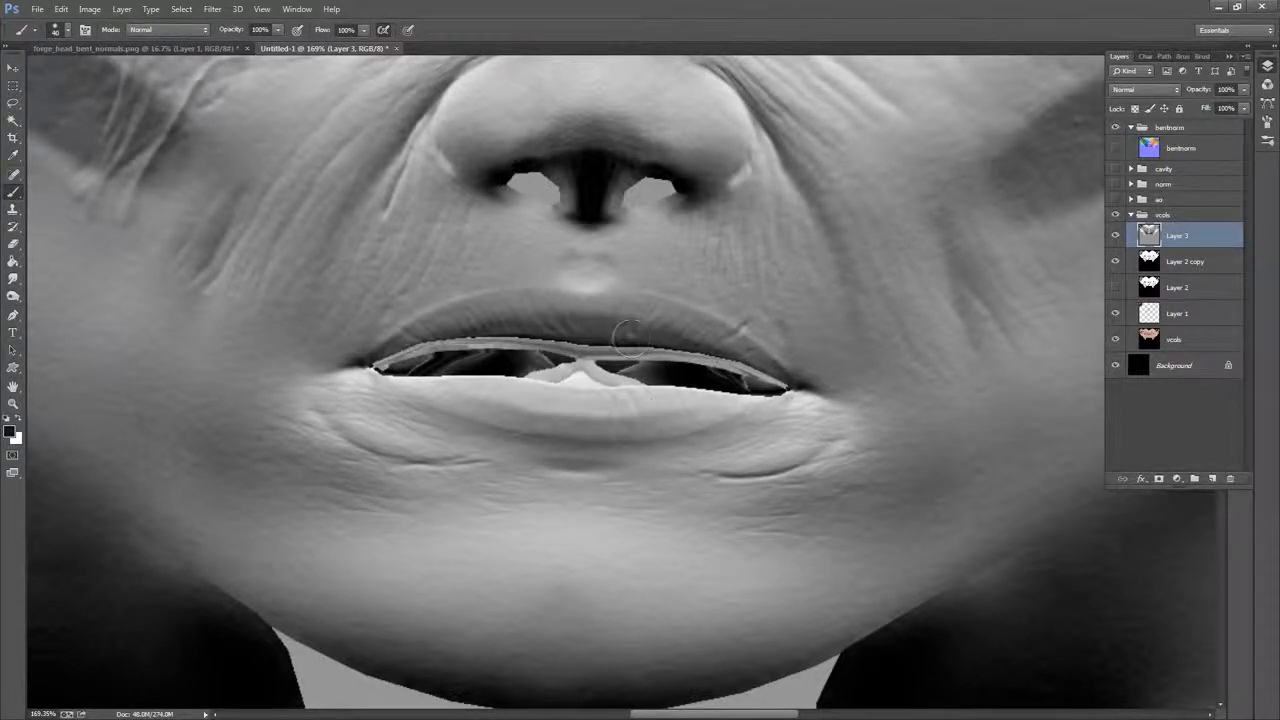
{"action": "mouse_move", "coordinate": [540, 343]}
{"action": "left_mouse_down"}
{"action": "mouse_move", "coordinate": [438, 362]}
{"action": "mouse_move", "coordinate": [399, 360]}
{"action": "mouse_move", "coordinate": [445, 350]}
{"action": "mouse_move", "coordinate": [405, 350]}
{"action": "mouse_move", "coordinate": [381, 367]}
{"action": "left_mouse_up"}
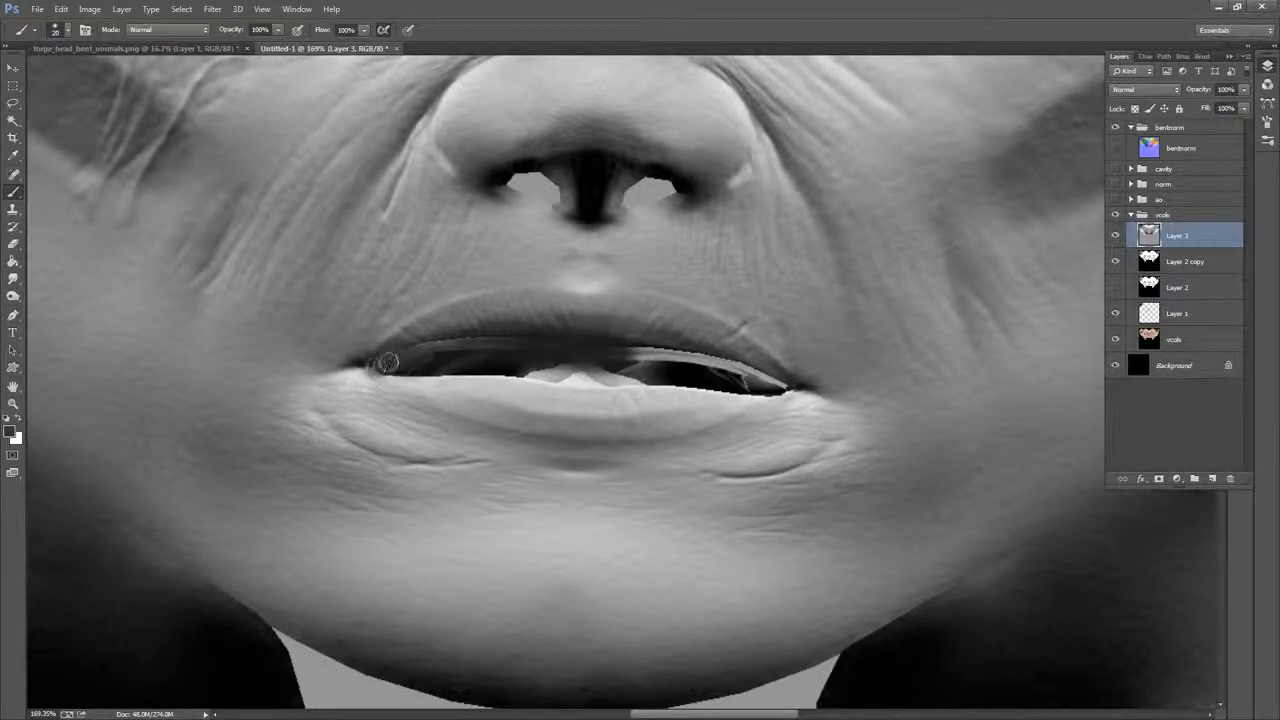
{"action": "left_click", "coordinate": [546, 336], "text": "alt"}
{"action": "mouse_move", "coordinate": [515, 345]}
{"action": "left_mouse_down"}
{"action": "mouse_move", "coordinate": [443, 351]}
{"action": "mouse_move", "coordinate": [454, 345]}
{"action": "left_mouse_up"}
{"action": "mouse_move", "coordinate": [650, 372]}
{"action": "left_mouse_down"}
{"action": "mouse_move", "coordinate": [691, 342]}
{"action": "mouse_move", "coordinate": [670, 349]}
{"action": "mouse_move", "coordinate": [745, 379]}
{"action": "mouse_move", "coordinate": [766, 358]}
{"action": "mouse_move", "coordinate": [790, 388]}
{"action": "left_mouse_up"}
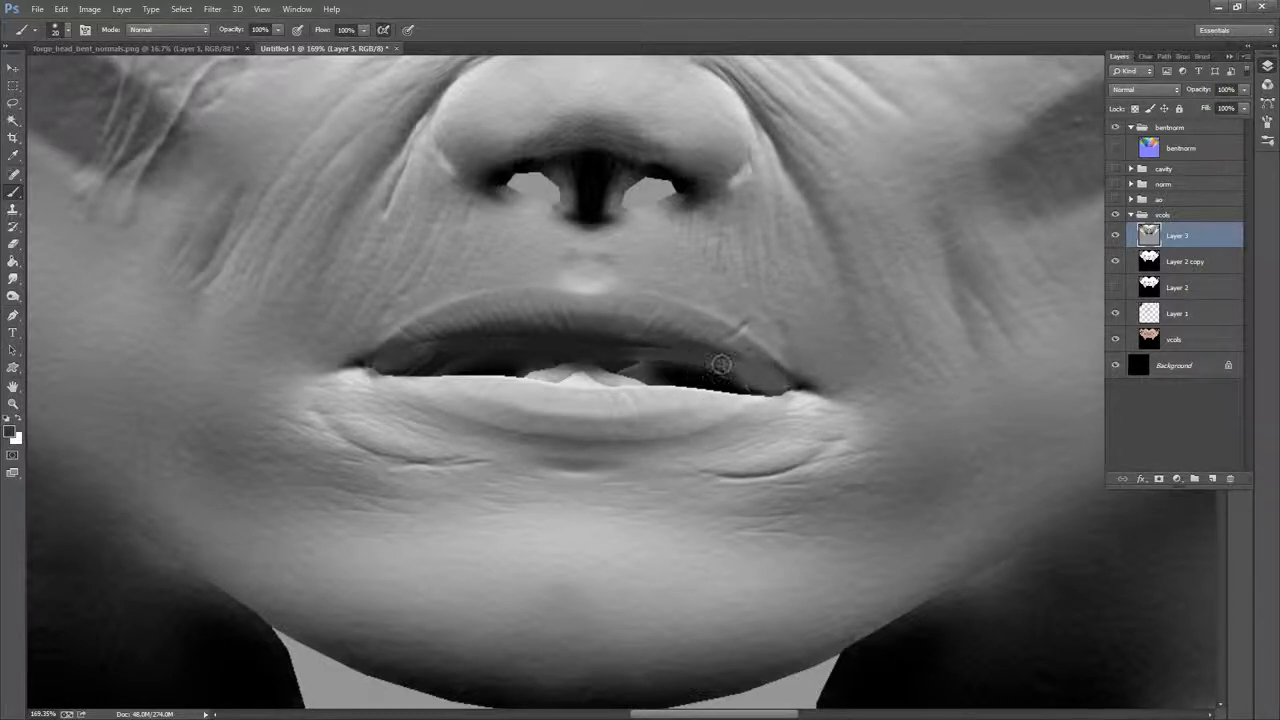
Paint sampled dark tones over the remaining light shapes inside the mouth and fill both grey nostril openings
{"action": "left_click", "coordinate": [689, 370], "text": "alt"}
{"action": "mouse_move", "coordinate": [645, 357]}
{"action": "left_mouse_down"}
{"action": "mouse_move", "coordinate": [671, 371]}
{"action": "mouse_move", "coordinate": [634, 362]}
{"action": "left_mouse_up"}
{"action": "mouse_move", "coordinate": [475, 365]}
{"action": "left_mouse_down"}
{"action": "mouse_move", "coordinate": [410, 369]}
{"action": "mouse_move", "coordinate": [691, 361]}
{"action": "mouse_move", "coordinate": [567, 370]}
{"action": "mouse_move", "coordinate": [604, 373]}
{"action": "mouse_move", "coordinate": [400, 364]}
{"action": "mouse_move", "coordinate": [782, 382]}
{"action": "mouse_move", "coordinate": [585, 370]}
{"action": "mouse_move", "coordinate": [620, 368]}
{"action": "left_mouse_up"}
{"action": "left_click", "coordinate": [741, 375], "text": "alt"}
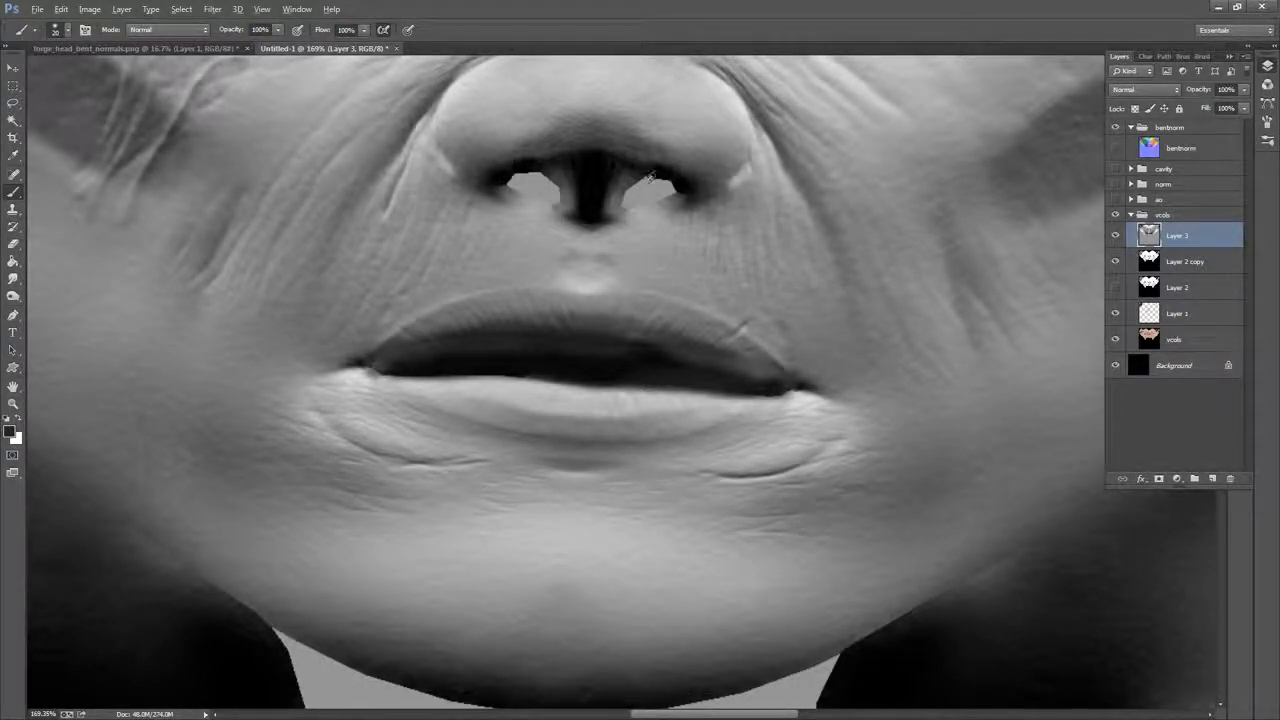
{"action": "mouse_move", "coordinate": [654, 186]}
{"action": "left_mouse_down"}
{"action": "mouse_move", "coordinate": [668, 193]}
{"action": "mouse_move", "coordinate": [632, 200]}
{"action": "left_mouse_up"}
{"action": "mouse_move", "coordinate": [522, 184]}
{"action": "left_mouse_down"}
{"action": "mouse_move", "coordinate": [556, 199]}
{"action": "mouse_move", "coordinate": [528, 186]}
{"action": "left_mouse_up"}
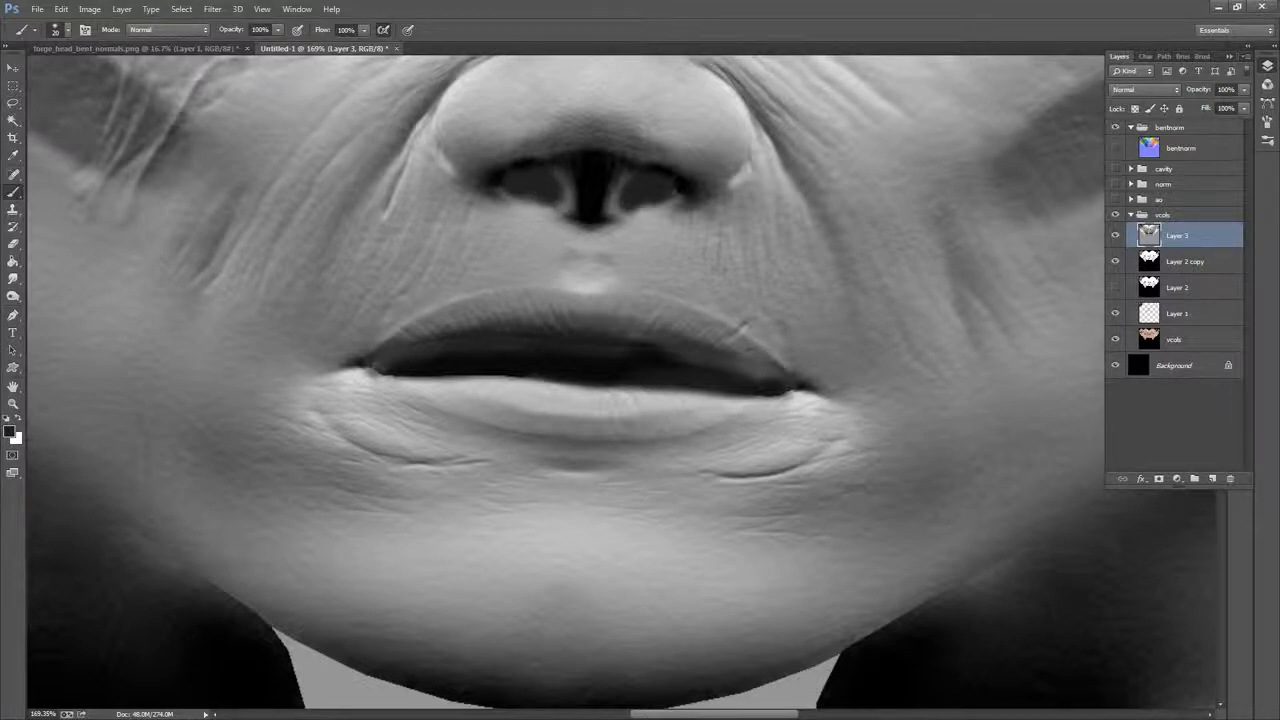
Paint dark tones over the jagged artefact at the ear canal of the upper ear
{"action": "key", "text": "z"}
{"action": "left_click_drag", "start_coordinate": [732, 247], "coordinate": [676, 240]}
{"action": "left_click_drag", "start_coordinate": [905, 191], "coordinate": [612, 432]}
{"action": "left_click_drag", "start_coordinate": [869, 236], "coordinate": [628, 331]}
{"action": "left_click_drag", "start_coordinate": [777, 258], "coordinate": [834, 252]}
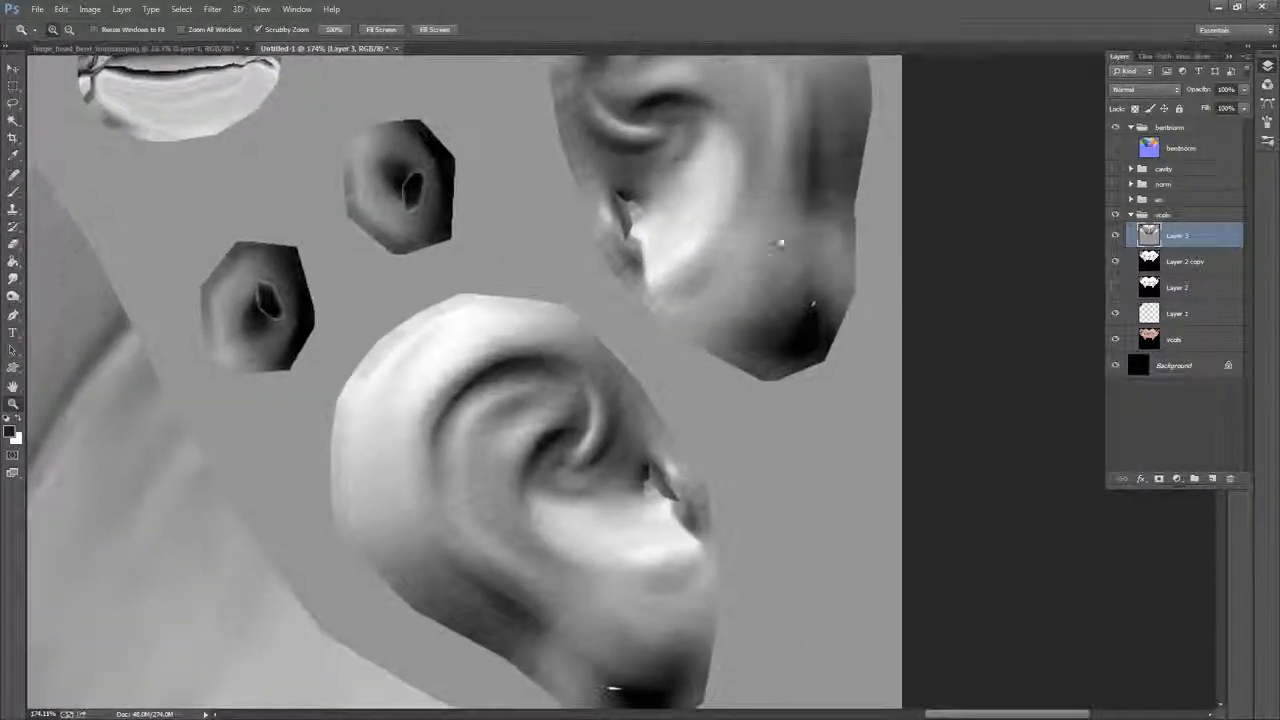
{"action": "left_click", "coordinate": [13, 191]}
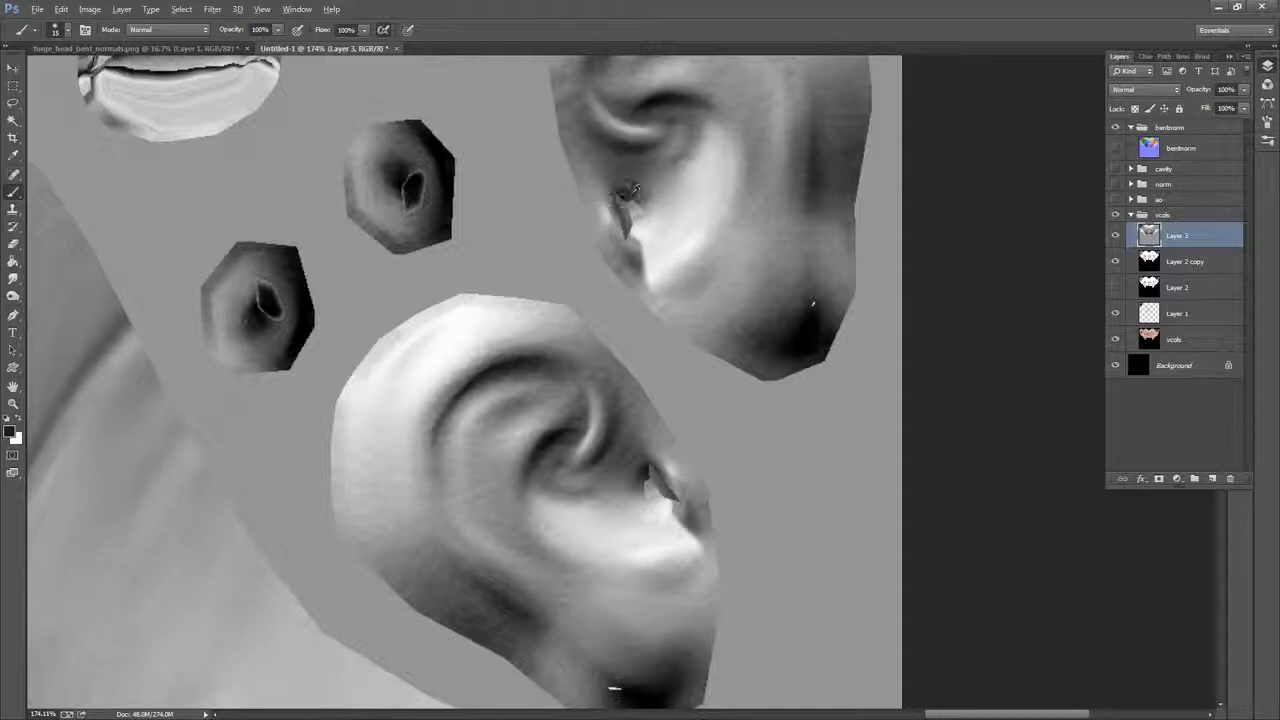
{"action": "left_click_drag", "start_coordinate": [622, 205], "coordinate": [636, 237]}
{"action": "left_click", "coordinate": [645, 233], "text": "alt"}
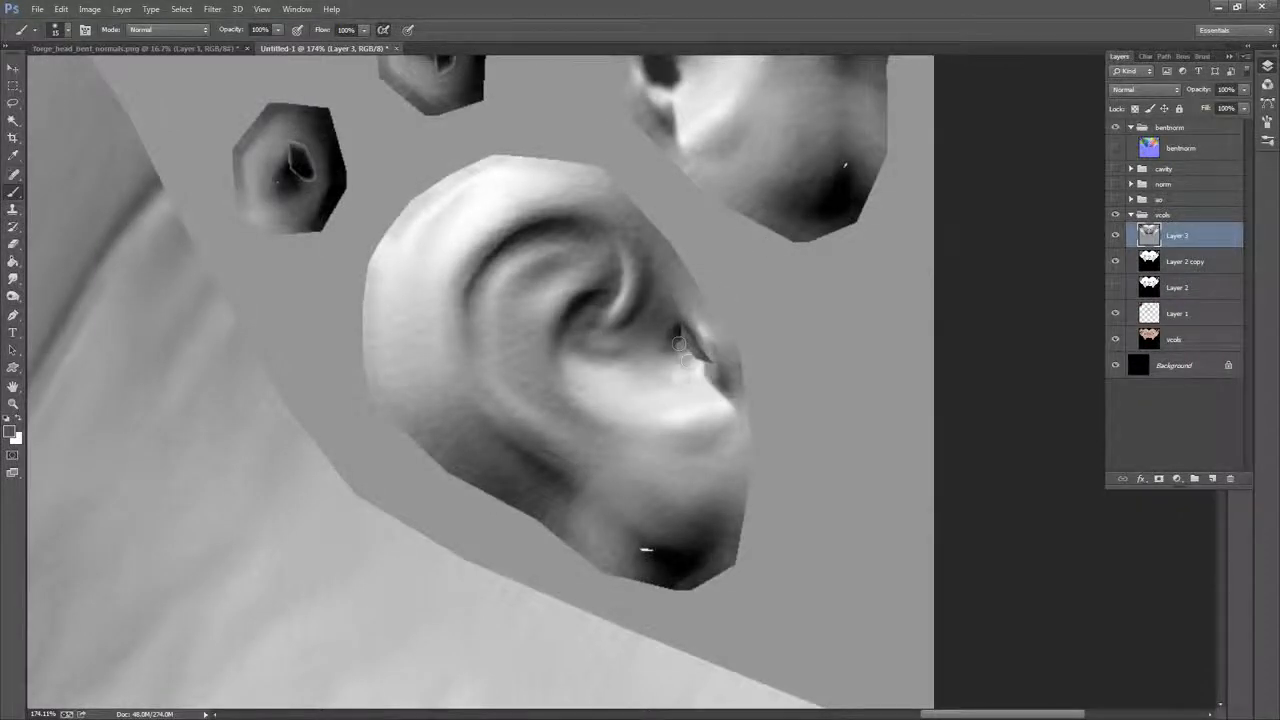
Paint over the lower ear's canal artefact and cover the white specks on both earlobes with black
{"action": "left_click_drag", "start_coordinate": [679, 344], "coordinate": [684, 338]}
{"action": "left_click", "coordinate": [683, 337], "text": "alt"}
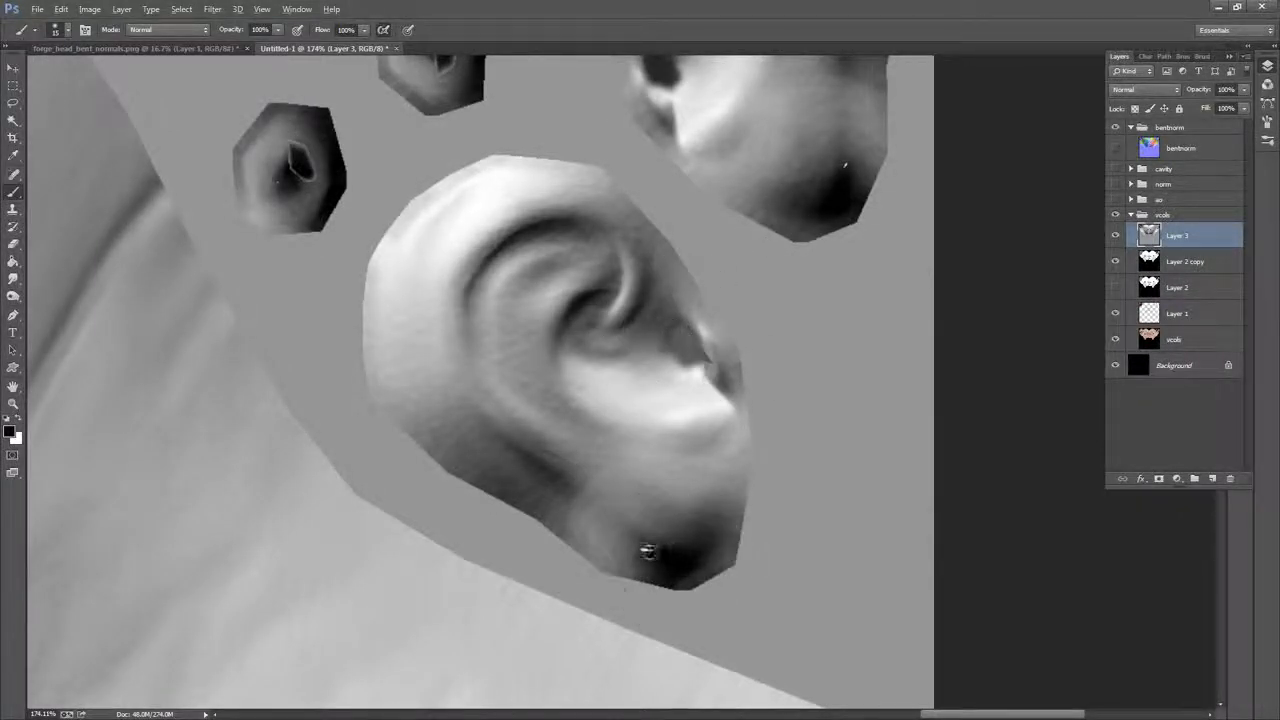
{"action": "left_click", "coordinate": [845, 166]}
{"action": "left_click_drag", "start_coordinate": [633, 254], "coordinate": [673, 250]}
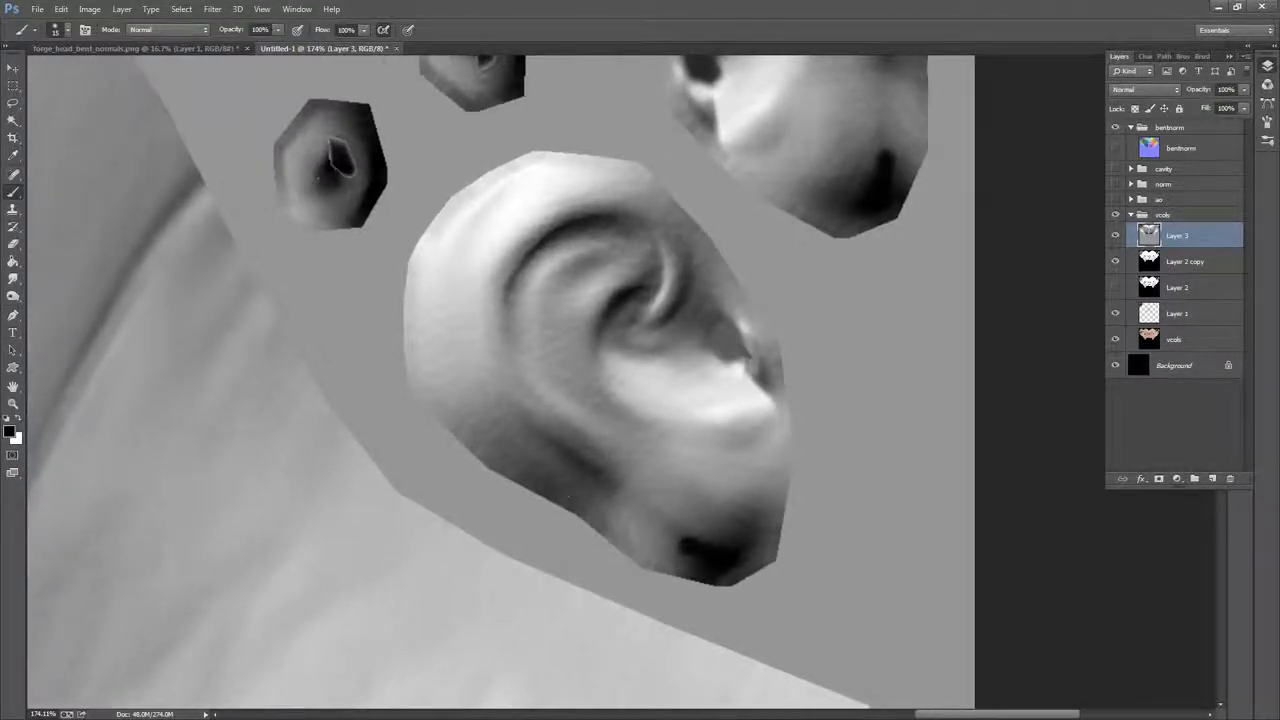
Close the forge_head_bent_normals document
{"action": "left_click", "coordinate": [246, 48]}
{"action": "left_click", "coordinate": [641, 275]}
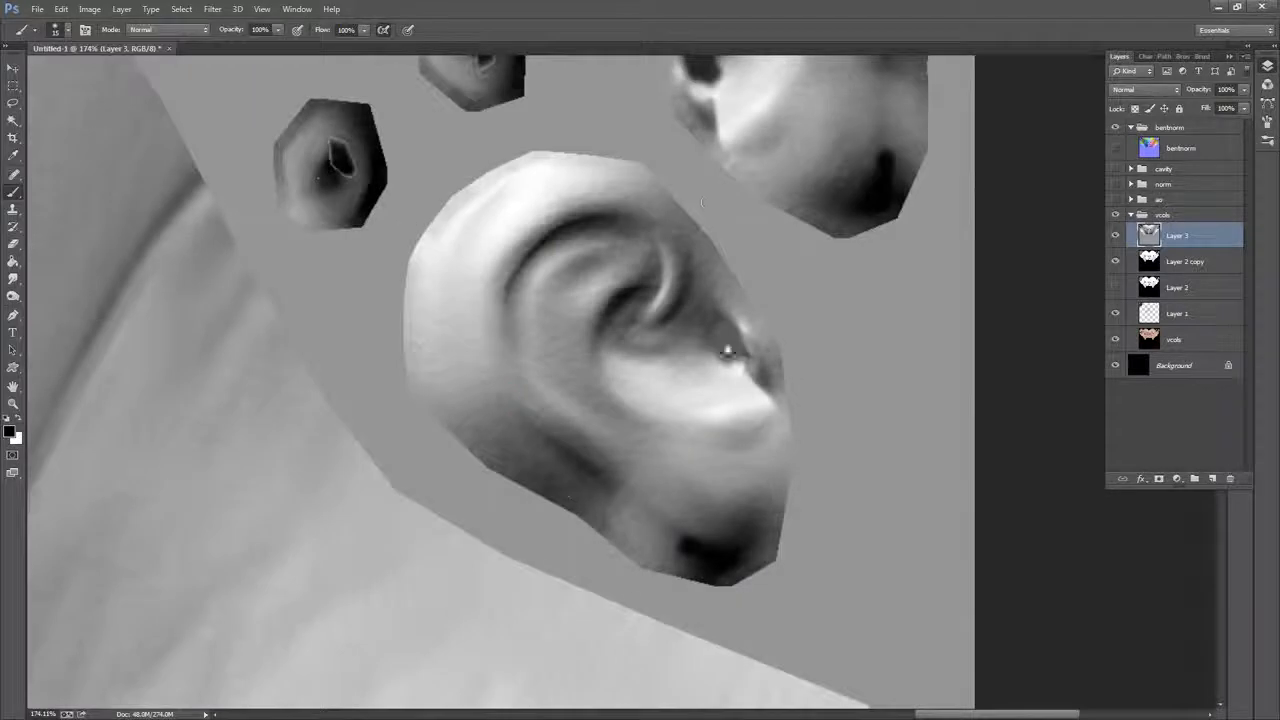
Brush black over the light rims in the centres of the two small octagonal pieces near the ears
{"action": "left_click_drag", "start_coordinate": [729, 343], "coordinate": [700, 300]}
{"action": "left_click_drag", "start_coordinate": [633, 343], "coordinate": [640, 330]}
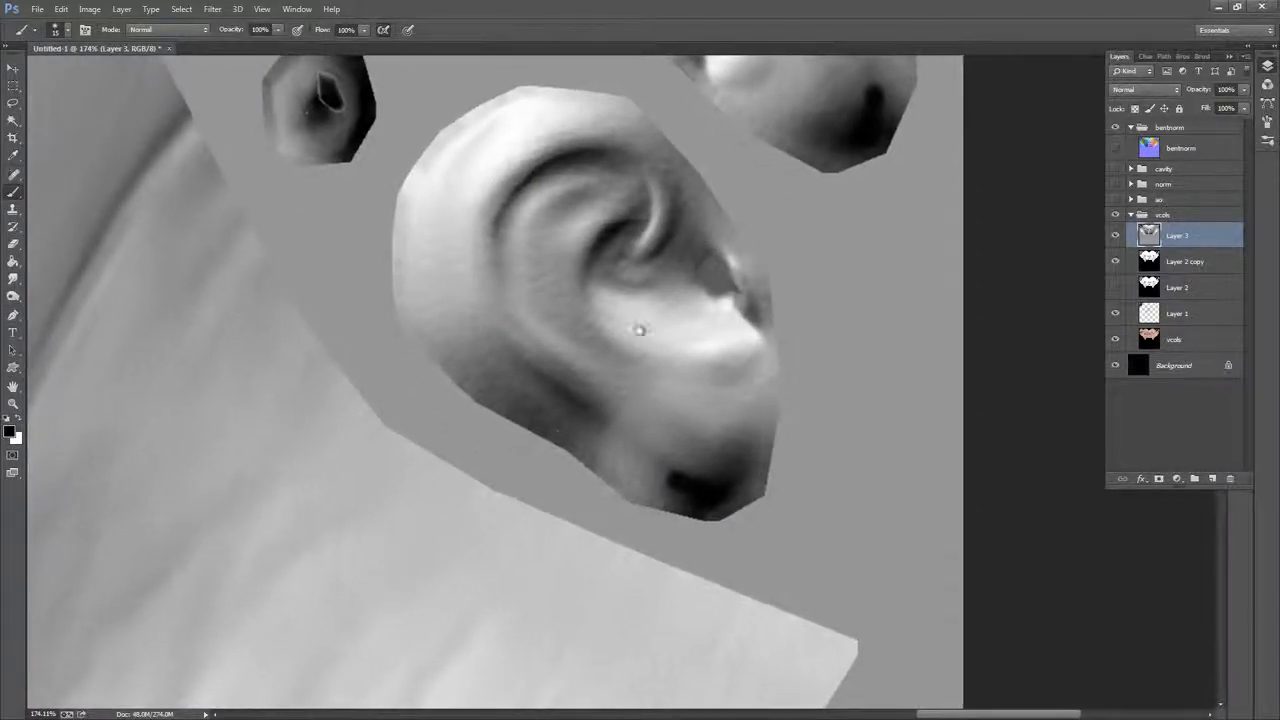
{"action": "left_click", "coordinate": [13, 404]}
{"action": "left_click_drag", "start_coordinate": [690, 242], "coordinate": [715, 214]}
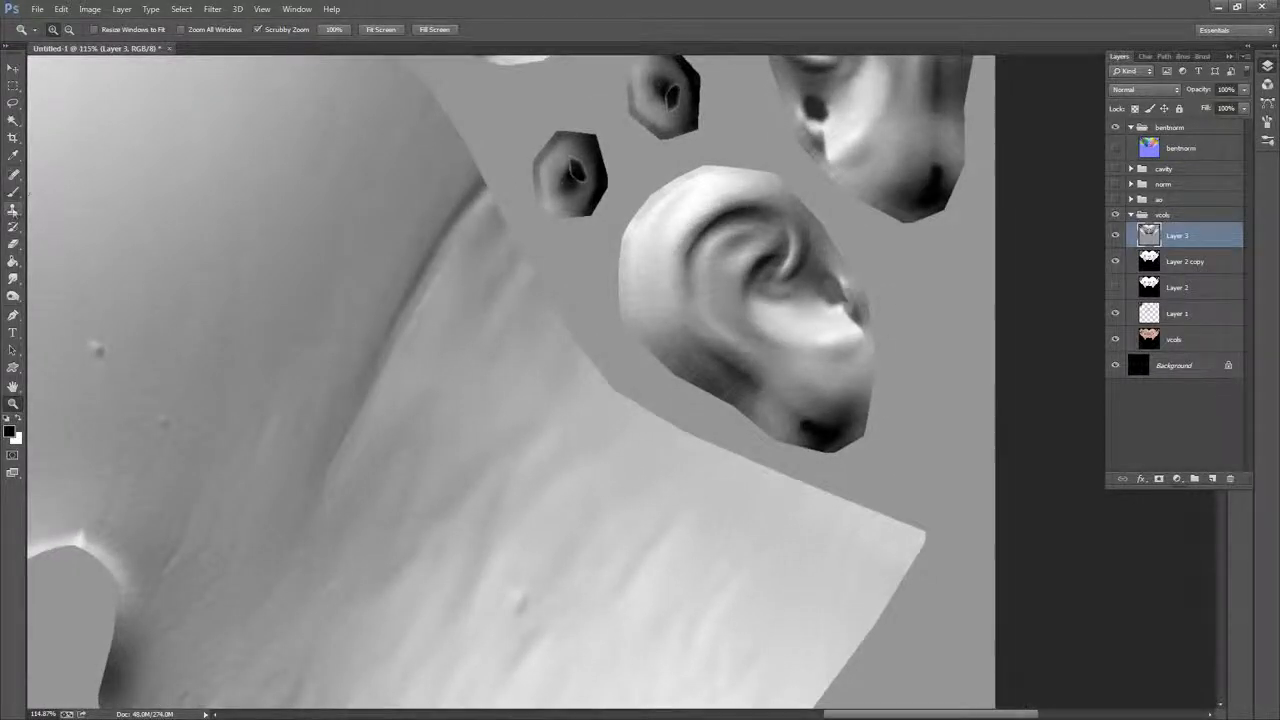
{"action": "key", "text": "b"}
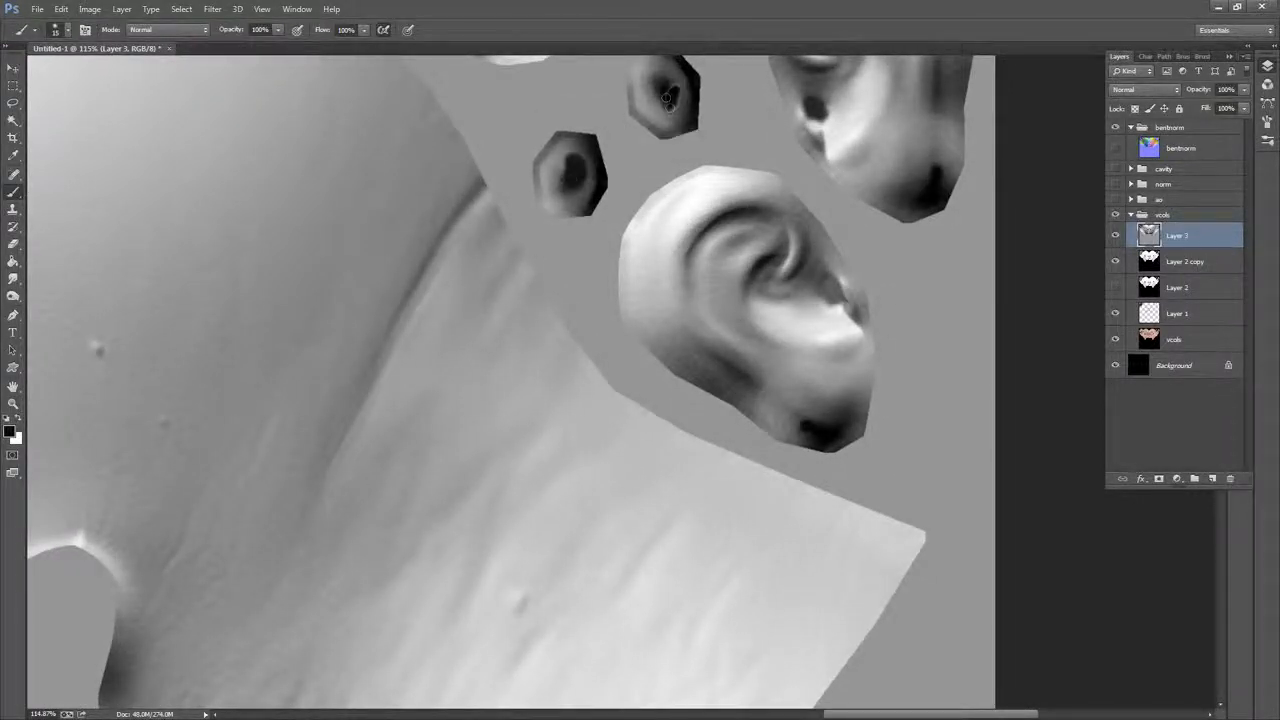
Enlarge the brush to 97 px
{"action": "left_click_drag", "start_coordinate": [687, 144], "coordinate": [769, 327]}
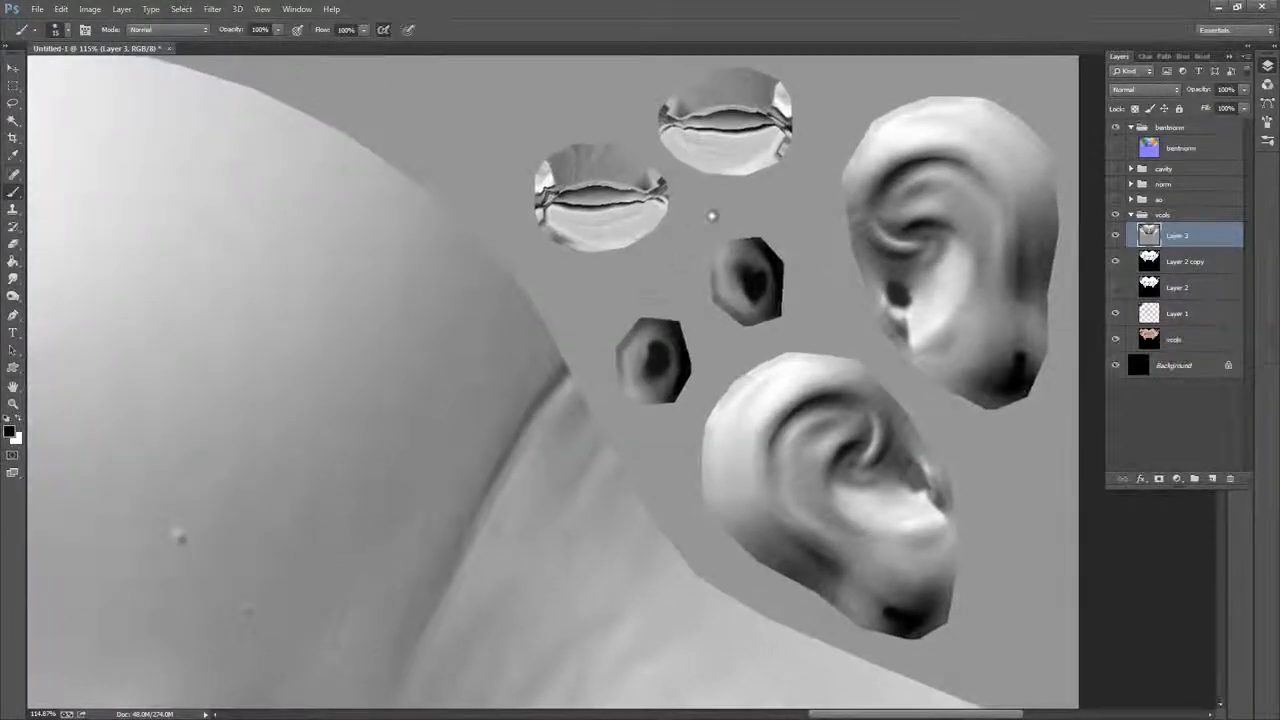
{"action": "left_click_drag", "start_coordinate": [725, 214], "coordinate": [685, 293]}
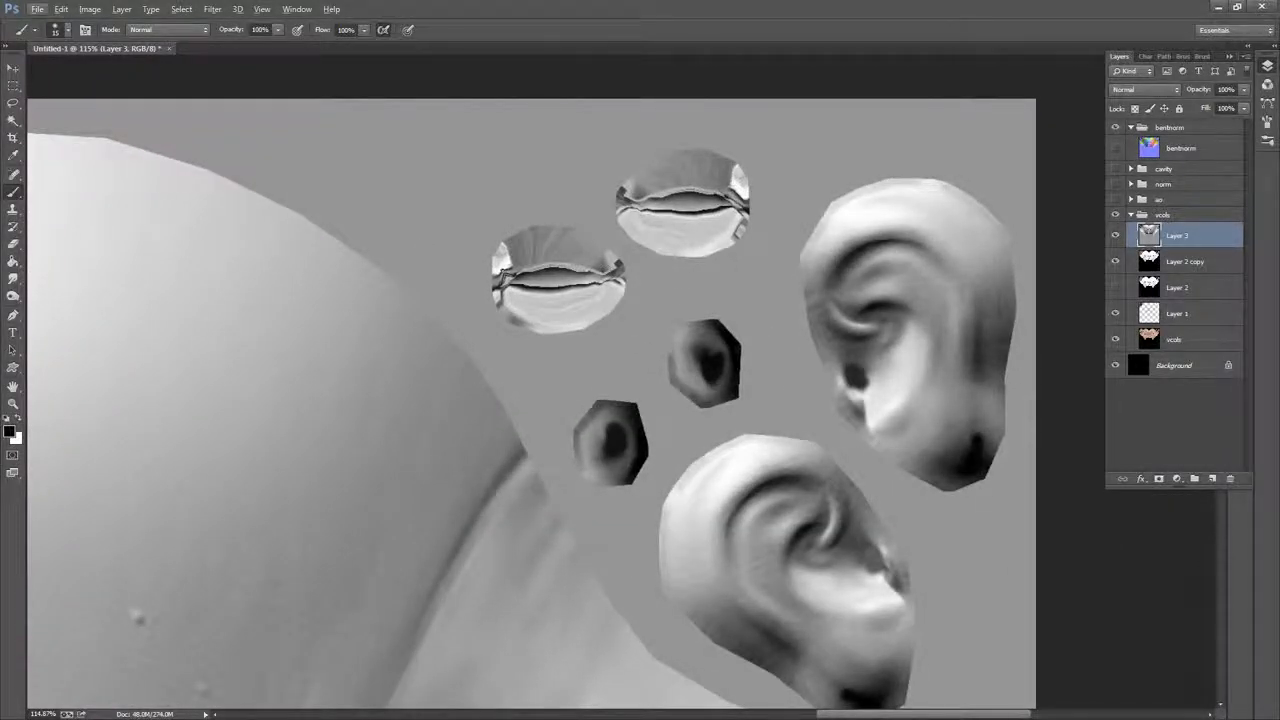
{"action": "left_click_drag", "start_coordinate": [497, 349], "coordinate": [683, 151]}
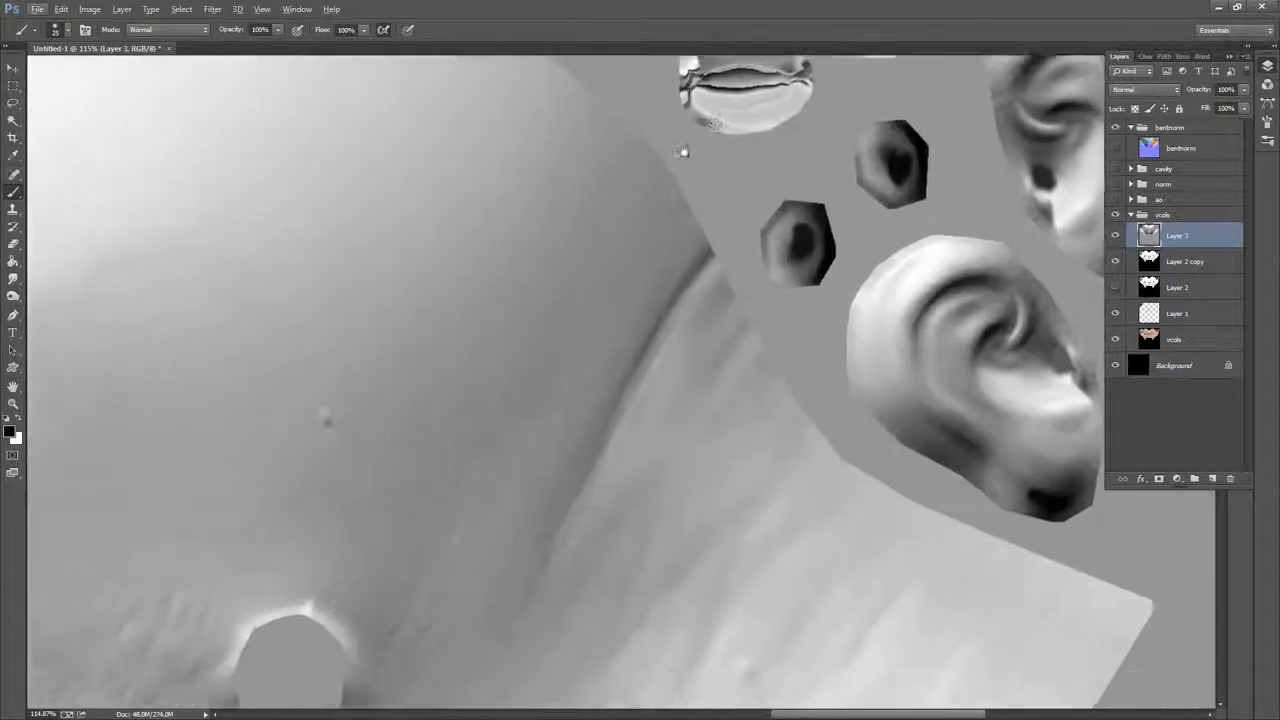
{"action": "left_click_drag", "start_coordinate": [283, 555], "coordinate": [670, 225]}
{"action": "key", "text": "]"}
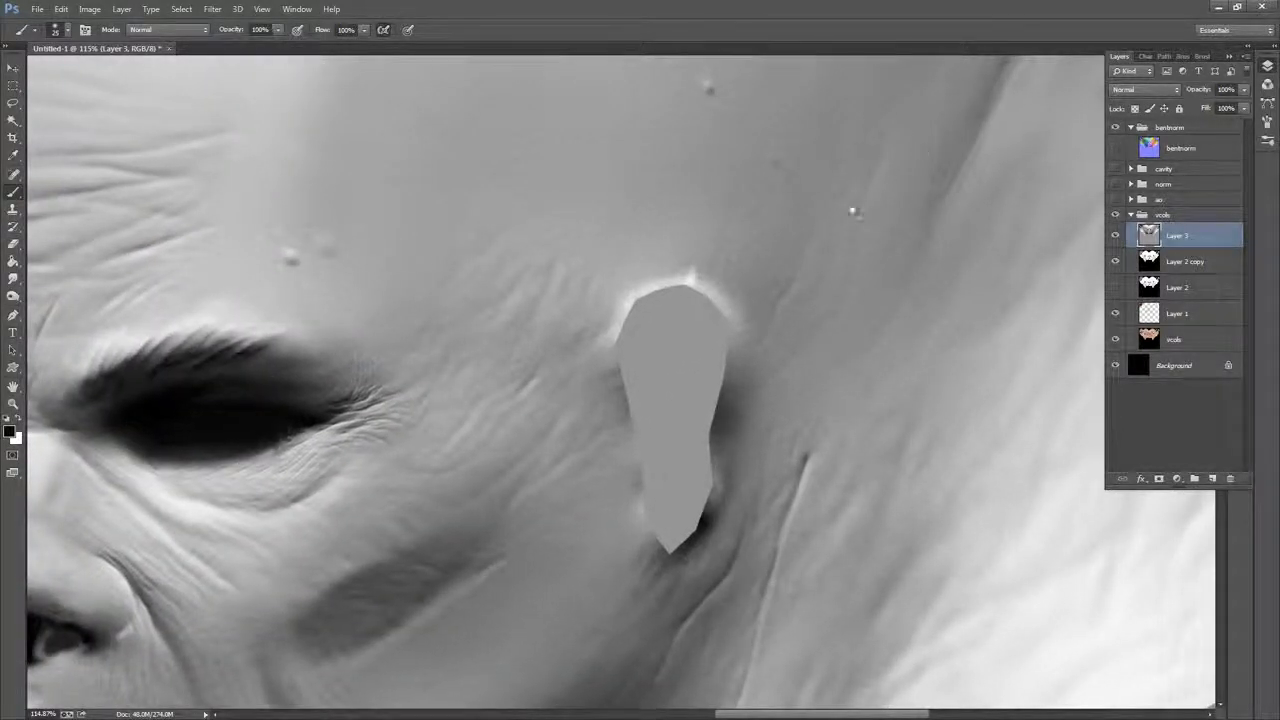
{"action": "left_click_drag", "start_coordinate": [851, 209], "coordinate": [700, 346]}
{"action": "right_click", "coordinate": [714, 287]}
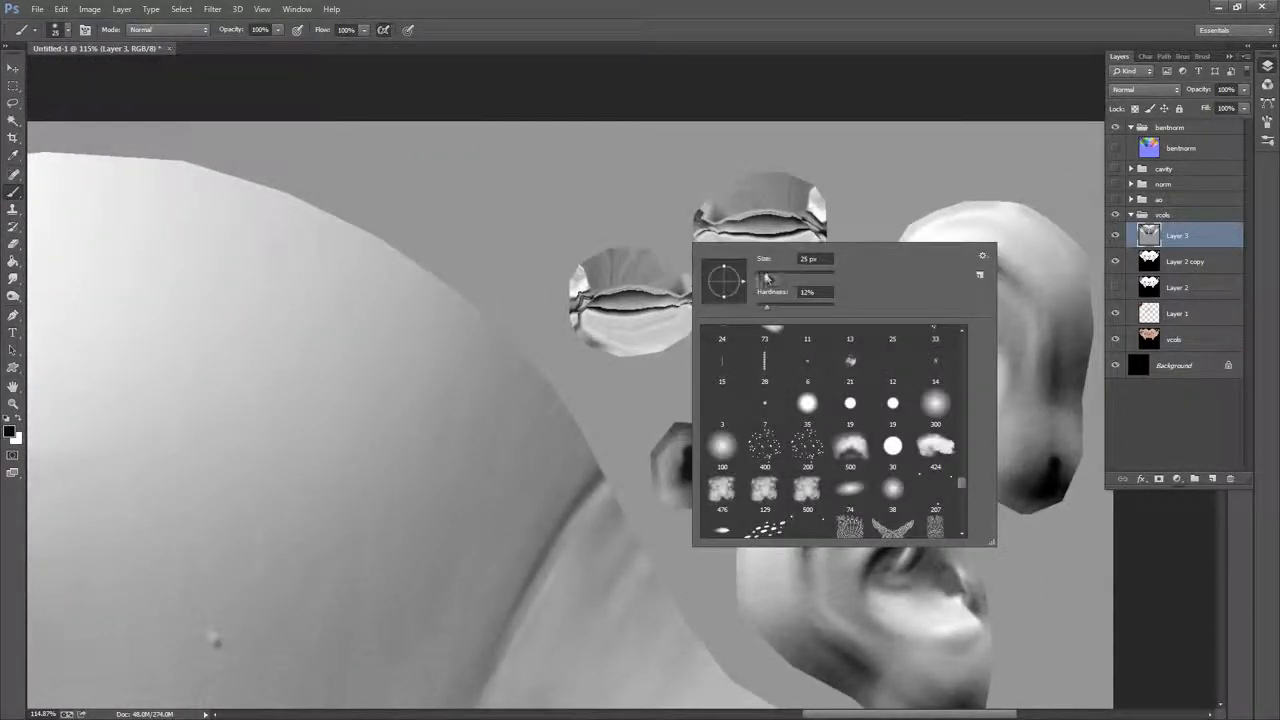
{"action": "left_click_drag", "start_coordinate": [767, 279], "coordinate": [808, 281]}
Draw a lasso selection around the large oval mouth-interior piece beside the head
{"action": "mouse_move", "coordinate": [803, 209]}
{"action": "left_mouse_down"}
{"action": "mouse_move", "coordinate": [757, 244]}
{"action": "mouse_move", "coordinate": [801, 242]}
{"action": "mouse_move", "coordinate": [802, 215]}
{"action": "mouse_move", "coordinate": [791, 232]}
{"action": "mouse_move", "coordinate": [744, 243]}
{"action": "mouse_move", "coordinate": [767, 246]}
{"action": "mouse_move", "coordinate": [612, 285]}
{"action": "mouse_move", "coordinate": [647, 288]}
{"action": "mouse_move", "coordinate": [669, 318]}
{"action": "mouse_move", "coordinate": [642, 322]}
{"action": "mouse_move", "coordinate": [658, 306]}
{"action": "mouse_move", "coordinate": [641, 300]}
{"action": "mouse_move", "coordinate": [599, 303]}
{"action": "mouse_move", "coordinate": [744, 237]}
{"action": "left_mouse_up"}
{"action": "scroll", "coordinate": [744, 237], "scroll_direction": "left", "scroll_amount": 15}
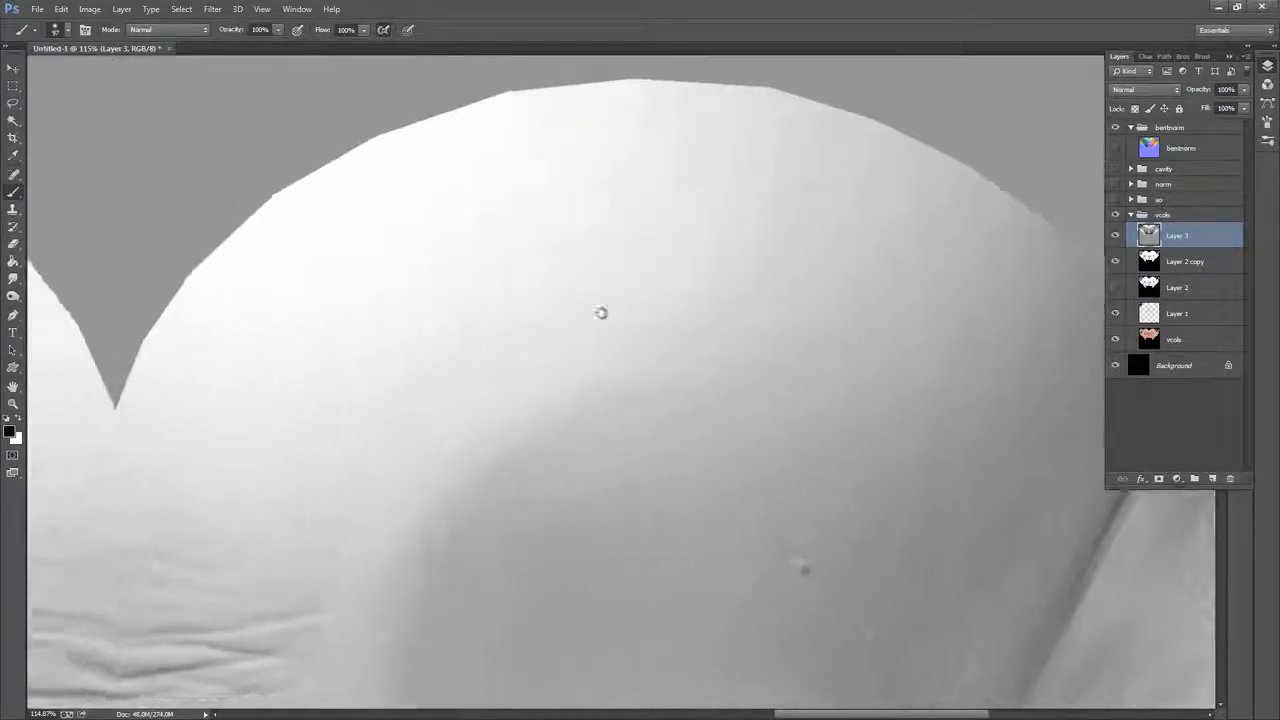
{"action": "scroll", "coordinate": [732, 306], "scroll_direction": "left", "scroll_amount": 15}
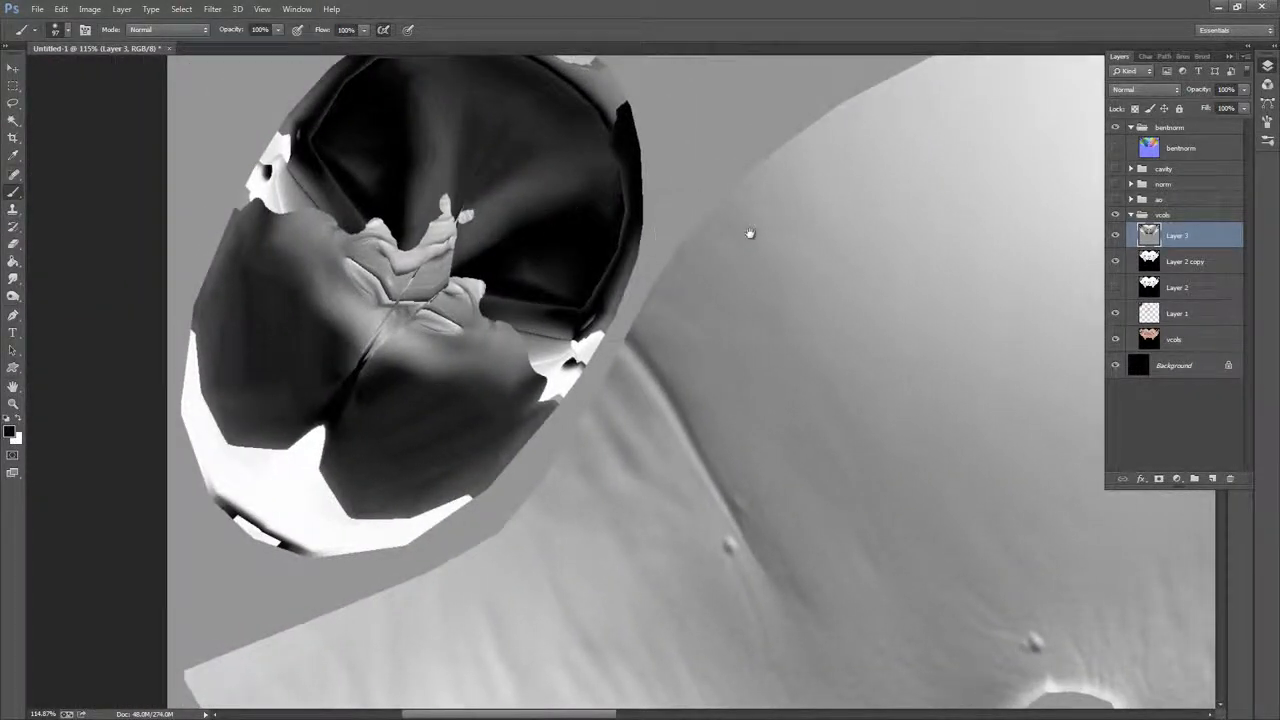
{"action": "left_click_drag", "start_coordinate": [750, 233], "coordinate": [737, 289]}
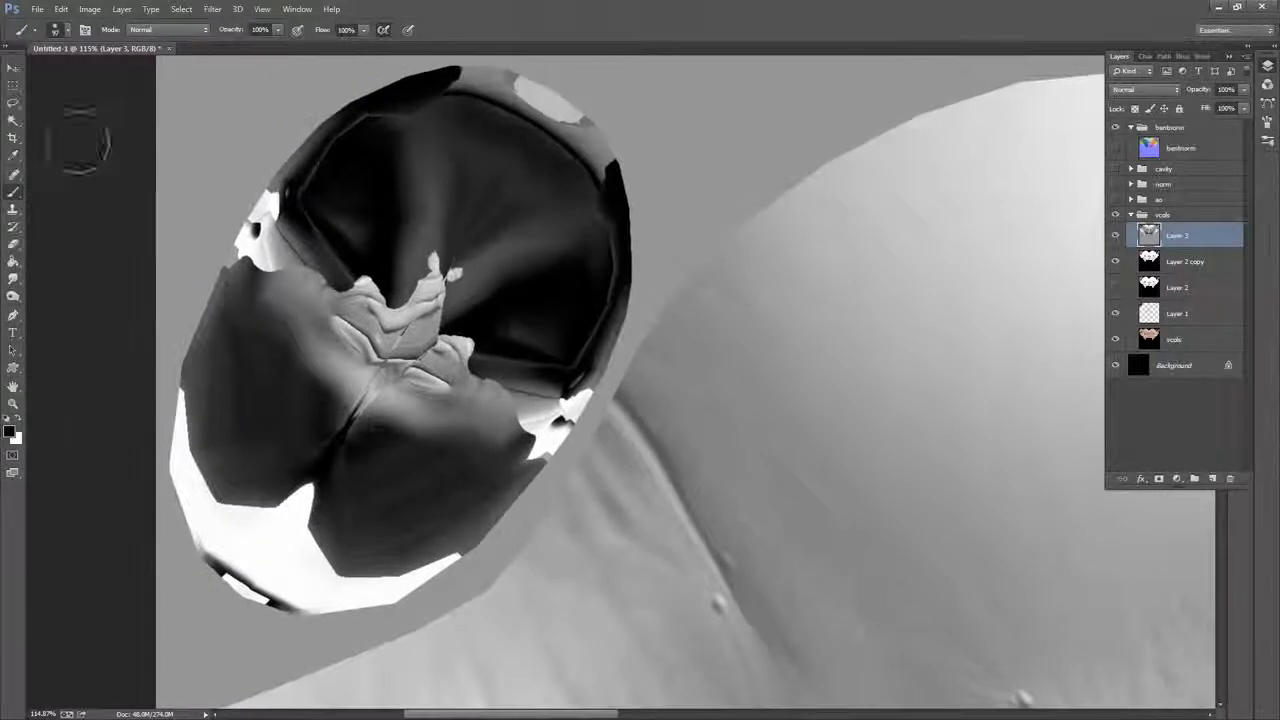
{"action": "left_click", "coordinate": [13, 103]}
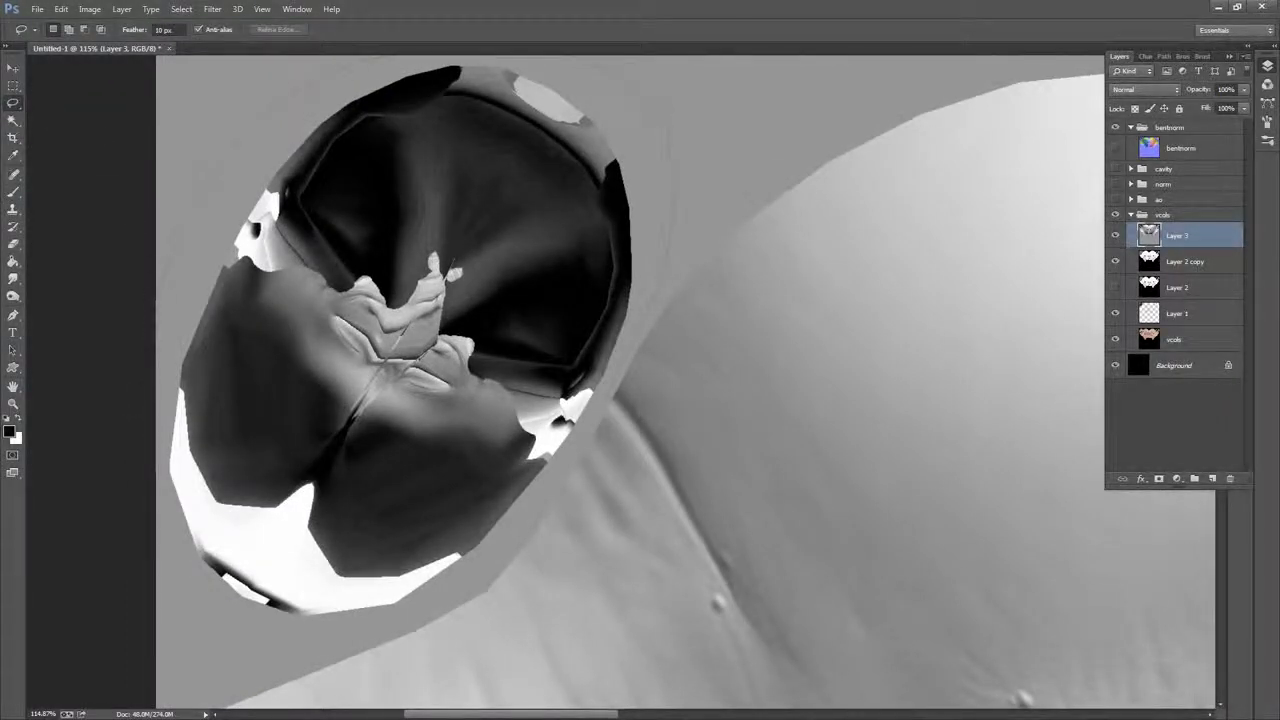
{"action": "left_click_drag", "start_coordinate": [166, 264], "coordinate": [150, 520]}
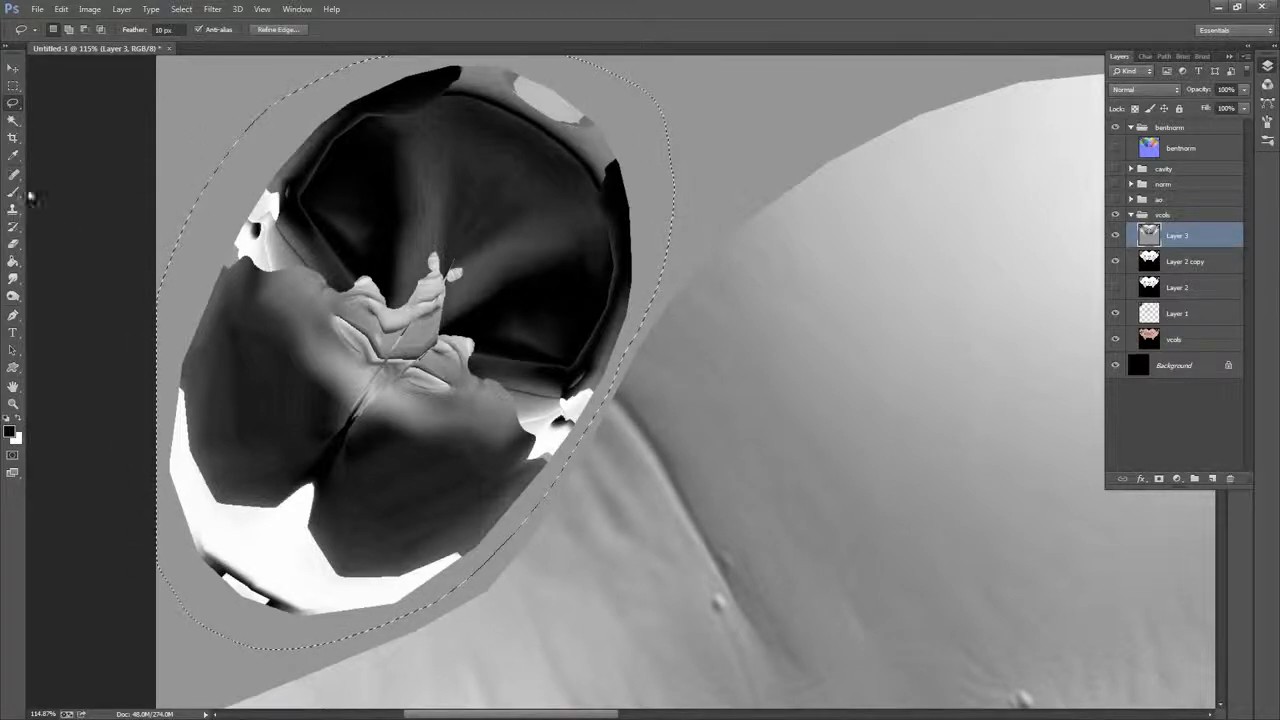
Fill the selected mouth-interior piece with black brush strokes and clear the selection
{"action": "left_click", "coordinate": [13, 191]}
{"action": "mouse_move", "coordinate": [545, 112]}
{"action": "left_mouse_down"}
{"action": "mouse_move", "coordinate": [588, 342]}
{"action": "mouse_move", "coordinate": [550, 390]}
{"action": "mouse_move", "coordinate": [578, 325]}
{"action": "mouse_move", "coordinate": [512, 470]}
{"action": "mouse_move", "coordinate": [433, 552]}
{"action": "mouse_move", "coordinate": [289, 590]}
{"action": "mouse_move", "coordinate": [215, 360]}
{"action": "mouse_move", "coordinate": [345, 540]}
{"action": "mouse_move", "coordinate": [304, 564]}
{"action": "mouse_move", "coordinate": [318, 516]}
{"action": "mouse_move", "coordinate": [204, 448]}
{"action": "mouse_move", "coordinate": [298, 190]}
{"action": "mouse_move", "coordinate": [239, 284]}
{"action": "mouse_move", "coordinate": [538, 115]}
{"action": "mouse_move", "coordinate": [348, 425]}
{"action": "mouse_move", "coordinate": [468, 338]}
{"action": "mouse_move", "coordinate": [532, 357]}
{"action": "mouse_move", "coordinate": [602, 162]}
{"action": "mouse_move", "coordinate": [511, 283]}
{"action": "mouse_move", "coordinate": [500, 92]}
{"action": "mouse_move", "coordinate": [405, 103]}
{"action": "mouse_move", "coordinate": [295, 278]}
{"action": "mouse_move", "coordinate": [399, 155]}
{"action": "mouse_move", "coordinate": [241, 331]}
{"action": "mouse_move", "coordinate": [339, 246]}
{"action": "mouse_move", "coordinate": [380, 256]}
{"action": "mouse_move", "coordinate": [313, 425]}
{"action": "mouse_move", "coordinate": [291, 361]}
{"action": "mouse_move", "coordinate": [341, 325]}
{"action": "mouse_move", "coordinate": [243, 283]}
{"action": "left_mouse_up"}
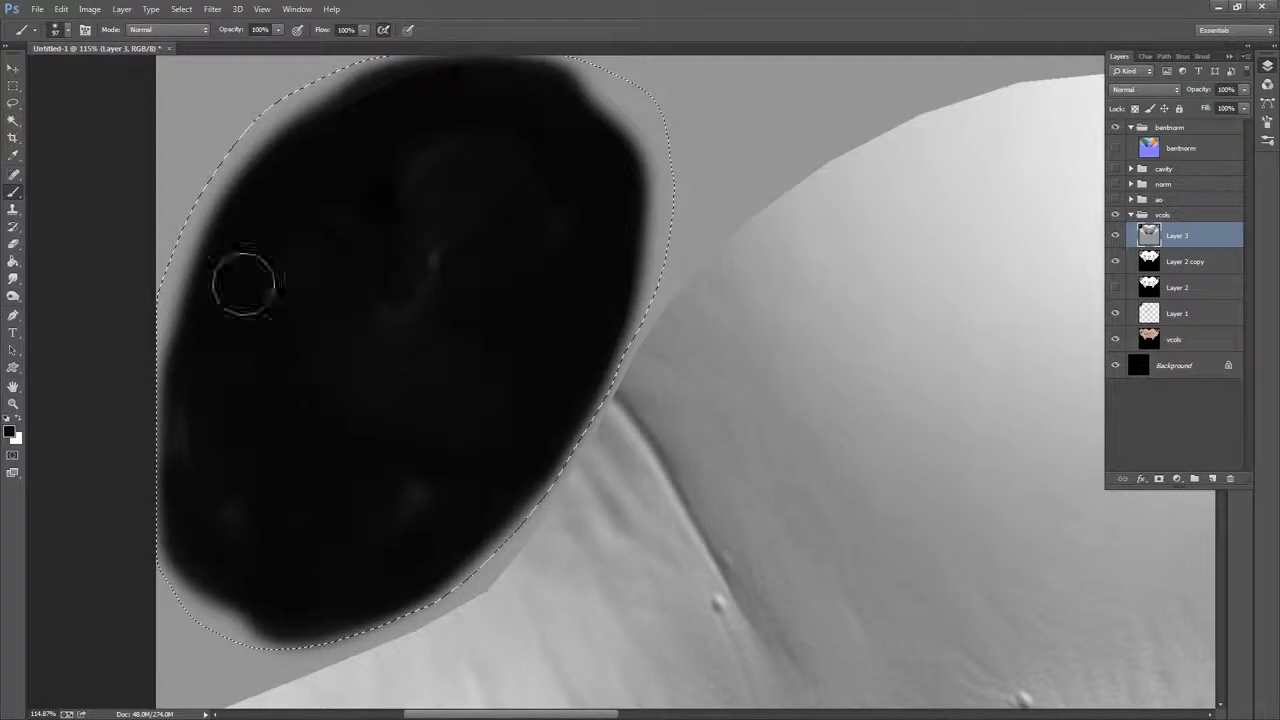
{"action": "left_click", "coordinate": [13, 103]}
{"action": "right_click", "coordinate": [617, 171]}
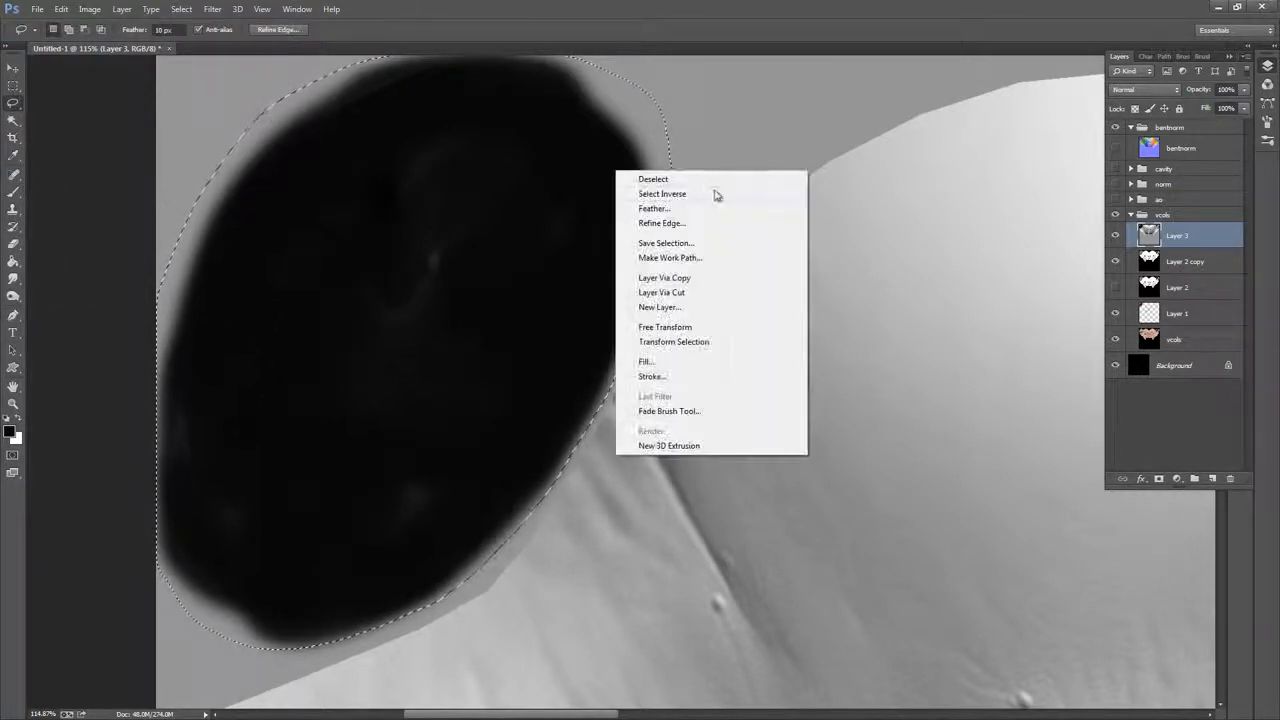
{"action": "left_click", "coordinate": [690, 177]}
Set the blend mode of the greyscale shading layer, Layer 3, to Multiply
{"action": "left_click", "coordinate": [13, 403]}
{"action": "left_click_drag", "start_coordinate": [876, 364], "coordinate": [773, 212]}
{"action": "left_click_drag", "start_coordinate": [661, 300], "coordinate": [692, 432]}
{"action": "left_click_drag", "start_coordinate": [595, 470], "coordinate": [817, 334]}
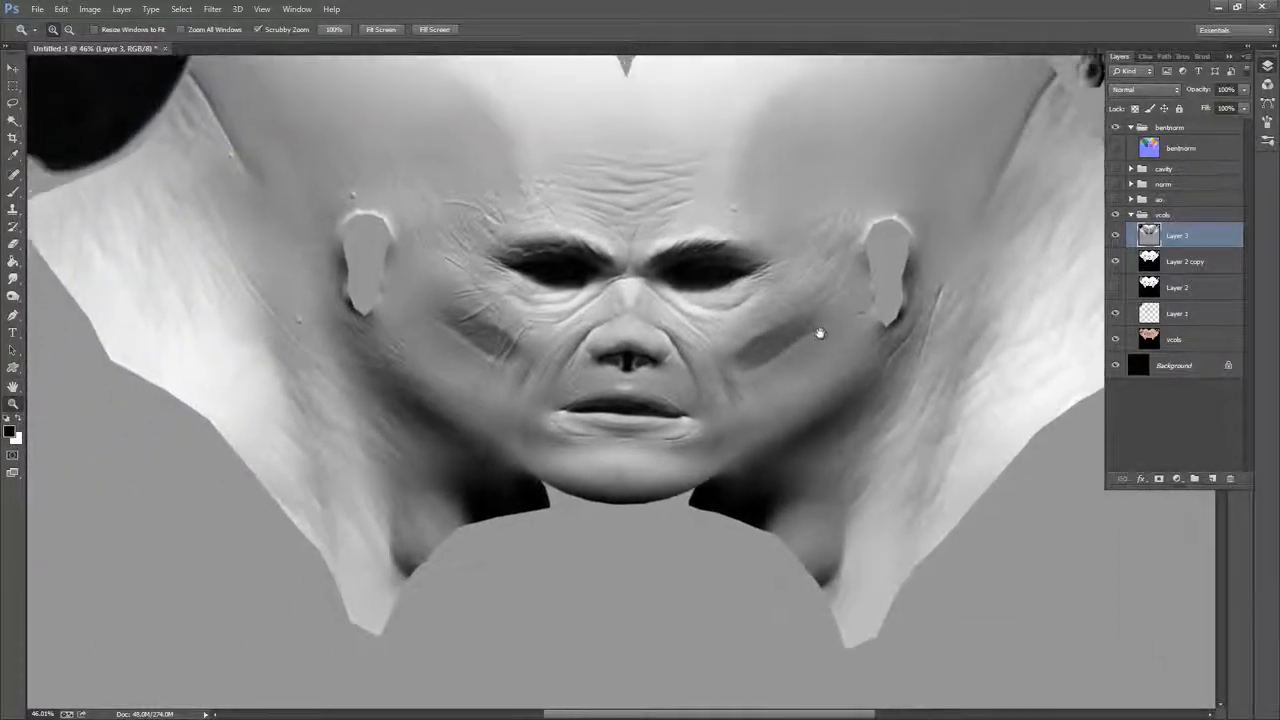
{"action": "left_click", "coordinate": [1148, 89]}
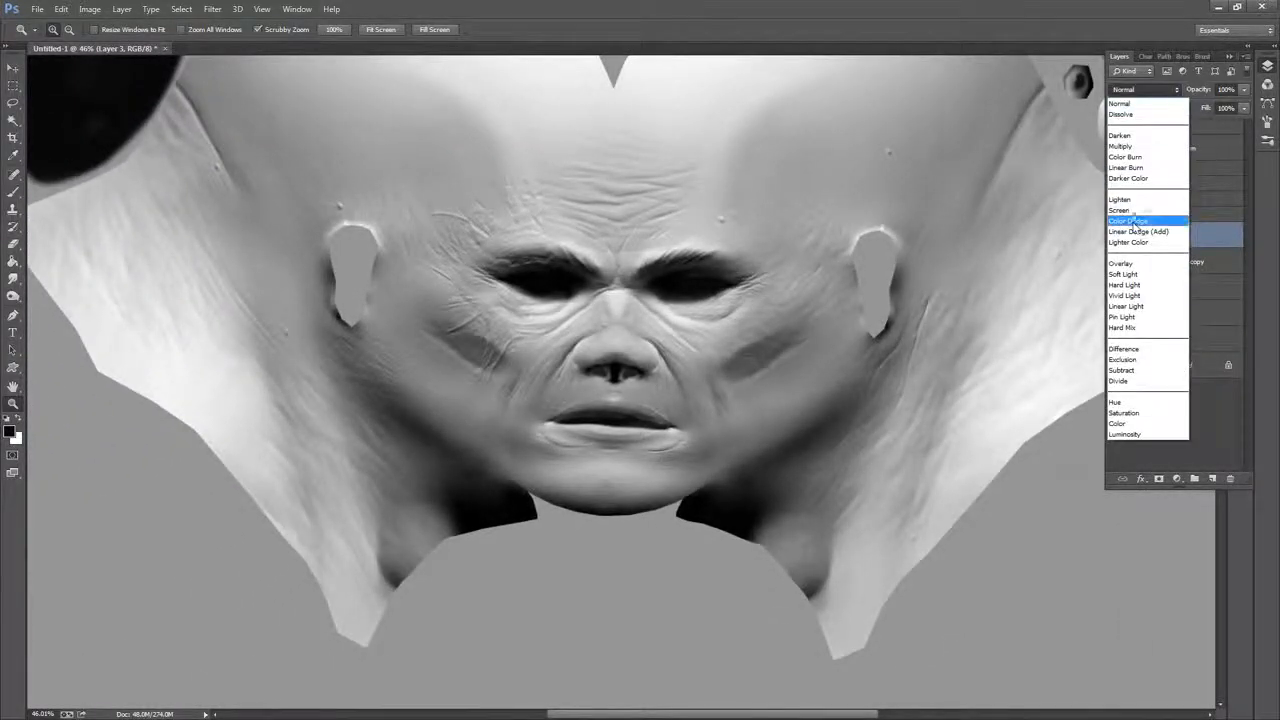
{"action": "left_click", "coordinate": [1140, 131]}
Duplicate Layer 3 and set the copy's blend mode to Soft Light
{"action": "left_click_drag", "start_coordinate": [1203, 240], "coordinate": [1212, 478]}
{"action": "left_click", "coordinate": [1148, 89]}
{"action": "left_click", "coordinate": [1123, 274]}
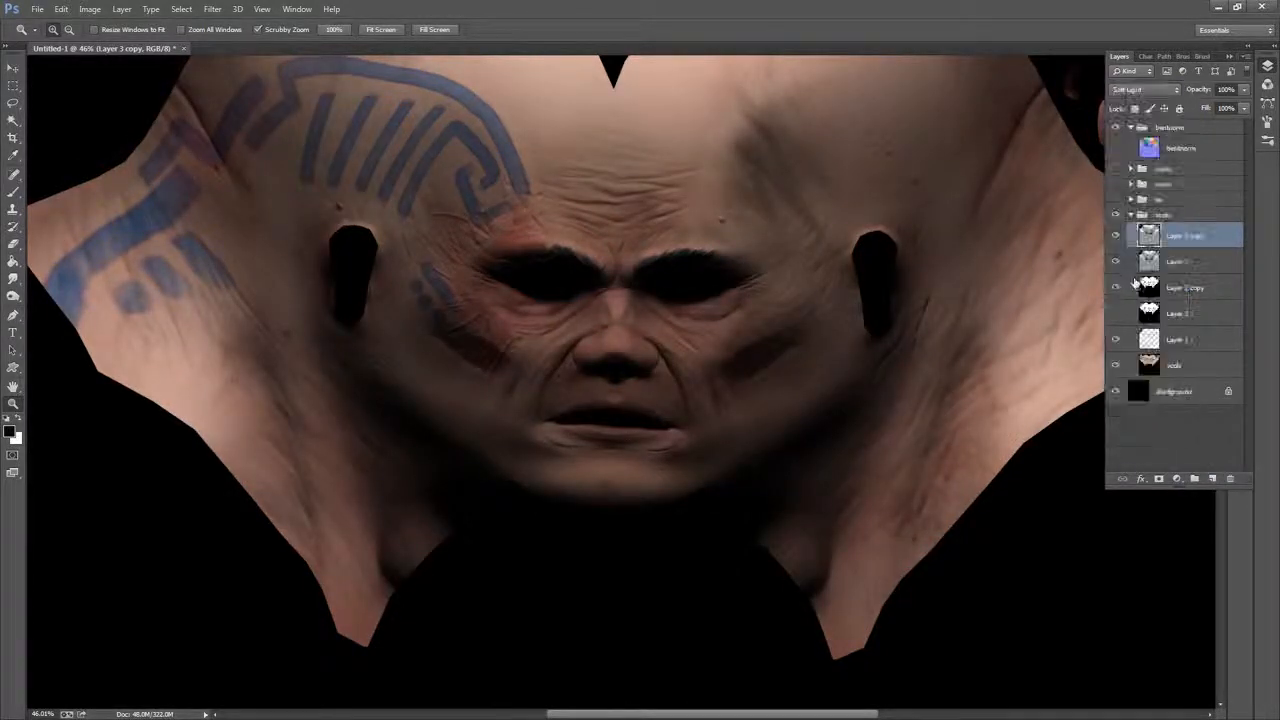
Lower the opacity of the original Layer 3 to about 55%
{"action": "left_click_drag", "start_coordinate": [905, 330], "coordinate": [851, 400]}
{"action": "left_click", "coordinate": [1214, 261]}
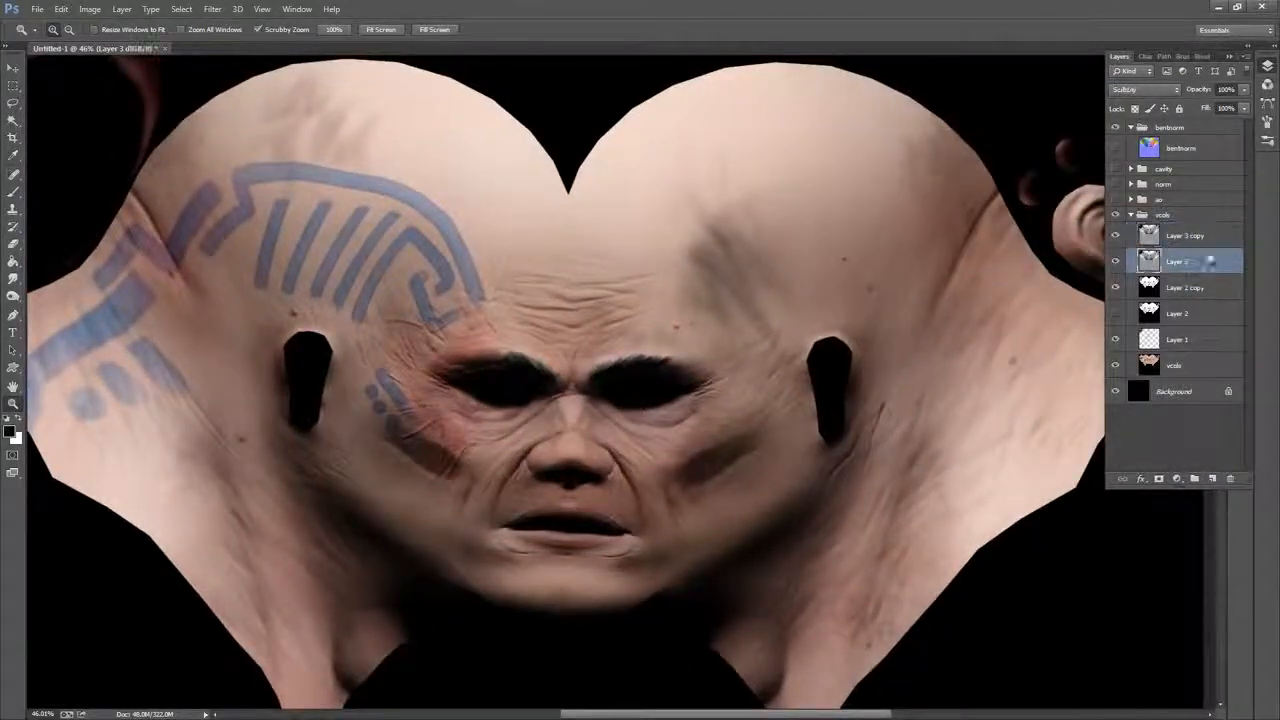
{"action": "left_click", "coordinate": [1246, 90]}
{"action": "left_click_drag", "start_coordinate": [1222, 103], "coordinate": [1213, 107]}
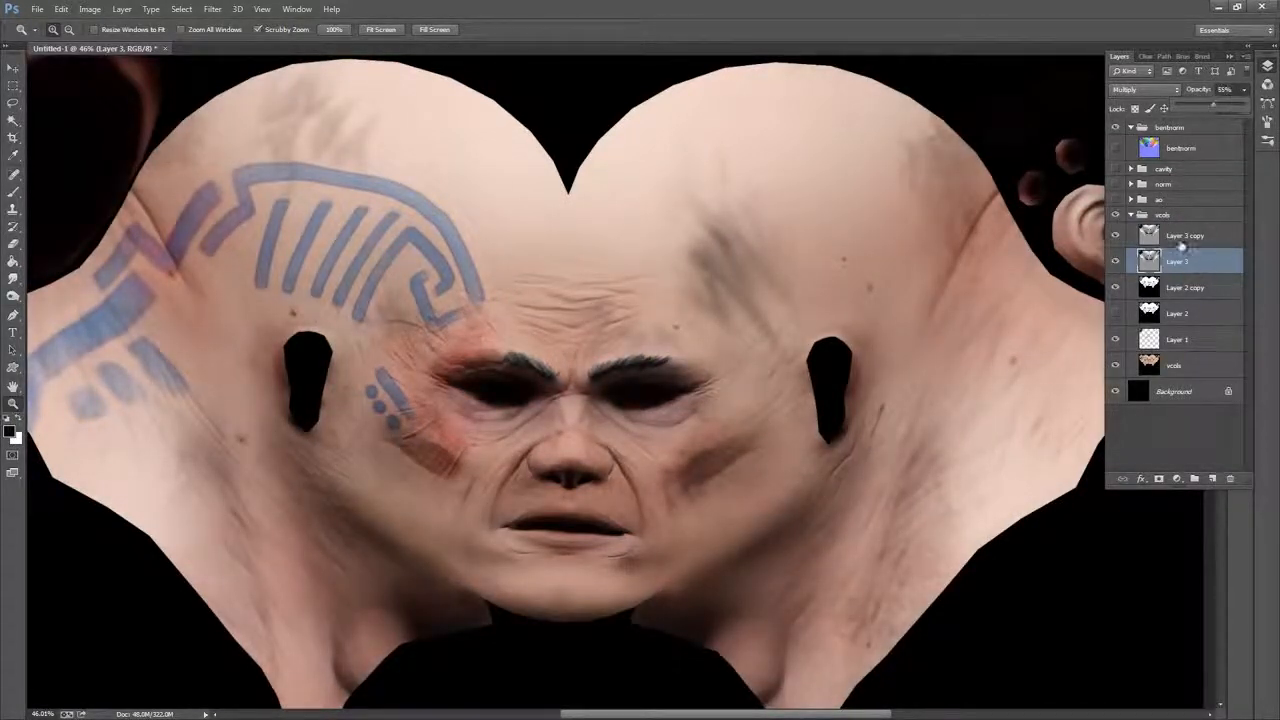
Lower the opacity of the Soft Light layer, Layer 3 copy, to about 55%
{"action": "left_click", "coordinate": [1194, 240]}
{"action": "left_click", "coordinate": [1246, 90]}
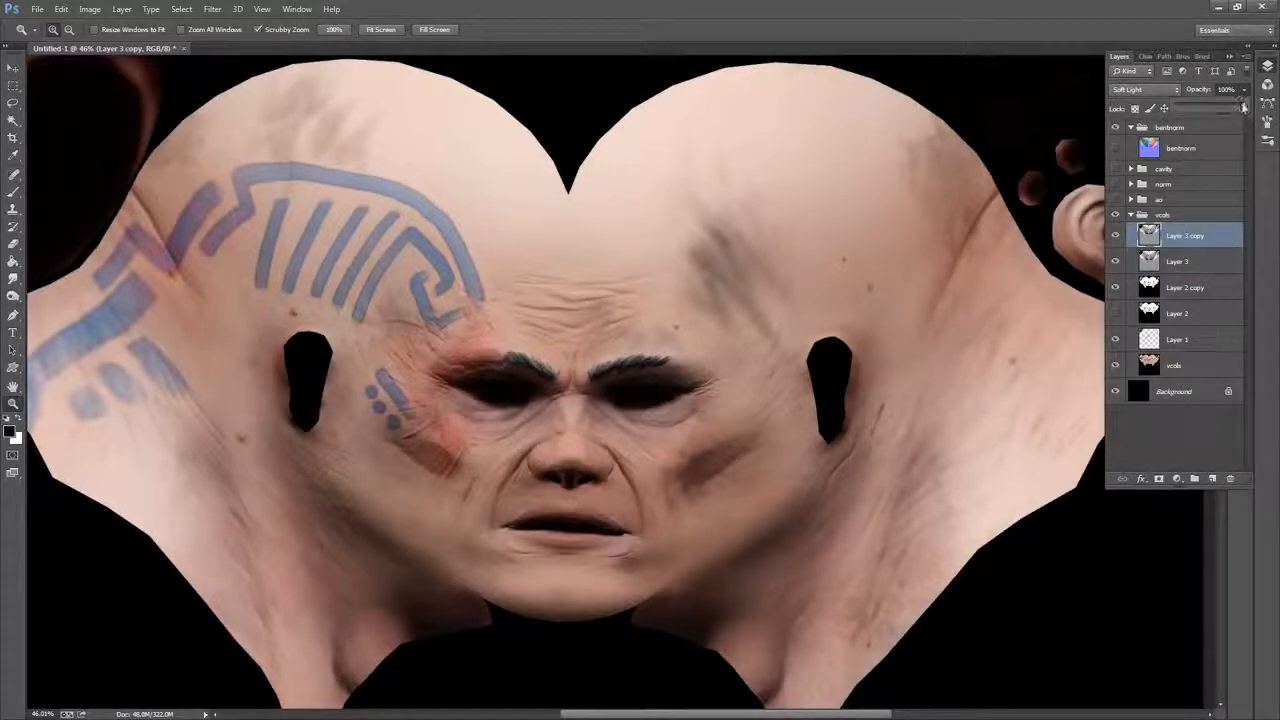
{"action": "left_click_drag", "start_coordinate": [1220, 110], "coordinate": [1214, 107]}
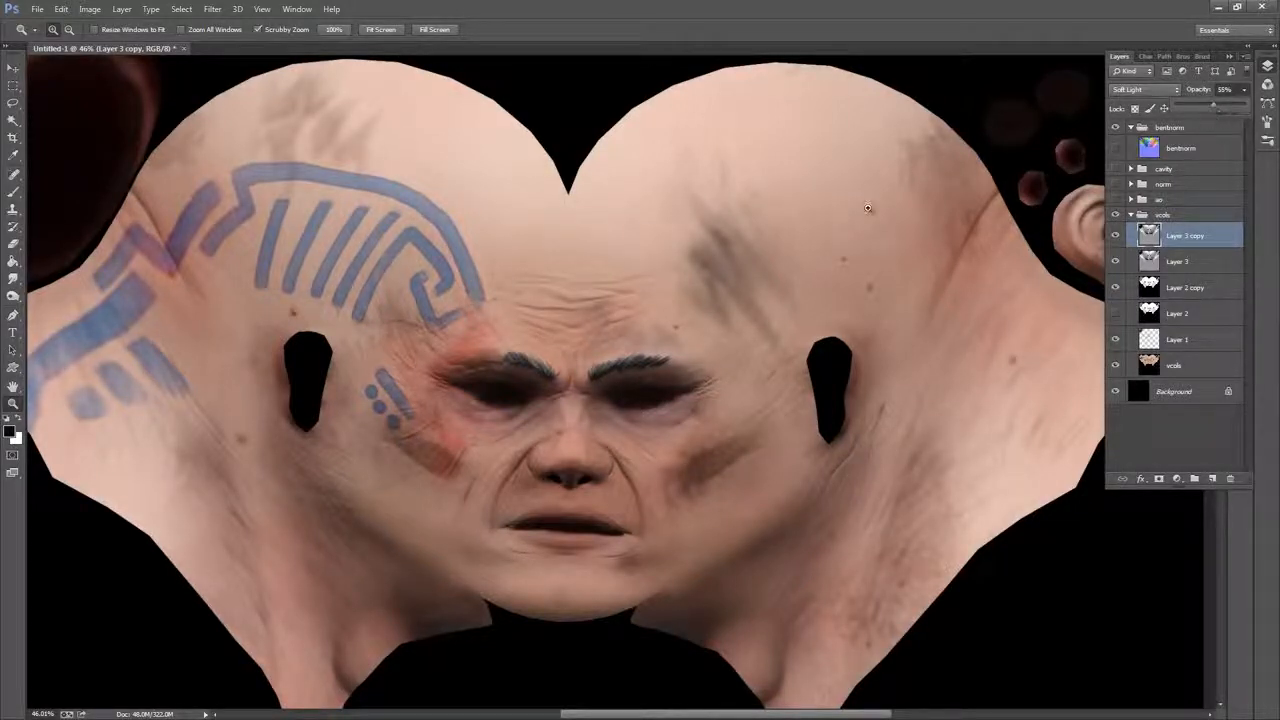
Toggle the visibility of Layer 3 copy and Layer 3 to compare the head texture with and without the shading
{"action": "scroll", "coordinate": [867, 208], "scroll_direction": "down", "scroll_amount": 1}
{"action": "left_click", "coordinate": [1116, 236]}
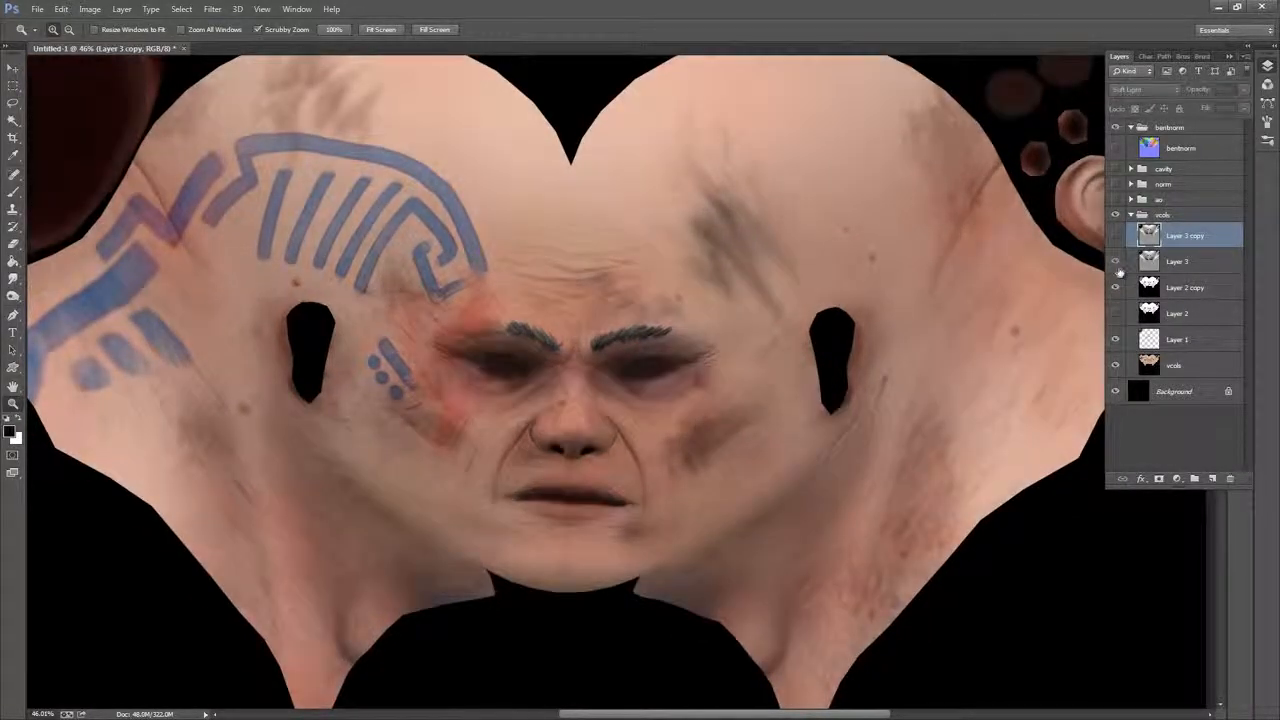
{"action": "left_click", "coordinate": [1116, 261]}
{"action": "left_click", "coordinate": [1116, 261]}
{"action": "left_click", "coordinate": [1116, 236]}
Examine the blended shading across the face, neck and scalp of the head texture
{"action": "left_click_drag", "start_coordinate": [938, 253], "coordinate": [877, 294]}
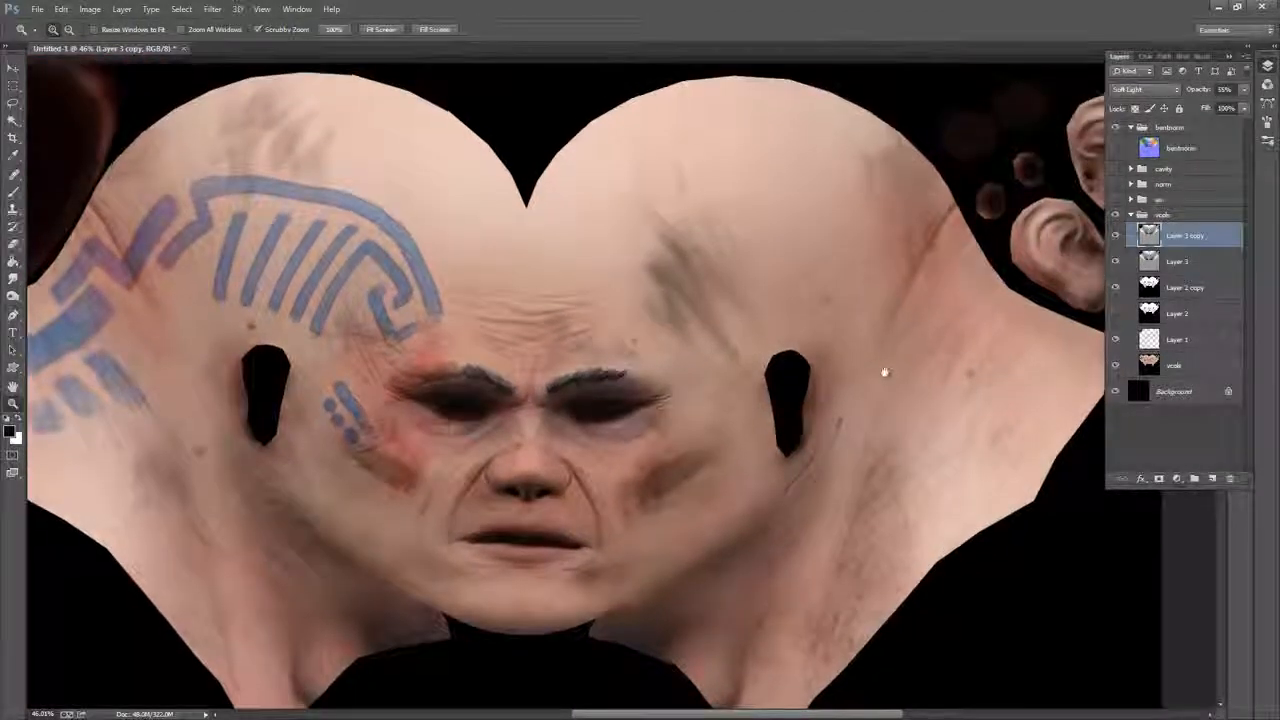
{"action": "left_click_drag", "start_coordinate": [889, 371], "coordinate": [694, 270]}
{"action": "scroll", "coordinate": [857, 194], "scroll_direction": "down", "scroll_amount": 3}
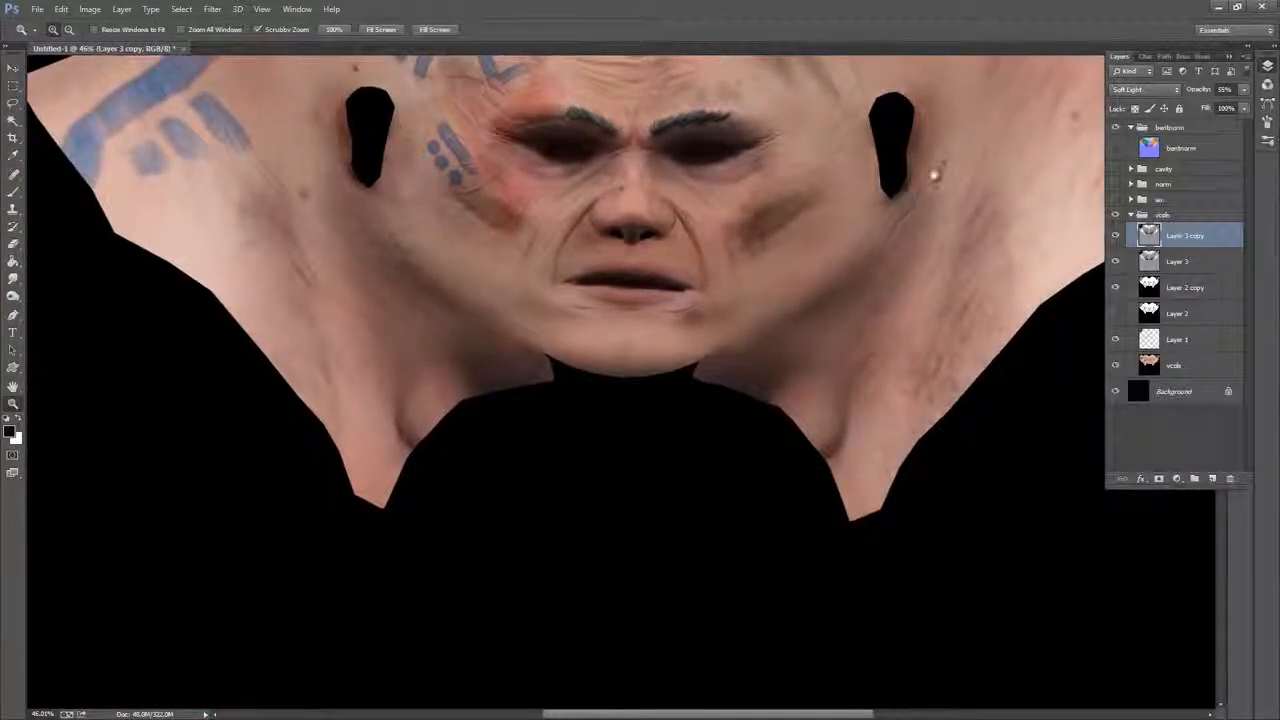
{"action": "scroll", "coordinate": [903, 326], "scroll_direction": "up", "scroll_amount": 4}
{"action": "left_click_drag", "start_coordinate": [823, 285], "coordinate": [914, 340]}
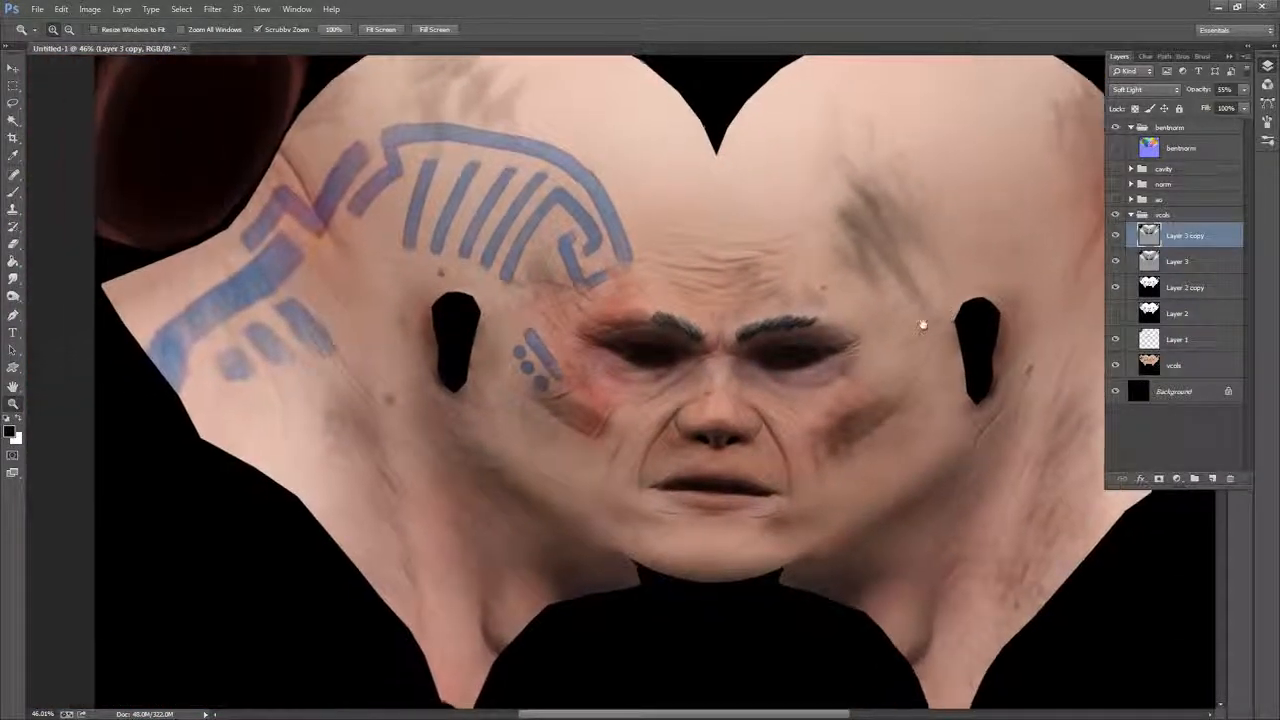
{"action": "left_click_drag", "start_coordinate": [994, 308], "coordinate": [894, 322]}
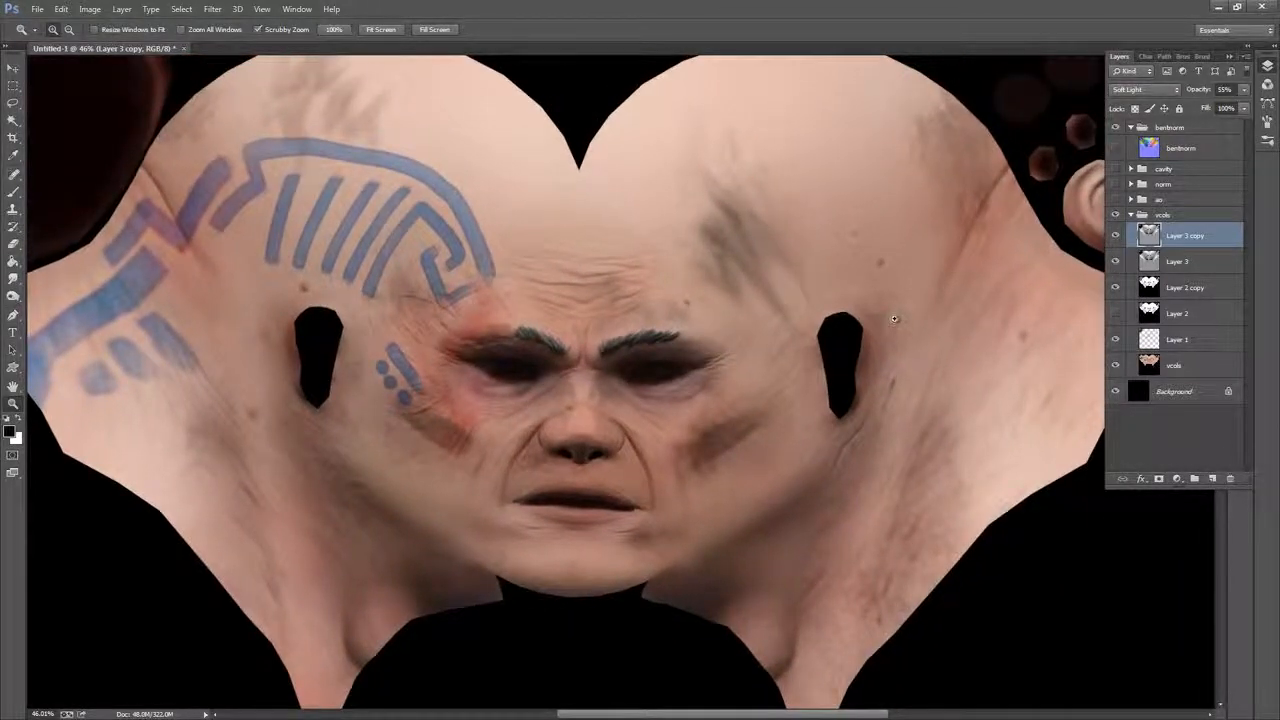
{"action": "mouse_move", "coordinate": [886, 226]}
{"action": "left_mouse_down"}
{"action": "mouse_move", "coordinate": [874, 317]}
{"action": "mouse_move", "coordinate": [884, 243]}
{"action": "left_mouse_up"}
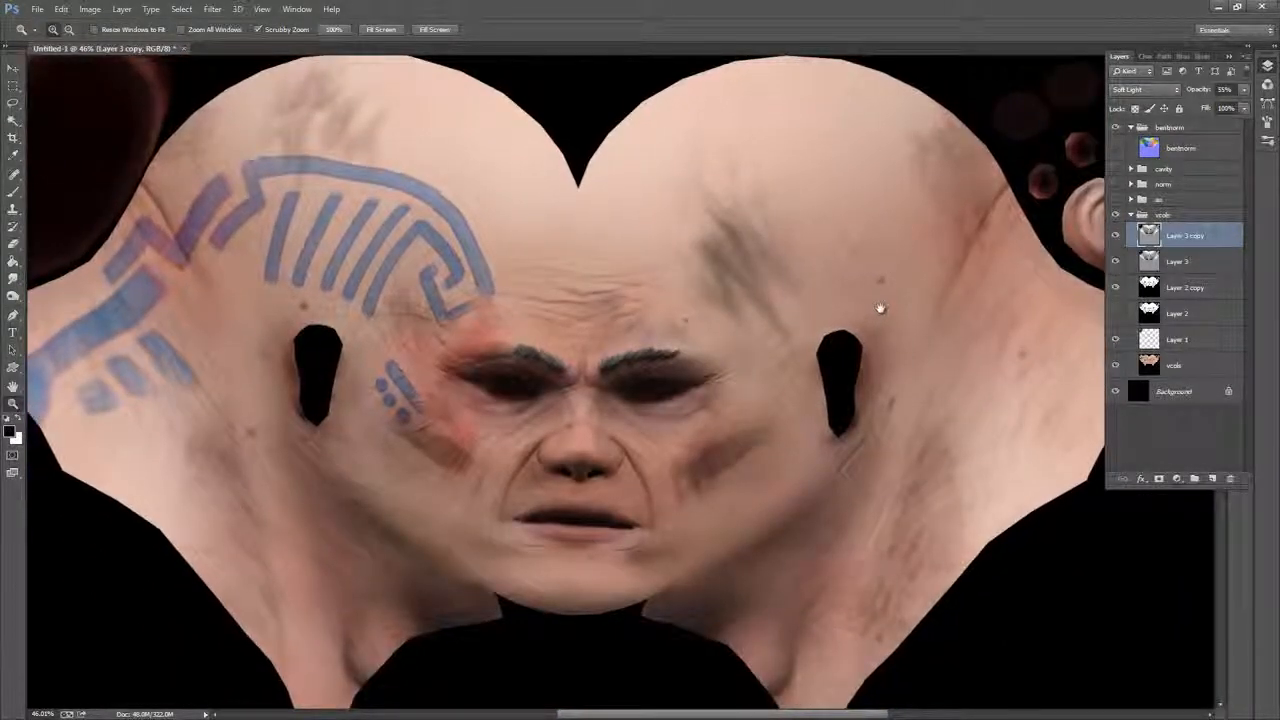
Collapse the bentnorm and vcols layer groups, leaving the vcols group selected
{"action": "left_click", "coordinate": [1184, 215]}
{"action": "left_click", "coordinate": [1184, 236]}
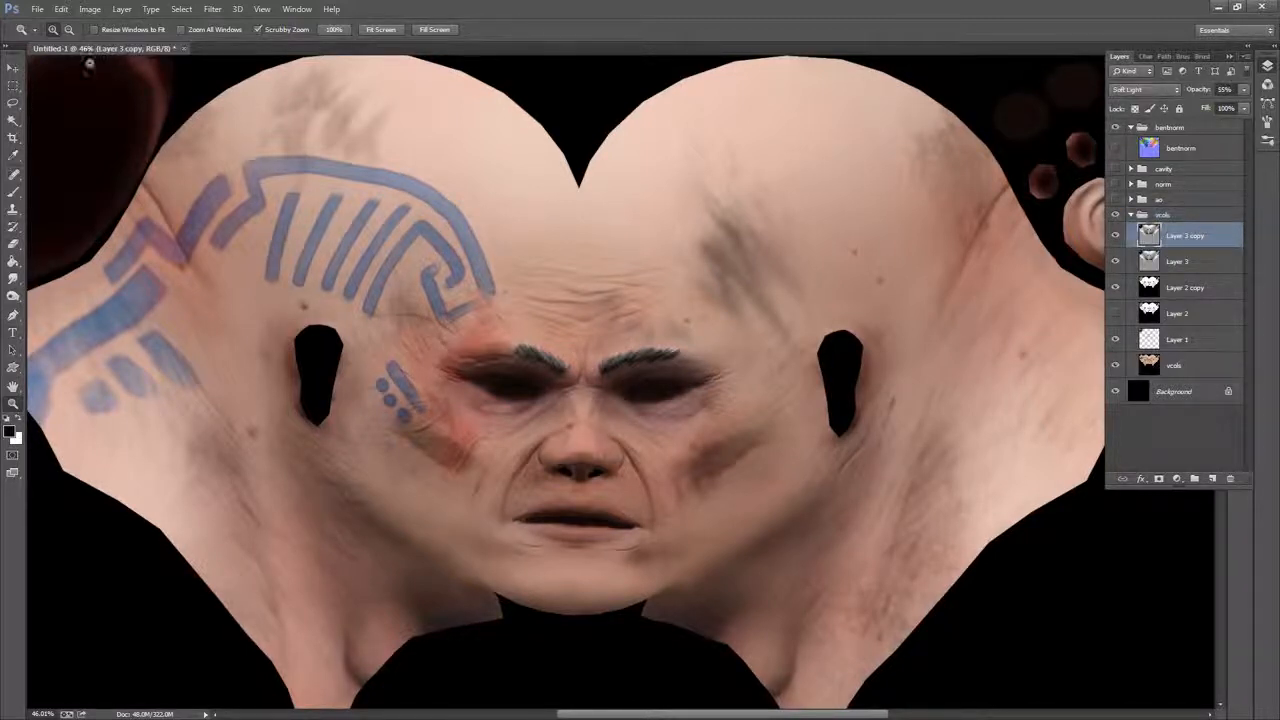
{"action": "left_click", "coordinate": [37, 12]}
{"action": "left_click", "coordinate": [650, 27]}
{"action": "left_click", "coordinate": [1131, 128]}
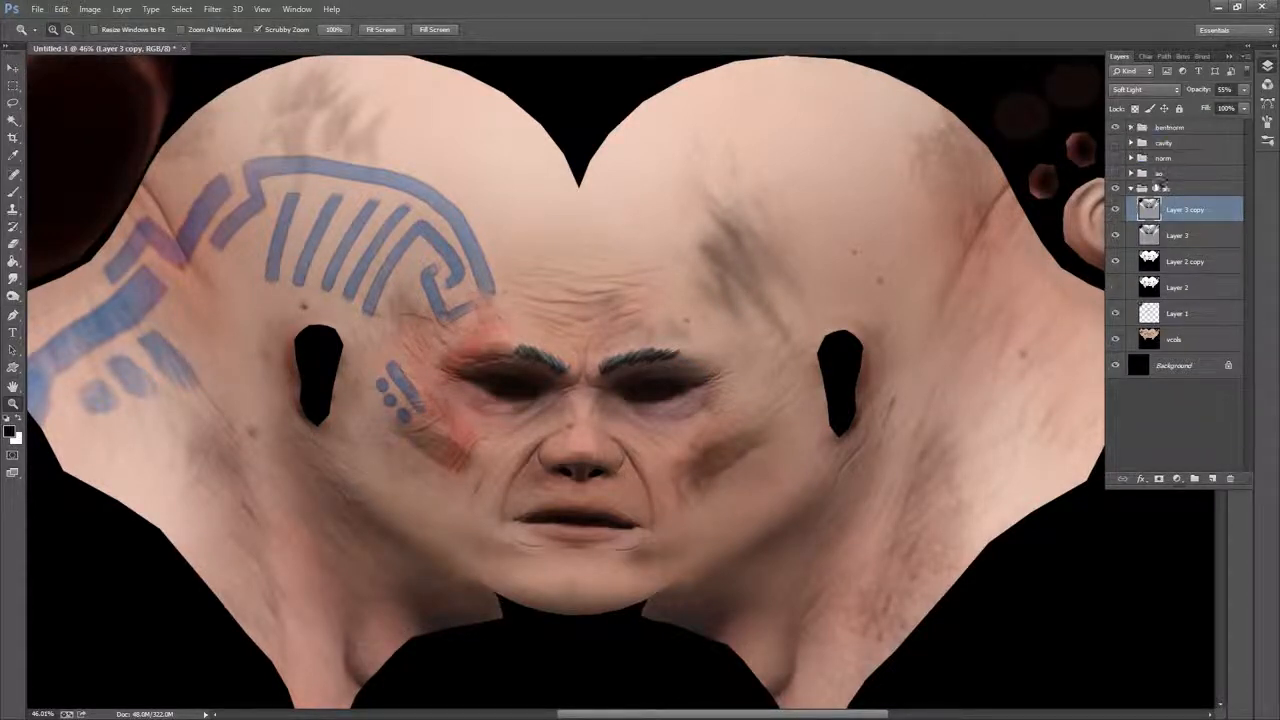
{"action": "left_click", "coordinate": [1131, 189]}
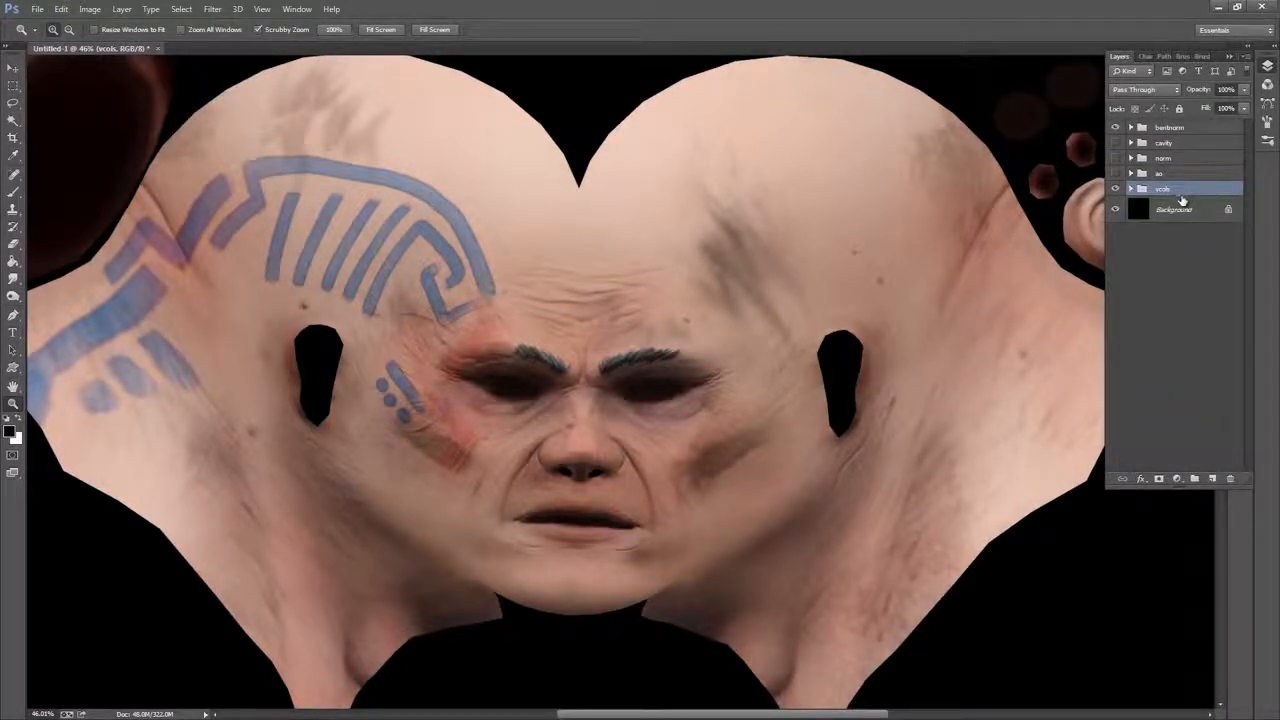
Start saving the document under a new name and browse to Projects > Tutorials > The Forgemaster > 1_Working
{"action": "left_click", "coordinate": [37, 9]}
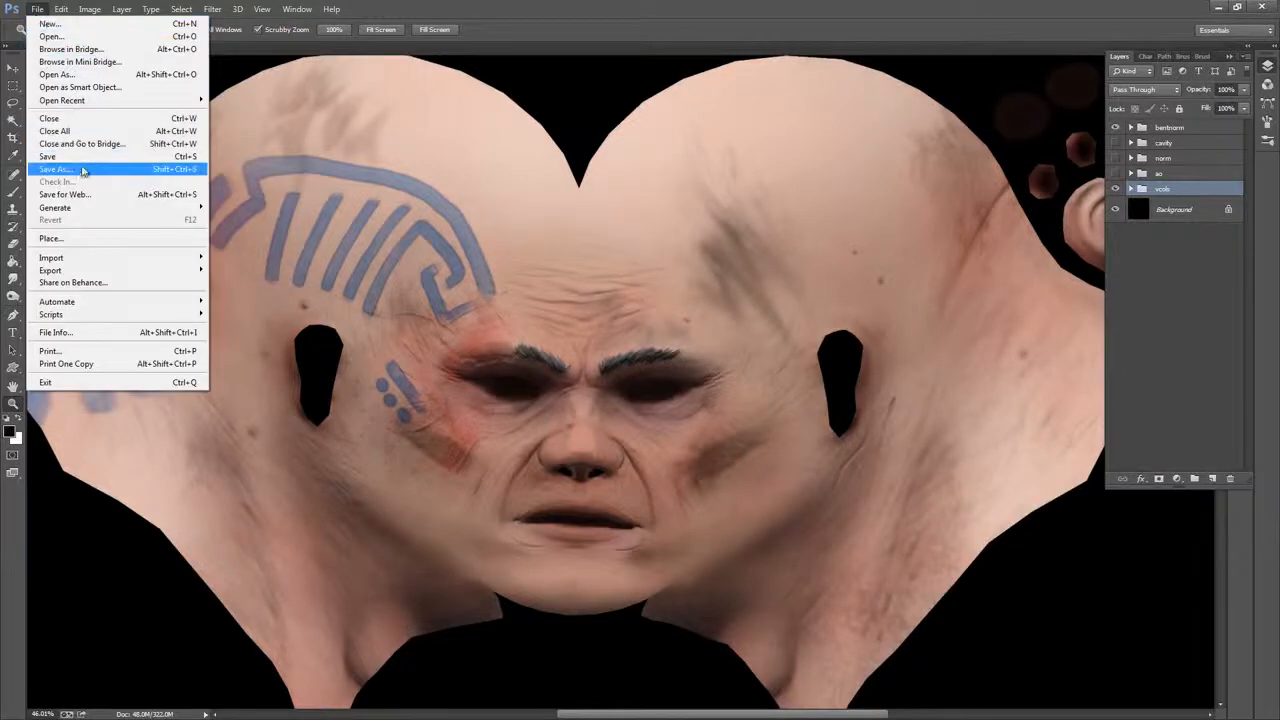
{"action": "left_click", "coordinate": [77, 171]}
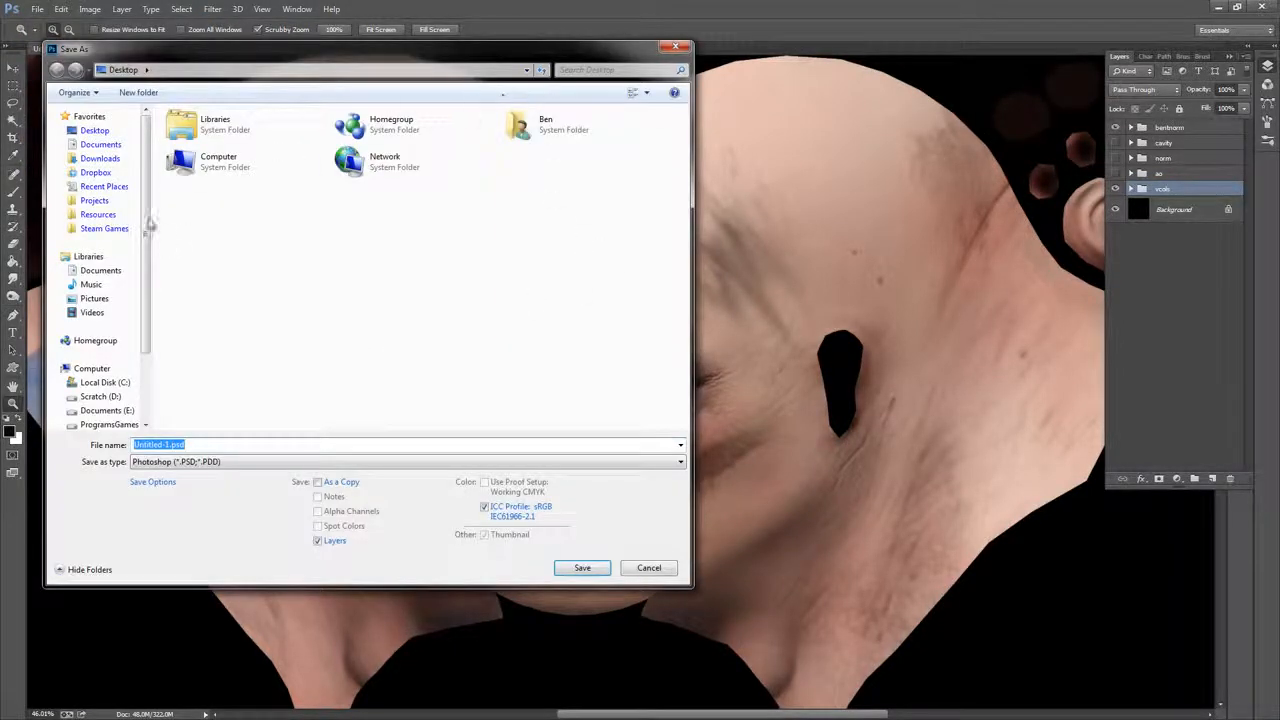
{"action": "left_click", "coordinate": [140, 201]}
{"action": "left_click", "coordinate": [686, 340]}
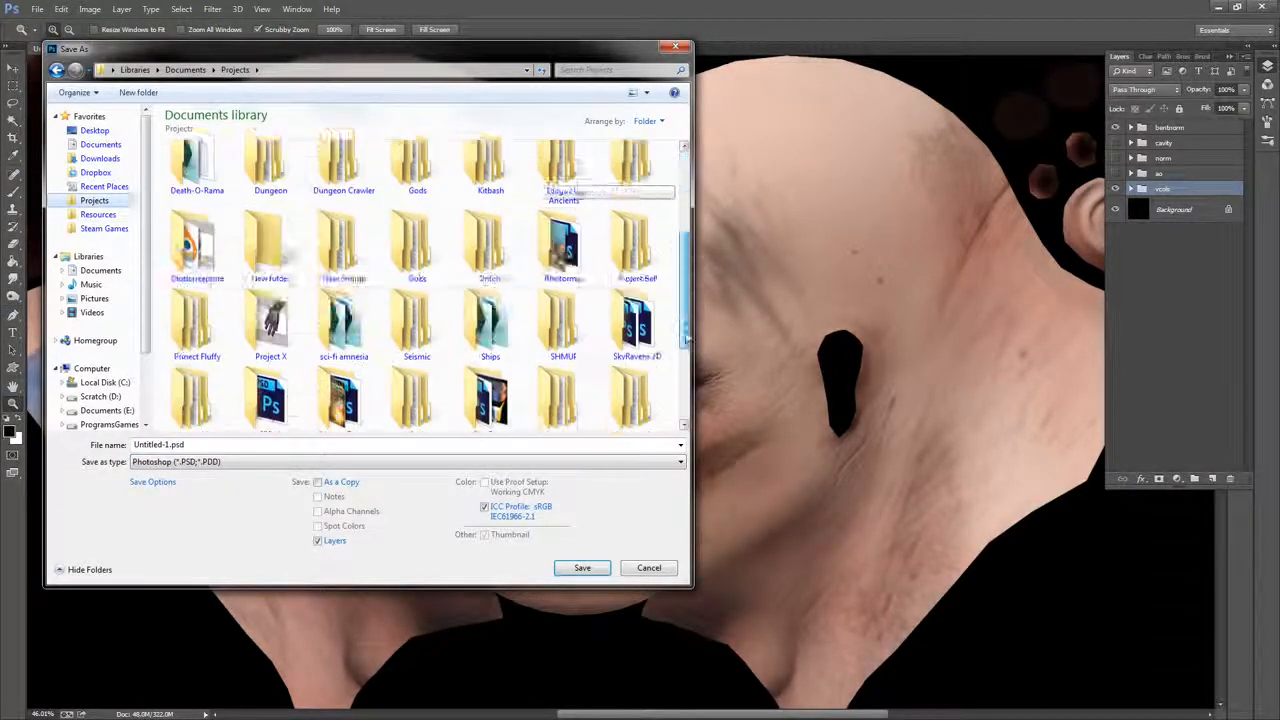
{"action": "double_click", "coordinate": [289, 332]}
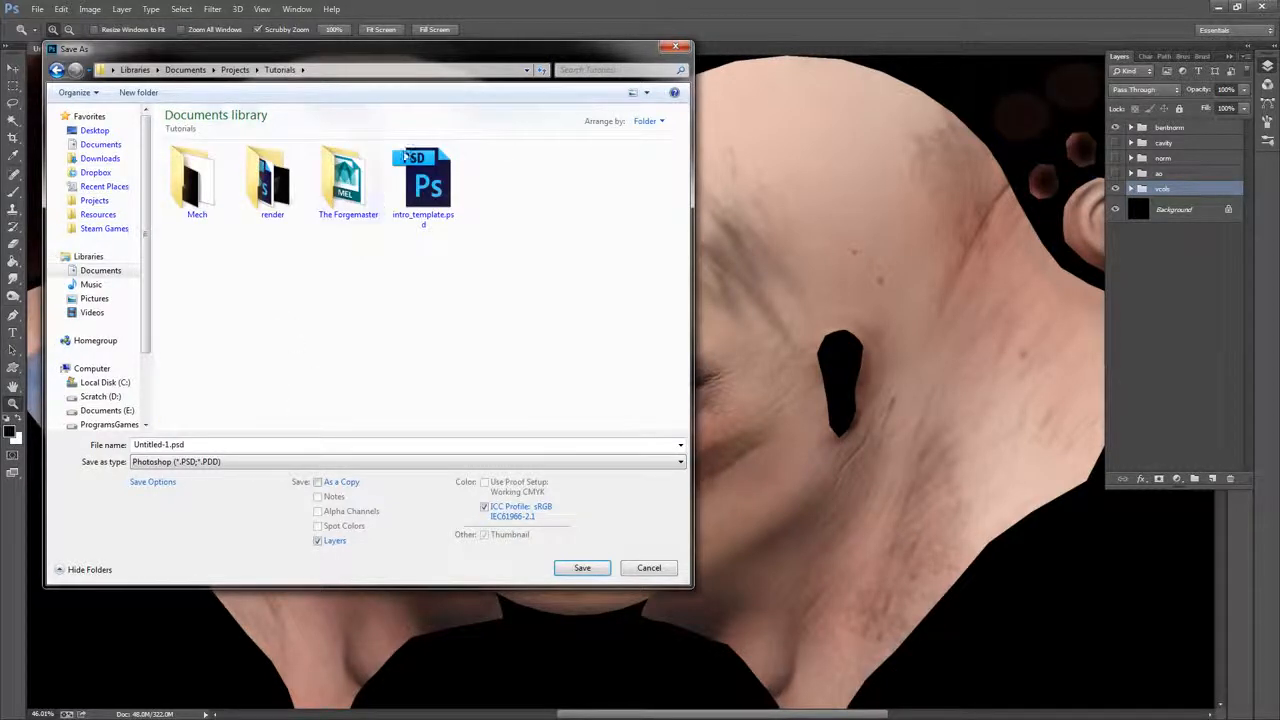
{"action": "double_click", "coordinate": [360, 190]}
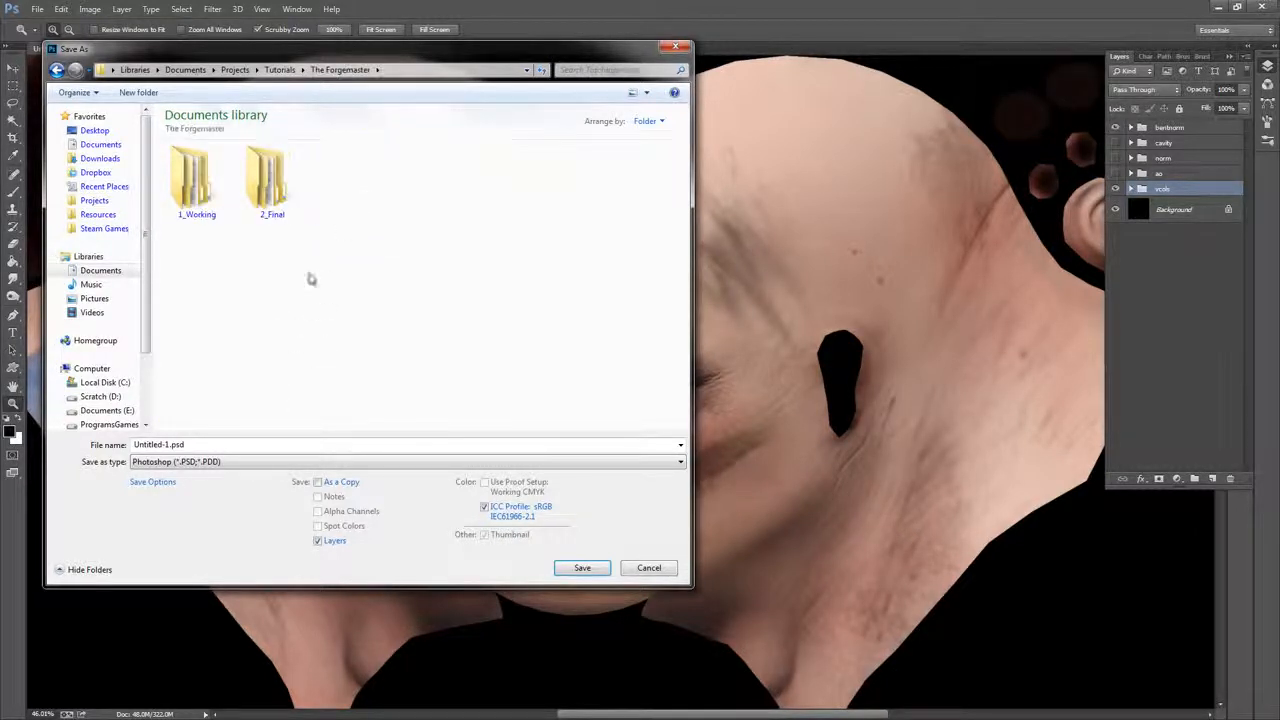
{"action": "double_click", "coordinate": [210, 190]}
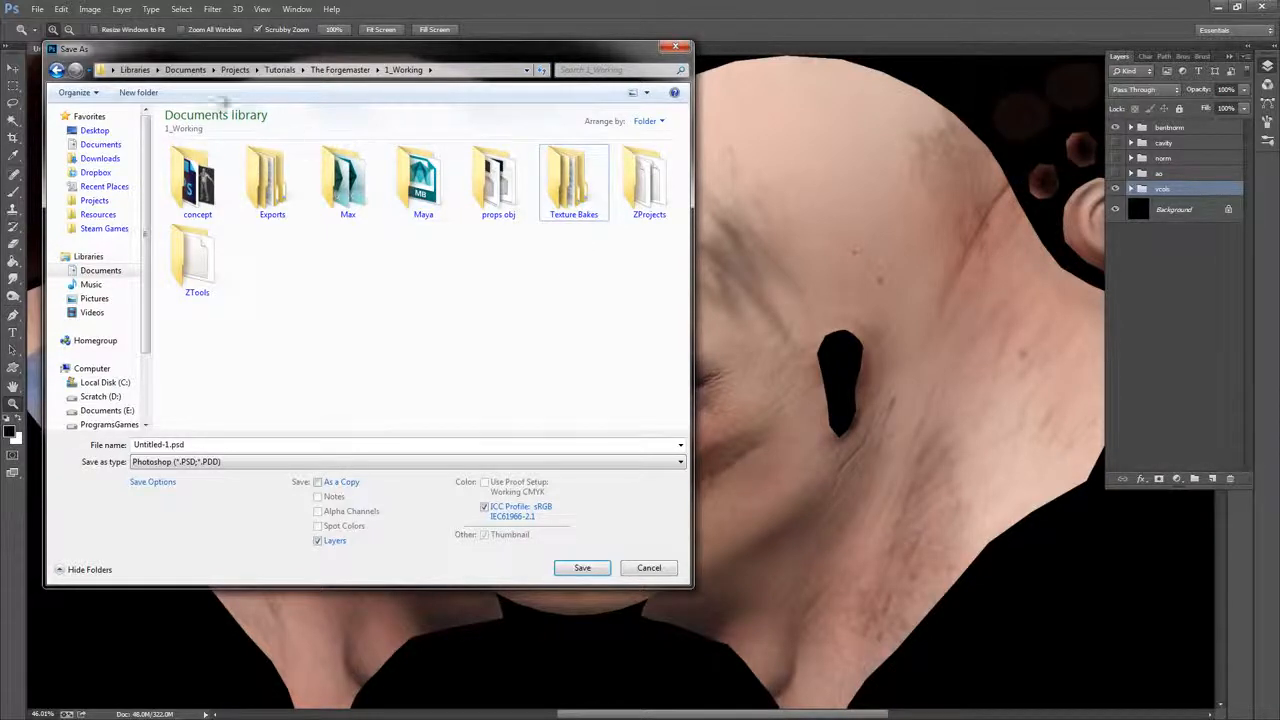
Create a new folder named "Texture Edits" inside 1_Working
{"action": "left_click", "coordinate": [140, 92]}
{"action": "type", "text": "Tex"}
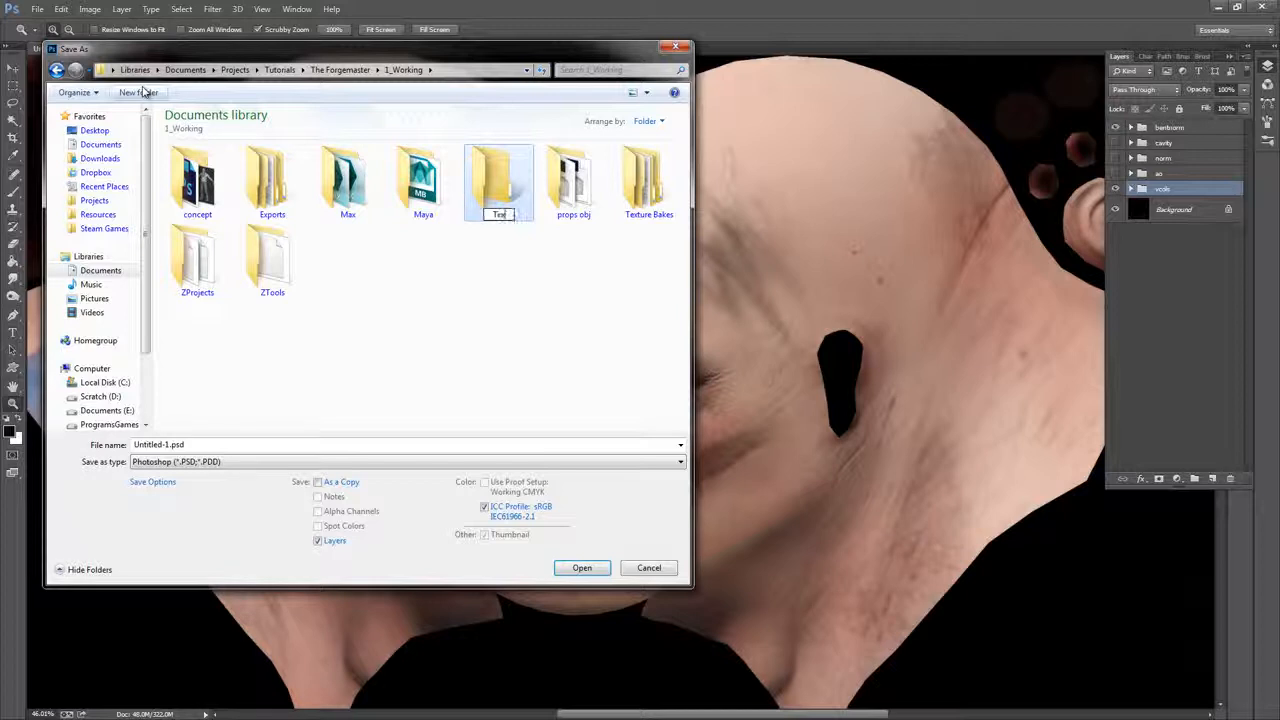
{"action": "type", "text": "ture Edits"}
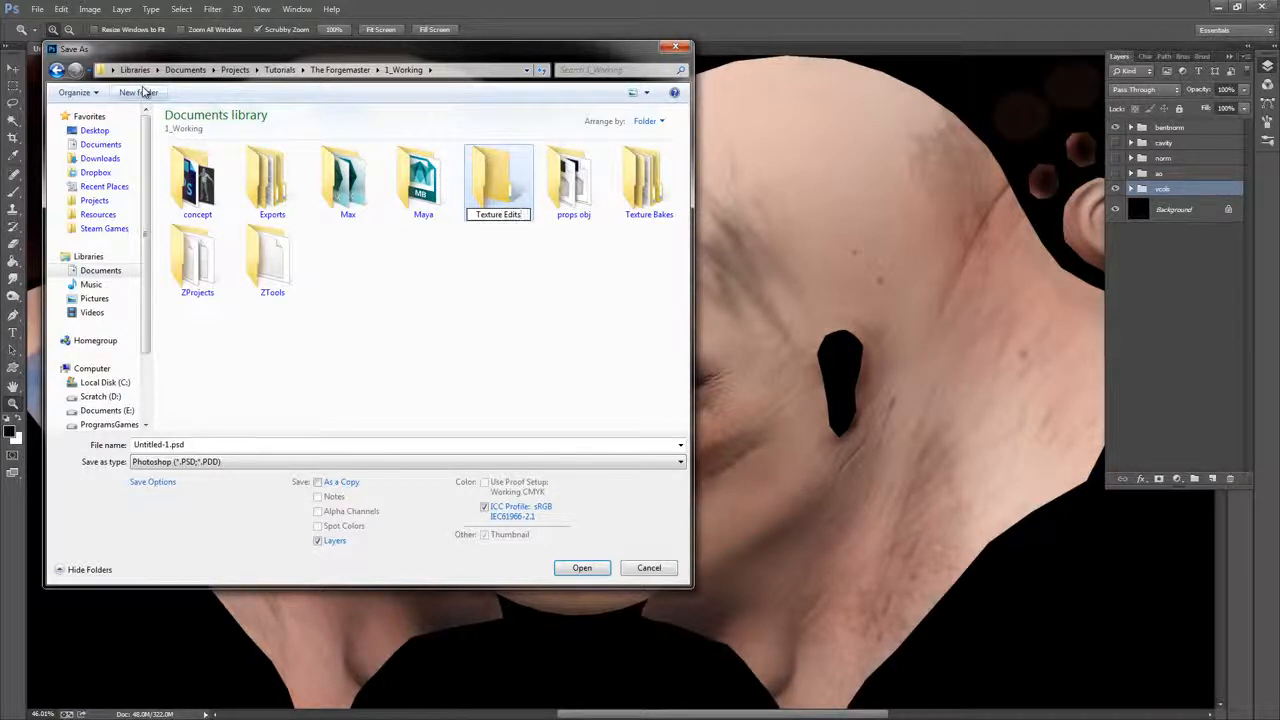
{"action": "left_click", "coordinate": [523, 304]}
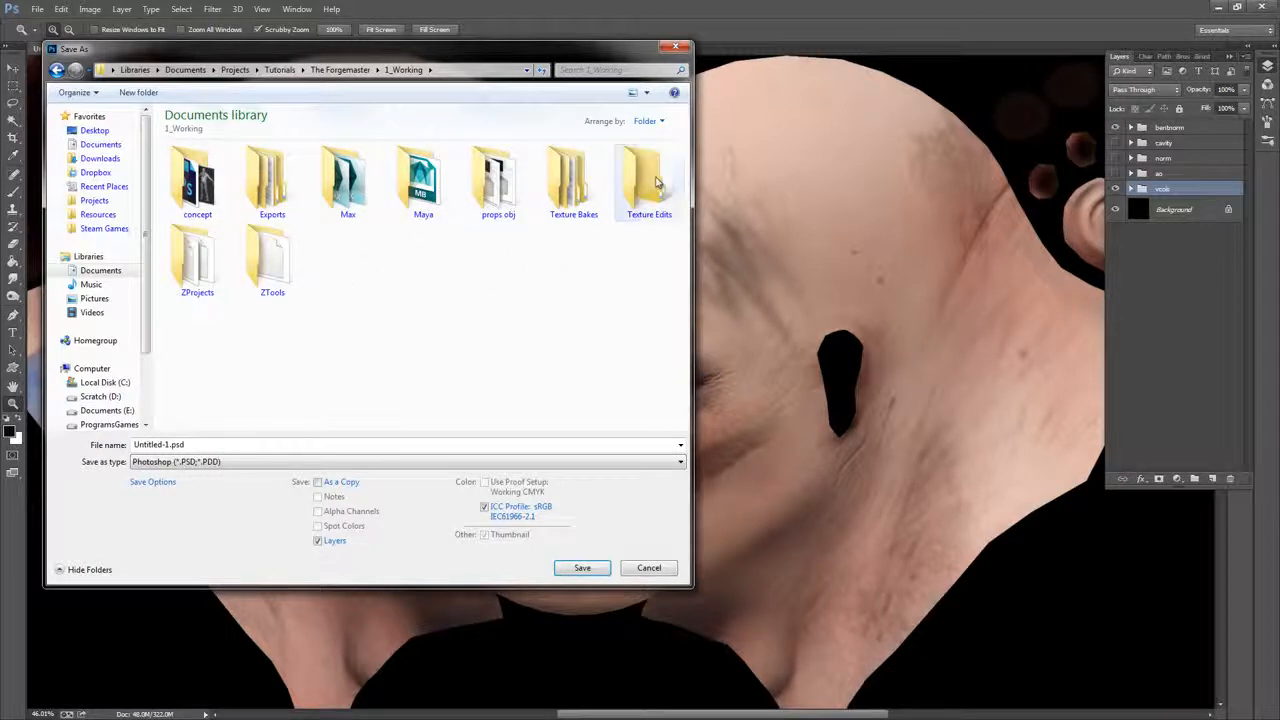
Move the Texture Edits folder into the Texture Bakes folder and open it there as the save location
{"action": "left_click_drag", "start_coordinate": [647, 182], "coordinate": [573, 185]}
{"action": "double_click", "coordinate": [573, 182]}
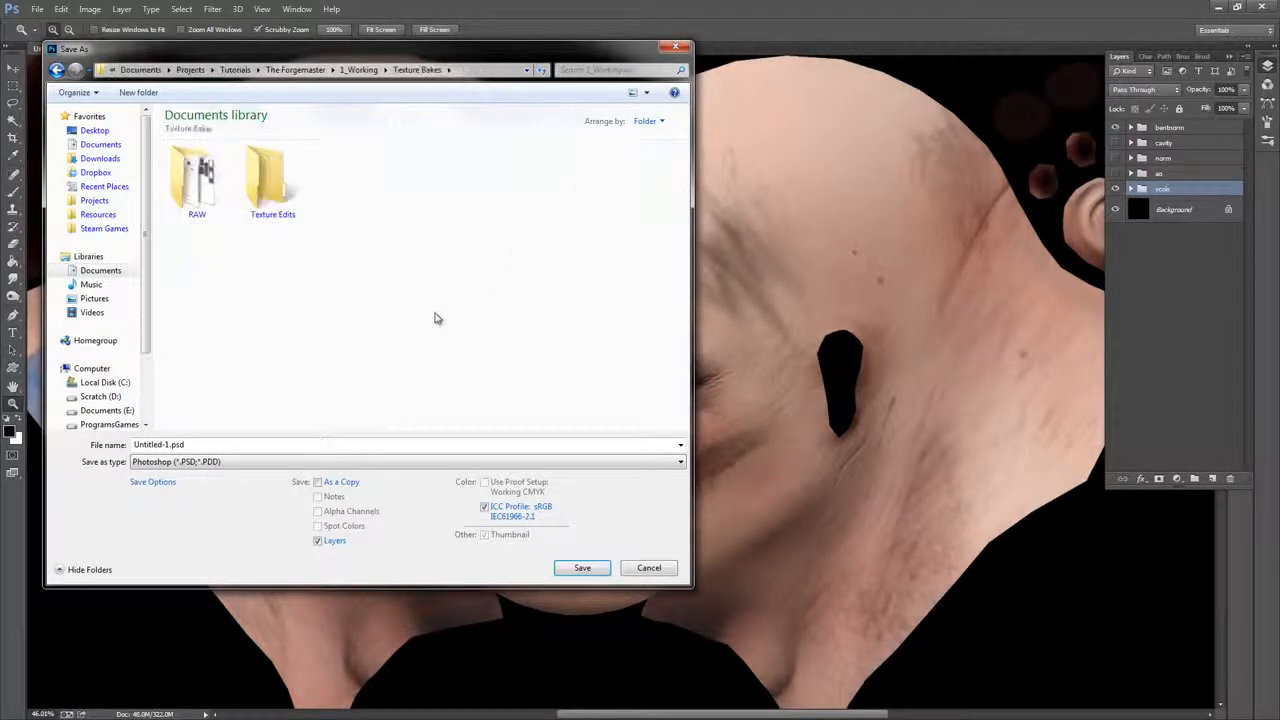
{"action": "double_click", "coordinate": [268, 185]}
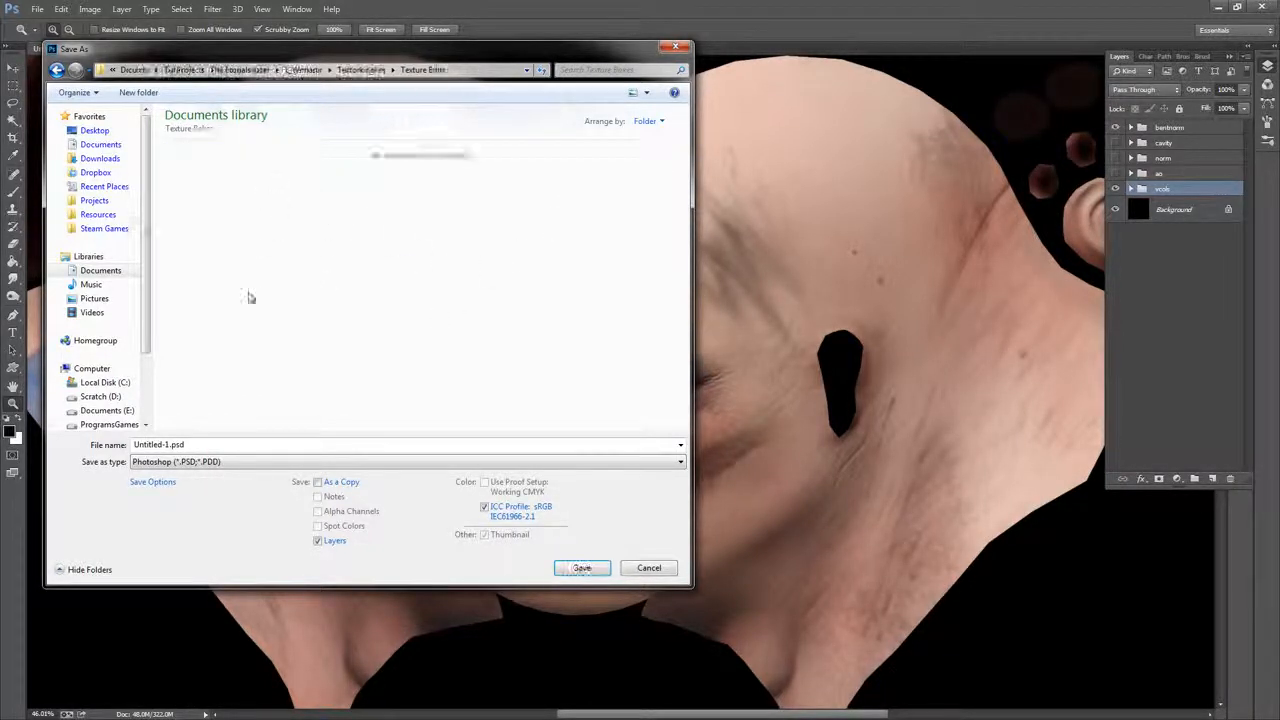
Save the texture in PNG format as forge_head.png with smallest compression and no interlacing
{"action": "left_click", "coordinate": [217, 462]}
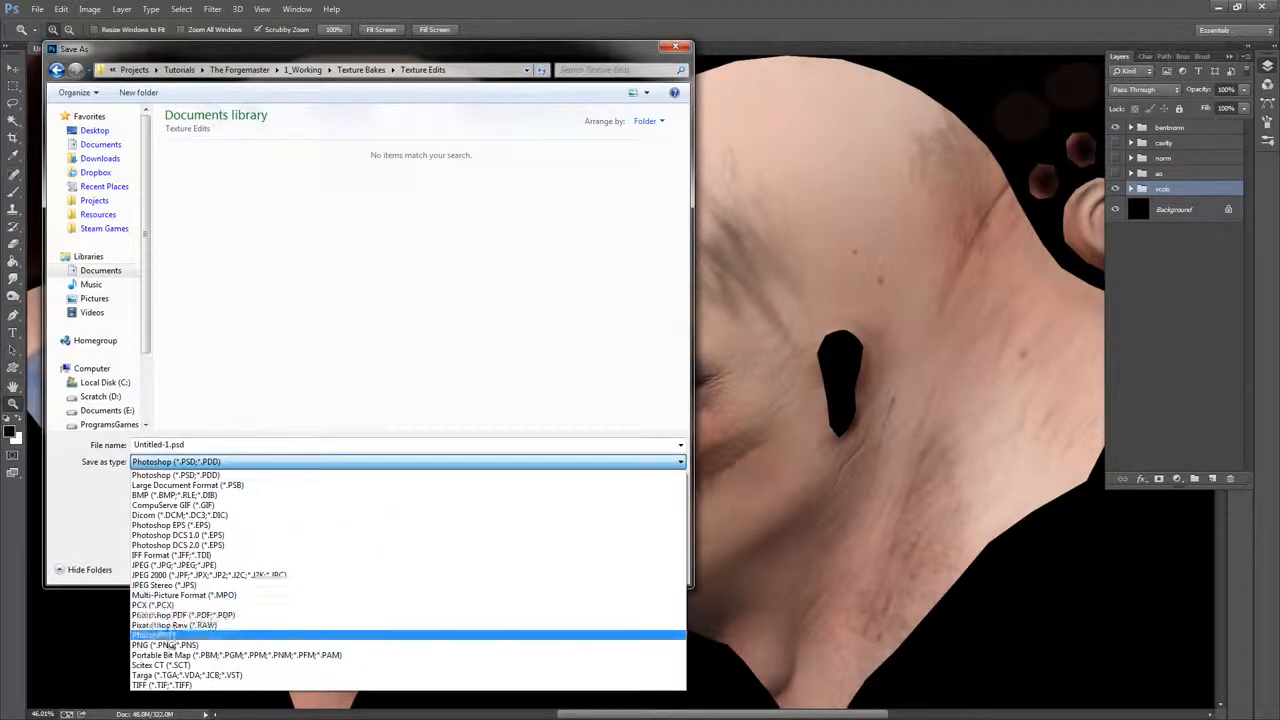
{"action": "left_click", "coordinate": [168, 637]}
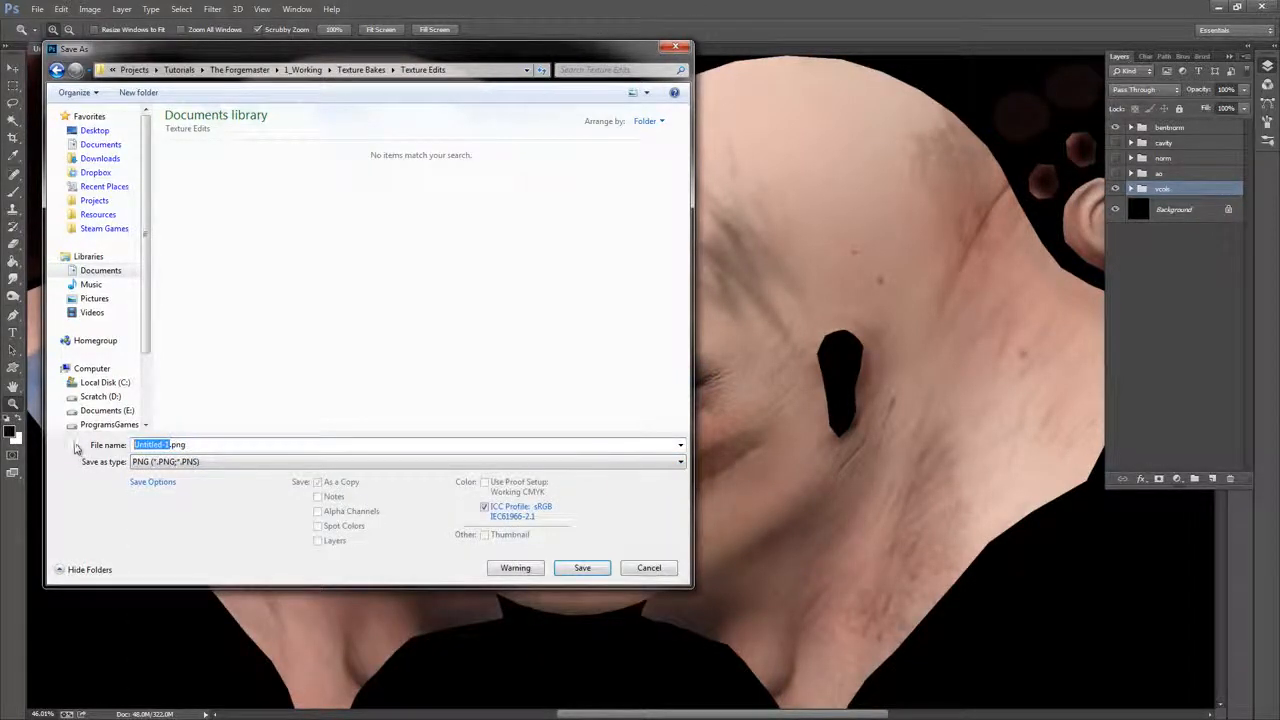
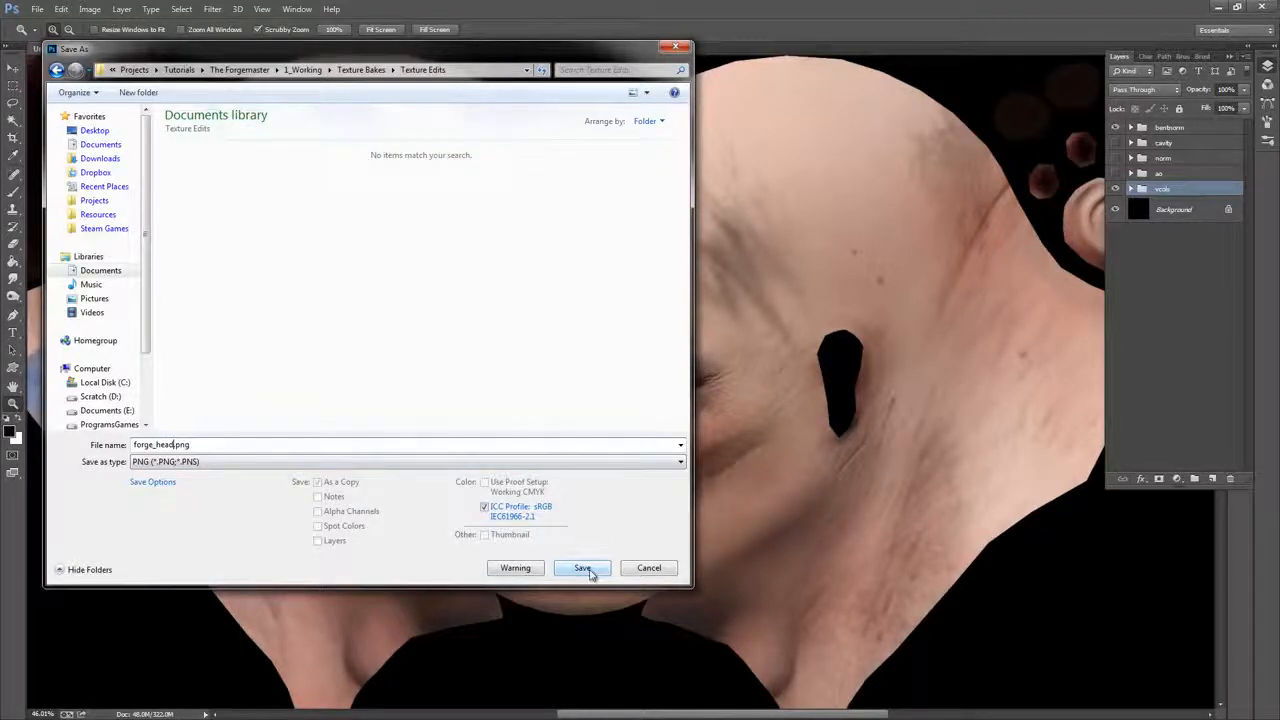
{"action": "left_click", "coordinate": [596, 568]}
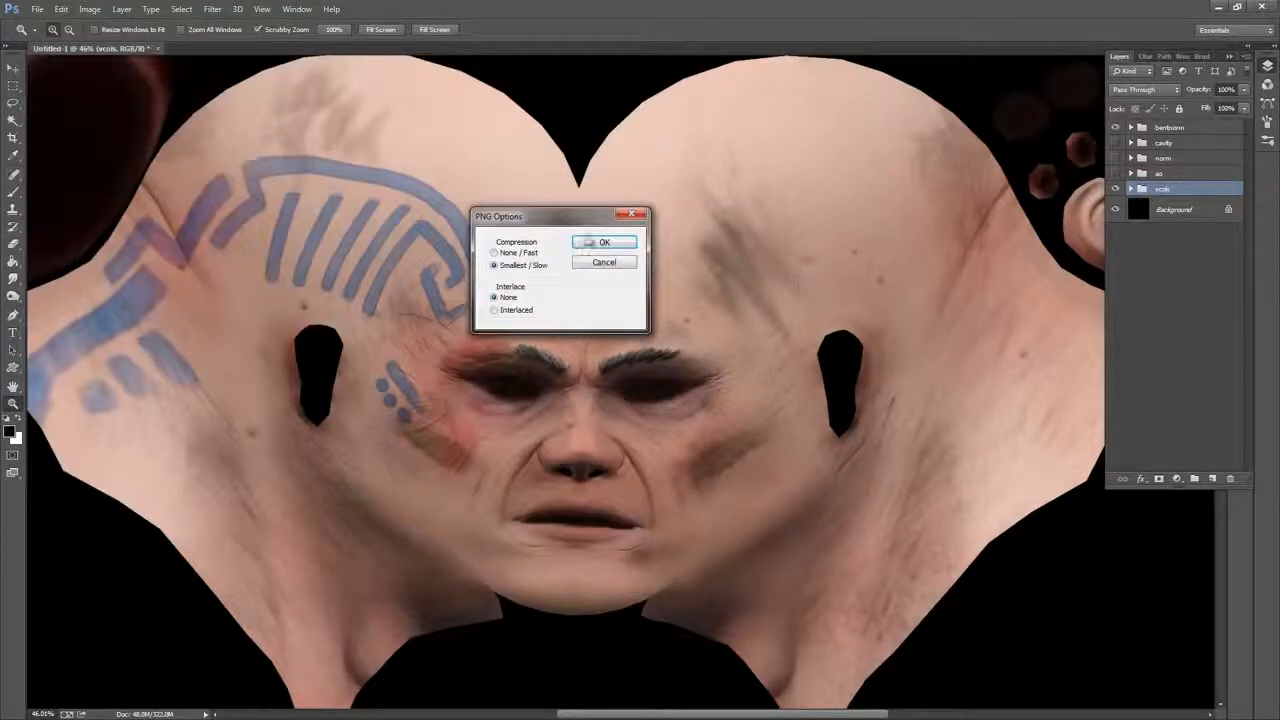
{"action": "left_click", "coordinate": [605, 243]}
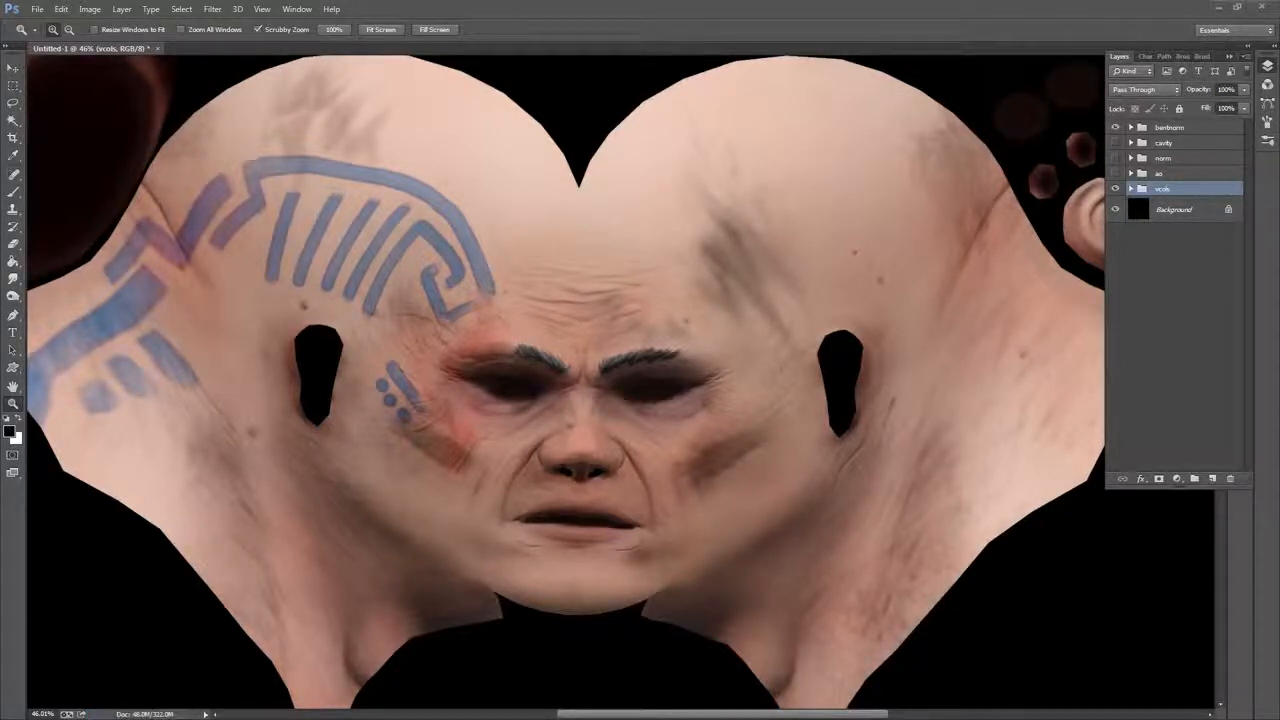
Save the layered document in Photoshop format as forge_head.psd in the Texture Edits folder
{"action": "left_click", "coordinate": [37, 10]}
{"action": "left_click", "coordinate": [88, 172]}
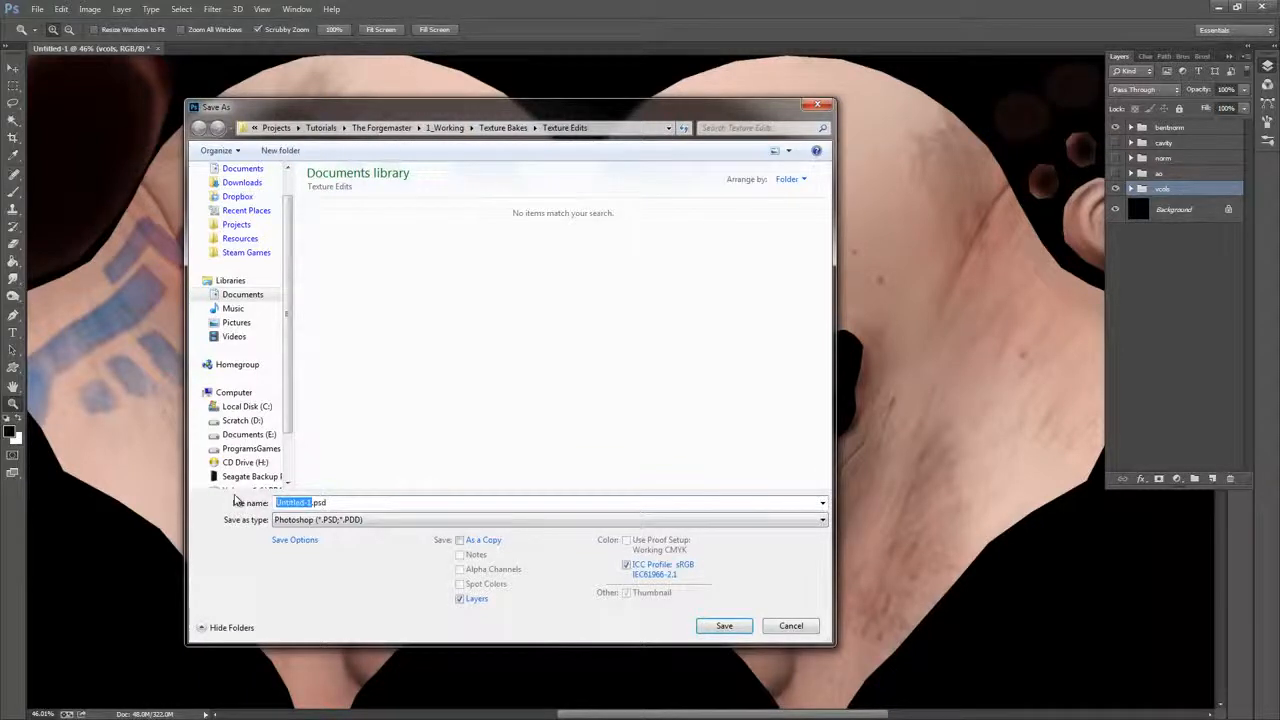
{"action": "type", "text": "forge_head"}
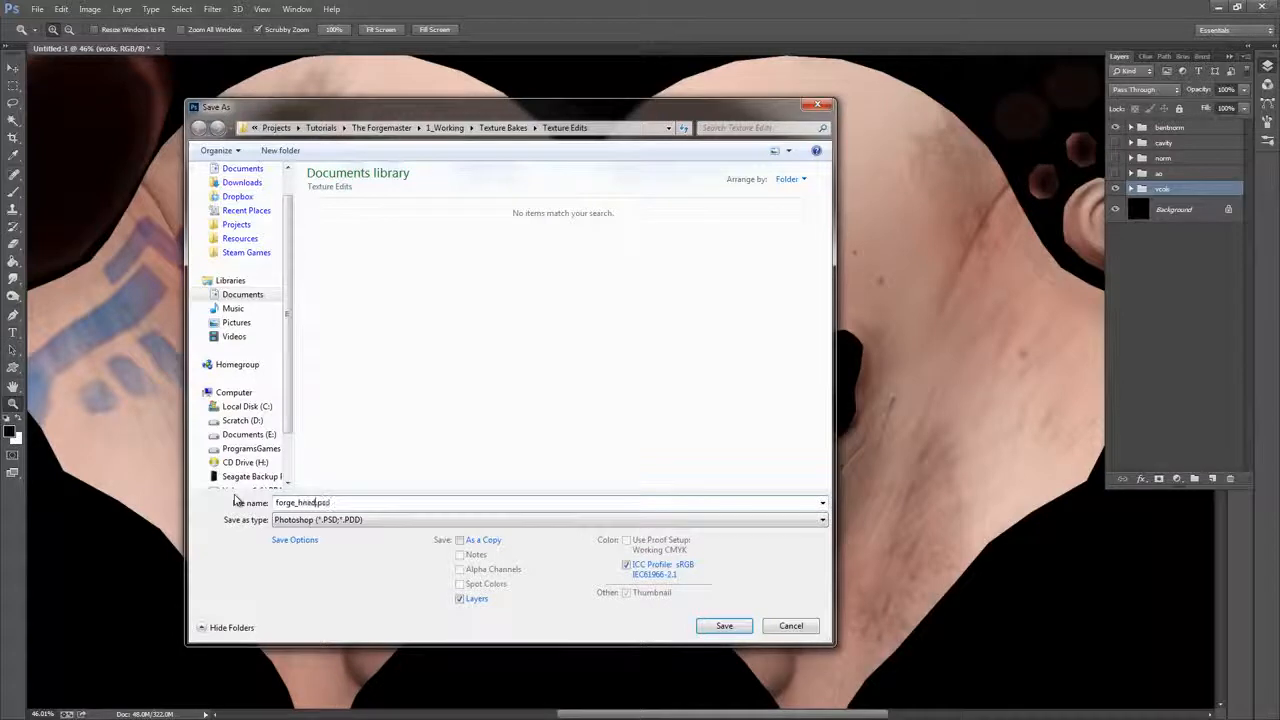
{"action": "key", "text": "Return"}
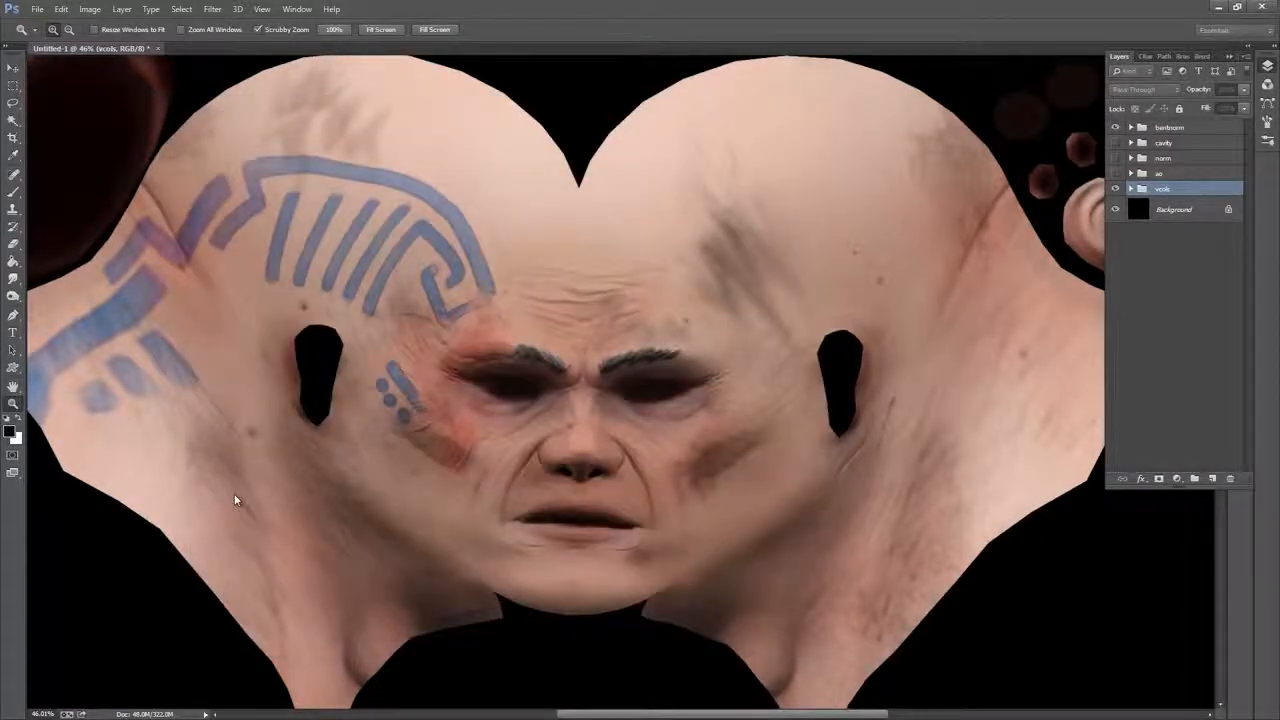
Save the layered head document in Photoshop format with Maximize Compatibility enabled
{"action": "left_click", "coordinate": [36, 11]}
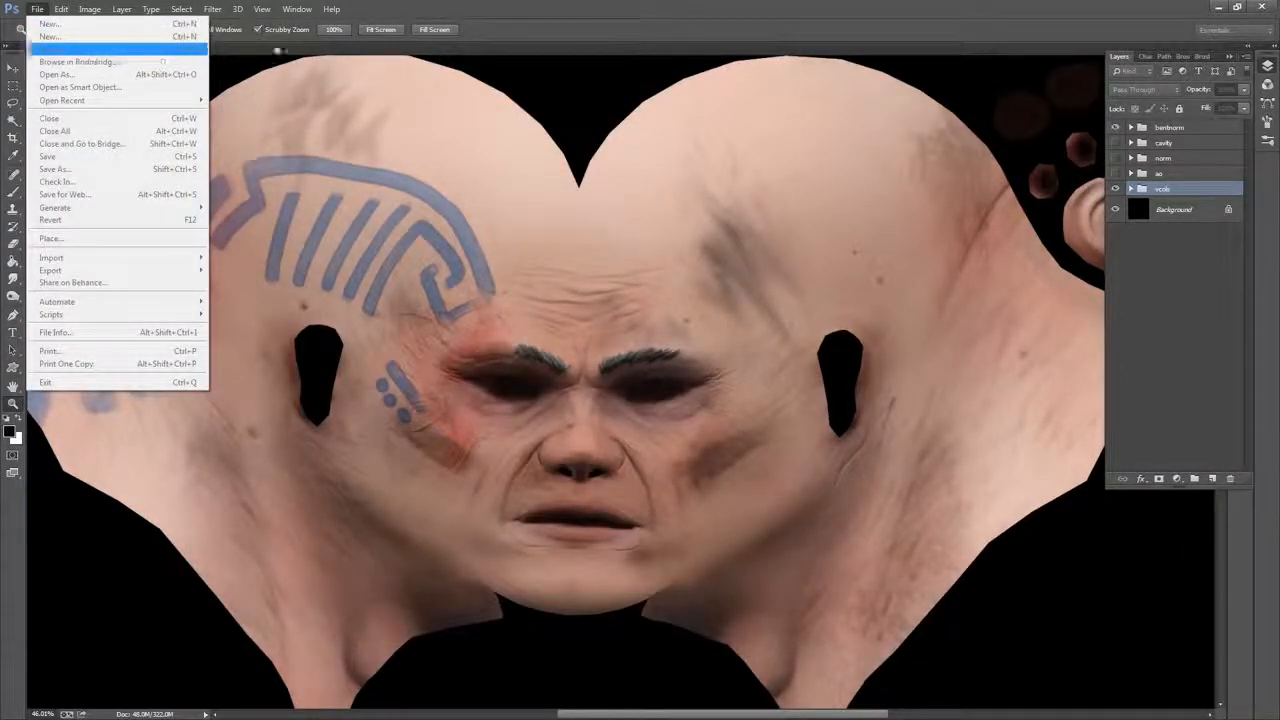
{"action": "left_click", "coordinate": [600, 39]}
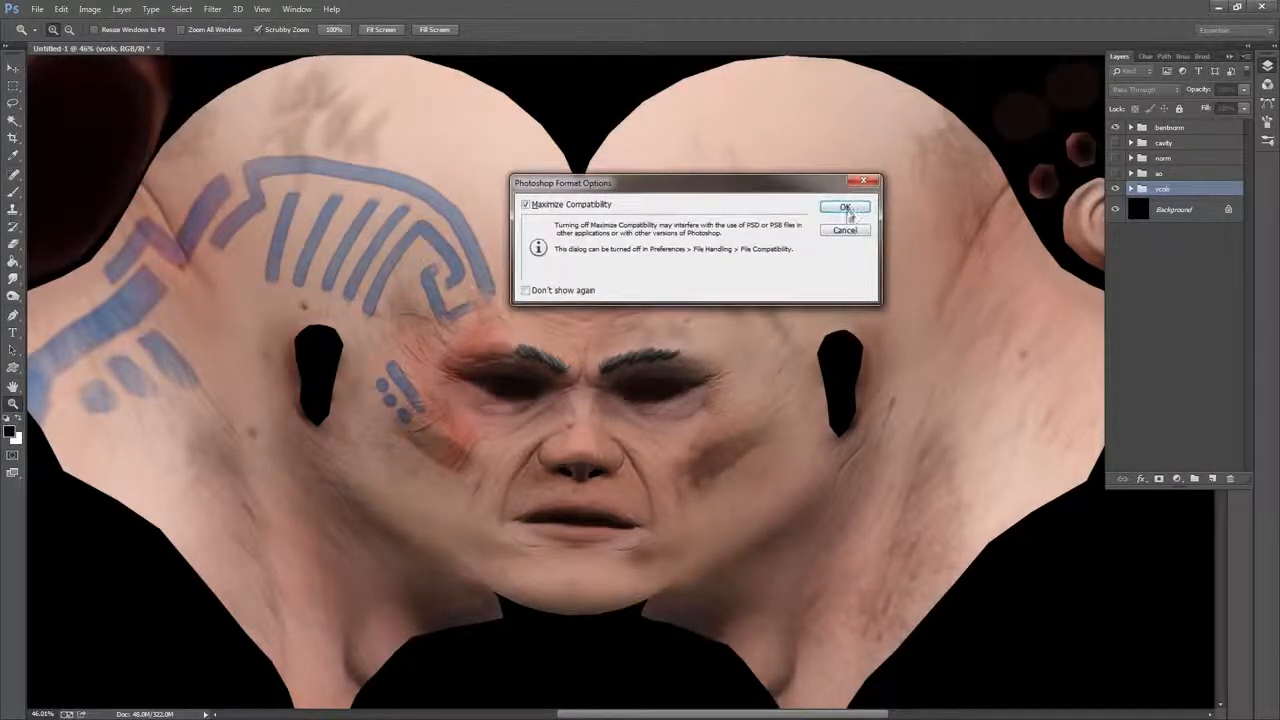
{"action": "left_click", "coordinate": [850, 210]}
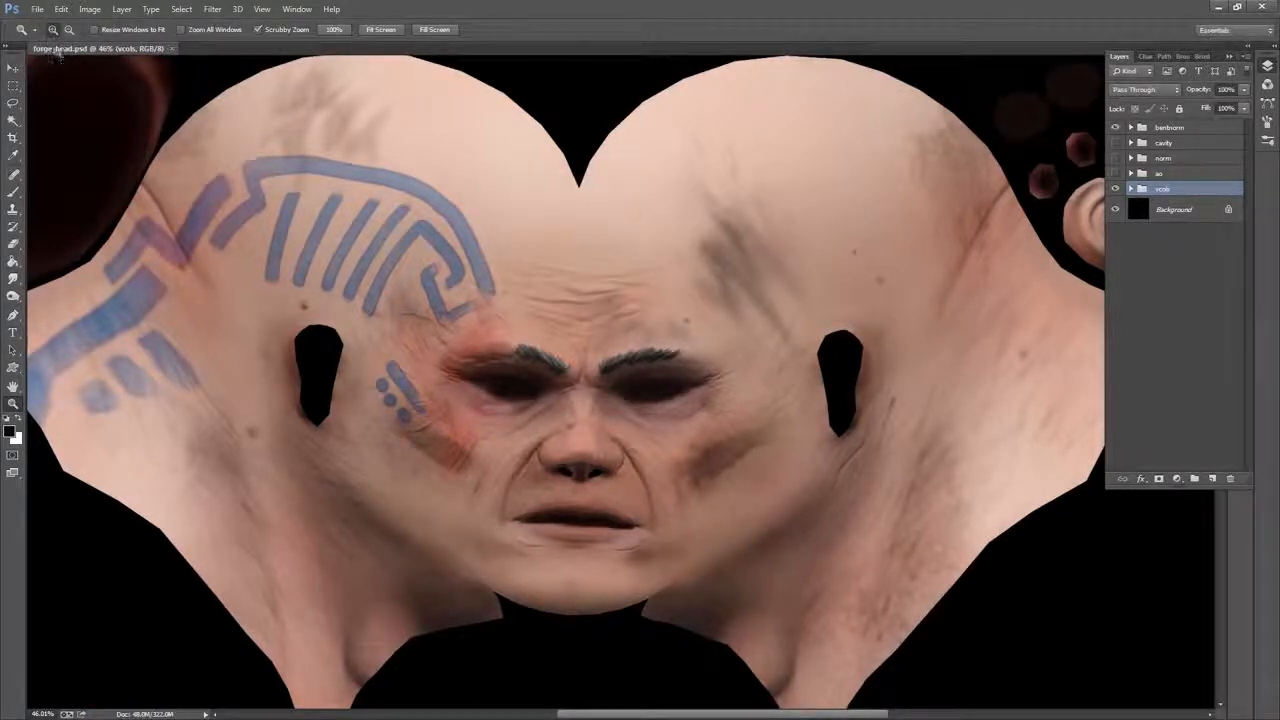
{"action": "left_click", "coordinate": [37, 9]}
{"action": "left_click", "coordinate": [58, 32]}
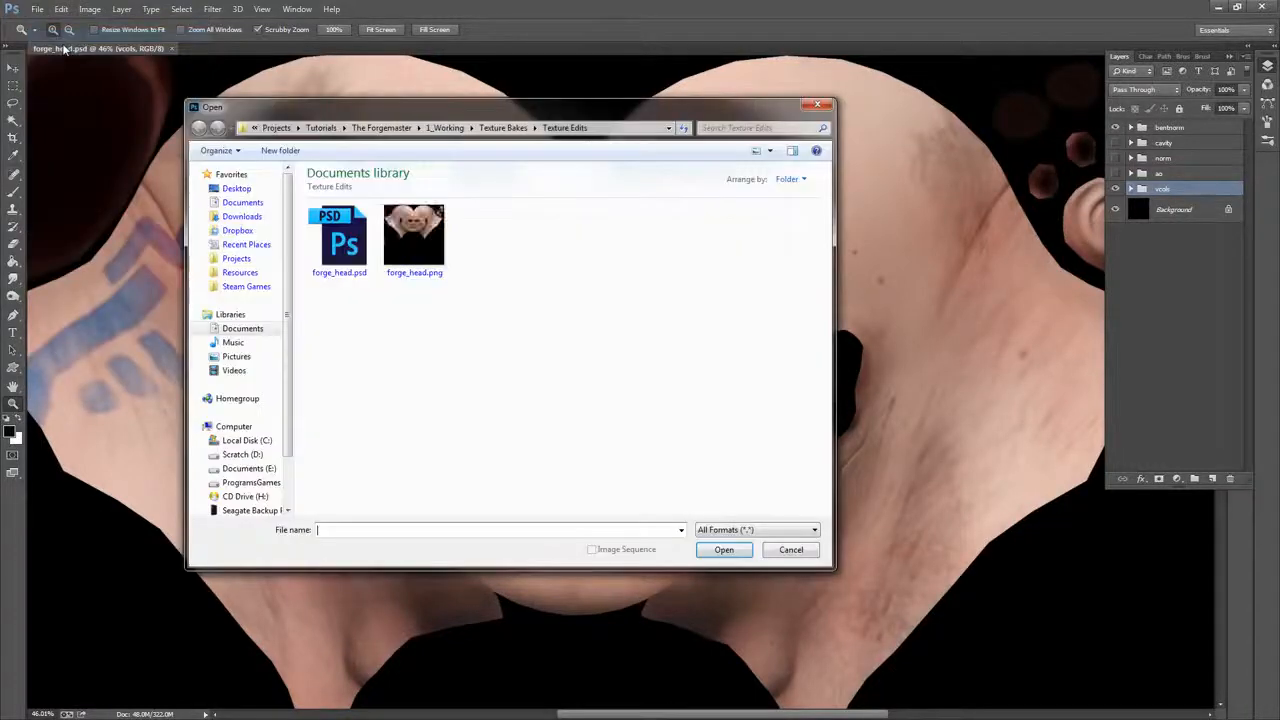
{"action": "left_click", "coordinate": [817, 105]}
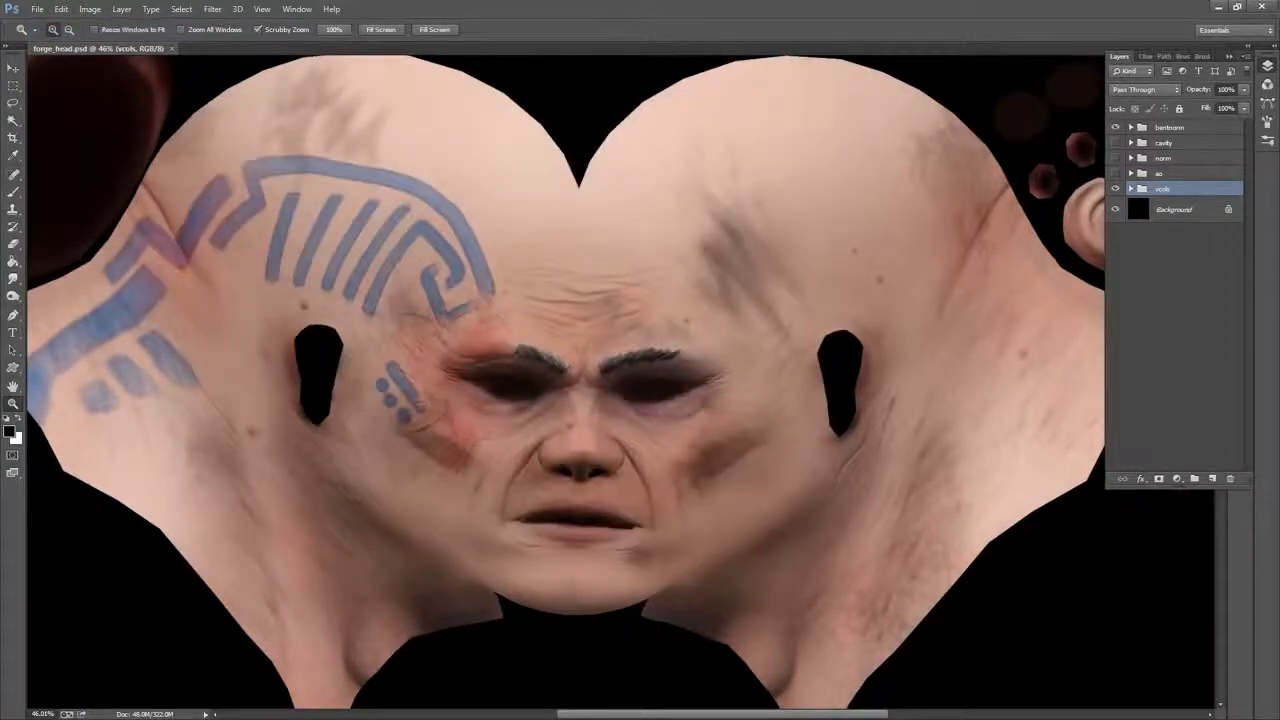
Open the five forge_beard bake images from the RAW folder in Photoshop and close forge_head.psd
{"action": "key", "text": "alt+Tab"}
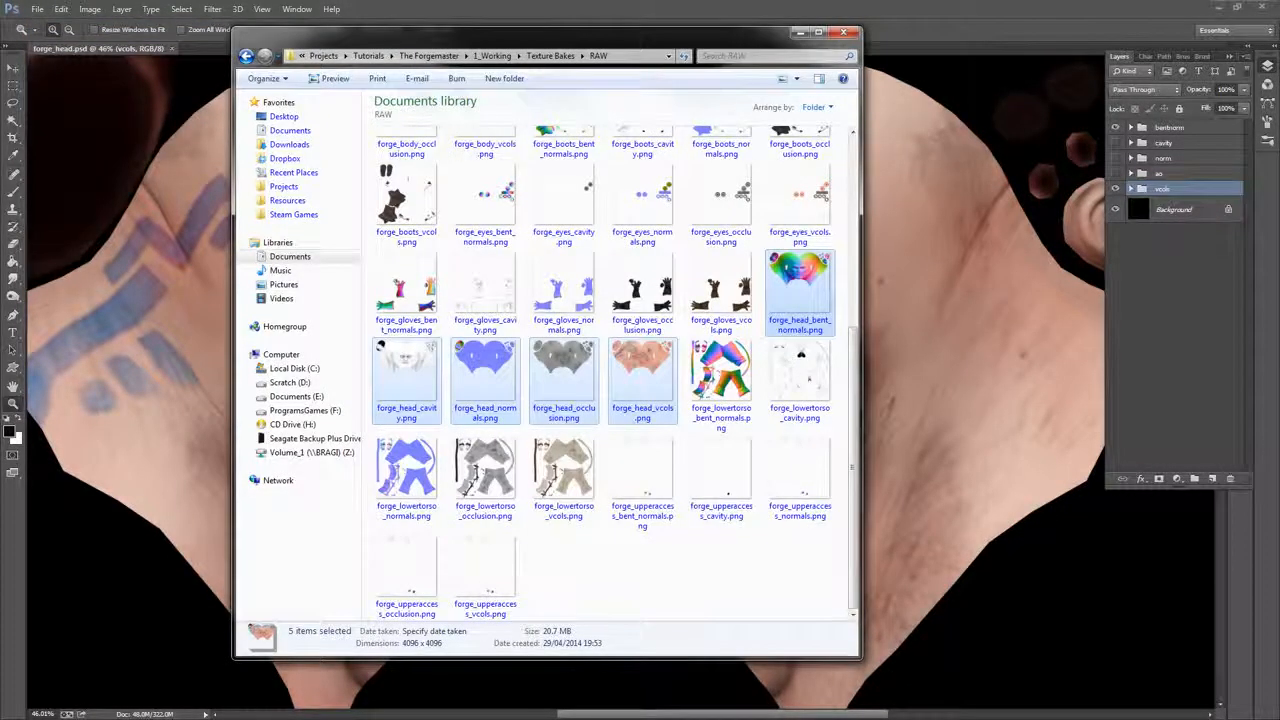
{"action": "scroll", "coordinate": [843, 378], "scroll_direction": "up", "scroll_amount": 5}
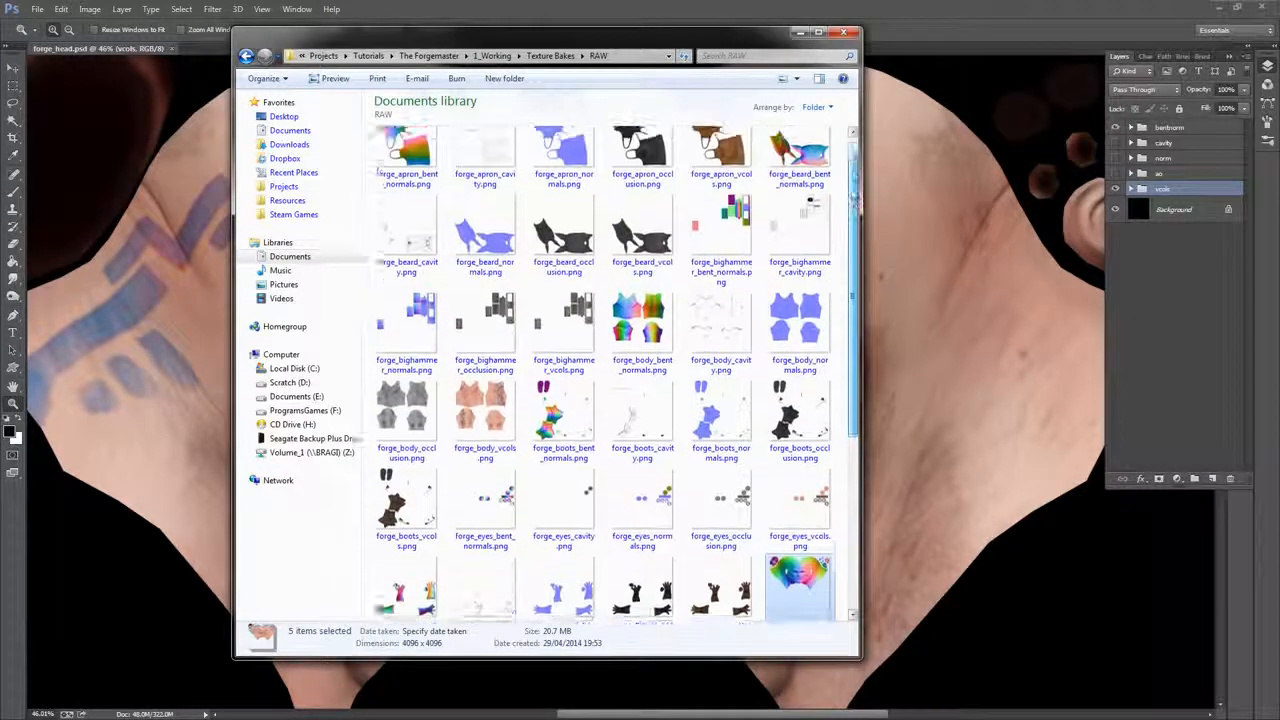
{"action": "left_click", "coordinate": [806, 172]}
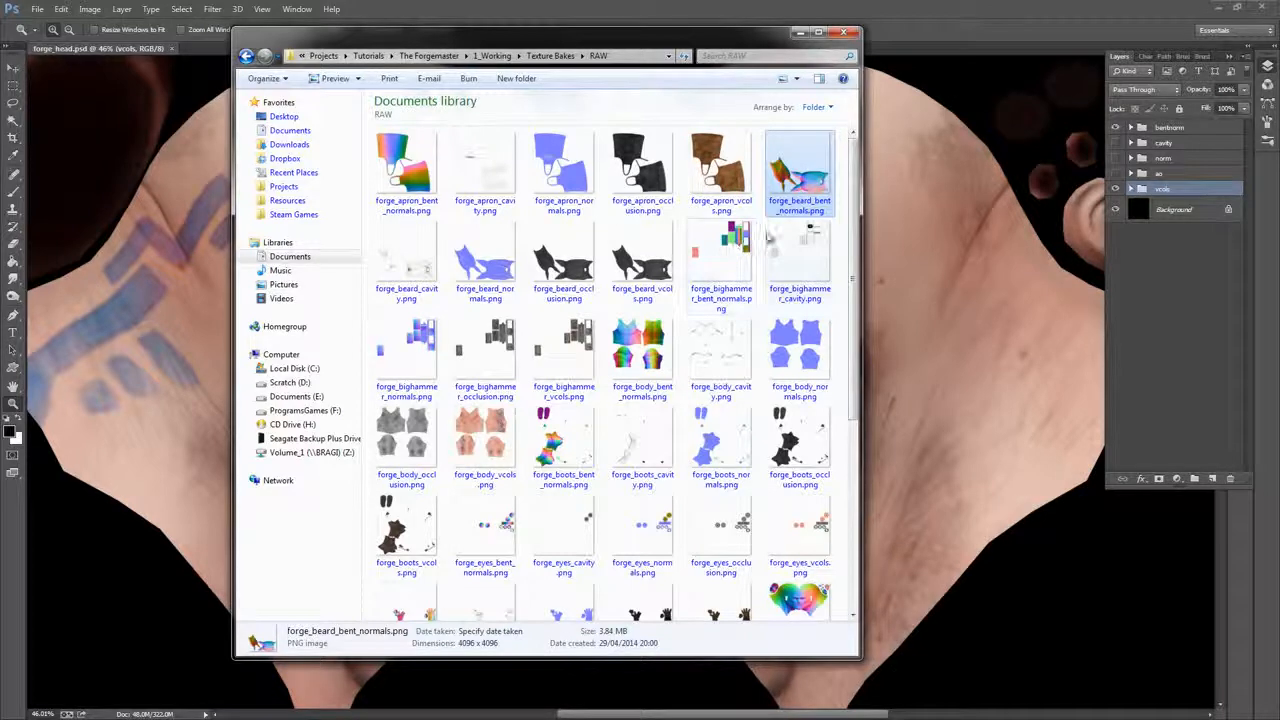
{"action": "left_click", "coordinate": [645, 247], "text": "shift"}
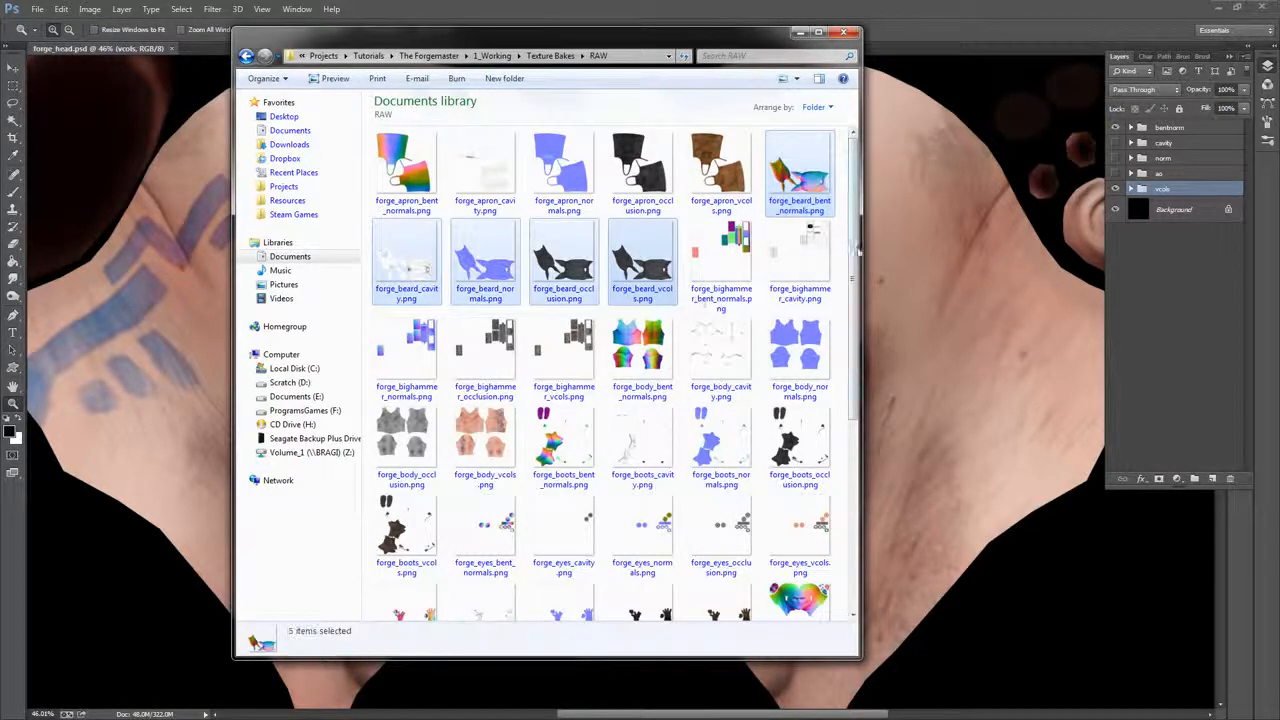
{"action": "left_click_drag", "start_coordinate": [800, 165], "coordinate": [952, 50]}
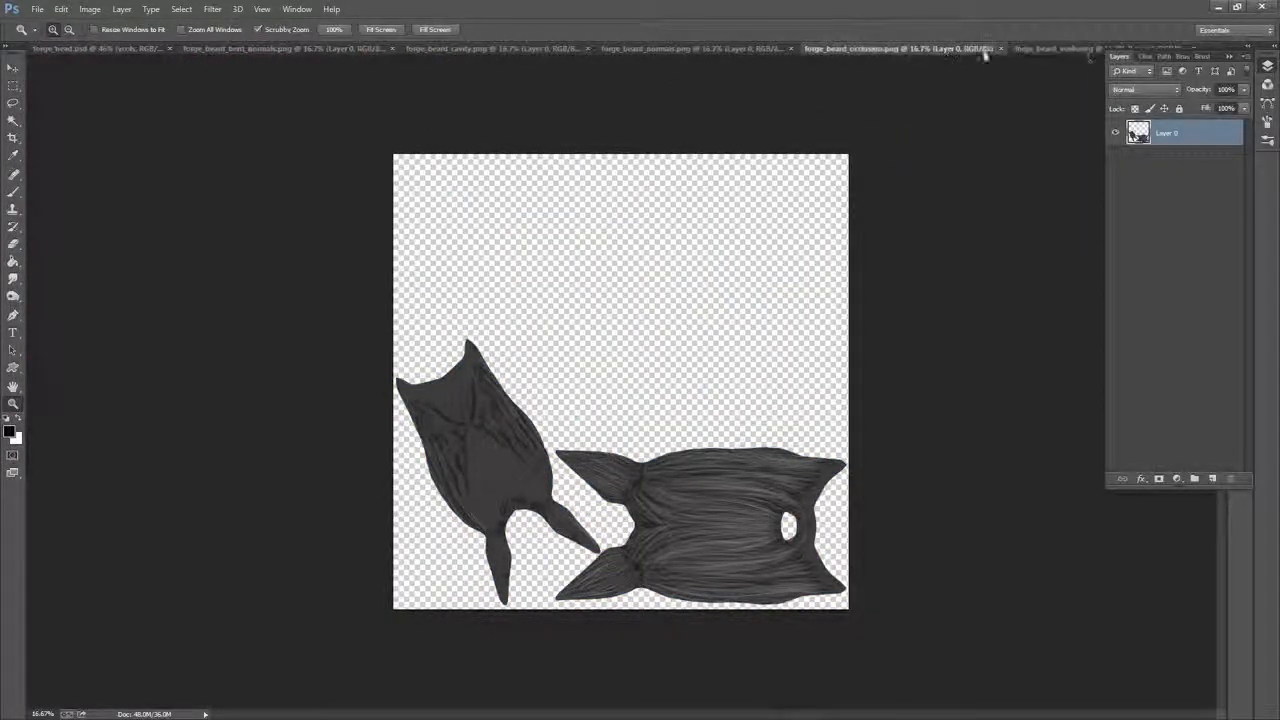
{"action": "left_click", "coordinate": [132, 48]}
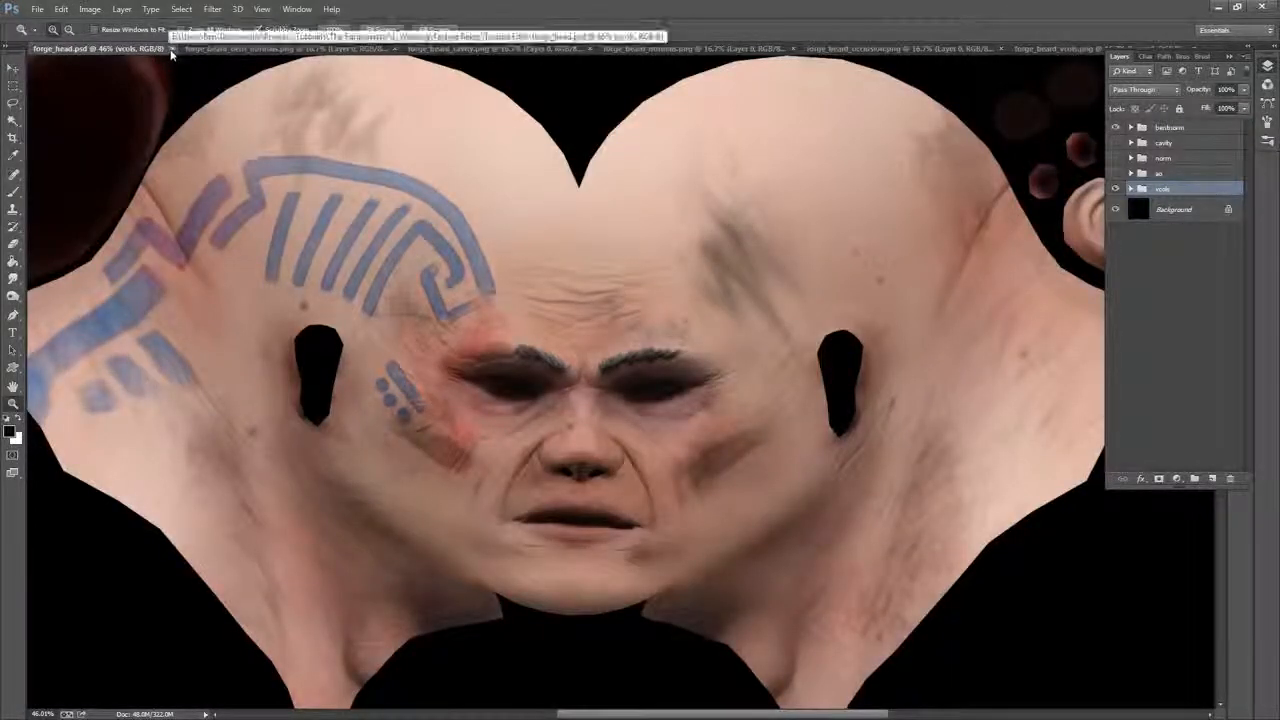
{"action": "left_click", "coordinate": [171, 48]}
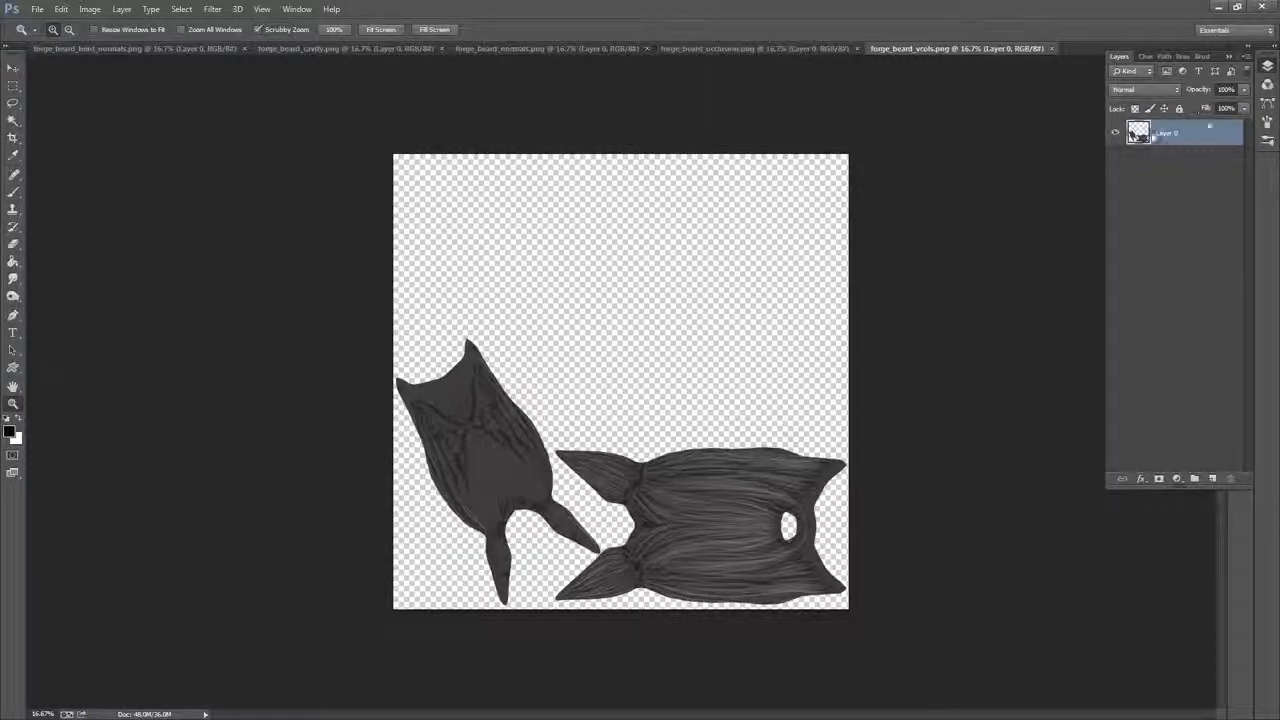
Create a new 4096 × 4096 pixel, 8-bit grayscale document at 72 pixels/inch with a white background
{"action": "left_click", "coordinate": [37, 9]}
{"action": "left_click", "coordinate": [45, 20]}
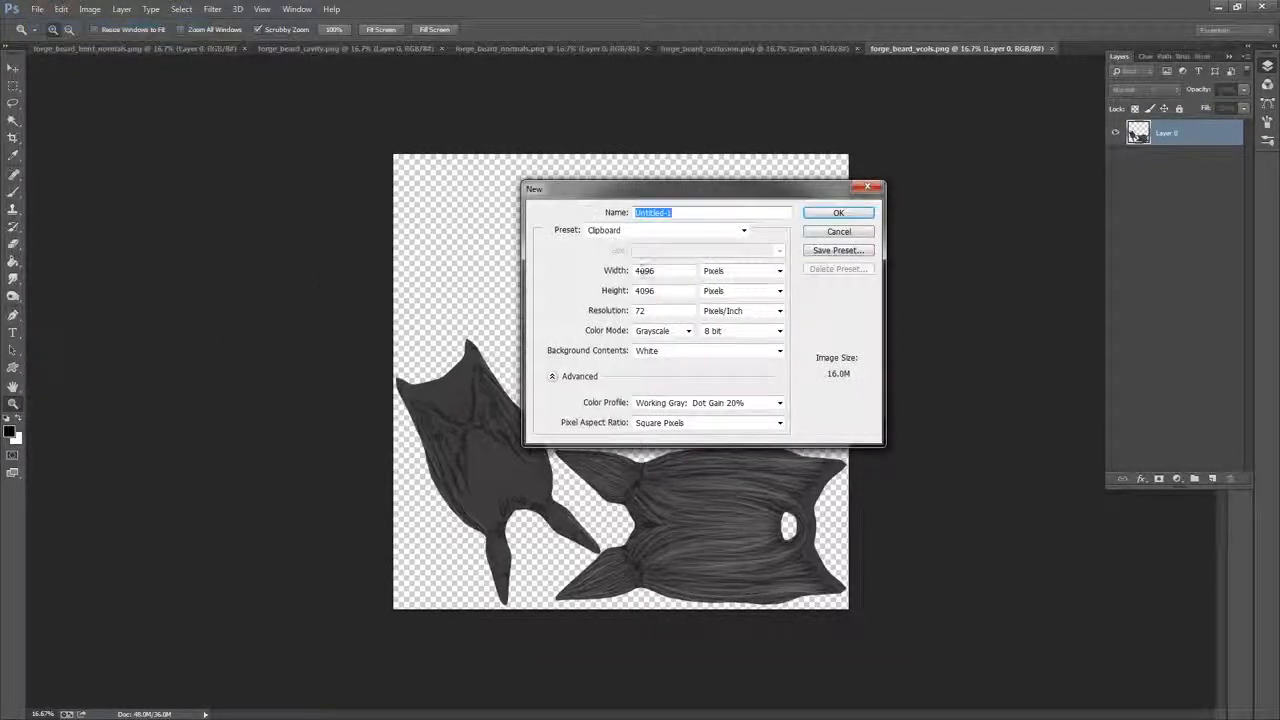
{"action": "left_click", "coordinate": [831, 215]}
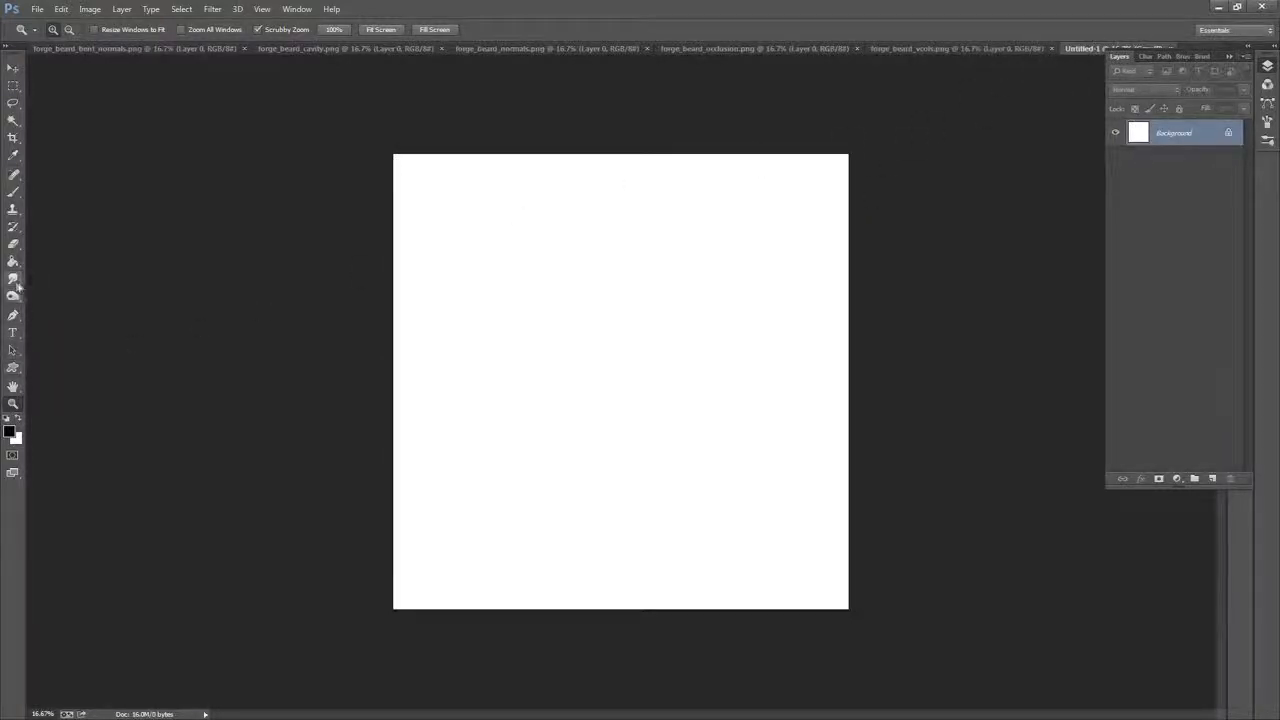
Fill the new document's background with black and add two empty layers above it
{"action": "left_click", "coordinate": [13, 262]}
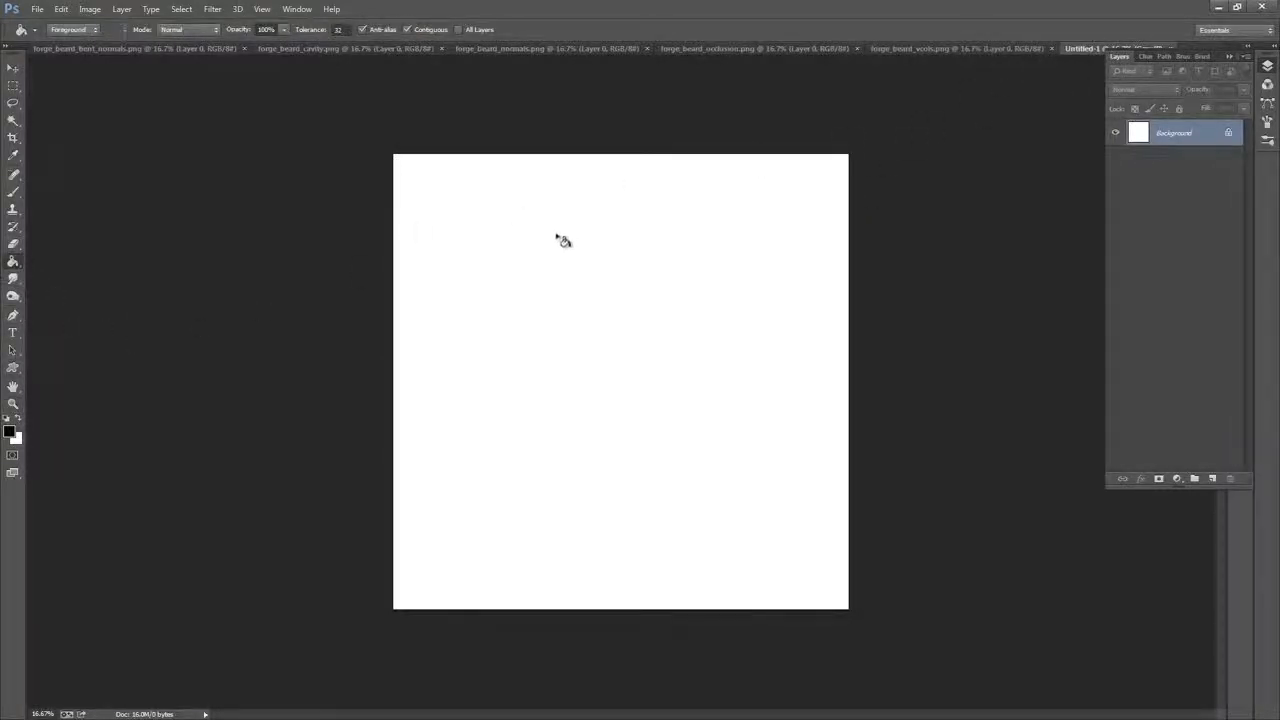
{"action": "left_click", "coordinate": [563, 236]}
{"action": "left_click", "coordinate": [1212, 478]}
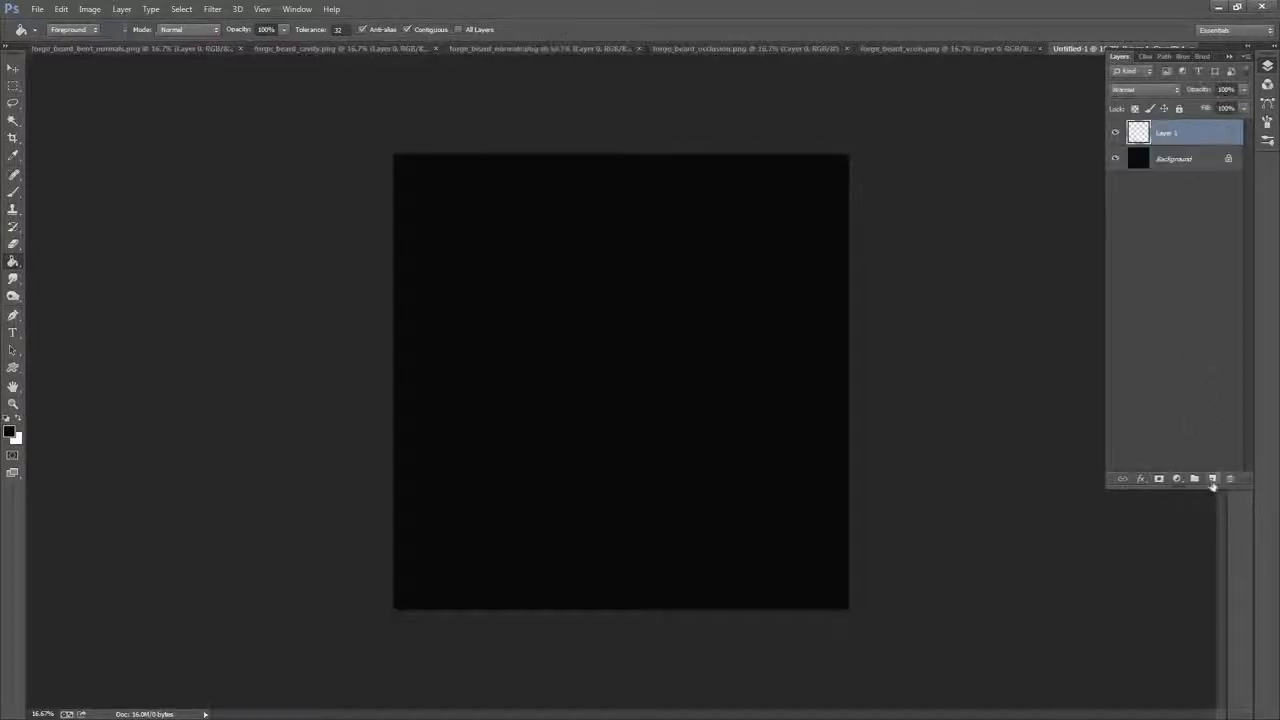
{"action": "left_click_drag", "start_coordinate": [1204, 136], "coordinate": [1212, 478]}
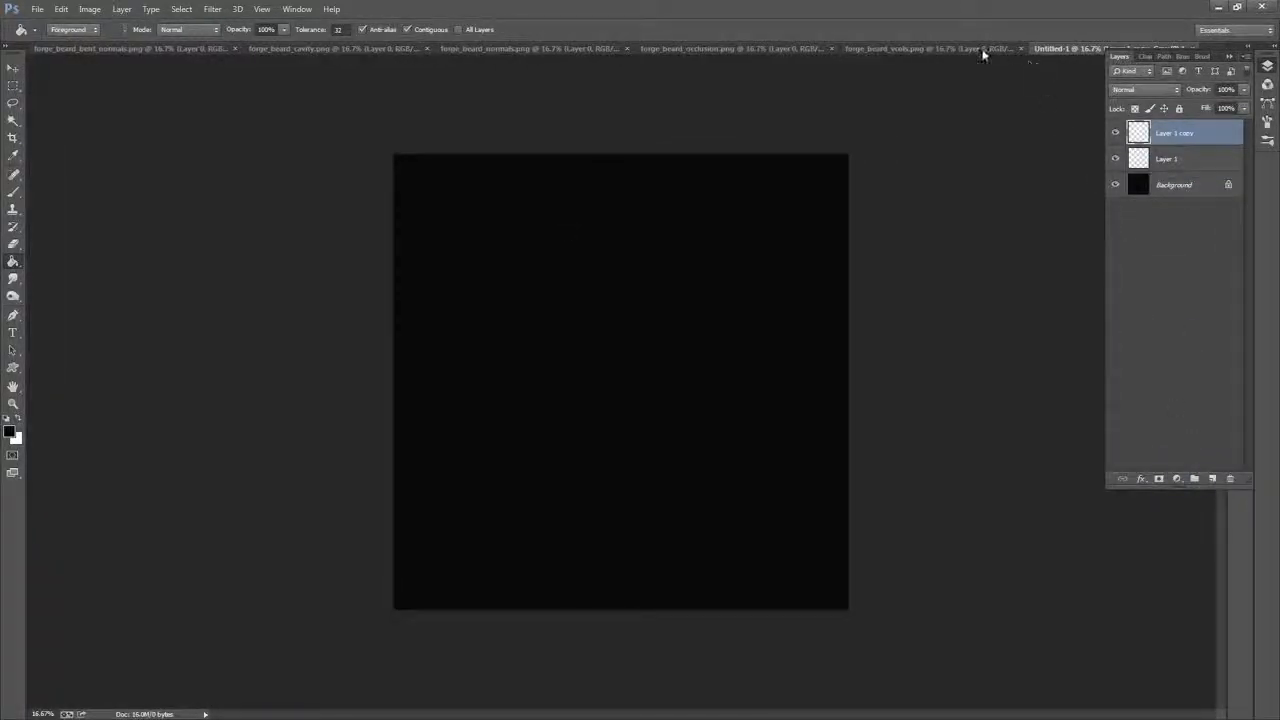
In forge_beard_vcols.png, add a black-filled layer beneath the beard layer and merge the two
{"action": "left_click", "coordinate": [960, 48]}
{"action": "left_click", "coordinate": [1212, 478]}
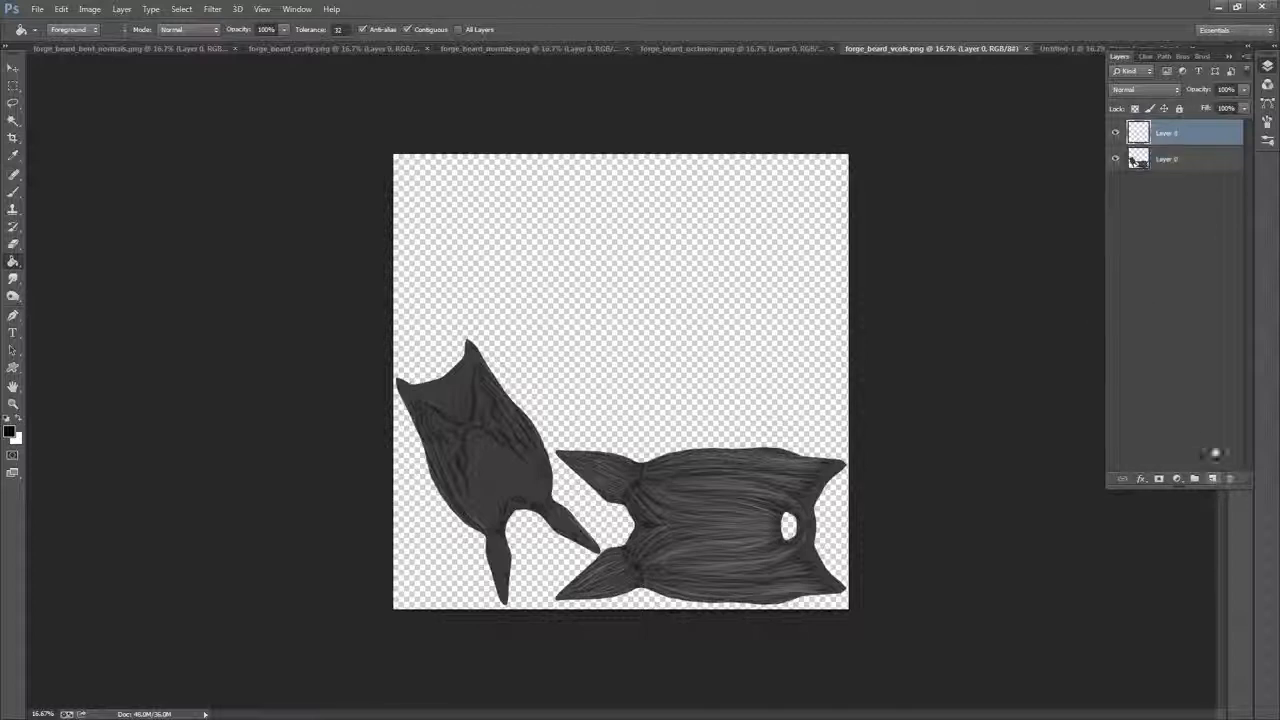
{"action": "left_click_drag", "start_coordinate": [1200, 133], "coordinate": [1200, 170]}
{"action": "left_click", "coordinate": [789, 355]}
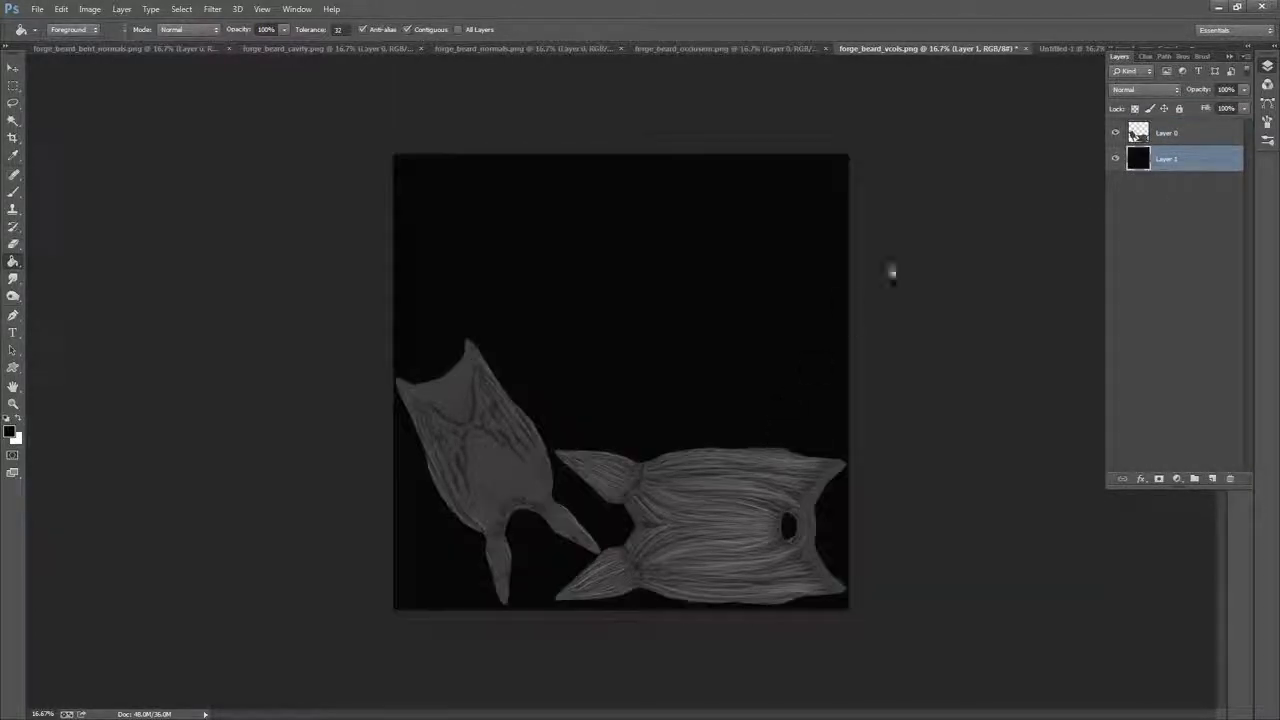
{"action": "right_click", "coordinate": [1205, 143]}
{"action": "left_click", "coordinate": [1145, 484]}
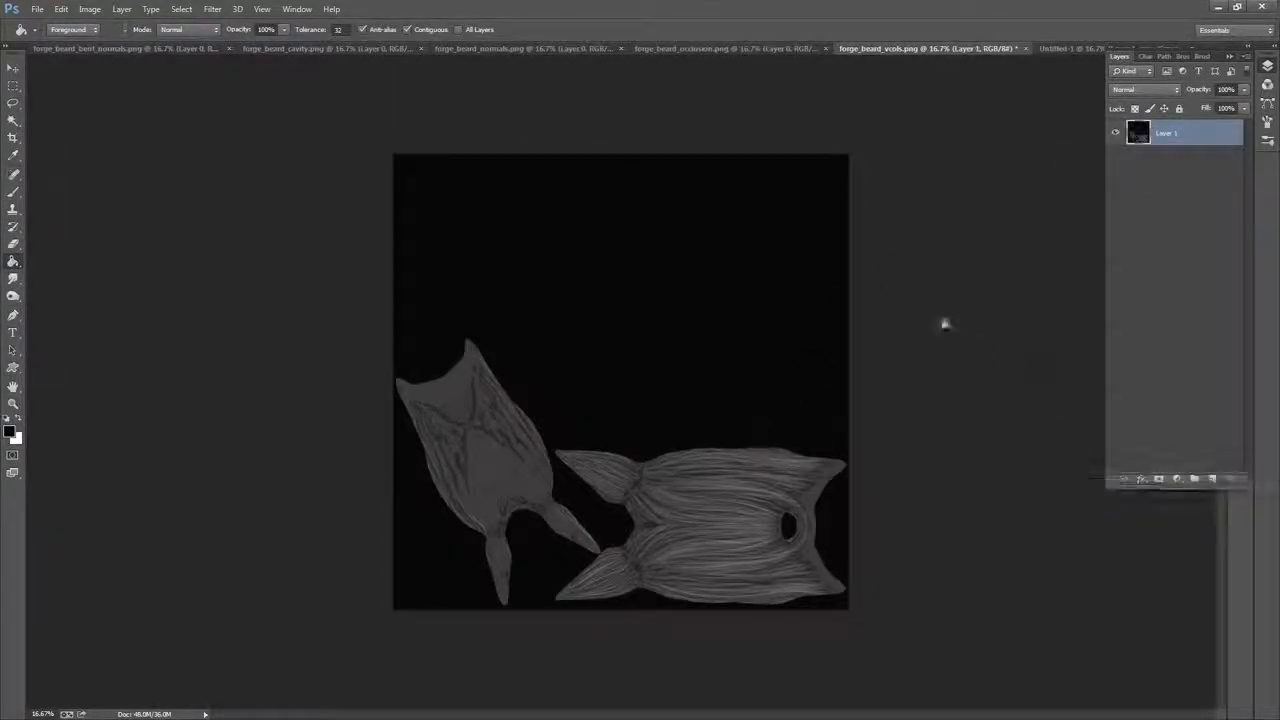
Copy the entire merged vcols image into the uppermost layer of the Untitled-1 document
{"action": "key", "text": "ctrl+a"}
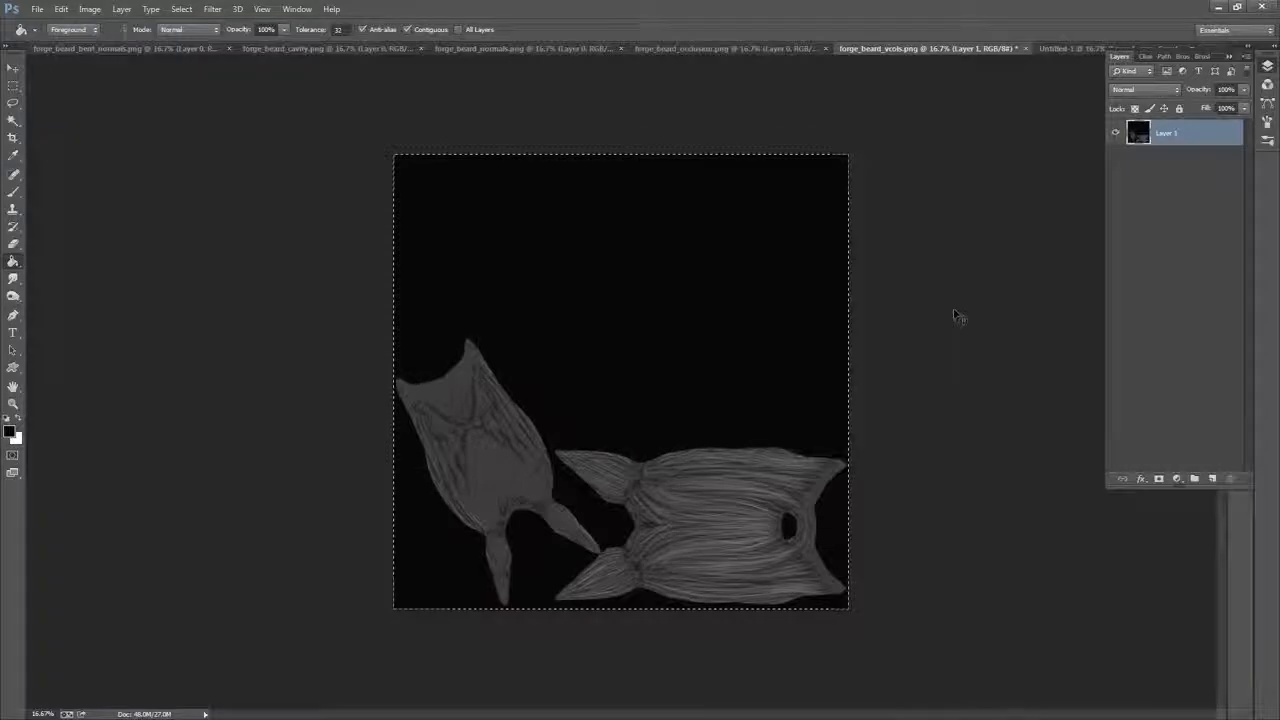
{"action": "left_click", "coordinate": [1067, 47]}
{"action": "key", "text": "ctrl+v"}
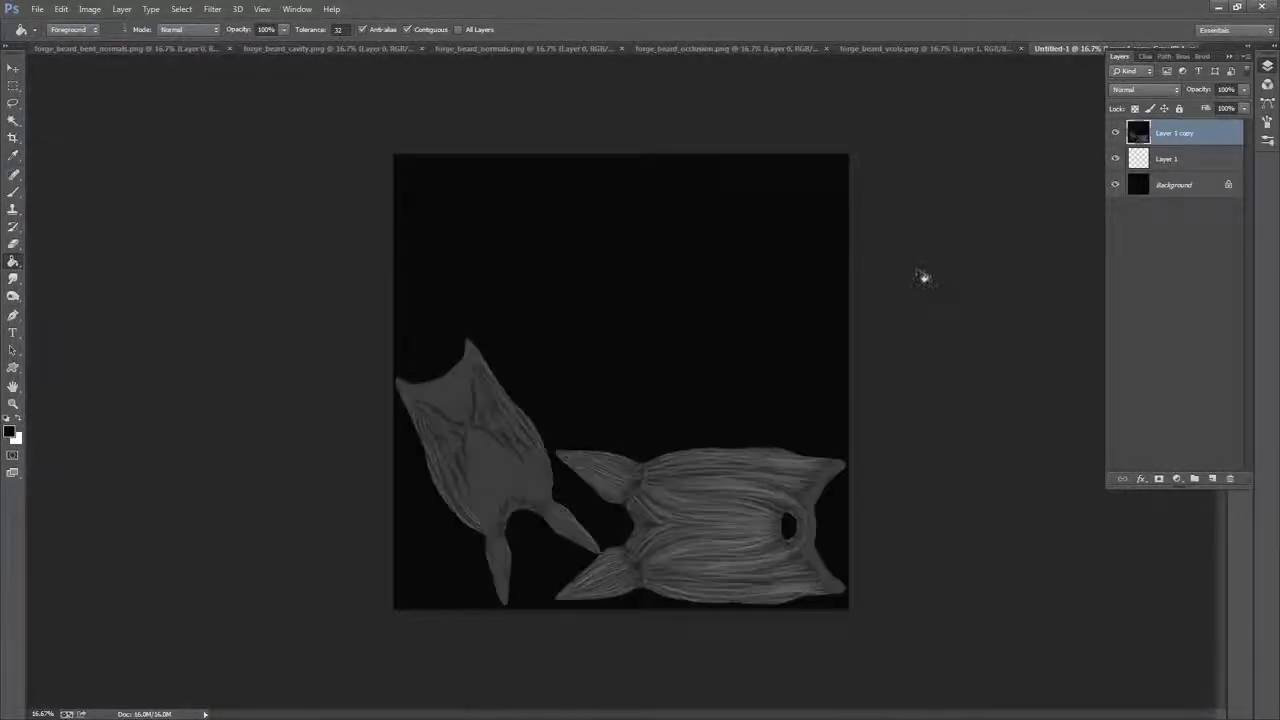
Compare forge_beard_occlusion.png with the vcols image, then close the occlusion image
{"action": "left_click", "coordinate": [933, 50]}
{"action": "left_click", "coordinate": [776, 49]}
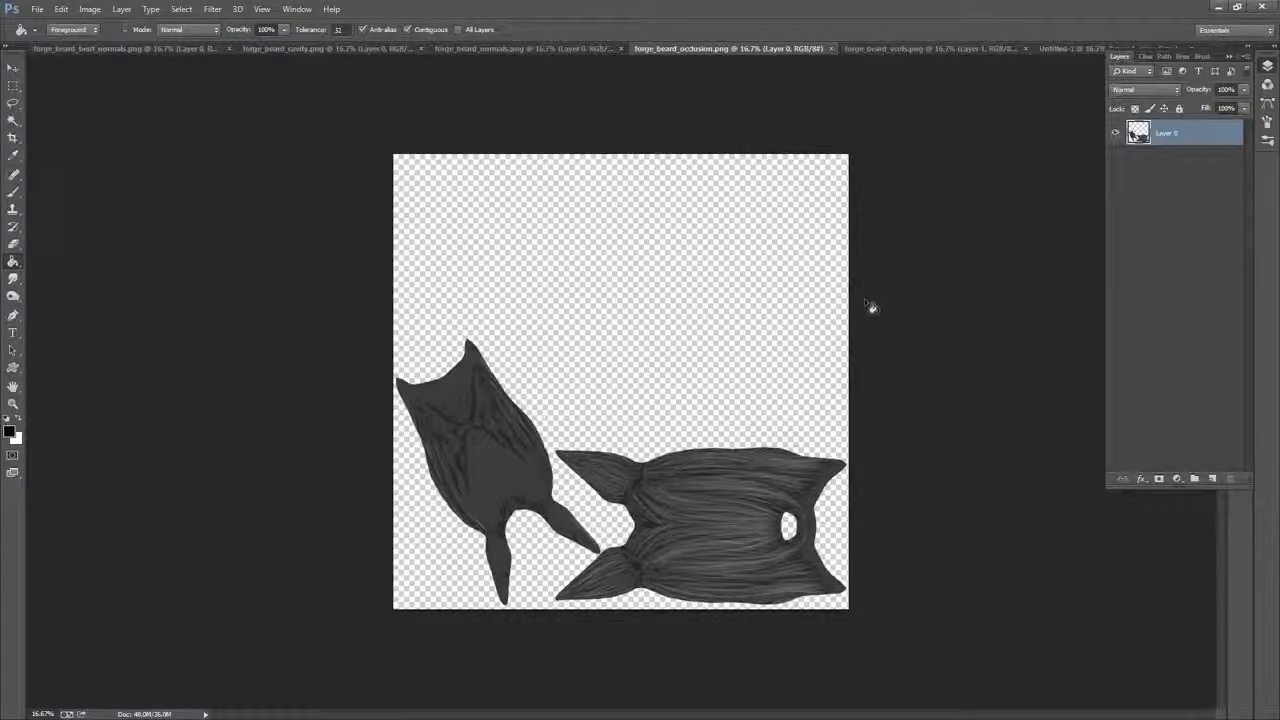
{"action": "left_click", "coordinate": [900, 49]}
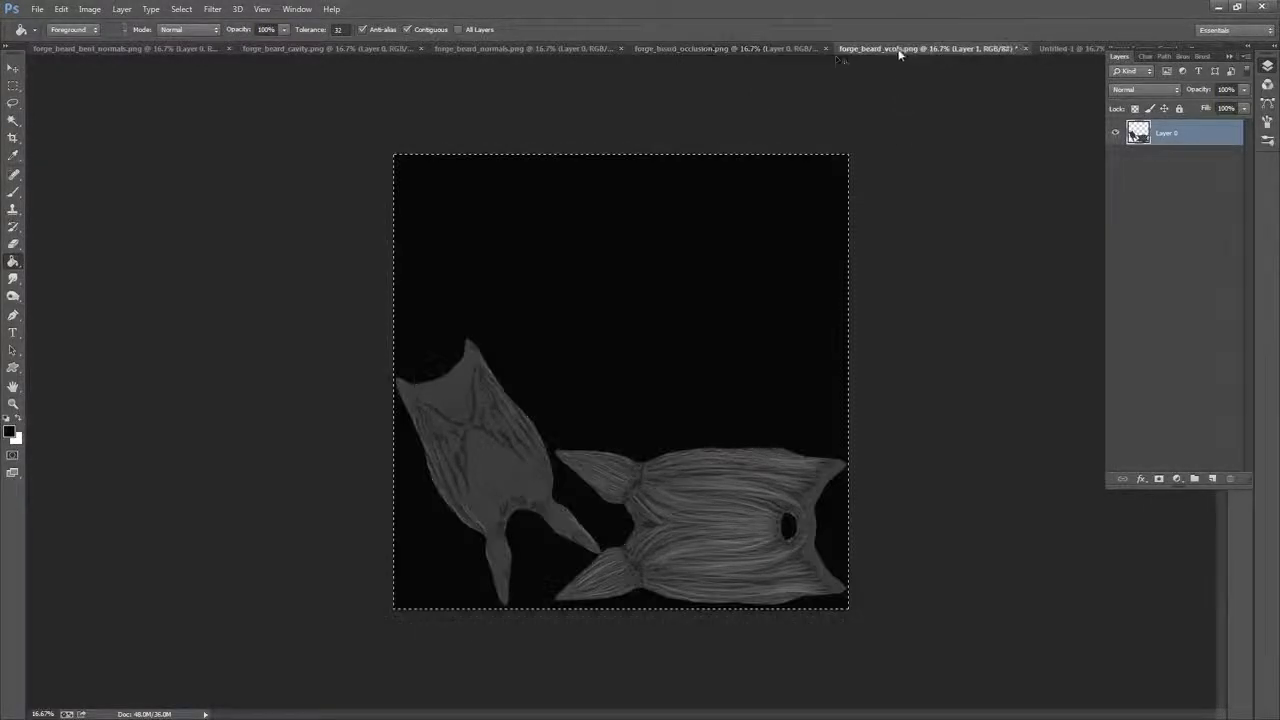
{"action": "left_click", "coordinate": [783, 50]}
{"action": "left_click", "coordinate": [906, 48]}
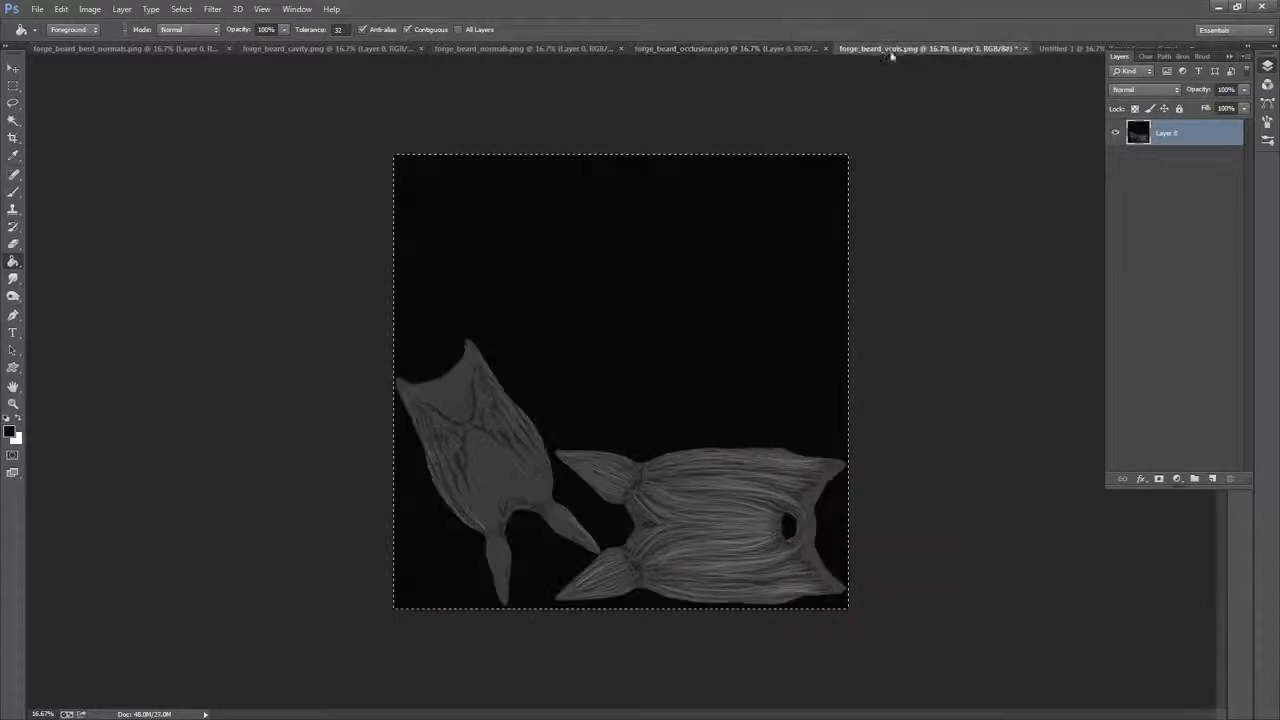
{"action": "left_click", "coordinate": [815, 50]}
{"action": "left_click", "coordinate": [830, 49]}
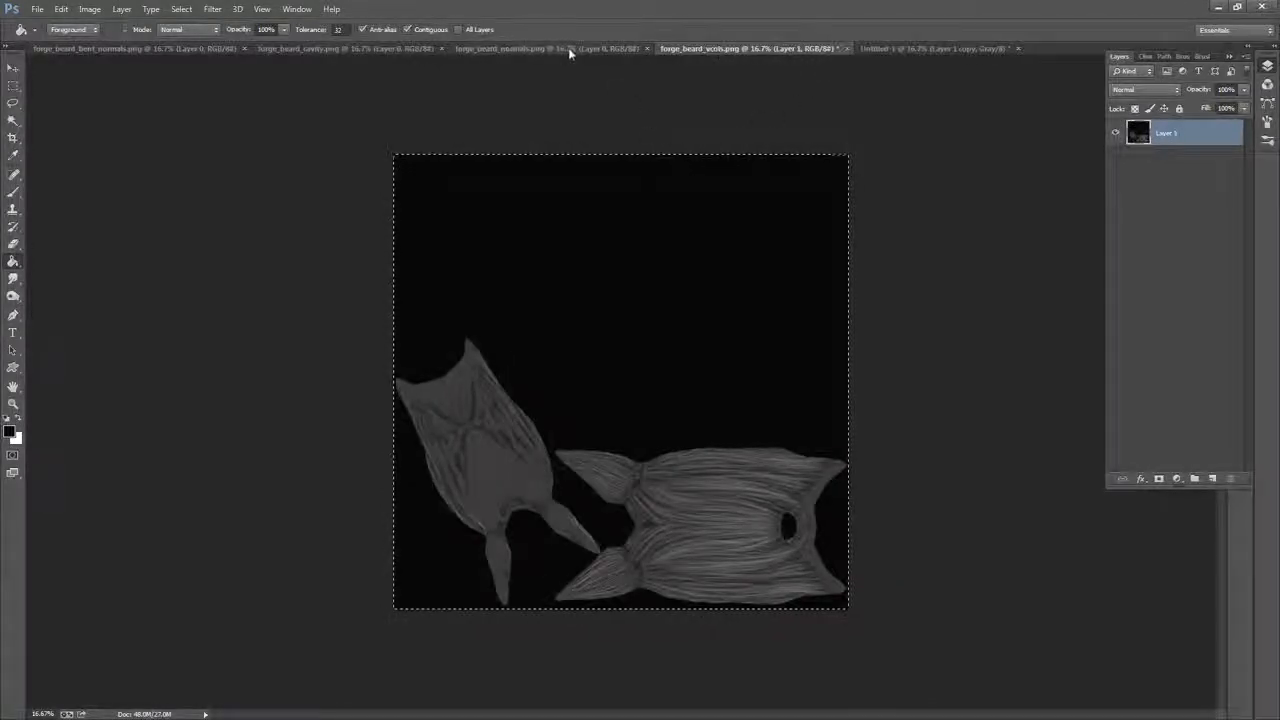
For the forge_beard_normals.png image, set the foreground colour to RGB 128, 128, 255
{"action": "left_click", "coordinate": [571, 49]}
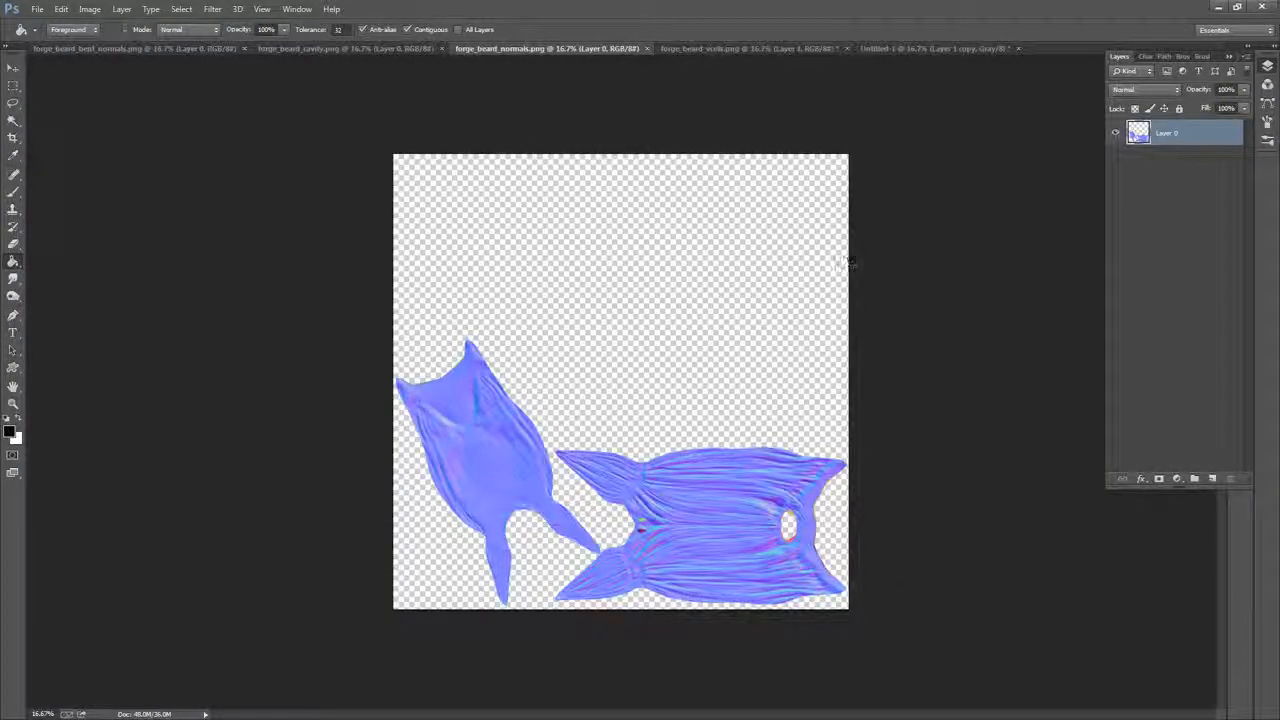
{"action": "left_click", "coordinate": [10, 431]}
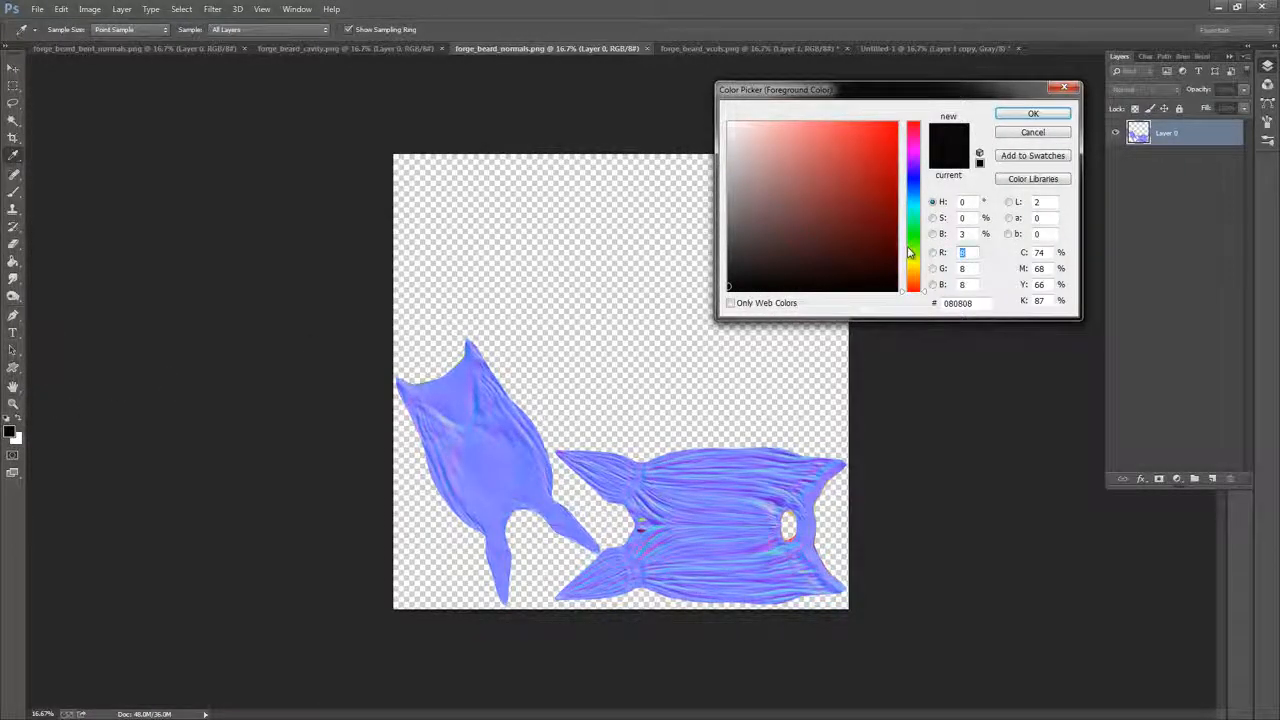
{"action": "type", "text": "128"}
{"action": "key", "text": "Tab"}
{"action": "type", "text": "128"}
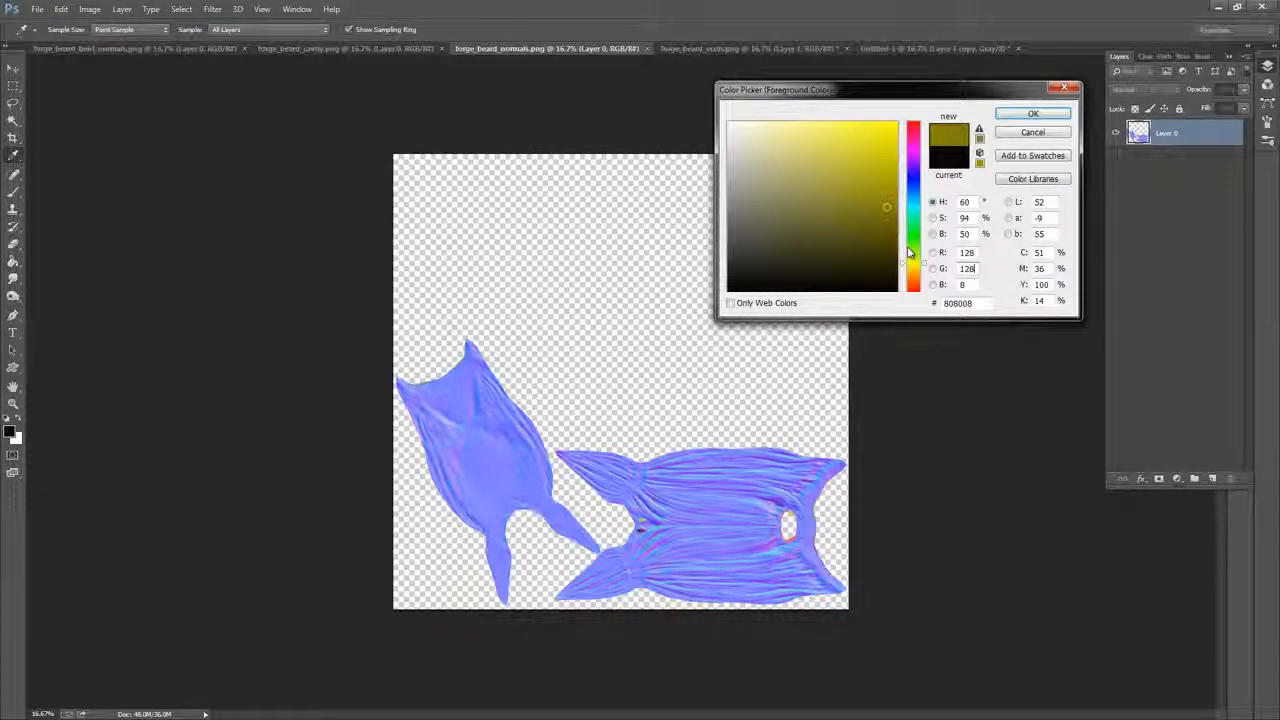
{"action": "type", "text": "255"}
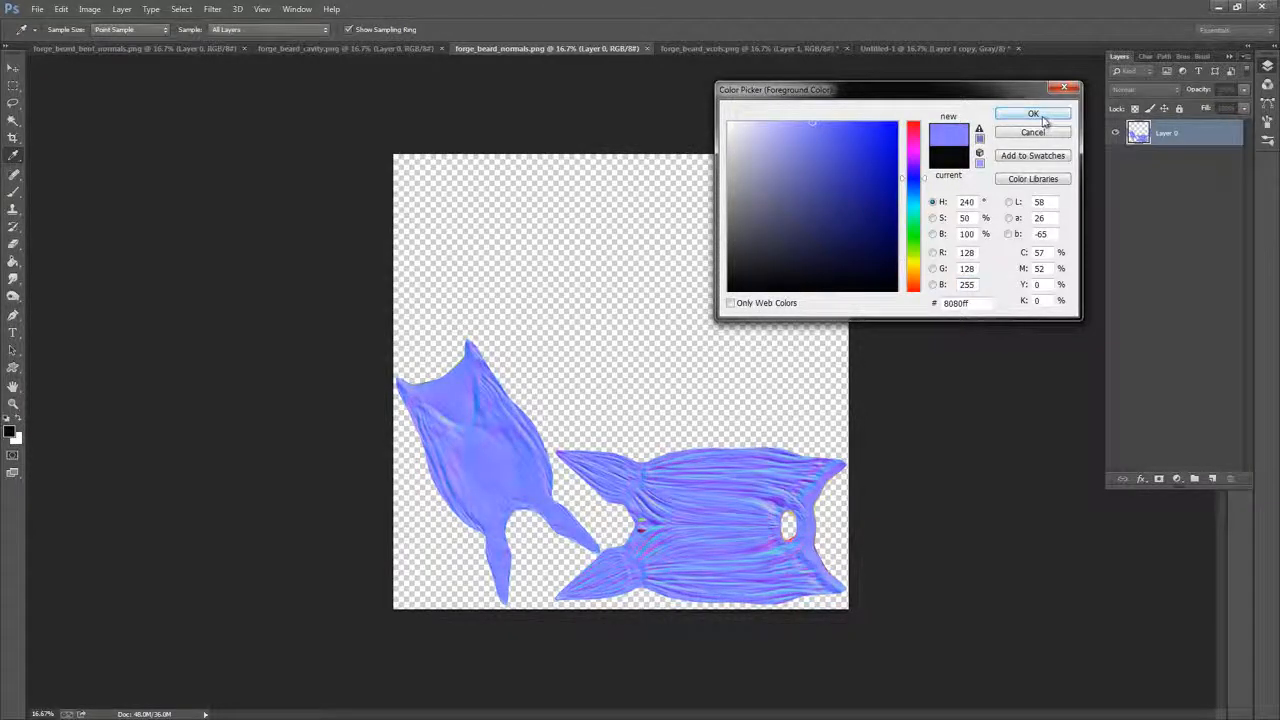
{"action": "left_click", "coordinate": [1033, 113]}
Add a layer filled with the foreground colour beneath the beard normals layer and merge both layers
{"action": "left_click", "coordinate": [1212, 478]}
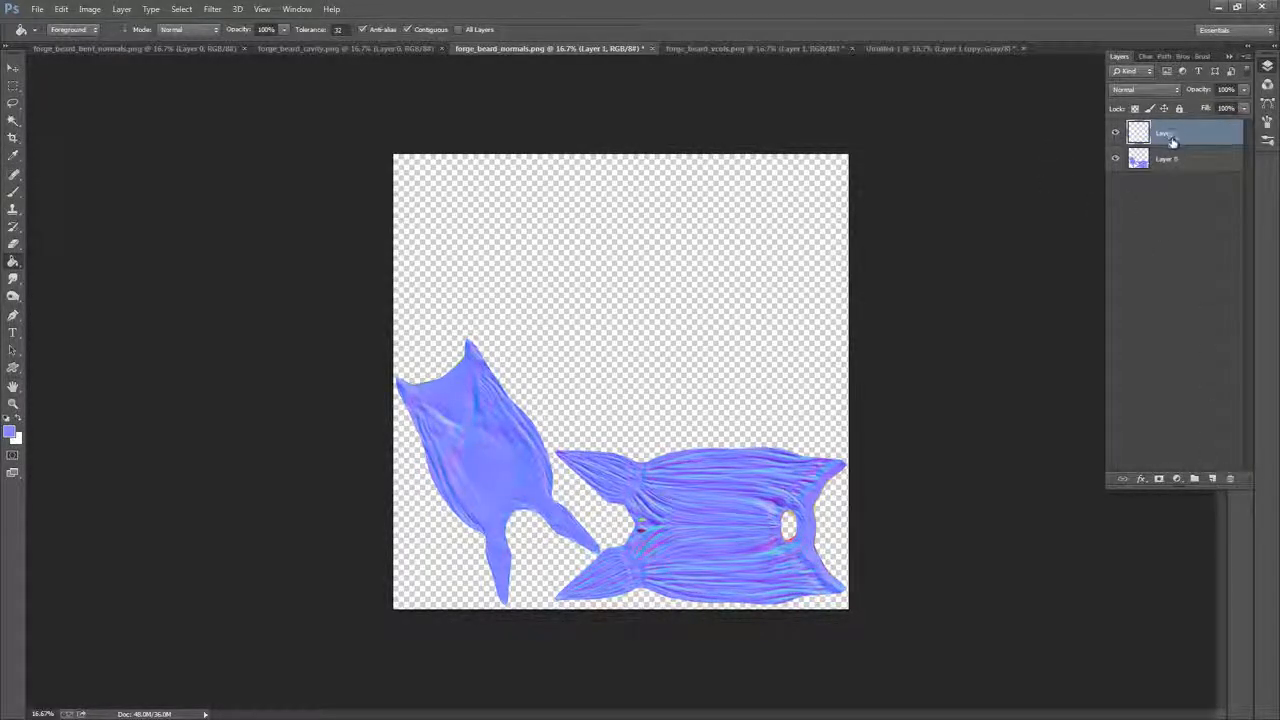
{"action": "left_click_drag", "start_coordinate": [1172, 135], "coordinate": [1172, 172]}
{"action": "left_click", "coordinate": [759, 427]}
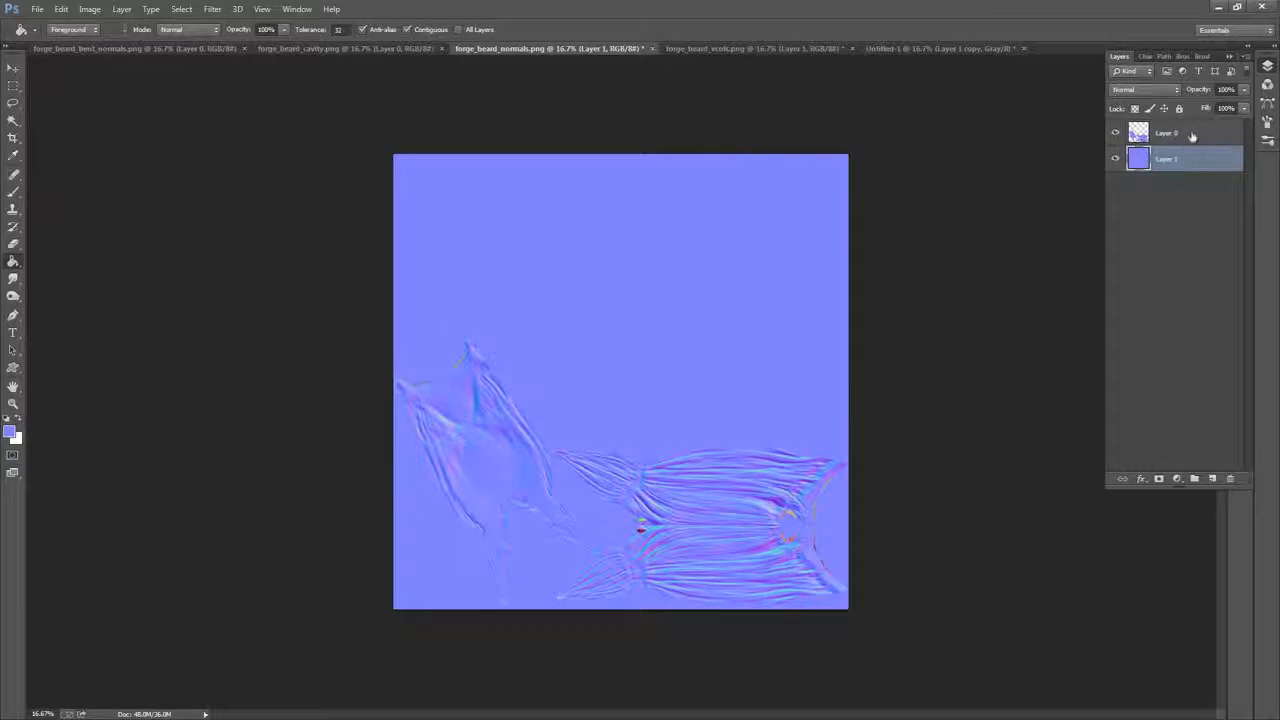
{"action": "left_click", "coordinate": [1192, 136]}
{"action": "right_click", "coordinate": [1192, 136]}
{"action": "left_click", "coordinate": [1133, 488]}
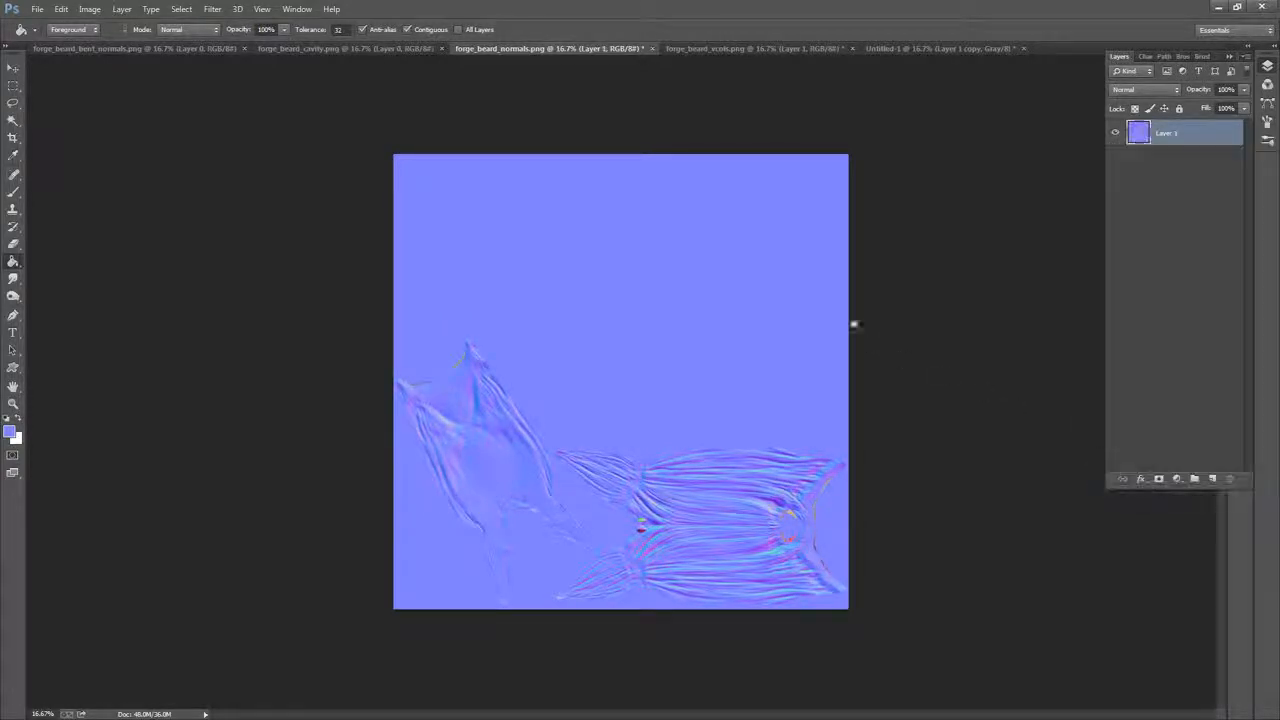
Select the entire merged beard normals image and copy it
{"action": "left_click", "coordinate": [60, 10]}
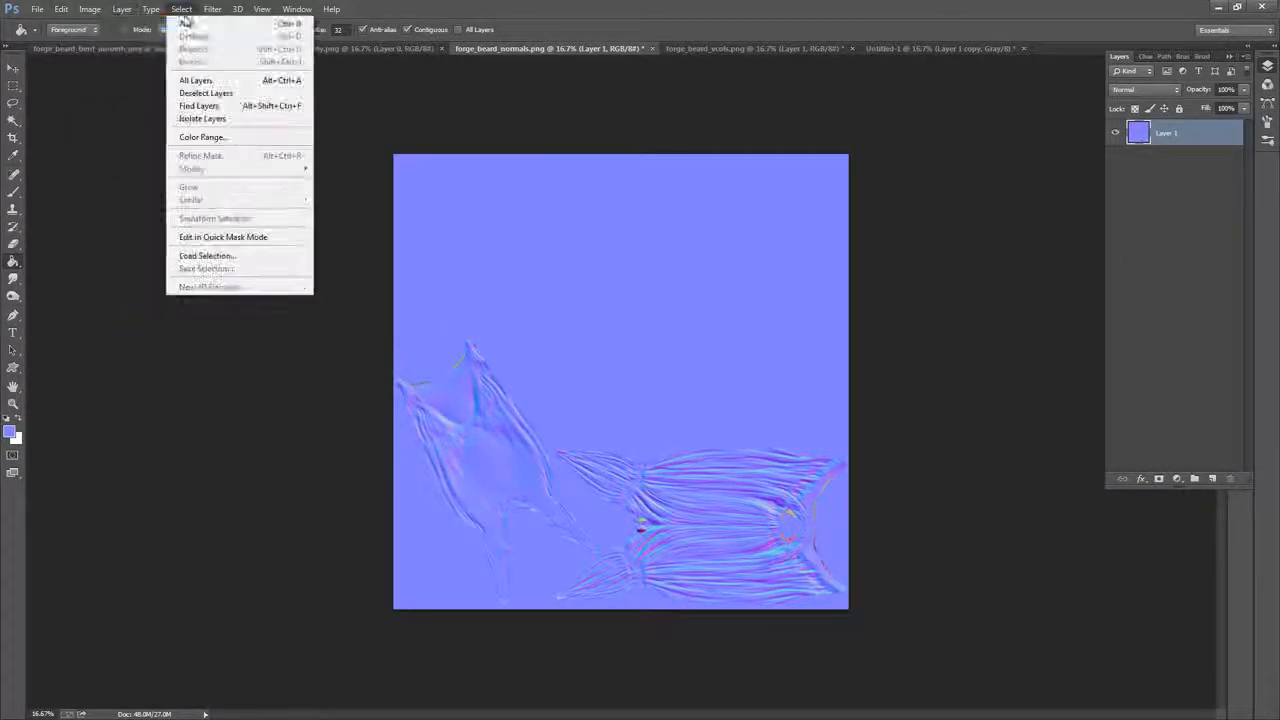
{"action": "left_click", "coordinate": [195, 22]}
{"action": "left_click", "coordinate": [60, 10]}
{"action": "left_click", "coordinate": [72, 99]}
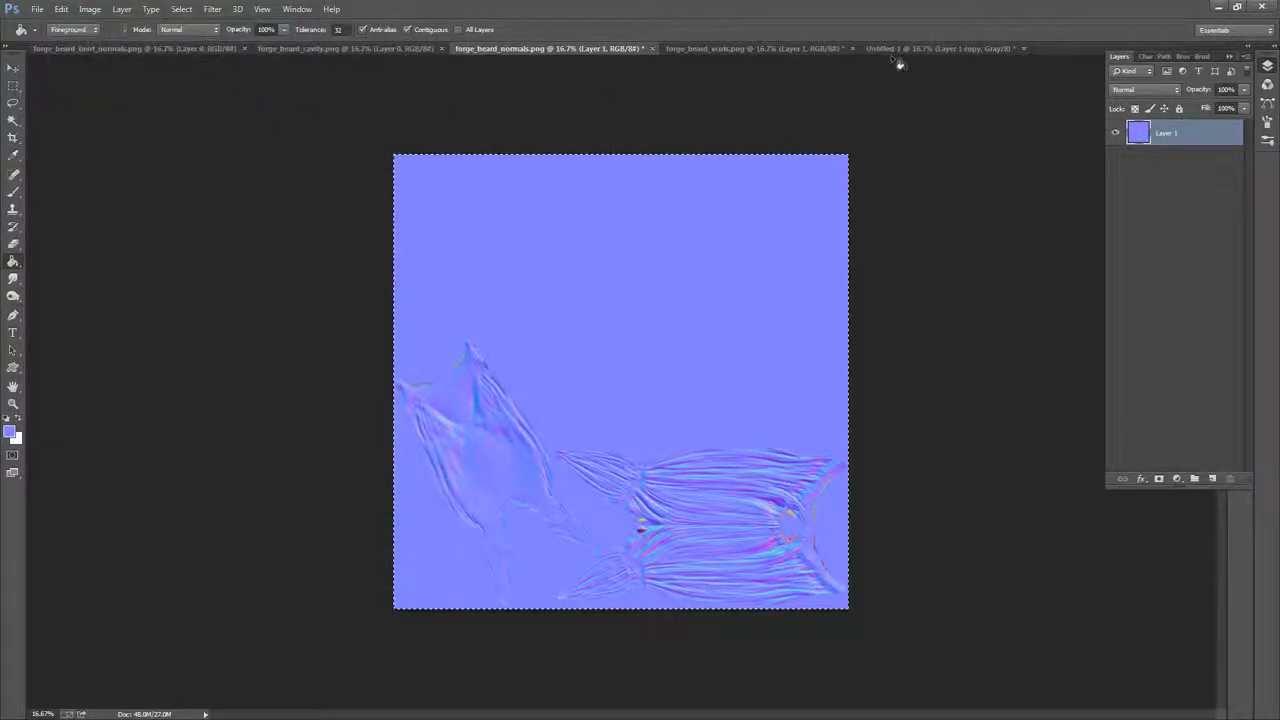
Paste the copied beard normals into the Untitled-1 document as a new layer
{"action": "left_click", "coordinate": [940, 48]}
{"action": "left_click", "coordinate": [60, 10]}
{"action": "left_click", "coordinate": [95, 122]}
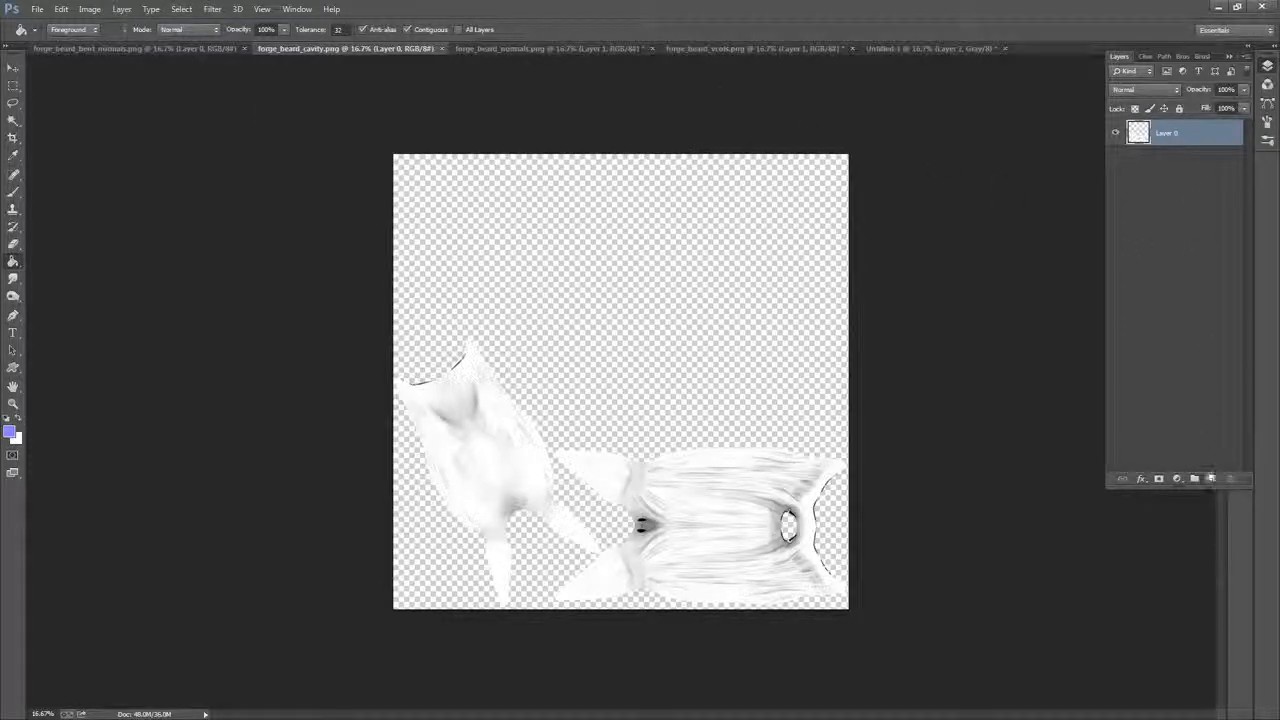
In forge_beard_cavity.png, add two layers, move one beneath the cavity layer and fill it with the default black
{"action": "double_click", "coordinate": [1211, 478]}
{"action": "left_click_drag", "start_coordinate": [1191, 136], "coordinate": [1181, 197]}
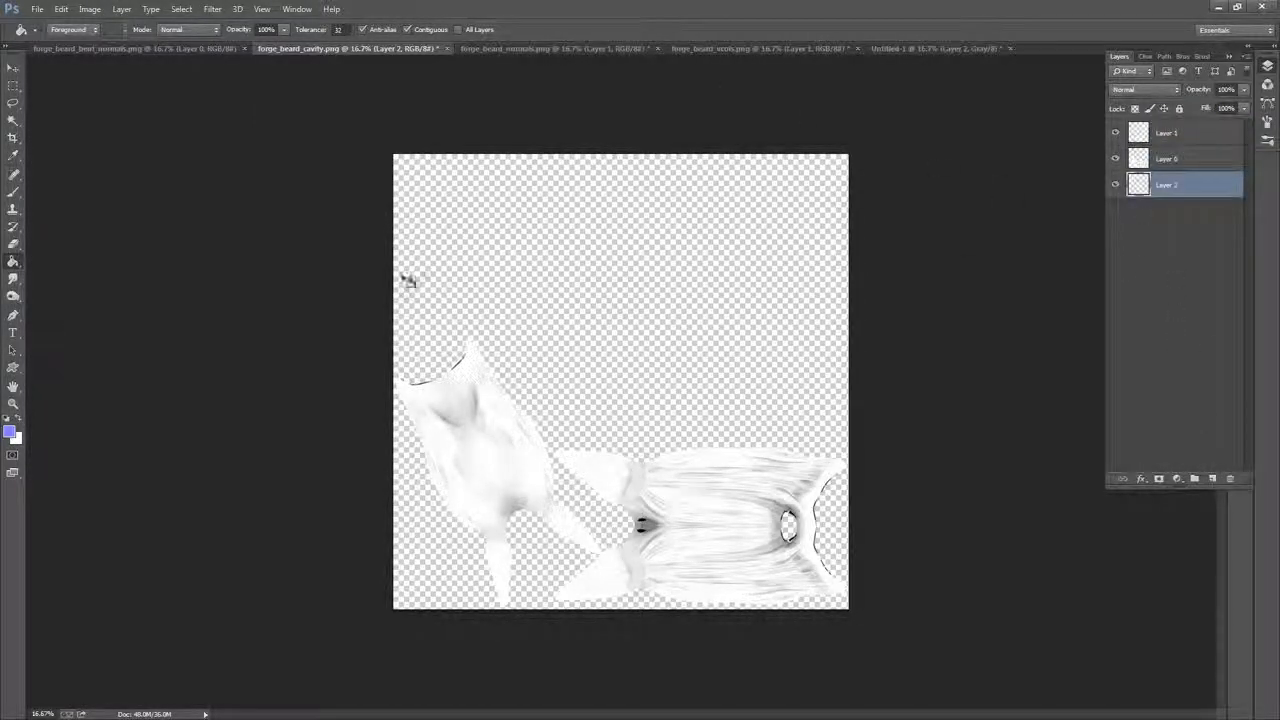
{"action": "left_click", "coordinate": [5, 419]}
{"action": "left_click", "coordinate": [730, 286]}
Try stamping the visible cavity image onto the empty top layer, then undo the stamp and the black fill
{"action": "left_click", "coordinate": [1196, 143]}
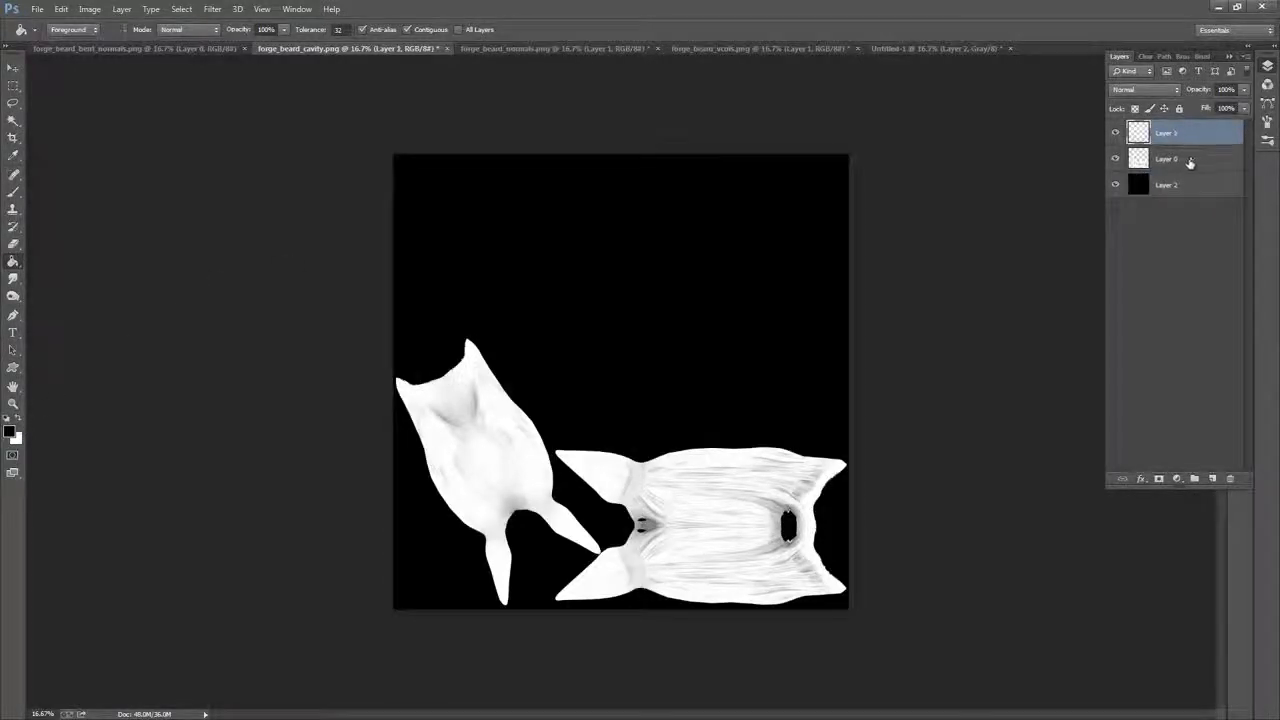
{"action": "key", "text": "ctrl+alt+shift+e"}
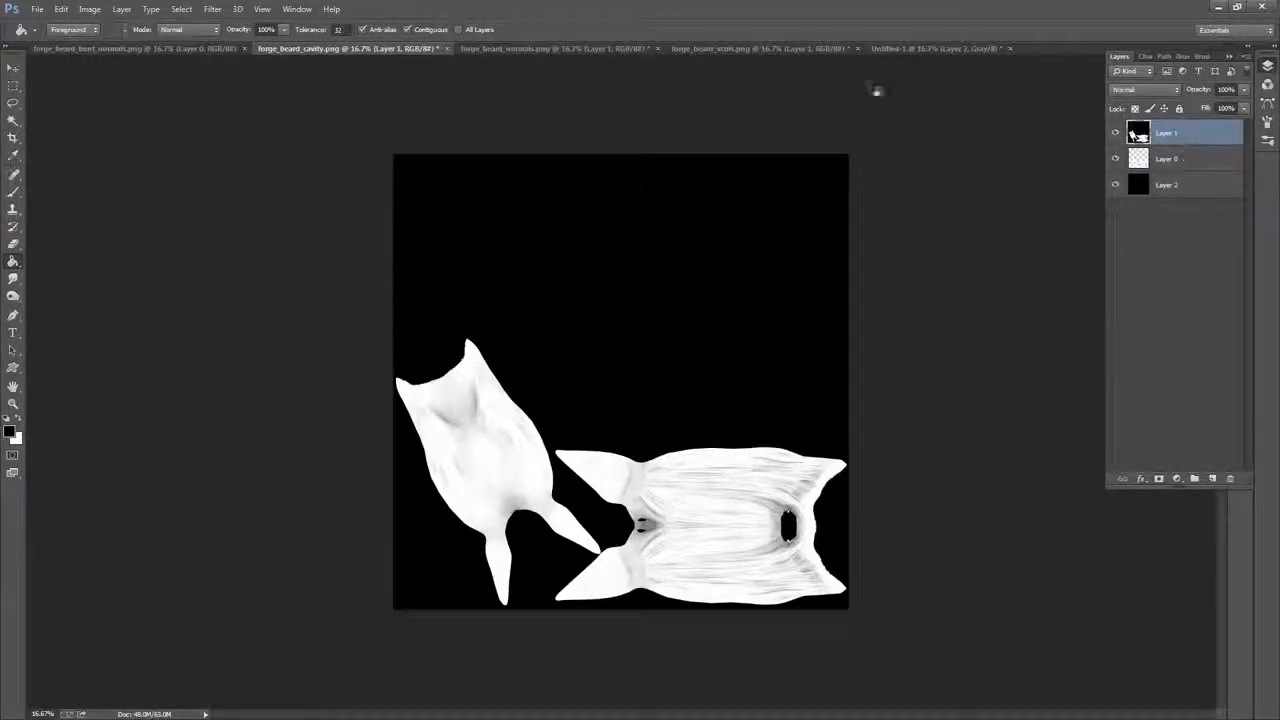
{"action": "left_click", "coordinate": [183, 10]}
{"action": "left_click", "coordinate": [190, 25]}
{"action": "left_click", "coordinate": [63, 11]}
{"action": "left_click", "coordinate": [72, 25]}
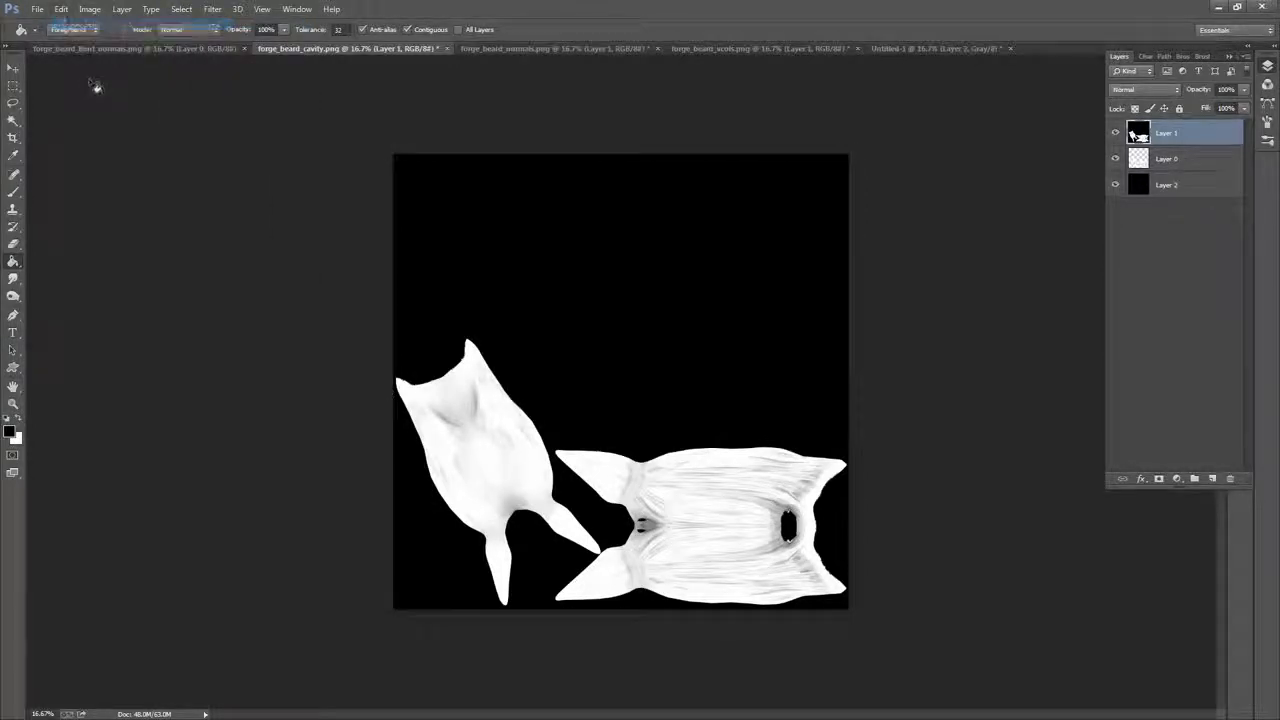
{"action": "left_click", "coordinate": [60, 9]}
{"action": "left_click", "coordinate": [894, 138]}
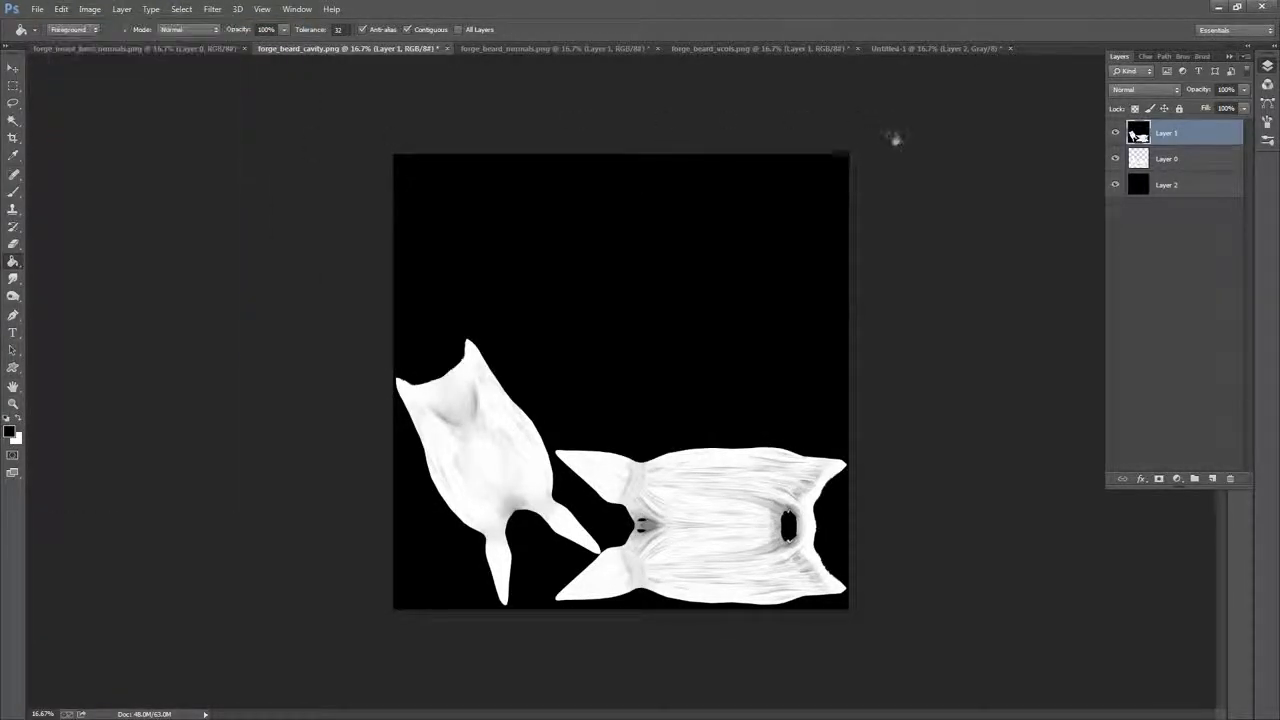
{"action": "key", "text": "ctrl+alt+z"}
{"action": "key", "text": "ctrl+alt+z"}
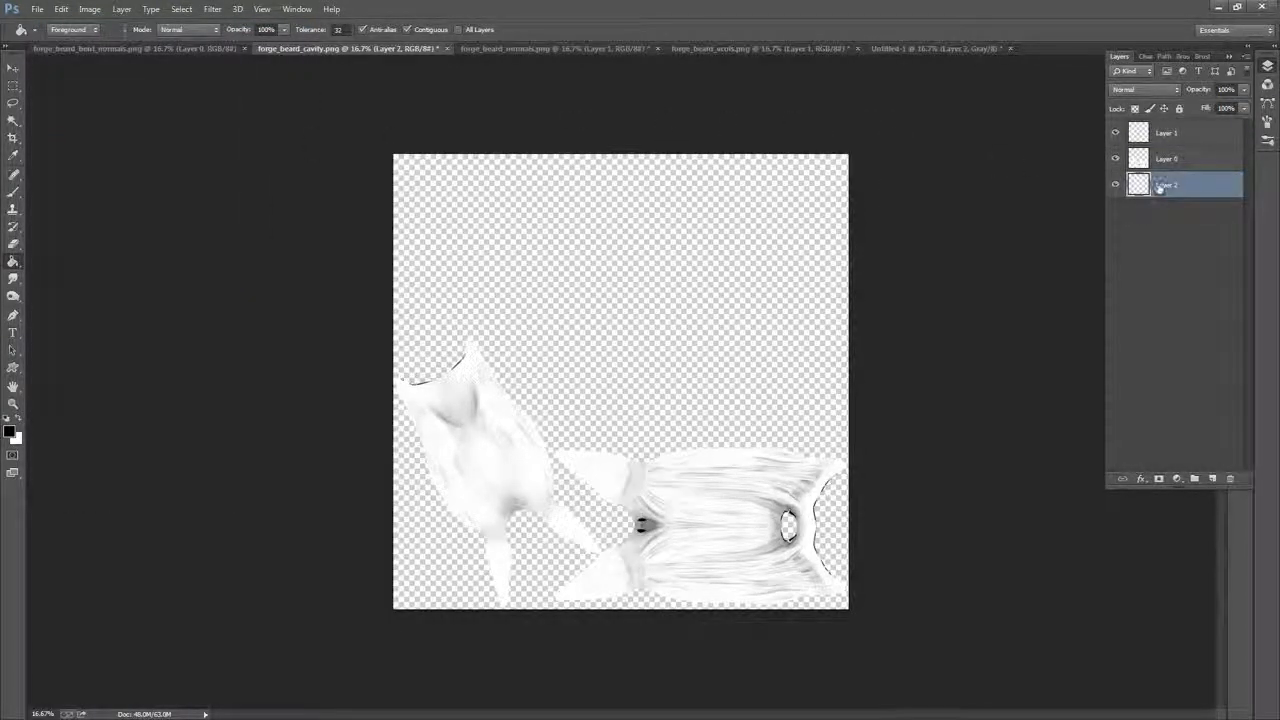
Fill the bottom layer of the cavity image with black and stamp all visible layers into the top layer
{"action": "left_click", "coordinate": [794, 363]}
{"action": "left_click", "coordinate": [1189, 163]}
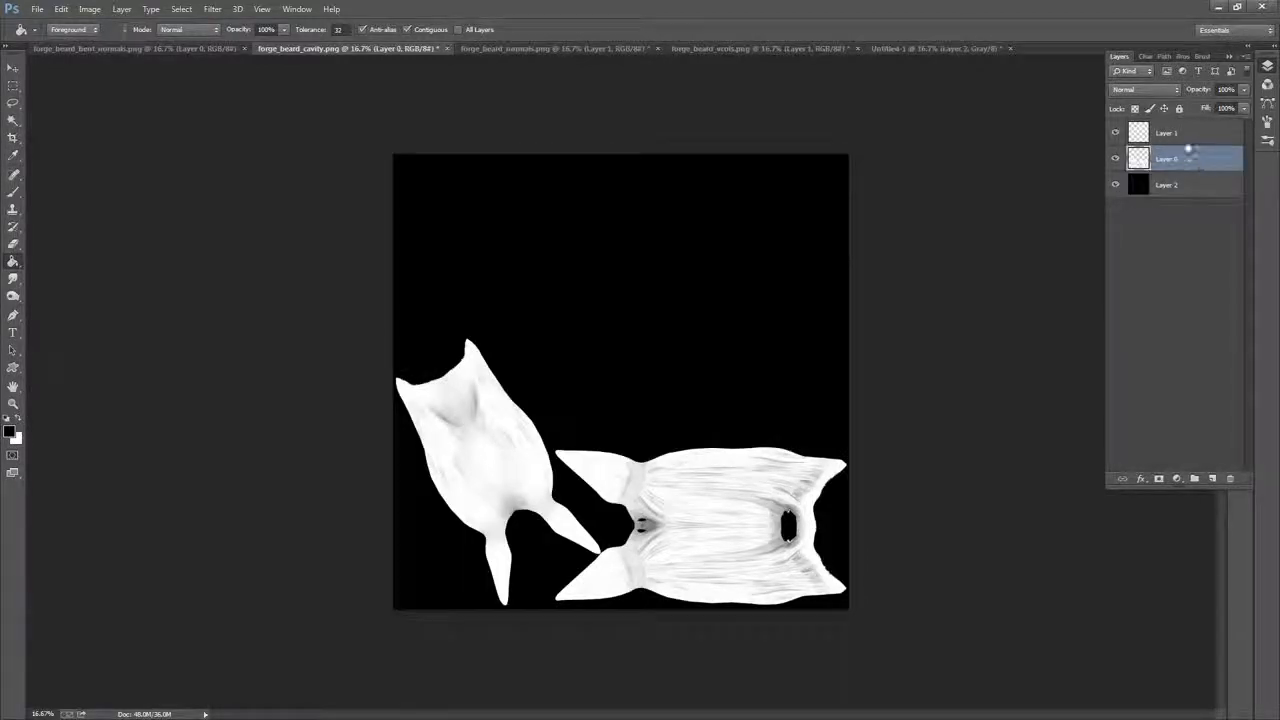
{"action": "left_click", "coordinate": [1183, 143]}
{"action": "key", "text": "ctrl+alt+shift+e"}
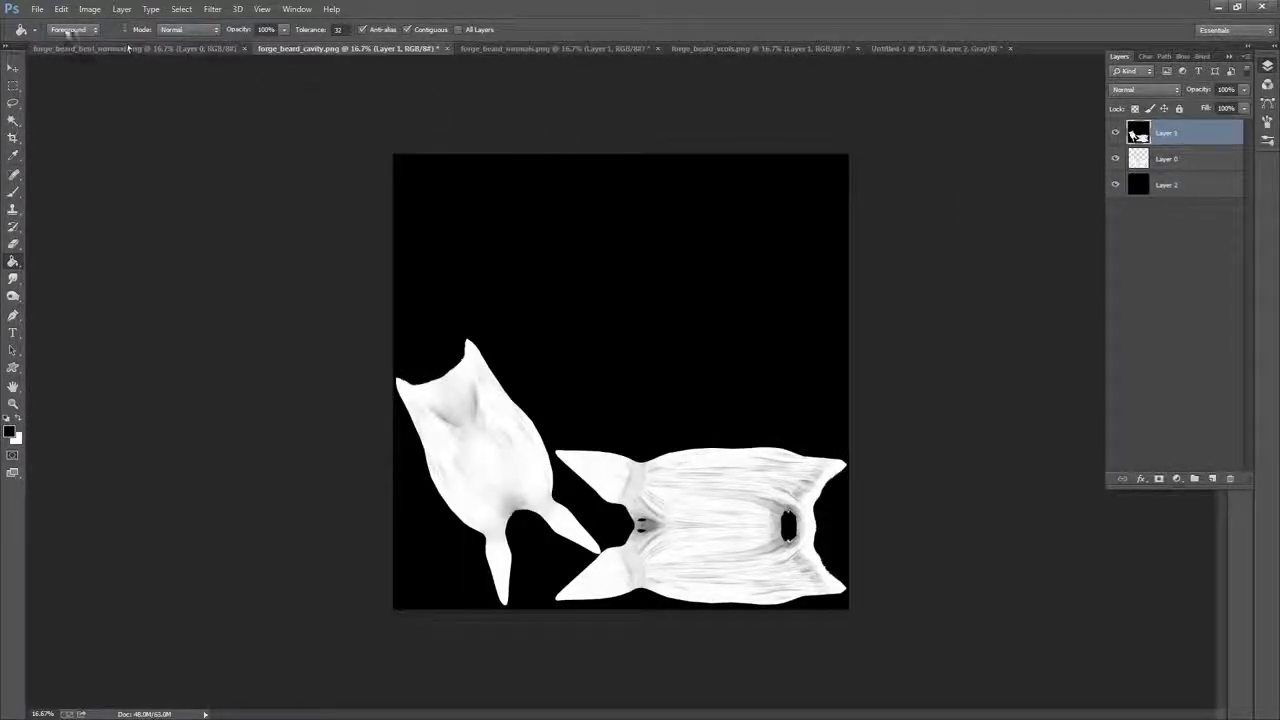
Copy the entire stamped cavity image and paste it into Untitled-1 as a new layer
{"action": "left_click", "coordinate": [63, 12]}
{"action": "left_click", "coordinate": [181, 9]}
{"action": "left_click", "coordinate": [185, 22]}
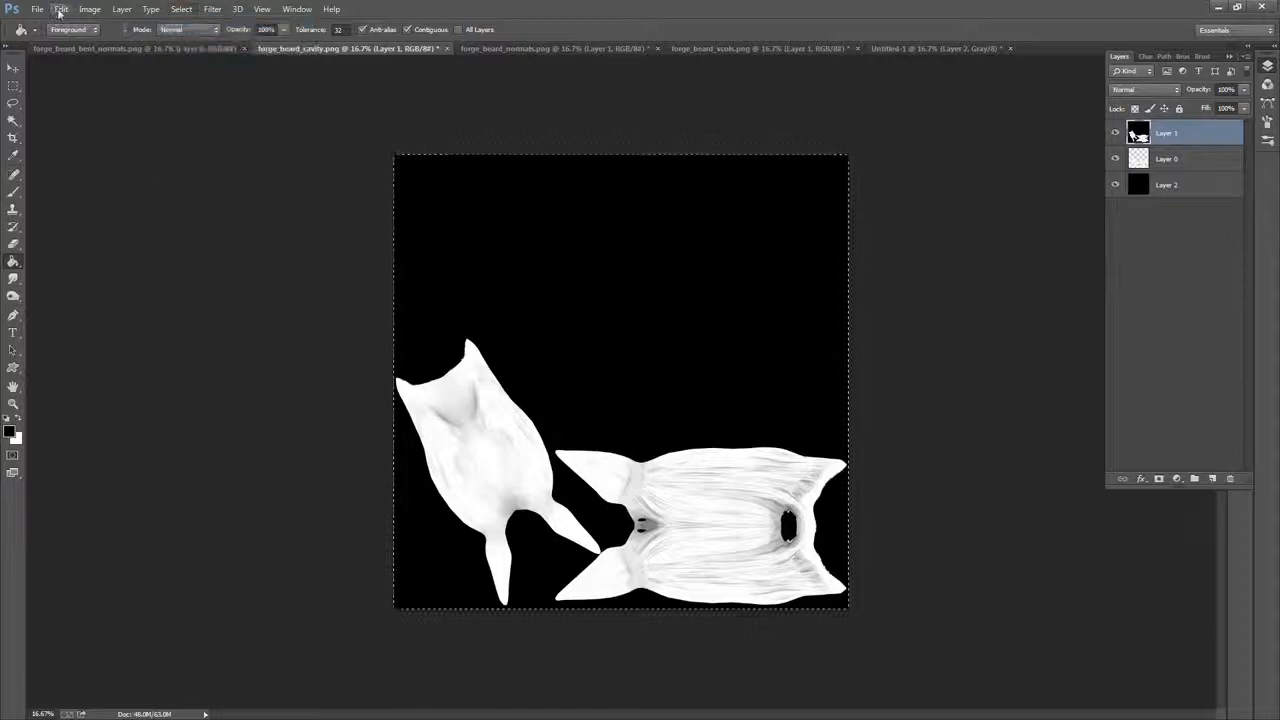
{"action": "left_click", "coordinate": [61, 9]}
{"action": "left_click", "coordinate": [92, 97]}
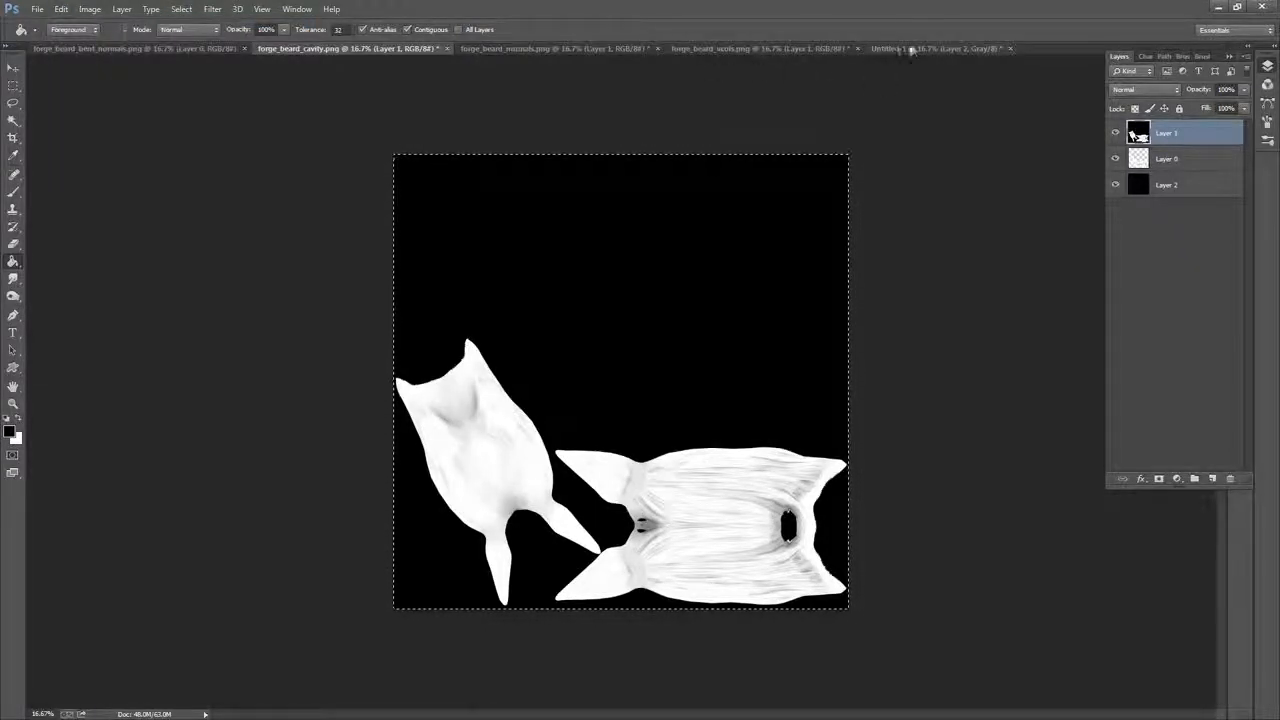
{"action": "left_click", "coordinate": [935, 48]}
{"action": "left_click", "coordinate": [61, 9]}
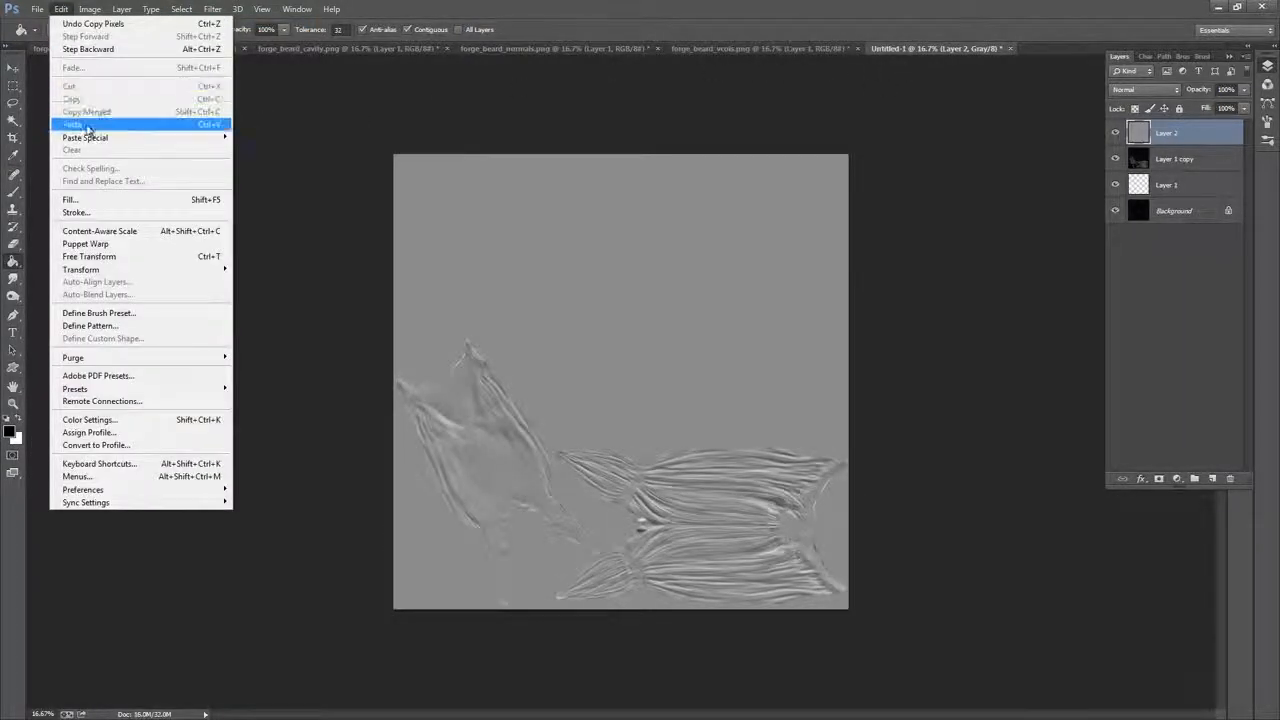
{"action": "left_click", "coordinate": [92, 121]}
Sample the flat blue background of forge_beard_normals.png as the foreground colour
{"action": "left_click", "coordinate": [127, 48]}
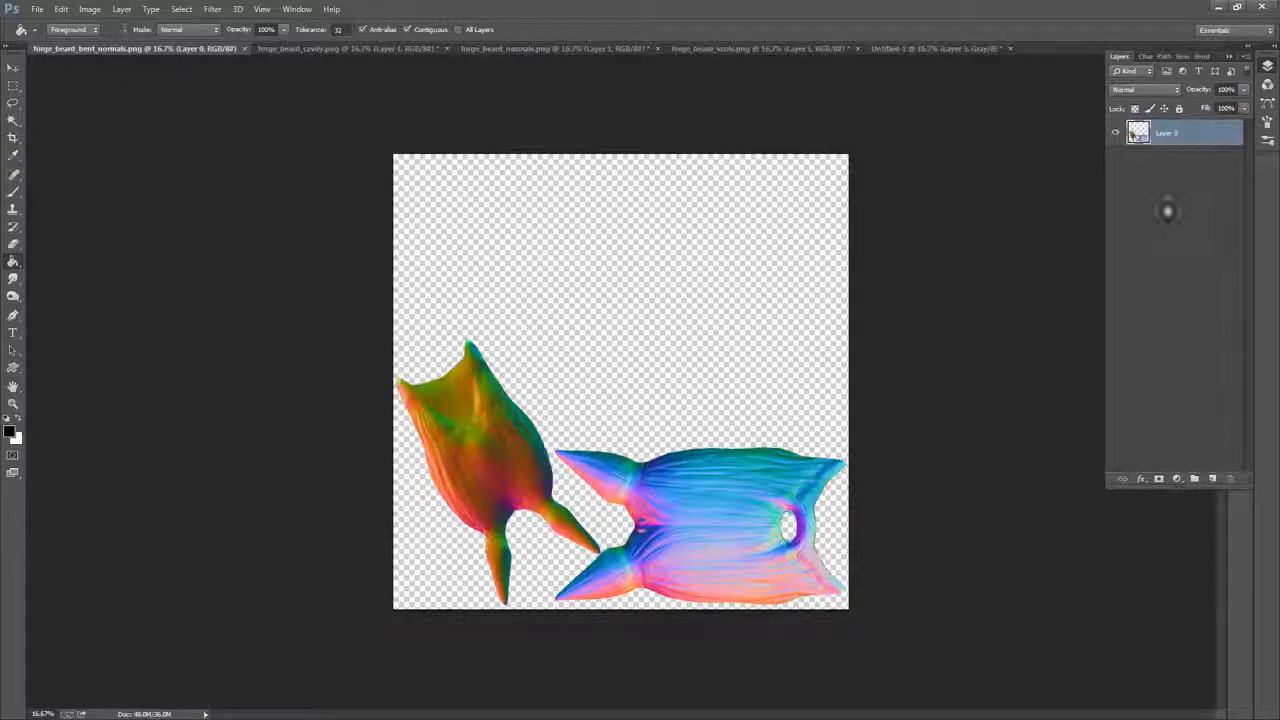
{"action": "left_click", "coordinate": [635, 49]}
{"action": "left_click", "coordinate": [717, 240], "text": "alt"}
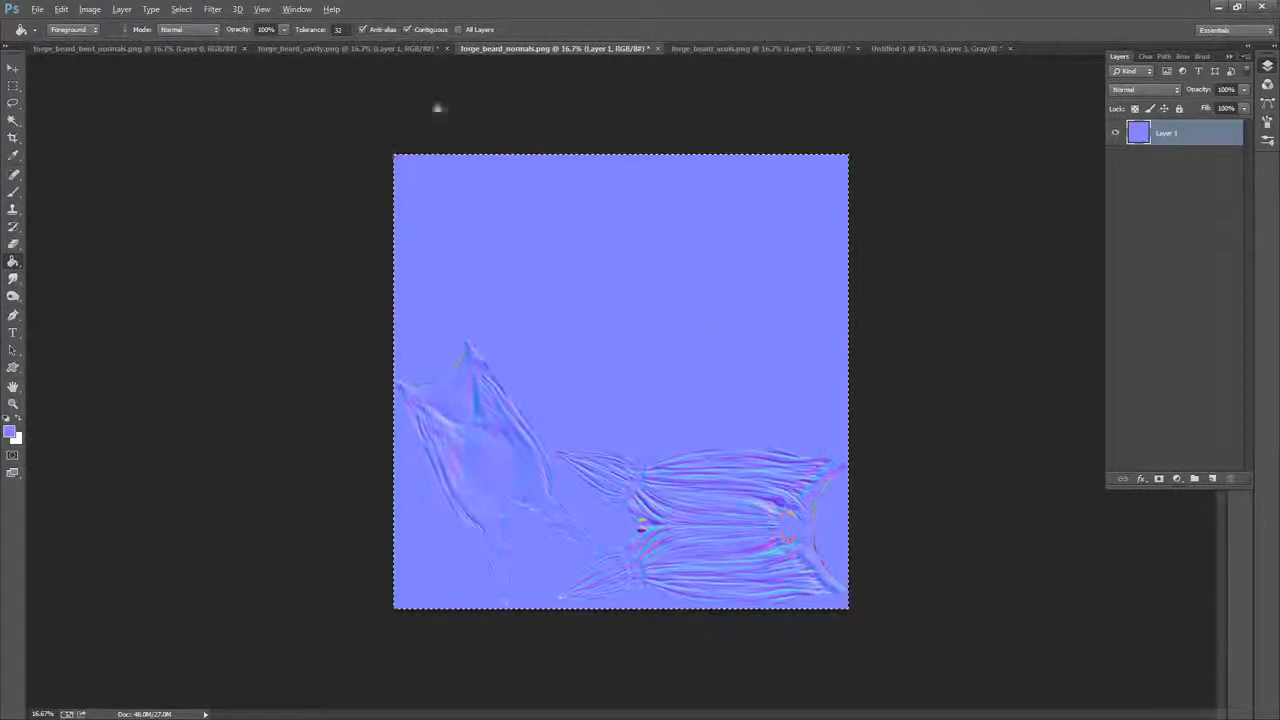
In the beard bent normals image, add a layer filled with the foreground colour beneath the existing layer and merge both
{"action": "left_click", "coordinate": [118, 48]}
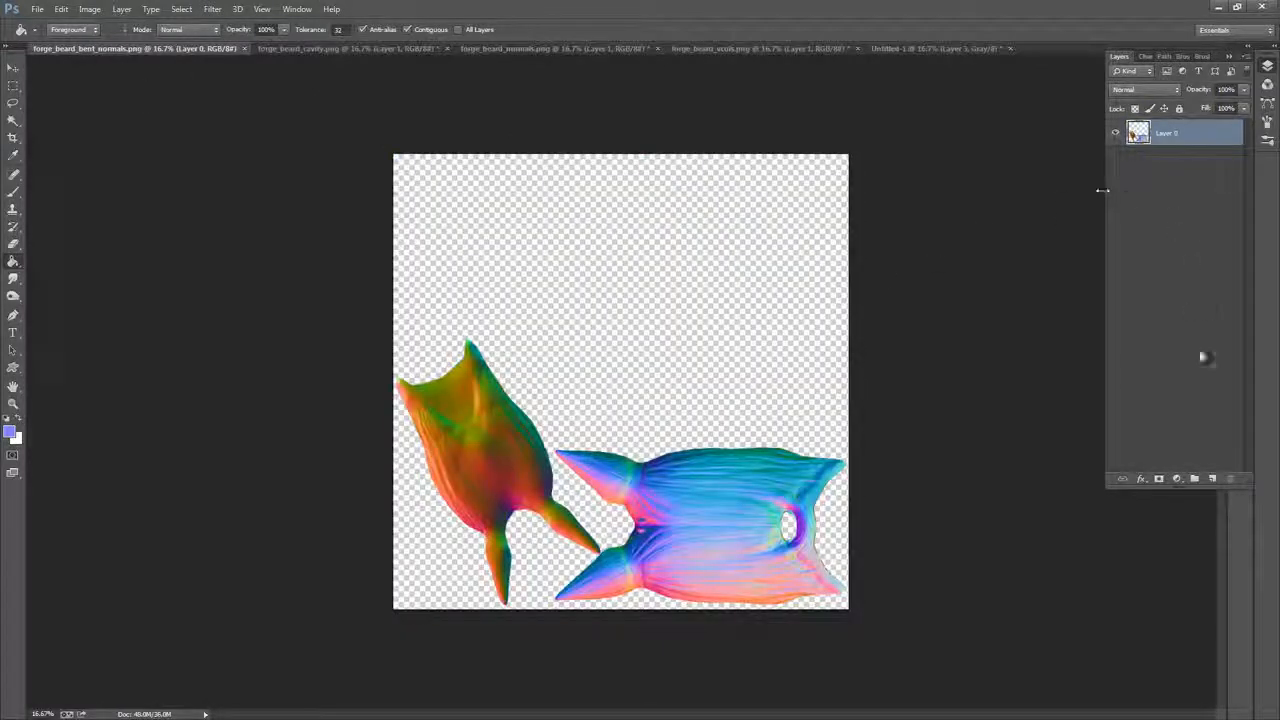
{"action": "left_click", "coordinate": [1212, 478]}
{"action": "left_click_drag", "start_coordinate": [1183, 137], "coordinate": [1180, 168]}
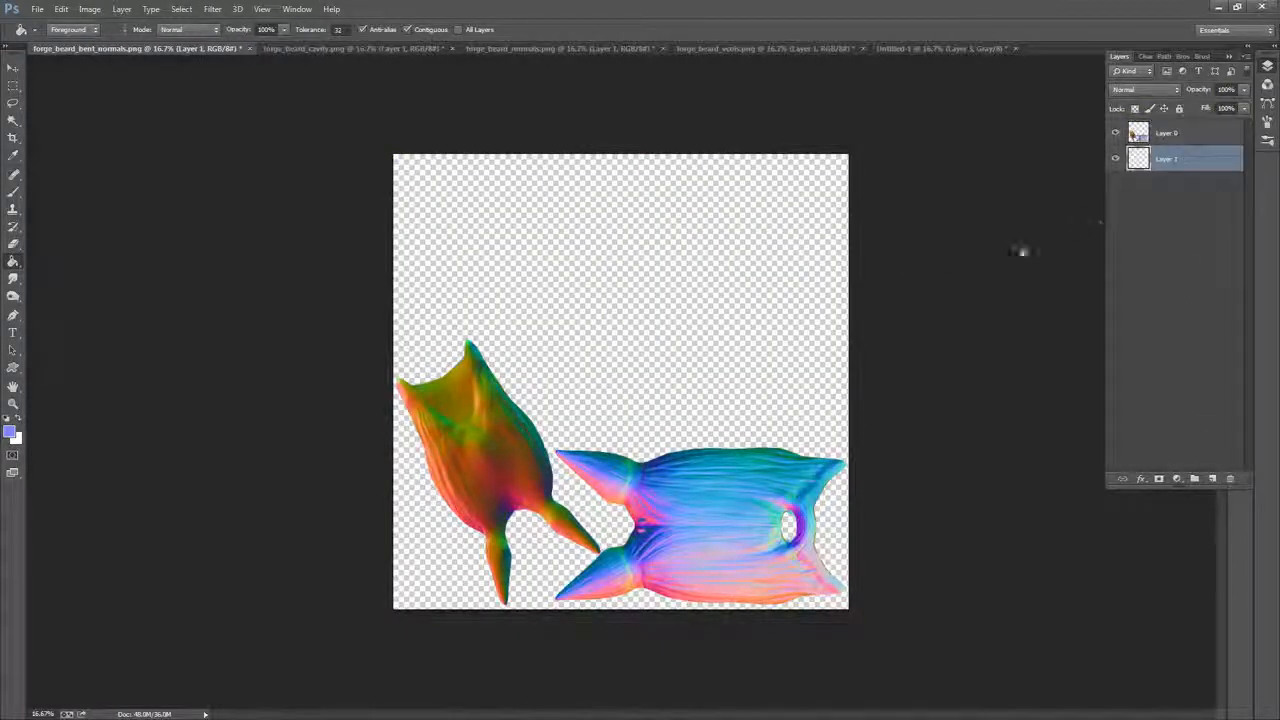
{"action": "left_click", "coordinate": [718, 428]}
{"action": "right_click", "coordinate": [1196, 140]}
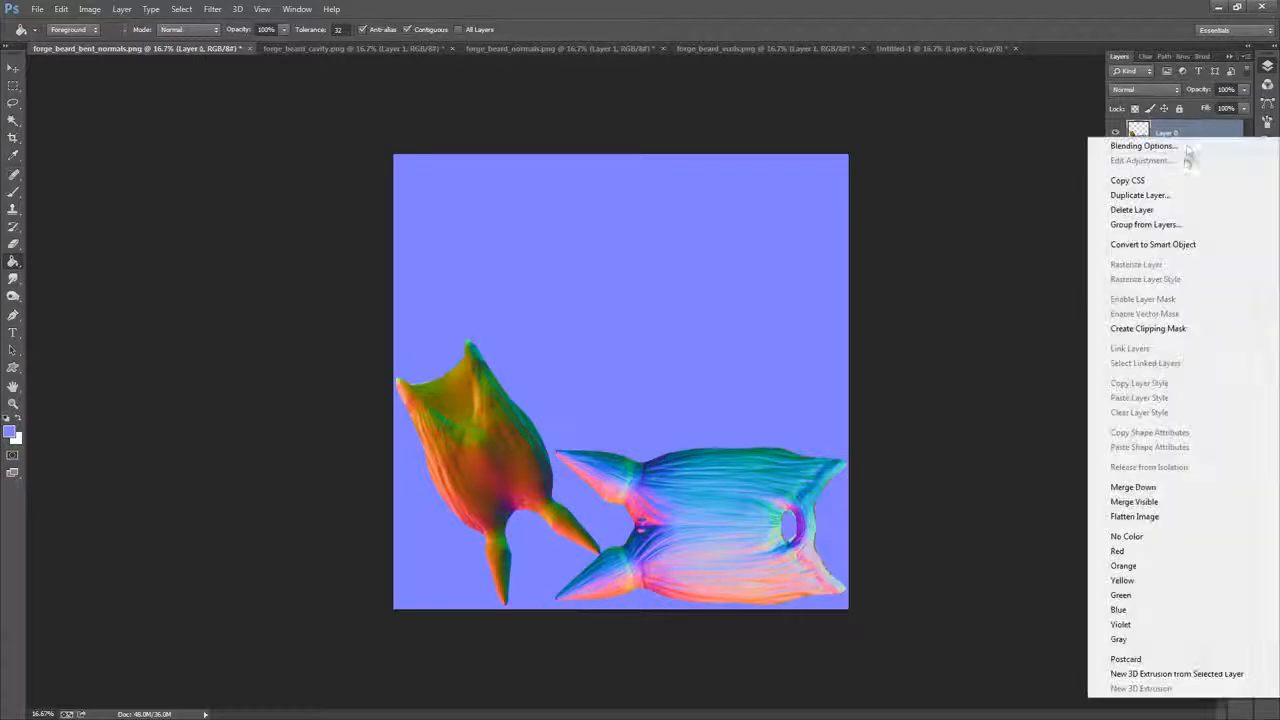
{"action": "left_click", "coordinate": [1141, 486]}
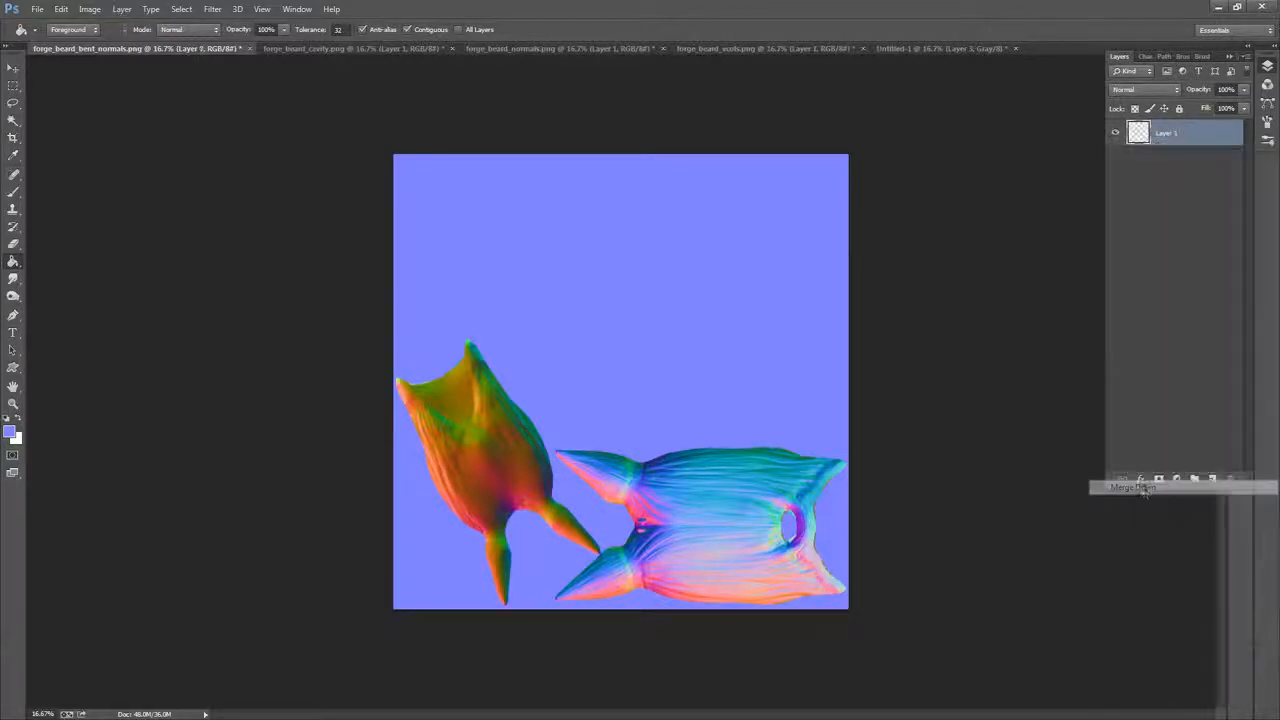
Select the entire merged bent normals image and copy it
{"action": "left_click", "coordinate": [181, 9]}
{"action": "left_click", "coordinate": [190, 33]}
{"action": "left_click", "coordinate": [61, 9]}
{"action": "left_click", "coordinate": [73, 99]}
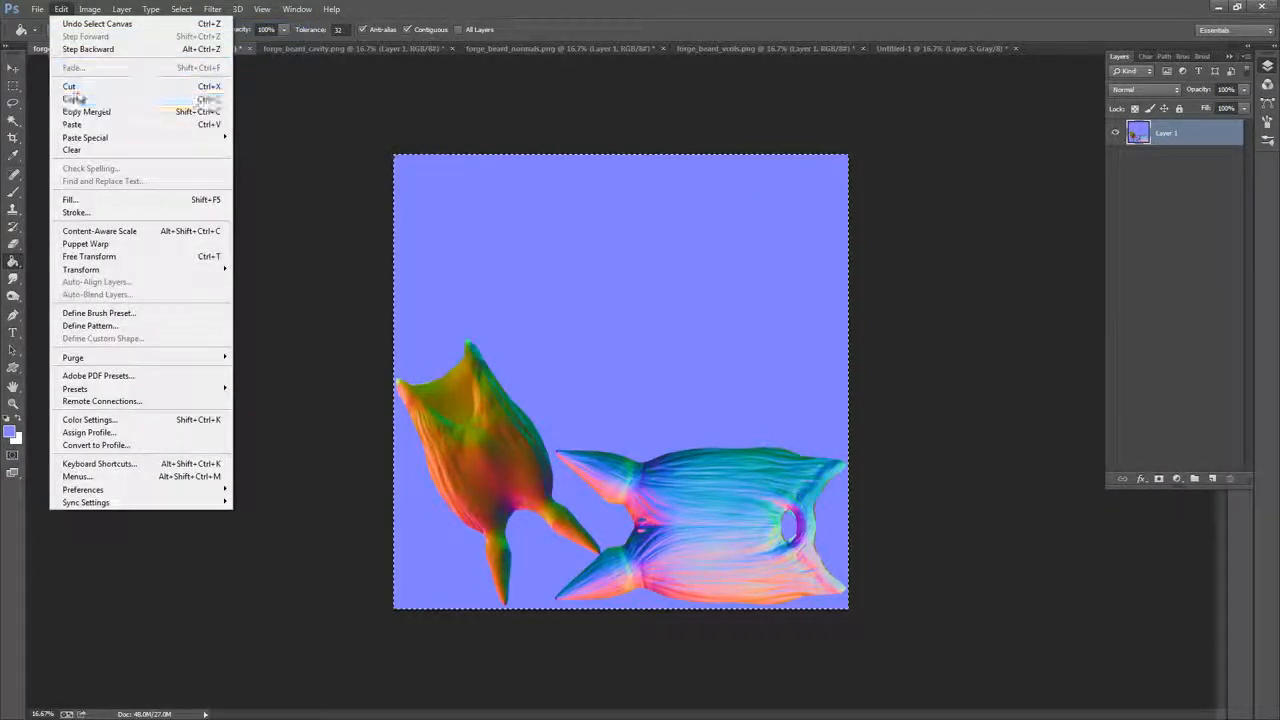
Try pasting the bent normals into the grayscale Untitled-1 document, then undo the paste
{"action": "left_click", "coordinate": [945, 48]}
{"action": "left_click", "coordinate": [61, 9]}
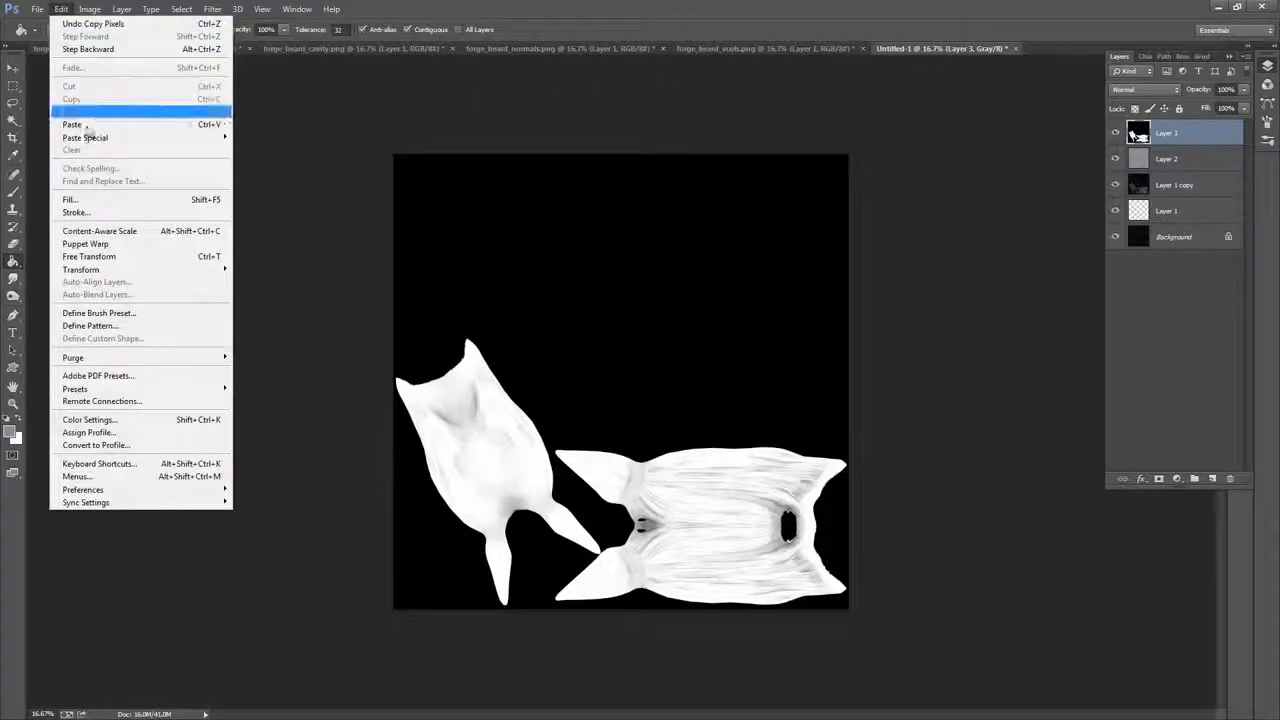
{"action": "left_click", "coordinate": [86, 126]}
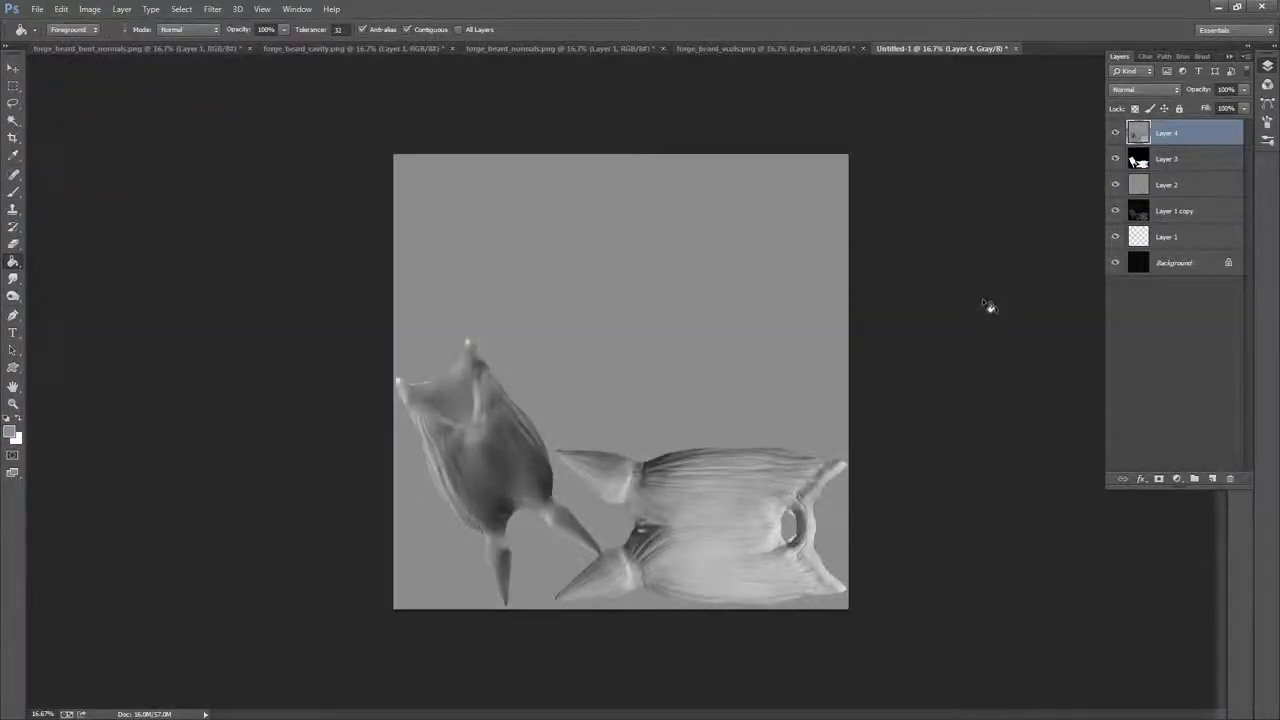
{"action": "key", "text": "ctrl+z"}
Copy the bent normals image again, paste it into Untitled-1 and undo that paste
{"action": "left_click", "coordinate": [116, 48]}
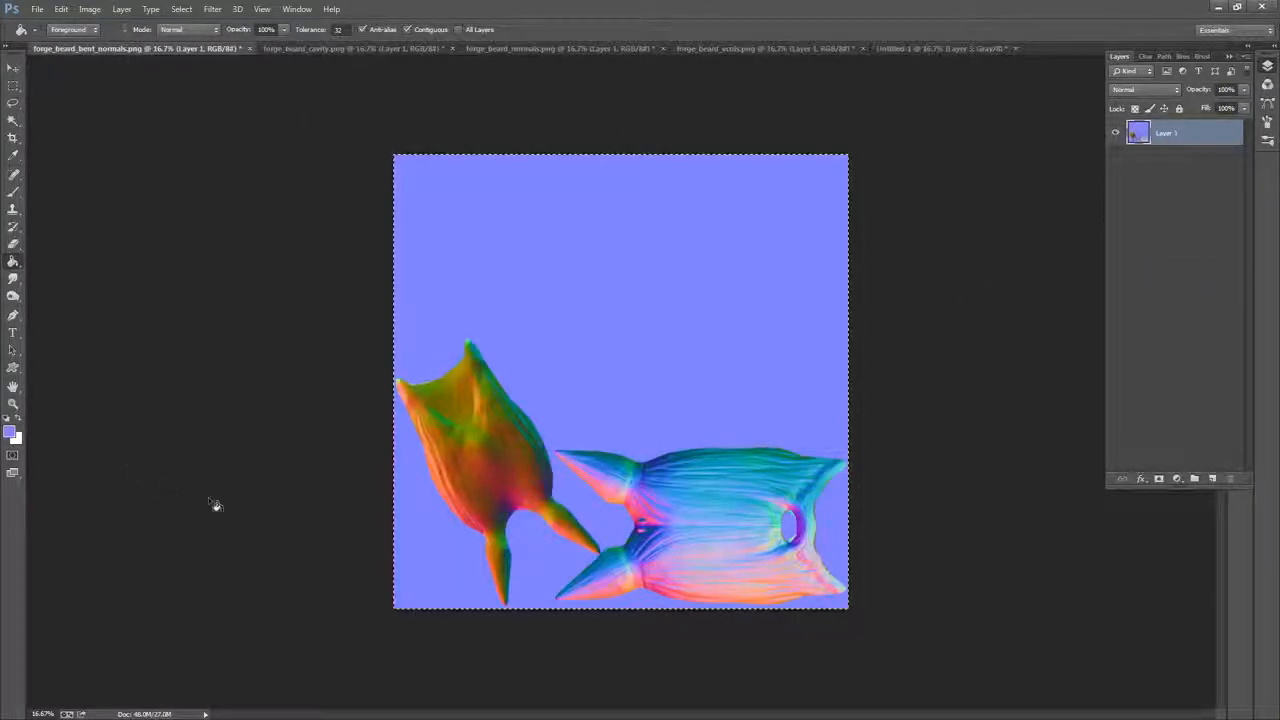
{"action": "left_click", "coordinate": [61, 9]}
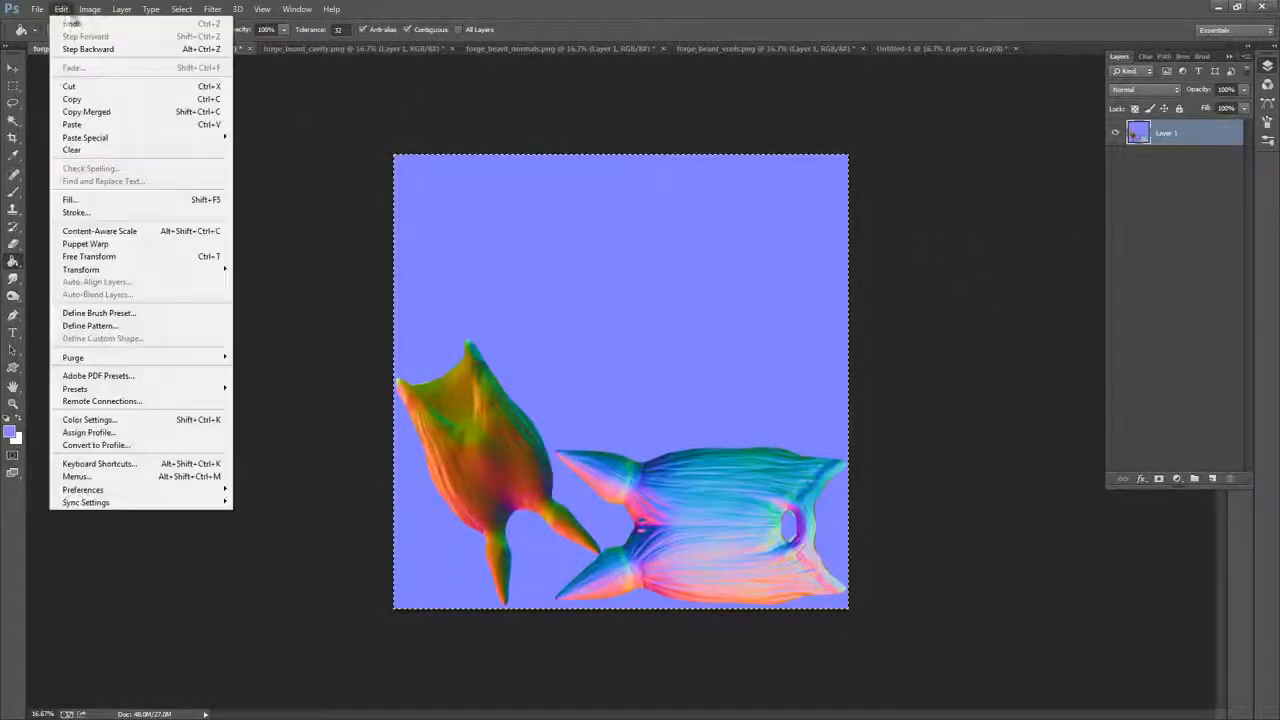
{"action": "left_click", "coordinate": [75, 99]}
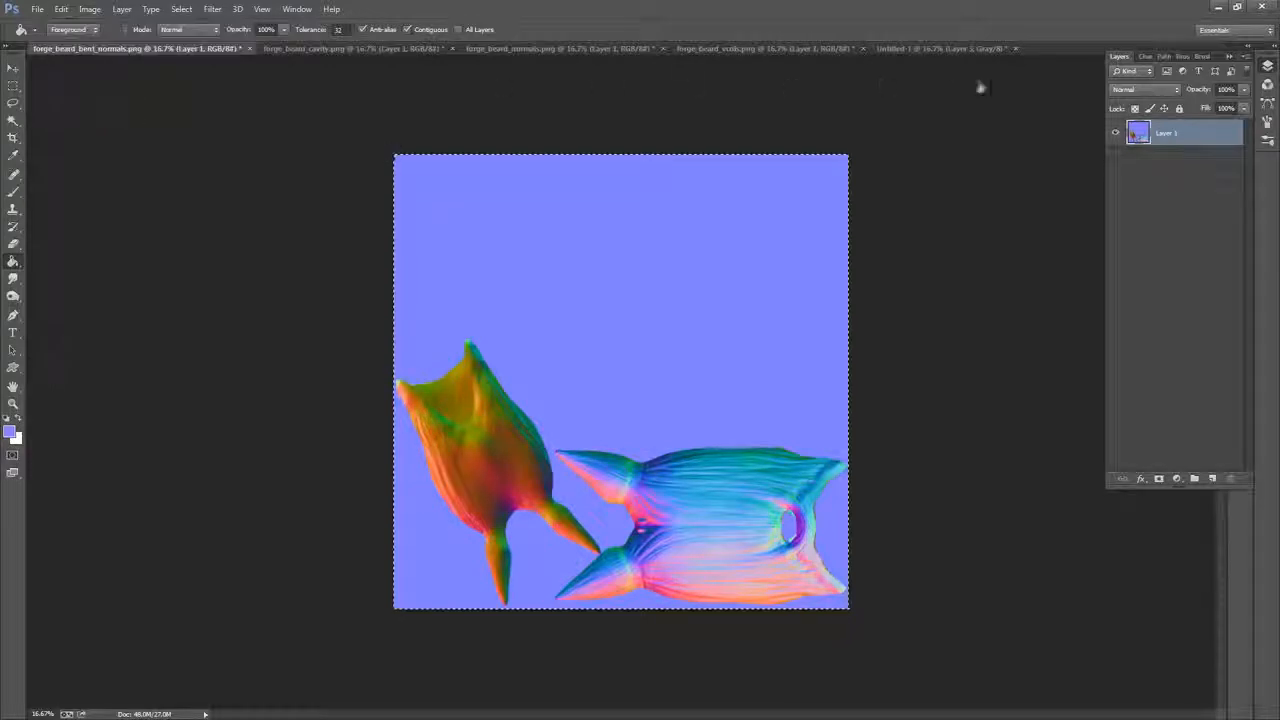
{"action": "left_click", "coordinate": [918, 48]}
{"action": "left_click", "coordinate": [61, 9]}
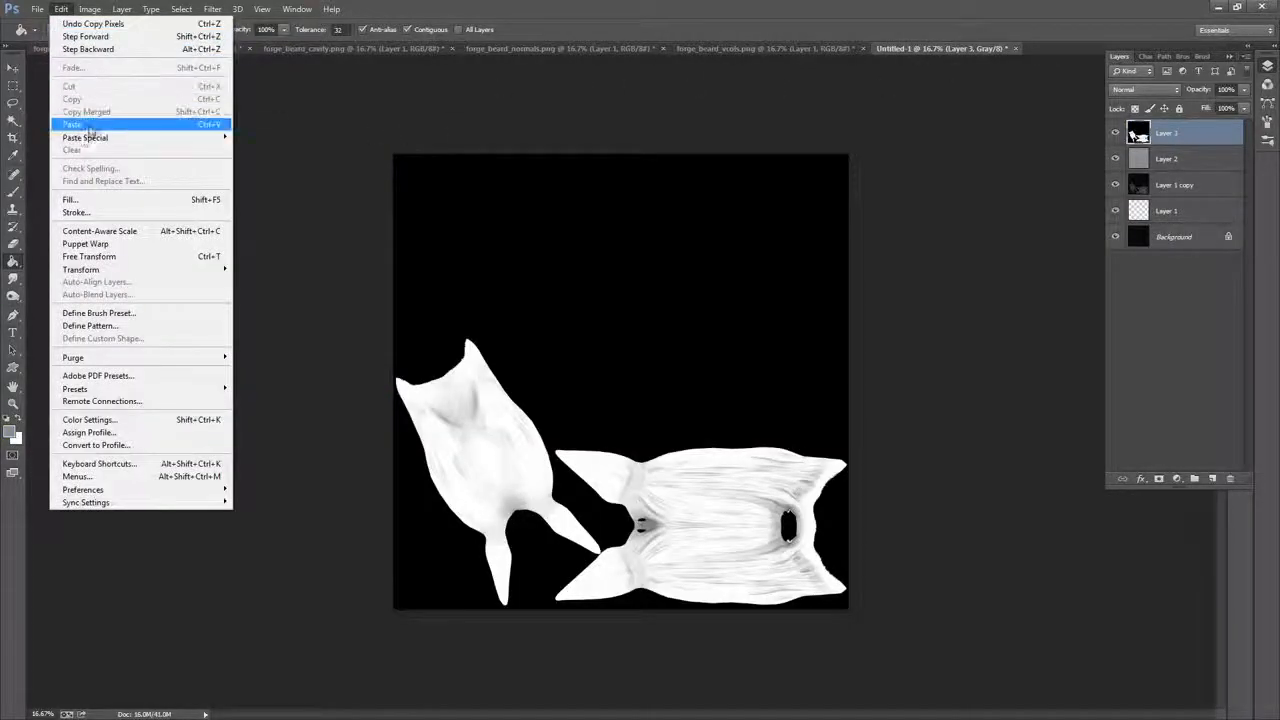
{"action": "left_click", "coordinate": [75, 125]}
{"action": "key", "text": "ctrl+z"}
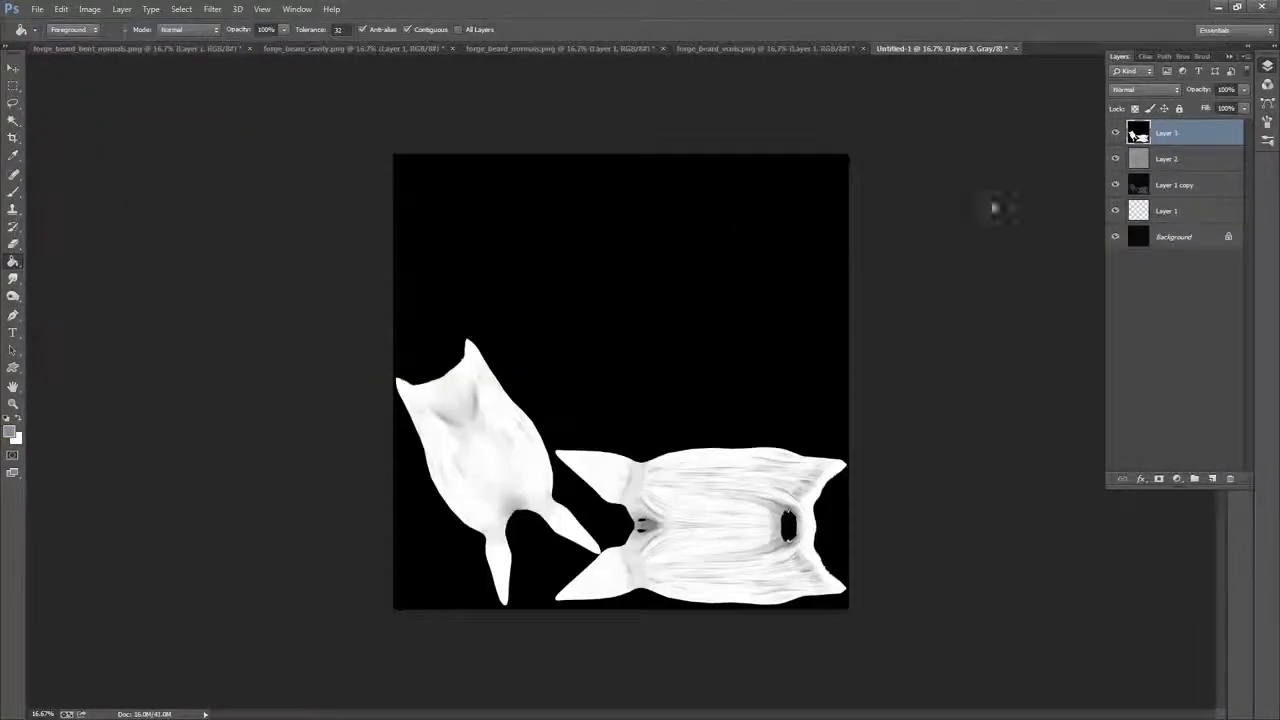
Convert Untitled-1 to RGB Color mode without flattening its layers
{"action": "left_click", "coordinate": [90, 9]}
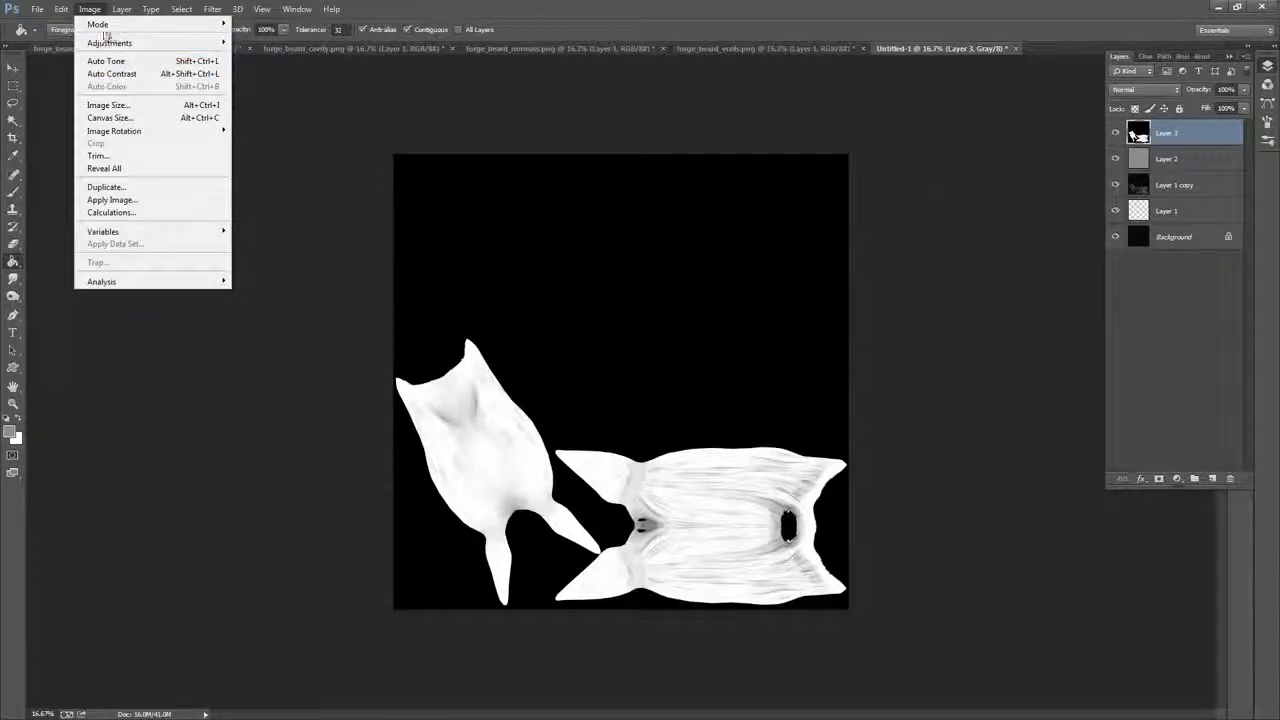
{"action": "mouse_move", "coordinate": [112, 31]}
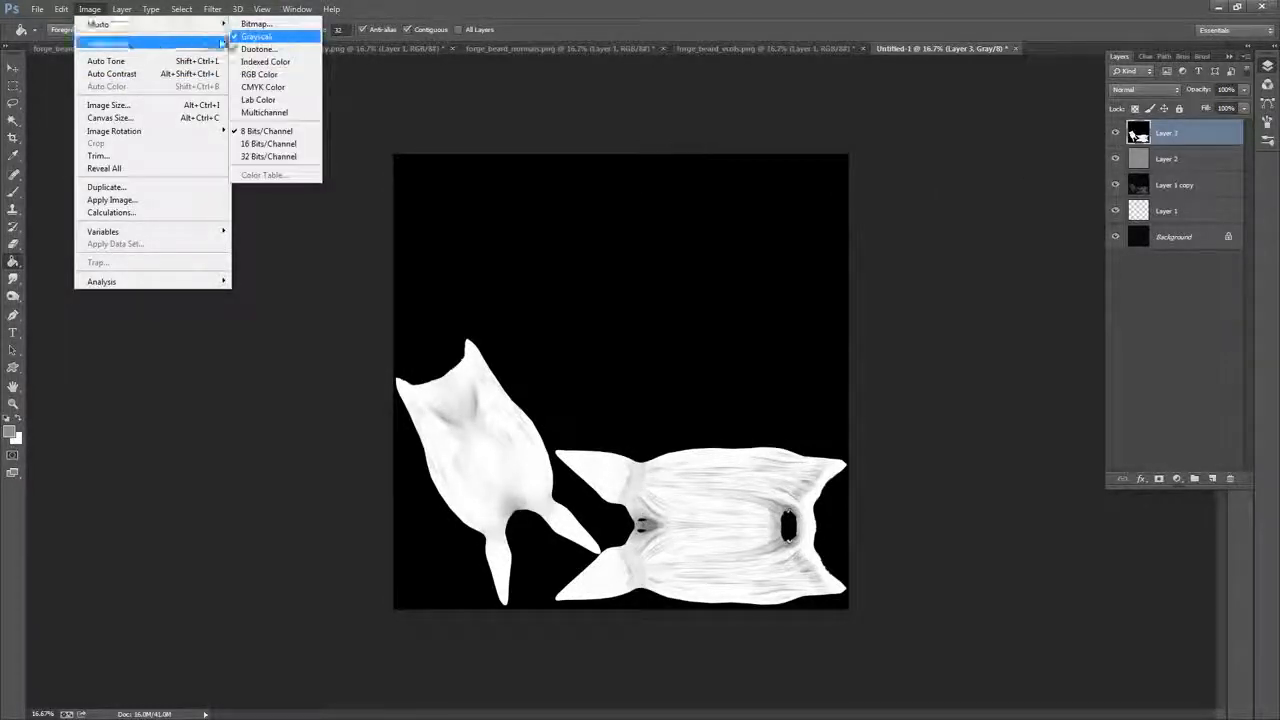
{"action": "left_click", "coordinate": [290, 76]}
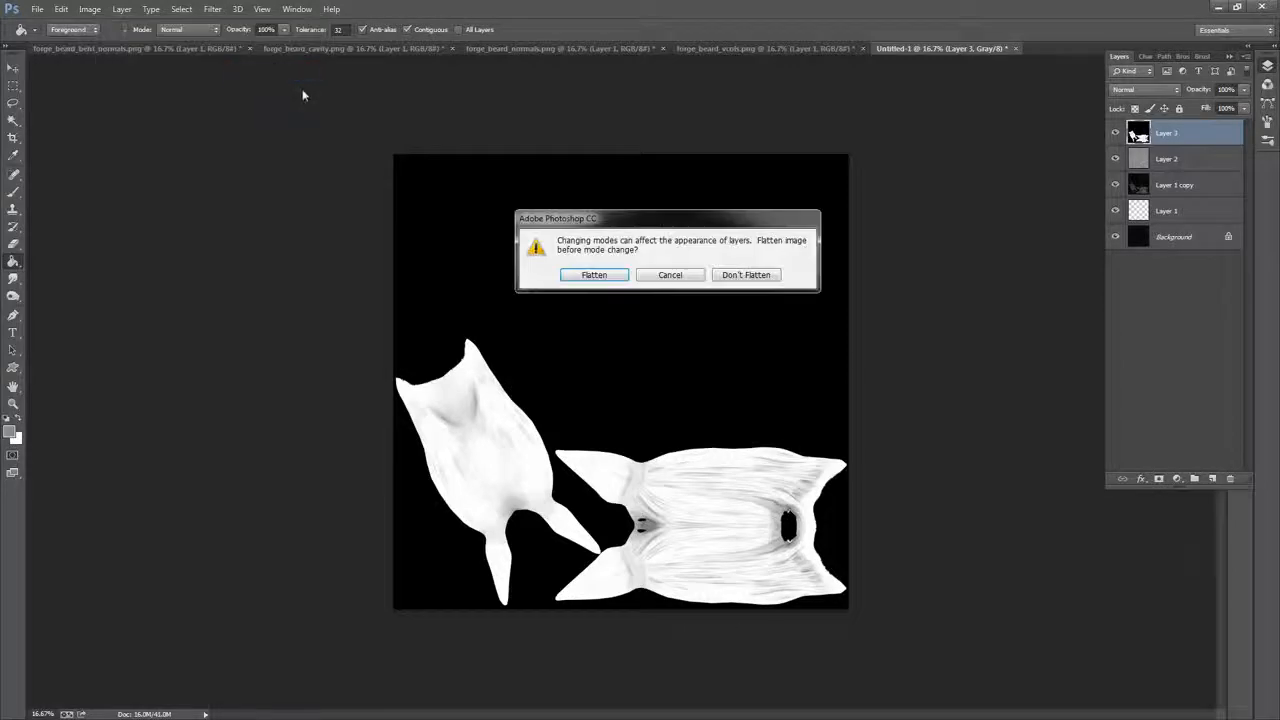
{"action": "left_click", "coordinate": [748, 276]}
Paste the bent normals as the top layer of Untitled-1 and delete the grey normals layer, Layer 2
{"action": "left_click", "coordinate": [62, 10]}
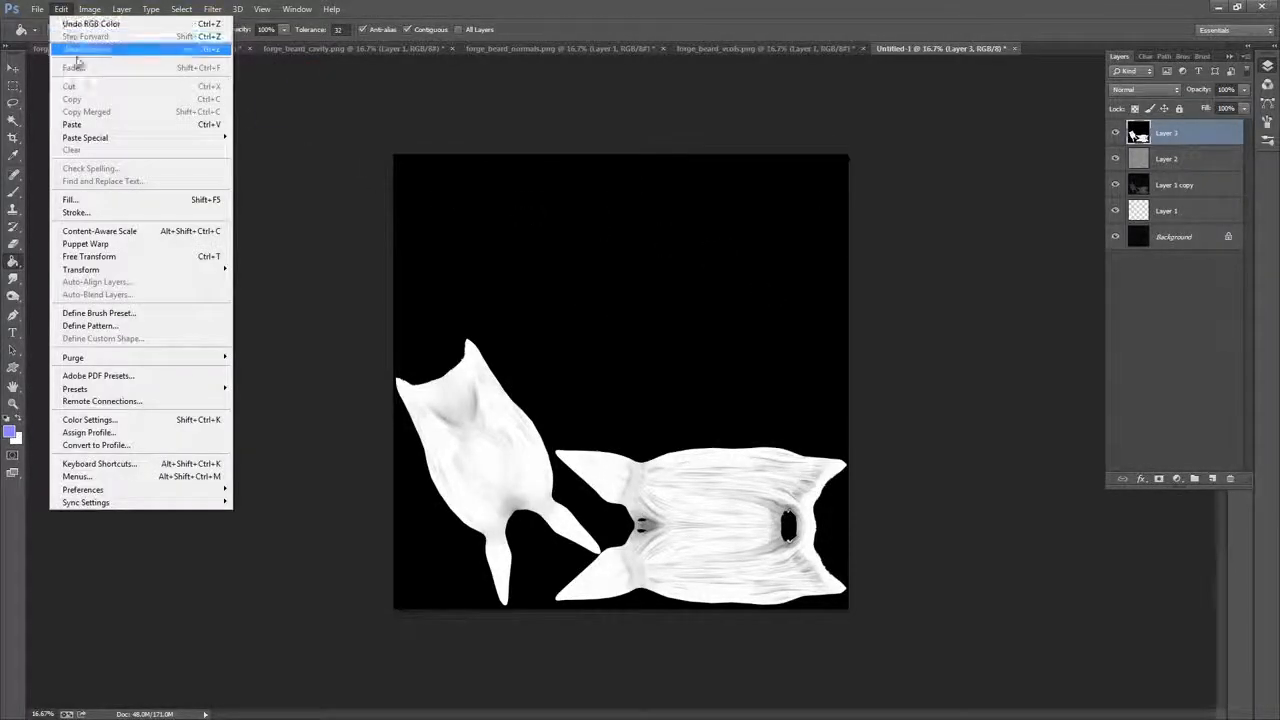
{"action": "left_click", "coordinate": [77, 126]}
{"action": "left_click", "coordinate": [1185, 168]}
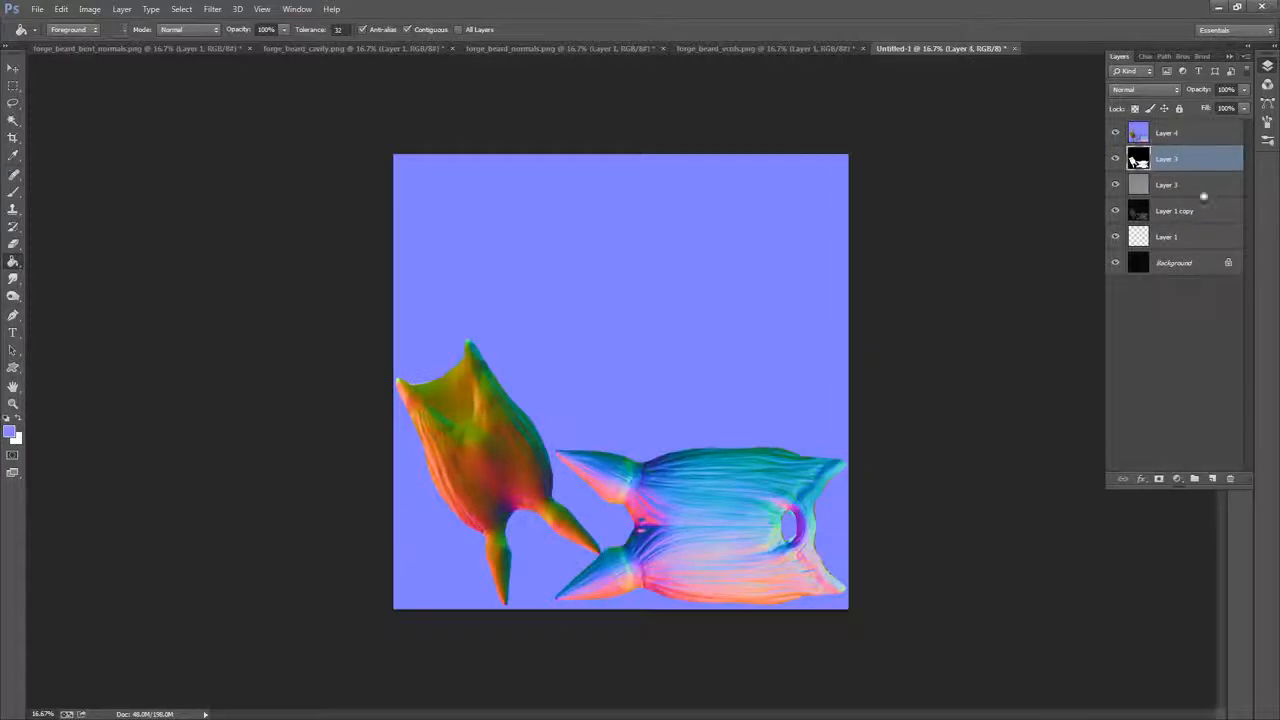
{"action": "left_click_drag", "start_coordinate": [1204, 193], "coordinate": [1233, 480]}
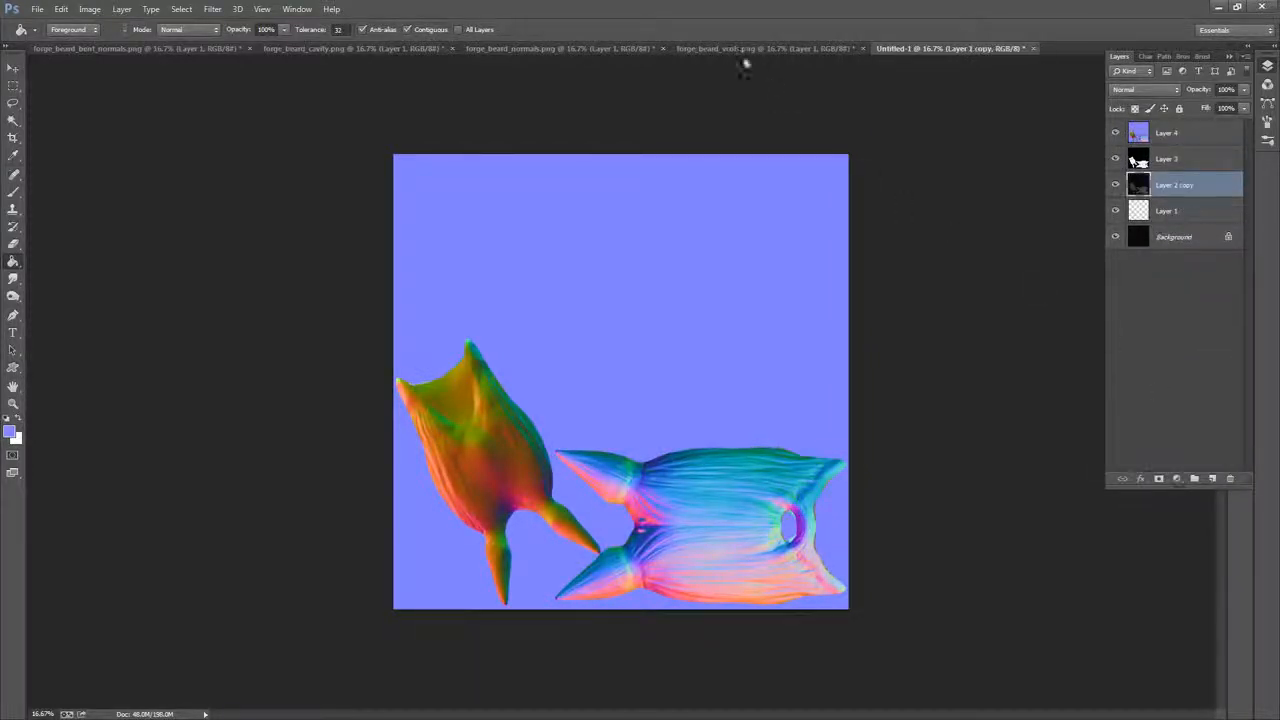
Copy the forge_beard_normals.png image and paste it into Untitled-1 directly above Layer 1 copy
{"action": "left_click", "coordinate": [723, 51]}
{"action": "left_click", "coordinate": [580, 51]}
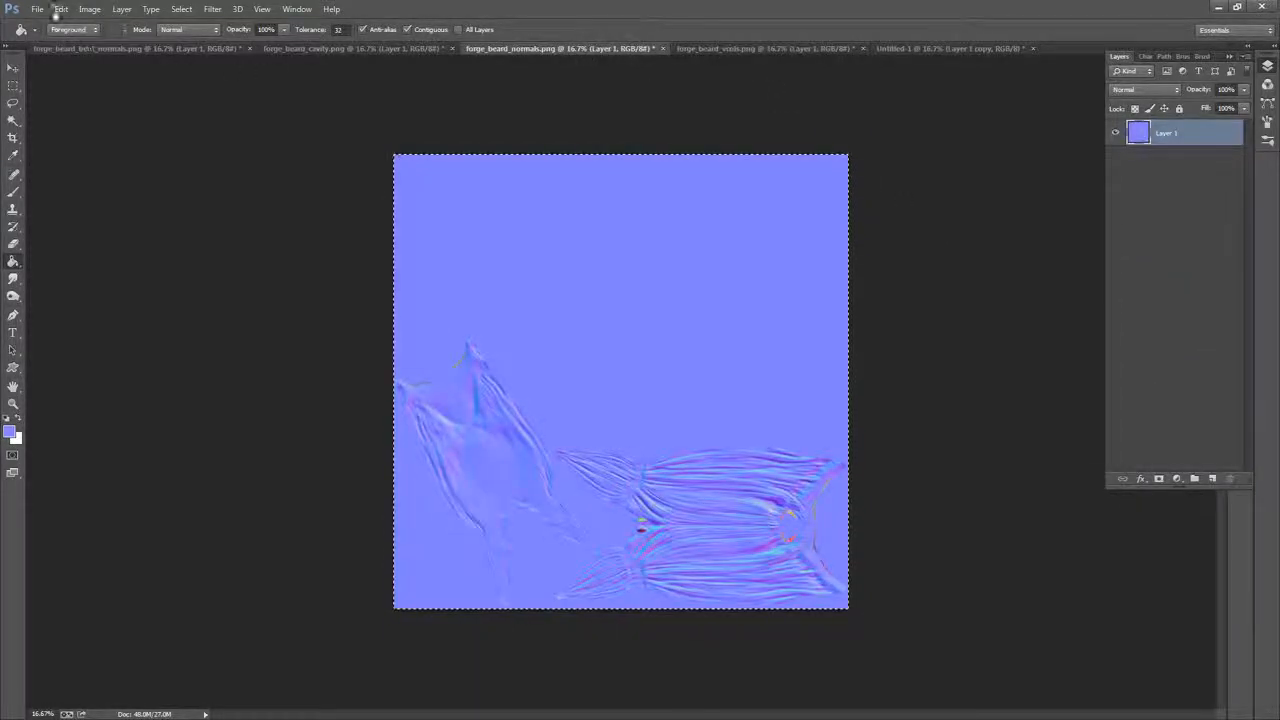
{"action": "left_click", "coordinate": [61, 9]}
{"action": "left_click", "coordinate": [90, 97]}
{"action": "left_click", "coordinate": [937, 49]}
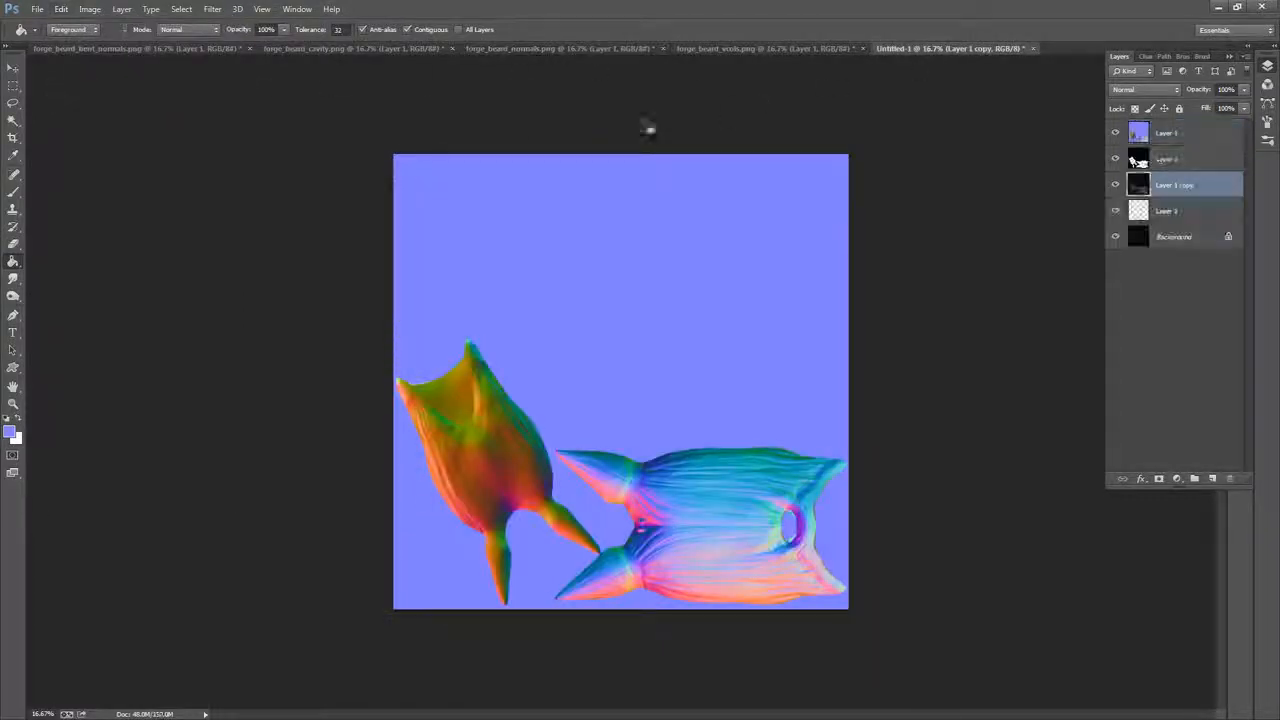
{"action": "left_click", "coordinate": [61, 9]}
{"action": "left_click", "coordinate": [90, 125]}
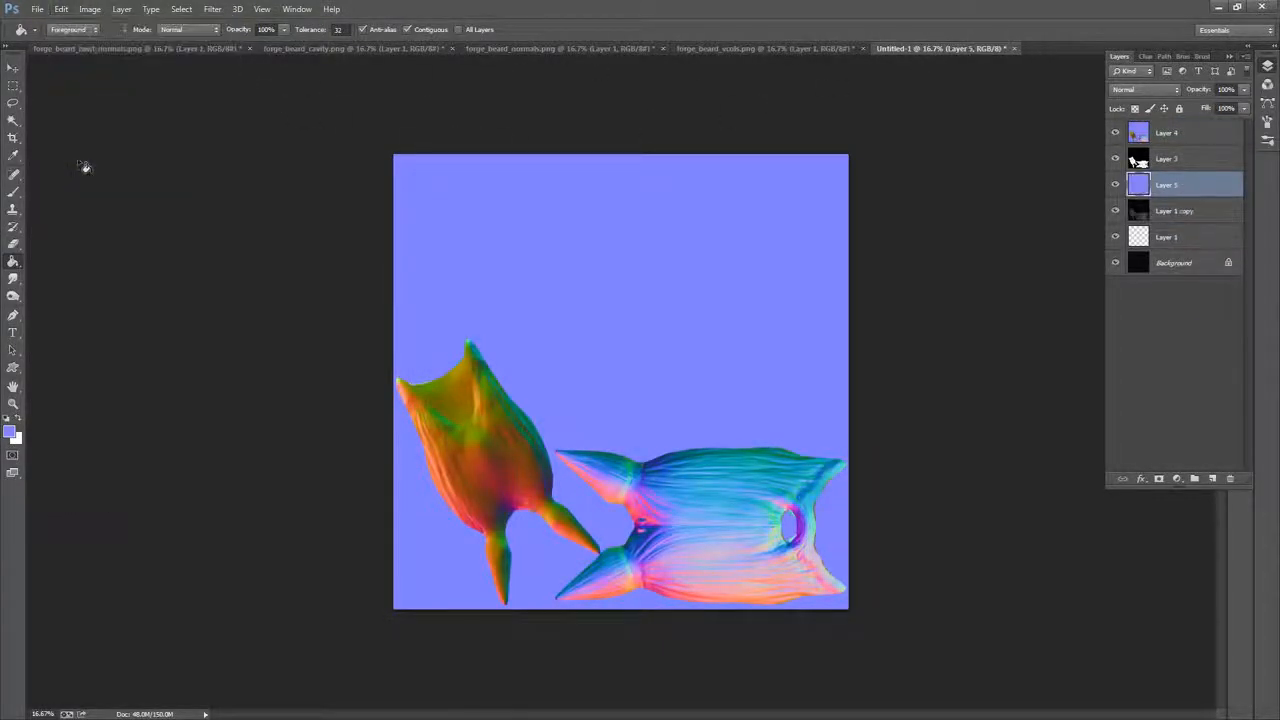
Delete the empty Layer 1 from Untitled-1 and rename Layer 1 copy as vcols
{"action": "left_click", "coordinate": [1178, 236]}
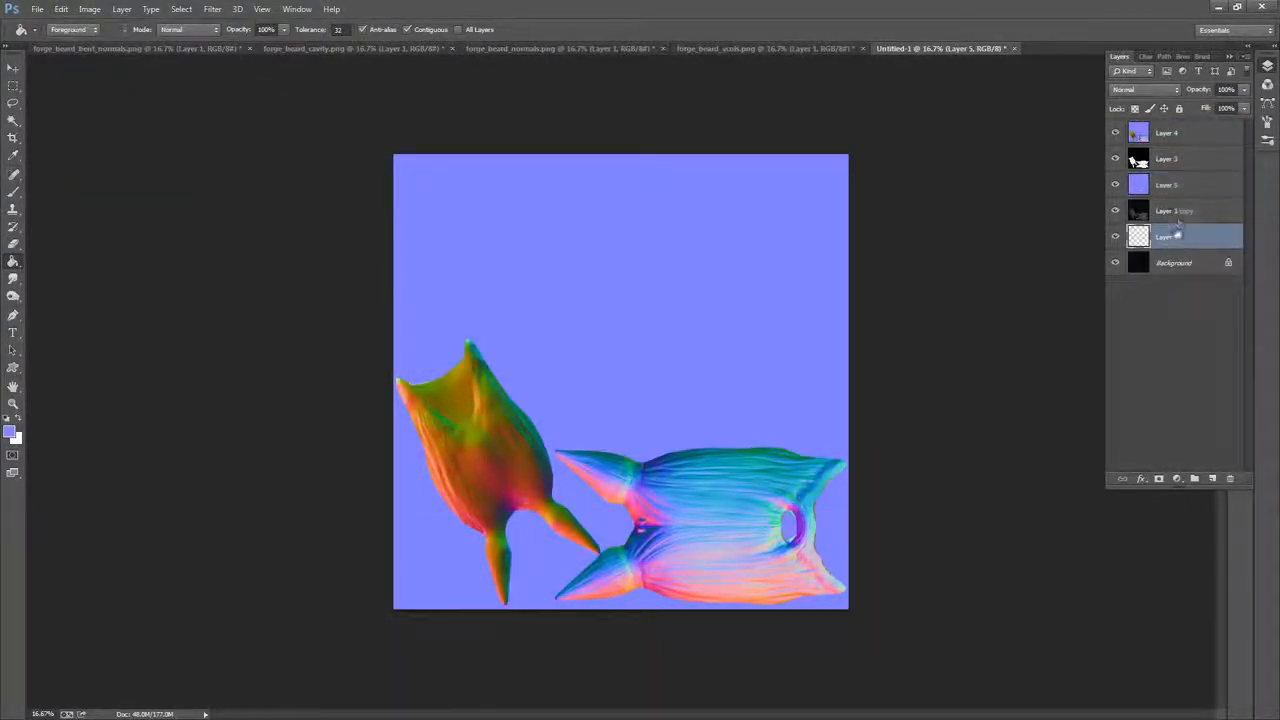
{"action": "left_click_drag", "start_coordinate": [1190, 242], "coordinate": [1230, 478]}
{"action": "left_click", "coordinate": [1177, 212]}
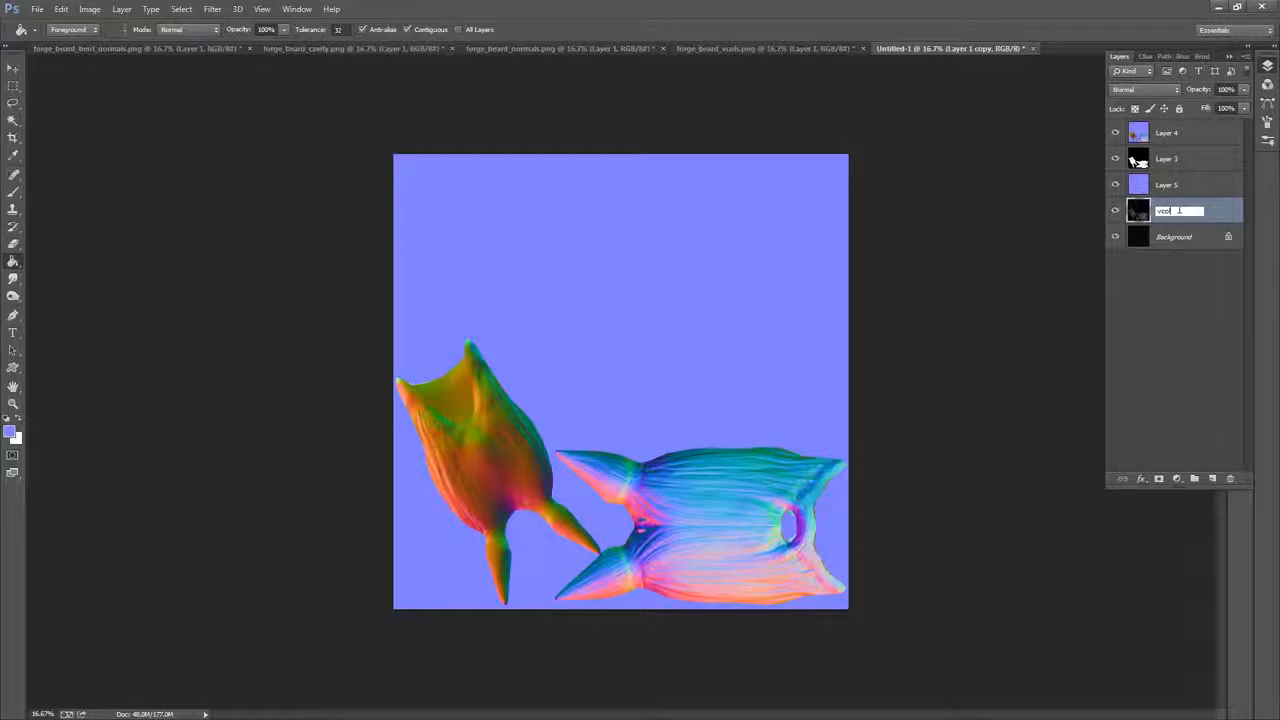
{"action": "key", "text": "Return"}
Rename Layer 5 as norm, Layer 3 as cavity and Layer 4 as bentnorm
{"action": "left_click", "coordinate": [1167, 188]}
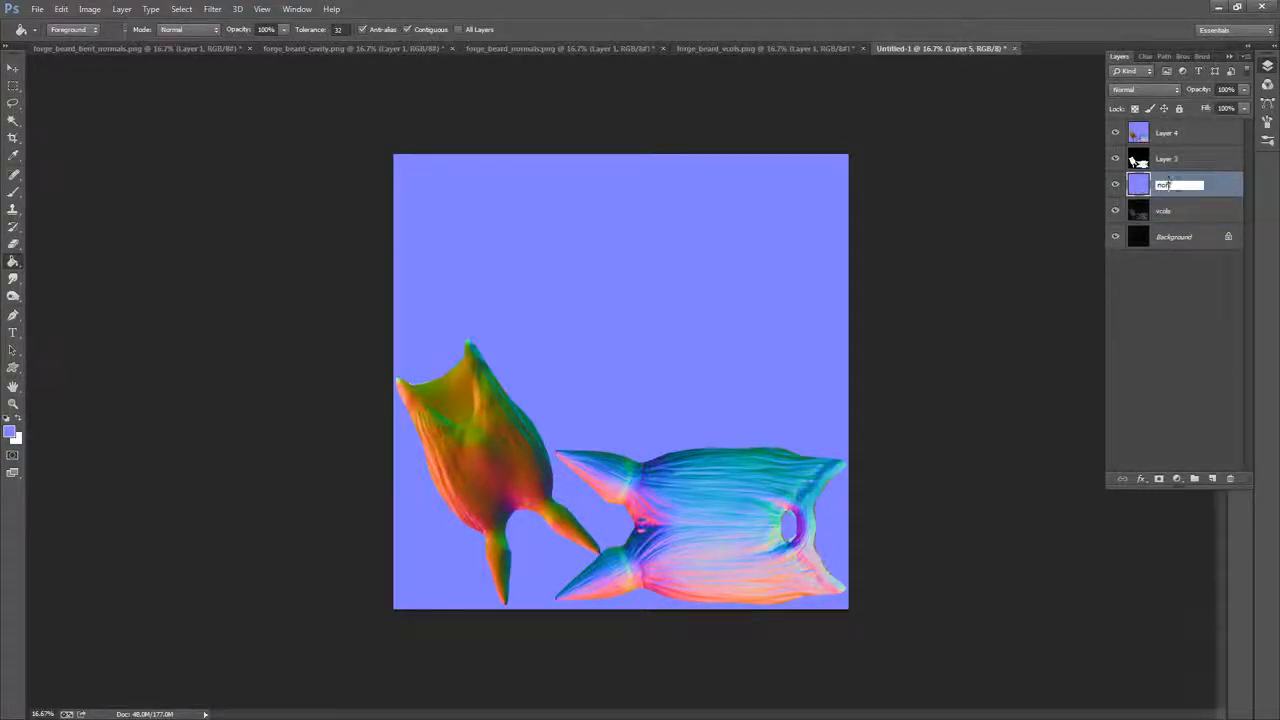
{"action": "left_click", "coordinate": [1169, 163]}
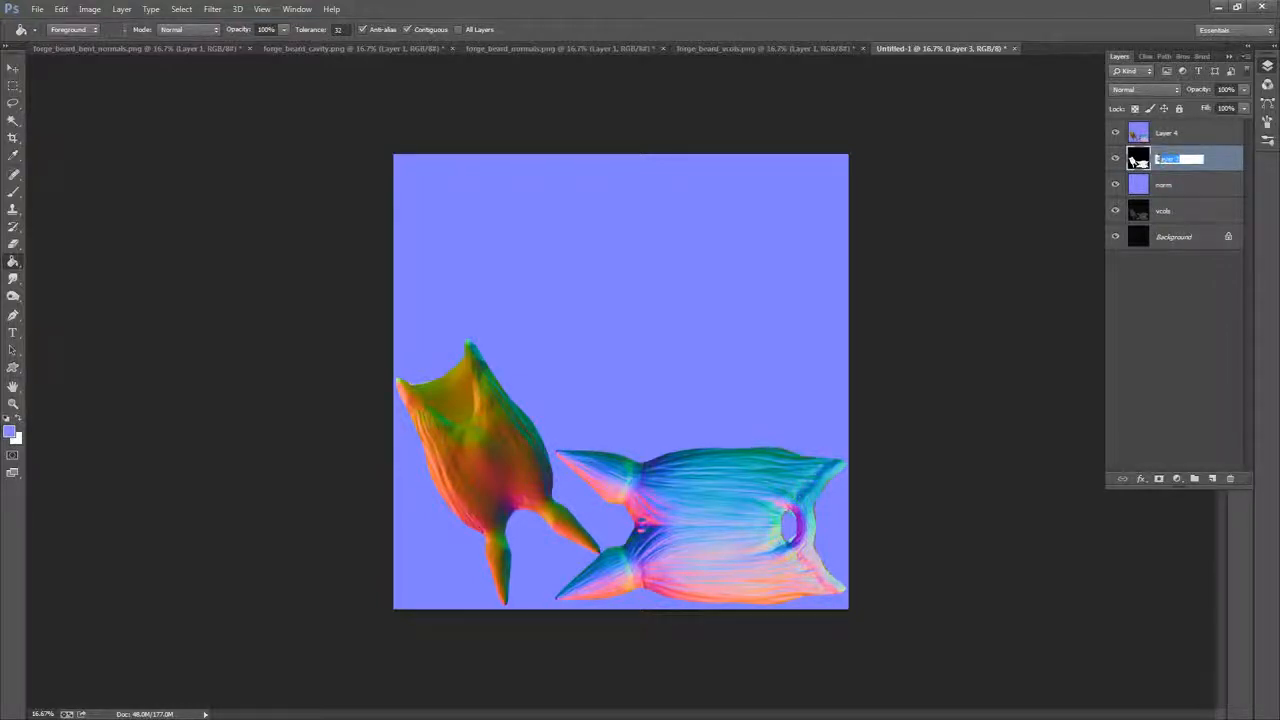
{"action": "type", "text": "cavity"}
{"action": "left_click", "coordinate": [1177, 138]}
{"action": "double_click", "coordinate": [1168, 134]}
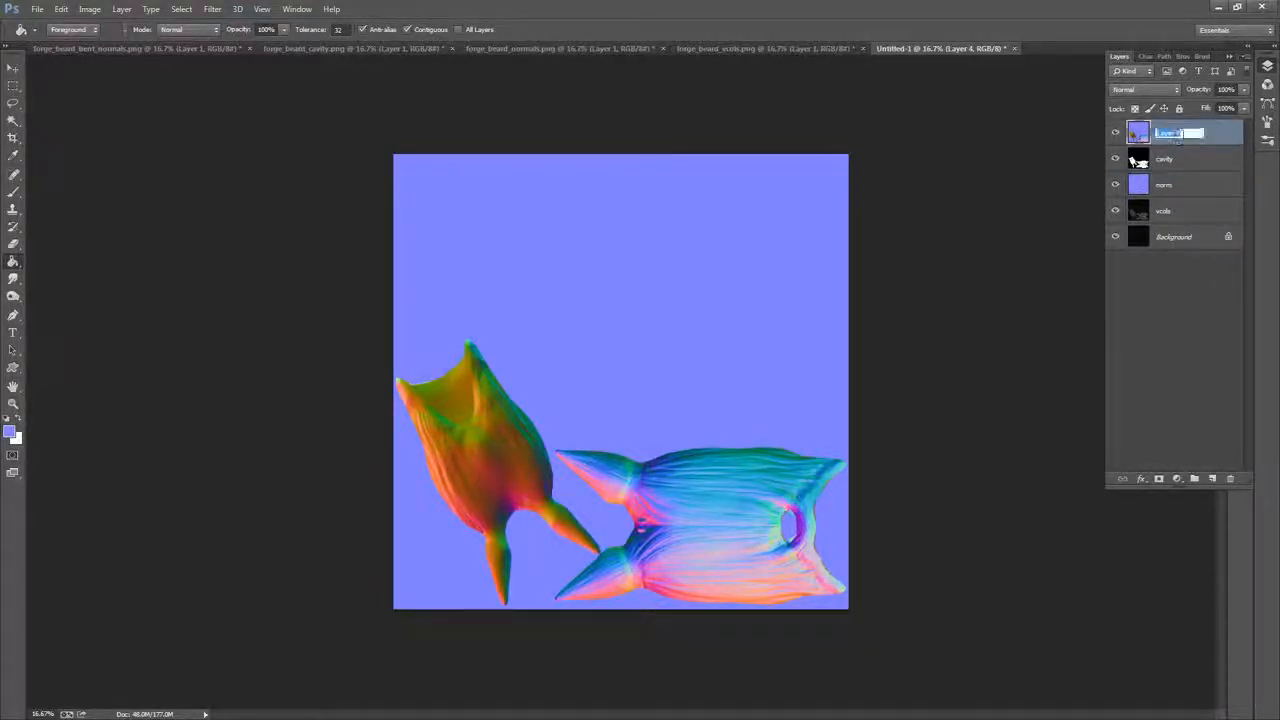
{"action": "type", "text": "bentnorm"}
Hide the bentnorm, cavity and norm layers so only vcols shows above the background
{"action": "left_click", "coordinate": [1206, 158]}
{"action": "left_click", "coordinate": [1210, 138]}
{"action": "left_click", "coordinate": [1157, 204]}
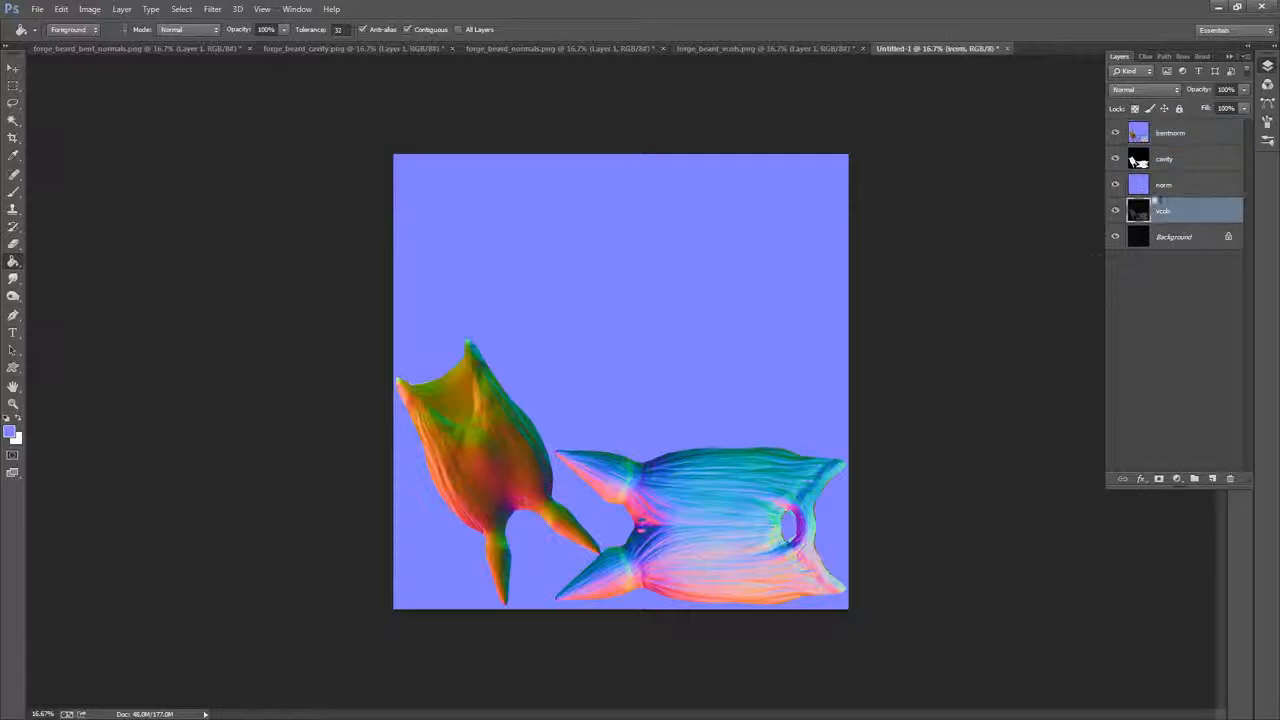
{"action": "left_click", "coordinate": [1115, 132]}
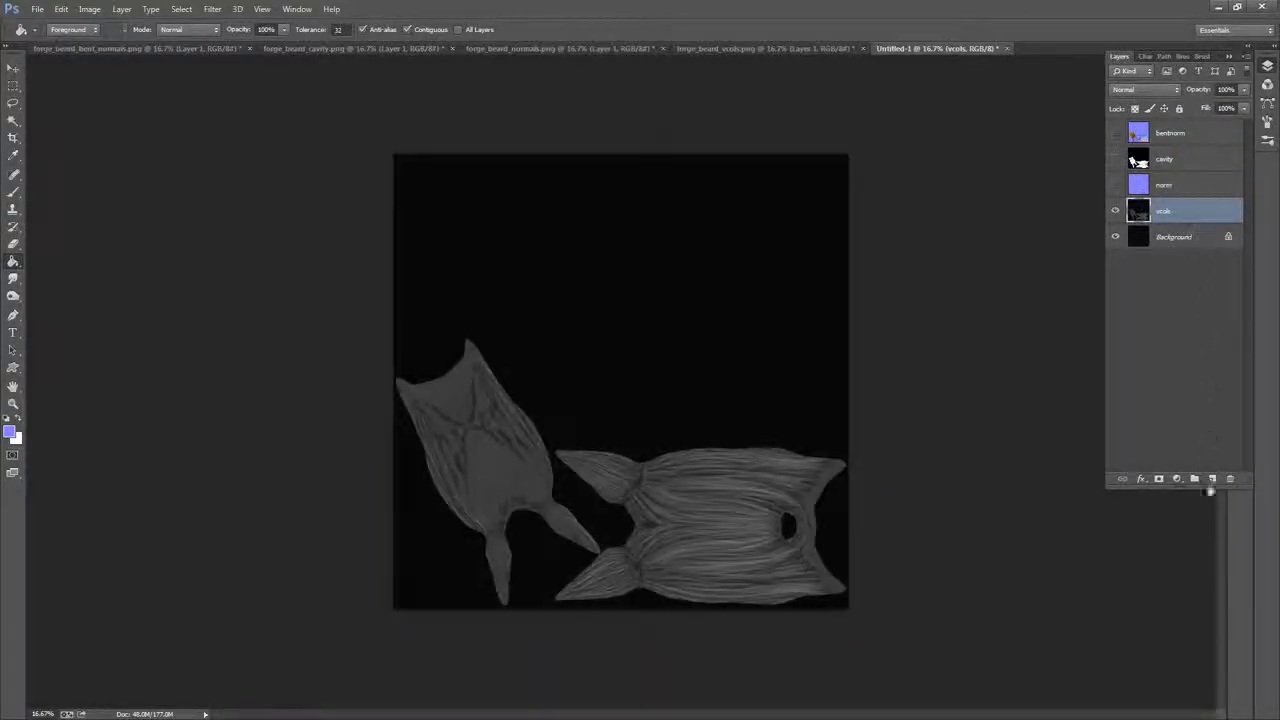
Create four layer groups and place vcols, norm, cavity and bentnorm each in its own group
{"action": "left_click", "coordinate": [1194, 479]}
{"action": "left_click", "coordinate": [1194, 479]}
{"action": "left_click", "coordinate": [1194, 479]}
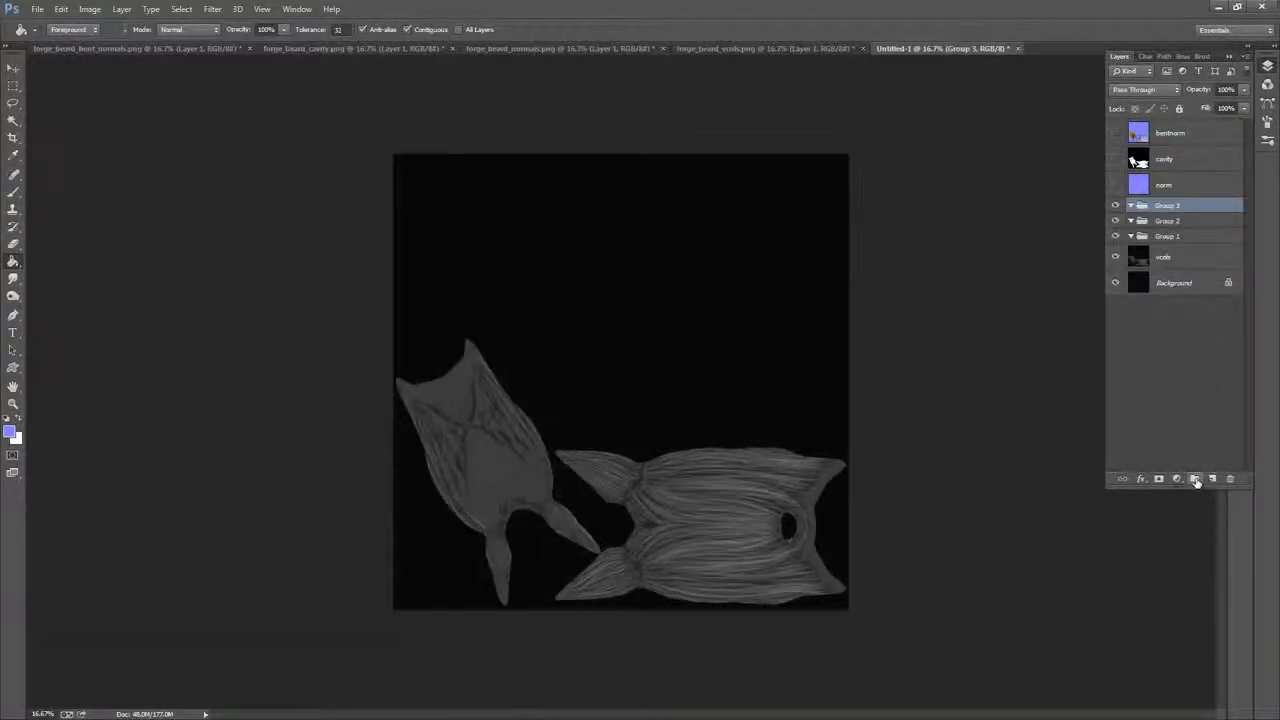
{"action": "left_click_drag", "start_coordinate": [1180, 258], "coordinate": [1176, 130]}
{"action": "left_click", "coordinate": [1201, 141]}
{"action": "left_click", "coordinate": [1194, 478]}
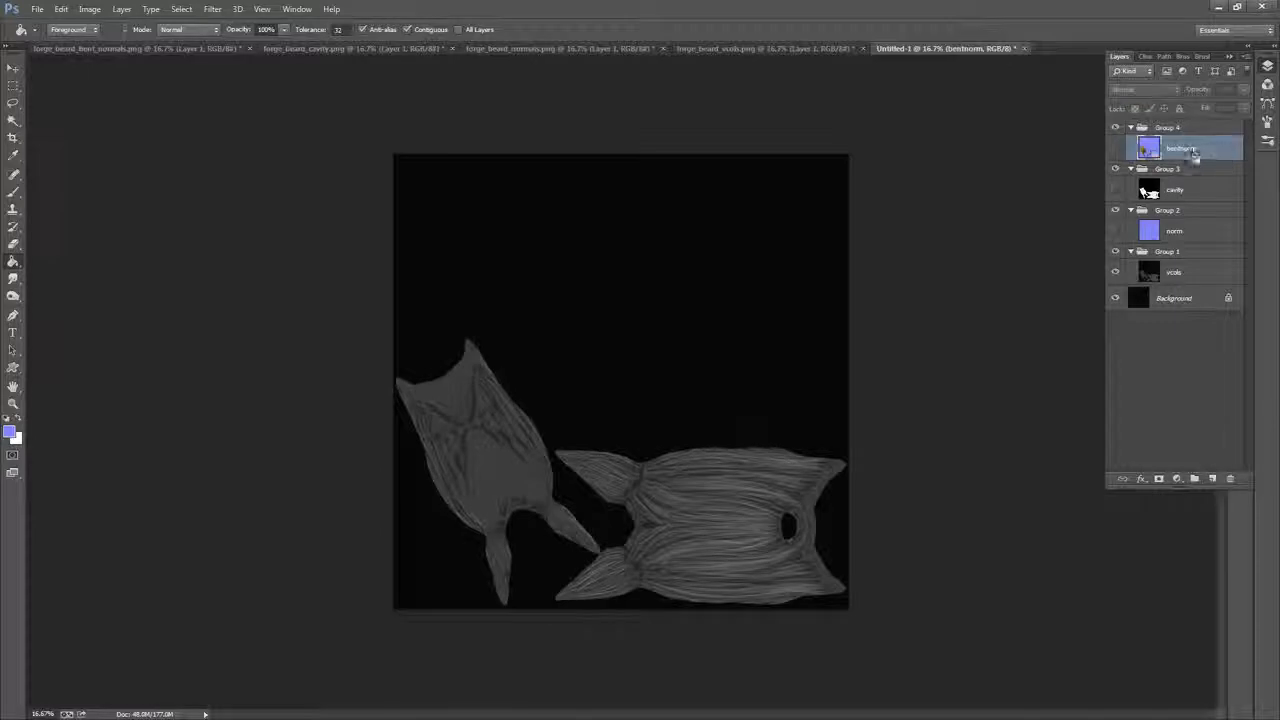
Rename the group holding the bent normals as bentnorm and the group holding the cavity map as cavity
{"action": "double_click", "coordinate": [1170, 128]}
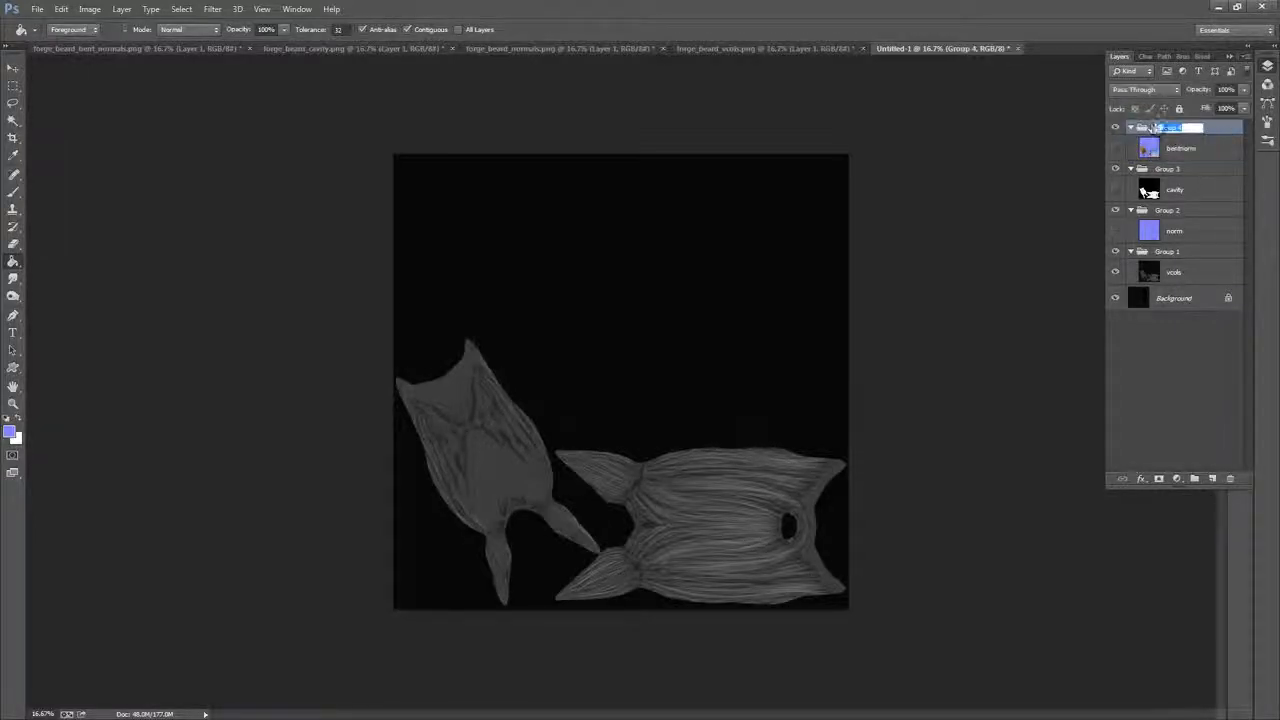
{"action": "type", "text": "bentnorm"}
{"action": "left_click", "coordinate": [1177, 172]}
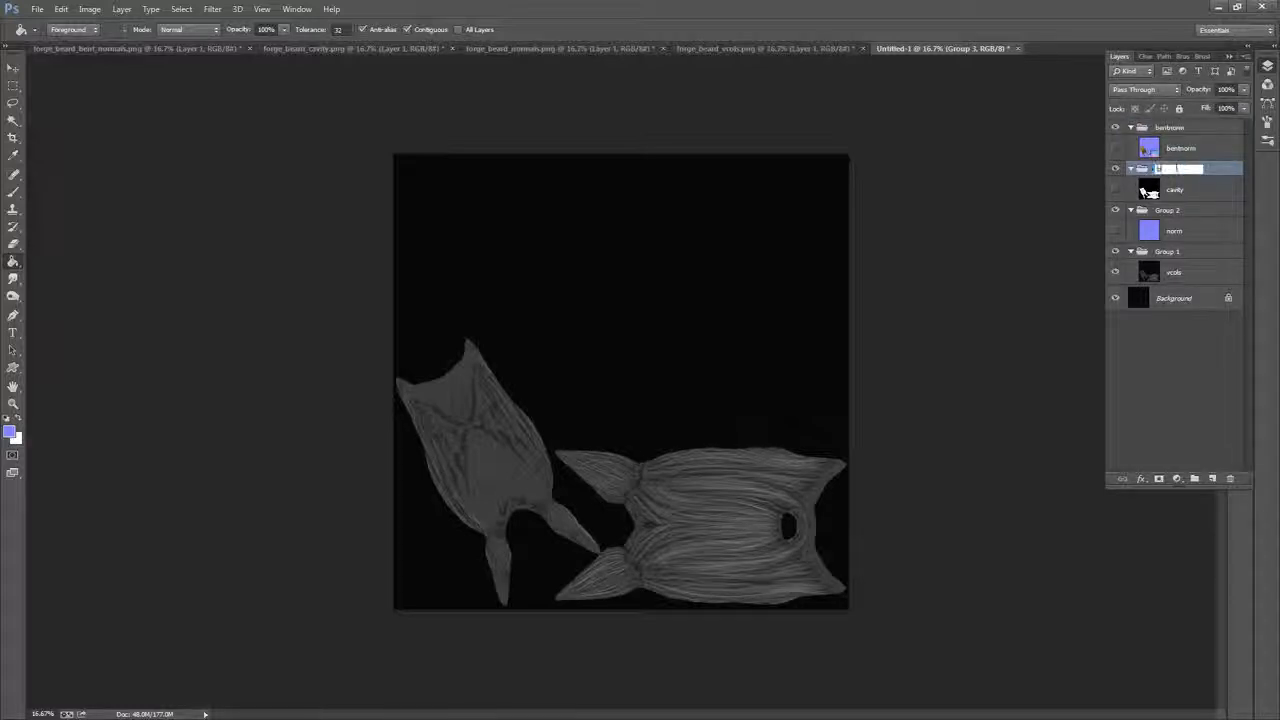
{"action": "type", "text": "ben"}
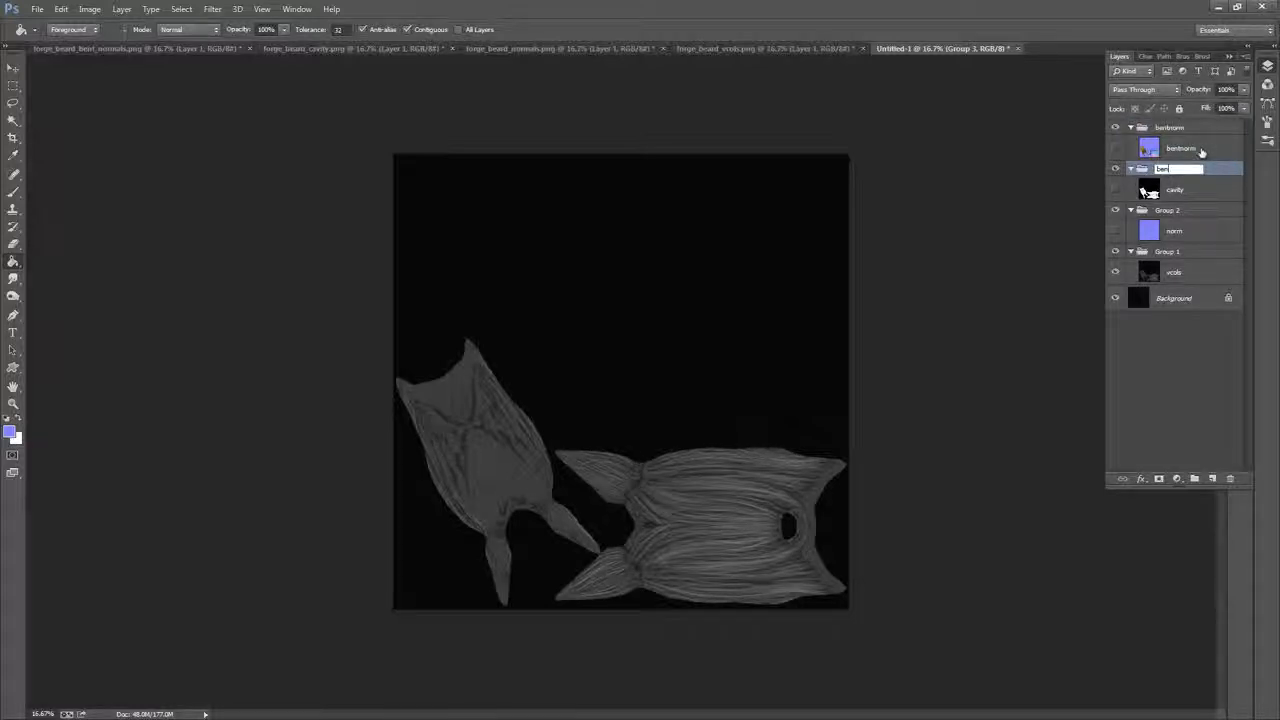
{"action": "key", "text": "BackSpace"}
{"action": "type", "text": "cavity"}
{"action": "key", "text": "Return"}
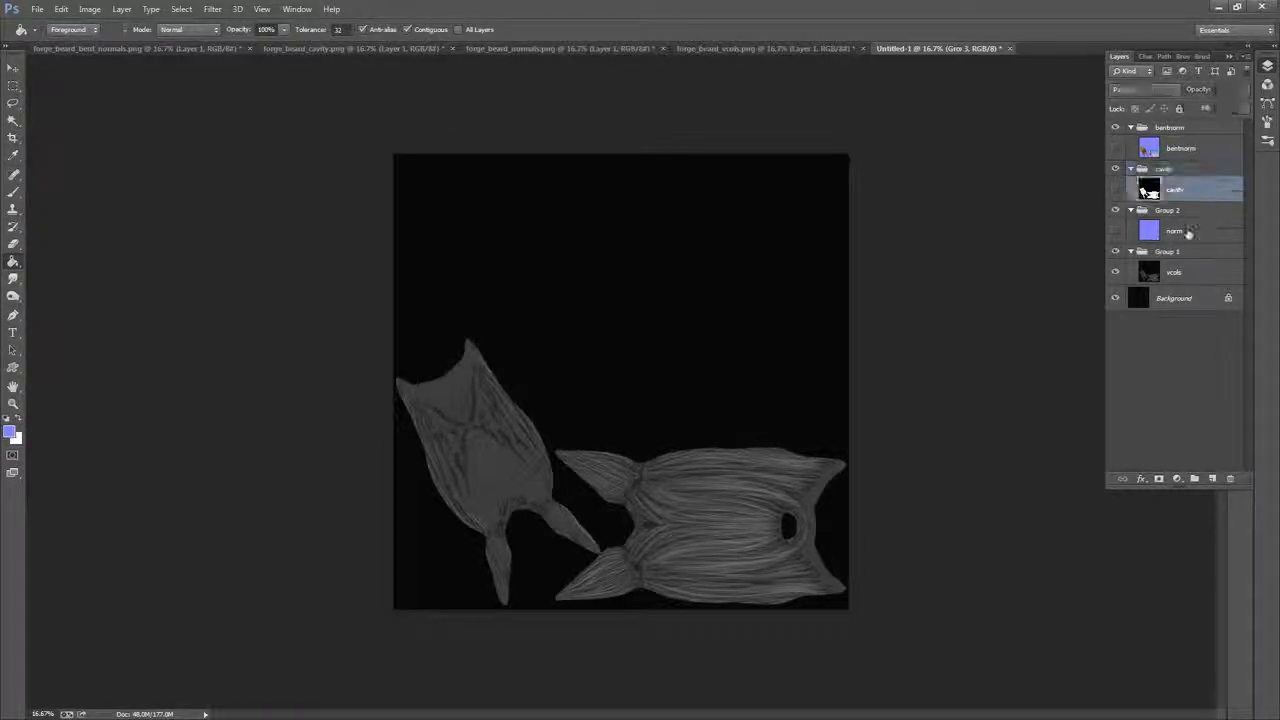
Rename Group 2 as norm and Group 1 as vcols
{"action": "left_click", "coordinate": [1172, 213]}
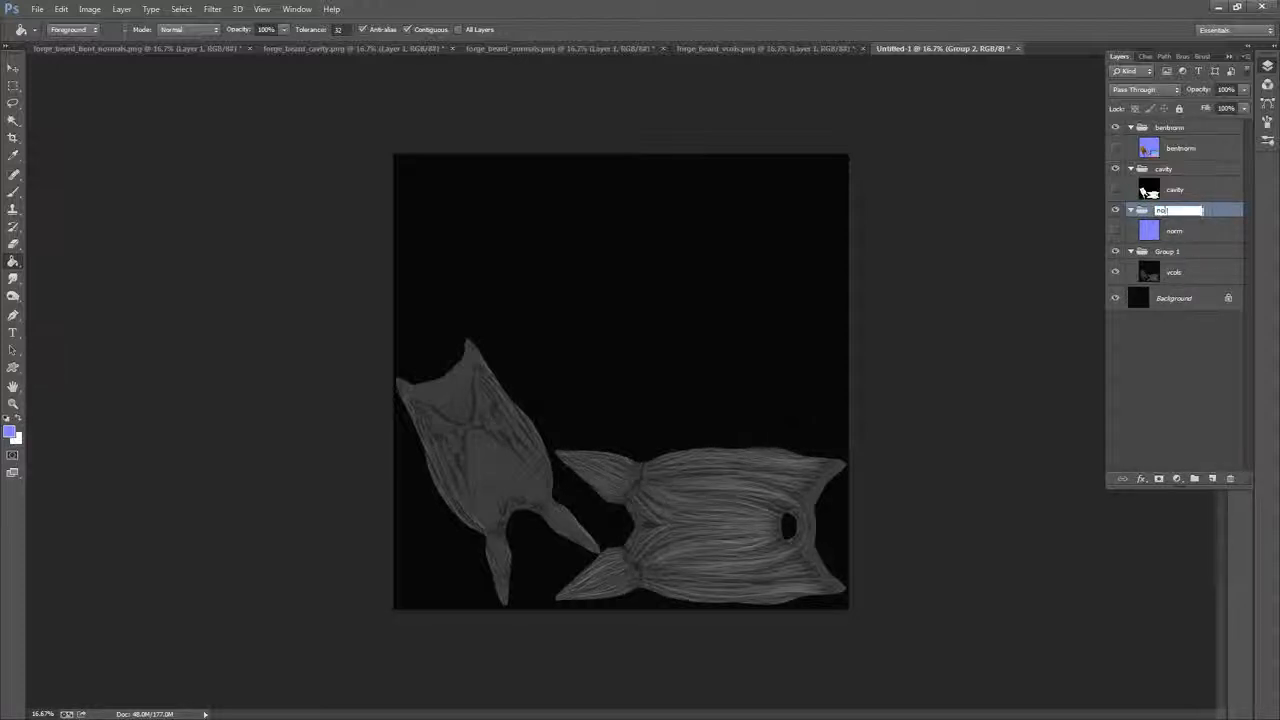
{"action": "left_click", "coordinate": [1184, 236]}
{"action": "double_click", "coordinate": [1168, 251]}
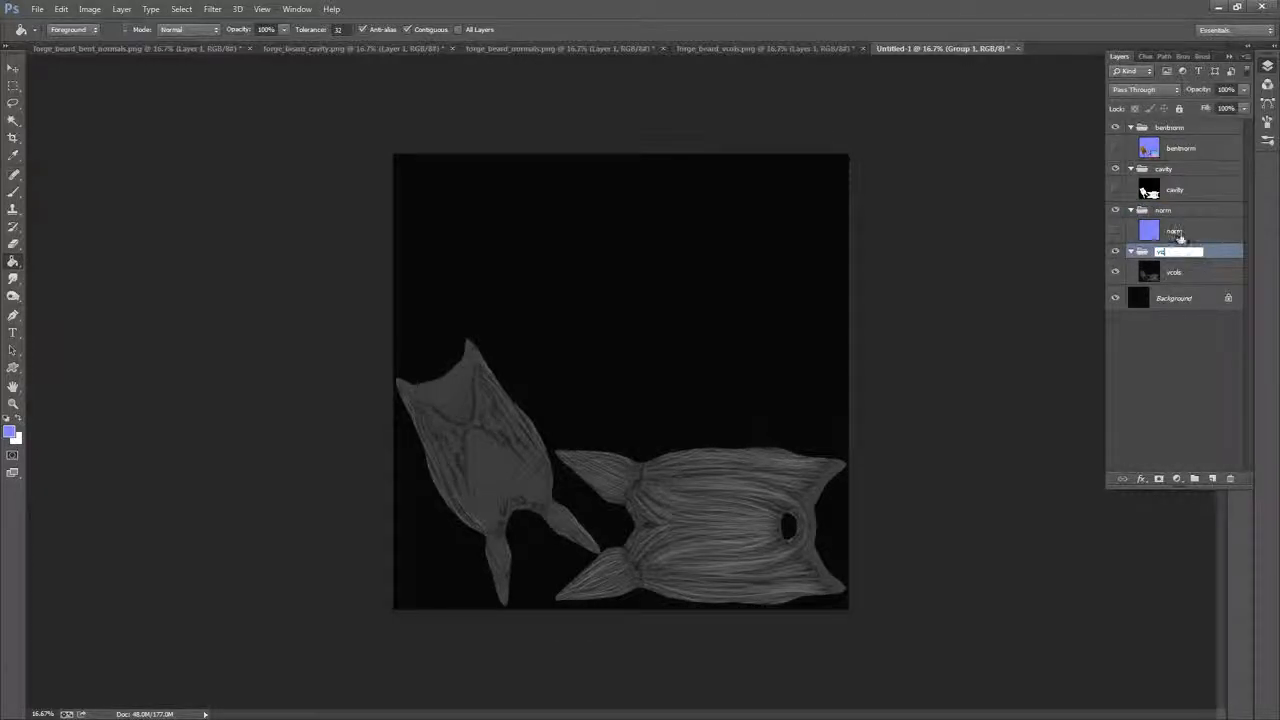
{"action": "left_click", "coordinate": [1197, 236]}
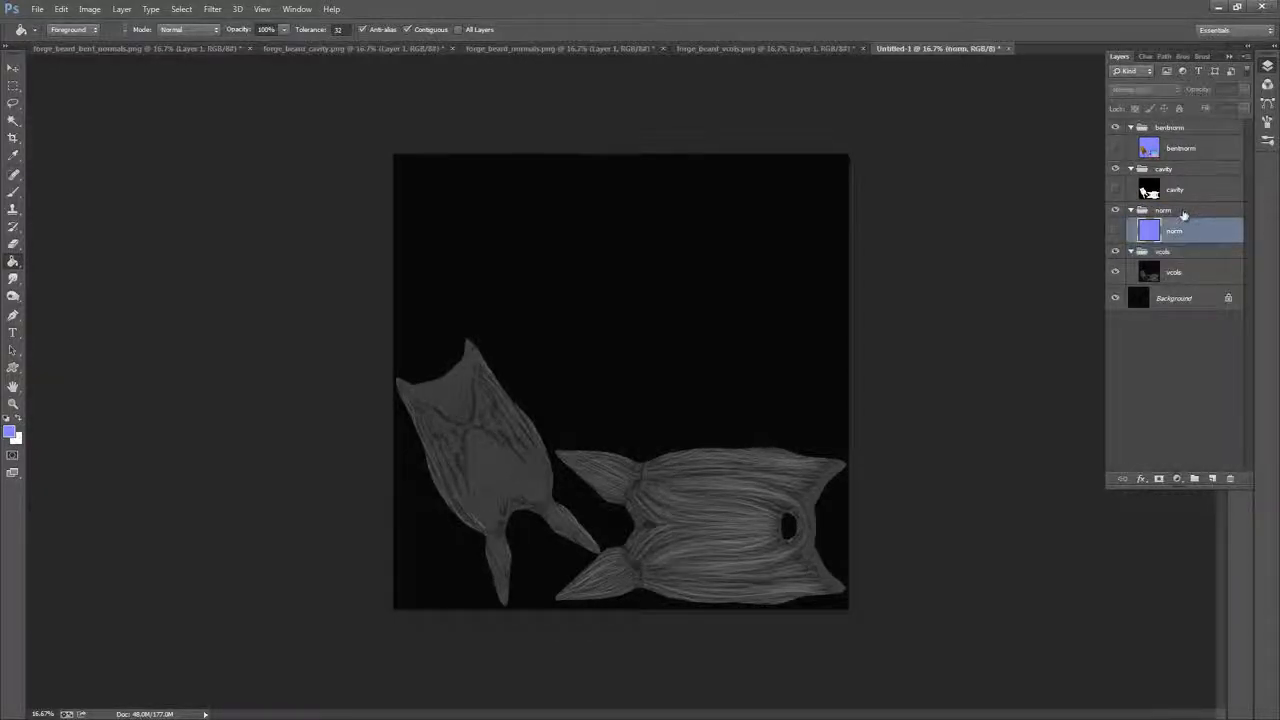
{"action": "left_click", "coordinate": [1184, 213]}
{"action": "left_click", "coordinate": [1186, 274]}
{"action": "left_click", "coordinate": [1183, 254]}
{"action": "left_click", "coordinate": [1184, 231]}
{"action": "left_click", "coordinate": [1115, 210]}
{"action": "left_click", "coordinate": [1115, 169]}
{"action": "left_click", "coordinate": [1131, 169]}
{"action": "left_click", "coordinate": [1132, 184]}
{"action": "left_click", "coordinate": [1131, 184]}
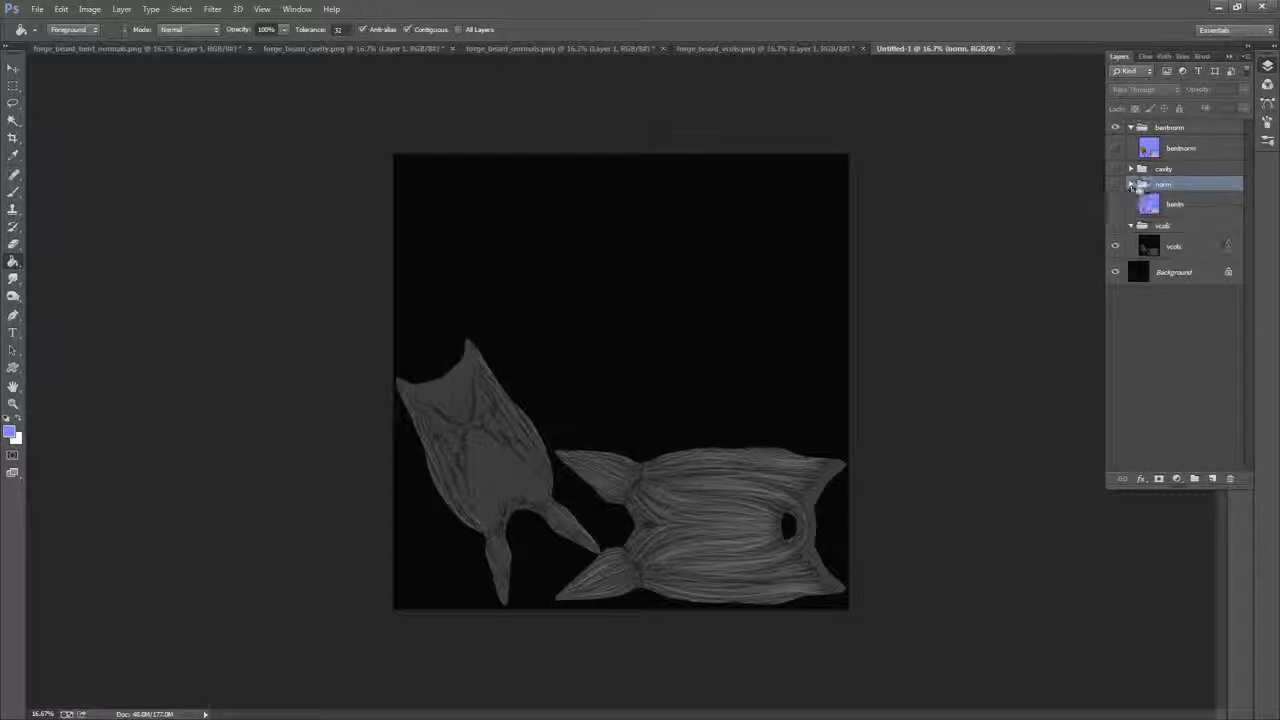
{"action": "left_click", "coordinate": [1131, 169]}
Turn on the visibility of the bentnorm, cavity and norm layers together with their groups
{"action": "left_click", "coordinate": [1115, 148]}
{"action": "left_click", "coordinate": [1116, 169]}
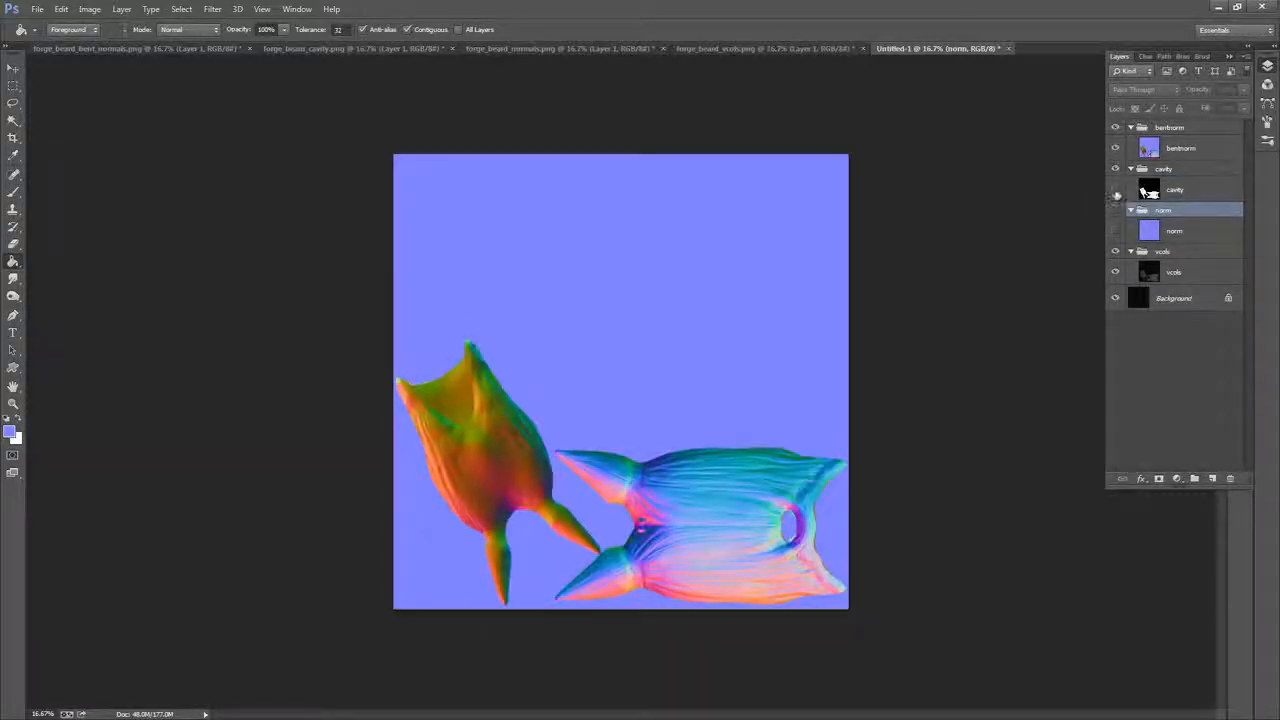
{"action": "left_click", "coordinate": [1115, 210]}
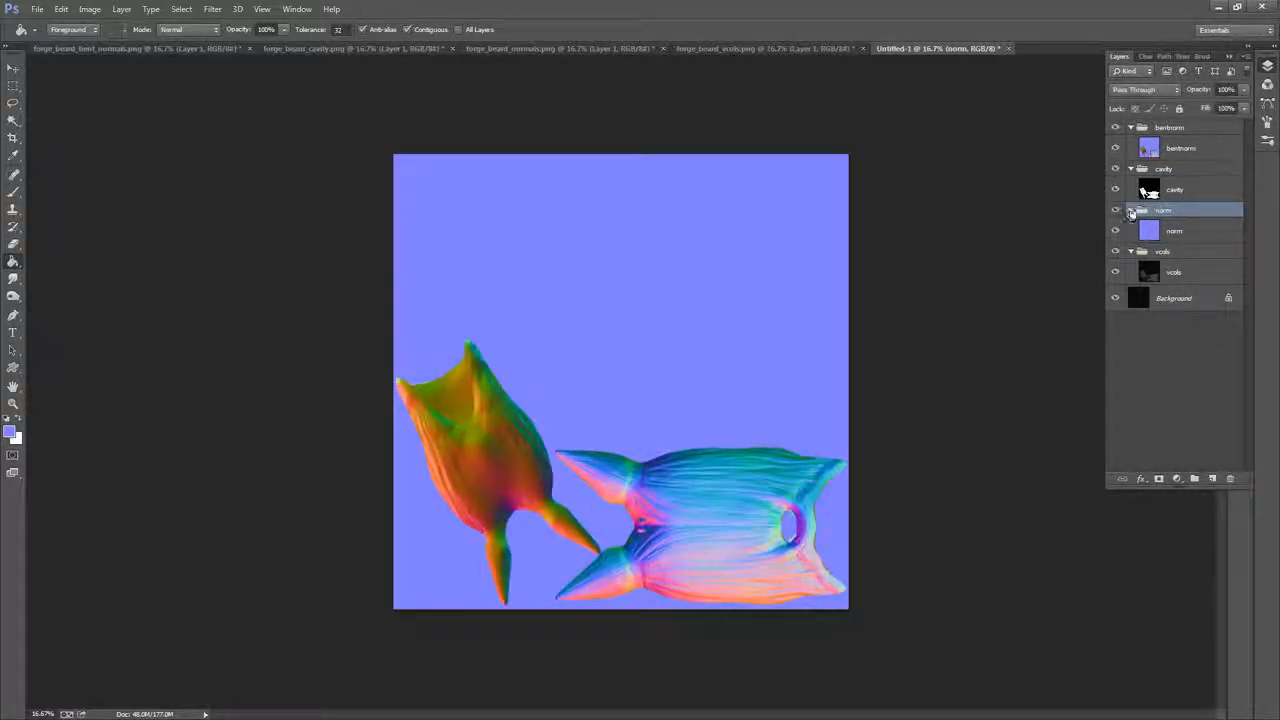
Collapse the norm, cavity and bentnorm groups and hide all three
{"action": "left_click", "coordinate": [1131, 210]}
{"action": "left_click", "coordinate": [1131, 169]}
{"action": "left_click", "coordinate": [1131, 128]}
{"action": "left_click", "coordinate": [1115, 127]}
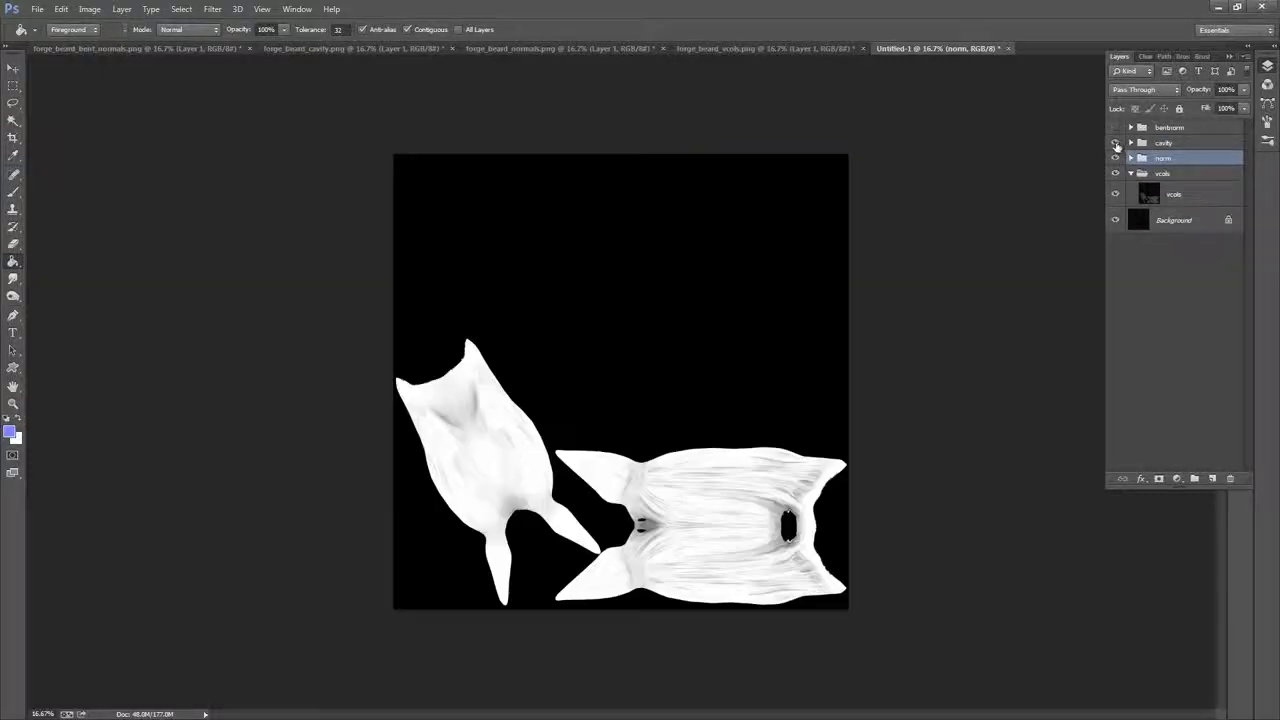
{"action": "left_click", "coordinate": [1115, 142]}
{"action": "left_click", "coordinate": [1115, 158]}
On the vcols layer, brush over the bake artifacts at the beard's central notch with dark grey sampled from beside them
{"action": "left_click", "coordinate": [1170, 175]}
{"action": "left_click", "coordinate": [1192, 196]}
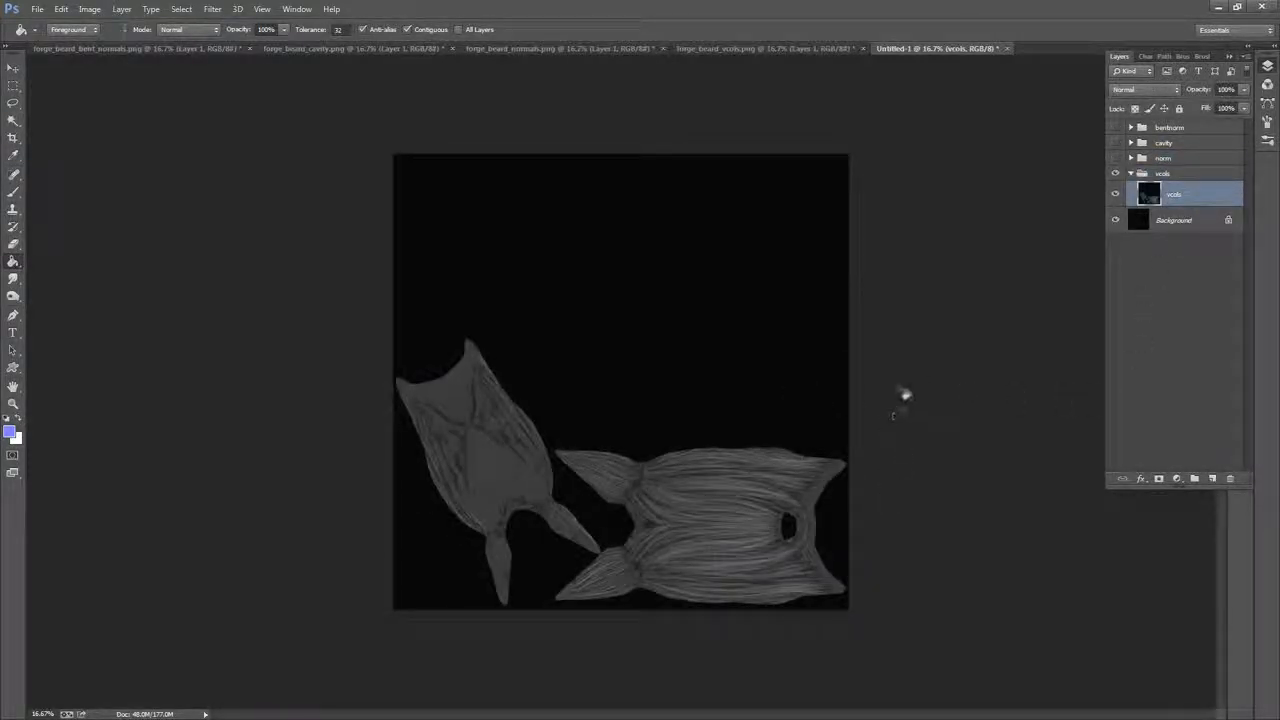
{"action": "key", "text": "z"}
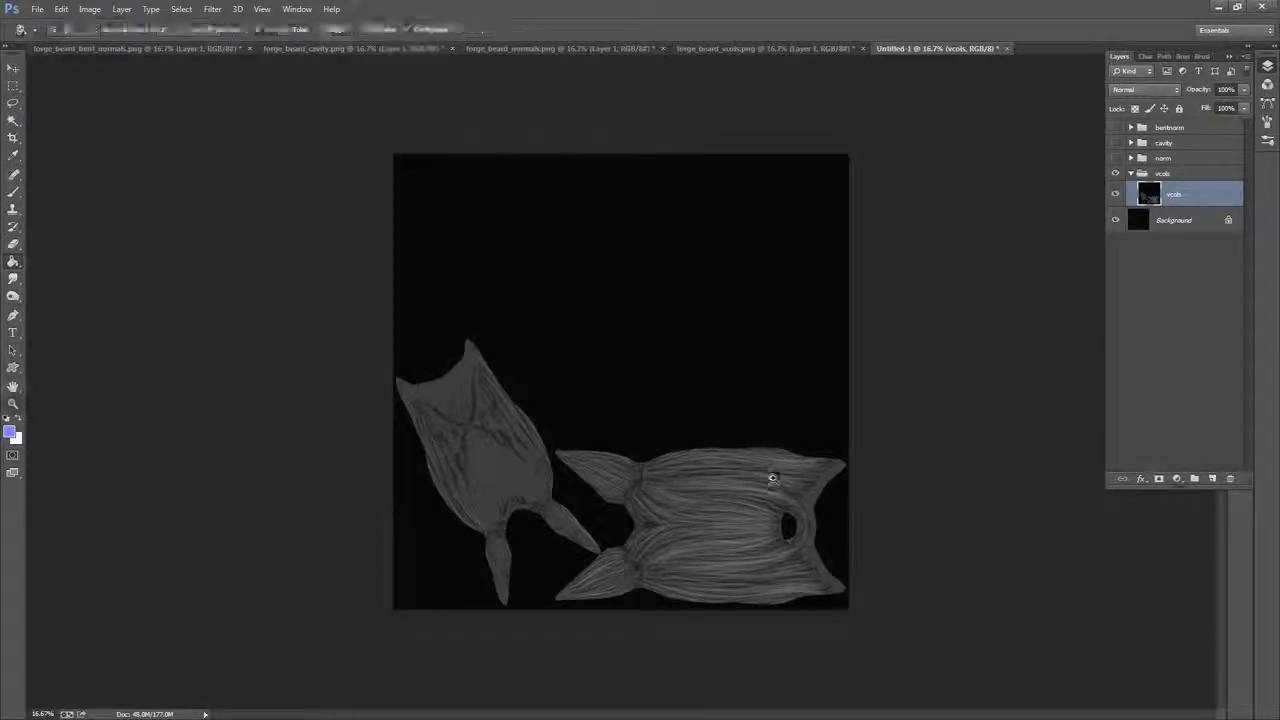
{"action": "mouse_move", "coordinate": [640, 528]}
{"action": "left_mouse_down"}
{"action": "mouse_move", "coordinate": [743, 529]}
{"action": "mouse_move", "coordinate": [894, 360]}
{"action": "left_mouse_up"}
{"action": "key", "text": "b"}
{"action": "key", "text": "d"}
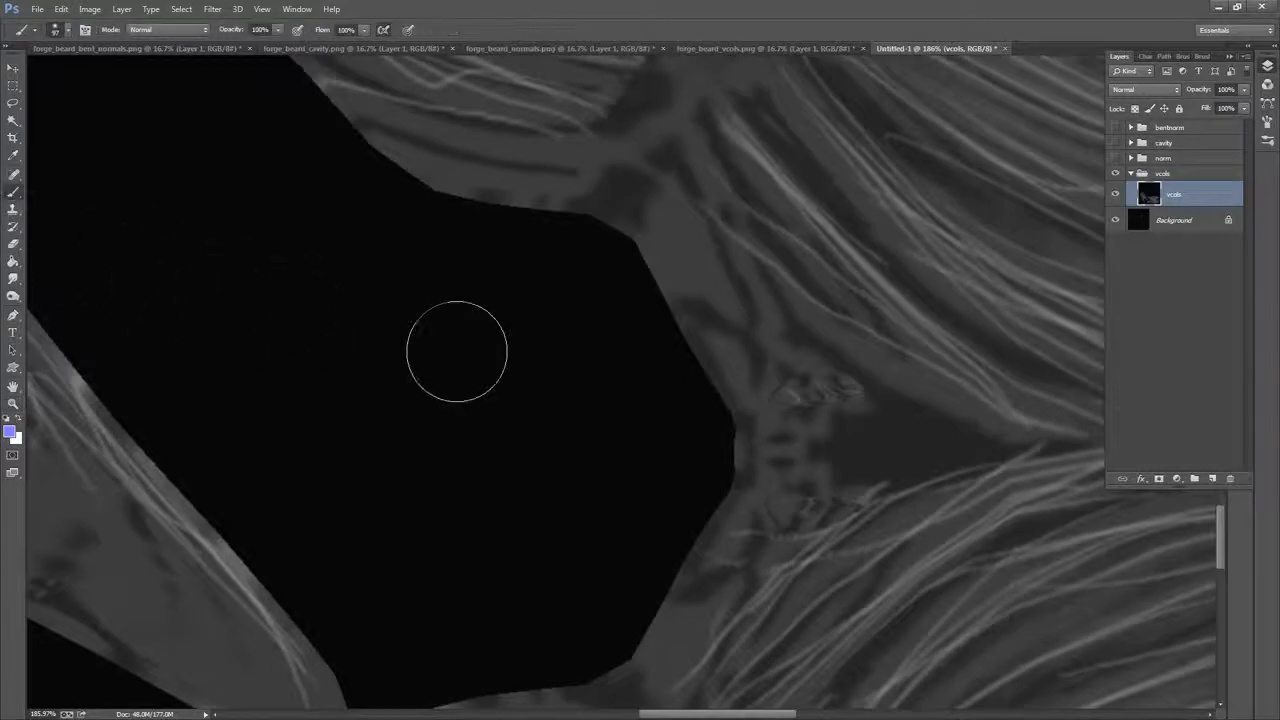
{"action": "mouse_move", "coordinate": [891, 463]}
{"action": "left_mouse_down"}
{"action": "mouse_move", "coordinate": [786, 371]}
{"action": "mouse_move", "coordinate": [891, 431]}
{"action": "mouse_move", "coordinate": [794, 386]}
{"action": "mouse_move", "coordinate": [816, 392]}
{"action": "left_mouse_up"}
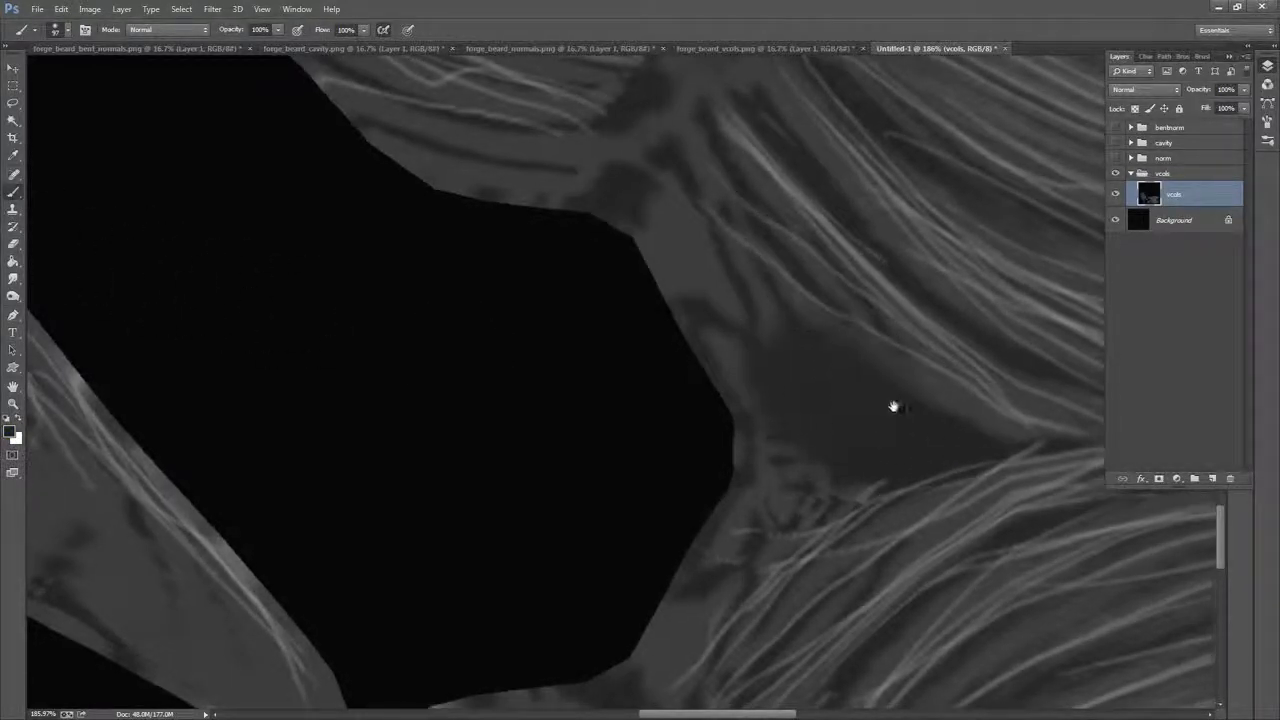
Reduce the brush size to 50 px and examine the vcols texture around the hole and the beard's outer edges
{"action": "mouse_move", "coordinate": [893, 406]}
{"action": "left_mouse_down"}
{"action": "mouse_move", "coordinate": [917, 243]}
{"action": "mouse_move", "coordinate": [814, 349]}
{"action": "mouse_move", "coordinate": [796, 338]}
{"action": "mouse_move", "coordinate": [862, 338]}
{"action": "mouse_move", "coordinate": [812, 374]}
{"action": "mouse_move", "coordinate": [826, 320]}
{"action": "mouse_move", "coordinate": [811, 320]}
{"action": "mouse_move", "coordinate": [846, 315]}
{"action": "mouse_move", "coordinate": [310, 402]}
{"action": "left_mouse_up"}
{"action": "key", "text": "bracketleft"}
{"action": "key", "text": "bracketleft"}
{"action": "key", "text": "bracketleft"}
{"action": "key", "text": "bracketleft"}
{"action": "key", "text": "bracketleft"}
{"action": "left_click_drag", "start_coordinate": [1120, 338], "coordinate": [769, 327]}
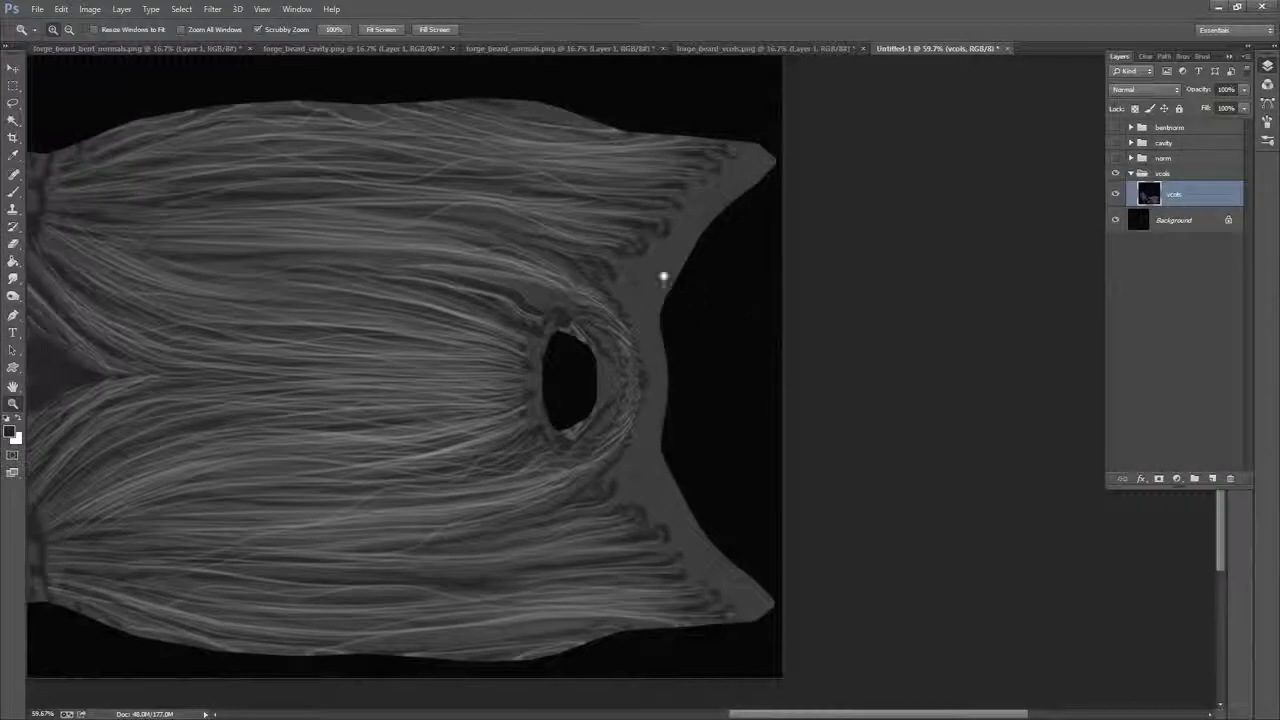
{"action": "left_click_drag", "start_coordinate": [640, 263], "coordinate": [990, 262]}
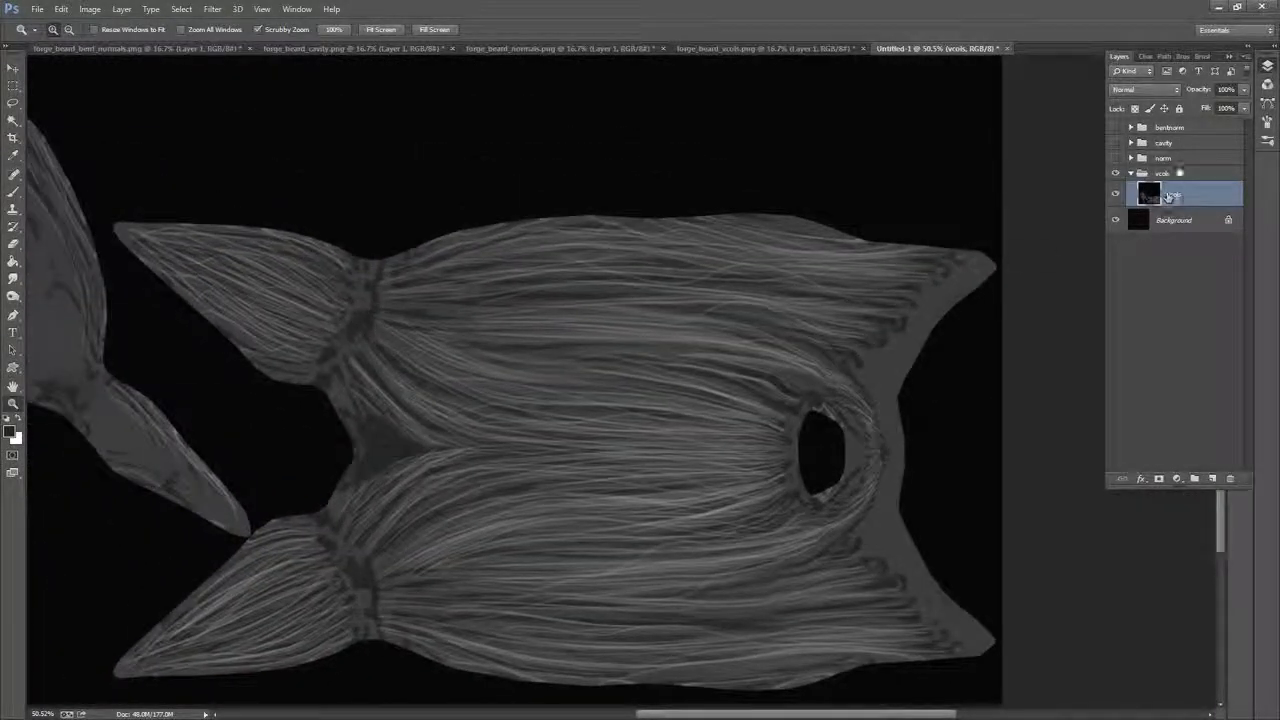
Show and expand the norm group and select the norm layer inside it
{"action": "left_click", "coordinate": [1148, 175]}
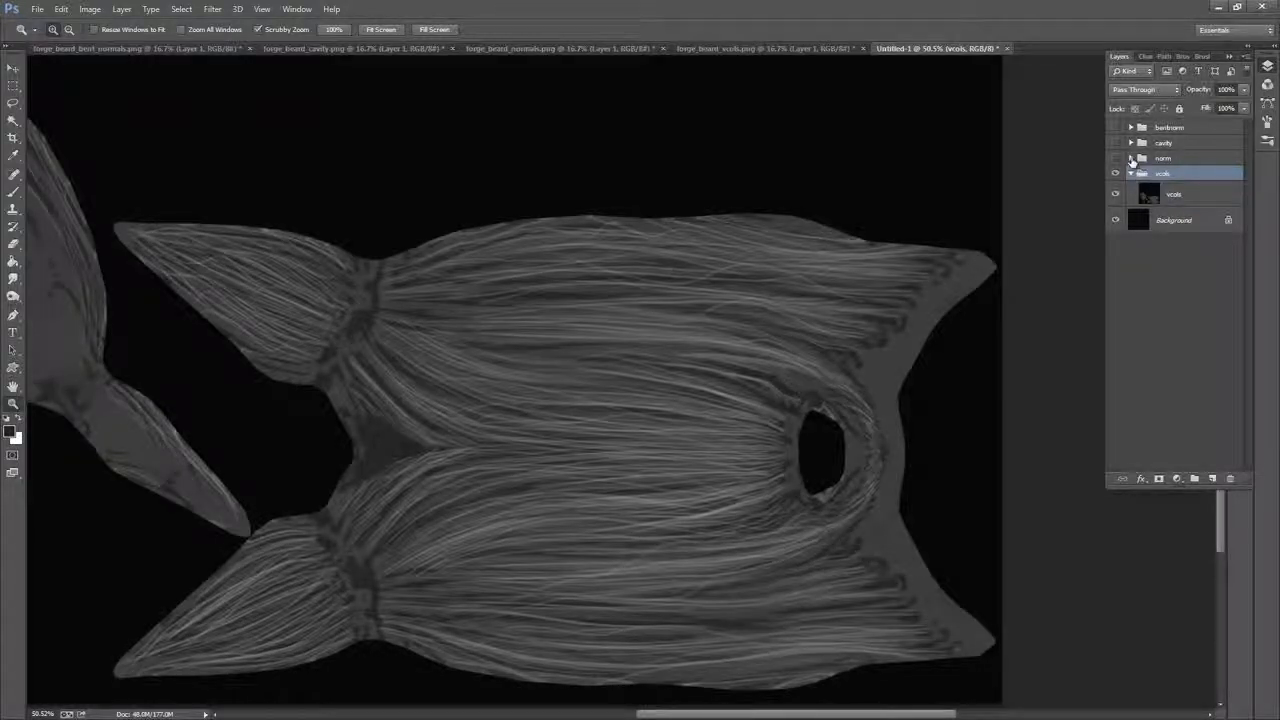
{"action": "left_click", "coordinate": [1116, 158]}
{"action": "left_click", "coordinate": [1131, 158]}
{"action": "left_click", "coordinate": [1176, 180]}
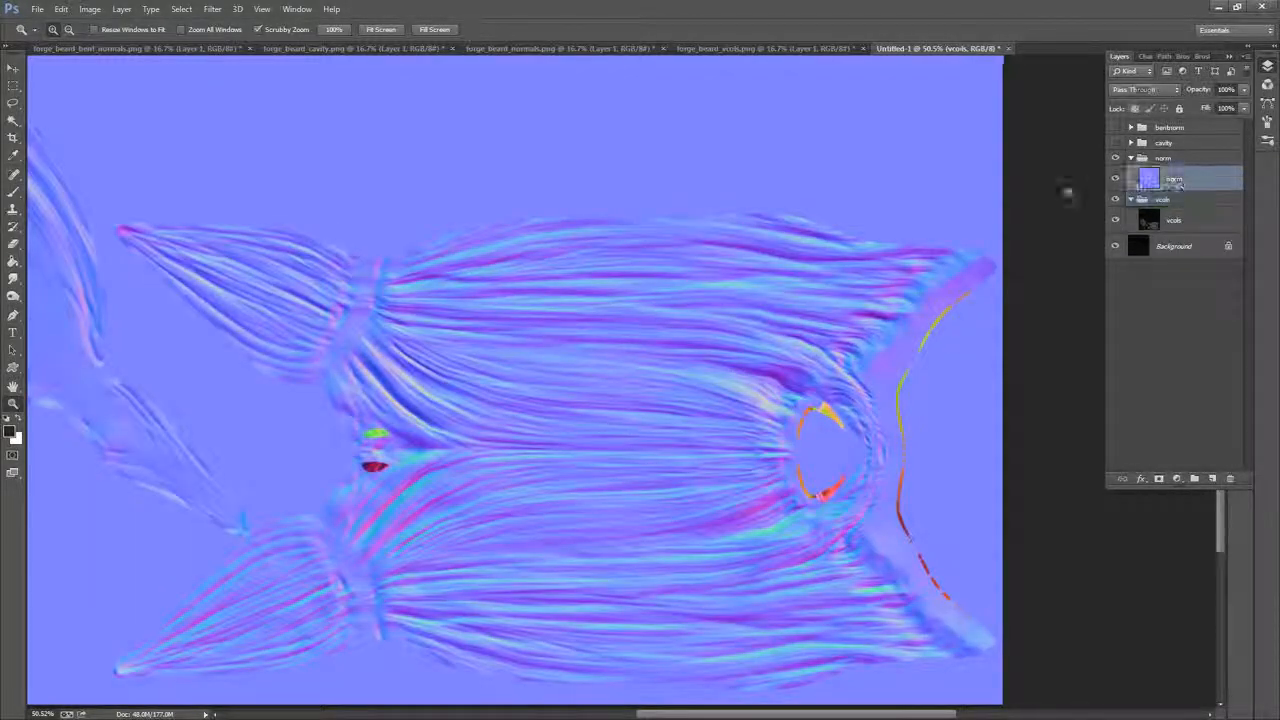
Paint over the green artifact at the beard's notch on the norm layer with sampled blue, using a 30 px brush
{"action": "left_click_drag", "start_coordinate": [524, 324], "coordinate": [766, 226]}
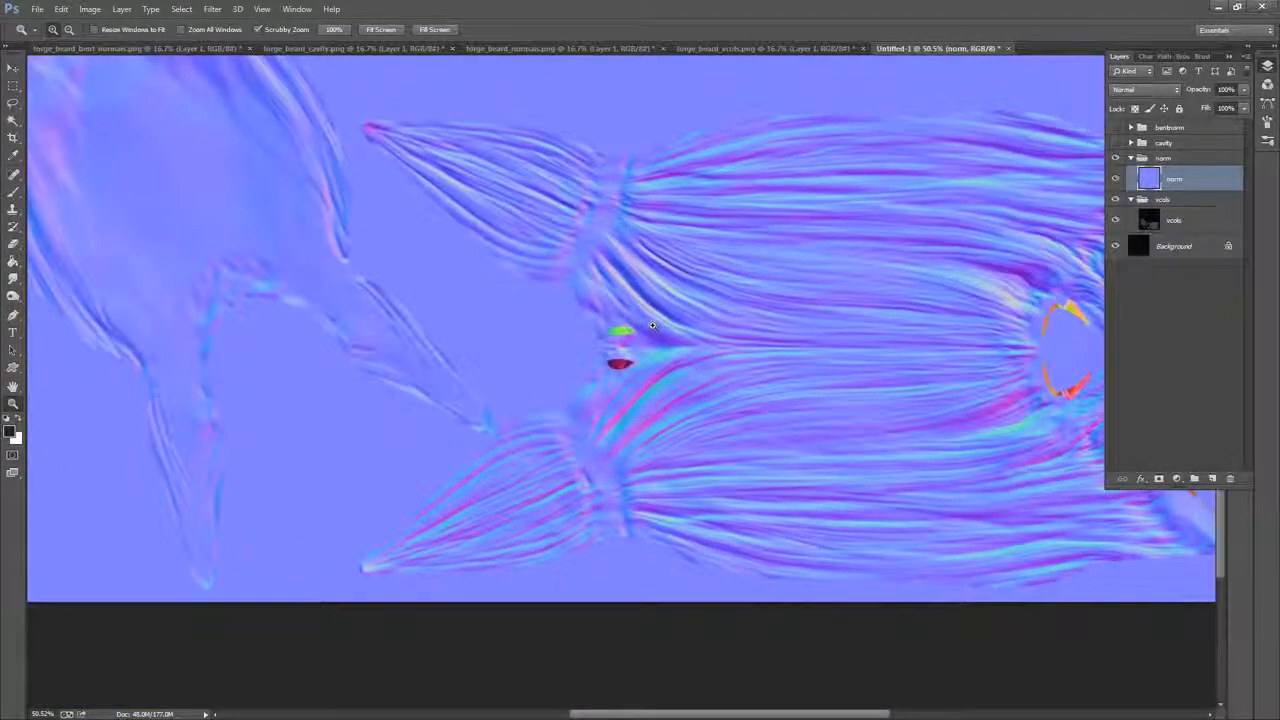
{"action": "mouse_move", "coordinate": [661, 313]}
{"action": "left_mouse_down"}
{"action": "mouse_move", "coordinate": [727, 293]}
{"action": "mouse_move", "coordinate": [686, 320]}
{"action": "mouse_move", "coordinate": [691, 280]}
{"action": "left_mouse_up"}
{"action": "key", "text": "b"}
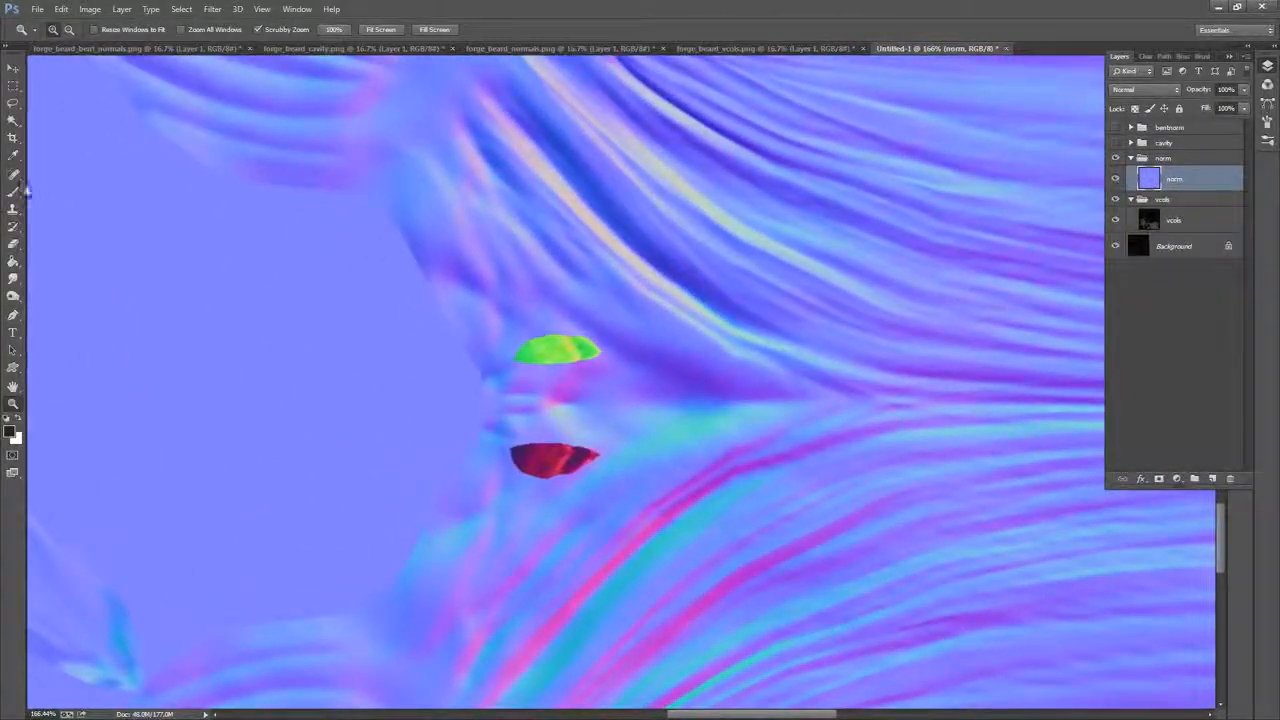
{"action": "left_click", "coordinate": [558, 320], "text": "alt"}
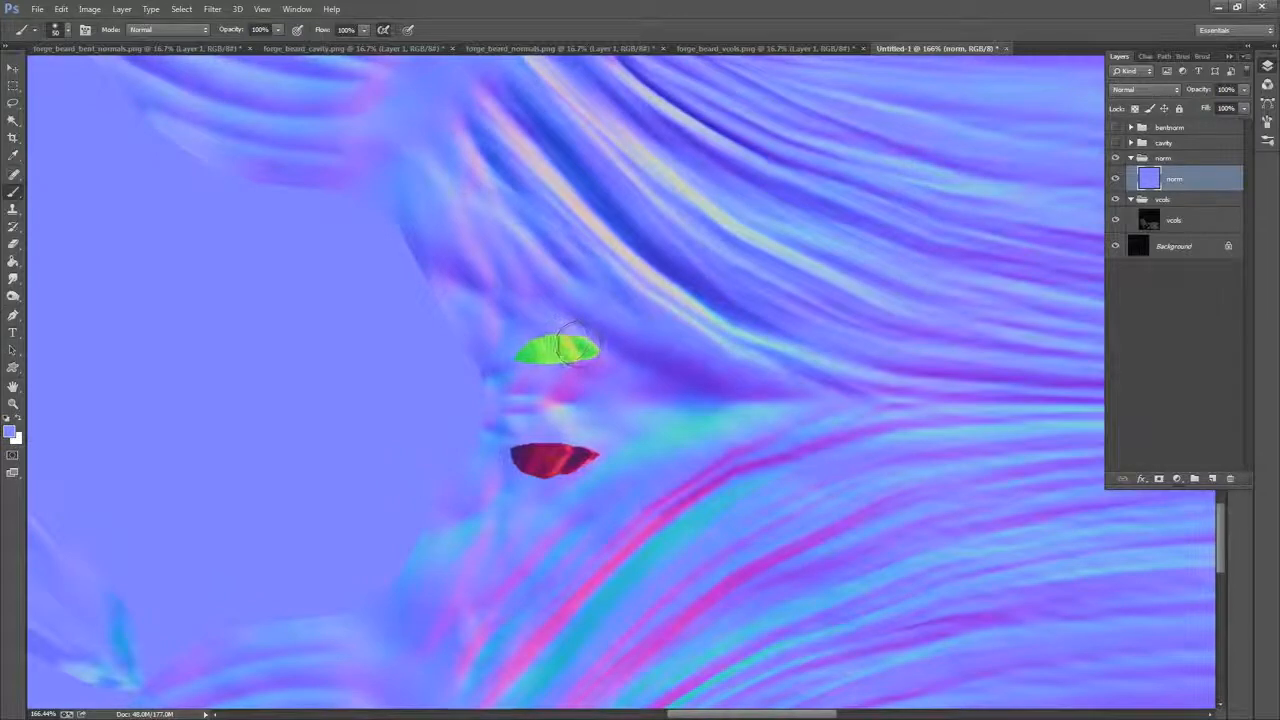
{"action": "key", "text": "["}
{"action": "key", "text": "["}
{"action": "left_click", "coordinate": [569, 331], "text": "alt"}
{"action": "mouse_move", "coordinate": [588, 352]}
{"action": "left_mouse_down"}
{"action": "mouse_move", "coordinate": [584, 350]}
{"action": "mouse_move", "coordinate": [522, 350]}
{"action": "left_mouse_up"}
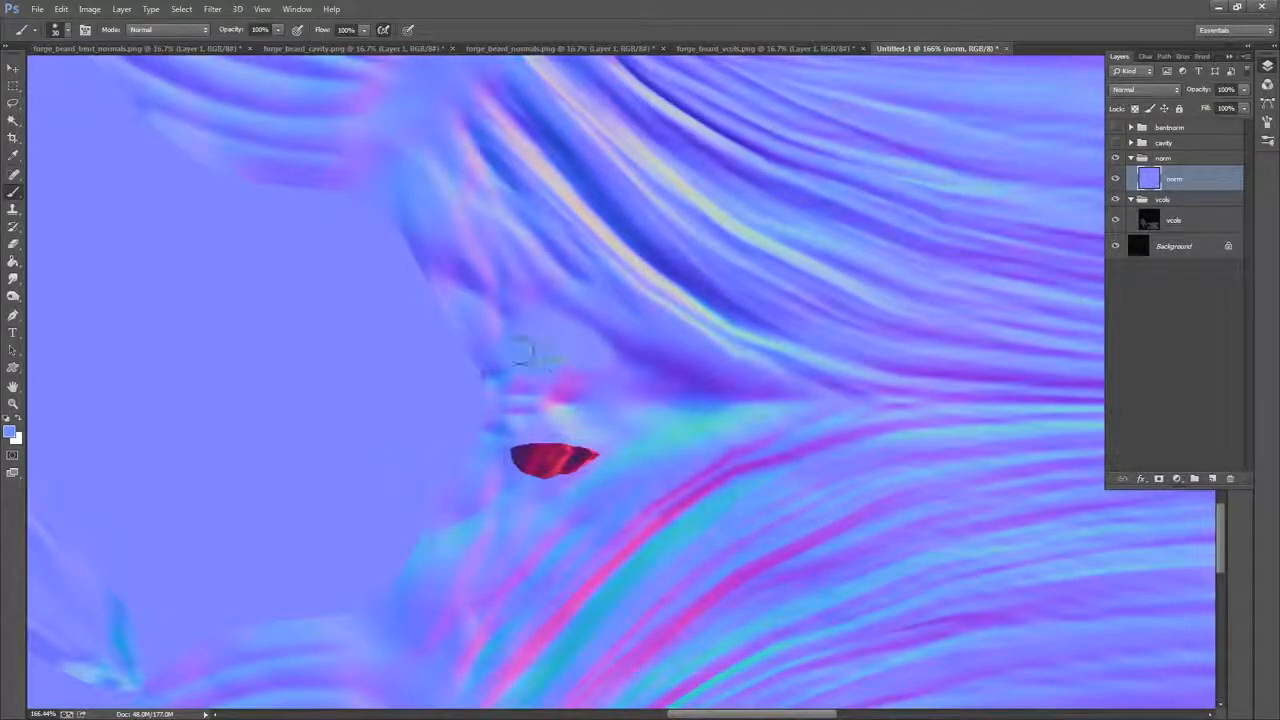
Paint over the dark red artifact at the beard's notch on the norm layer with blue and purple tones sampled beside it
{"action": "left_click", "coordinate": [609, 447], "text": "alt"}
{"action": "mouse_move", "coordinate": [604, 448]}
{"action": "left_mouse_down"}
{"action": "mouse_move", "coordinate": [549, 487]}
{"action": "mouse_move", "coordinate": [513, 472]}
{"action": "mouse_move", "coordinate": [512, 454]}
{"action": "mouse_move", "coordinate": [558, 432]}
{"action": "left_mouse_up"}
{"action": "left_click", "coordinate": [512, 477], "text": "alt"}
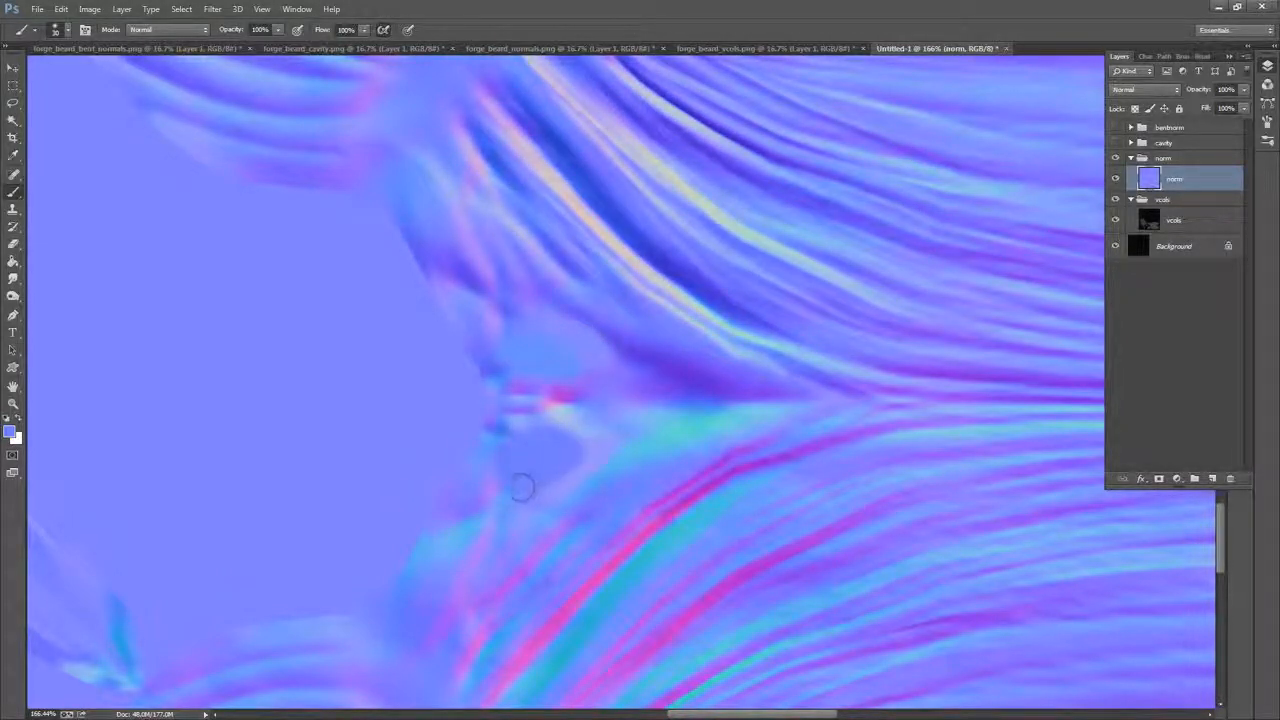
{"action": "left_click", "coordinate": [577, 473], "text": "alt"}
{"action": "left_click_drag", "start_coordinate": [560, 476], "coordinate": [590, 452]}
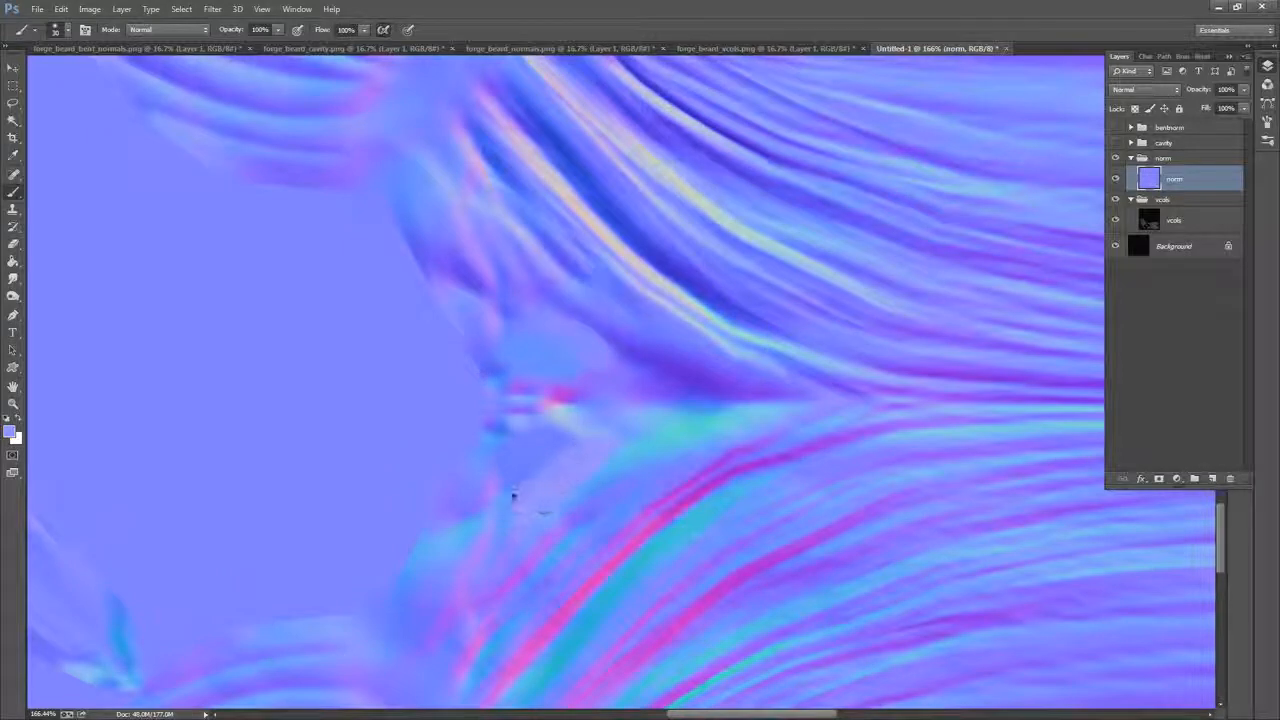
{"action": "left_click", "coordinate": [494, 496], "text": "alt"}
{"action": "mouse_move", "coordinate": [511, 494]}
{"action": "left_mouse_down"}
{"action": "mouse_move", "coordinate": [588, 434]}
{"action": "mouse_move", "coordinate": [528, 466]}
{"action": "mouse_move", "coordinate": [581, 411]}
{"action": "mouse_move", "coordinate": [539, 457]}
{"action": "mouse_move", "coordinate": [558, 432]}
{"action": "left_mouse_up"}
{"action": "left_click", "coordinate": [500, 441], "text": "alt"}
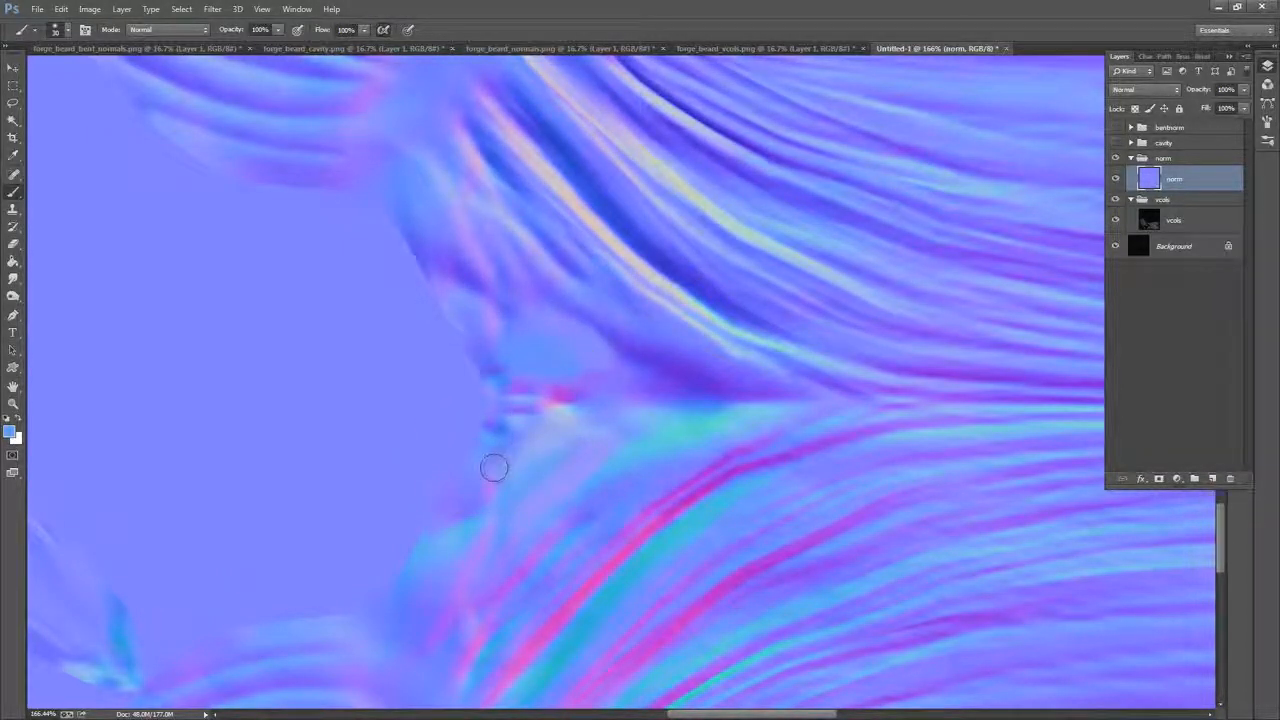
Brush sampled purple over the yellow-green line along the upper part of the beard's outer edge on the norm layer, using a 90 px brush
{"action": "left_click_drag", "start_coordinate": [769, 362], "coordinate": [746, 368]}
{"action": "key", "text": "z"}
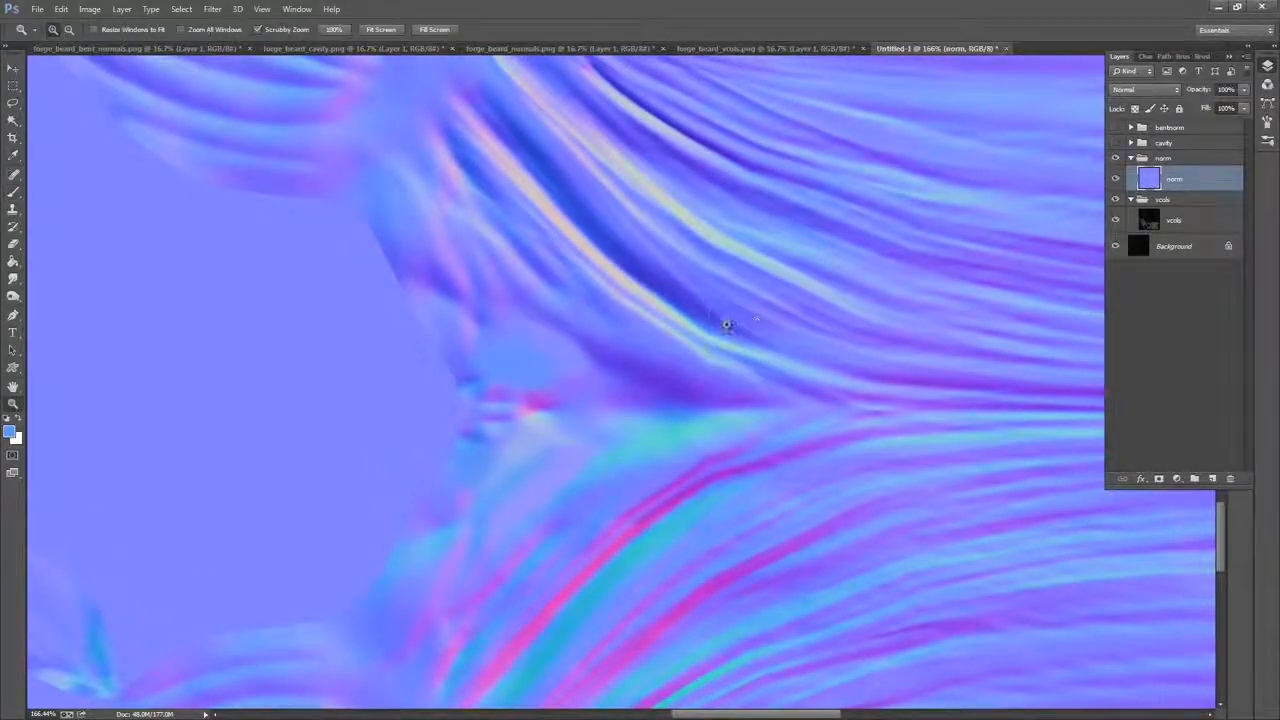
{"action": "mouse_move", "coordinate": [728, 321]}
{"action": "left_mouse_down"}
{"action": "mouse_move", "coordinate": [778, 315]}
{"action": "mouse_move", "coordinate": [663, 340]}
{"action": "mouse_move", "coordinate": [682, 343]}
{"action": "left_mouse_up"}
{"action": "left_click_drag", "start_coordinate": [608, 394], "coordinate": [517, 403]}
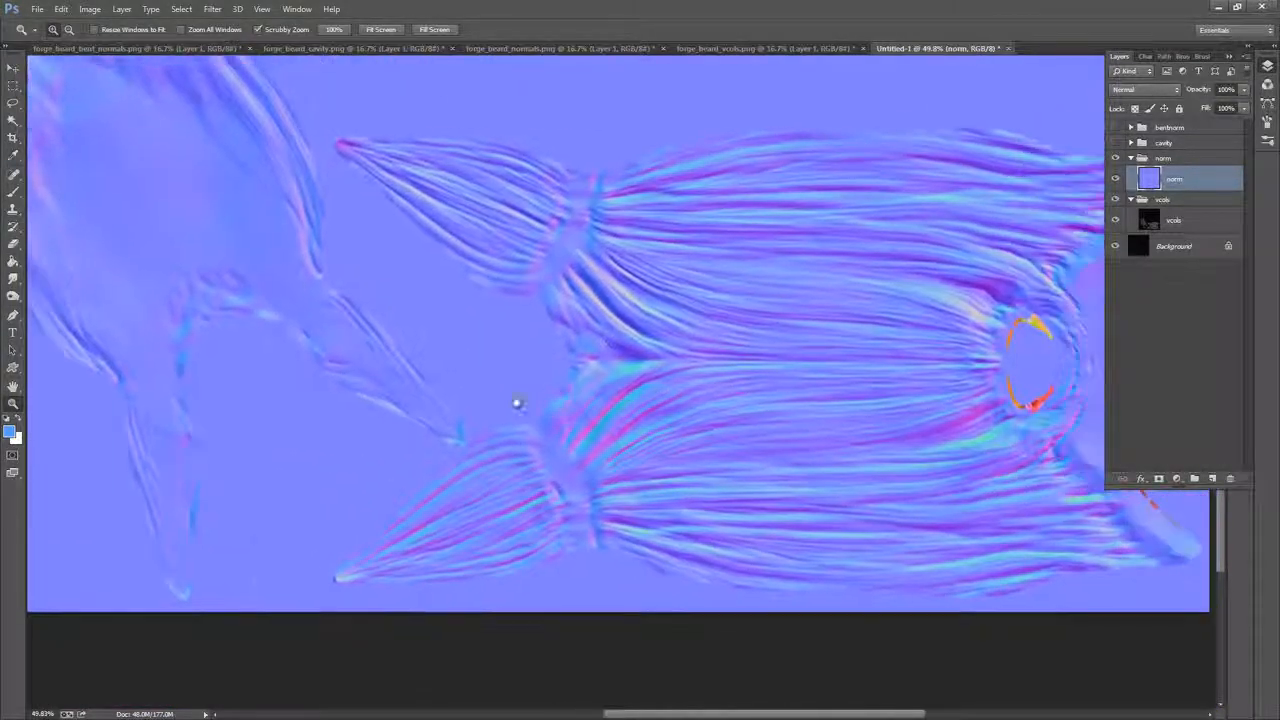
{"action": "left_click_drag", "start_coordinate": [801, 354], "coordinate": [432, 376]}
{"action": "left_click_drag", "start_coordinate": [757, 303], "coordinate": [789, 294]}
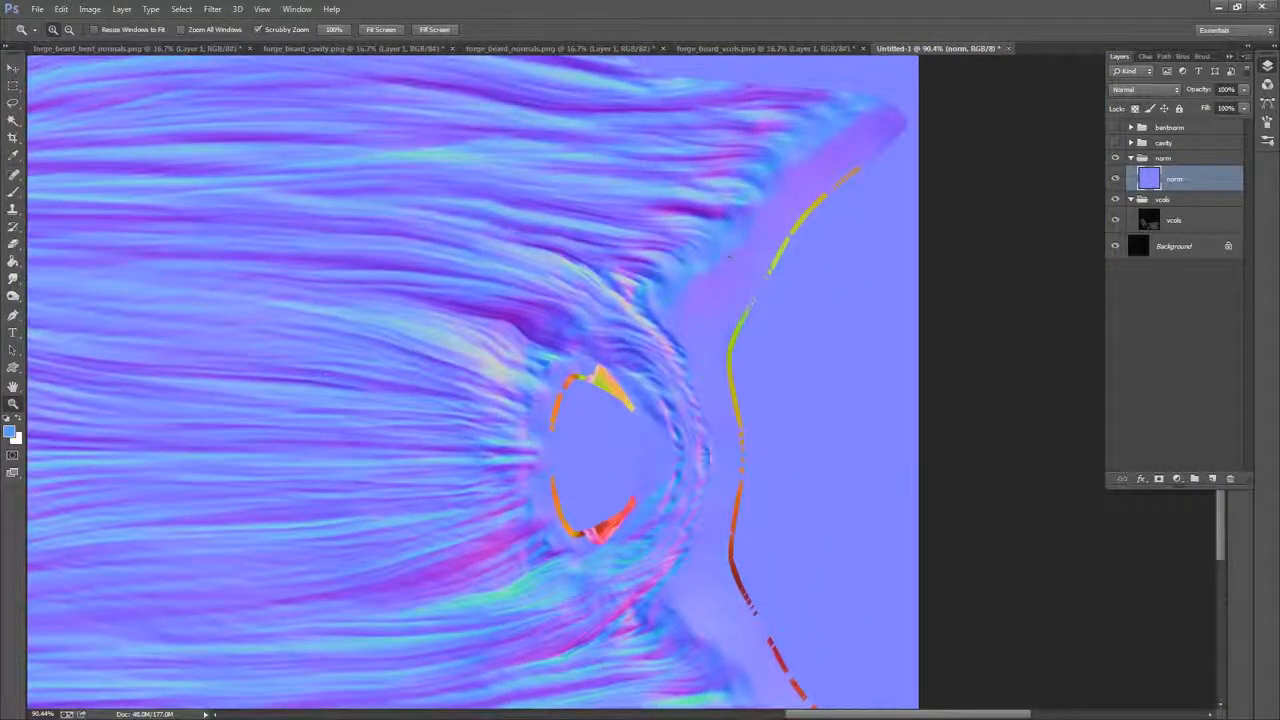
{"action": "key", "text": "b"}
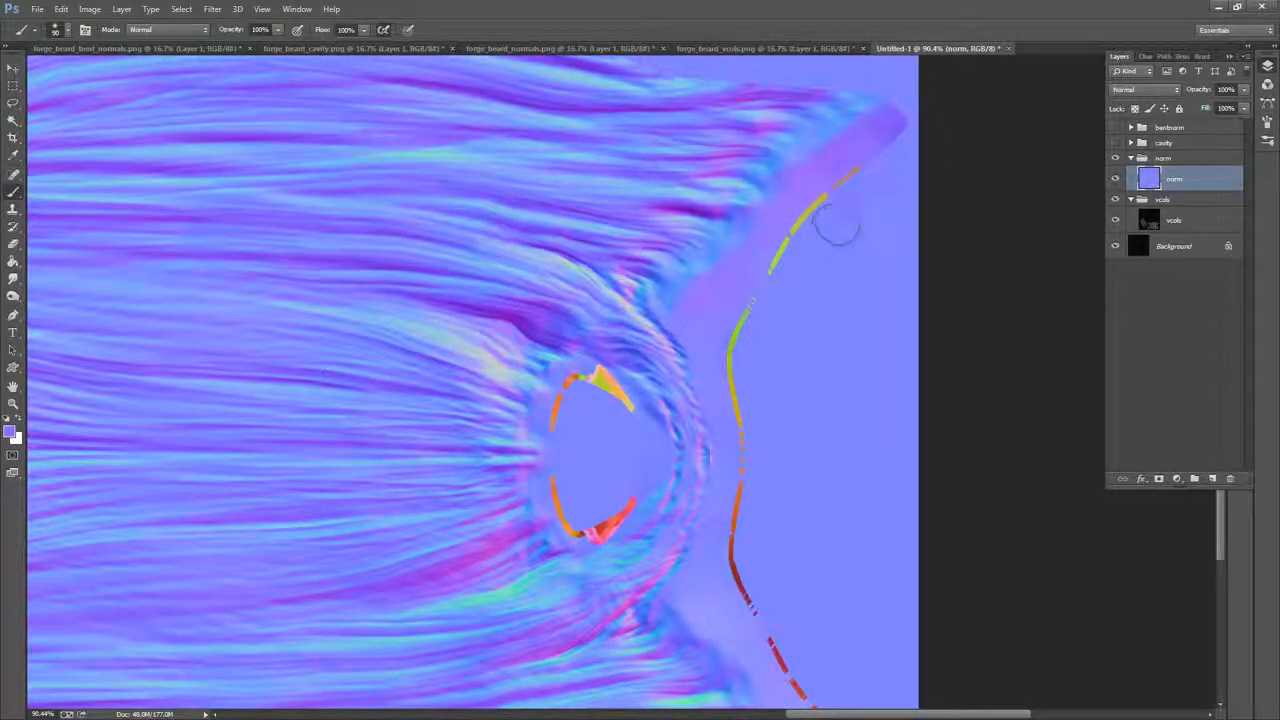
{"action": "left_click", "coordinate": [807, 216]}
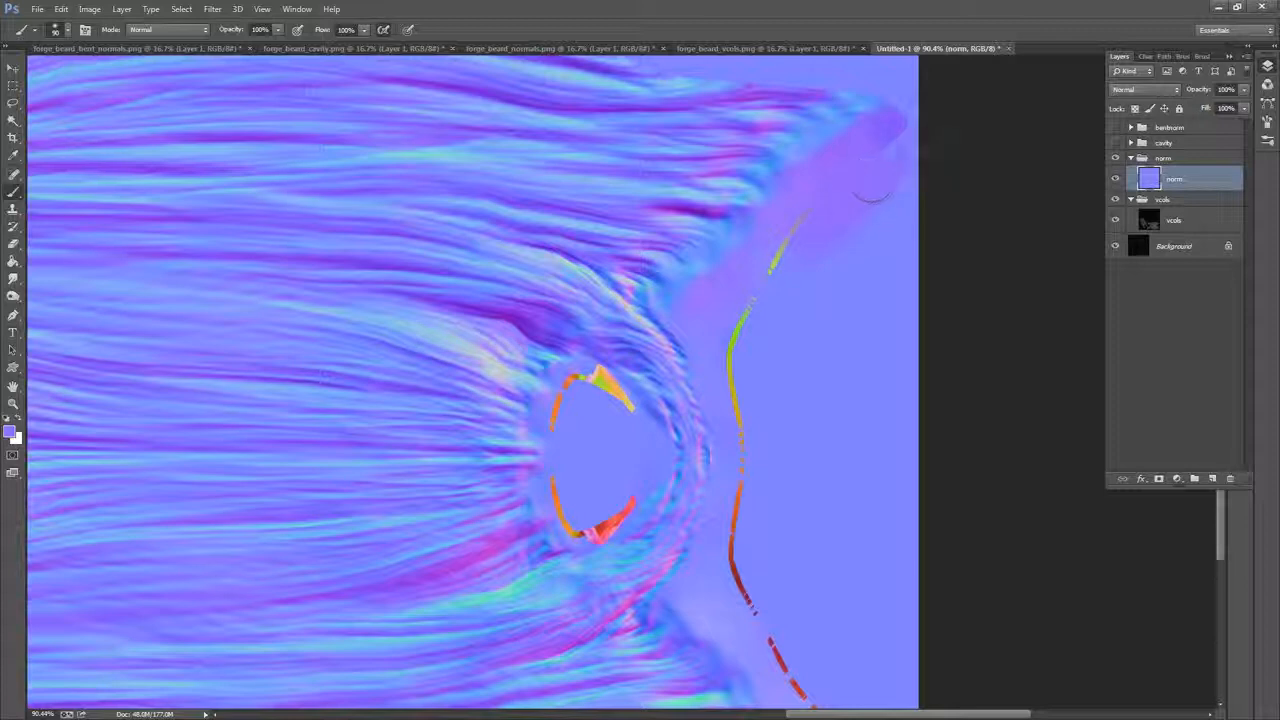
{"action": "mouse_move", "coordinate": [813, 258]}
{"action": "left_mouse_down"}
{"action": "mouse_move", "coordinate": [778, 308]}
{"action": "mouse_move", "coordinate": [749, 429]}
{"action": "left_mouse_up"}
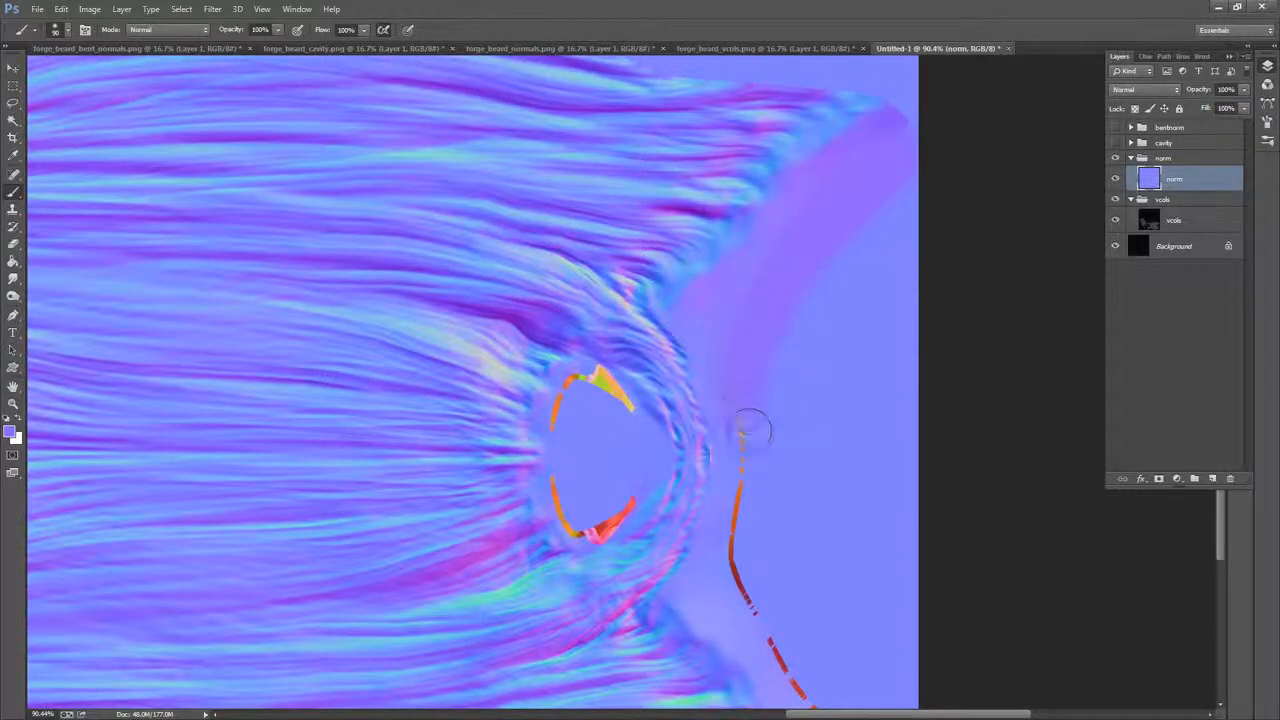
Cover the remaining orange and red line along the beard's lower outer edge with blue sampled beside it
{"action": "left_click", "coordinate": [706, 377], "text": "alt"}
{"action": "mouse_move", "coordinate": [750, 482]}
{"action": "left_mouse_down"}
{"action": "mouse_move", "coordinate": [746, 545]}
{"action": "mouse_move", "coordinate": [803, 374]}
{"action": "mouse_move", "coordinate": [760, 346]}
{"action": "left_mouse_up"}
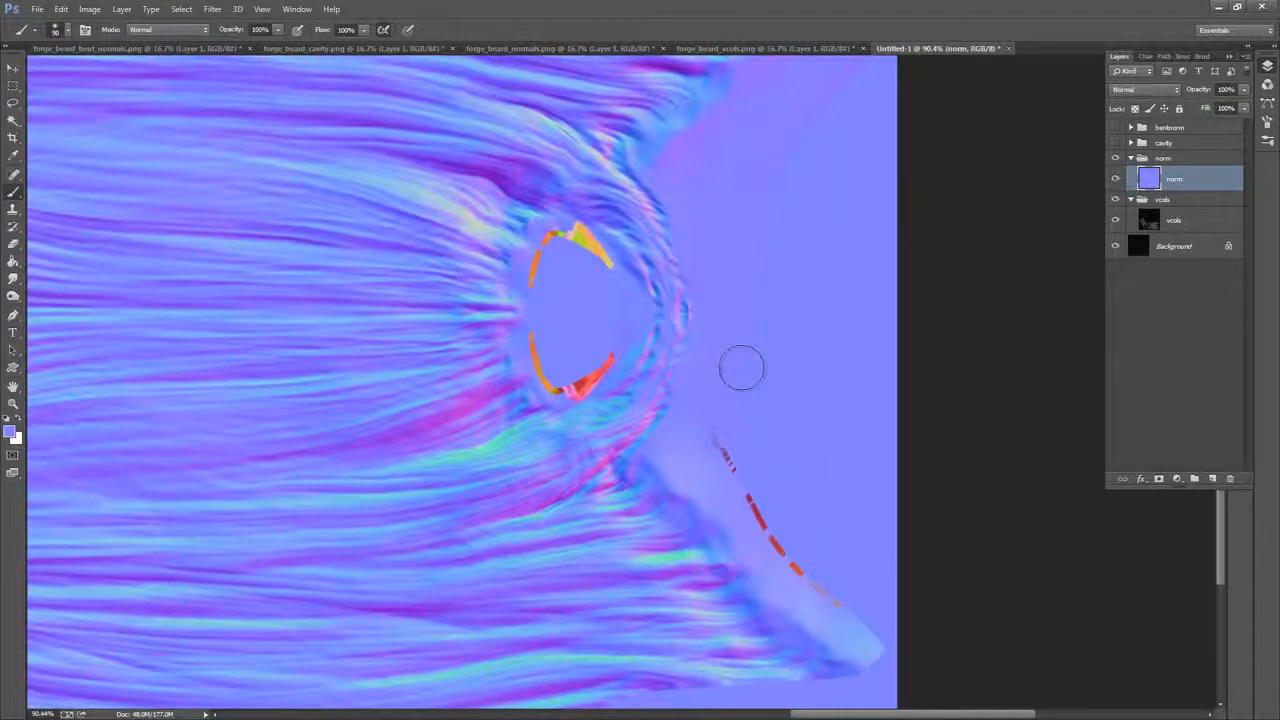
{"action": "mouse_move", "coordinate": [718, 442]}
{"action": "left_mouse_down"}
{"action": "mouse_move", "coordinate": [748, 500]}
{"action": "mouse_move", "coordinate": [792, 516]}
{"action": "left_mouse_up"}
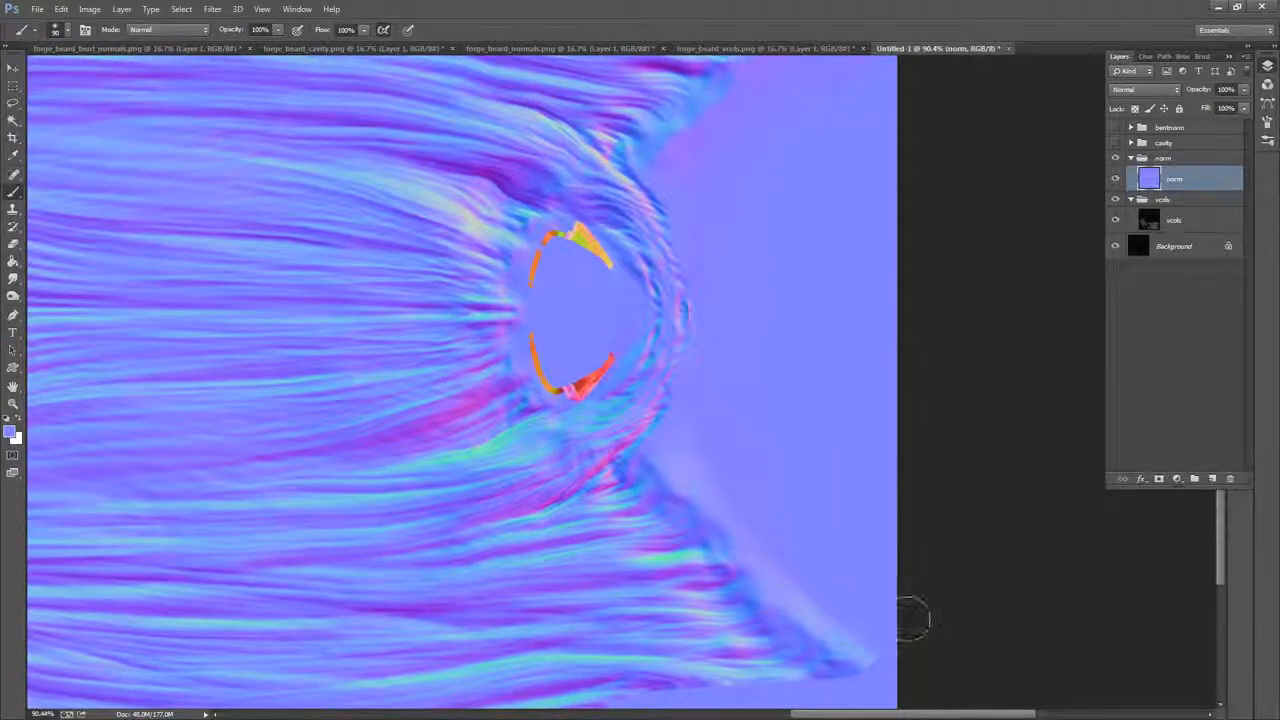
Paint out the yellow, orange and red fragments inside the beard's oval hole on the norm layer with the sampled blue
{"action": "left_click_drag", "start_coordinate": [916, 498], "coordinate": [926, 353]}
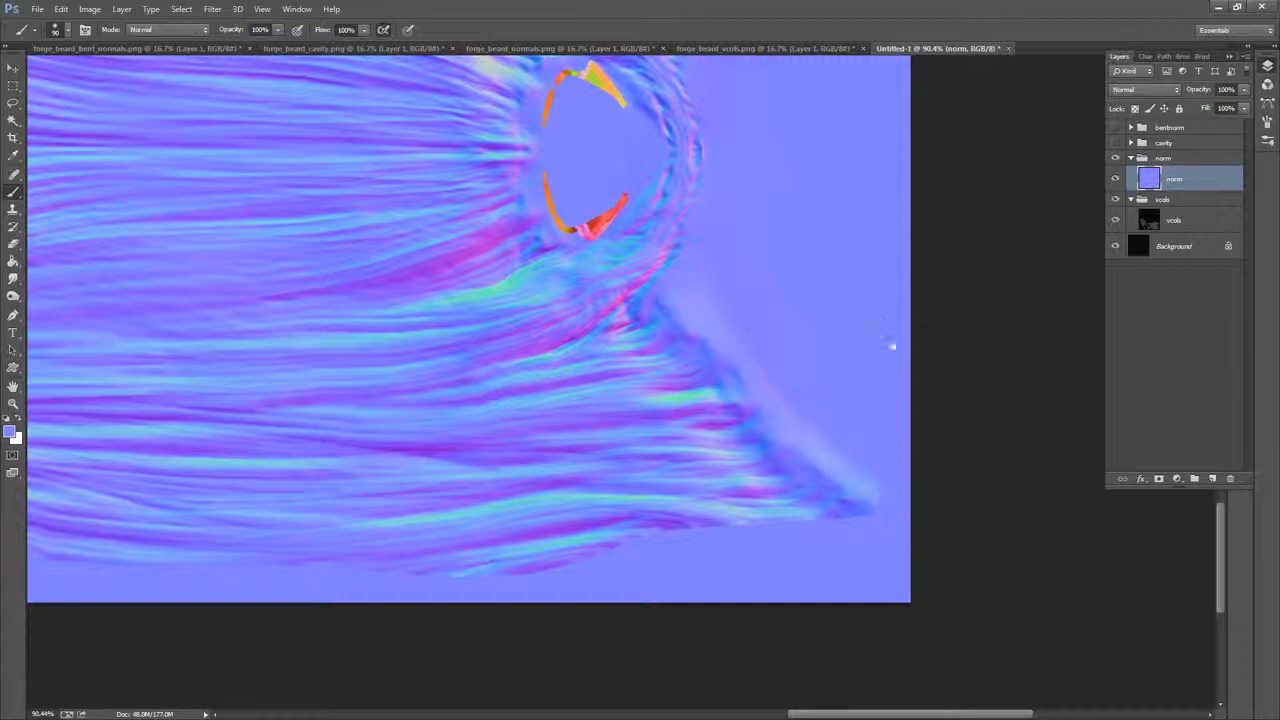
{"action": "left_click_drag", "start_coordinate": [806, 240], "coordinate": [877, 366]}
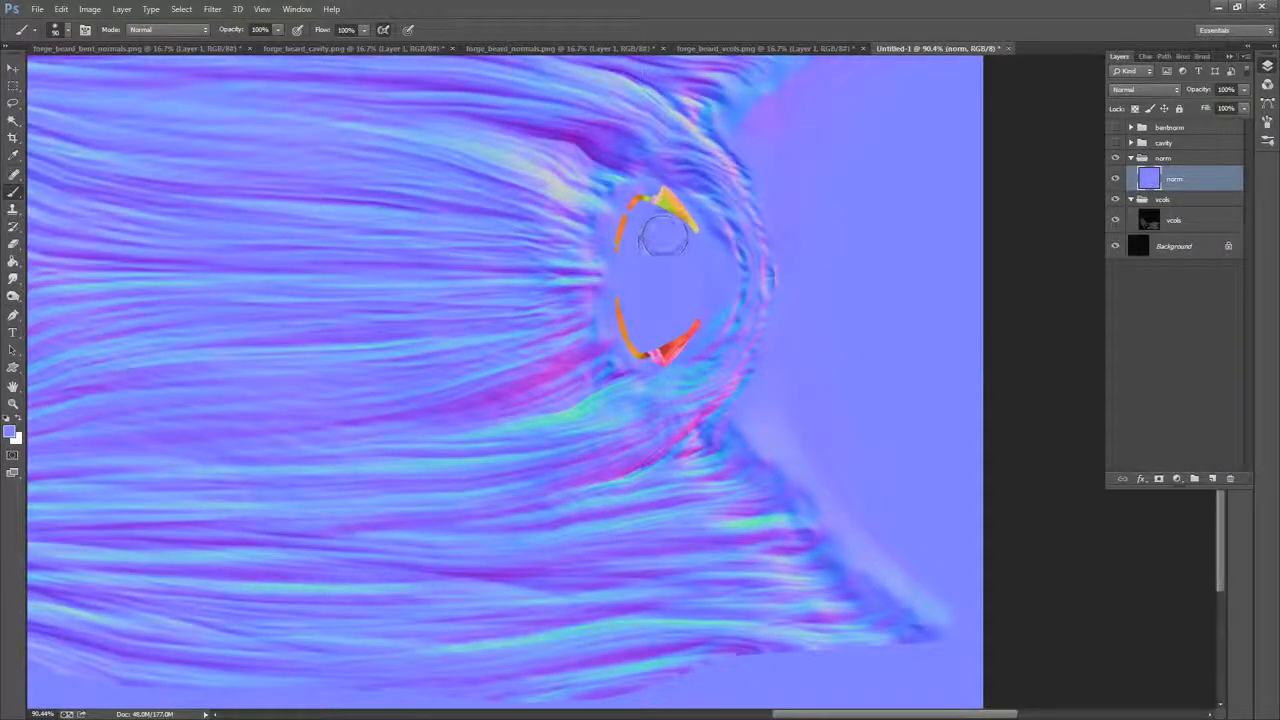
{"action": "mouse_move", "coordinate": [663, 236]}
{"action": "left_mouse_down"}
{"action": "mouse_move", "coordinate": [677, 237]}
{"action": "mouse_move", "coordinate": [660, 206]}
{"action": "mouse_move", "coordinate": [637, 249]}
{"action": "mouse_move", "coordinate": [668, 292]}
{"action": "mouse_move", "coordinate": [633, 300]}
{"action": "mouse_move", "coordinate": [654, 349]}
{"action": "mouse_move", "coordinate": [680, 337]}
{"action": "left_mouse_up"}
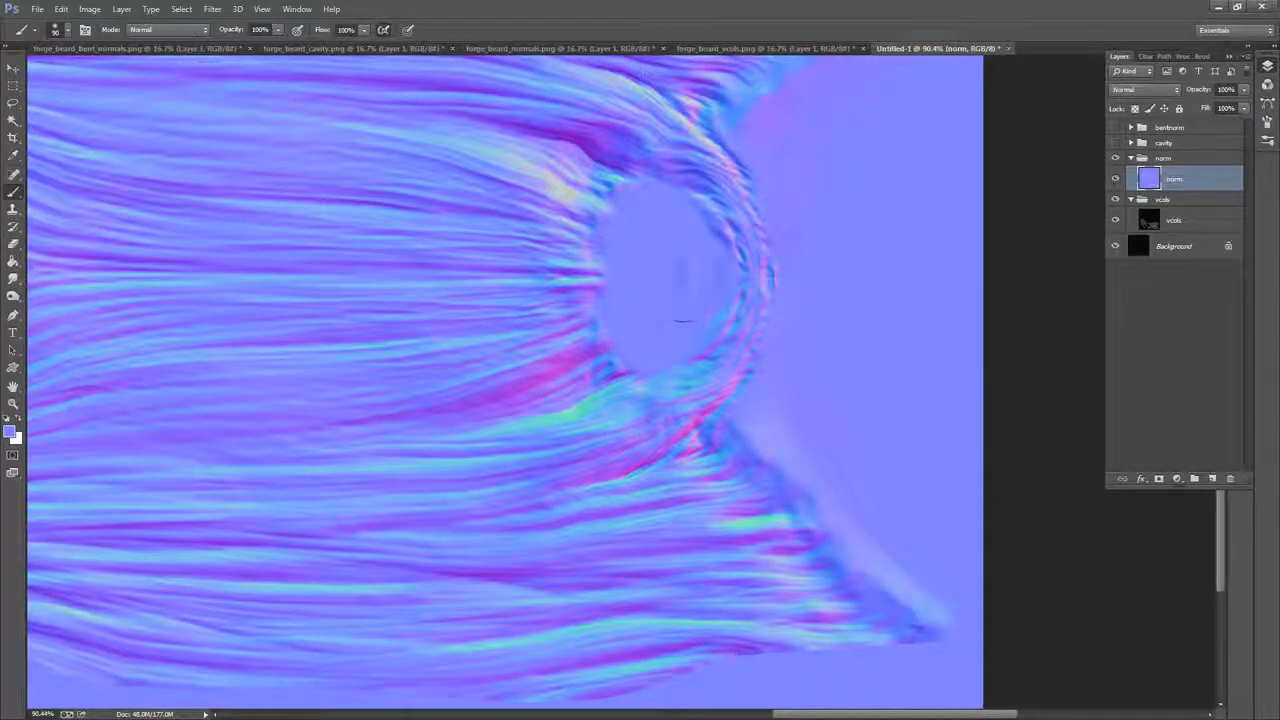
Paint blue over the yellow and green lines along the upper edge between the two points of the other beard piece
{"action": "left_click_drag", "start_coordinate": [823, 436], "coordinate": [840, 615]}
{"action": "left_click_drag", "start_coordinate": [830, 220], "coordinate": [843, 323]}
{"action": "mouse_move", "coordinate": [430, 215]}
{"action": "left_mouse_down"}
{"action": "mouse_move", "coordinate": [645, 318]}
{"action": "mouse_move", "coordinate": [609, 346]}
{"action": "mouse_move", "coordinate": [837, 406]}
{"action": "mouse_move", "coordinate": [837, 369]}
{"action": "mouse_move", "coordinate": [885, 431]}
{"action": "left_mouse_up"}
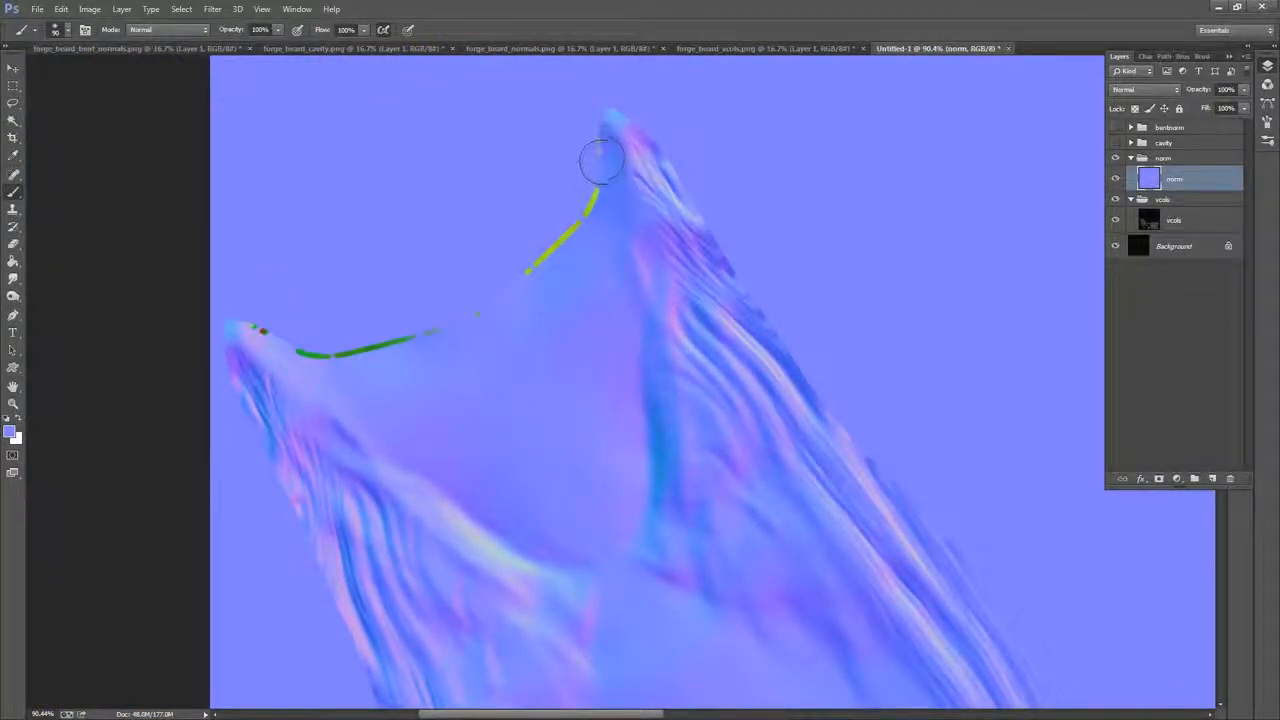
{"action": "mouse_move", "coordinate": [601, 161]}
{"action": "left_mouse_down"}
{"action": "mouse_move", "coordinate": [588, 212]}
{"action": "mouse_move", "coordinate": [598, 200]}
{"action": "left_mouse_up"}
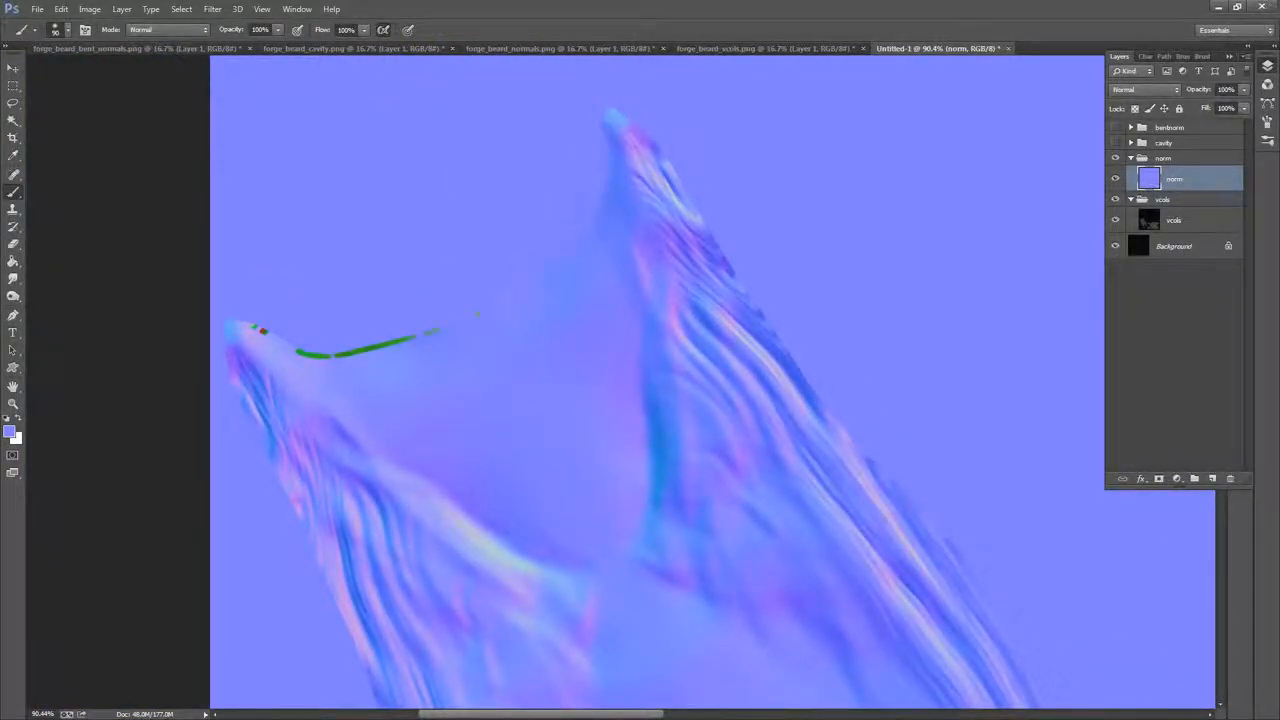
{"action": "mouse_move", "coordinate": [456, 341]}
{"action": "left_mouse_down"}
{"action": "mouse_move", "coordinate": [351, 362]}
{"action": "mouse_move", "coordinate": [307, 339]}
{"action": "left_mouse_up"}
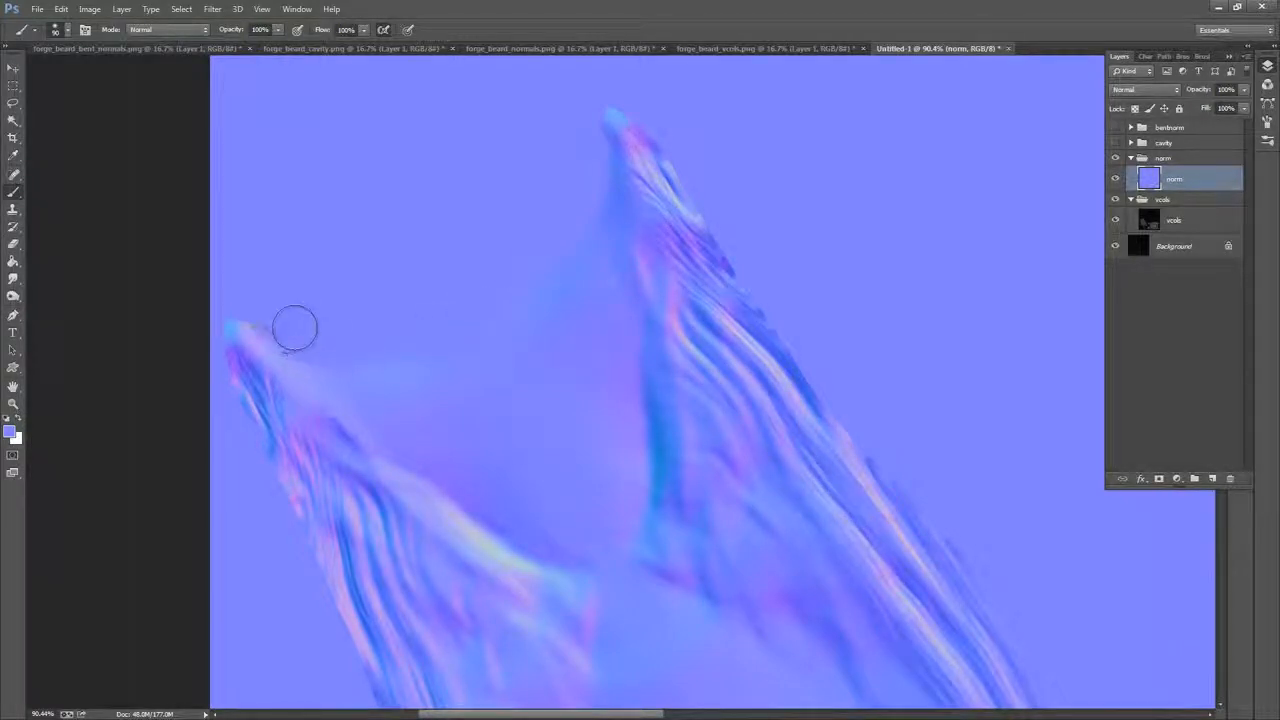
Show and expand the cavity group and select the cavity layer inside it
{"action": "left_click_drag", "start_coordinate": [823, 239], "coordinate": [686, 218]}
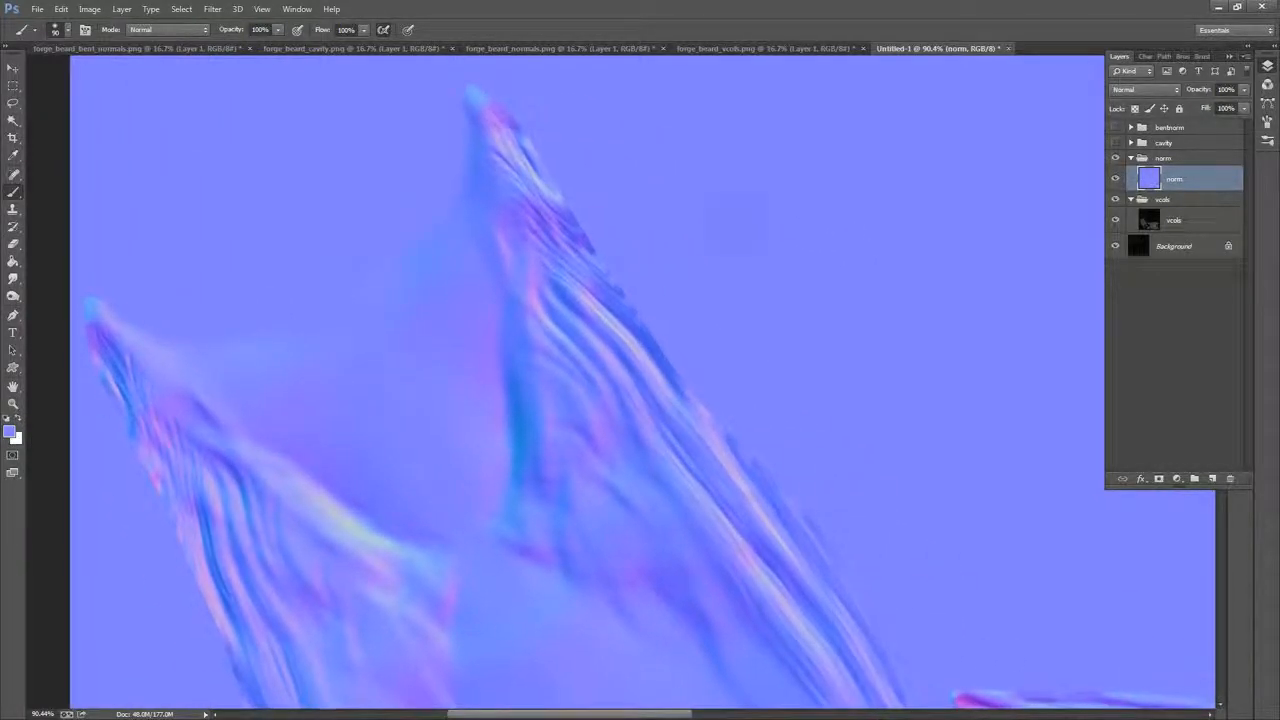
{"action": "key", "text": "z"}
{"action": "left_click_drag", "start_coordinate": [858, 266], "coordinate": [400, 110]}
{"action": "left_click_drag", "start_coordinate": [871, 276], "coordinate": [757, 474]}
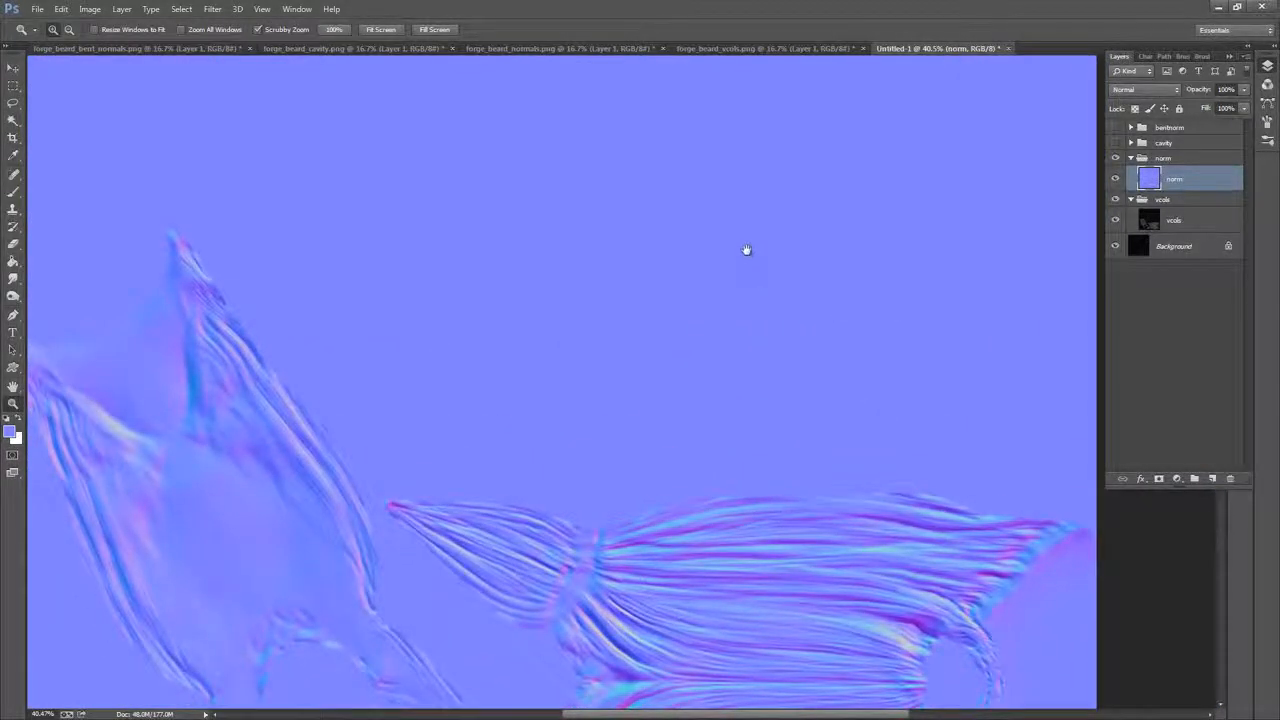
{"action": "left_click_drag", "start_coordinate": [746, 249], "coordinate": [779, 286]}
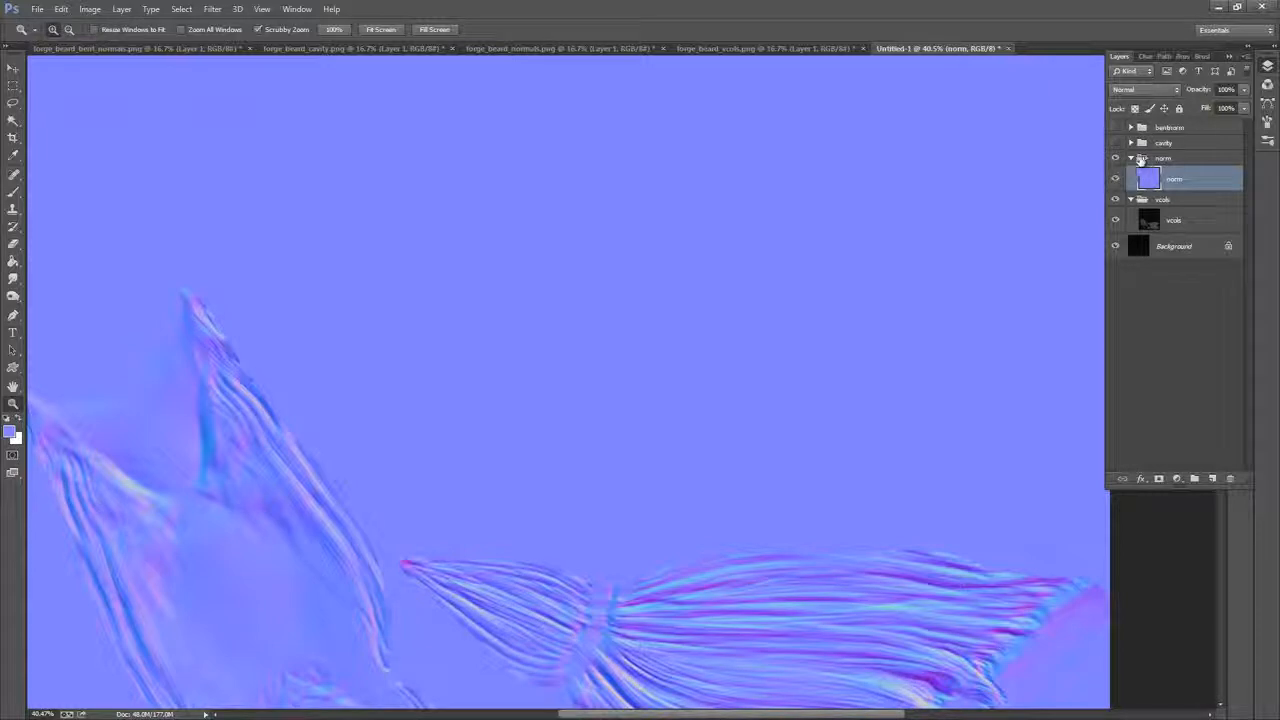
{"action": "left_click", "coordinate": [1115, 143]}
{"action": "left_click", "coordinate": [1162, 146]}
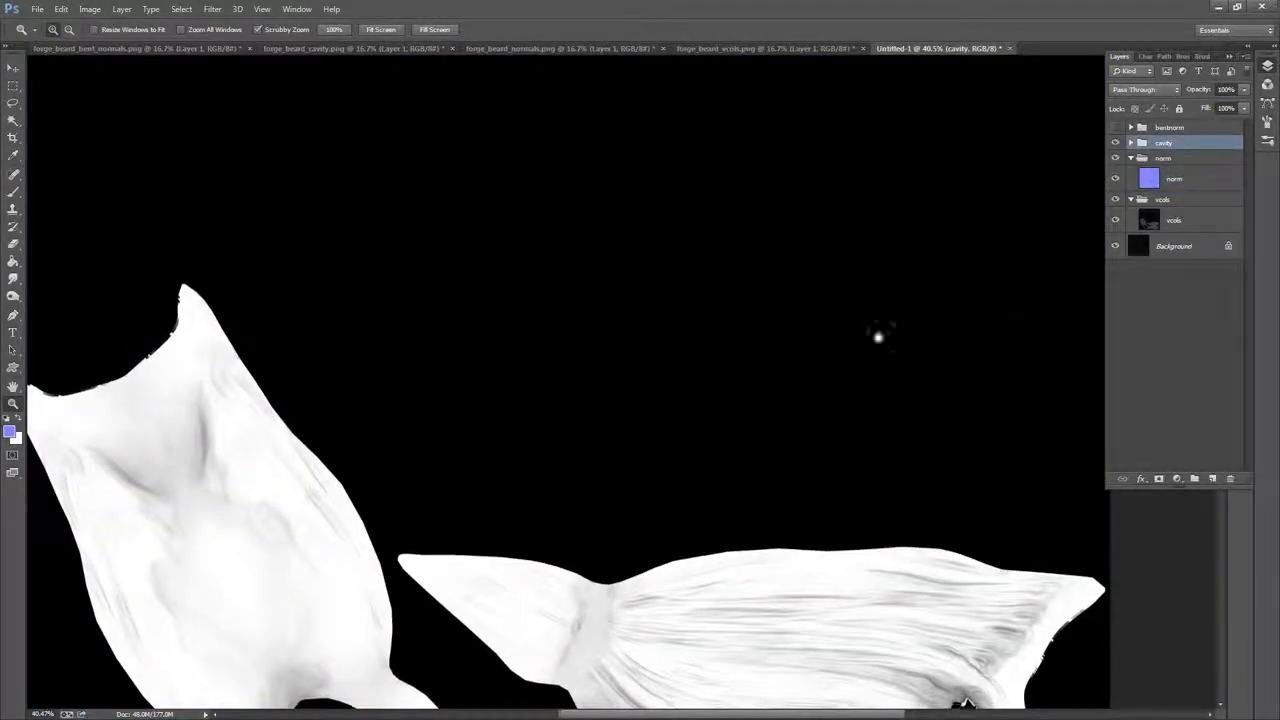
{"action": "left_click_drag", "start_coordinate": [880, 337], "coordinate": [944, 218]}
{"action": "left_click", "coordinate": [1131, 143]}
{"action": "left_click", "coordinate": [1175, 163]}
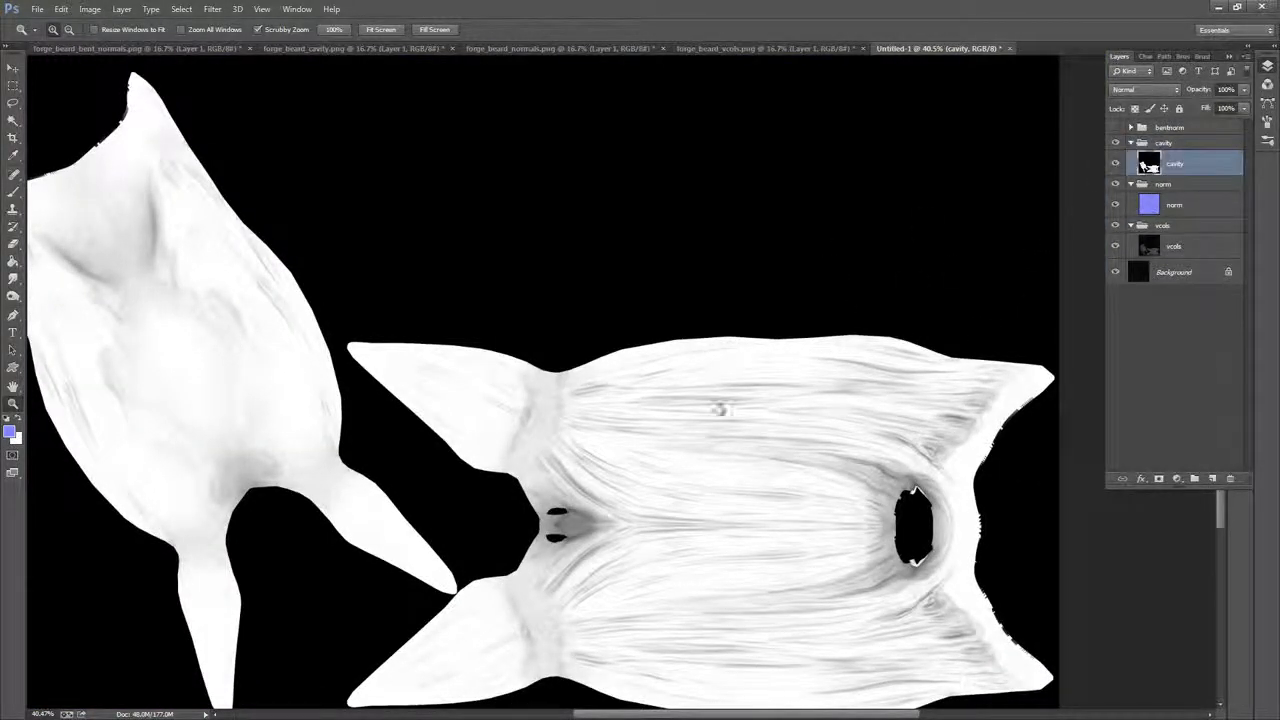
Paint over the upper black spot at the beard's notch on the cavity layer with sampled greys, using a 30 px brush
{"action": "left_click_drag", "start_coordinate": [650, 483], "coordinate": [710, 322]}
{"action": "left_click_drag", "start_coordinate": [617, 351], "coordinate": [711, 345]}
{"action": "key", "text": "b"}
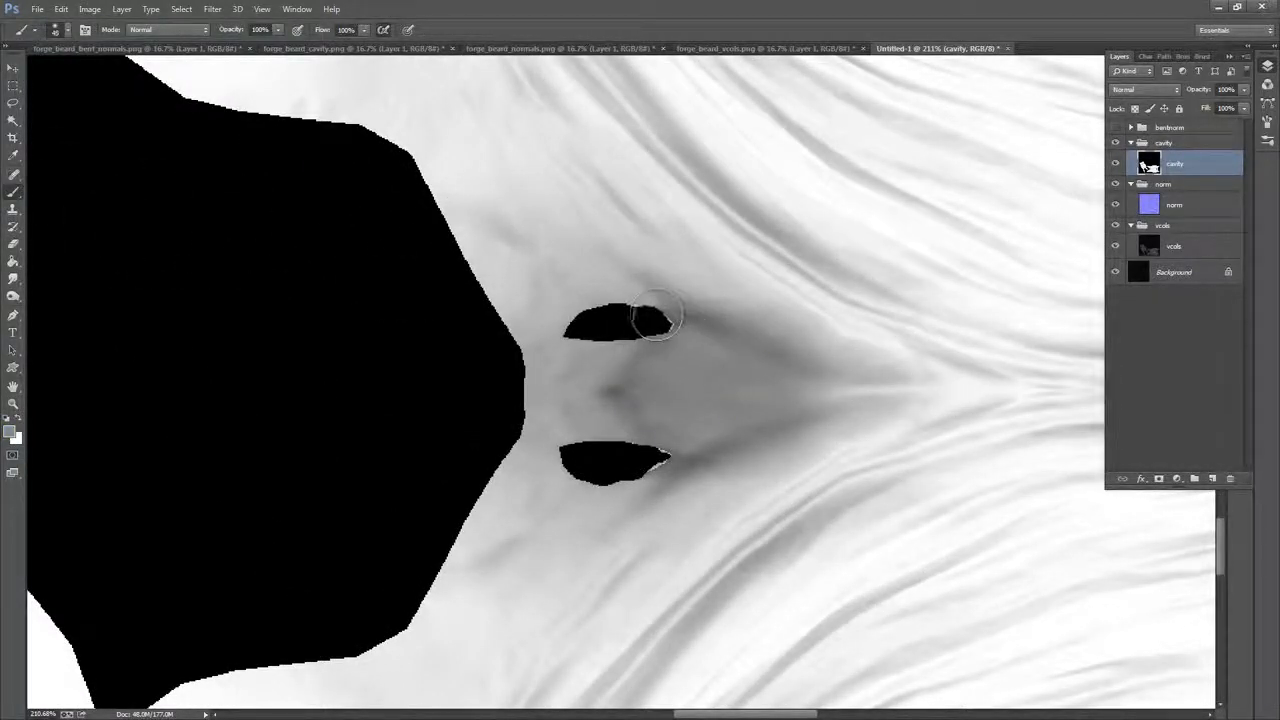
{"action": "key", "text": "["}
{"action": "mouse_move", "coordinate": [652, 319]}
{"action": "left_mouse_down"}
{"action": "mouse_move", "coordinate": [620, 345]}
{"action": "mouse_move", "coordinate": [587, 268]}
{"action": "mouse_move", "coordinate": [583, 352]}
{"action": "mouse_move", "coordinate": [597, 260]}
{"action": "mouse_move", "coordinate": [648, 367]}
{"action": "mouse_move", "coordinate": [668, 313]}
{"action": "mouse_move", "coordinate": [628, 322]}
{"action": "mouse_move", "coordinate": [667, 376]}
{"action": "mouse_move", "coordinate": [611, 372]}
{"action": "mouse_move", "coordinate": [598, 271]}
{"action": "left_mouse_up"}
{"action": "left_click", "coordinate": [589, 279], "text": "alt"}
{"action": "left_click", "coordinate": [592, 264], "text": "alt"}
{"action": "left_click", "coordinate": [668, 314], "text": "alt"}
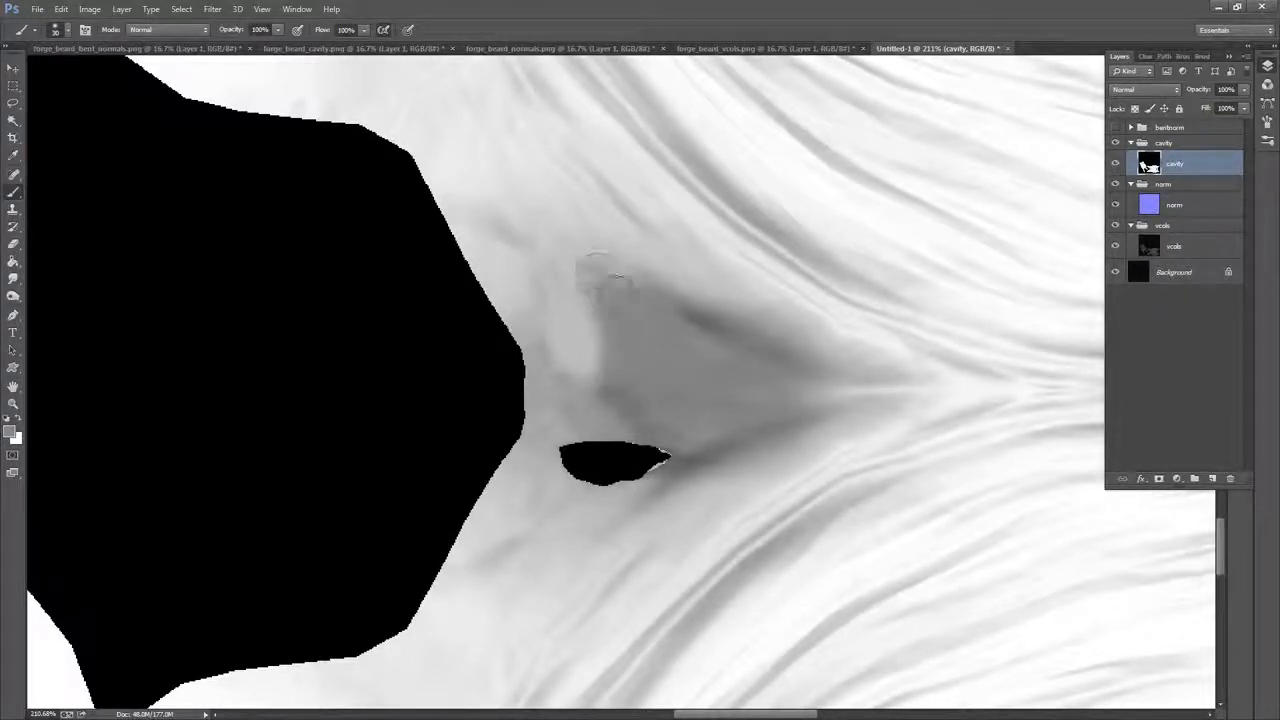
{"action": "left_click_drag", "start_coordinate": [567, 374], "coordinate": [568, 347]}
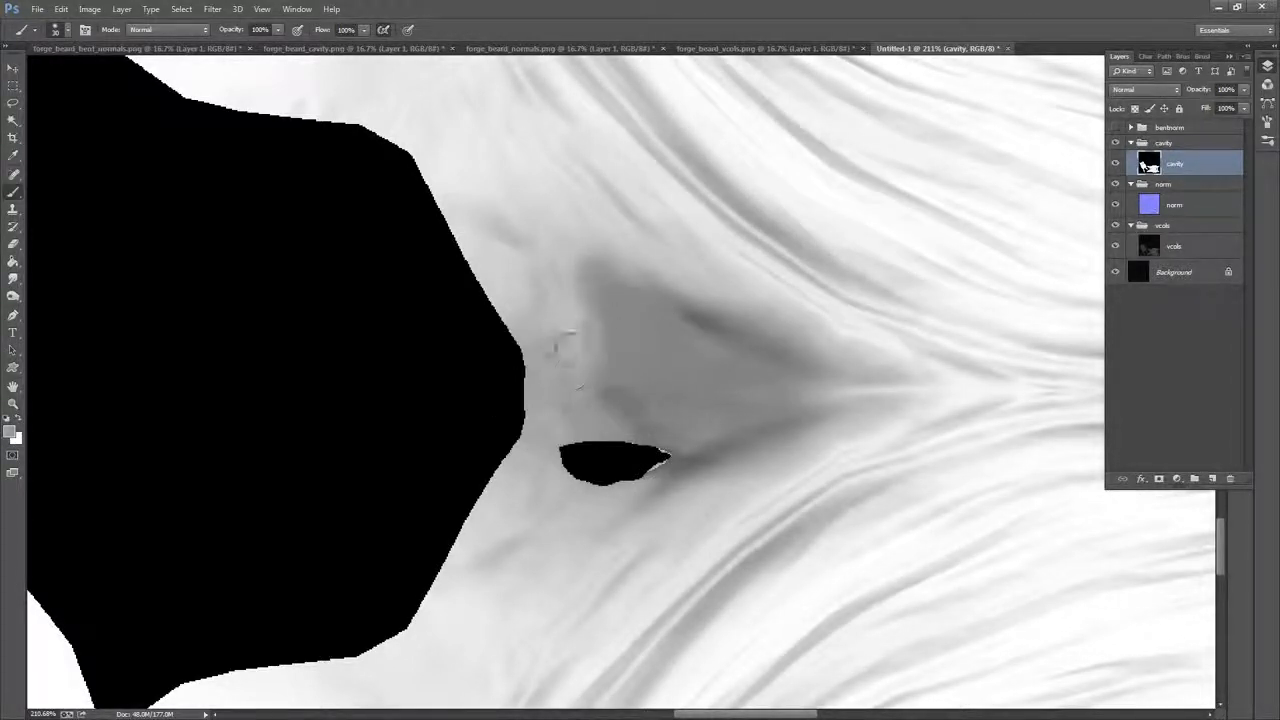
Cover the lower black spot at the notch with sampled dark grey and blend its edges with lighter grey
{"action": "left_click", "coordinate": [692, 450], "text": "alt"}
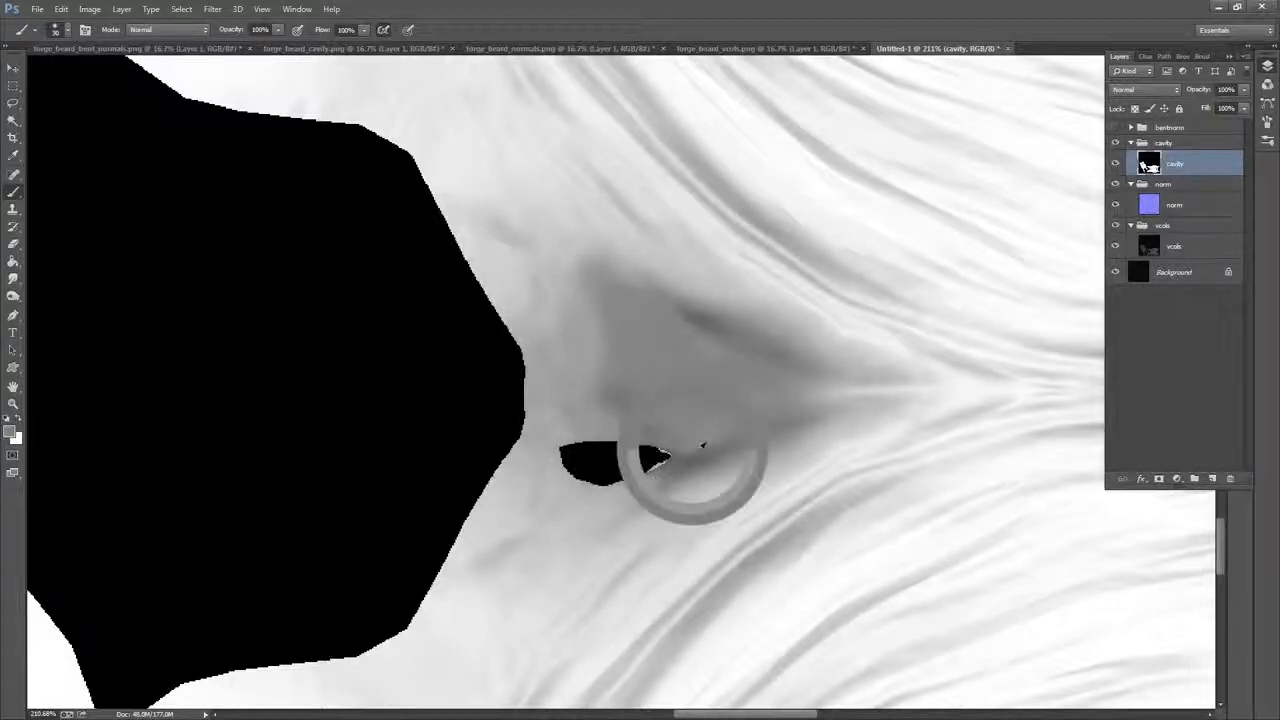
{"action": "mouse_move", "coordinate": [674, 470]}
{"action": "left_mouse_down"}
{"action": "mouse_move", "coordinate": [634, 484]}
{"action": "mouse_move", "coordinate": [613, 474]}
{"action": "mouse_move", "coordinate": [668, 440]}
{"action": "mouse_move", "coordinate": [598, 474]}
{"action": "mouse_move", "coordinate": [607, 454]}
{"action": "mouse_move", "coordinate": [560, 465]}
{"action": "mouse_move", "coordinate": [540, 488]}
{"action": "left_mouse_up"}
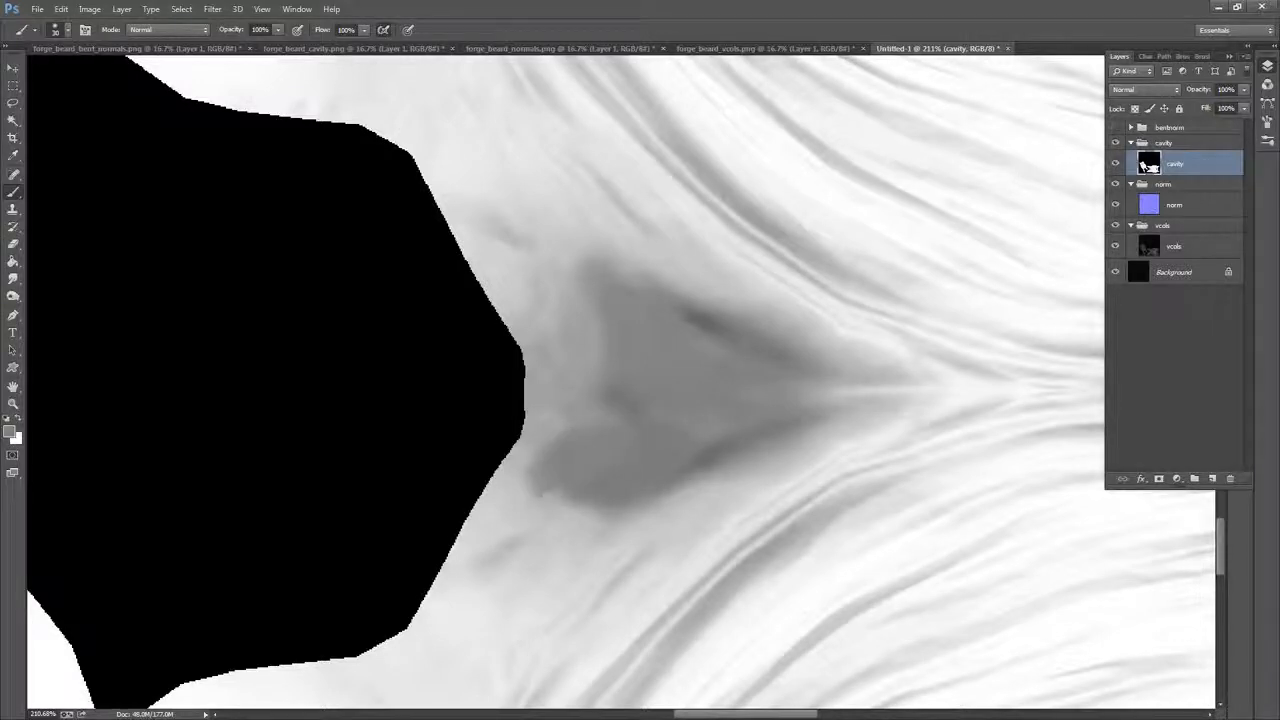
{"action": "left_click", "coordinate": [550, 402], "text": "alt"}
{"action": "mouse_move", "coordinate": [567, 410]}
{"action": "left_mouse_down"}
{"action": "mouse_move", "coordinate": [543, 514]}
{"action": "mouse_move", "coordinate": [586, 514]}
{"action": "mouse_move", "coordinate": [641, 439]}
{"action": "left_mouse_up"}
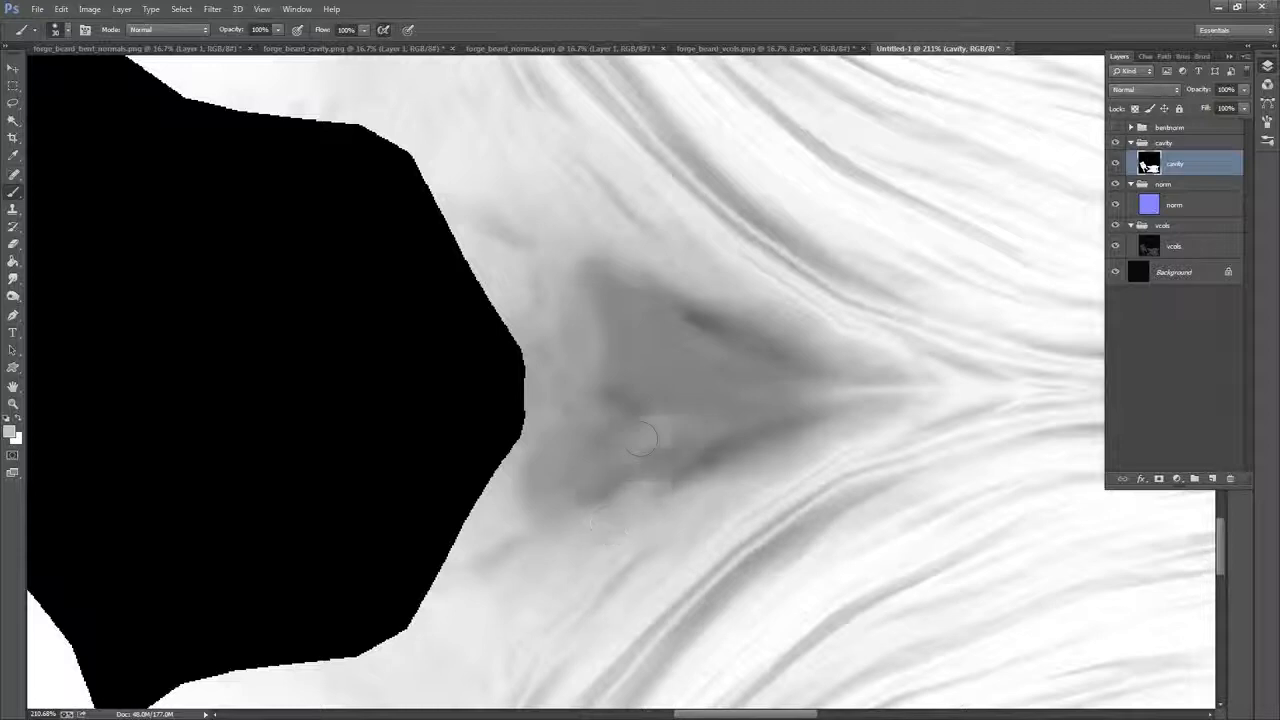
Paint a sampled-grey rim around the beard's oval hole on the cavity layer with a 15 px brush, covering the white slivers and jagged edge
{"action": "left_click_drag", "start_coordinate": [872, 297], "coordinate": [679, 421]}
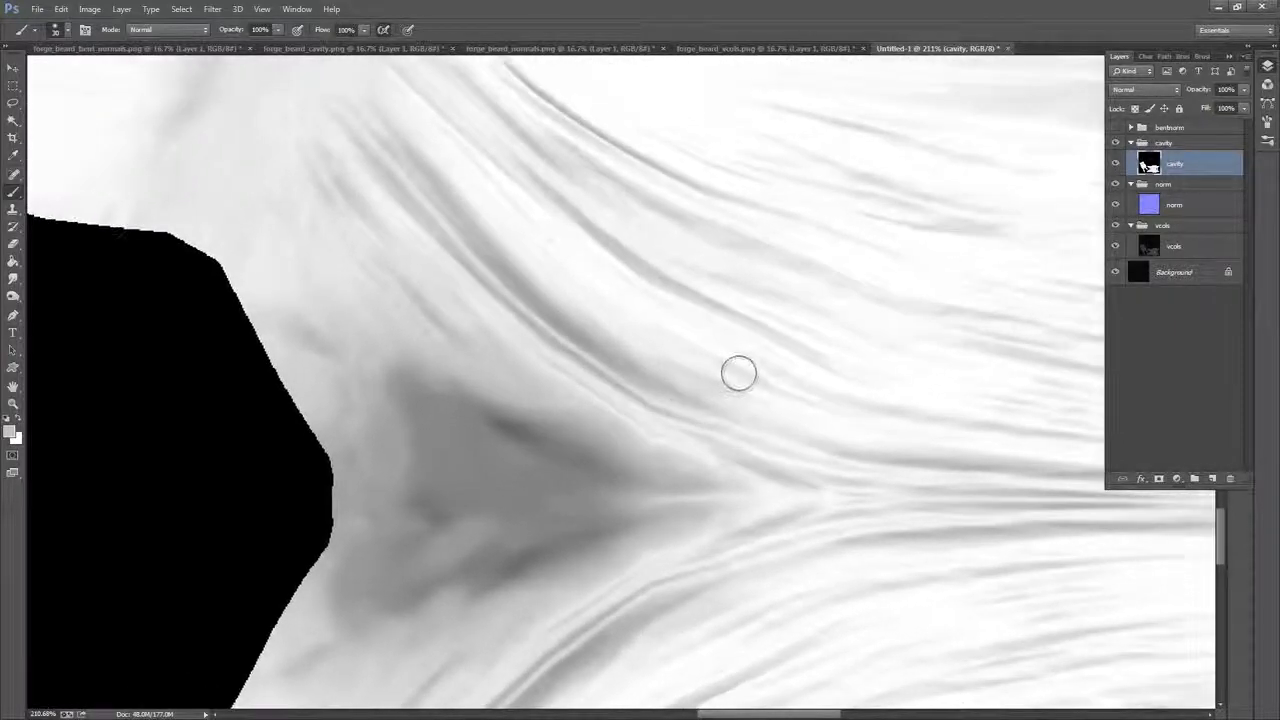
{"action": "left_click_drag", "start_coordinate": [801, 371], "coordinate": [778, 370]}
{"action": "left_click_drag", "start_coordinate": [844, 340], "coordinate": [48, 317]}
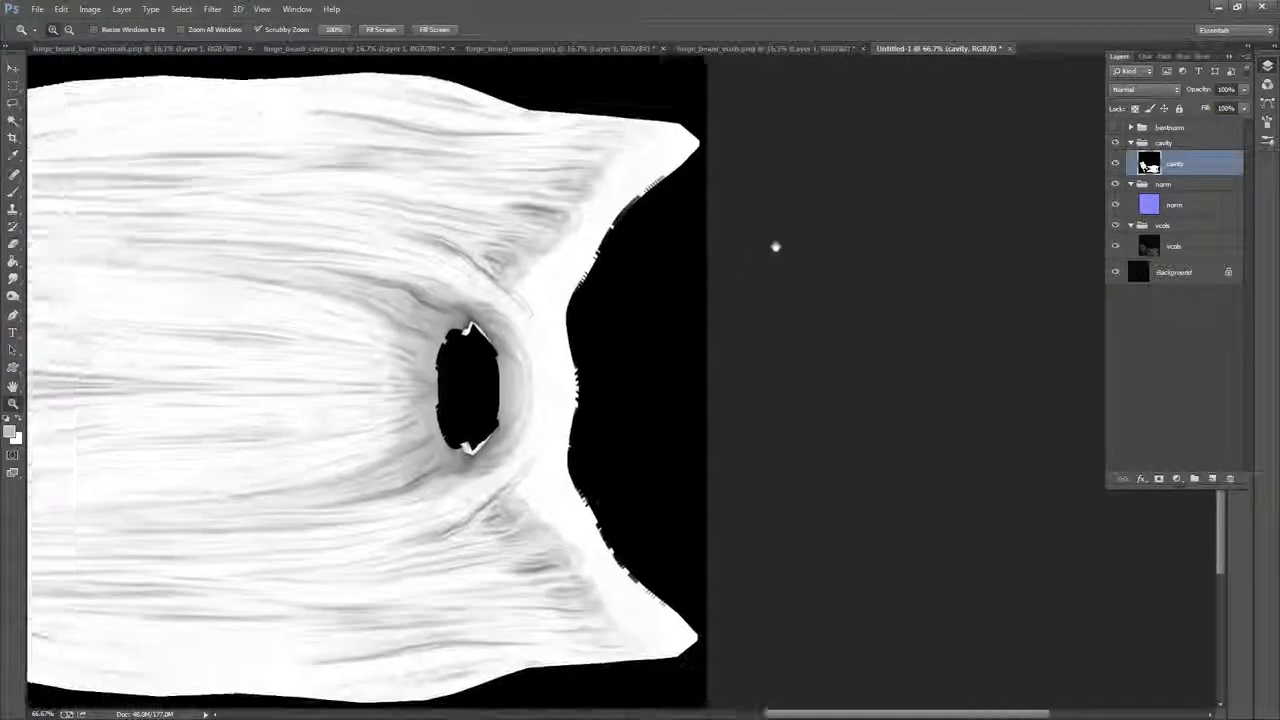
{"action": "left_click_drag", "start_coordinate": [774, 246], "coordinate": [863, 174]}
{"action": "left_click_drag", "start_coordinate": [554, 278], "coordinate": [660, 275]}
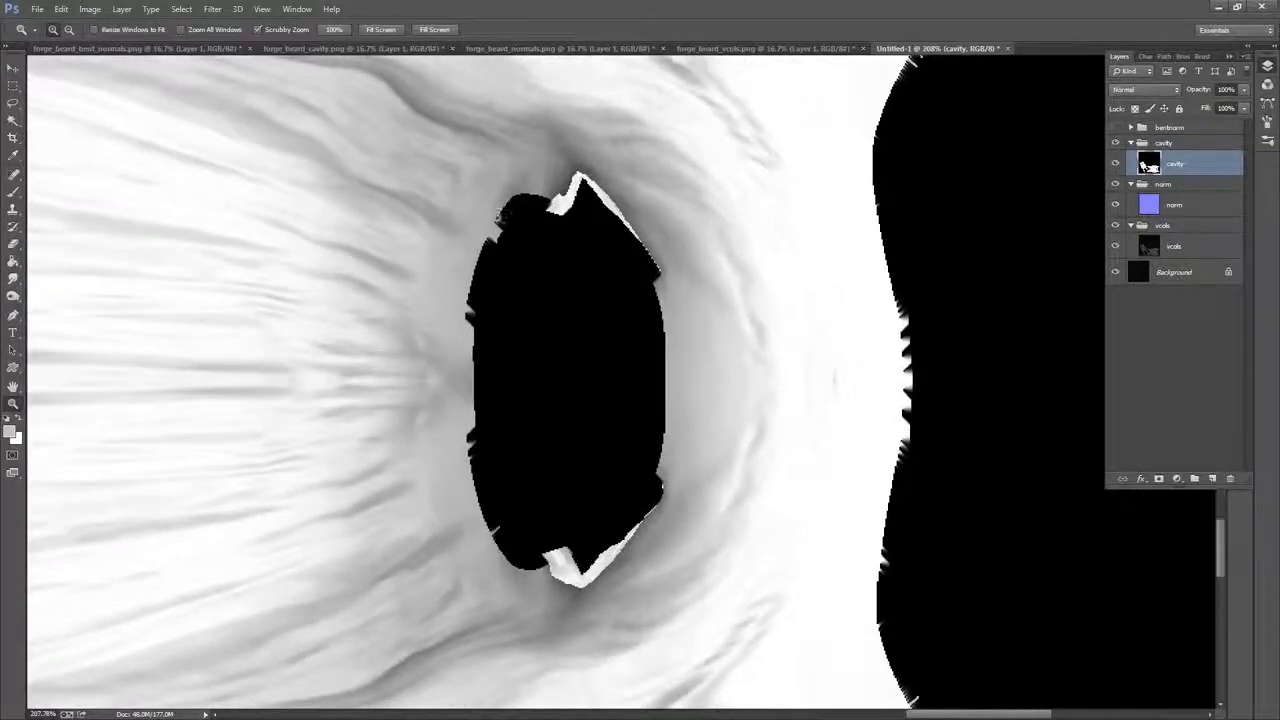
{"action": "left_click", "coordinate": [13, 190]}
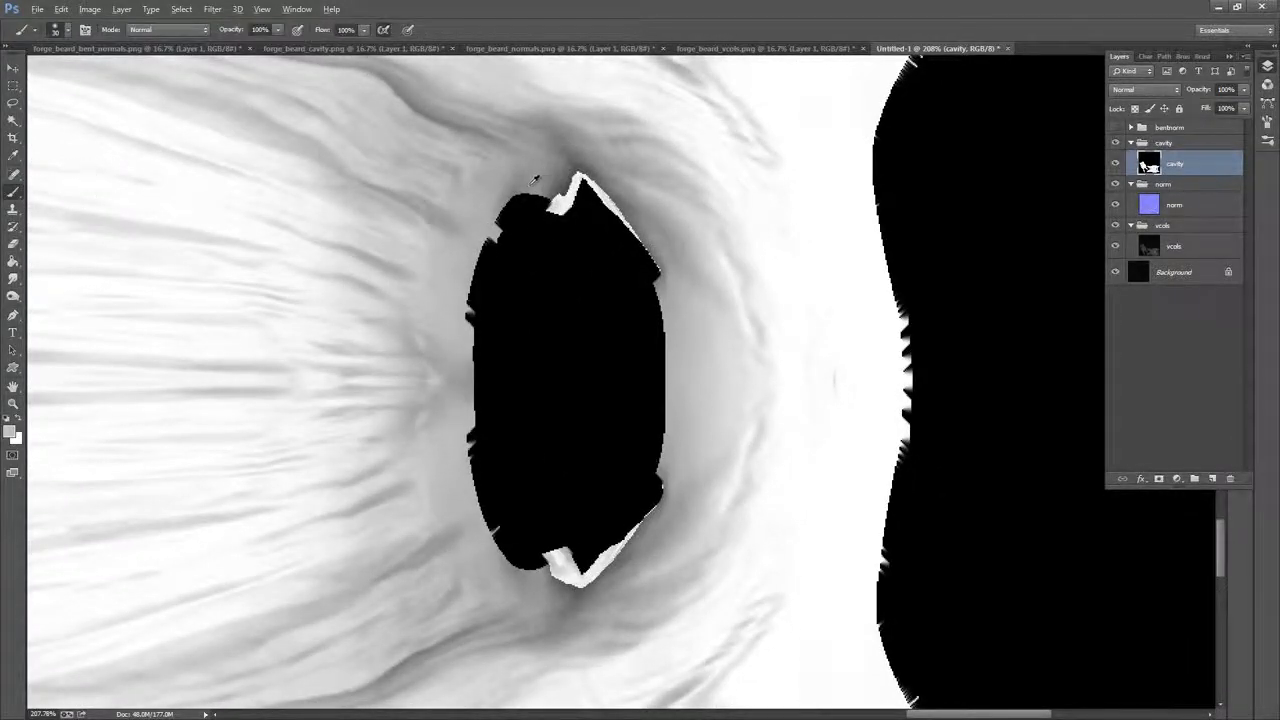
{"action": "mouse_move", "coordinate": [546, 204]}
{"action": "left_mouse_down"}
{"action": "mouse_move", "coordinate": [487, 265]}
{"action": "mouse_move", "coordinate": [506, 225]}
{"action": "mouse_move", "coordinate": [488, 241]}
{"action": "mouse_move", "coordinate": [481, 318]}
{"action": "mouse_move", "coordinate": [487, 486]}
{"action": "mouse_move", "coordinate": [524, 534]}
{"action": "mouse_move", "coordinate": [553, 545]}
{"action": "mouse_move", "coordinate": [516, 537]}
{"action": "mouse_move", "coordinate": [576, 535]}
{"action": "mouse_move", "coordinate": [539, 564]}
{"action": "mouse_move", "coordinate": [564, 550]}
{"action": "mouse_move", "coordinate": [594, 565]}
{"action": "mouse_move", "coordinate": [583, 578]}
{"action": "mouse_move", "coordinate": [600, 570]}
{"action": "mouse_move", "coordinate": [658, 488]}
{"action": "mouse_move", "coordinate": [638, 521]}
{"action": "mouse_move", "coordinate": [664, 428]}
{"action": "mouse_move", "coordinate": [648, 285]}
{"action": "left_mouse_up"}
{"action": "key", "text": "bracketleft"}
{"action": "key", "text": "bracketleft"}
{"action": "key", "text": "bracketleft"}
{"action": "mouse_move", "coordinate": [648, 335]}
{"action": "left_mouse_down"}
{"action": "mouse_move", "coordinate": [652, 272]}
{"action": "mouse_move", "coordinate": [606, 206]}
{"action": "left_mouse_up"}
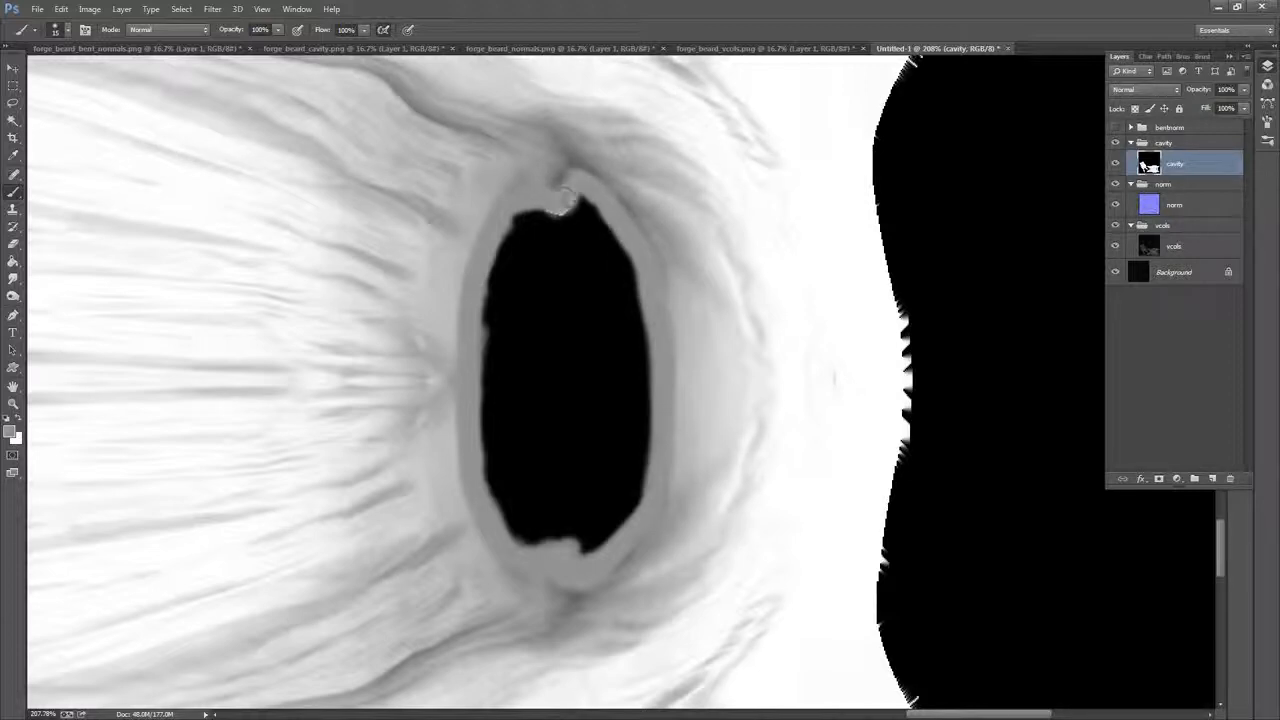
Blend the hole's upper notch with sampled darker grey and smooth its inner left edge
{"action": "left_click_drag", "start_coordinate": [565, 168], "coordinate": [572, 178]}
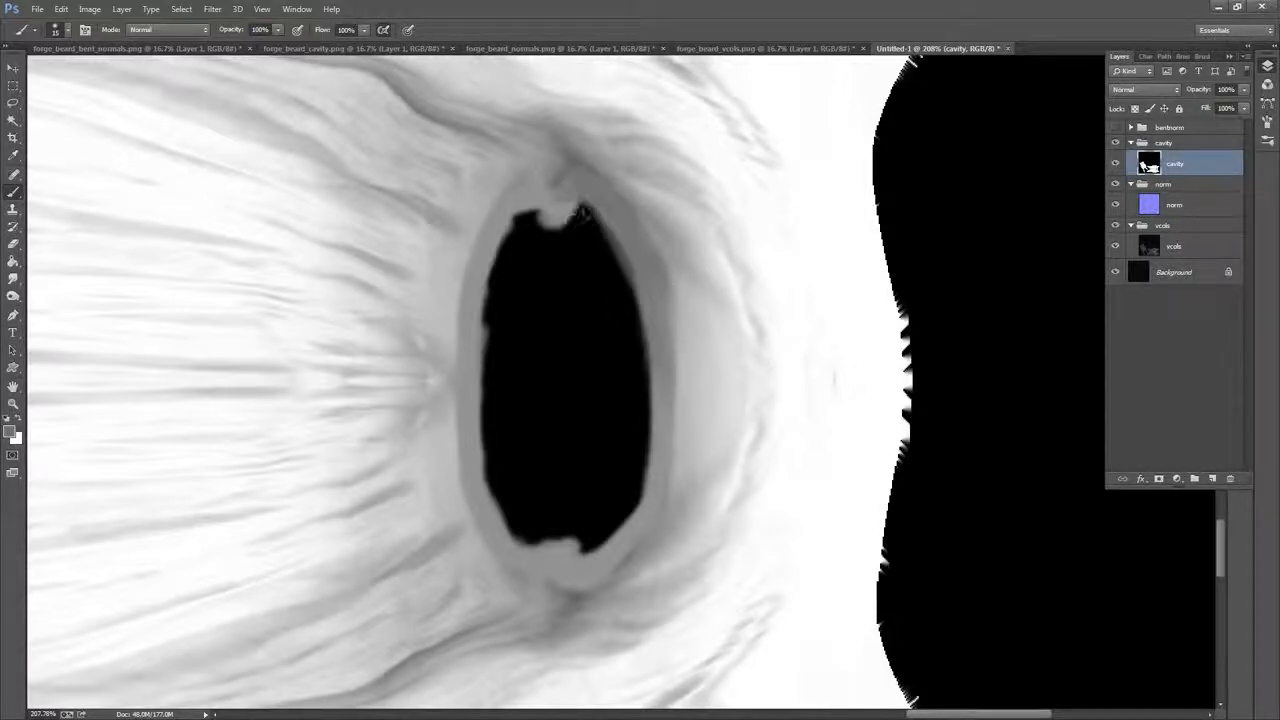
{"action": "mouse_move", "coordinate": [583, 213]}
{"action": "left_mouse_down"}
{"action": "mouse_move", "coordinate": [556, 233]}
{"action": "mouse_move", "coordinate": [546, 222]}
{"action": "mouse_move", "coordinate": [566, 202]}
{"action": "mouse_move", "coordinate": [513, 211]}
{"action": "mouse_move", "coordinate": [524, 193]}
{"action": "mouse_move", "coordinate": [506, 262]}
{"action": "mouse_move", "coordinate": [475, 281]}
{"action": "mouse_move", "coordinate": [485, 272]}
{"action": "mouse_move", "coordinate": [487, 485]}
{"action": "left_mouse_up"}
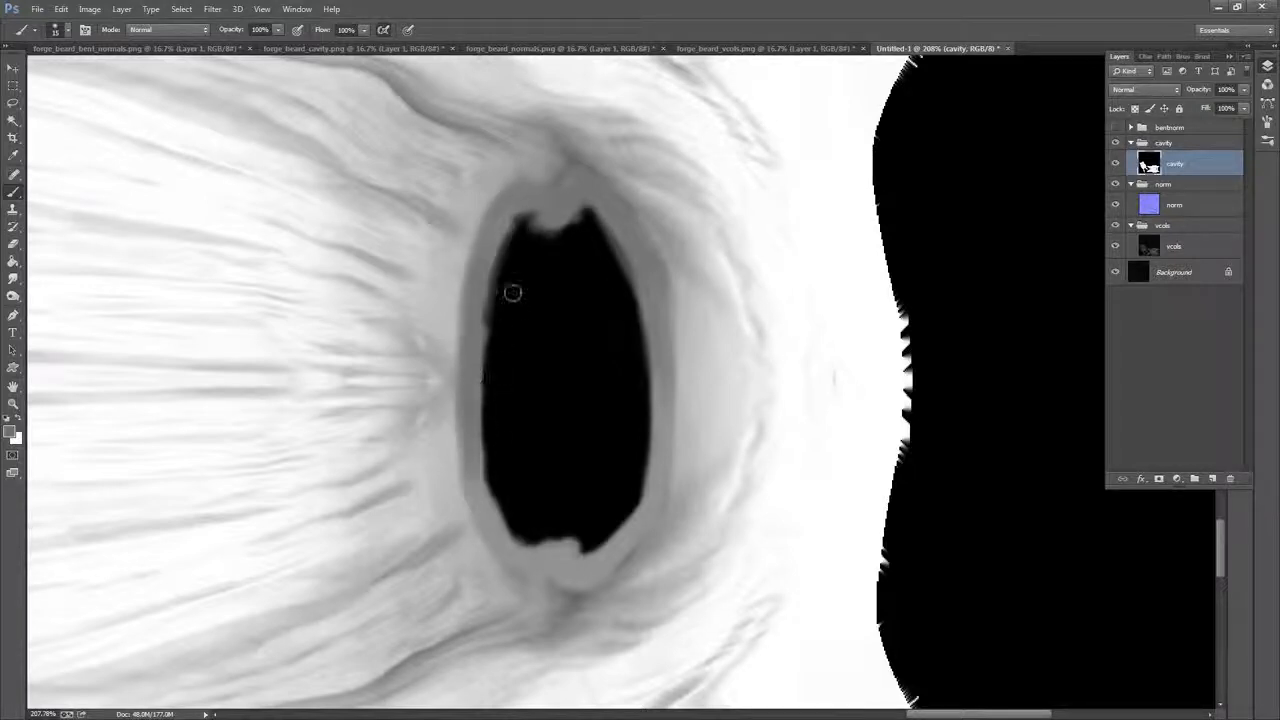
{"action": "mouse_move", "coordinate": [508, 291]}
{"action": "left_mouse_down"}
{"action": "mouse_move", "coordinate": [488, 500]}
{"action": "mouse_move", "coordinate": [530, 545]}
{"action": "left_mouse_up"}
Sample the neighbouring white and paint over the jagged upper and middle parts of the beard's concave right edge with a larger brush
{"action": "mouse_move", "coordinate": [960, 329]}
{"action": "left_mouse_down"}
{"action": "mouse_move", "coordinate": [760, 394]}
{"action": "mouse_move", "coordinate": [677, 500]}
{"action": "left_mouse_up"}
{"action": "left_click_drag", "start_coordinate": [737, 264], "coordinate": [686, 369]}
{"action": "left_click", "coordinate": [704, 159], "text": "alt"}
{"action": "right_click", "coordinate": [736, 195]}
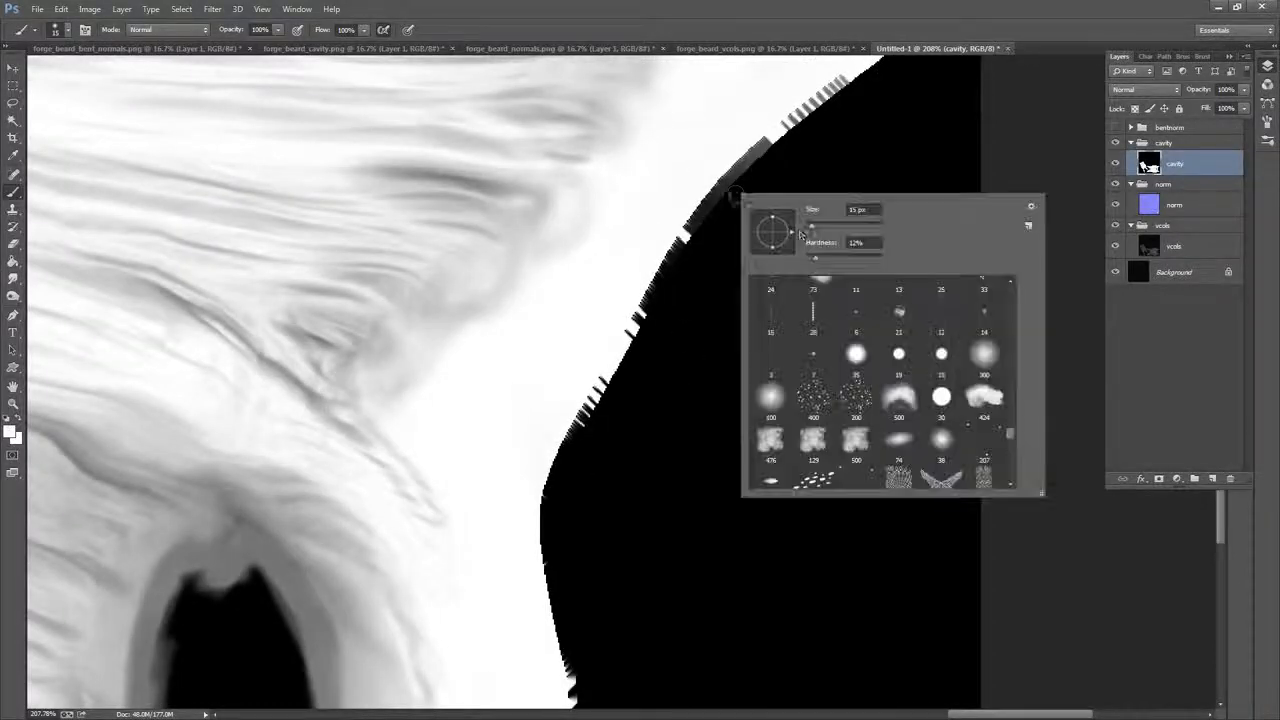
{"action": "left_click", "coordinate": [1018, 29]}
{"action": "mouse_move", "coordinate": [893, 76]}
{"action": "left_mouse_down"}
{"action": "mouse_move", "coordinate": [840, 202]}
{"action": "mouse_move", "coordinate": [735, 278]}
{"action": "mouse_move", "coordinate": [822, 202]}
{"action": "mouse_move", "coordinate": [666, 348]}
{"action": "mouse_move", "coordinate": [726, 271]}
{"action": "mouse_move", "coordinate": [598, 440]}
{"action": "mouse_move", "coordinate": [891, 131]}
{"action": "mouse_move", "coordinate": [783, 250]}
{"action": "left_mouse_up"}
{"action": "left_click_drag", "start_coordinate": [640, 383], "coordinate": [774, 140]}
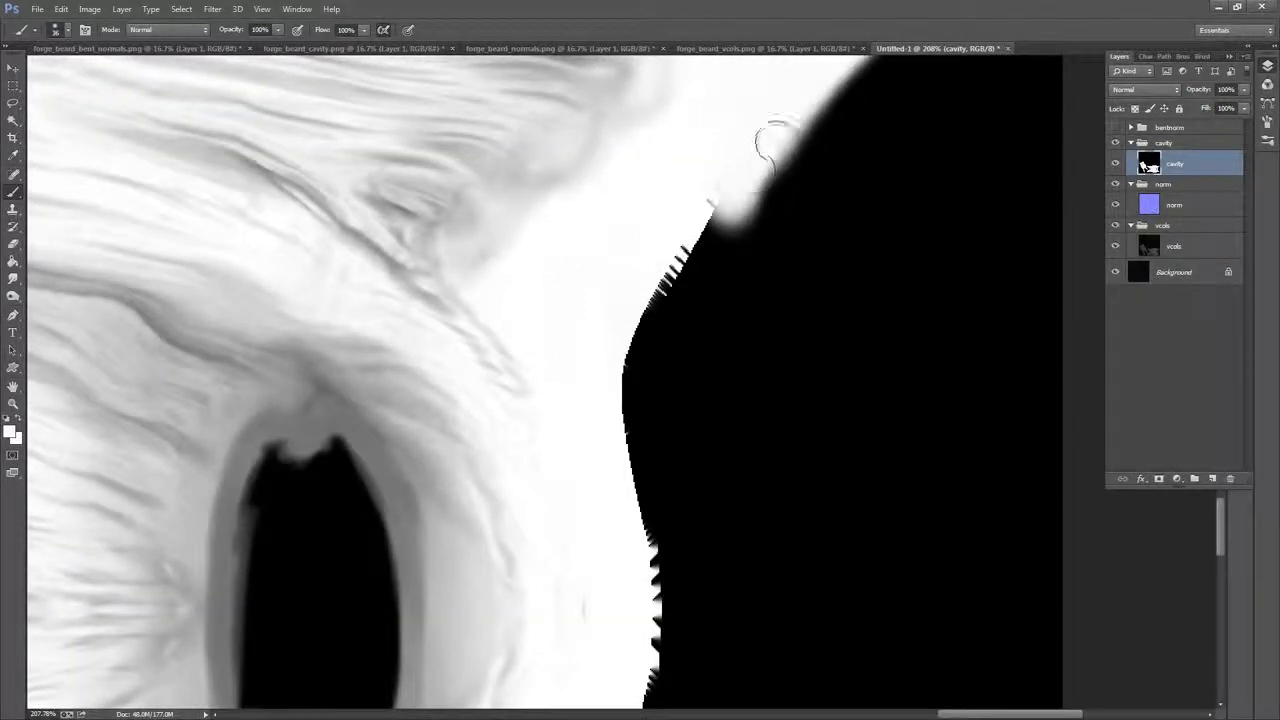
{"action": "mouse_move", "coordinate": [668, 284]}
{"action": "left_mouse_down"}
{"action": "mouse_move", "coordinate": [657, 332]}
{"action": "mouse_move", "coordinate": [677, 269]}
{"action": "mouse_move", "coordinate": [651, 481]}
{"action": "mouse_move", "coordinate": [717, 229]}
{"action": "left_mouse_up"}
{"action": "mouse_move", "coordinate": [664, 312]}
{"action": "left_mouse_down"}
{"action": "mouse_move", "coordinate": [662, 232]}
{"action": "mouse_move", "coordinate": [673, 448]}
{"action": "left_mouse_up"}
{"action": "left_click_drag", "start_coordinate": [754, 320], "coordinate": [778, 120]}
{"action": "mouse_move", "coordinate": [688, 288]}
{"action": "left_mouse_down"}
{"action": "mouse_move", "coordinate": [697, 220]}
{"action": "mouse_move", "coordinate": [660, 500]}
{"action": "left_mouse_up"}
Paint white over the dark notches along the lower part of the right edge, down to the beard's lower point
{"action": "left_click_drag", "start_coordinate": [811, 466], "coordinate": [717, 296]}
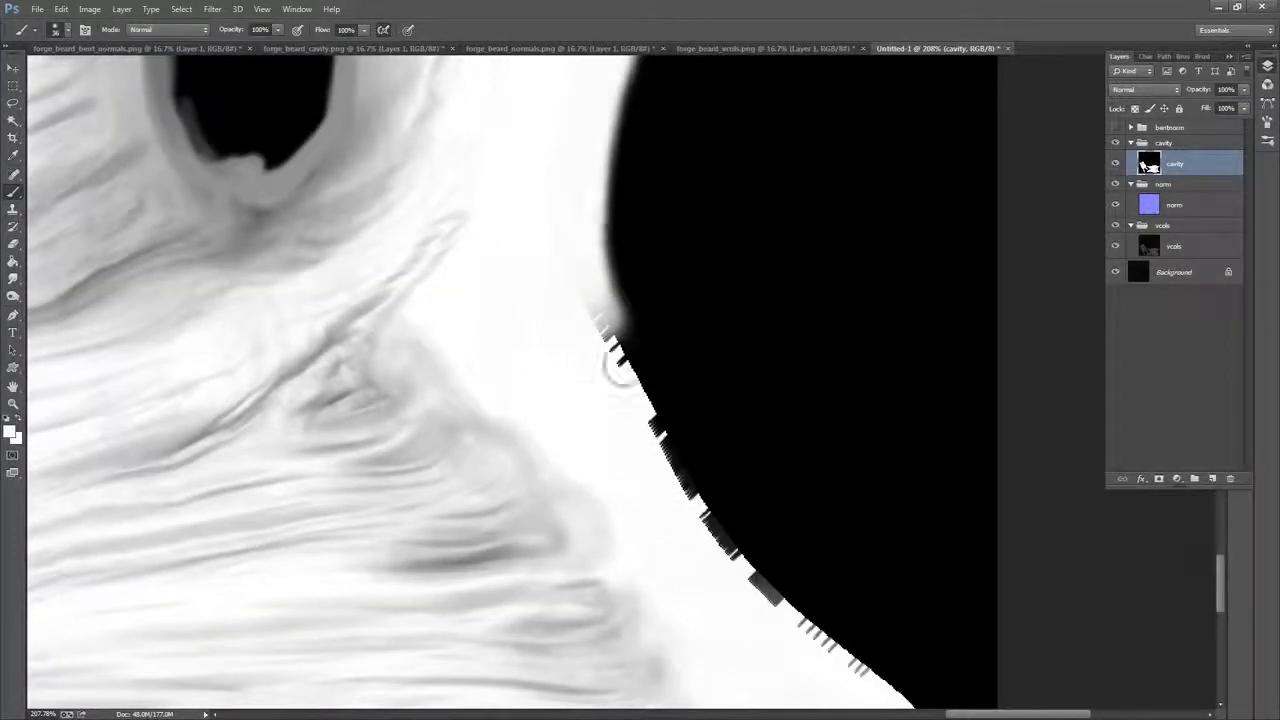
{"action": "mouse_move", "coordinate": [614, 363]}
{"action": "left_mouse_down"}
{"action": "mouse_move", "coordinate": [651, 363]}
{"action": "mouse_move", "coordinate": [748, 548]}
{"action": "left_mouse_up"}
{"action": "left_click_drag", "start_coordinate": [769, 400], "coordinate": [597, 197]}
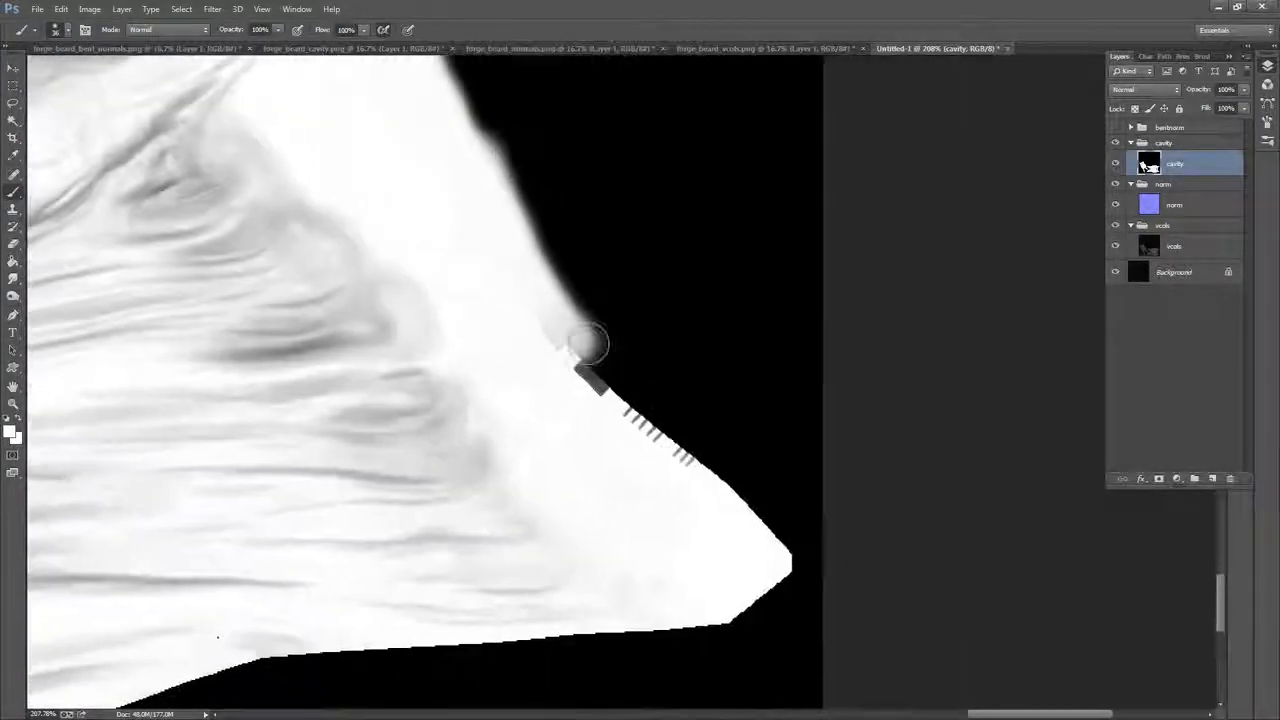
{"action": "left_click_drag", "start_coordinate": [524, 279], "coordinate": [668, 424]}
{"action": "left_click_drag", "start_coordinate": [585, 354], "coordinate": [781, 520]}
{"action": "left_click_drag", "start_coordinate": [665, 408], "coordinate": [785, 530]}
Paint white along the jagged upper edge between the two points of the other beard piece on the cavity layer
{"action": "mouse_move", "coordinate": [671, 342]}
{"action": "left_mouse_down"}
{"action": "mouse_move", "coordinate": [691, 334]}
{"action": "mouse_move", "coordinate": [985, 470]}
{"action": "left_mouse_up"}
{"action": "mouse_move", "coordinate": [364, 130]}
{"action": "left_mouse_down"}
{"action": "mouse_move", "coordinate": [614, 240]}
{"action": "mouse_move", "coordinate": [839, 510]}
{"action": "left_mouse_up"}
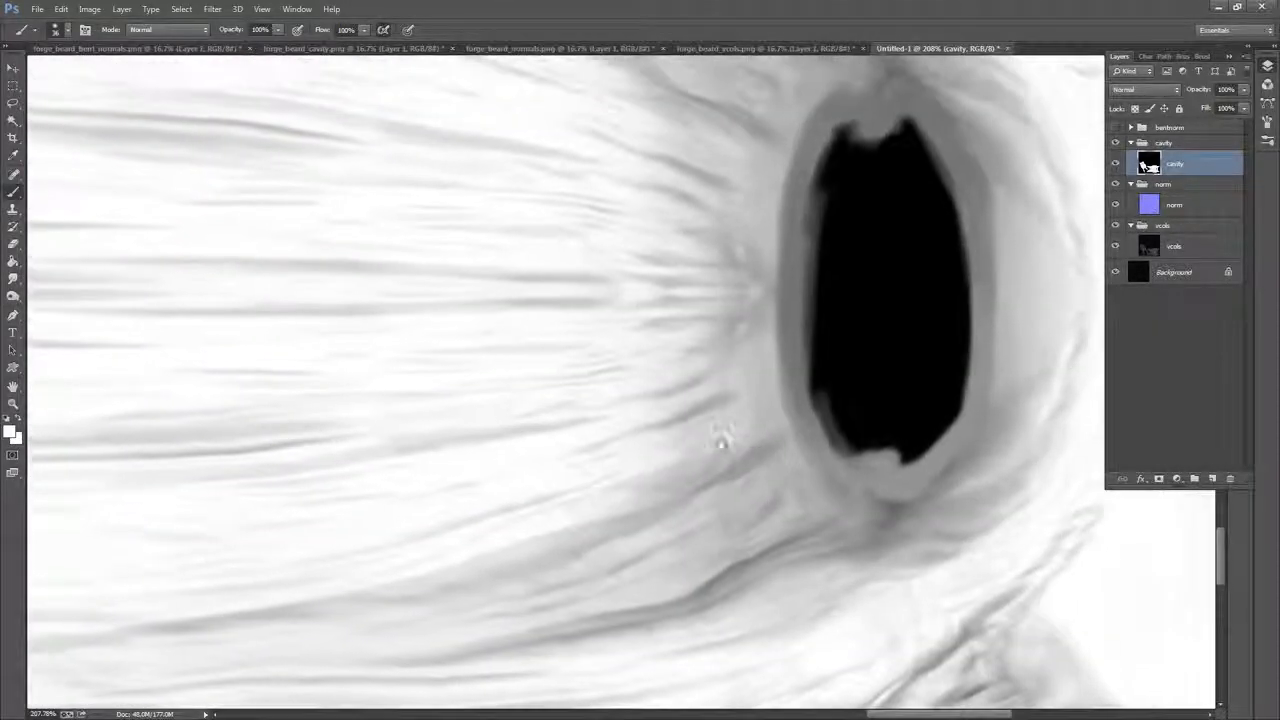
{"action": "left_click", "coordinate": [14, 404]}
{"action": "left_click_drag", "start_coordinate": [774, 238], "coordinate": [707, 240]}
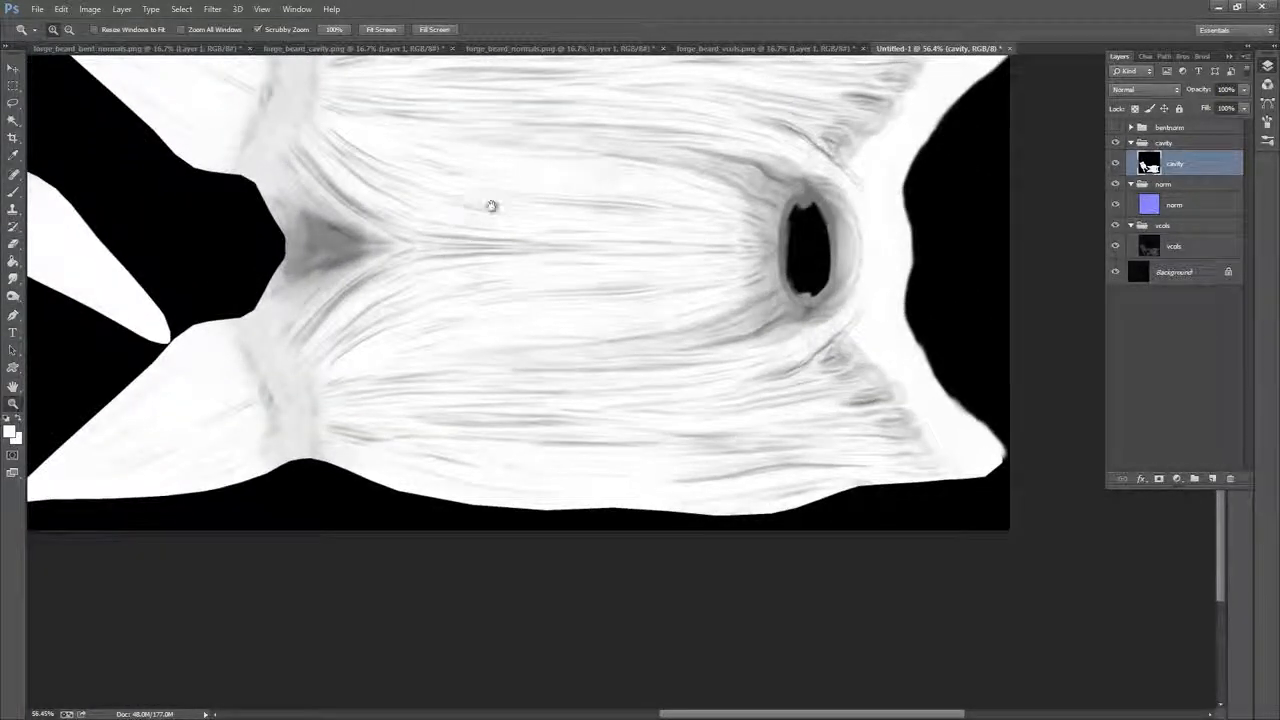
{"action": "left_click_drag", "start_coordinate": [491, 206], "coordinate": [960, 510]}
{"action": "left_click_drag", "start_coordinate": [591, 272], "coordinate": [752, 404]}
{"action": "left_click_drag", "start_coordinate": [596, 230], "coordinate": [767, 281]}
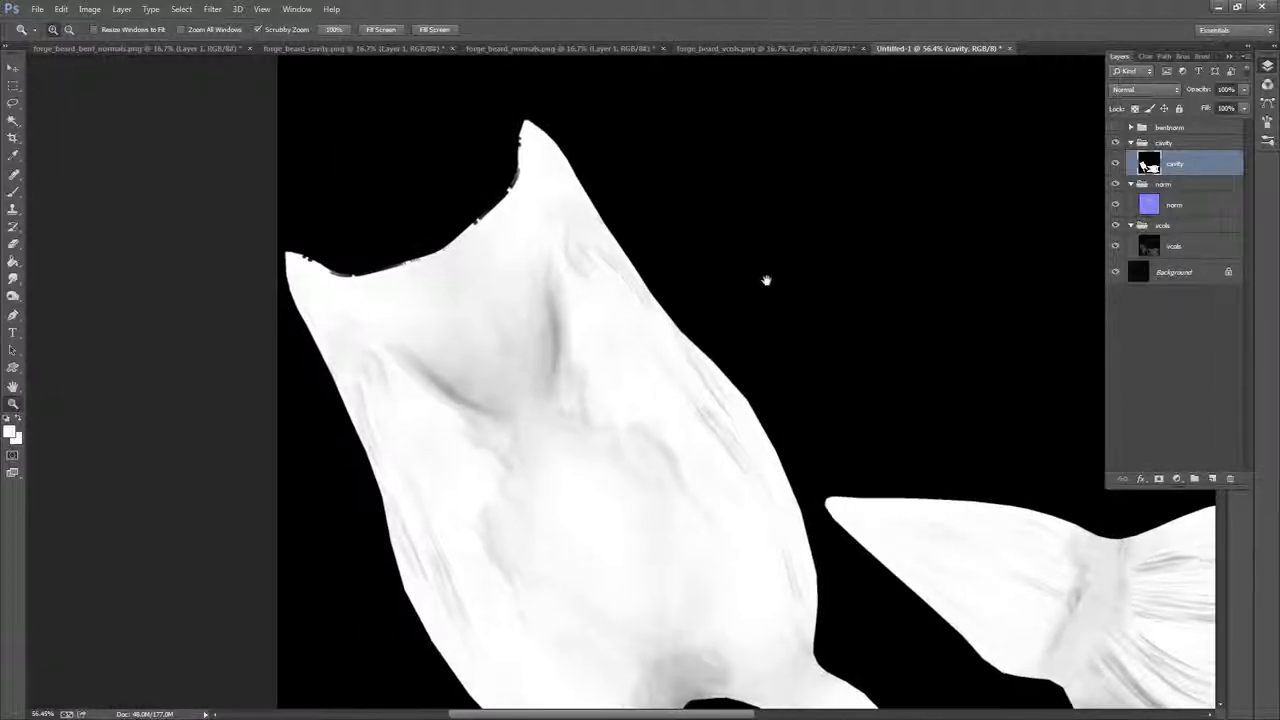
{"action": "left_click", "coordinate": [14, 192]}
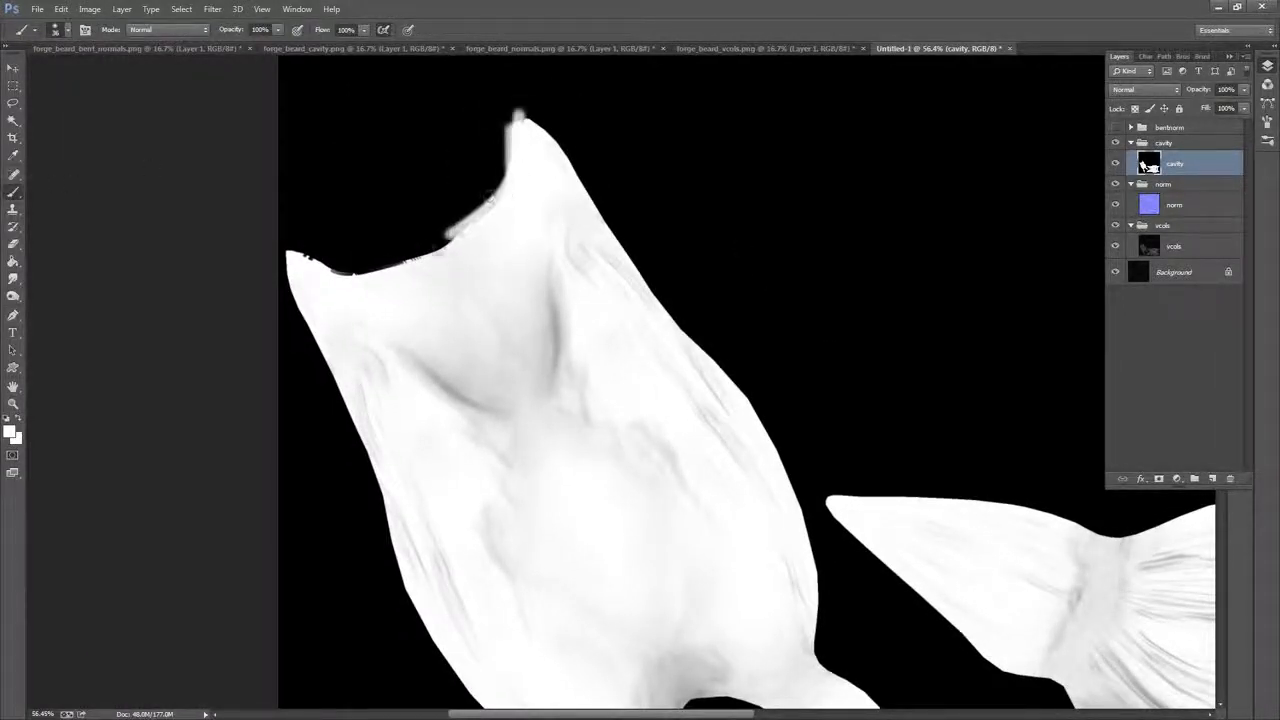
{"action": "left_click_drag", "start_coordinate": [489, 197], "coordinate": [398, 265]}
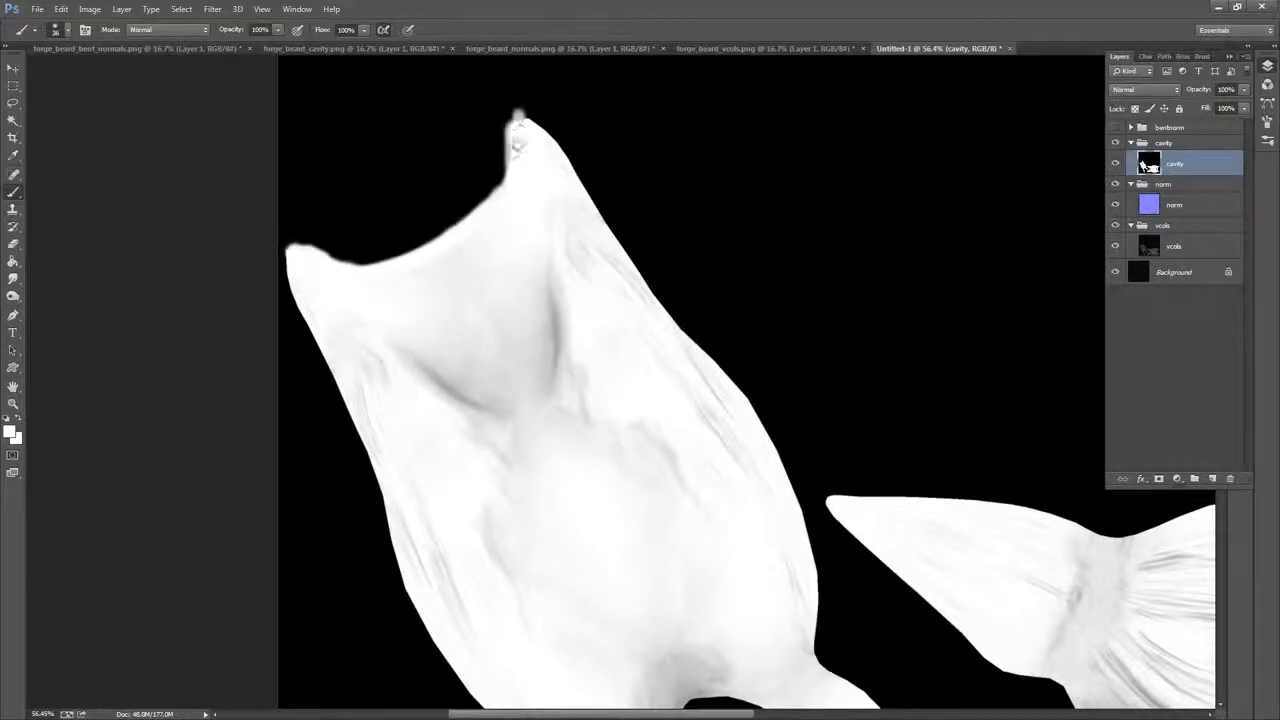
Show and expand the bentnorm group and select the bentnorm layer inside it
{"action": "left_click_drag", "start_coordinate": [797, 293], "coordinate": [629, 117]}
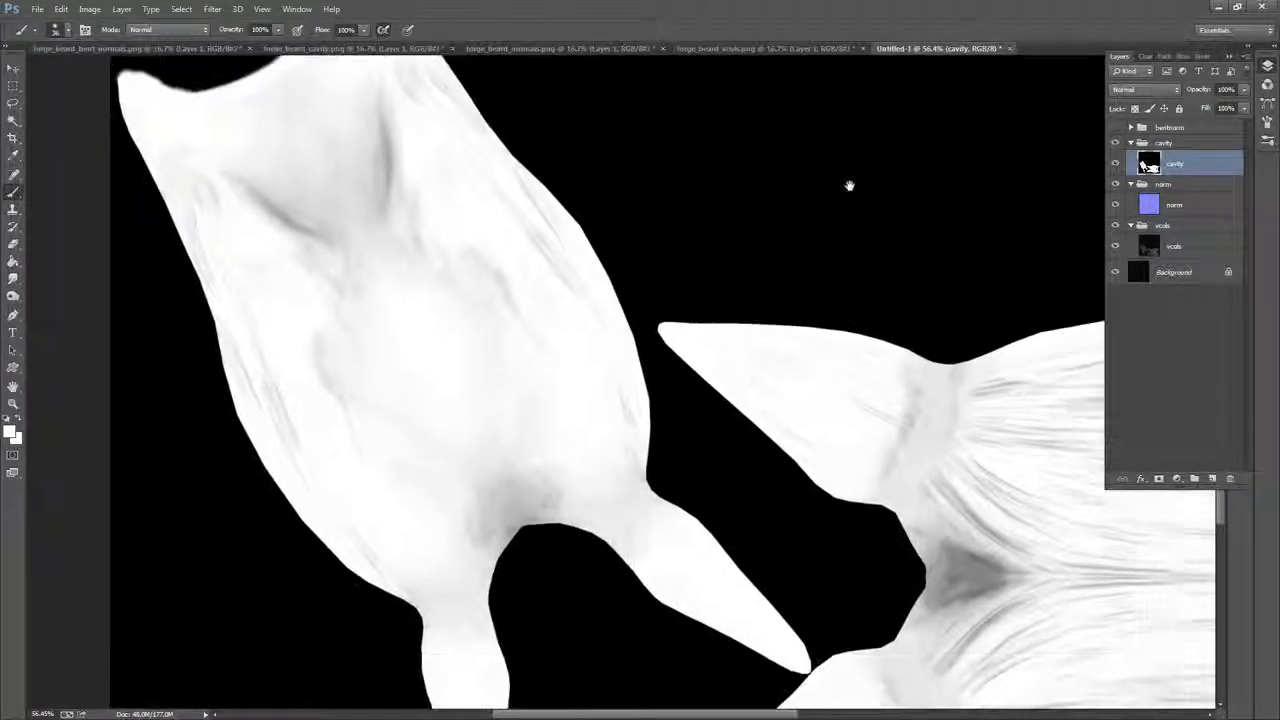
{"action": "left_click", "coordinate": [218, 10]}
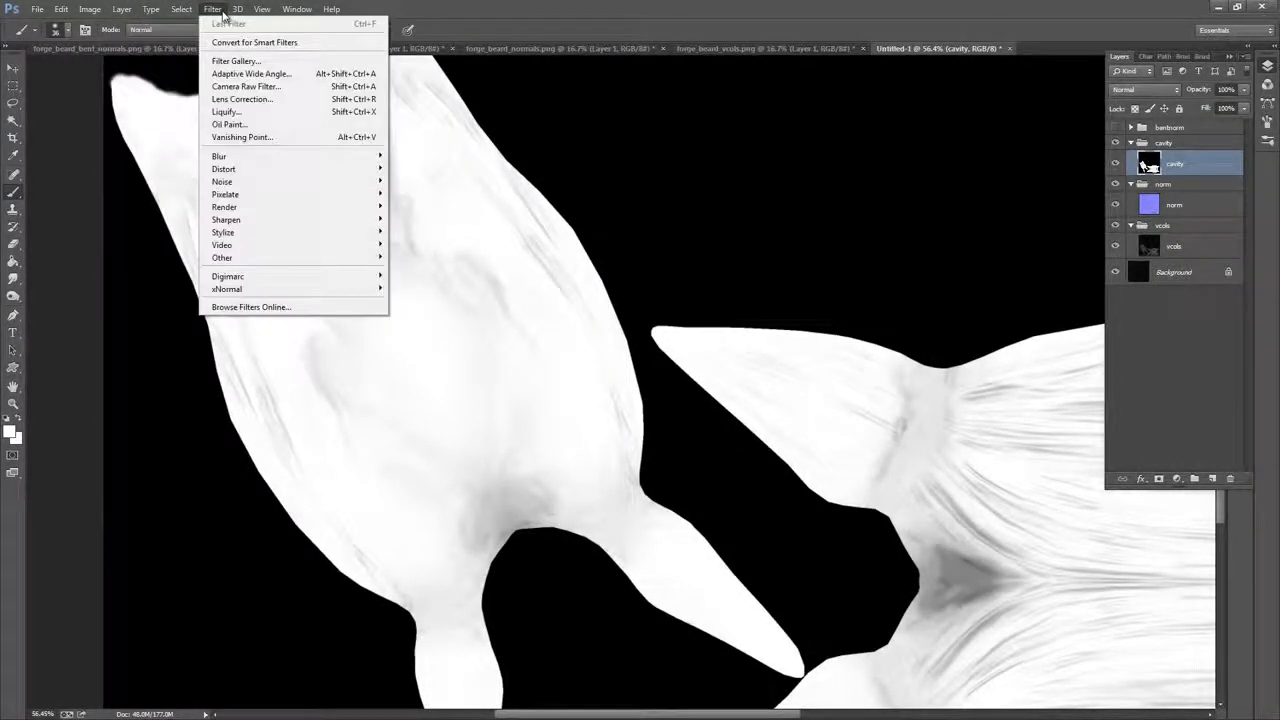
{"action": "left_click", "coordinate": [1190, 145]}
{"action": "left_click", "coordinate": [1116, 127]}
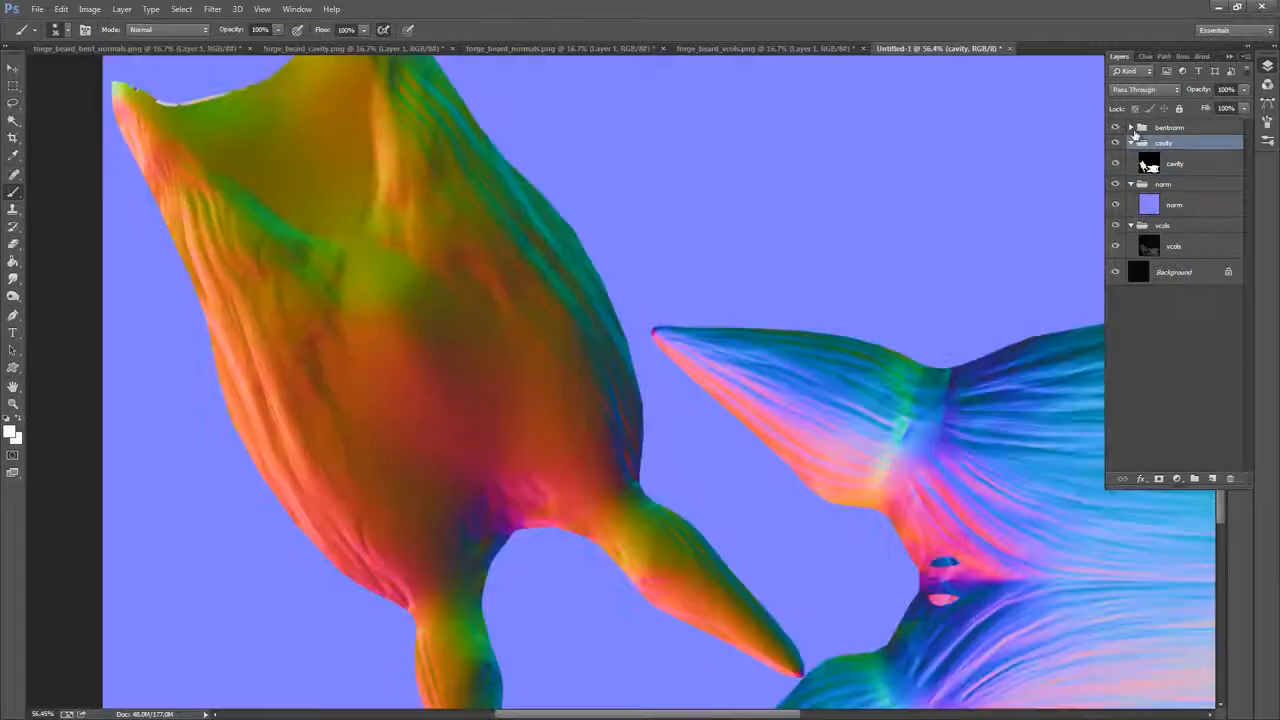
{"action": "left_click", "coordinate": [1131, 128]}
{"action": "left_click", "coordinate": [1186, 151]}
Lasso the upper blue spot at the beard's notch on the bentnorm layer, then copy and paste it onto a new layer
{"action": "left_click_drag", "start_coordinate": [748, 423], "coordinate": [531, 194]}
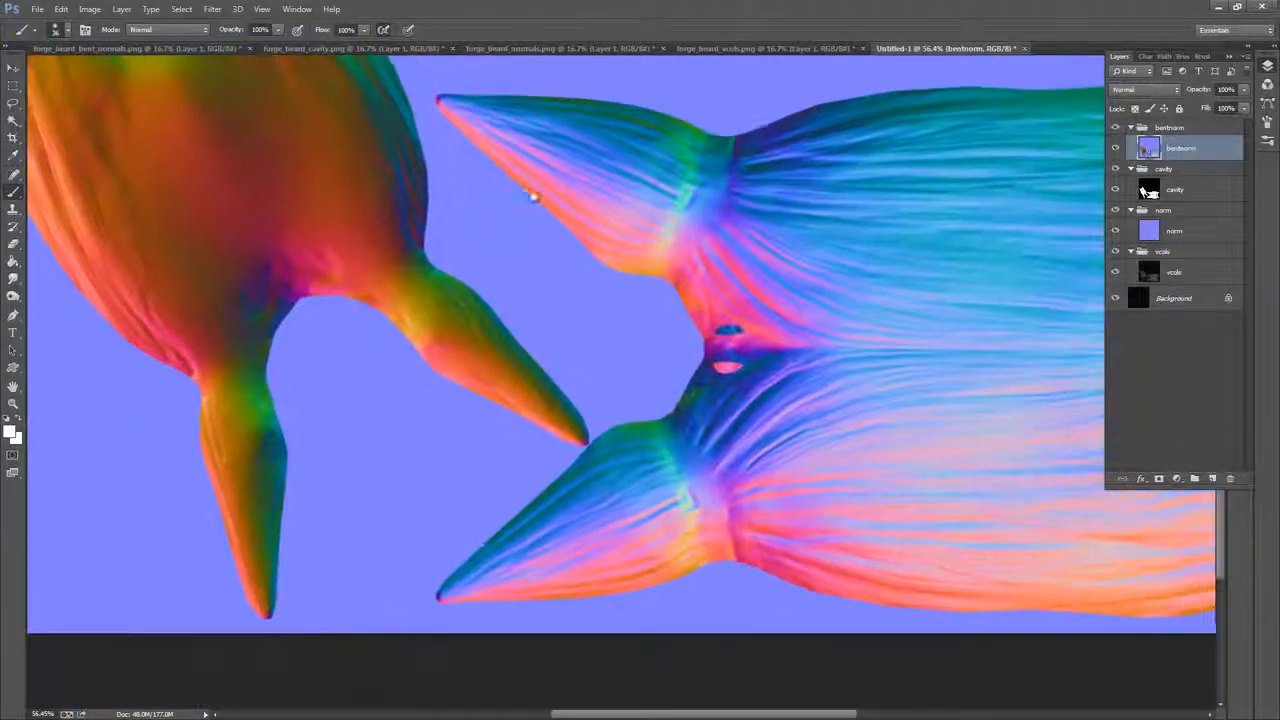
{"action": "left_click_drag", "start_coordinate": [865, 323], "coordinate": [674, 229]}
{"action": "key", "text": "z"}
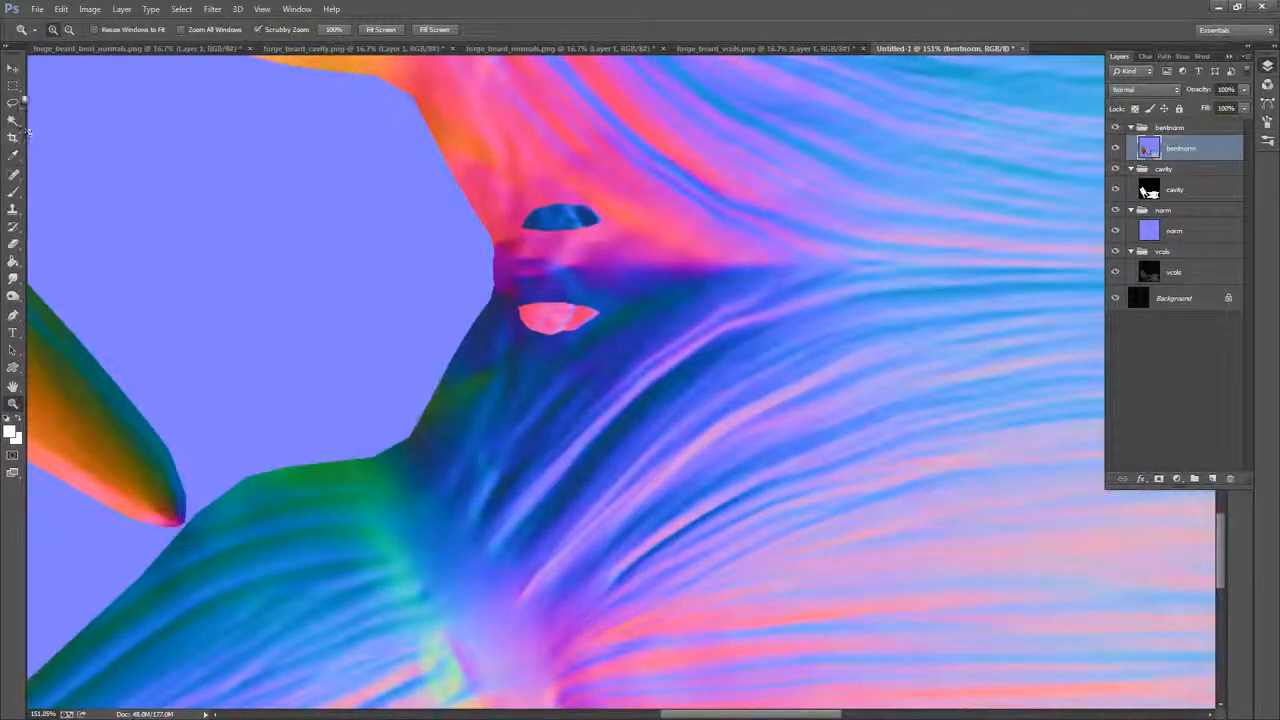
{"action": "left_click", "coordinate": [13, 102]}
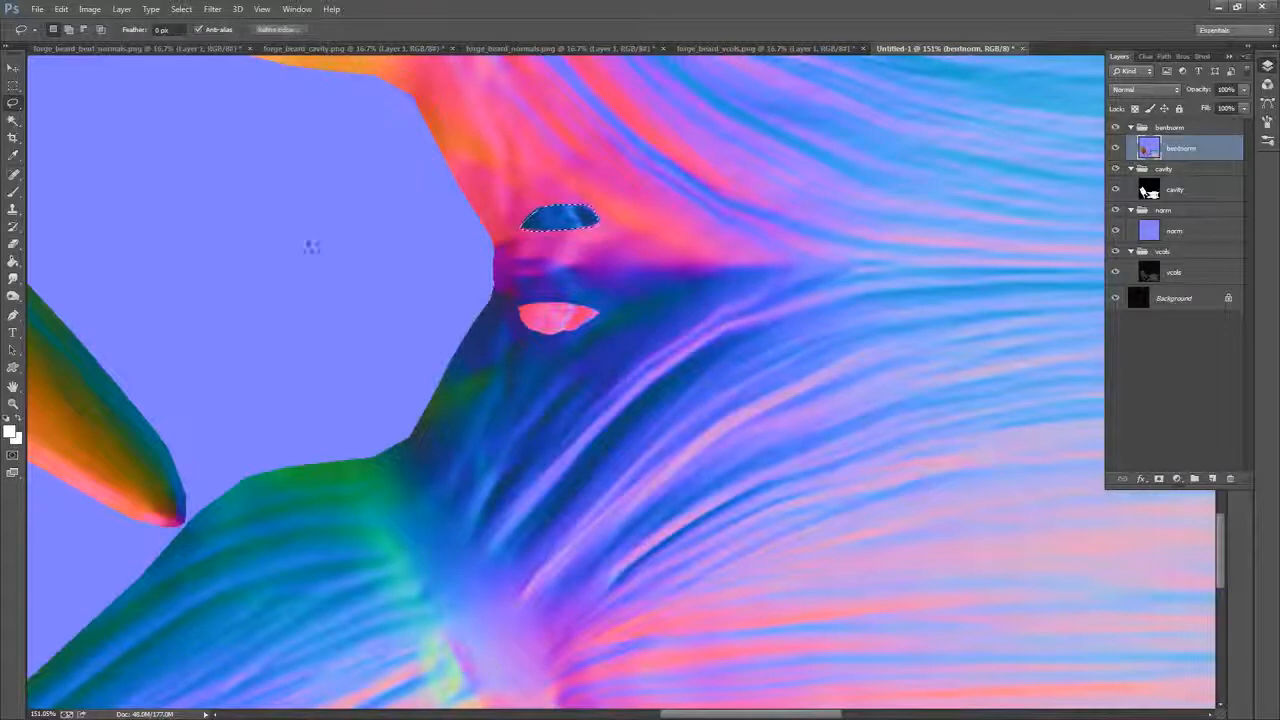
{"action": "left_click", "coordinate": [61, 9]}
{"action": "left_click", "coordinate": [61, 9]}
{"action": "left_click", "coordinate": [61, 9]}
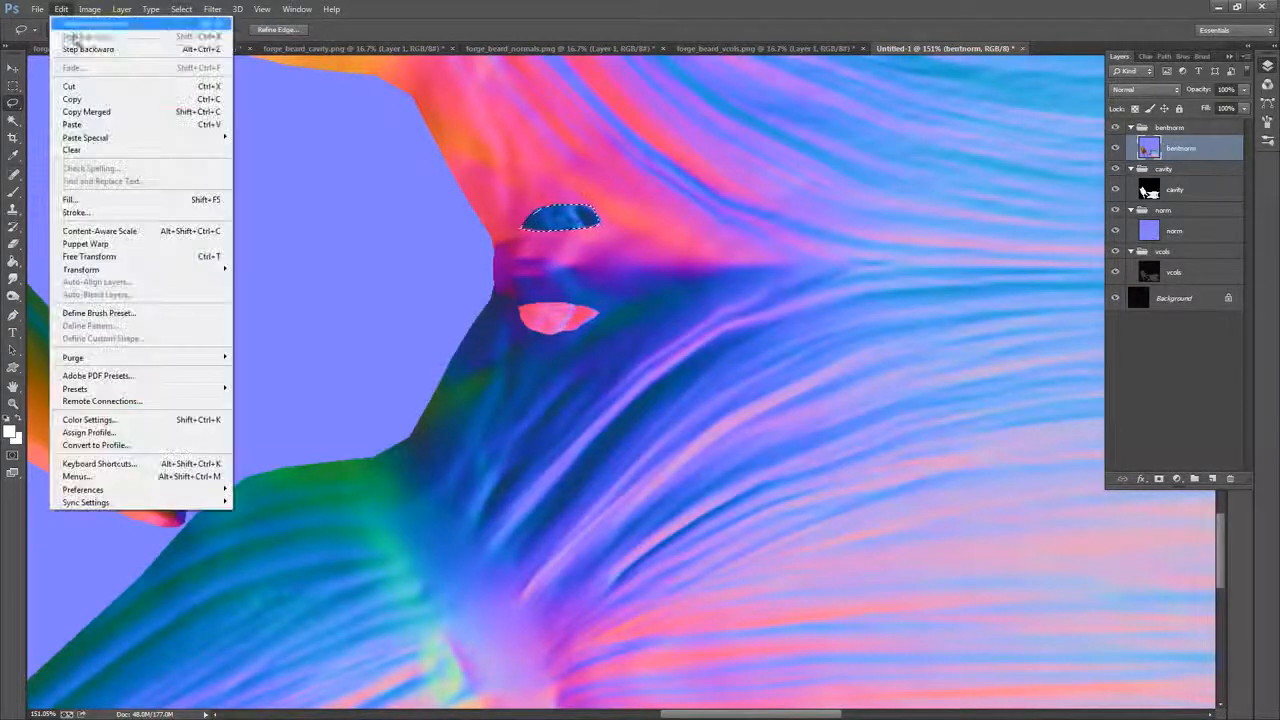
{"action": "mouse_move", "coordinate": [70, 137]}
{"action": "left_click", "coordinate": [266, 162]}
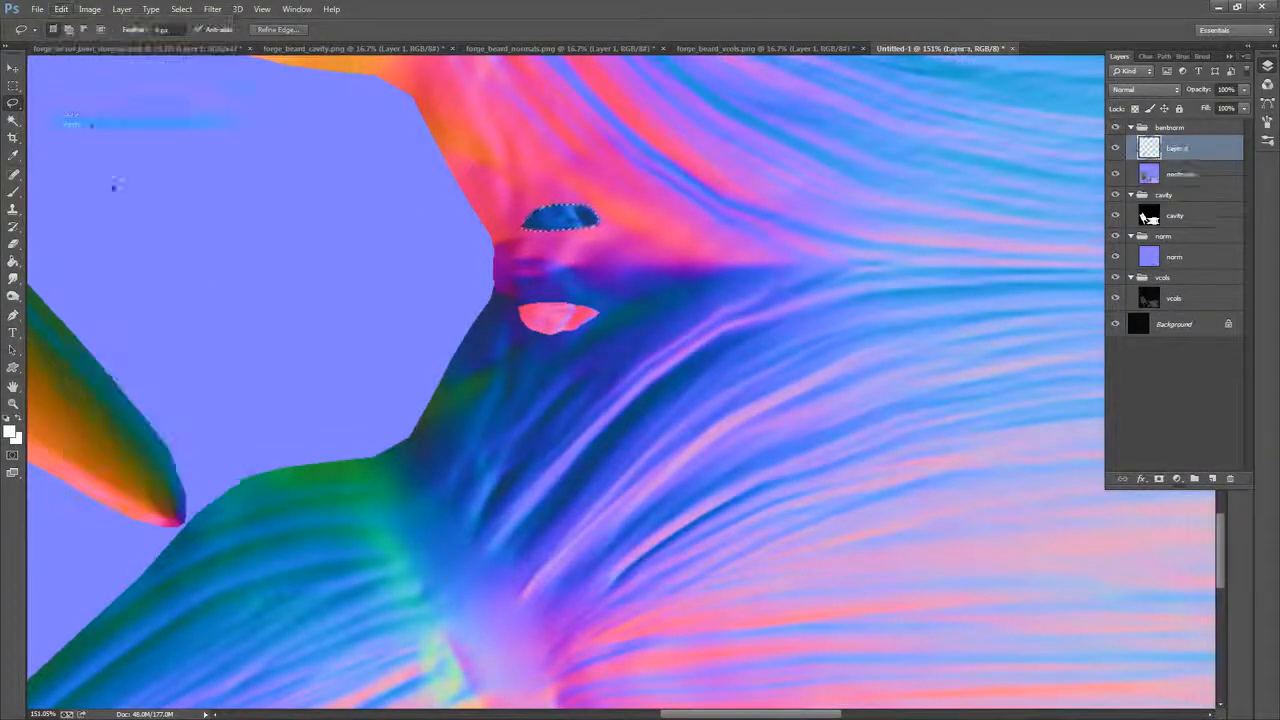
Flip the pasted blue patch vertically and move it down over the lower pink spot at the notch
{"action": "key", "text": "ctrl+t"}
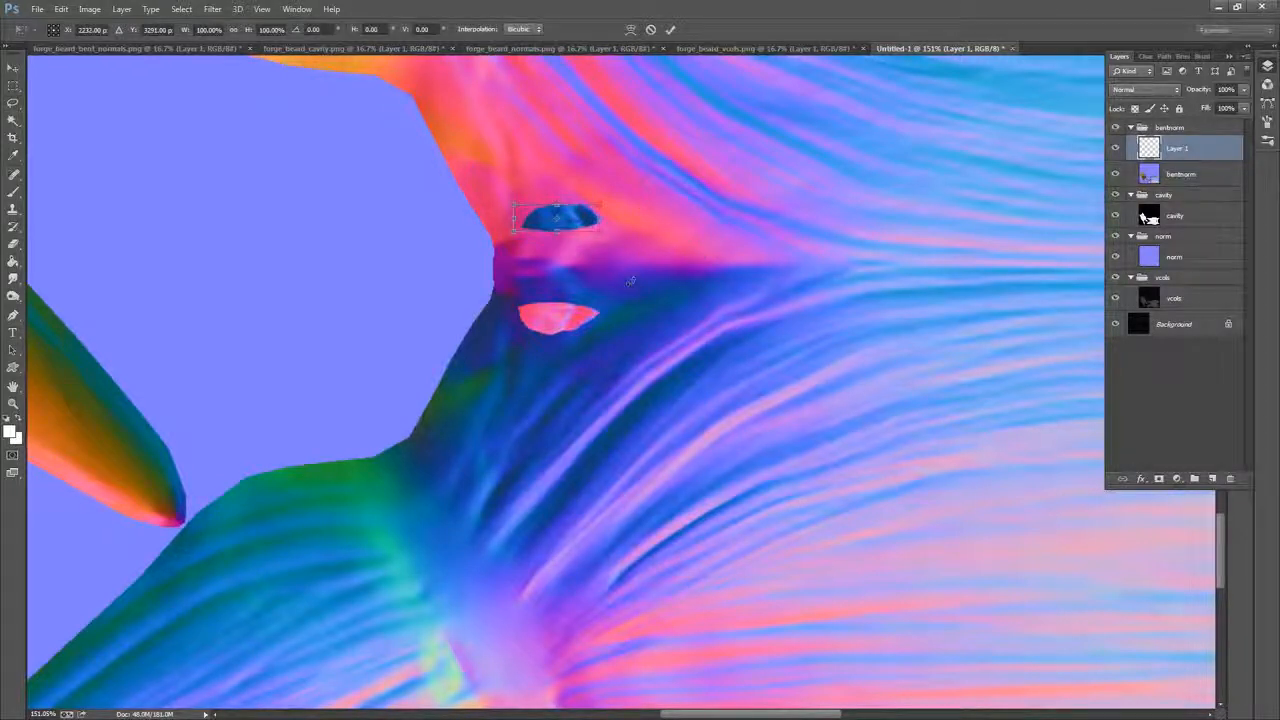
{"action": "right_click", "coordinate": [580, 213]}
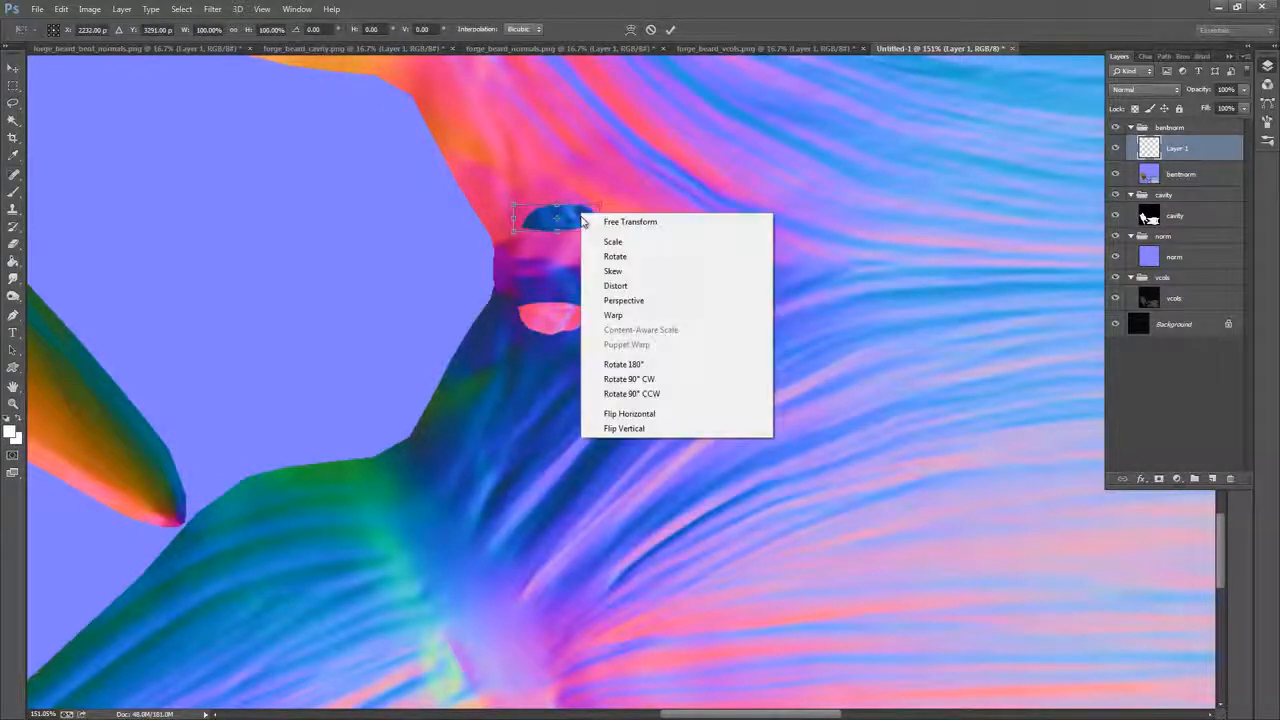
{"action": "left_click", "coordinate": [645, 429]}
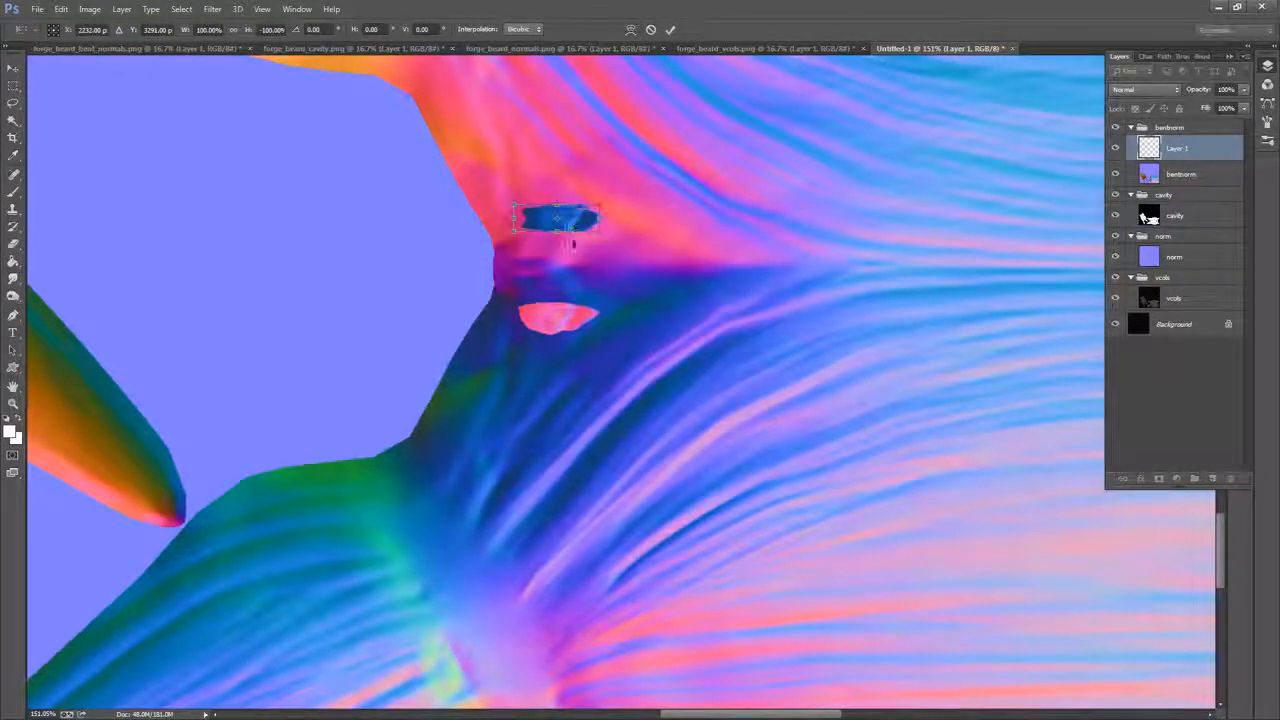
{"action": "left_click_drag", "start_coordinate": [572, 236], "coordinate": [573, 316]}
{"action": "left_click", "coordinate": [670, 30]}
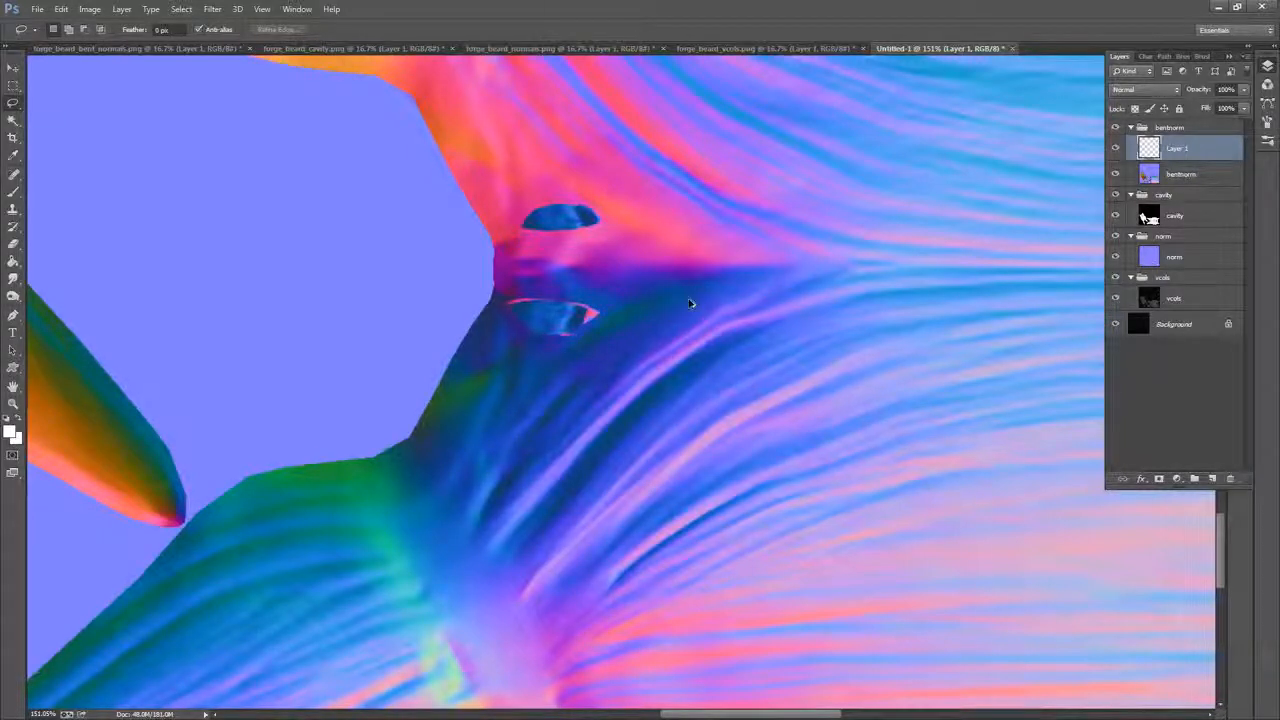
Merge the blue patch layer down into the bentnorm layer and switch to the Brush tool
{"action": "left_click", "coordinate": [13, 190]}
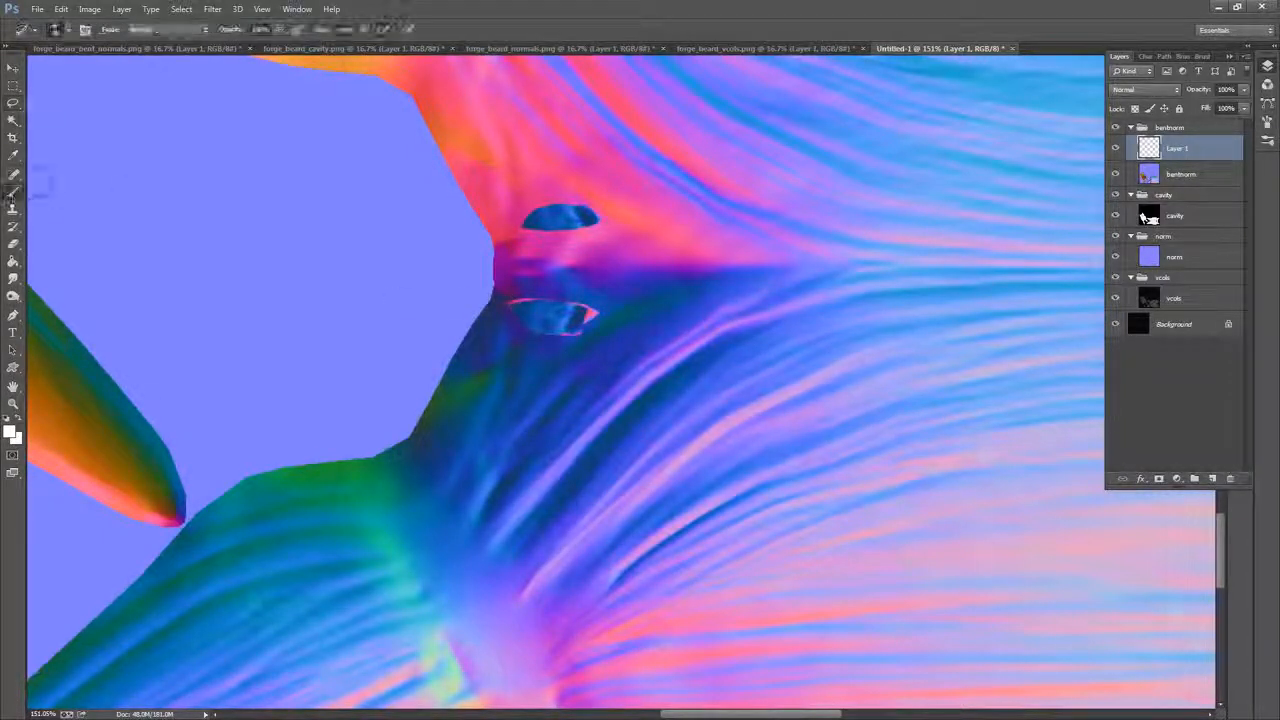
{"action": "right_click", "coordinate": [1177, 148]}
{"action": "left_click", "coordinate": [1135, 499]}
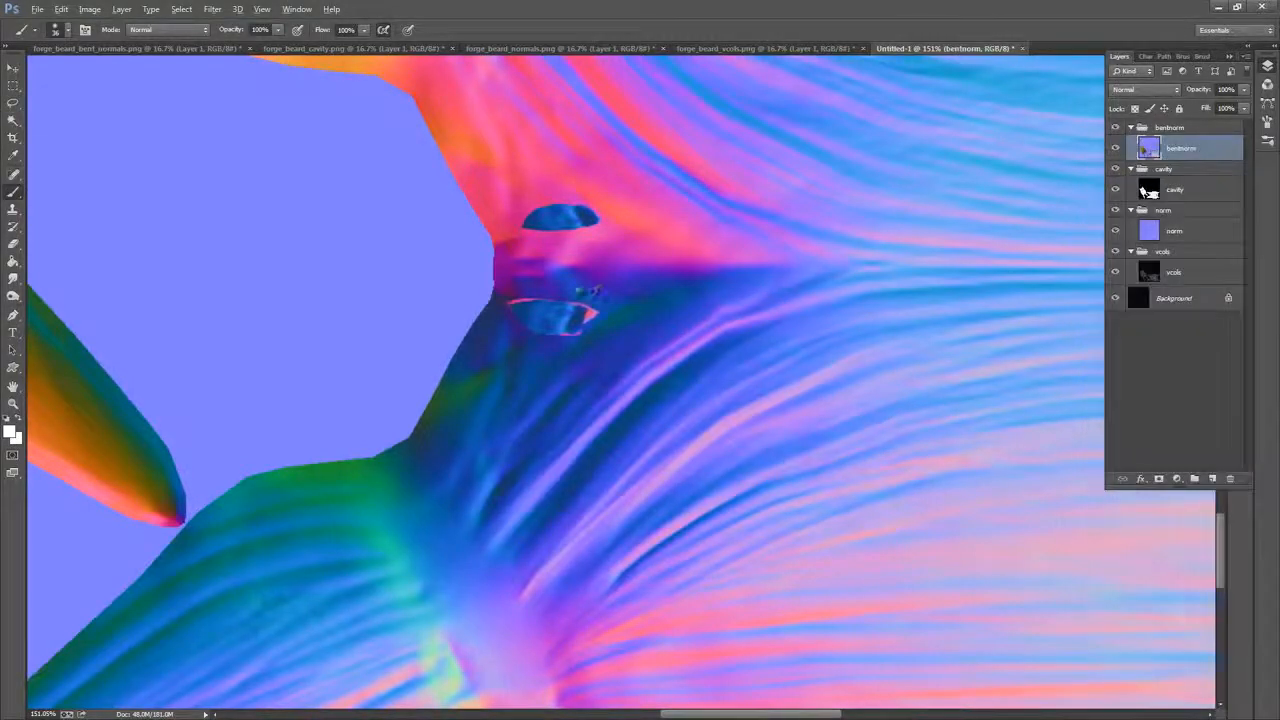
Paint over the lower spot with sampled blues and the upper spot with sampled pinks, blending both into the notch
{"action": "left_click", "coordinate": [583, 313], "text": "alt"}
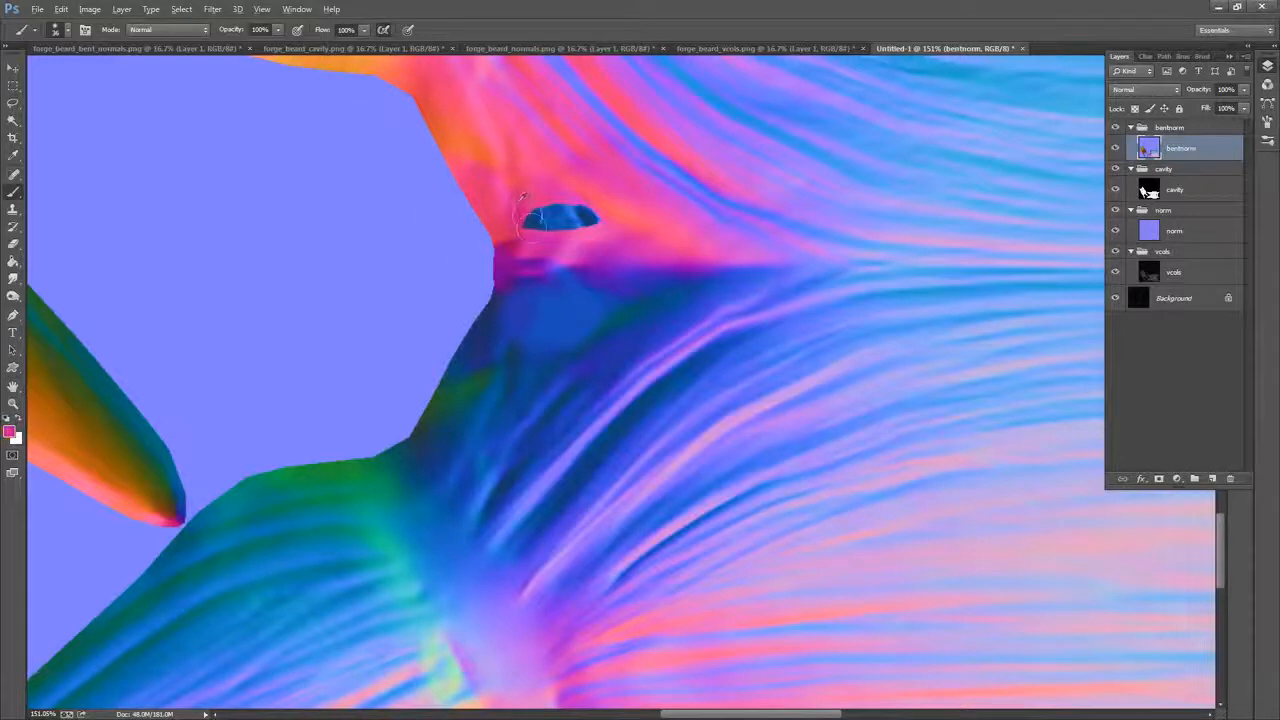
{"action": "left_click", "coordinate": [557, 213]}
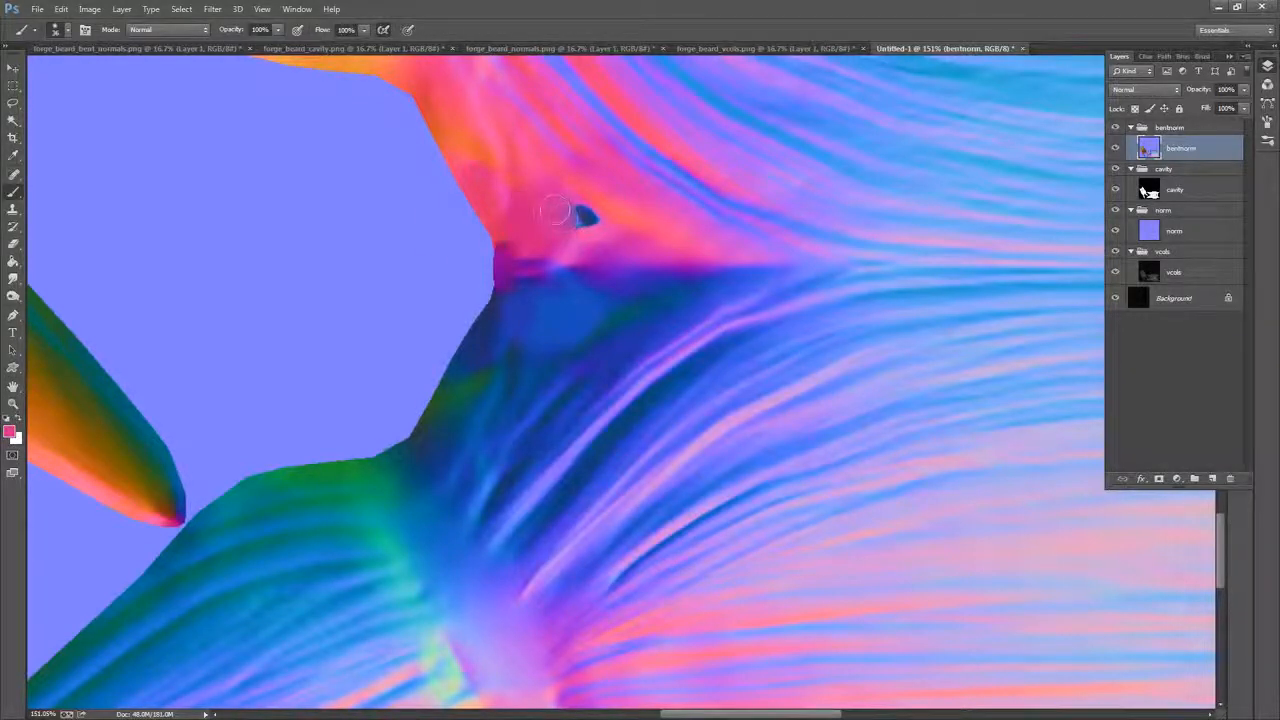
{"action": "left_click", "coordinate": [611, 228], "text": "alt"}
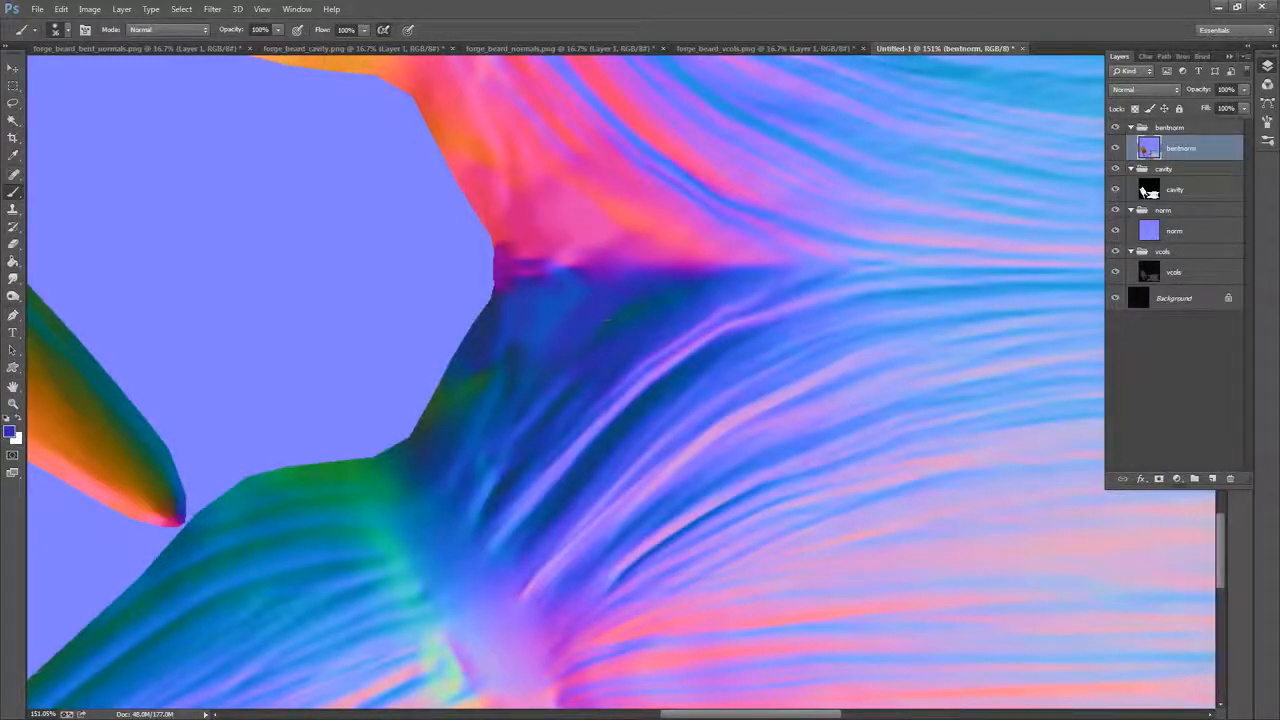
Paint sampled teal over the brown fringe along the beard's concave outer edge on the bentnorm layer, from the upper tip to the lower tip
{"action": "left_click_drag", "start_coordinate": [795, 359], "coordinate": [771, 357]}
{"action": "left_click", "coordinate": [13, 404]}
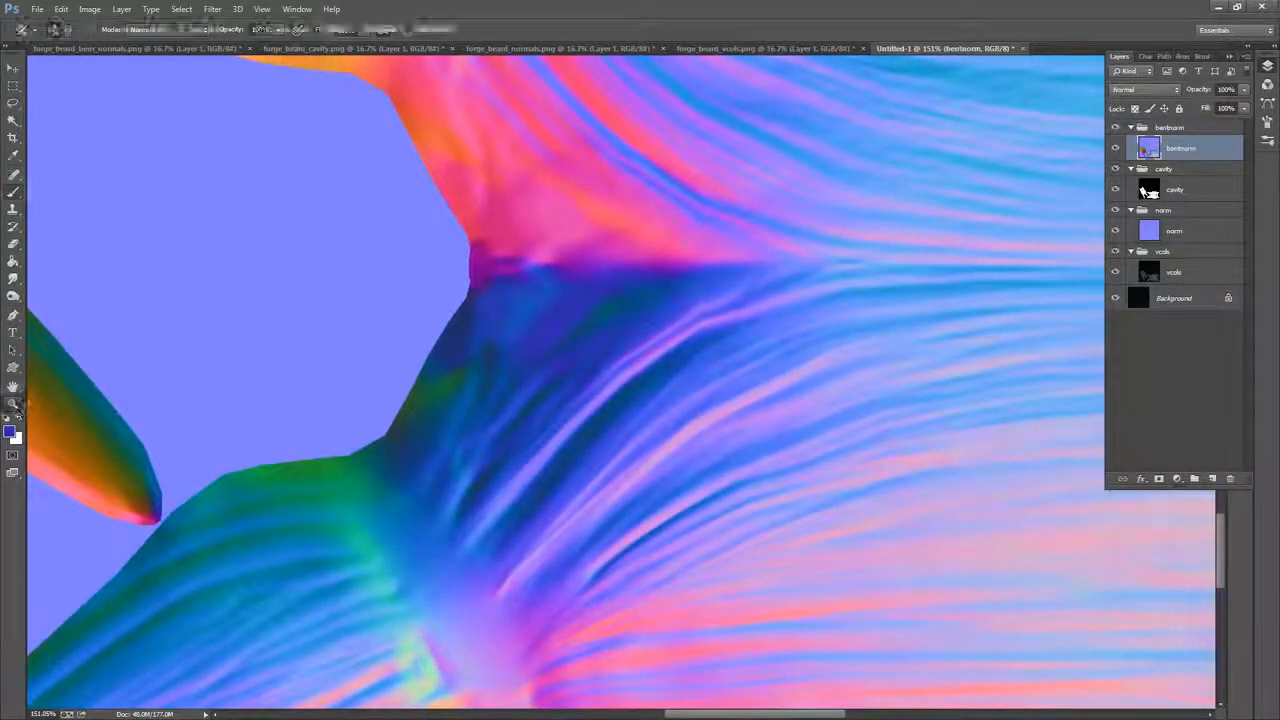
{"action": "left_click_drag", "start_coordinate": [614, 228], "coordinate": [546, 238]}
{"action": "left_click_drag", "start_coordinate": [813, 310], "coordinate": [522, 410]}
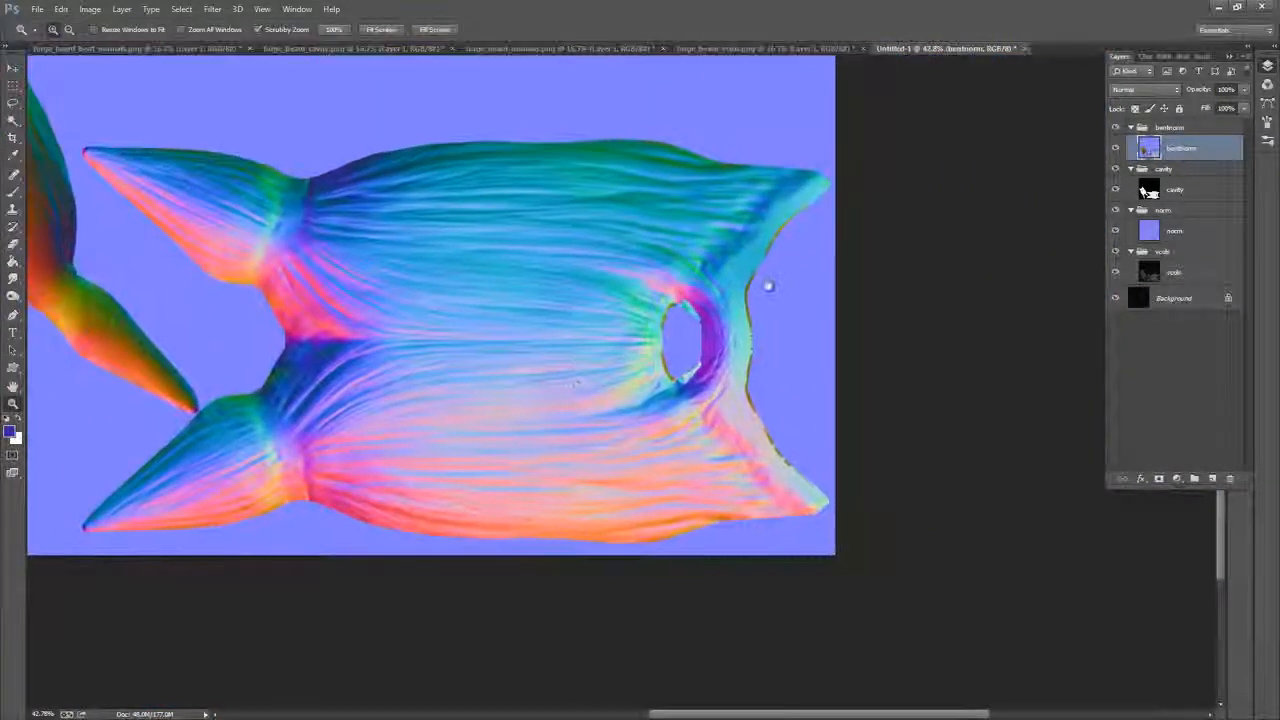
{"action": "left_click_drag", "start_coordinate": [766, 286], "coordinate": [734, 366]}
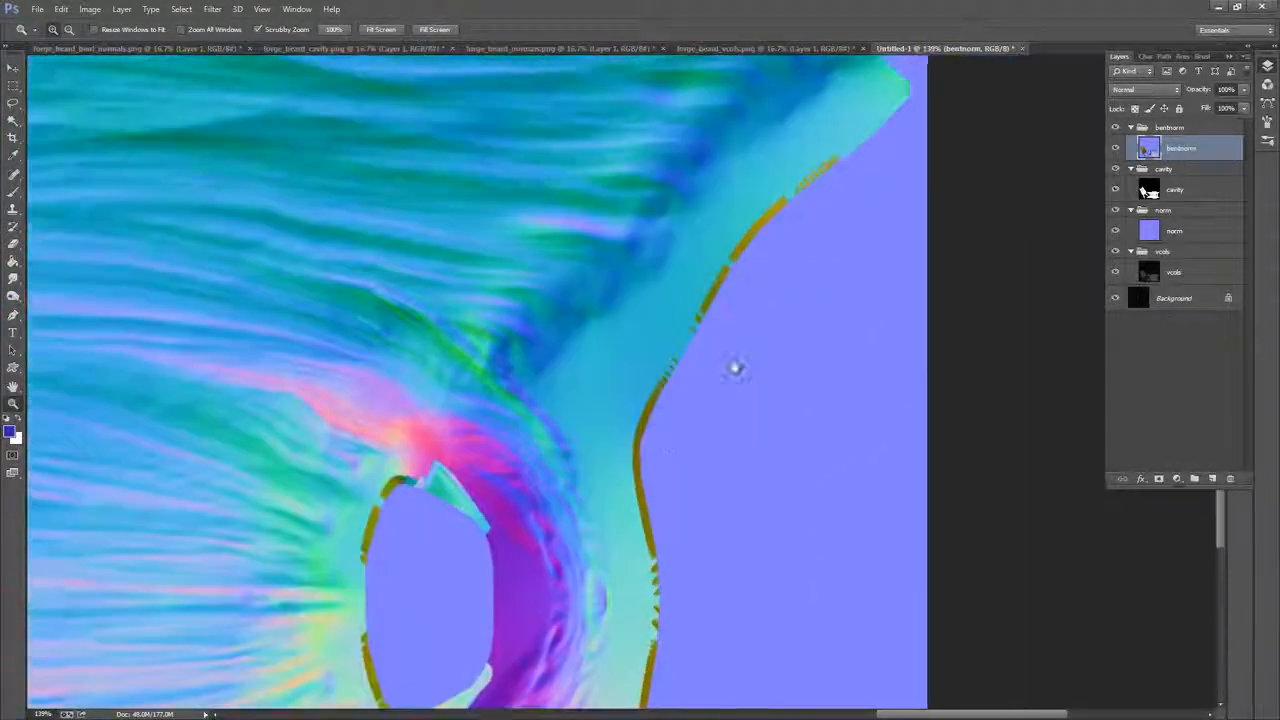
{"action": "left_click", "coordinate": [14, 192]}
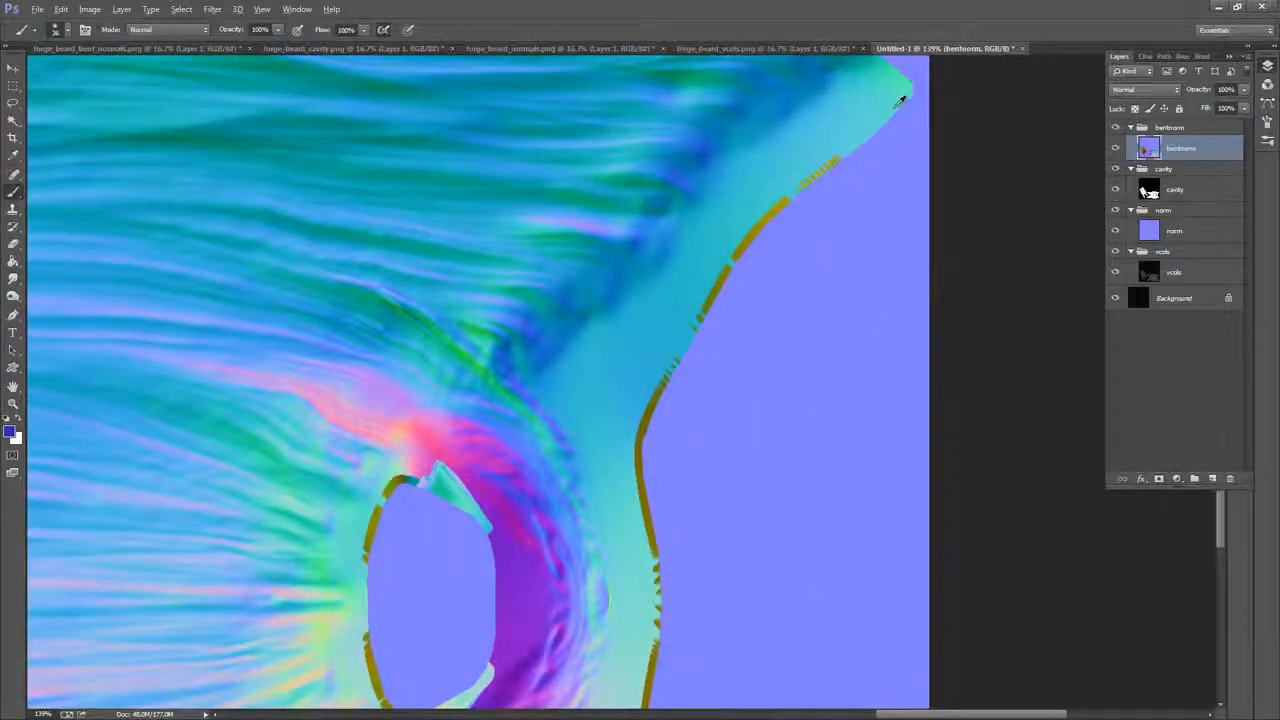
{"action": "mouse_move", "coordinate": [836, 170]}
{"action": "left_mouse_down"}
{"action": "mouse_move", "coordinate": [706, 306]}
{"action": "mouse_move", "coordinate": [665, 378]}
{"action": "mouse_move", "coordinate": [653, 458]}
{"action": "mouse_move", "coordinate": [670, 572]}
{"action": "left_mouse_up"}
{"action": "left_click_drag", "start_coordinate": [706, 612], "coordinate": [726, 303]}
{"action": "left_click_drag", "start_coordinate": [684, 204], "coordinate": [676, 491]}
{"action": "left_click_drag", "start_coordinate": [723, 357], "coordinate": [613, 167]}
{"action": "mouse_move", "coordinate": [560, 248]}
{"action": "left_mouse_down"}
{"action": "mouse_move", "coordinate": [680, 490]}
{"action": "mouse_move", "coordinate": [756, 525]}
{"action": "left_mouse_up"}
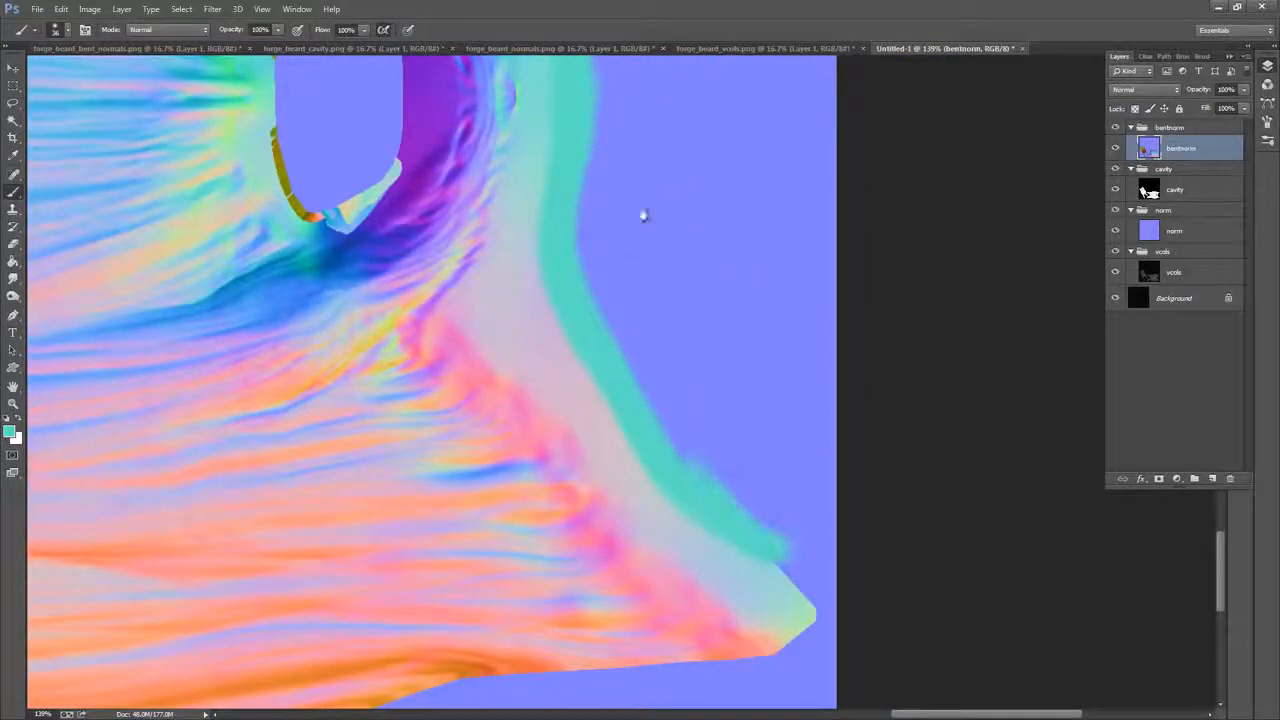
Paint over the ragged rim of the mouth hole with sampled teal, purple, dark blue and light green
{"action": "left_click_drag", "start_coordinate": [557, 169], "coordinate": [732, 350]}
{"action": "mouse_move", "coordinate": [462, 221]}
{"action": "left_mouse_down"}
{"action": "mouse_move", "coordinate": [466, 191]}
{"action": "mouse_move", "coordinate": [496, 166]}
{"action": "mouse_move", "coordinate": [535, 165]}
{"action": "mouse_move", "coordinate": [540, 178]}
{"action": "mouse_move", "coordinate": [550, 163]}
{"action": "mouse_move", "coordinate": [580, 198]}
{"action": "left_mouse_up"}
{"action": "left_click", "coordinate": [576, 180], "text": "alt"}
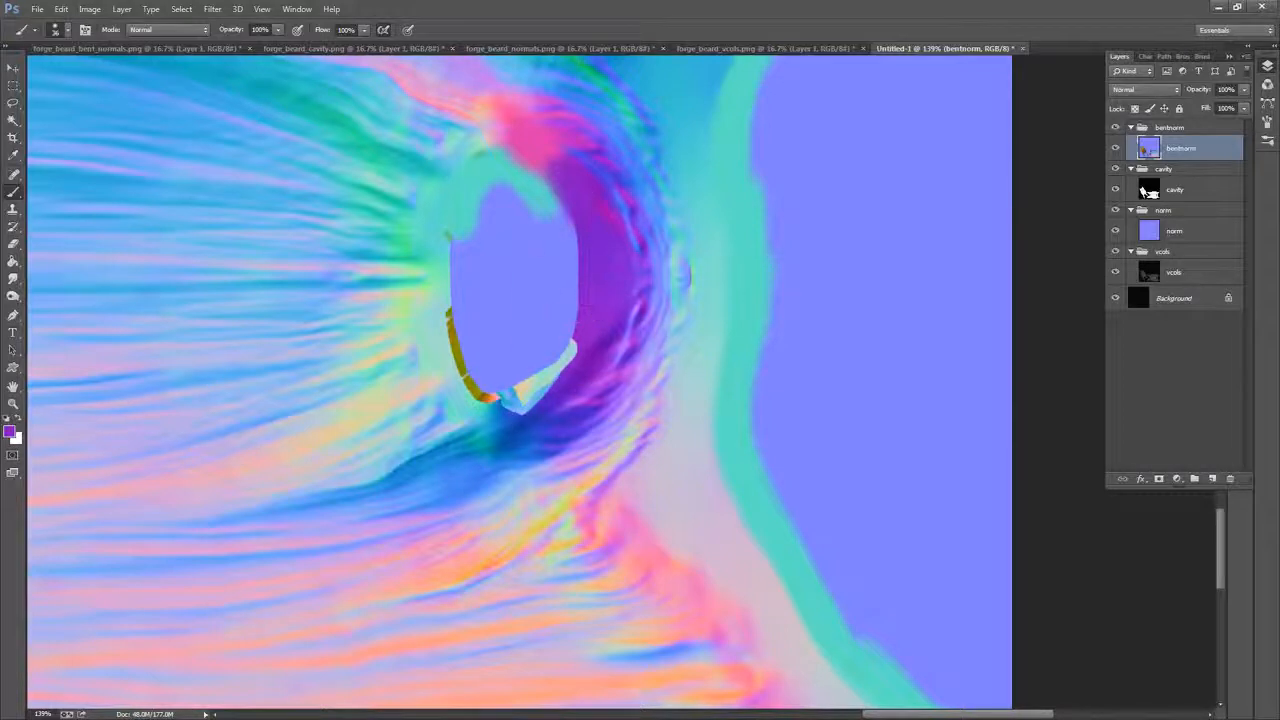
{"action": "mouse_move", "coordinate": [600, 311]}
{"action": "left_mouse_down"}
{"action": "mouse_move", "coordinate": [527, 394]}
{"action": "mouse_move", "coordinate": [532, 417]}
{"action": "mouse_move", "coordinate": [502, 398]}
{"action": "left_mouse_up"}
{"action": "left_click", "coordinate": [531, 418], "text": "alt"}
{"action": "left_click", "coordinate": [449, 262], "text": "alt"}
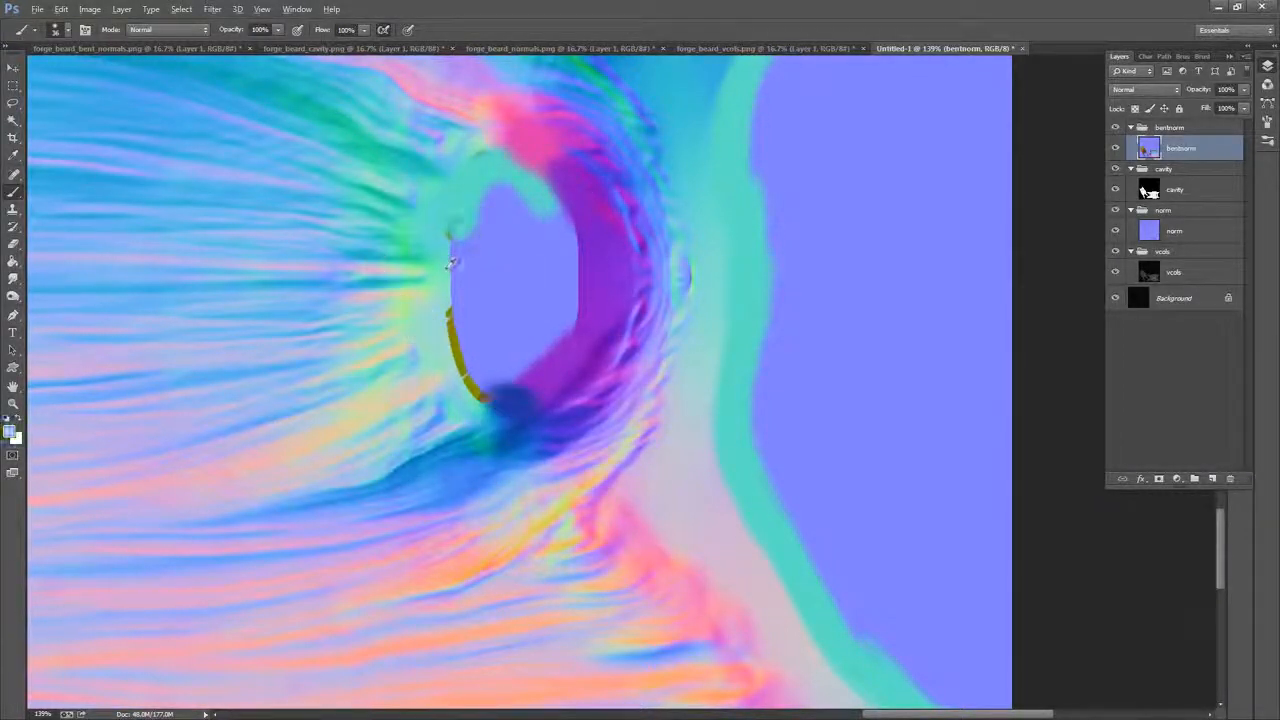
{"action": "mouse_move", "coordinate": [457, 238]}
{"action": "left_mouse_down"}
{"action": "mouse_move", "coordinate": [487, 163]}
{"action": "mouse_move", "coordinate": [440, 292]}
{"action": "mouse_move", "coordinate": [455, 290]}
{"action": "mouse_move", "coordinate": [465, 368]}
{"action": "mouse_move", "coordinate": [489, 394]}
{"action": "left_mouse_up"}
{"action": "left_click_drag", "start_coordinate": [457, 271], "coordinate": [466, 236]}
{"action": "left_click_drag", "start_coordinate": [575, 216], "coordinate": [737, 320]}
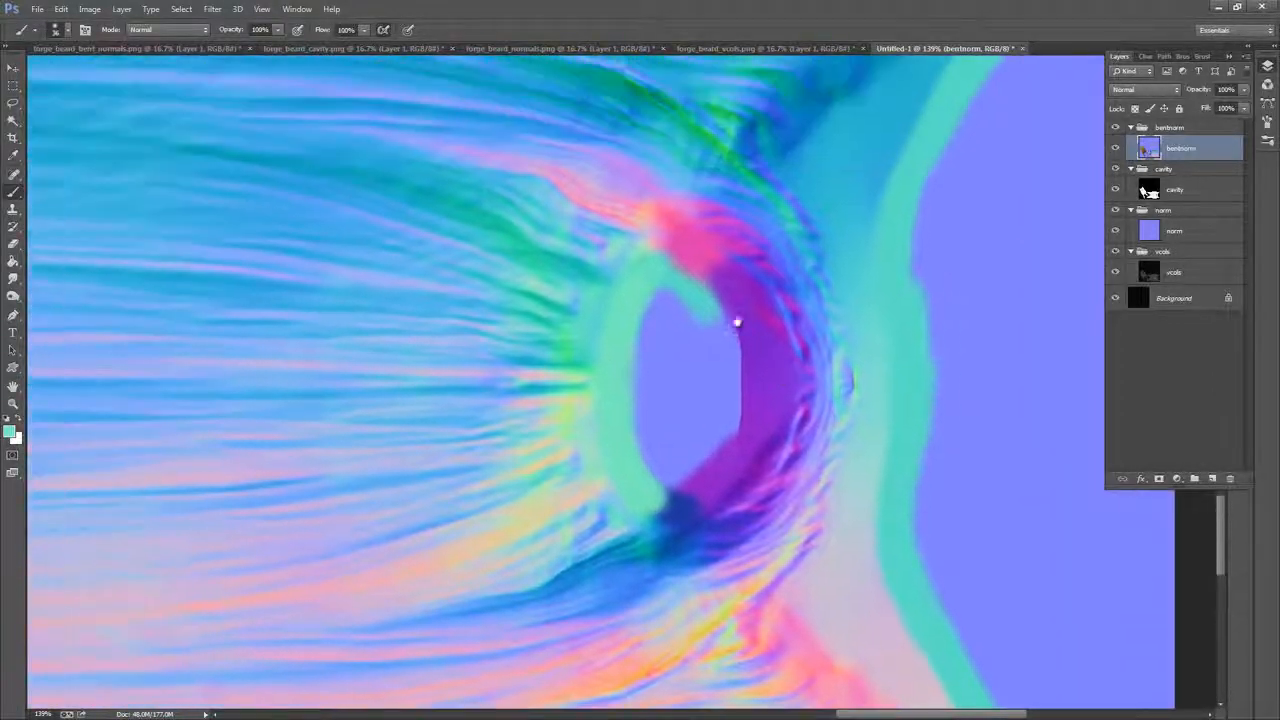
Examine the bentnorm layer's red, green and blue channels individually and compare them with each other
{"action": "key", "text": "z"}
{"action": "mouse_move", "coordinate": [643, 251]}
{"action": "left_mouse_down"}
{"action": "mouse_move", "coordinate": [550, 257]}
{"action": "mouse_move", "coordinate": [700, 345]}
{"action": "mouse_move", "coordinate": [737, 286]}
{"action": "left_mouse_up"}
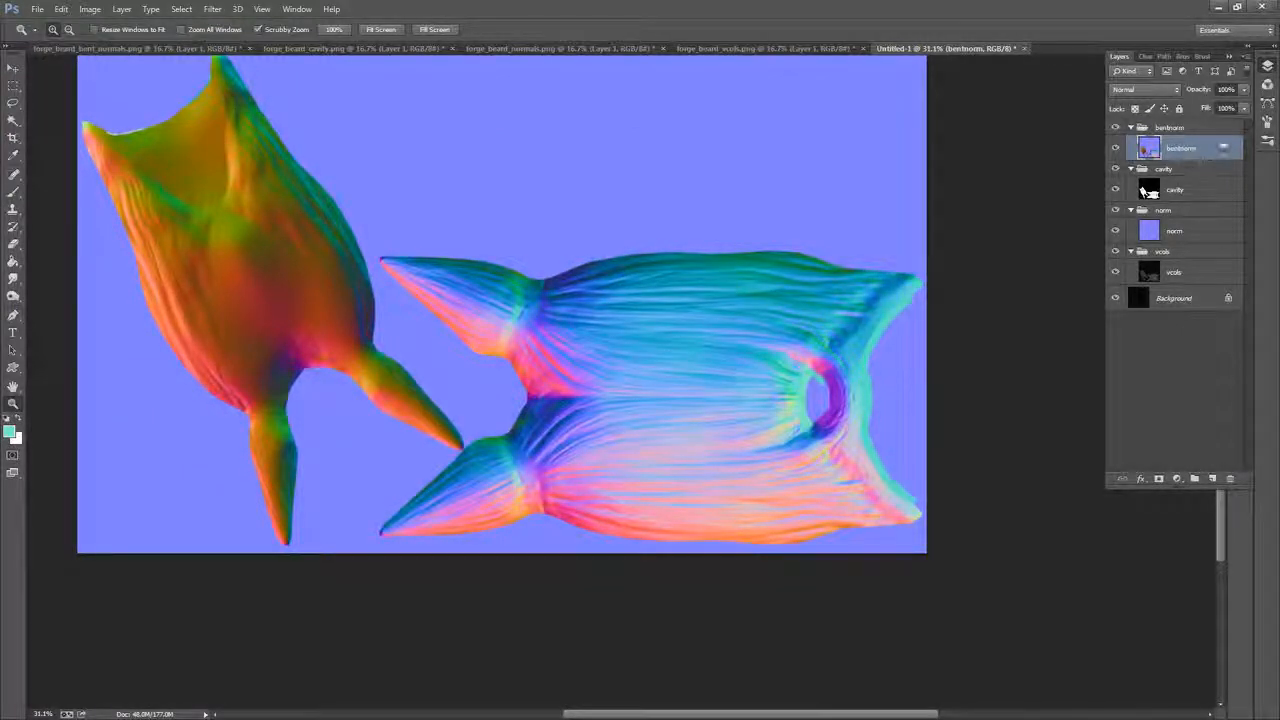
{"action": "left_click", "coordinate": [1141, 56]}
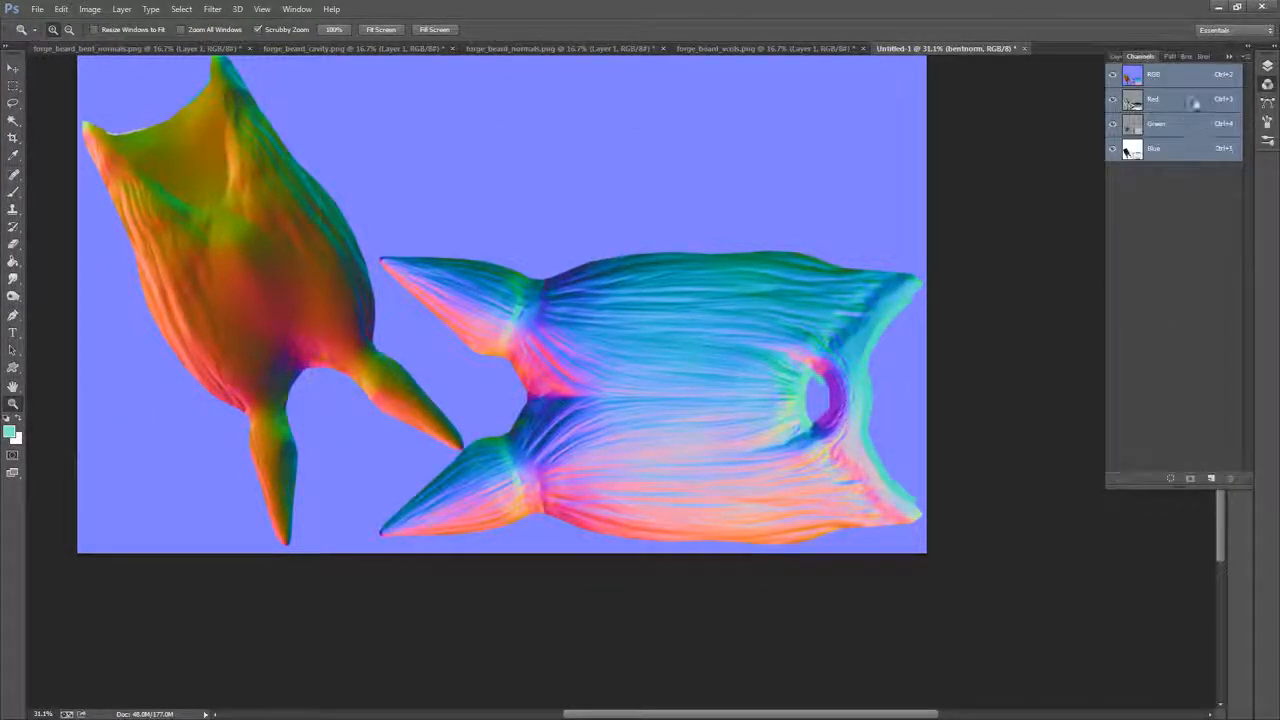
{"action": "left_click", "coordinate": [1172, 150]}
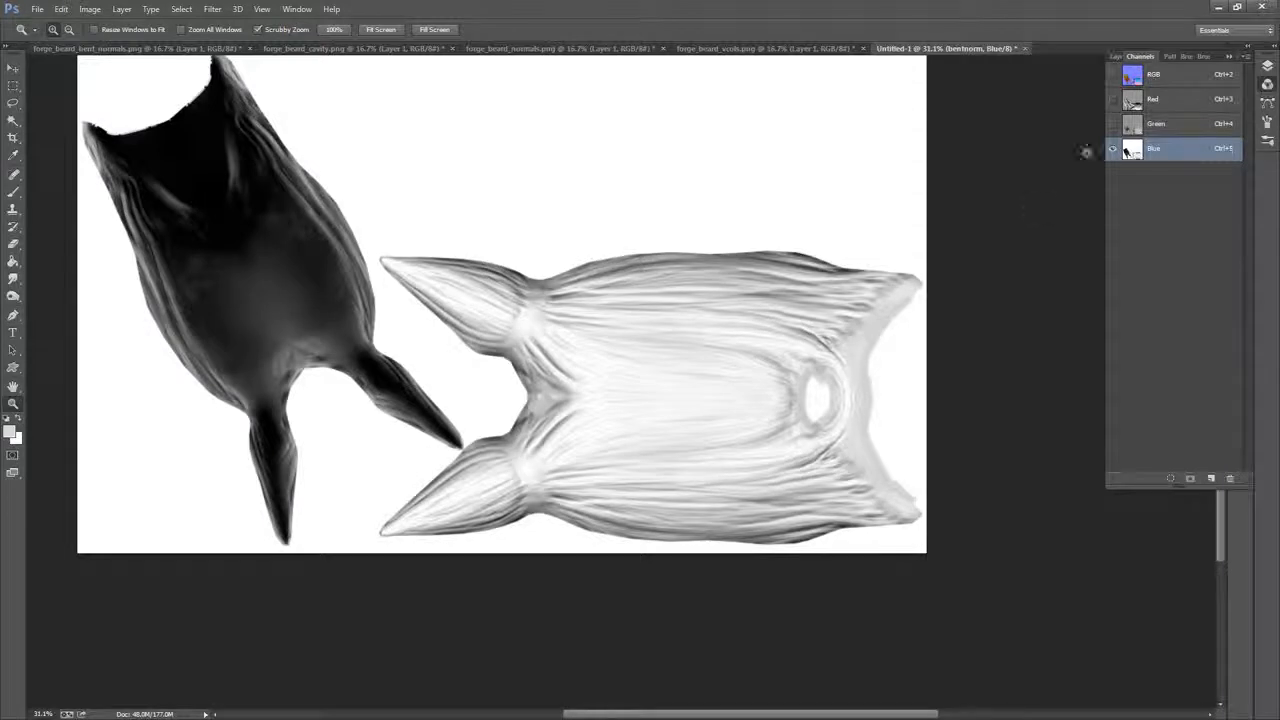
{"action": "left_click", "coordinate": [1176, 125]}
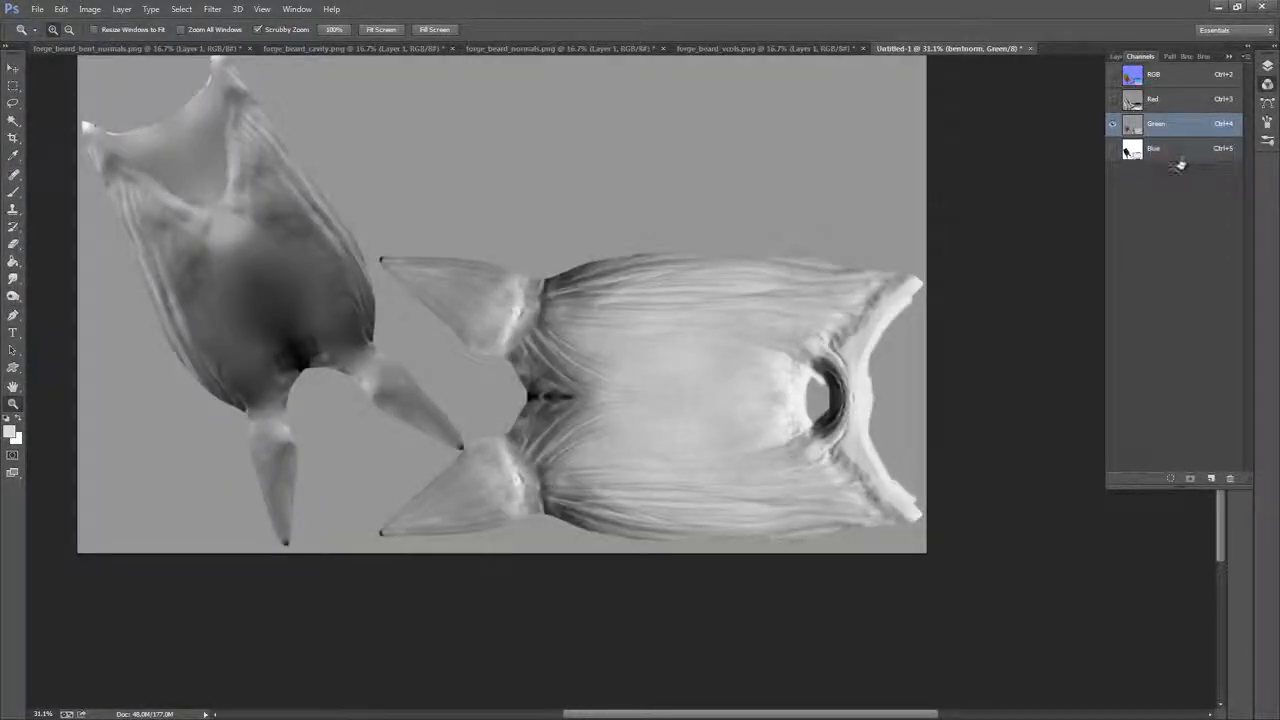
{"action": "left_click", "coordinate": [1178, 147]}
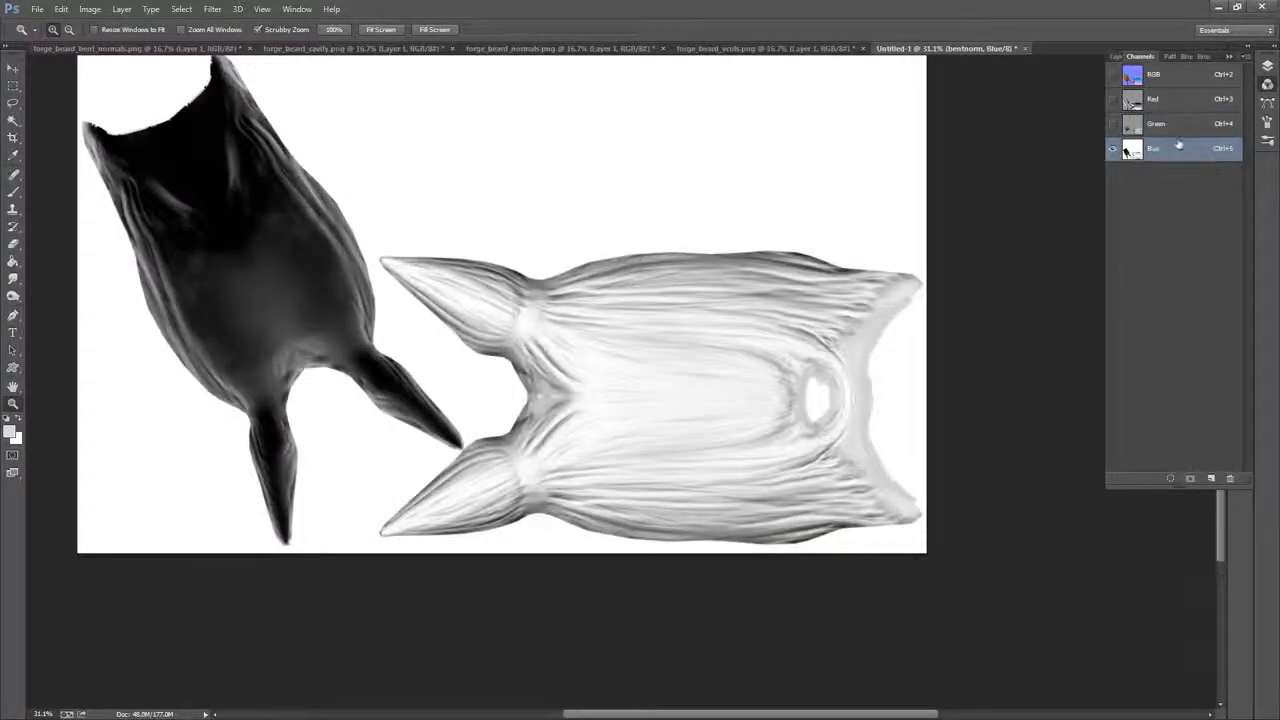
{"action": "left_click", "coordinate": [1176, 128]}
{"action": "left_click", "coordinate": [1172, 152]}
{"action": "left_click", "coordinate": [1174, 130]}
{"action": "left_click", "coordinate": [1178, 104]}
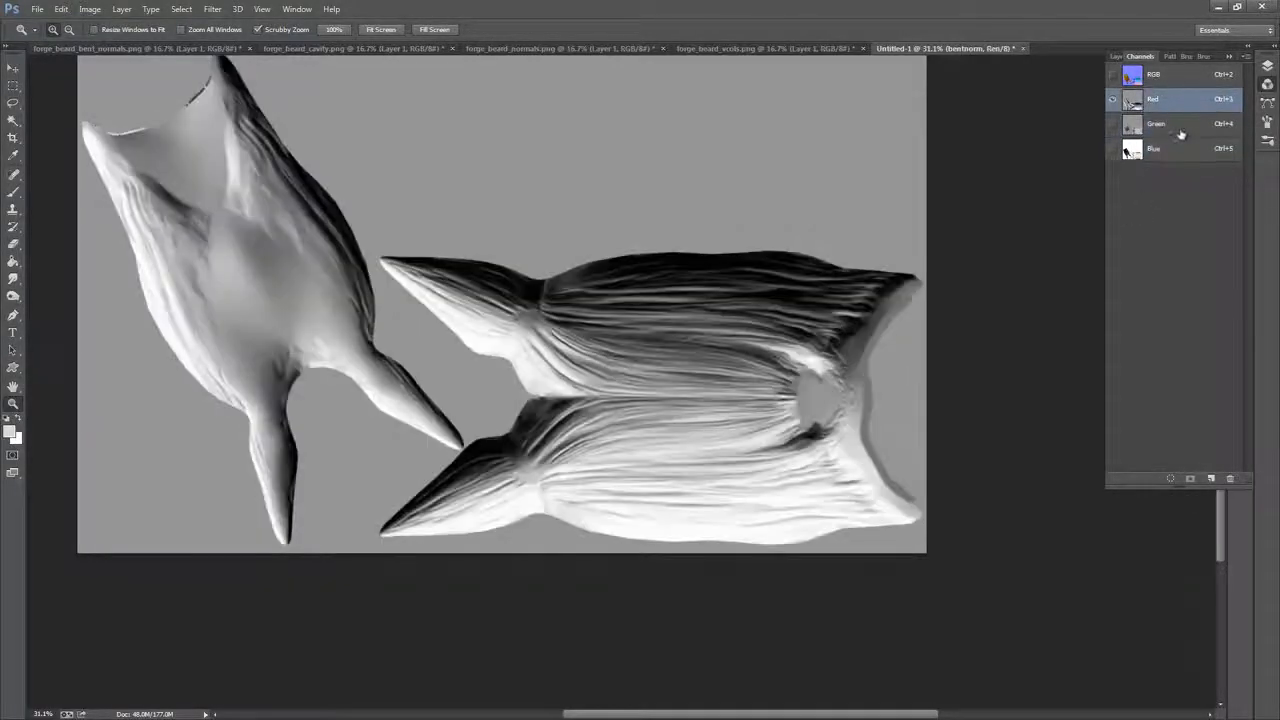
{"action": "left_click", "coordinate": [1176, 132]}
{"action": "left_click", "coordinate": [1174, 155]}
{"action": "left_click", "coordinate": [1175, 104]}
{"action": "left_click", "coordinate": [1180, 130]}
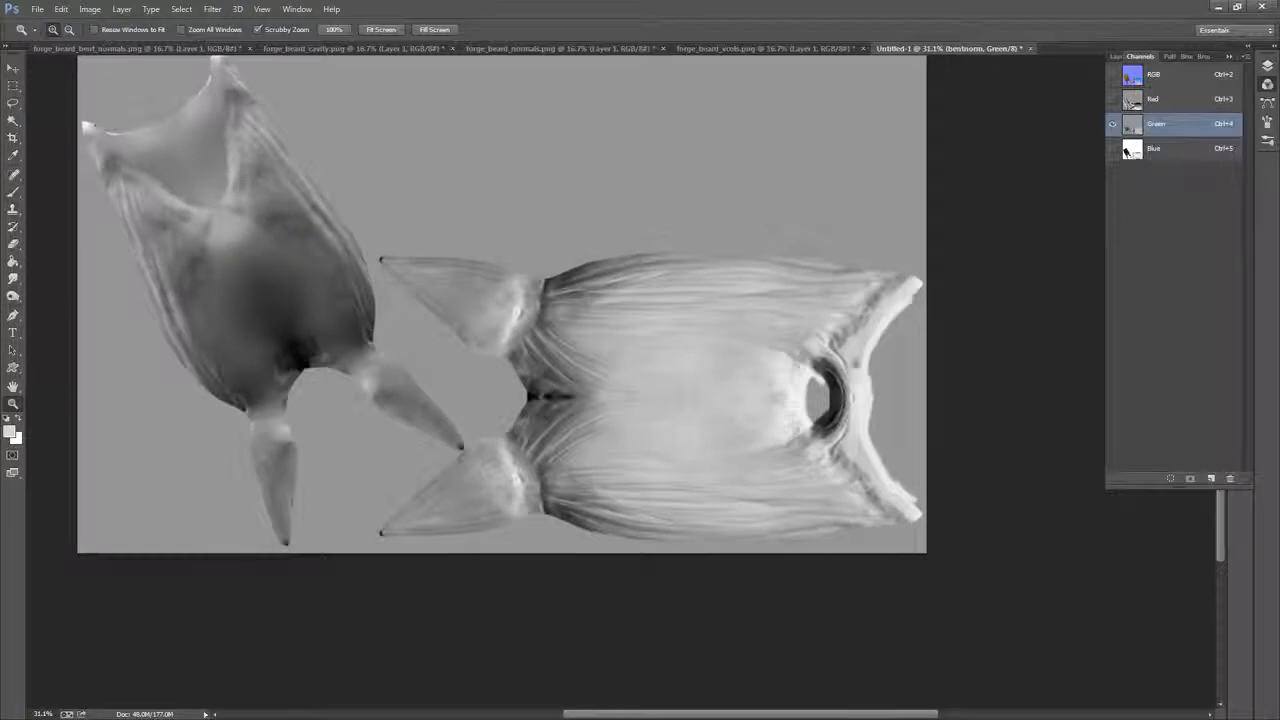
{"action": "left_click", "coordinate": [871, 350]}
{"action": "left_click", "coordinate": [1166, 150]}
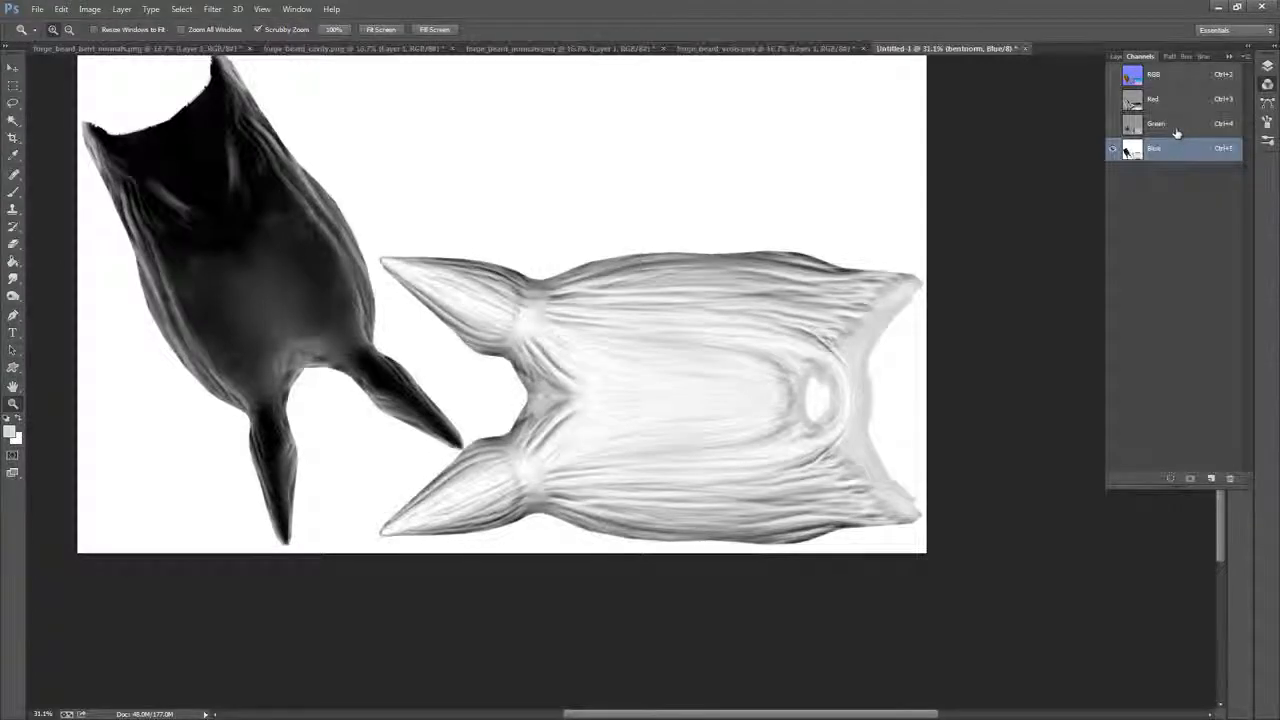
Isolate the bentnorm layer's green channel, then select its whole canvas and copy it
{"action": "left_click", "coordinate": [1186, 126]}
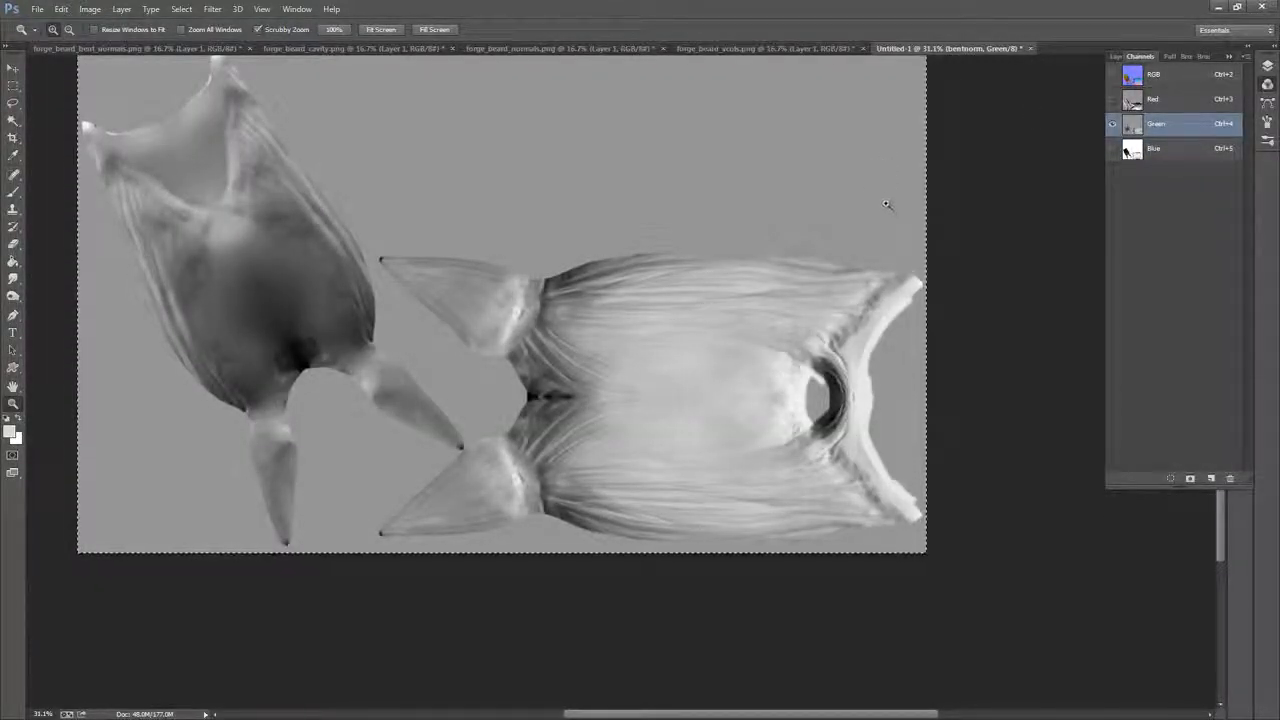
{"action": "left_click", "coordinate": [1118, 56]}
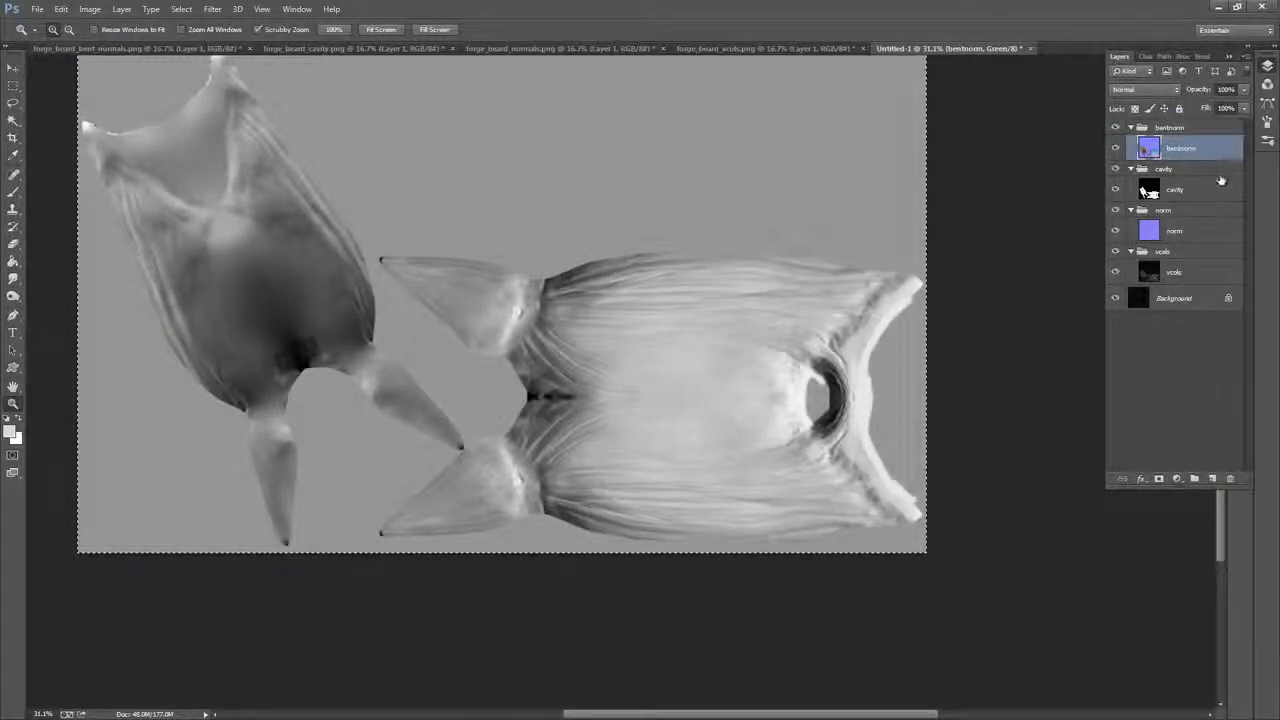
{"action": "left_click", "coordinate": [1144, 56]}
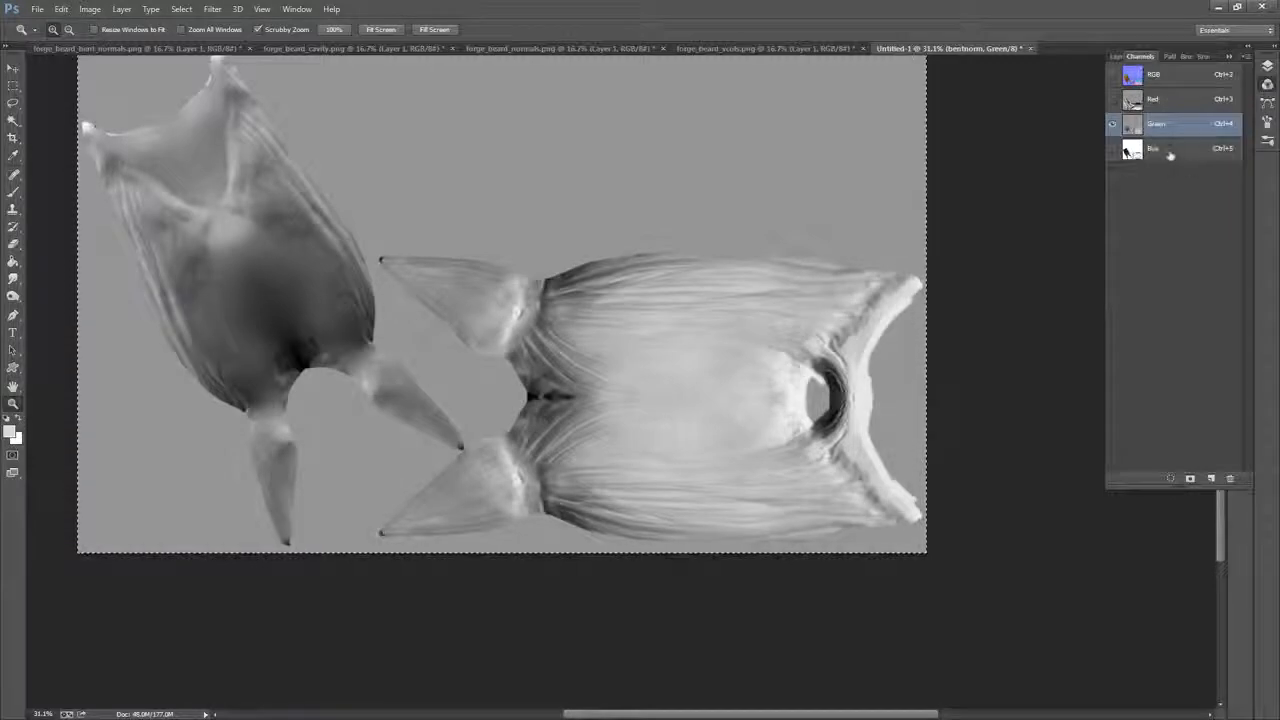
Compare the blue and green channels alternately, ending on the green channel
{"action": "left_click", "coordinate": [1172, 152]}
{"action": "left_click", "coordinate": [1174, 132]}
{"action": "left_click", "coordinate": [1172, 152]}
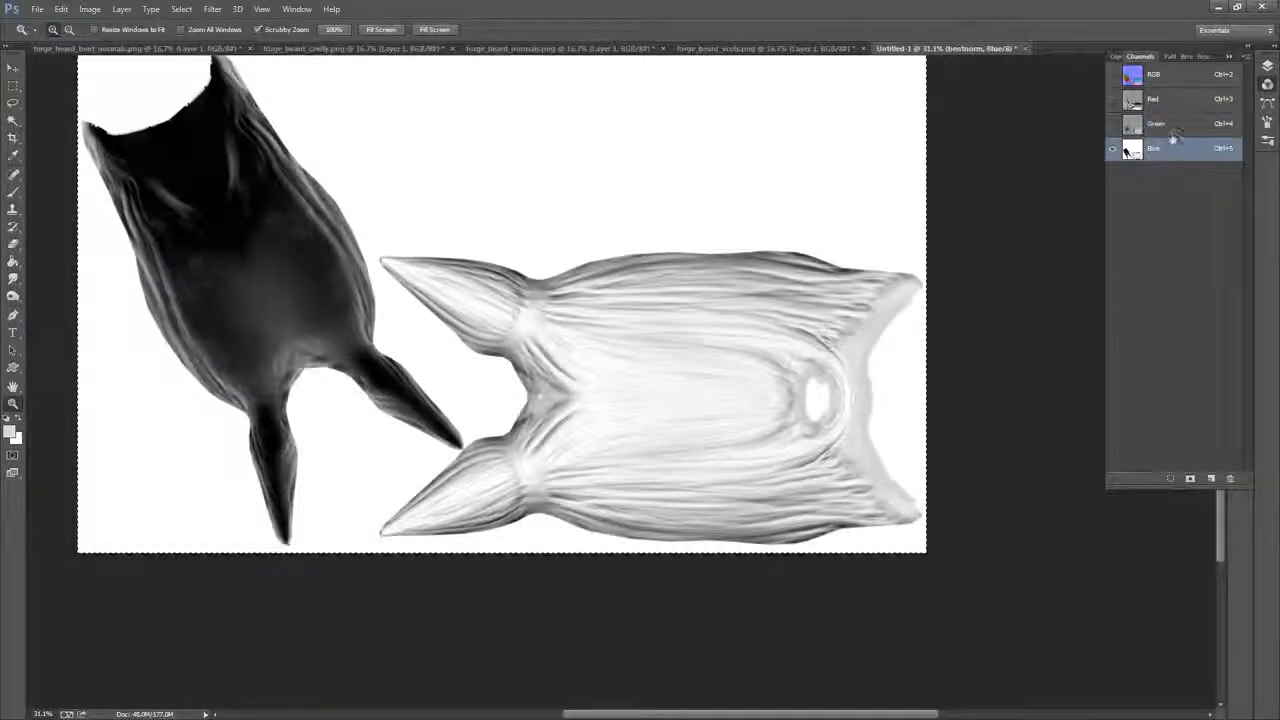
{"action": "left_click", "coordinate": [1174, 130]}
{"action": "left_click", "coordinate": [1168, 151]}
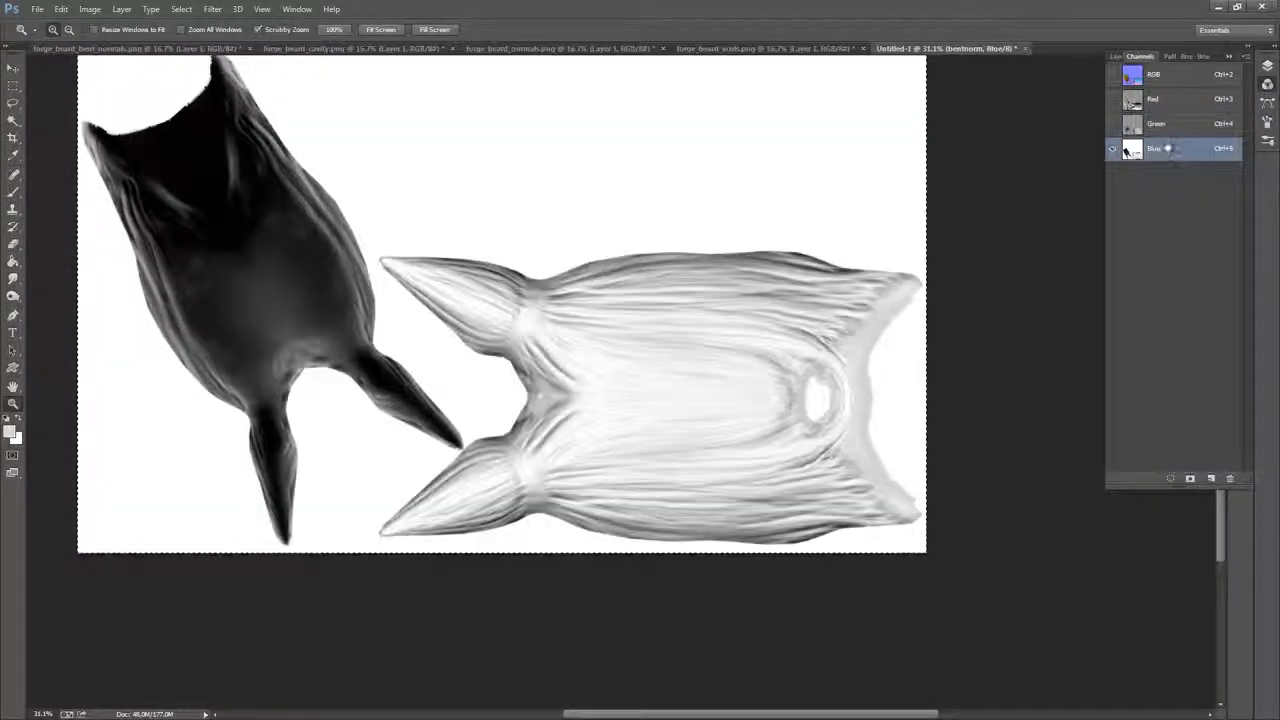
{"action": "left_click", "coordinate": [1172, 130]}
{"action": "left_click", "coordinate": [1170, 150]}
{"action": "left_click", "coordinate": [1168, 138]}
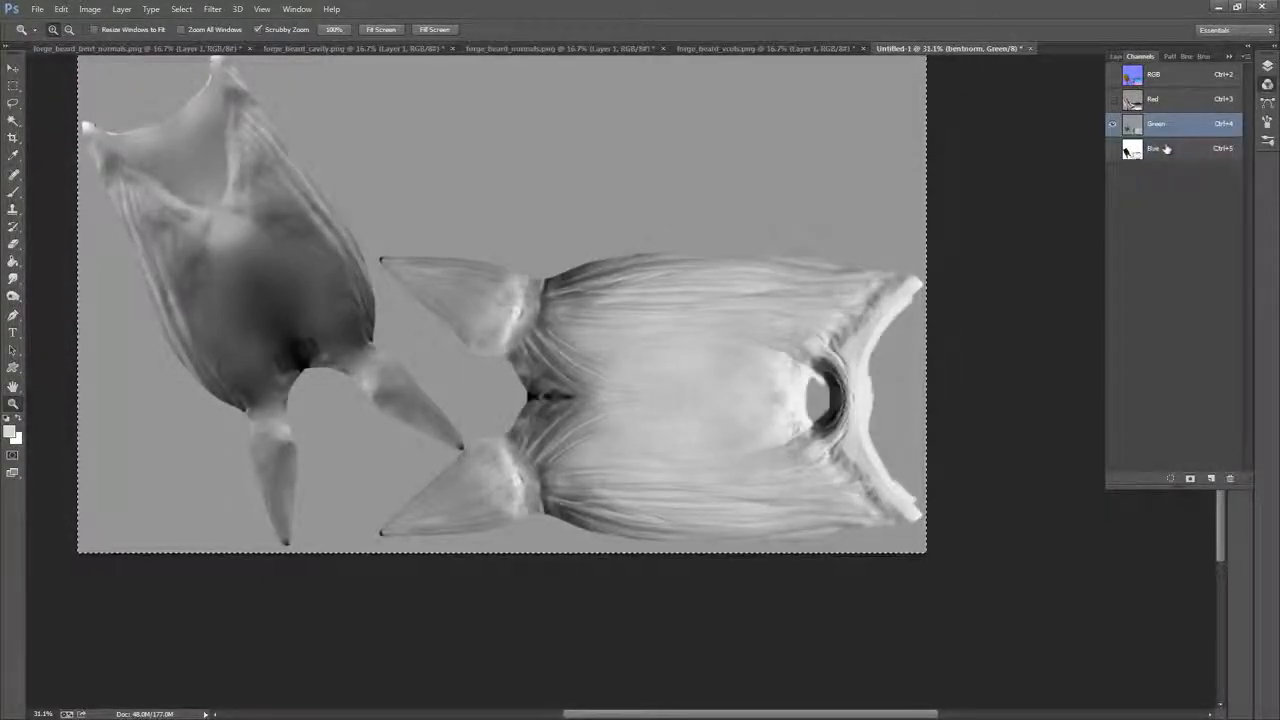
Hide the bentnorm and cavity groups to expose the norm layer
{"action": "key", "text": "ctrl+plus"}
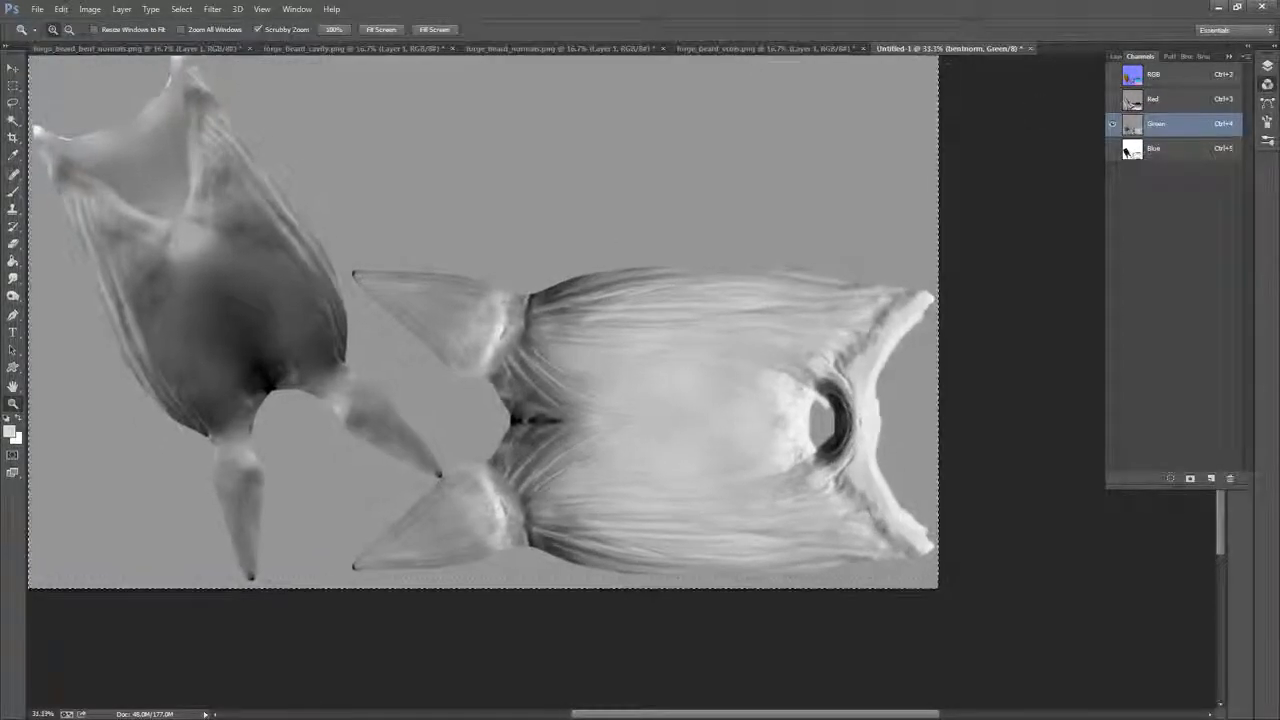
{"action": "left_click", "coordinate": [1116, 56]}
{"action": "left_click", "coordinate": [1116, 148]}
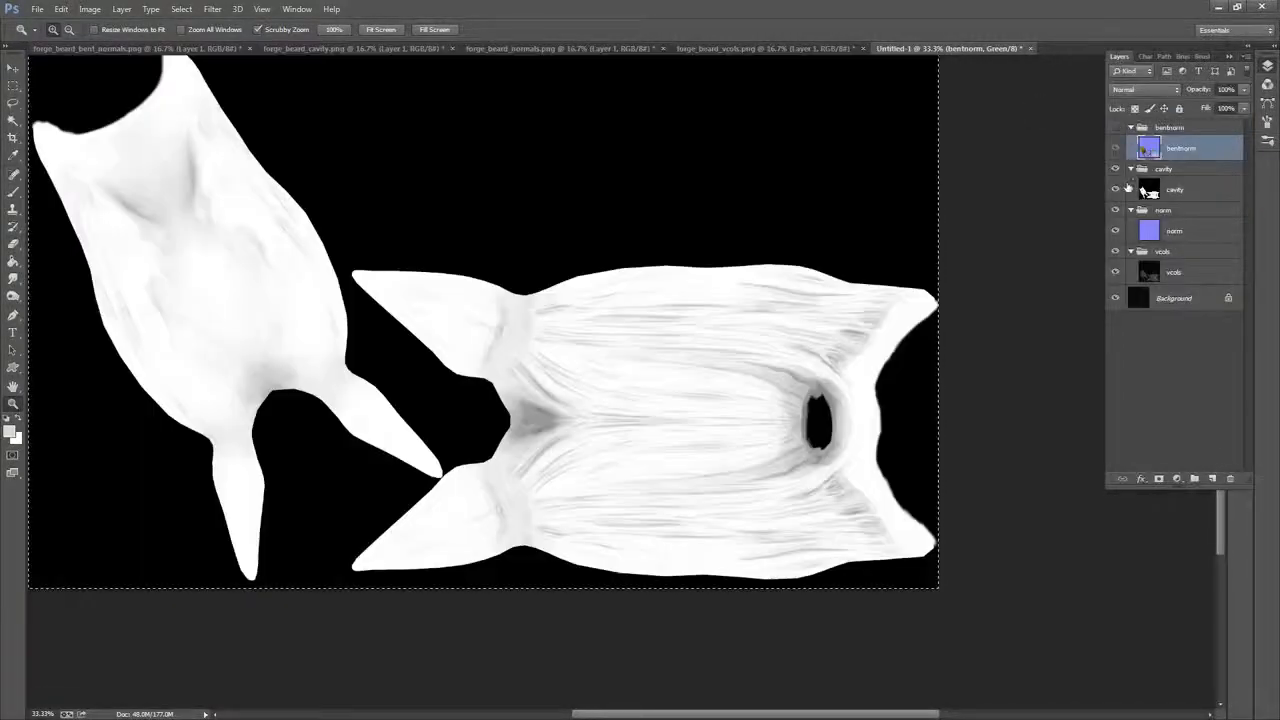
{"action": "left_click", "coordinate": [1190, 233]}
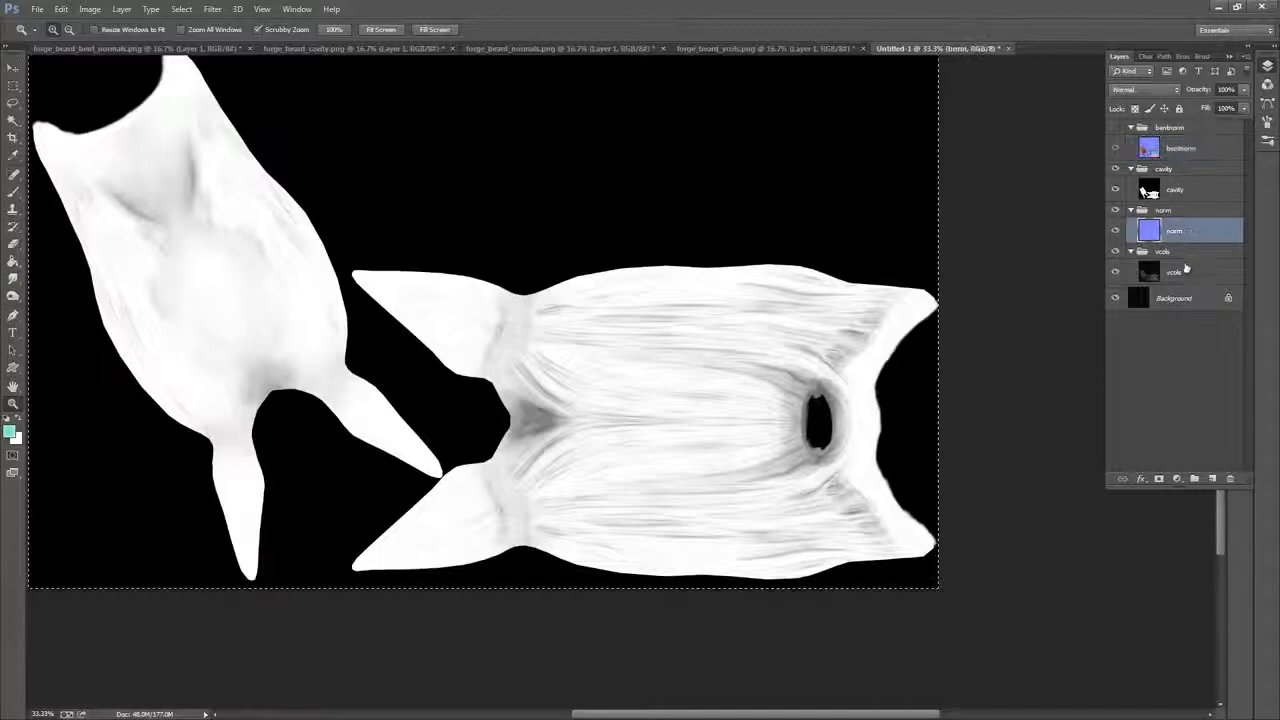
{"action": "left_click", "coordinate": [1142, 56]}
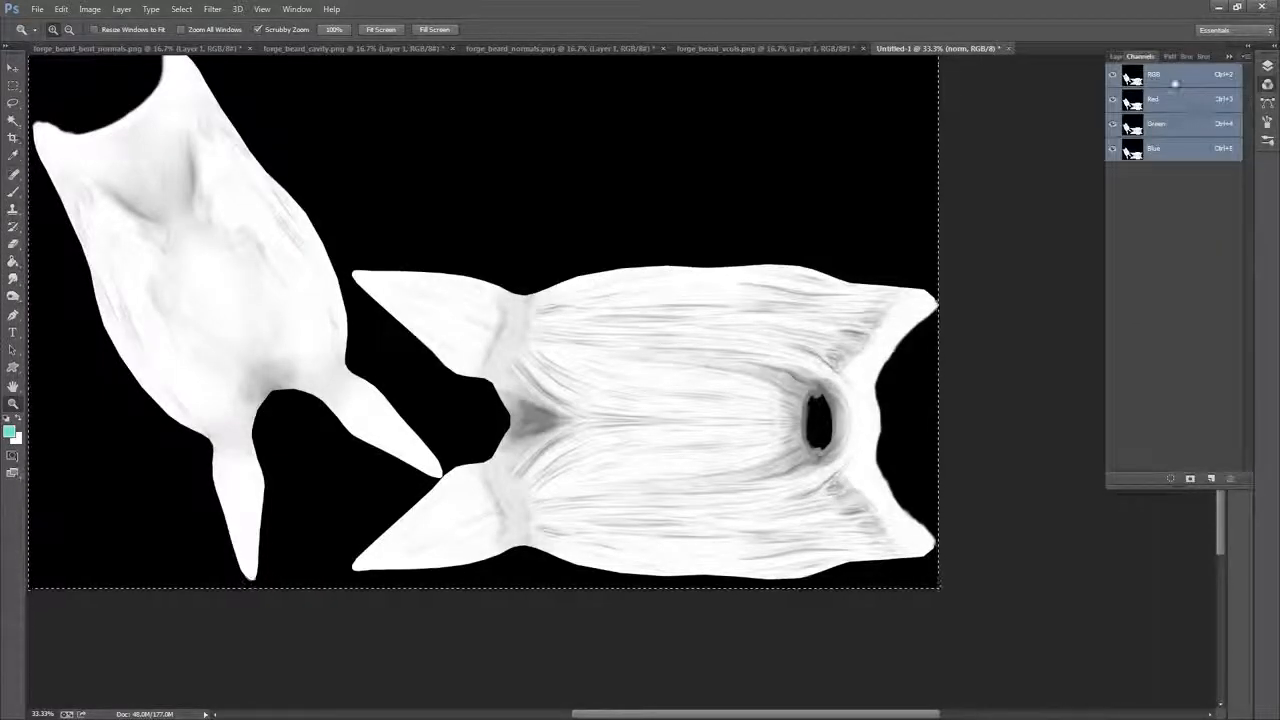
{"action": "left_click", "coordinate": [1116, 56]}
{"action": "left_click", "coordinate": [1190, 280]}
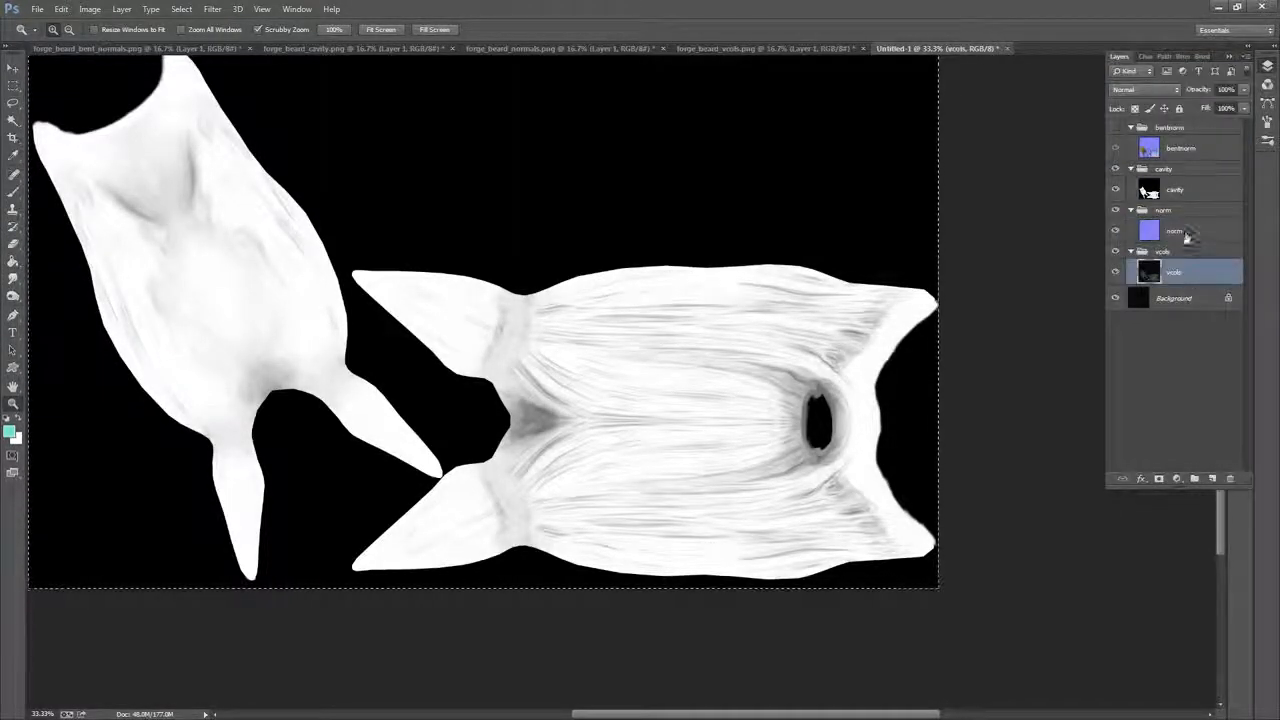
{"action": "left_click", "coordinate": [1187, 233]}
{"action": "left_click", "coordinate": [1116, 170]}
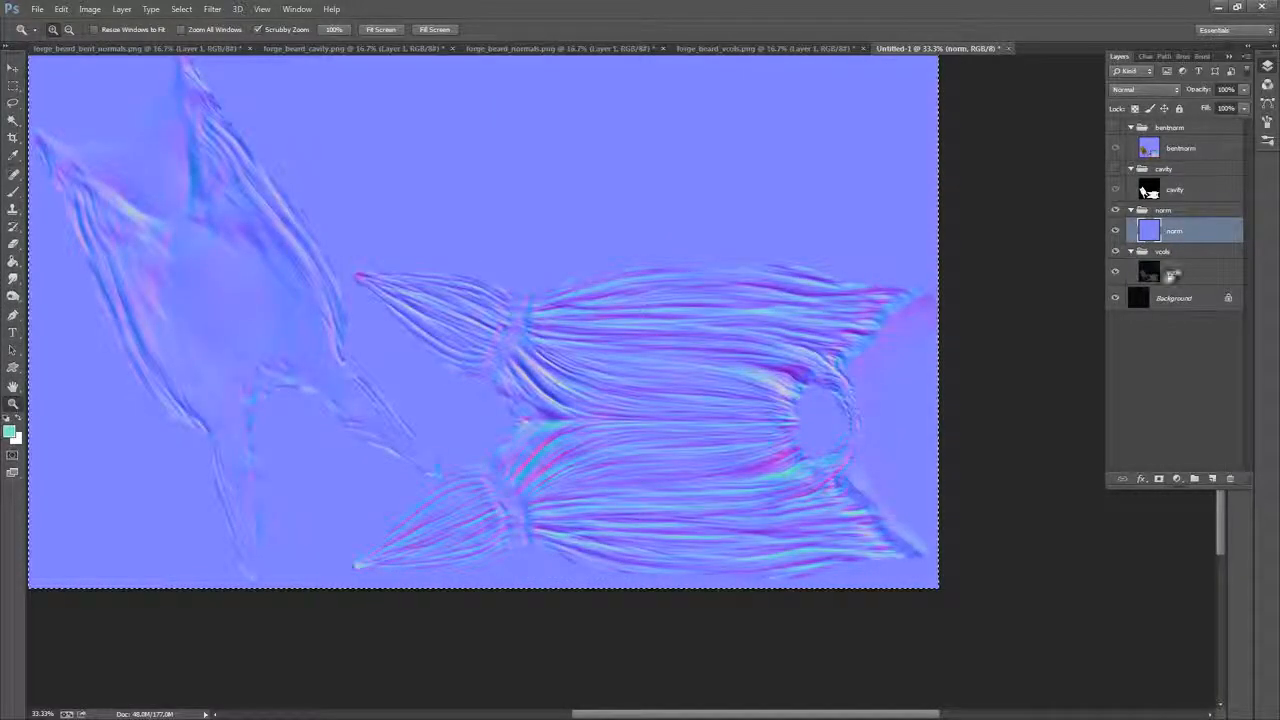
Hide the vcols and norm groups and paste the copied green channel as a new layer above the vcols layer
{"action": "left_click", "coordinate": [1116, 251]}
{"action": "left_click", "coordinate": [1116, 231]}
{"action": "left_click", "coordinate": [1175, 275]}
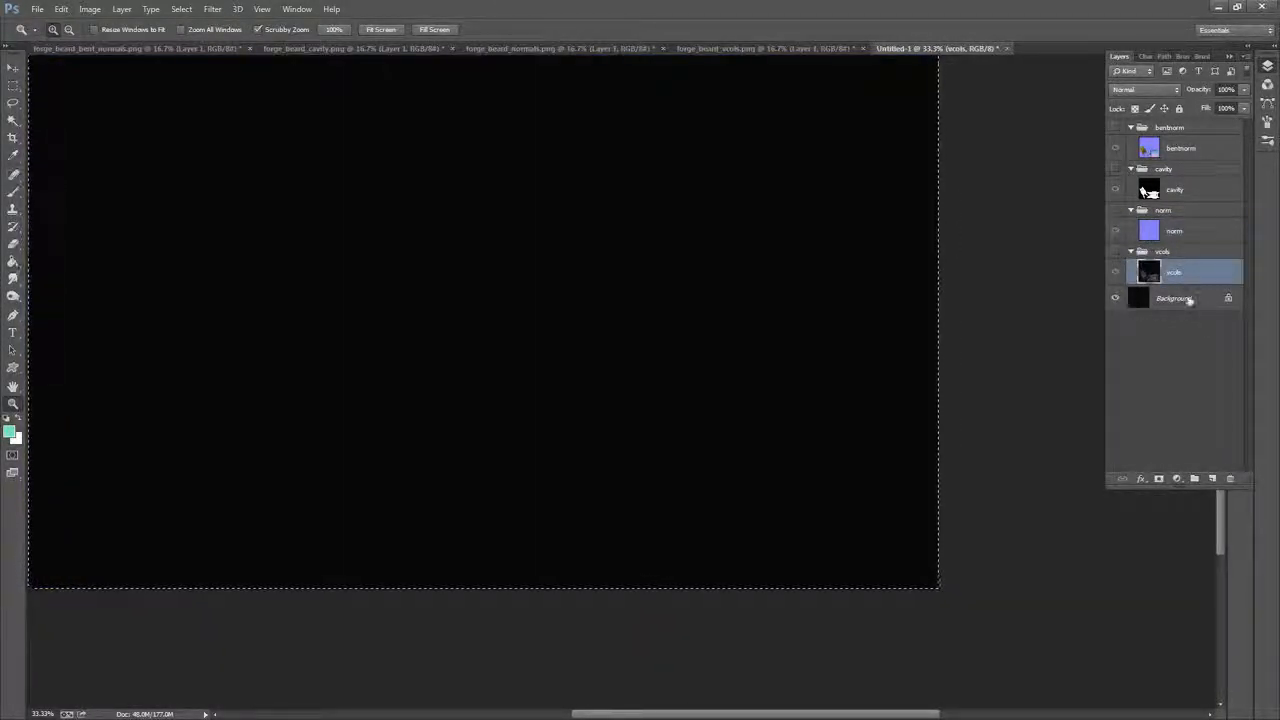
{"action": "key", "text": "ctrl+v"}
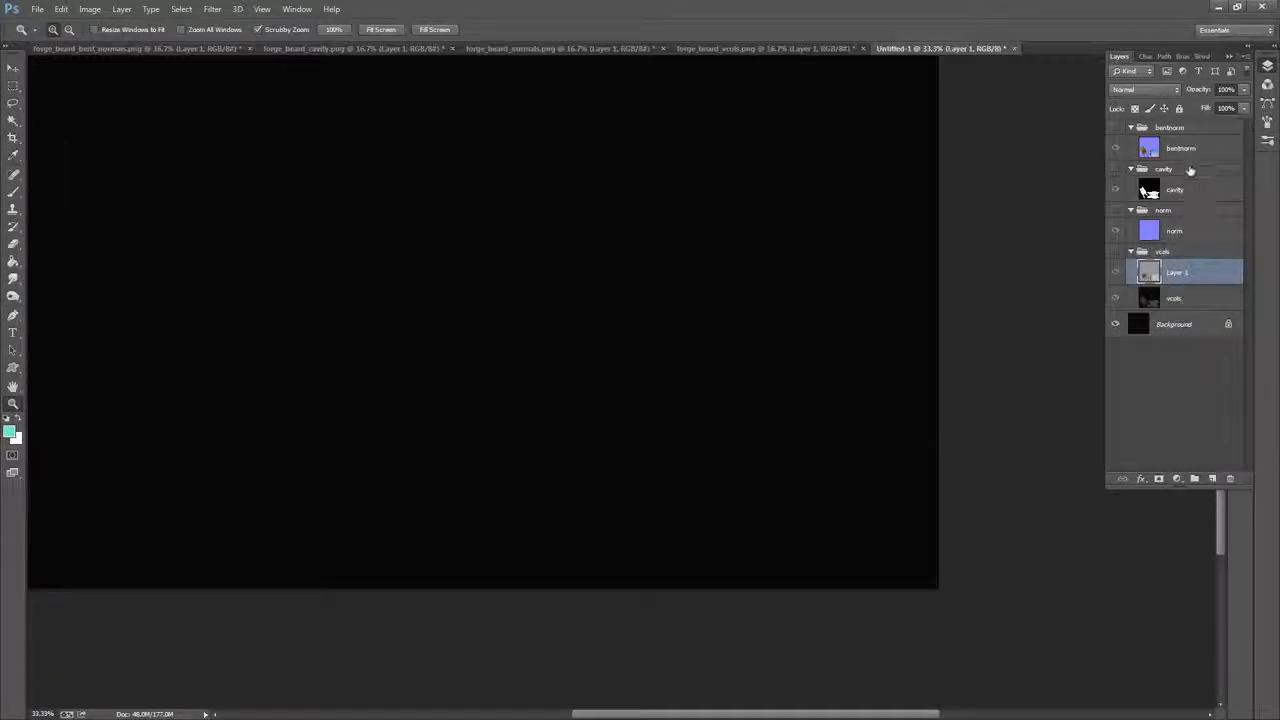
Show the cavity group and select the entire contents of the cavity layer for copying
{"action": "left_click", "coordinate": [1189, 171]}
{"action": "left_click", "coordinate": [1173, 197]}
{"action": "left_click", "coordinate": [1116, 170]}
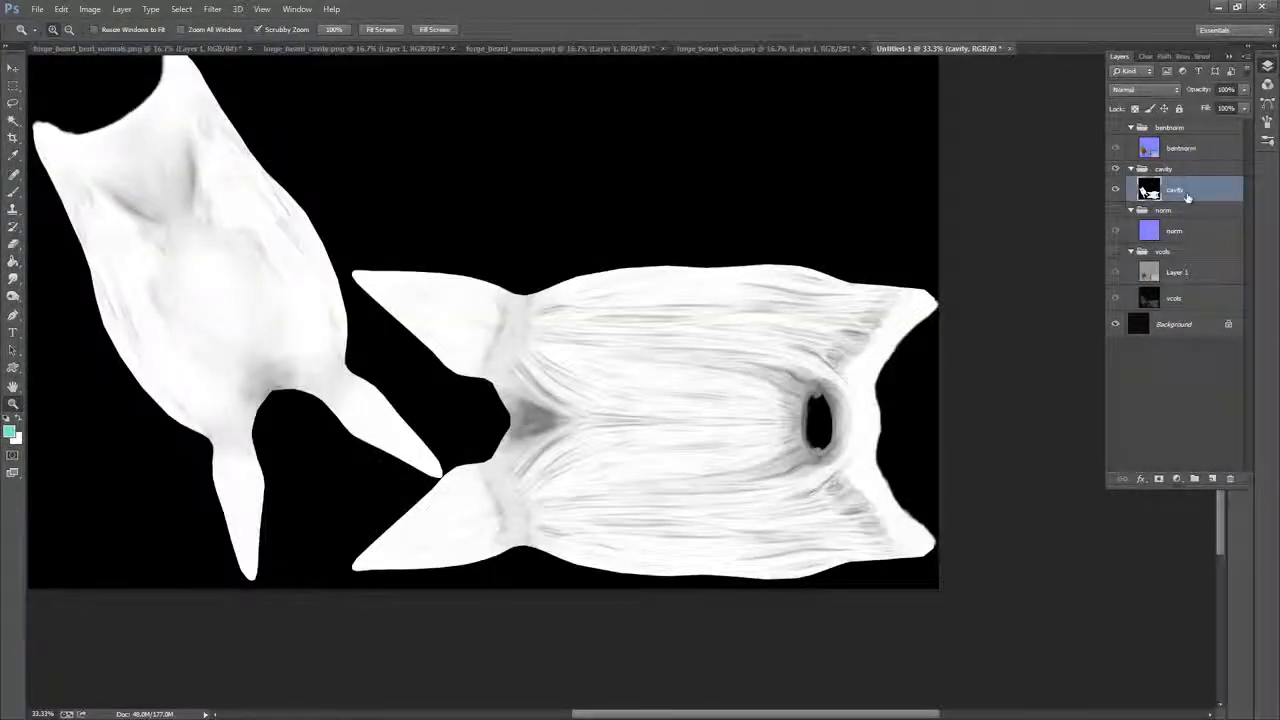
{"action": "key", "text": "ctrl+a"}
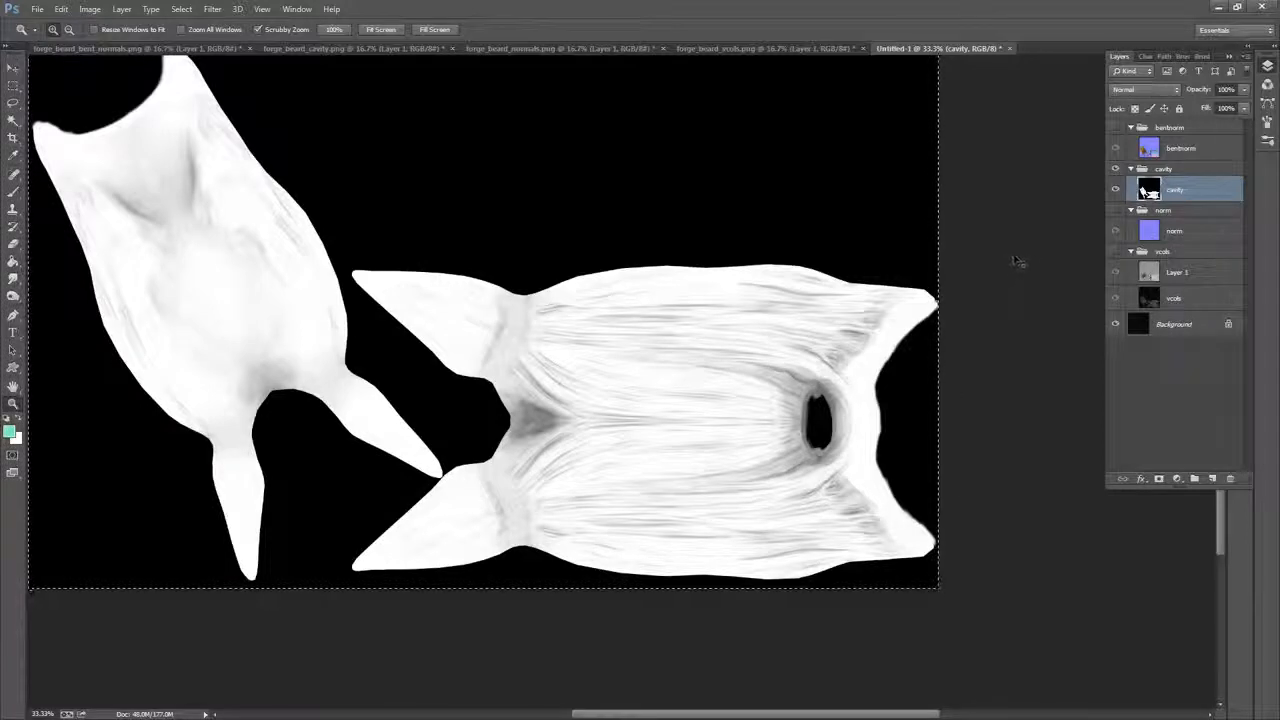
Paste the cavity copy between the green channel layer and the vcols layer, then show the vcols group and hide the cavity group
{"action": "left_click", "coordinate": [1197, 275]}
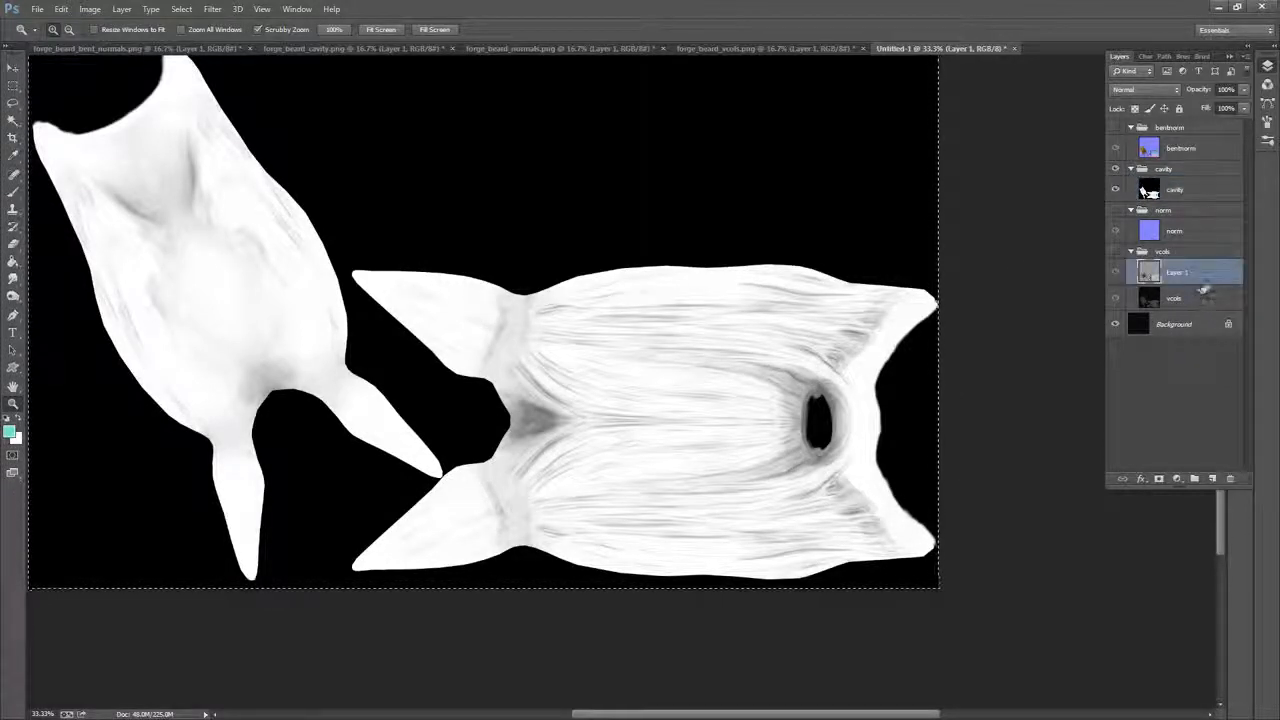
{"action": "left_click", "coordinate": [1200, 297]}
{"action": "key", "text": "ctrl+v"}
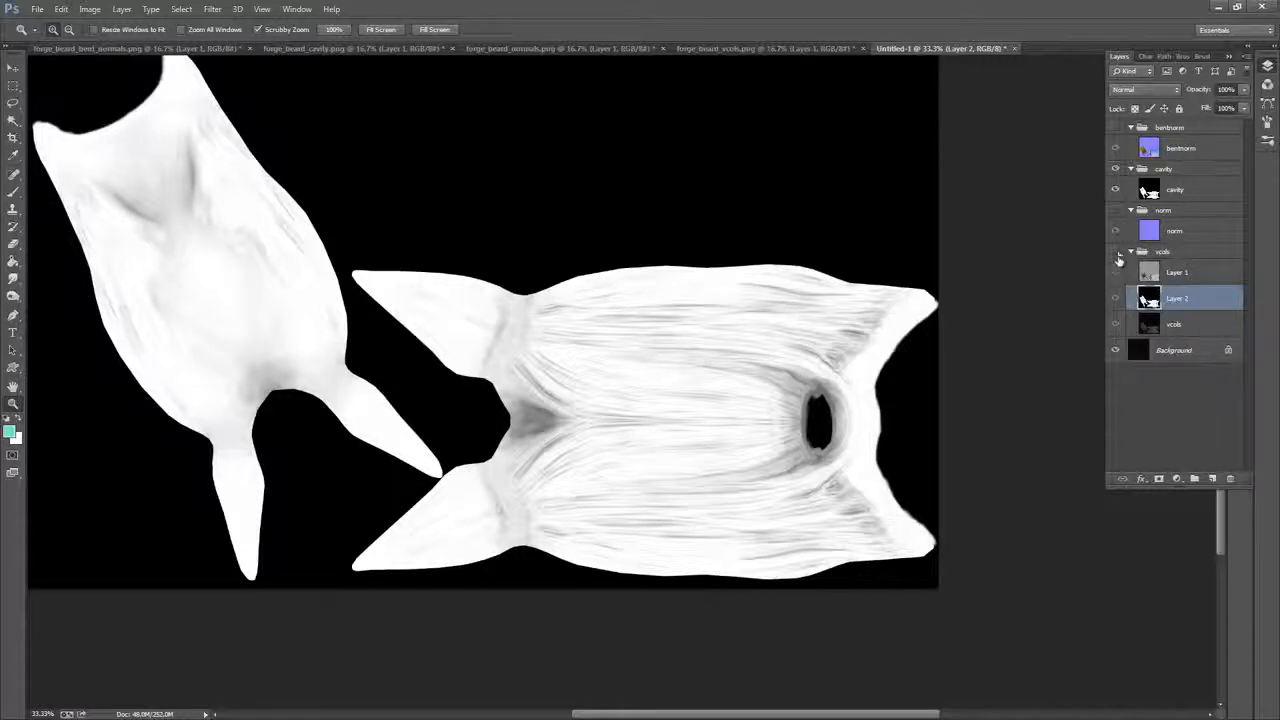
{"action": "left_click", "coordinate": [1117, 253]}
{"action": "left_click", "coordinate": [1117, 170]}
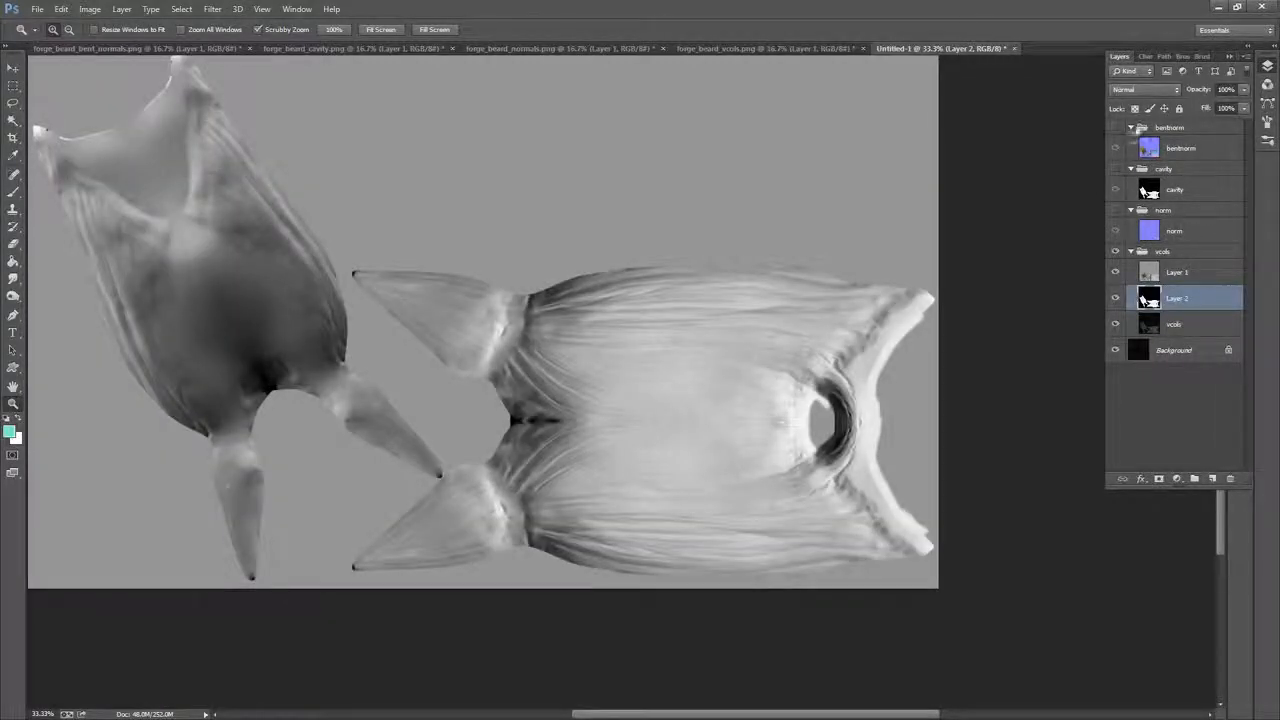
Collapse the bentnorm, cavity and norm groups, leaving the vcols group expanded
{"action": "left_click", "coordinate": [1131, 127]}
{"action": "left_click", "coordinate": [1131, 143]}
{"action": "left_click", "coordinate": [1131, 159]}
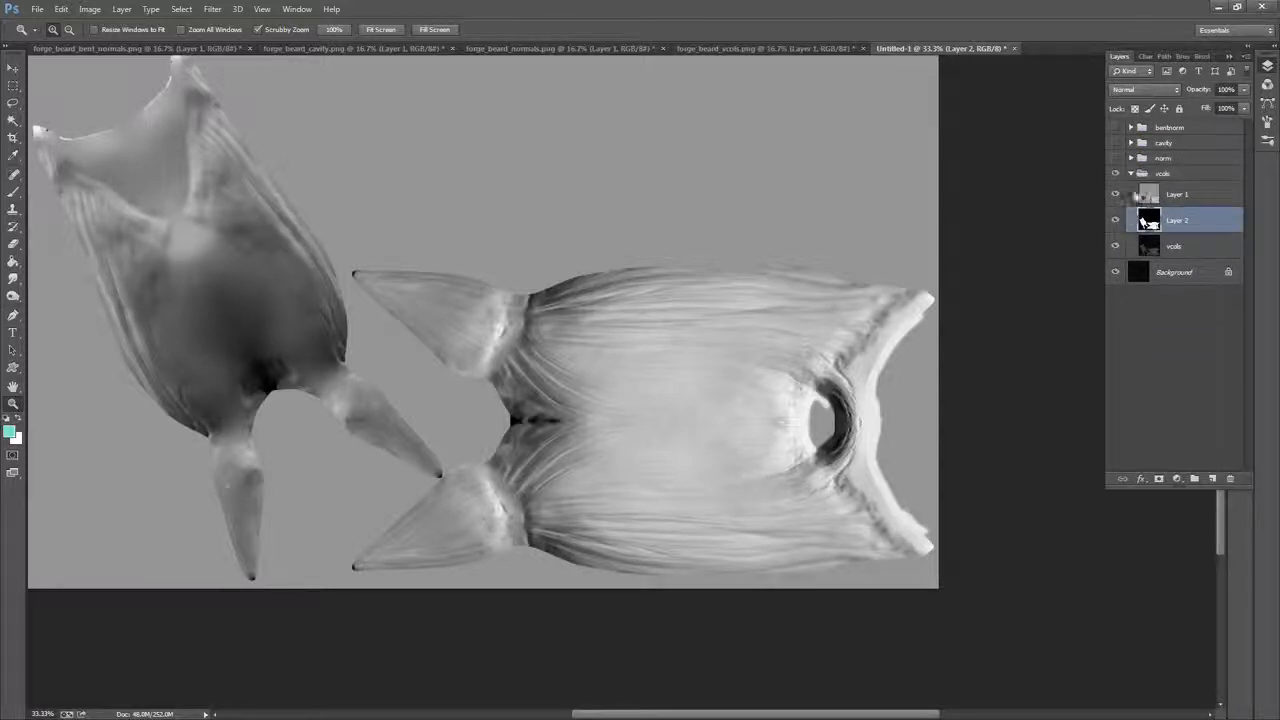
{"action": "left_click", "coordinate": [1132, 174]}
{"action": "left_click", "coordinate": [1131, 174]}
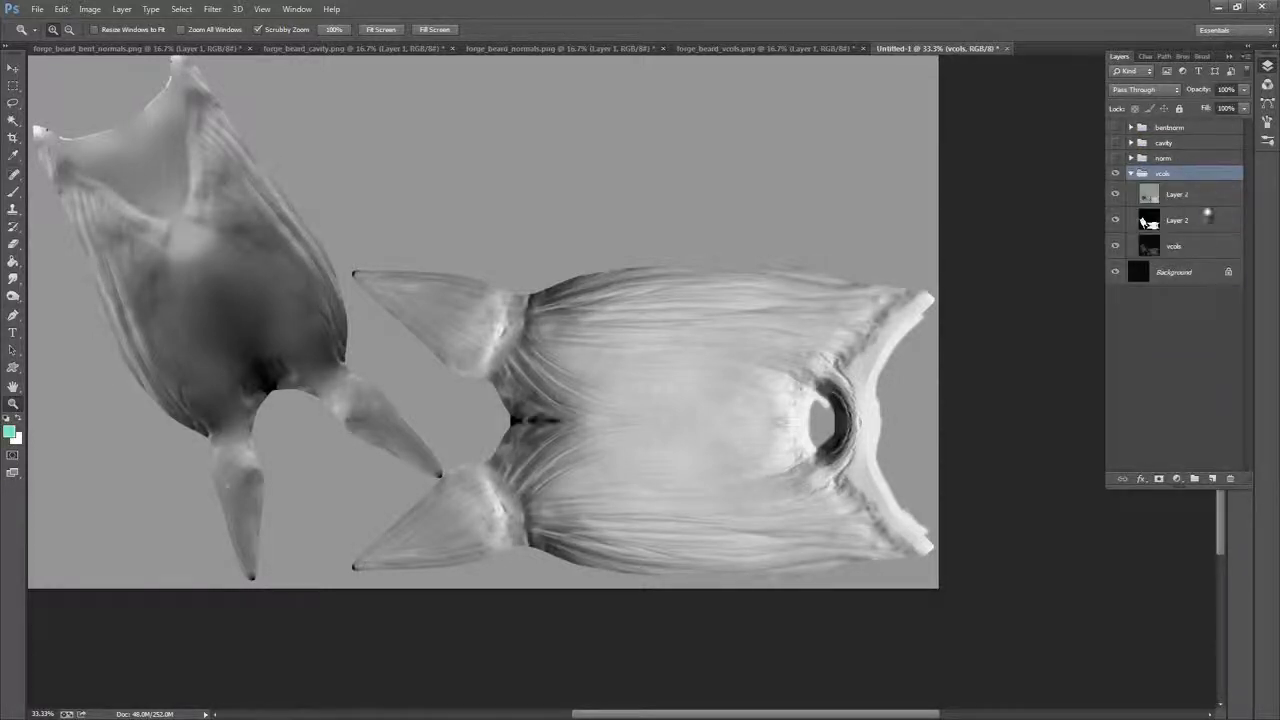
Hide Layer 1 in the vcols group and set Layer 2, the cavity copy, to Multiply blending
{"action": "left_click", "coordinate": [1191, 248]}
{"action": "left_click", "coordinate": [1189, 222]}
{"action": "left_click", "coordinate": [1189, 198]}
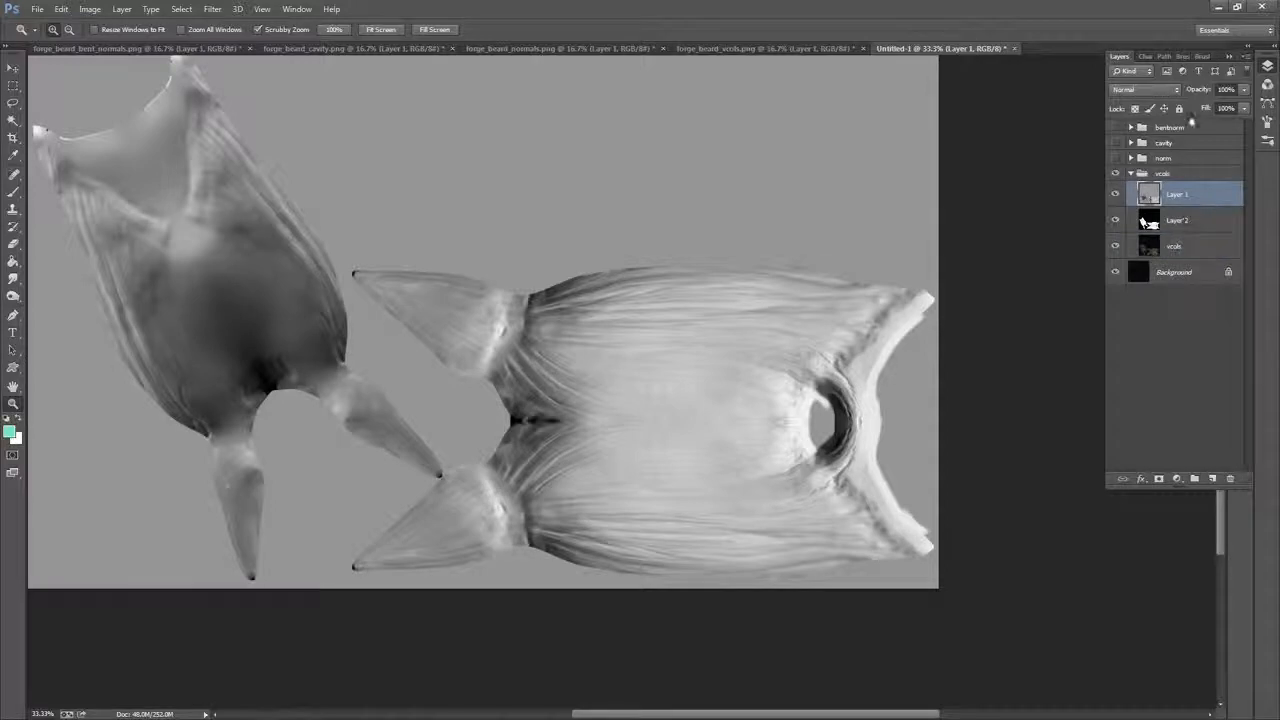
{"action": "left_click", "coordinate": [1116, 194]}
{"action": "left_click", "coordinate": [1185, 220]}
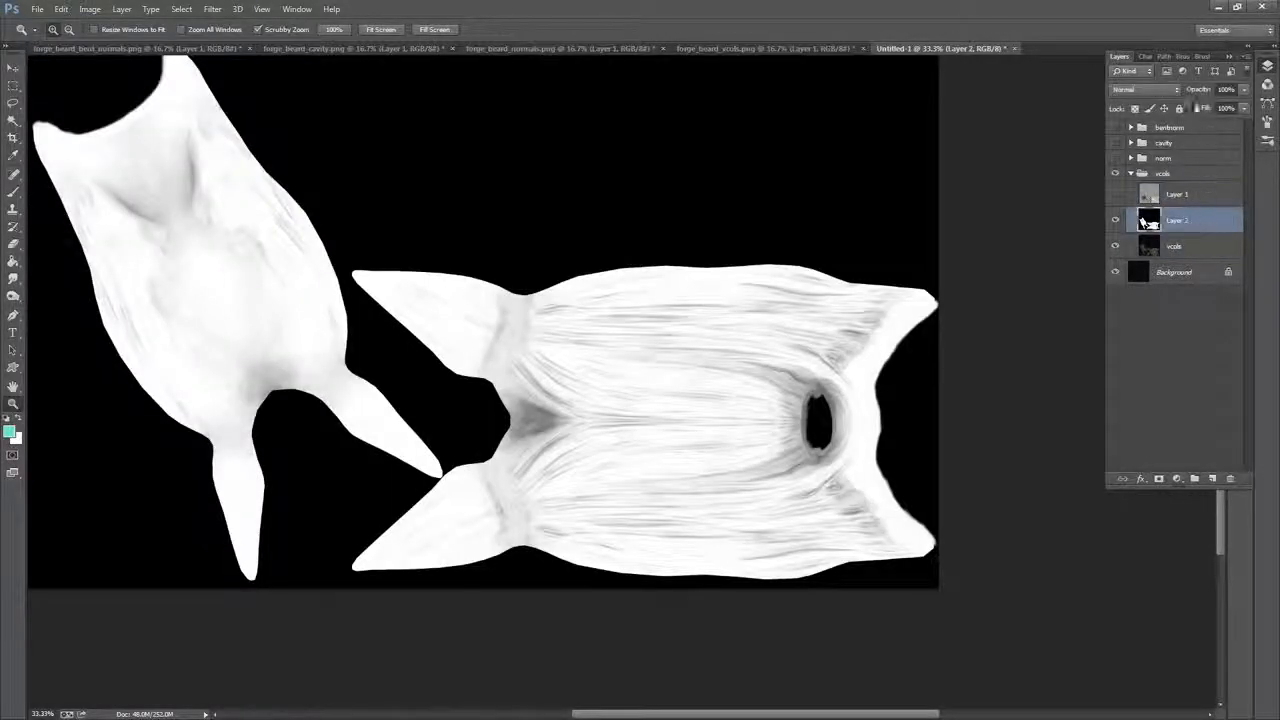
{"action": "left_click", "coordinate": [1160, 89]}
{"action": "left_click", "coordinate": [1122, 146]}
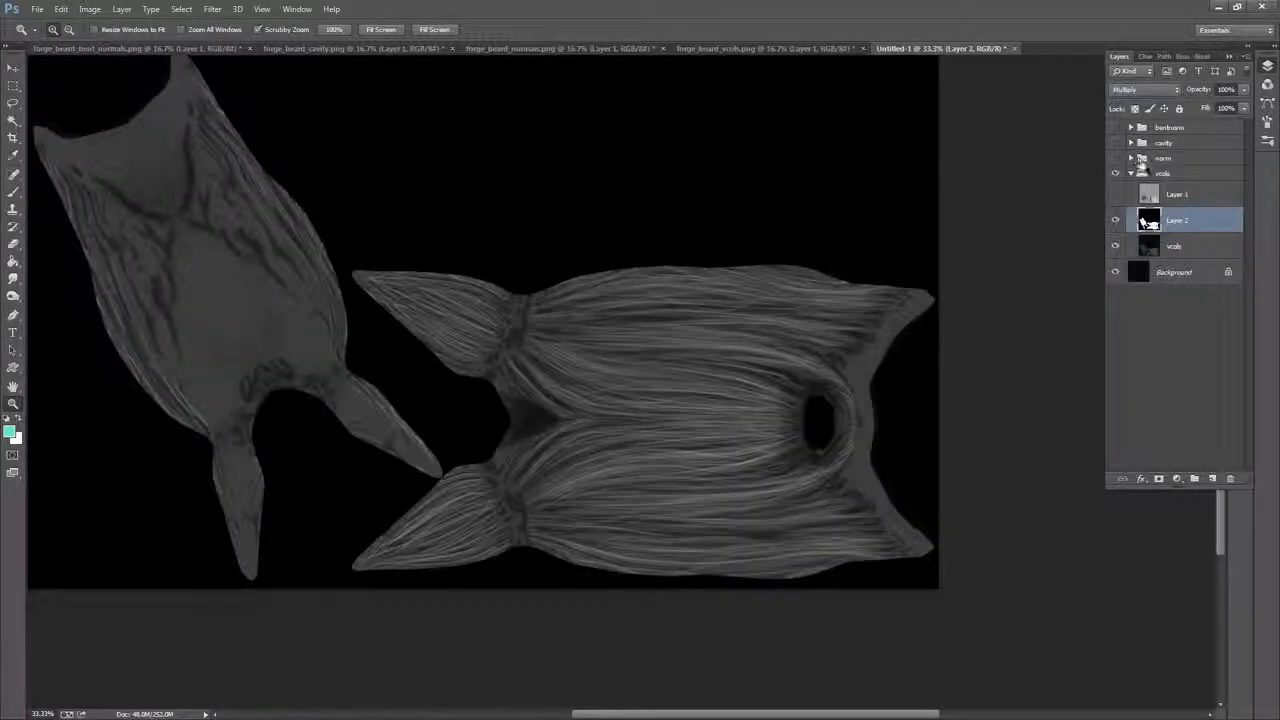
Compare the beard texture with and without the multiplied cavity layer, leaving Layer 2 visible
{"action": "left_click", "coordinate": [1116, 220]}
{"action": "left_click", "coordinate": [1117, 222]}
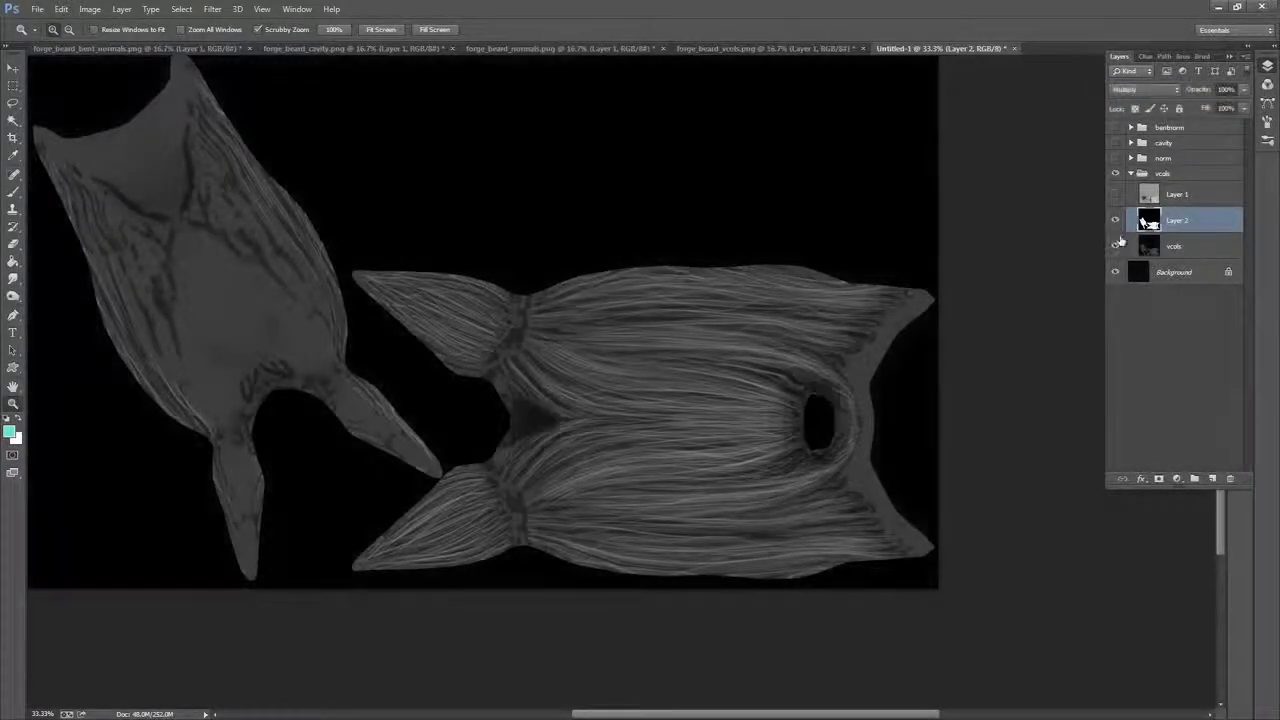
{"action": "left_click", "coordinate": [1117, 222]}
{"action": "left_click", "coordinate": [1117, 222]}
{"action": "left_click", "coordinate": [1117, 222]}
{"action": "left_click", "coordinate": [1117, 222]}
{"action": "left_click", "coordinate": [1117, 222]}
{"action": "left_click", "coordinate": [1117, 222]}
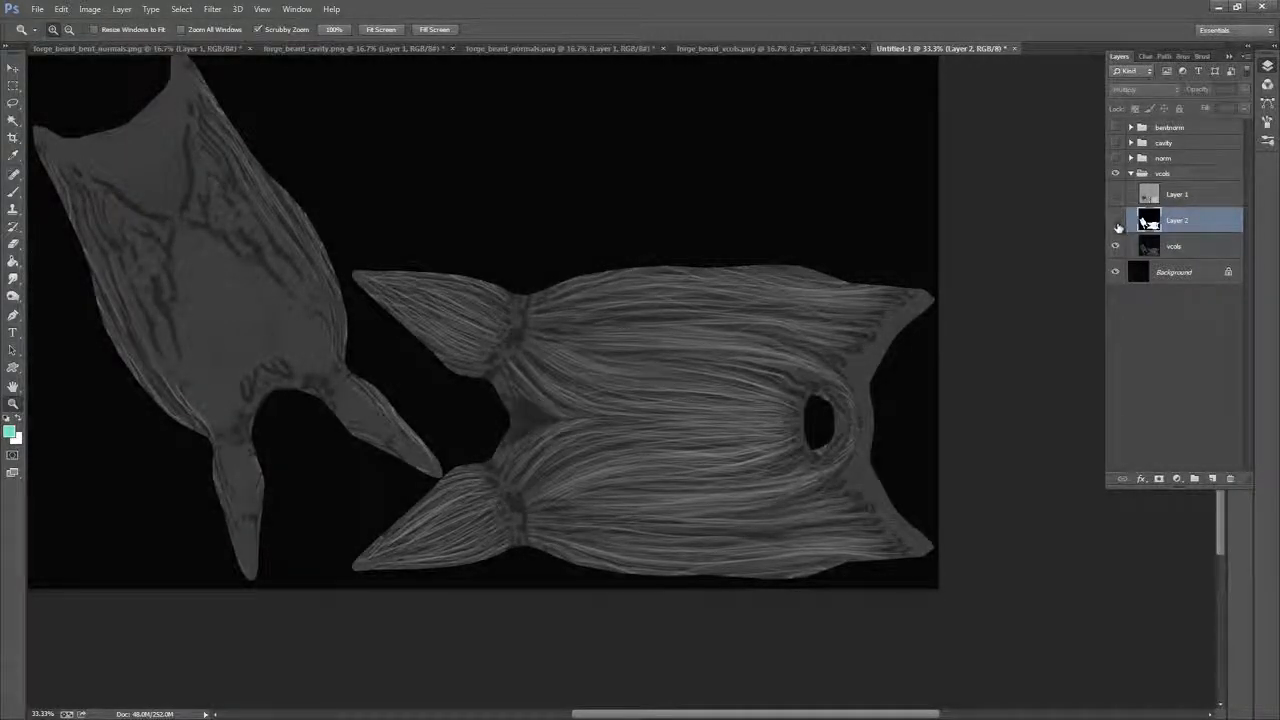
{"action": "left_click", "coordinate": [1117, 222]}
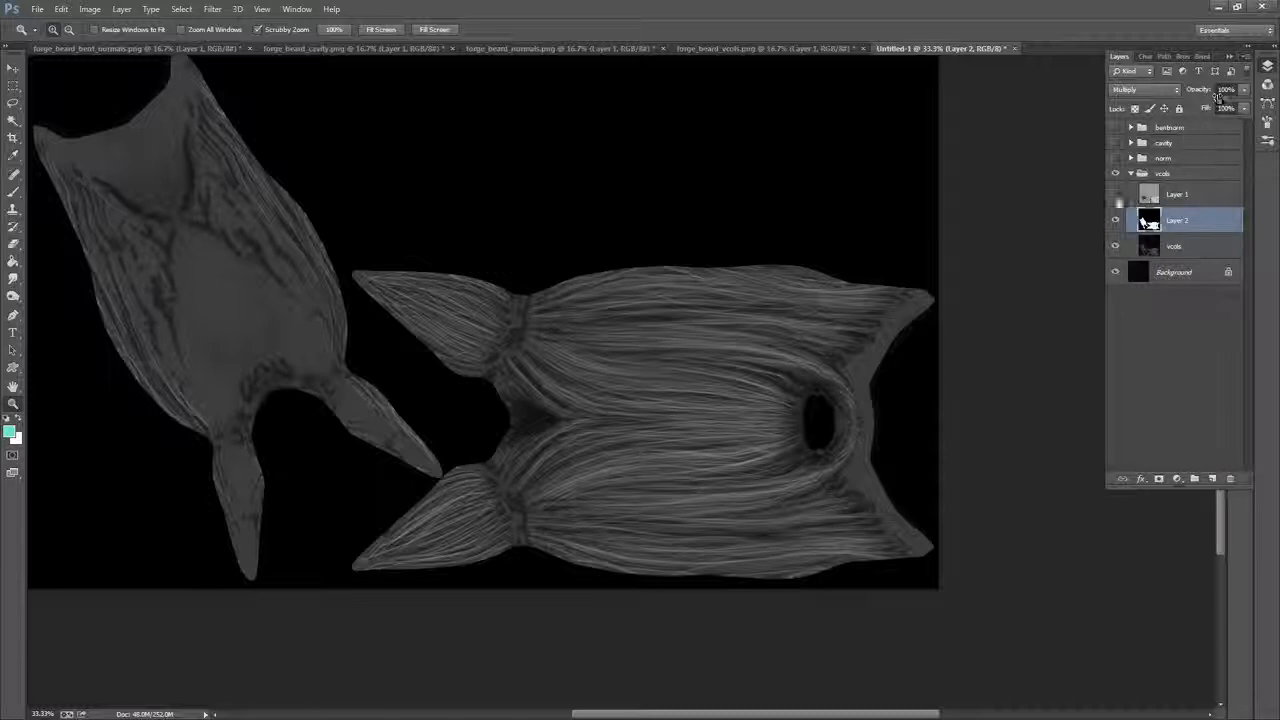
Show Layer 1, the green channel layer, and set its blend mode to Multiply
{"action": "left_click", "coordinate": [1116, 194]}
{"action": "left_click", "coordinate": [1195, 196]}
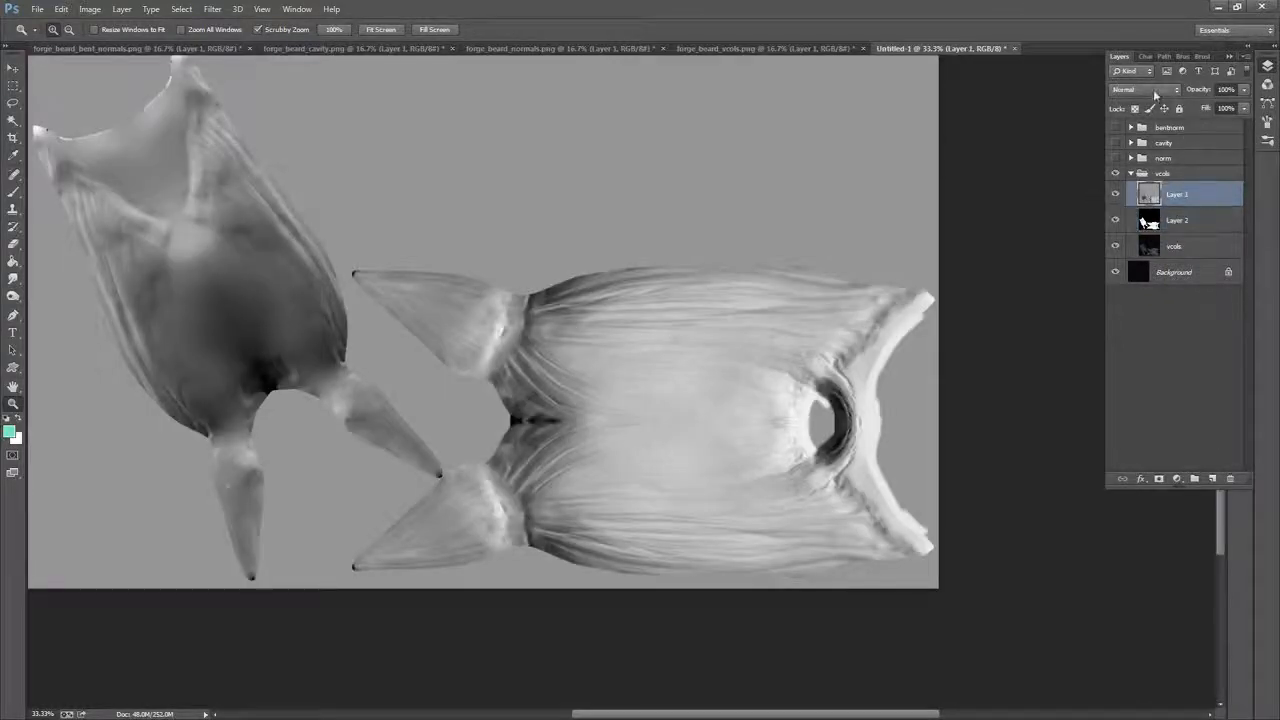
{"action": "left_click", "coordinate": [1152, 90]}
{"action": "left_click", "coordinate": [1150, 143]}
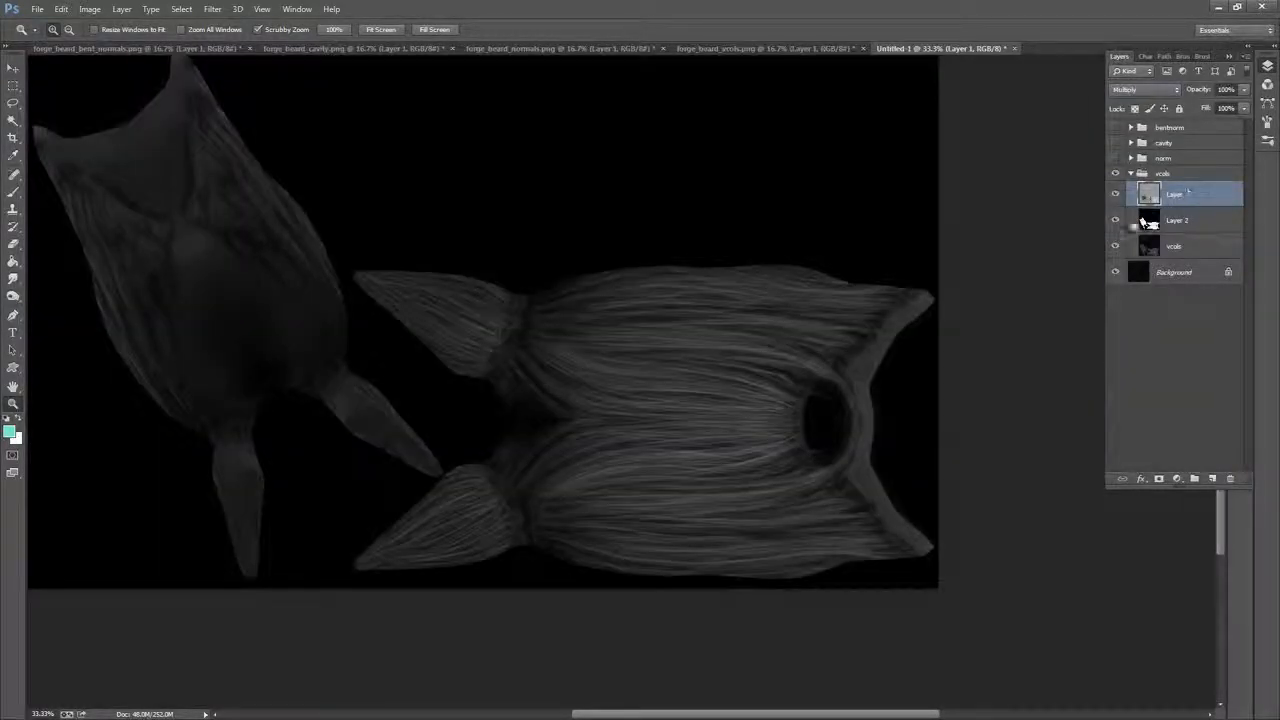
Compare the texture with and without the multiplied green channel layer and reduce that layer's opacity to 55%
{"action": "left_click", "coordinate": [1116, 197]}
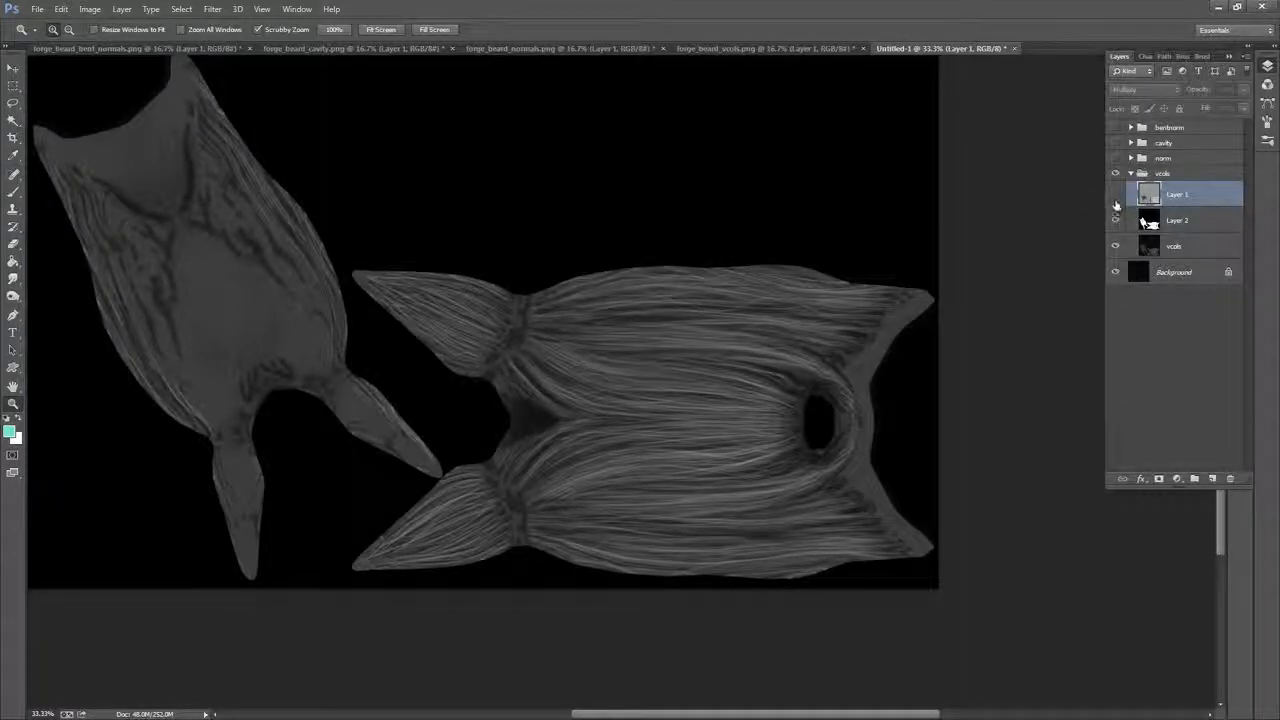
{"action": "left_click", "coordinate": [1116, 197]}
{"action": "left_click", "coordinate": [1116, 197]}
{"action": "left_click", "coordinate": [1116, 197]}
{"action": "left_click", "coordinate": [1116, 197]}
{"action": "left_click", "coordinate": [1116, 198]}
{"action": "left_click", "coordinate": [1244, 90]}
{"action": "left_click_drag", "start_coordinate": [1244, 106], "coordinate": [1216, 108]}
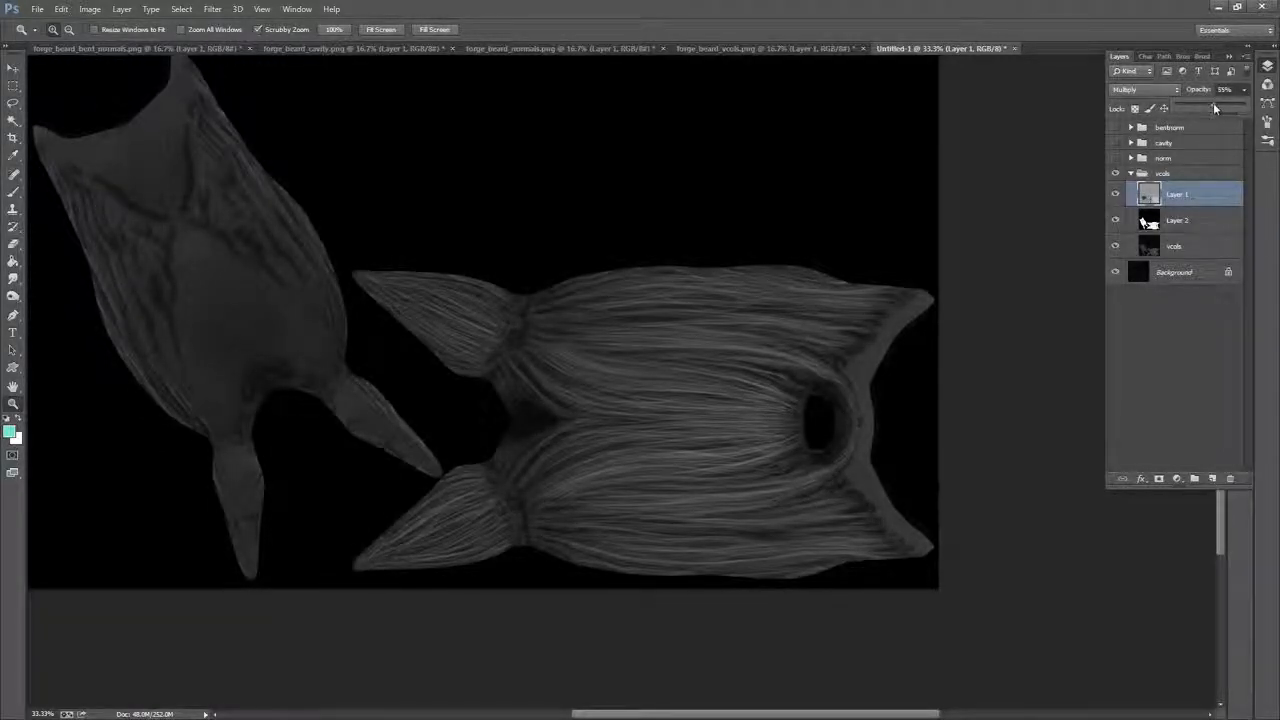
Duplicate Layer 1, set the copy's blend mode to Soft Light, and collapse the vcols group
{"action": "left_click", "coordinate": [1208, 201]}
{"action": "left_click_drag", "start_coordinate": [1210, 201], "coordinate": [1212, 478]}
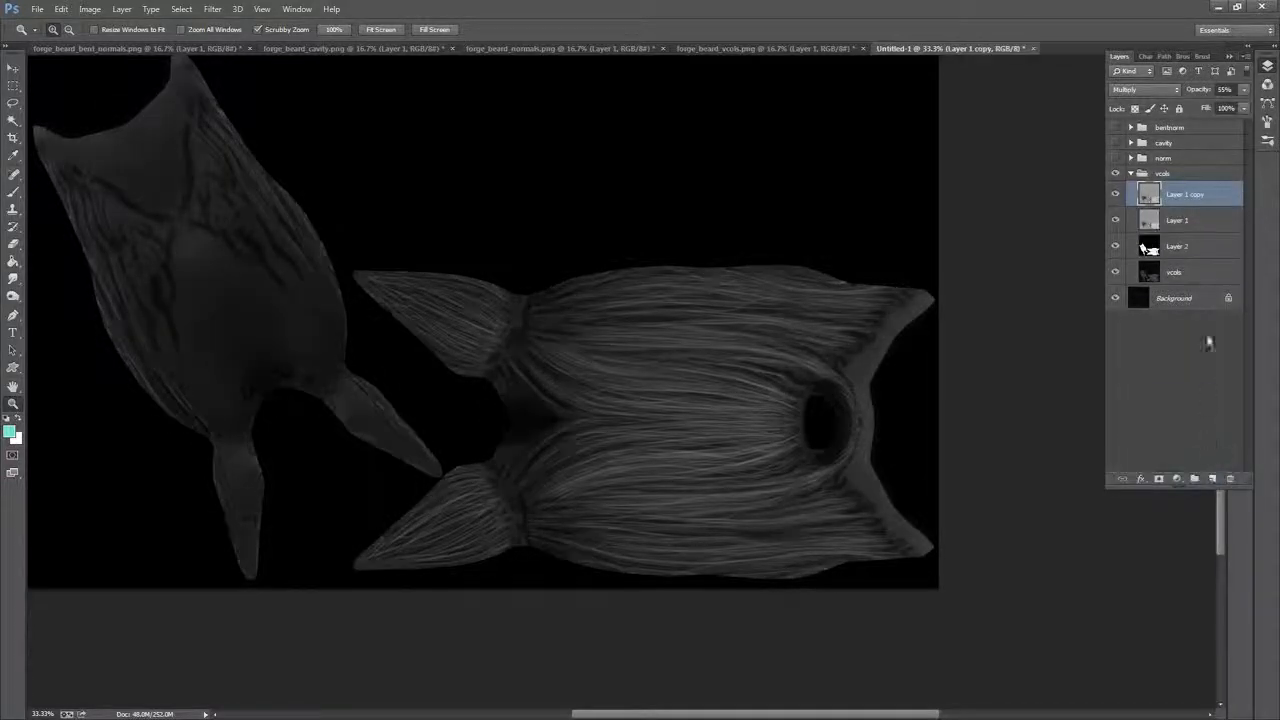
{"action": "left_click", "coordinate": [1140, 89]}
{"action": "left_click", "coordinate": [1148, 257]}
{"action": "left_click", "coordinate": [1196, 221]}
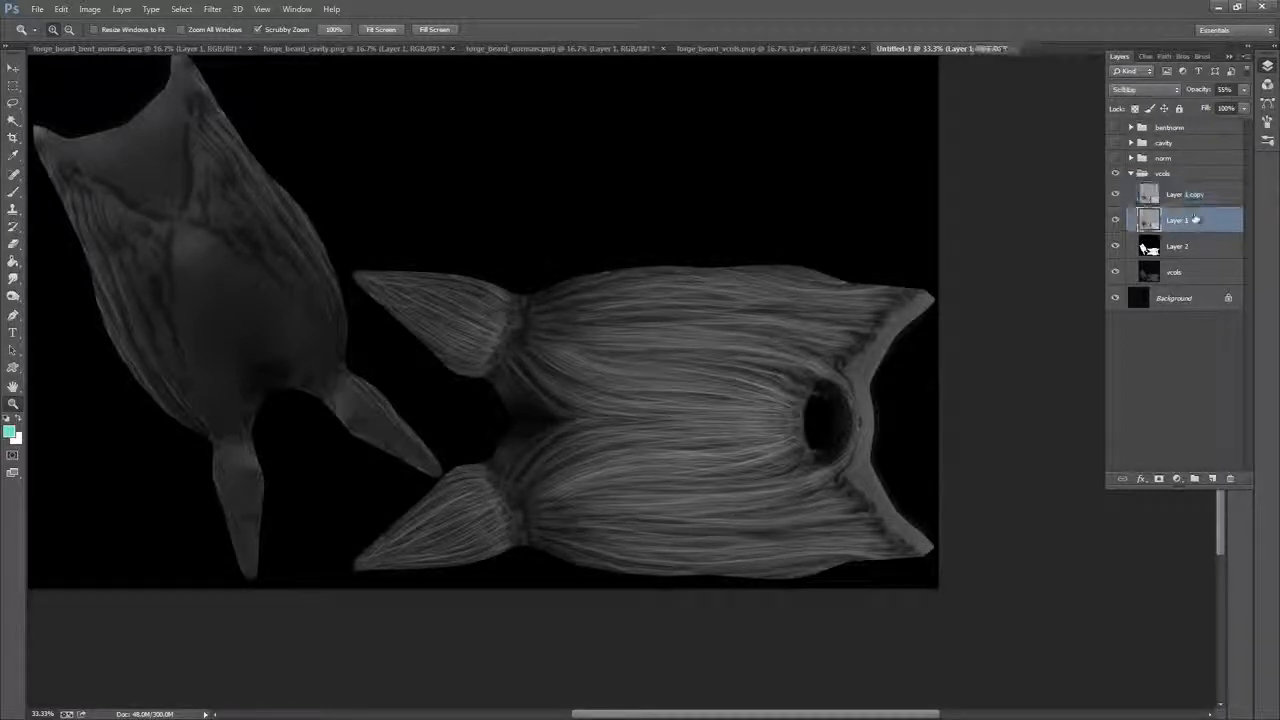
{"action": "left_click", "coordinate": [1195, 199]}
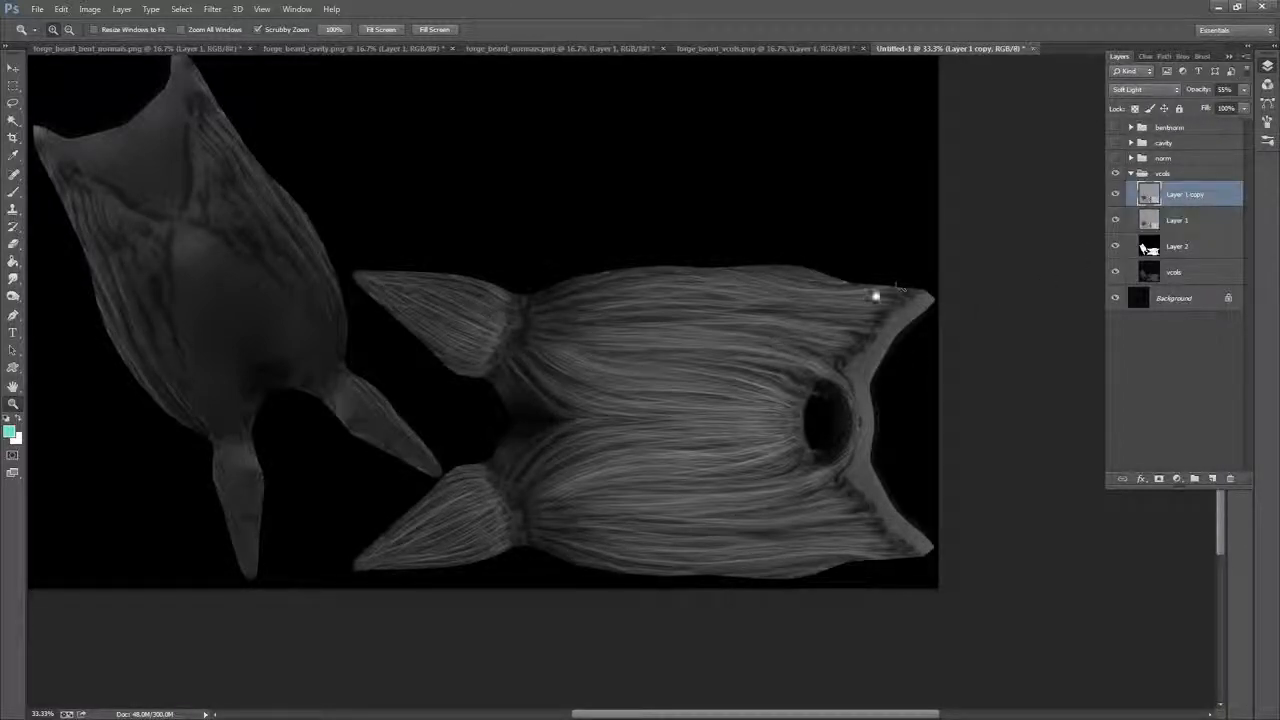
{"action": "left_click_drag", "start_coordinate": [875, 296], "coordinate": [946, 366]}
{"action": "mouse_move", "coordinate": [909, 320]}
{"action": "left_mouse_down"}
{"action": "mouse_move", "coordinate": [896, 350]}
{"action": "mouse_move", "coordinate": [920, 323]}
{"action": "left_mouse_up"}
{"action": "left_click", "coordinate": [1131, 174]}
Save the document as forge_beard.psd in the Texture Edits folder with maximum compatibility enabled
{"action": "left_click", "coordinate": [37, 9]}
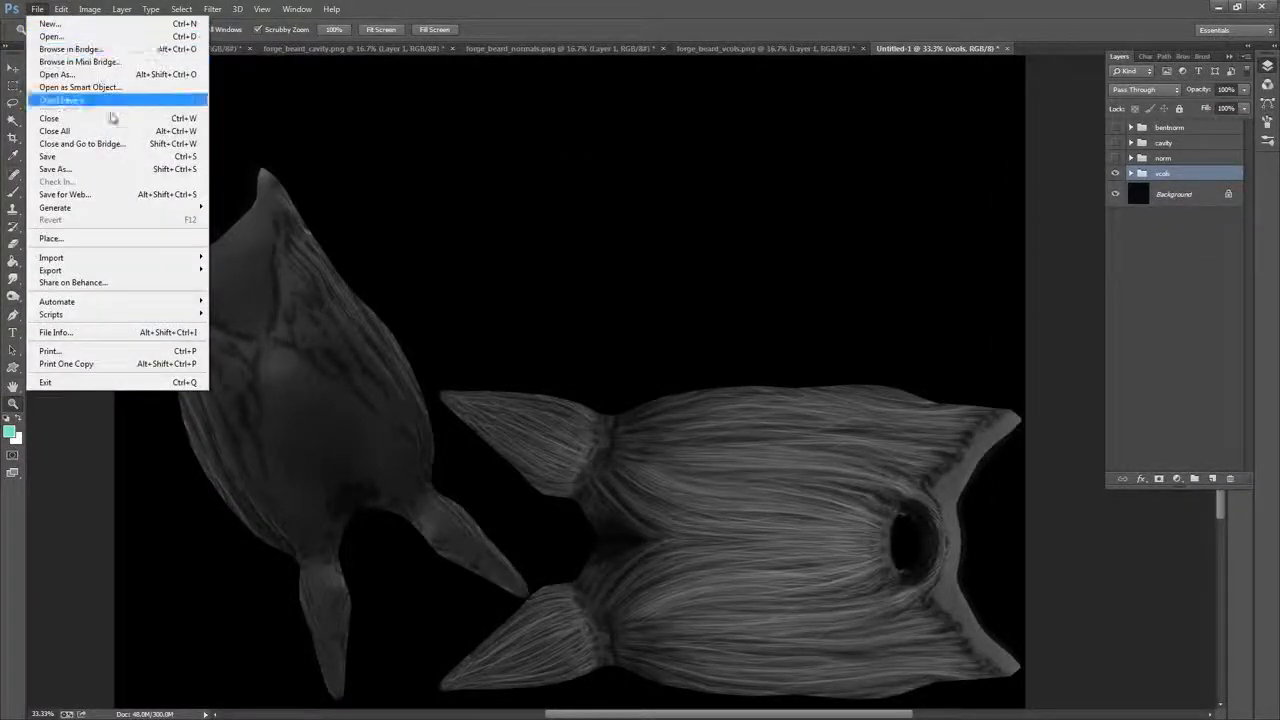
{"action": "left_click", "coordinate": [86, 169]}
{"action": "left_click_drag", "start_coordinate": [615, 119], "coordinate": [642, 98]}
{"action": "left_click", "coordinate": [334, 482]}
{"action": "left_click_drag", "start_coordinate": [338, 482], "coordinate": [277, 463]}
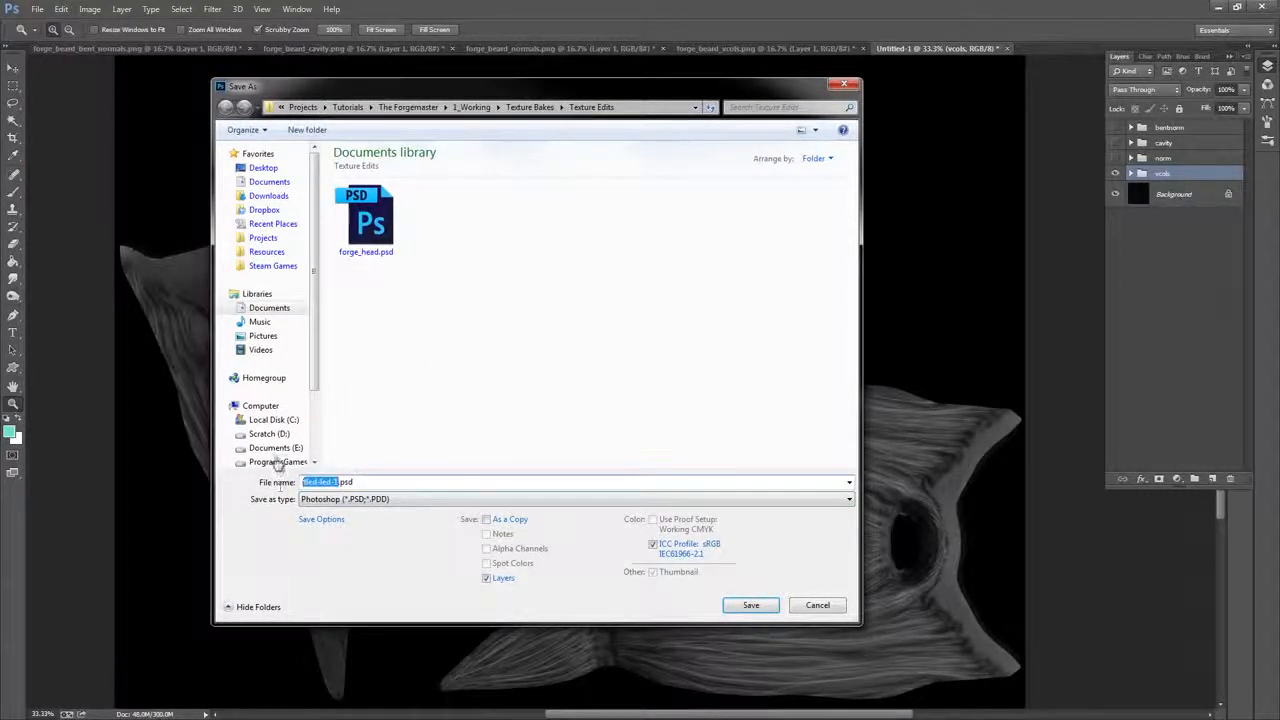
{"action": "type", "text": "fo"}
{"action": "type", "text": "rd"}
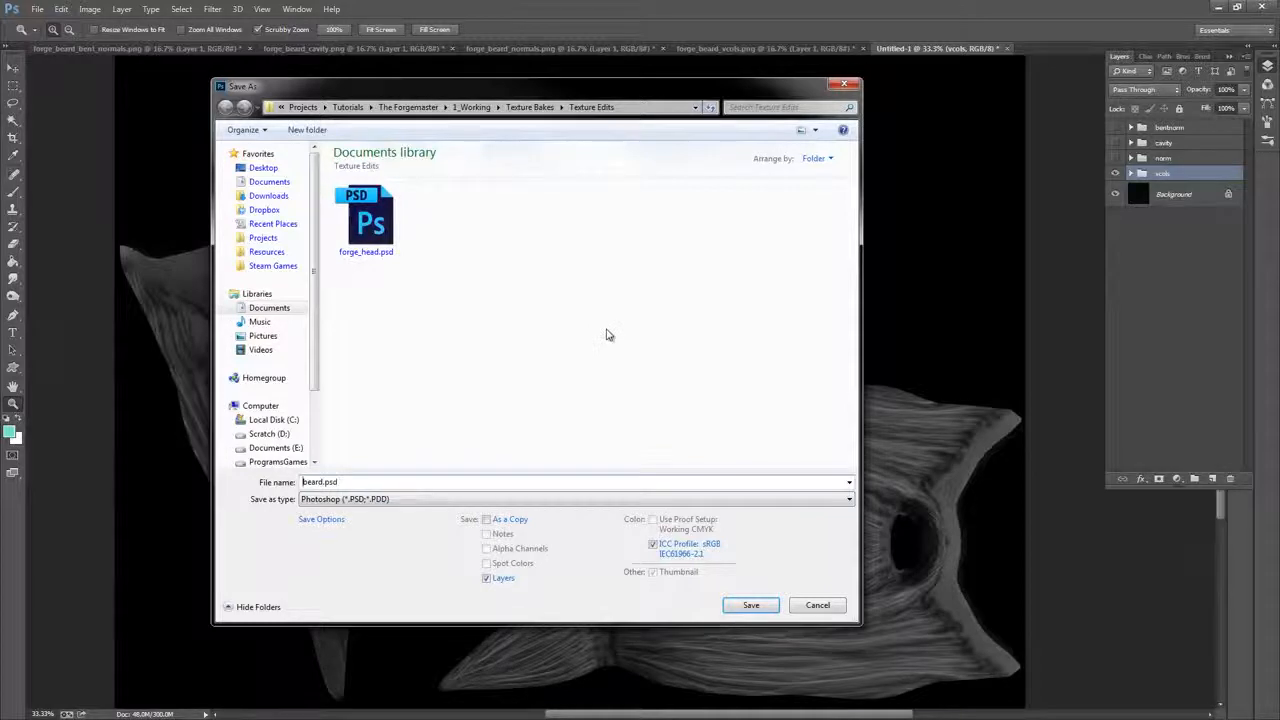
{"action": "type", "text": "rge_"}
{"action": "left_click", "coordinate": [755, 605]}
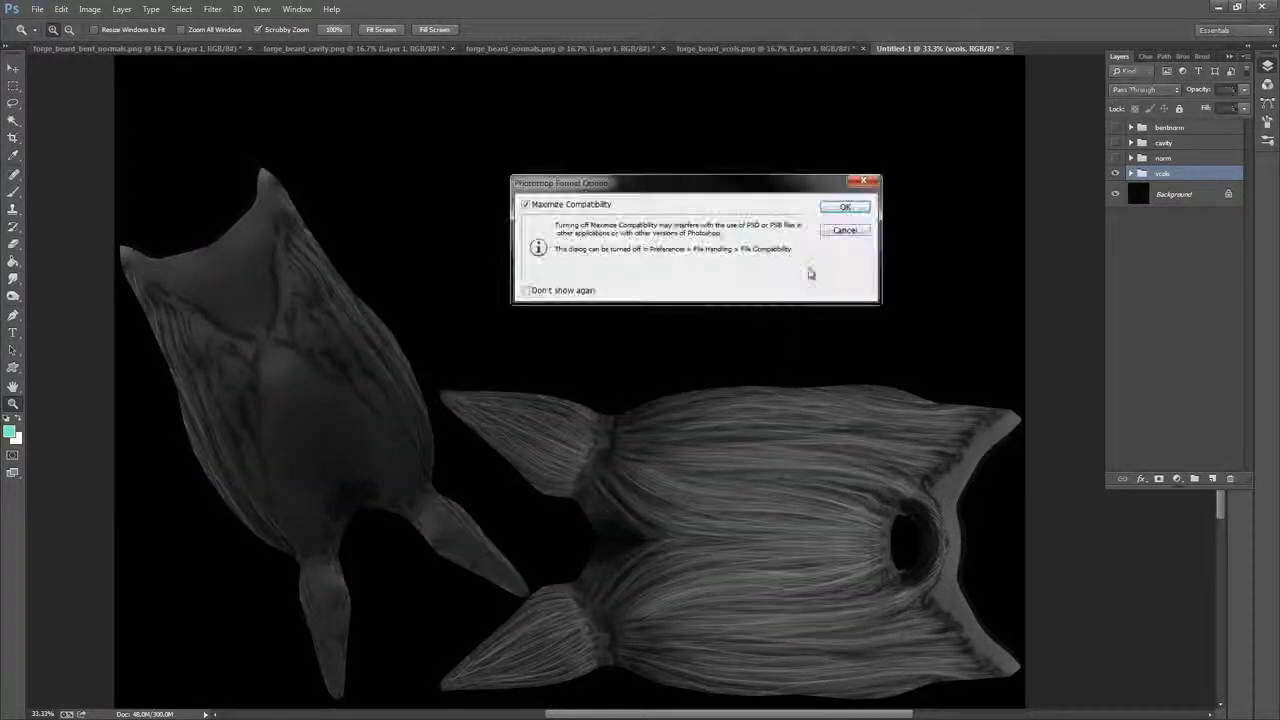
{"action": "left_click", "coordinate": [847, 212]}
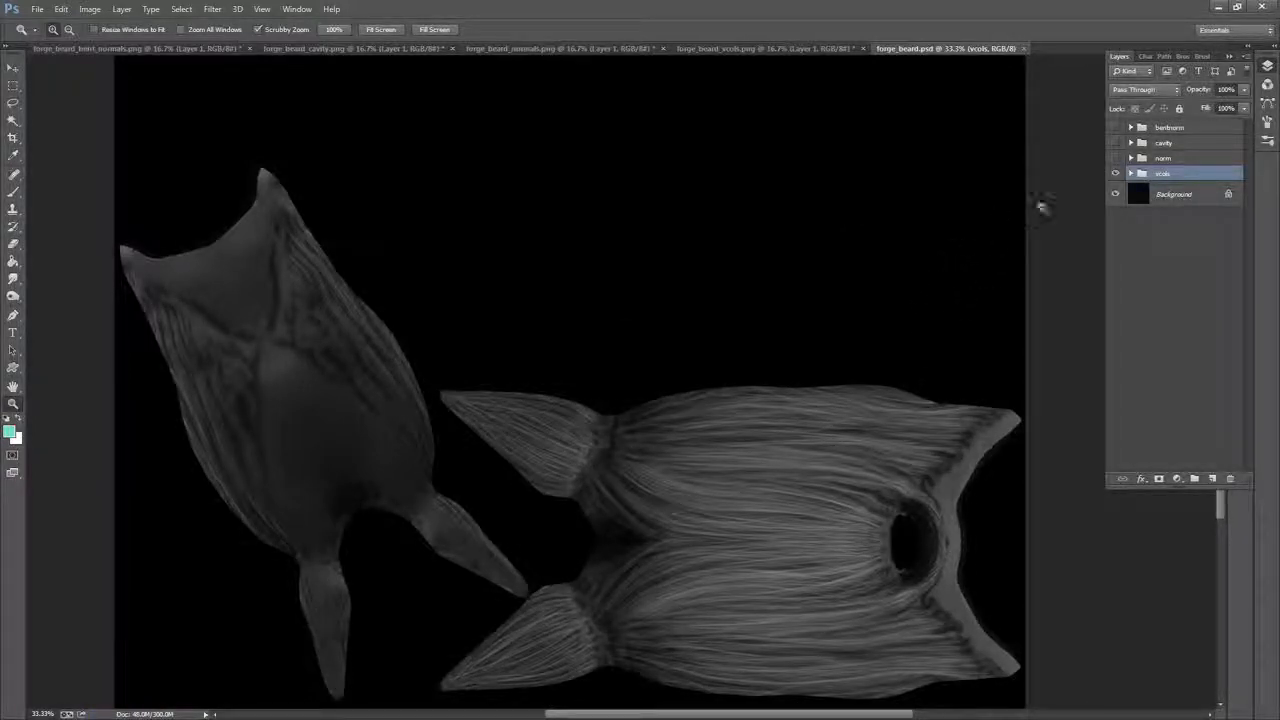
{"action": "left_click", "coordinate": [1183, 130]}
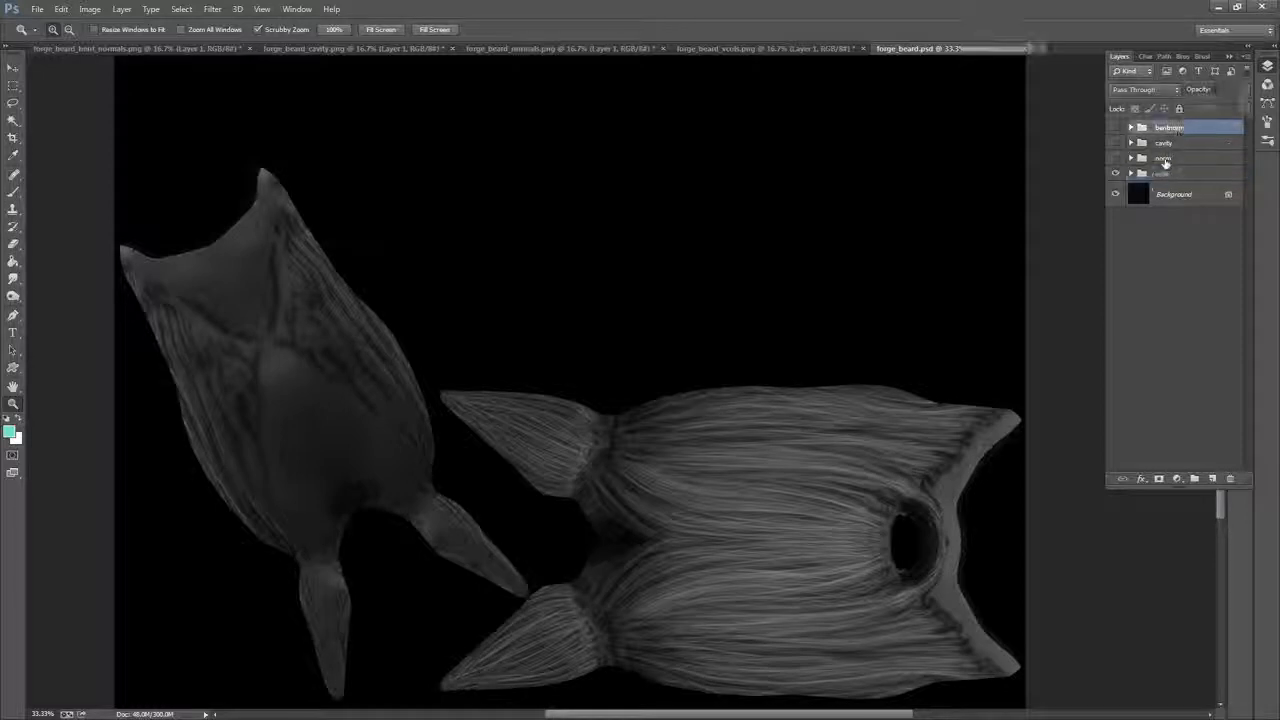
{"action": "left_click", "coordinate": [1182, 161]}
{"action": "left_click", "coordinate": [1175, 173]}
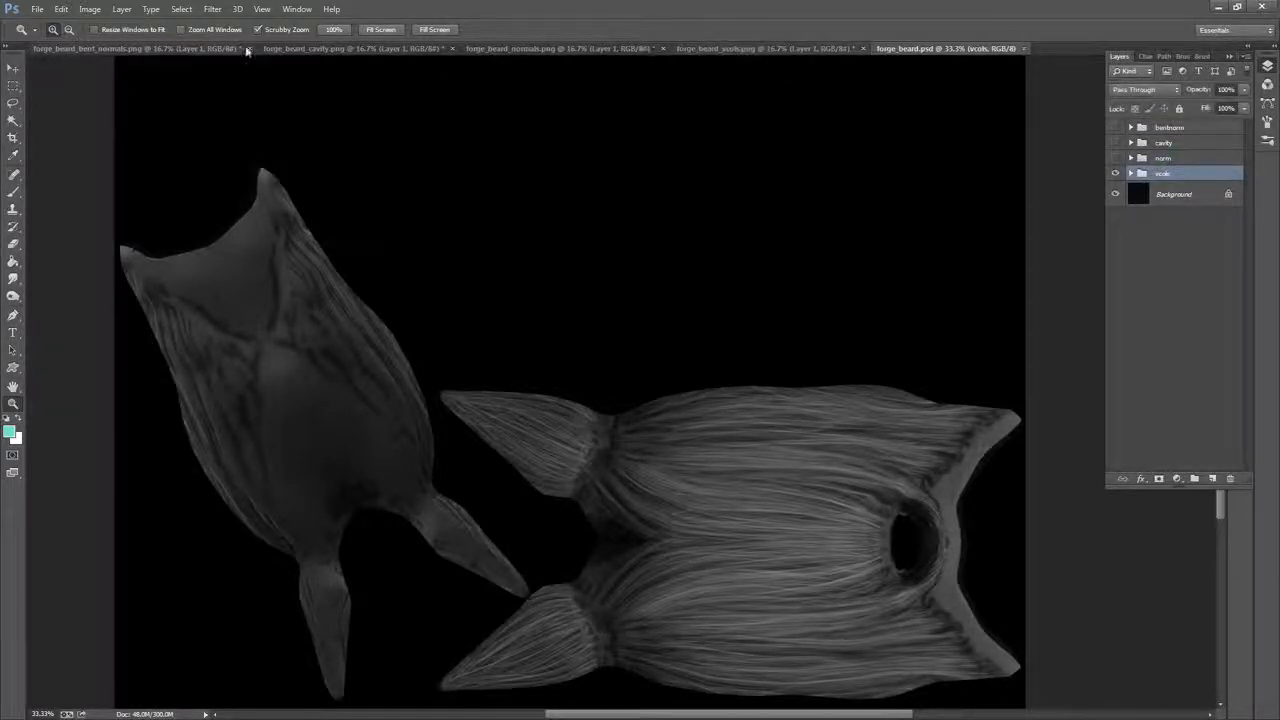
Close the forge_beard bent normals, cavity, vcols and normals PNG documents without saving their changes
{"action": "left_click", "coordinate": [249, 49]}
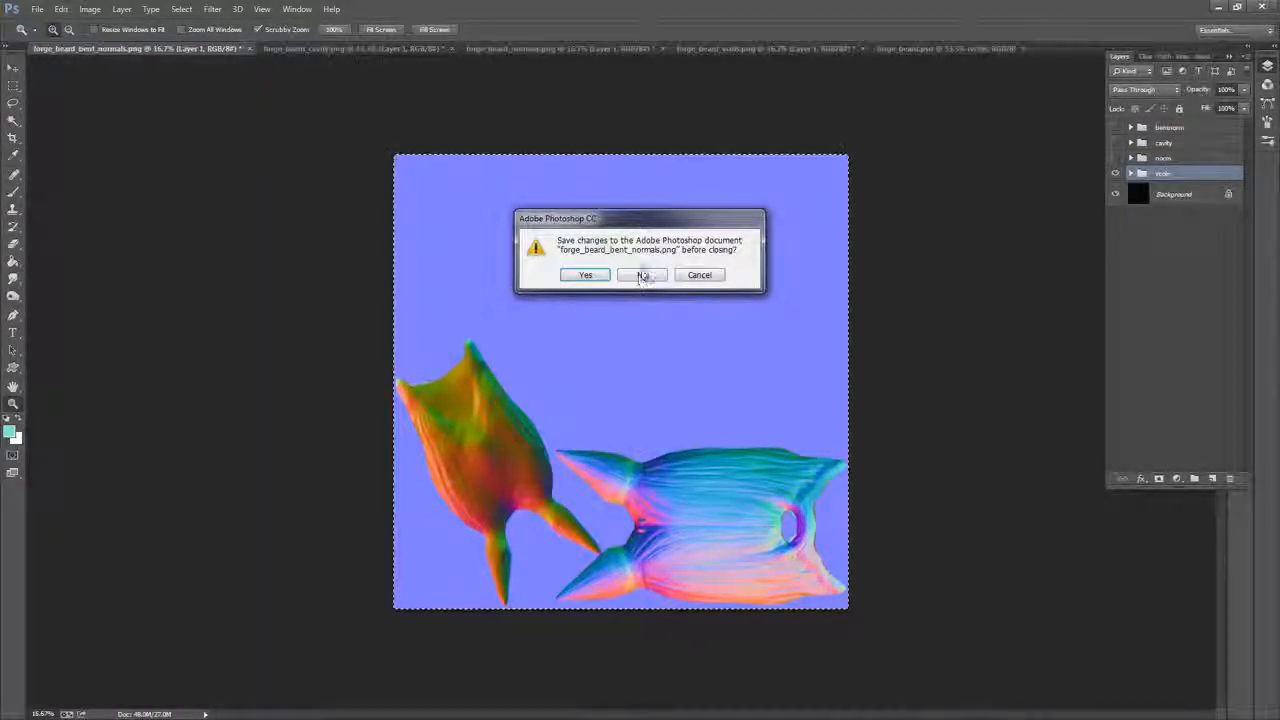
{"action": "key", "text": "n"}
{"action": "left_click", "coordinate": [222, 48]}
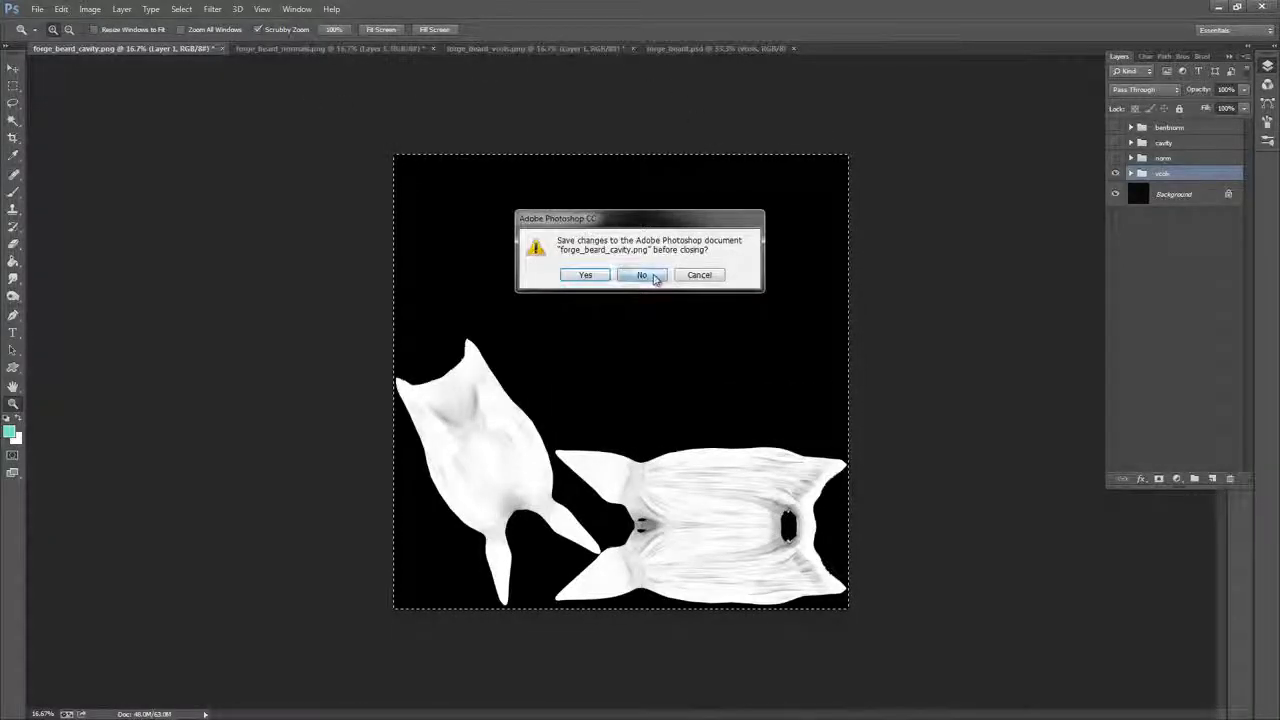
{"action": "left_click", "coordinate": [650, 278]}
{"action": "right_click", "coordinate": [550, 50]}
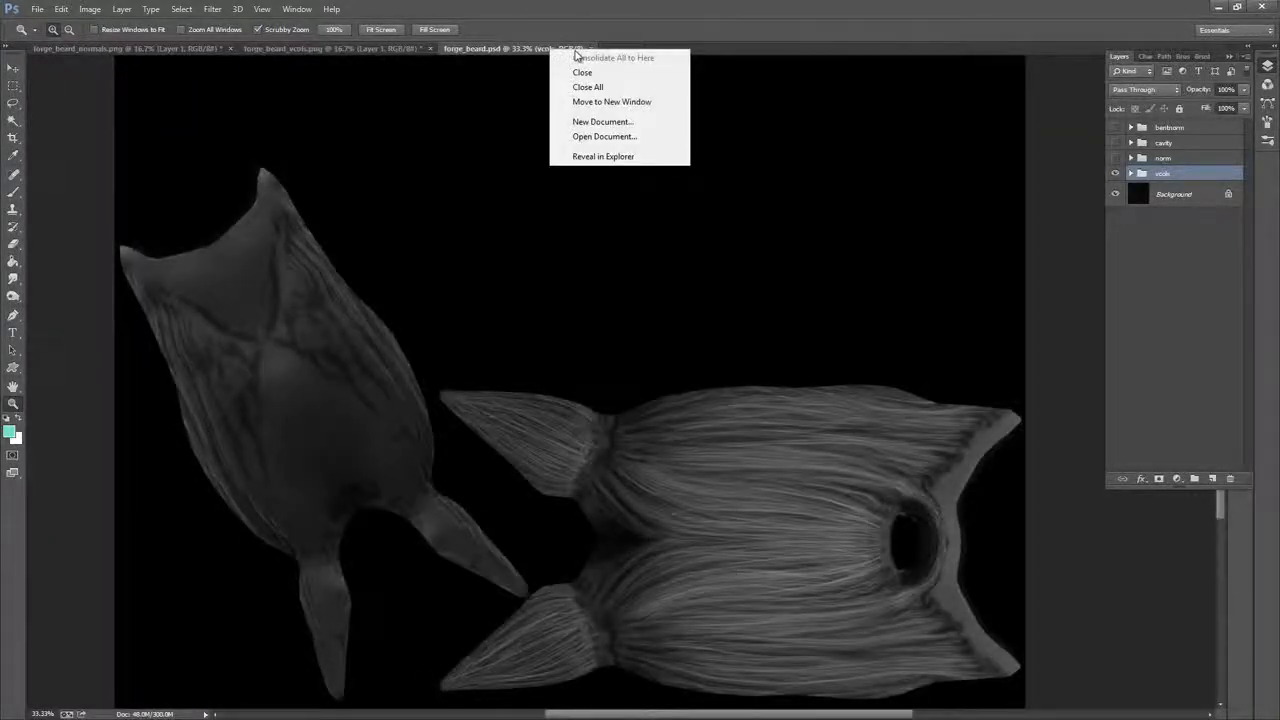
{"action": "right_click", "coordinate": [383, 50]}
{"action": "left_click", "coordinate": [425, 75]}
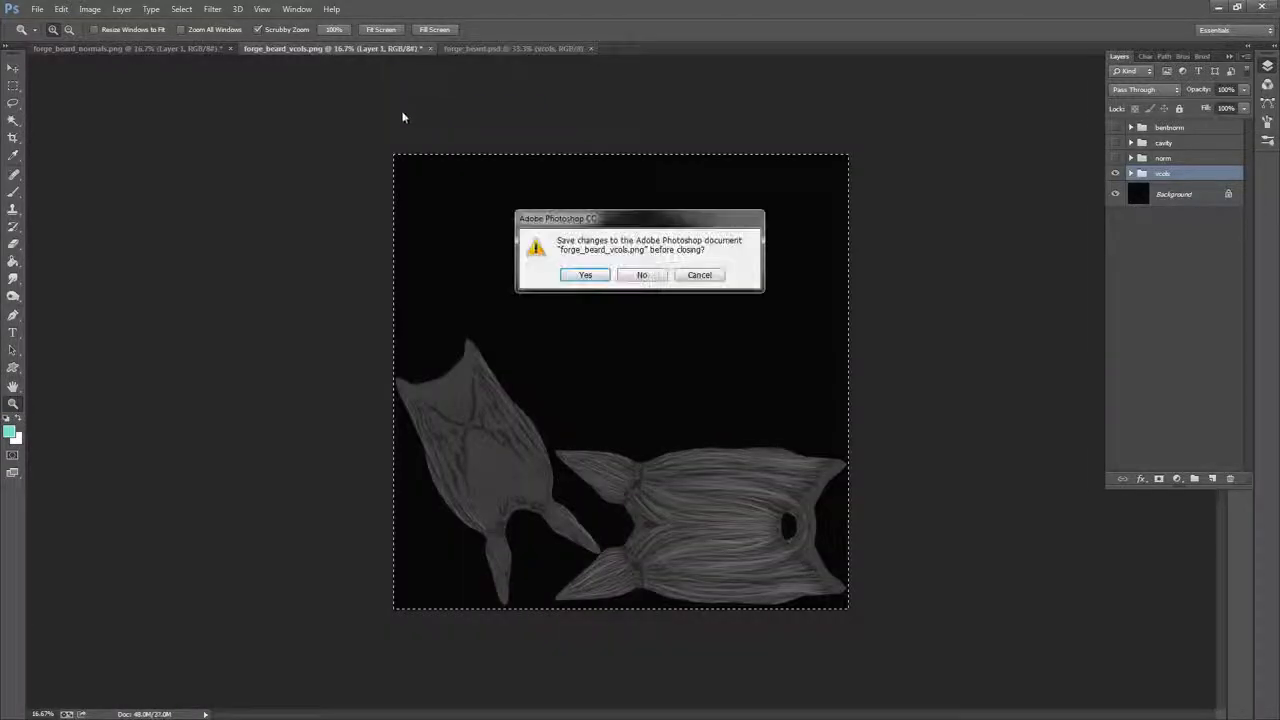
{"action": "left_click", "coordinate": [642, 275]}
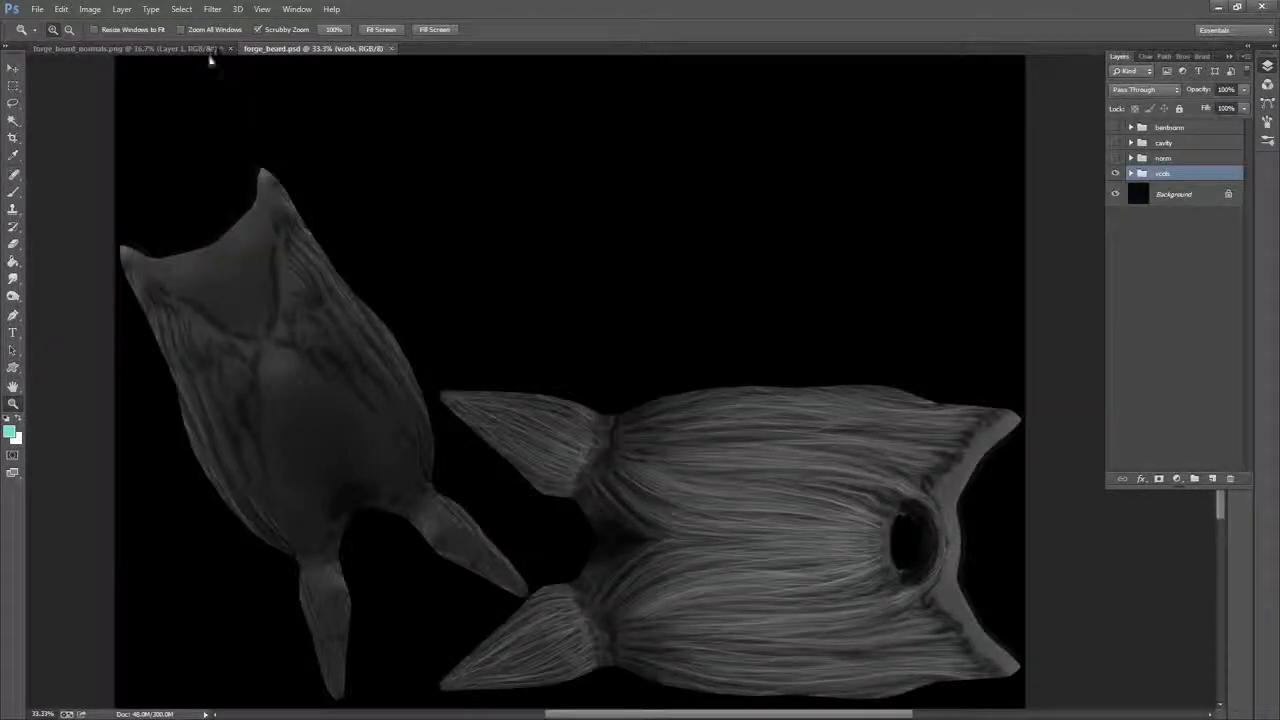
{"action": "right_click", "coordinate": [198, 49]}
{"action": "left_click", "coordinate": [260, 77]}
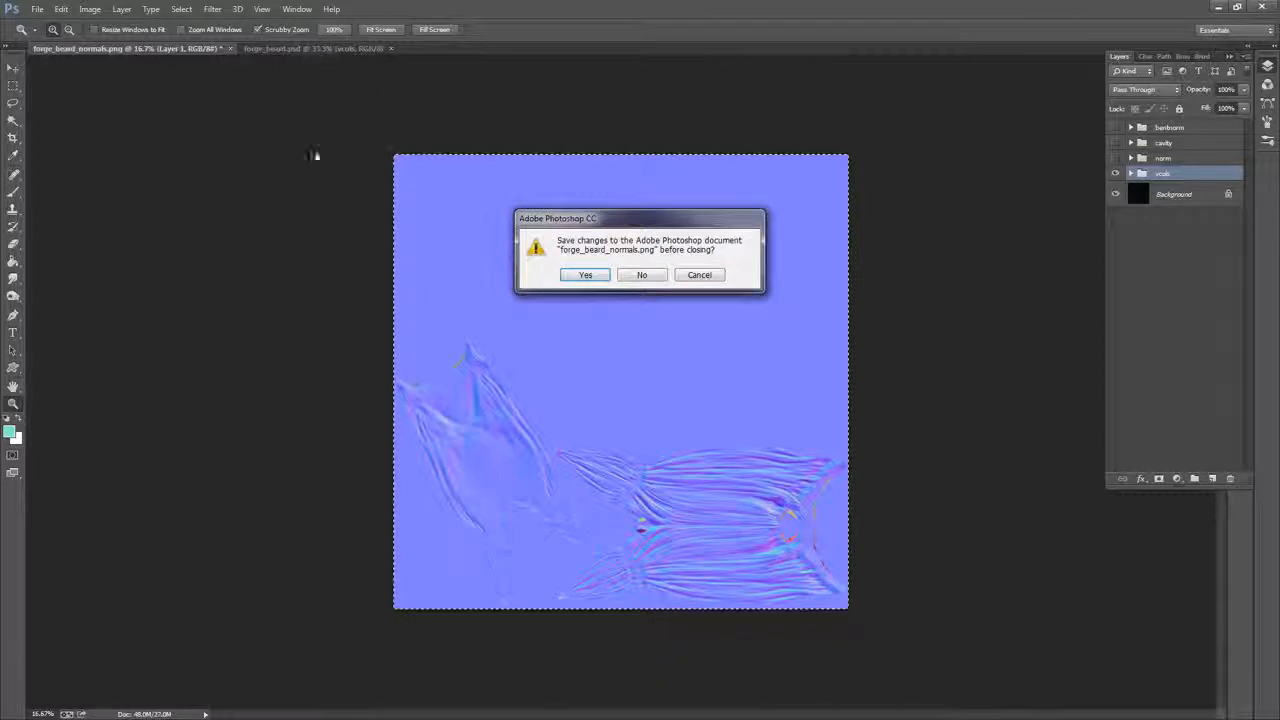
{"action": "left_click", "coordinate": [642, 275]}
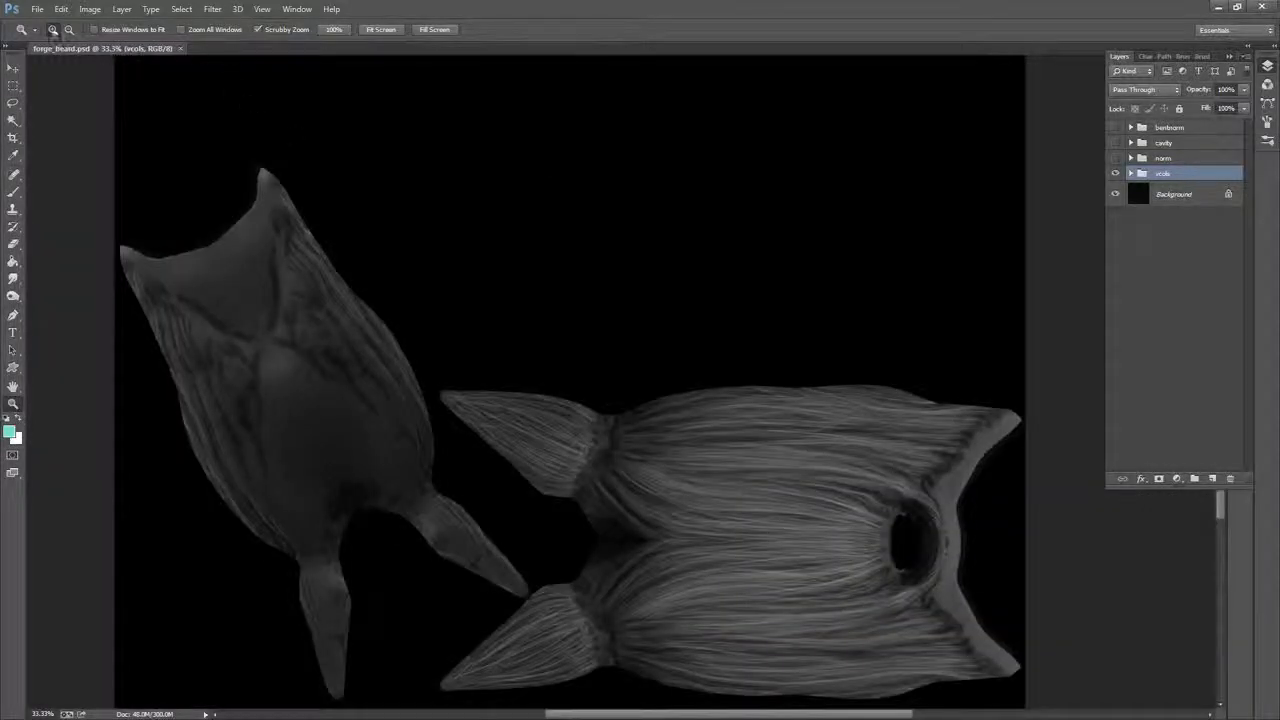
Open the recent file forge_head.psd and hide its bentnorm group
{"action": "left_click", "coordinate": [36, 9]}
{"action": "mouse_move", "coordinate": [150, 100]}
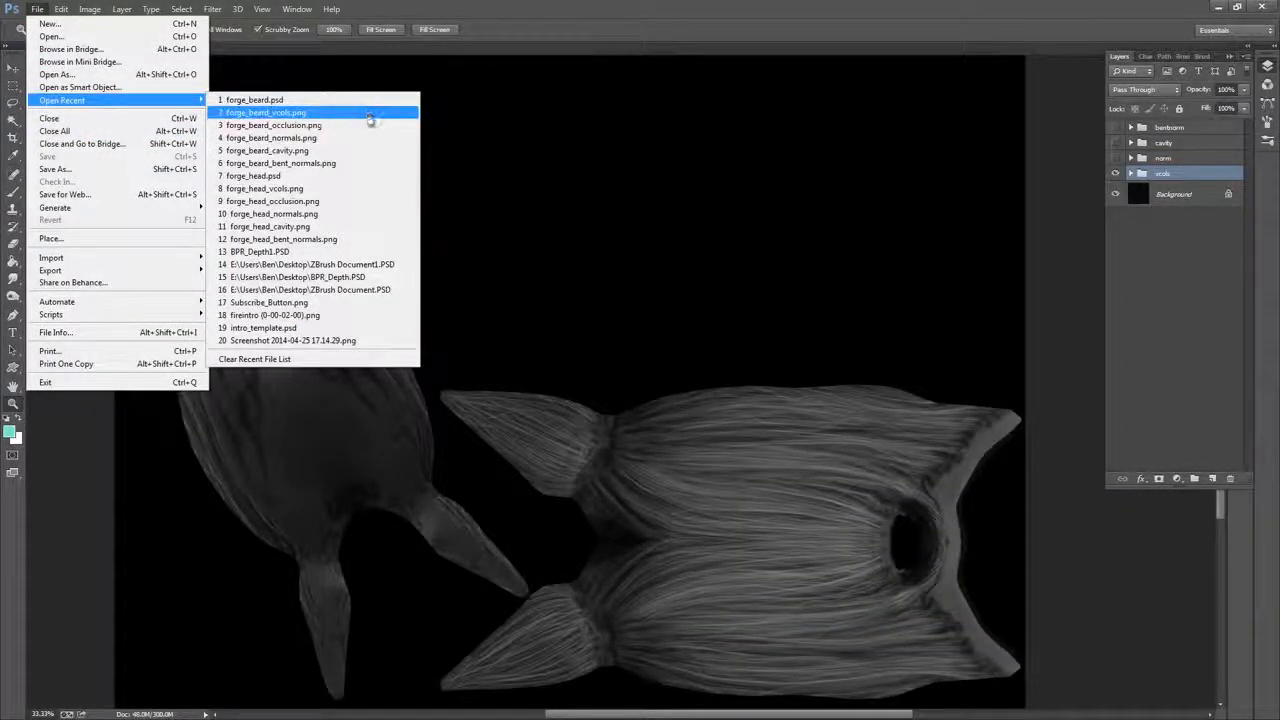
{"action": "left_click", "coordinate": [355, 175]}
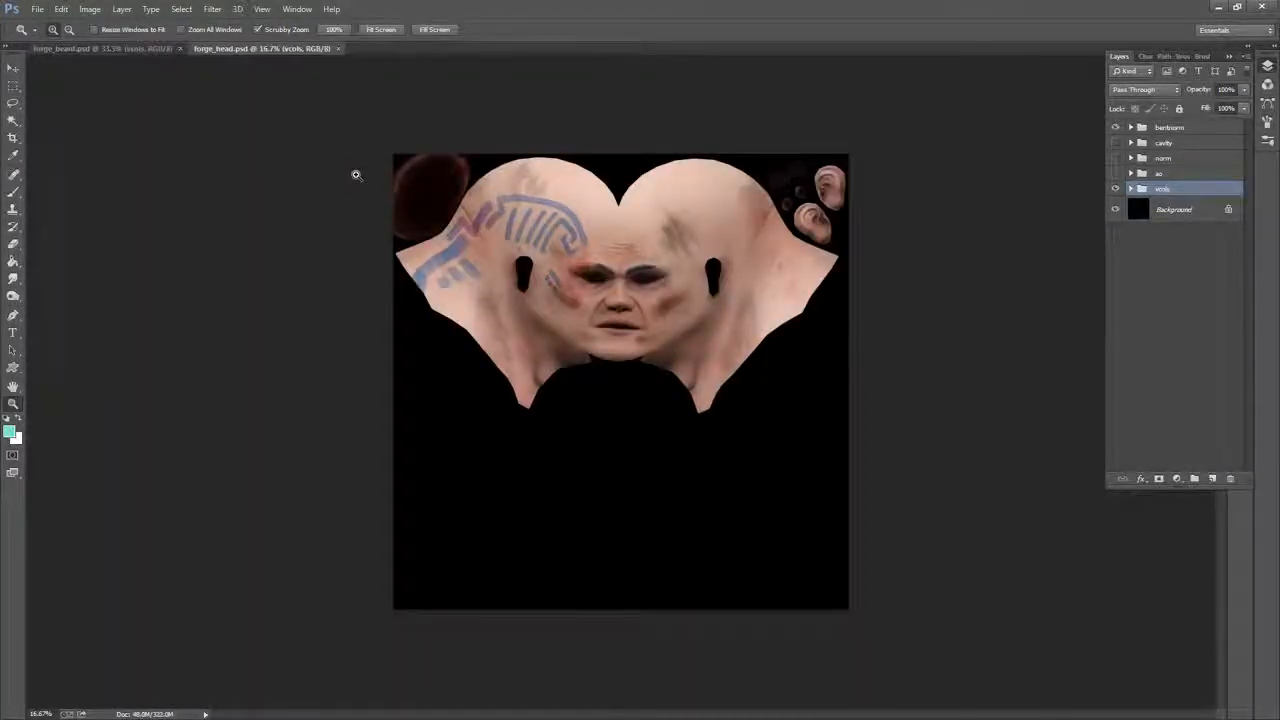
{"action": "left_click", "coordinate": [1115, 127]}
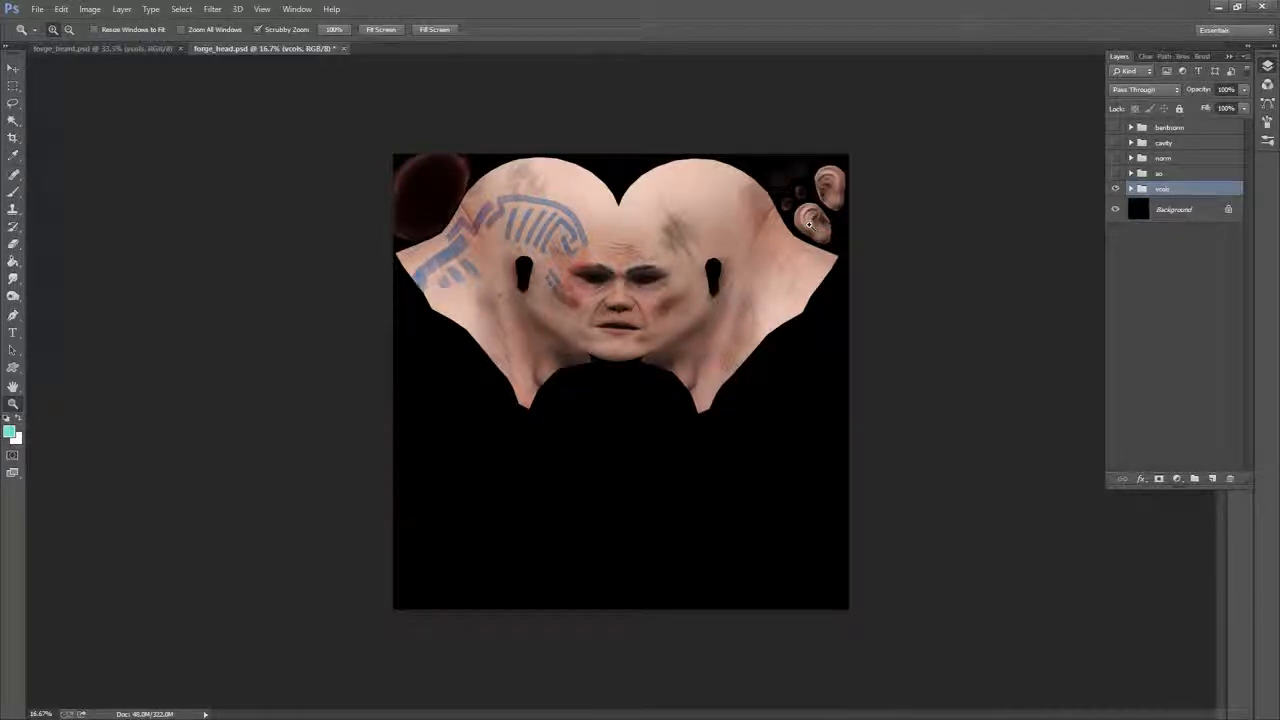
Begin saving a copy of the head document in PNG format and delete the existing forge_head.png from the Texture Edits folder
{"action": "left_click", "coordinate": [37, 9]}
{"action": "left_click", "coordinate": [93, 178]}
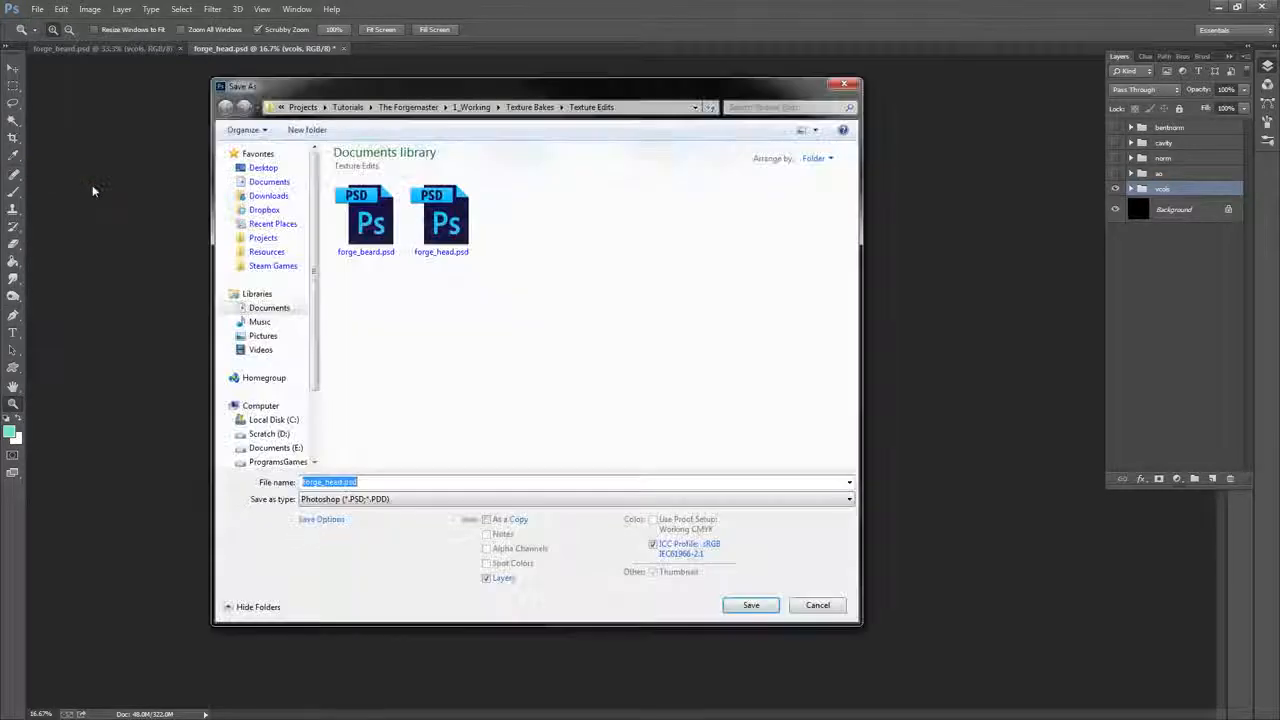
{"action": "left_click", "coordinate": [404, 499]}
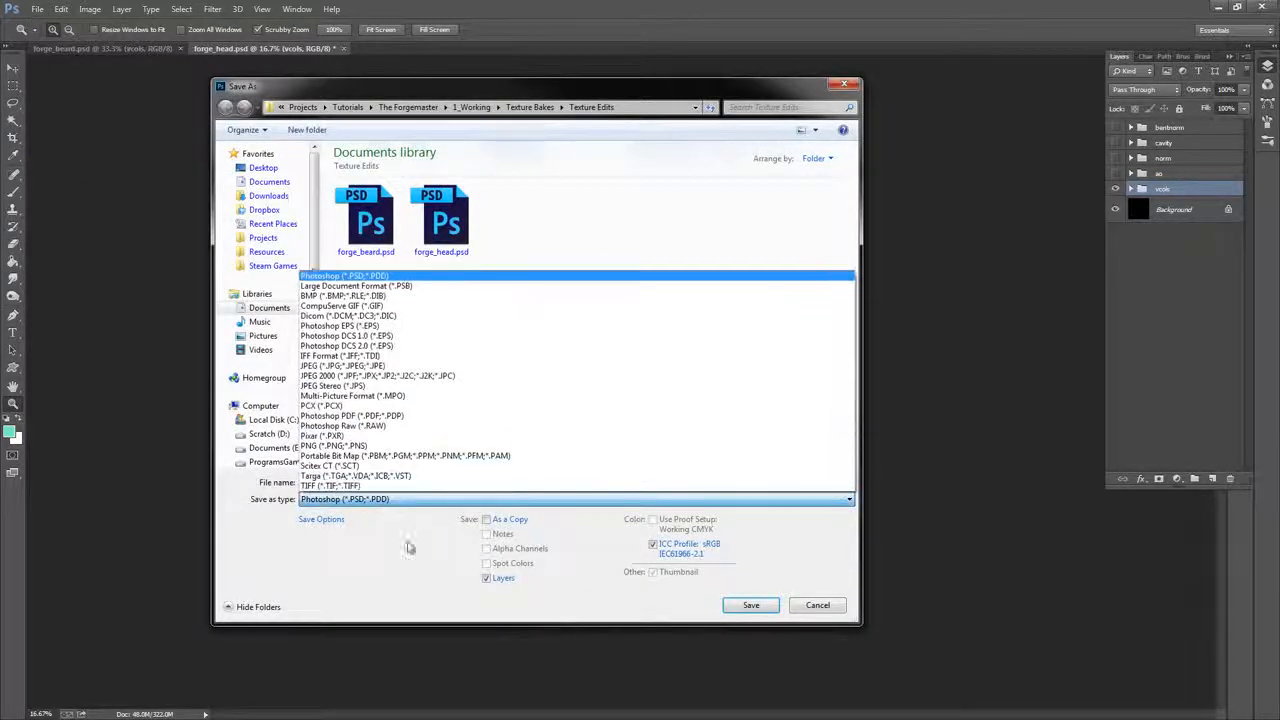
{"action": "left_click", "coordinate": [332, 446]}
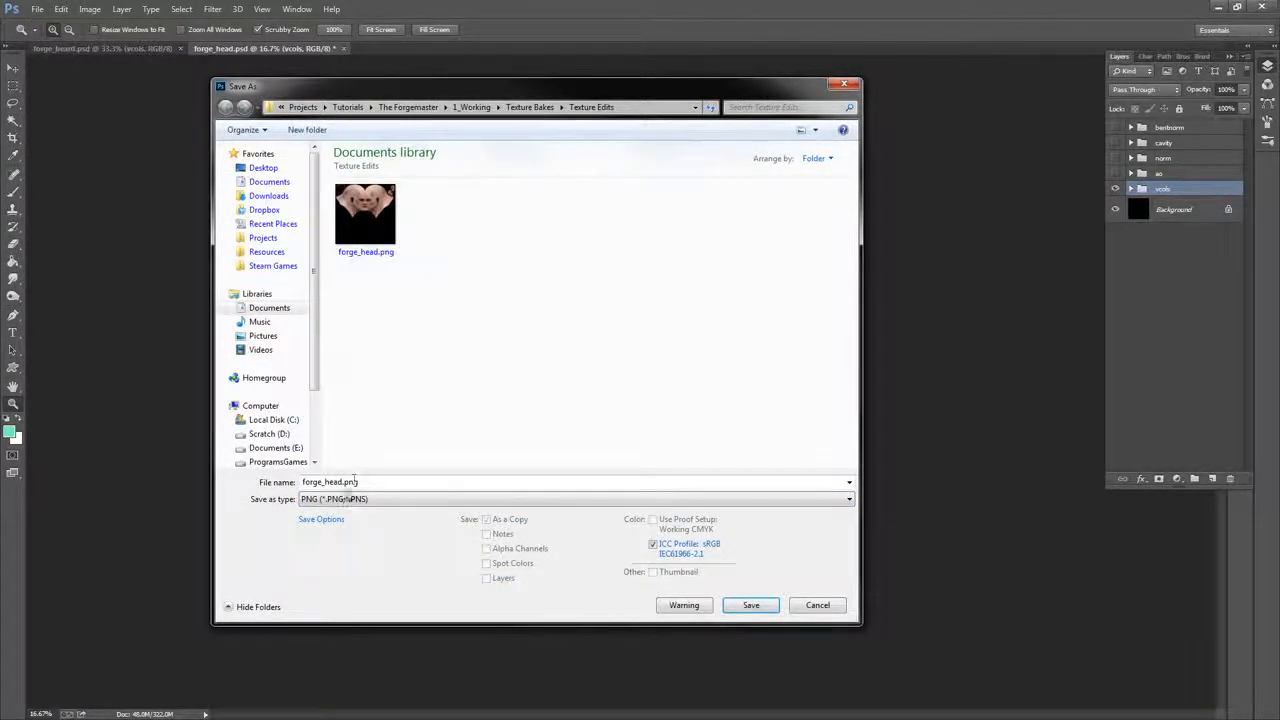
{"action": "left_click", "coordinate": [380, 222]}
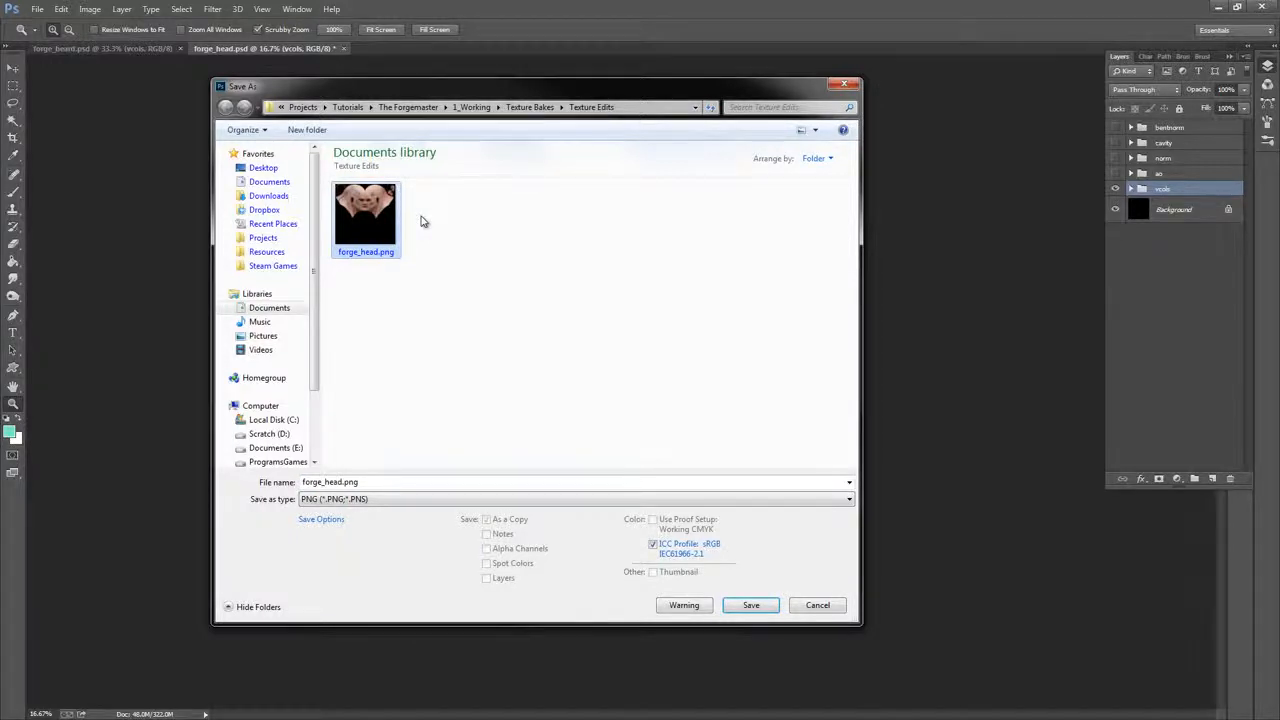
{"action": "key", "text": "Delete"}
Name the PNG forge_head_dm.png and save it, accepting the PNG options
{"action": "left_click", "coordinate": [342, 483]}
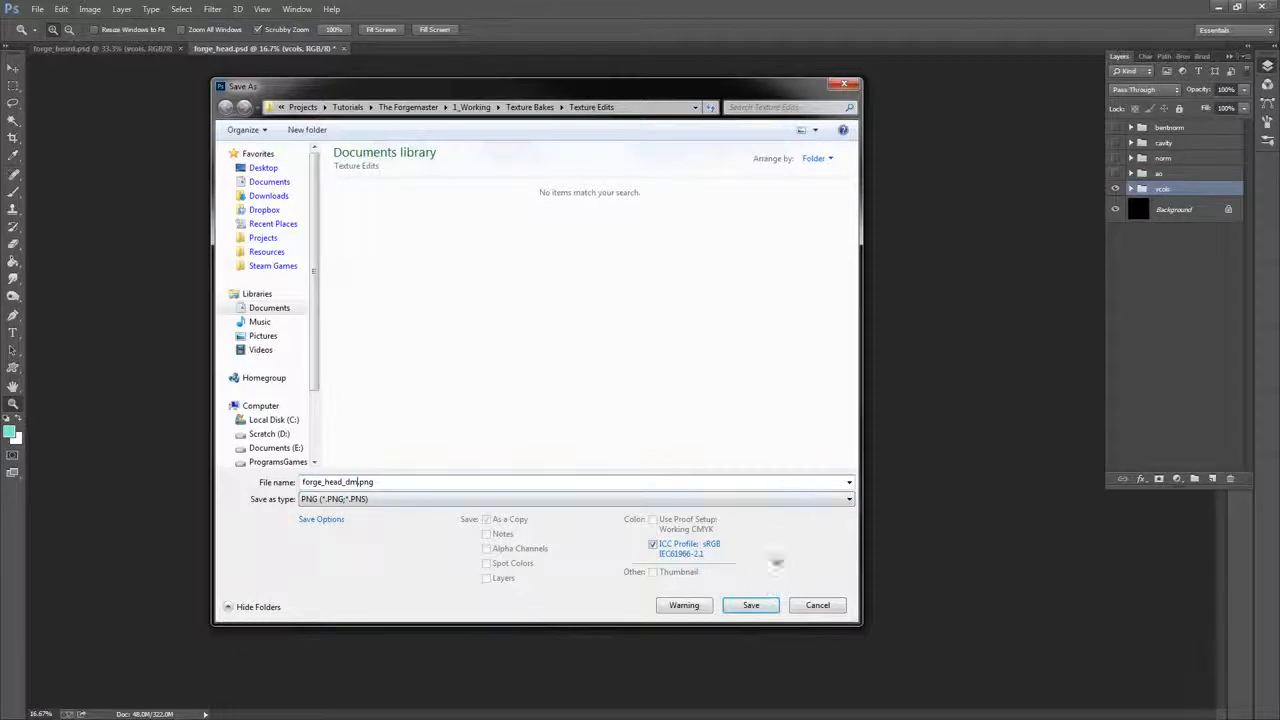
{"action": "left_click", "coordinate": [752, 608]}
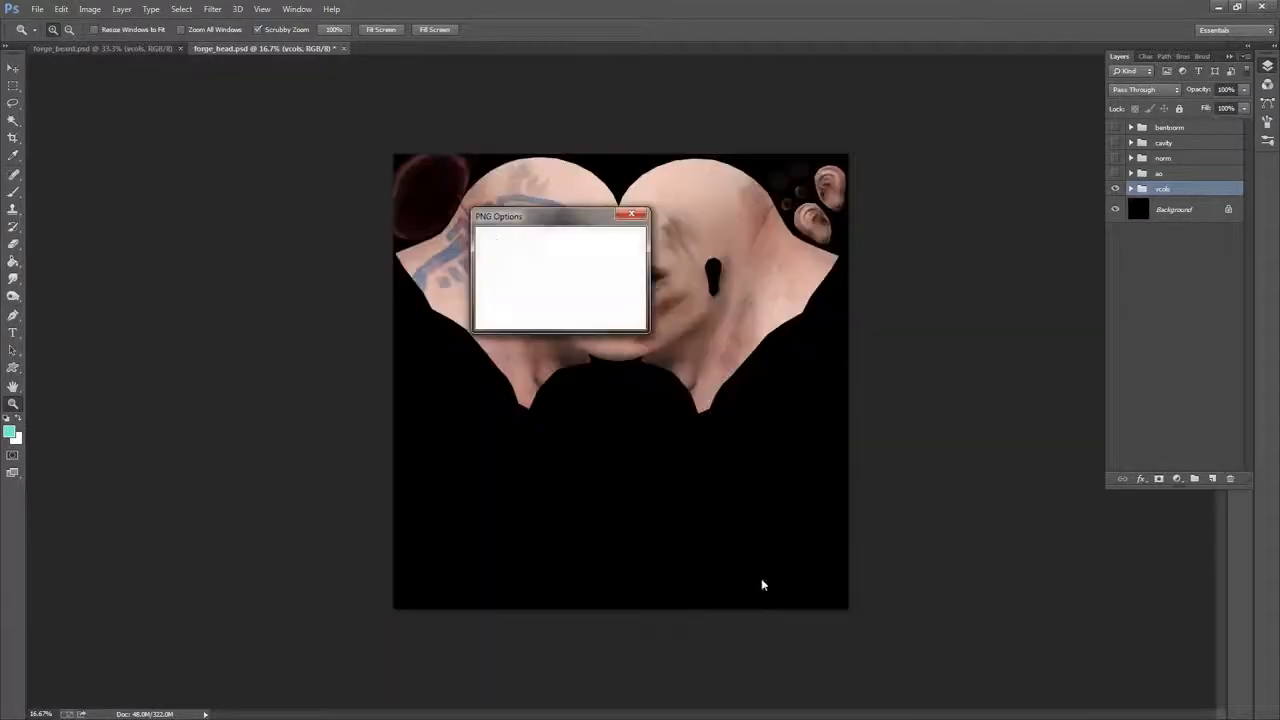
{"action": "left_click", "coordinate": [605, 244]}
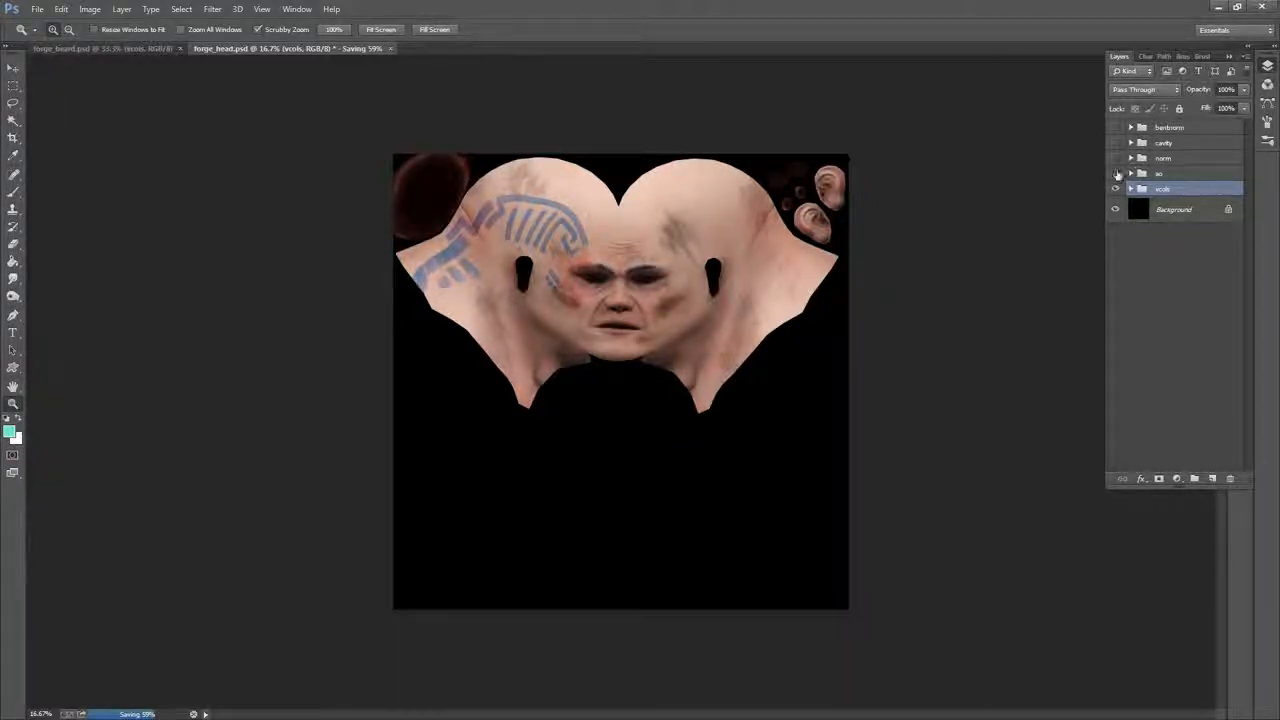
Expand and show the norm group, and add a new empty layer above its norm layer
{"action": "left_click", "coordinate": [1131, 159]}
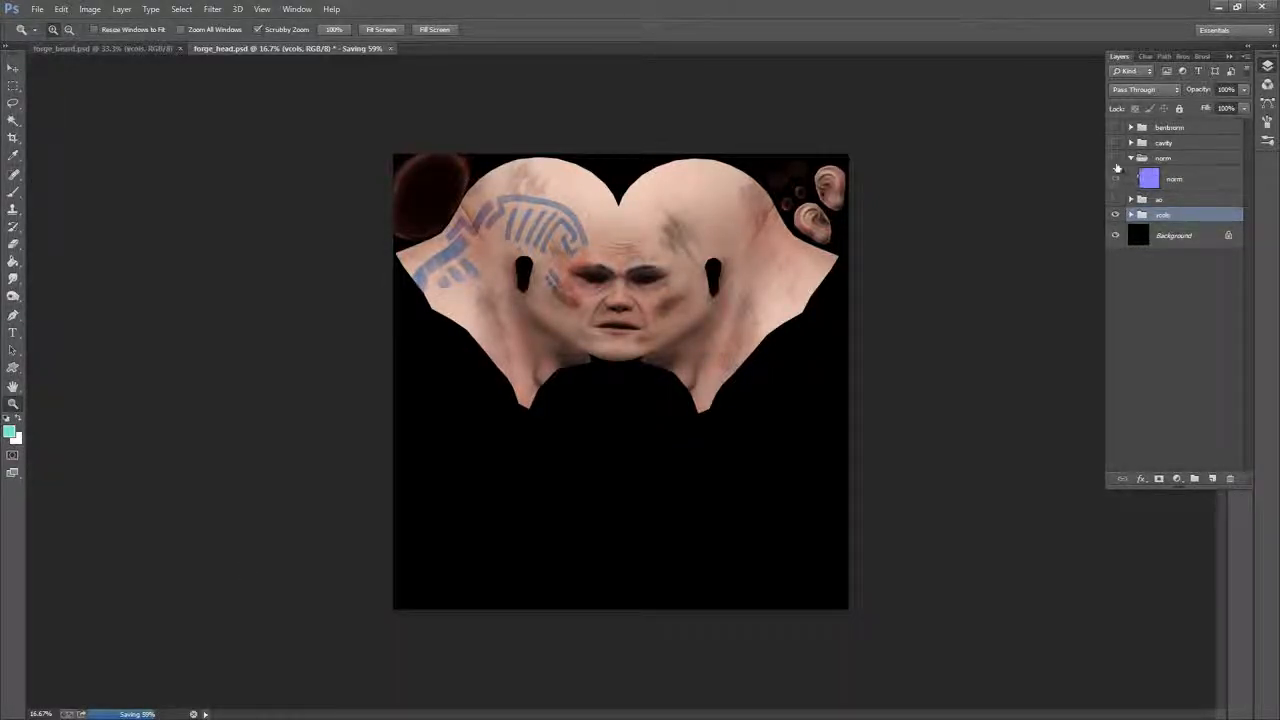
{"action": "left_click", "coordinate": [1116, 163]}
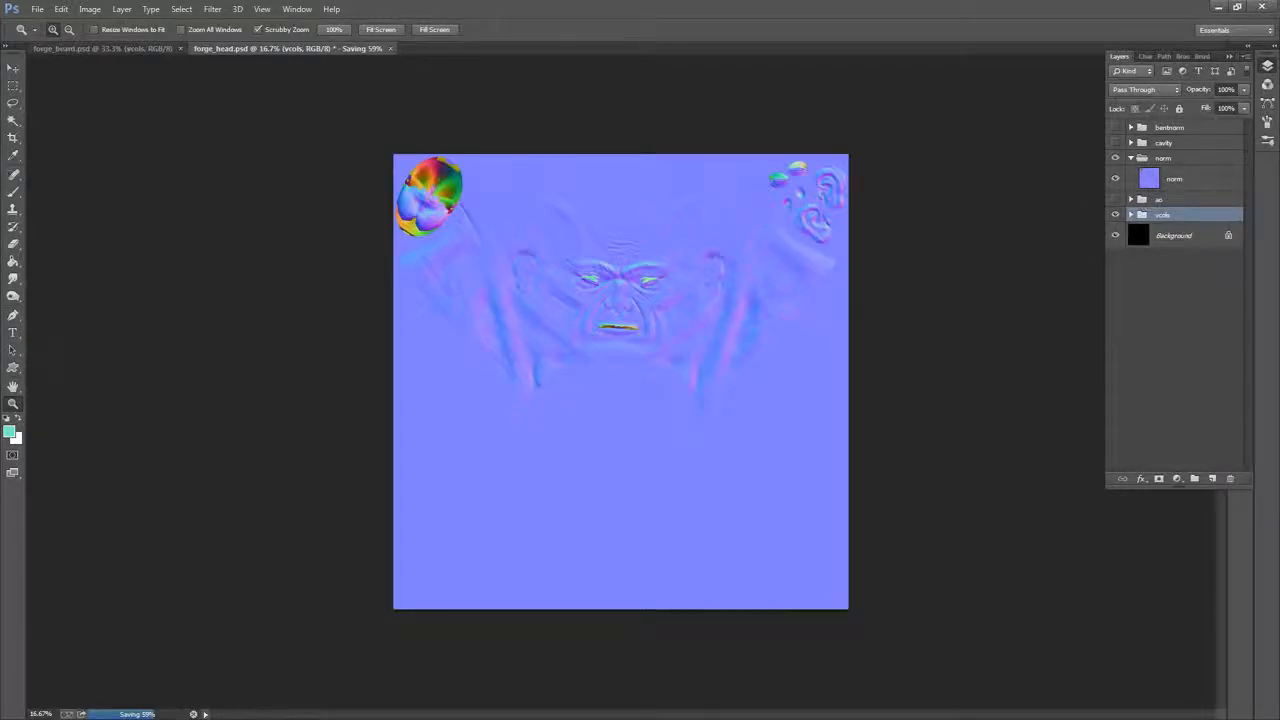
{"action": "left_click_drag", "start_coordinate": [787, 211], "coordinate": [722, 303]}
{"action": "left_click_drag", "start_coordinate": [708, 229], "coordinate": [765, 226]}
{"action": "left_click_drag", "start_coordinate": [765, 226], "coordinate": [760, 261]}
{"action": "left_click", "coordinate": [1189, 189]}
{"action": "left_click", "coordinate": [1212, 478]}
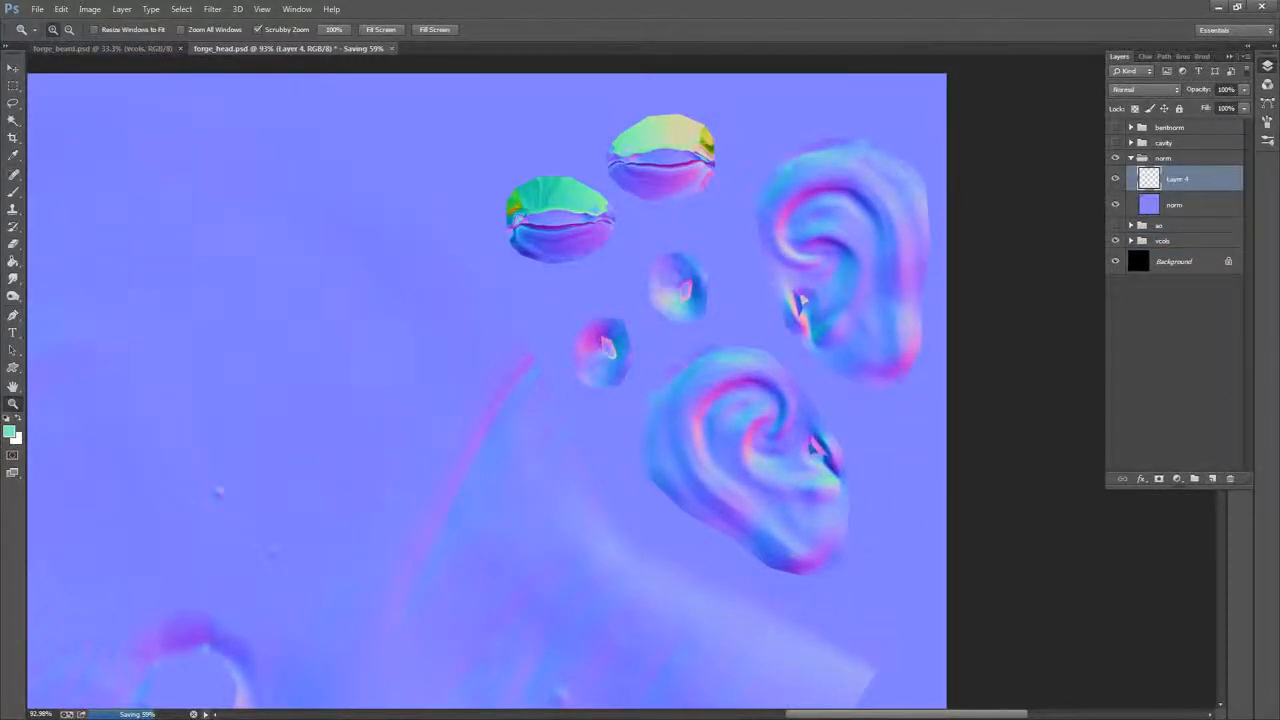
Brush the flat normal-map blue over the two green-topped oval islands beside the ears on the new layer
{"action": "left_click", "coordinate": [13, 192]}
{"action": "left_click_drag", "start_coordinate": [681, 192], "coordinate": [693, 191]}
{"action": "left_click", "coordinate": [744, 119], "text": "alt"}
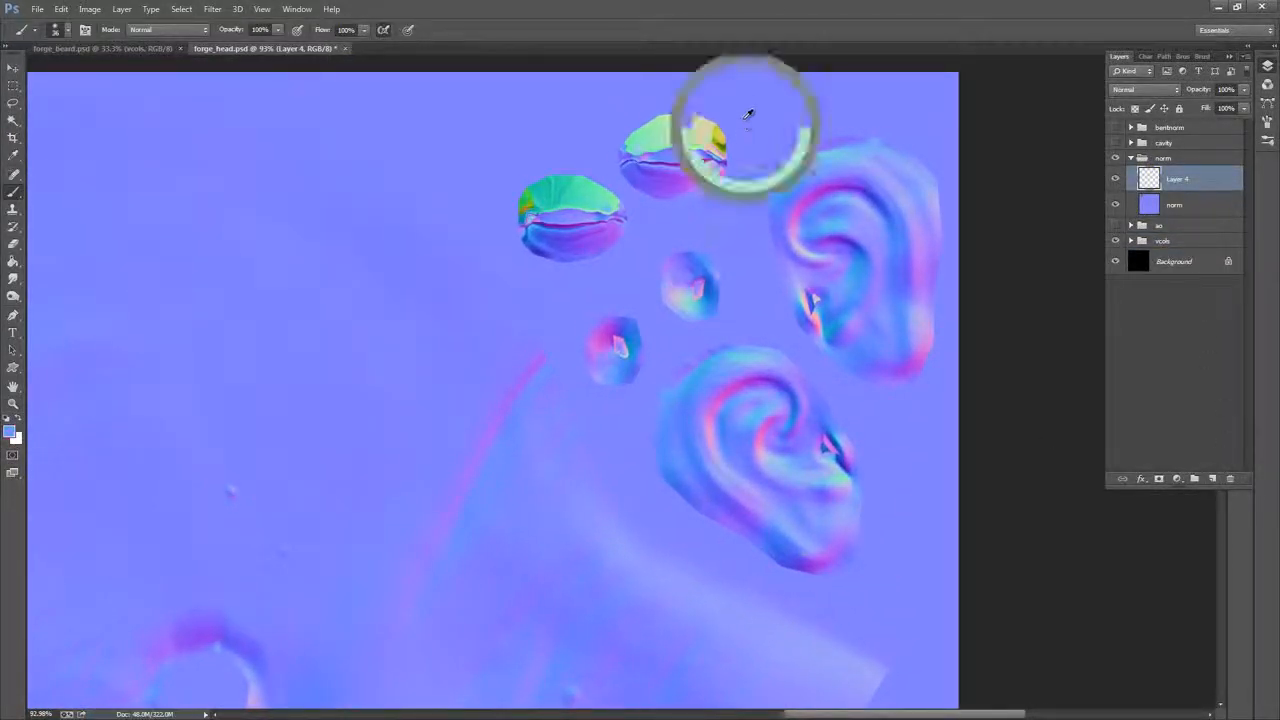
{"action": "right_click", "coordinate": [746, 147]}
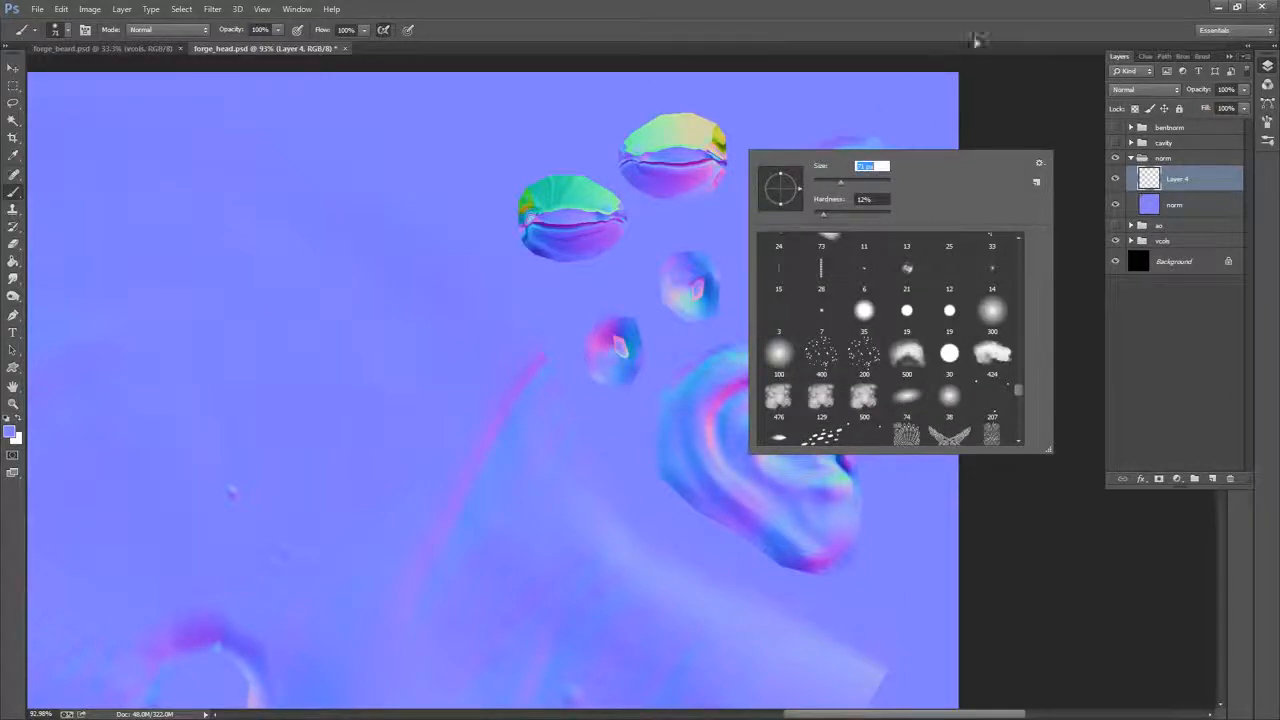
{"action": "left_click", "coordinate": [982, 26]}
{"action": "mouse_move", "coordinate": [712, 128]}
{"action": "left_mouse_down"}
{"action": "mouse_move", "coordinate": [707, 165]}
{"action": "mouse_move", "coordinate": [643, 158]}
{"action": "mouse_move", "coordinate": [716, 186]}
{"action": "mouse_move", "coordinate": [560, 240]}
{"action": "mouse_move", "coordinate": [609, 263]}
{"action": "left_mouse_up"}
Paint sampled surrounding colours over the bright artifact at the canal of the upper ear
{"action": "left_click_drag", "start_coordinate": [881, 254], "coordinate": [869, 230]}
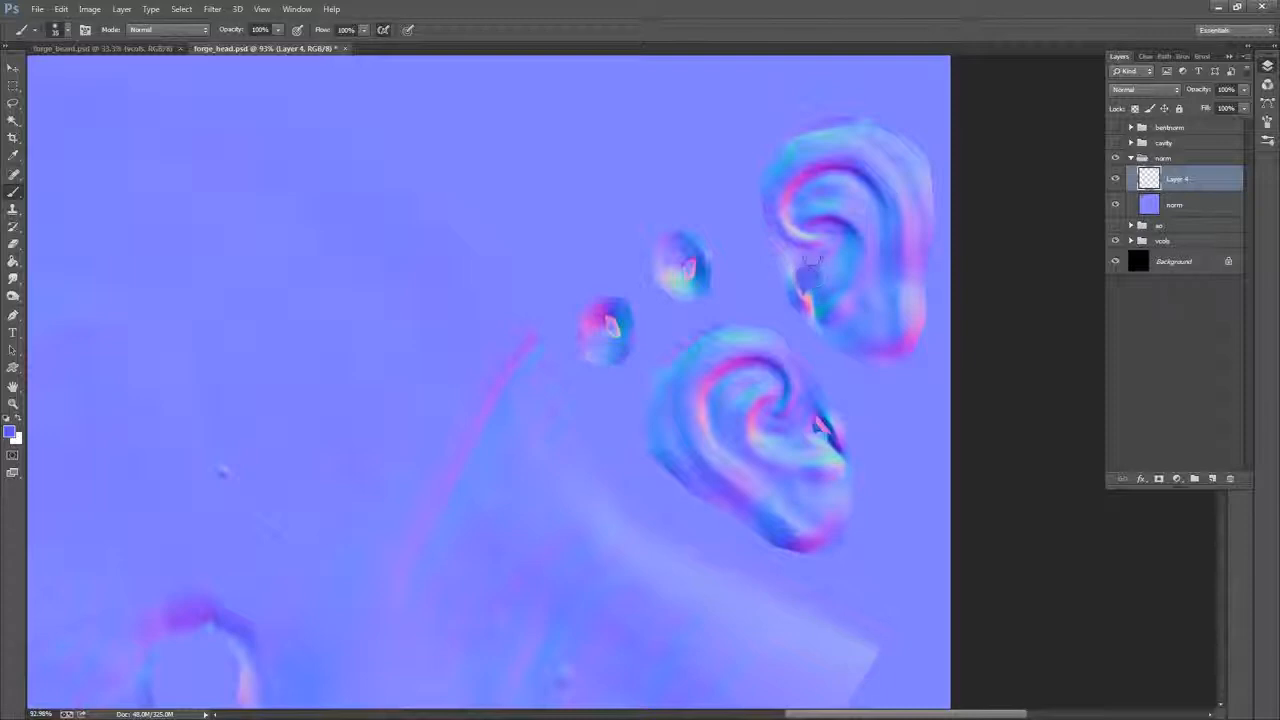
{"action": "left_click", "coordinate": [811, 258], "text": "alt"}
{"action": "left_click", "coordinate": [808, 292], "text": "alt"}
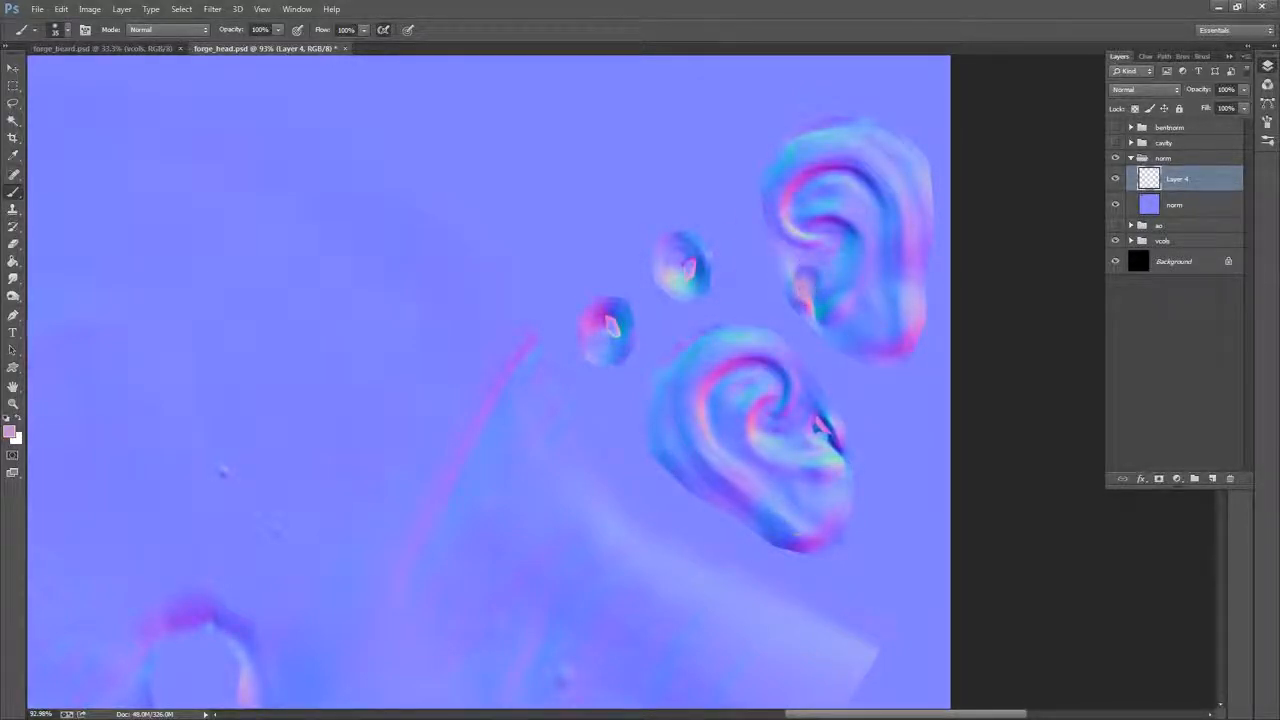
{"action": "left_click_drag", "start_coordinate": [787, 313], "coordinate": [800, 244]}
Paint out the artifacts in the two small round islands and at the edge of the lower ear with sampled neighbouring colours
{"action": "left_click", "coordinate": [701, 195], "text": "alt"}
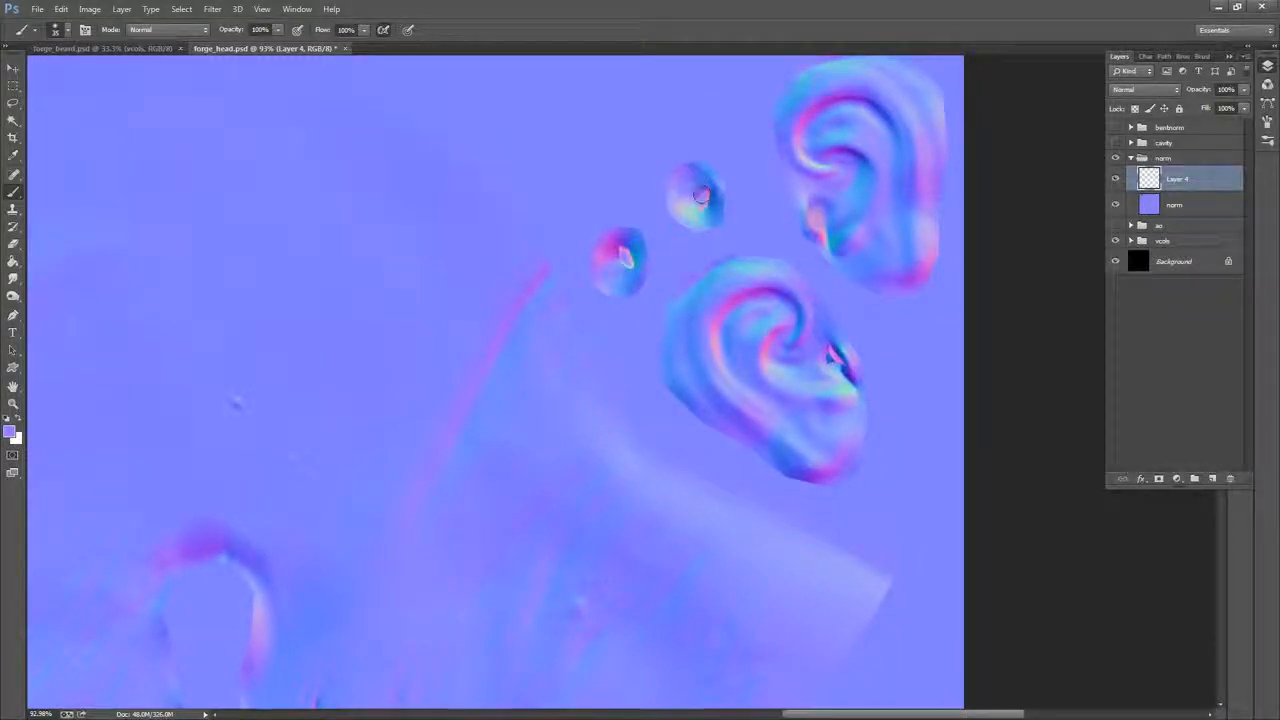
{"action": "left_click", "coordinate": [623, 257], "text": "alt"}
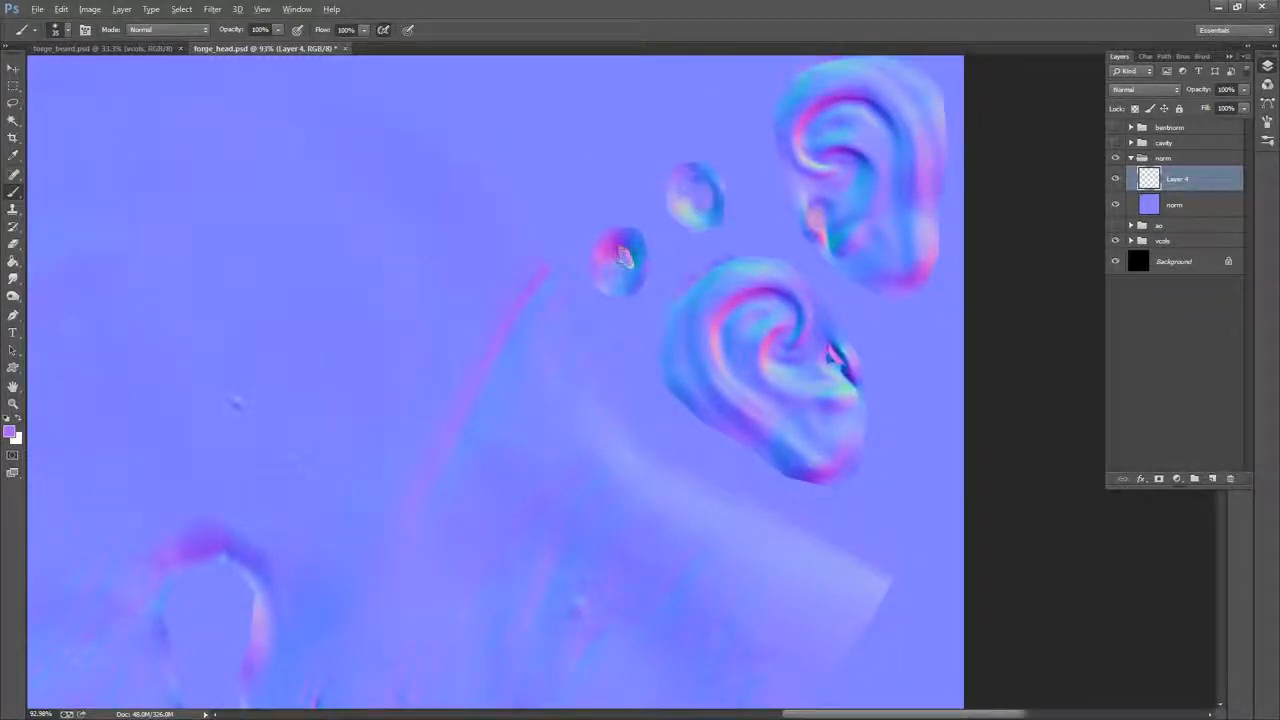
{"action": "left_click_drag", "start_coordinate": [624, 256], "coordinate": [631, 266]}
{"action": "left_click", "coordinate": [630, 264], "text": "alt"}
{"action": "left_click", "coordinate": [830, 360], "text": "alt"}
{"action": "mouse_move", "coordinate": [829, 356]}
{"action": "left_mouse_down"}
{"action": "mouse_move", "coordinate": [841, 364]}
{"action": "mouse_move", "coordinate": [827, 343]}
{"action": "left_mouse_up"}
{"action": "left_click", "coordinate": [810, 462], "text": "alt"}
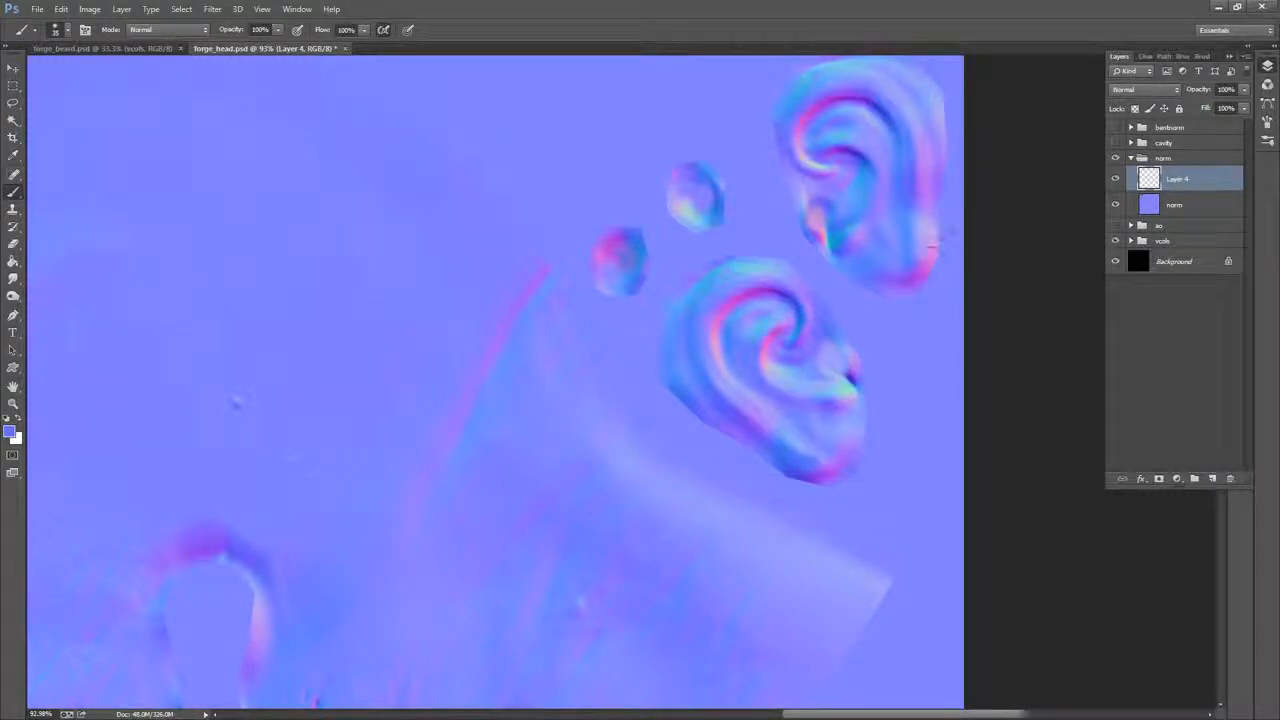
Clone nearby skin over the lower-lid seam of the face's right-hand eye in the image, using a 42 px Clone Stamp
{"action": "left_click_drag", "start_coordinate": [612, 496], "coordinate": [1048, 72]}
{"action": "left_click_drag", "start_coordinate": [554, 317], "coordinate": [895, 273]}
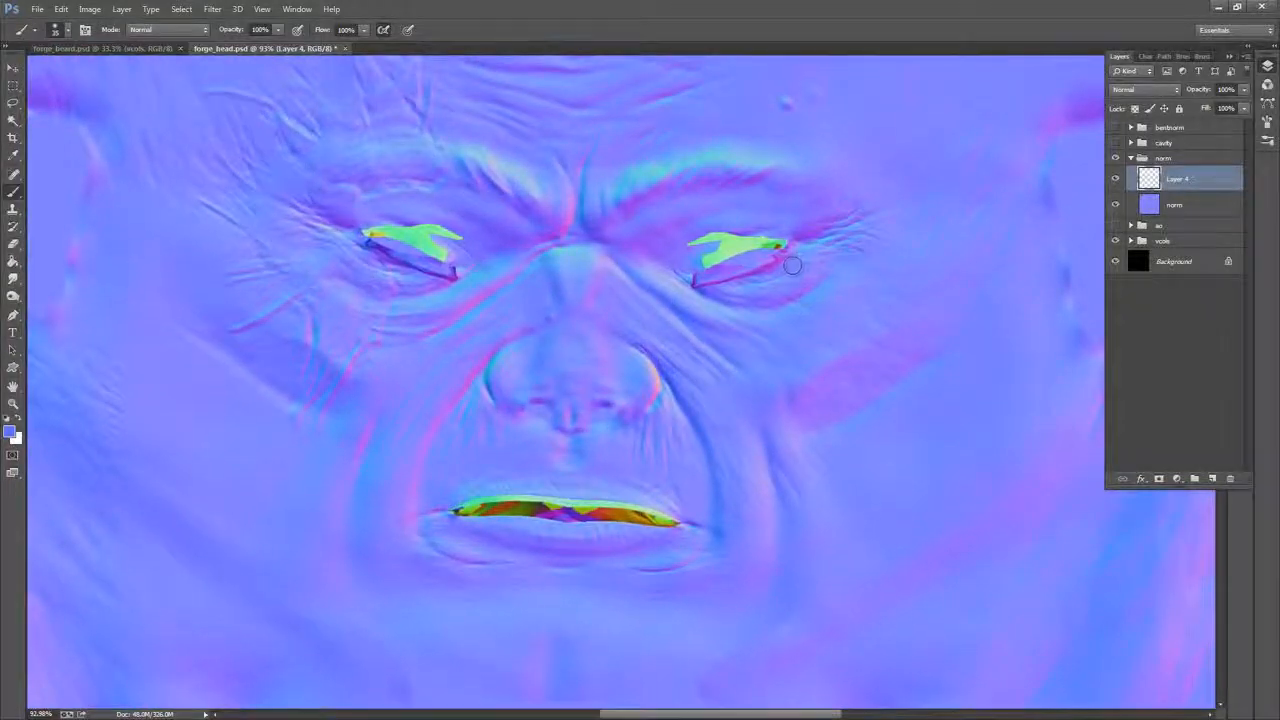
{"action": "key", "text": "z"}
{"action": "left_click_drag", "start_coordinate": [799, 265], "coordinate": [889, 243]}
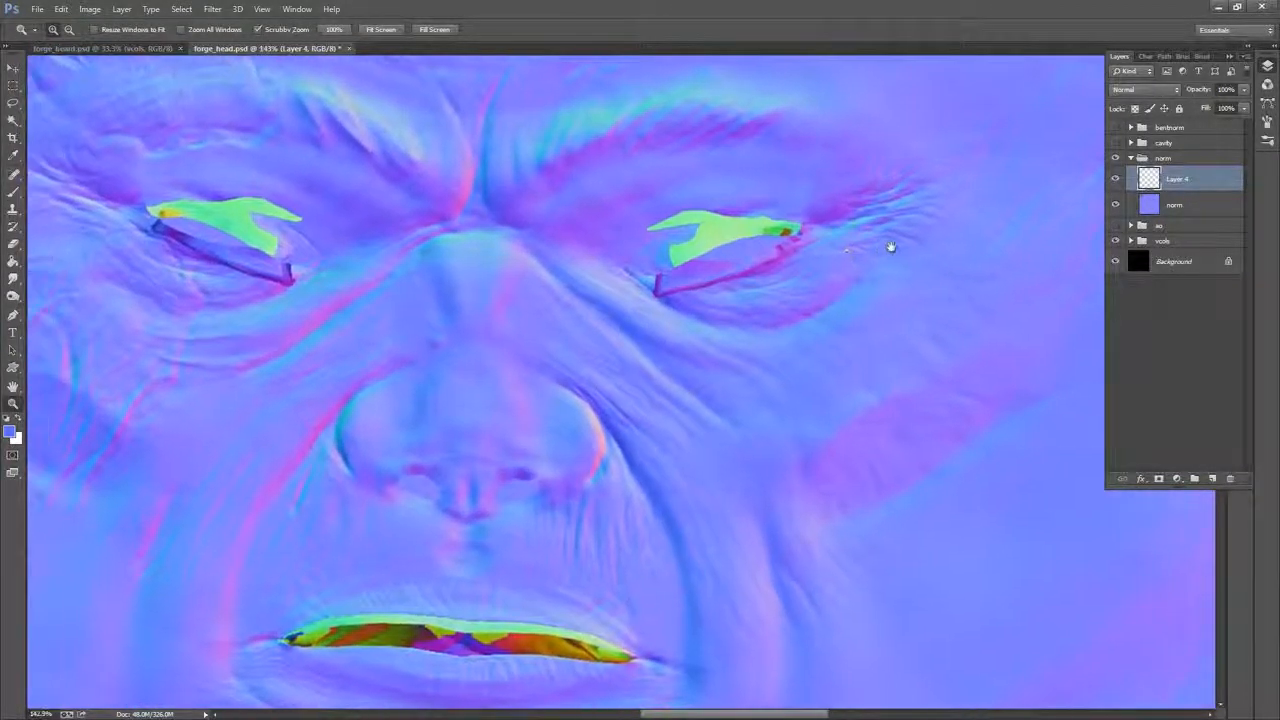
{"action": "left_click", "coordinate": [13, 209]}
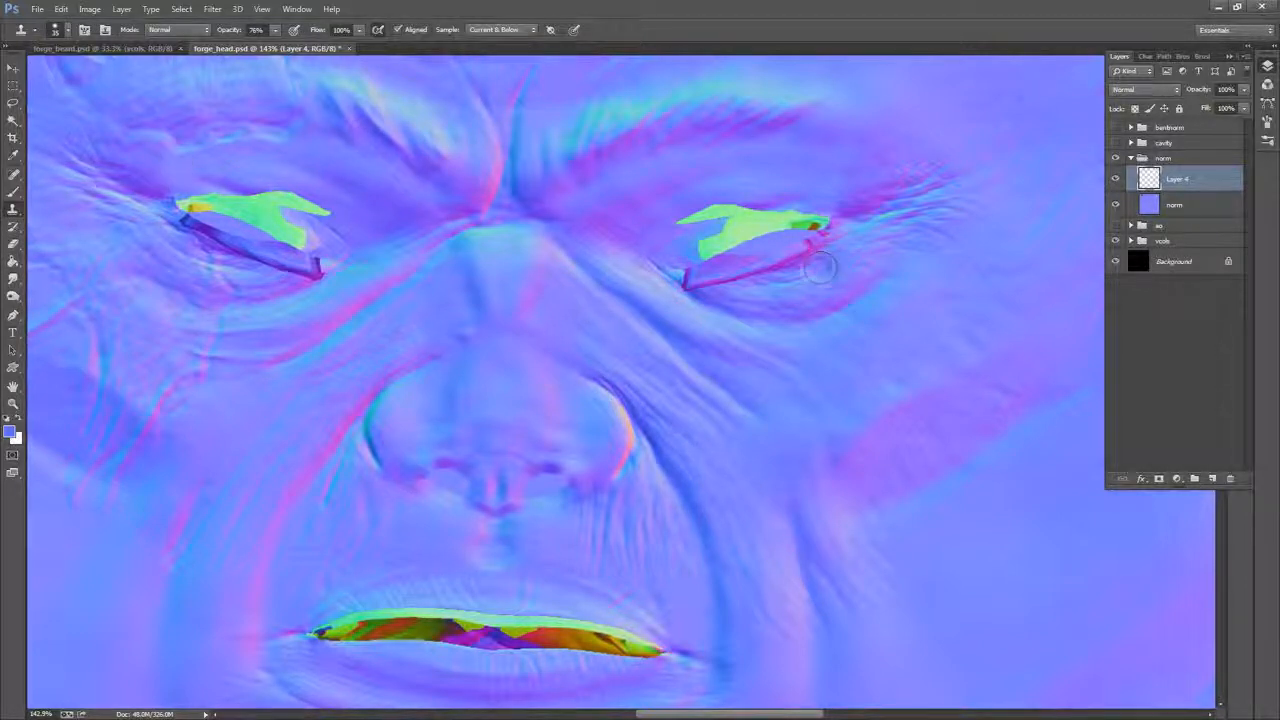
{"action": "right_click", "coordinate": [843, 253]}
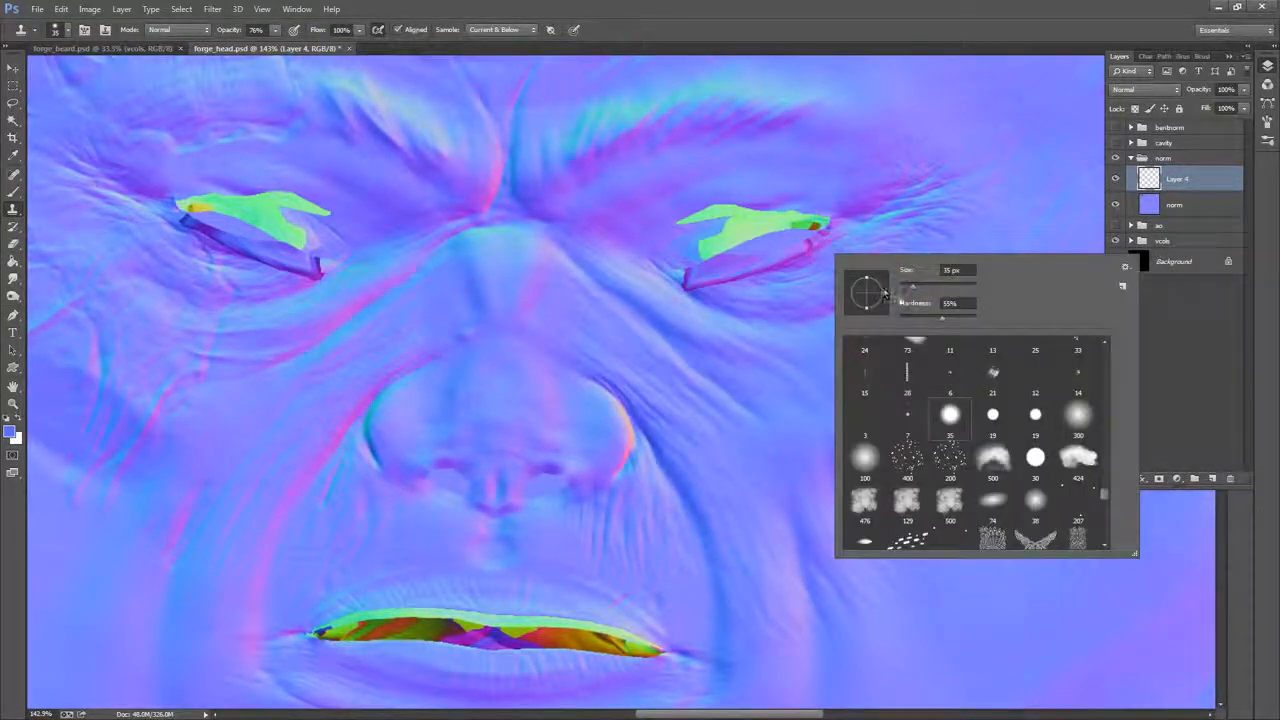
{"action": "left_click_drag", "start_coordinate": [902, 292], "coordinate": [927, 291]}
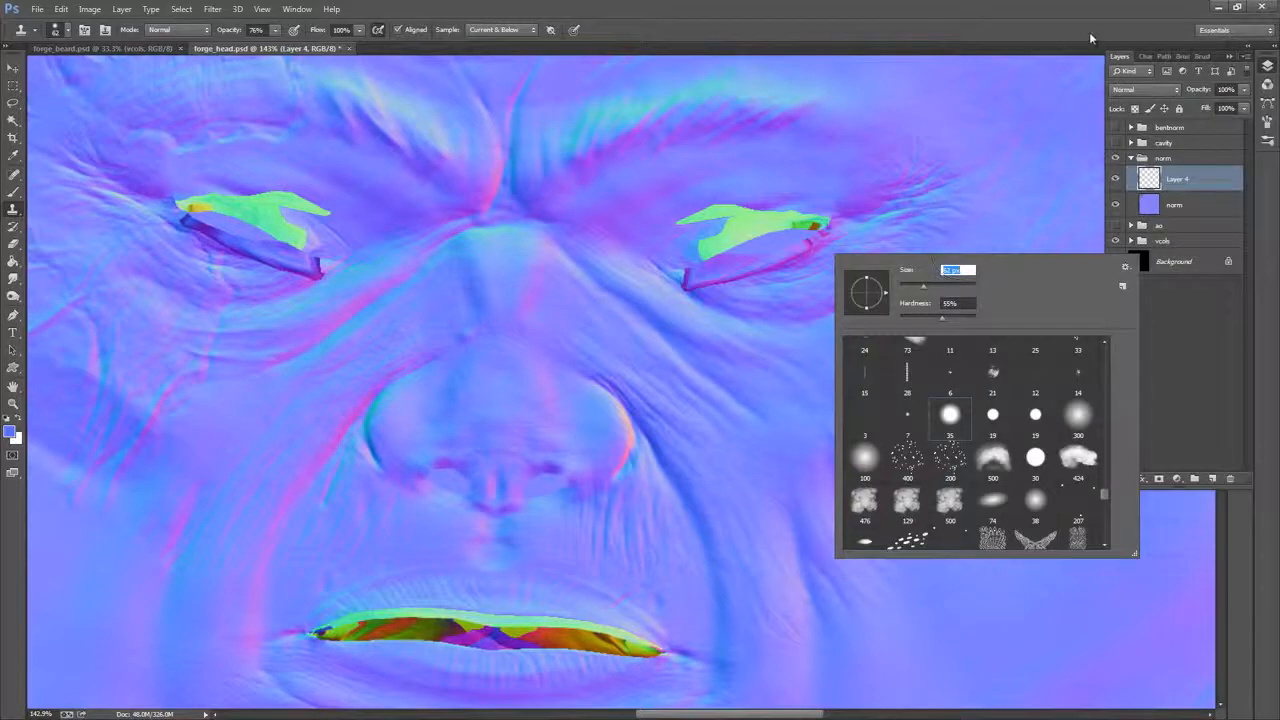
{"action": "left_click", "coordinate": [1092, 38]}
{"action": "left_click", "coordinate": [836, 261], "text": "alt"}
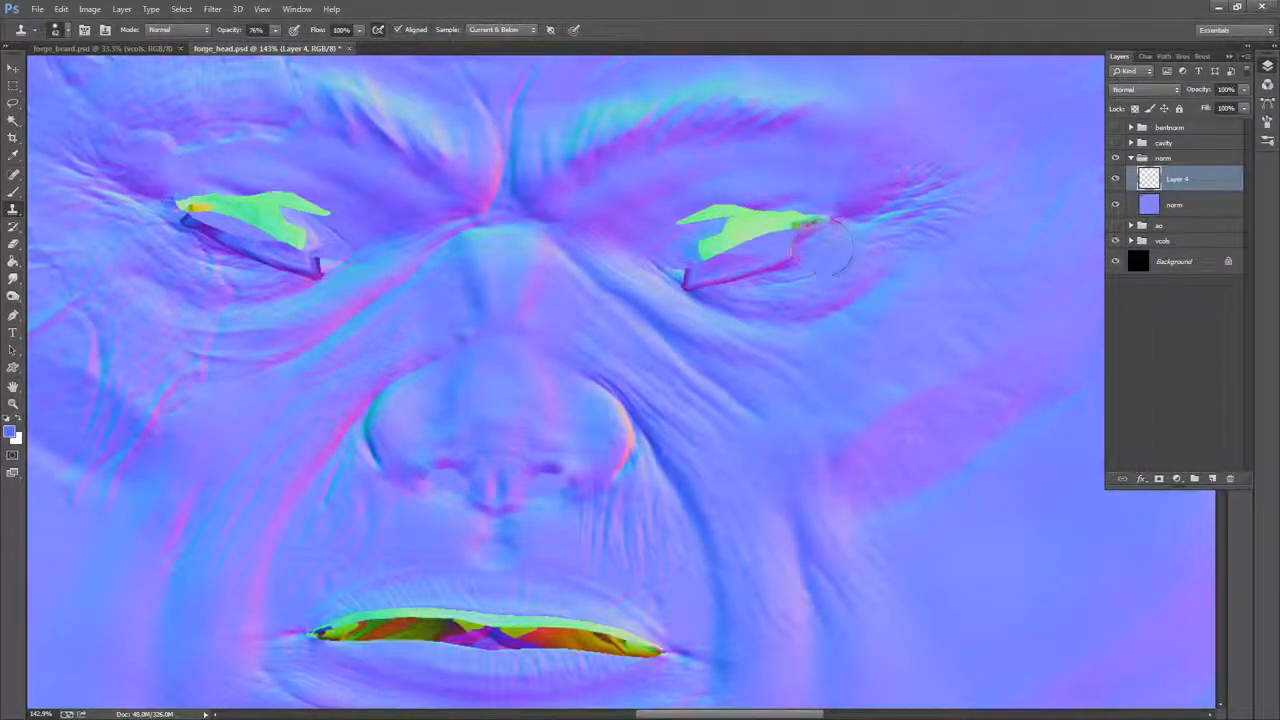
{"action": "mouse_move", "coordinate": [819, 248]}
{"action": "left_mouse_down"}
{"action": "mouse_move", "coordinate": [774, 266]}
{"action": "mouse_move", "coordinate": [776, 284]}
{"action": "mouse_move", "coordinate": [741, 272]}
{"action": "mouse_move", "coordinate": [693, 284]}
{"action": "mouse_move", "coordinate": [709, 289]}
{"action": "left_mouse_up"}
{"action": "left_click", "coordinate": [796, 276], "text": "alt"}
{"action": "left_click", "coordinate": [774, 294], "text": "alt"}
{"action": "left_click", "coordinate": [779, 287], "text": "alt"}
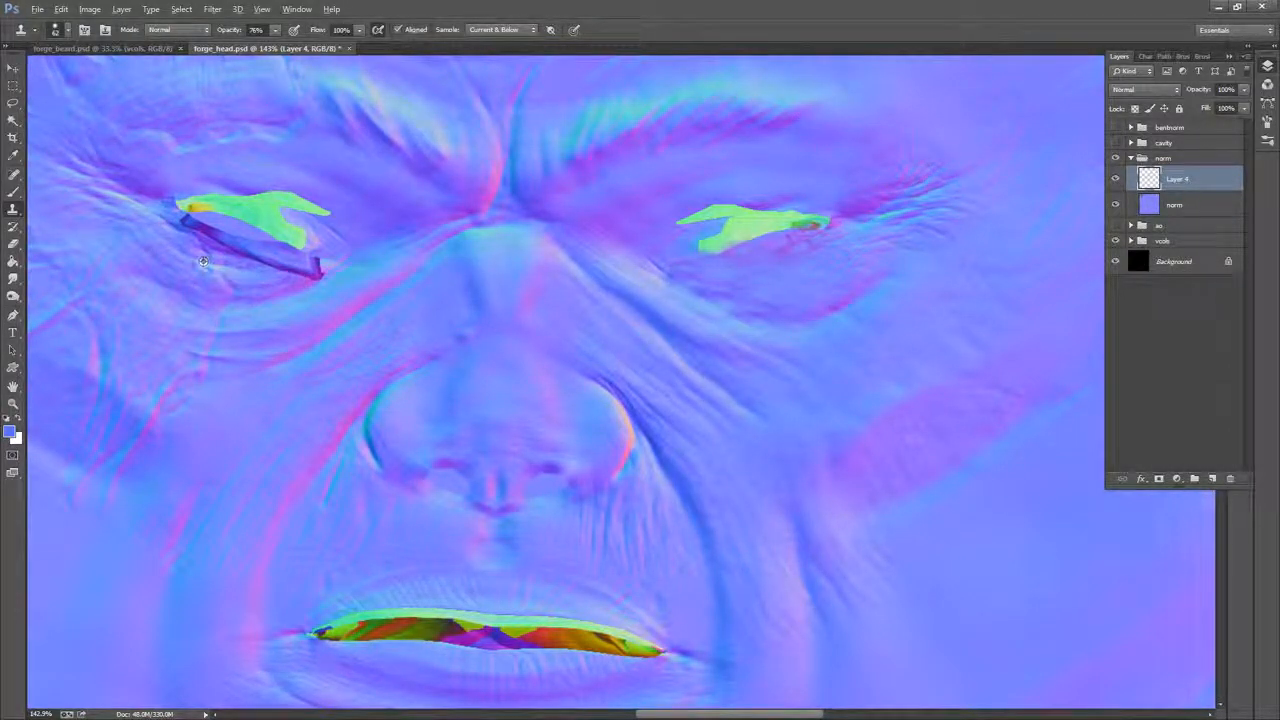
Clone neighbouring skin over the outer corner, lower-lid seam and upper-lid edge of the left-hand eye in the image
{"action": "left_click", "coordinate": [190, 247], "text": "alt"}
{"action": "left_click", "coordinate": [190, 230]}
{"action": "left_click", "coordinate": [188, 240], "text": "alt"}
{"action": "mouse_move", "coordinate": [192, 224]}
{"action": "left_mouse_down"}
{"action": "mouse_move", "coordinate": [266, 260]}
{"action": "mouse_move", "coordinate": [268, 273]}
{"action": "mouse_move", "coordinate": [238, 279]}
{"action": "mouse_move", "coordinate": [255, 265]}
{"action": "mouse_move", "coordinate": [372, 258]}
{"action": "mouse_move", "coordinate": [295, 268]}
{"action": "mouse_move", "coordinate": [326, 207]}
{"action": "mouse_move", "coordinate": [309, 184]}
{"action": "mouse_move", "coordinate": [312, 200]}
{"action": "mouse_move", "coordinate": [277, 186]}
{"action": "left_mouse_up"}
{"action": "left_click", "coordinate": [241, 269], "text": "alt"}
{"action": "left_click", "coordinate": [274, 275], "text": "alt"}
{"action": "left_click", "coordinate": [273, 281], "text": "alt"}
{"action": "key", "text": "bracketleft"}
{"action": "left_click", "coordinate": [280, 179], "text": "alt"}
Clone upper-lid skin over the inner tip of the right-hand eye's green patch with the Clone Stamp reduced to 25 px
{"action": "left_click", "coordinate": [725, 198], "text": "alt"}
{"action": "key", "text": "bracketleft"}
{"action": "key", "text": "bracketleft"}
{"action": "key", "text": "bracketleft"}
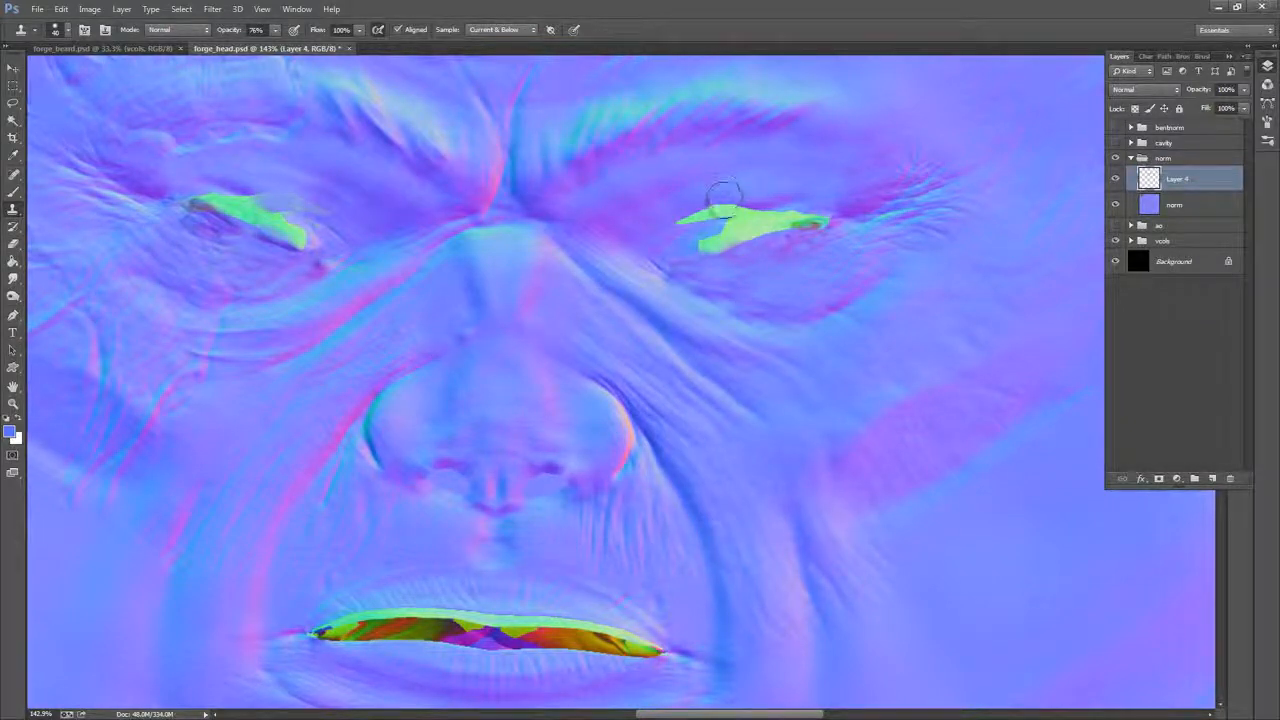
{"action": "mouse_move", "coordinate": [720, 198]}
{"action": "left_mouse_down"}
{"action": "mouse_move", "coordinate": [735, 206]}
{"action": "mouse_move", "coordinate": [690, 215]}
{"action": "mouse_move", "coordinate": [714, 213]}
{"action": "left_mouse_up"}
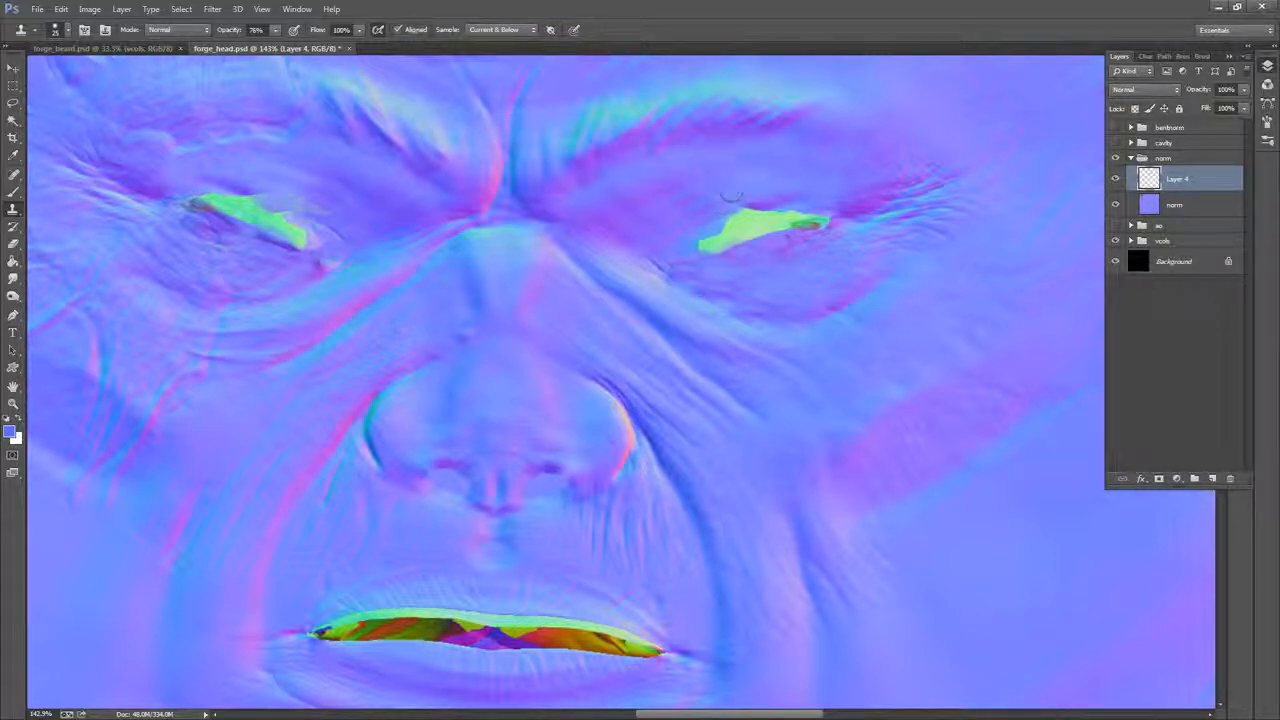
{"action": "mouse_move", "coordinate": [743, 184]}
{"action": "left_mouse_down"}
{"action": "mouse_move", "coordinate": [689, 221]}
{"action": "mouse_move", "coordinate": [726, 211]}
{"action": "mouse_move", "coordinate": [703, 218]}
{"action": "left_mouse_up"}
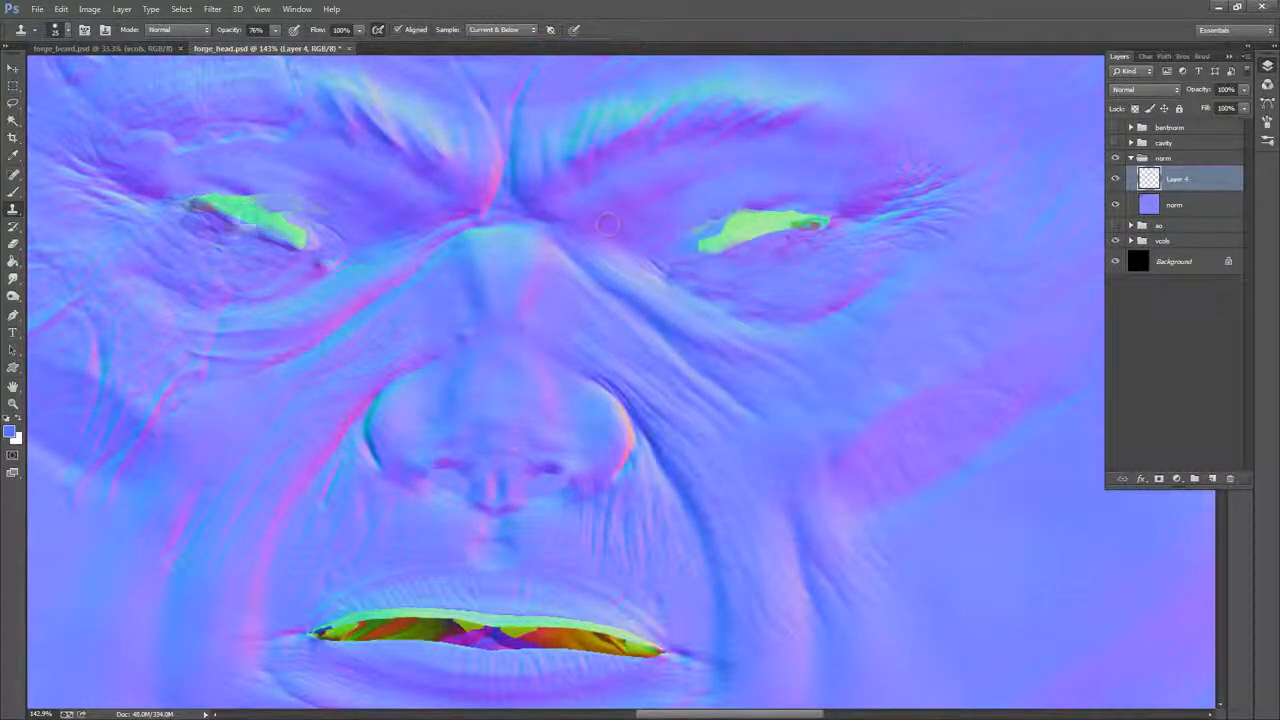
Brush sampled eyelid colours over the remaining green patch of the right-hand eye and blend its inner corner
{"action": "key", "text": "b"}
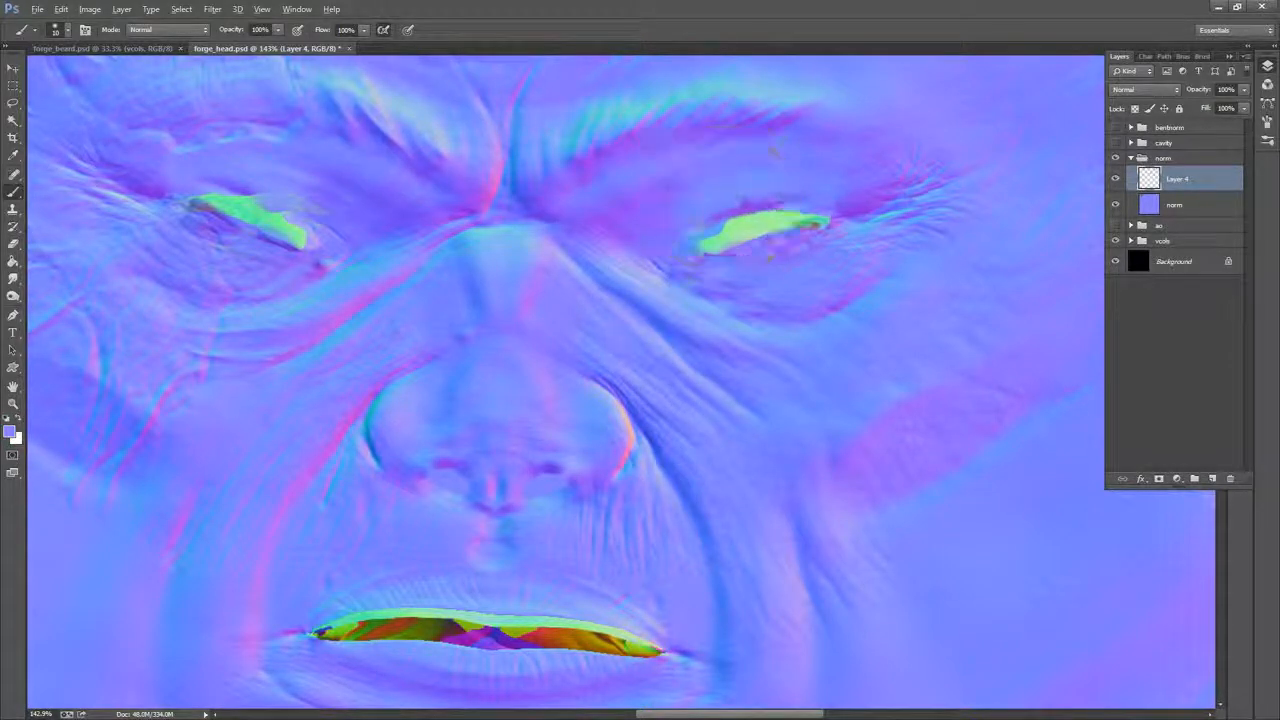
{"action": "key", "text": "z"}
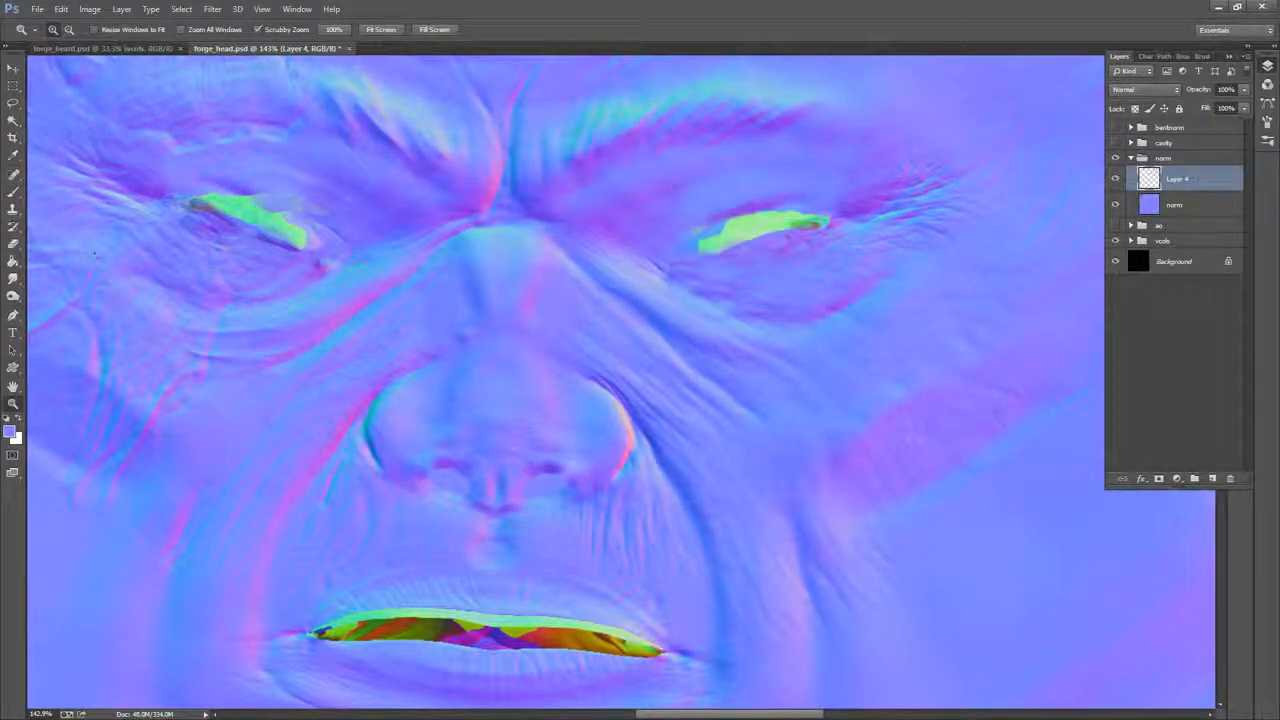
{"action": "key", "text": "b"}
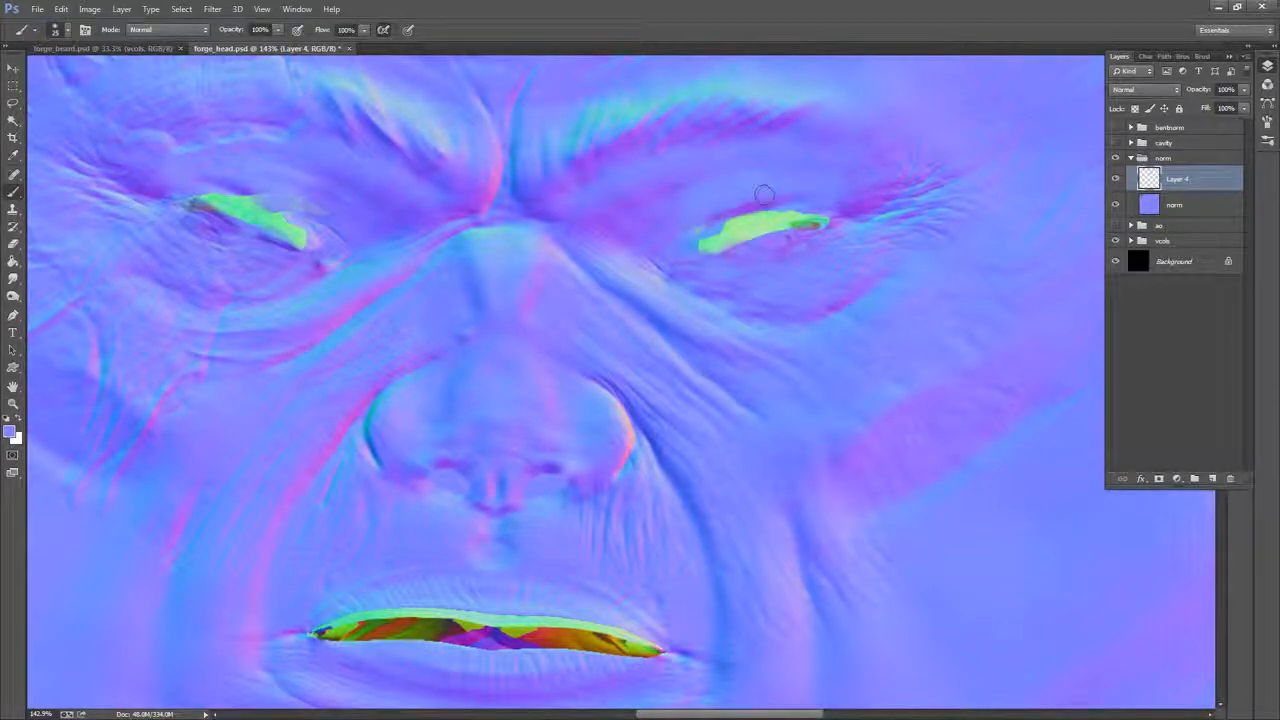
{"action": "left_click", "coordinate": [739, 189], "text": "alt"}
{"action": "key", "text": "]"}
{"action": "mouse_move", "coordinate": [769, 193]}
{"action": "left_mouse_down"}
{"action": "mouse_move", "coordinate": [698, 240]}
{"action": "mouse_move", "coordinate": [768, 229]}
{"action": "mouse_move", "coordinate": [754, 245]}
{"action": "mouse_move", "coordinate": [731, 243]}
{"action": "mouse_move", "coordinate": [816, 226]}
{"action": "mouse_move", "coordinate": [822, 209]}
{"action": "mouse_move", "coordinate": [740, 220]}
{"action": "left_mouse_up"}
{"action": "left_click", "coordinate": [690, 239], "text": "alt"}
{"action": "left_click", "coordinate": [761, 237], "text": "alt"}
{"action": "left_click", "coordinate": [838, 236], "text": "alt"}
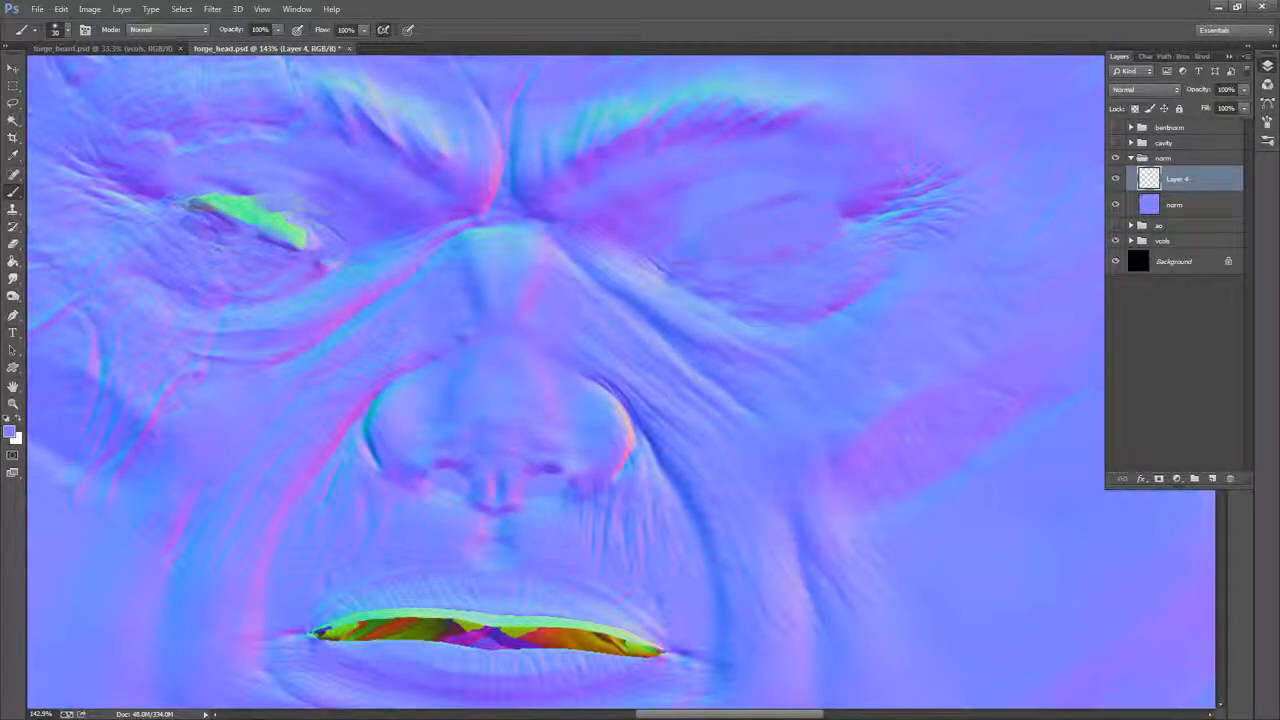
{"action": "left_click", "coordinate": [655, 240], "text": "alt"}
{"action": "mouse_move", "coordinate": [682, 266]}
{"action": "left_mouse_down"}
{"action": "mouse_move", "coordinate": [669, 271]}
{"action": "mouse_move", "coordinate": [680, 260]}
{"action": "left_mouse_up"}
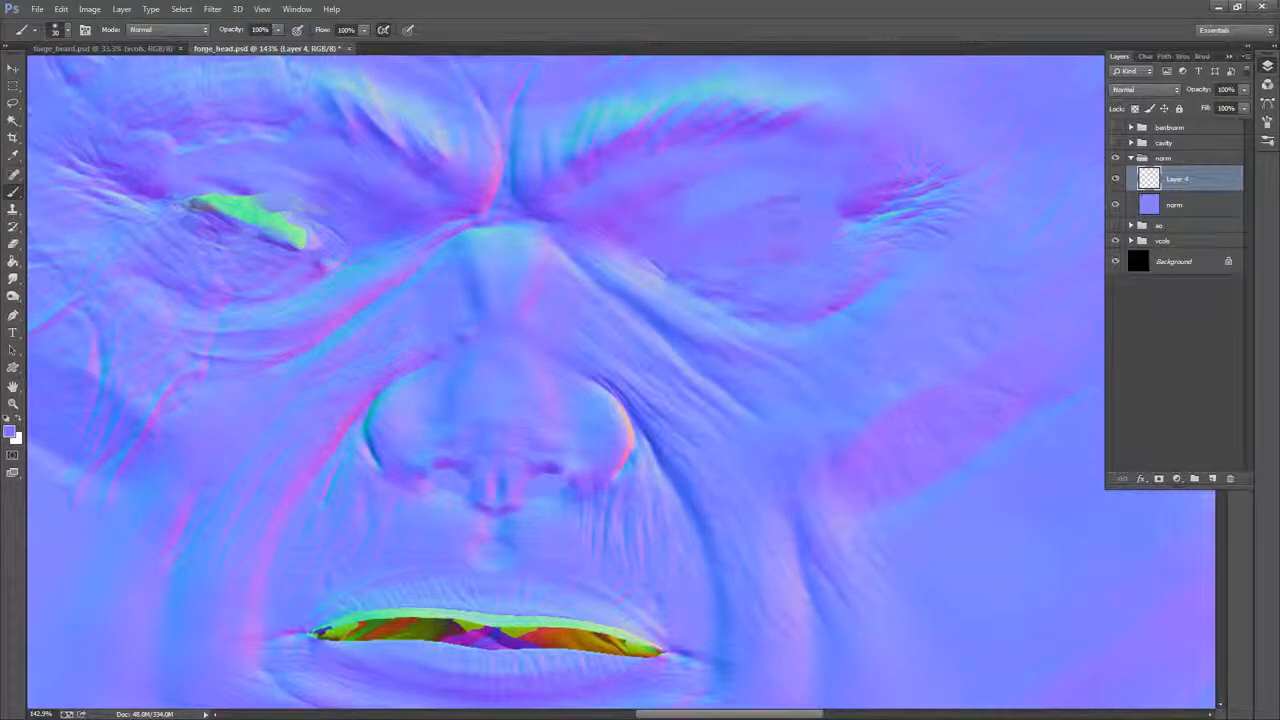
{"action": "left_click_drag", "start_coordinate": [816, 207], "coordinate": [792, 228]}
Brush sampled eyelid colours over the green patch of the face's left-hand eye in the image, reducing the brush to 25 px
{"action": "mouse_move", "coordinate": [203, 205]}
{"action": "left_mouse_down"}
{"action": "mouse_move", "coordinate": [246, 190]}
{"action": "mouse_move", "coordinate": [284, 212]}
{"action": "left_mouse_up"}
{"action": "left_click", "coordinate": [204, 194], "text": "alt"}
{"action": "left_click", "coordinate": [242, 190], "text": "alt"}
{"action": "key", "text": "bracketleft"}
{"action": "left_click", "coordinate": [287, 194], "text": "alt"}
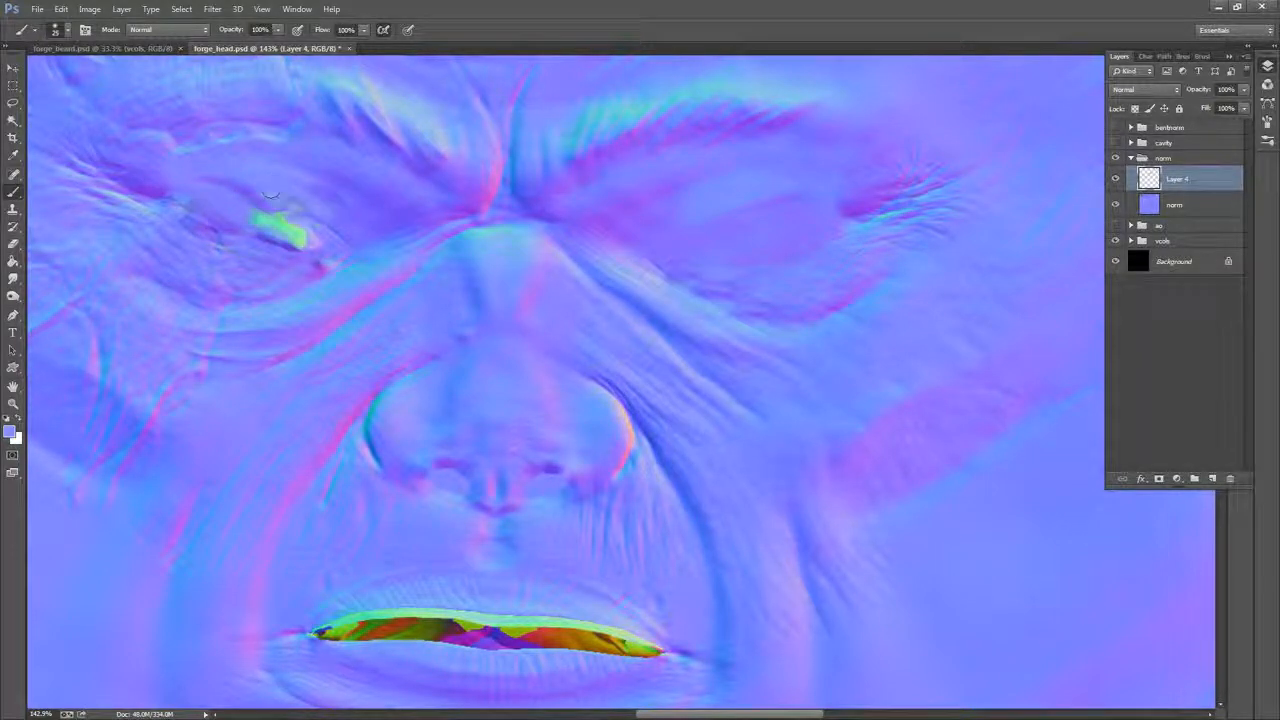
{"action": "left_click_drag", "start_coordinate": [300, 214], "coordinate": [320, 236]}
{"action": "left_click", "coordinate": [341, 230], "text": "alt"}
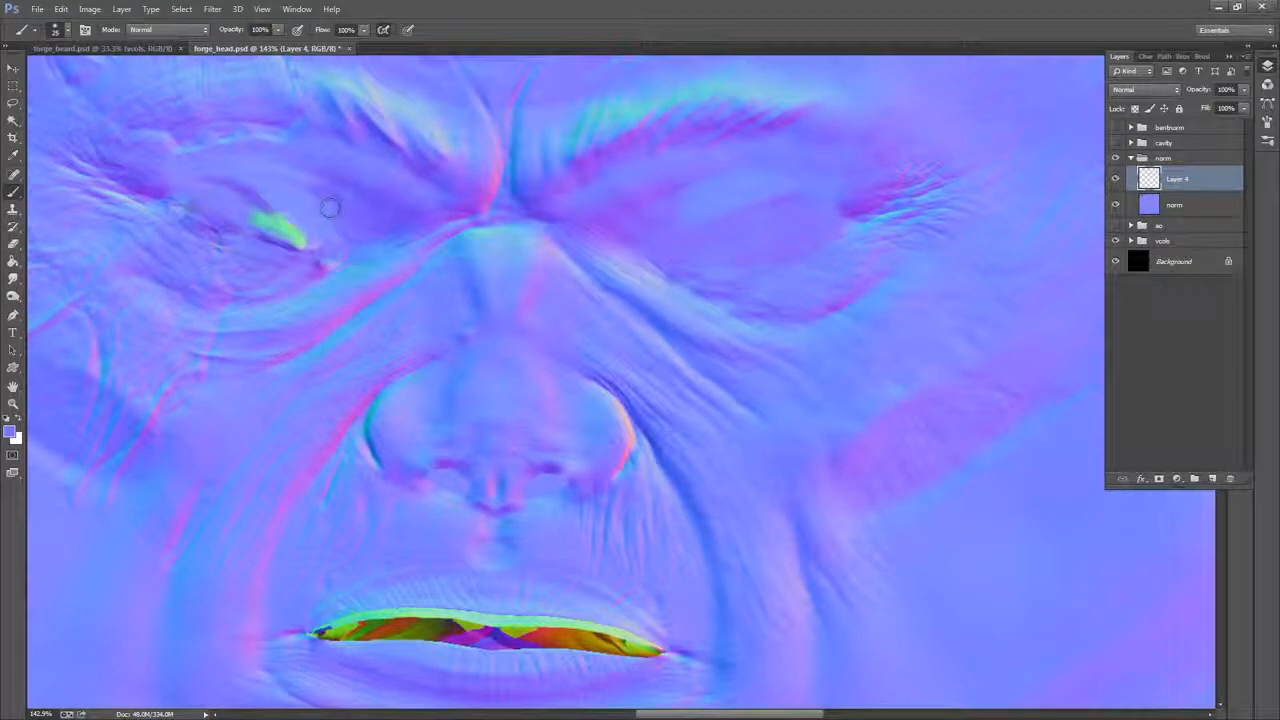
{"action": "left_click_drag", "start_coordinate": [318, 240], "coordinate": [270, 216]}
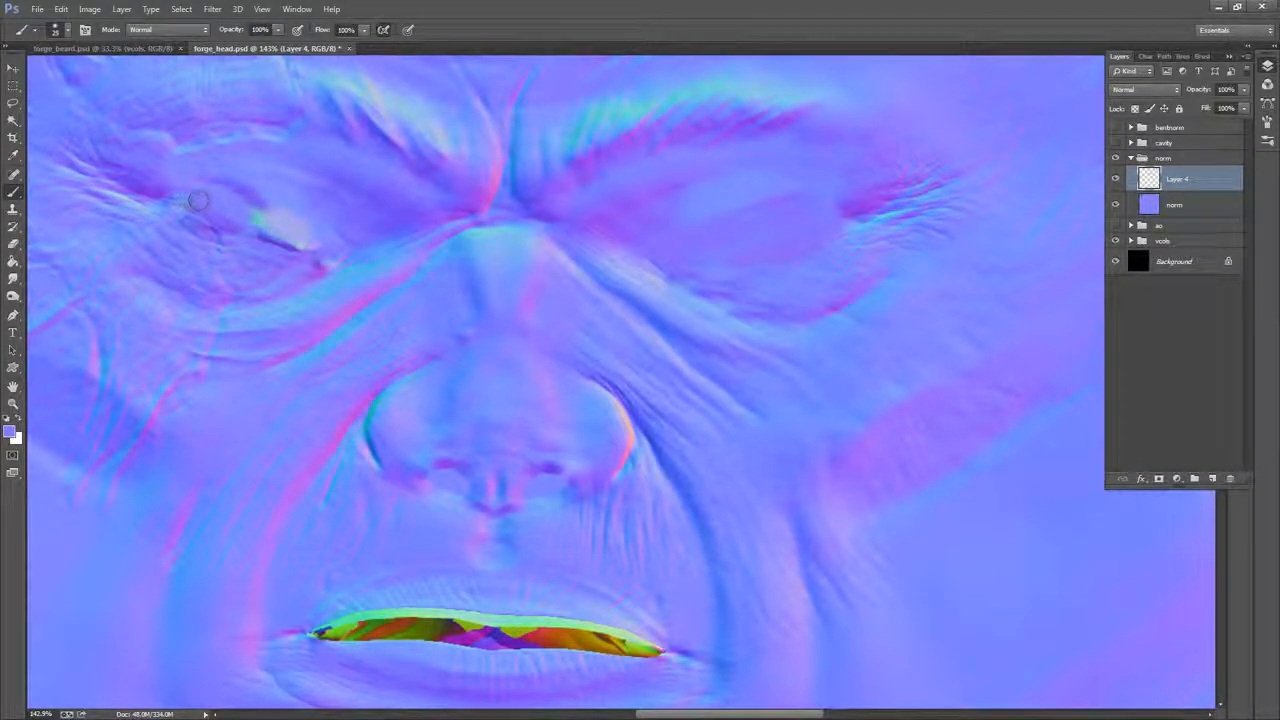
{"action": "mouse_move", "coordinate": [195, 203]}
{"action": "left_mouse_down"}
{"action": "mouse_move", "coordinate": [293, 244]}
{"action": "mouse_move", "coordinate": [290, 226]}
{"action": "left_mouse_up"}
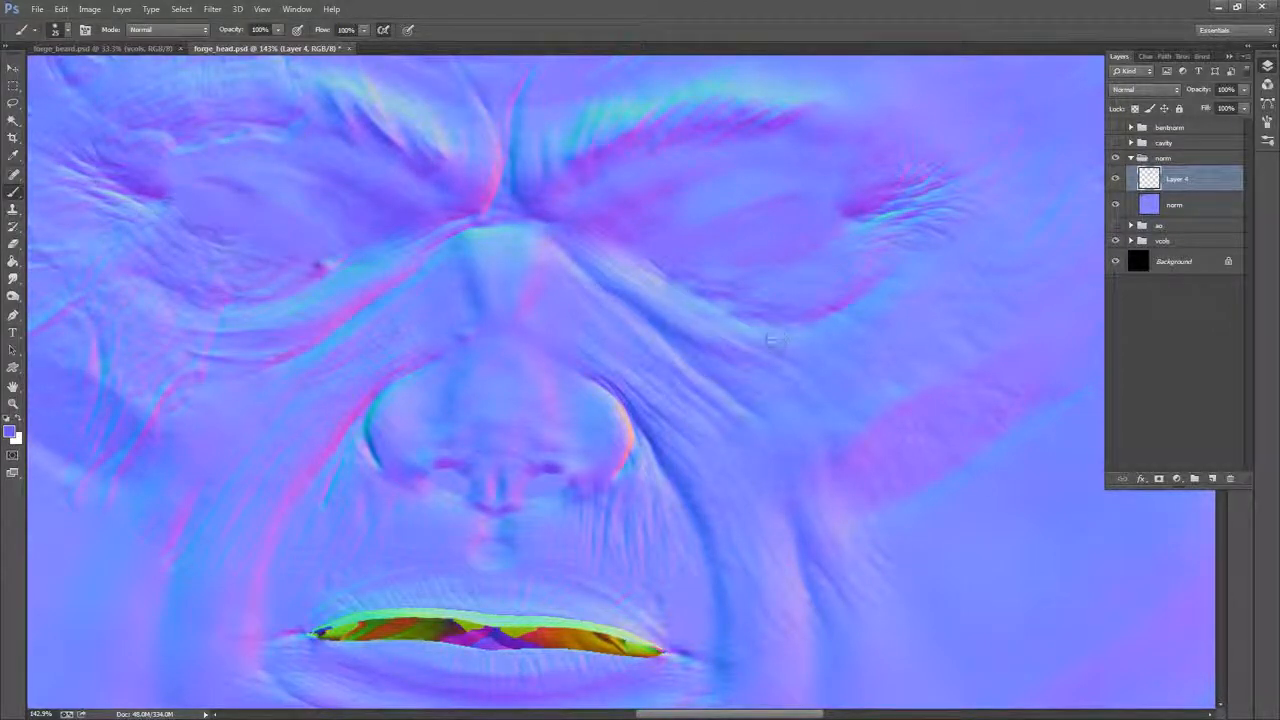
Brush the sampled upper-lip colour over the green edge along the top of the mouth opening
{"action": "left_click_drag", "start_coordinate": [725, 461], "coordinate": [849, 157]}
{"action": "key", "text": "ctrl+z"}
{"action": "mouse_move", "coordinate": [801, 405]}
{"action": "left_mouse_down"}
{"action": "mouse_move", "coordinate": [843, 197]}
{"action": "mouse_move", "coordinate": [875, 142]}
{"action": "left_mouse_up"}
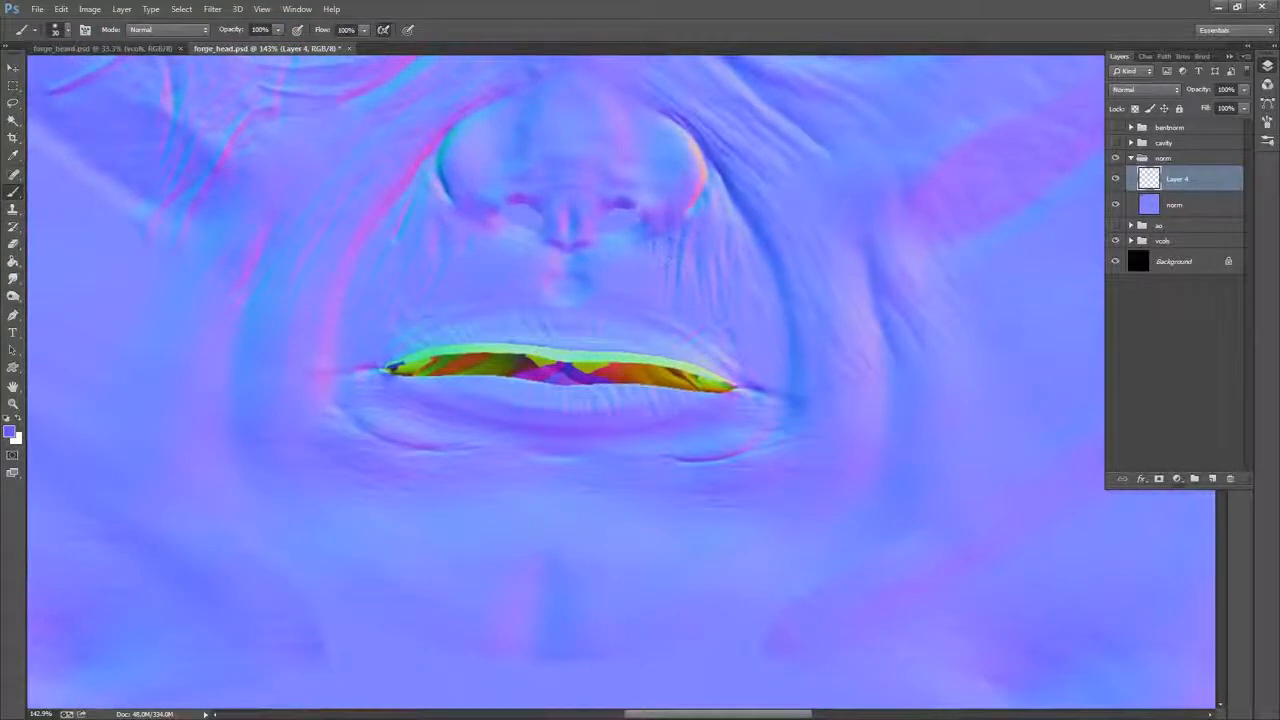
{"action": "left_click", "coordinate": [580, 337], "text": "alt"}
{"action": "mouse_move", "coordinate": [550, 345]}
{"action": "left_mouse_down"}
{"action": "mouse_move", "coordinate": [562, 368]}
{"action": "mouse_move", "coordinate": [549, 354]}
{"action": "mouse_move", "coordinate": [505, 355]}
{"action": "mouse_move", "coordinate": [514, 349]}
{"action": "mouse_move", "coordinate": [440, 358]}
{"action": "left_mouse_up"}
{"action": "mouse_move", "coordinate": [609, 354]}
{"action": "left_mouse_down"}
{"action": "mouse_move", "coordinate": [594, 340]}
{"action": "mouse_move", "coordinate": [592, 352]}
{"action": "mouse_move", "coordinate": [655, 358]}
{"action": "mouse_move", "coordinate": [611, 344]}
{"action": "mouse_move", "coordinate": [718, 382]}
{"action": "mouse_move", "coordinate": [696, 382]}
{"action": "left_mouse_up"}
{"action": "left_click", "coordinate": [668, 352], "text": "alt"}
{"action": "key", "text": "bracketleft"}
{"action": "key", "text": "bracketleft"}
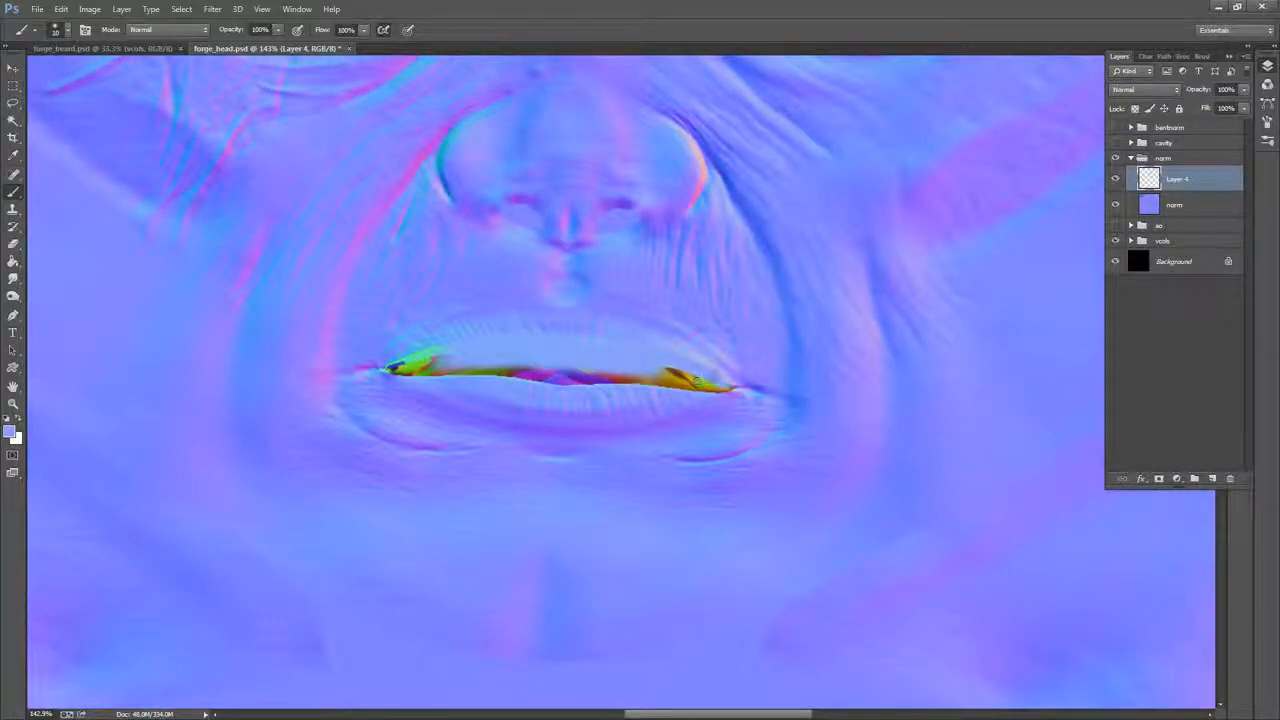
Paint sampled lip colours over the remaining mouth gap and both mouth corners with a small brush
{"action": "left_click", "coordinate": [699, 363], "text": "alt"}
{"action": "mouse_move", "coordinate": [696, 368]}
{"action": "left_mouse_down"}
{"action": "mouse_move", "coordinate": [724, 383]}
{"action": "mouse_move", "coordinate": [711, 379]}
{"action": "left_mouse_up"}
{"action": "left_click", "coordinate": [693, 352], "text": "alt"}
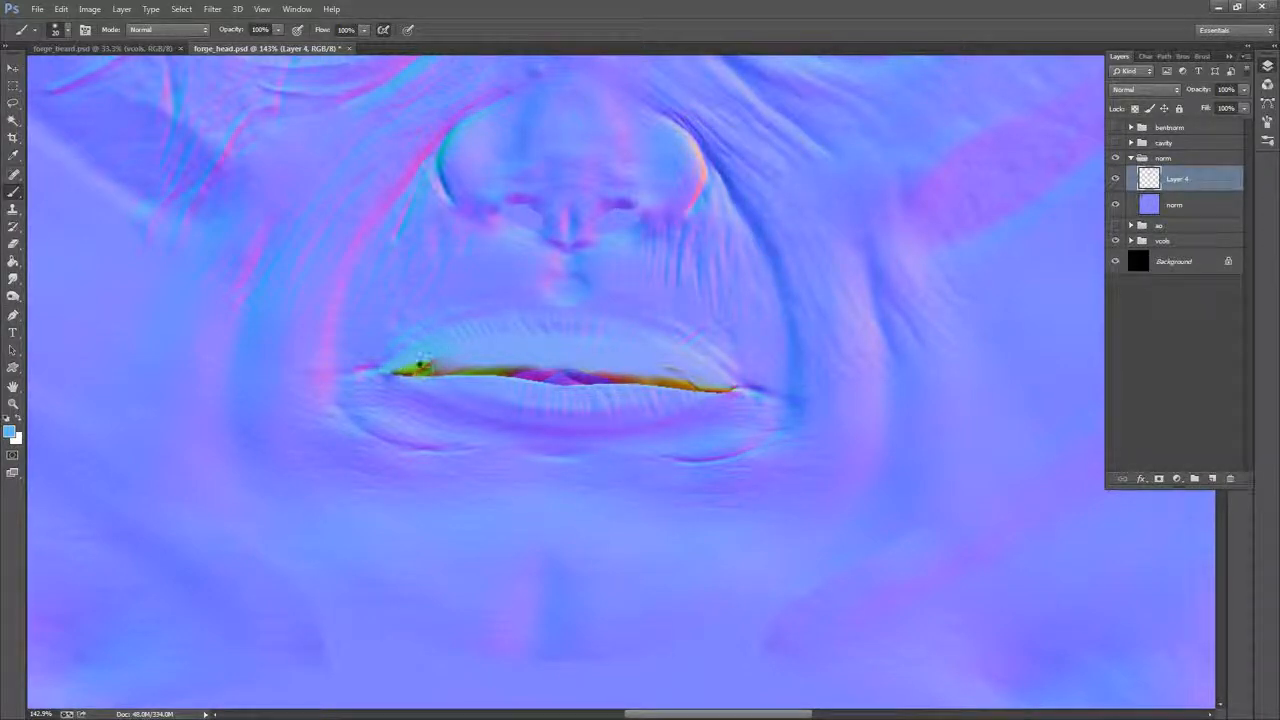
{"action": "left_click", "coordinate": [407, 382], "text": "alt"}
{"action": "key", "text": "bracketright"}
{"action": "mouse_move", "coordinate": [407, 369]}
{"action": "left_mouse_down"}
{"action": "mouse_move", "coordinate": [606, 366]}
{"action": "mouse_move", "coordinate": [712, 383]}
{"action": "left_mouse_up"}
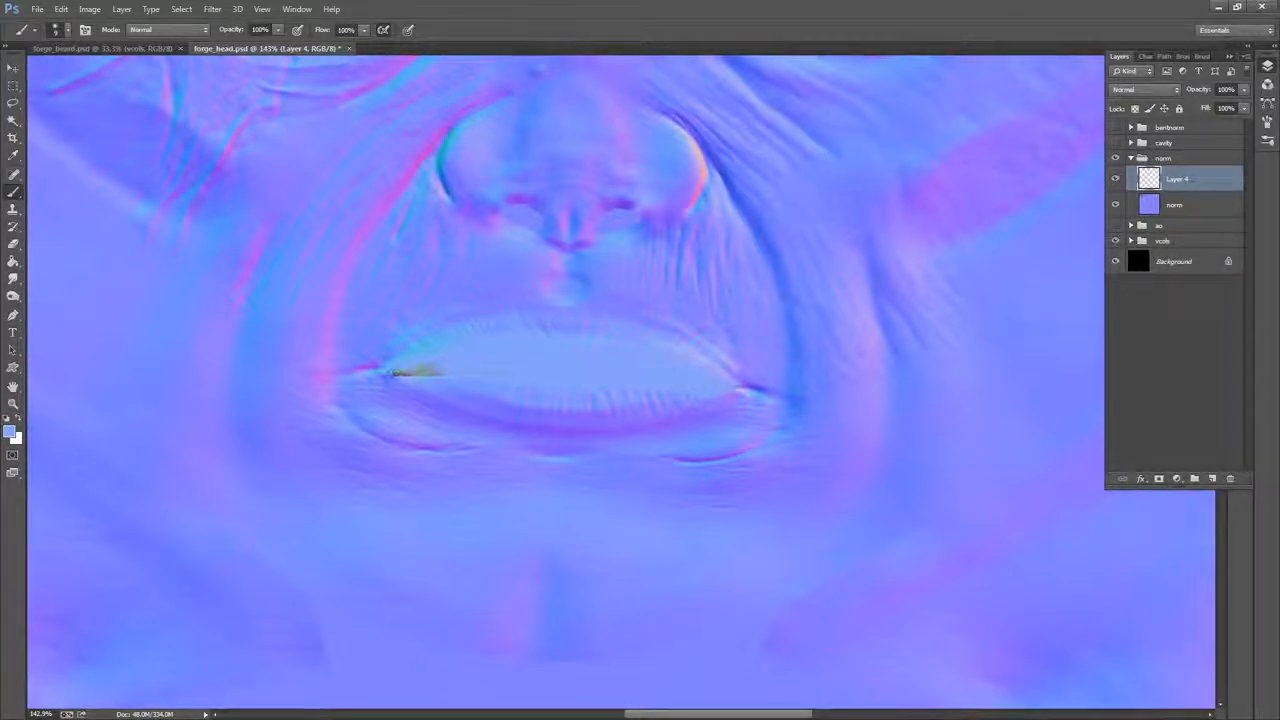
{"action": "left_click_drag", "start_coordinate": [395, 373], "coordinate": [438, 373]}
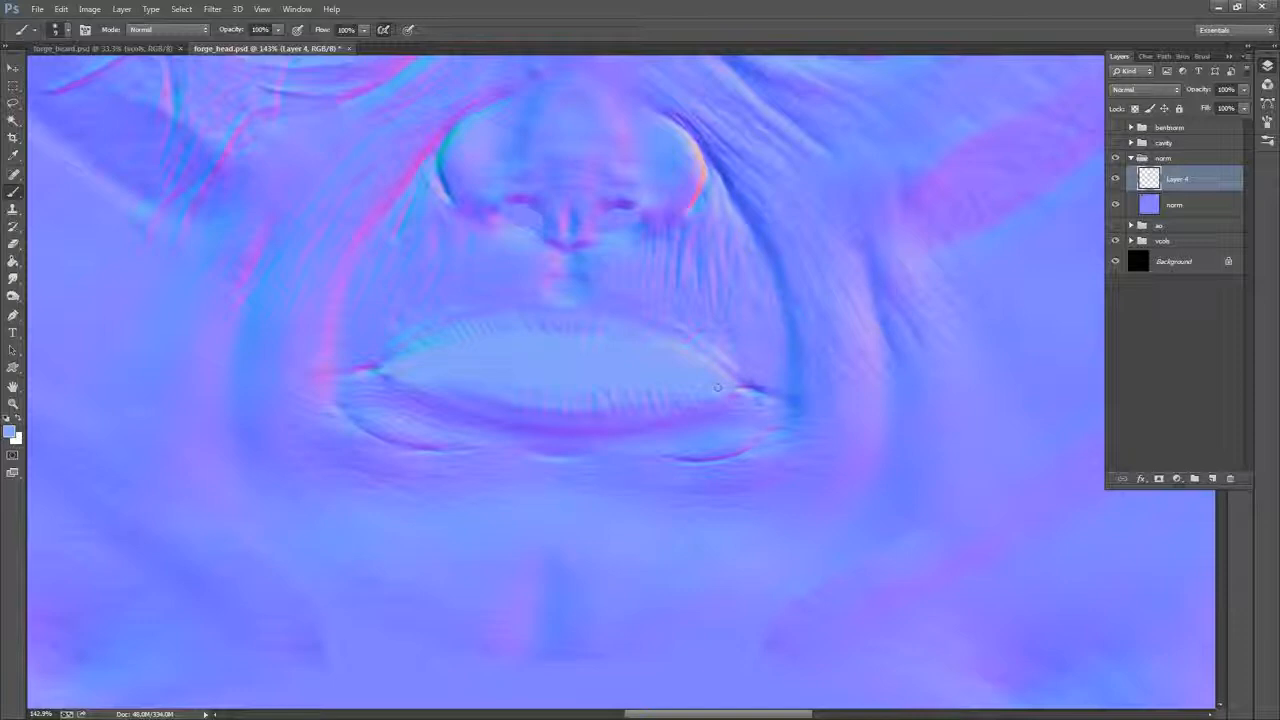
Brush flat normal-map blue over the upper part of the multicoloured oval patch in the map's corner with an enlarged brush
{"action": "left_click", "coordinate": [13, 404]}
{"action": "mouse_move", "coordinate": [645, 251]}
{"action": "left_mouse_down"}
{"action": "mouse_move", "coordinate": [565, 245]}
{"action": "mouse_move", "coordinate": [507, 195]}
{"action": "mouse_move", "coordinate": [684, 473]}
{"action": "left_mouse_up"}
{"action": "left_click", "coordinate": [14, 192]}
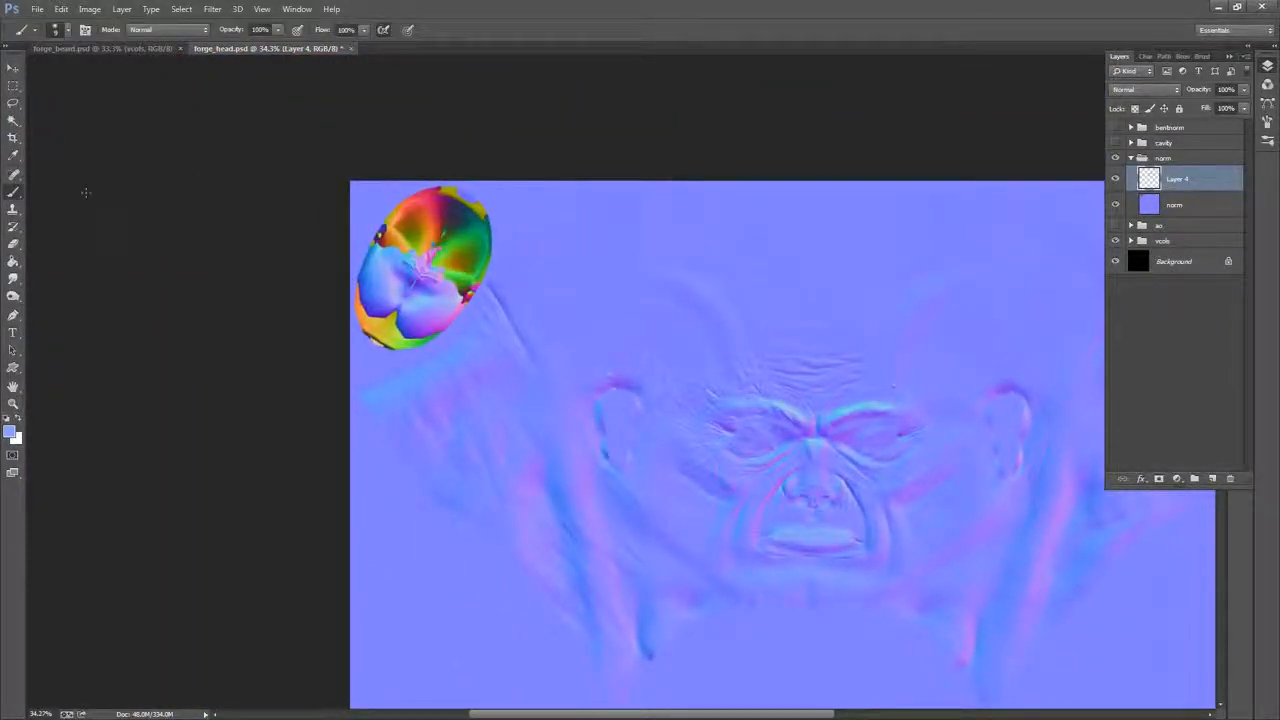
{"action": "right_click", "coordinate": [521, 199]}
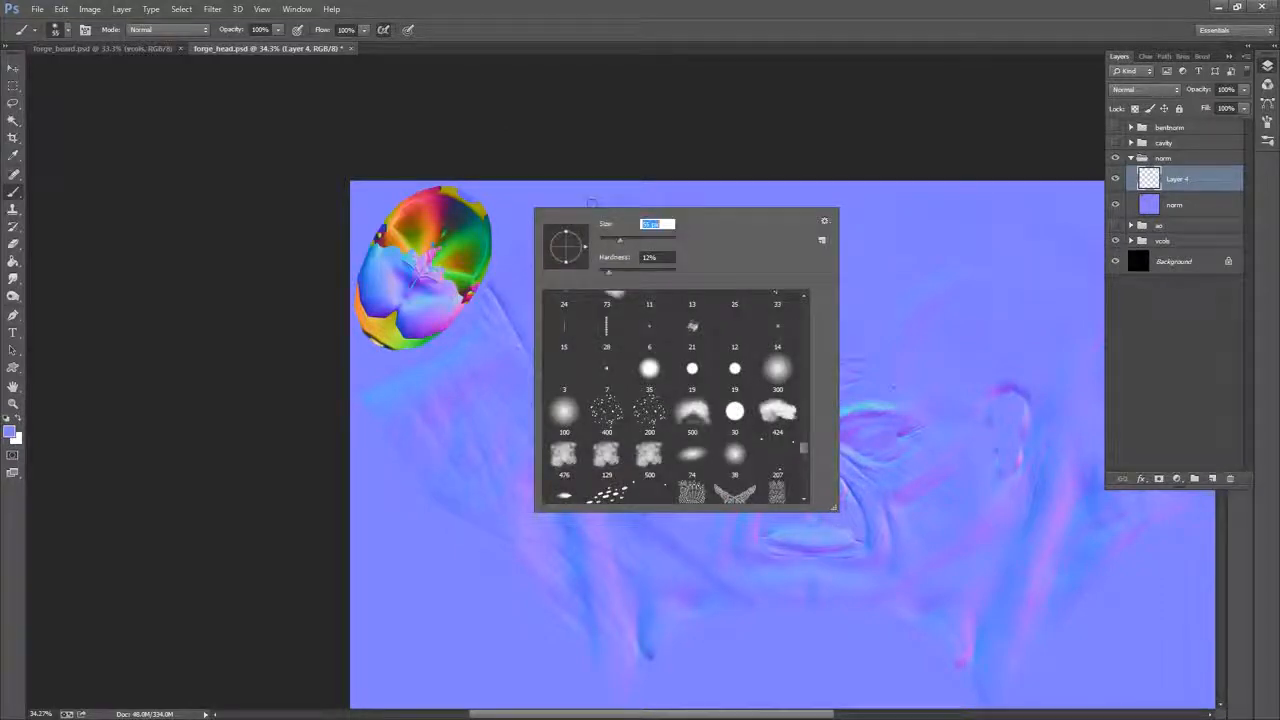
{"action": "mouse_move", "coordinate": [419, 189]}
{"action": "left_mouse_down"}
{"action": "mouse_move", "coordinate": [407, 250]}
{"action": "mouse_move", "coordinate": [484, 226]}
{"action": "mouse_move", "coordinate": [447, 216]}
{"action": "left_mouse_up"}
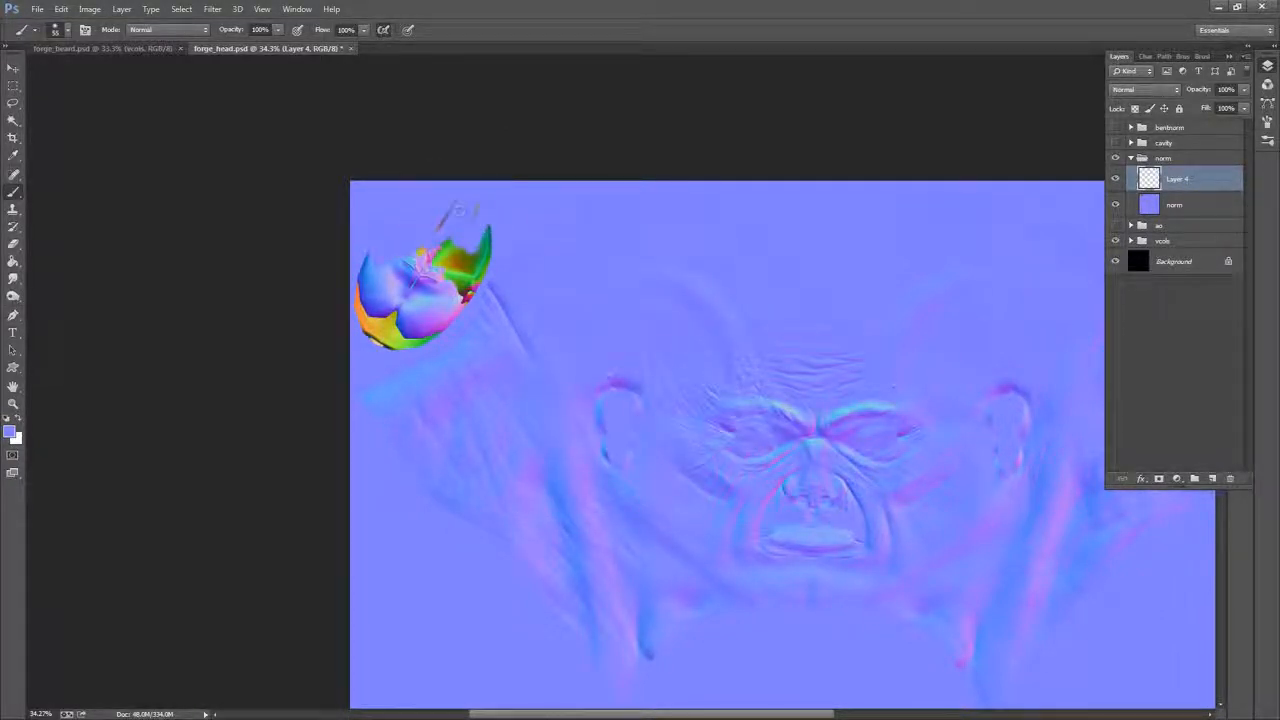
Lasso the corner area around the multicoloured patch and cover the selection with flat normal-map blue using a very large brush
{"action": "left_click", "coordinate": [15, 104]}
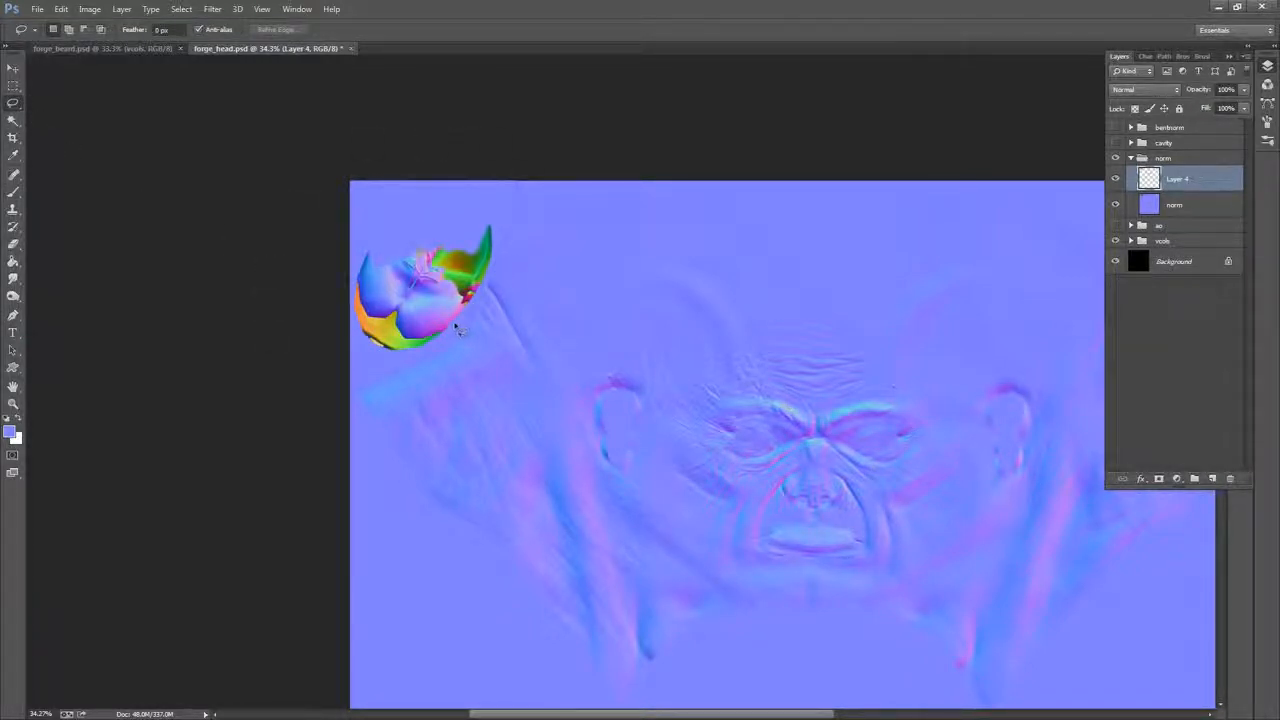
{"action": "left_click_drag", "start_coordinate": [327, 359], "coordinate": [233, 360]}
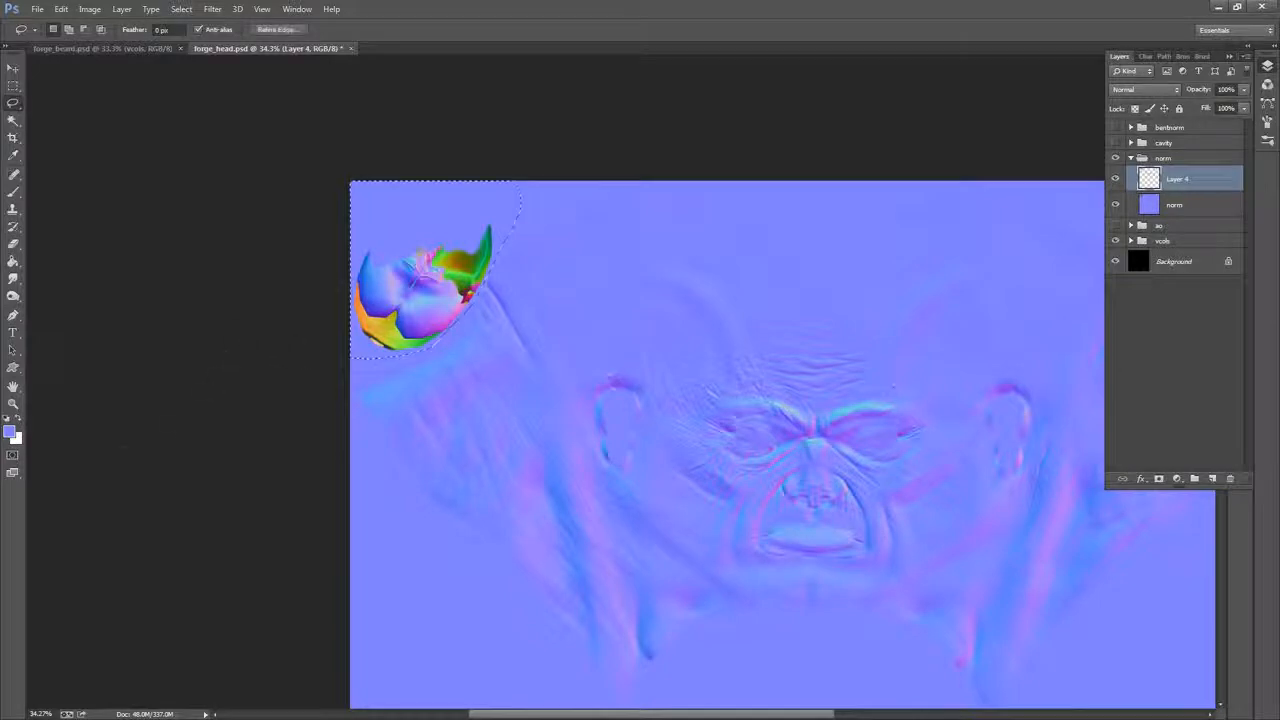
{"action": "left_click", "coordinate": [13, 403]}
{"action": "left_click_drag", "start_coordinate": [449, 271], "coordinate": [531, 234]}
{"action": "left_click_drag", "start_coordinate": [785, 230], "coordinate": [761, 232]}
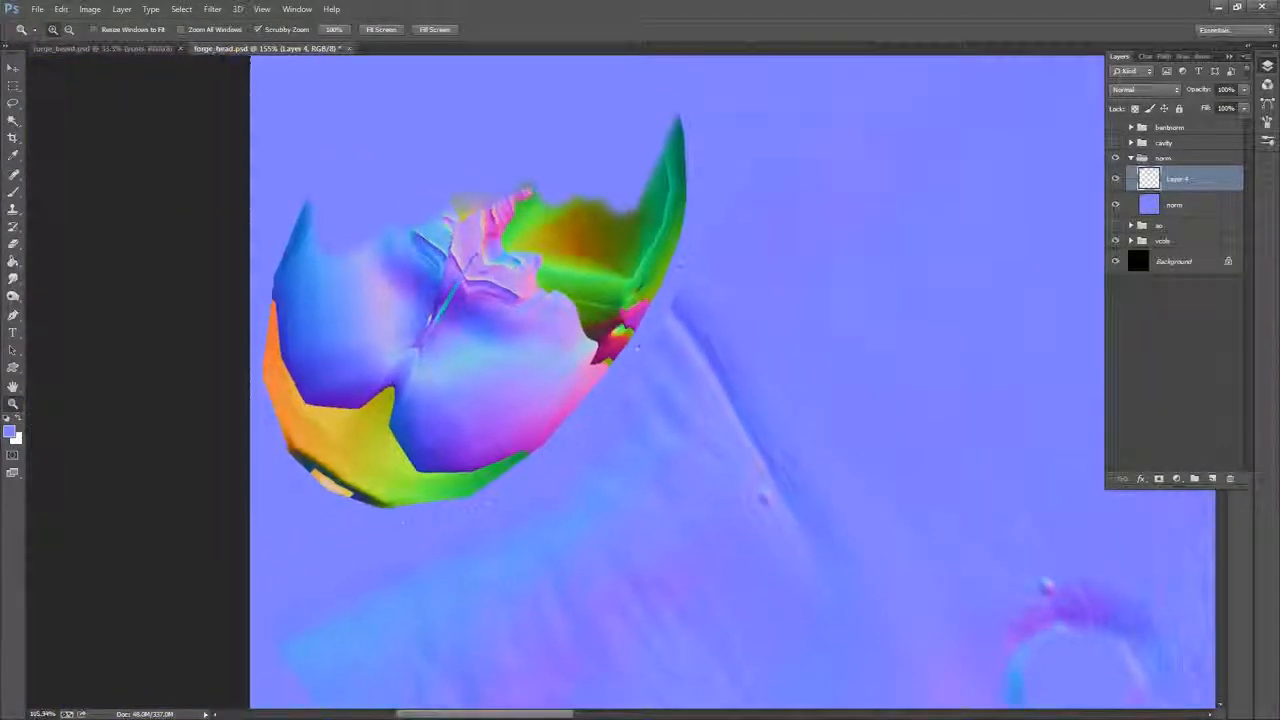
{"action": "left_click", "coordinate": [13, 192]}
{"action": "right_click", "coordinate": [457, 233]}
{"action": "mouse_move", "coordinate": [543, 267]}
{"action": "left_mouse_down"}
{"action": "mouse_move", "coordinate": [578, 267]}
{"action": "mouse_move", "coordinate": [450, 325]}
{"action": "left_mouse_up"}
{"action": "left_click", "coordinate": [612, 240]}
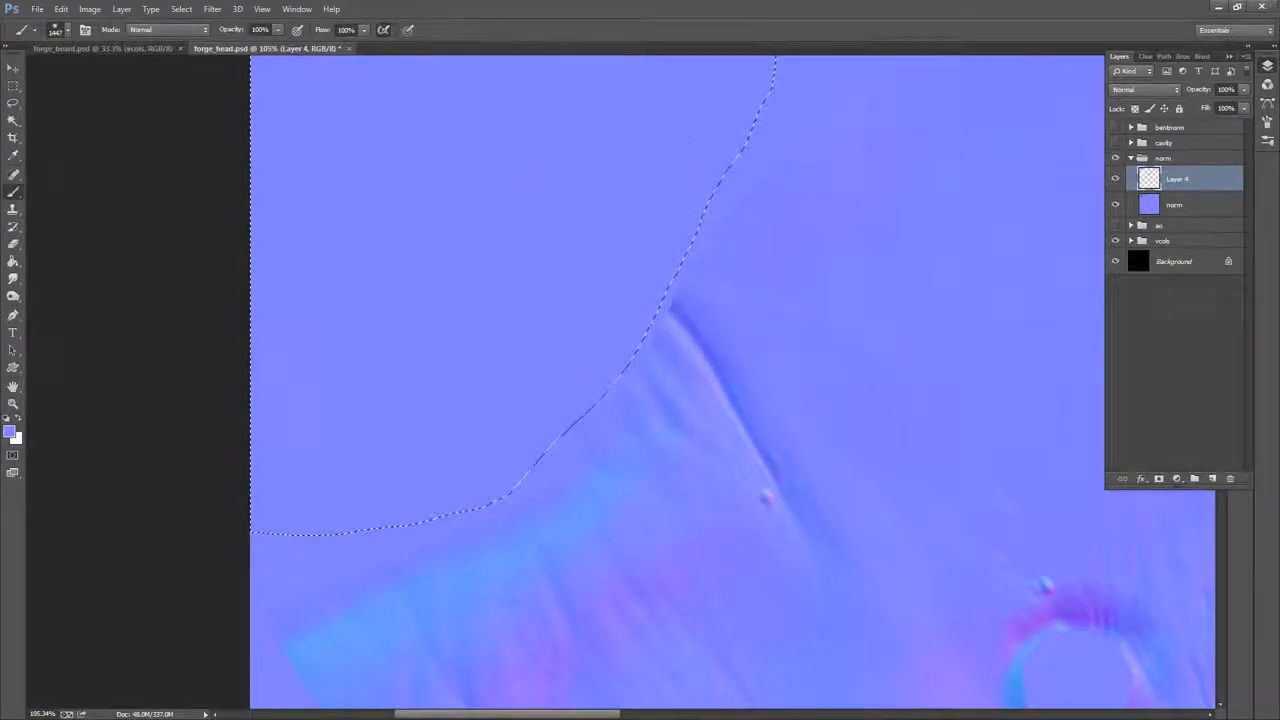
Deselect the corner area and bring the whole cleaned head normal map into view
{"action": "left_click", "coordinate": [13, 86]}
{"action": "right_click", "coordinate": [745, 219]}
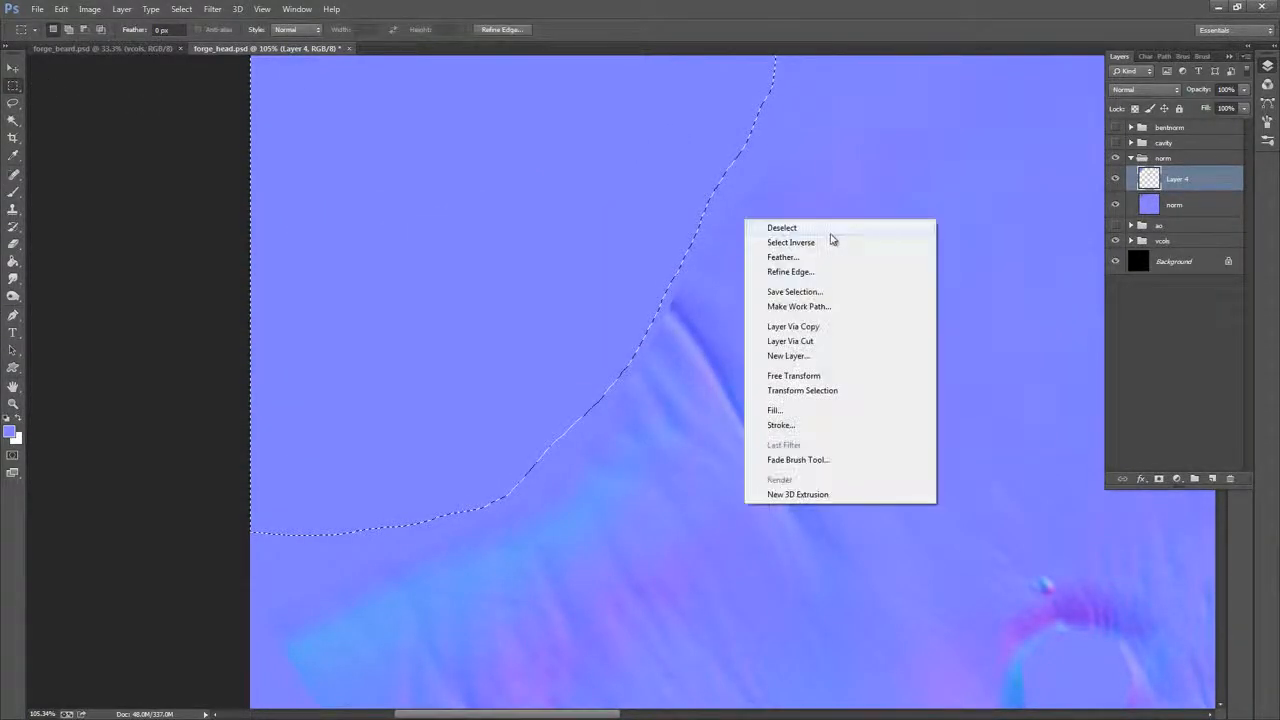
{"action": "left_click", "coordinate": [800, 227]}
{"action": "left_click_drag", "start_coordinate": [888, 368], "coordinate": [197, 309]}
{"action": "left_click_drag", "start_coordinate": [1070, 402], "coordinate": [744, 348]}
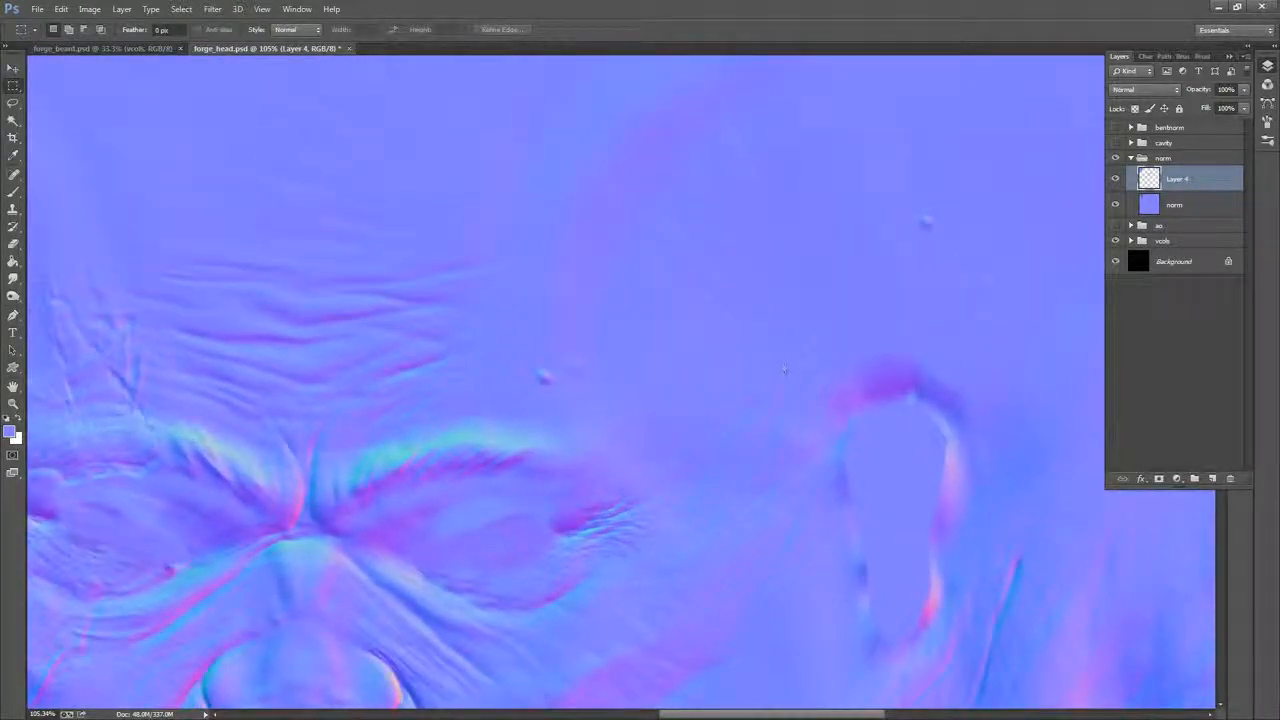
{"action": "key", "text": "z"}
{"action": "left_click_drag", "start_coordinate": [837, 374], "coordinate": [539, 295]}
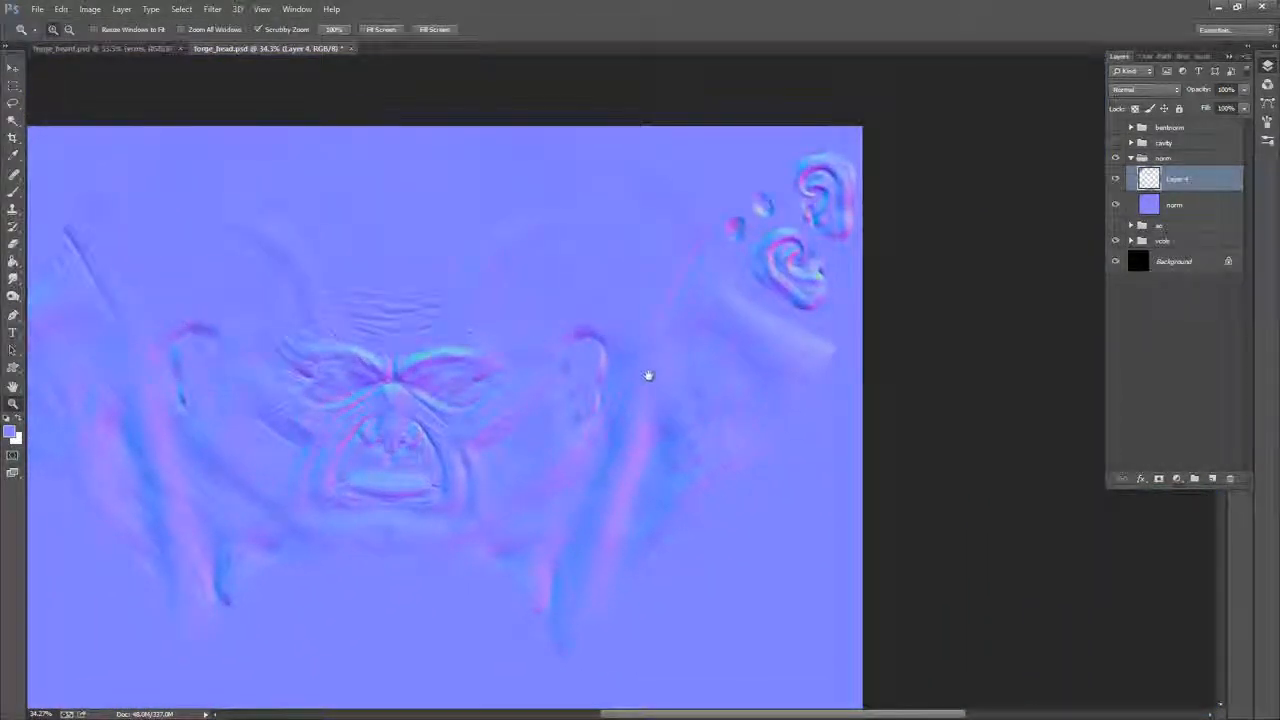
{"action": "left_click_drag", "start_coordinate": [631, 433], "coordinate": [671, 373]}
{"action": "left_click_drag", "start_coordinate": [809, 366], "coordinate": [811, 437]}
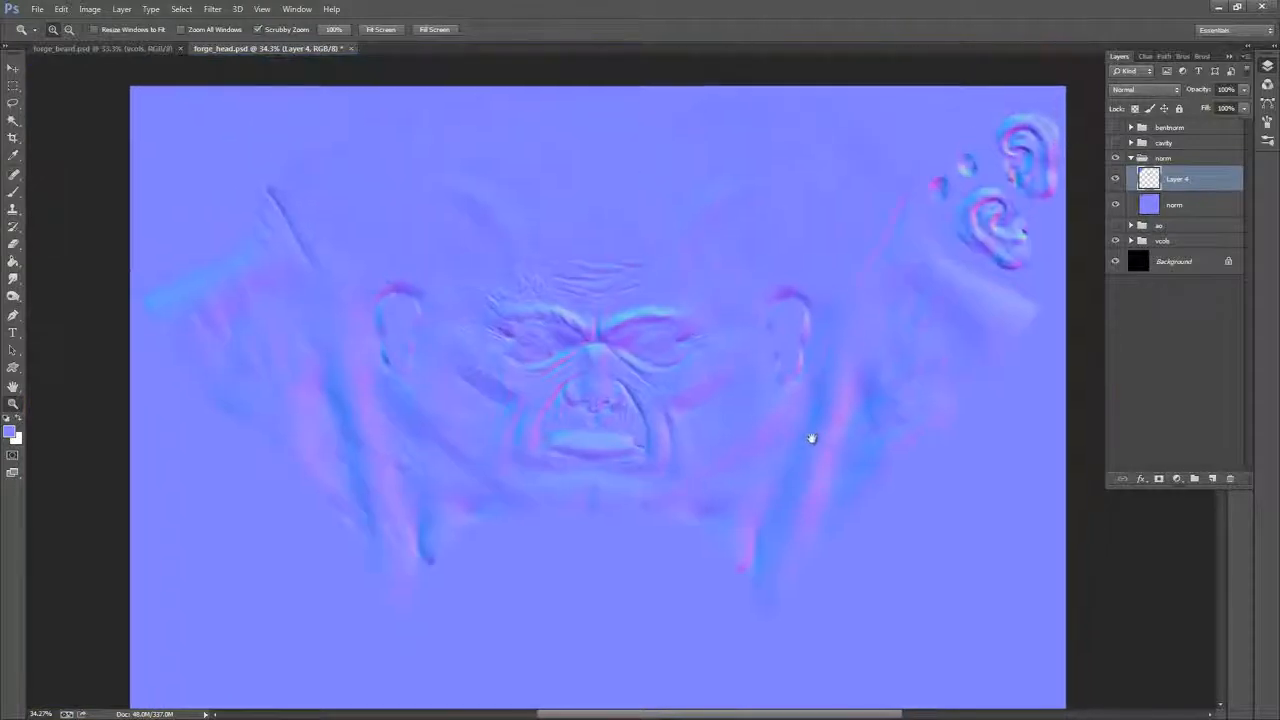
Save a PNG copy of the head normal map as forge_head_nm.png in the Texture Edits folder
{"action": "left_click", "coordinate": [37, 11]}
{"action": "left_click", "coordinate": [100, 164]}
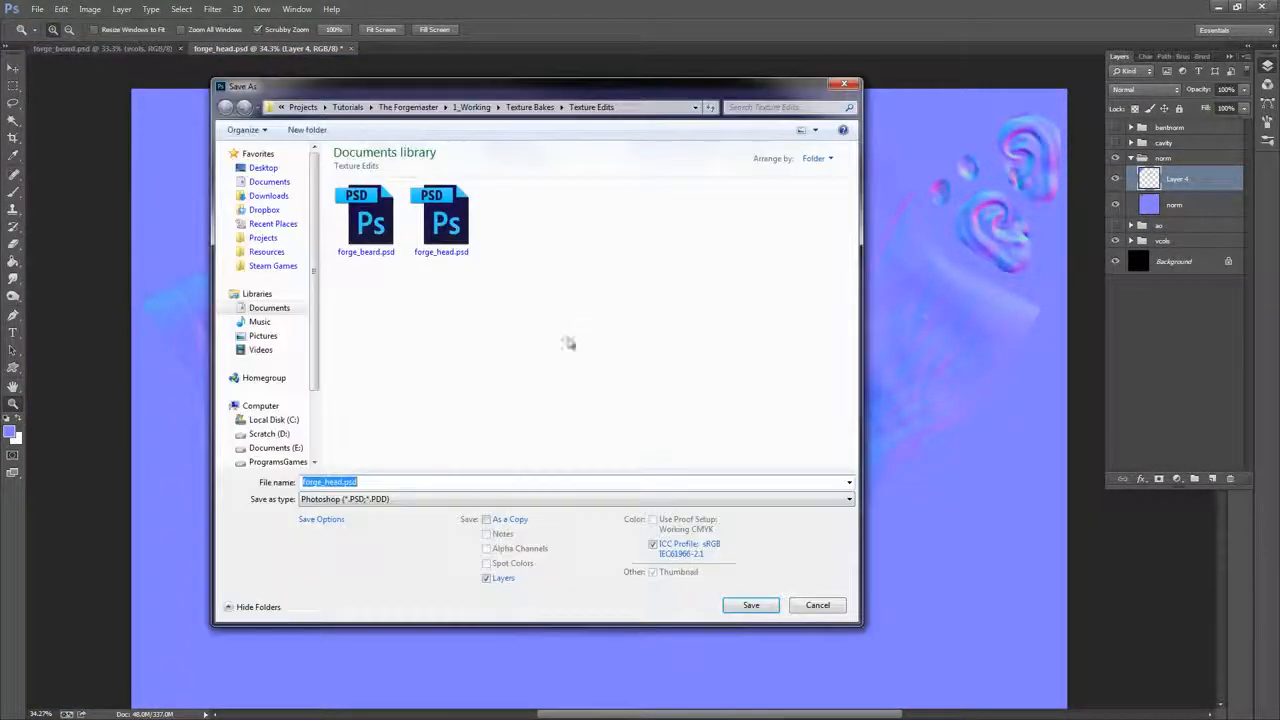
{"action": "left_click", "coordinate": [372, 499]}
{"action": "left_click", "coordinate": [400, 441]}
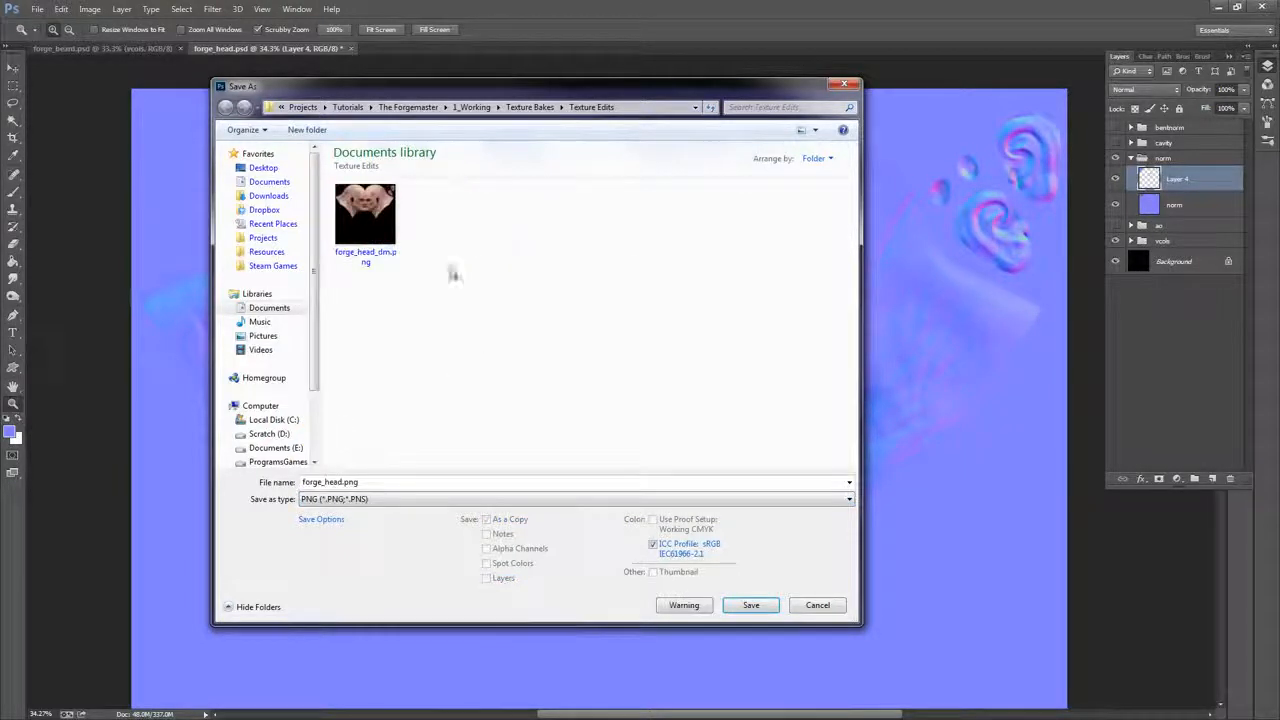
{"action": "left_click", "coordinate": [366, 240]}
{"action": "double_click", "coordinate": [355, 484]}
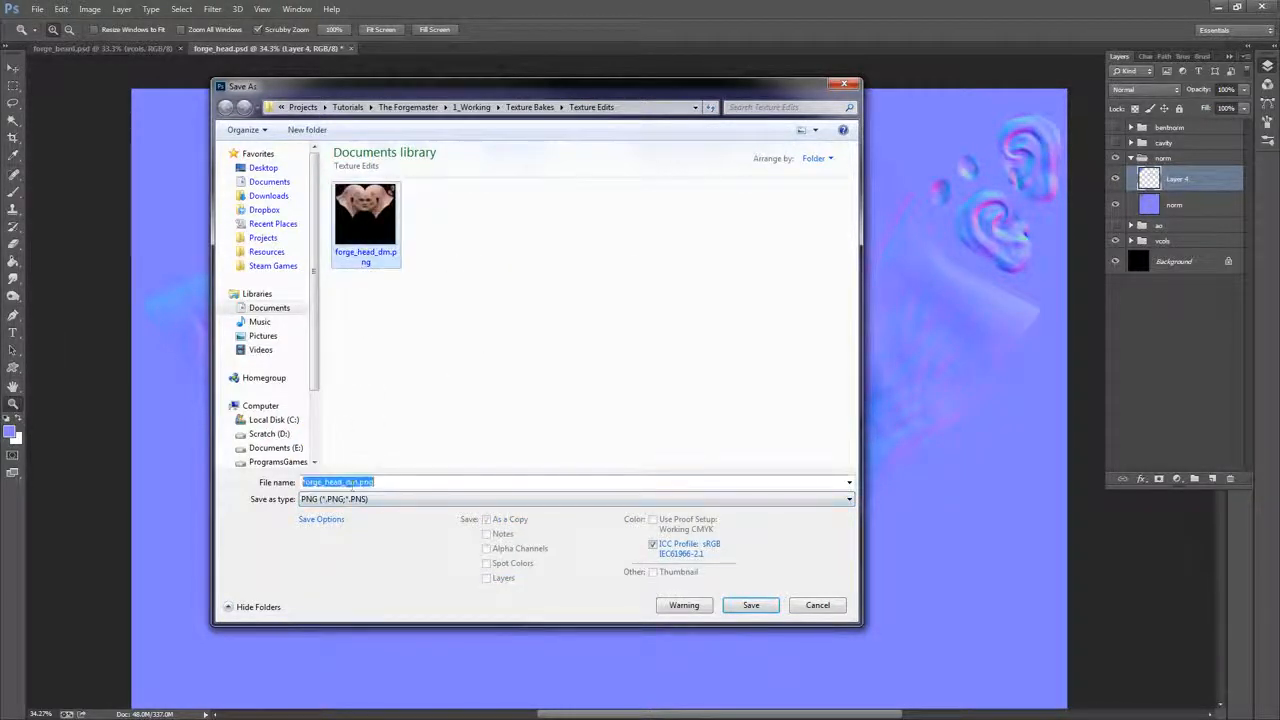
{"action": "left_click", "coordinate": [346, 483]}
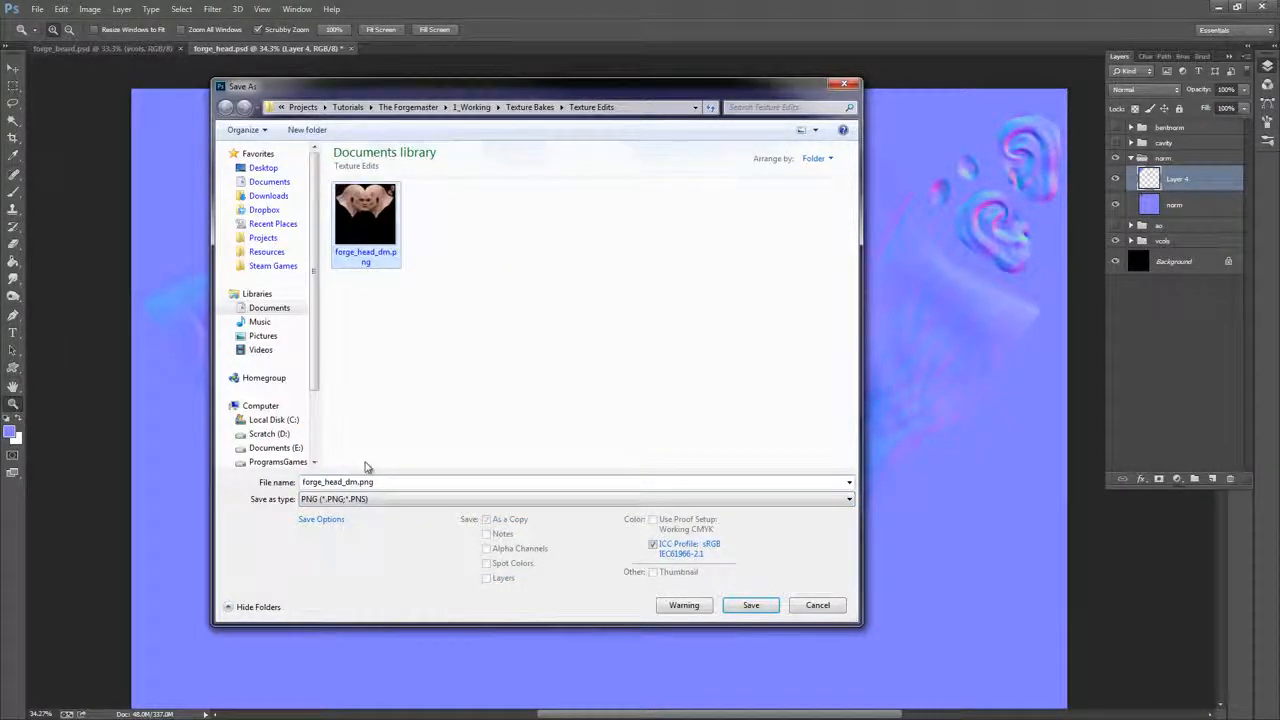
{"action": "key", "text": "BackSpace"}
{"action": "type", "text": "n"}
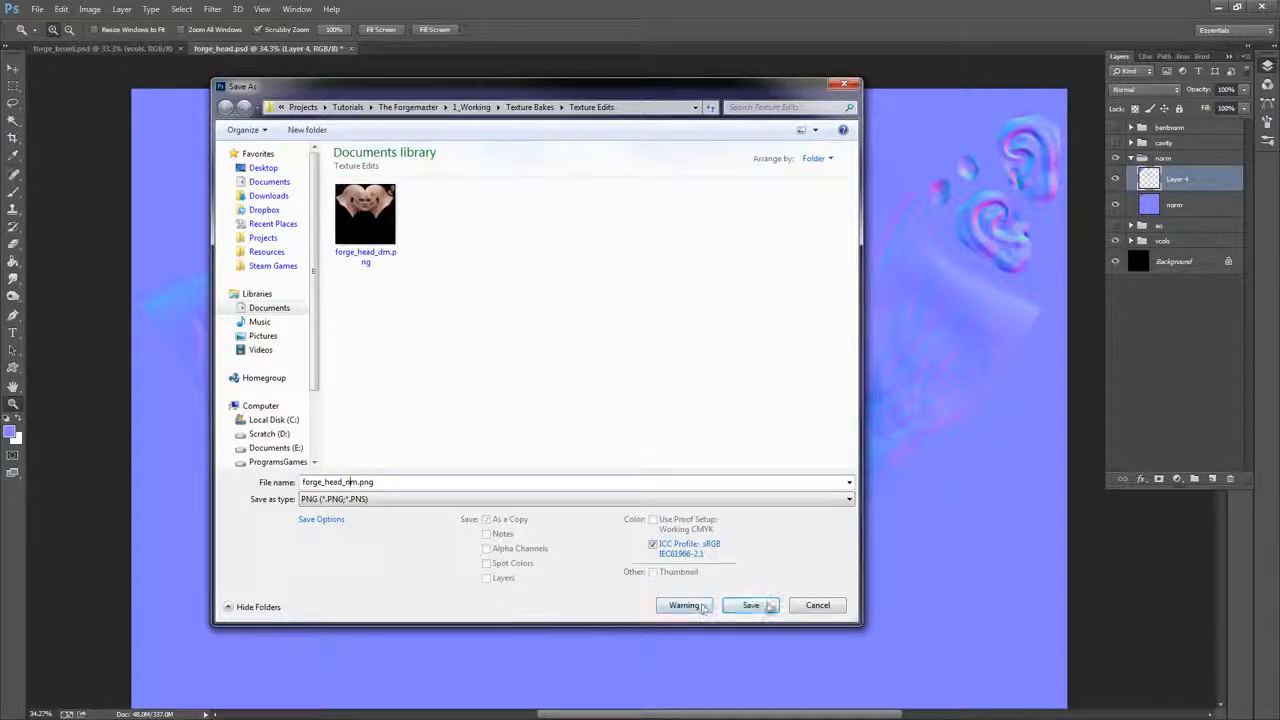
{"action": "left_click", "coordinate": [765, 606]}
{"action": "left_click", "coordinate": [618, 244]}
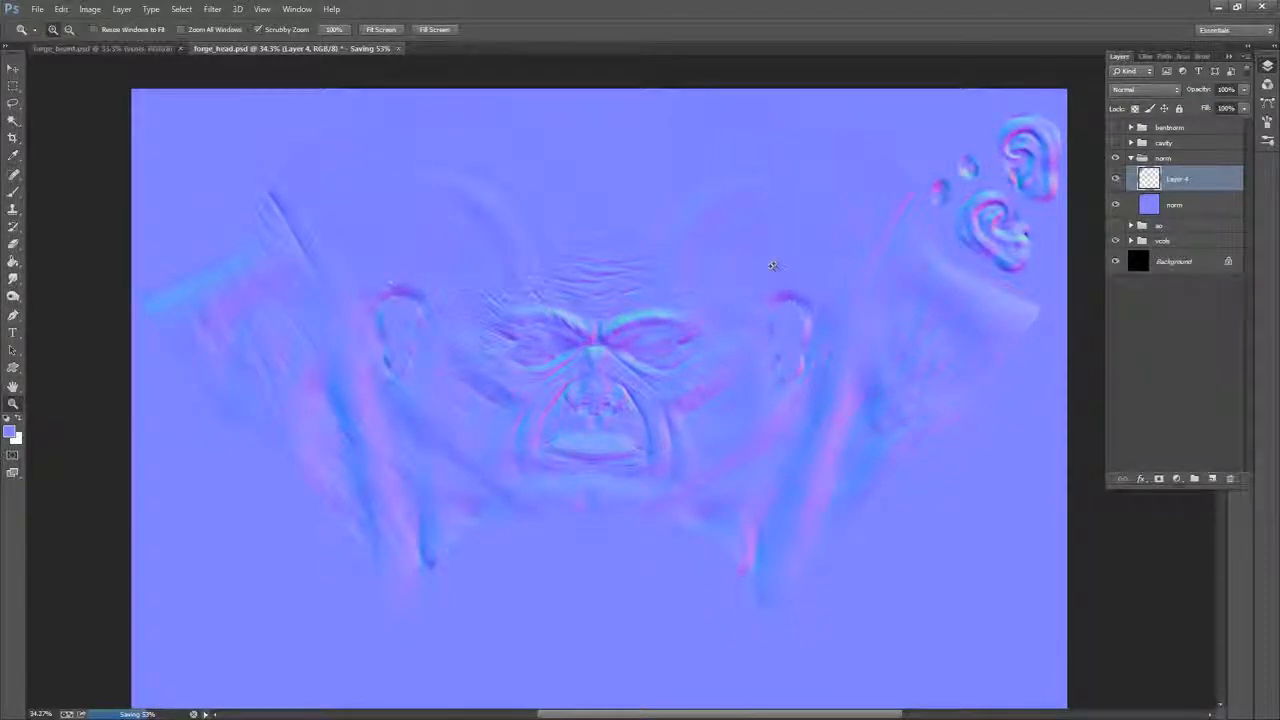
Hide the norm group so the vertex-colour texture is shown, and save forge_head.psd
{"action": "scroll", "coordinate": [766, 271], "scroll_direction": "down", "scroll_amount": 3}
{"action": "left_click_drag", "start_coordinate": [810, 375], "coordinate": [789, 336]}
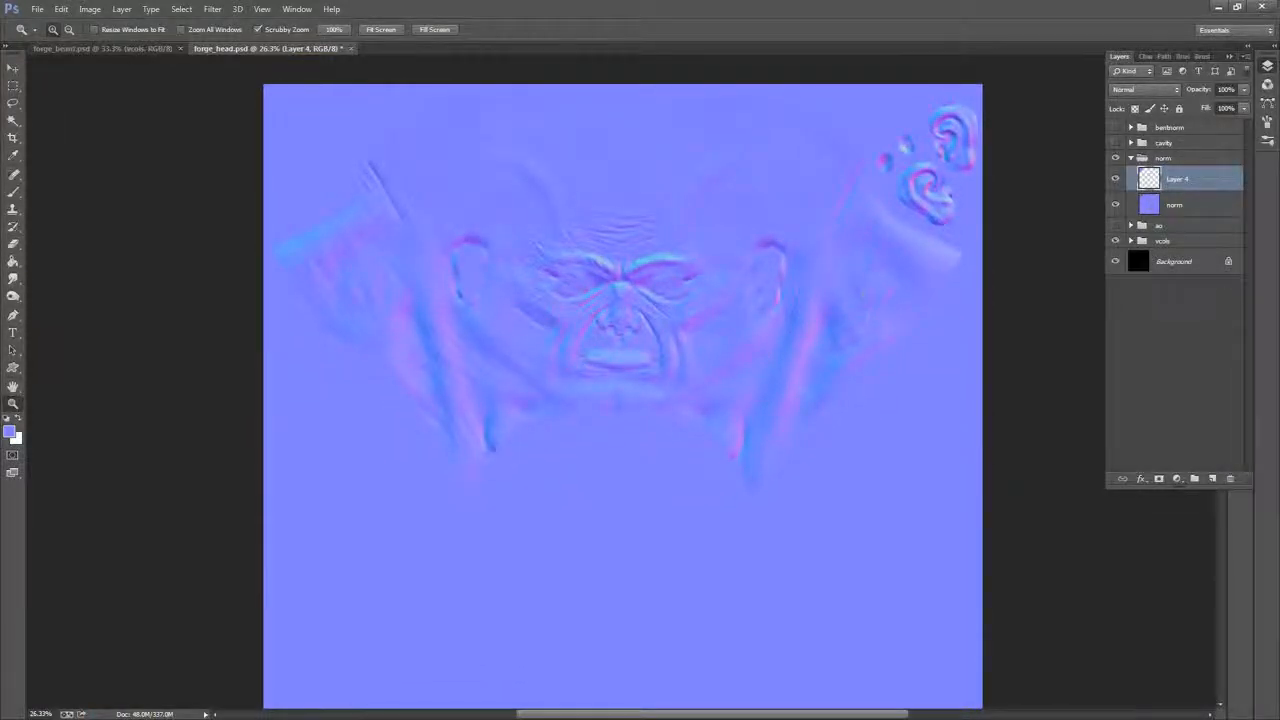
{"action": "mouse_move", "coordinate": [928, 313]}
{"action": "left_mouse_down"}
{"action": "mouse_move", "coordinate": [932, 299]}
{"action": "mouse_move", "coordinate": [927, 316]}
{"action": "left_mouse_up"}
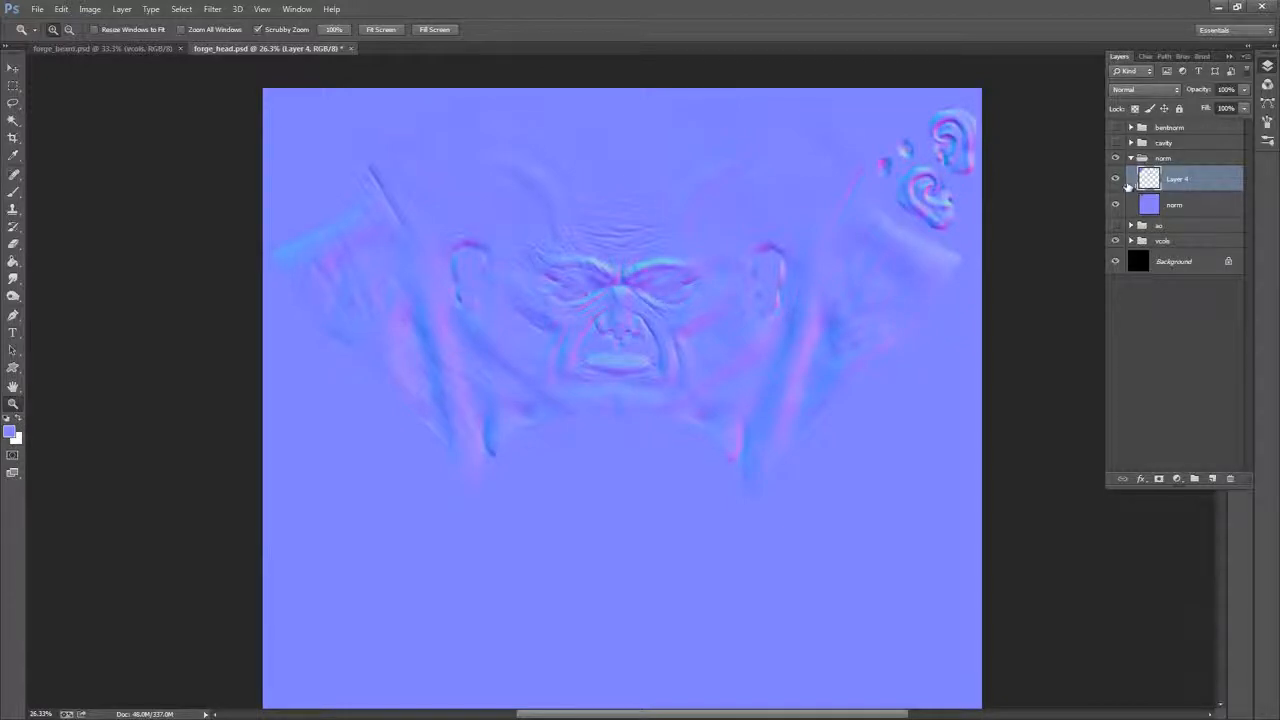
{"action": "left_click", "coordinate": [1116, 158]}
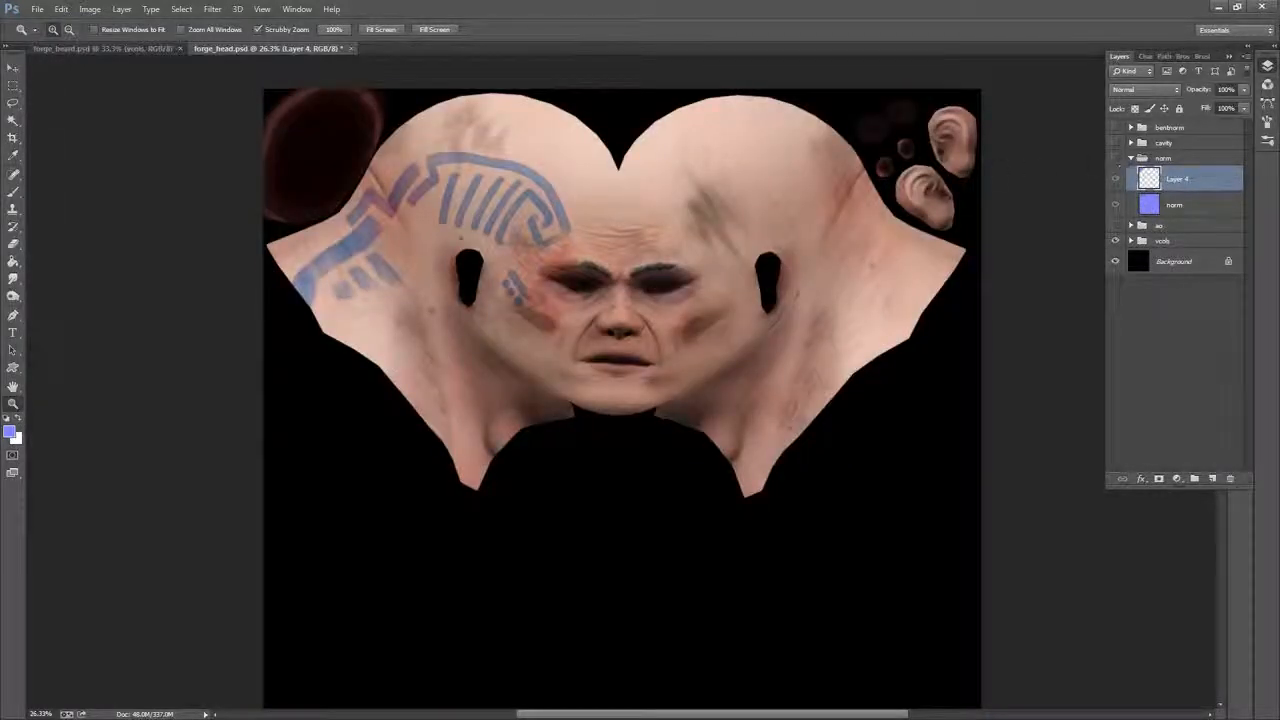
{"action": "left_click", "coordinate": [37, 9]}
{"action": "left_click", "coordinate": [118, 156]}
Close both open documents and reopen forge_beard.psd from the Texture Edits folder
{"action": "left_click", "coordinate": [181, 48]}
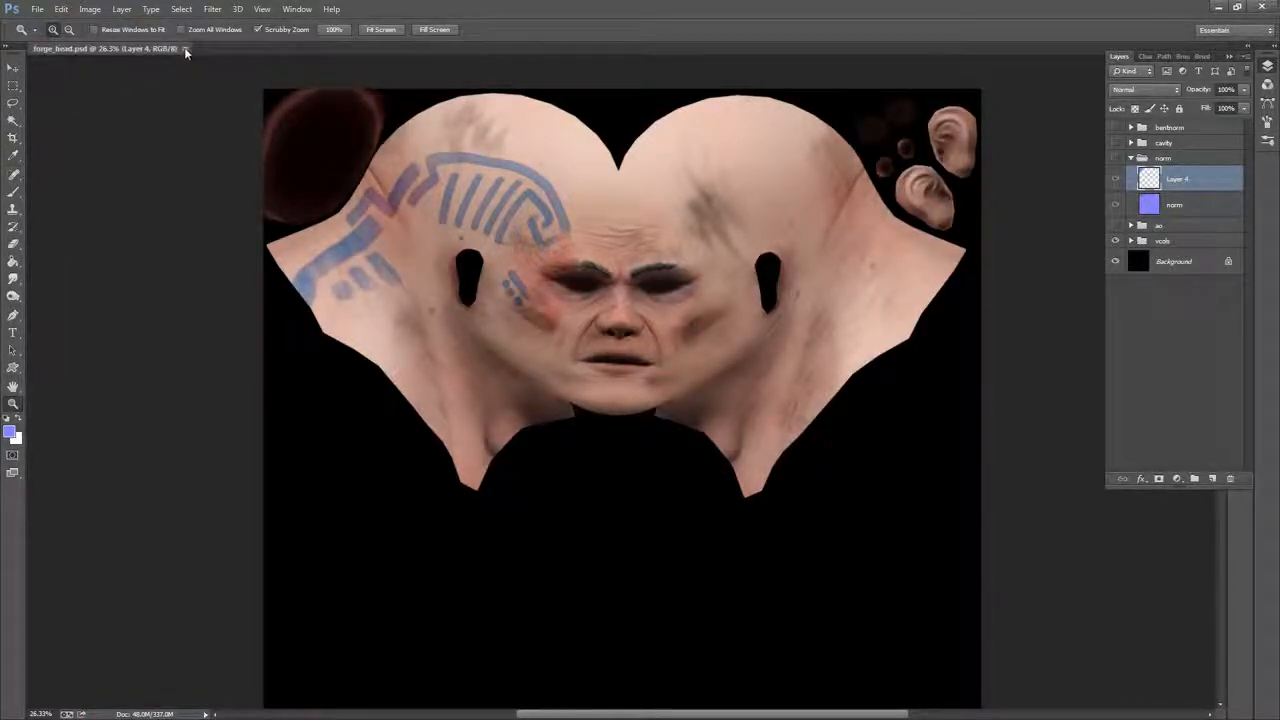
{"action": "left_click", "coordinate": [184, 48]}
{"action": "left_click", "coordinate": [37, 9]}
{"action": "left_click", "coordinate": [96, 40]}
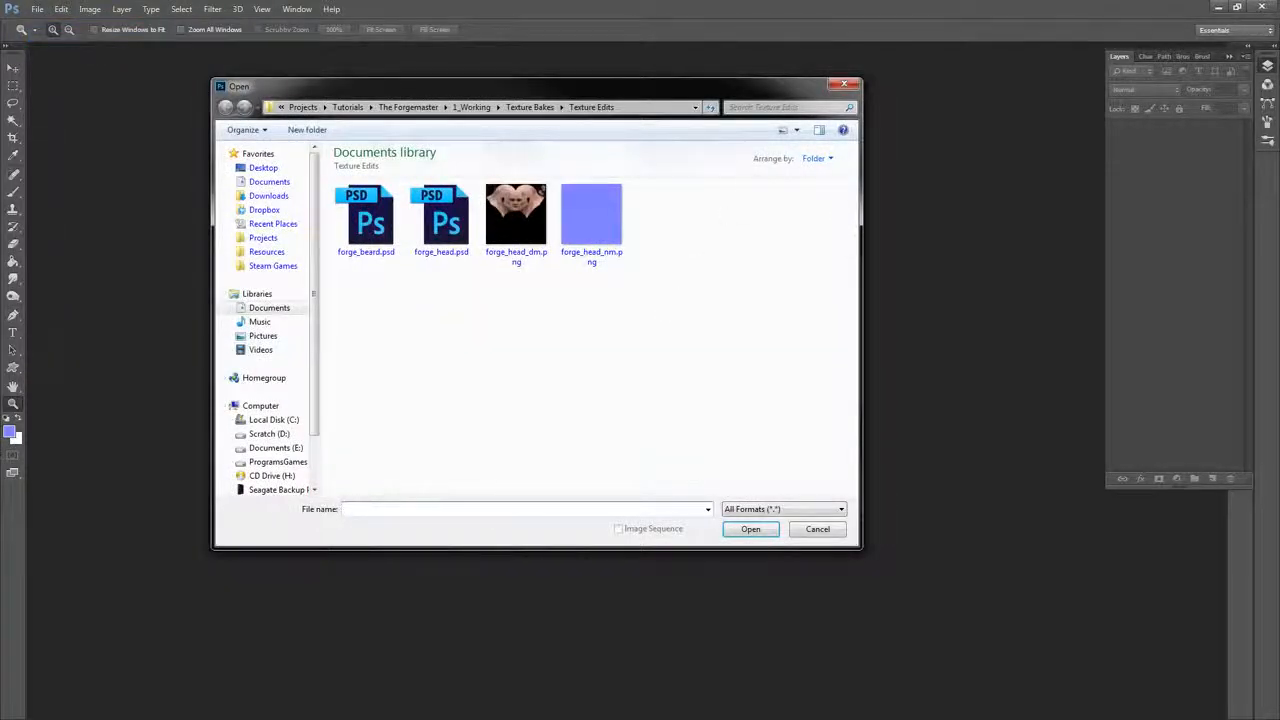
{"action": "double_click", "coordinate": [376, 228]}
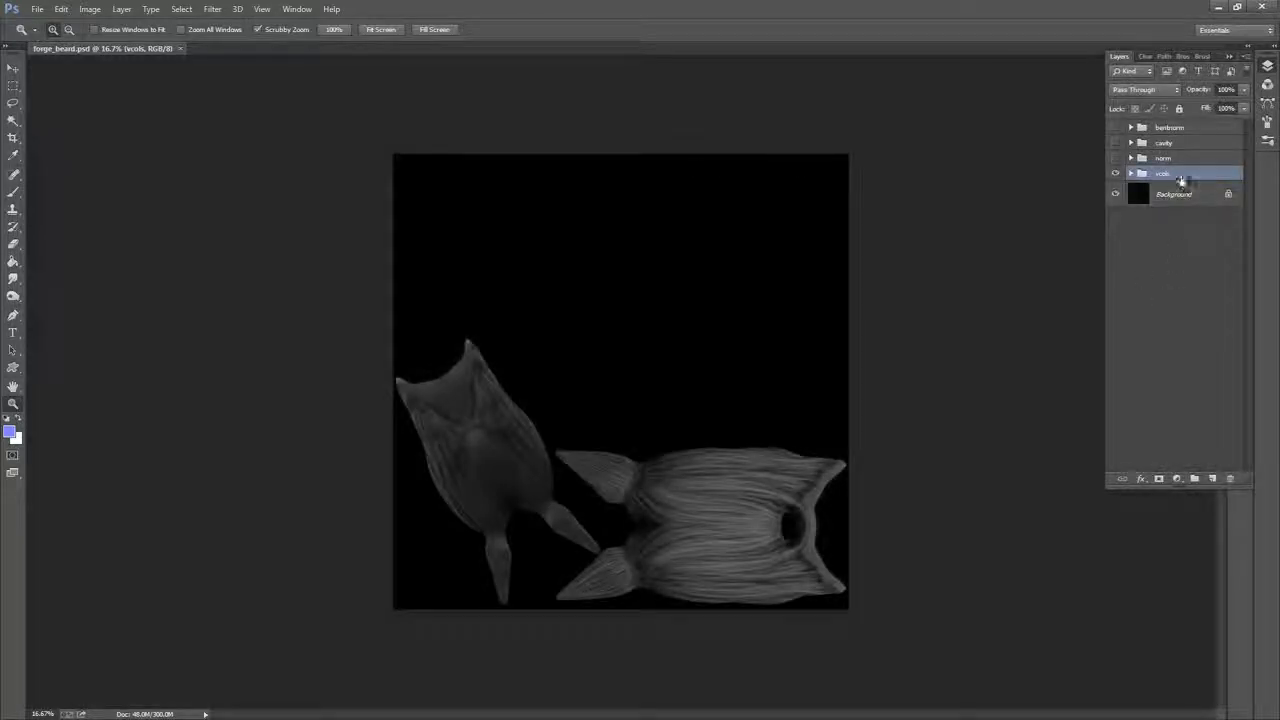
Save a PNG copy of the beard's vertex-colour texture as forge_beard_dm.png in the Texture Edits folder
{"action": "left_click", "coordinate": [37, 9]}
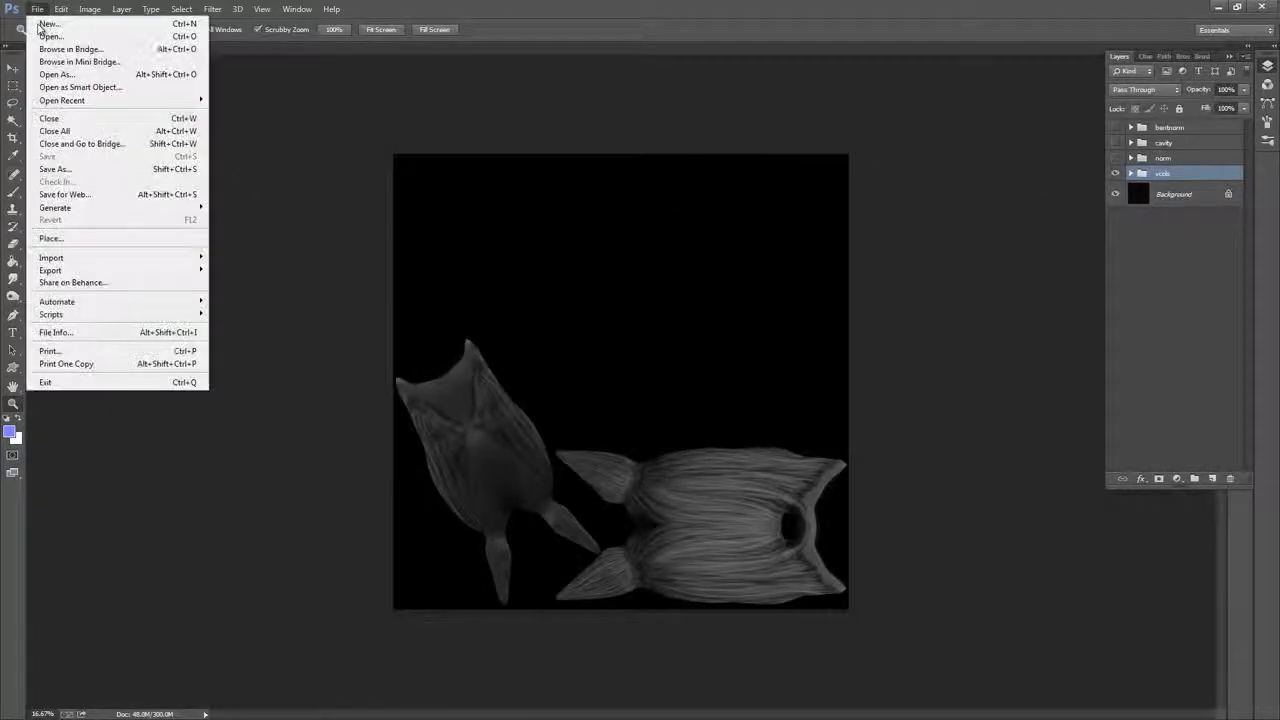
{"action": "left_click", "coordinate": [86, 174]}
{"action": "left_click", "coordinate": [485, 499]}
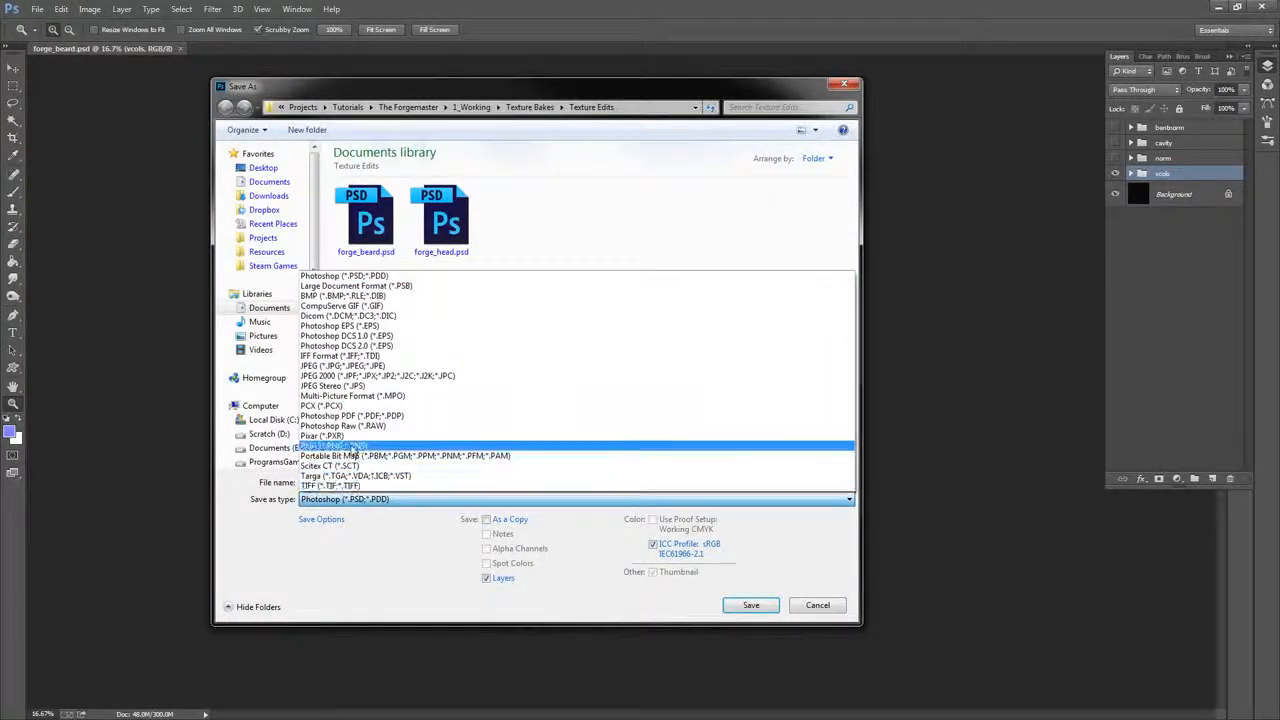
{"action": "left_click", "coordinate": [485, 449]}
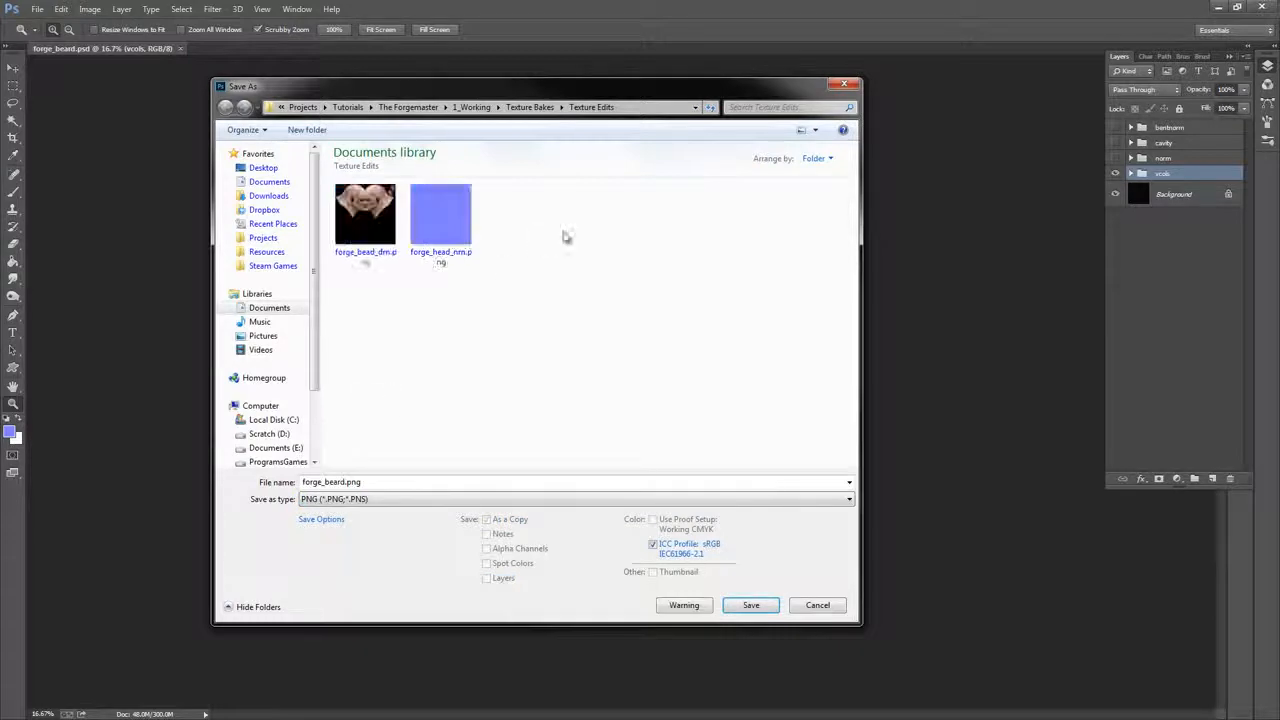
{"action": "double_click", "coordinate": [346, 482]}
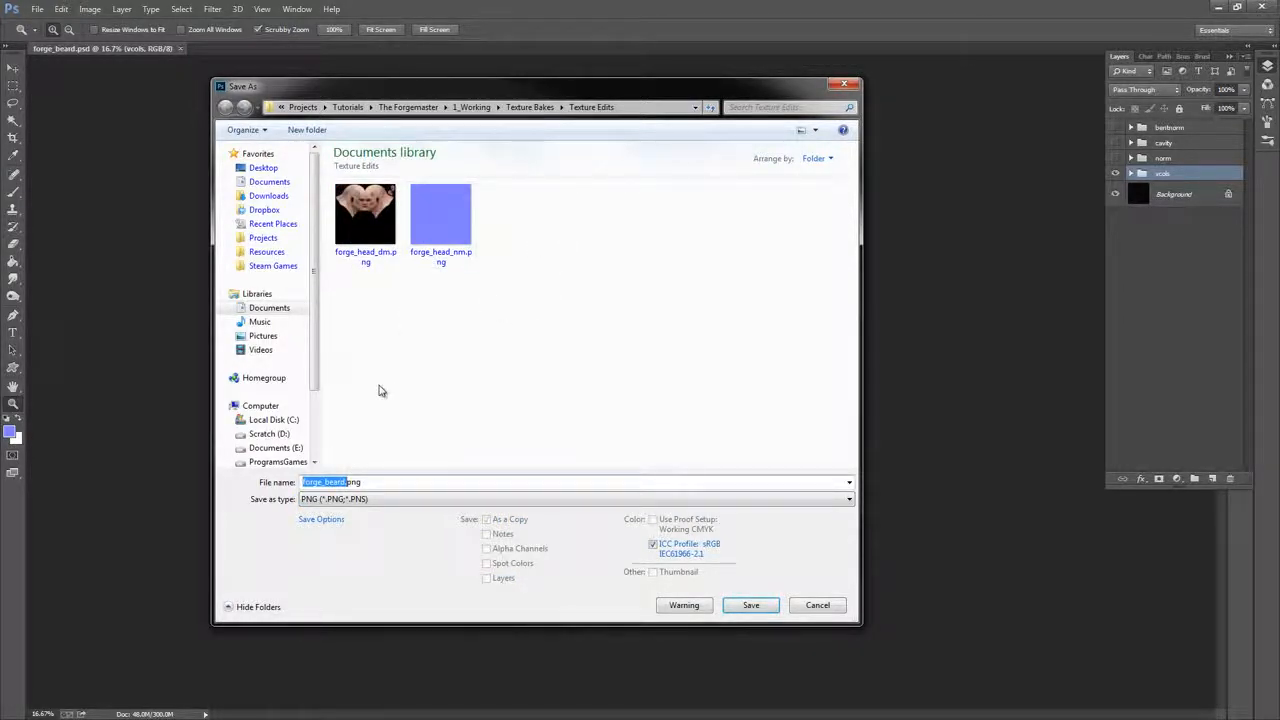
{"action": "key", "text": "Right"}
{"action": "left_click", "coordinate": [757, 606]}
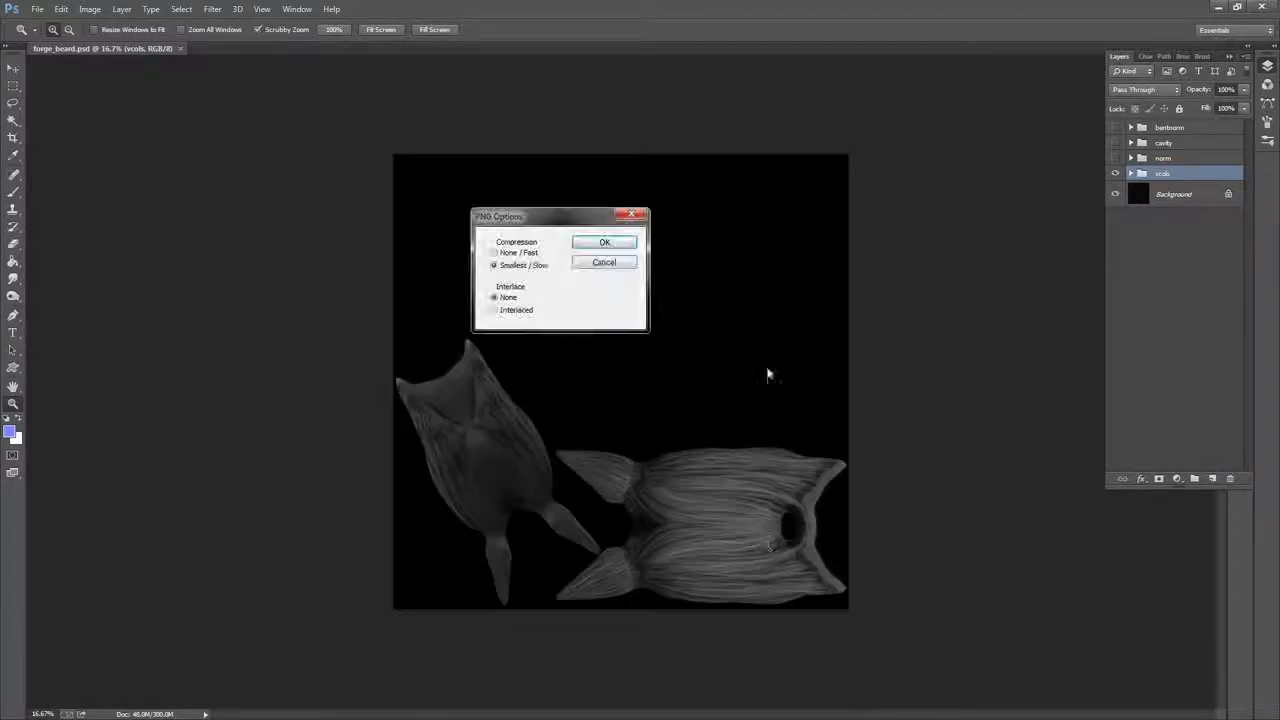
{"action": "left_click", "coordinate": [618, 246]}
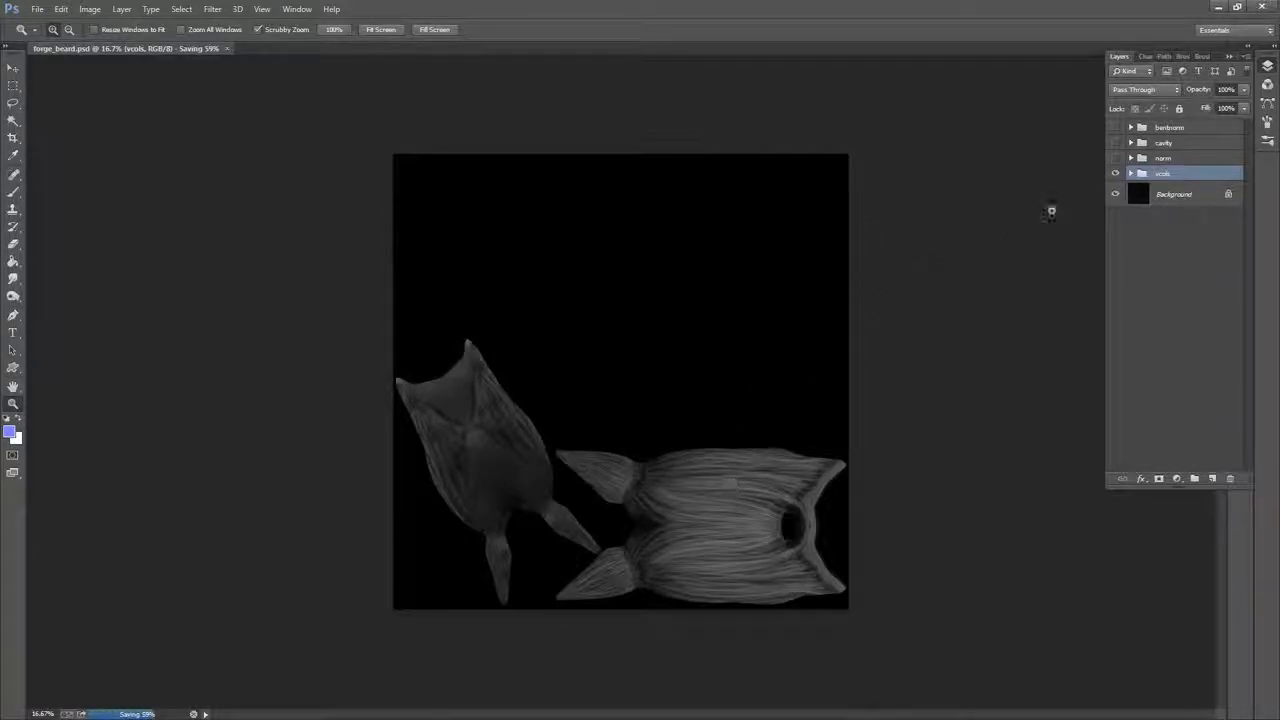
Show the norm group and save a PNG copy of the beard normal map as forge_beard_nm.png in the Texture Edits folder
{"action": "left_click", "coordinate": [1115, 158]}
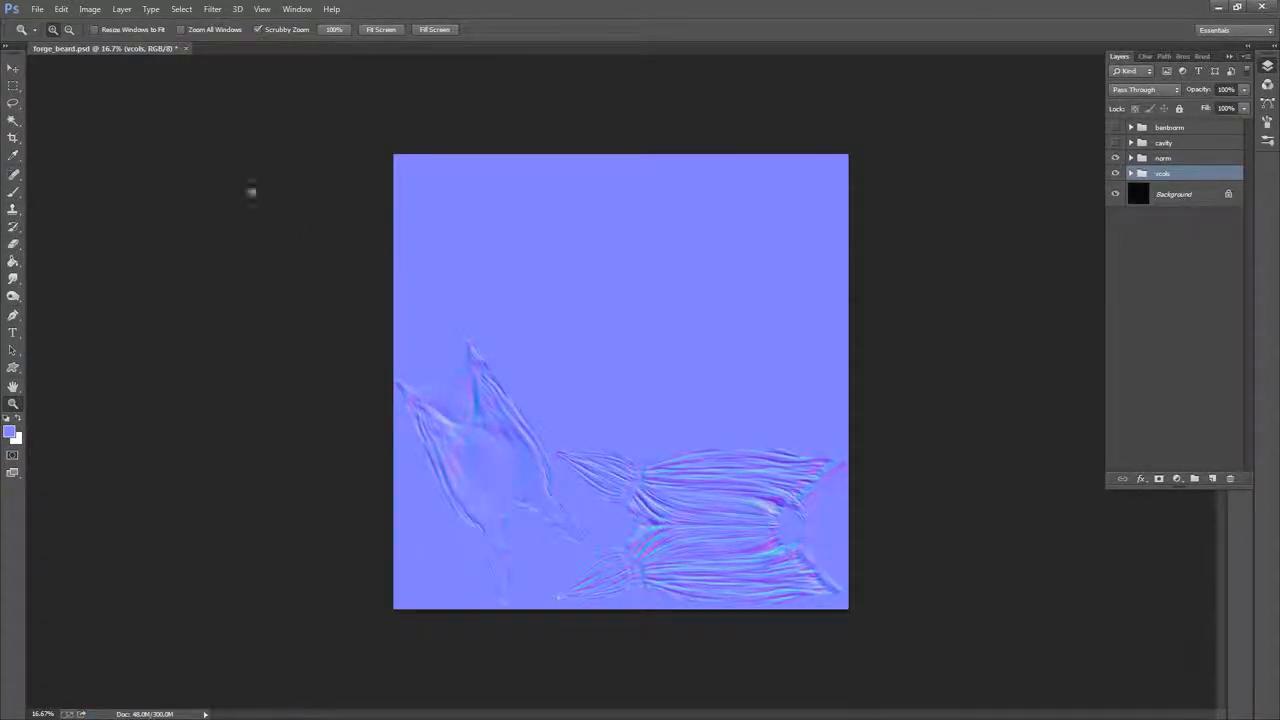
{"action": "left_click", "coordinate": [37, 9]}
{"action": "left_click", "coordinate": [60, 163]}
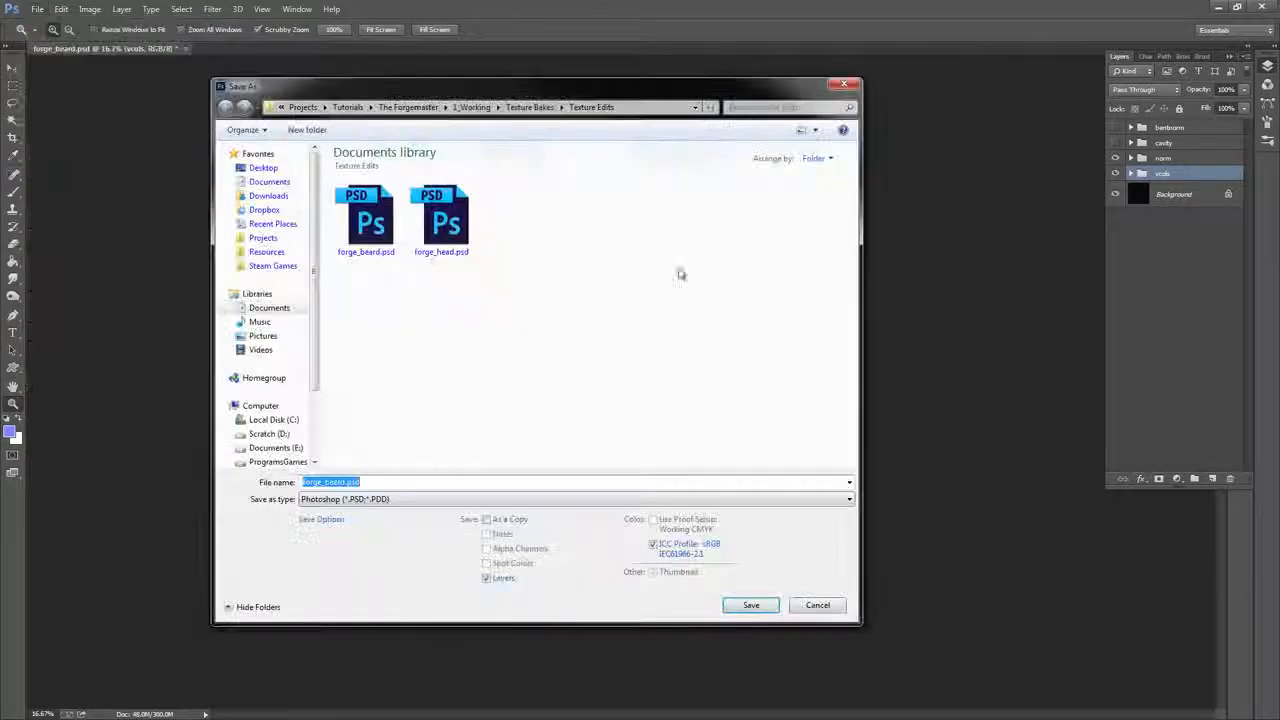
{"action": "left_click", "coordinate": [417, 501]}
{"action": "left_click", "coordinate": [430, 448]}
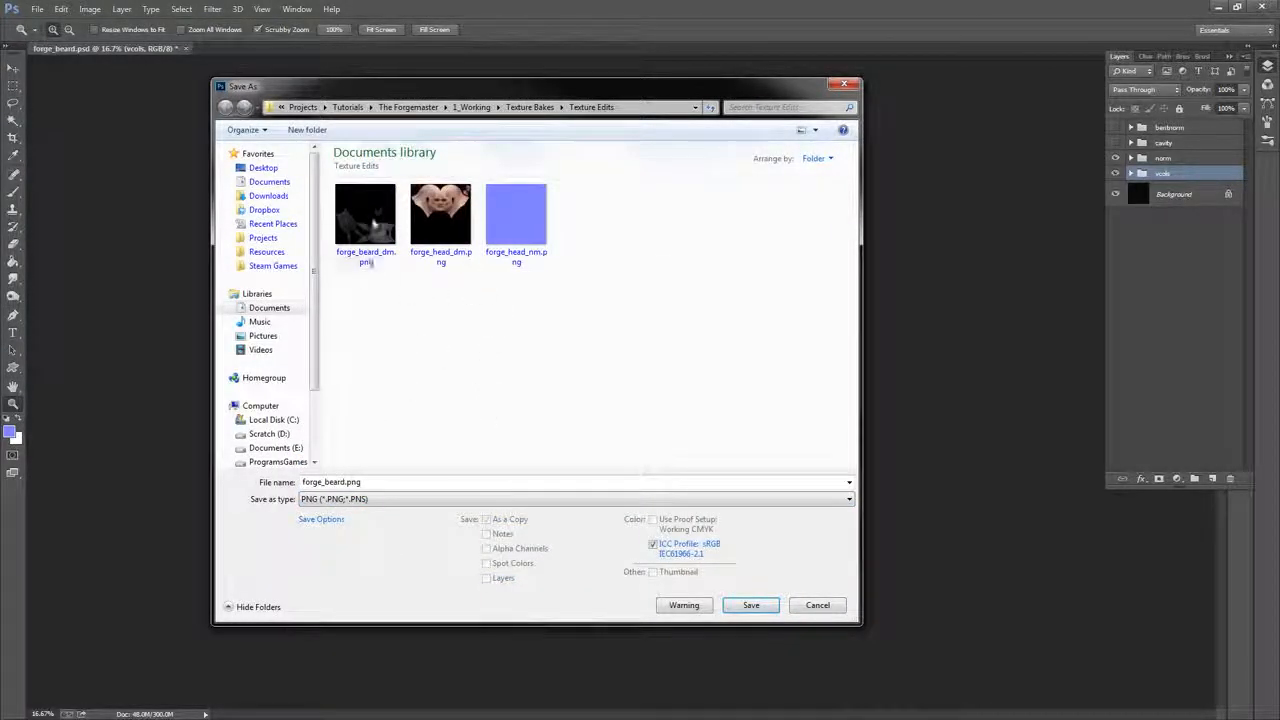
{"action": "left_click", "coordinate": [376, 225]}
{"action": "double_click", "coordinate": [350, 483]}
{"action": "left_click", "coordinate": [352, 483]}
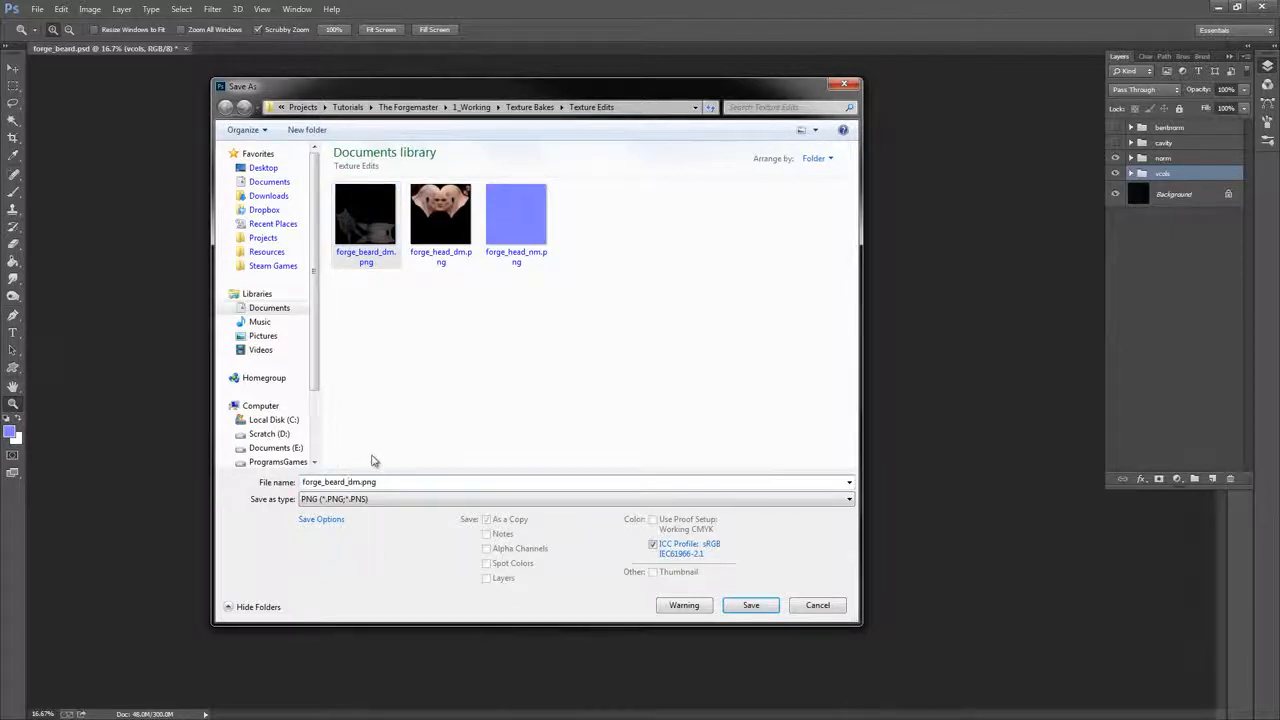
{"action": "key", "text": "Delete"}
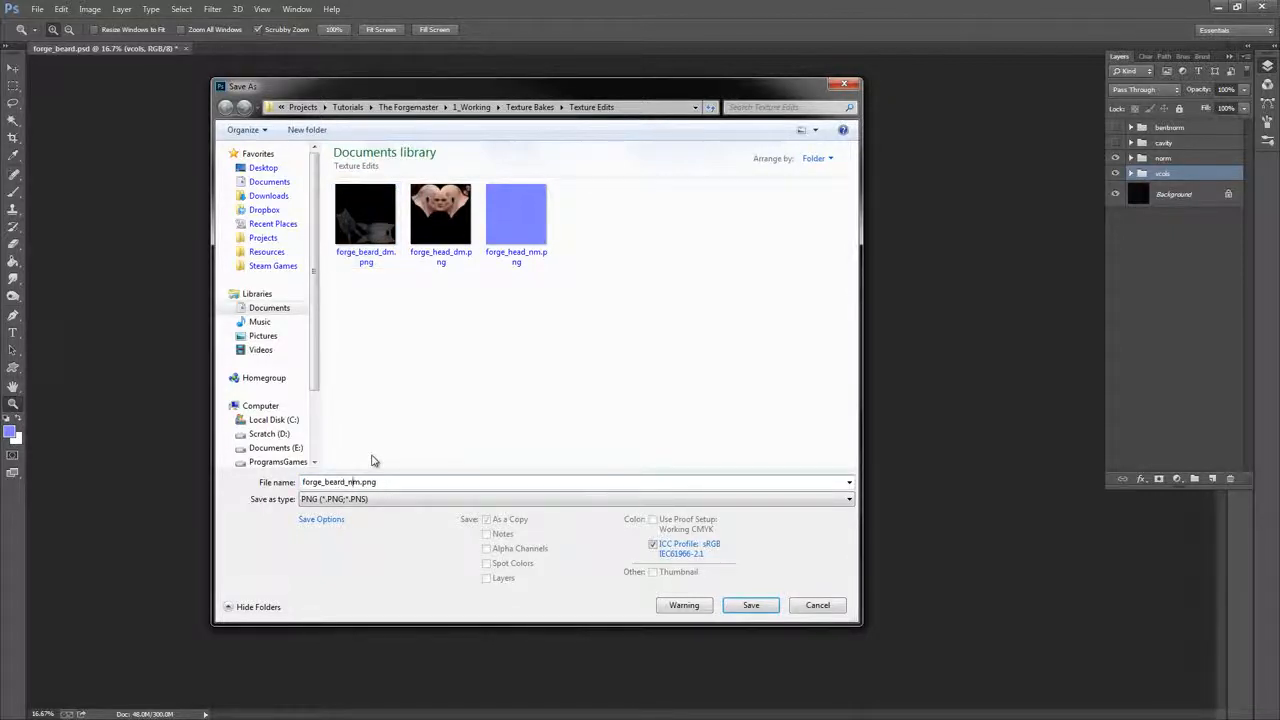
{"action": "left_click", "coordinate": [750, 605]}
{"action": "left_click", "coordinate": [605, 245]}
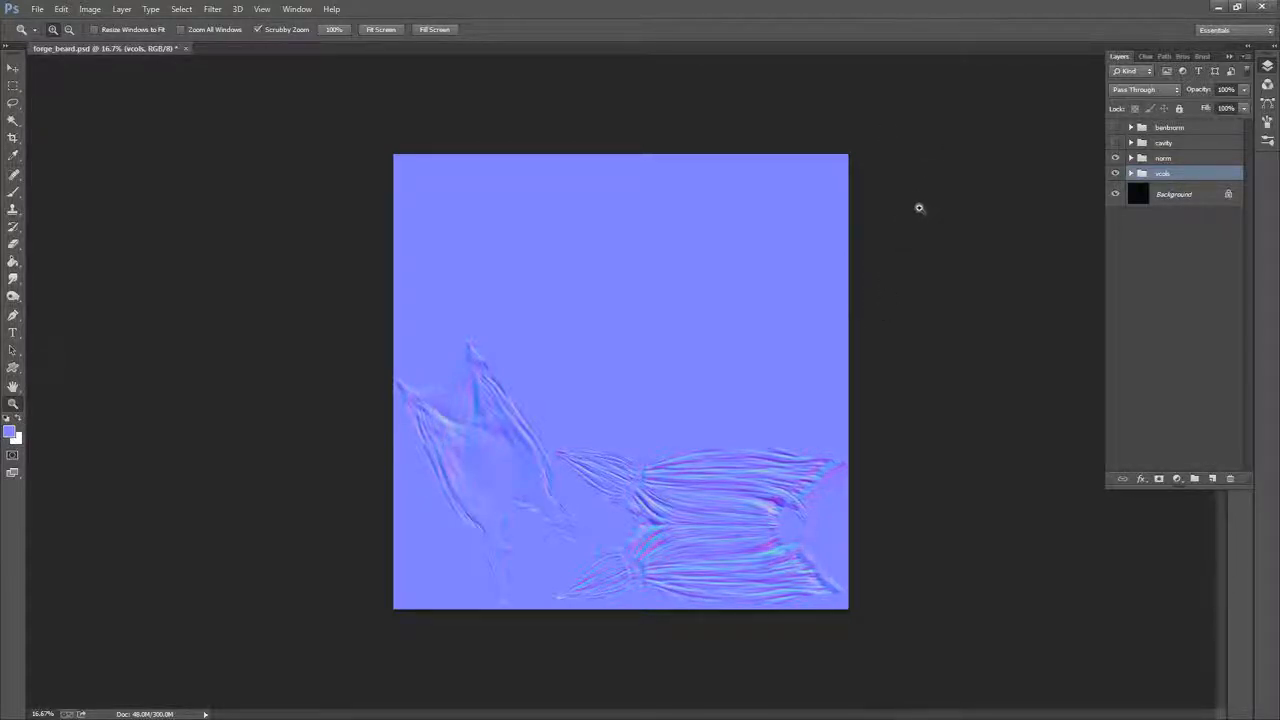
Close forge_beard.psd with its changes saved and switch to the RAW bakes folder in Windows Explorer
{"action": "left_click", "coordinate": [185, 48]}
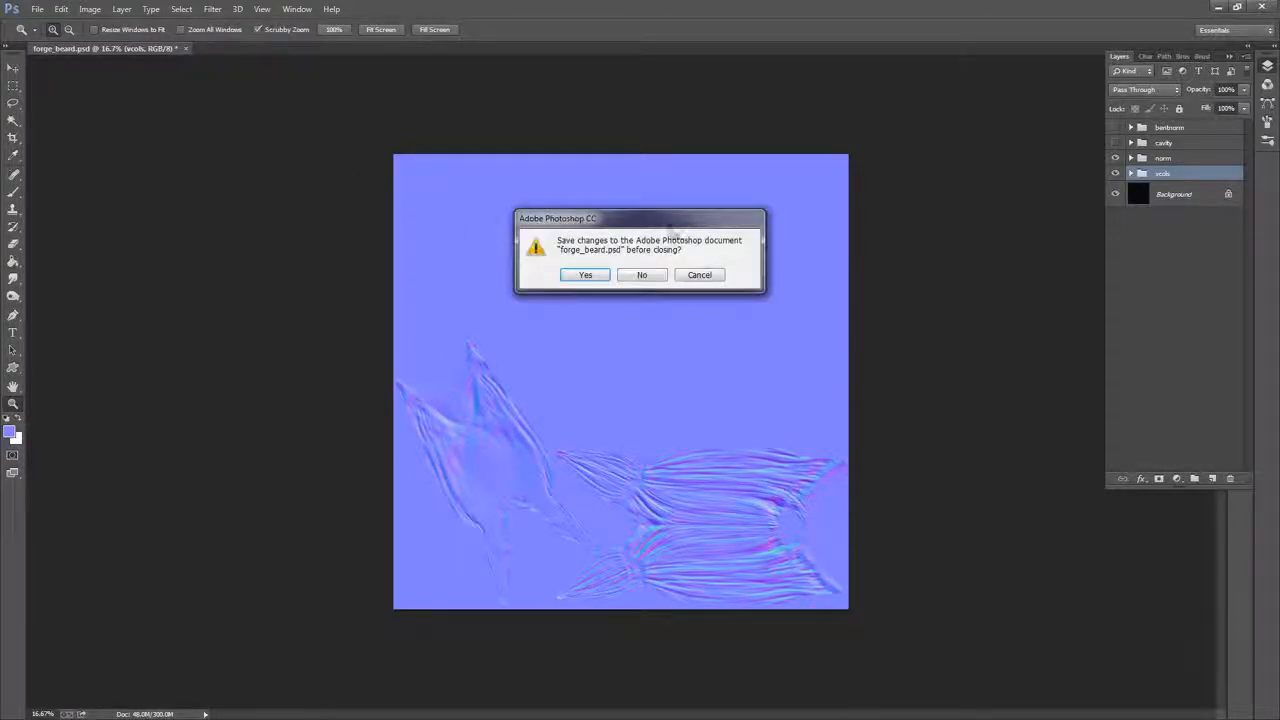
{"action": "left_click", "coordinate": [586, 276]}
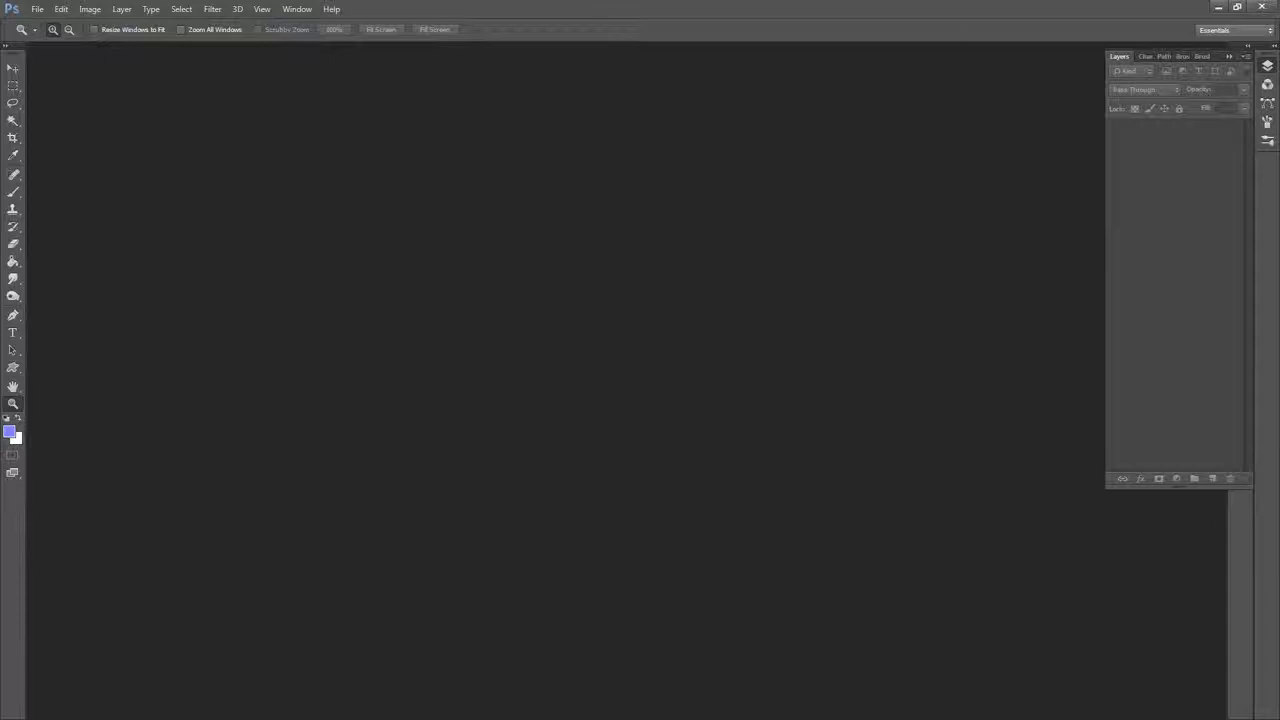
{"action": "key", "text": "alt+Tab"}
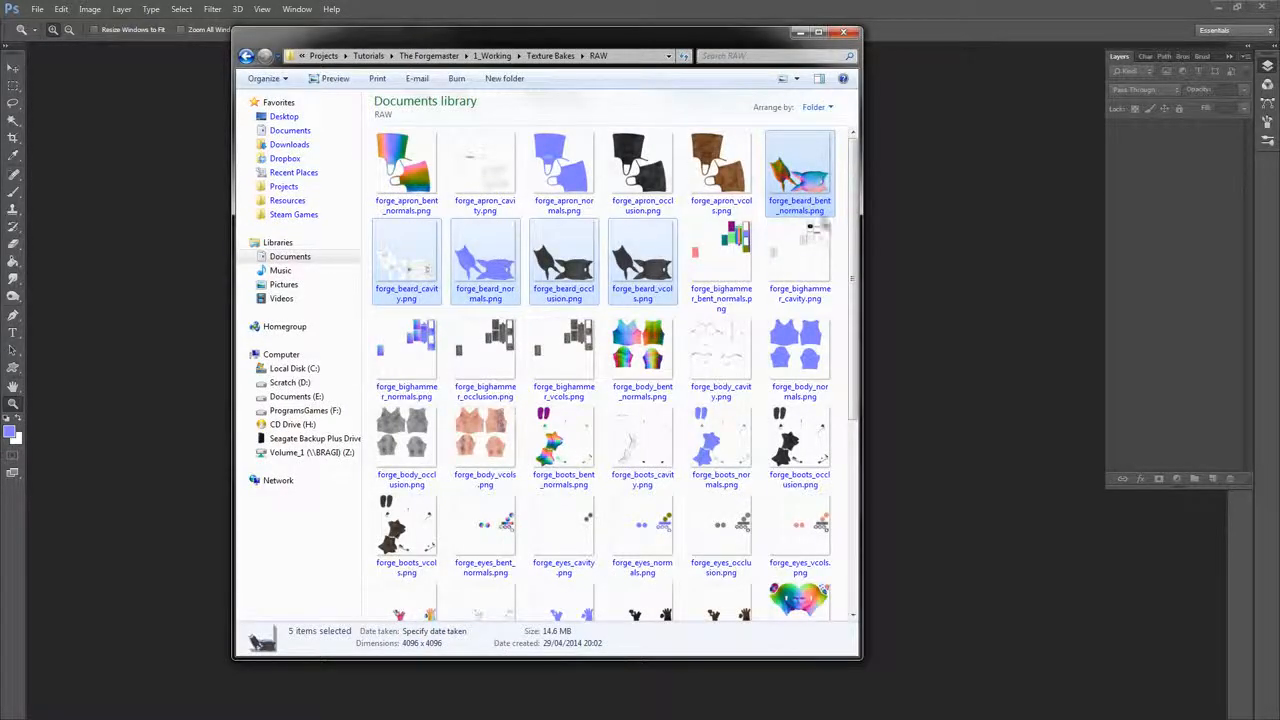
Open all five forge_eyes PNG maps, from bent_normals through vcols, from the RAW folder in Photoshop
{"action": "left_click", "coordinate": [772, 268]}
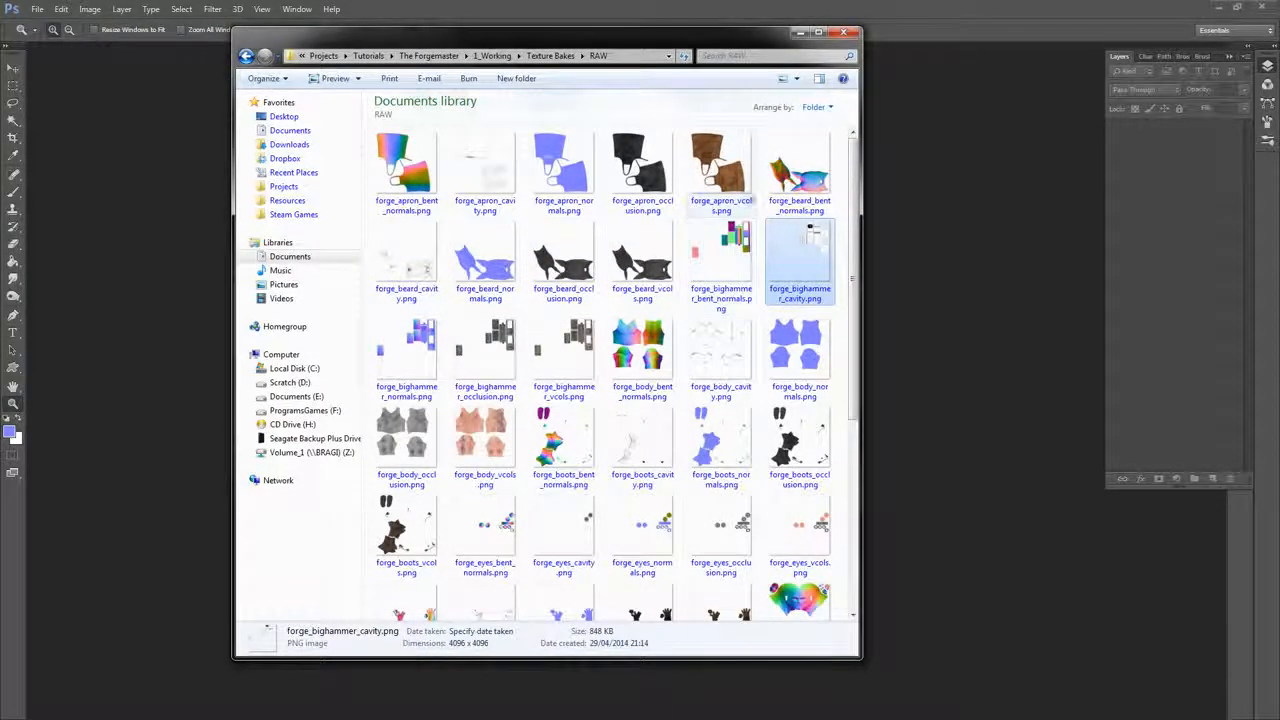
{"action": "left_click", "coordinate": [575, 440]}
{"action": "scroll", "coordinate": [655, 360], "scroll_direction": "down", "scroll_amount": 3}
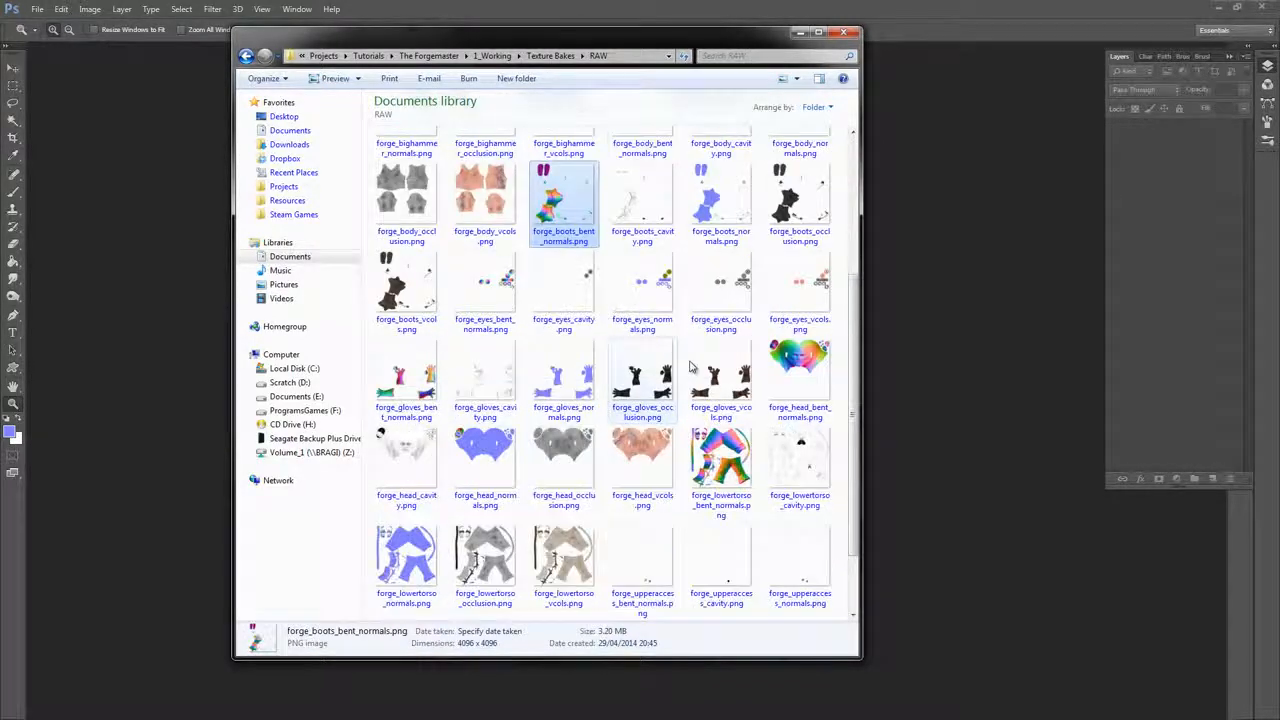
{"action": "left_click", "coordinate": [642, 292]}
{"action": "left_click", "coordinate": [575, 292]}
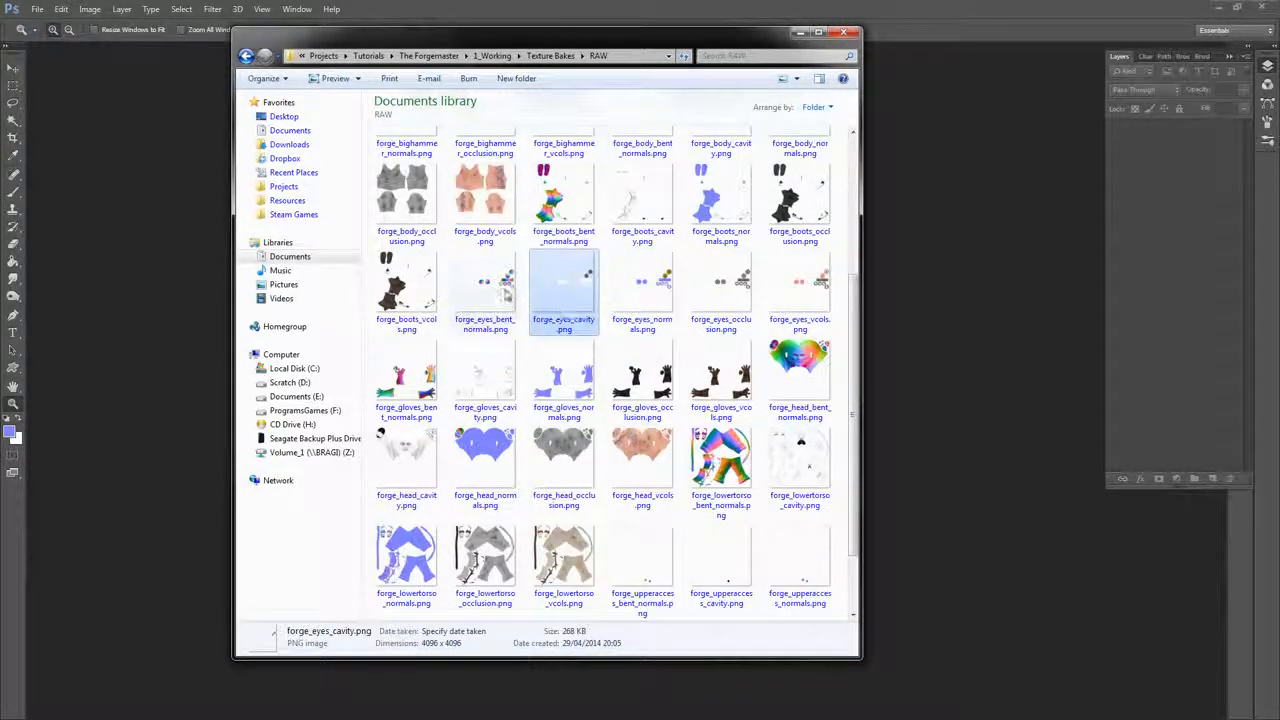
{"action": "left_click", "coordinate": [485, 285]}
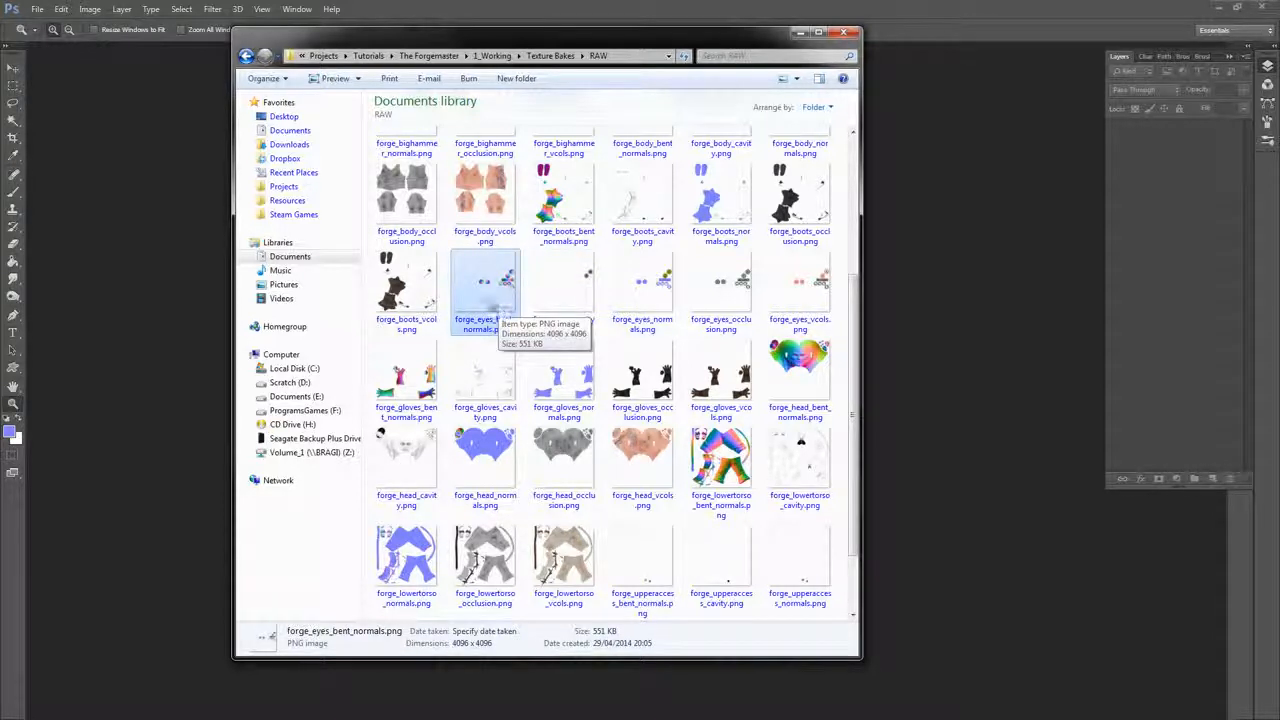
{"action": "left_click", "coordinate": [812, 298], "text": "shift"}
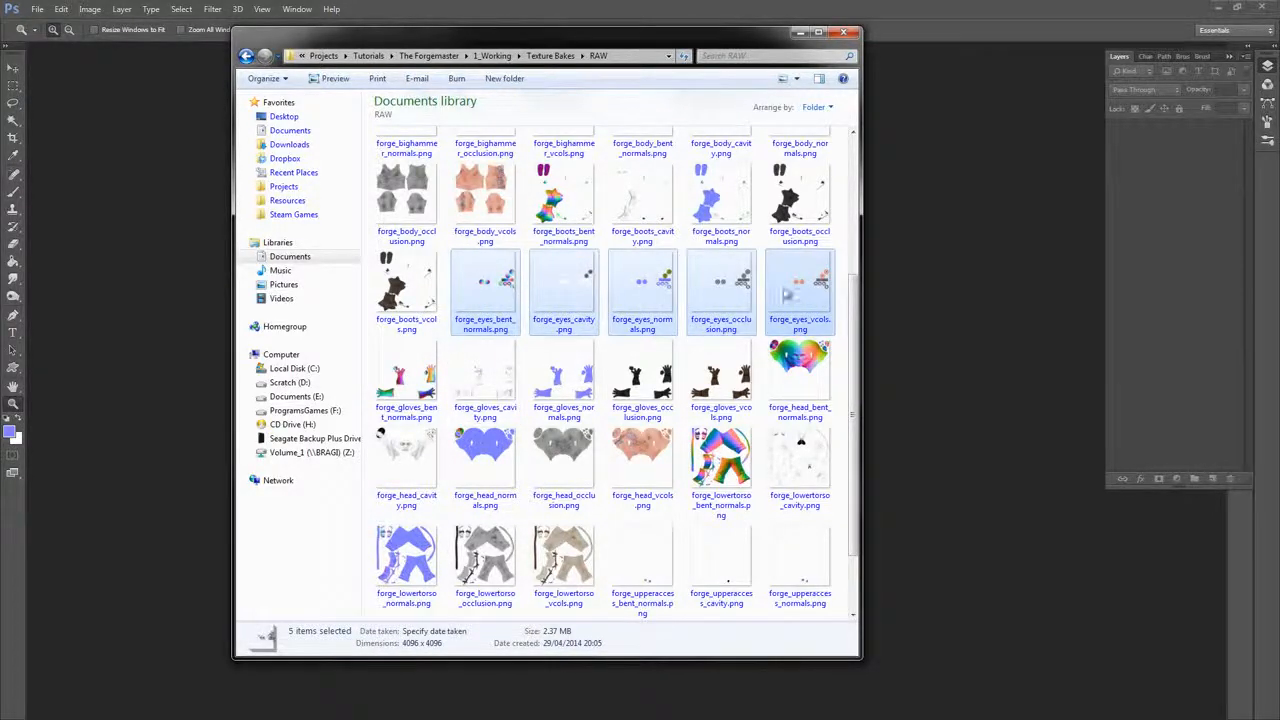
{"action": "left_click_drag", "start_coordinate": [790, 295], "coordinate": [914, 35]}
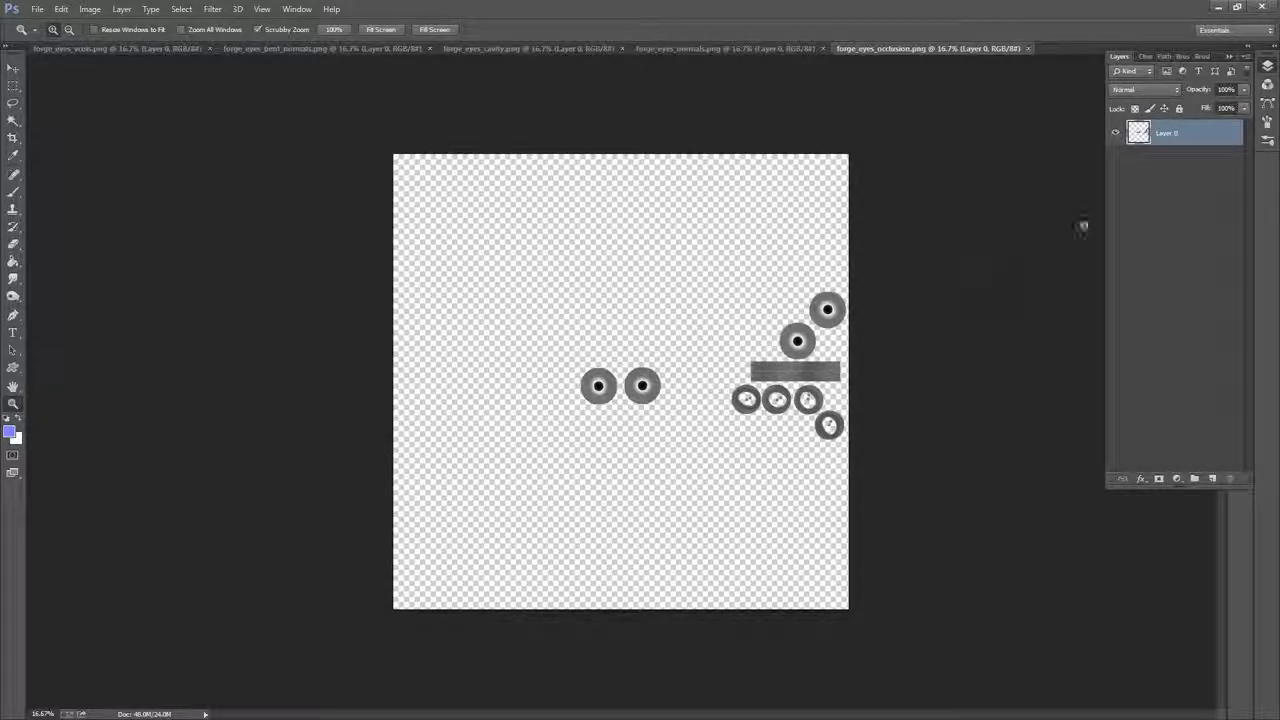
Close the forge_eyes occlusion and cavity maps and inspect the eye normals and bent-normals maps up close
{"action": "left_click", "coordinate": [1027, 49]}
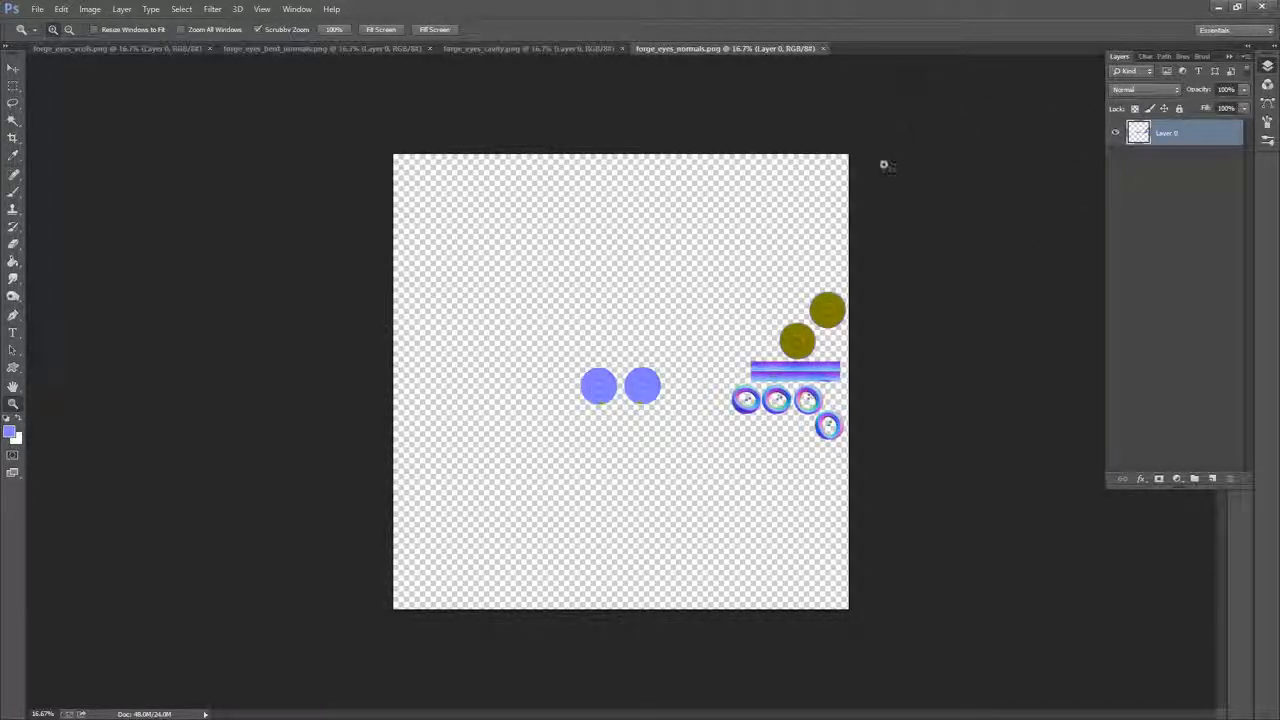
{"action": "left_click_drag", "start_coordinate": [744, 358], "coordinate": [772, 451]}
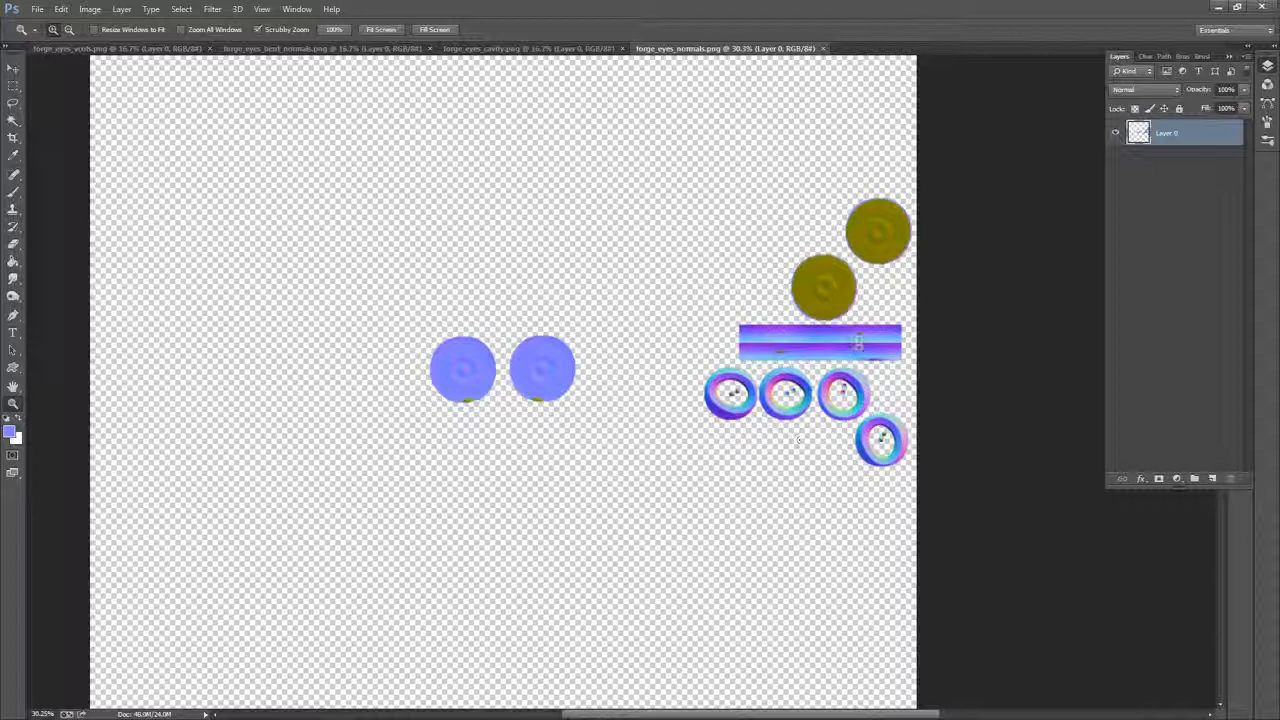
{"action": "left_click", "coordinate": [558, 48]}
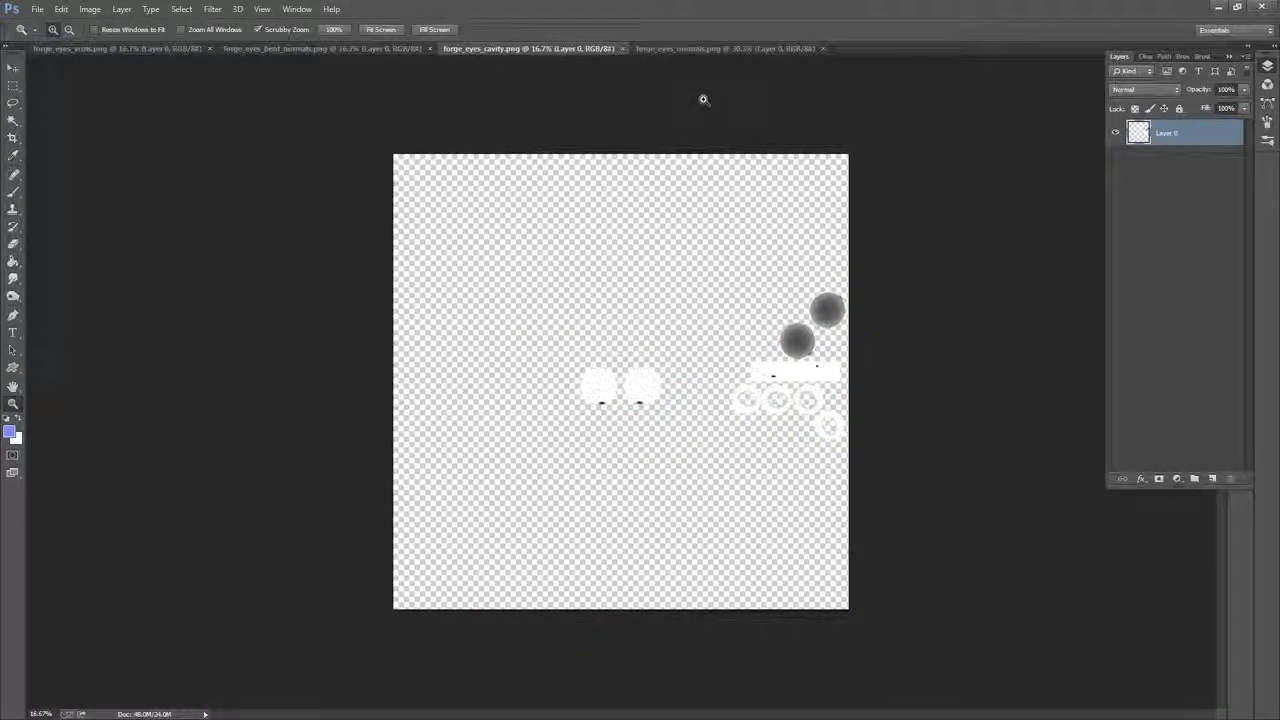
{"action": "left_click", "coordinate": [621, 49]}
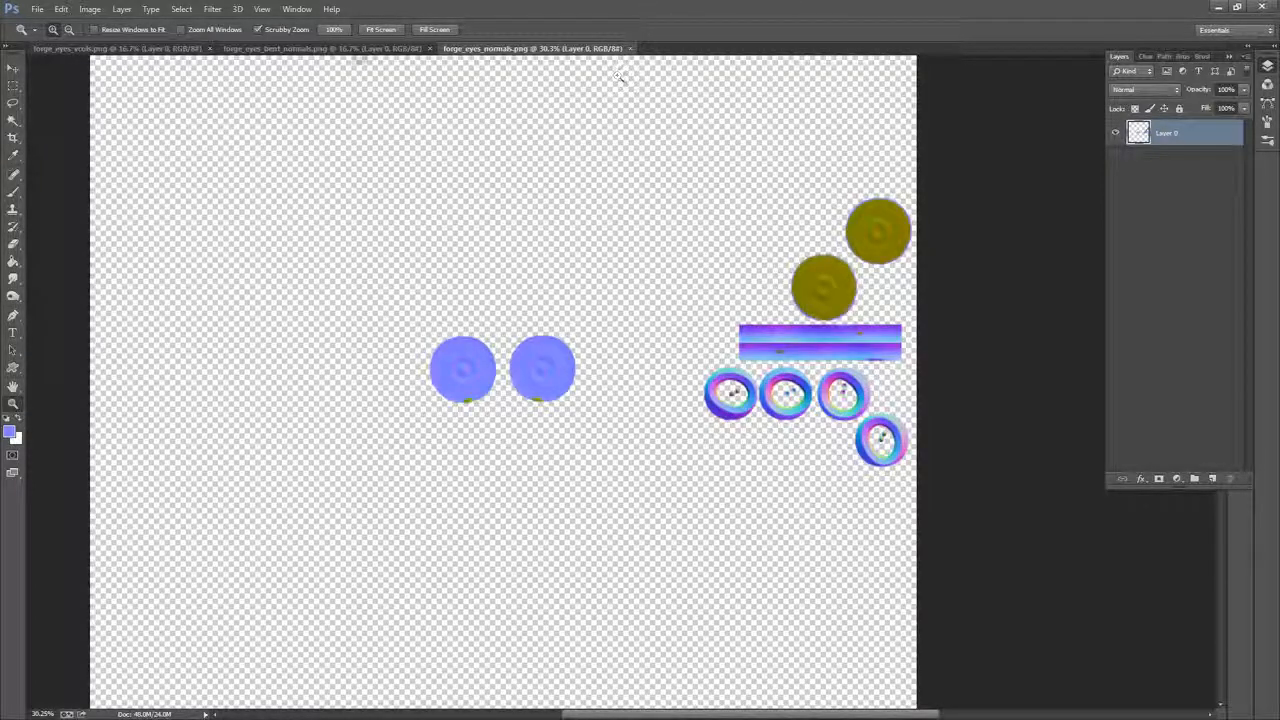
{"action": "left_click", "coordinate": [362, 50]}
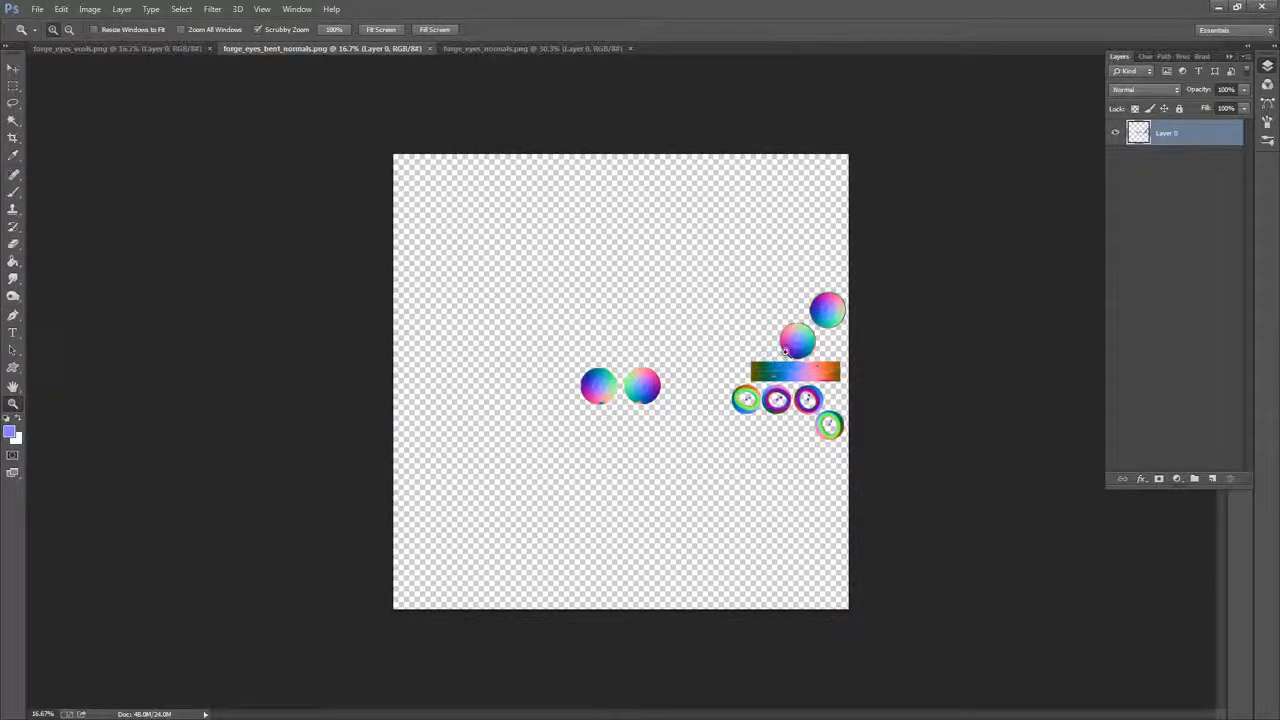
{"action": "left_click_drag", "start_coordinate": [785, 355], "coordinate": [811, 349]}
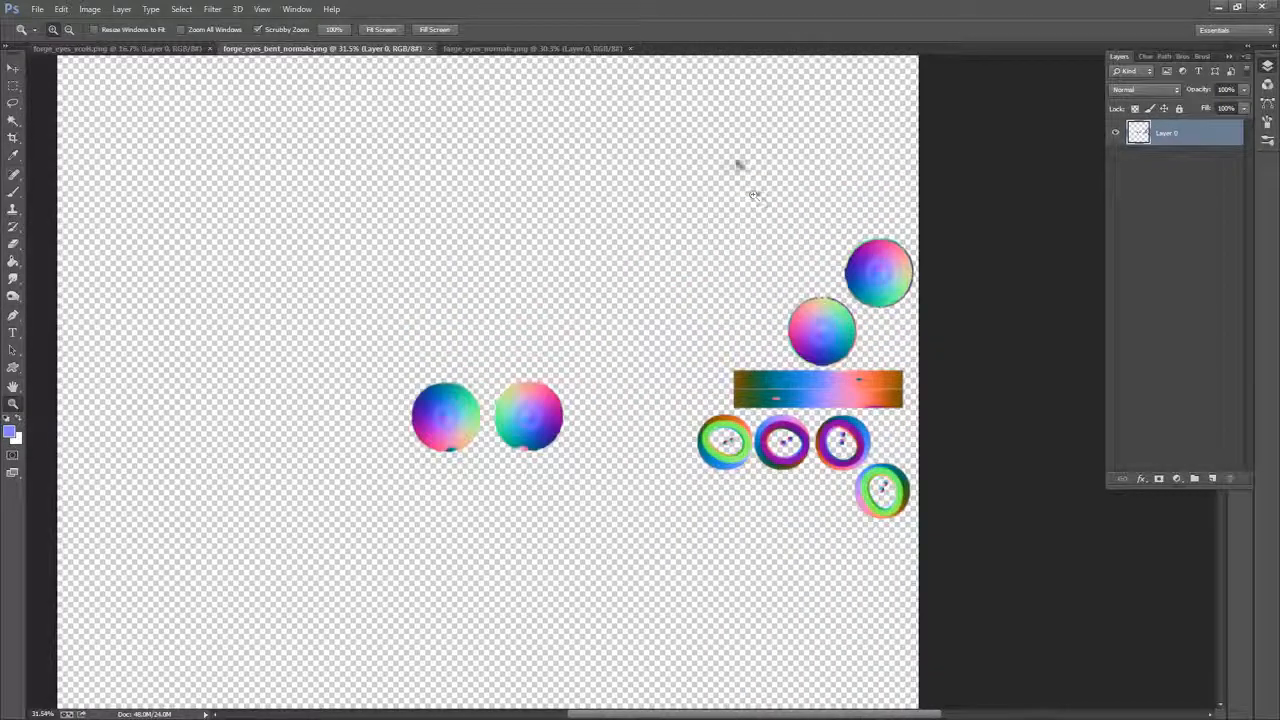
In forge_eyes_vcols.png, place a black-filled layer beneath the eye layer and stamp all visible layers into a new layer on top
{"action": "left_click", "coordinate": [142, 51]}
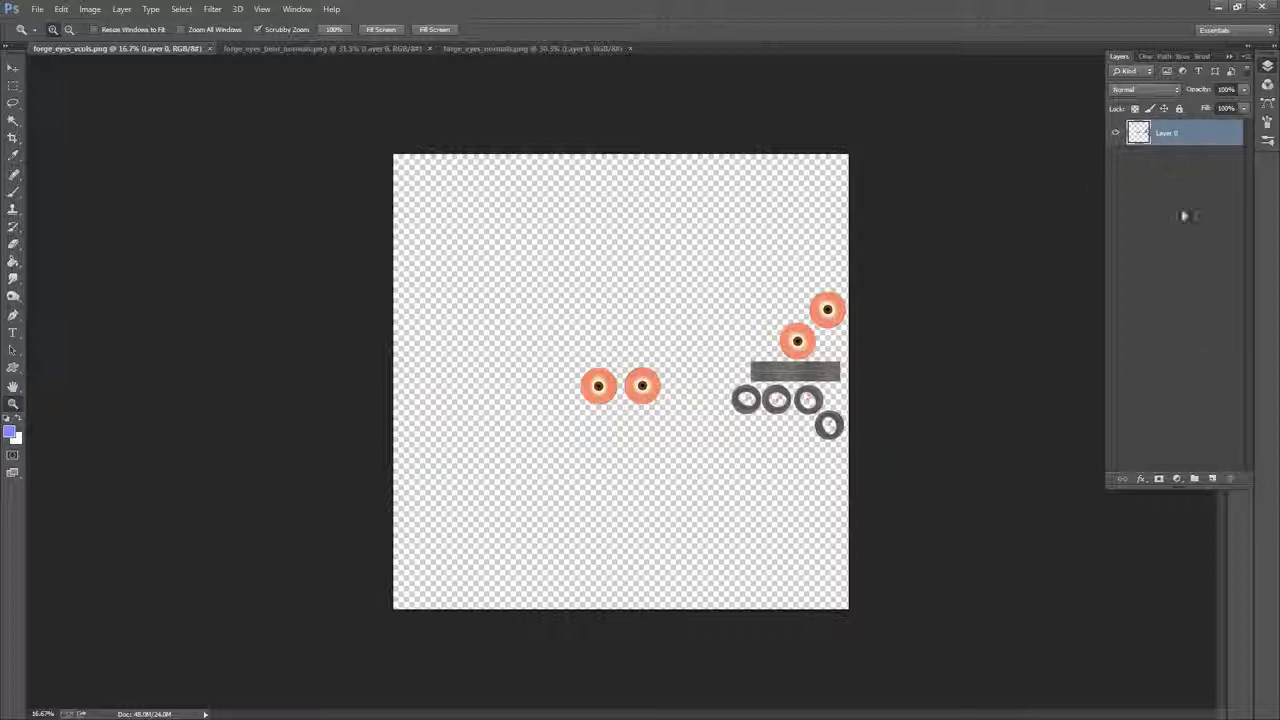
{"action": "left_click", "coordinate": [1212, 478]}
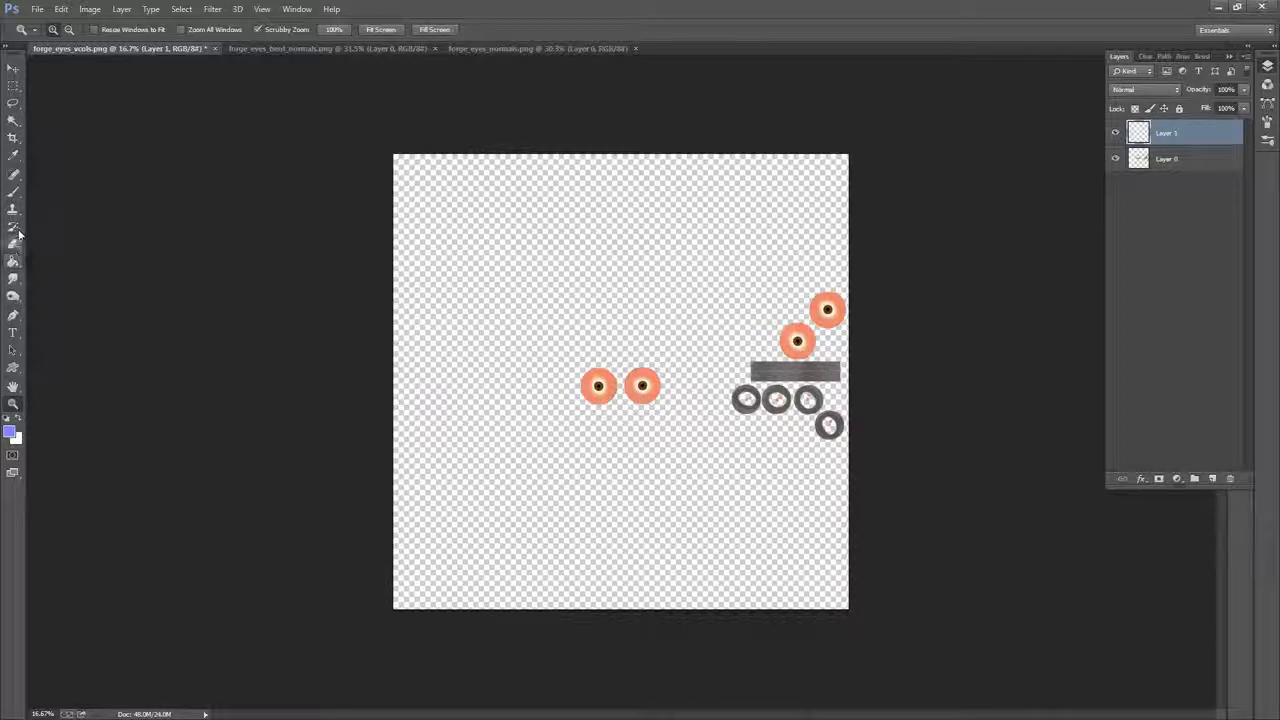
{"action": "left_click", "coordinate": [13, 262]}
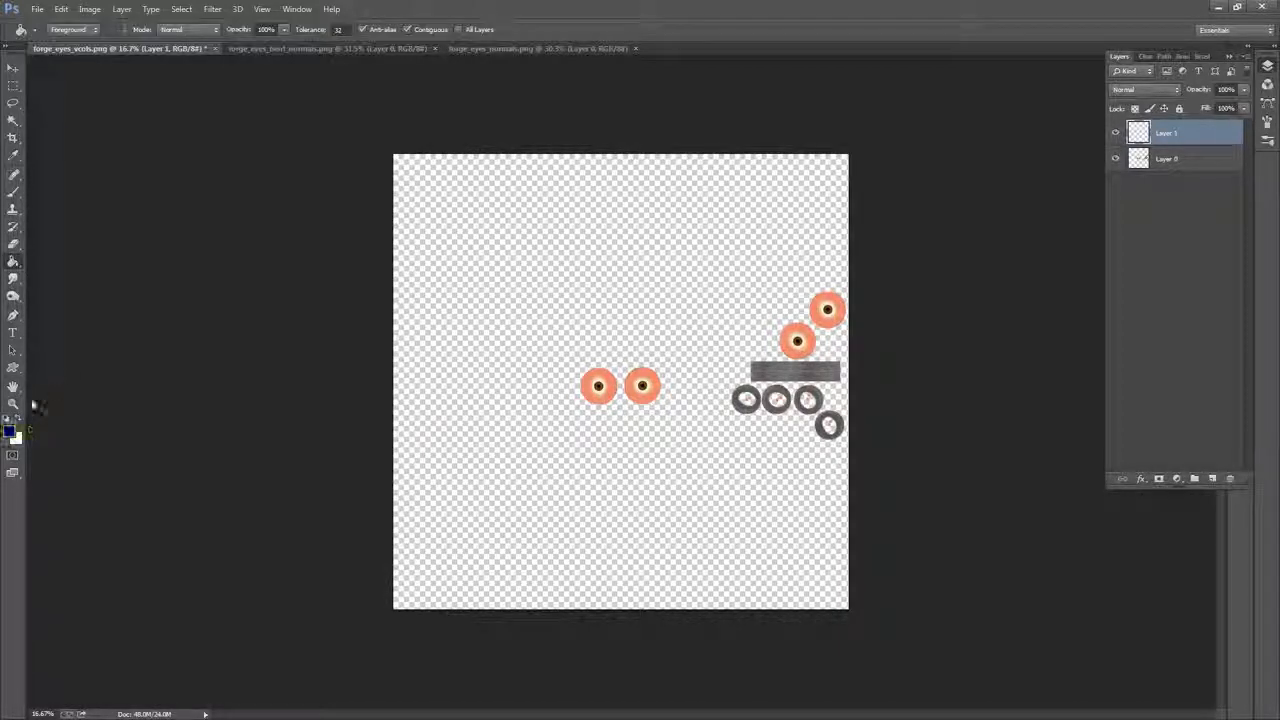
{"action": "left_click", "coordinate": [1198, 162]}
{"action": "left_click", "coordinate": [1195, 135]}
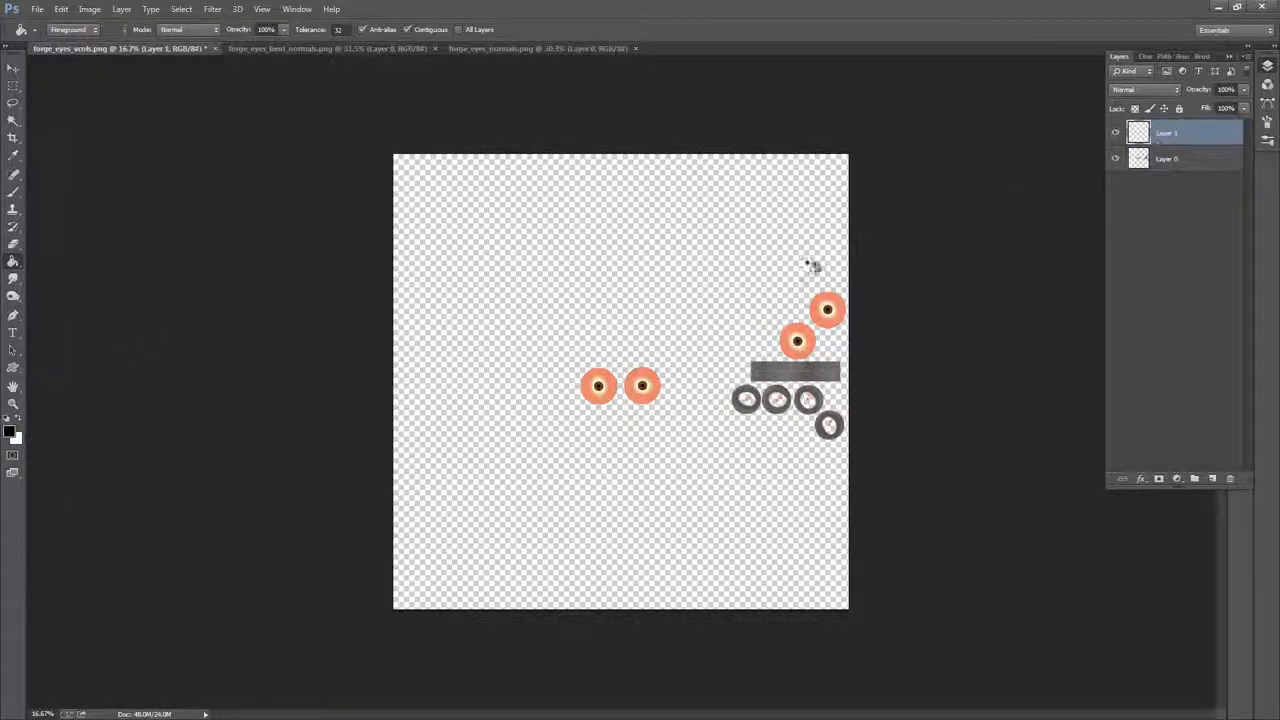
{"action": "left_click", "coordinate": [809, 266]}
{"action": "left_click_drag", "start_coordinate": [1193, 135], "coordinate": [1165, 212]}
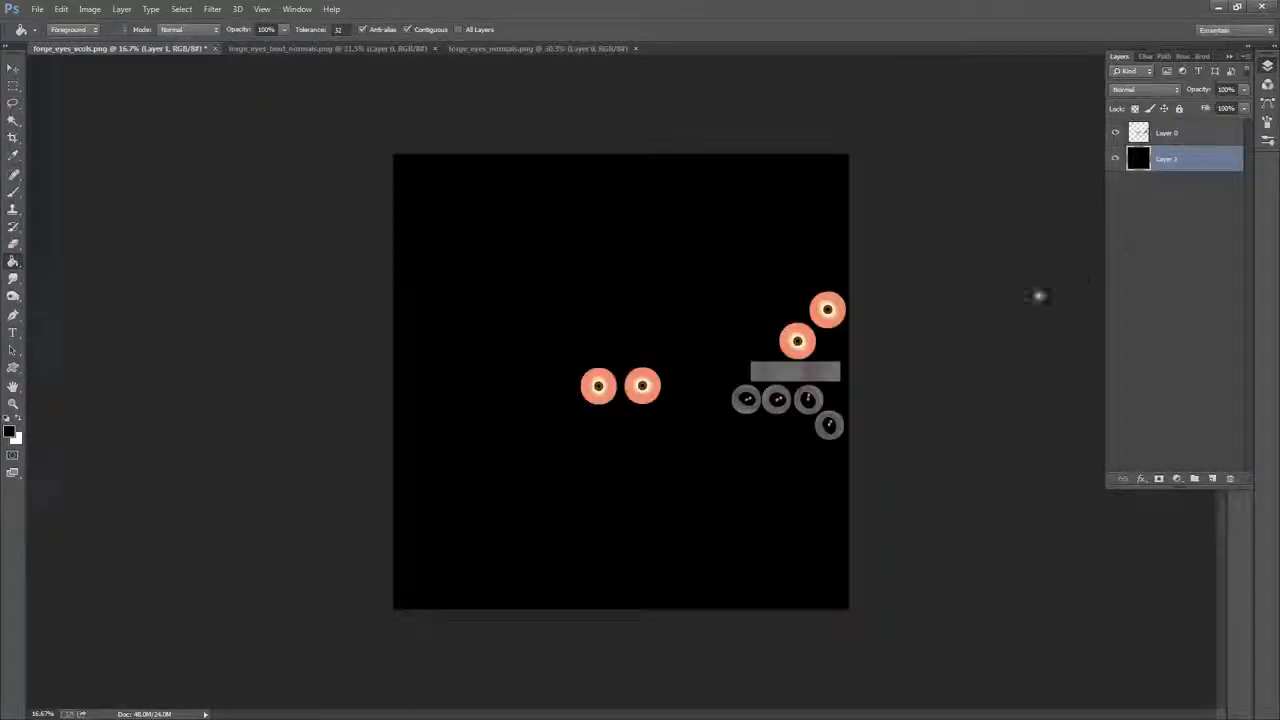
{"action": "left_click", "coordinate": [1190, 134]}
{"action": "key", "text": "ctrl+shift+alt+e"}
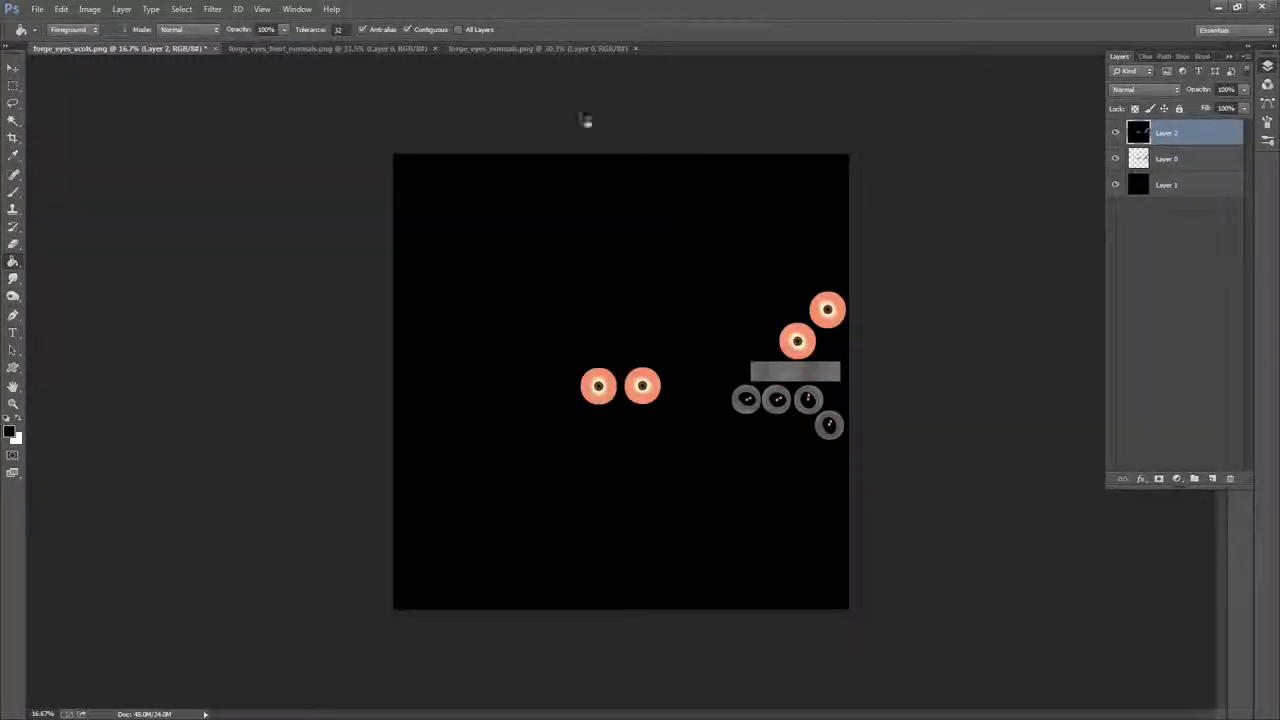
Copy the whole flattened vertex-color map from forge_eyes_vcols.png into a new document
{"action": "key", "text": "ctrl+a"}
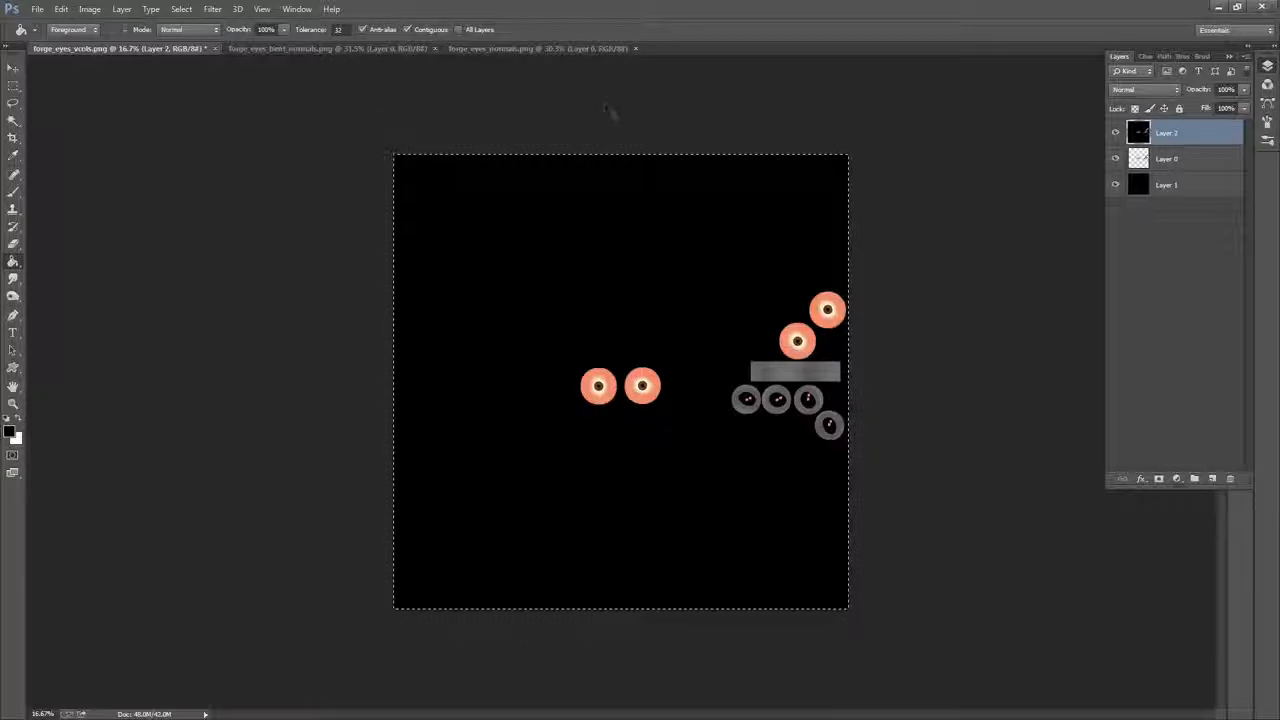
{"action": "left_click", "coordinate": [37, 9]}
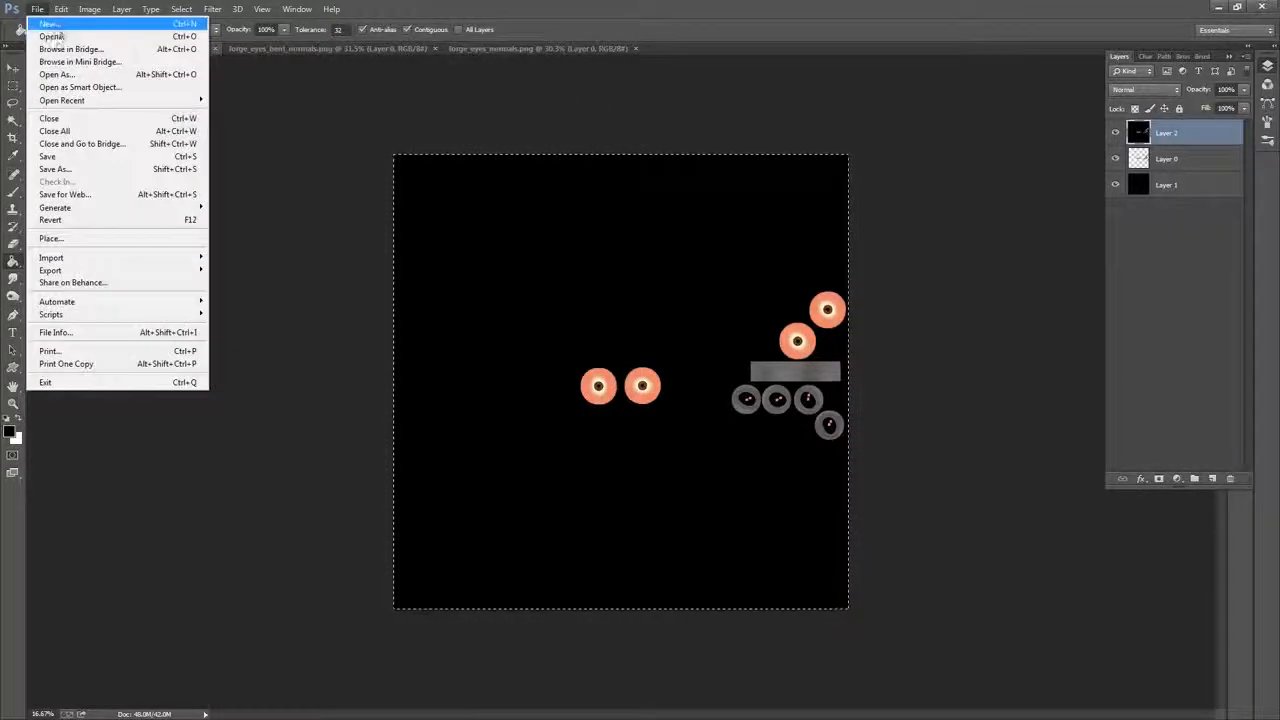
{"action": "left_click", "coordinate": [45, 17]}
{"action": "left_click", "coordinate": [845, 214]}
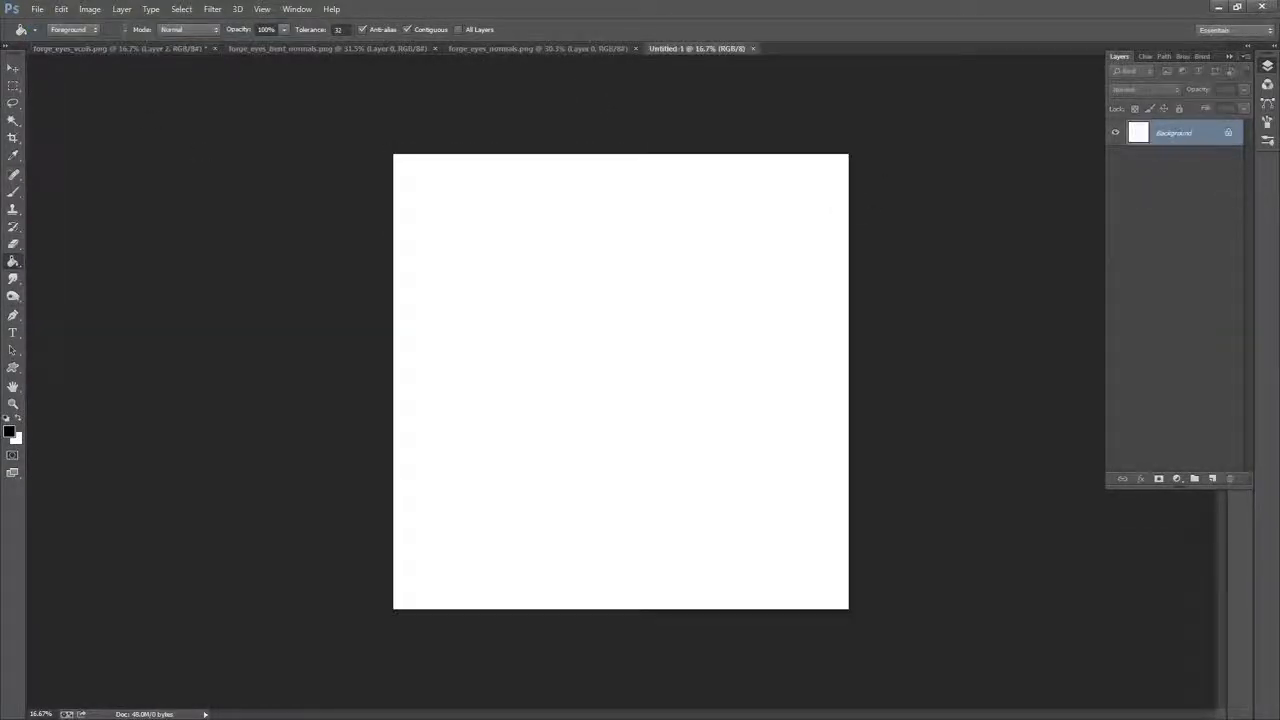
{"action": "key", "text": "ctrl+v"}
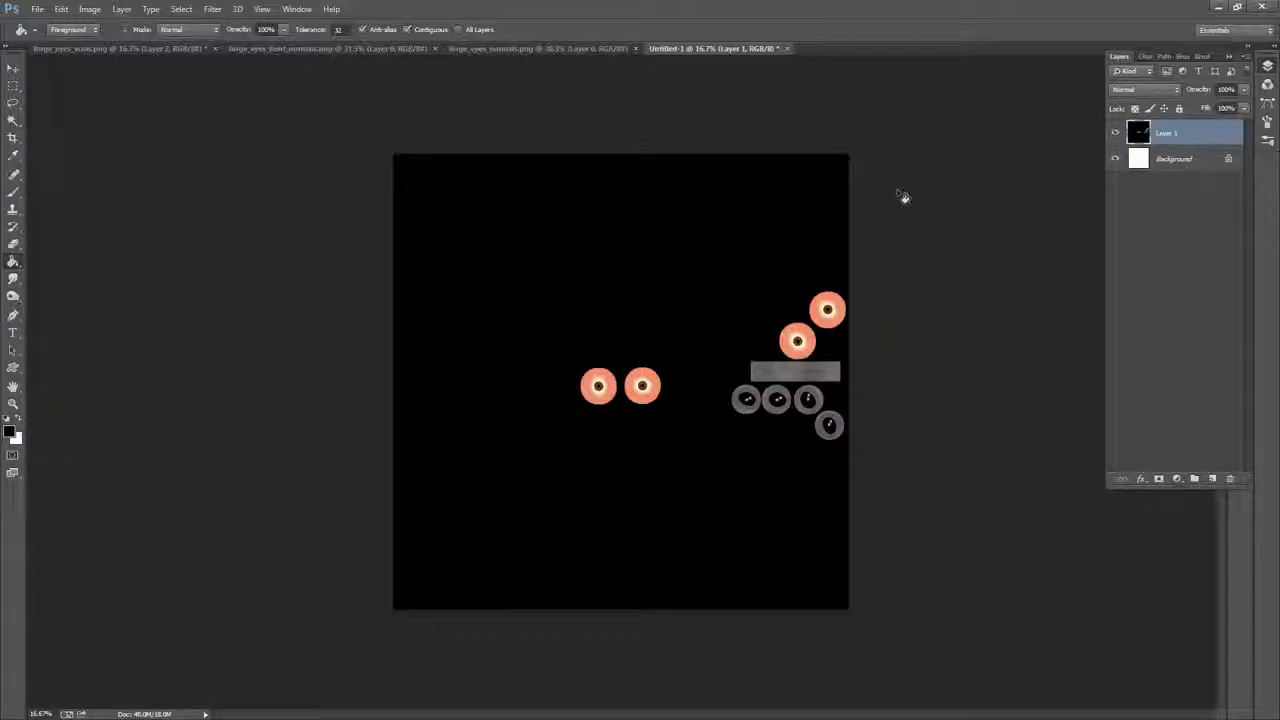
In forge_eyes_normals.png, set the foreground color to the flat normal-map blue, RGB 128, 128, 255
{"action": "left_click", "coordinate": [555, 50]}
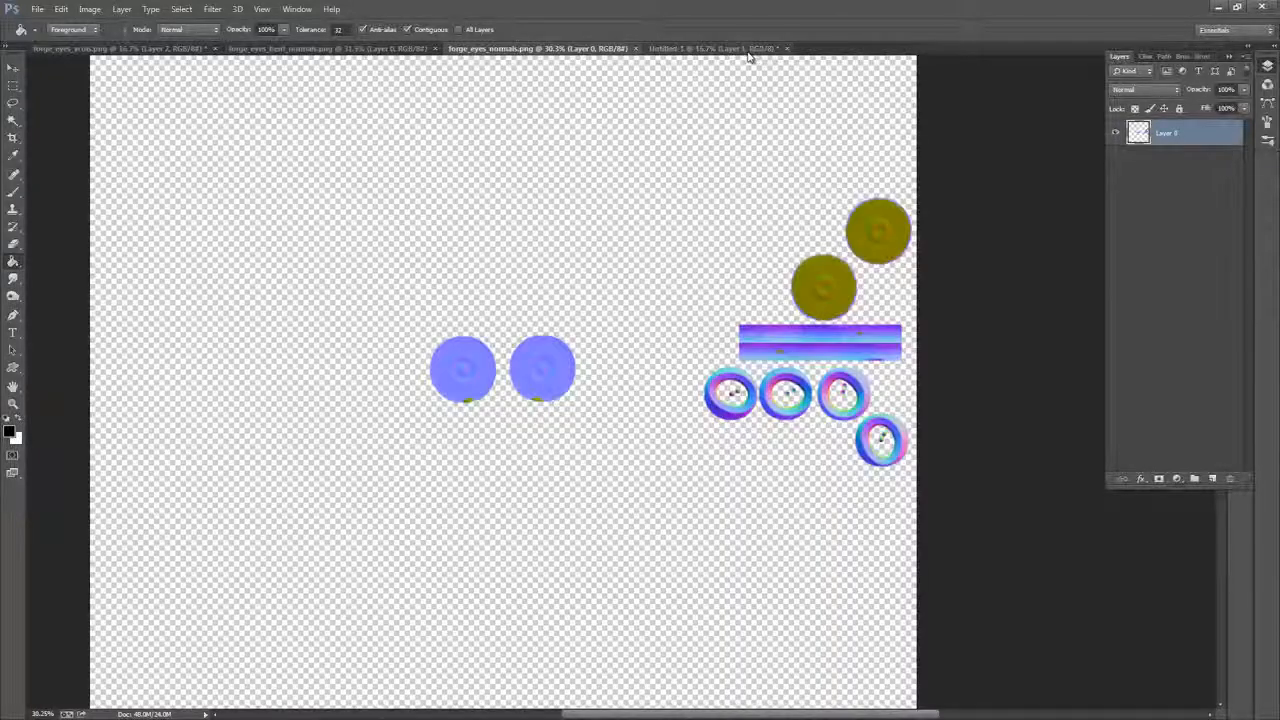
{"action": "left_click", "coordinate": [760, 48]}
{"action": "left_click", "coordinate": [563, 49]}
{"action": "left_click", "coordinate": [12, 432]}
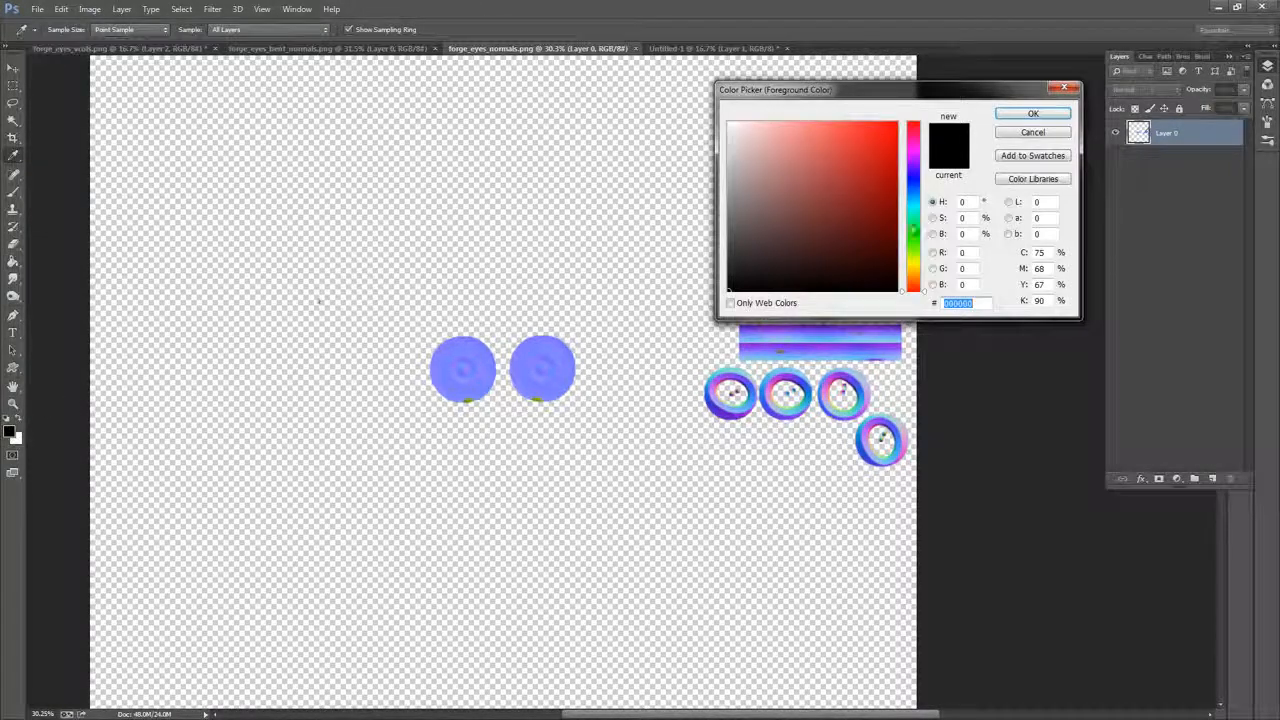
{"action": "type", "text": "128"}
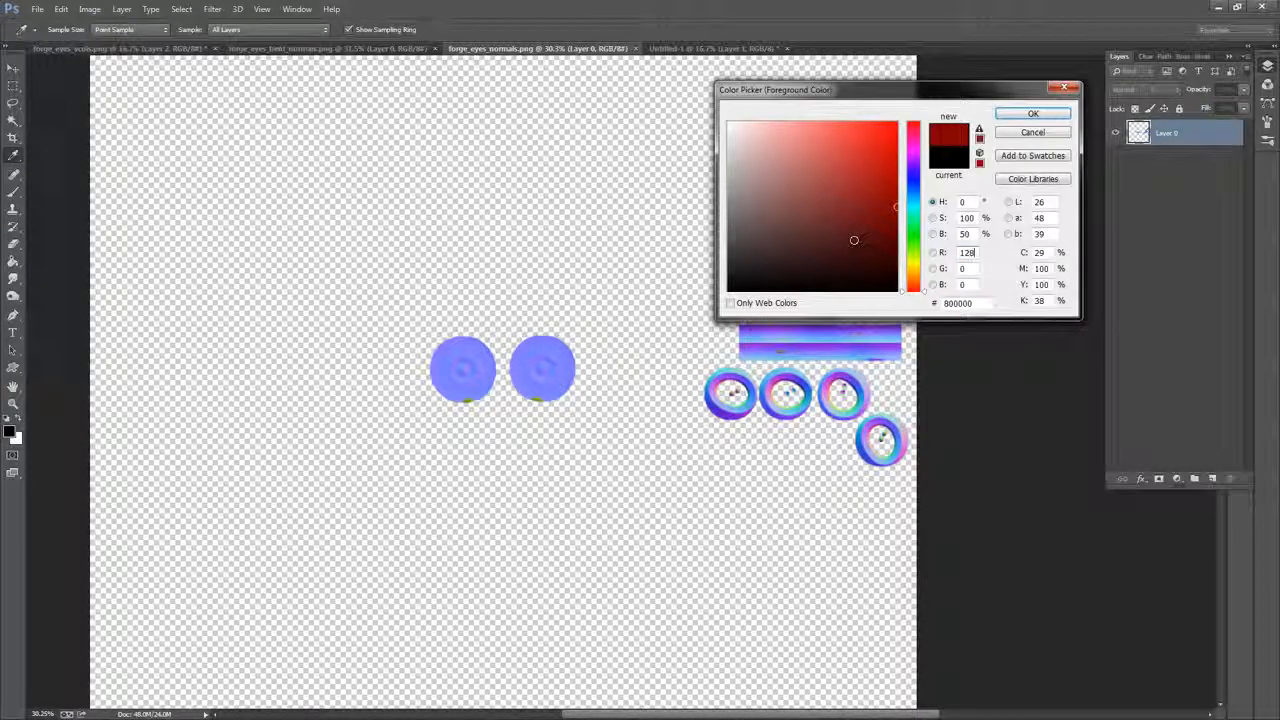
{"action": "key", "text": "Tab"}
{"action": "type", "text": "128"}
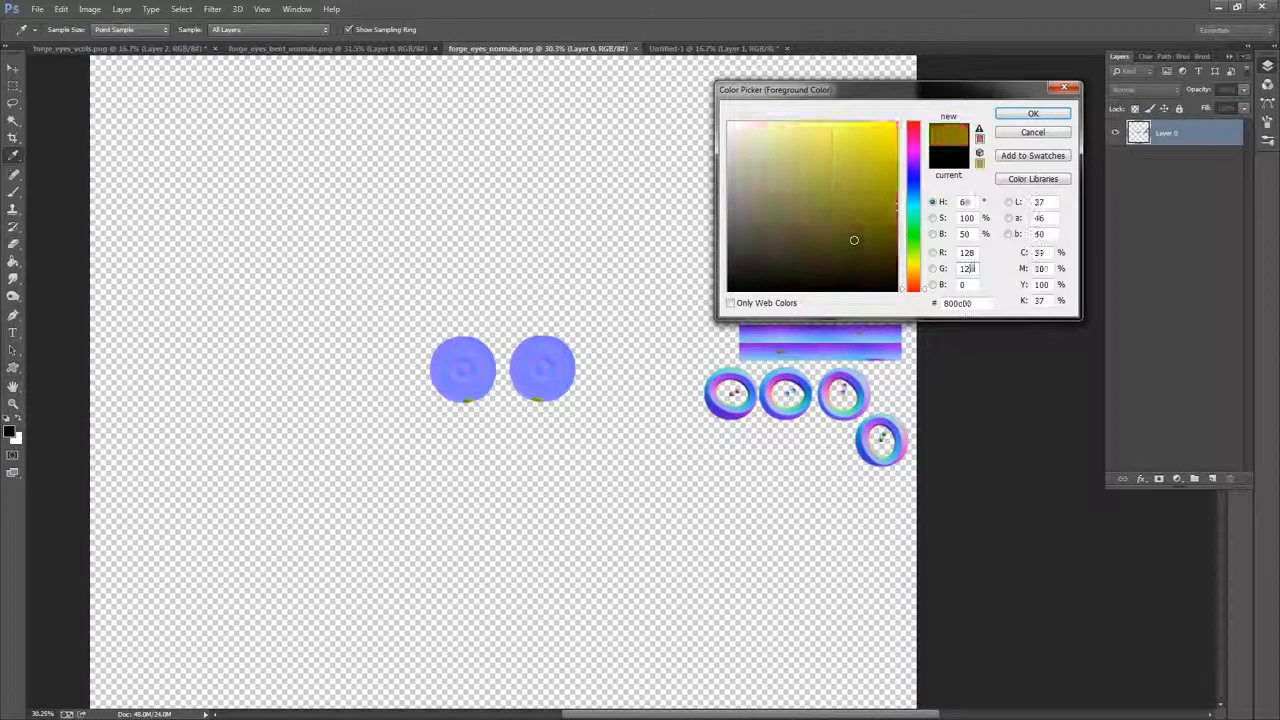
{"action": "key", "text": "Tab"}
{"action": "type", "text": "255"}
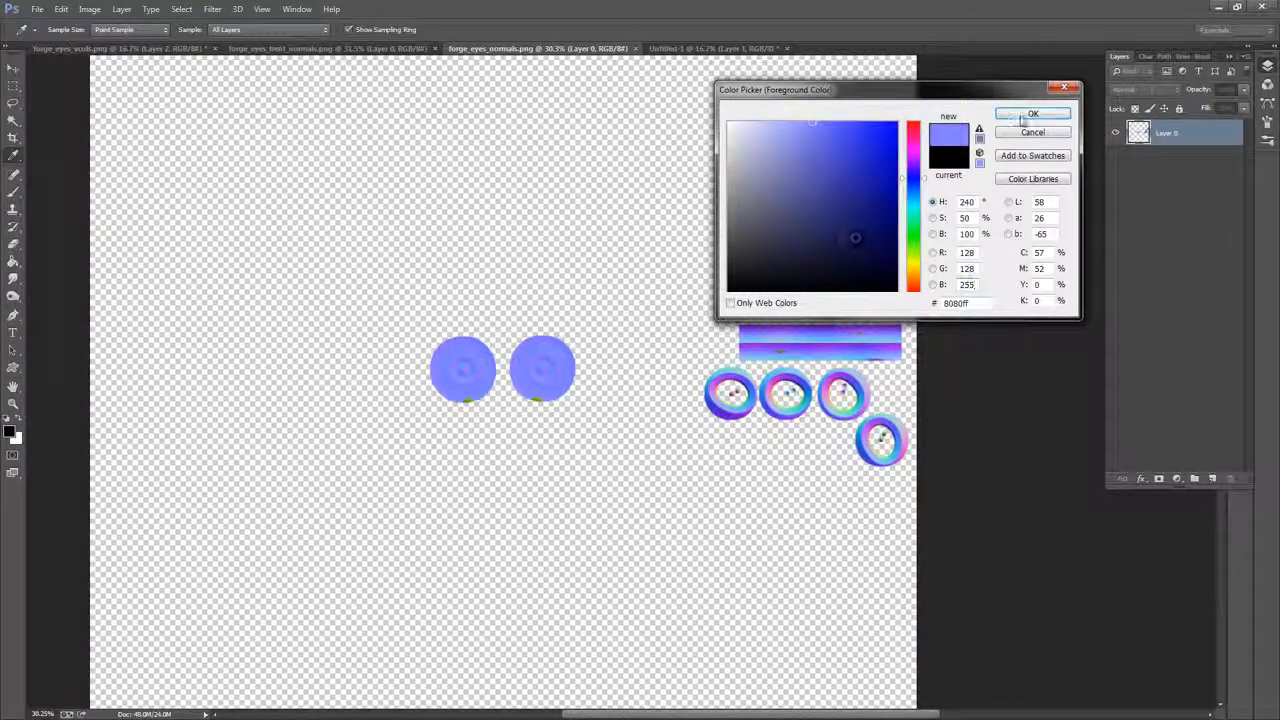
{"action": "left_click", "coordinate": [1033, 113]}
Add a layer filled with the flat normal blue beneath the eye normals and merge the two layers
{"action": "left_click", "coordinate": [1212, 478]}
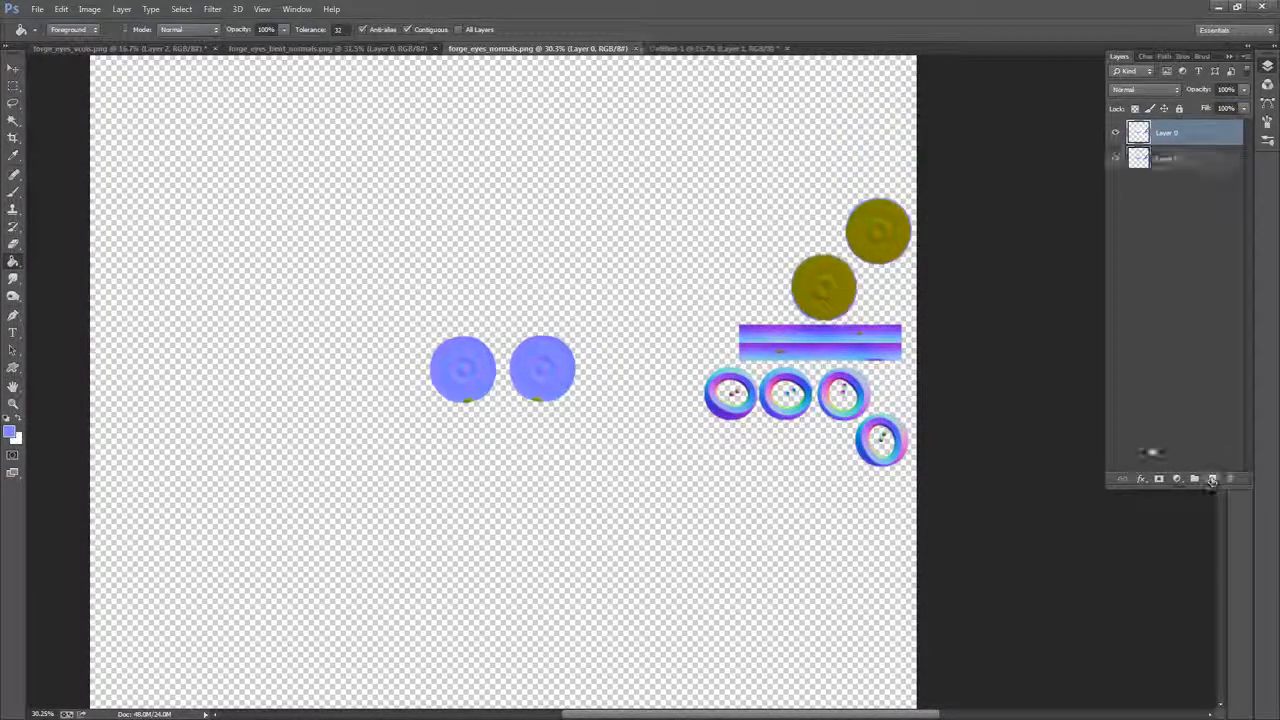
{"action": "left_click", "coordinate": [749, 184]}
{"action": "left_click_drag", "start_coordinate": [1183, 134], "coordinate": [1176, 180]}
{"action": "right_click", "coordinate": [1192, 135]}
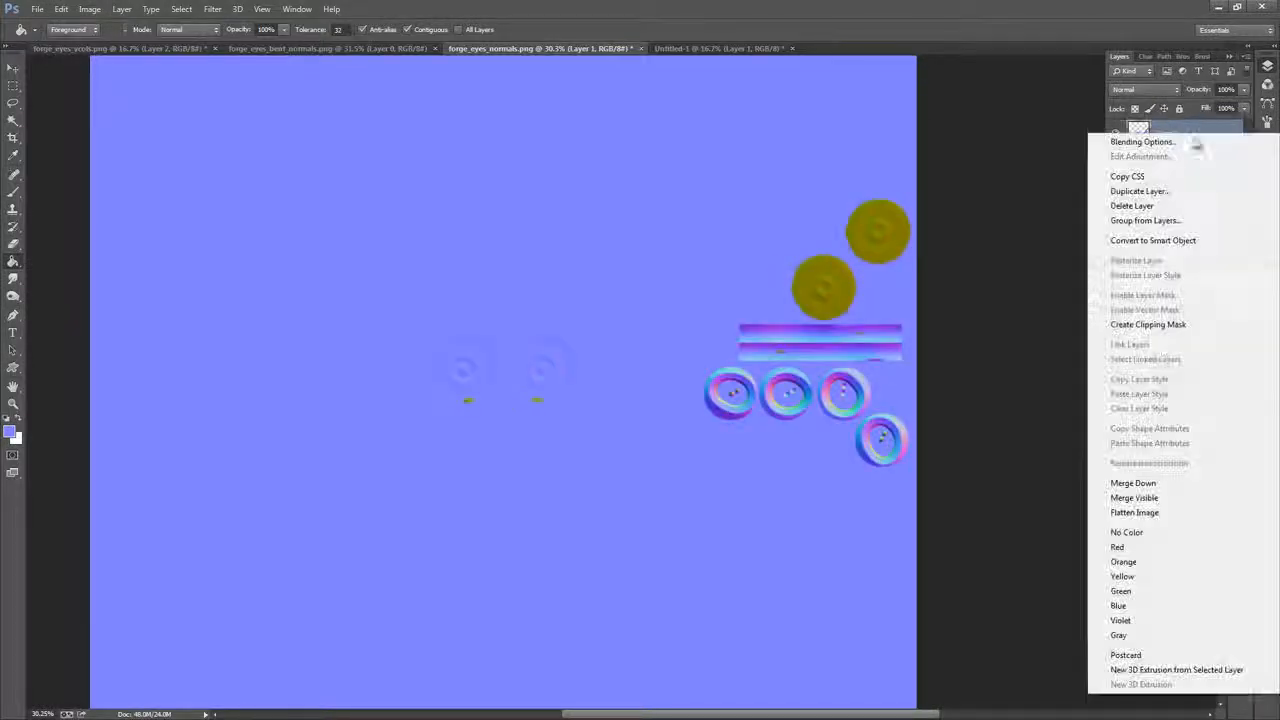
{"action": "left_click", "coordinate": [1135, 482]}
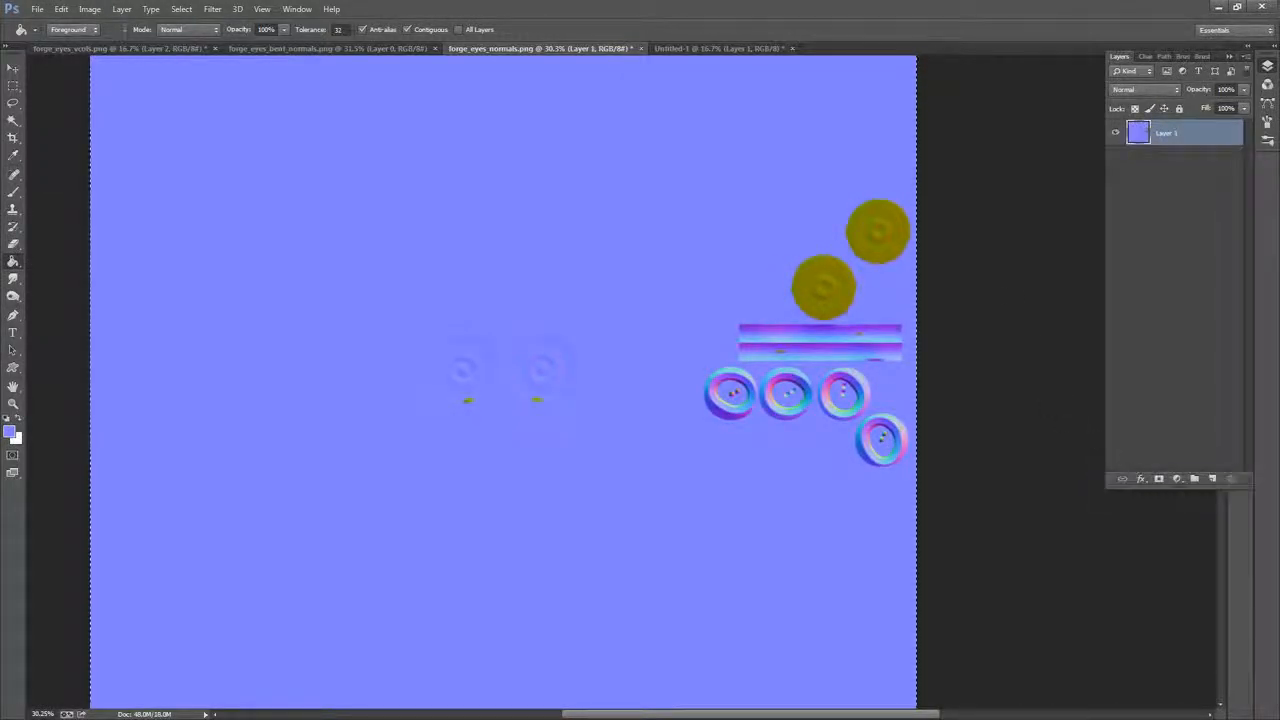
Copy the merged normal map into the Untitled-1 document as a new layer
{"action": "key", "text": "ctrl+a"}
{"action": "left_click", "coordinate": [703, 48]}
{"action": "key", "text": "ctrl+v"}
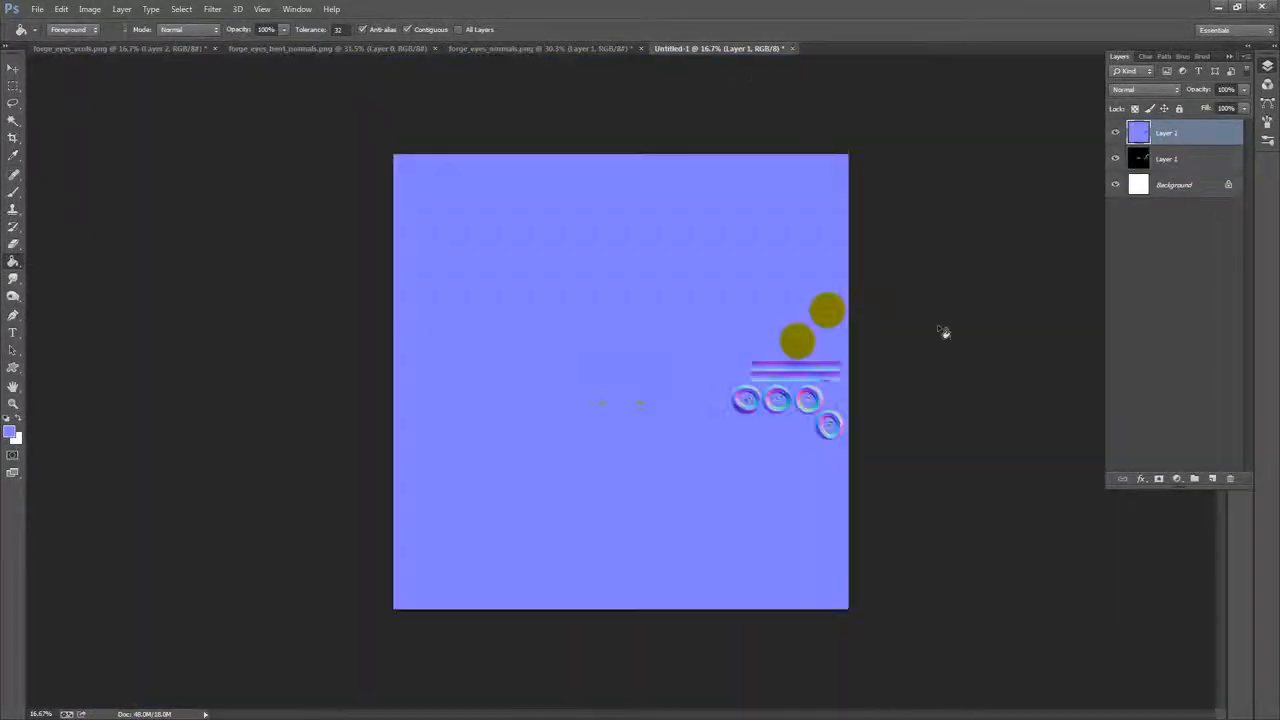
In forge_eyes_bent_normals.png, add a layer beneath the bent normals and fill it with the foreground blue
{"action": "left_click", "coordinate": [520, 49]}
{"action": "left_click", "coordinate": [352, 49]}
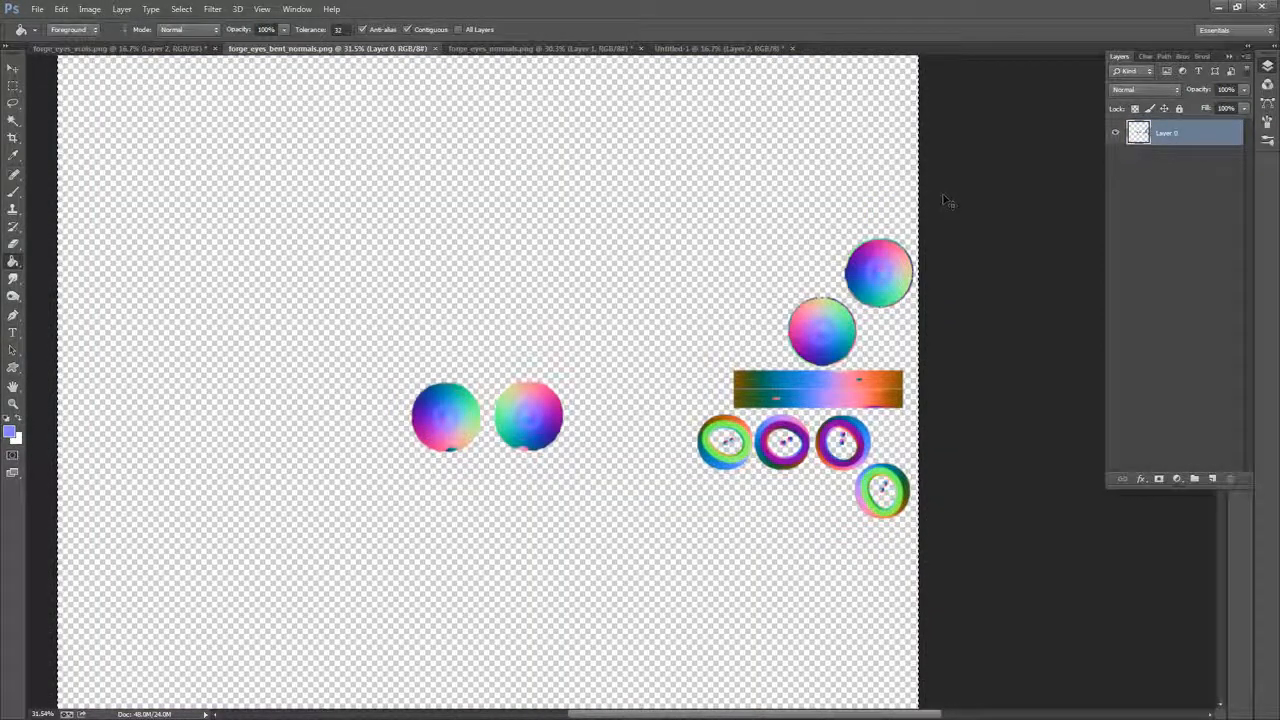
{"action": "key", "text": "ctrl+a"}
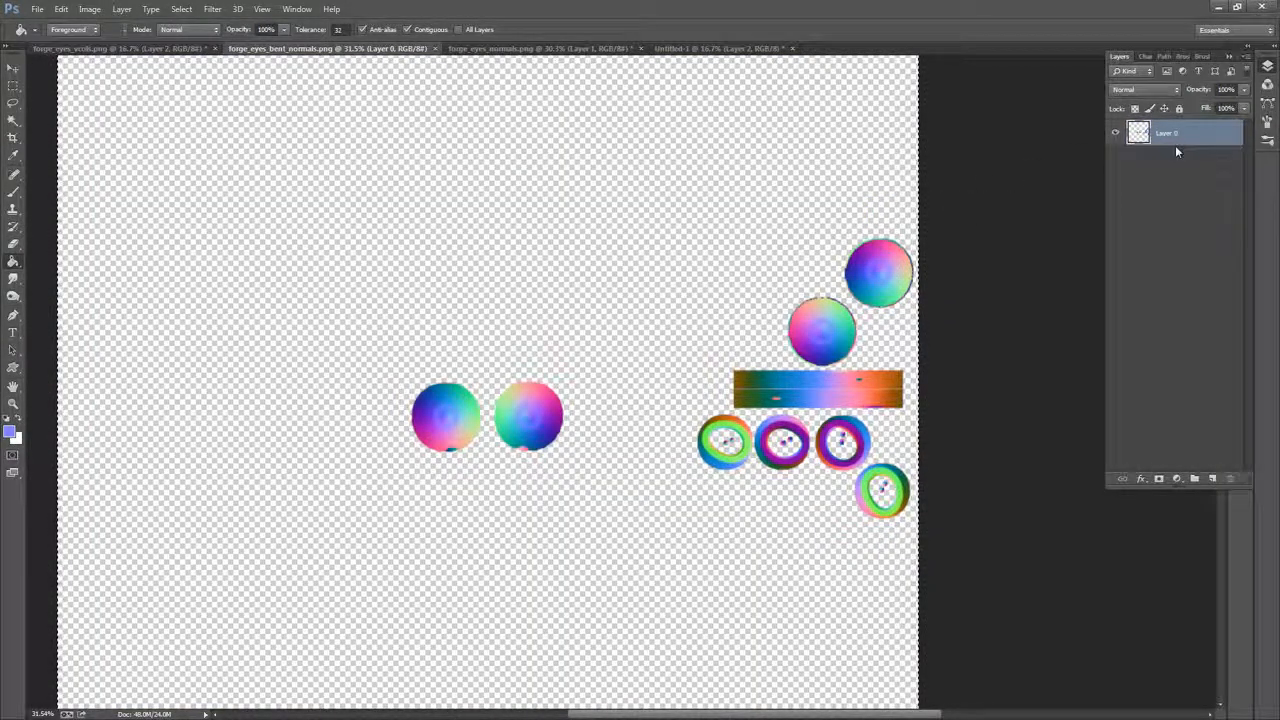
{"action": "left_click", "coordinate": [1212, 479]}
{"action": "left_click_drag", "start_coordinate": [1186, 136], "coordinate": [1183, 168]}
{"action": "key", "text": "alt+BackSpace"}
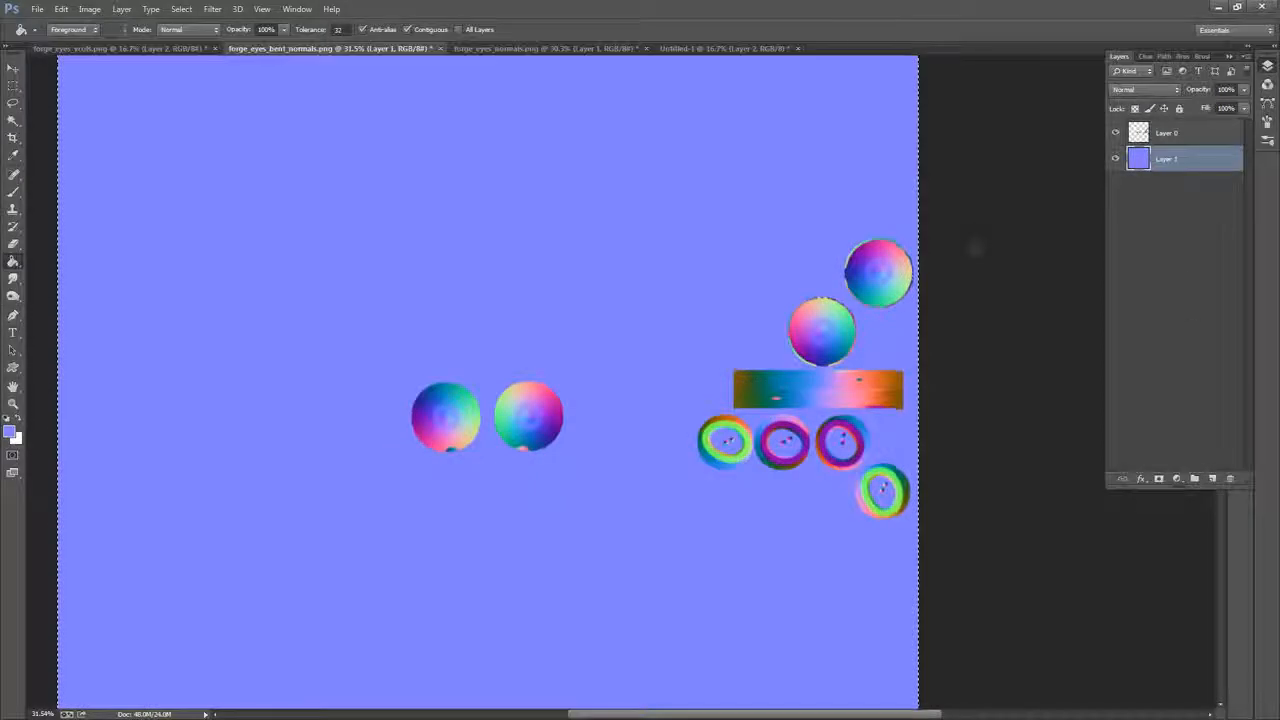
Merge the bent normals down onto the blue layer and copy the result into Untitled-1
{"action": "right_click", "coordinate": [1172, 135]}
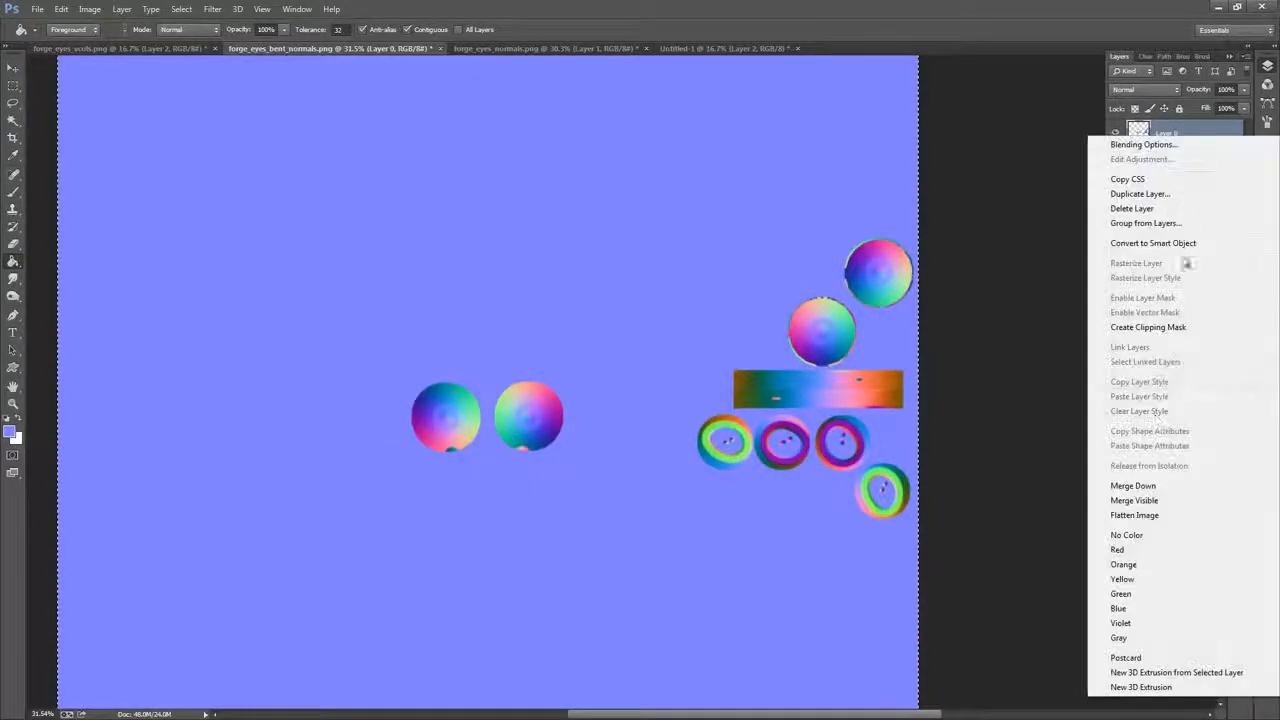
{"action": "left_click", "coordinate": [1140, 487]}
{"action": "left_click_drag", "start_coordinate": [945, 218], "coordinate": [955, 265]}
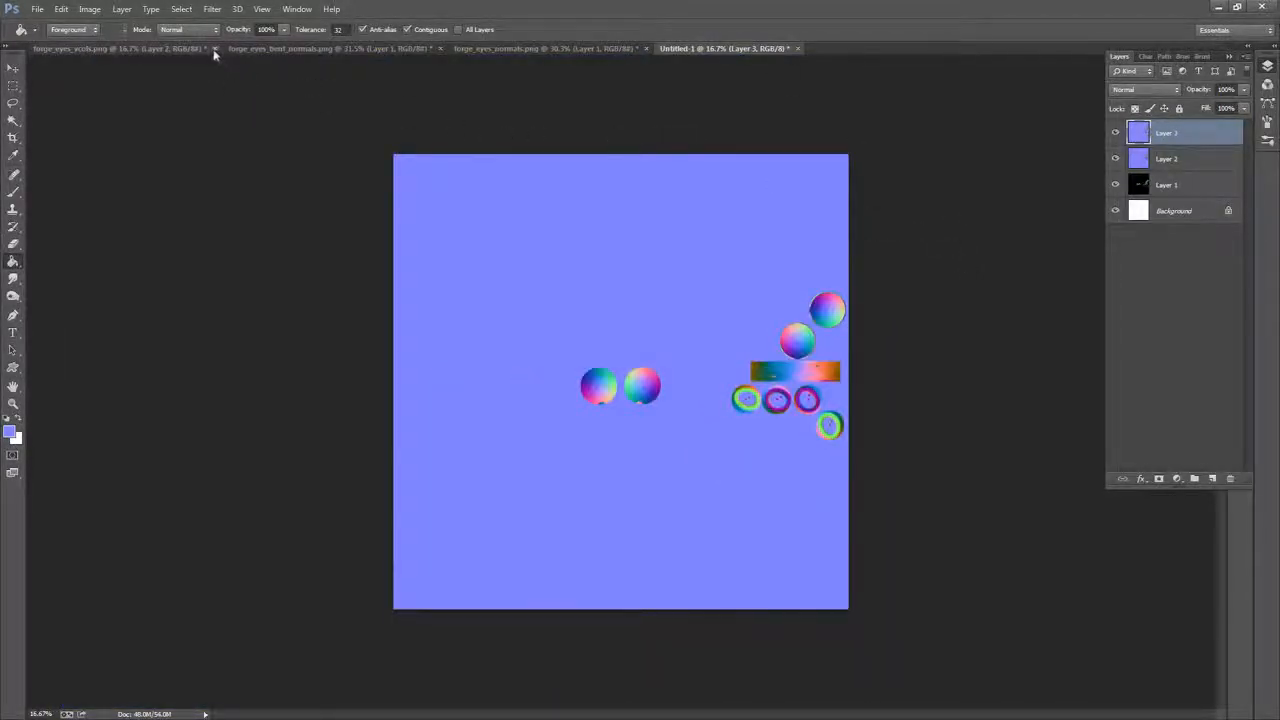
Close the three source files forge_eyes_vcols.png, forge_eyes_bent_normals.png and forge_eyes_normals.png
{"action": "left_click", "coordinate": [214, 48]}
{"action": "left_click", "coordinate": [643, 276]}
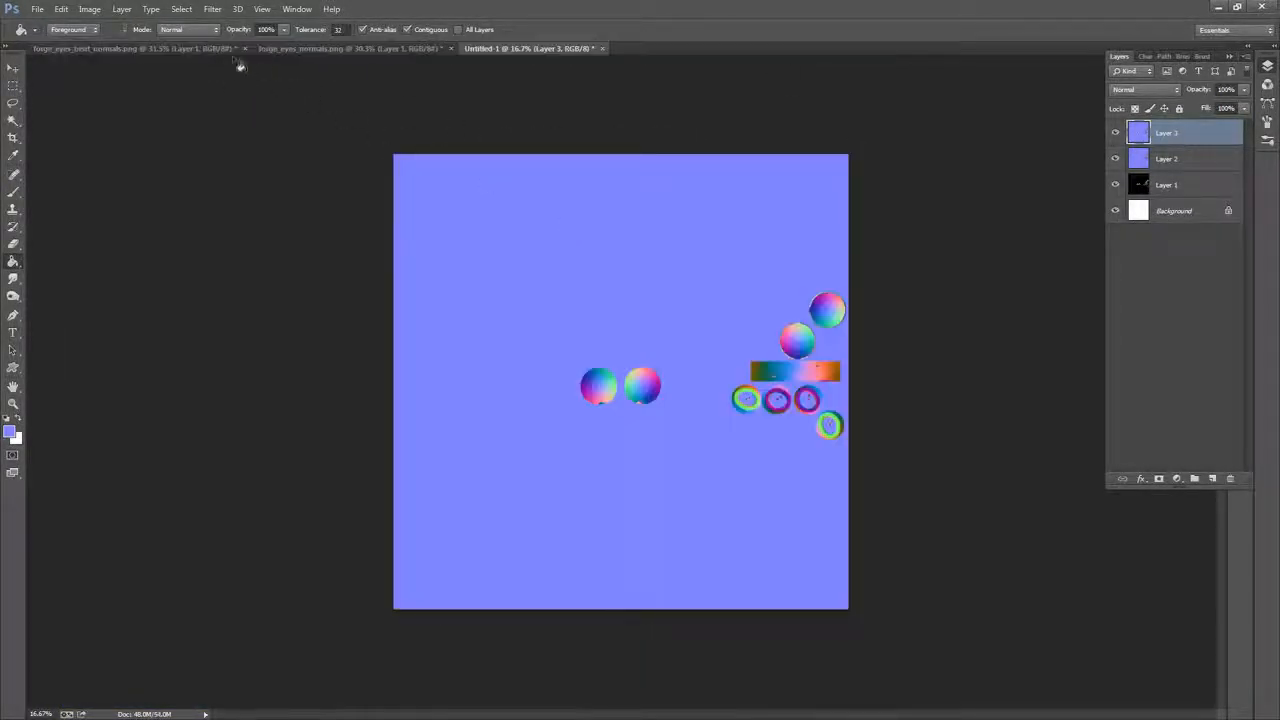
{"action": "left_click", "coordinate": [245, 48]}
{"action": "left_click", "coordinate": [644, 277]}
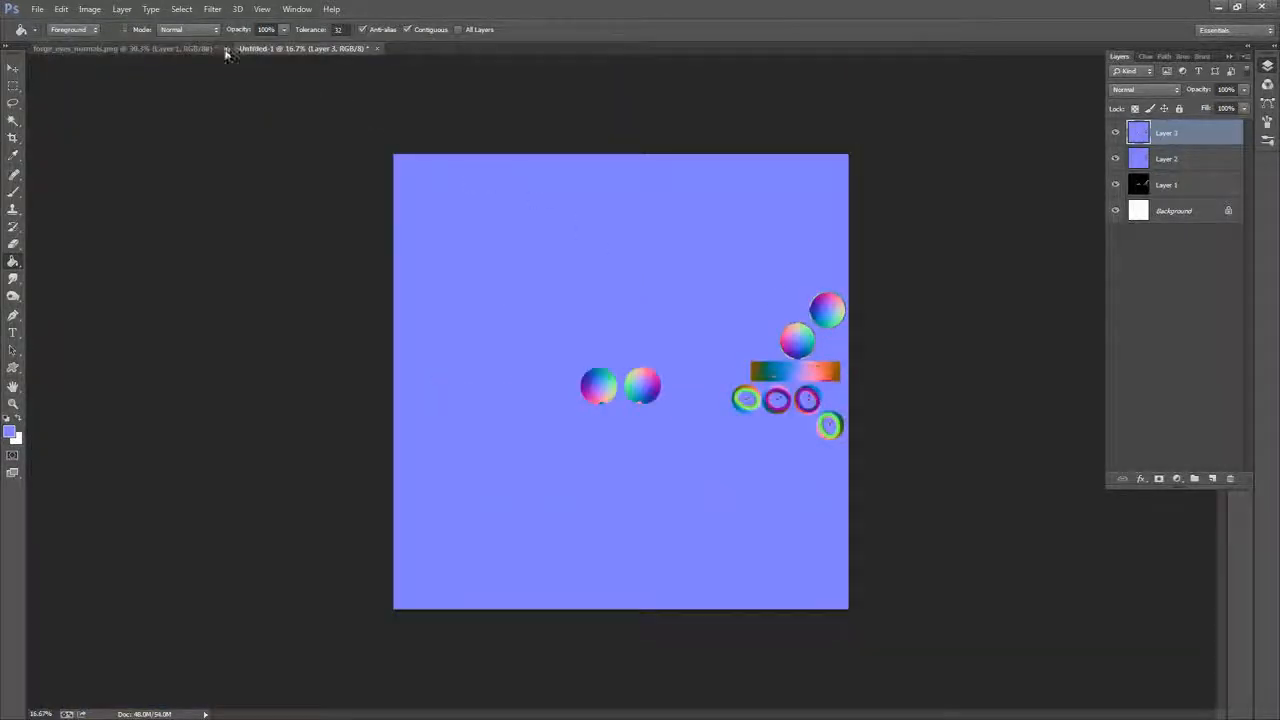
{"action": "left_click", "coordinate": [226, 48]}
{"action": "left_click", "coordinate": [636, 276]}
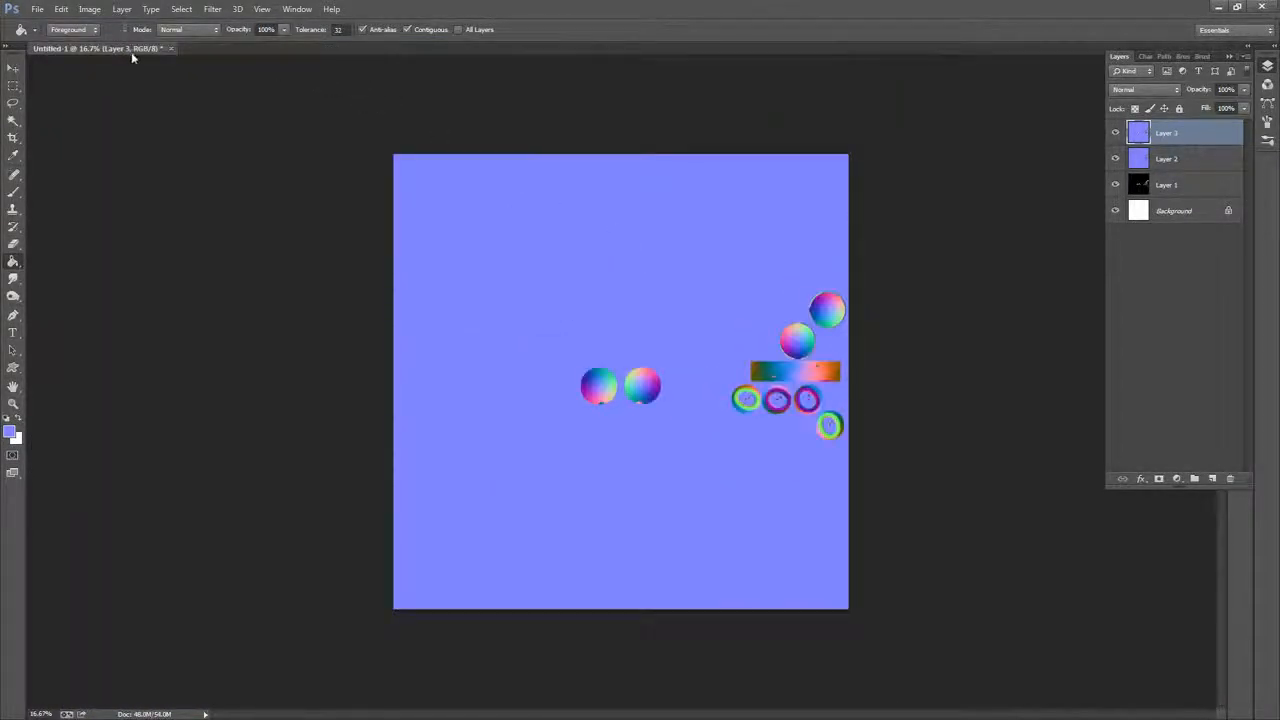
Rename the three map layers, from the uppermost down, as bentnm, norm and vcols
{"action": "left_click", "coordinate": [1200, 165]}
{"action": "left_click", "coordinate": [1192, 188]}
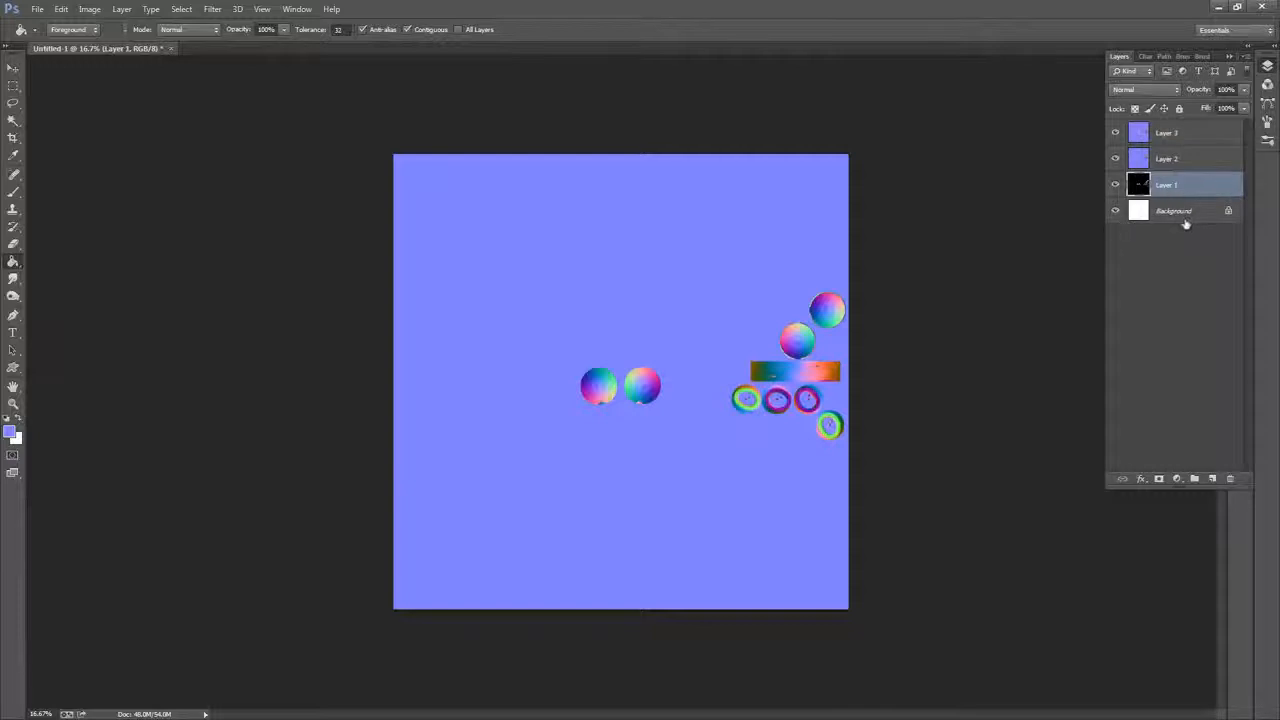
{"action": "left_click", "coordinate": [1186, 218]}
{"action": "left_click", "coordinate": [1192, 192]}
{"action": "left_click", "coordinate": [1178, 136]}
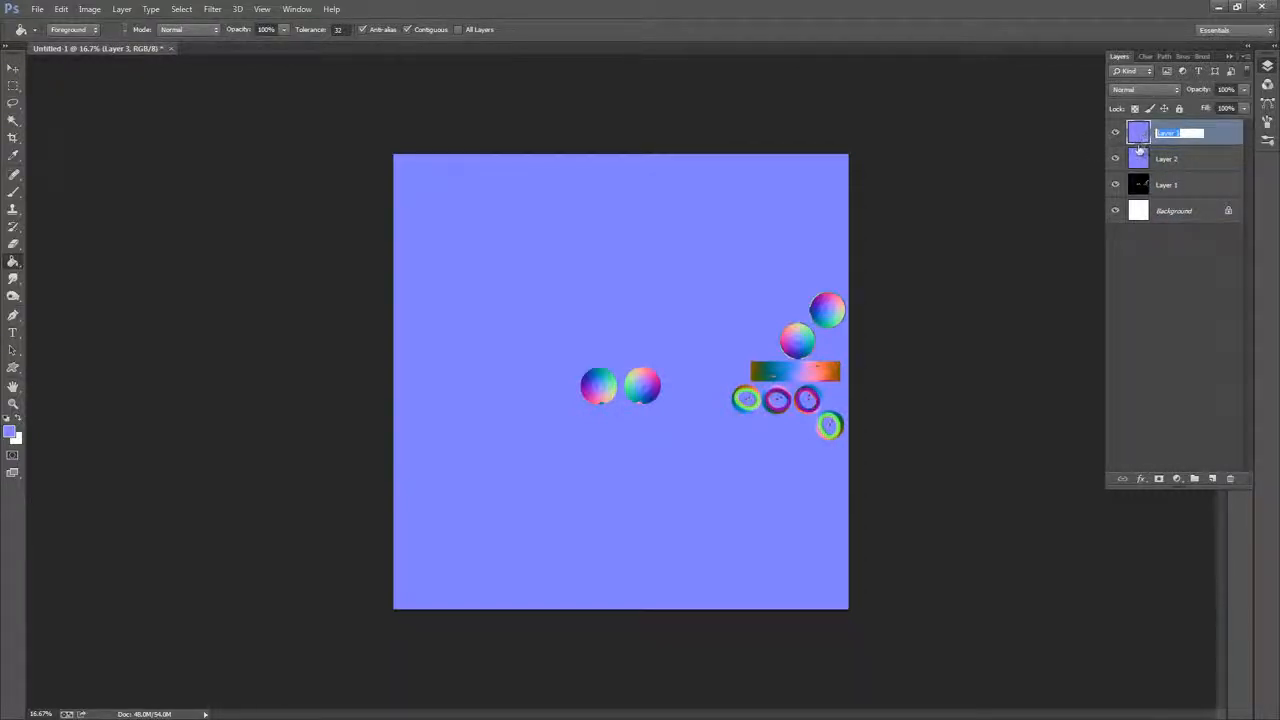
{"action": "type", "text": "bentnm"}
{"action": "left_click", "coordinate": [1167, 160]}
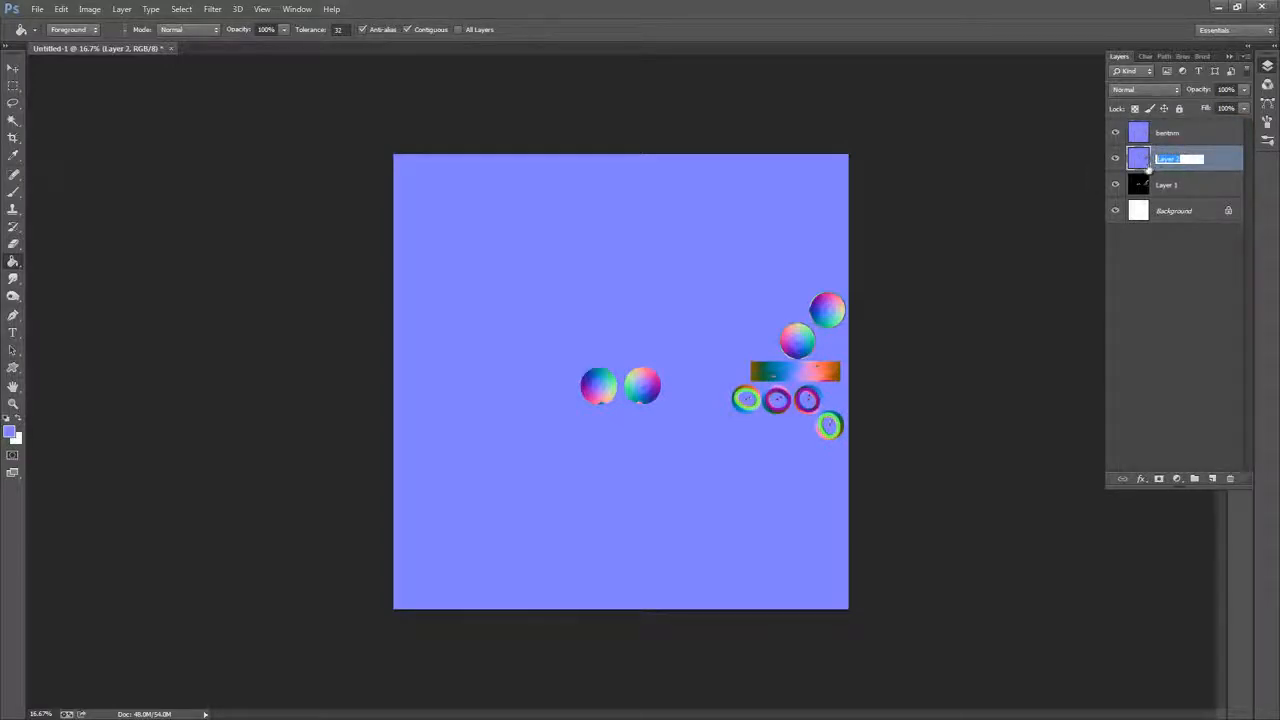
{"action": "type", "text": "norm"}
{"action": "left_click", "coordinate": [1174, 186]}
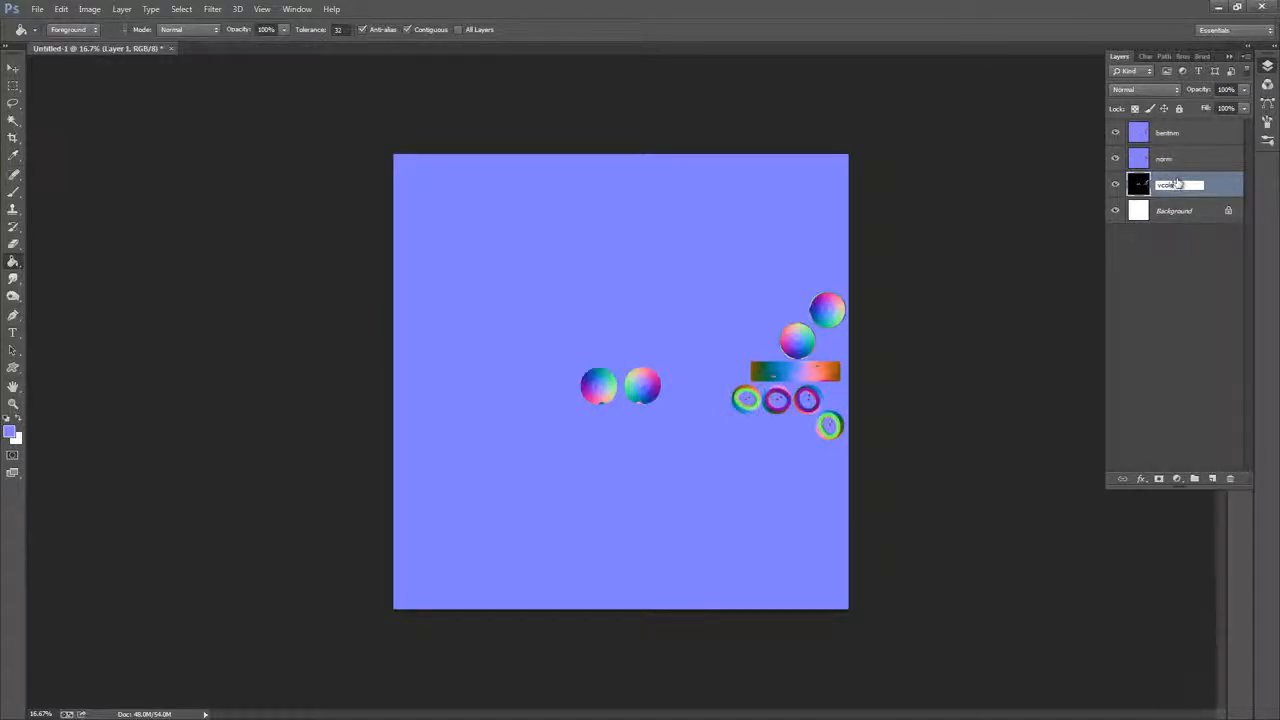
{"action": "left_click", "coordinate": [1184, 275]}
Make vcols the active layer and hide the bentnm and norm layers above it
{"action": "left_click", "coordinate": [1182, 190]}
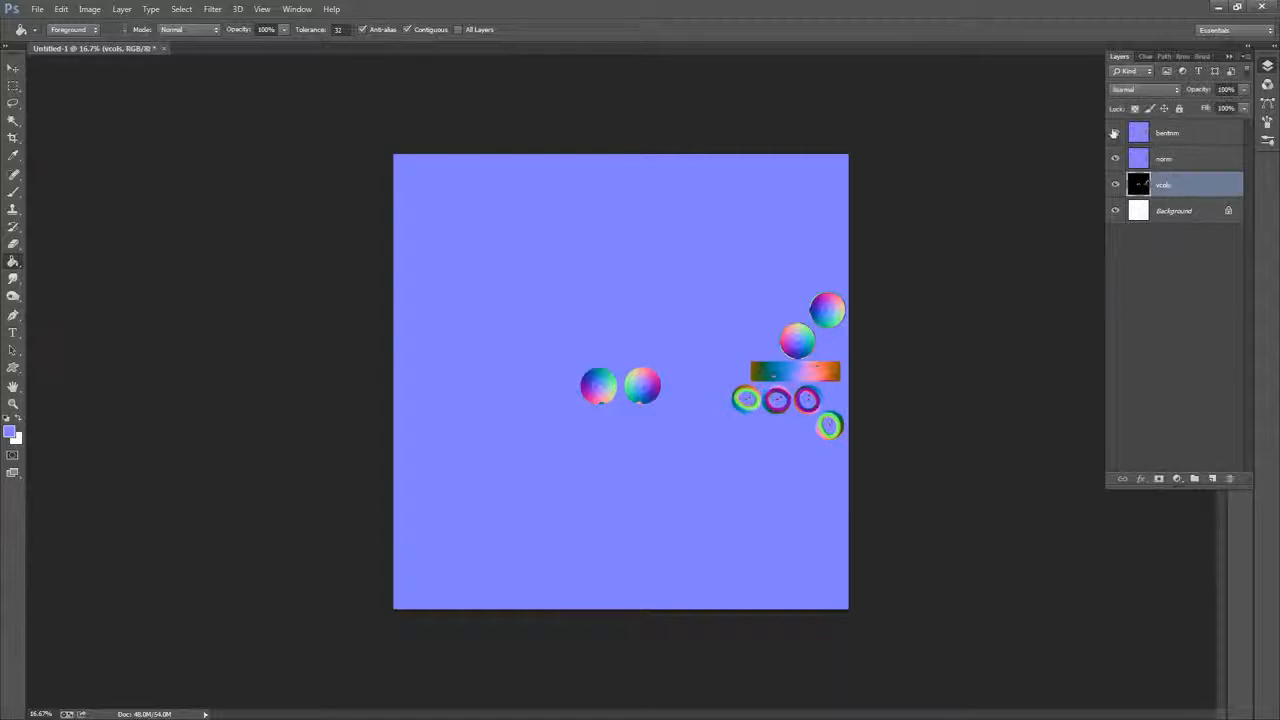
{"action": "left_click", "coordinate": [1115, 132]}
{"action": "left_click", "coordinate": [1115, 158]}
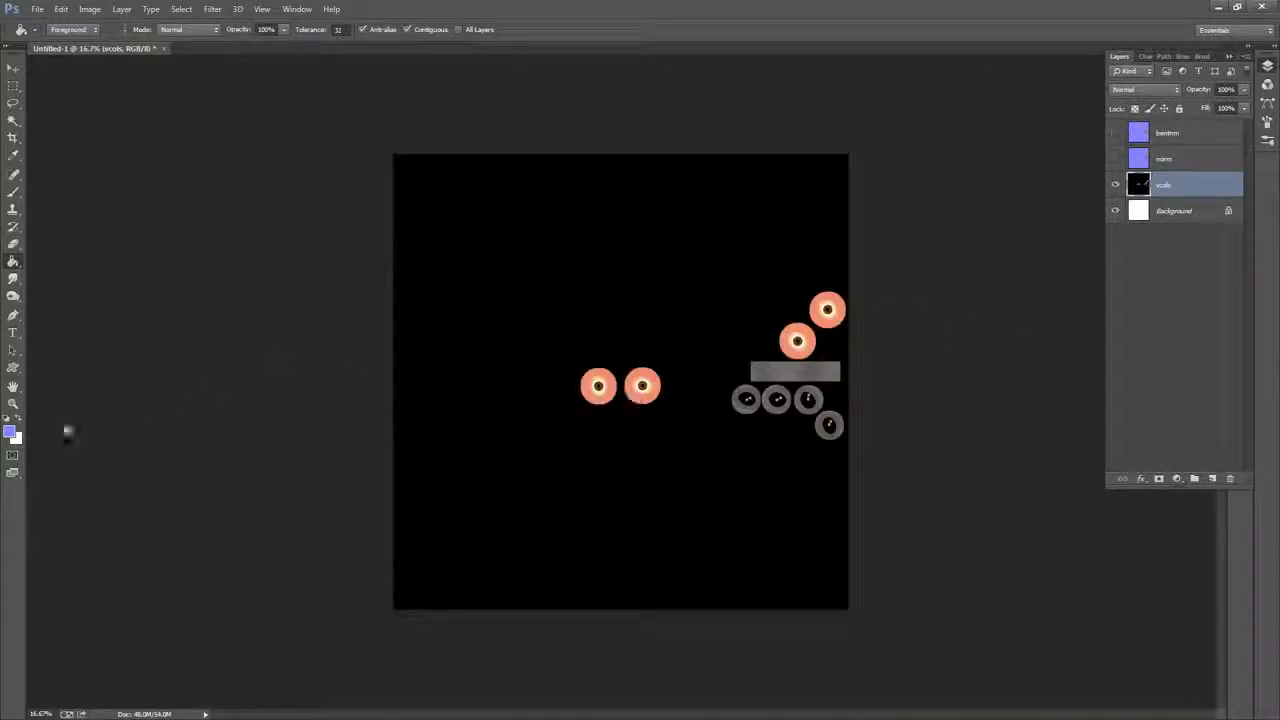
Set up the Brush with the salmon color of the eyeballs and a size of 29 px for painting their edges
{"action": "left_click", "coordinate": [13, 403]}
{"action": "left_click_drag", "start_coordinate": [630, 396], "coordinate": [712, 400]}
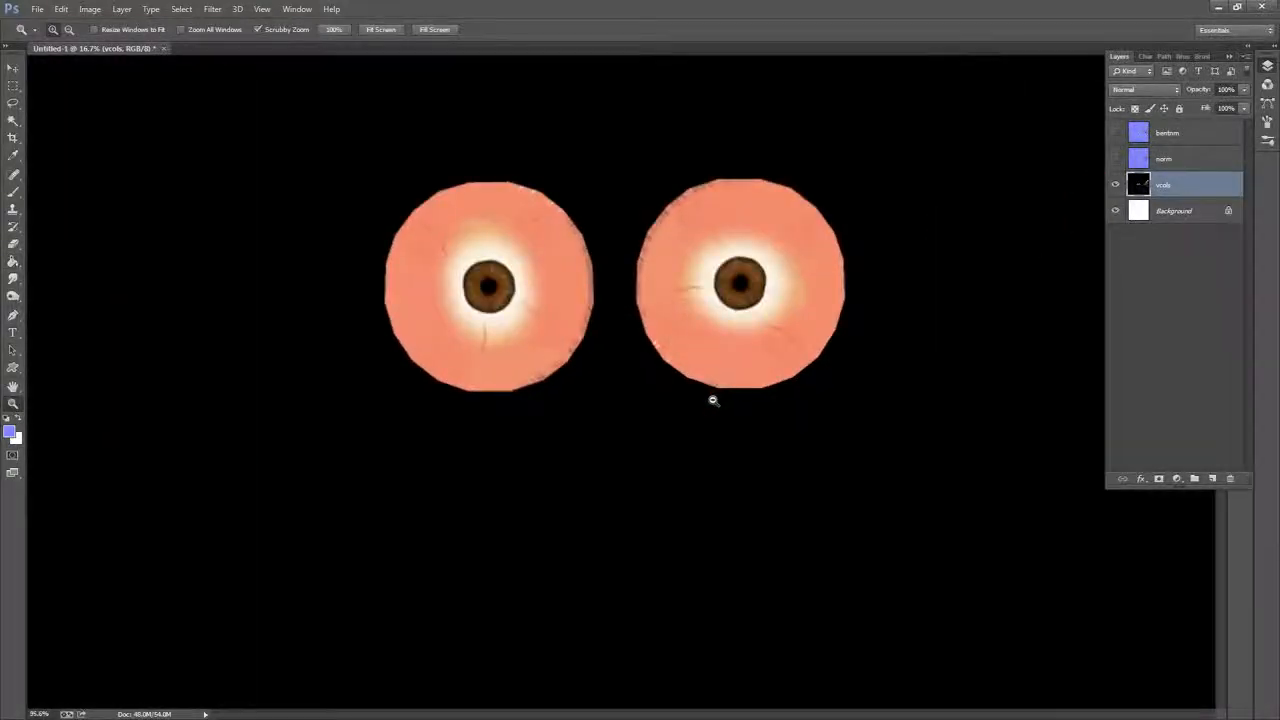
{"action": "left_click", "coordinate": [13, 191]}
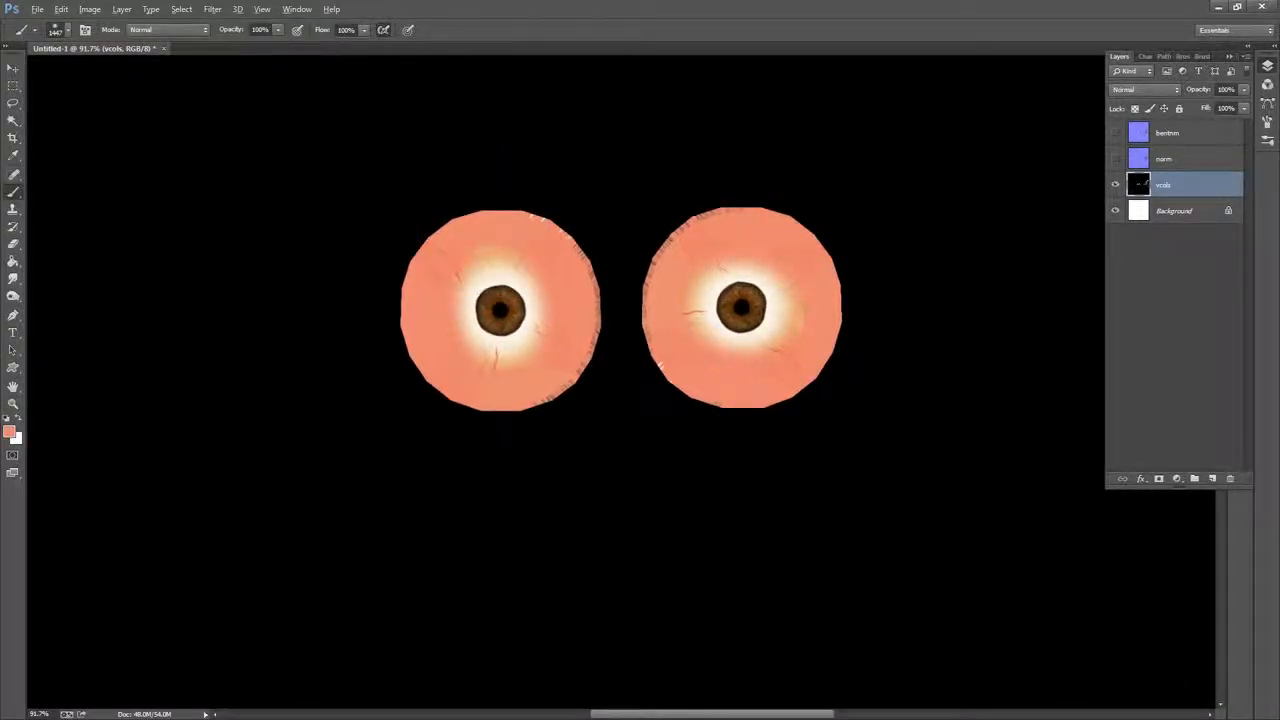
{"action": "key", "text": "z"}
{"action": "left_click", "coordinate": [13, 194]}
{"action": "key", "text": "bracketleft"}
{"action": "key", "text": "bracketleft"}
{"action": "key", "text": "bracketleft"}
{"action": "key", "text": "bracketleft"}
{"action": "key", "text": "bracketleft"}
{"action": "right_click", "coordinate": [763, 421]}
{"action": "left_click", "coordinate": [697, 273]}
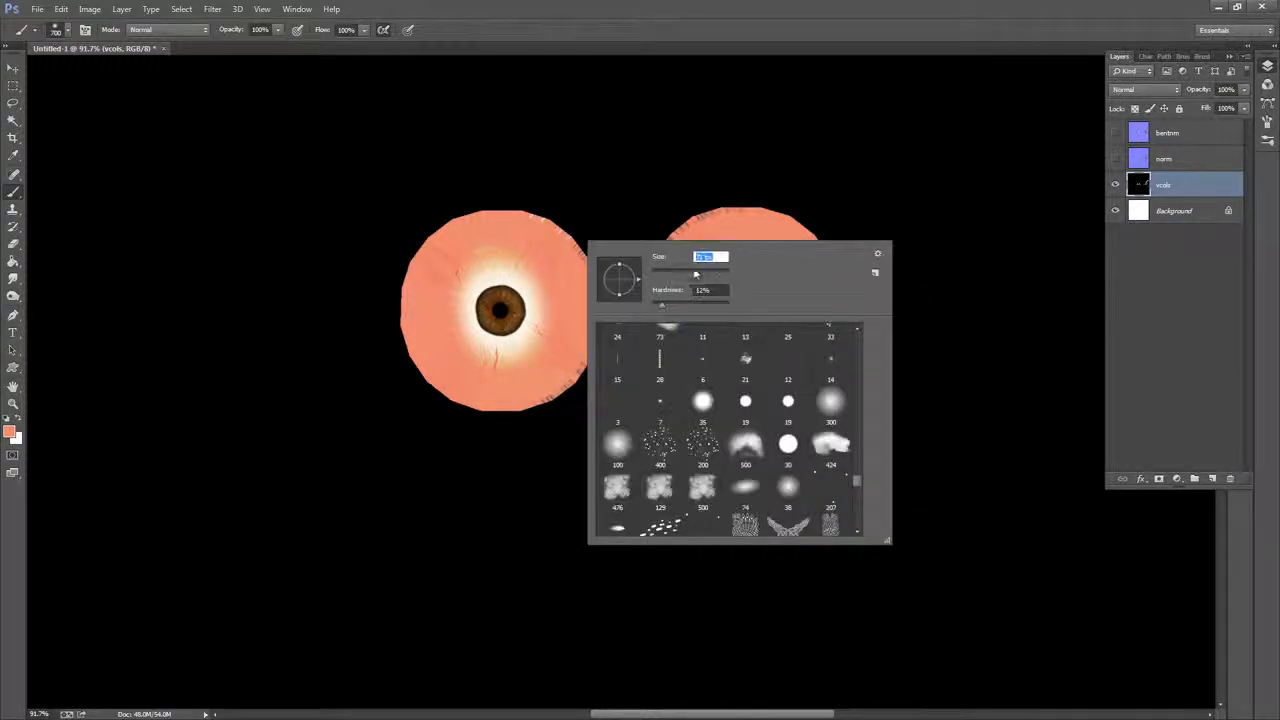
{"action": "left_click", "coordinate": [929, 35]}
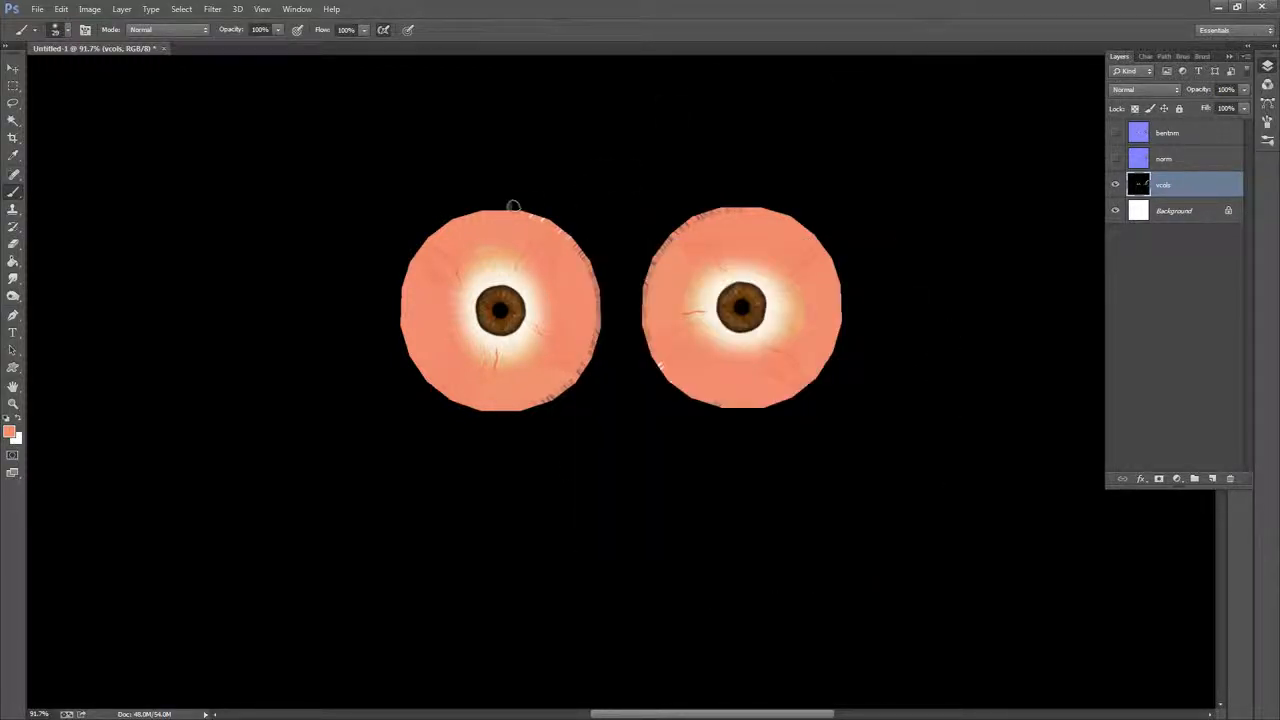
Paint salmon around the rims of the two central eyeballs to cover the jagged edges and extend them into the black
{"action": "mouse_move", "coordinate": [565, 232]}
{"action": "left_mouse_down"}
{"action": "mouse_move", "coordinate": [596, 270]}
{"action": "mouse_move", "coordinate": [607, 315]}
{"action": "mouse_move", "coordinate": [585, 385]}
{"action": "mouse_move", "coordinate": [478, 418]}
{"action": "mouse_move", "coordinate": [425, 402]}
{"action": "mouse_move", "coordinate": [392, 310]}
{"action": "mouse_move", "coordinate": [400, 258]}
{"action": "mouse_move", "coordinate": [450, 212]}
{"action": "mouse_move", "coordinate": [540, 206]}
{"action": "left_mouse_up"}
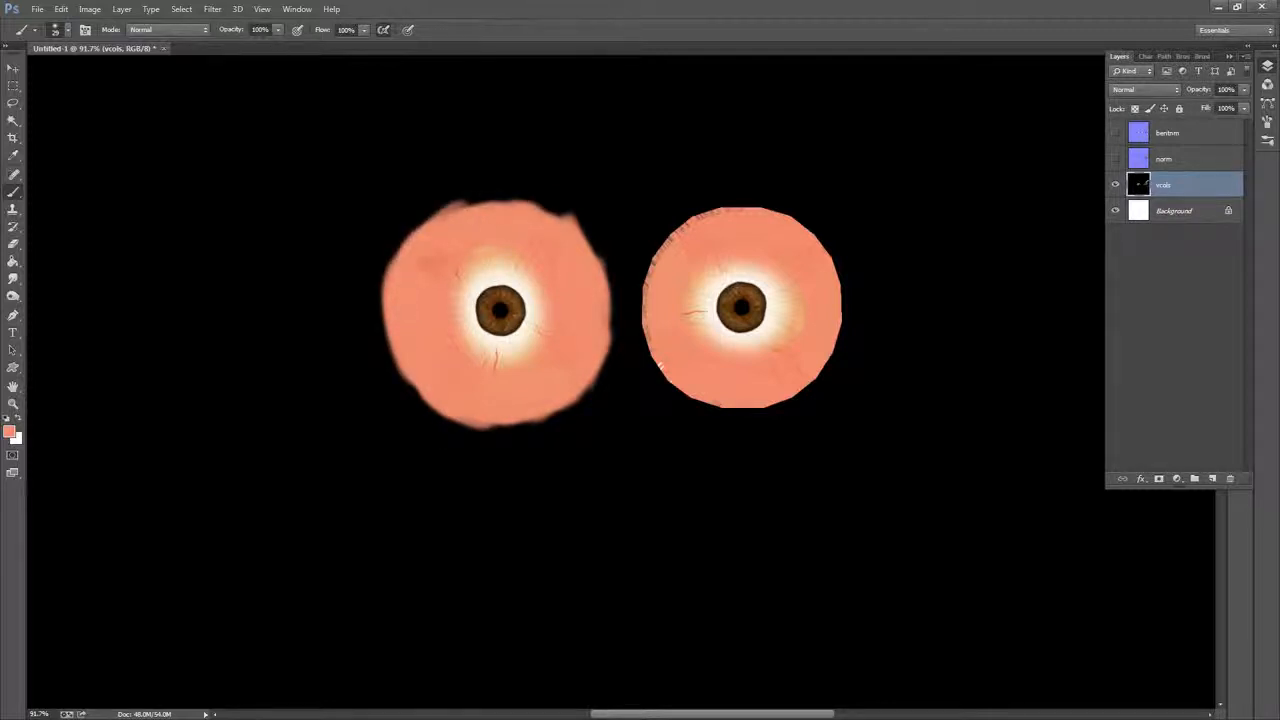
{"action": "mouse_move", "coordinate": [695, 214]}
{"action": "left_mouse_down"}
{"action": "mouse_move", "coordinate": [640, 292]}
{"action": "mouse_move", "coordinate": [640, 352]}
{"action": "mouse_move", "coordinate": [672, 398]}
{"action": "mouse_move", "coordinate": [752, 413]}
{"action": "mouse_move", "coordinate": [806, 396]}
{"action": "mouse_move", "coordinate": [832, 368]}
{"action": "mouse_move", "coordinate": [700, 400]}
{"action": "left_mouse_up"}
{"action": "mouse_move", "coordinate": [810, 395]}
{"action": "left_mouse_down"}
{"action": "mouse_move", "coordinate": [850, 340]}
{"action": "mouse_move", "coordinate": [835, 238]}
{"action": "left_mouse_up"}
{"action": "left_click_drag", "start_coordinate": [834, 373], "coordinate": [837, 348]}
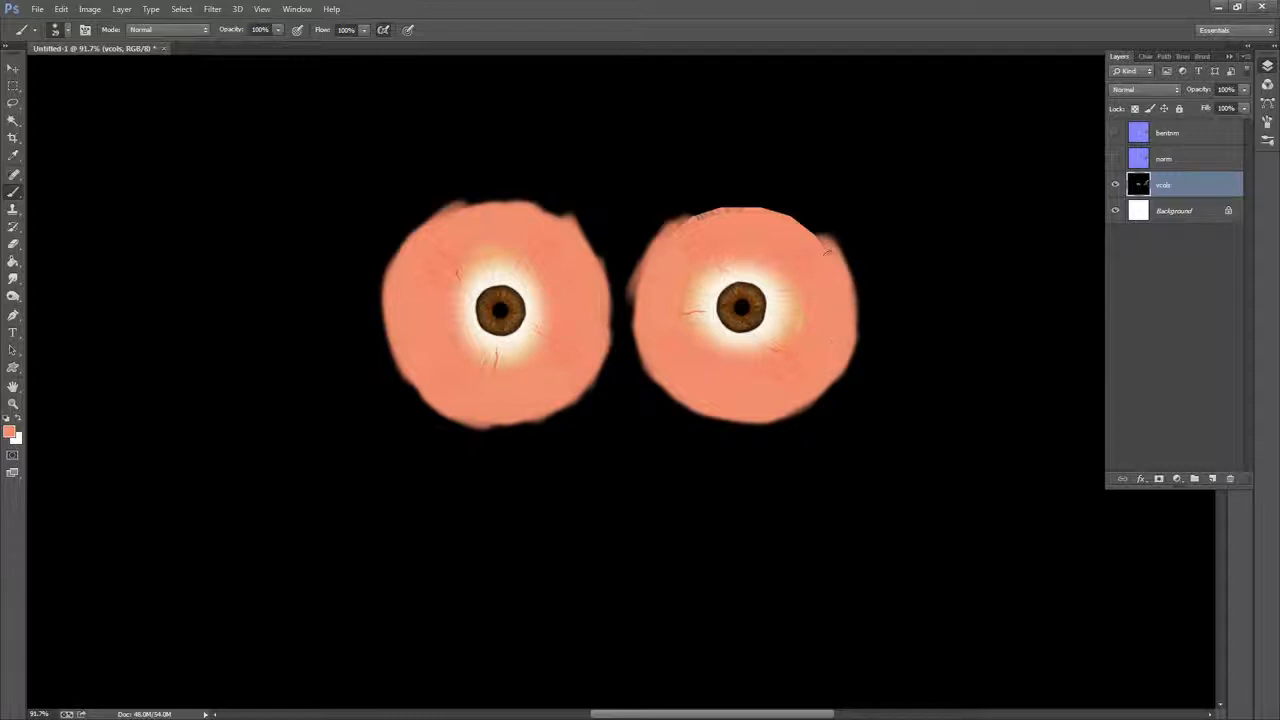
{"action": "mouse_move", "coordinate": [826, 248]}
{"action": "left_mouse_down"}
{"action": "mouse_move", "coordinate": [810, 221]}
{"action": "mouse_move", "coordinate": [822, 240]}
{"action": "mouse_move", "coordinate": [769, 205]}
{"action": "mouse_move", "coordinate": [717, 205]}
{"action": "mouse_move", "coordinate": [690, 218]}
{"action": "mouse_move", "coordinate": [745, 212]}
{"action": "mouse_move", "coordinate": [664, 224]}
{"action": "left_mouse_up"}
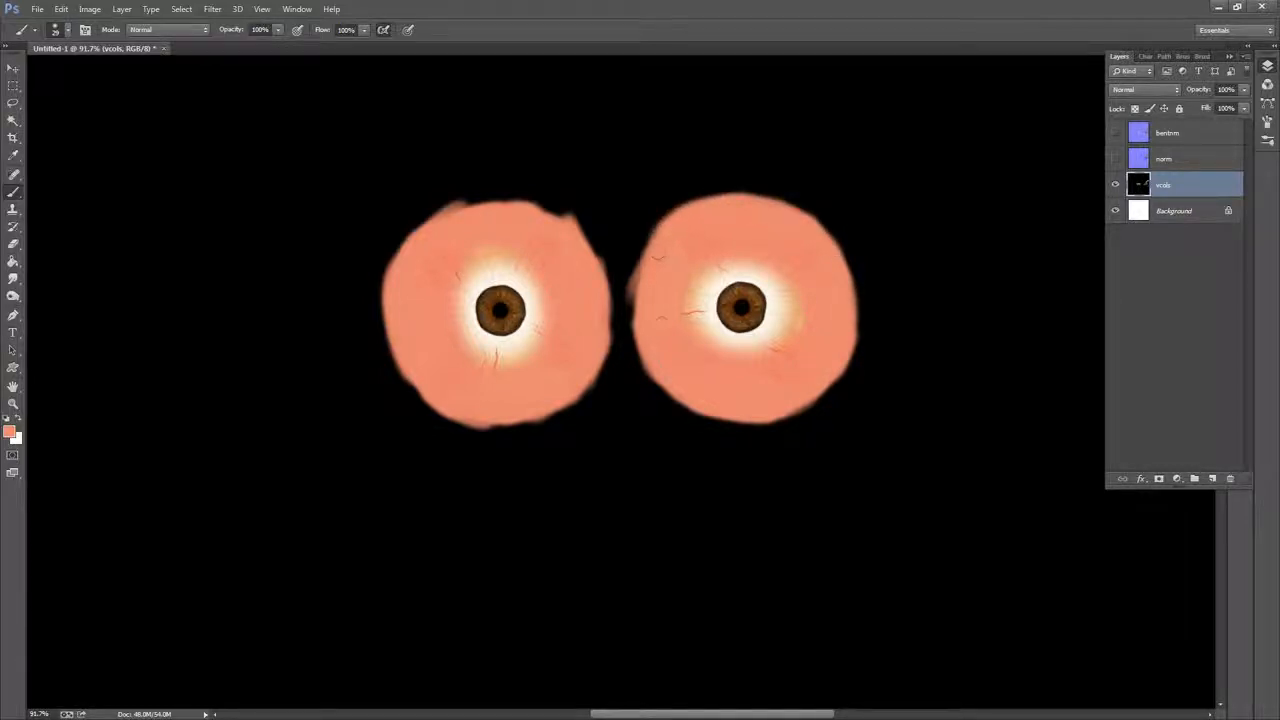
{"action": "left_click_drag", "start_coordinate": [645, 274], "coordinate": [647, 312]}
{"action": "mouse_move", "coordinate": [936, 376]}
{"action": "left_mouse_down"}
{"action": "mouse_move", "coordinate": [745, 361]}
{"action": "mouse_move", "coordinate": [363, 374]}
{"action": "left_mouse_up"}
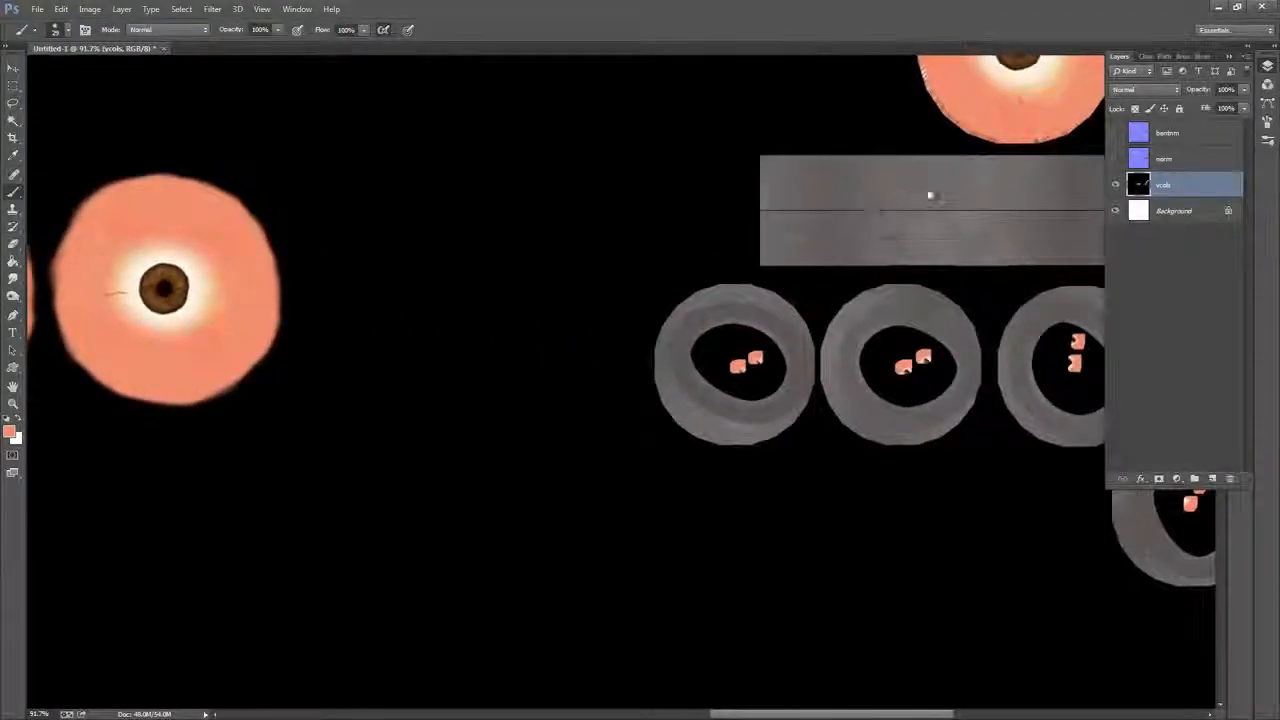
Enlarge the brush to 80 px and paint salmon over the two eyeballs above the gray strips, extending past their edges
{"action": "left_click_drag", "start_coordinate": [930, 196], "coordinate": [626, 386]}
{"action": "mouse_move", "coordinate": [640, 182]}
{"action": "left_mouse_down"}
{"action": "mouse_move", "coordinate": [646, 171]}
{"action": "mouse_move", "coordinate": [620, 182]}
{"action": "mouse_move", "coordinate": [668, 148]}
{"action": "mouse_move", "coordinate": [612, 250]}
{"action": "left_mouse_up"}
{"action": "right_click", "coordinate": [694, 212]}
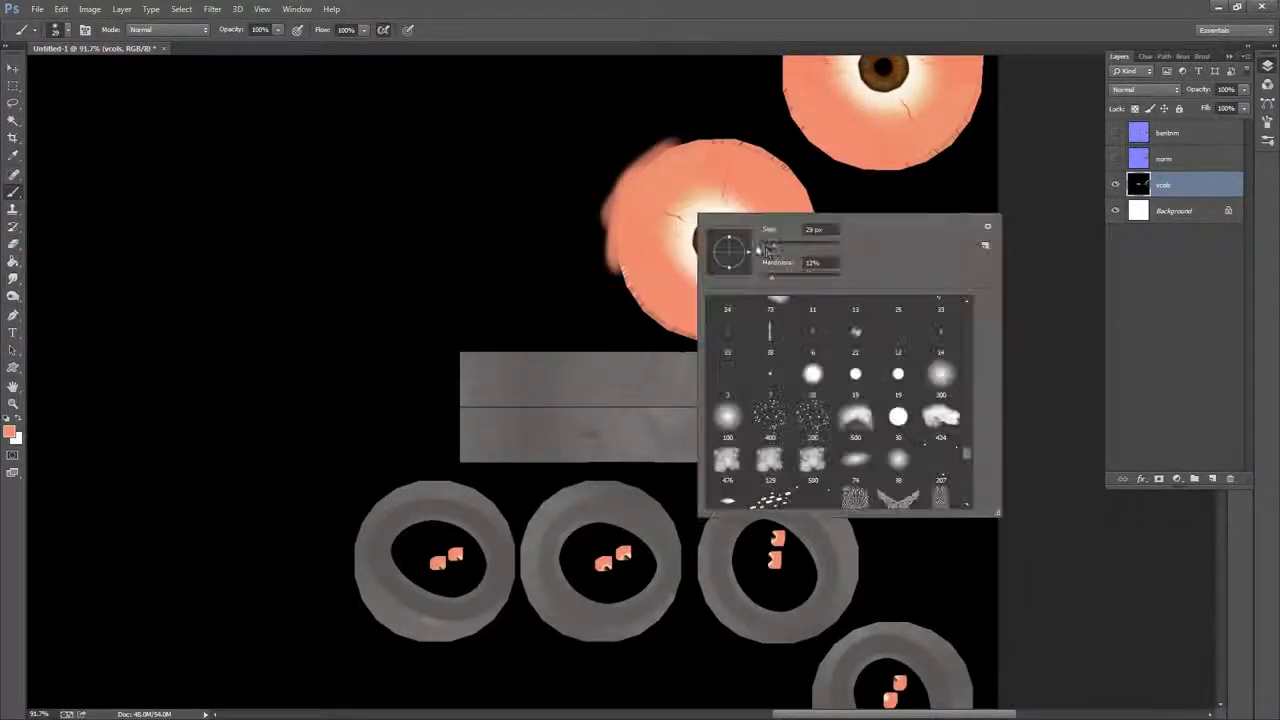
{"action": "left_click_drag", "start_coordinate": [770, 248], "coordinate": [803, 248]}
{"action": "left_click", "coordinate": [692, 197]}
{"action": "mouse_move", "coordinate": [681, 246]}
{"action": "left_mouse_down"}
{"action": "mouse_move", "coordinate": [737, 249]}
{"action": "mouse_move", "coordinate": [738, 192]}
{"action": "mouse_move", "coordinate": [722, 172]}
{"action": "mouse_move", "coordinate": [766, 204]}
{"action": "mouse_move", "coordinate": [745, 275]}
{"action": "mouse_move", "coordinate": [710, 250]}
{"action": "mouse_move", "coordinate": [674, 289]}
{"action": "mouse_move", "coordinate": [630, 262]}
{"action": "mouse_move", "coordinate": [612, 228]}
{"action": "mouse_move", "coordinate": [628, 300]}
{"action": "mouse_move", "coordinate": [690, 330]}
{"action": "mouse_move", "coordinate": [728, 310]}
{"action": "mouse_move", "coordinate": [745, 325]}
{"action": "mouse_move", "coordinate": [785, 305]}
{"action": "mouse_move", "coordinate": [820, 190]}
{"action": "mouse_move", "coordinate": [660, 150]}
{"action": "left_mouse_up"}
{"action": "left_click_drag", "start_coordinate": [899, 187], "coordinate": [757, 335]}
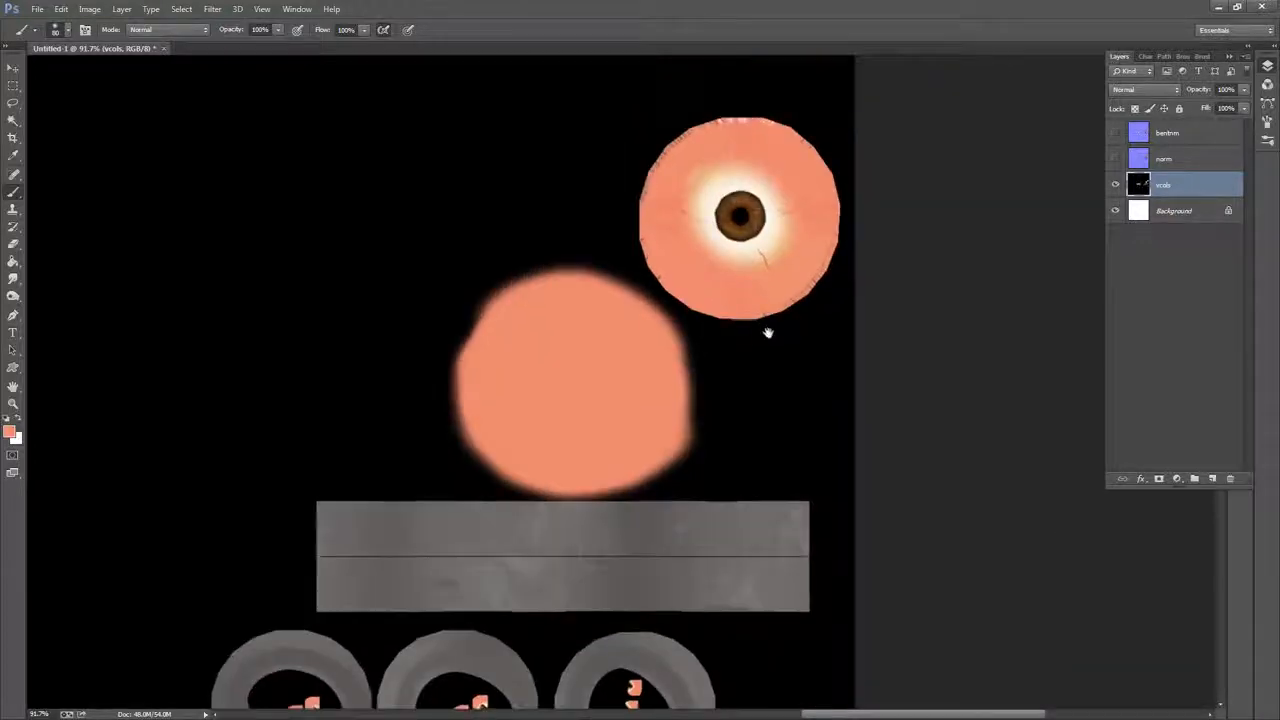
{"action": "mouse_move", "coordinate": [656, 254]}
{"action": "left_mouse_down"}
{"action": "mouse_move", "coordinate": [683, 175]}
{"action": "mouse_move", "coordinate": [730, 135]}
{"action": "mouse_move", "coordinate": [683, 156]}
{"action": "mouse_move", "coordinate": [805, 135]}
{"action": "mouse_move", "coordinate": [823, 257]}
{"action": "mouse_move", "coordinate": [786, 300]}
{"action": "mouse_move", "coordinate": [710, 272]}
{"action": "mouse_move", "coordinate": [665, 225]}
{"action": "mouse_move", "coordinate": [737, 129]}
{"action": "mouse_move", "coordinate": [748, 246]}
{"action": "left_mouse_up"}
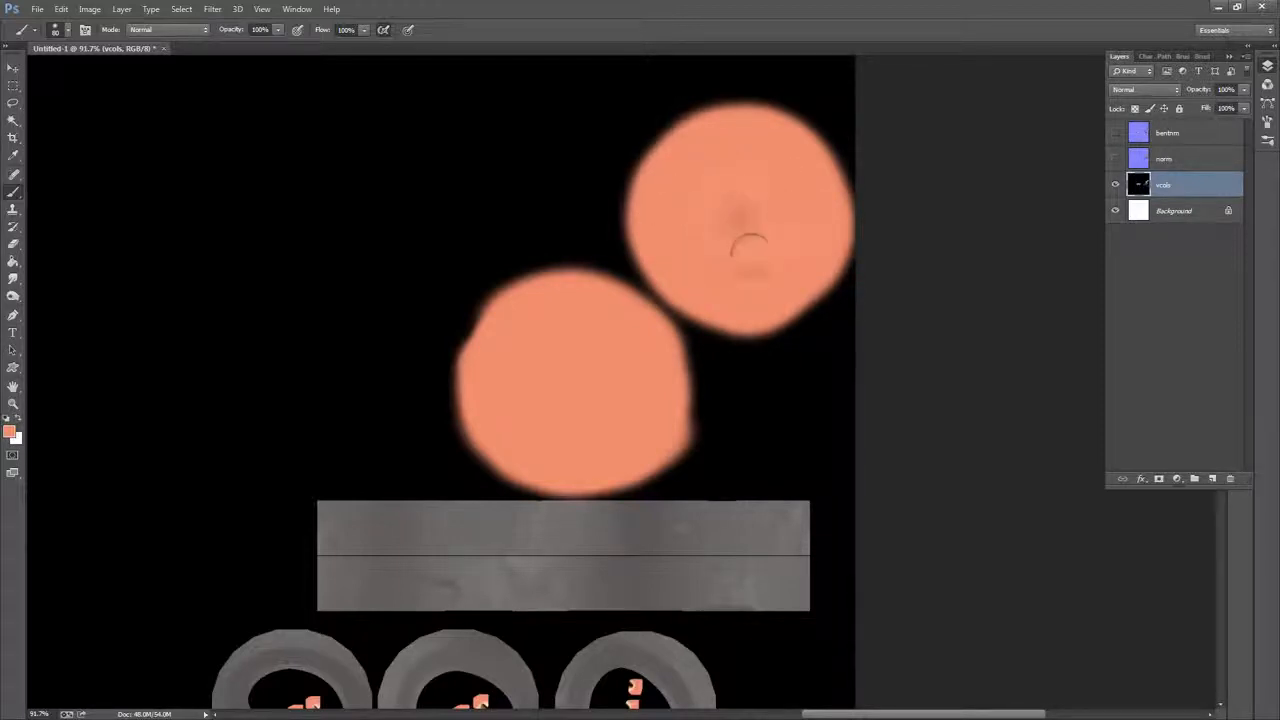
Fill the black holes and salmon patches inside the four gray rings with gray sampled from the rings
{"action": "left_click_drag", "start_coordinate": [766, 426], "coordinate": [866, 114]}
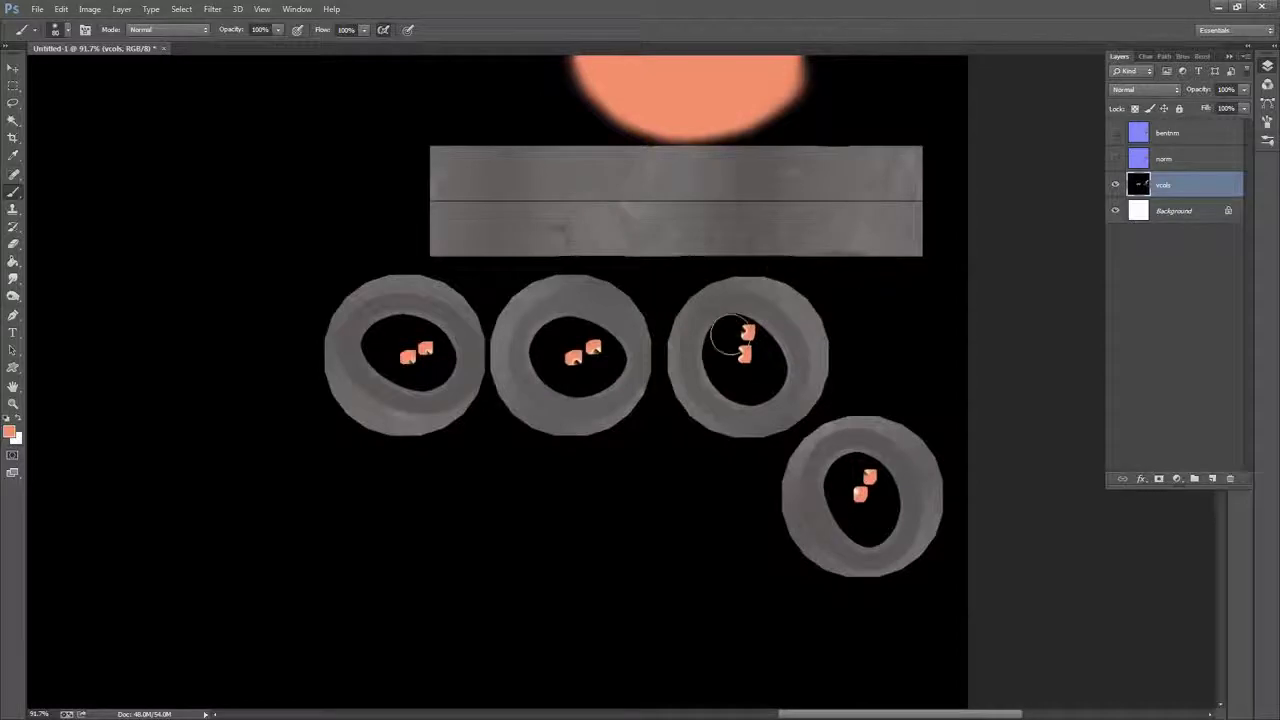
{"action": "left_click", "coordinate": [726, 302], "text": "alt"}
{"action": "mouse_move", "coordinate": [414, 357]}
{"action": "left_mouse_down"}
{"action": "mouse_move", "coordinate": [429, 357]}
{"action": "mouse_move", "coordinate": [385, 345]}
{"action": "left_mouse_up"}
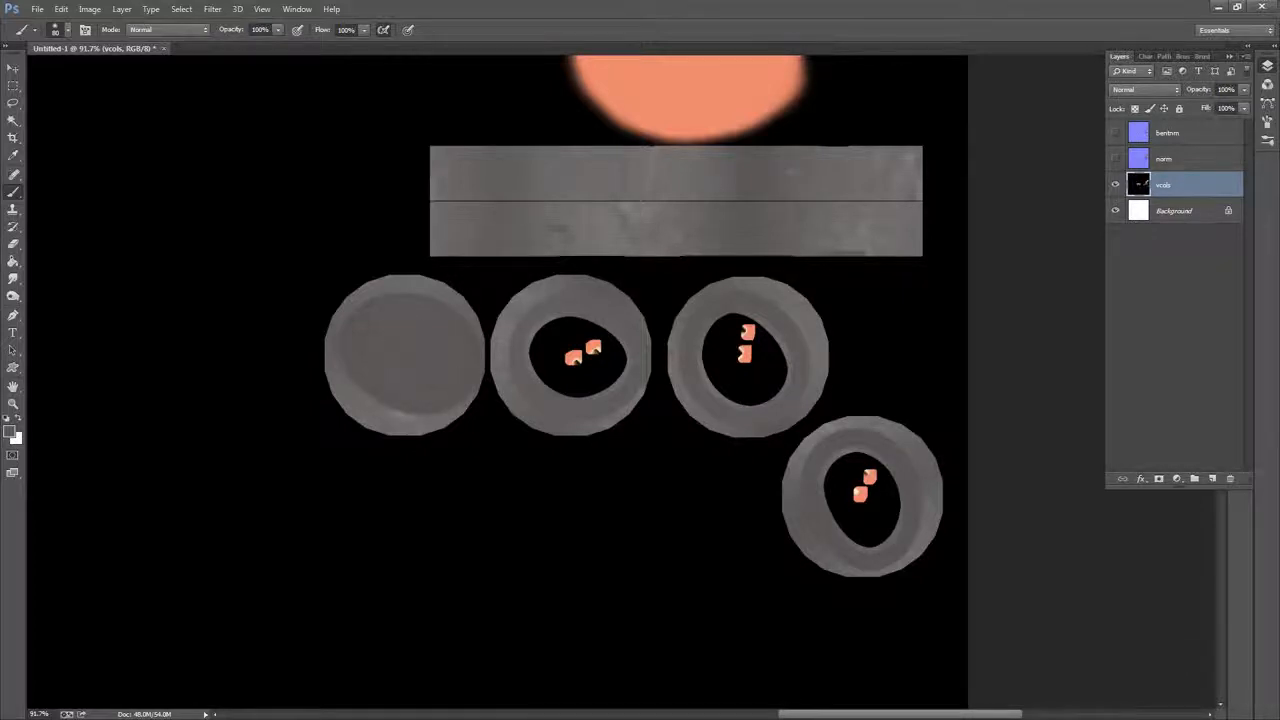
{"action": "left_click", "coordinate": [545, 310], "text": "alt"}
{"action": "mouse_move", "coordinate": [550, 355]}
{"action": "left_mouse_down"}
{"action": "mouse_move", "coordinate": [585, 345]}
{"action": "mouse_move", "coordinate": [620, 362]}
{"action": "mouse_move", "coordinate": [606, 398]}
{"action": "left_mouse_up"}
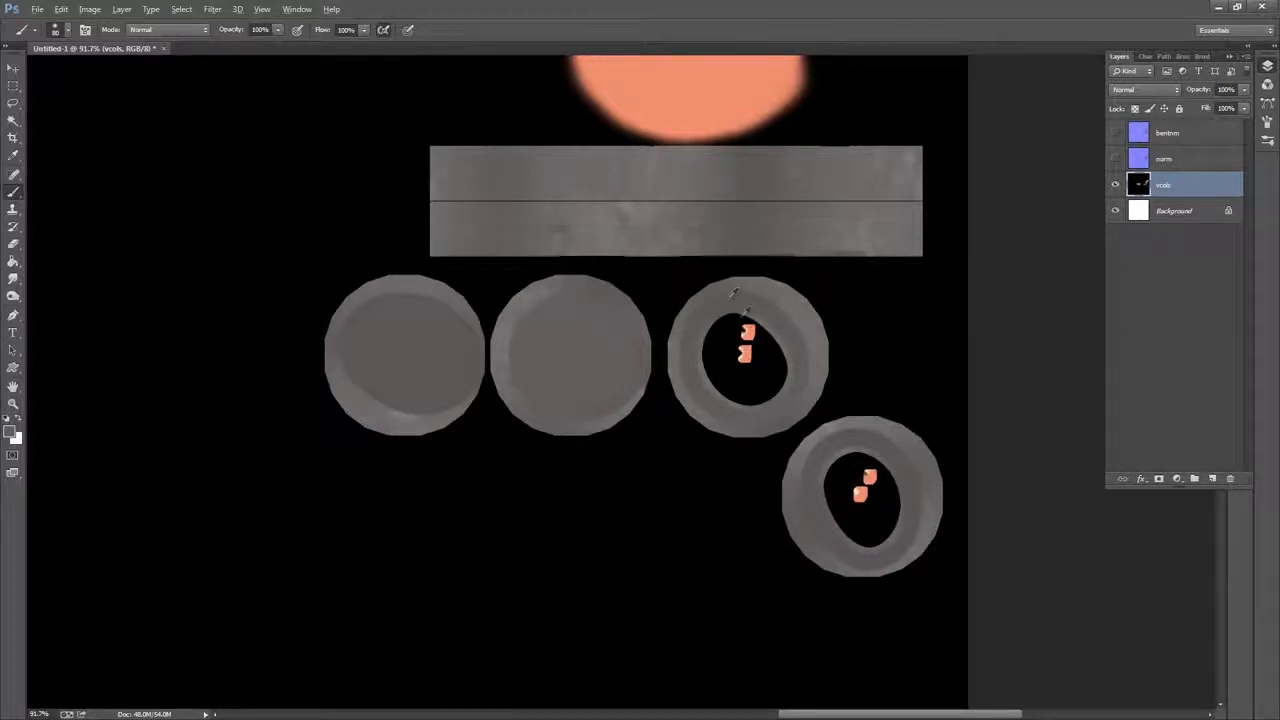
{"action": "mouse_move", "coordinate": [745, 318]}
{"action": "left_mouse_down"}
{"action": "mouse_move", "coordinate": [748, 352]}
{"action": "mouse_move", "coordinate": [722, 372]}
{"action": "mouse_move", "coordinate": [742, 360]}
{"action": "mouse_move", "coordinate": [760, 395]}
{"action": "mouse_move", "coordinate": [770, 360]}
{"action": "mouse_move", "coordinate": [777, 372]}
{"action": "left_mouse_up"}
{"action": "left_click_drag", "start_coordinate": [725, 331], "coordinate": [740, 390]}
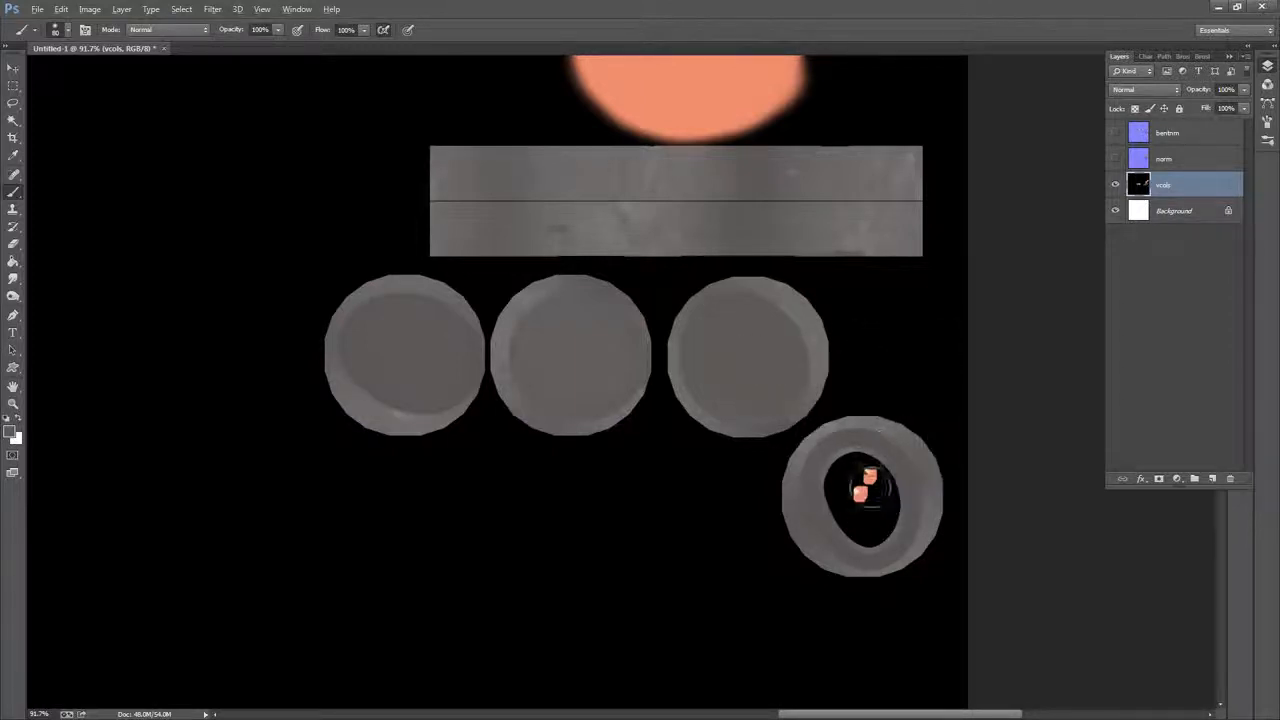
{"action": "mouse_move", "coordinate": [866, 488]}
{"action": "left_mouse_down"}
{"action": "mouse_move", "coordinate": [850, 505]}
{"action": "mouse_move", "coordinate": [862, 522]}
{"action": "mouse_move", "coordinate": [888, 498]}
{"action": "left_mouse_up"}
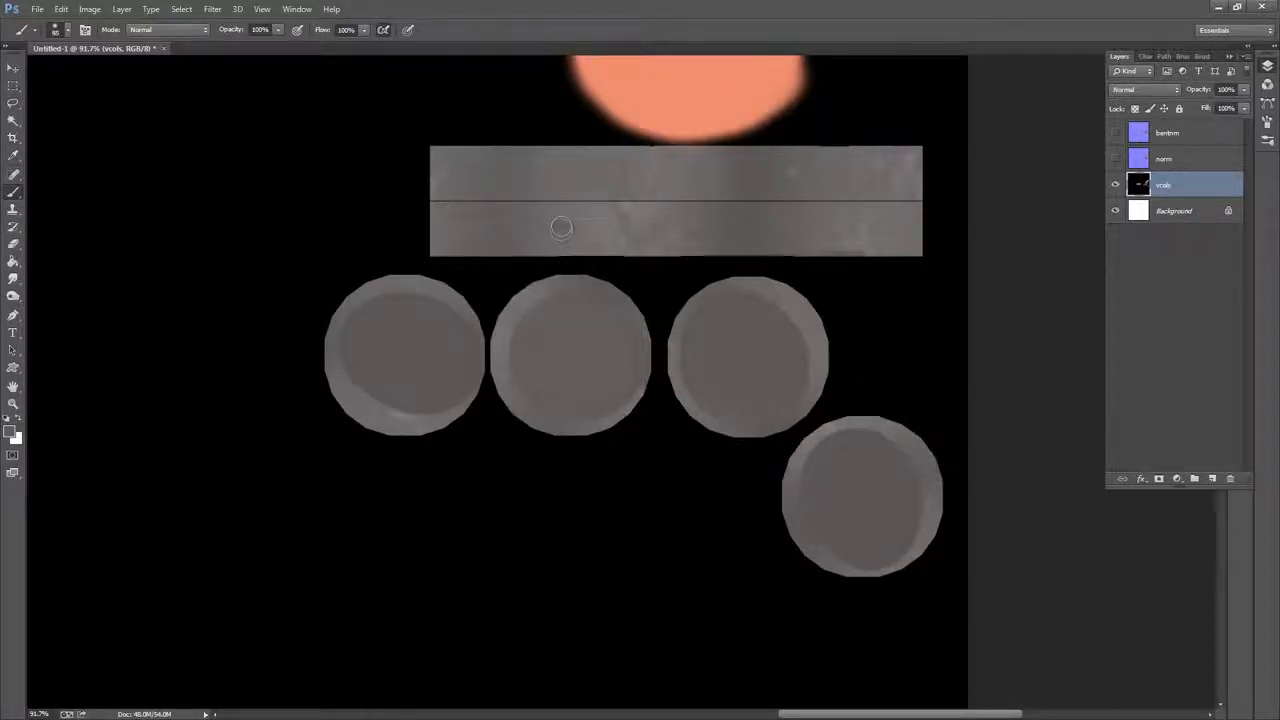
Touch up the gray strips above the rings with a 40 px brush and gray sampled from their surface
{"action": "left_click", "coordinate": [768, 175], "text": "alt"}
{"action": "left_click_drag", "start_coordinate": [731, 356], "coordinate": [777, 460]}
{"action": "left_click_drag", "start_coordinate": [908, 323], "coordinate": [844, 341]}
Show the norm layer and inspect the lower edges of the two central eyes
{"action": "key", "text": "z"}
{"action": "left_click_drag", "start_coordinate": [737, 331], "coordinate": [857, 294]}
{"action": "left_click", "coordinate": [1116, 161]}
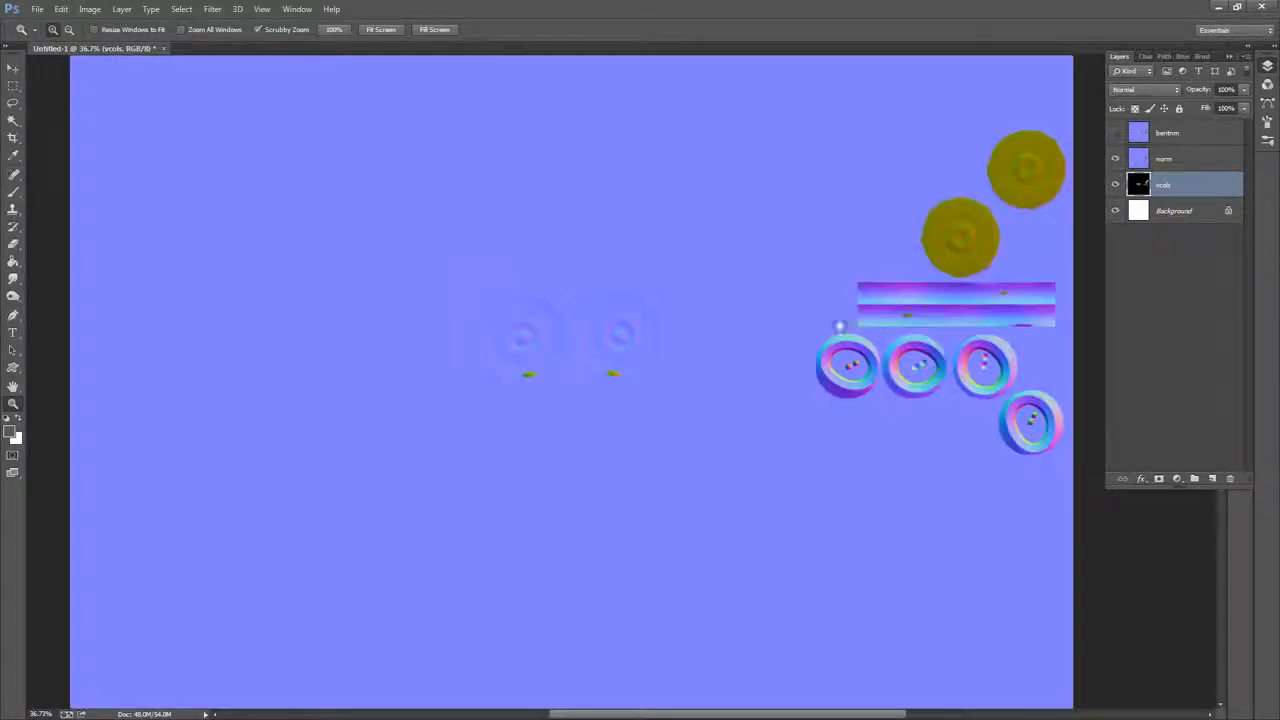
{"action": "left_click_drag", "start_coordinate": [729, 397], "coordinate": [864, 264]}
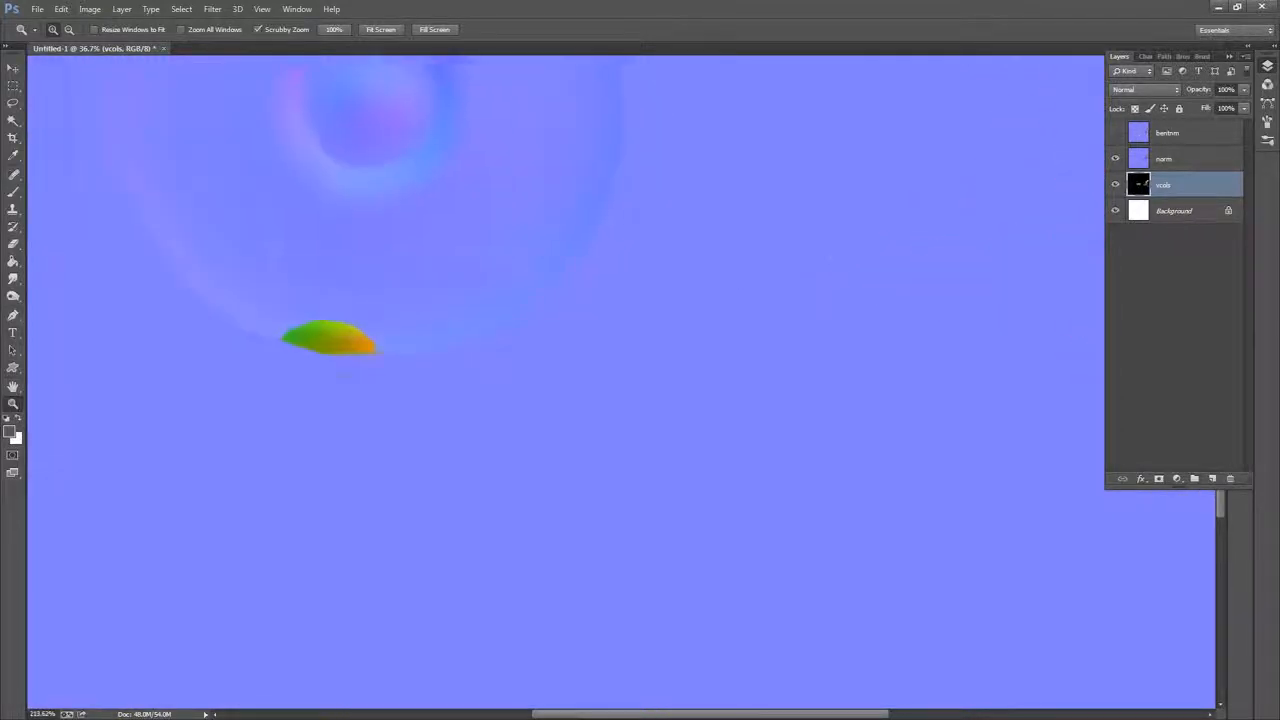
{"action": "left_click_drag", "start_coordinate": [724, 300], "coordinate": [843, 320]}
{"action": "left_click_drag", "start_coordinate": [855, 370], "coordinate": [840, 469]}
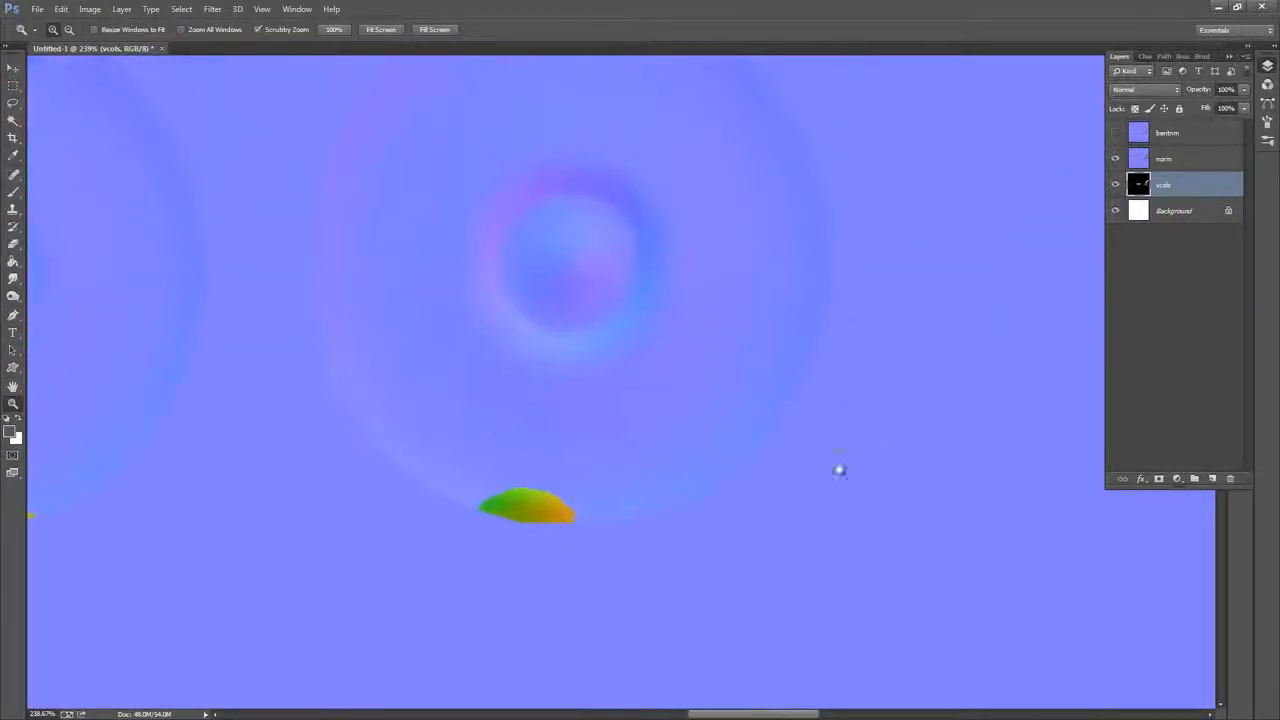
{"action": "left_click_drag", "start_coordinate": [891, 329], "coordinate": [863, 325]}
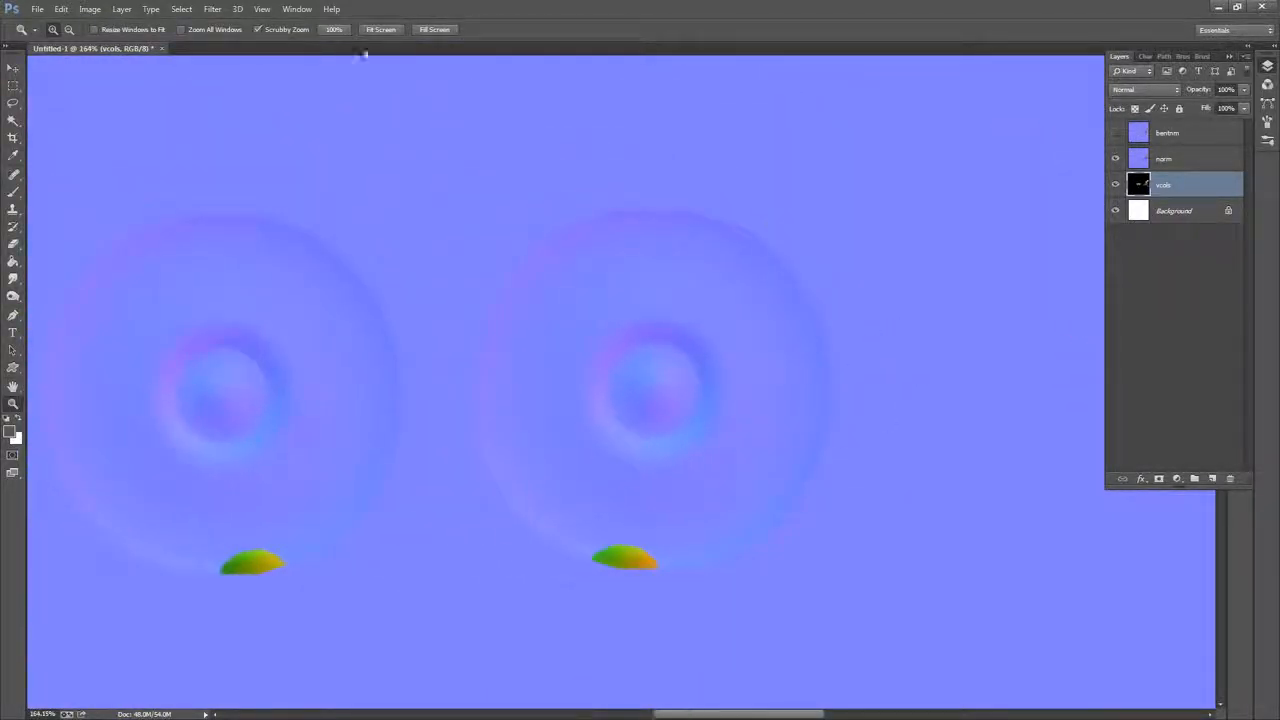
Lasso a small area just above the green patch on the second central eye, then copy and paste it as a new layer
{"action": "left_click", "coordinate": [13, 103]}
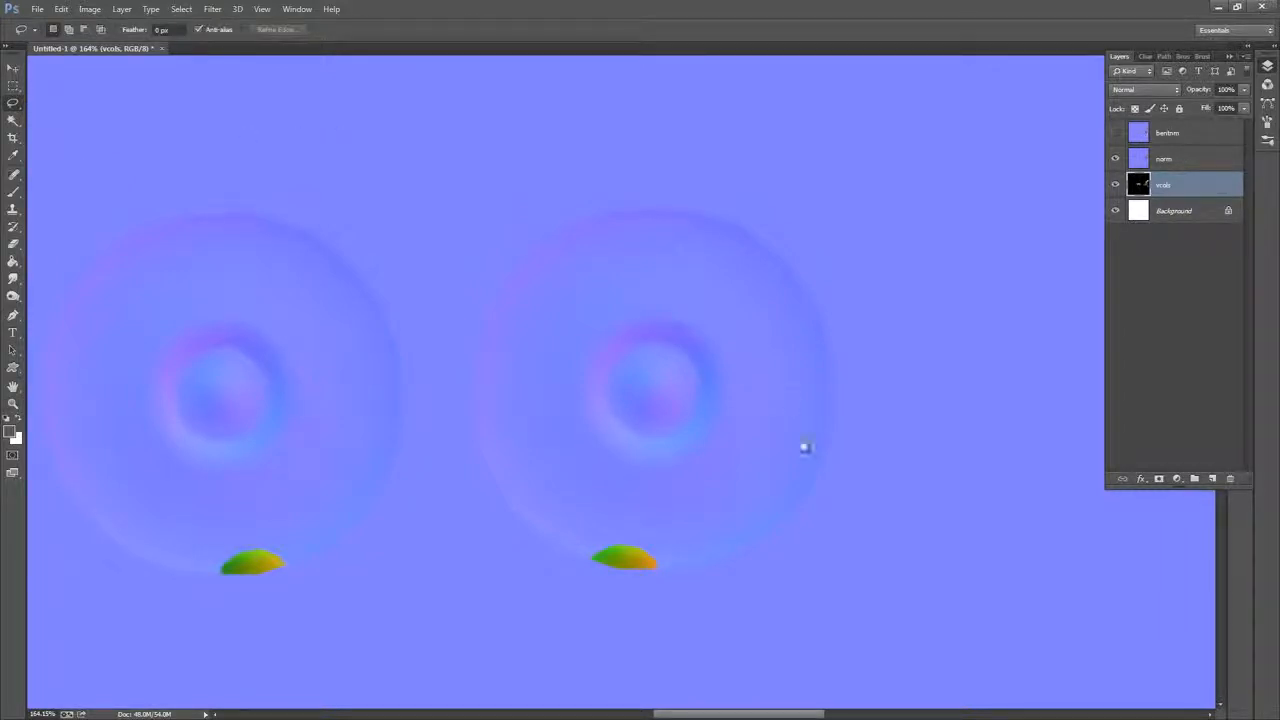
{"action": "left_click_drag", "start_coordinate": [806, 447], "coordinate": [798, 347]}
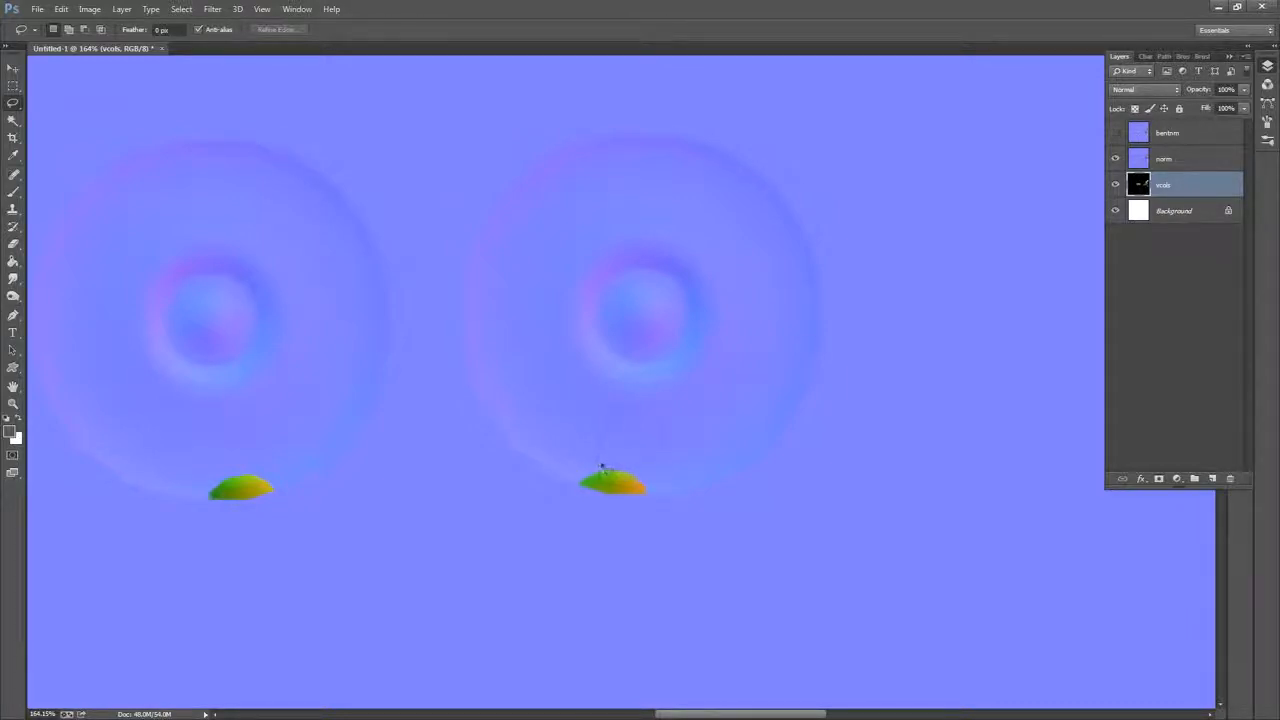
{"action": "left_click_drag", "start_coordinate": [602, 466], "coordinate": [601, 461]}
{"action": "left_click", "coordinate": [61, 9]}
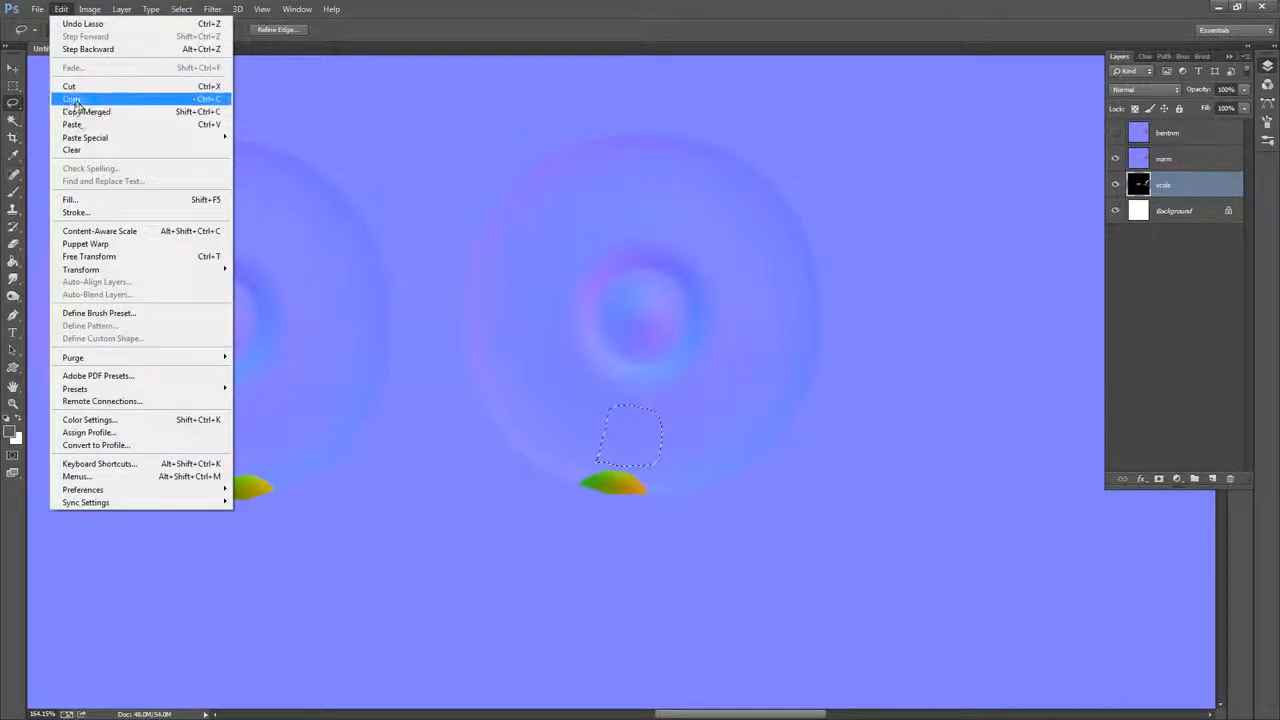
{"action": "left_click", "coordinate": [71, 99]}
{"action": "left_click", "coordinate": [61, 9]}
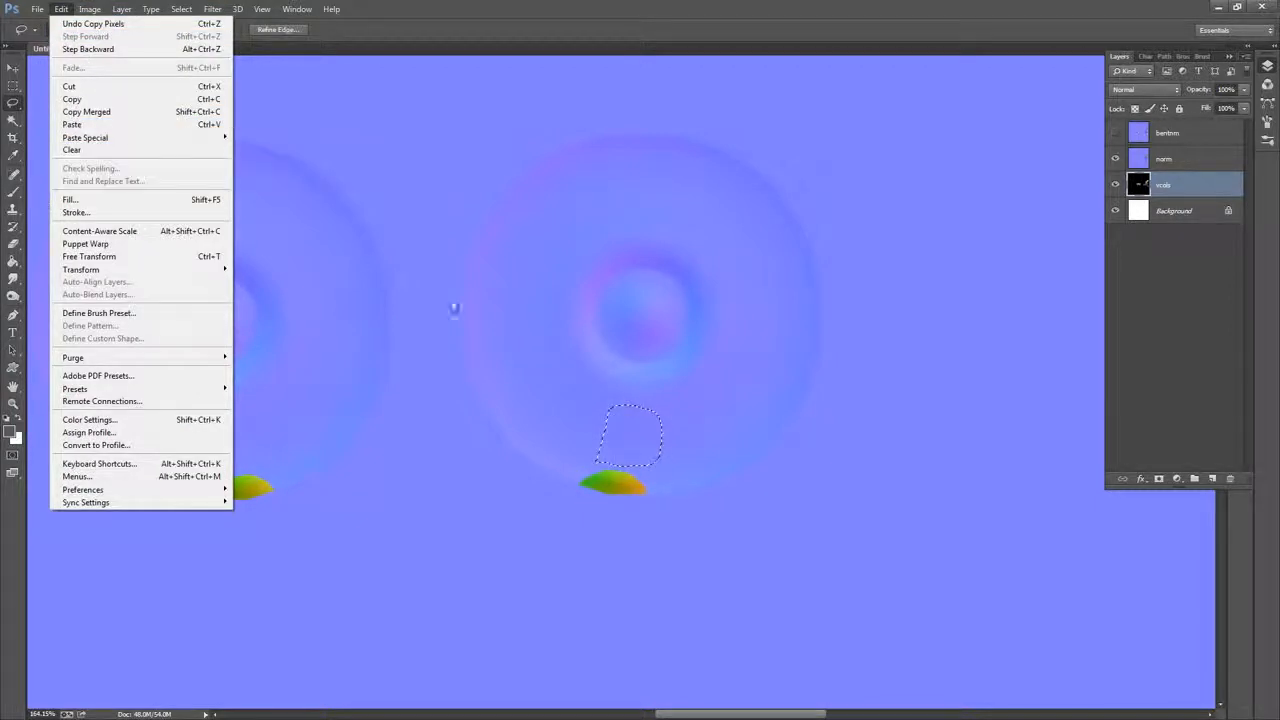
{"action": "left_click", "coordinate": [78, 124]}
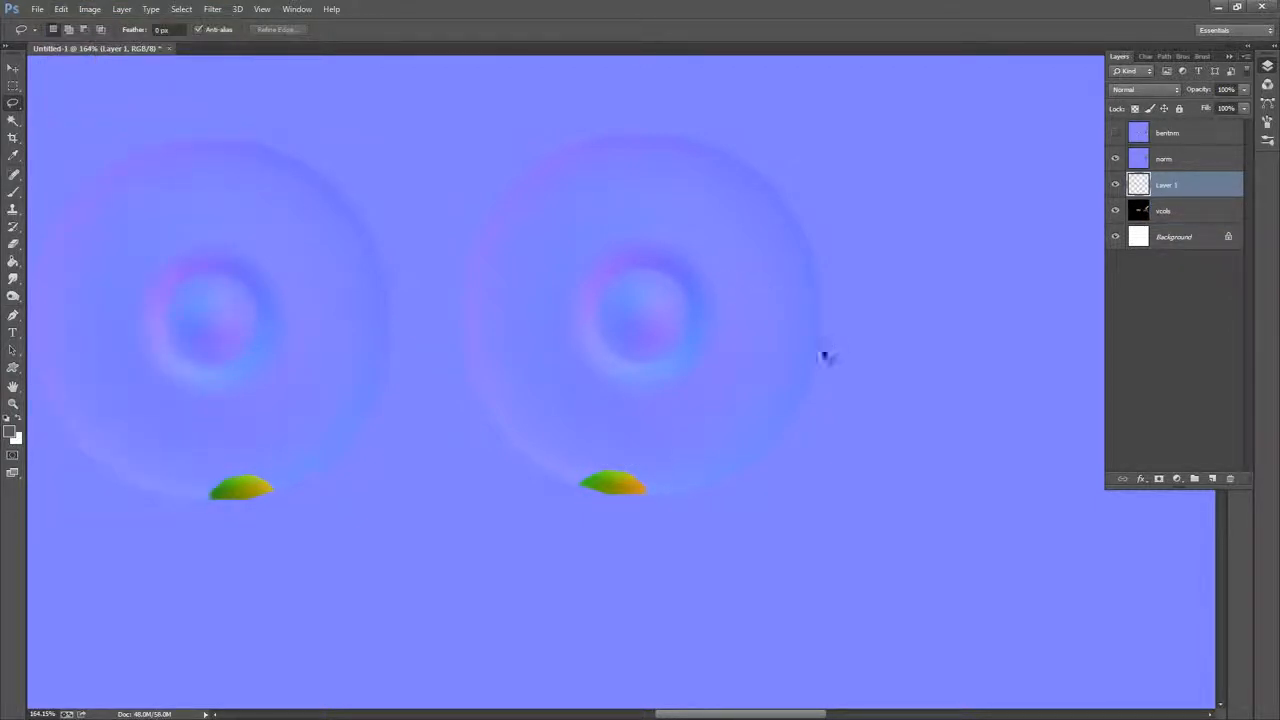
Try to stretch the pasted piece over the green patch, and discard its layer
{"action": "key", "text": "ctrl+t"}
{"action": "left_click_drag", "start_coordinate": [596, 468], "coordinate": [611, 562]}
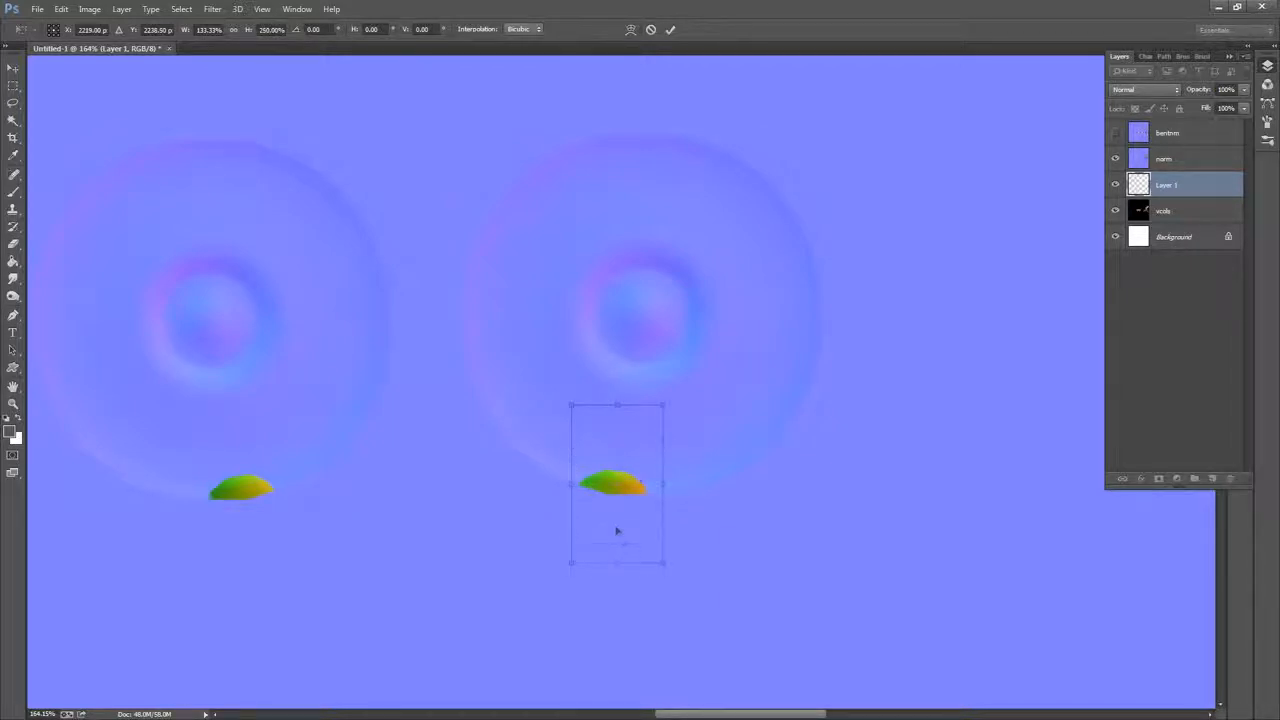
{"action": "left_click", "coordinate": [670, 30]}
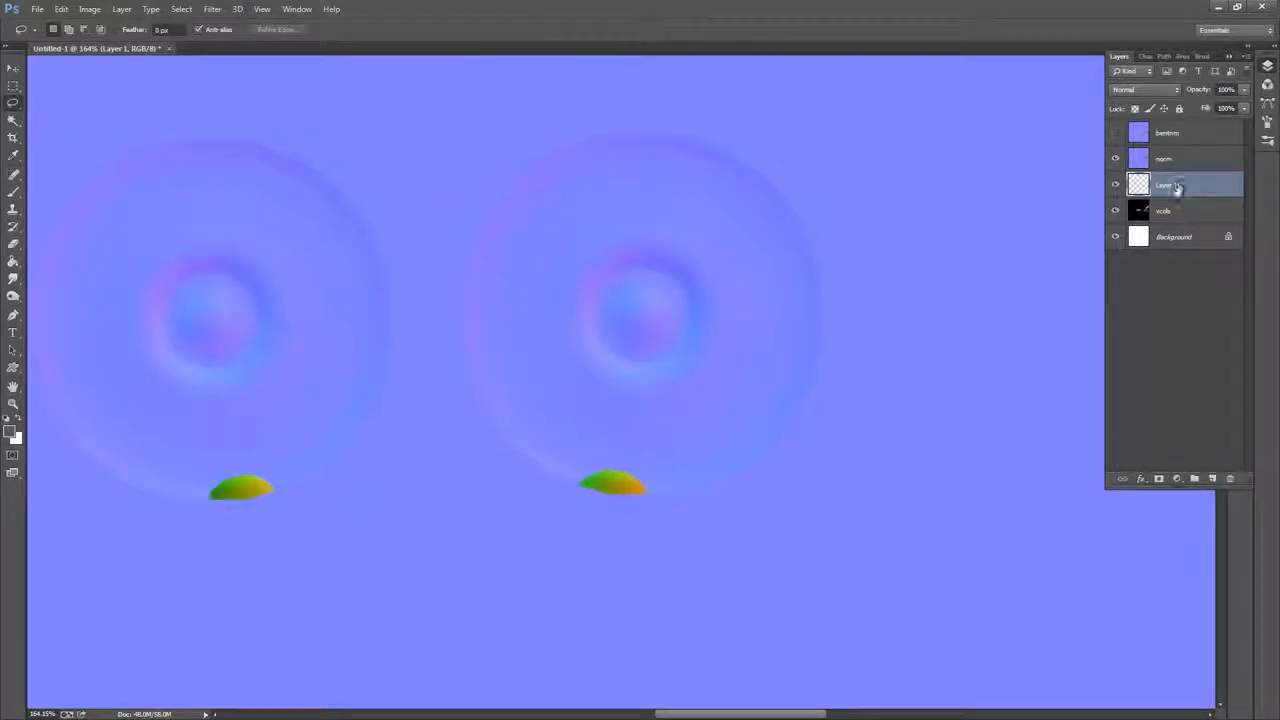
{"action": "left_click_drag", "start_coordinate": [1178, 187], "coordinate": [1175, 160]}
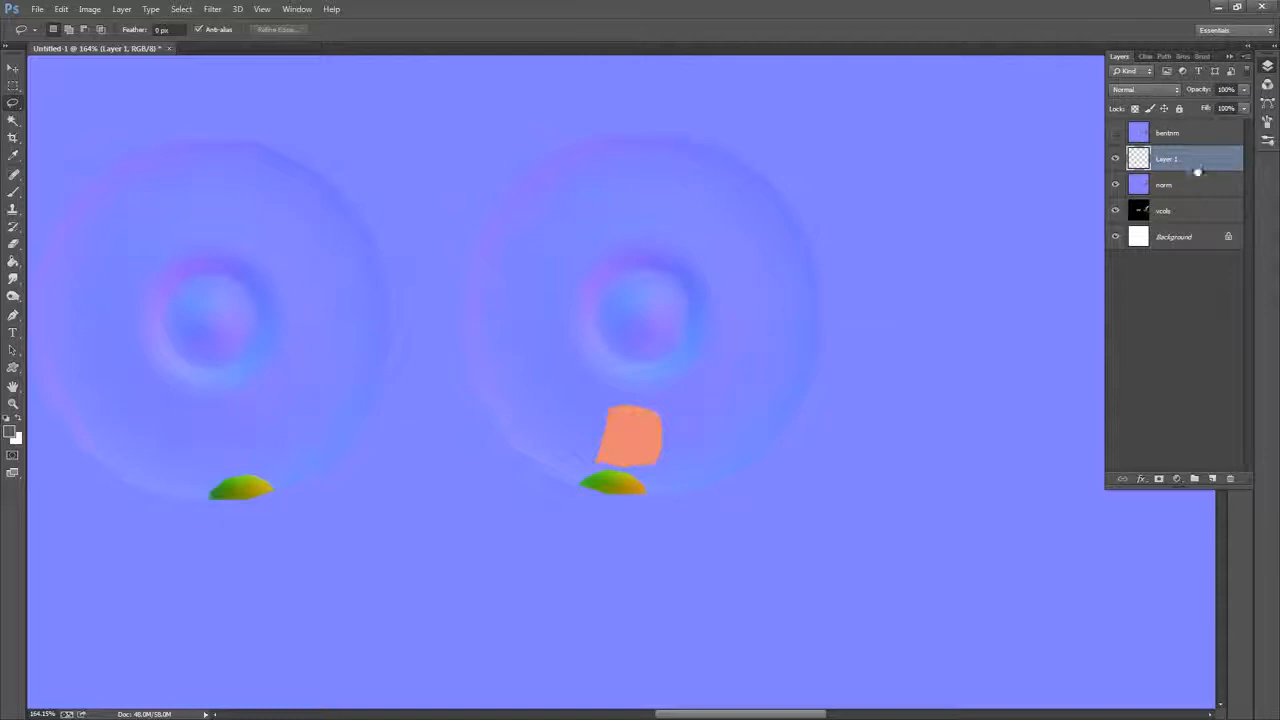
{"action": "left_click_drag", "start_coordinate": [1190, 160], "coordinate": [1230, 478]}
Clone the surrounding surface over the green patch on the second central eye in the norm layer
{"action": "key", "text": "s"}
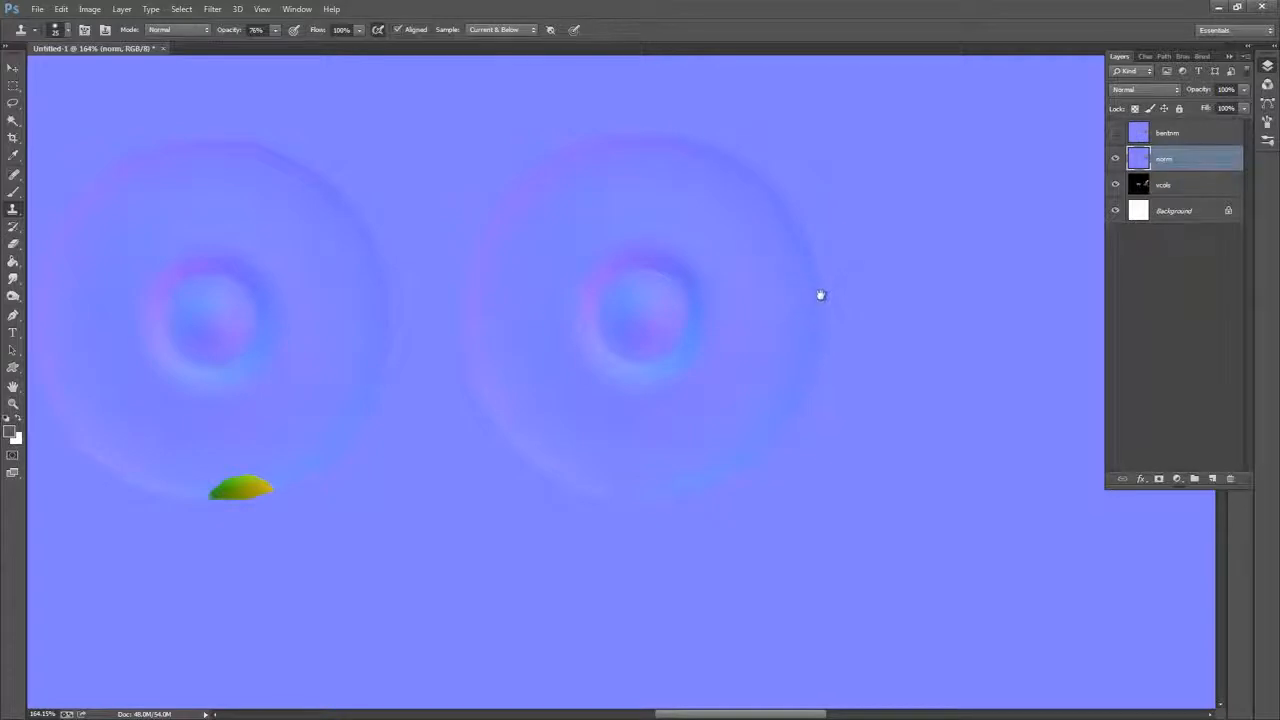
{"action": "left_click_drag", "start_coordinate": [820, 295], "coordinate": [852, 307]}
Paint out the outer rims of both central eyes and the remaining green patch with a 90 px brush in the flat normal-map blue
{"action": "key", "text": "b"}
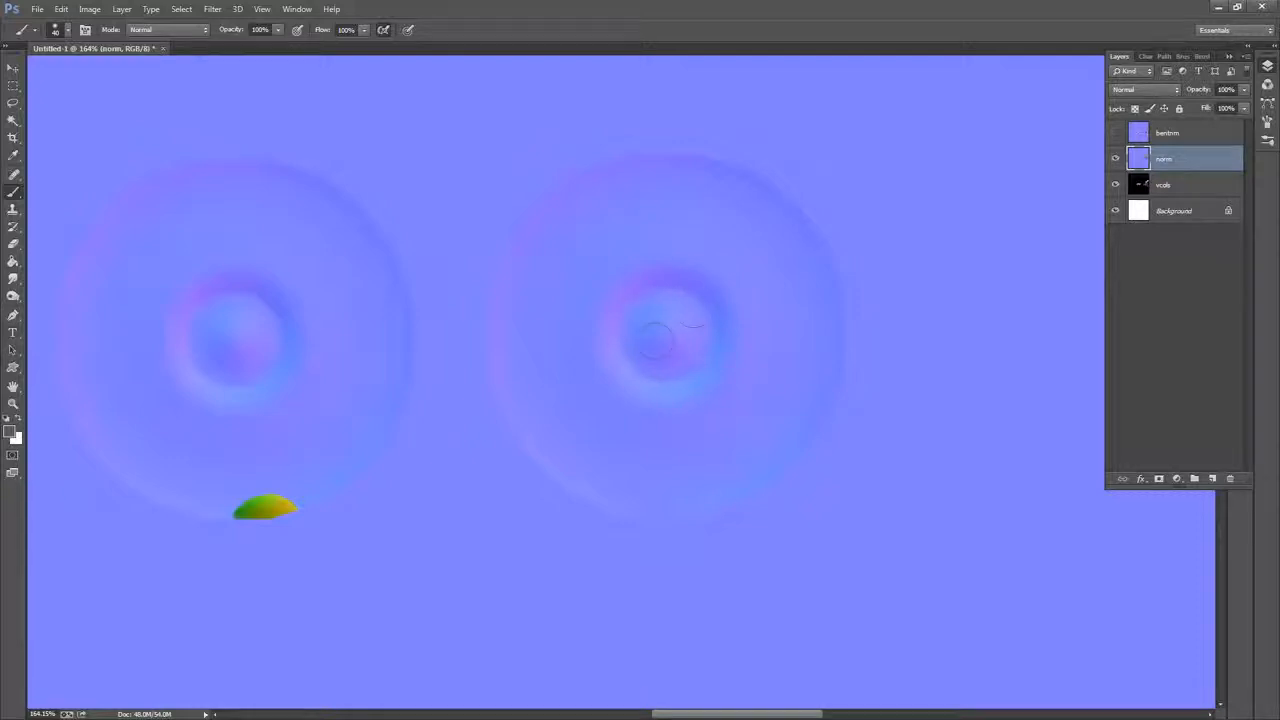
{"action": "right_click", "coordinate": [944, 280]}
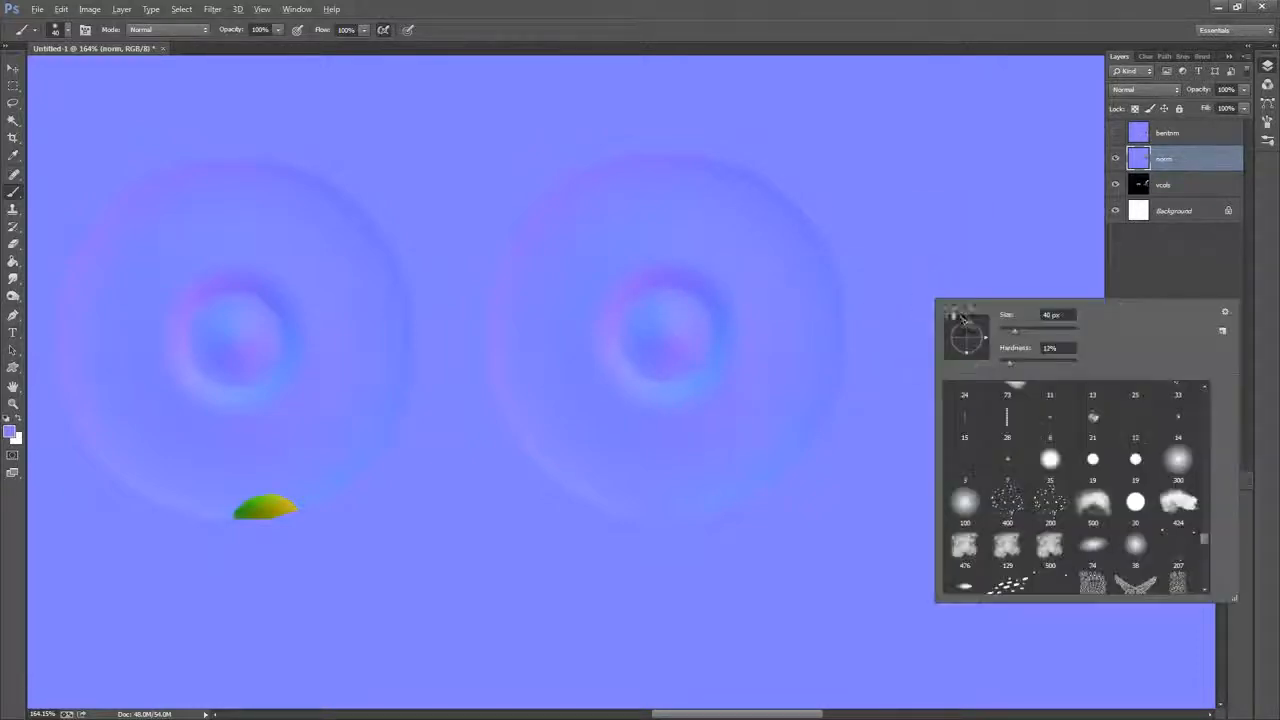
{"action": "left_click_drag", "start_coordinate": [1004, 331], "coordinate": [1035, 331]}
{"action": "left_click", "coordinate": [1093, 52]}
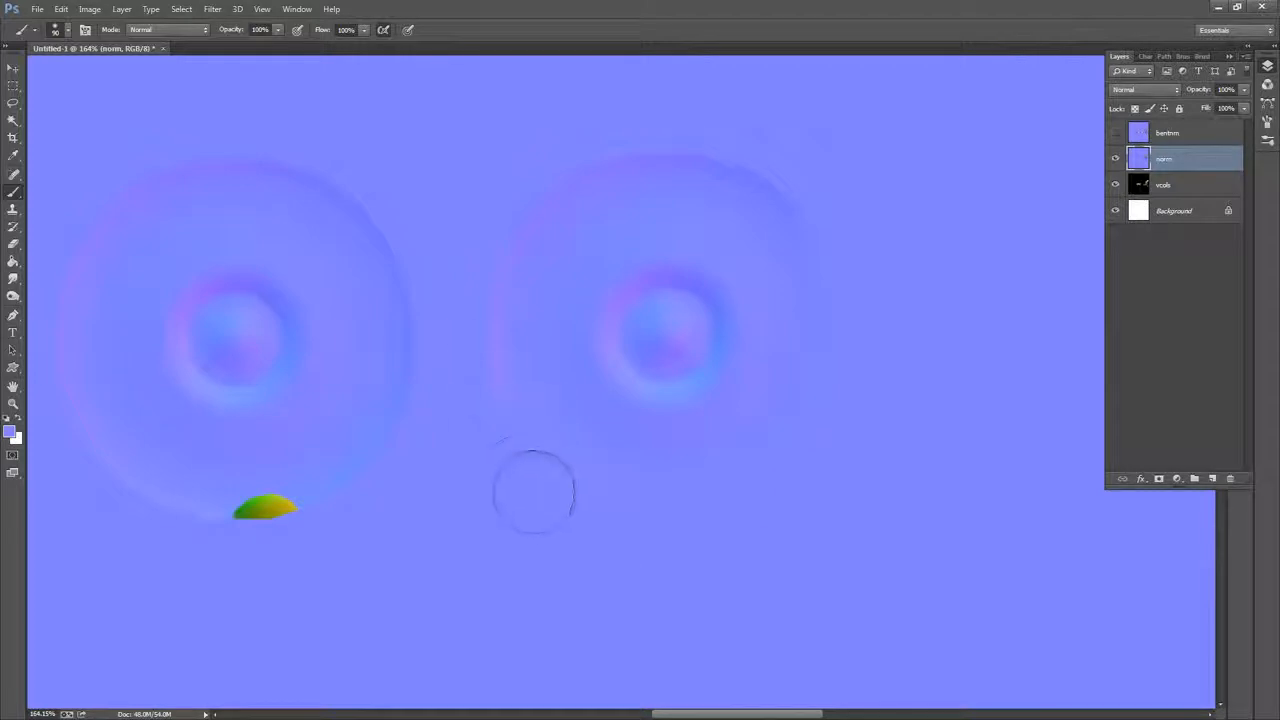
{"action": "mouse_move", "coordinate": [534, 491]}
{"action": "left_mouse_down"}
{"action": "mouse_move", "coordinate": [502, 398]}
{"action": "mouse_move", "coordinate": [516, 236]}
{"action": "mouse_move", "coordinate": [791, 160]}
{"action": "mouse_move", "coordinate": [915, 324]}
{"action": "left_mouse_up"}
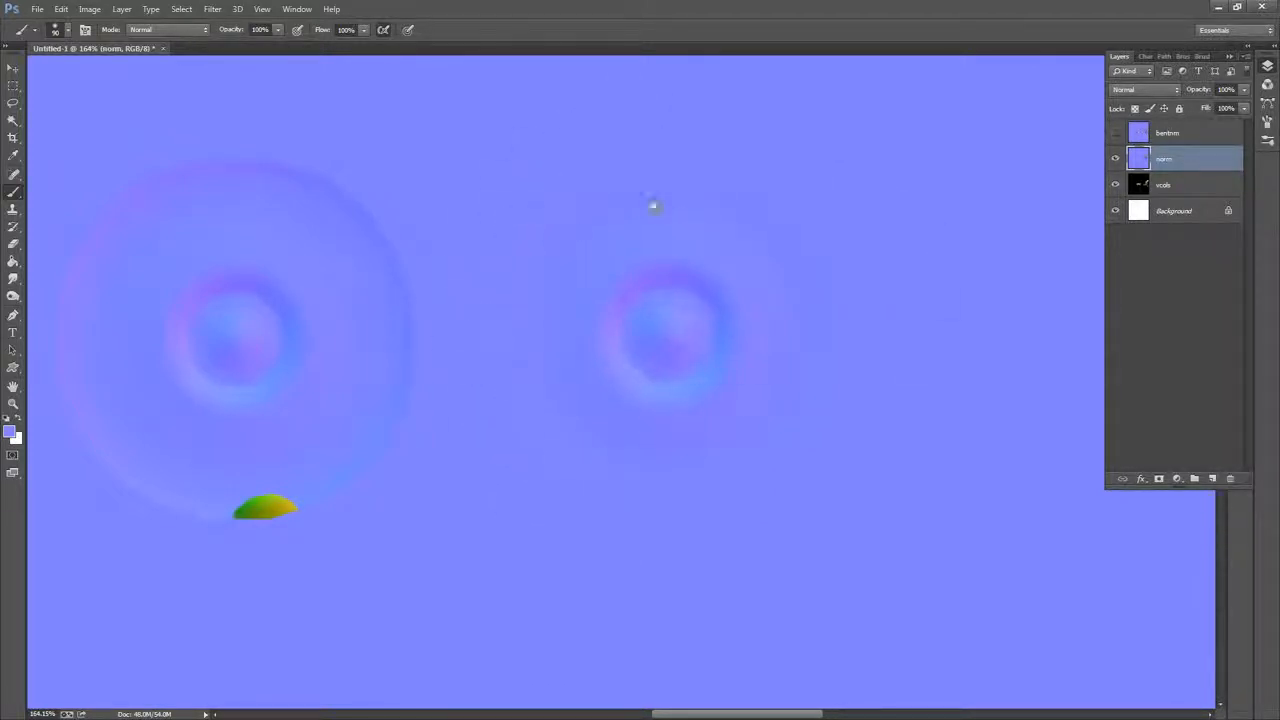
{"action": "left_click_drag", "start_coordinate": [653, 206], "coordinate": [841, 177]}
{"action": "mouse_move", "coordinate": [428, 528]}
{"action": "left_mouse_down"}
{"action": "mouse_move", "coordinate": [585, 447]}
{"action": "mouse_move", "coordinate": [597, 413]}
{"action": "mouse_move", "coordinate": [541, 165]}
{"action": "mouse_move", "coordinate": [397, 130]}
{"action": "mouse_move", "coordinate": [290, 140]}
{"action": "mouse_move", "coordinate": [240, 275]}
{"action": "left_mouse_up"}
{"action": "left_click_drag", "start_coordinate": [268, 428], "coordinate": [261, 437]}
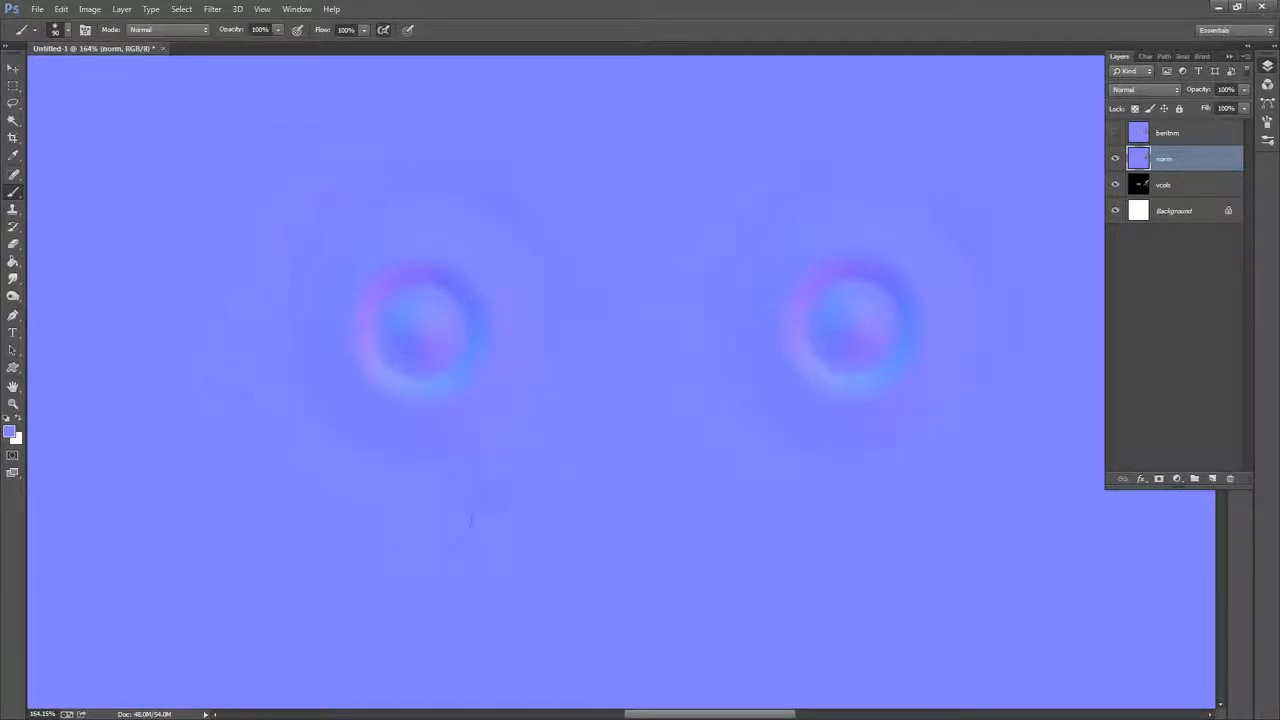
Reduce the brush to 35 px and paint flat blue over the colored squares and inner rim of the leftmost ring
{"action": "left_click_drag", "start_coordinate": [714, 521], "coordinate": [414, 469]}
{"action": "left_click_drag", "start_coordinate": [720, 389], "coordinate": [843, 443]}
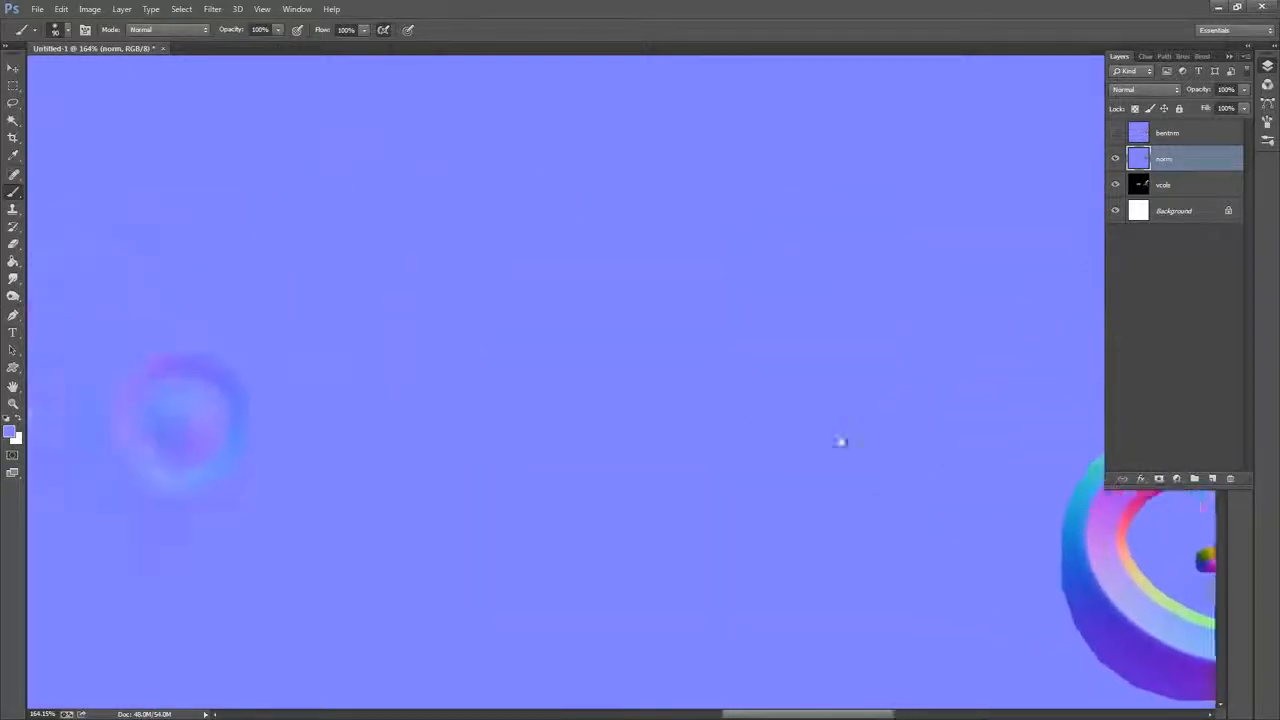
{"action": "left_click_drag", "start_coordinate": [791, 476], "coordinate": [597, 366]}
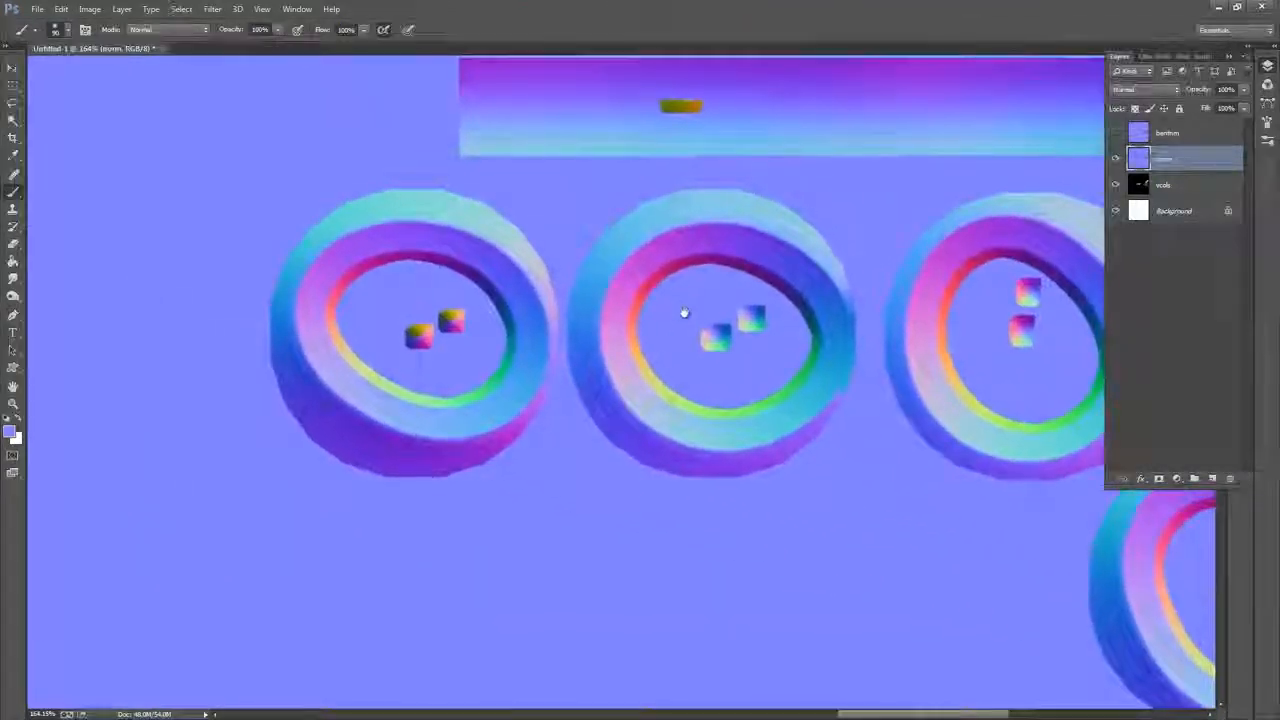
{"action": "mouse_move", "coordinate": [445, 325]}
{"action": "left_mouse_down"}
{"action": "mouse_move", "coordinate": [425, 283]}
{"action": "mouse_move", "coordinate": [385, 271]}
{"action": "mouse_move", "coordinate": [366, 302]}
{"action": "mouse_move", "coordinate": [381, 326]}
{"action": "mouse_move", "coordinate": [358, 363]}
{"action": "mouse_move", "coordinate": [377, 320]}
{"action": "mouse_move", "coordinate": [420, 345]}
{"action": "mouse_move", "coordinate": [402, 375]}
{"action": "mouse_move", "coordinate": [362, 346]}
{"action": "mouse_move", "coordinate": [385, 375]}
{"action": "mouse_move", "coordinate": [366, 358]}
{"action": "mouse_move", "coordinate": [337, 315]}
{"action": "mouse_move", "coordinate": [362, 282]}
{"action": "mouse_move", "coordinate": [346, 284]}
{"action": "mouse_move", "coordinate": [470, 290]}
{"action": "mouse_move", "coordinate": [438, 262]}
{"action": "mouse_move", "coordinate": [495, 359]}
{"action": "mouse_move", "coordinate": [495, 333]}
{"action": "mouse_move", "coordinate": [450, 385]}
{"action": "mouse_move", "coordinate": [510, 343]}
{"action": "mouse_move", "coordinate": [508, 358]}
{"action": "mouse_move", "coordinate": [449, 390]}
{"action": "mouse_move", "coordinate": [395, 388]}
{"action": "left_mouse_up"}
{"action": "key", "text": "bracketleft"}
{"action": "key", "text": "bracketleft"}
{"action": "key", "text": "bracketleft"}
{"action": "key", "text": "bracketleft"}
{"action": "key", "text": "bracketleft"}
{"action": "key", "text": "bracketleft"}
{"action": "key", "text": "bracketleft"}
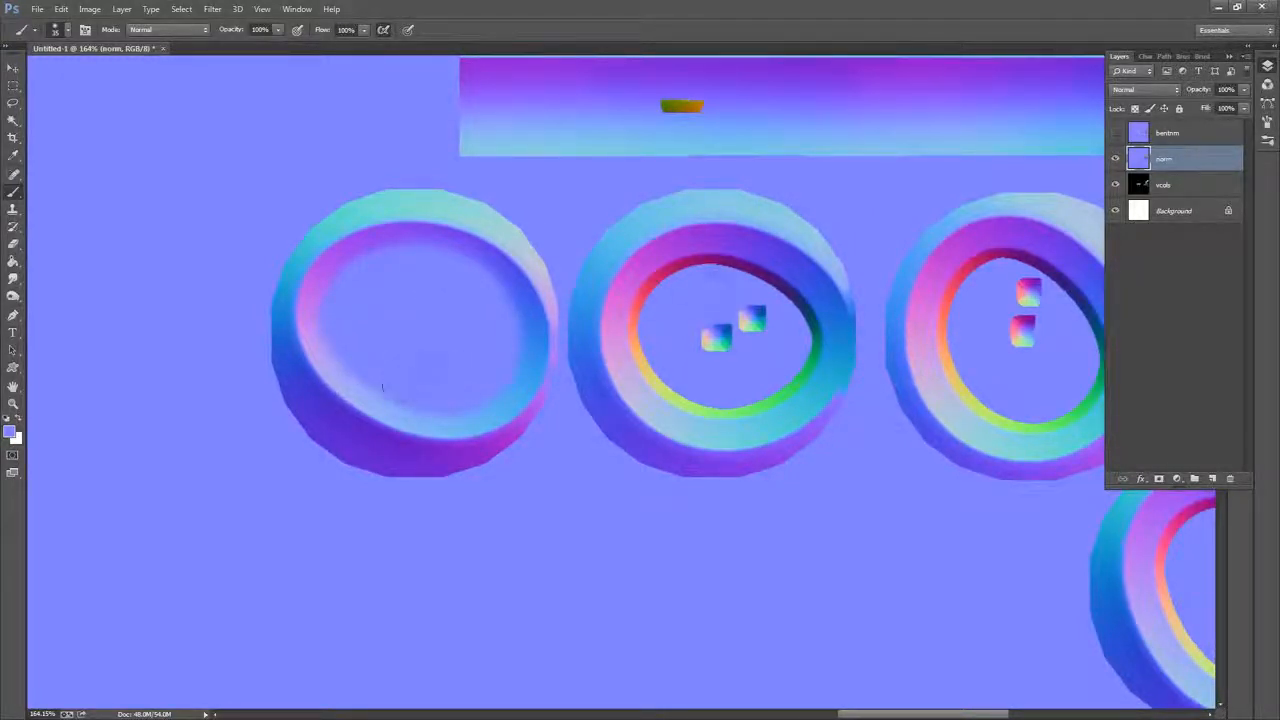
Paint flat blue over the colored squares and inner rims of the second and third rings
{"action": "mouse_move", "coordinate": [700, 264]}
{"action": "left_mouse_down"}
{"action": "mouse_move", "coordinate": [646, 302]}
{"action": "mouse_move", "coordinate": [676, 299]}
{"action": "mouse_move", "coordinate": [664, 314]}
{"action": "mouse_move", "coordinate": [687, 366]}
{"action": "mouse_move", "coordinate": [672, 367]}
{"action": "mouse_move", "coordinate": [664, 332]}
{"action": "mouse_move", "coordinate": [684, 385]}
{"action": "mouse_move", "coordinate": [650, 348]}
{"action": "left_mouse_up"}
{"action": "mouse_move", "coordinate": [675, 390]}
{"action": "left_mouse_down"}
{"action": "mouse_move", "coordinate": [757, 412]}
{"action": "mouse_move", "coordinate": [787, 405]}
{"action": "mouse_move", "coordinate": [770, 314]}
{"action": "mouse_move", "coordinate": [700, 271]}
{"action": "mouse_move", "coordinate": [724, 338]}
{"action": "left_mouse_up"}
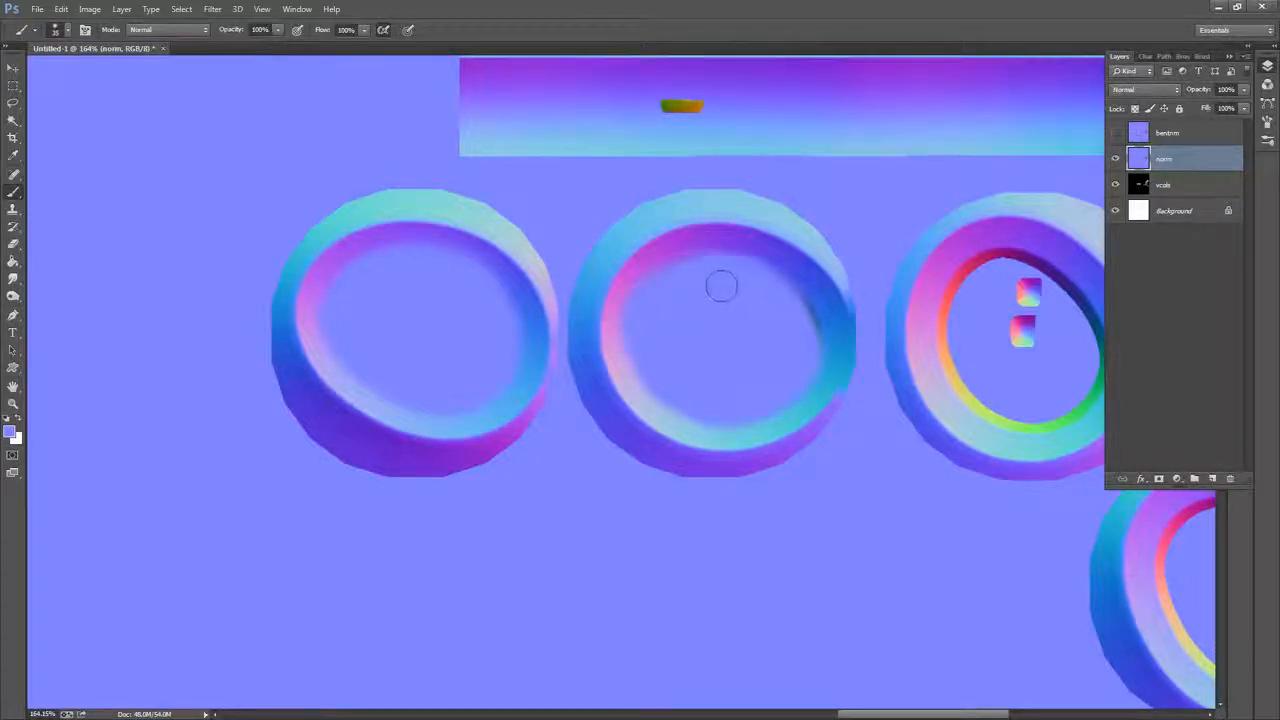
{"action": "left_click_drag", "start_coordinate": [809, 357], "coordinate": [543, 352]}
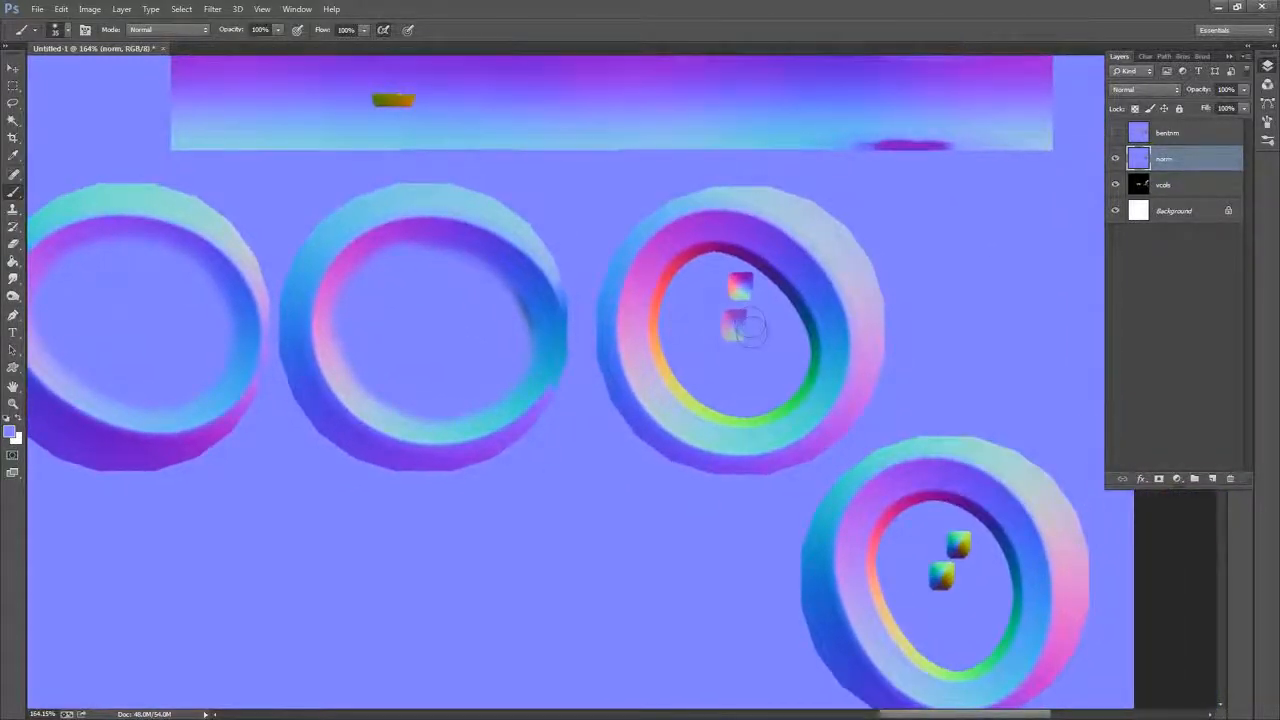
{"action": "mouse_move", "coordinate": [750, 328]}
{"action": "left_mouse_down"}
{"action": "mouse_move", "coordinate": [742, 294]}
{"action": "mouse_move", "coordinate": [712, 264]}
{"action": "mouse_move", "coordinate": [680, 277]}
{"action": "mouse_move", "coordinate": [706, 399]}
{"action": "mouse_move", "coordinate": [765, 420]}
{"action": "mouse_move", "coordinate": [783, 412]}
{"action": "mouse_move", "coordinate": [781, 365]}
{"action": "mouse_move", "coordinate": [812, 335]}
{"action": "mouse_move", "coordinate": [806, 300]}
{"action": "mouse_move", "coordinate": [760, 272]}
{"action": "mouse_move", "coordinate": [771, 275]}
{"action": "mouse_move", "coordinate": [668, 266]}
{"action": "mouse_move", "coordinate": [430, 111]}
{"action": "left_mouse_up"}
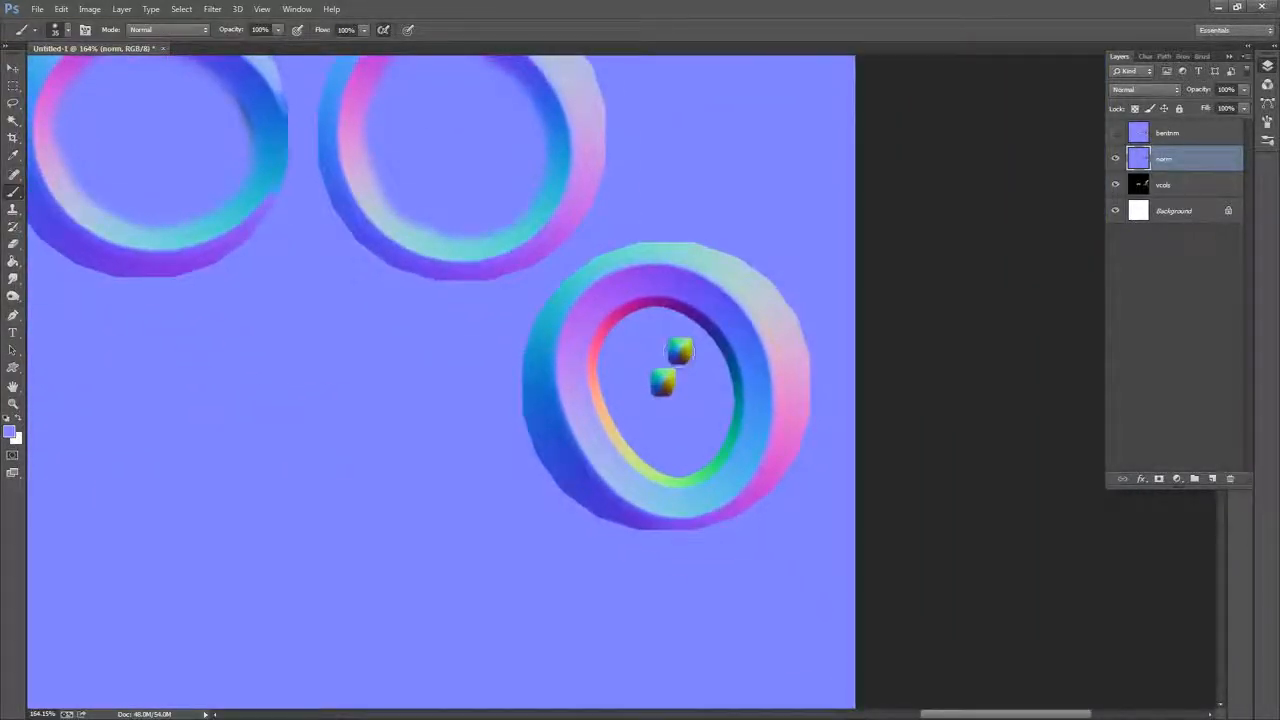
Paint flat blue over the two colored squares and the inner rim of the fourth, lowest ring
{"action": "left_click_drag", "start_coordinate": [680, 351], "coordinate": [664, 380]}
{"action": "left_click_drag", "start_coordinate": [637, 331], "coordinate": [644, 413]}
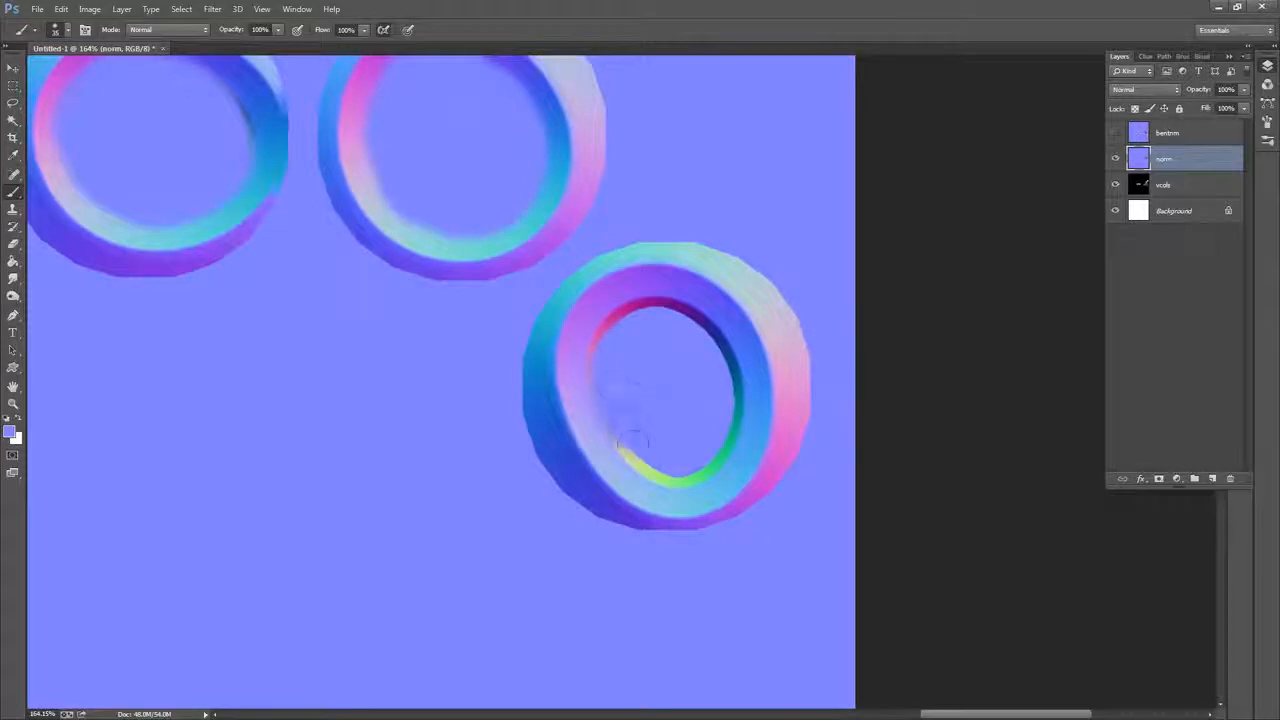
{"action": "mouse_move", "coordinate": [668, 460]}
{"action": "left_mouse_down"}
{"action": "mouse_move", "coordinate": [711, 426]}
{"action": "mouse_move", "coordinate": [737, 372]}
{"action": "mouse_move", "coordinate": [712, 322]}
{"action": "mouse_move", "coordinate": [668, 305]}
{"action": "mouse_move", "coordinate": [638, 312]}
{"action": "mouse_move", "coordinate": [660, 314]}
{"action": "left_mouse_up"}
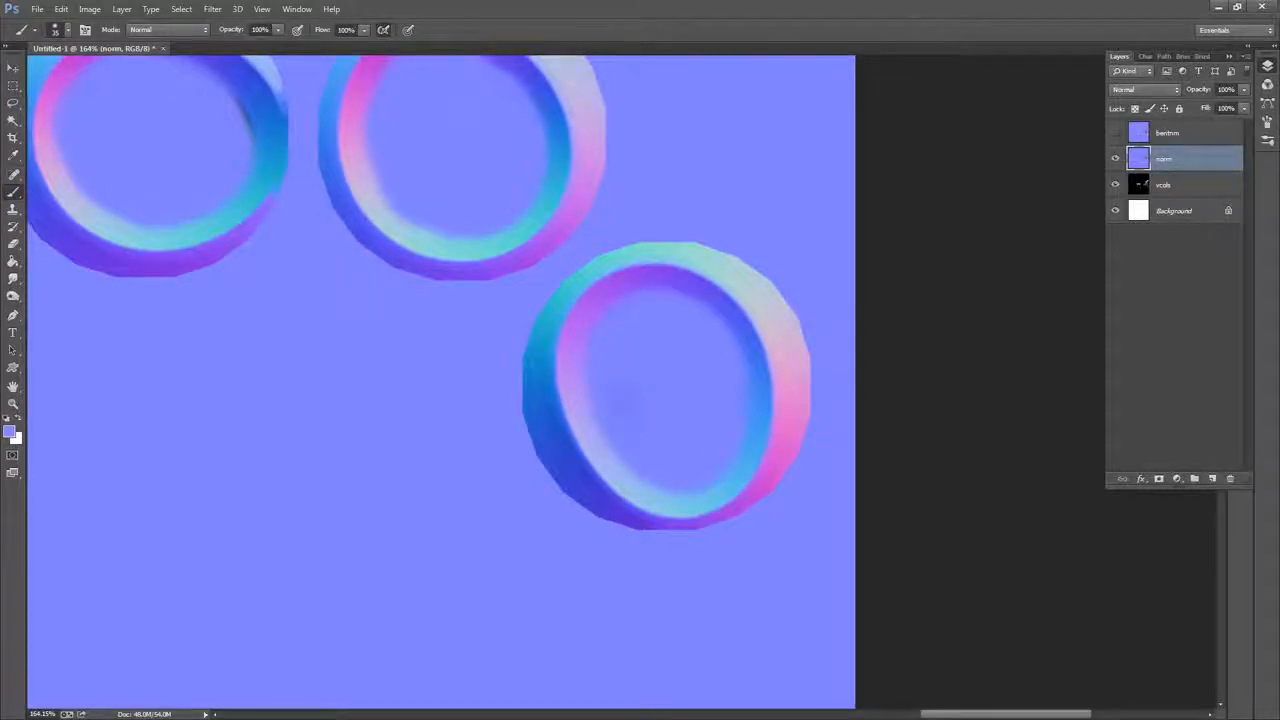
{"action": "mouse_move", "coordinate": [691, 205]}
{"action": "left_mouse_down"}
{"action": "mouse_move", "coordinate": [806, 326]}
{"action": "mouse_move", "coordinate": [868, 335]}
{"action": "left_mouse_up"}
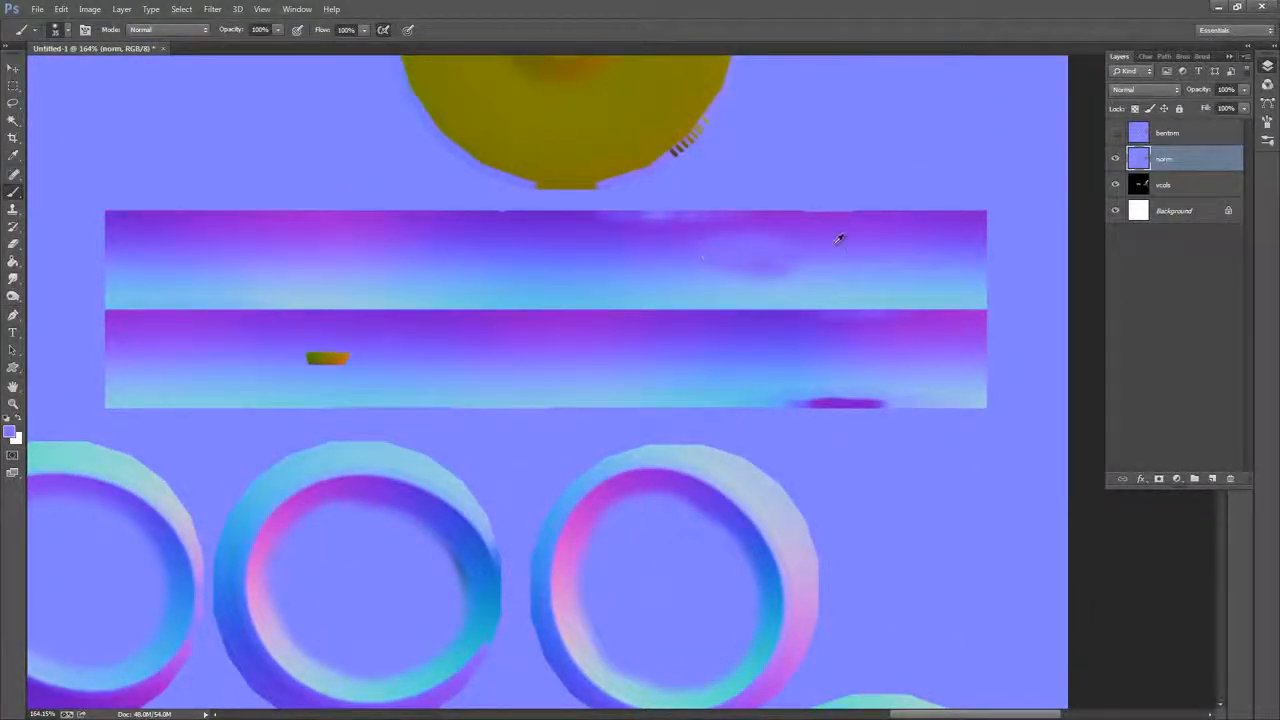
Paint out the green-orange patch in the lower gradient strip using colors sampled from the surrounding gradient
{"action": "left_click_drag", "start_coordinate": [691, 266], "coordinate": [1019, 202]}
{"action": "left_click_drag", "start_coordinate": [634, 297], "coordinate": [734, 287]}
{"action": "left_click", "coordinate": [544, 288], "text": "alt"}
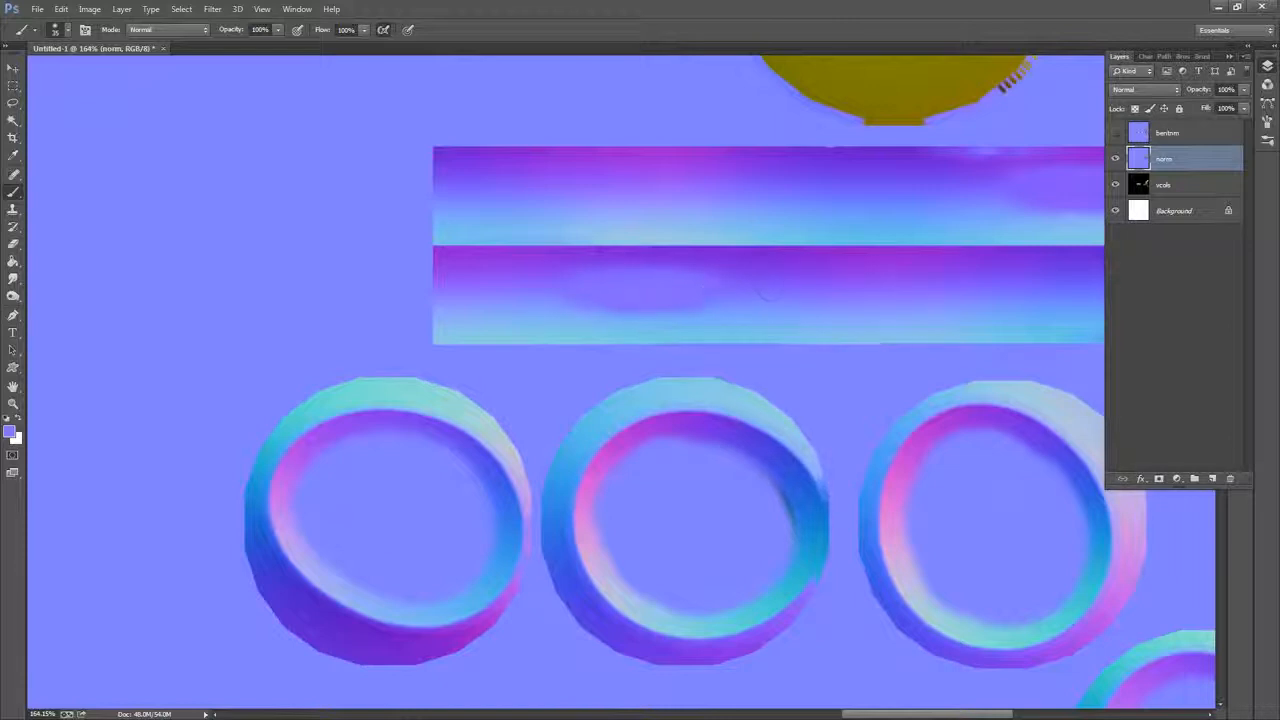
{"action": "left_click", "coordinate": [723, 264], "text": "alt"}
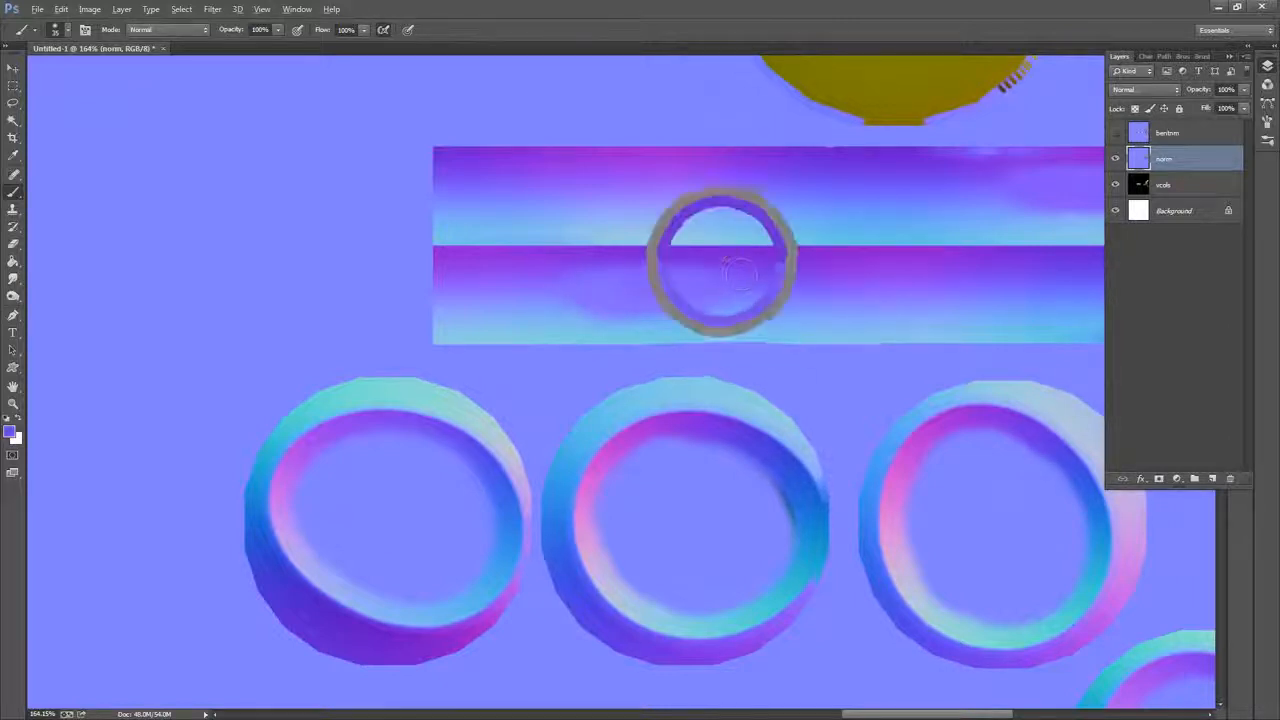
{"action": "mouse_move", "coordinate": [688, 278]}
{"action": "left_mouse_down"}
{"action": "mouse_move", "coordinate": [604, 280]}
{"action": "mouse_move", "coordinate": [694, 284]}
{"action": "left_mouse_up"}
Enlarge the brush to 55 px and paint the lower yellow disc above the strips over with flat normal-map blue
{"action": "left_click_drag", "start_coordinate": [931, 248], "coordinate": [646, 491]}
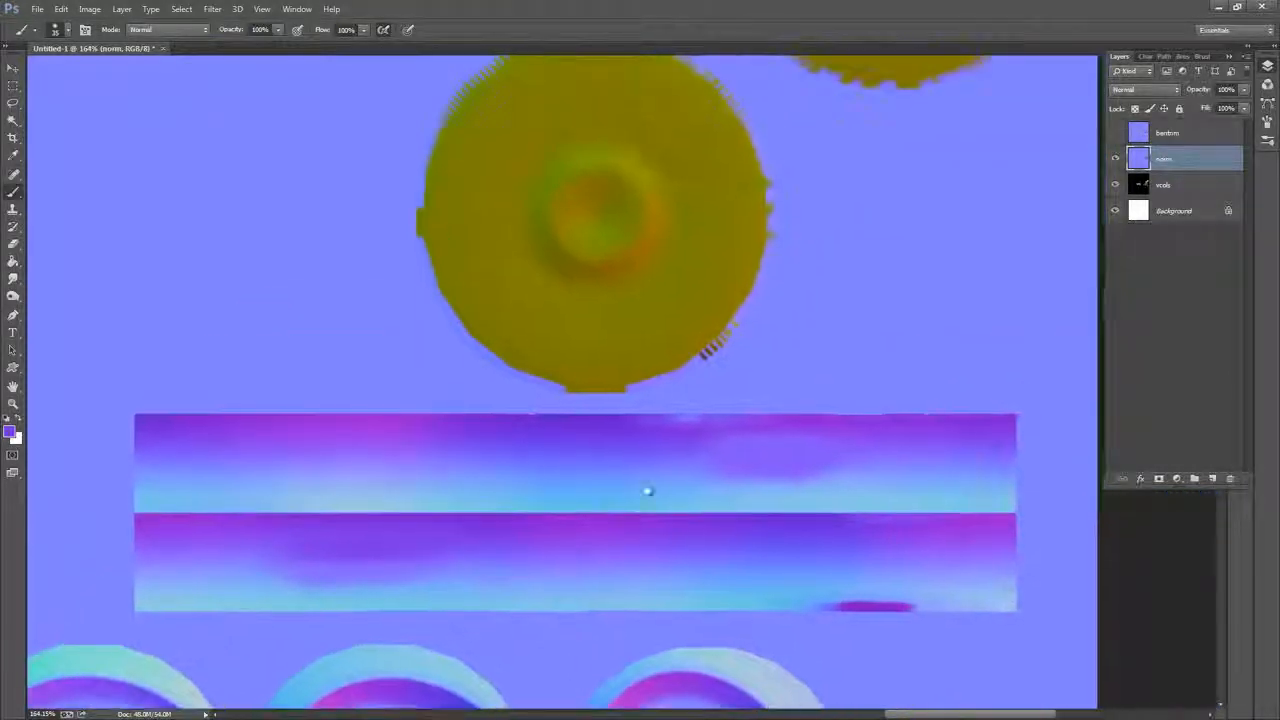
{"action": "right_click", "coordinate": [838, 278]}
{"action": "left_click_drag", "start_coordinate": [914, 307], "coordinate": [922, 313]}
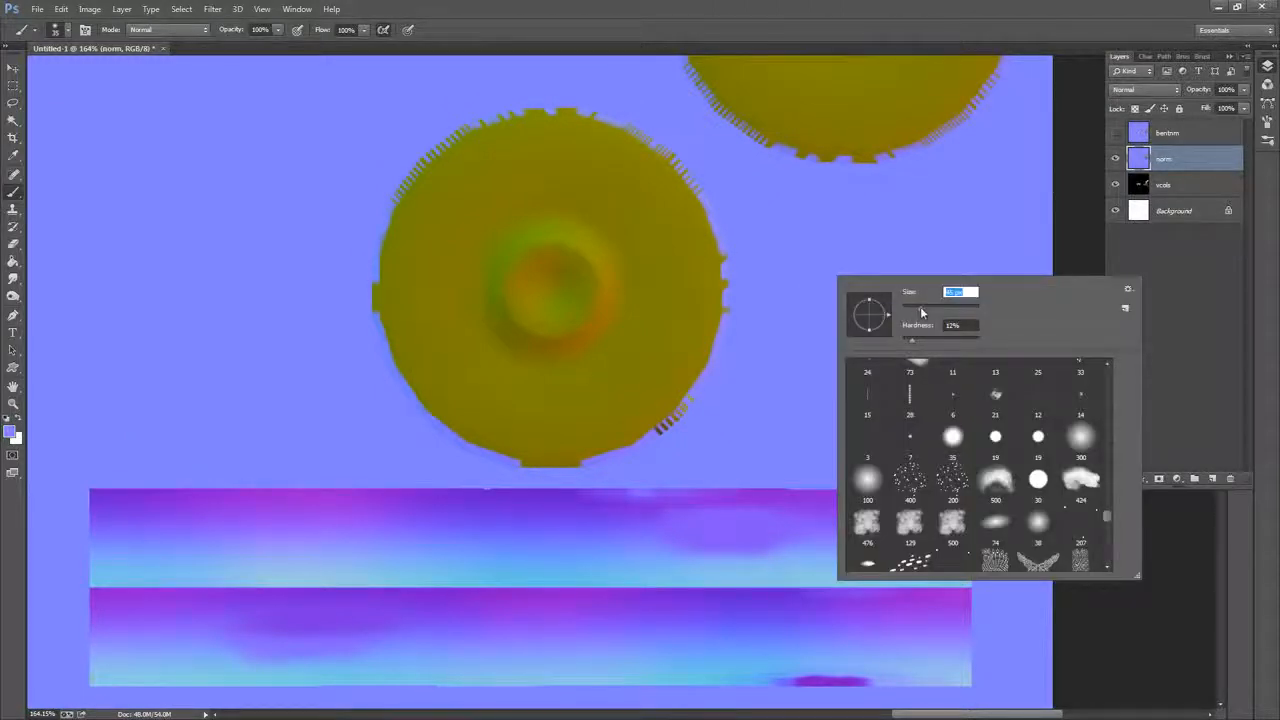
{"action": "mouse_move", "coordinate": [680, 402]}
{"action": "left_mouse_down"}
{"action": "mouse_move", "coordinate": [651, 423]}
{"action": "mouse_move", "coordinate": [490, 440]}
{"action": "left_mouse_up"}
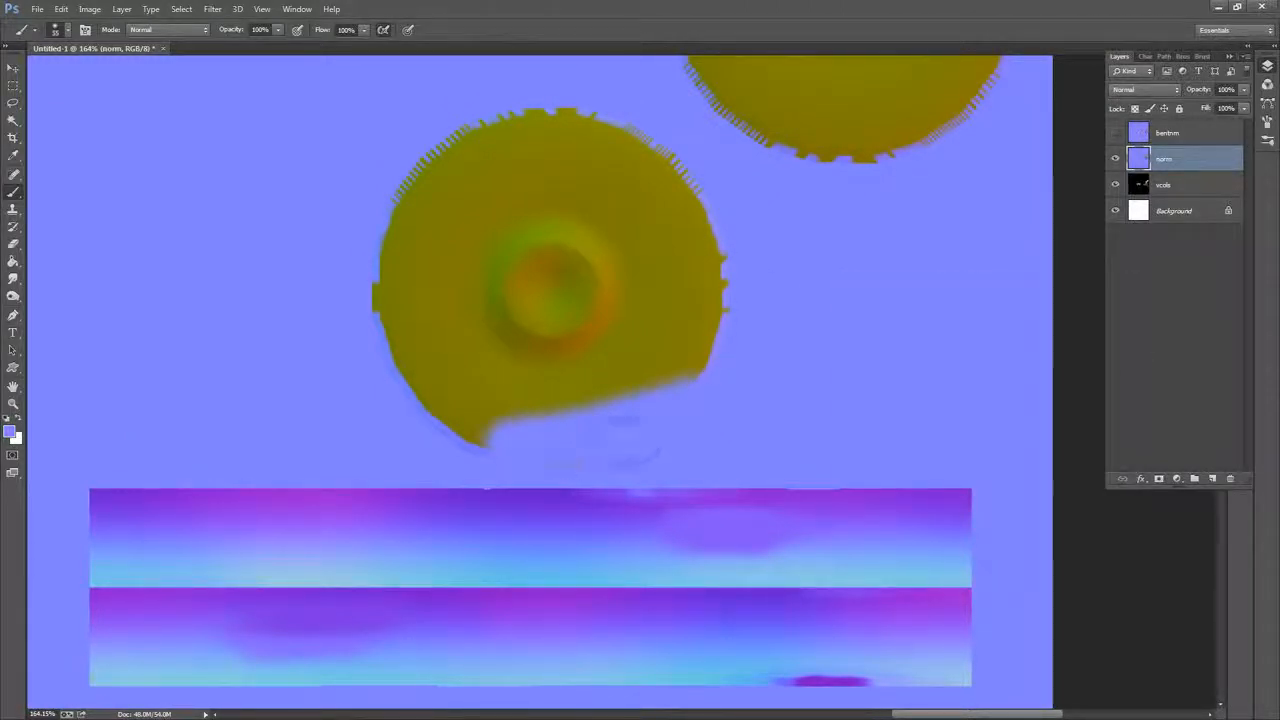
{"action": "mouse_move", "coordinate": [575, 447]}
{"action": "left_mouse_down"}
{"action": "mouse_move", "coordinate": [430, 395]}
{"action": "mouse_move", "coordinate": [389, 226]}
{"action": "mouse_move", "coordinate": [590, 160]}
{"action": "mouse_move", "coordinate": [680, 180]}
{"action": "mouse_move", "coordinate": [700, 340]}
{"action": "mouse_move", "coordinate": [480, 385]}
{"action": "mouse_move", "coordinate": [445, 225]}
{"action": "mouse_move", "coordinate": [629, 309]}
{"action": "mouse_move", "coordinate": [600, 350]}
{"action": "left_mouse_up"}
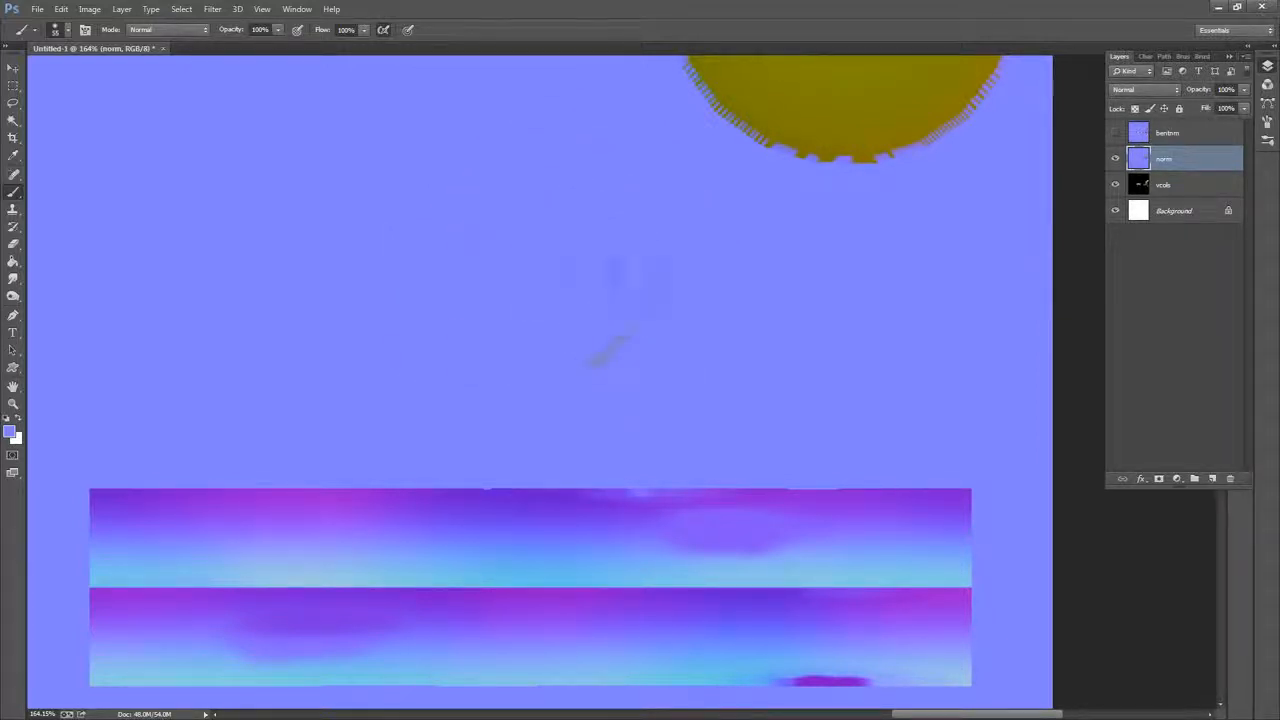
Paint the remaining yellow disc near the map's edge over with flat normal-map blue
{"action": "left_click_drag", "start_coordinate": [844, 274], "coordinate": [643, 582]}
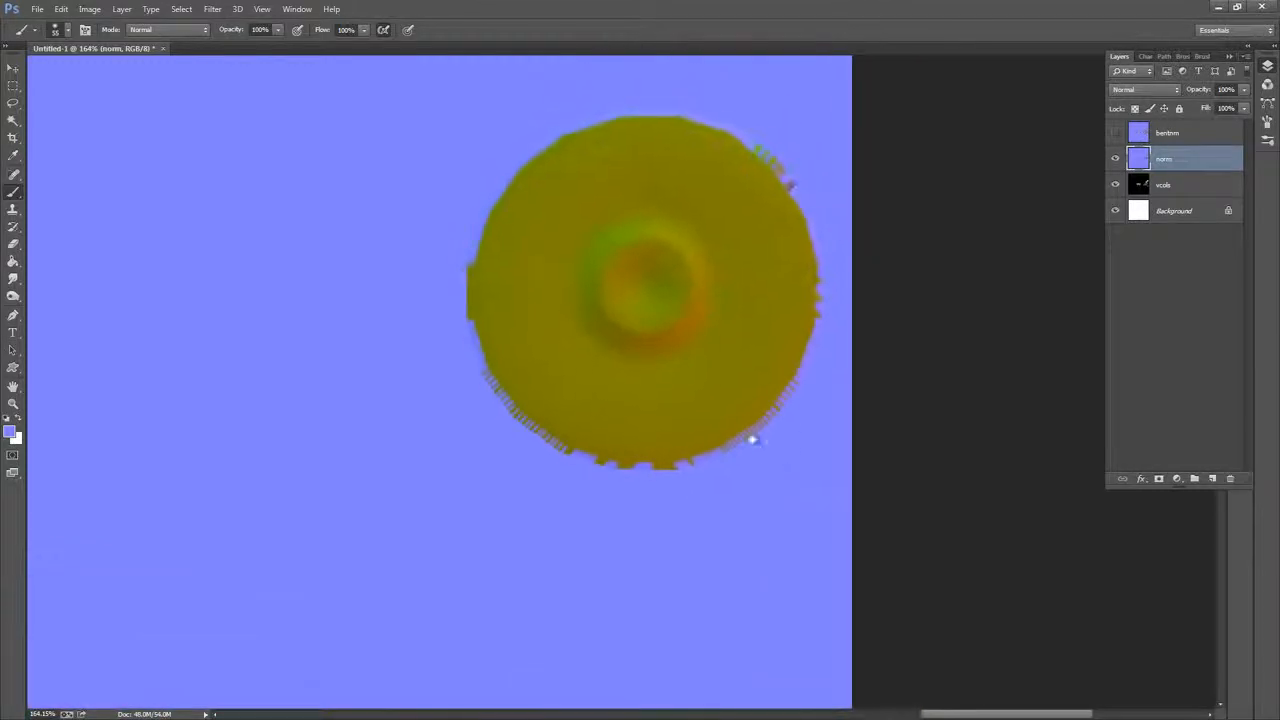
{"action": "mouse_move", "coordinate": [775, 428]}
{"action": "left_mouse_down"}
{"action": "mouse_move", "coordinate": [798, 284]}
{"action": "mouse_move", "coordinate": [786, 181]}
{"action": "mouse_move", "coordinate": [600, 140]}
{"action": "mouse_move", "coordinate": [780, 205]}
{"action": "mouse_move", "coordinate": [490, 380]}
{"action": "mouse_move", "coordinate": [746, 258]}
{"action": "mouse_move", "coordinate": [530, 228]}
{"action": "mouse_move", "coordinate": [705, 265]}
{"action": "mouse_move", "coordinate": [640, 400]}
{"action": "left_mouse_up"}
{"action": "mouse_move", "coordinate": [708, 335]}
{"action": "left_mouse_down"}
{"action": "mouse_move", "coordinate": [630, 300]}
{"action": "mouse_move", "coordinate": [523, 328]}
{"action": "left_mouse_up"}
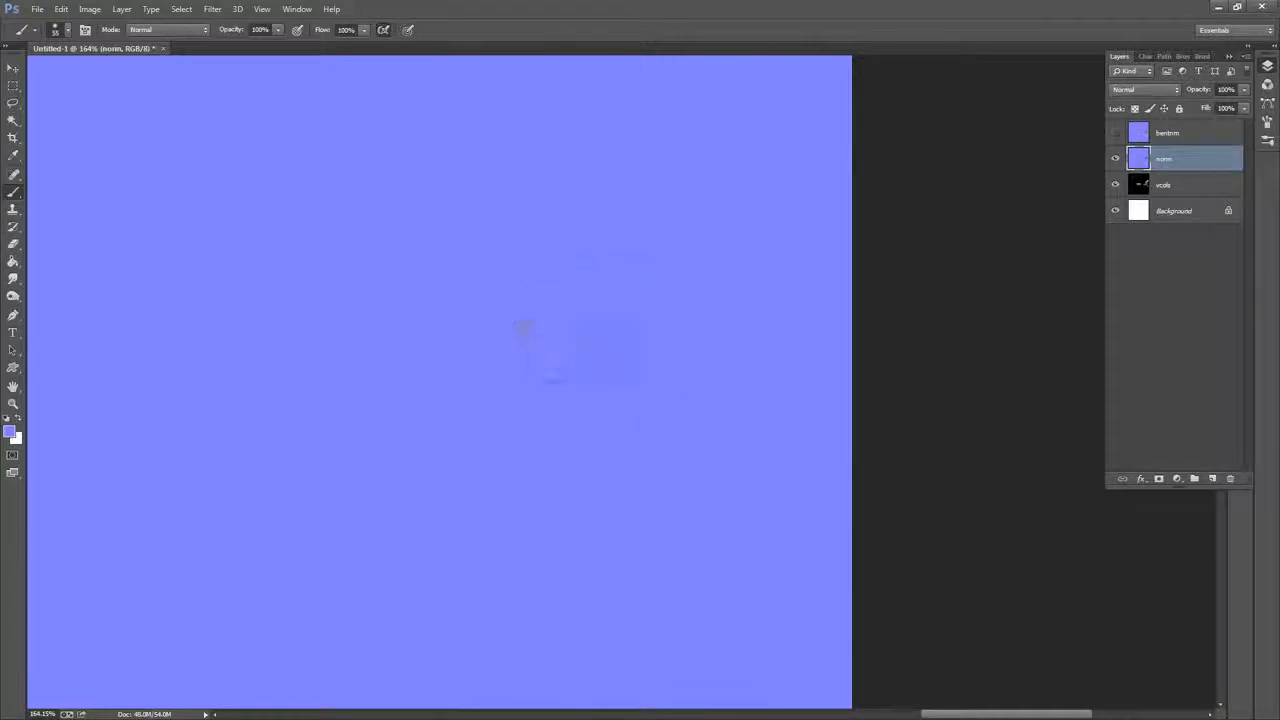
Show and select the bent-normal layer, hide the norm layer, and examine the two central eyes up close
{"action": "key", "text": "z"}
{"action": "mouse_move", "coordinate": [677, 331]}
{"action": "left_mouse_down"}
{"action": "mouse_move", "coordinate": [594, 343]}
{"action": "mouse_move", "coordinate": [598, 264]}
{"action": "left_mouse_up"}
{"action": "left_click_drag", "start_coordinate": [854, 238], "coordinate": [858, 237]}
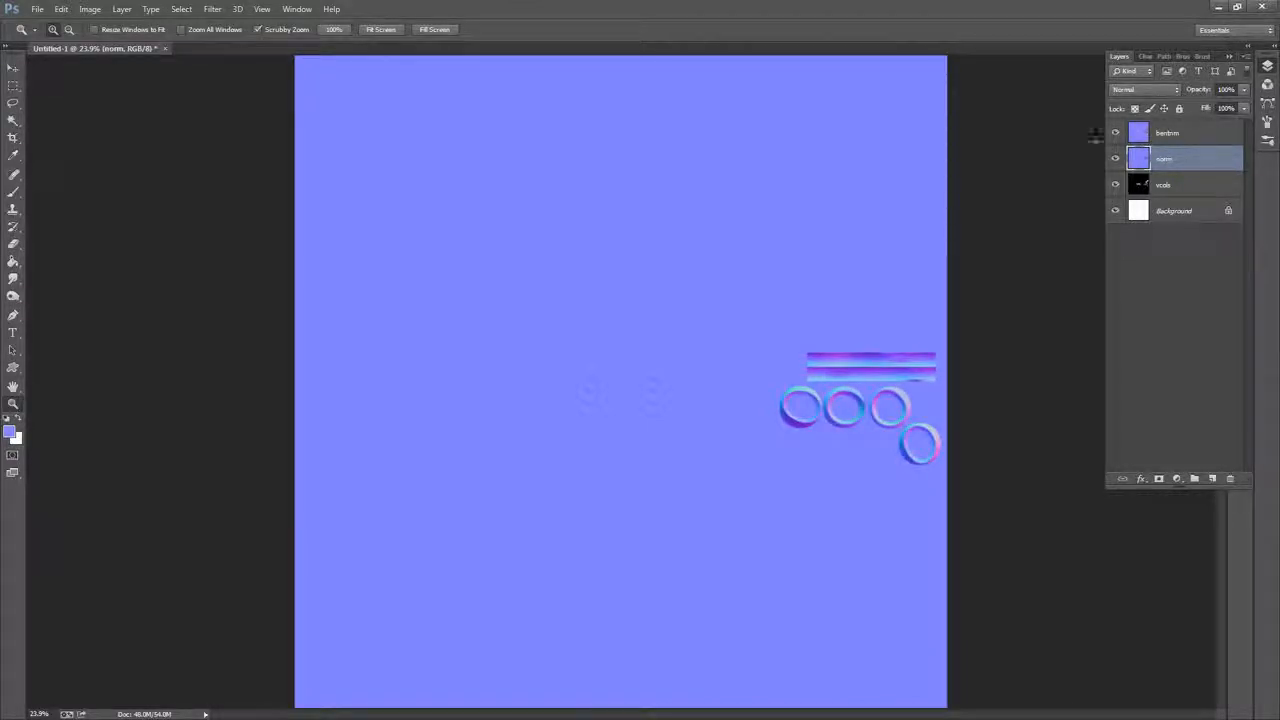
{"action": "left_click", "coordinate": [1114, 133]}
{"action": "left_click", "coordinate": [1116, 161]}
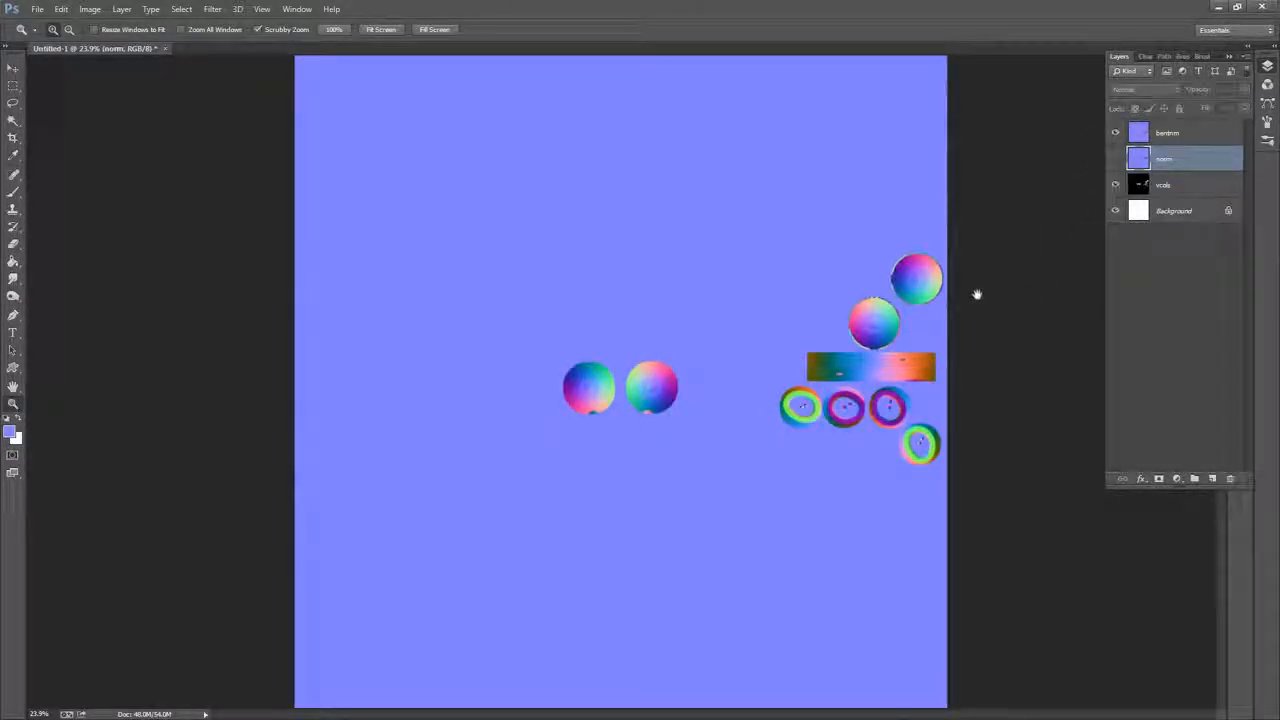
{"action": "left_click", "coordinate": [1138, 137]}
{"action": "left_click_drag", "start_coordinate": [780, 361], "coordinate": [900, 358]}
{"action": "left_click_drag", "start_coordinate": [484, 436], "coordinate": [788, 294]}
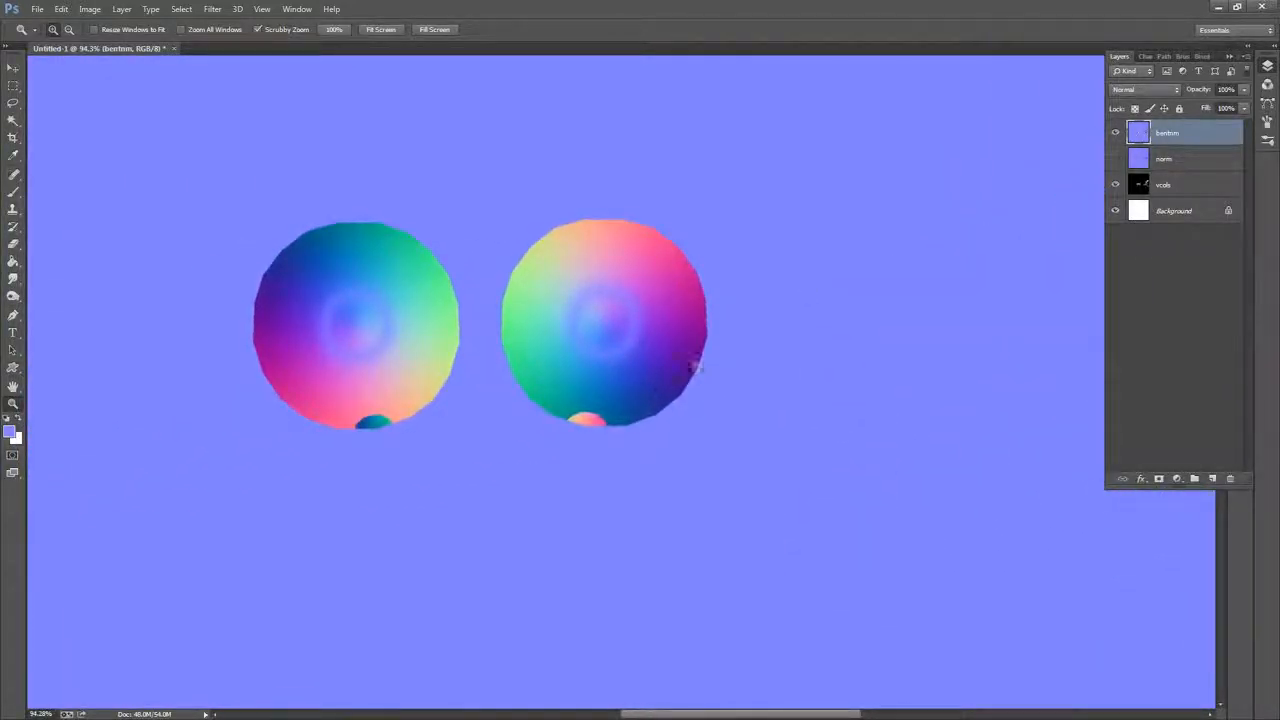
{"action": "left_click_drag", "start_coordinate": [881, 299], "coordinate": [745, 367]}
Inspect the bent-normal layer's green, blue and red channels one at a time
{"action": "left_click", "coordinate": [1149, 58]}
{"action": "left_click", "coordinate": [1177, 129]}
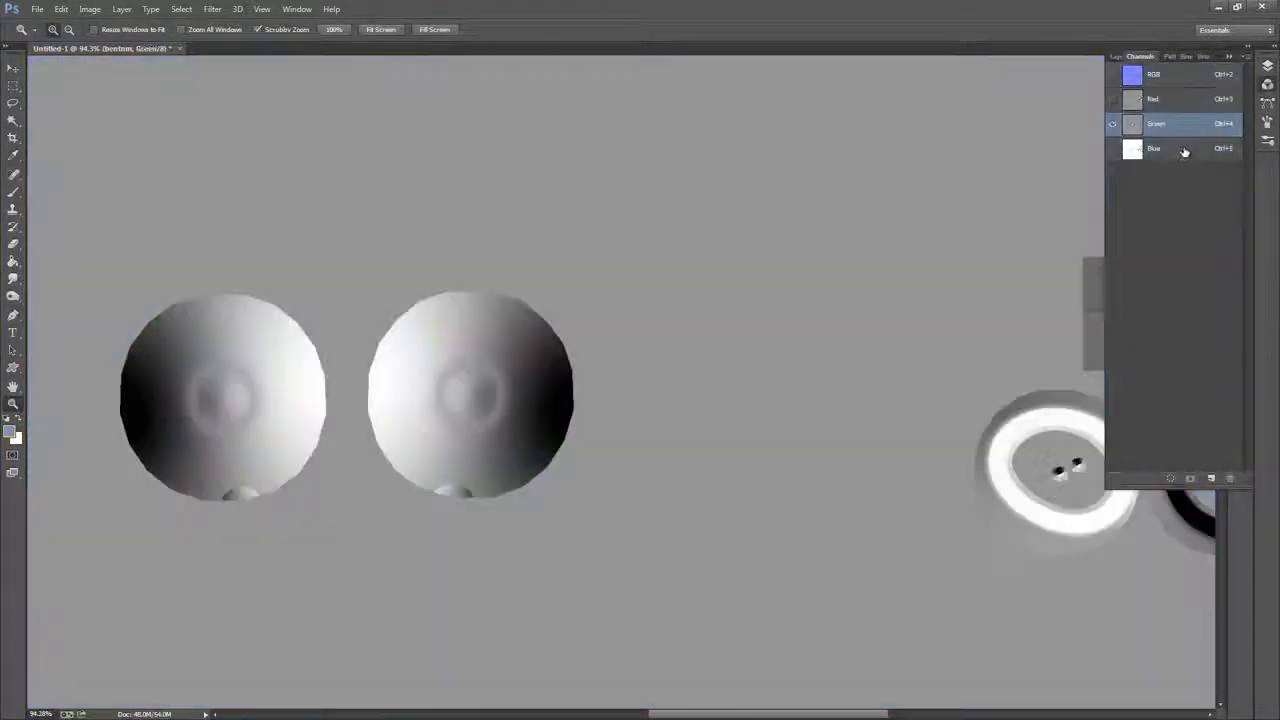
{"action": "left_click", "coordinate": [1178, 153]}
{"action": "left_click", "coordinate": [1178, 132]}
{"action": "left_click", "coordinate": [1176, 106]}
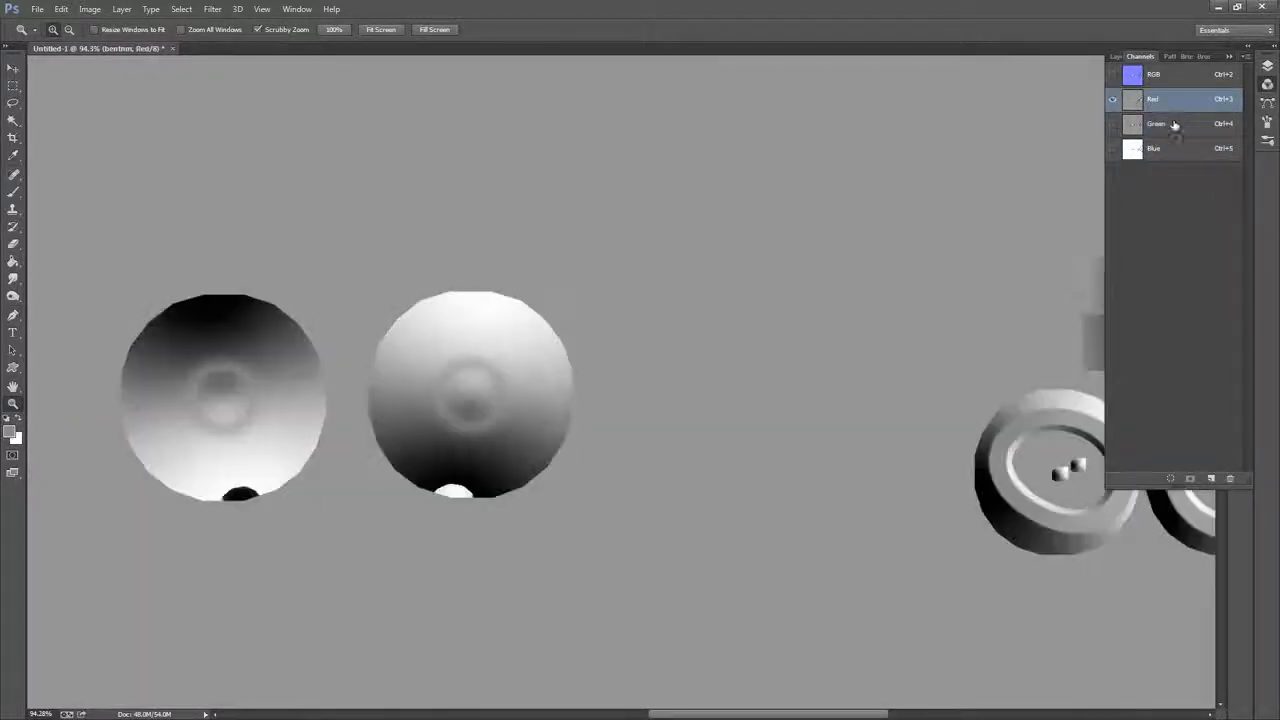
{"action": "left_click", "coordinate": [1182, 154]}
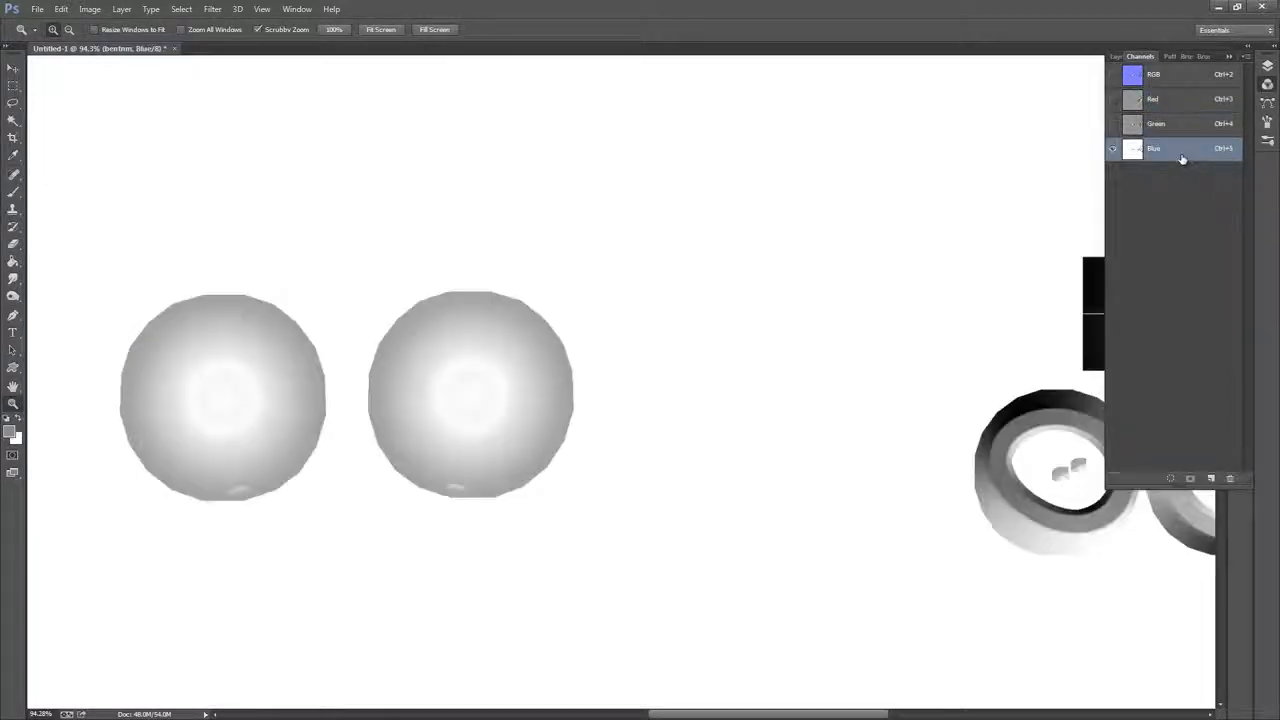
Return to the layer list and delete the bent-normal layer
{"action": "left_click", "coordinate": [1116, 57]}
{"action": "left_click", "coordinate": [1144, 57]}
{"action": "left_click", "coordinate": [1117, 57]}
{"action": "left_click_drag", "start_coordinate": [1174, 140], "coordinate": [1231, 477]}
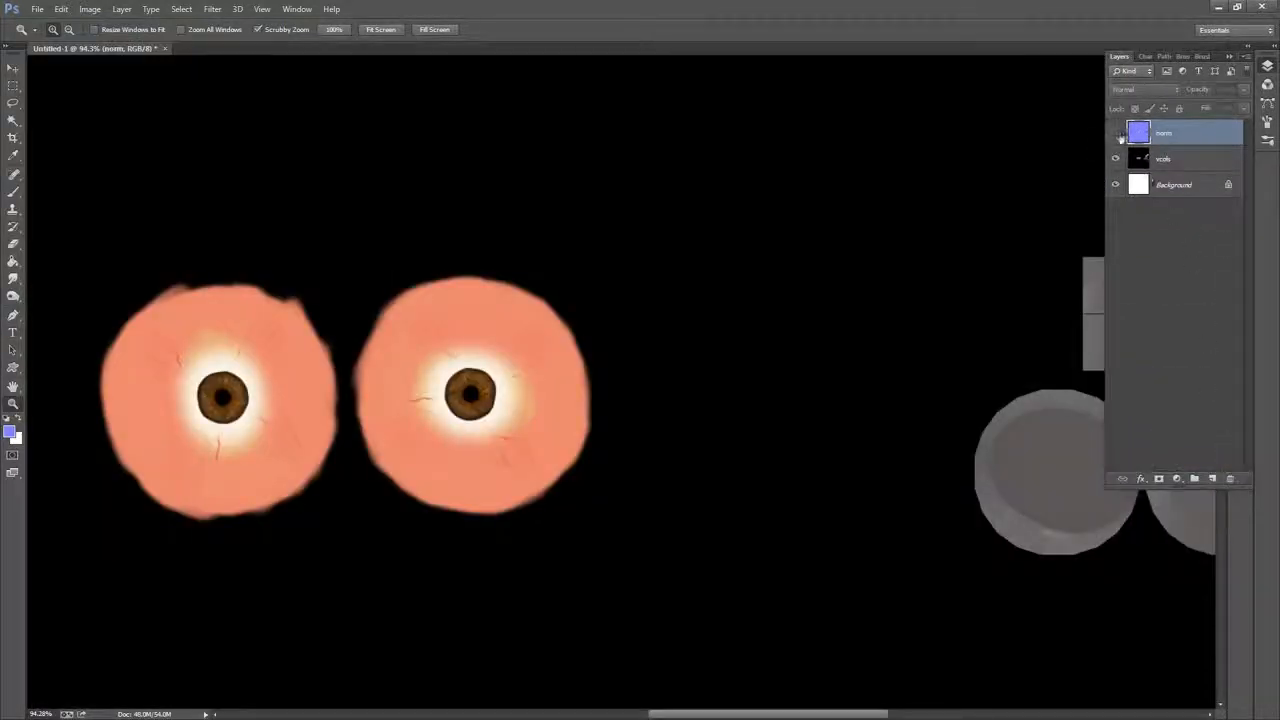
Select the vcols layer and start saving the visible color map as a PNG in the Texture Edits folder
{"action": "left_click_drag", "start_coordinate": [861, 320], "coordinate": [765, 331]}
{"action": "left_click", "coordinate": [1184, 162]}
{"action": "left_click", "coordinate": [37, 9]}
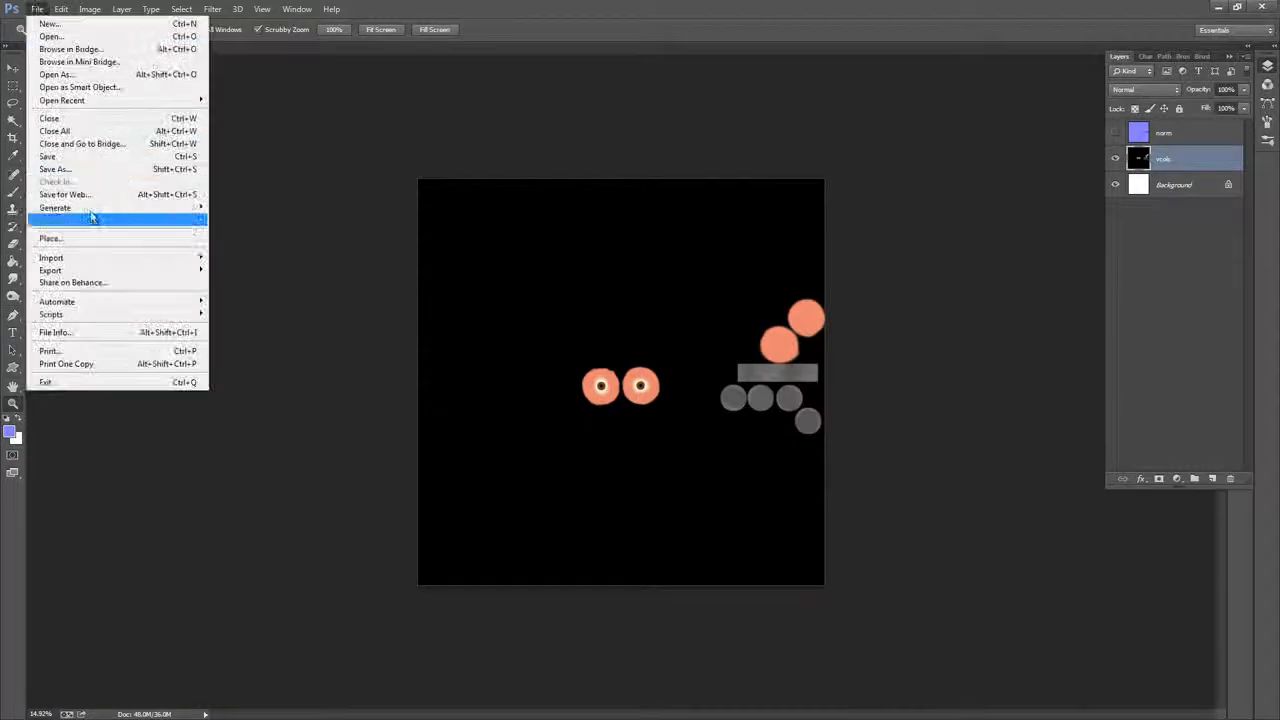
{"action": "left_click", "coordinate": [94, 168]}
{"action": "left_click", "coordinate": [432, 499]}
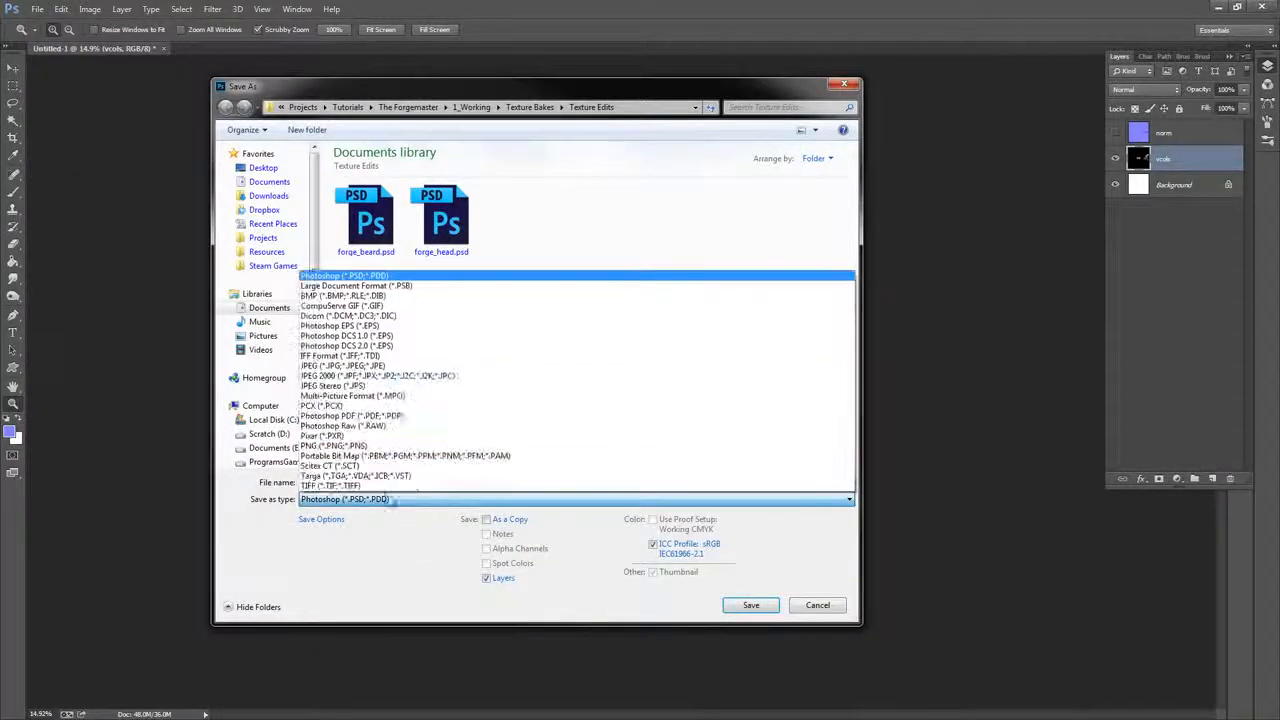
{"action": "left_click", "coordinate": [440, 449]}
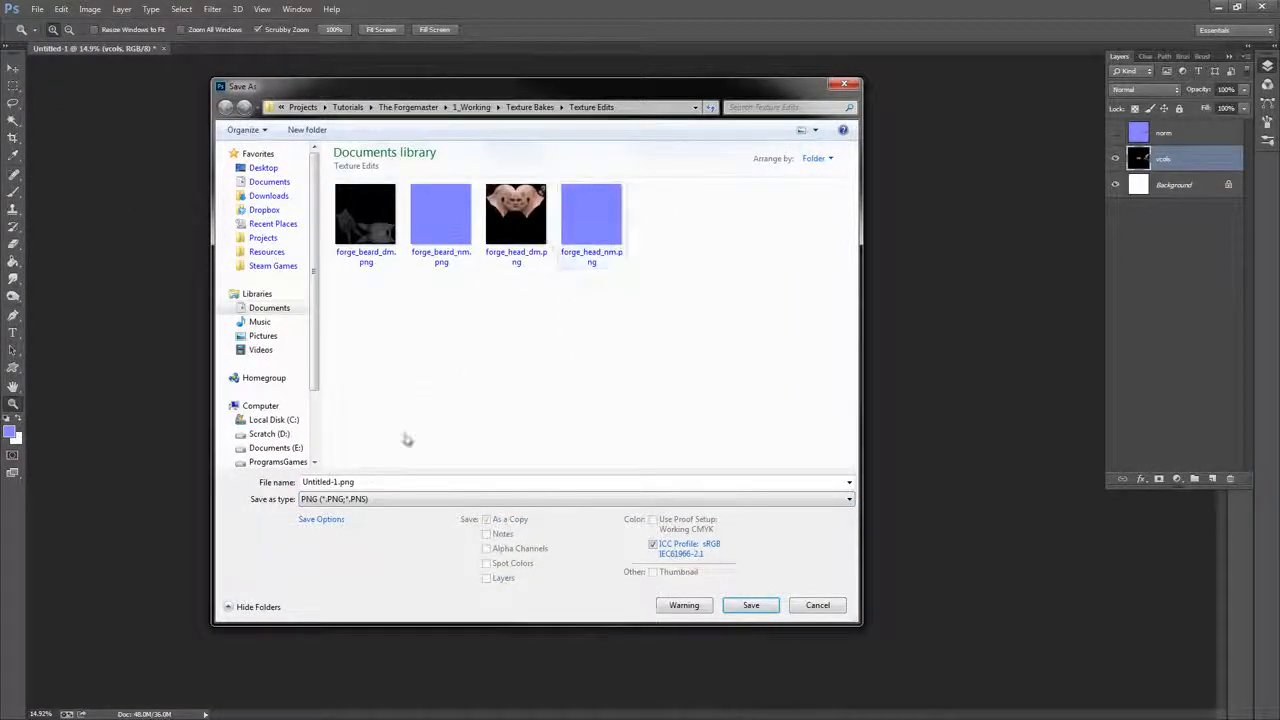
Base the file name on forge_beard_dm.png, change it to forge_eyes_dm.png, and save with the default PNG options
{"action": "left_click", "coordinate": [445, 220]}
{"action": "left_click", "coordinate": [340, 483]}
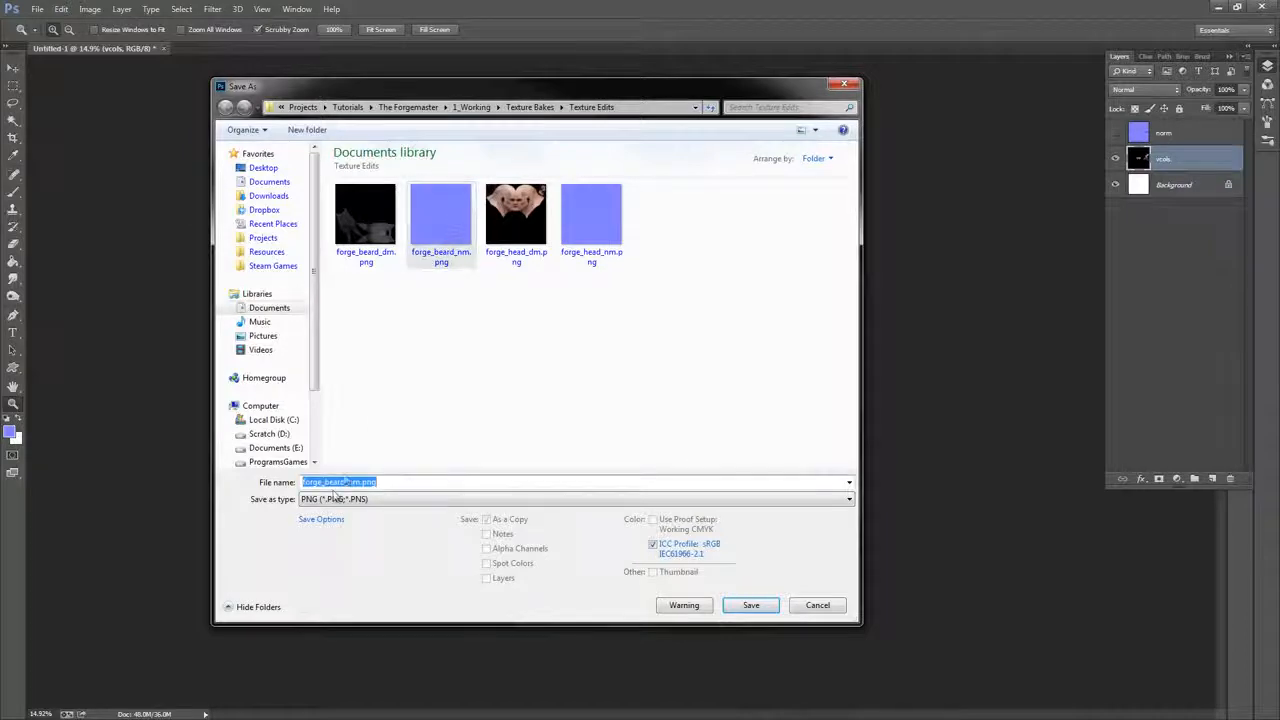
{"action": "left_click", "coordinate": [365, 215]}
{"action": "left_click", "coordinate": [340, 482]}
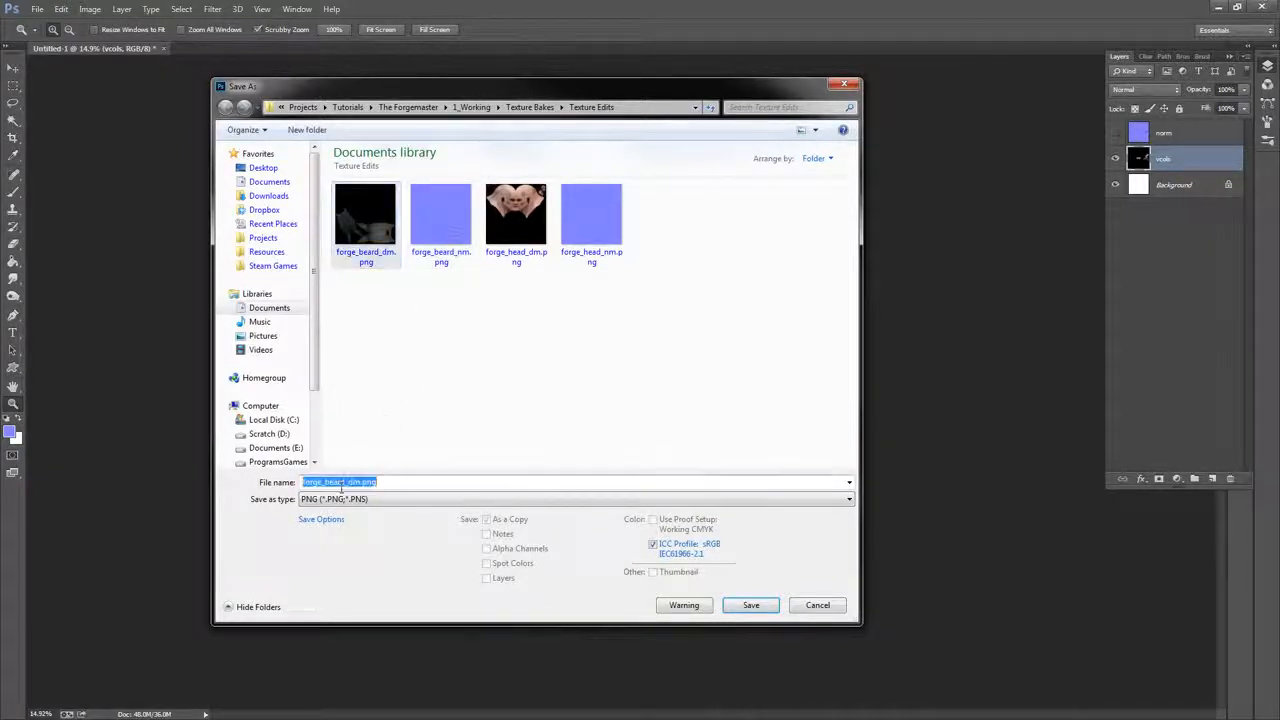
{"action": "left_click", "coordinate": [356, 481]}
{"action": "key", "text": "BackSpace"}
{"action": "key", "text": "BackSpace"}
{"action": "key", "text": "BackSpace"}
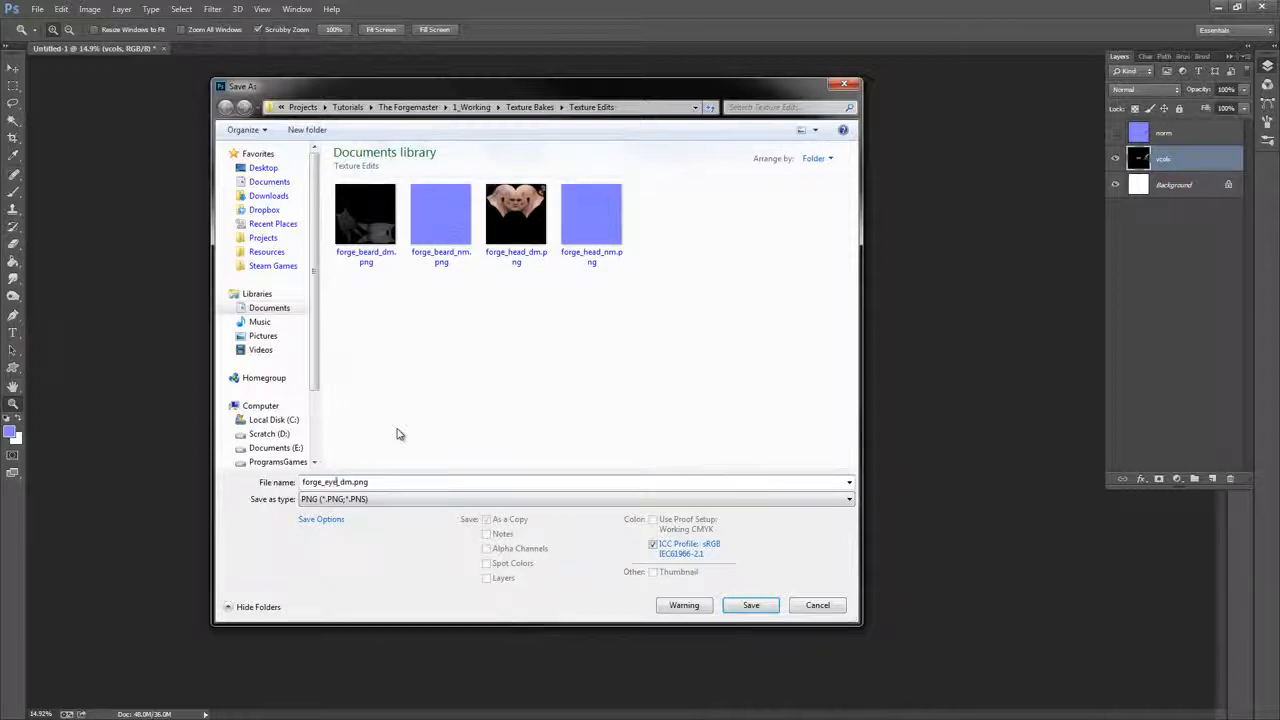
{"action": "key", "text": "Return"}
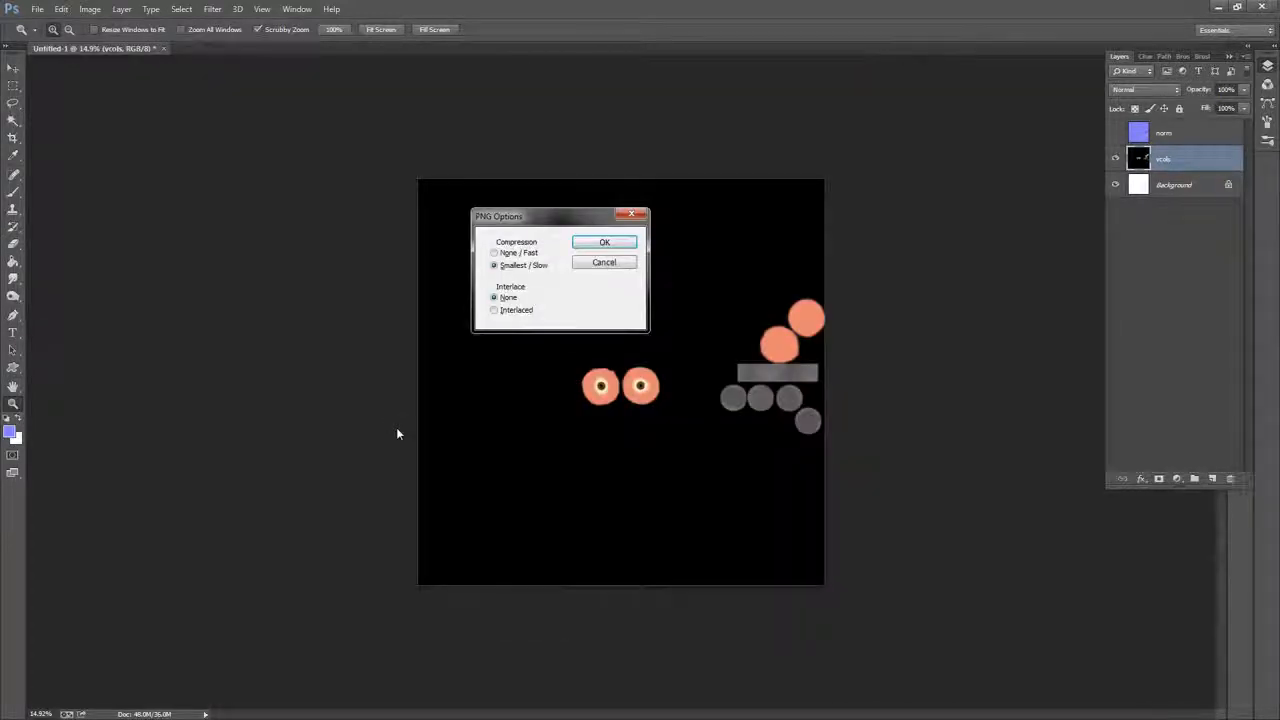
{"action": "left_click", "coordinate": [618, 241]}
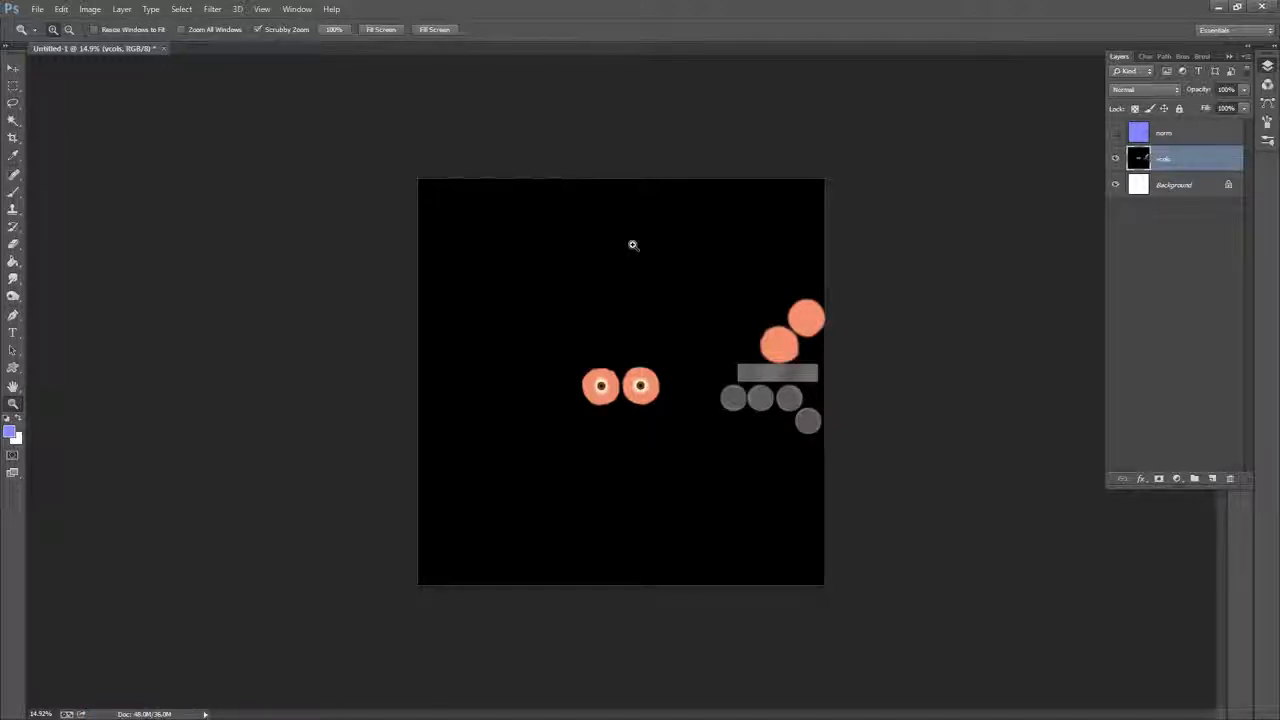
Show and select the norm layer, and start saving the visible normal map as a PNG
{"action": "left_click", "coordinate": [1115, 133]}
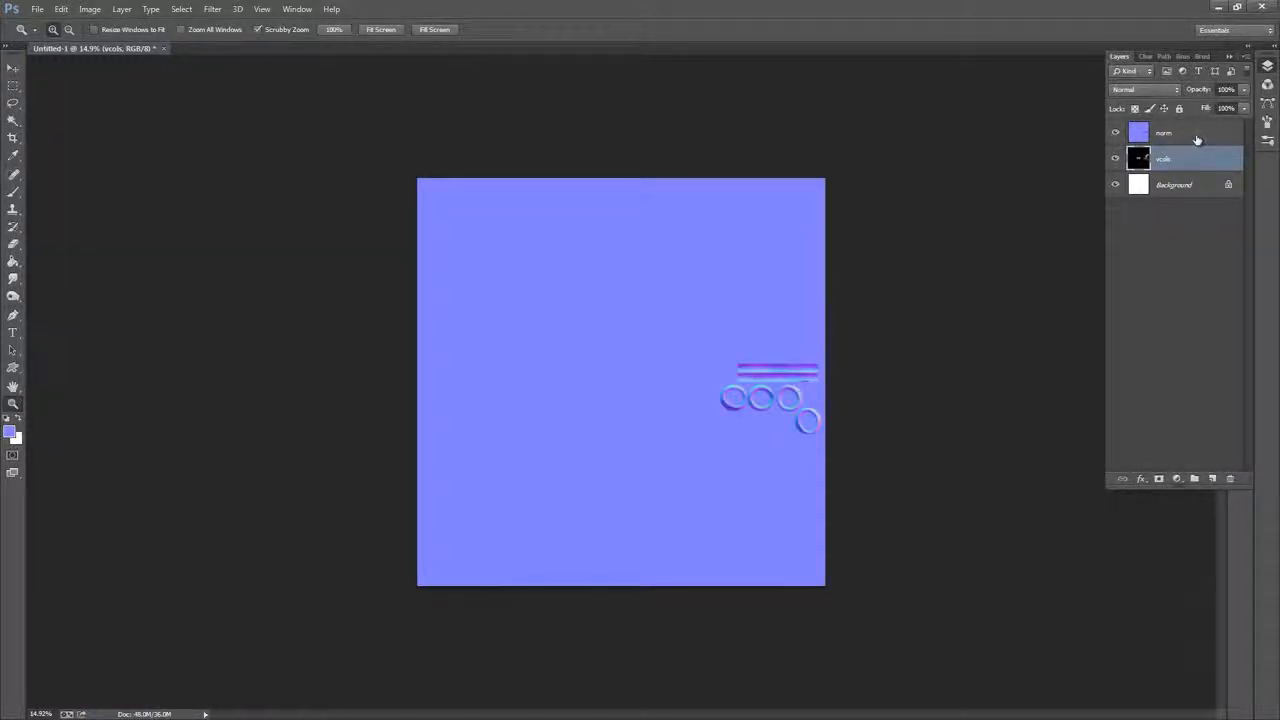
{"action": "left_click", "coordinate": [1180, 133]}
{"action": "left_click", "coordinate": [38, 10]}
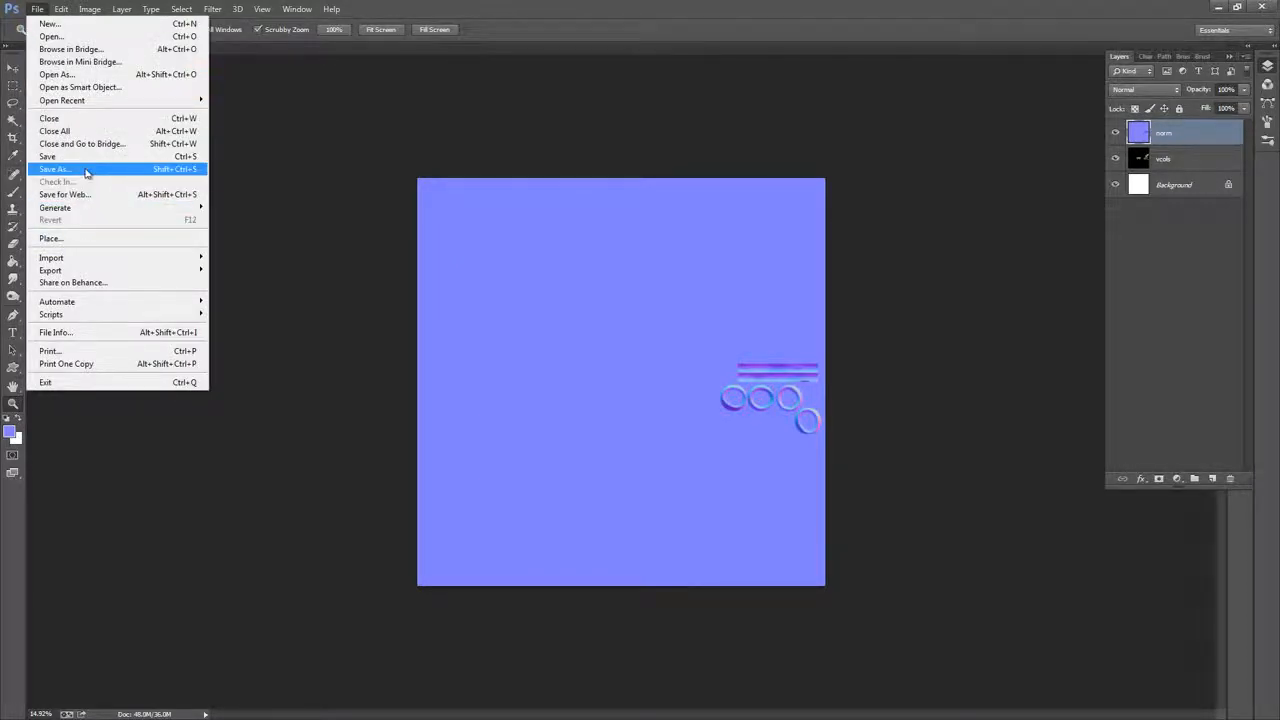
{"action": "left_click", "coordinate": [86, 168]}
{"action": "left_click", "coordinate": [407, 499]}
{"action": "left_click", "coordinate": [333, 445]}
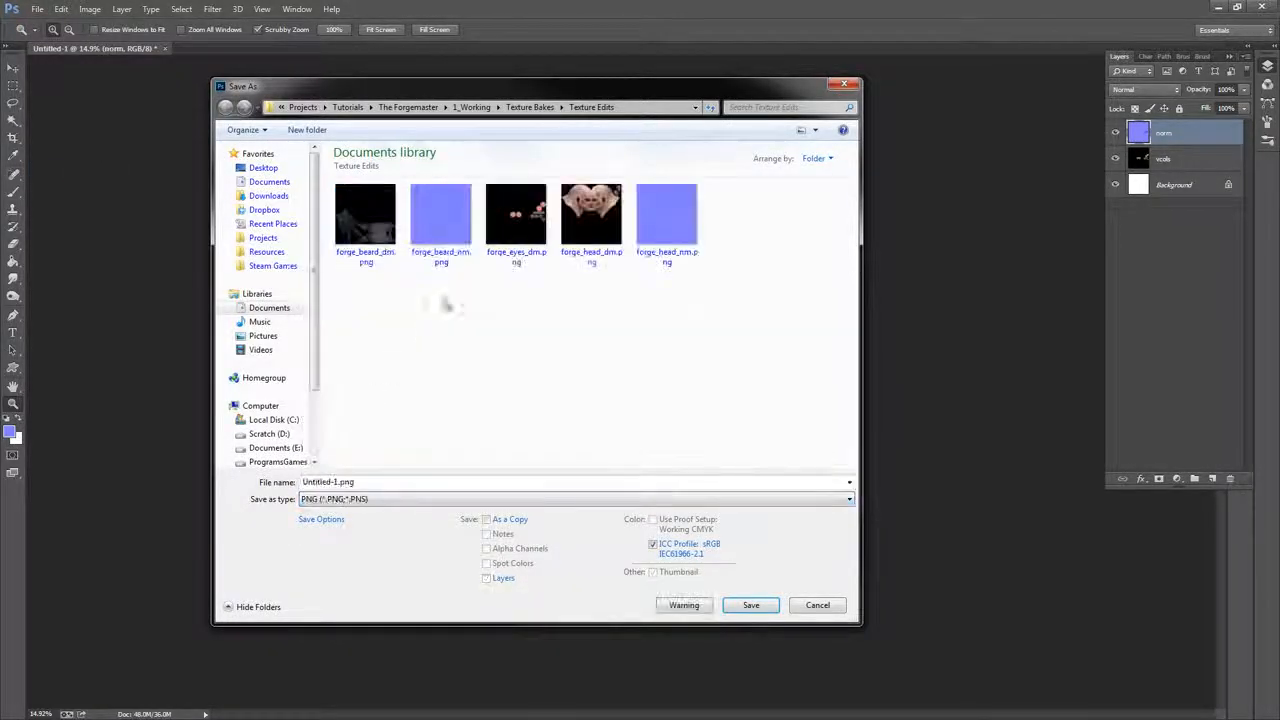
Base the file name on forge_beard_nm.png, change it to forge_eyes_nm.png, and save with the default PNG options
{"action": "left_click", "coordinate": [441, 225]}
{"action": "left_click", "coordinate": [358, 482]}
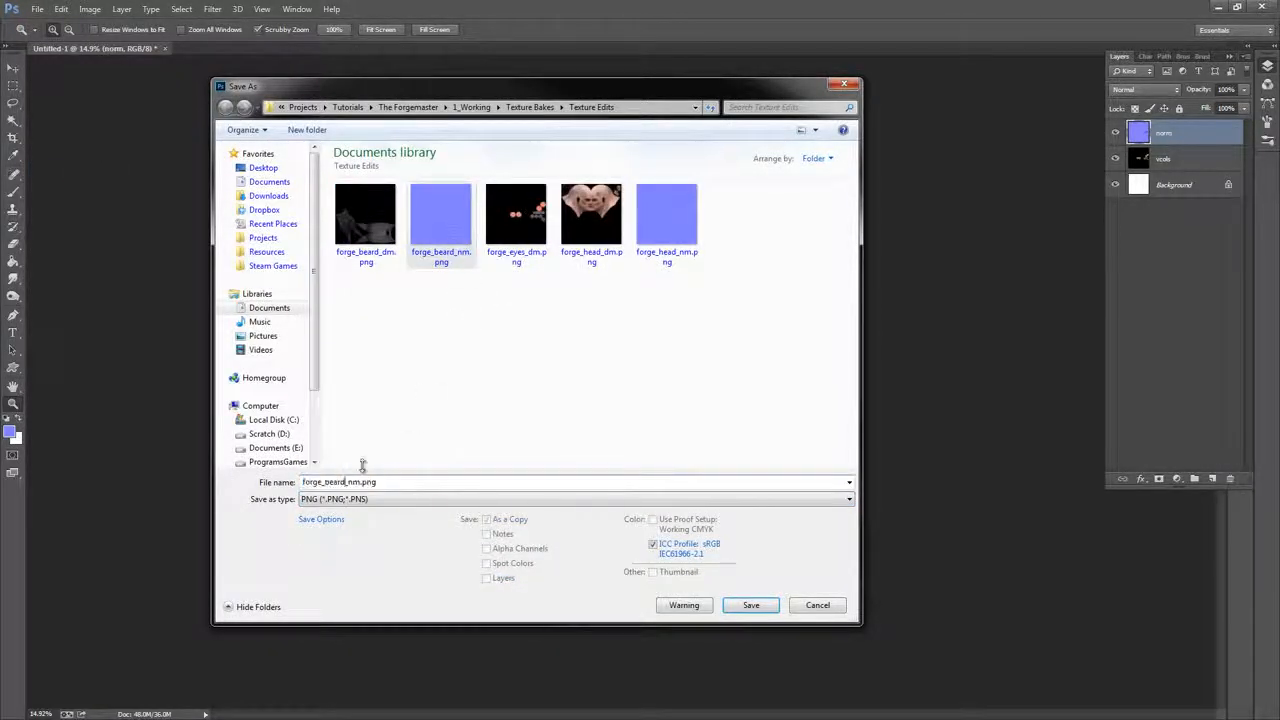
{"action": "key", "text": "BackSpace"}
{"action": "key", "text": "BackSpace"}
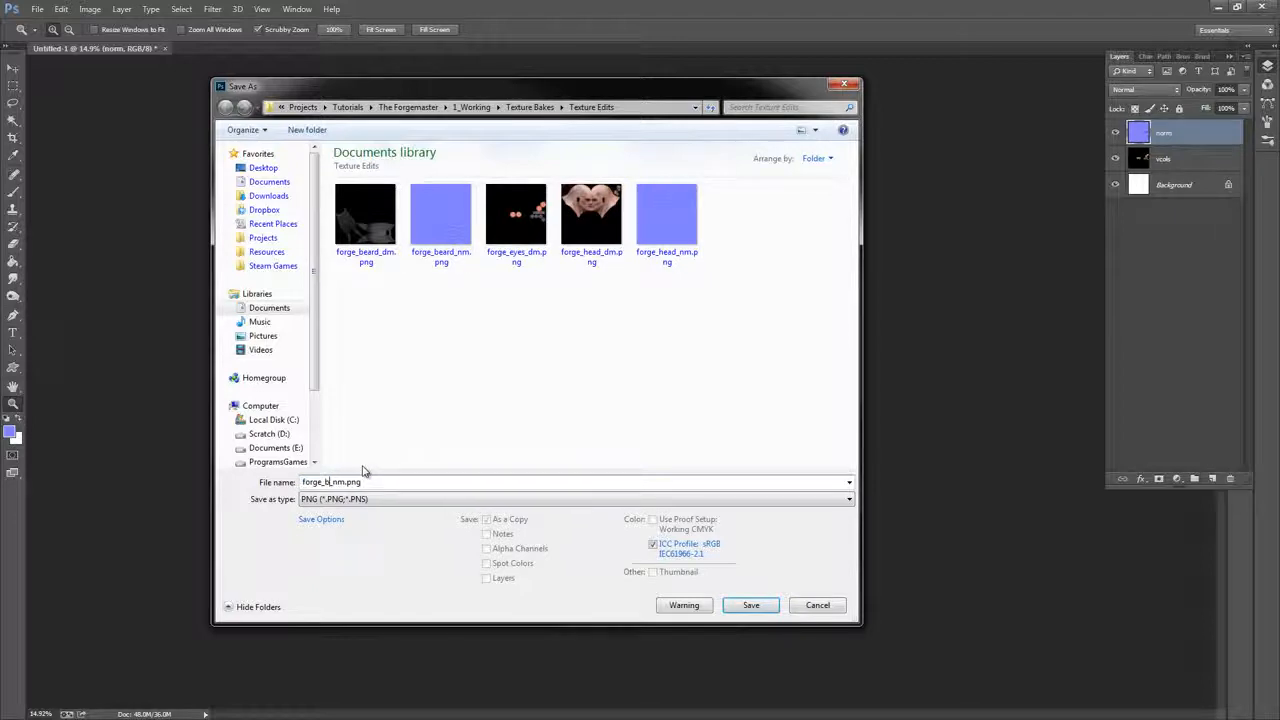
{"action": "type", "text": "eyes"}
{"action": "key", "text": "Return"}
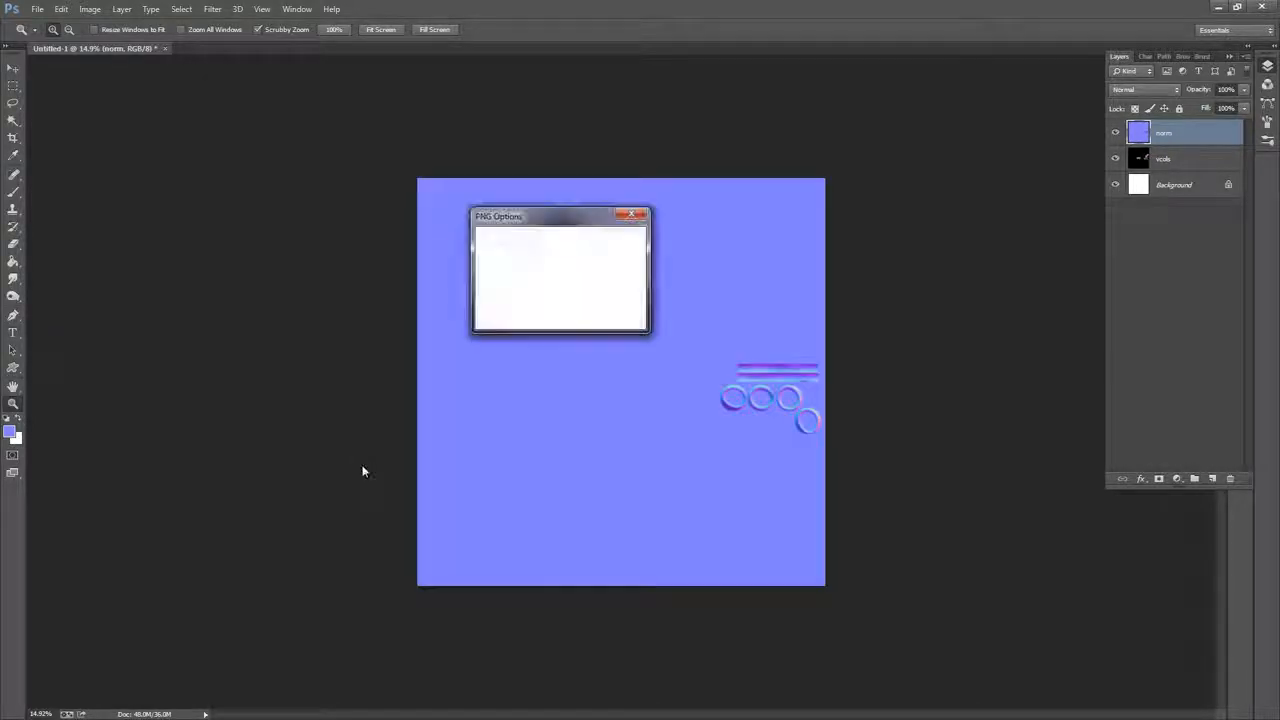
{"action": "key", "text": "Return"}
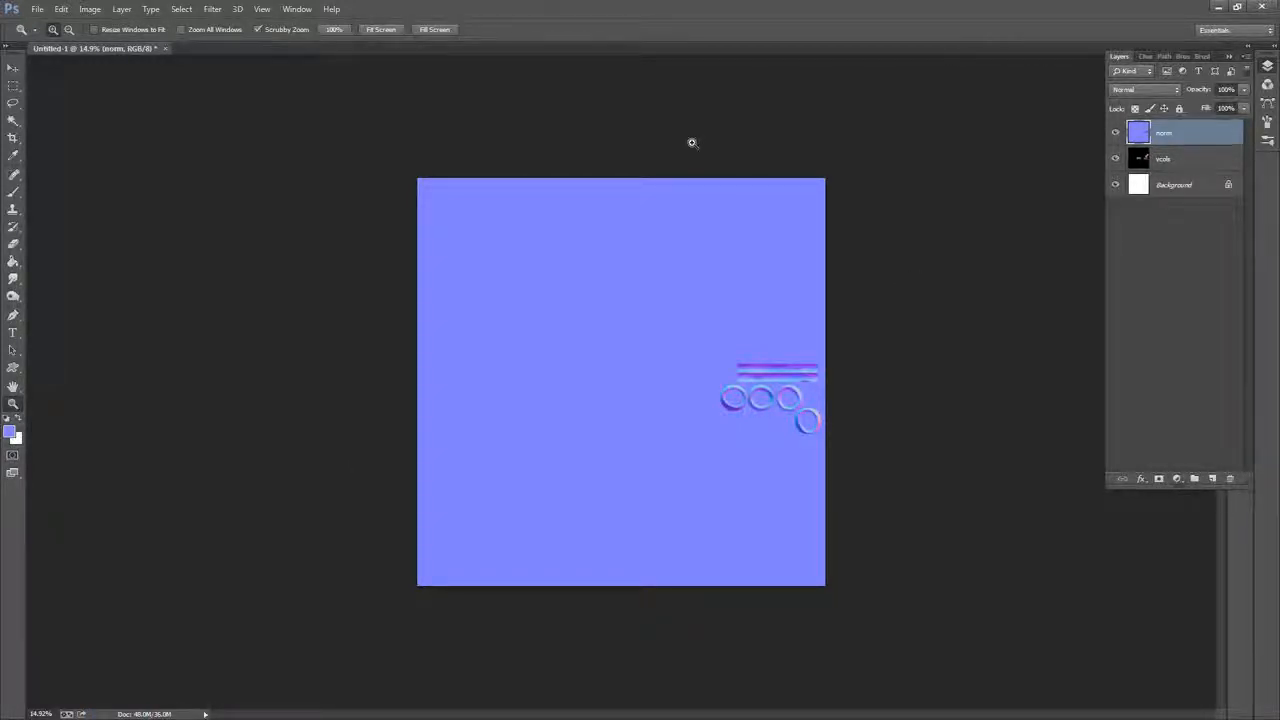
Start saving the layered document in Photoshop PSD format in the Texture Edits folder
{"action": "left_click_drag", "start_coordinate": [1172, 166], "coordinate": [1180, 143]}
{"action": "left_click", "coordinate": [37, 9]}
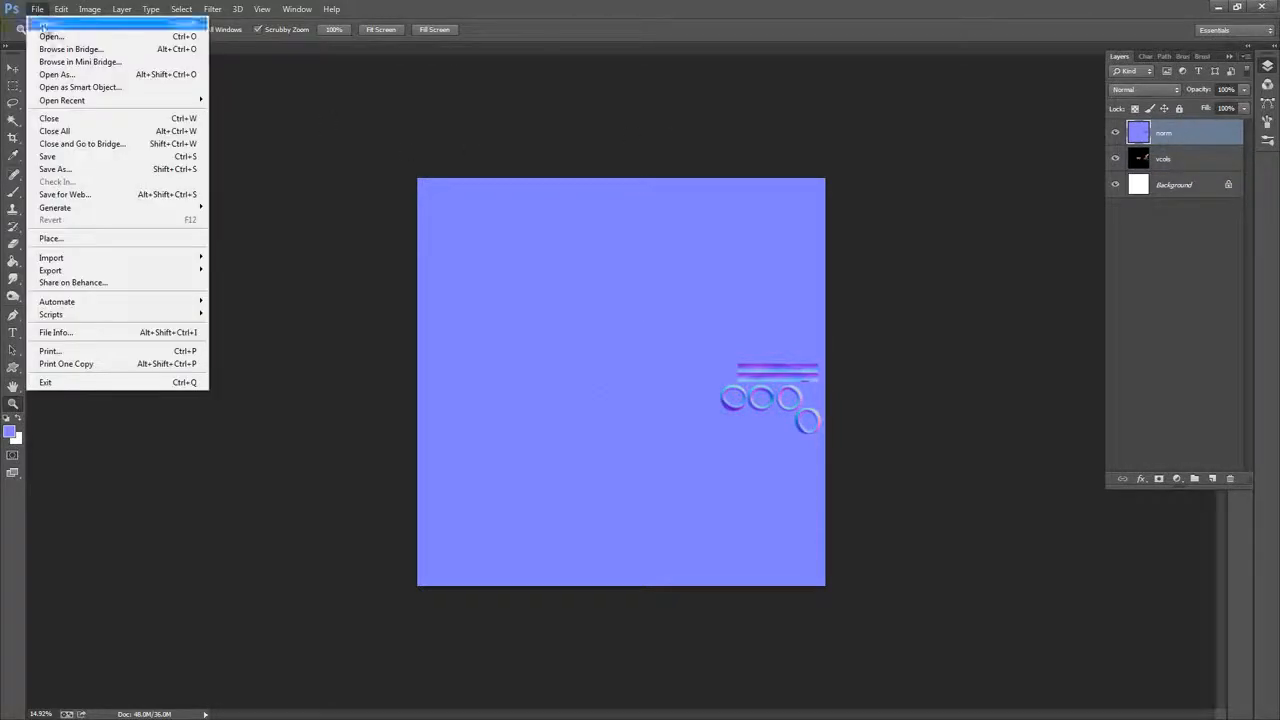
{"action": "left_click", "coordinate": [80, 168]}
{"action": "left_click", "coordinate": [377, 499]}
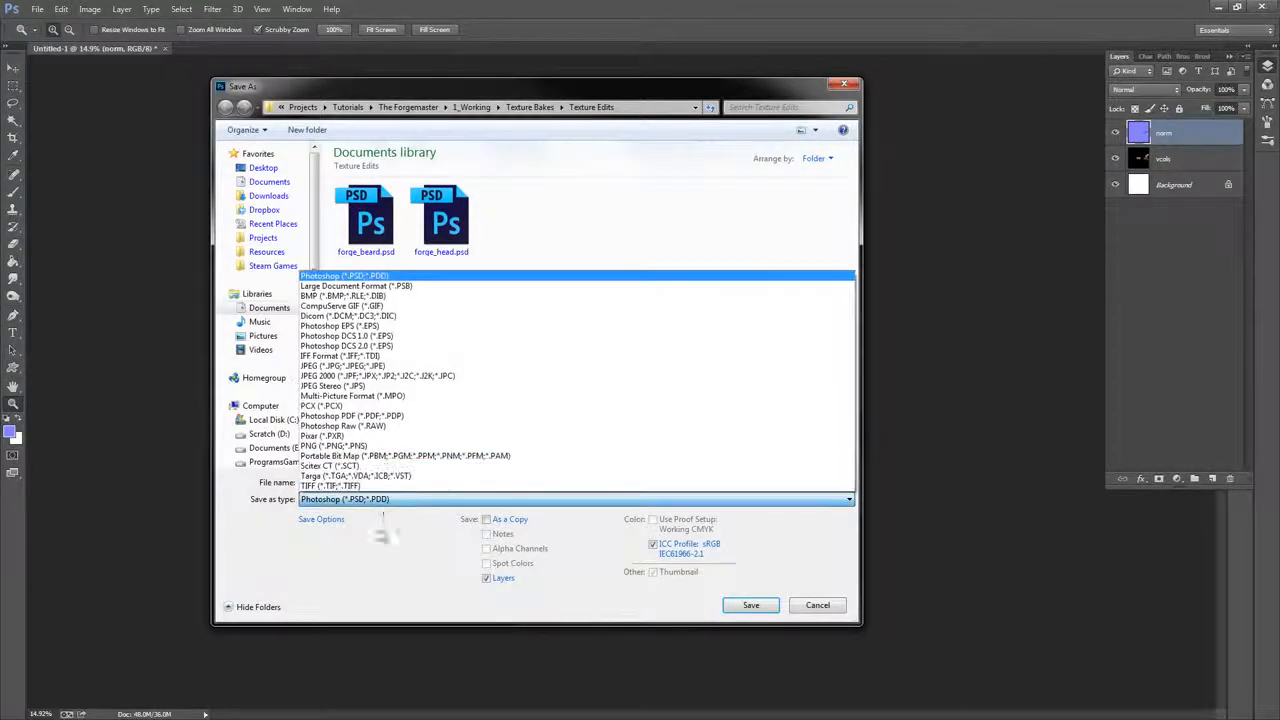
{"action": "left_click", "coordinate": [500, 278]}
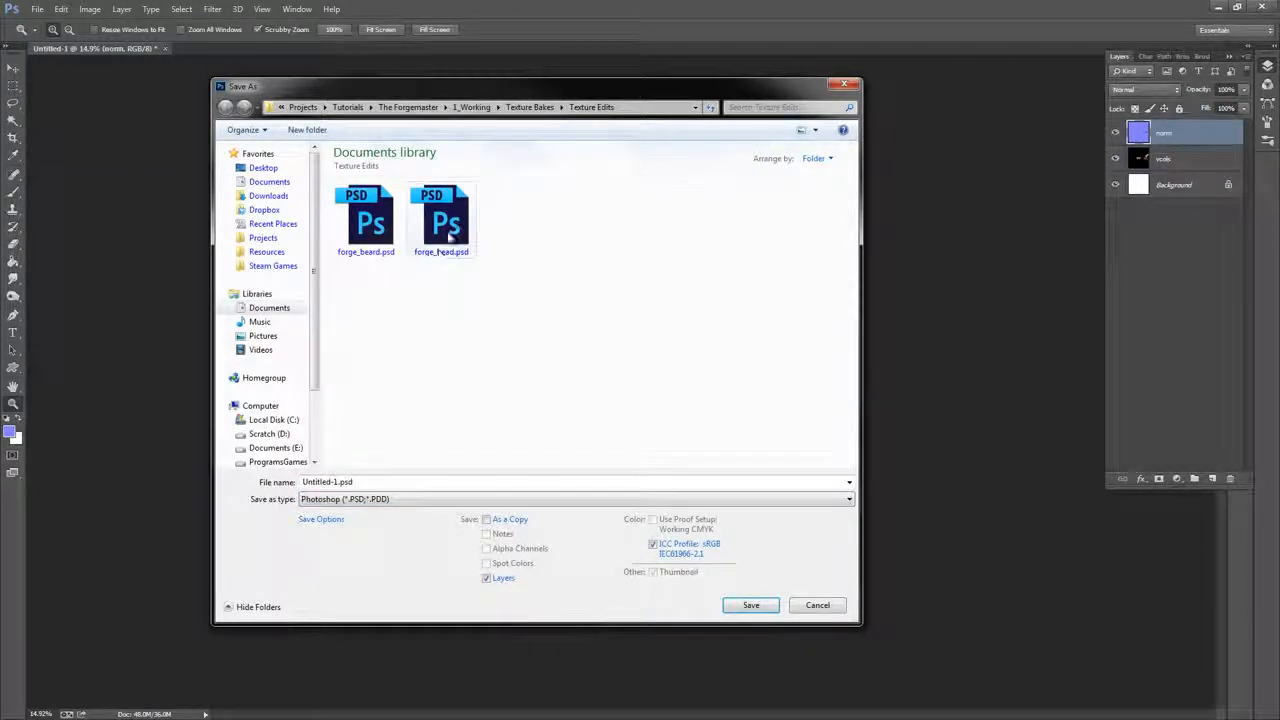
Base the file name on forge_head.psd, change it to forge_eyes.psd, save the layered document and close it
{"action": "left_click", "coordinate": [447, 225]}
{"action": "left_click", "coordinate": [328, 483]}
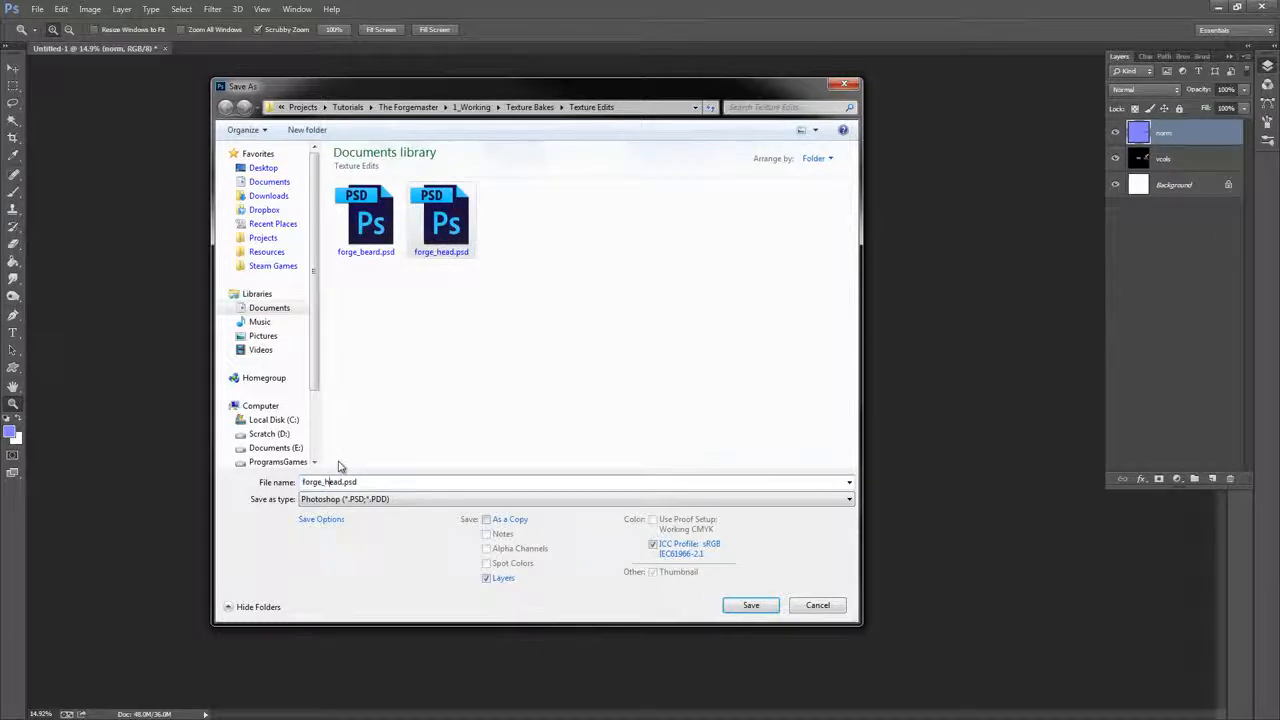
{"action": "key", "text": "Delete"}
{"action": "key", "text": "Delete"}
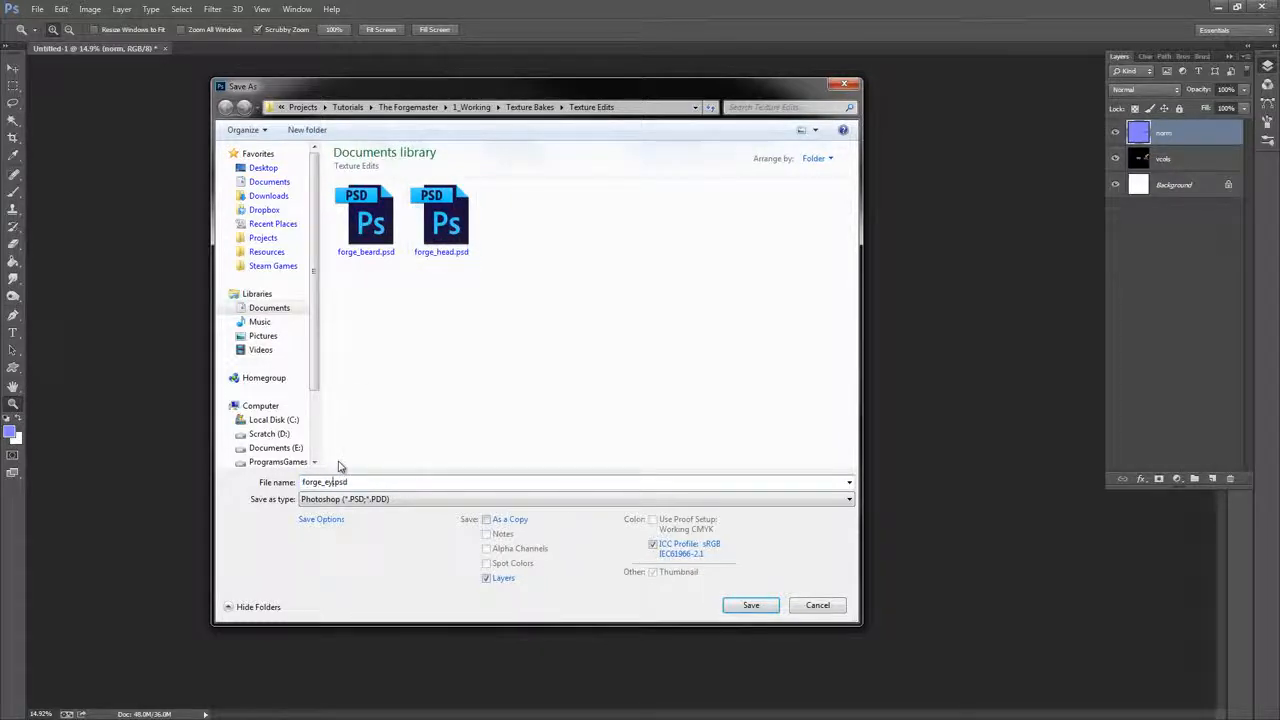
{"action": "key", "text": "Return"}
{"action": "key", "text": "Return"}
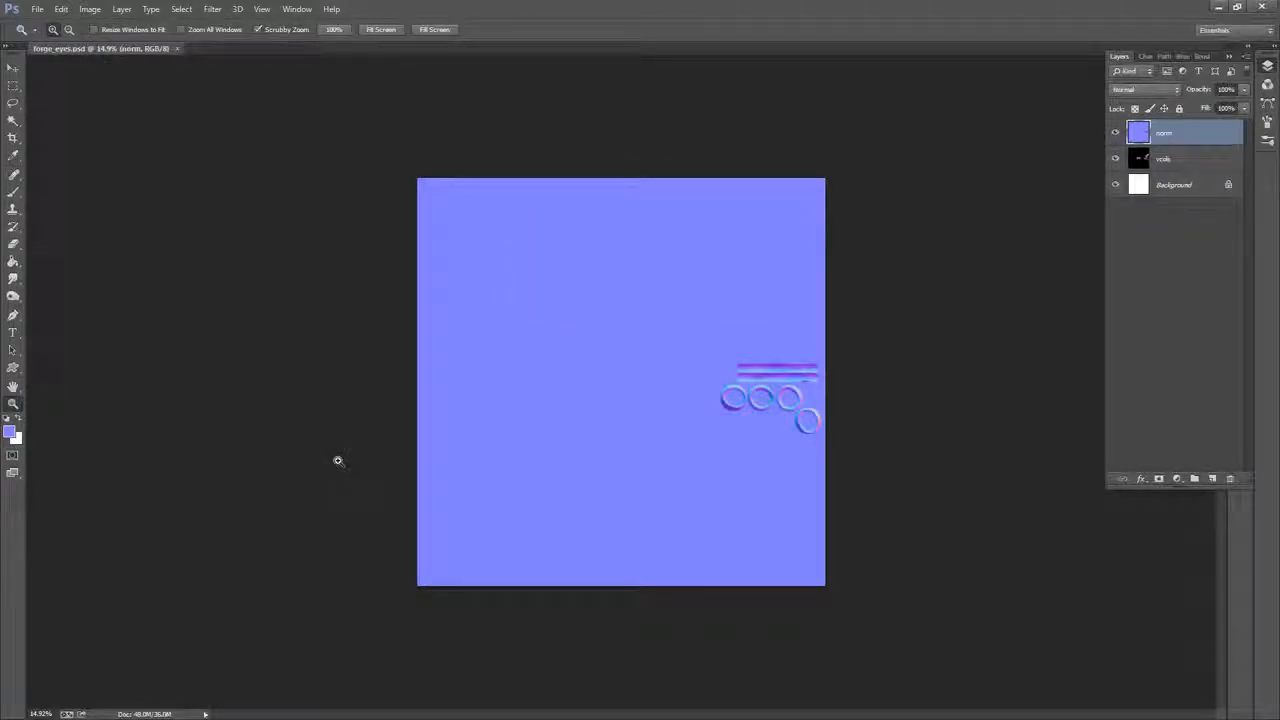
{"action": "left_click", "coordinate": [177, 49]}
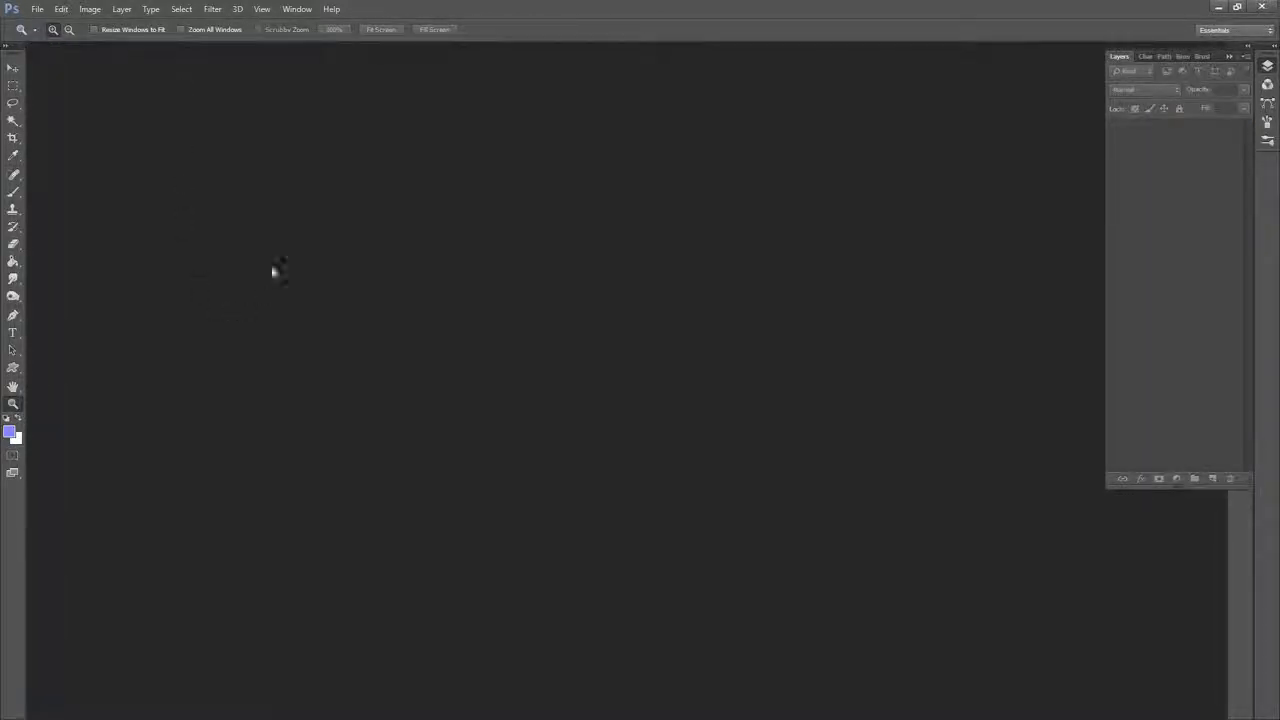
Open all six PNG textures in the Texture Edits folder, from forge_beard_dm.png through forge_head_nm.png
{"action": "left_click", "coordinate": [37, 9]}
{"action": "left_click", "coordinate": [80, 48]}
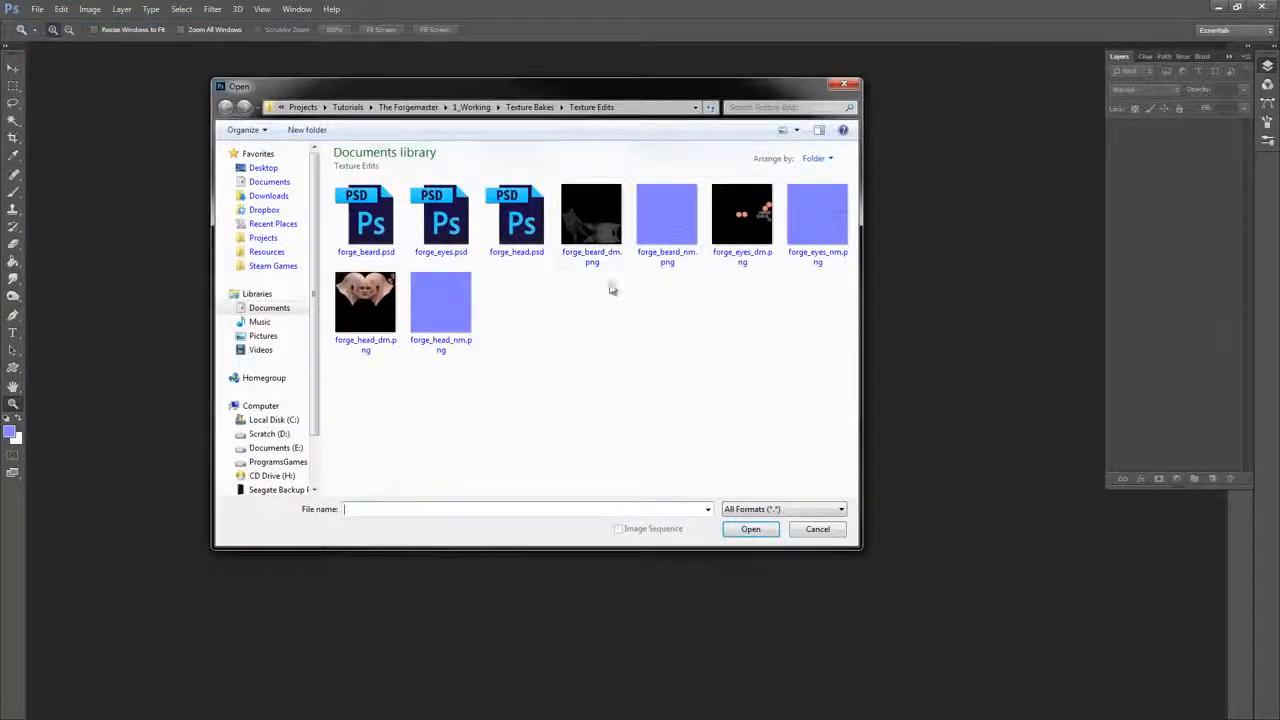
{"action": "left_click", "coordinate": [600, 236]}
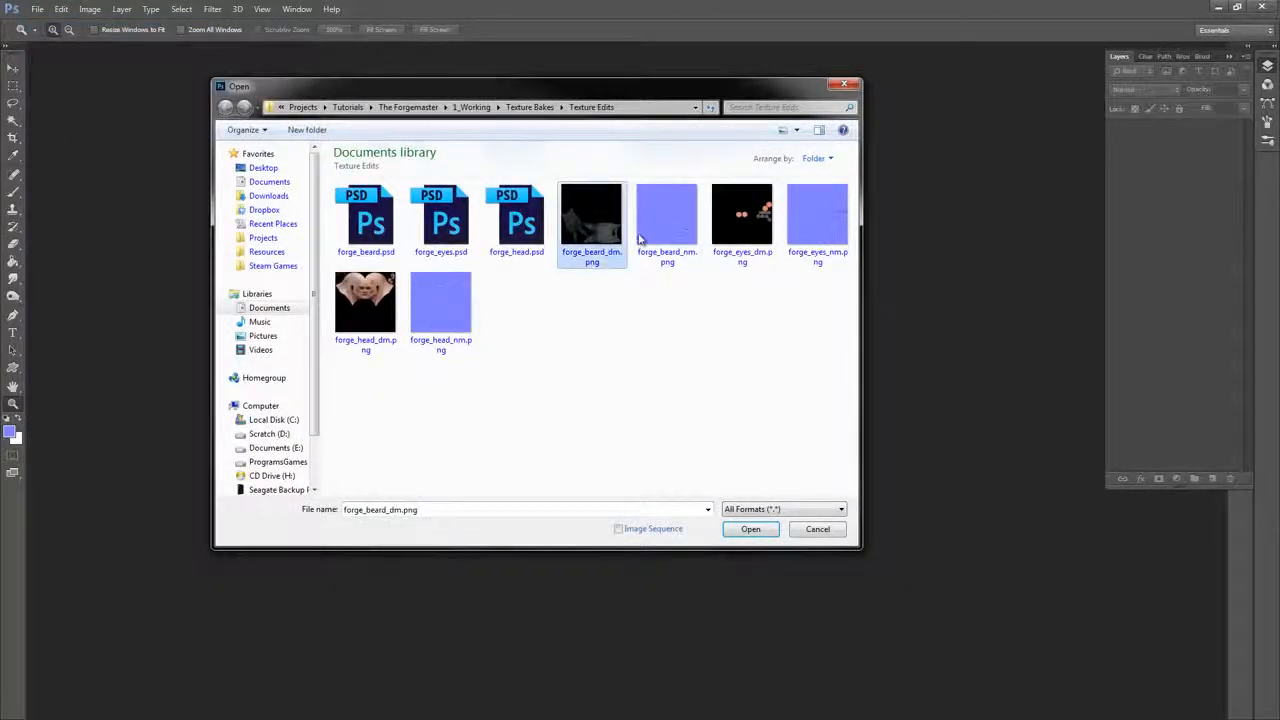
{"action": "left_click", "coordinate": [455, 325], "text": "shift"}
{"action": "left_click", "coordinate": [751, 530]}
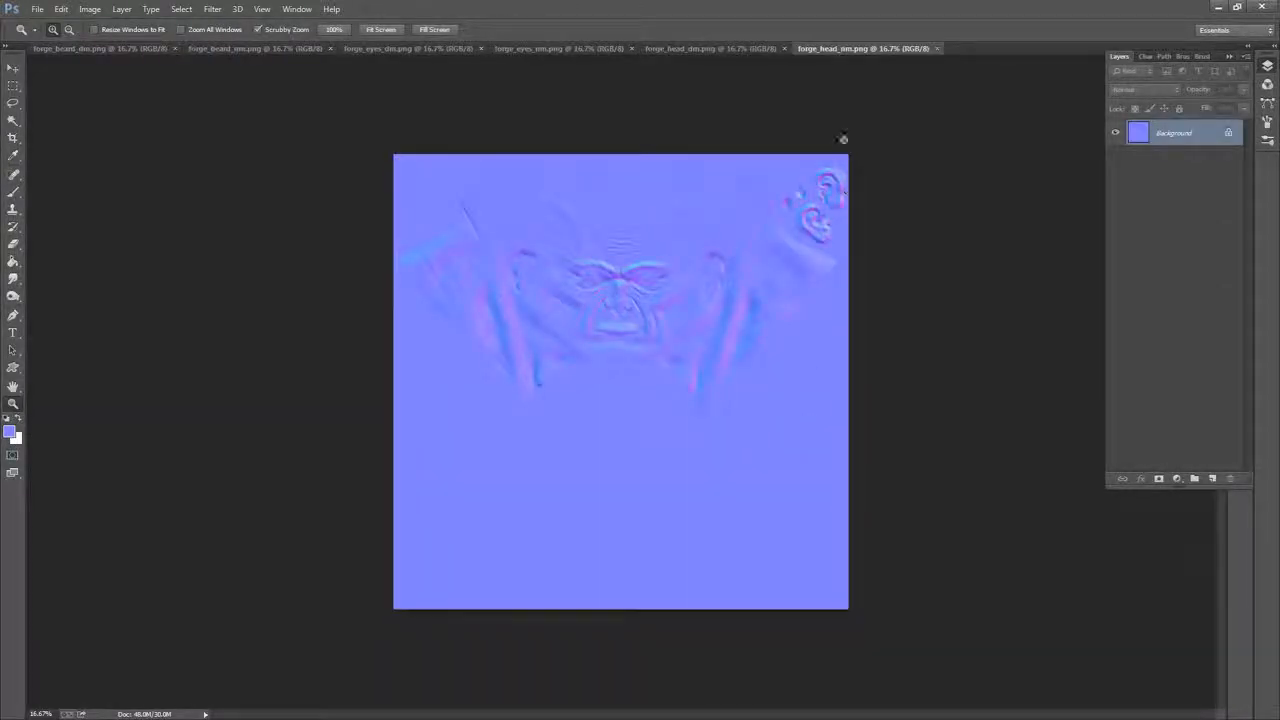
Reorder the open documents so forge_eyes_dm.png and forge_head_dm.png directly follow forge_beard_dm.png, ahead of the normal maps
{"action": "left_click", "coordinate": [760, 48]}
{"action": "left_click", "coordinate": [833, 49]}
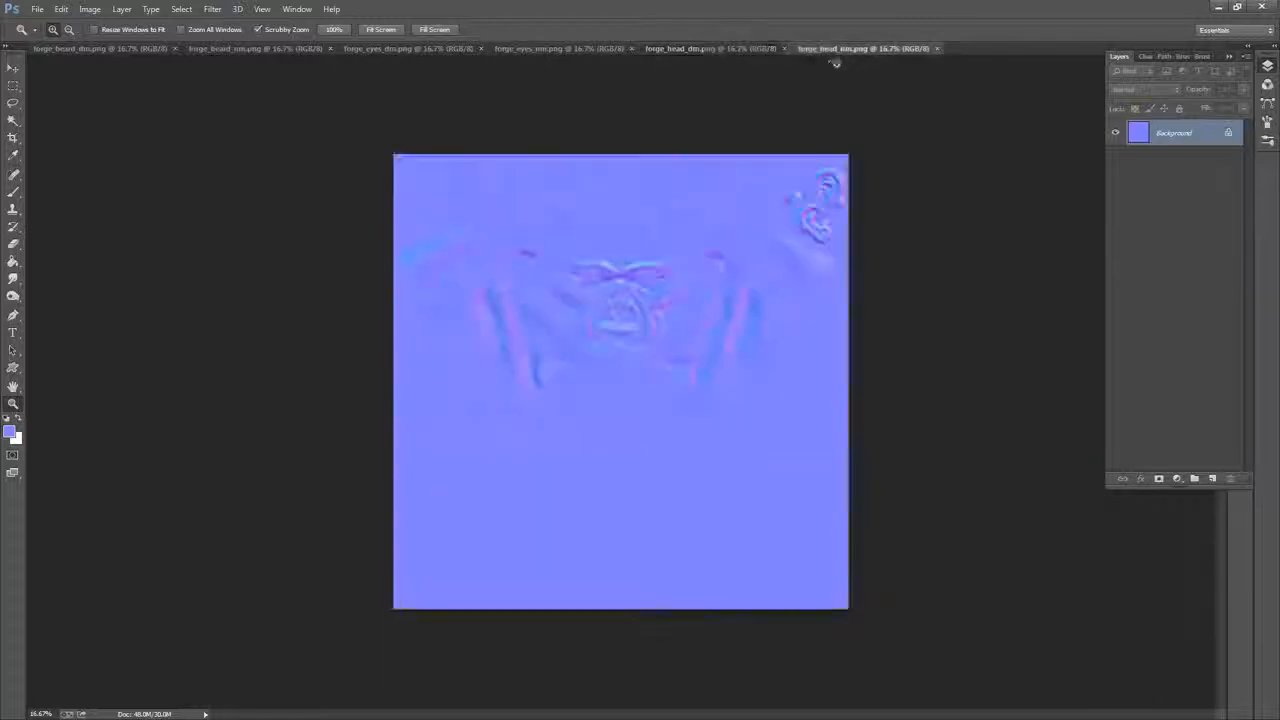
{"action": "left_click", "coordinate": [720, 50]}
{"action": "left_click_drag", "start_coordinate": [723, 53], "coordinate": [272, 53]}
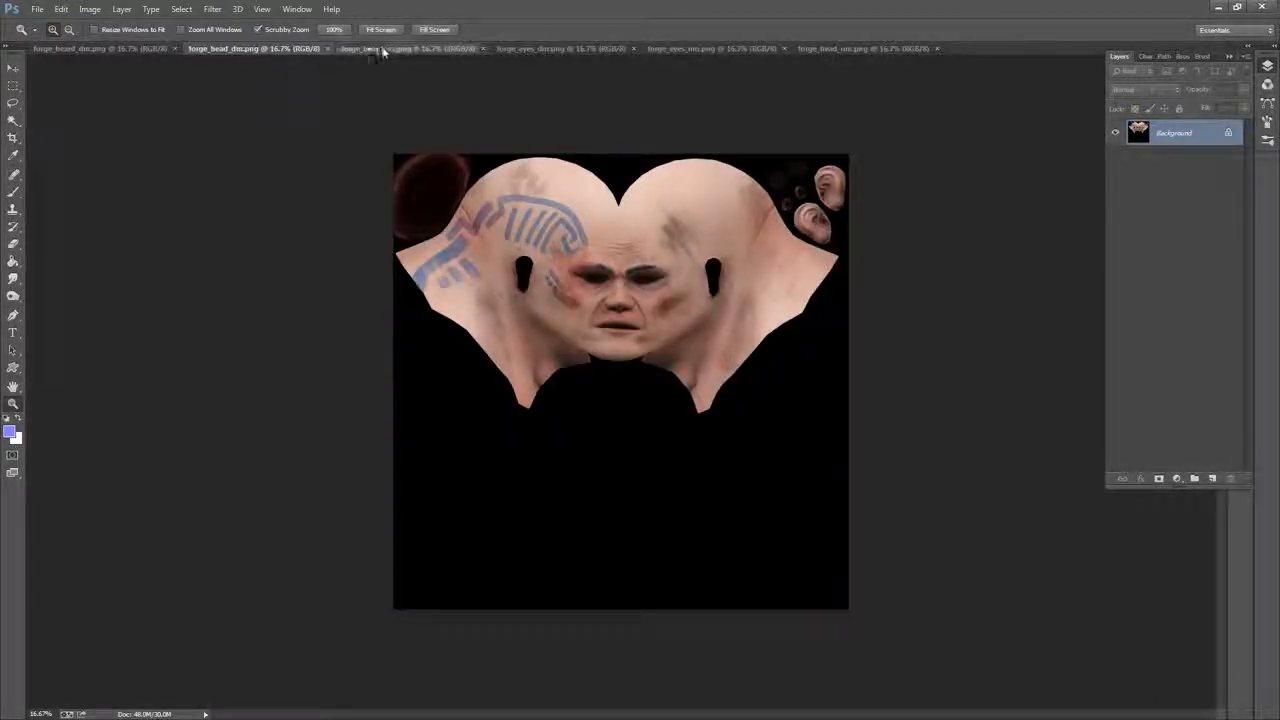
{"action": "left_click_drag", "start_coordinate": [383, 51], "coordinate": [267, 50]}
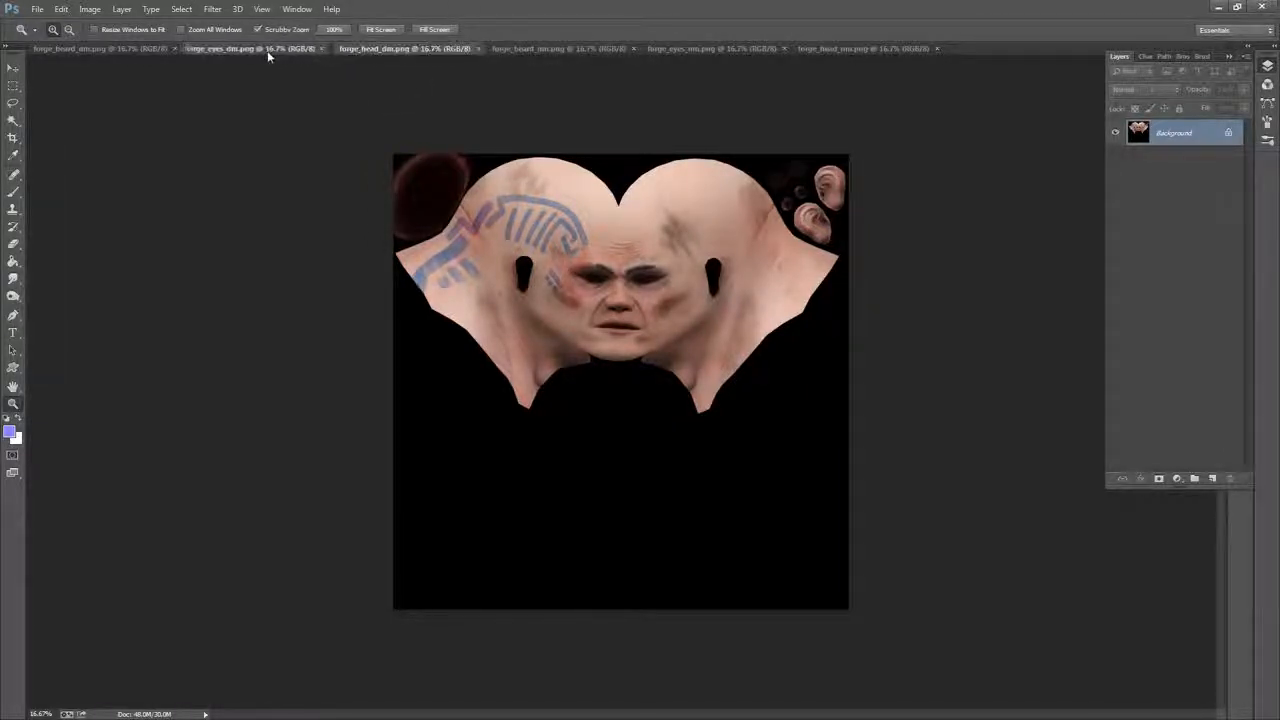
Outline the grey beard pieces in forge_beard_dm.png with a freehand lasso selection
{"action": "left_click", "coordinate": [102, 49]}
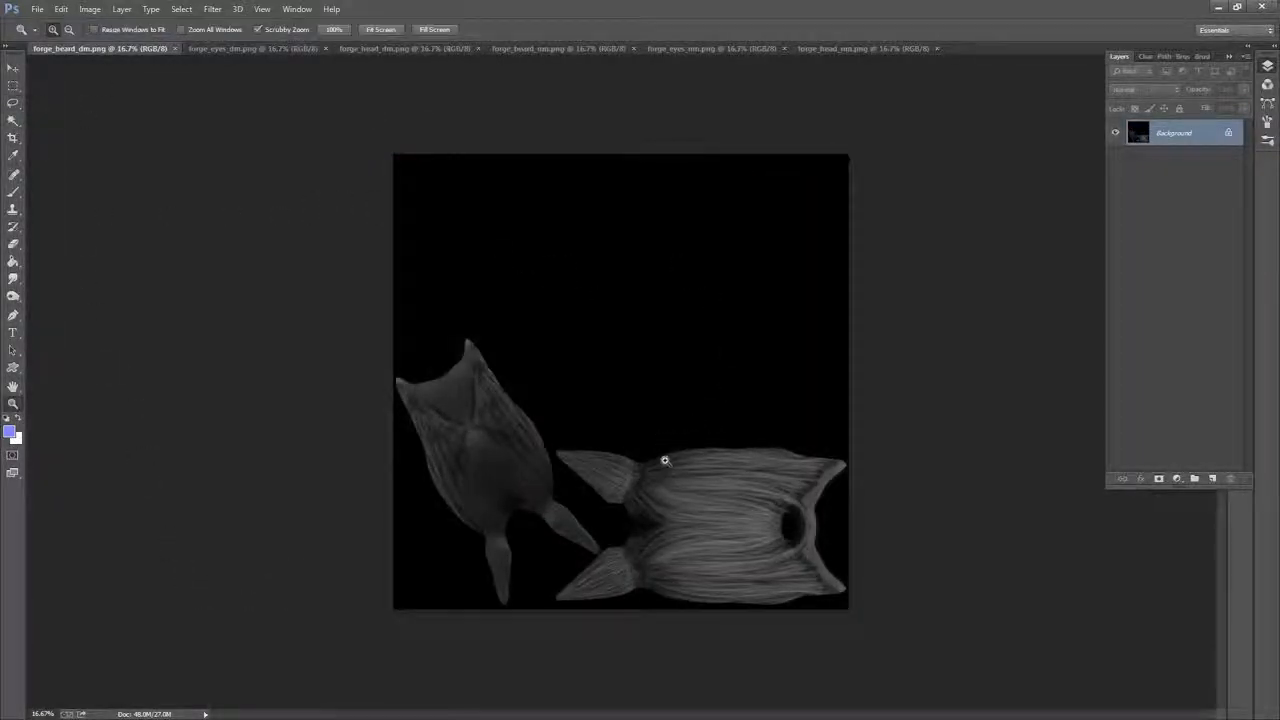
{"action": "key", "text": "ctrl+plus"}
{"action": "left_click_drag", "start_coordinate": [716, 462], "coordinate": [812, 309]}
{"action": "left_click_drag", "start_coordinate": [920, 264], "coordinate": [851, 283]}
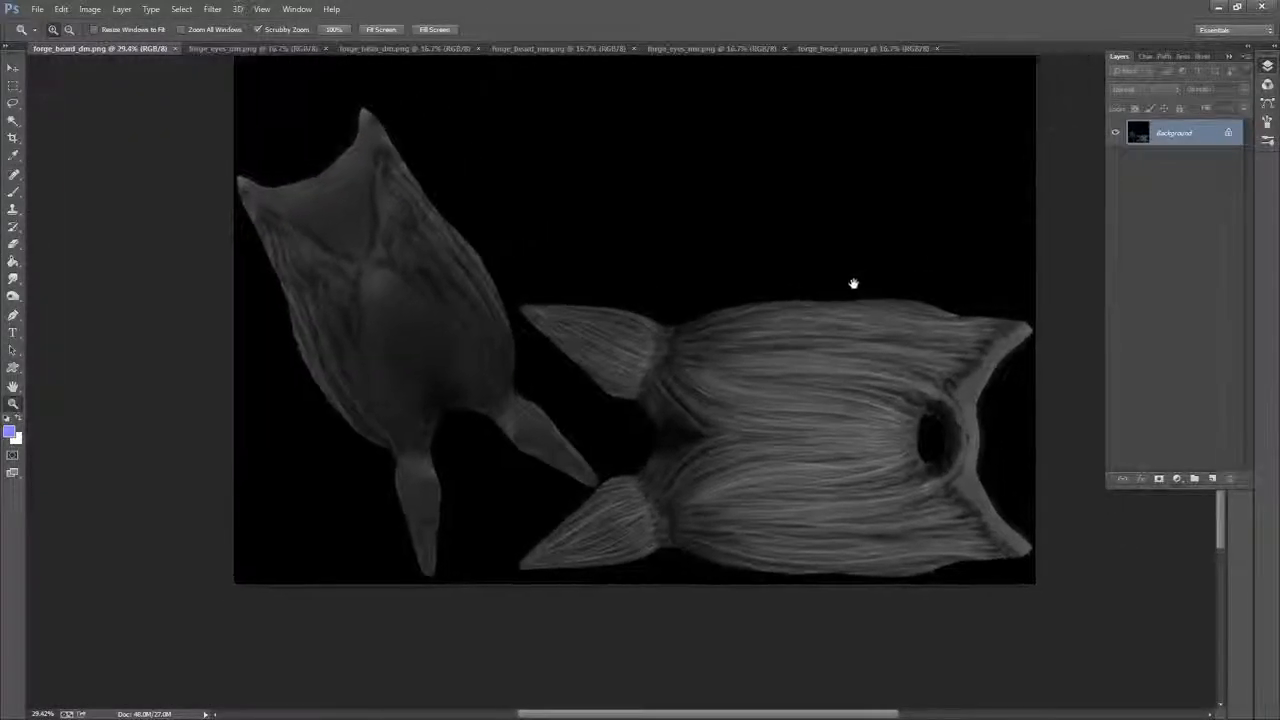
{"action": "left_click", "coordinate": [13, 102]}
{"action": "mouse_move", "coordinate": [422, 580]}
{"action": "left_mouse_down"}
{"action": "mouse_move", "coordinate": [382, 459]}
{"action": "mouse_move", "coordinate": [318, 399]}
{"action": "mouse_move", "coordinate": [241, 227]}
{"action": "mouse_move", "coordinate": [238, 181]}
{"action": "mouse_move", "coordinate": [323, 169]}
{"action": "mouse_move", "coordinate": [365, 110]}
{"action": "mouse_move", "coordinate": [474, 221]}
{"action": "mouse_move", "coordinate": [509, 299]}
{"action": "mouse_move", "coordinate": [676, 321]}
{"action": "mouse_move", "coordinate": [954, 289]}
{"action": "mouse_move", "coordinate": [1054, 326]}
{"action": "mouse_move", "coordinate": [1011, 405]}
{"action": "mouse_move", "coordinate": [1001, 471]}
{"action": "mouse_move", "coordinate": [1053, 571]}
{"action": "mouse_move", "coordinate": [752, 673]}
{"action": "mouse_move", "coordinate": [596, 685]}
{"action": "mouse_move", "coordinate": [497, 647]}
{"action": "left_mouse_up"}
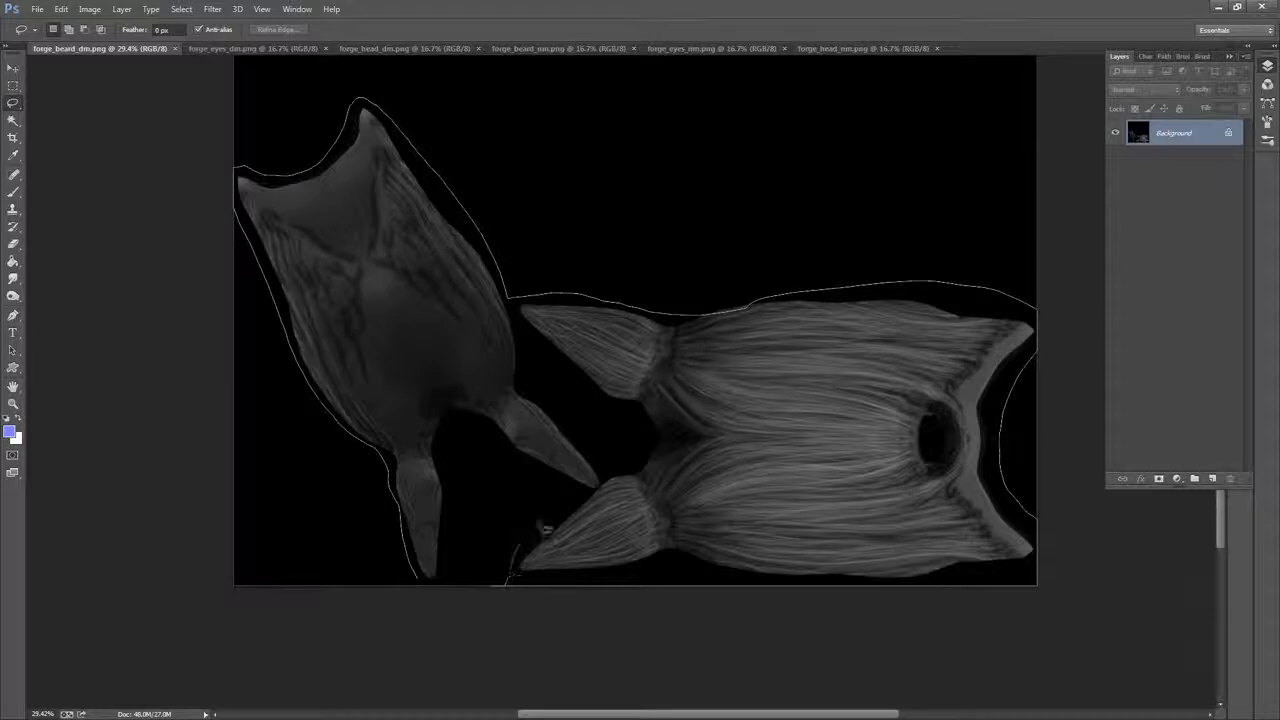
{"action": "mouse_move", "coordinate": [555, 500]}
{"action": "left_mouse_down"}
{"action": "mouse_move", "coordinate": [484, 439]}
{"action": "mouse_move", "coordinate": [453, 459]}
{"action": "mouse_move", "coordinate": [469, 519]}
{"action": "mouse_move", "coordinate": [446, 599]}
{"action": "mouse_move", "coordinate": [398, 590]}
{"action": "left_mouse_up"}
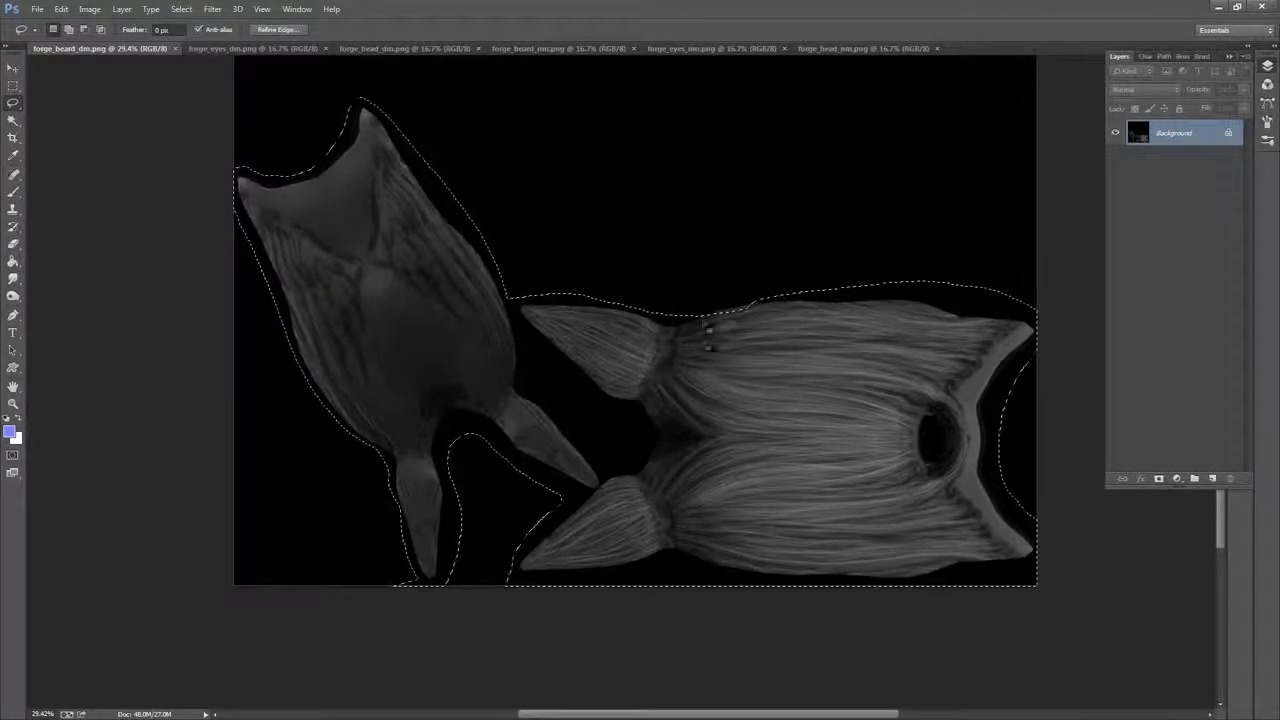
{"action": "right_click", "coordinate": [637, 328]}
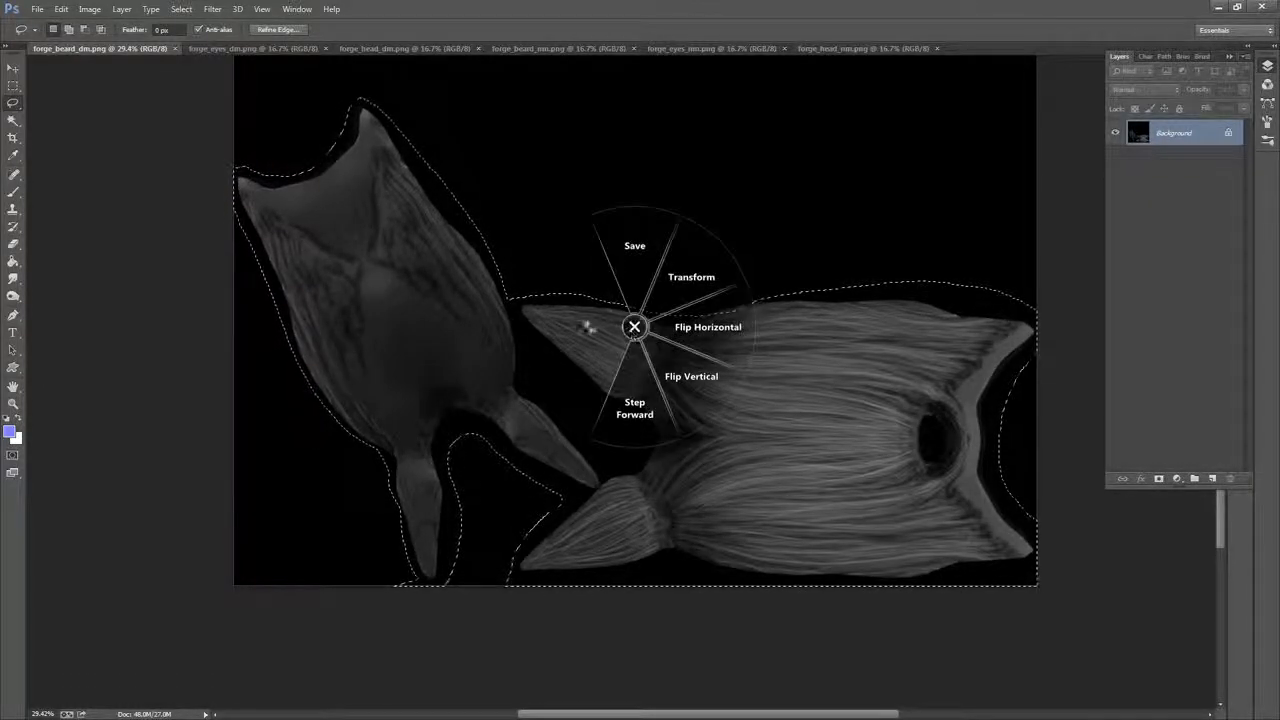
{"action": "left_click", "coordinate": [588, 334]}
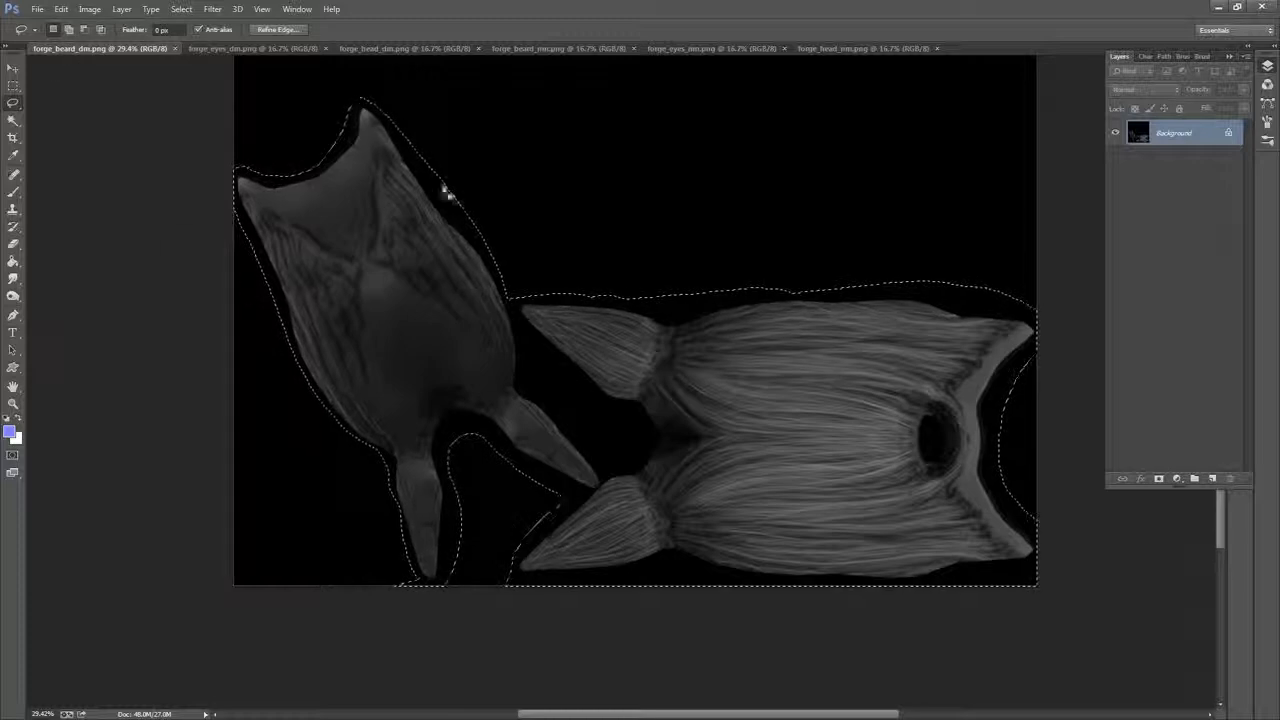
Copy the lassoed beard area, check the eyes and head color maps, and deselect the area in forge_beard_dm.png
{"action": "left_click", "coordinate": [61, 9]}
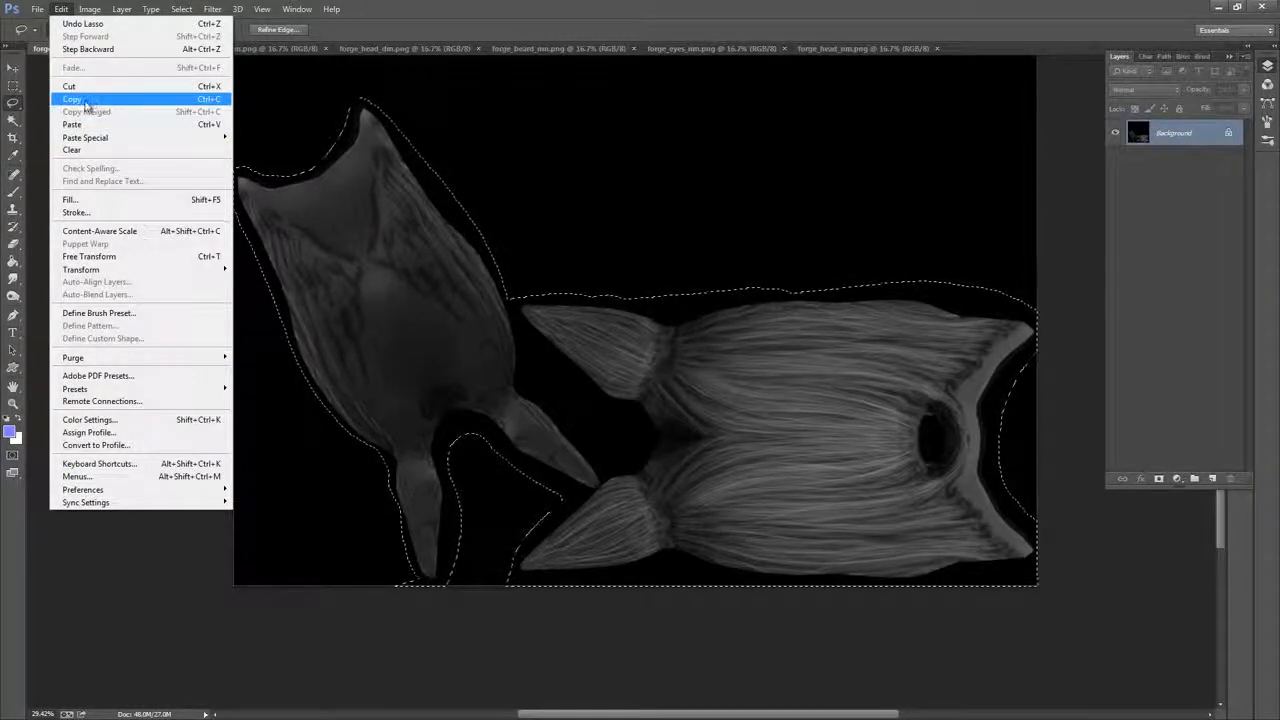
{"action": "left_click", "coordinate": [86, 100]}
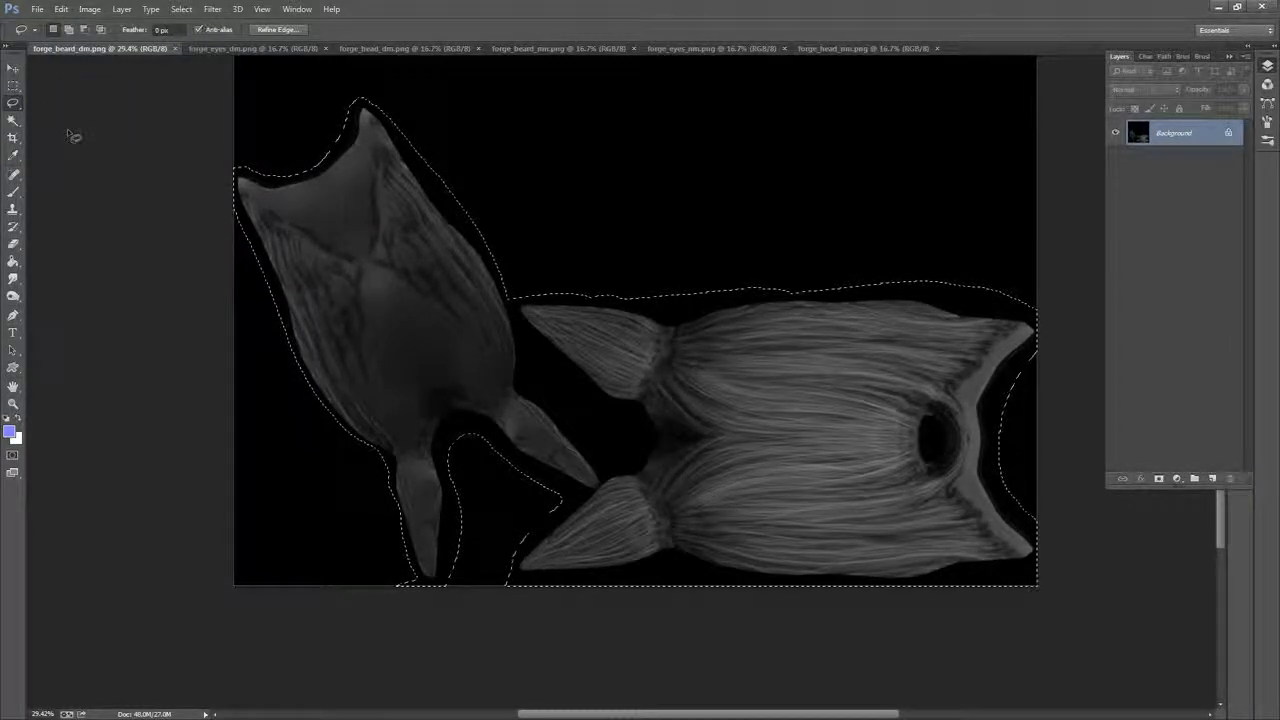
{"action": "left_click", "coordinate": [251, 49]}
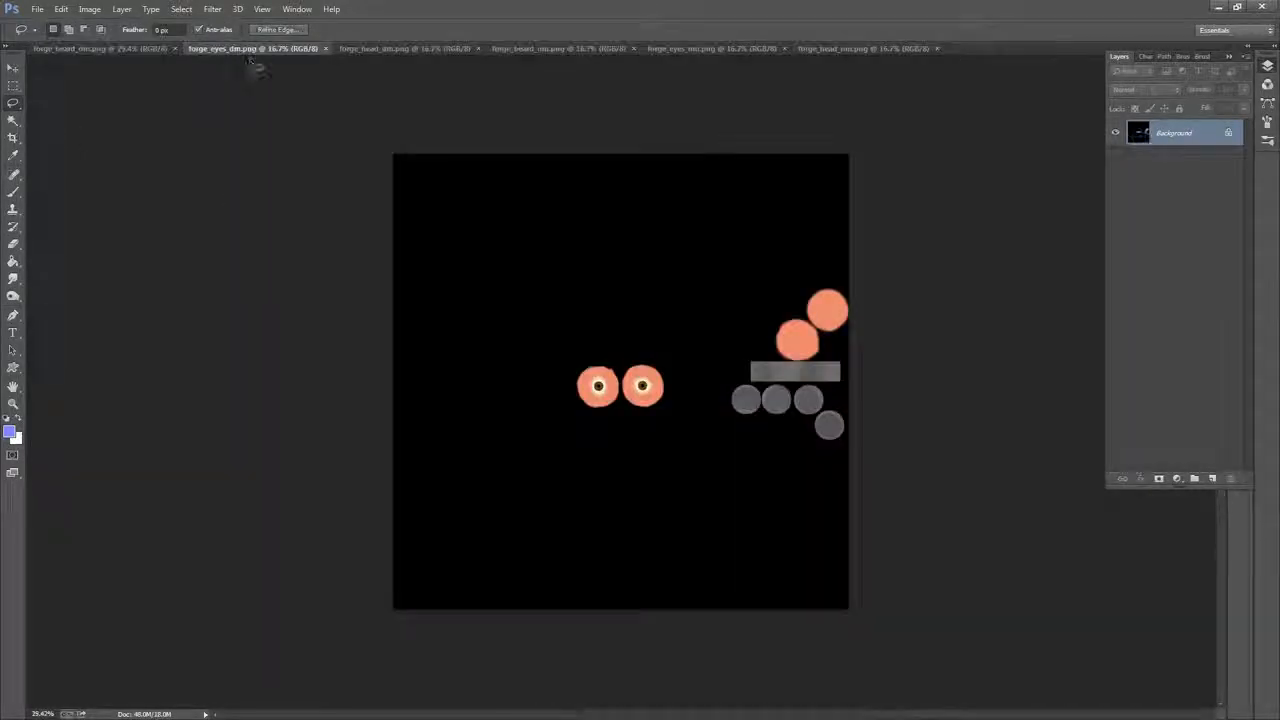
{"action": "left_click", "coordinate": [390, 49]}
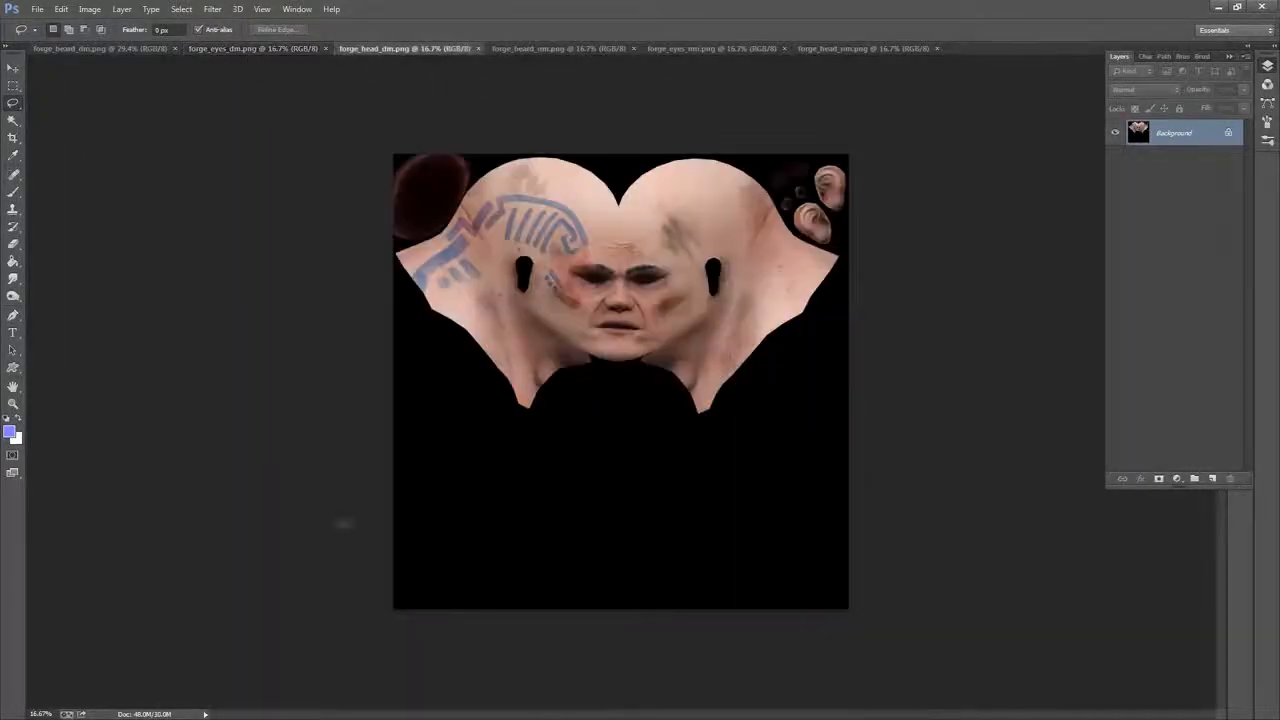
{"action": "left_click", "coordinate": [129, 52]}
{"action": "right_click", "coordinate": [370, 200]}
{"action": "left_click", "coordinate": [420, 215]}
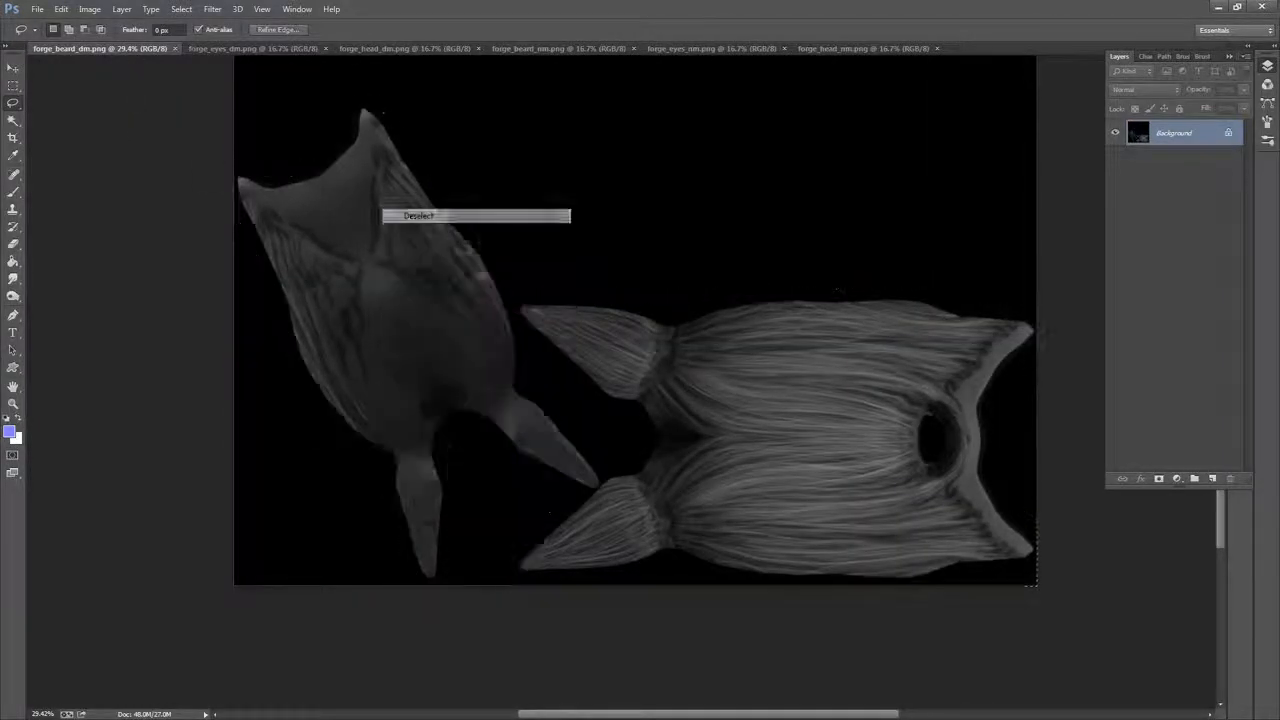
Copy the entire forge_beard_dm.png image into forge_head_dm.png as a new layer and lower its opacity to 54%
{"action": "key", "text": "ctrl+a"}
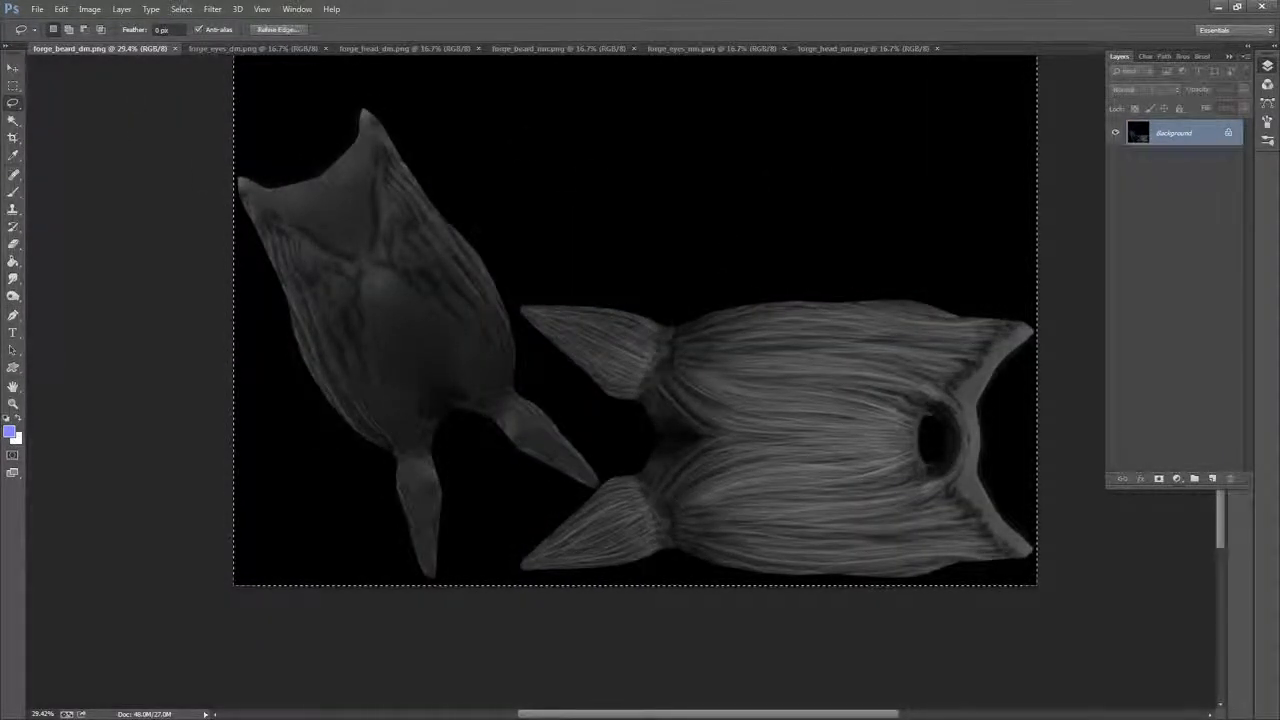
{"action": "key", "text": "ctrl+c"}
{"action": "left_click", "coordinate": [362, 48]}
{"action": "key", "text": "ctrl+v"}
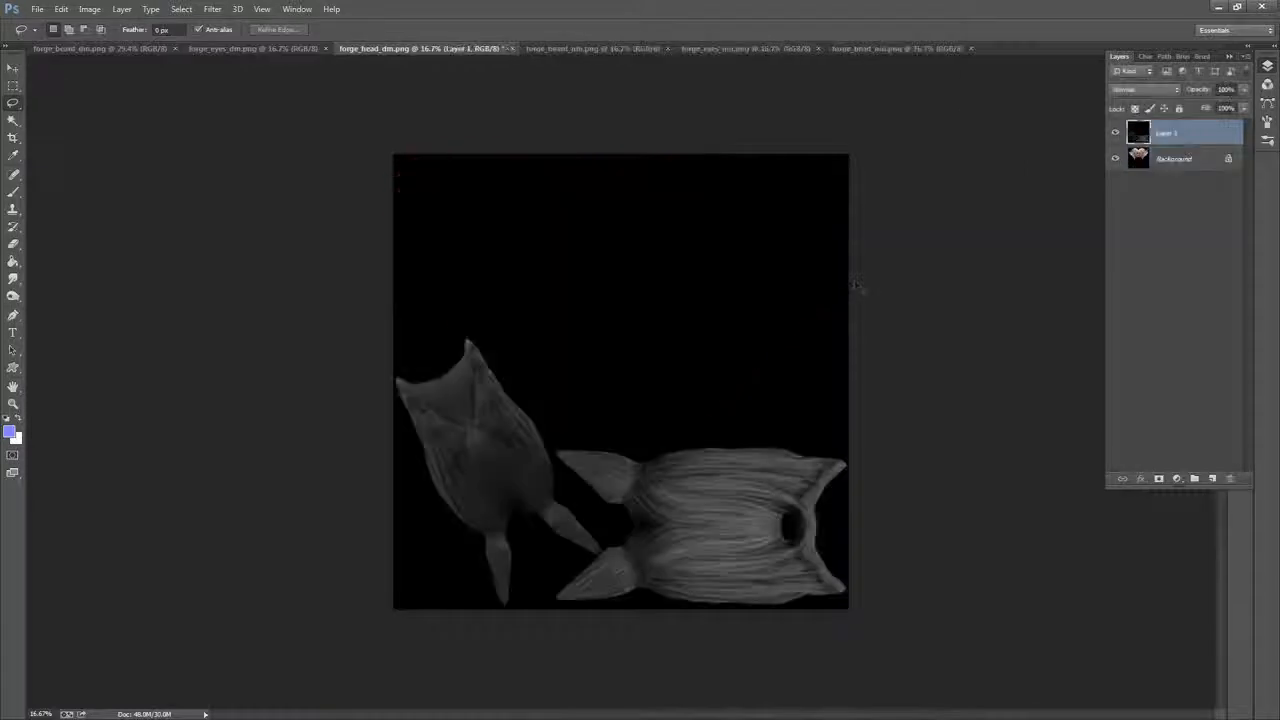
{"action": "left_click", "coordinate": [1243, 90]}
{"action": "left_click_drag", "start_coordinate": [1241, 108], "coordinate": [1213, 109]}
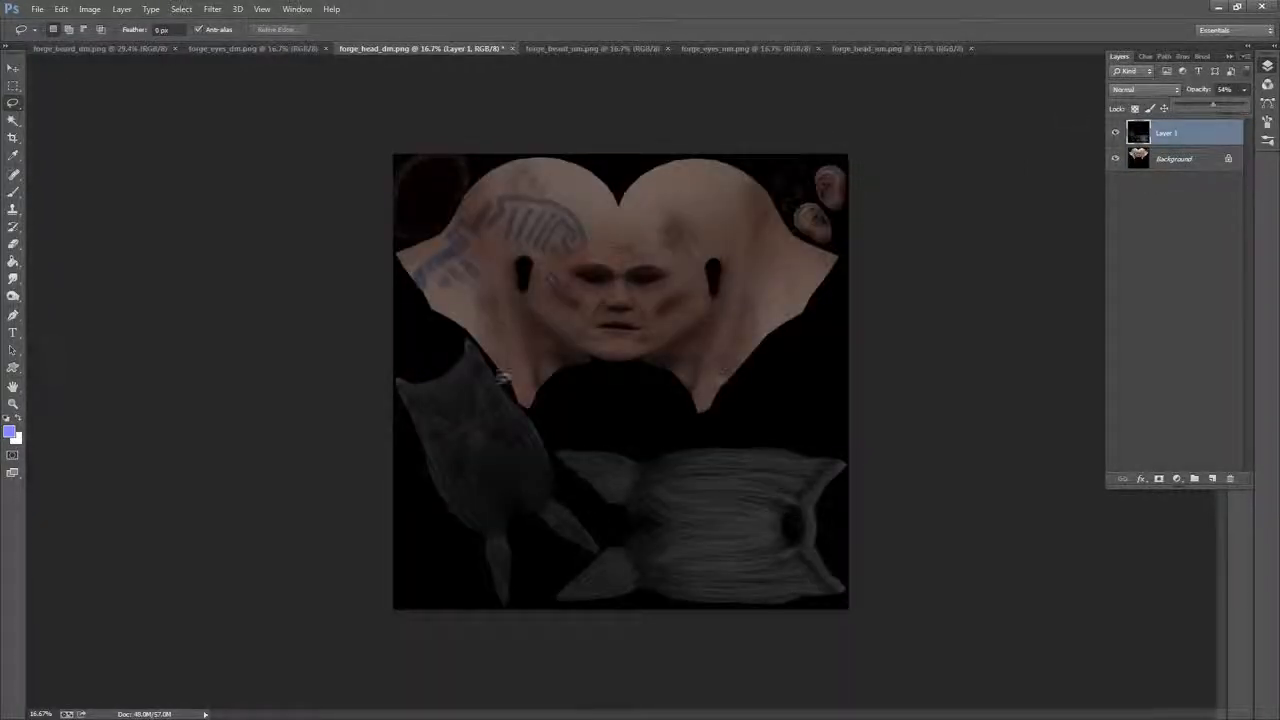
Lasso a freehand boundary on the pasted beard layer, running between the beard pieces and the face and neck skin
{"action": "left_click", "coordinate": [14, 404]}
{"action": "left_click_drag", "start_coordinate": [536, 391], "coordinate": [706, 188]}
{"action": "left_click", "coordinate": [13, 103]}
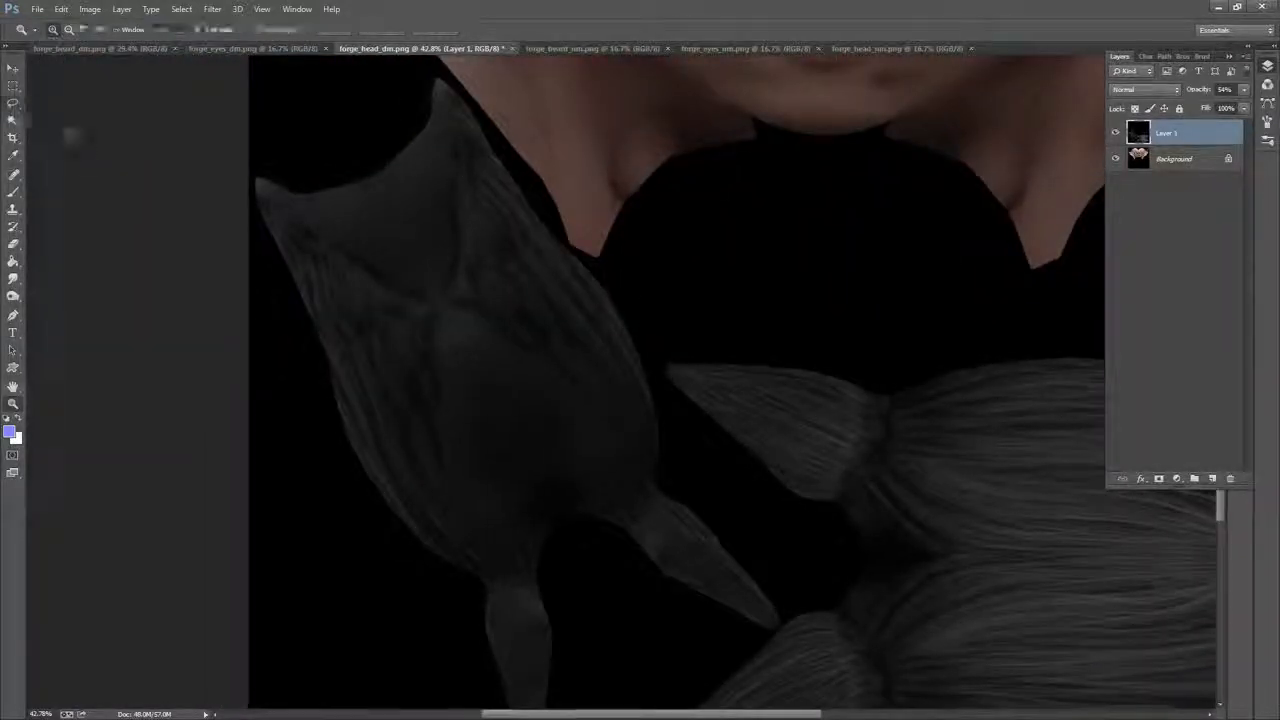
{"action": "mouse_move", "coordinate": [253, 230]}
{"action": "left_mouse_down"}
{"action": "mouse_move", "coordinate": [370, 145]}
{"action": "mouse_move", "coordinate": [408, 90]}
{"action": "mouse_move", "coordinate": [470, 100]}
{"action": "mouse_move", "coordinate": [521, 165]}
{"action": "left_mouse_up"}
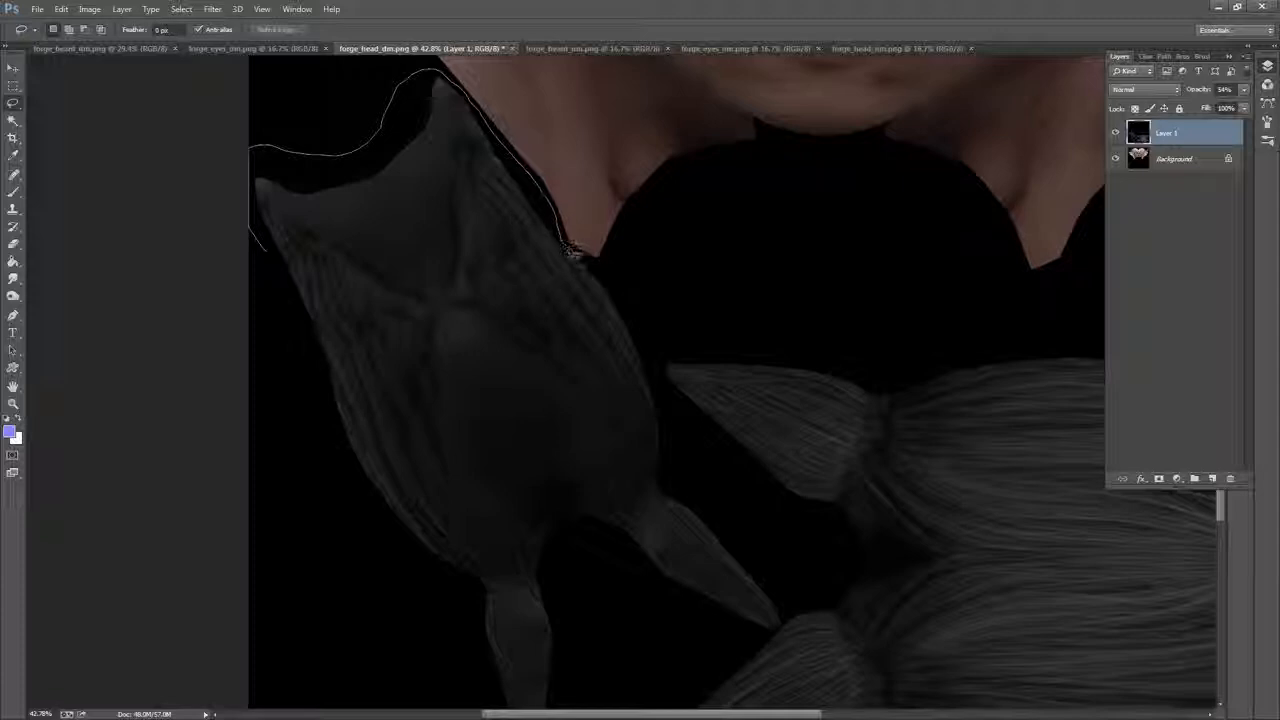
{"action": "left_click_drag", "start_coordinate": [570, 250], "coordinate": [718, 290]}
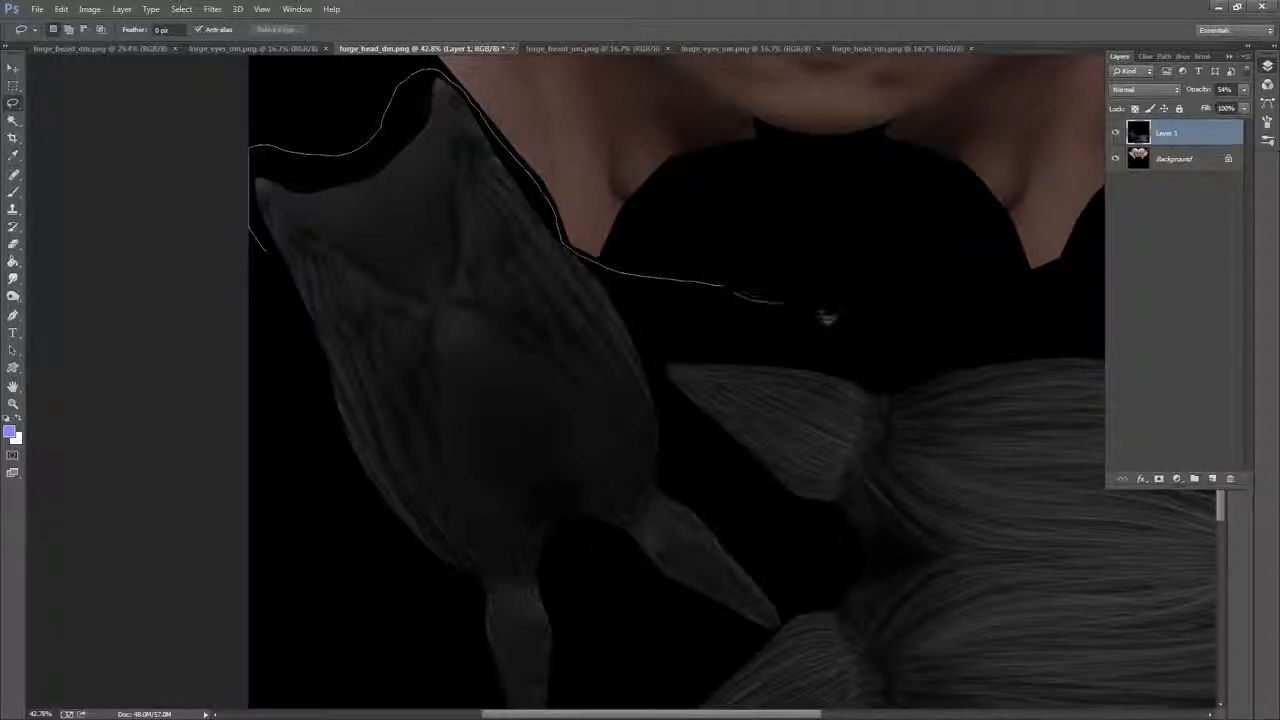
{"action": "mouse_move", "coordinate": [827, 318]}
{"action": "left_mouse_down"}
{"action": "mouse_move", "coordinate": [1049, 340]}
{"action": "mouse_move", "coordinate": [1184, 321]}
{"action": "mouse_move", "coordinate": [870, 520]}
{"action": "mouse_move", "coordinate": [337, 580]}
{"action": "mouse_move", "coordinate": [255, 320]}
{"action": "mouse_move", "coordinate": [258, 270]}
{"action": "left_mouse_up"}
{"action": "left_click_drag", "start_coordinate": [787, 357], "coordinate": [750, 349]}
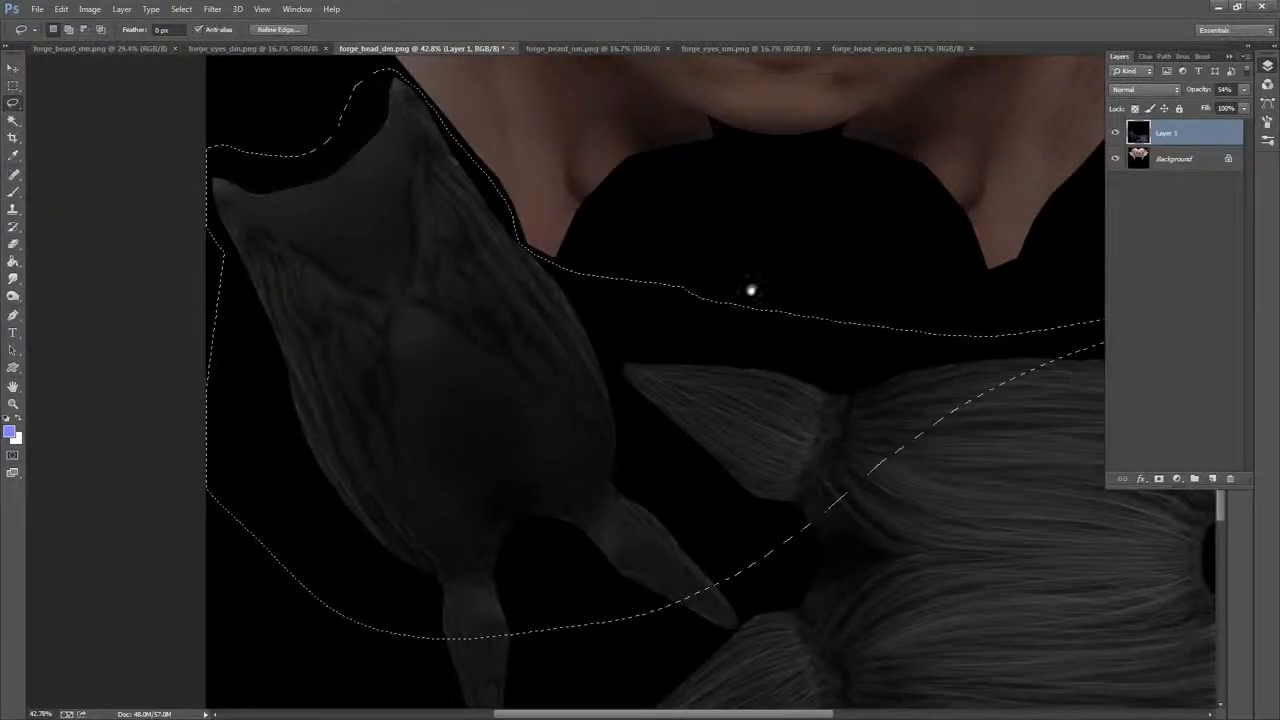
Refine the lasso boundary in the narrow gap between the pointed neck tip and the adjacent beard piece
{"action": "key", "text": "z"}
{"action": "left_click_drag", "start_coordinate": [607, 232], "coordinate": [690, 224]}
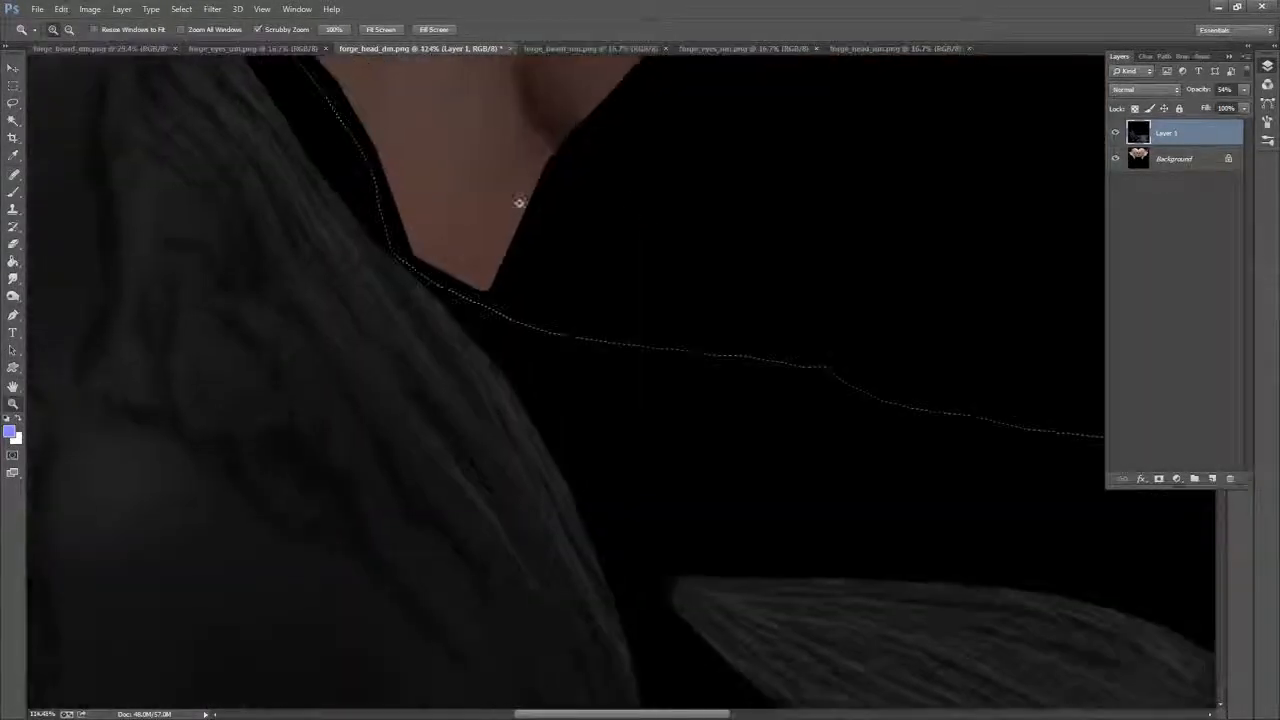
{"action": "left_click", "coordinate": [13, 102]}
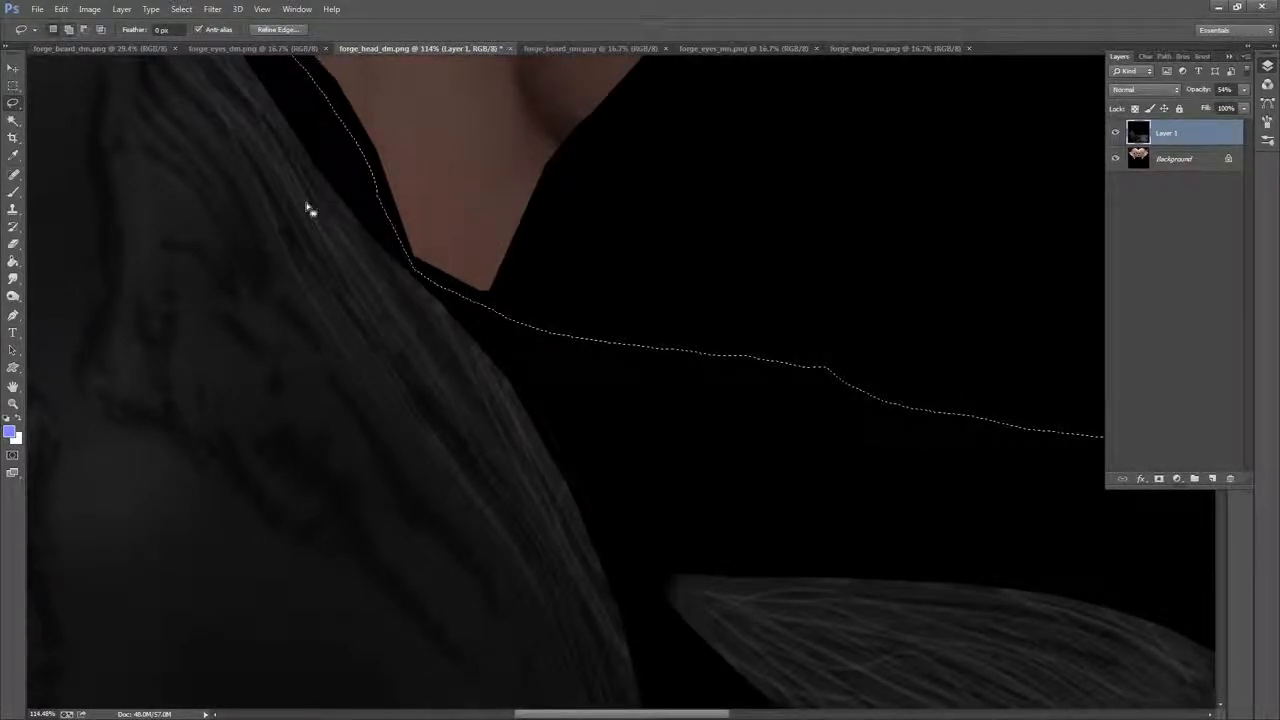
{"action": "left_click_drag", "start_coordinate": [819, 526], "coordinate": [250, 310]}
{"action": "left_click_drag", "start_coordinate": [1100, 512], "coordinate": [745, 420]}
Rework the selection to cover the whole head area above the beard pieces and delete that part of the pasted layer
{"action": "key", "text": "z"}
{"action": "left_click_drag", "start_coordinate": [854, 366], "coordinate": [762, 377]}
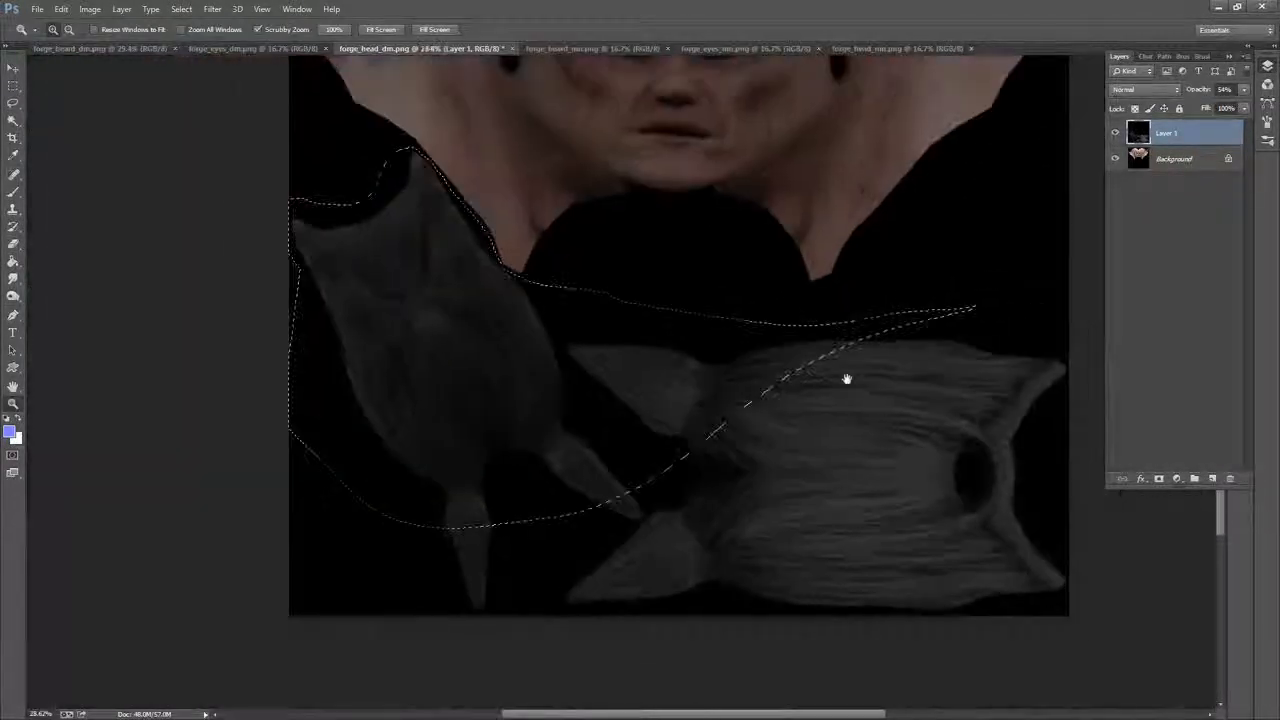
{"action": "left_click_drag", "start_coordinate": [887, 397], "coordinate": [762, 385]}
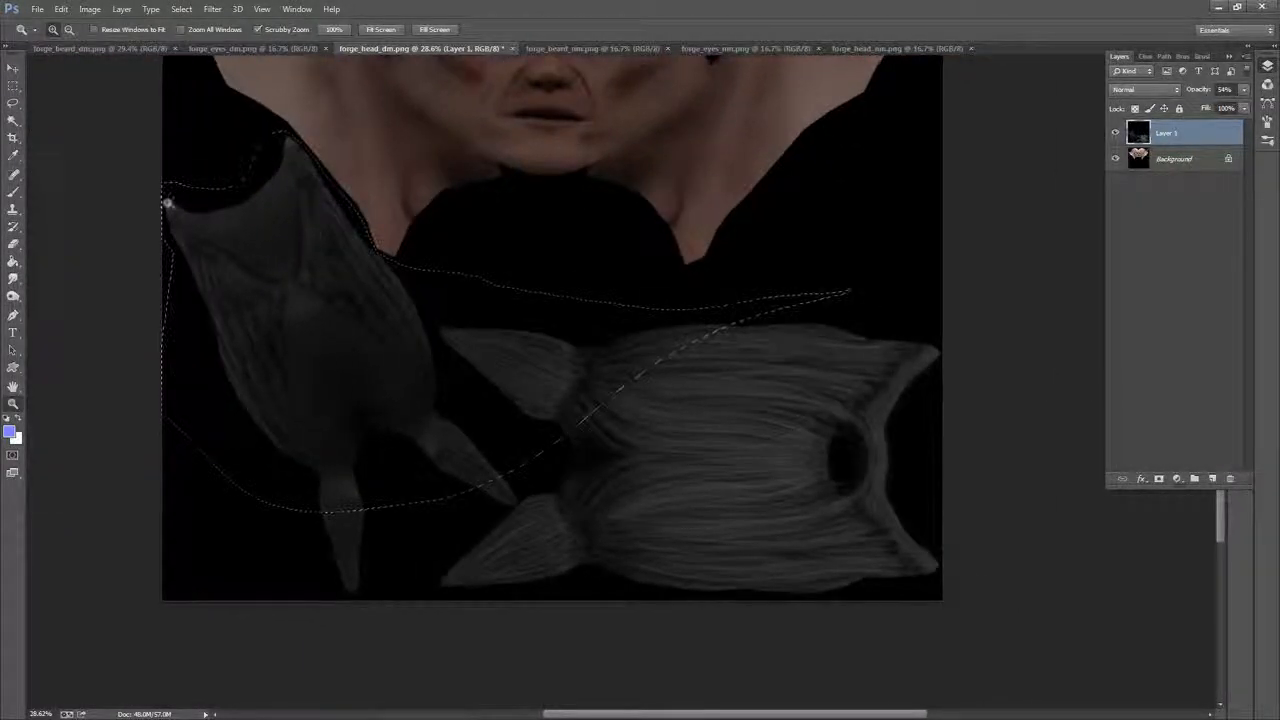
{"action": "left_click", "coordinate": [14, 104]}
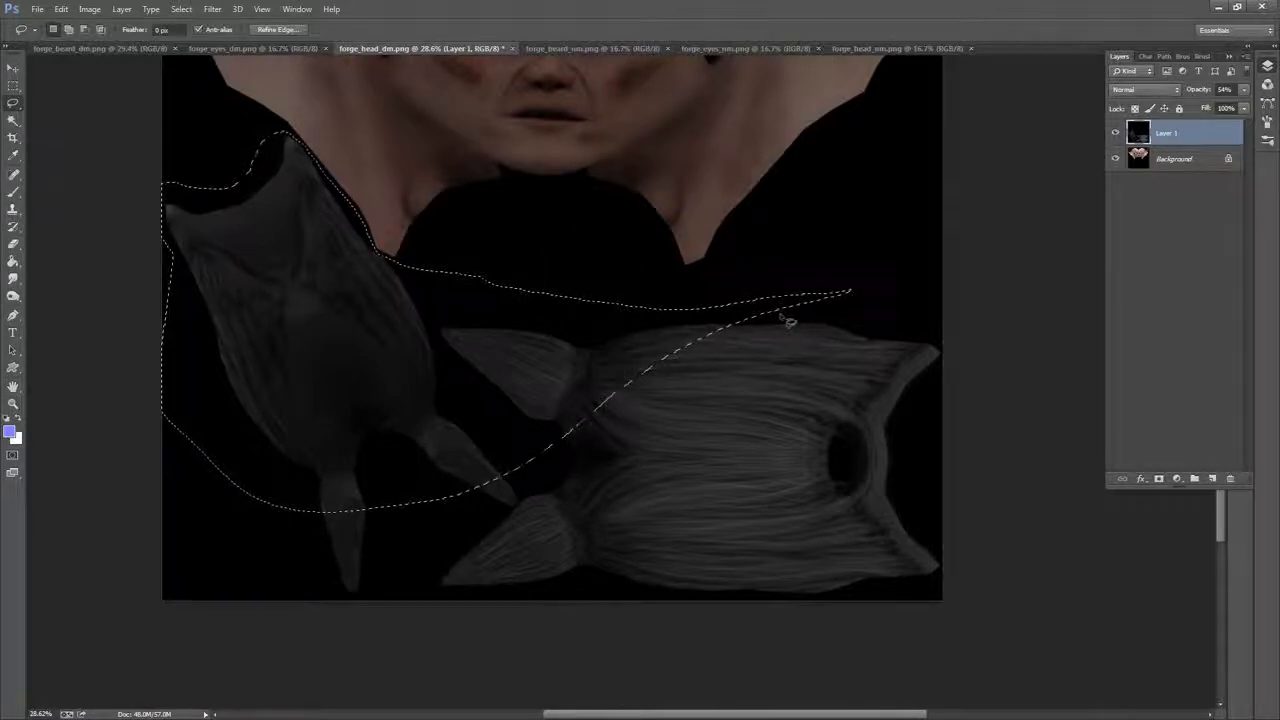
{"action": "mouse_move", "coordinate": [805, 302]}
{"action": "left_mouse_down"}
{"action": "mouse_move", "coordinate": [952, 303]}
{"action": "mouse_move", "coordinate": [1007, 464]}
{"action": "mouse_move", "coordinate": [1004, 509]}
{"action": "mouse_move", "coordinate": [909, 680]}
{"action": "mouse_move", "coordinate": [405, 695]}
{"action": "mouse_move", "coordinate": [240, 684]}
{"action": "mouse_move", "coordinate": [118, 650]}
{"action": "mouse_move", "coordinate": [103, 465]}
{"action": "mouse_move", "coordinate": [188, 360]}
{"action": "mouse_move", "coordinate": [345, 340]}
{"action": "left_mouse_up"}
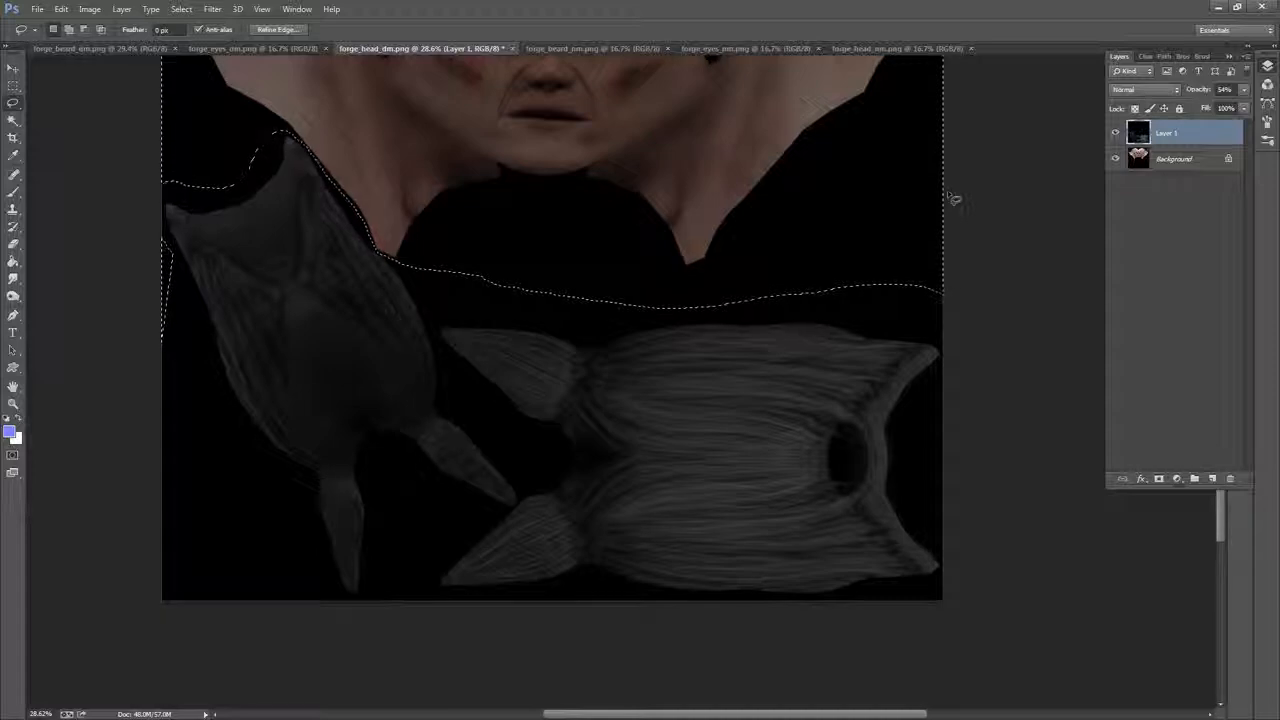
{"action": "key", "text": "Delete"}
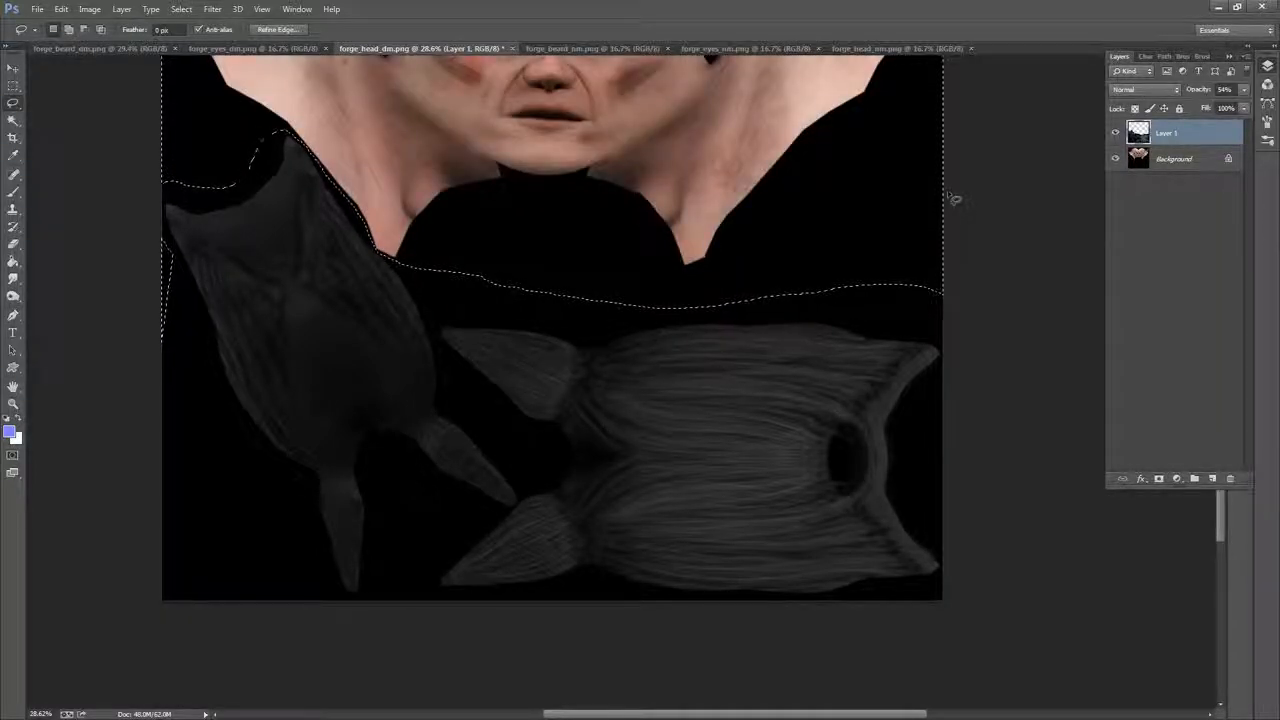
Deselect the trimmed area and set the pasted beard layer's opacity to 100%
{"action": "right_click", "coordinate": [872, 240]}
{"action": "left_click", "coordinate": [938, 247]}
{"action": "left_click", "coordinate": [1244, 91]}
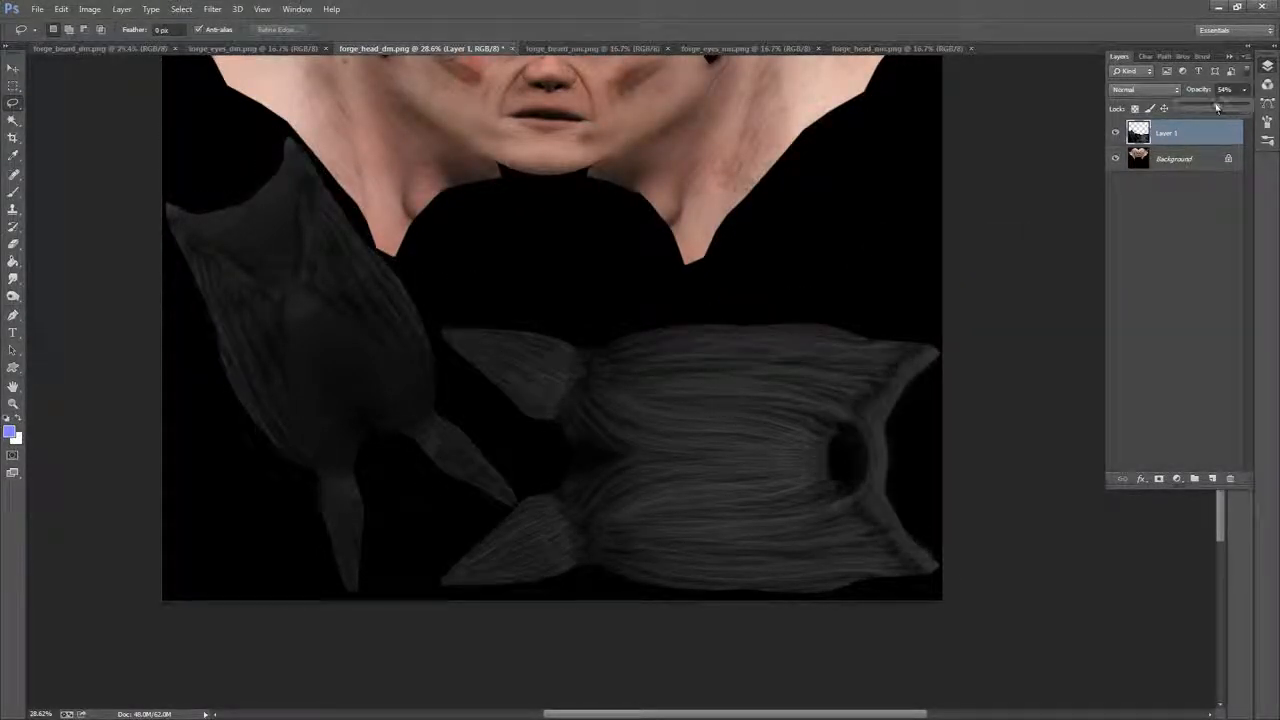
{"action": "left_click_drag", "start_coordinate": [1216, 107], "coordinate": [1258, 110]}
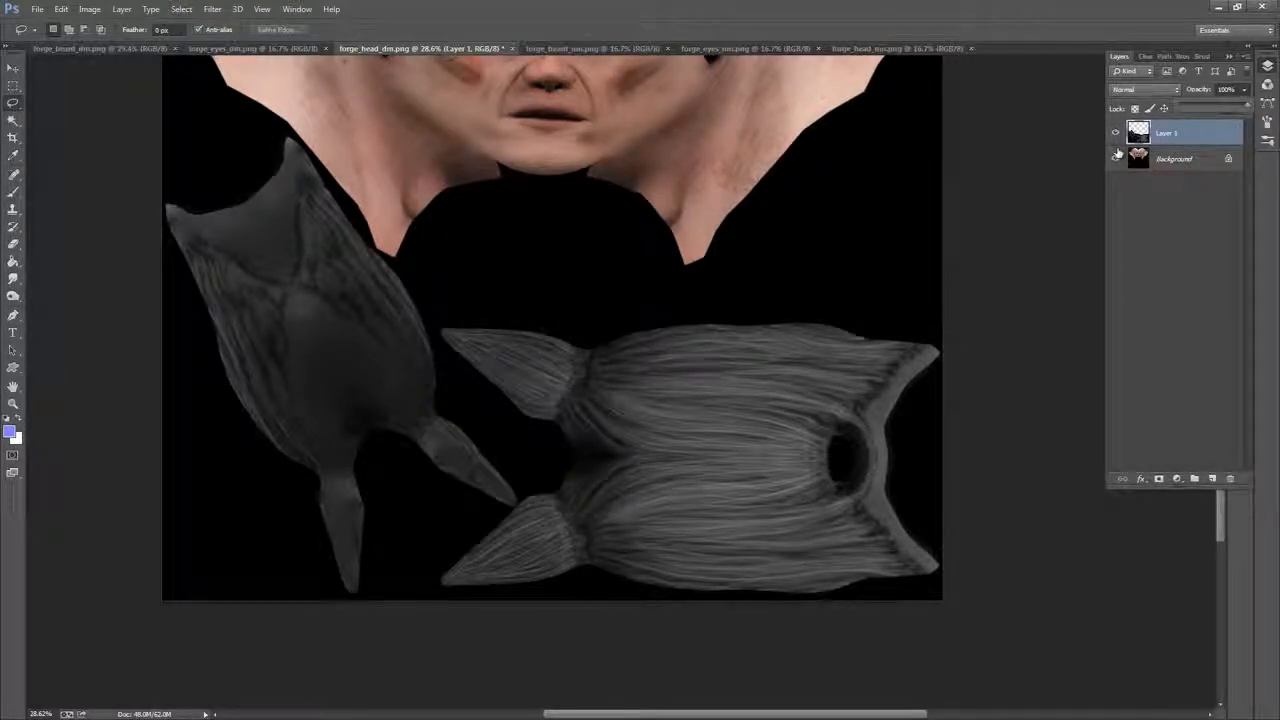
{"action": "left_click_drag", "start_coordinate": [916, 296], "coordinate": [940, 417]}
Copy the entire forge_eyes_dm.png image into forge_head_dm.png as a new layer and lower its opacity to 67%
{"action": "left_click", "coordinate": [256, 49]}
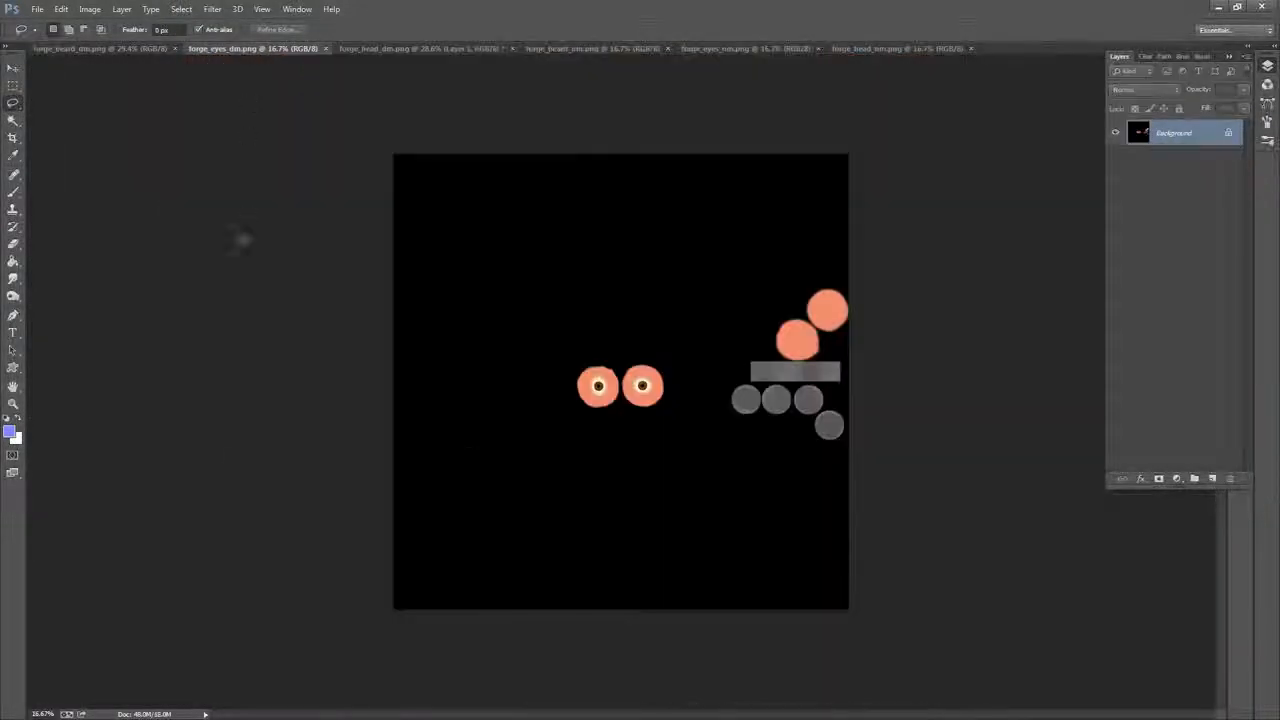
{"action": "left_click", "coordinate": [181, 9]}
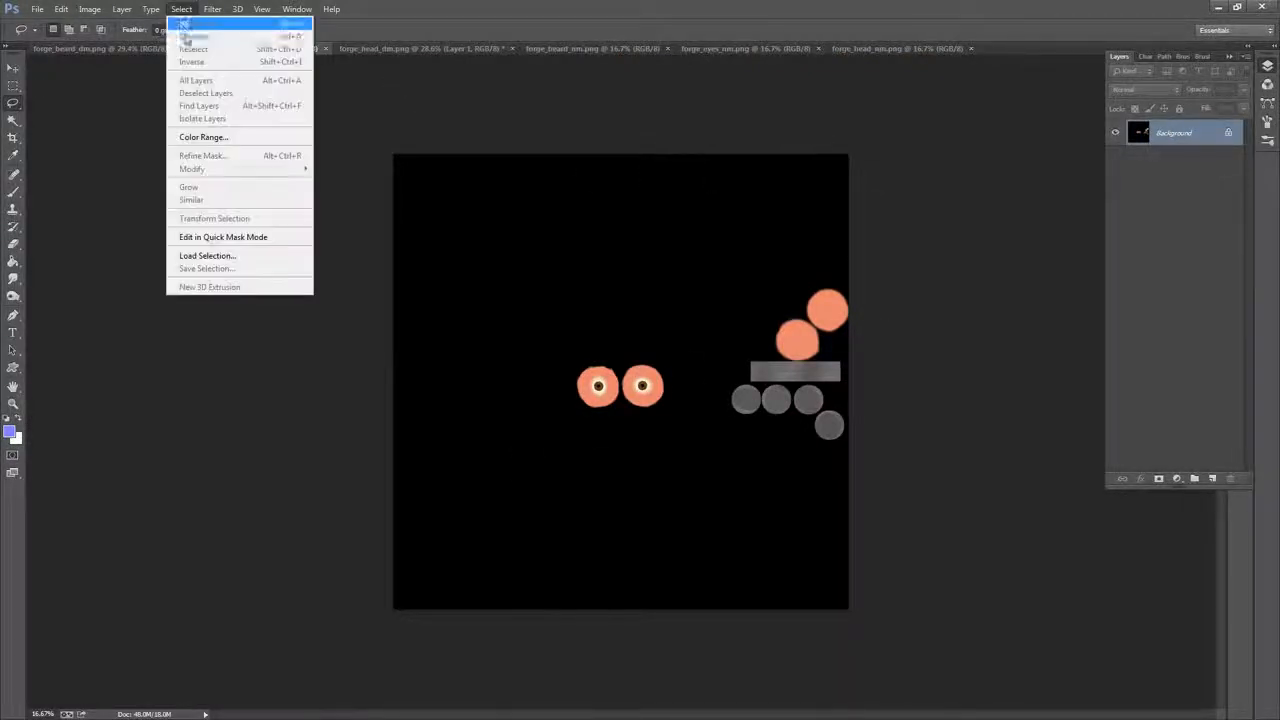
{"action": "left_click", "coordinate": [190, 24]}
{"action": "left_click", "coordinate": [61, 9]}
{"action": "left_click", "coordinate": [74, 99]}
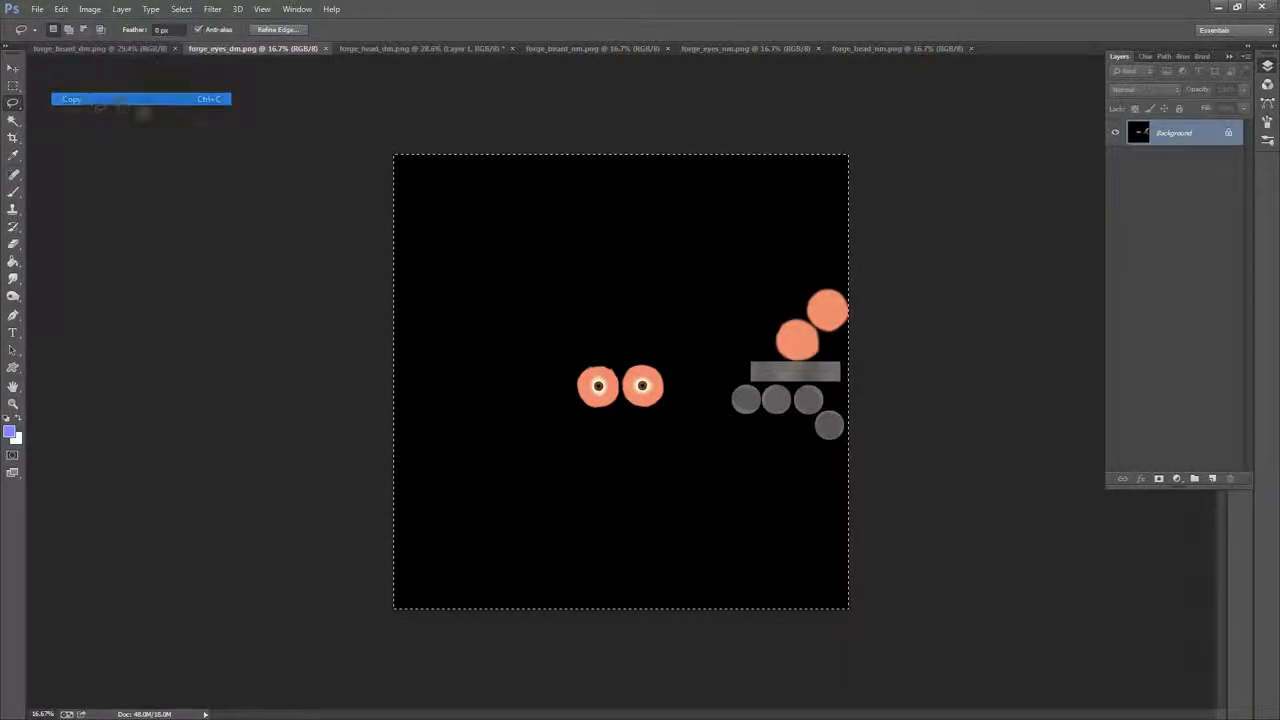
{"action": "left_click", "coordinate": [399, 49]}
{"action": "left_click", "coordinate": [61, 9]}
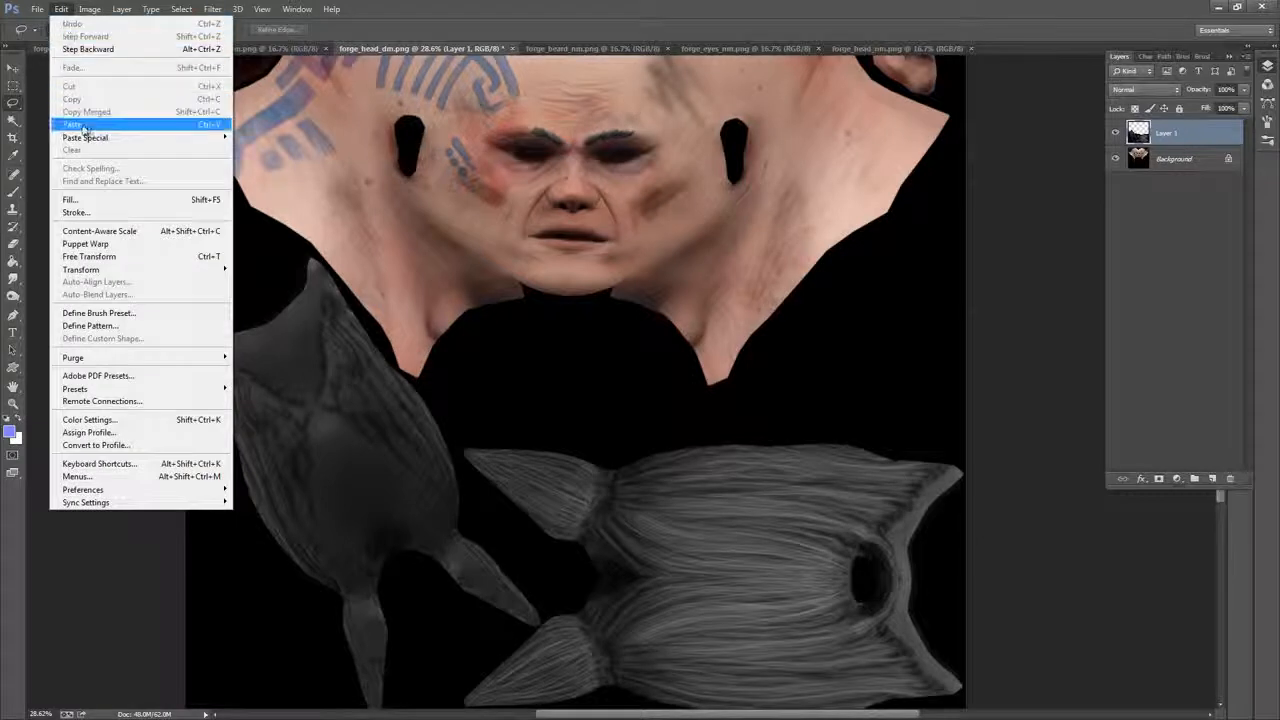
{"action": "left_click", "coordinate": [74, 124]}
{"action": "left_click_drag", "start_coordinate": [1244, 89], "coordinate": [1224, 108]}
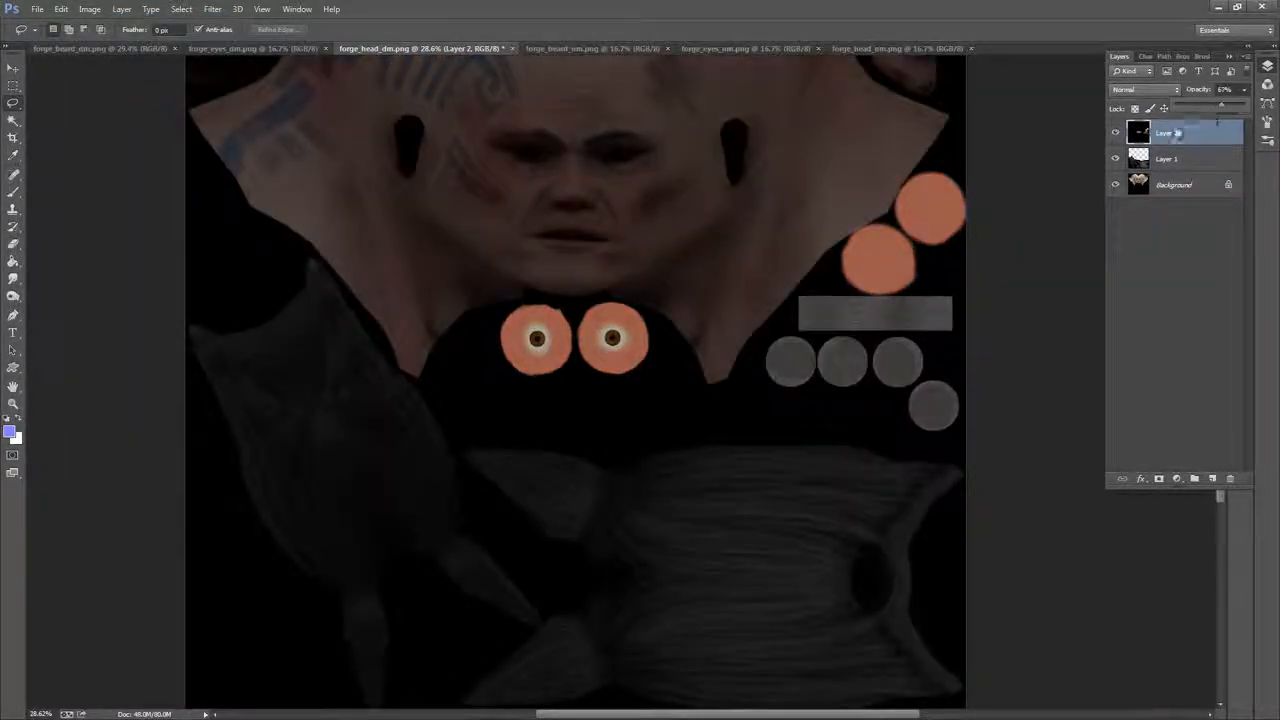
{"action": "left_click", "coordinate": [1088, 35]}
On the pasted eyes layer, lasso a freehand selection around the two plain orange circles and most of the grey bar
{"action": "left_click_drag", "start_coordinate": [982, 192], "coordinate": [934, 177]}
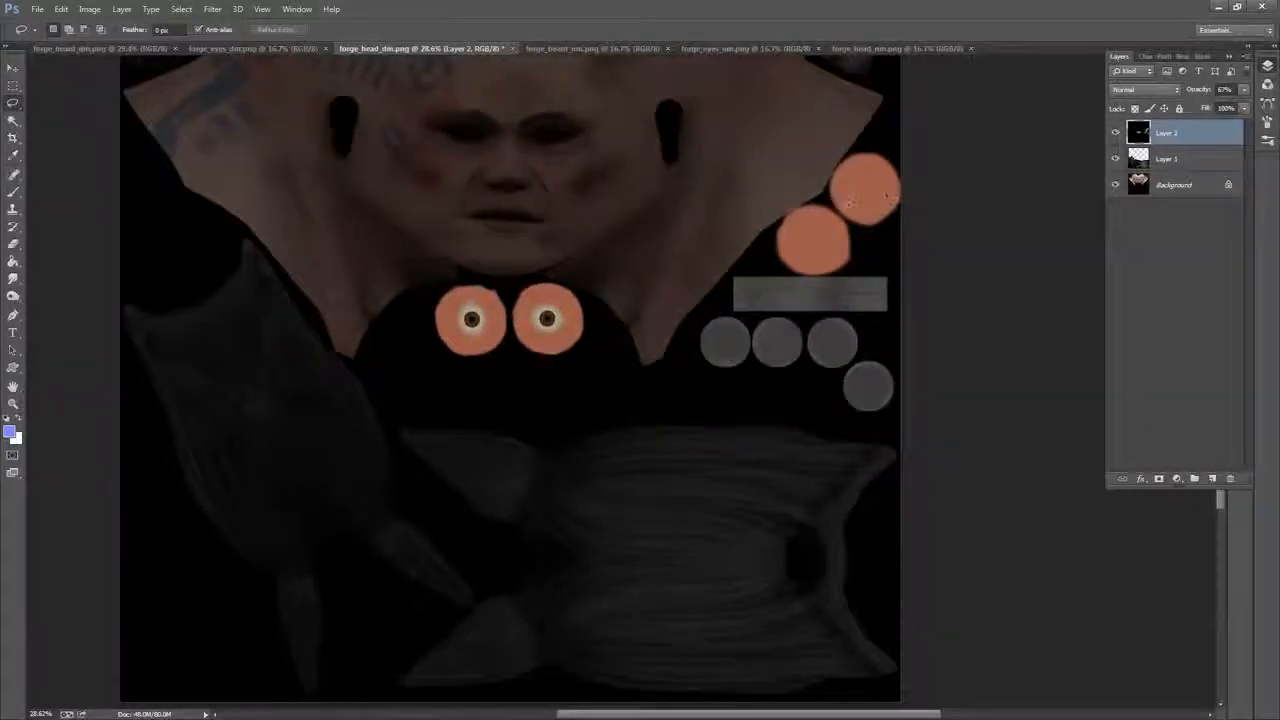
{"action": "key", "text": "z"}
{"action": "left_click_drag", "start_coordinate": [857, 200], "coordinate": [897, 288]}
{"action": "left_click", "coordinate": [1183, 157]}
{"action": "left_click", "coordinate": [1183, 137]}
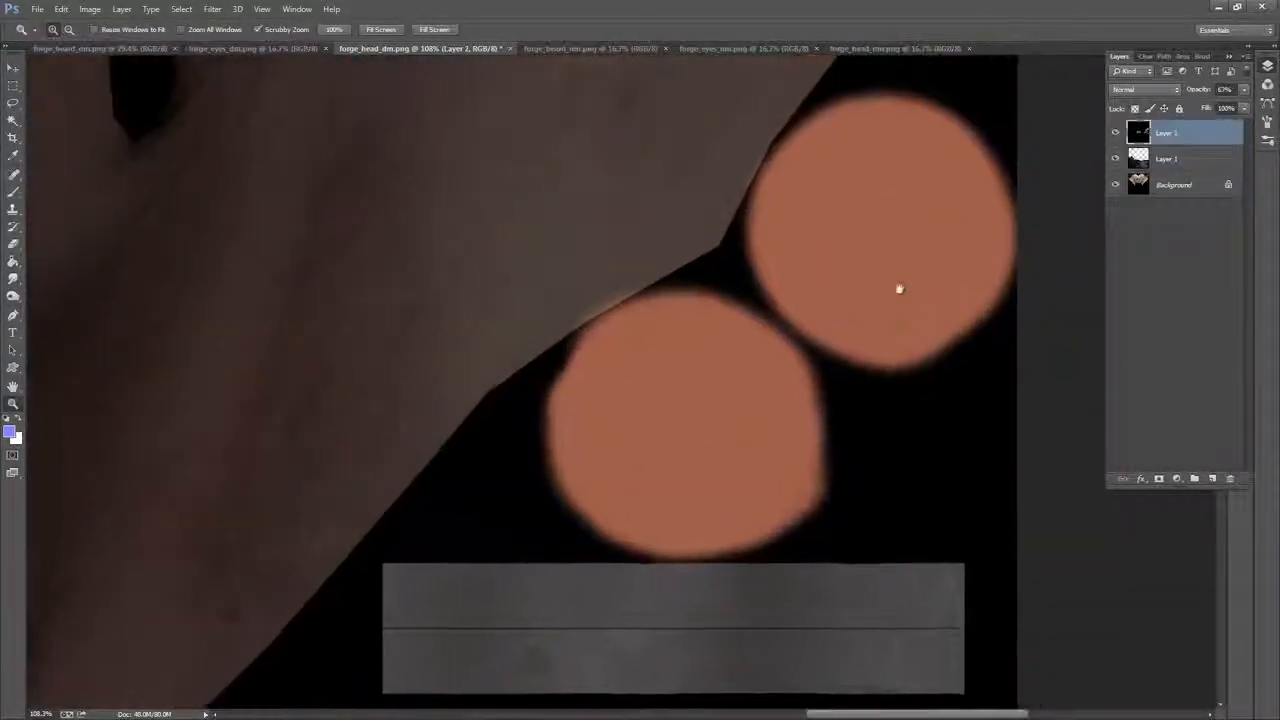
{"action": "left_click", "coordinate": [13, 191]}
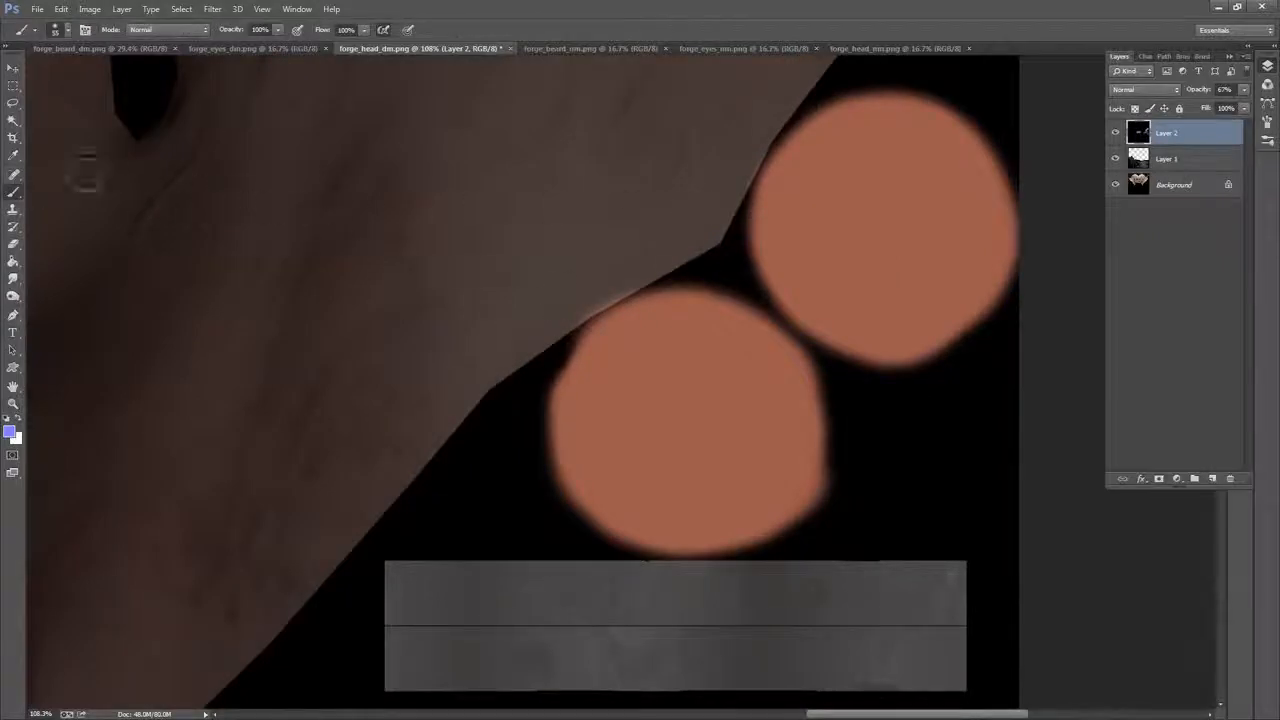
{"action": "left_click", "coordinate": [13, 103]}
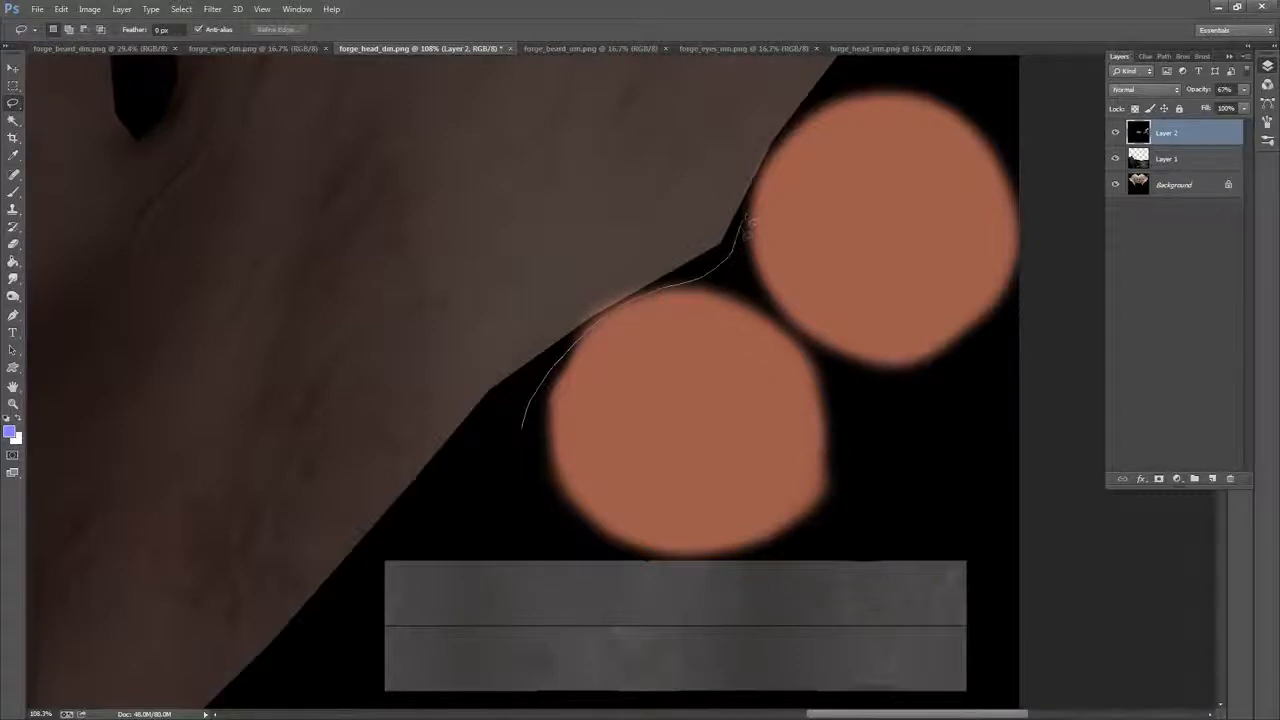
{"action": "mouse_move", "coordinate": [848, 92]}
{"action": "left_mouse_down"}
{"action": "mouse_move", "coordinate": [976, 86]}
{"action": "mouse_move", "coordinate": [1045, 200]}
{"action": "mouse_move", "coordinate": [1048, 283]}
{"action": "mouse_move", "coordinate": [1013, 397]}
{"action": "mouse_move", "coordinate": [1015, 652]}
{"action": "mouse_move", "coordinate": [1004, 572]}
{"action": "mouse_move", "coordinate": [999, 655]}
{"action": "left_mouse_up"}
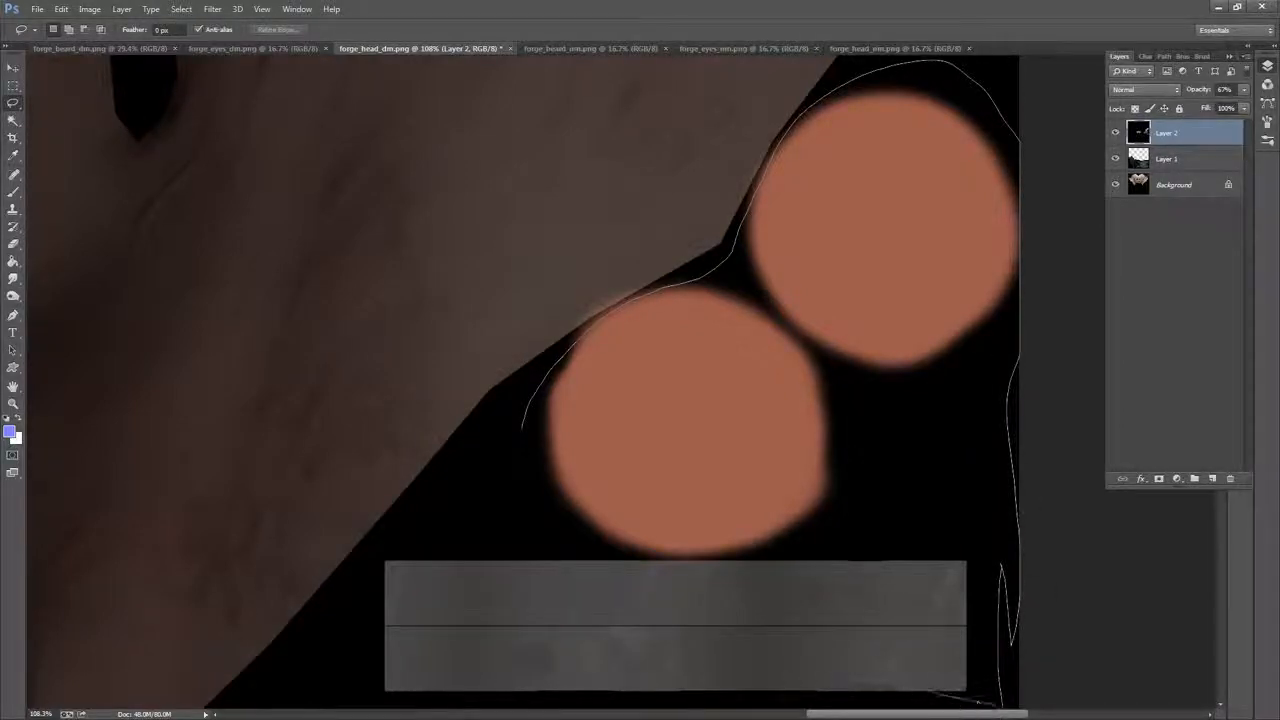
{"action": "mouse_move", "coordinate": [993, 703]}
{"action": "left_mouse_down"}
{"action": "mouse_move", "coordinate": [427, 694]}
{"action": "mouse_move", "coordinate": [342, 652]}
{"action": "mouse_move", "coordinate": [353, 598]}
{"action": "mouse_move", "coordinate": [500, 460]}
{"action": "left_mouse_up"}
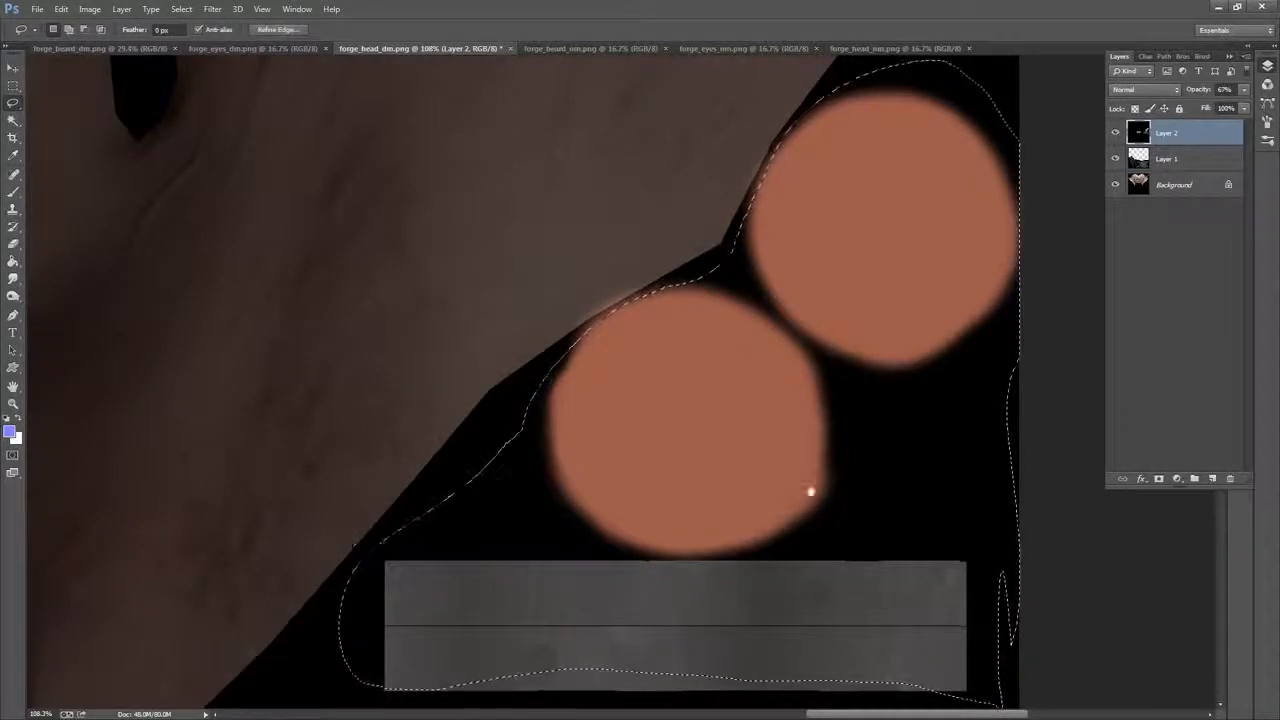
Extend the selection to include the rest of the grey bar and the four grey discs below it
{"action": "scroll", "coordinate": [810, 491], "scroll_direction": "down", "scroll_amount": 5}
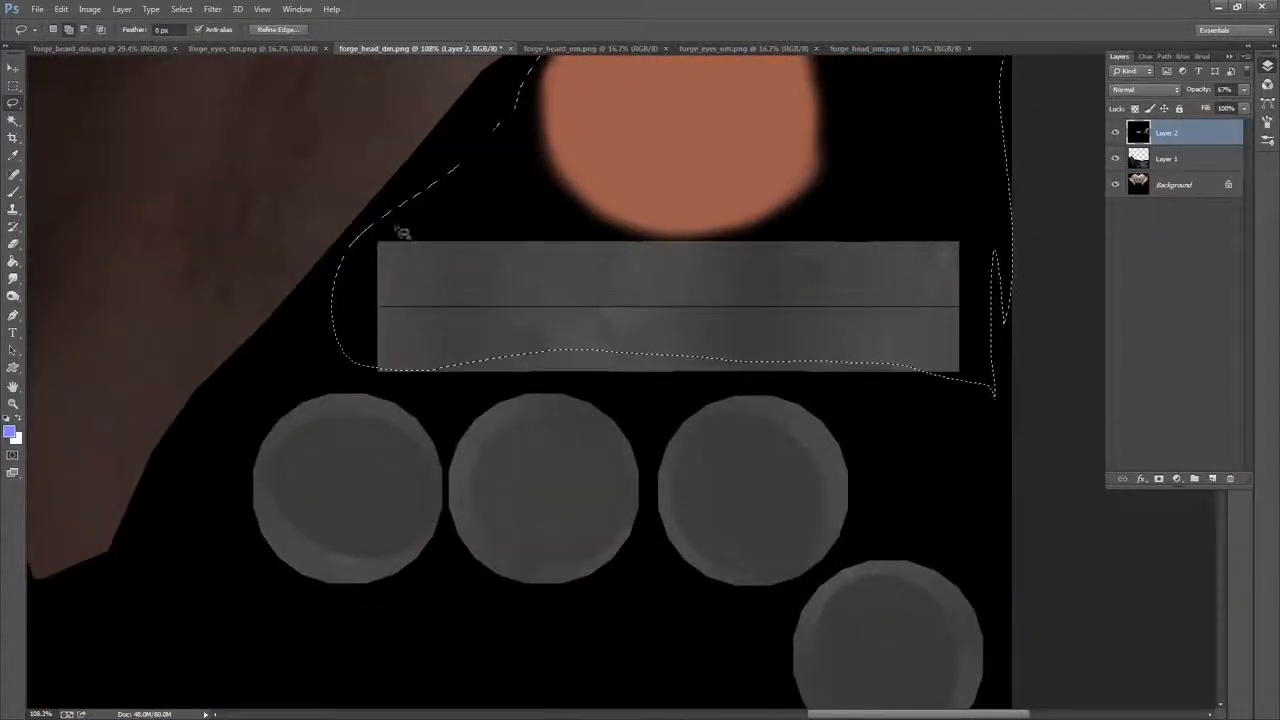
{"action": "mouse_move", "coordinate": [398, 232]}
{"action": "left_mouse_down"}
{"action": "mouse_move", "coordinate": [339, 348]}
{"action": "mouse_move", "coordinate": [271, 420]}
{"action": "mouse_move", "coordinate": [243, 505]}
{"action": "mouse_move", "coordinate": [291, 595]}
{"action": "mouse_move", "coordinate": [343, 617]}
{"action": "mouse_move", "coordinate": [429, 591]}
{"action": "mouse_move", "coordinate": [668, 615]}
{"action": "left_mouse_up"}
{"action": "mouse_move", "coordinate": [760, 657]}
{"action": "left_mouse_down"}
{"action": "mouse_move", "coordinate": [986, 449]}
{"action": "mouse_move", "coordinate": [1000, 216]}
{"action": "mouse_move", "coordinate": [966, 224]}
{"action": "left_mouse_up"}
{"action": "mouse_move", "coordinate": [940, 513]}
{"action": "left_mouse_down"}
{"action": "mouse_move", "coordinate": [830, 241]}
{"action": "mouse_move", "coordinate": [809, 218]}
{"action": "left_mouse_up"}
{"action": "mouse_move", "coordinate": [617, 325]}
{"action": "left_mouse_down"}
{"action": "mouse_move", "coordinate": [632, 411]}
{"action": "mouse_move", "coordinate": [840, 494]}
{"action": "mouse_move", "coordinate": [880, 229]}
{"action": "mouse_move", "coordinate": [808, 170]}
{"action": "left_mouse_up"}
{"action": "left_click_drag", "start_coordinate": [685, 422], "coordinate": [1040, 345]}
Add a freehand outline around the two eyeballs with irises to the selection
{"action": "left_click_drag", "start_coordinate": [350, 410], "coordinate": [714, 397]}
{"action": "left_click_drag", "start_coordinate": [609, 174], "coordinate": [857, 525]}
{"action": "left_click_drag", "start_coordinate": [833, 317], "coordinate": [883, 318]}
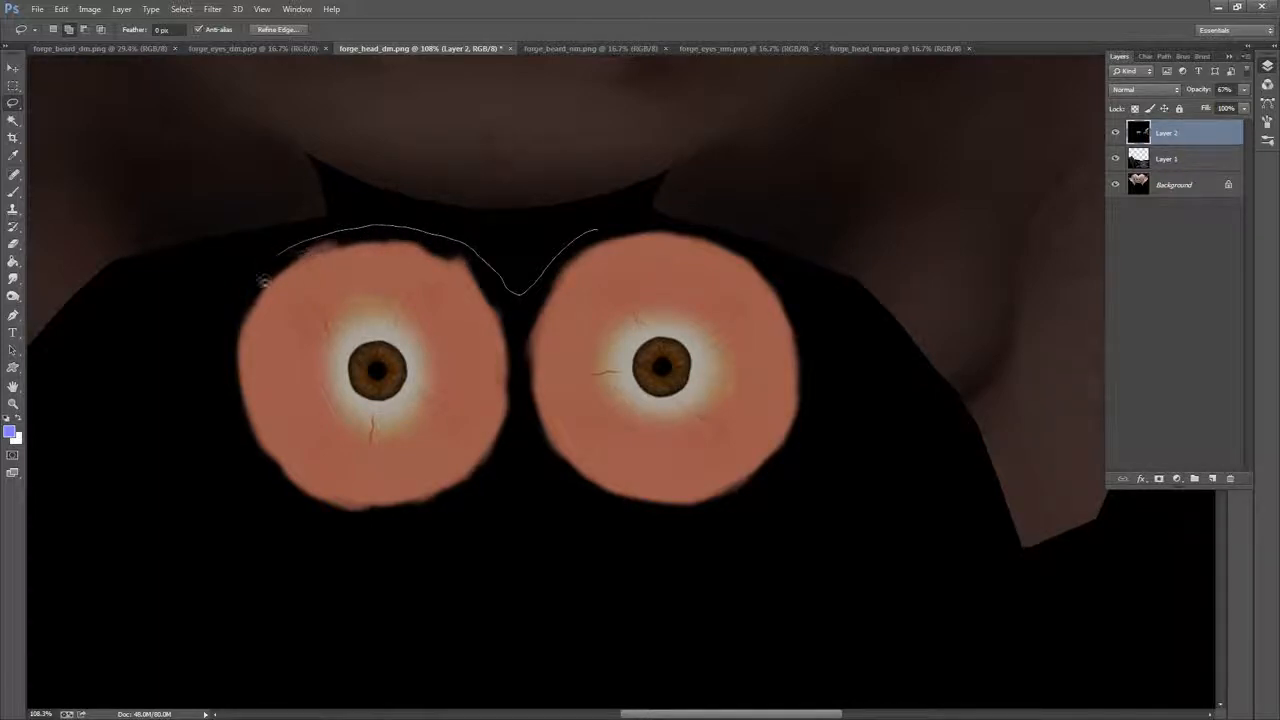
{"action": "mouse_move", "coordinate": [262, 282]}
{"action": "left_mouse_down"}
{"action": "mouse_move", "coordinate": [265, 514]}
{"action": "mouse_move", "coordinate": [353, 531]}
{"action": "mouse_move", "coordinate": [493, 504]}
{"action": "mouse_move", "coordinate": [527, 460]}
{"action": "mouse_move", "coordinate": [554, 493]}
{"action": "mouse_move", "coordinate": [631, 526]}
{"action": "mouse_move", "coordinate": [746, 531]}
{"action": "mouse_move", "coordinate": [829, 460]}
{"action": "mouse_move", "coordinate": [822, 325]}
{"action": "left_mouse_up"}
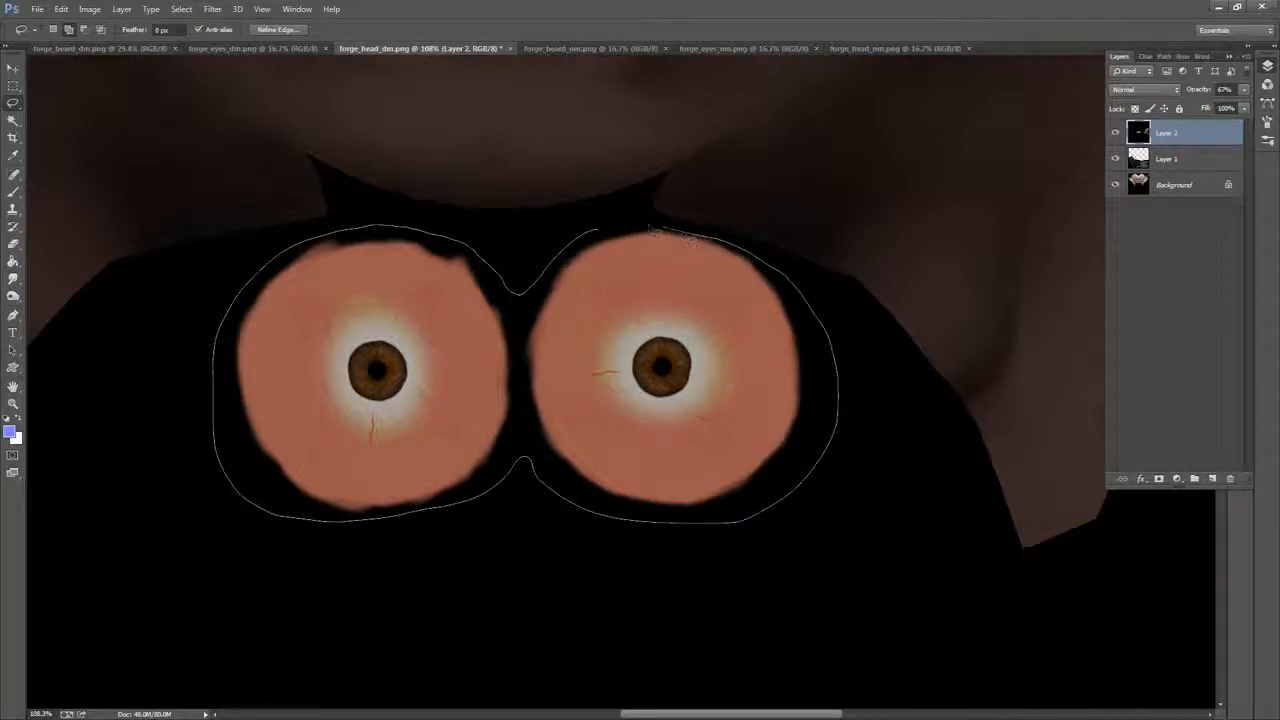
{"action": "left_click_drag", "start_coordinate": [610, 232], "coordinate": [550, 262]}
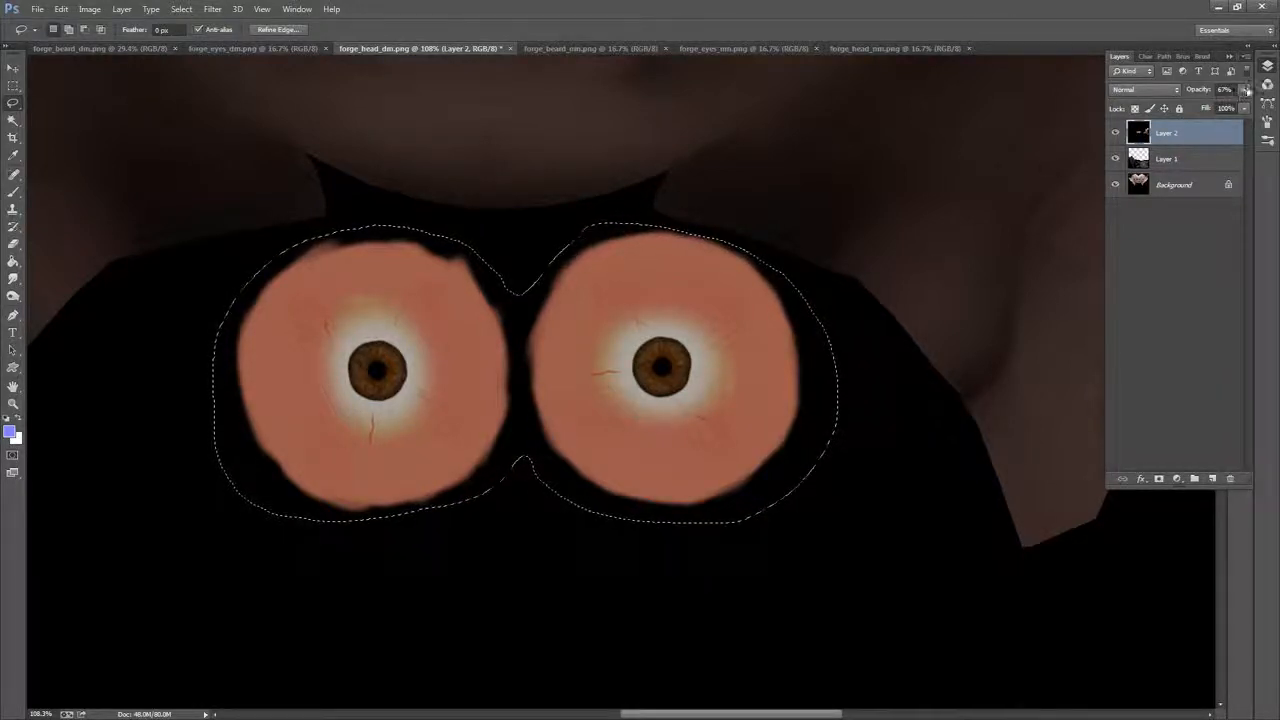
Lower the eyes layer's opacity to 49%, invert the selection and delete everything outside the eye pieces
{"action": "left_click", "coordinate": [1244, 89]}
{"action": "mouse_move", "coordinate": [1221, 107]}
{"action": "left_mouse_down"}
{"action": "mouse_move", "coordinate": [1202, 108]}
{"action": "mouse_move", "coordinate": [1213, 104]}
{"action": "left_mouse_up"}
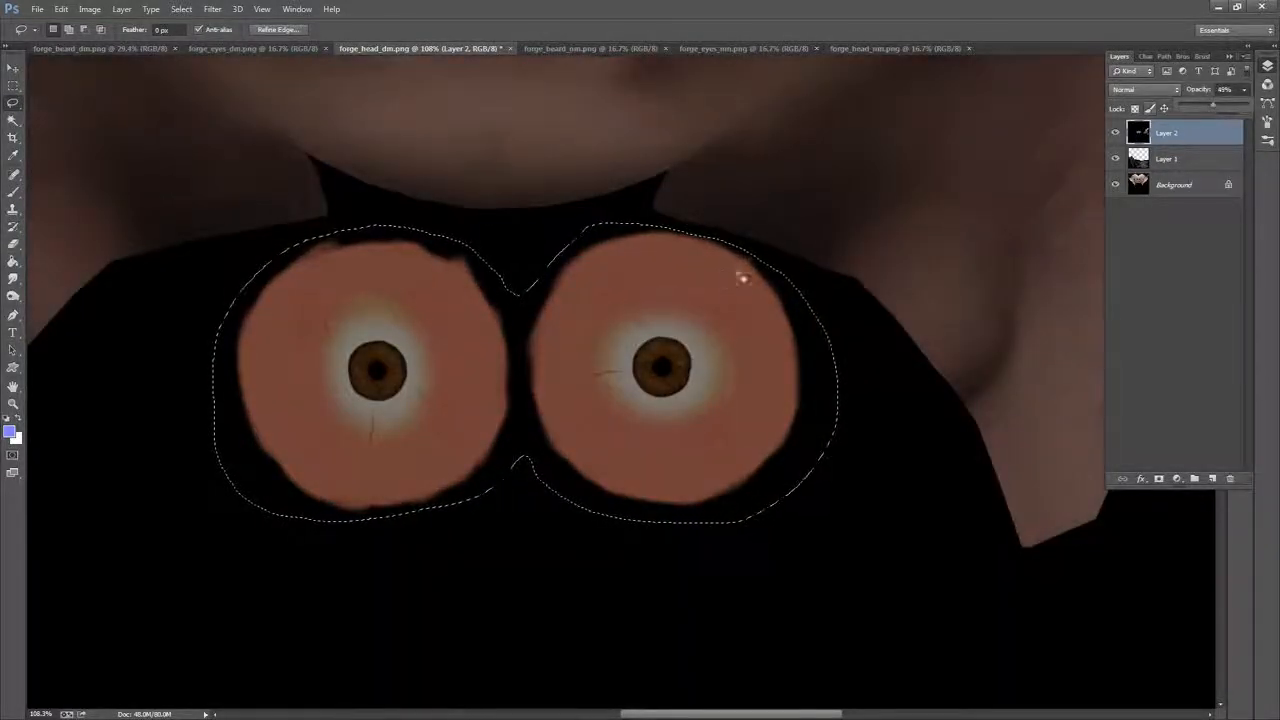
{"action": "key", "text": "z"}
{"action": "key", "text": "ctrl+0"}
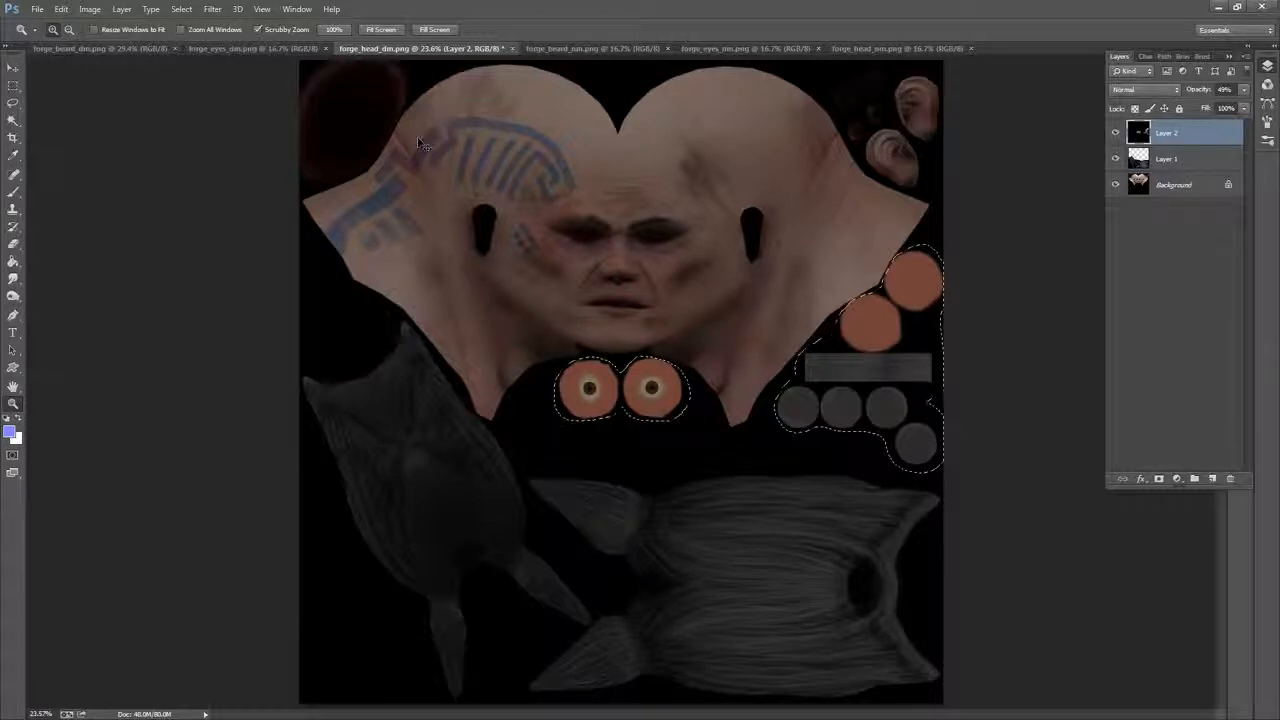
{"action": "key", "text": "ctrl+shift+i"}
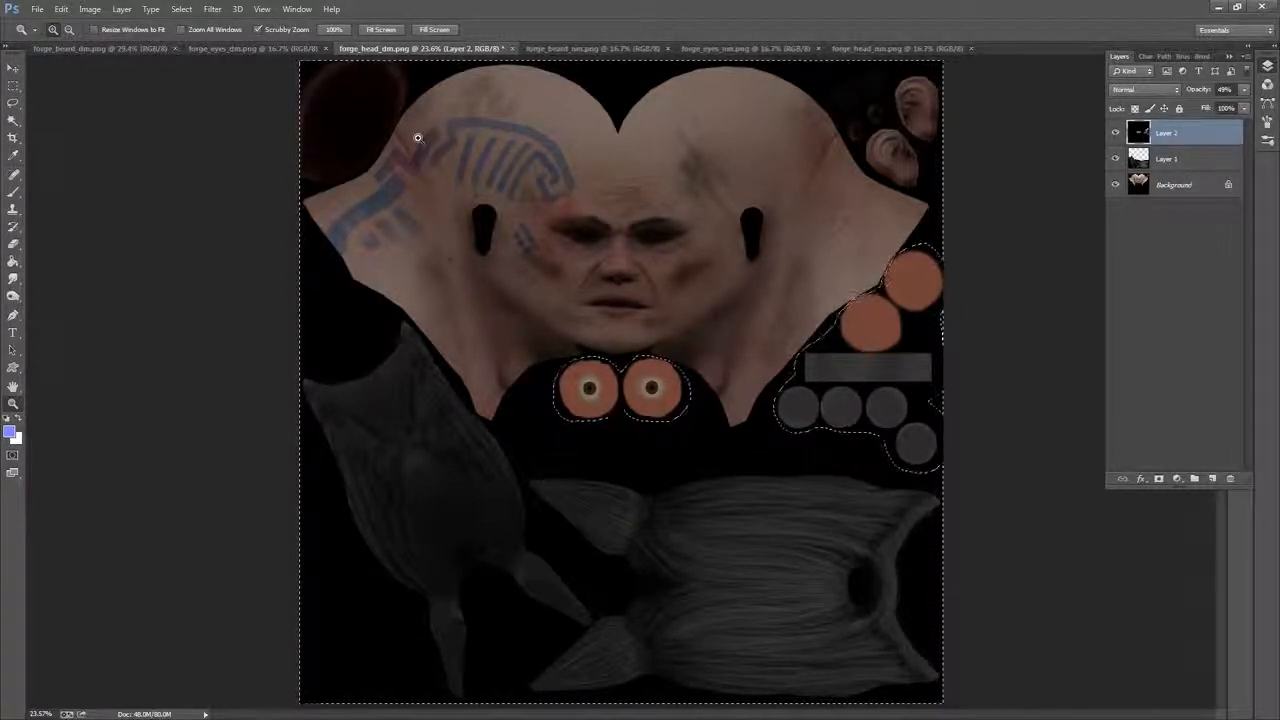
{"action": "key", "text": "Delete"}
Deselect the area and set the eyes layer's opacity to 100%
{"action": "right_click", "coordinate": [890, 330]}
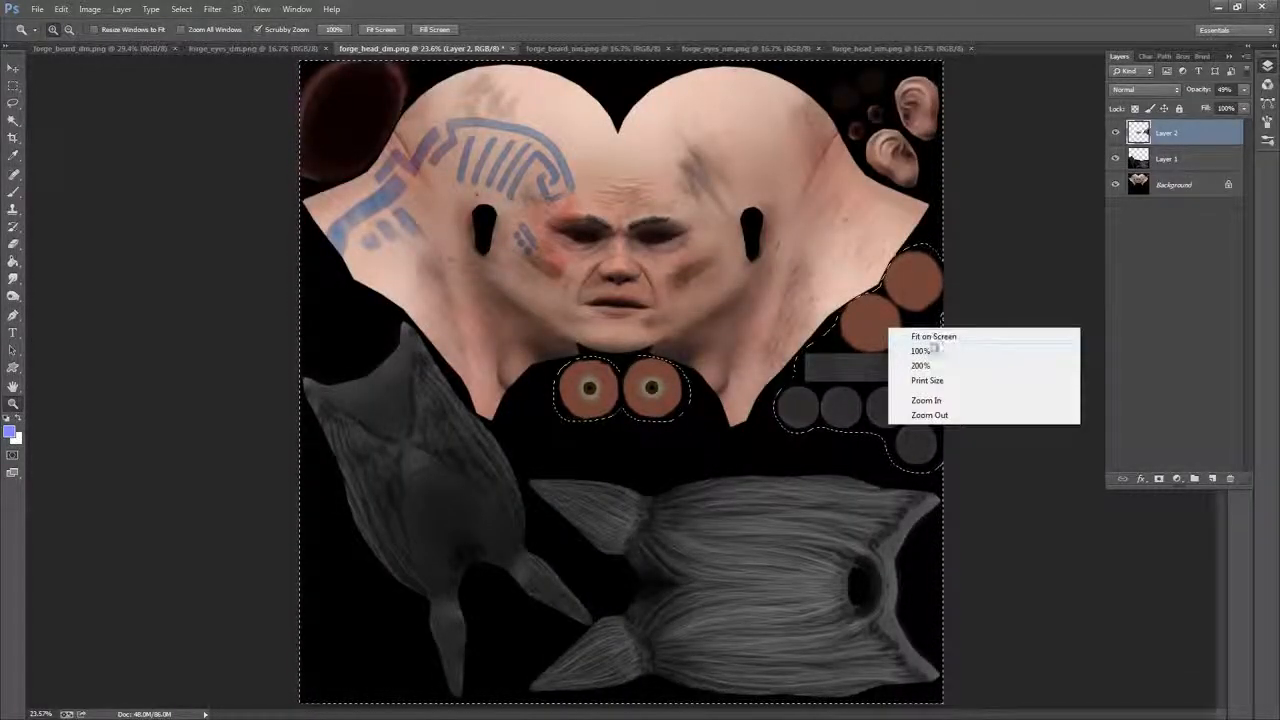
{"action": "left_click", "coordinate": [20, 88]}
{"action": "left_click", "coordinate": [13, 103]}
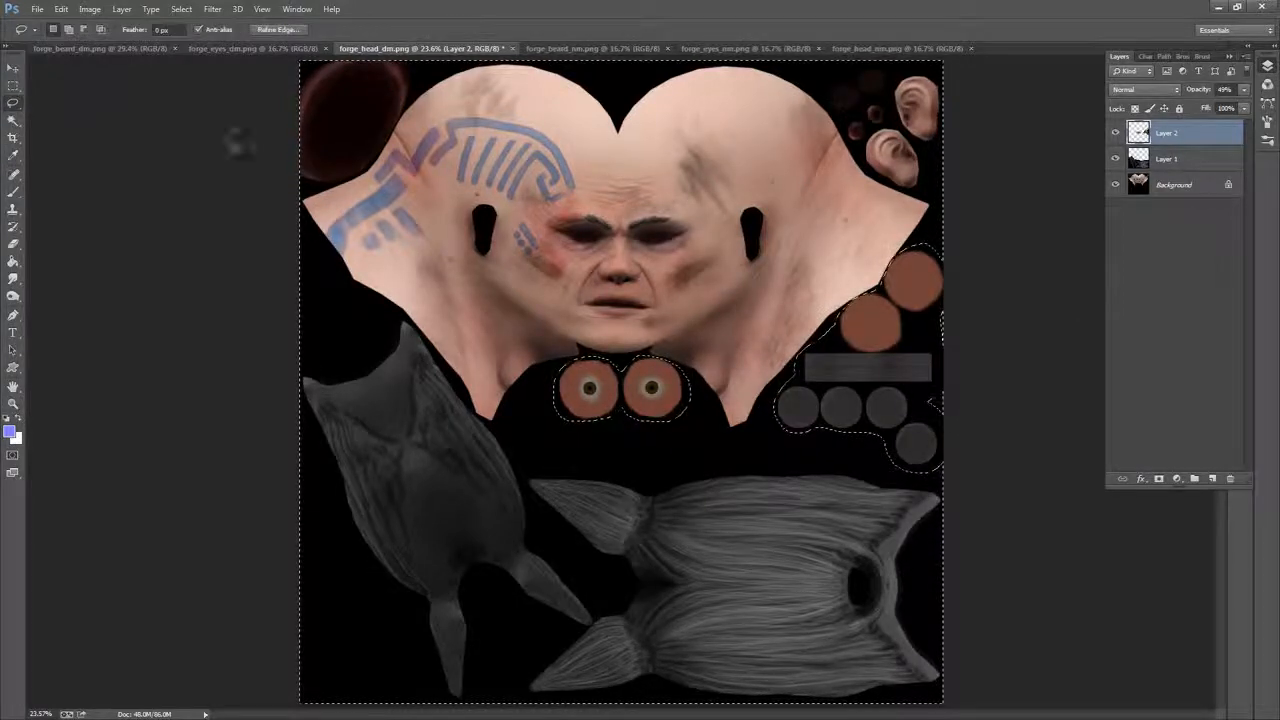
{"action": "right_click", "coordinate": [586, 244]}
{"action": "left_click", "coordinate": [620, 255]}
{"action": "left_click", "coordinate": [1244, 90]}
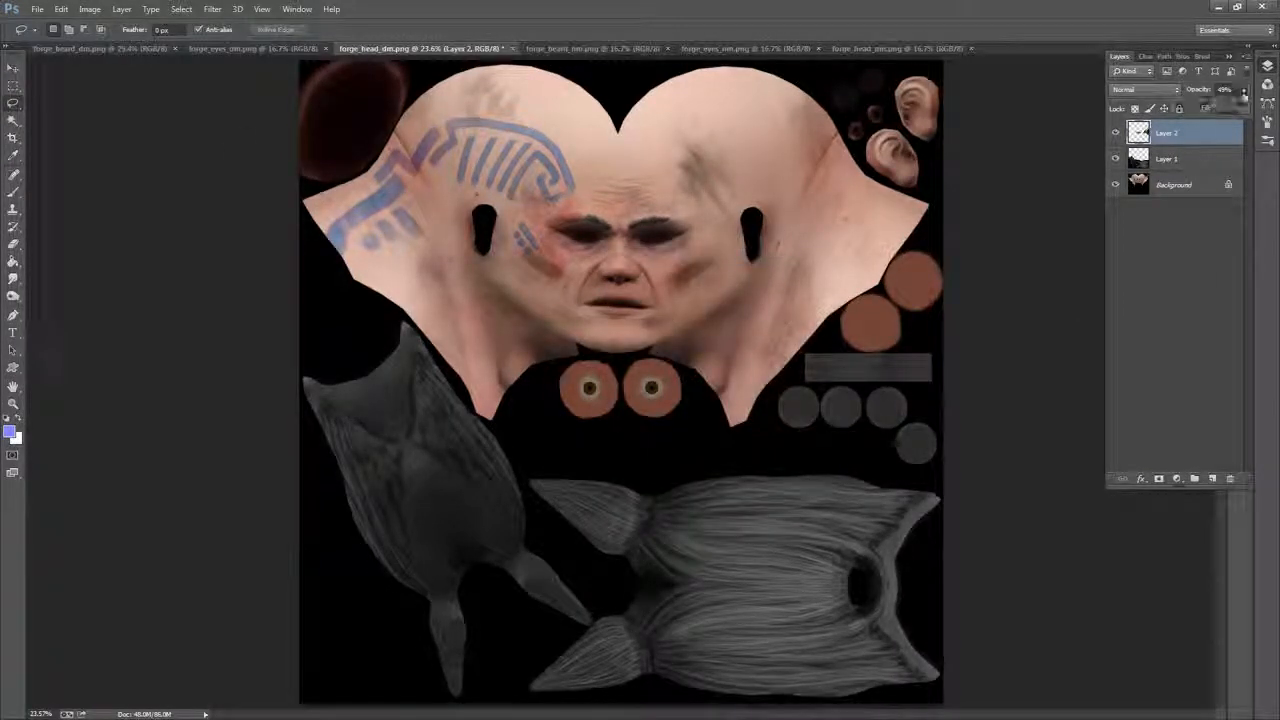
{"action": "left_click_drag", "start_coordinate": [1215, 108], "coordinate": [1250, 107]}
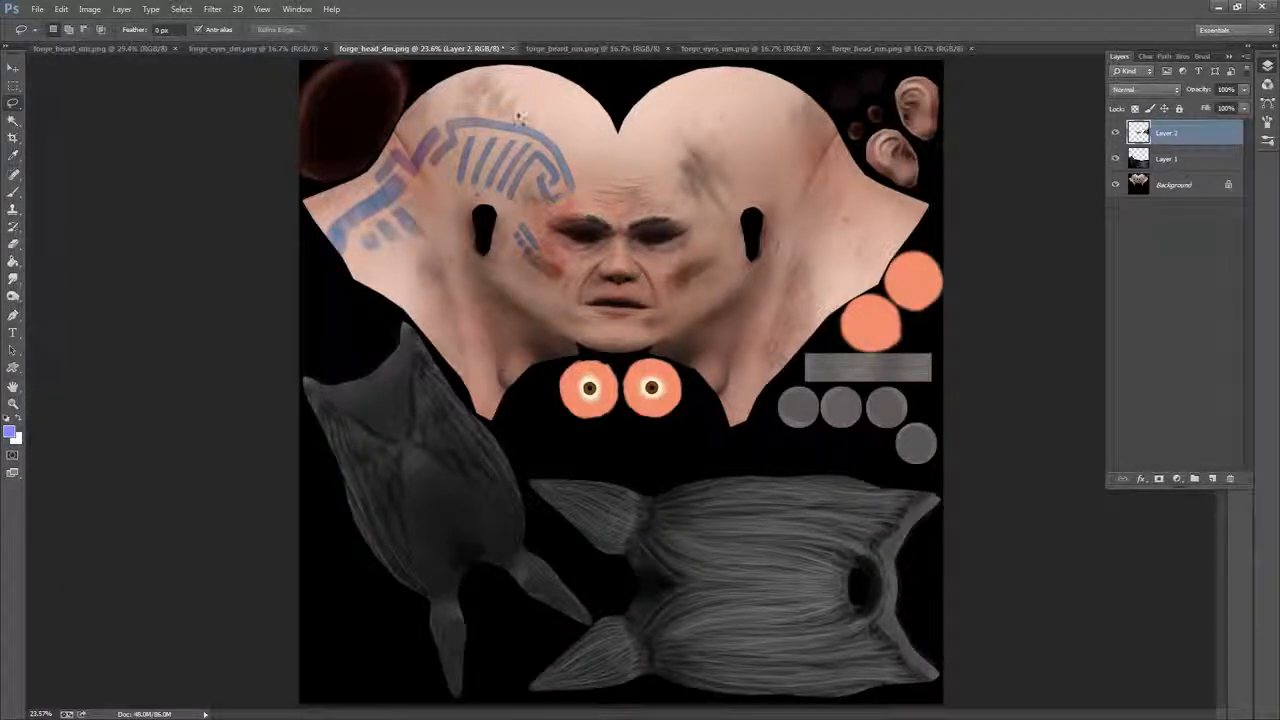
Start saving the combined color map under a new location as PNG and go up to the Texture Bakes folder
{"action": "left_click", "coordinate": [37, 9]}
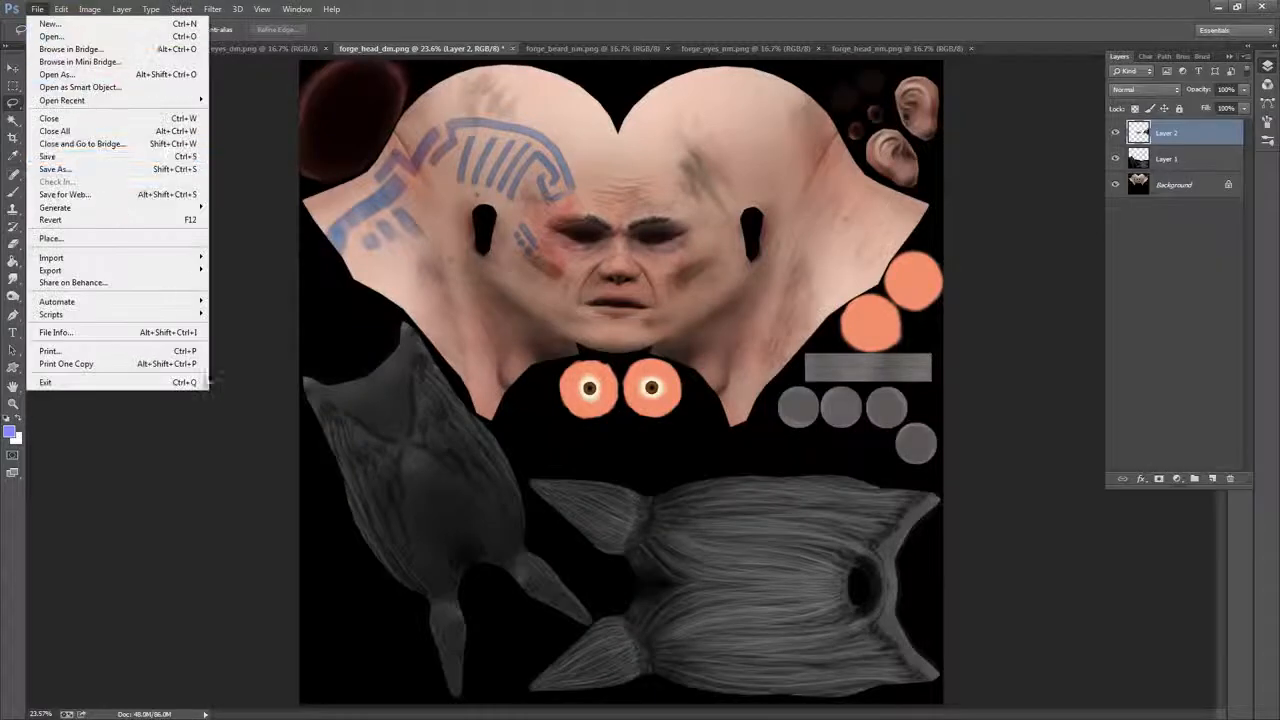
{"action": "key", "text": "Escape"}
{"action": "left_click", "coordinate": [37, 9]}
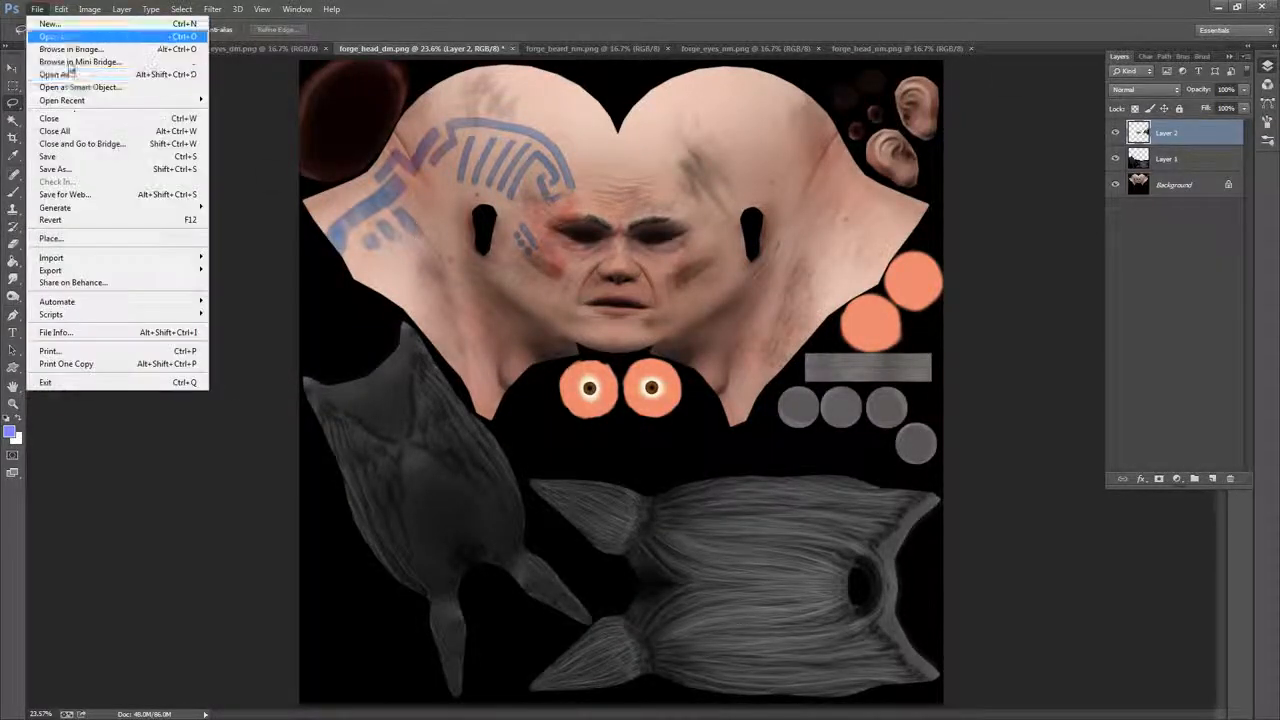
{"action": "left_click", "coordinate": [86, 163]}
{"action": "left_click", "coordinate": [427, 501]}
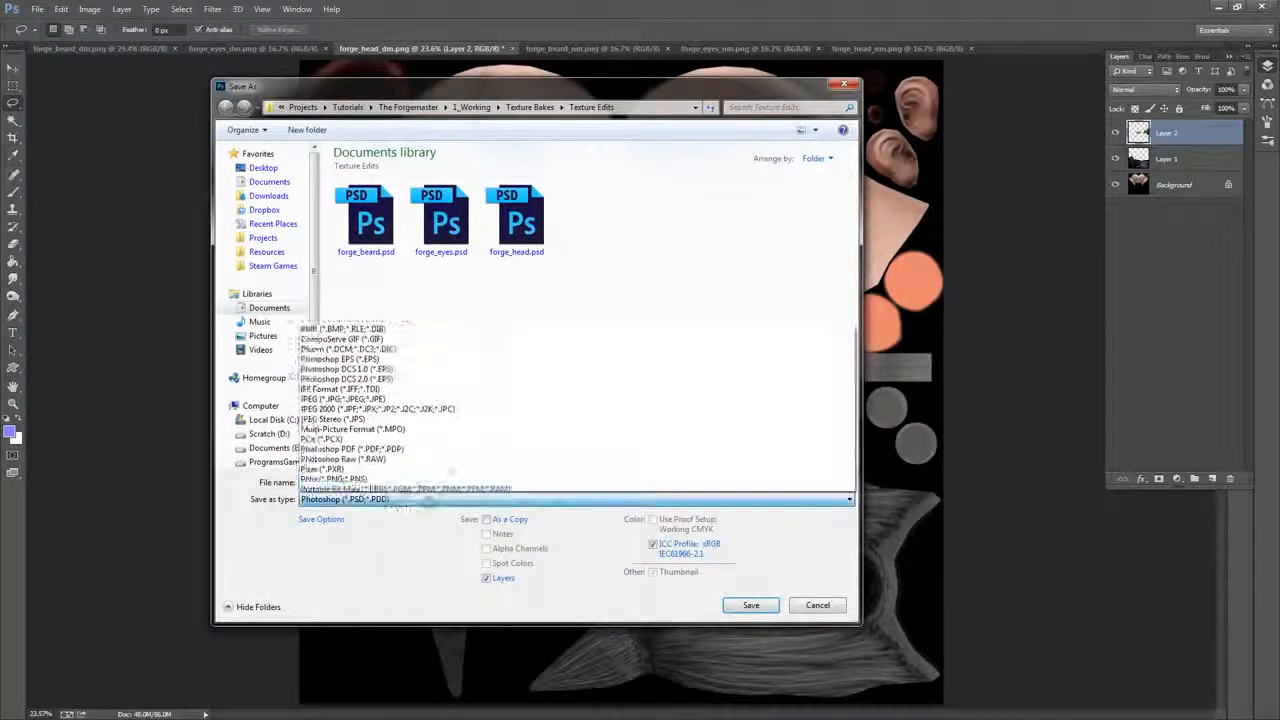
{"action": "left_click", "coordinate": [347, 445]}
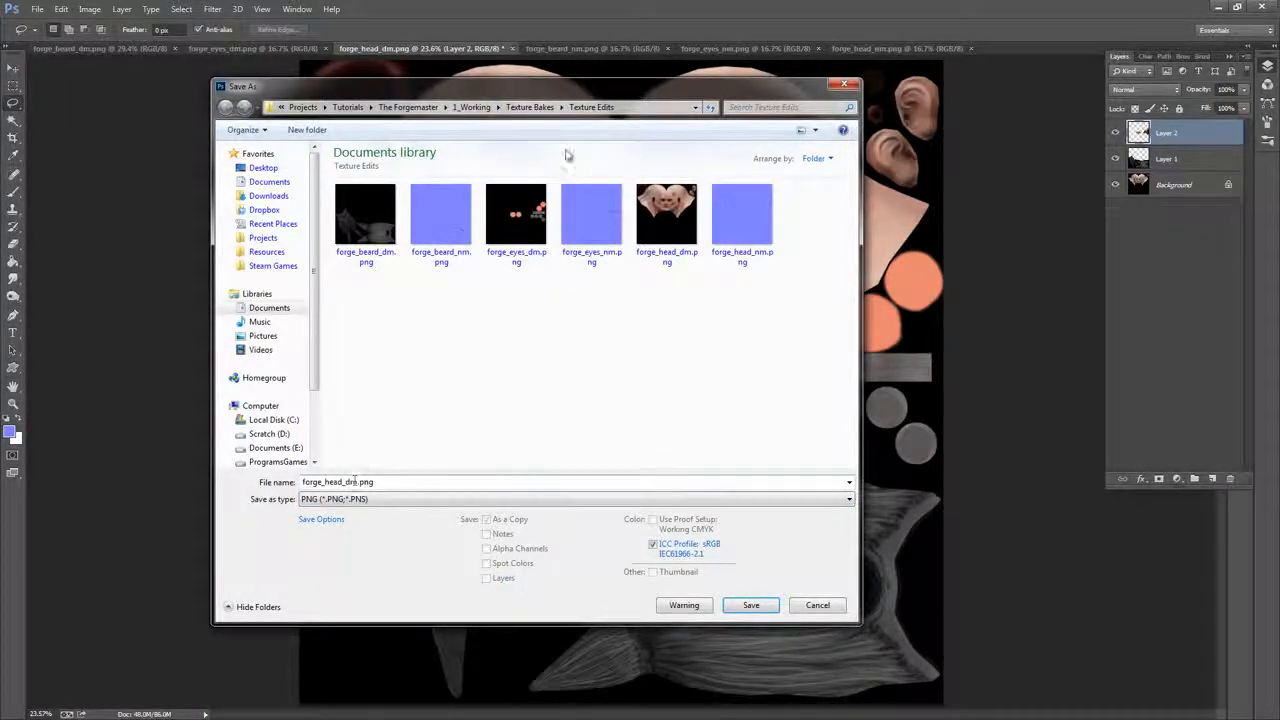
{"action": "left_click", "coordinate": [530, 107]}
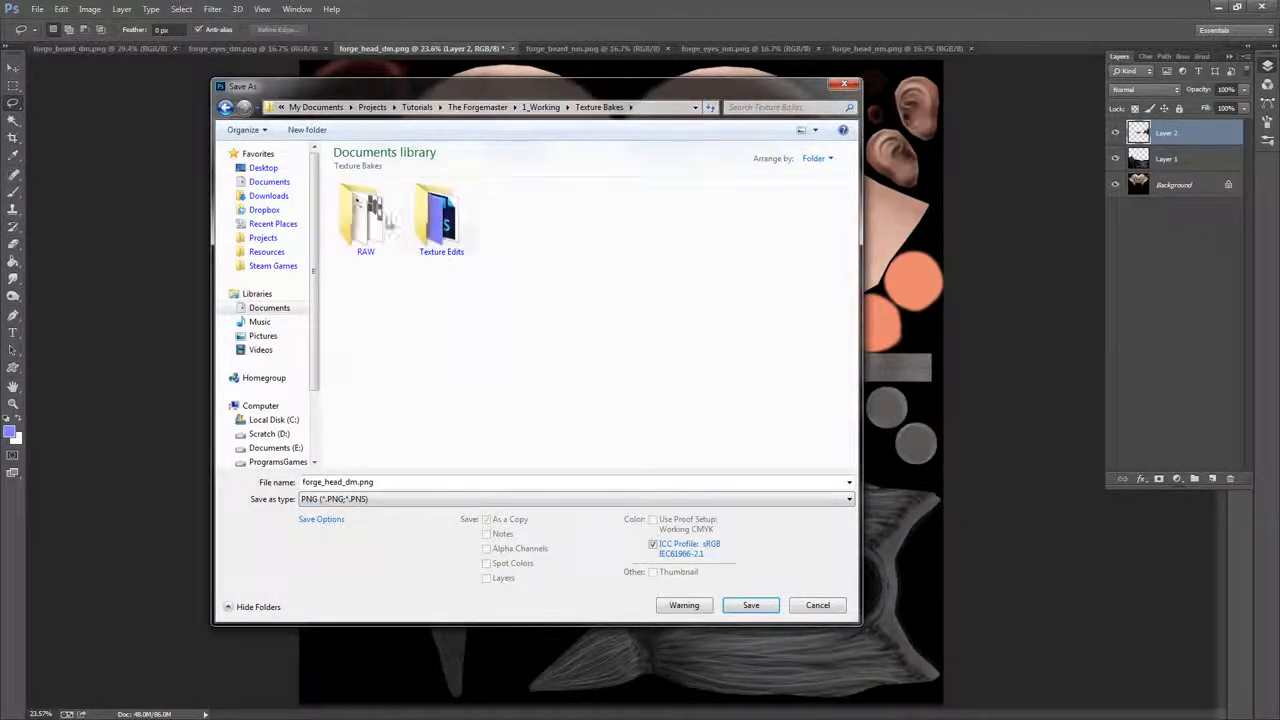
Create a new folder named Final inside Texture Bakes
{"action": "left_click", "coordinate": [327, 131]}
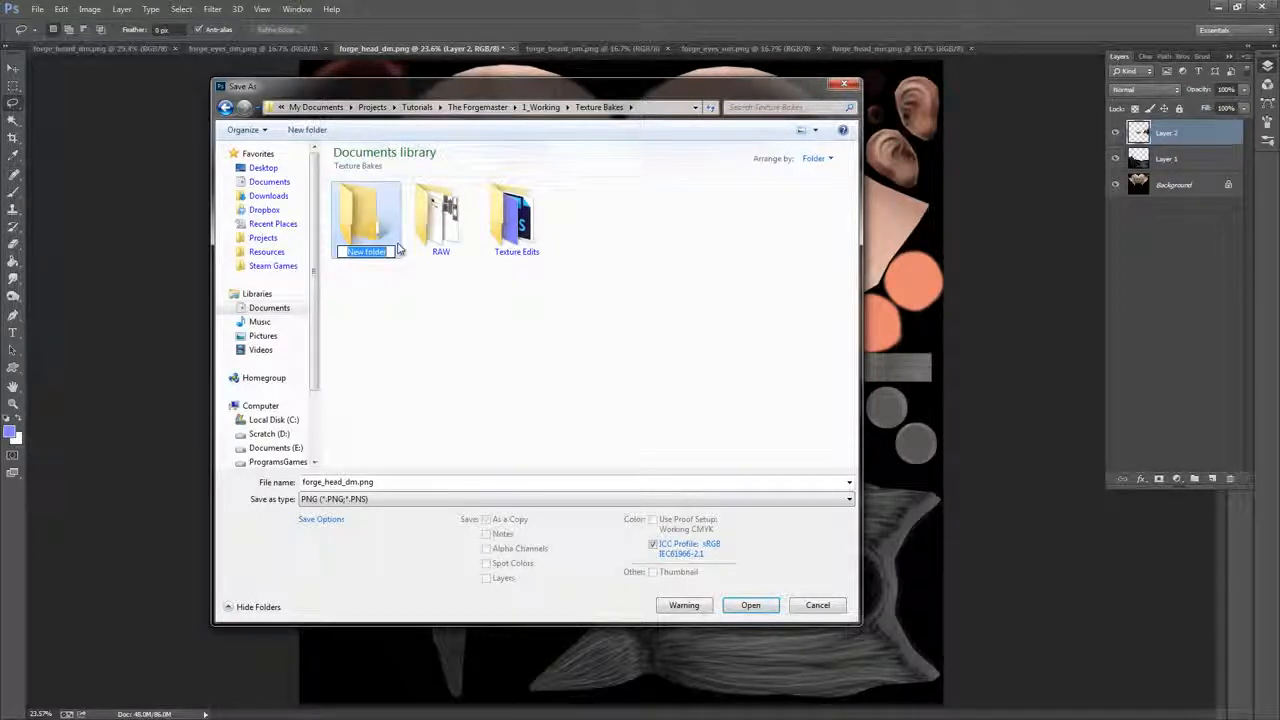
{"action": "type", "text": "Fin"}
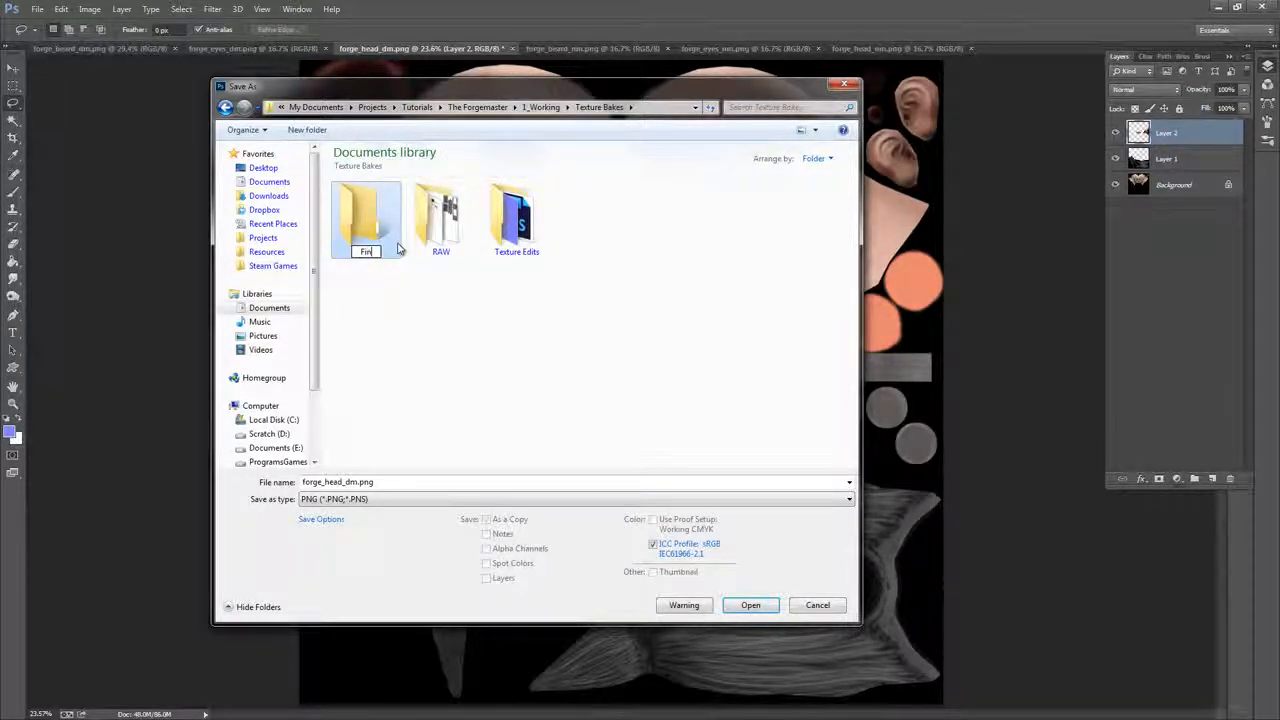
{"action": "type", "text": "al"}
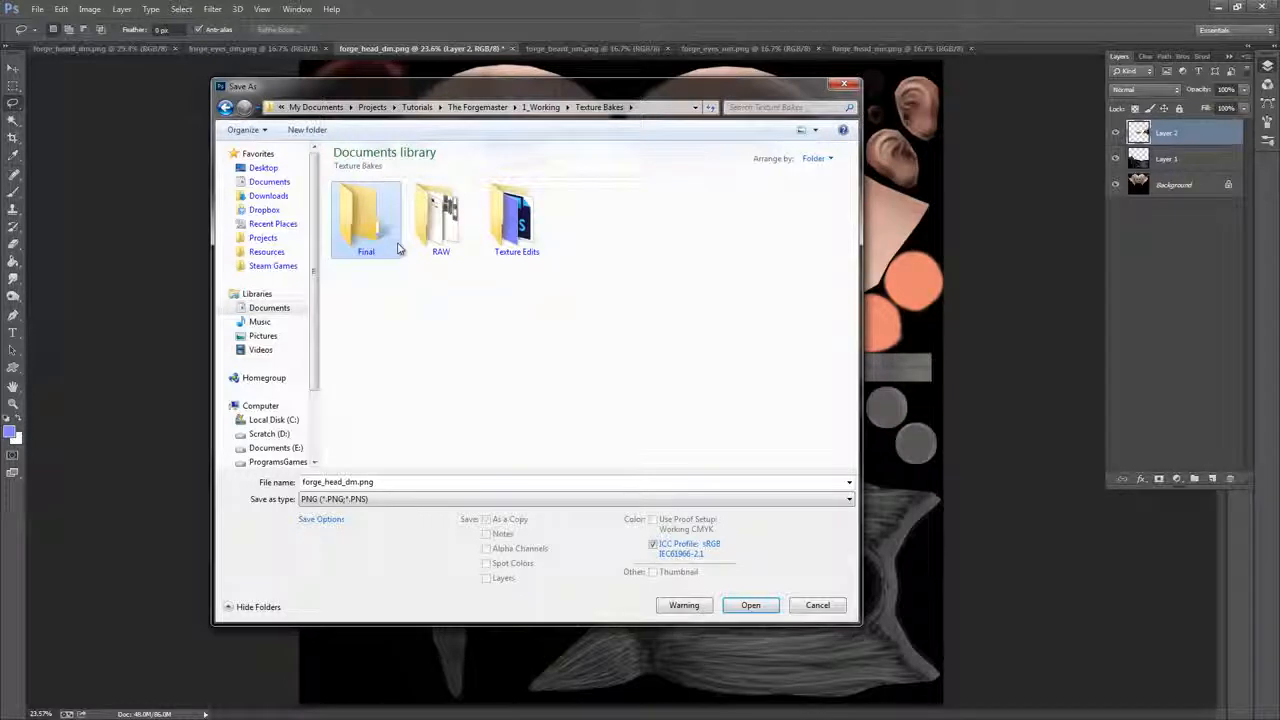
Rename the RAW folder to 1RAW and the Texture Edits folder to 2Texture Edits
{"action": "left_click", "coordinate": [443, 232]}
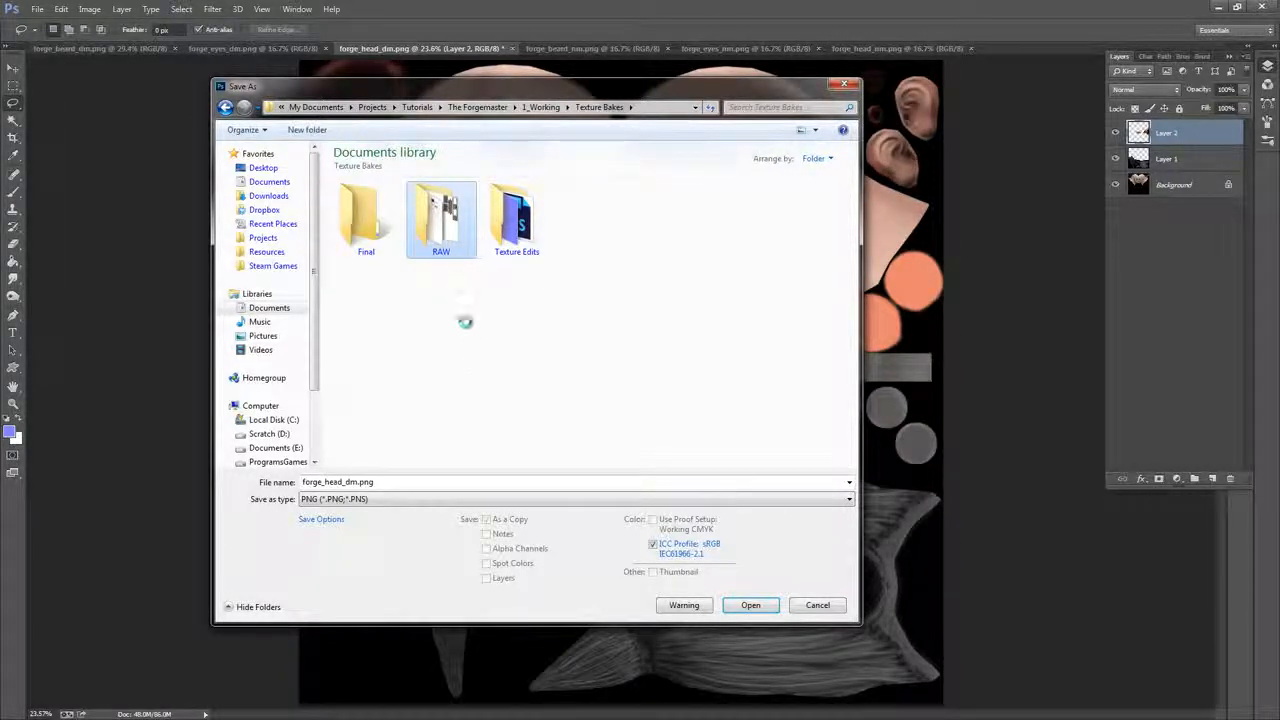
{"action": "right_click", "coordinate": [466, 226]}
{"action": "left_click", "coordinate": [330, 632]}
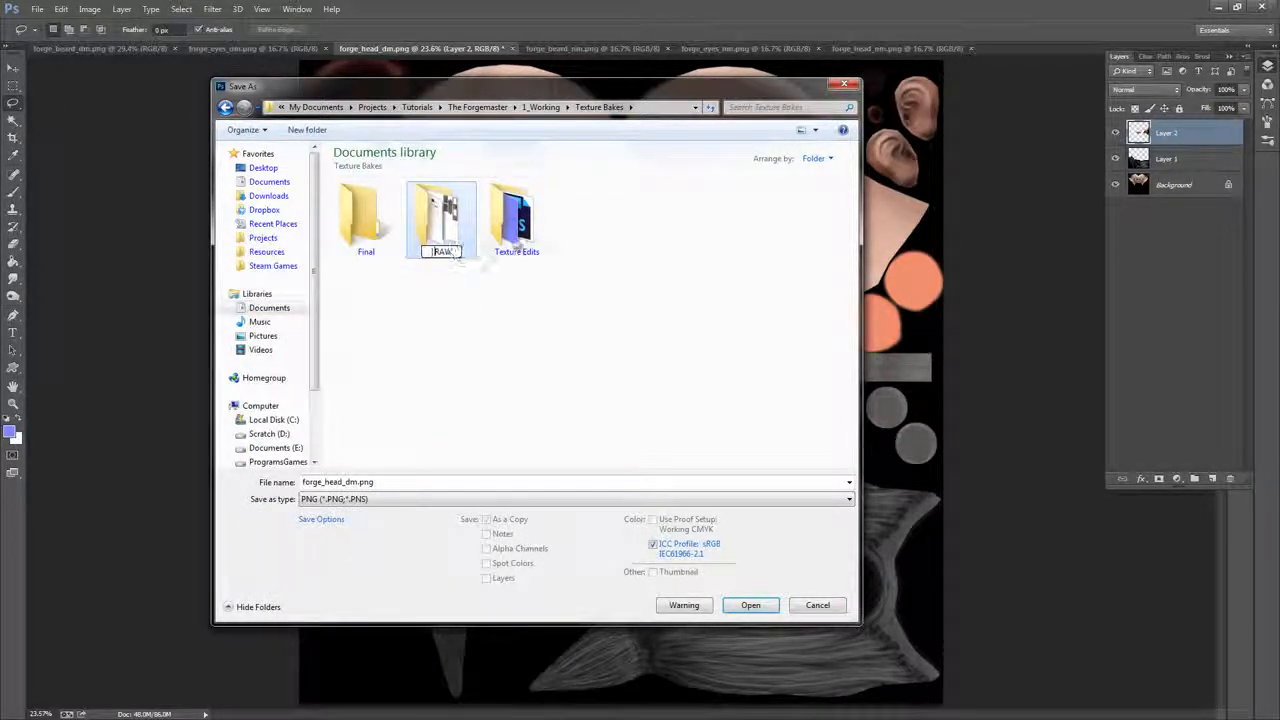
{"action": "left_click", "coordinate": [515, 222]}
{"action": "right_click", "coordinate": [521, 228]}
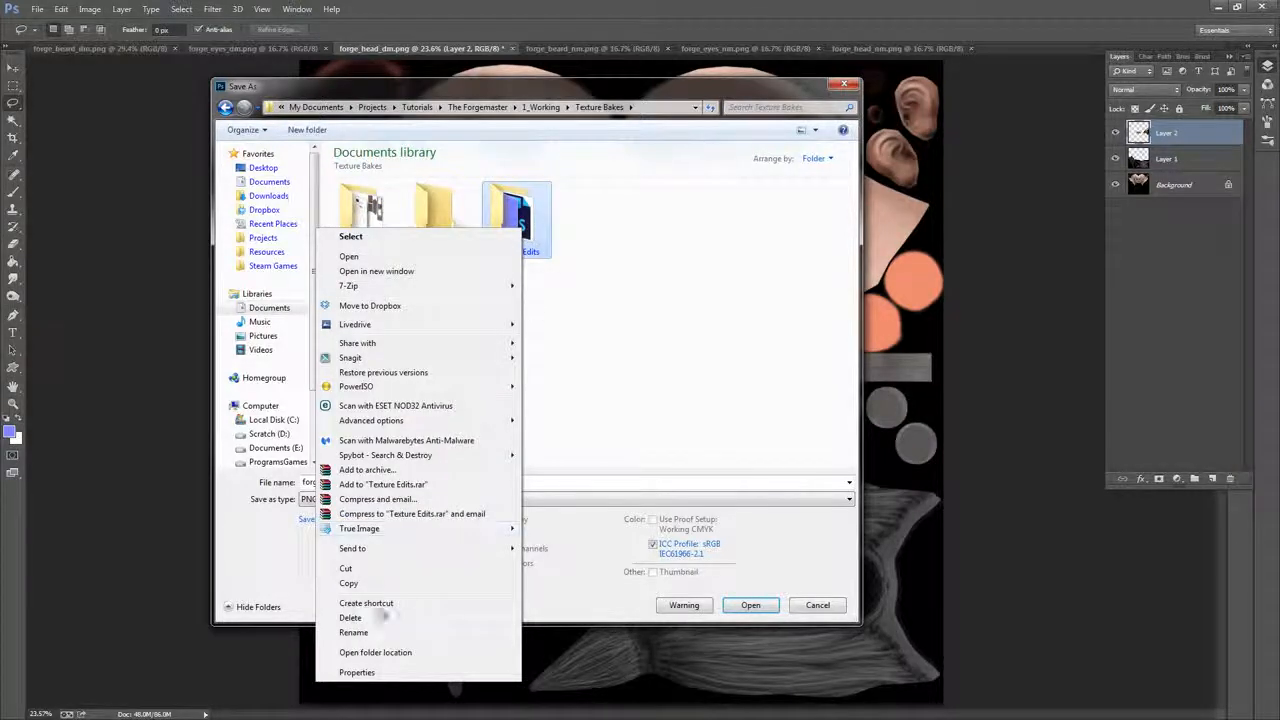
{"action": "left_click", "coordinate": [378, 632]}
{"action": "left_click", "coordinate": [490, 252]}
{"action": "type", "text": "2"}
{"action": "left_click", "coordinate": [514, 332]}
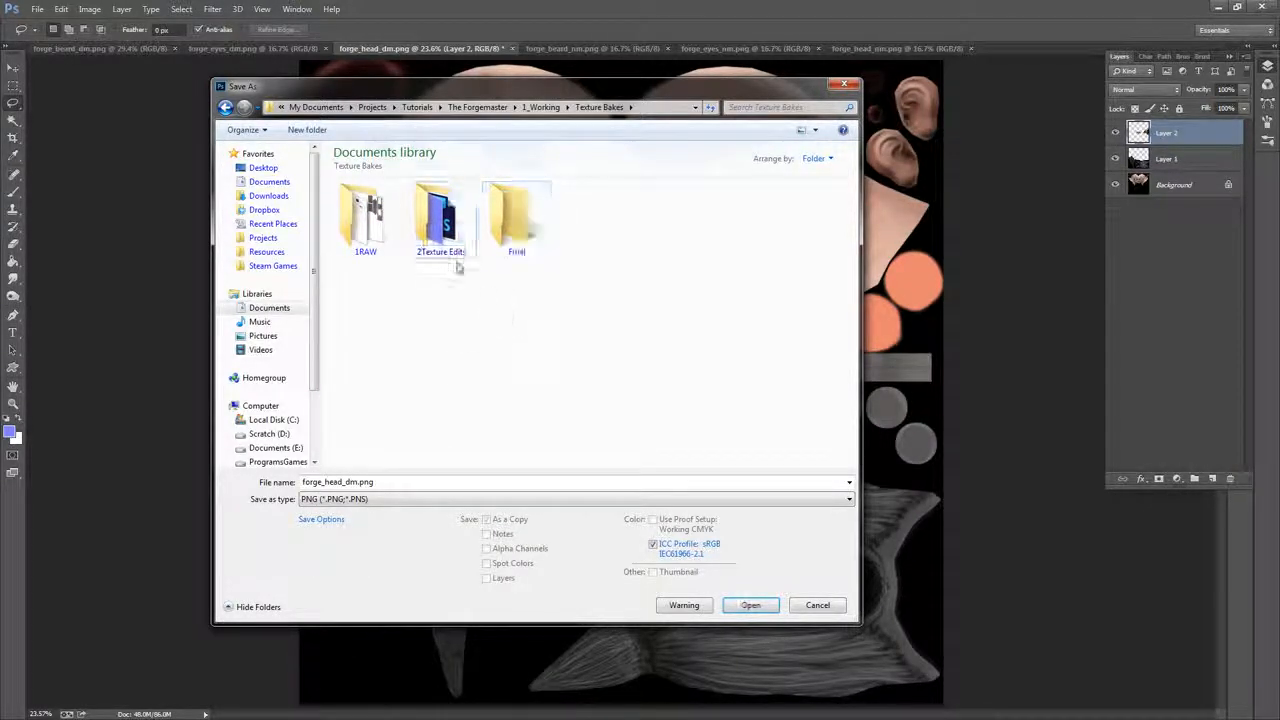
Rename the Final folder to 3Final and open it
{"action": "right_click", "coordinate": [516, 218]}
{"action": "left_click", "coordinate": [368, 615]}
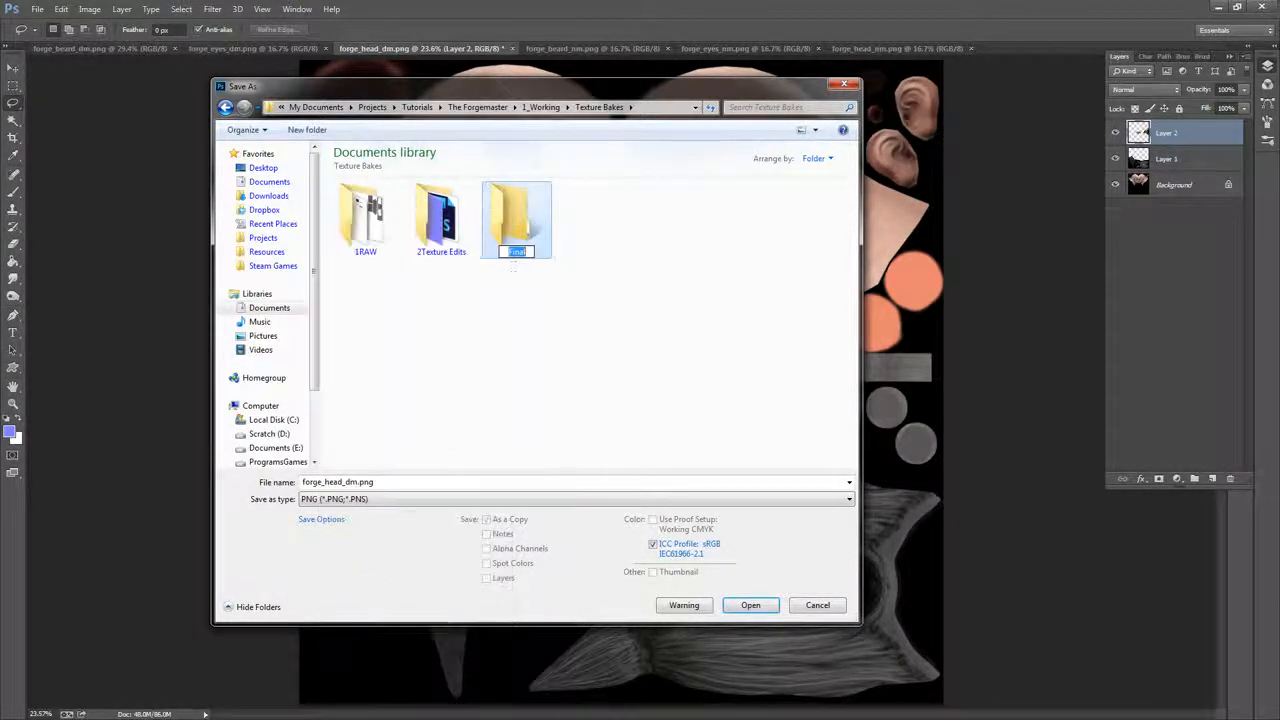
{"action": "type", "text": "3"}
{"action": "left_click", "coordinate": [532, 317]}
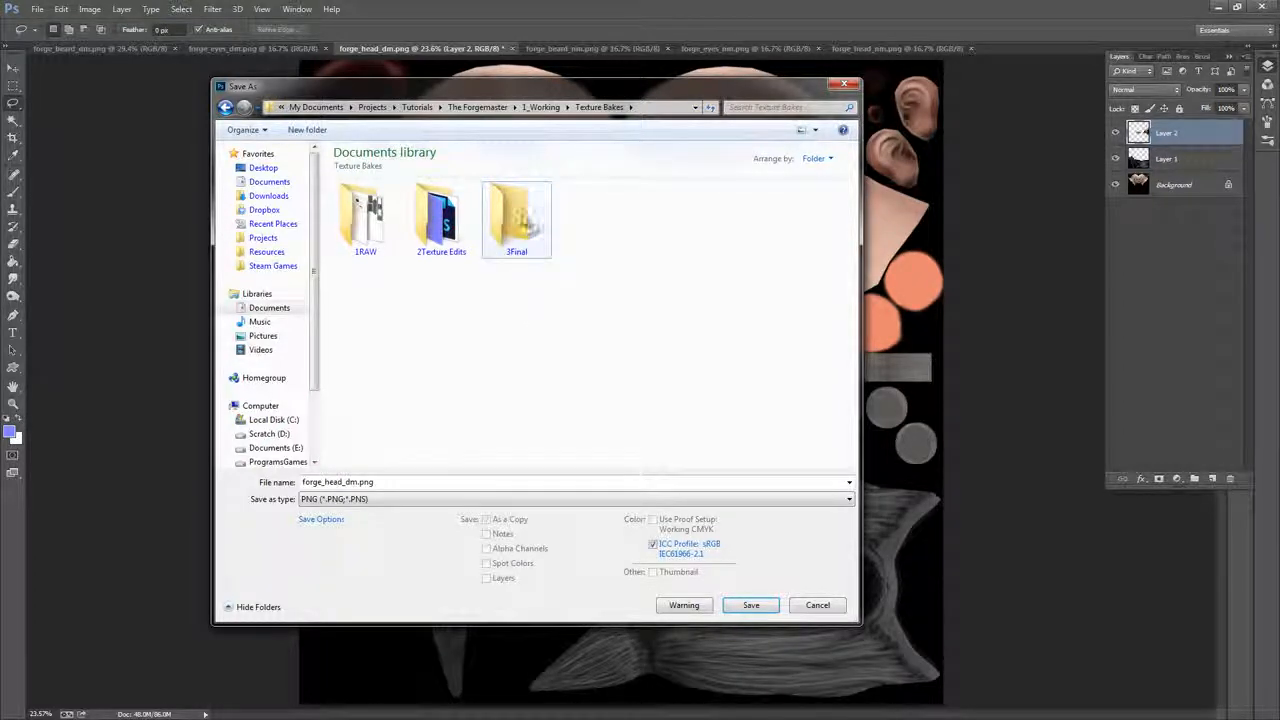
{"action": "double_click", "coordinate": [526, 226]}
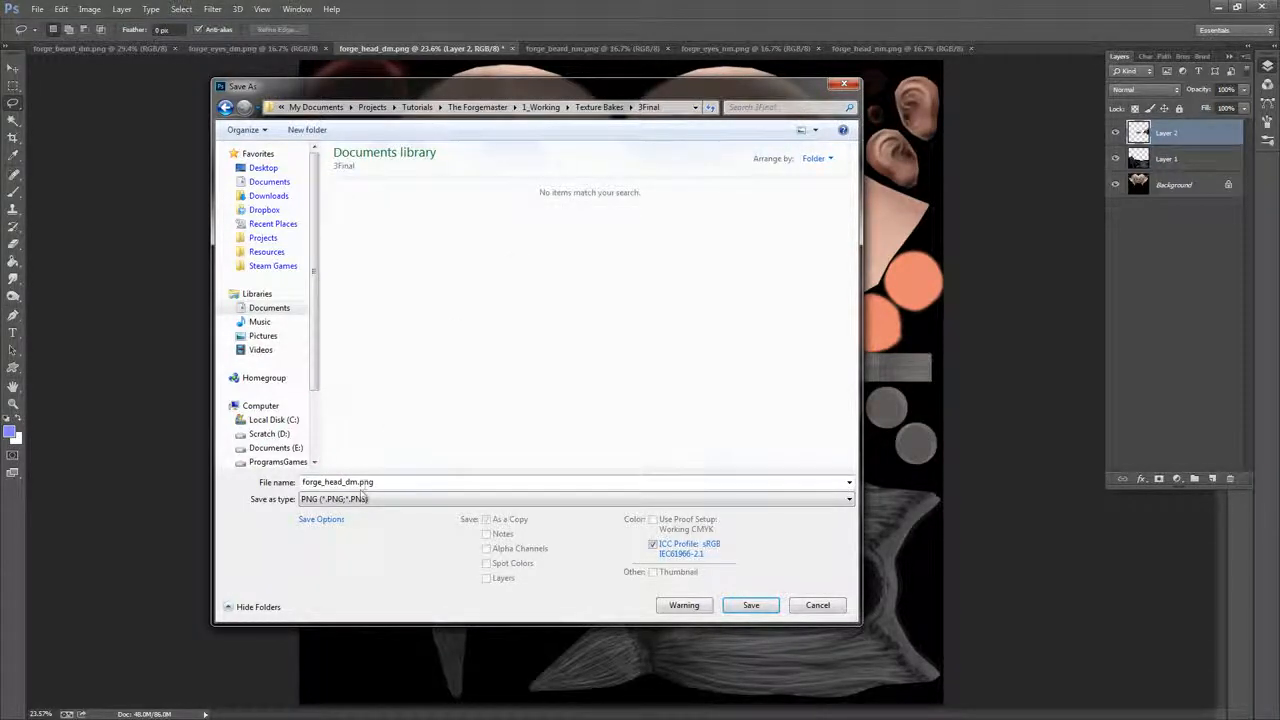
Go back to Texture Bakes and delete the 3Final folder
{"action": "left_click", "coordinate": [597, 107]}
{"action": "left_click", "coordinate": [527, 228]}
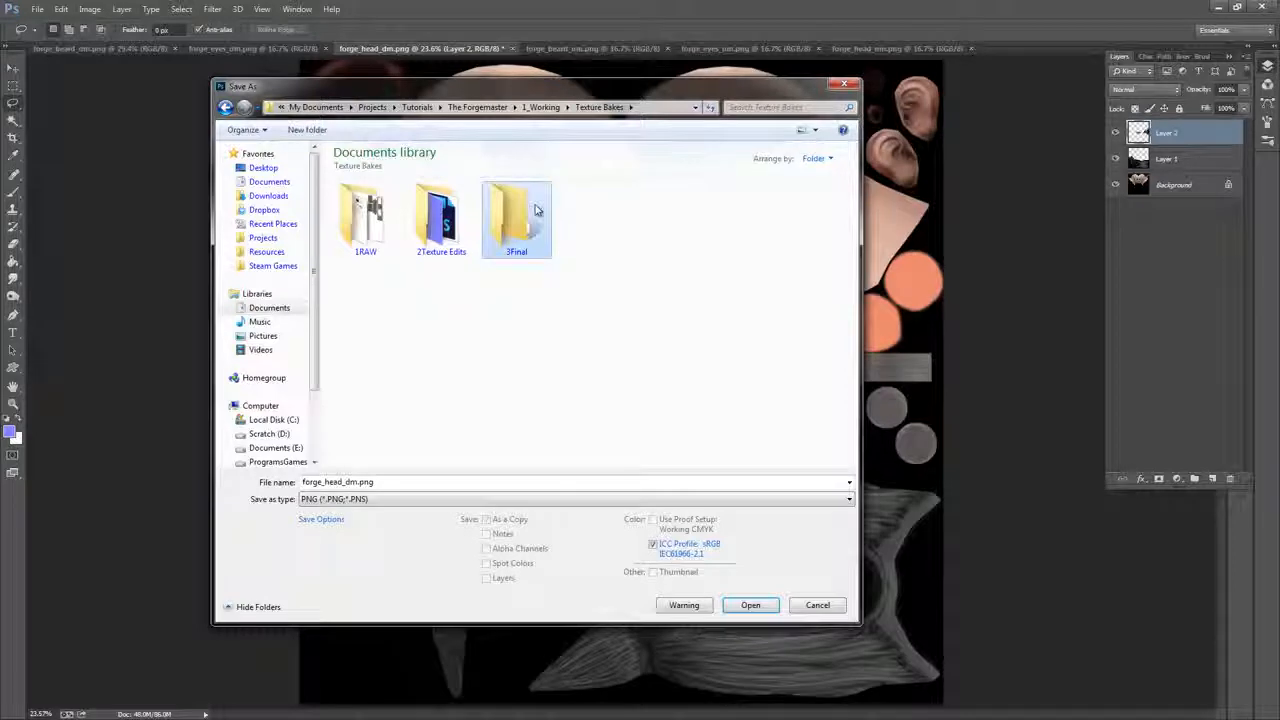
{"action": "key", "text": "Delete"}
{"action": "left_click", "coordinate": [692, 420]}
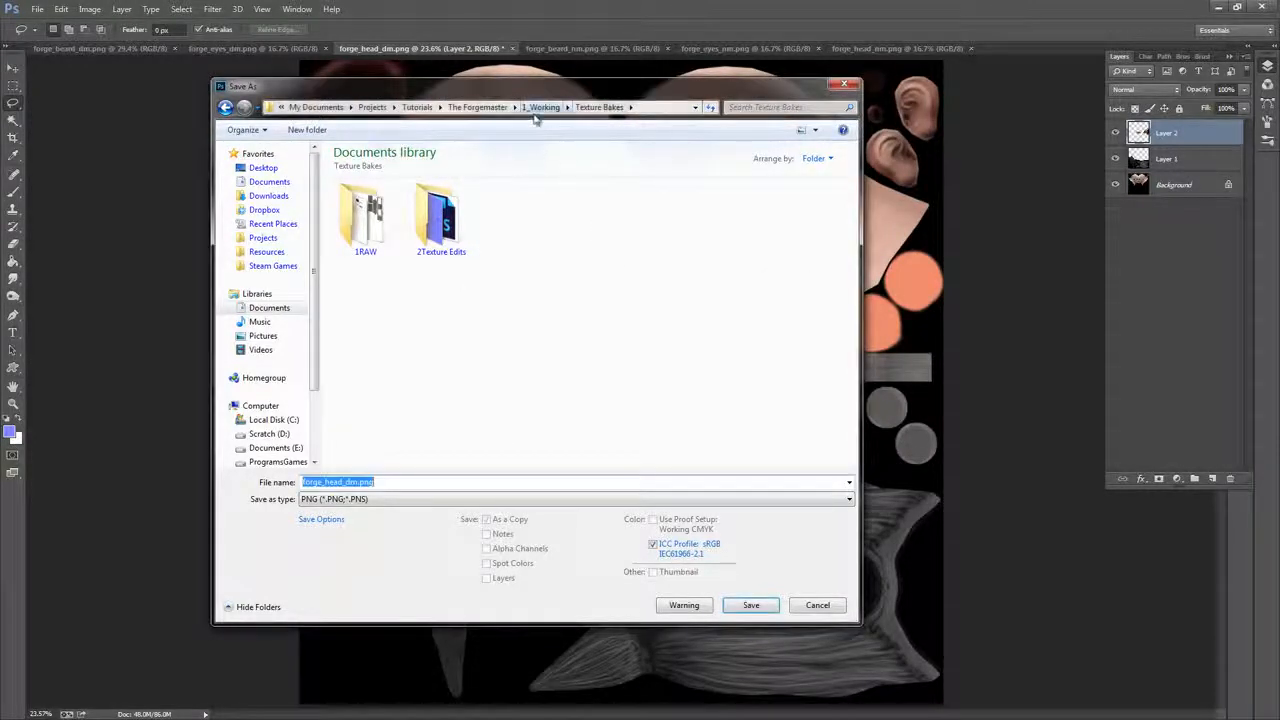
Go to The Forgemaster's 2_Final folder, create a folder named Textures in it and open that folder
{"action": "left_click", "coordinate": [477, 107]}
{"action": "double_click", "coordinate": [445, 222]}
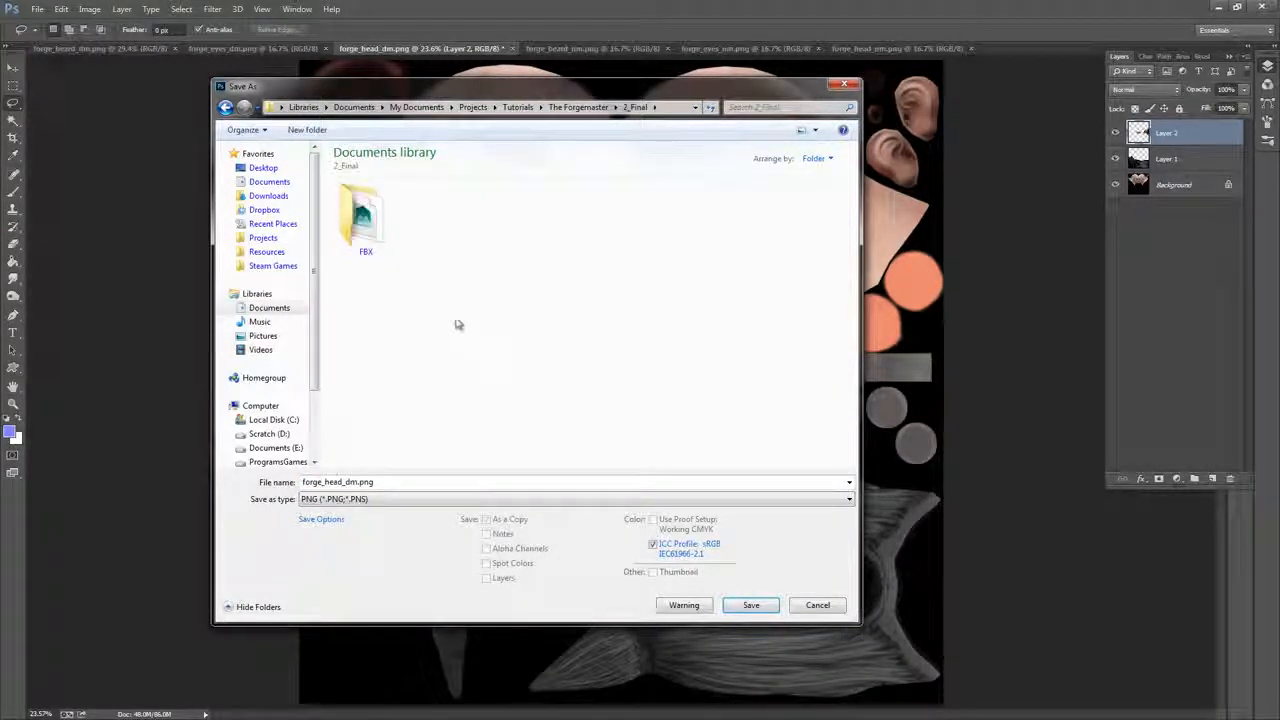
{"action": "left_click", "coordinate": [328, 130]}
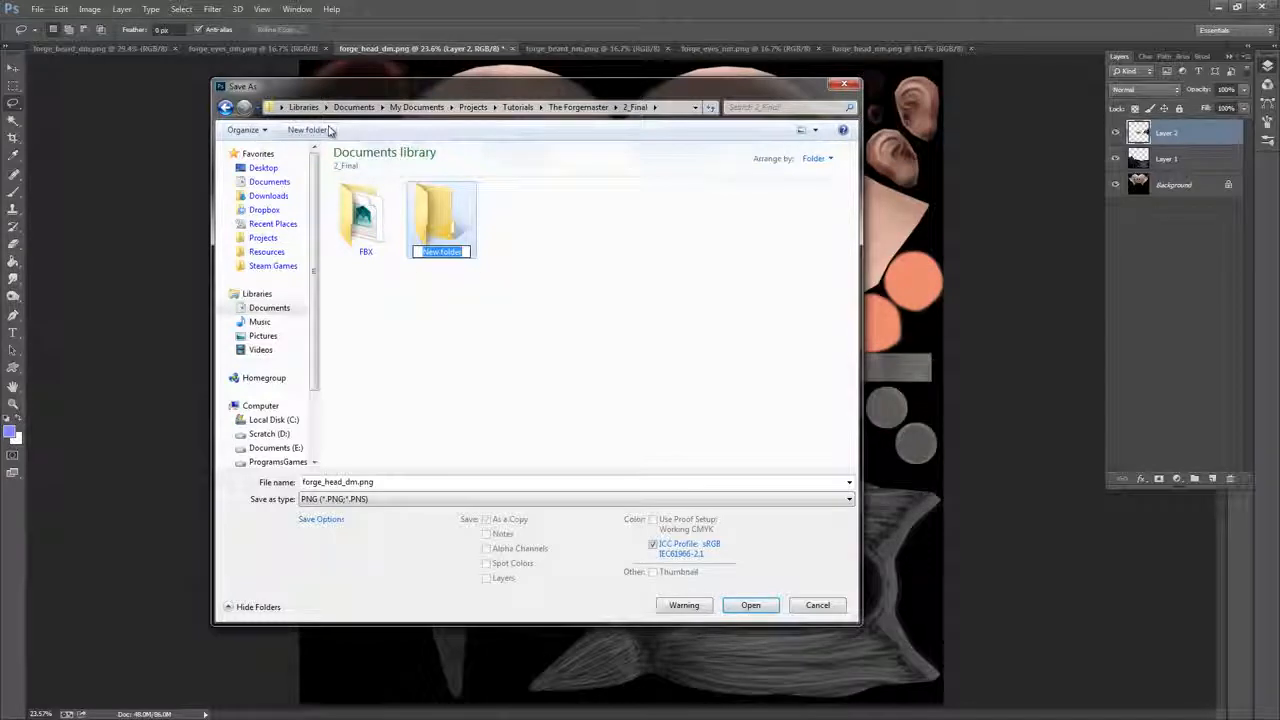
{"action": "type", "text": "Texture"}
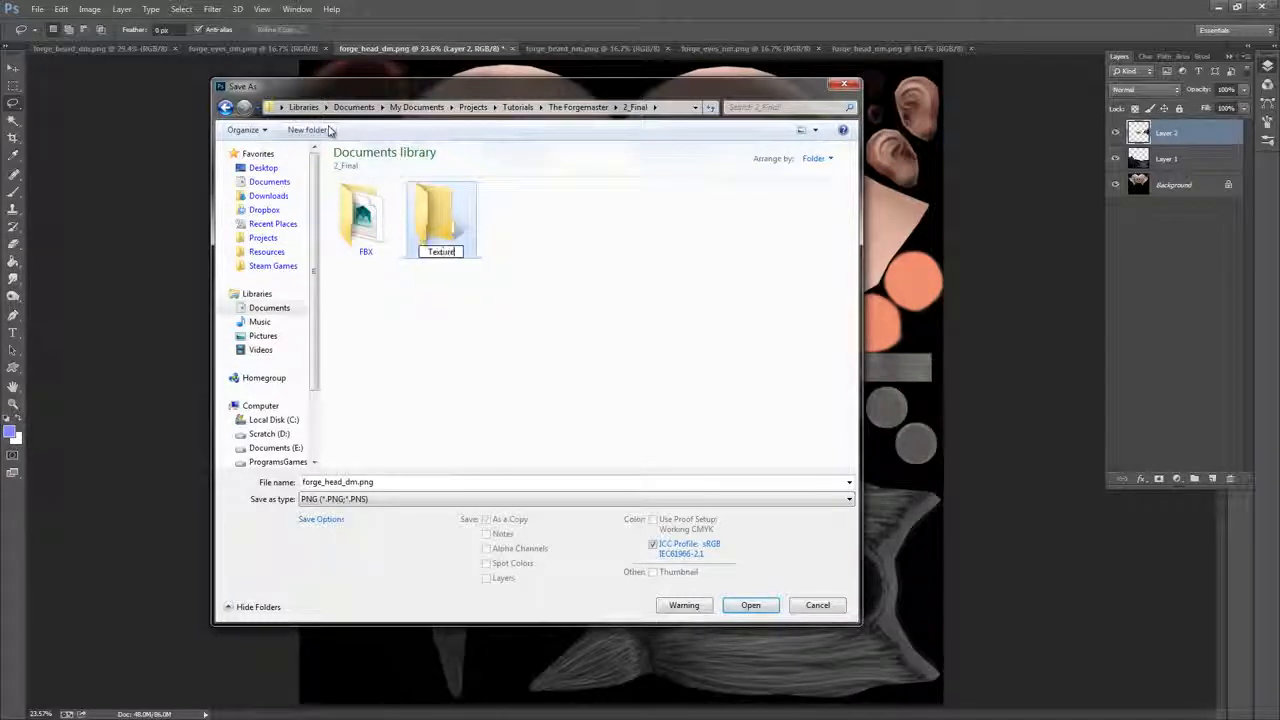
{"action": "type", "text": "s"}
{"action": "key", "text": "Return"}
{"action": "key", "text": "Return"}
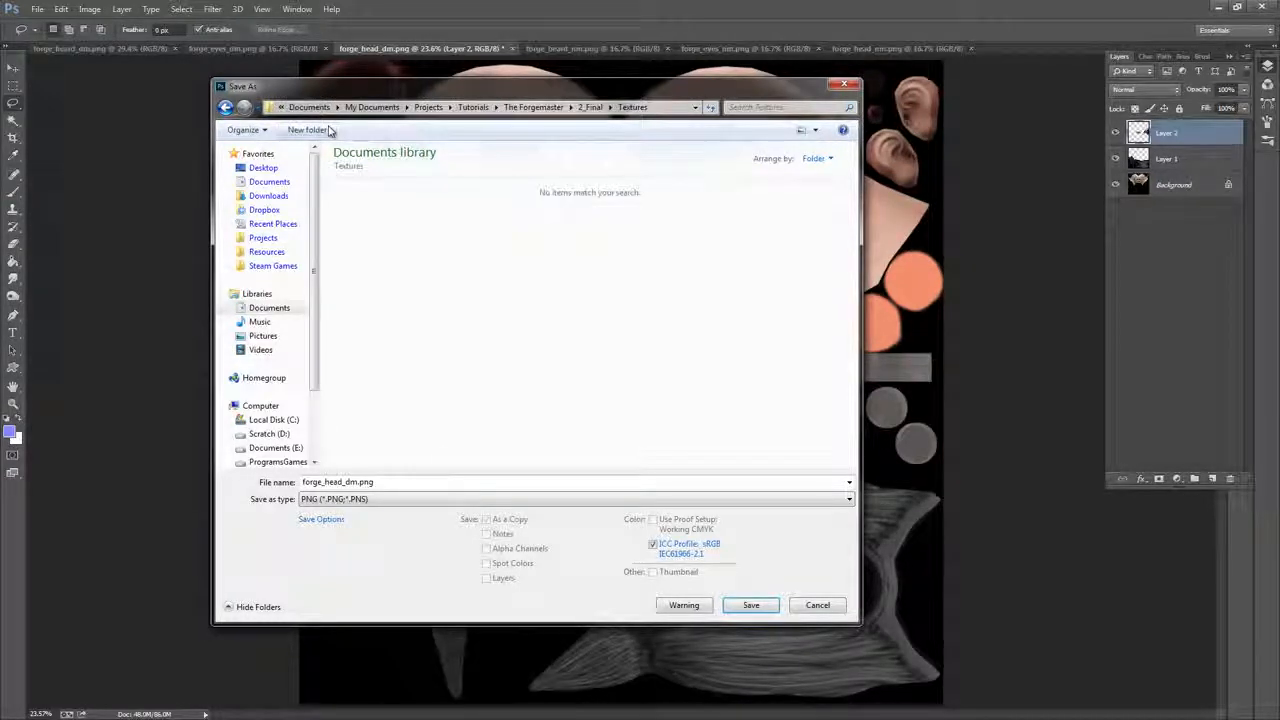
Save the combined color map as forge_head_dm.png in the Textures folder with the offered PNG options
{"action": "left_click", "coordinate": [343, 482]}
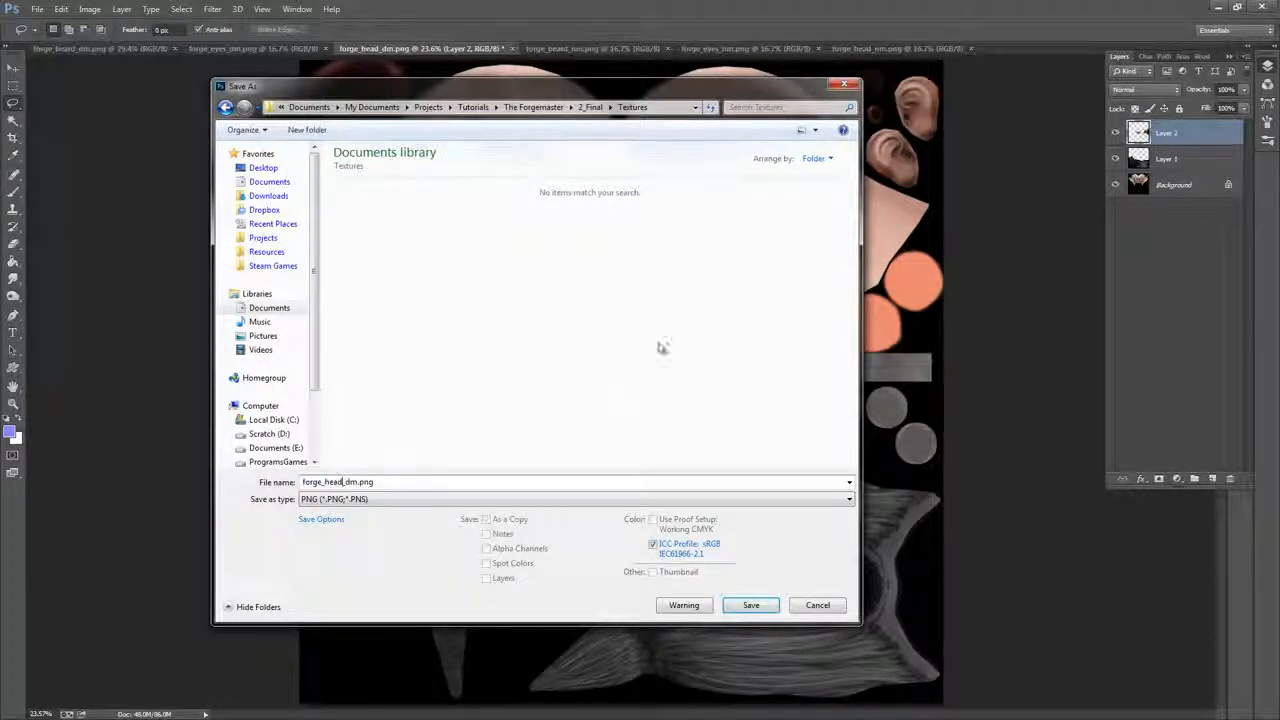
{"action": "left_click", "coordinate": [755, 607]}
{"action": "key", "text": "Return"}
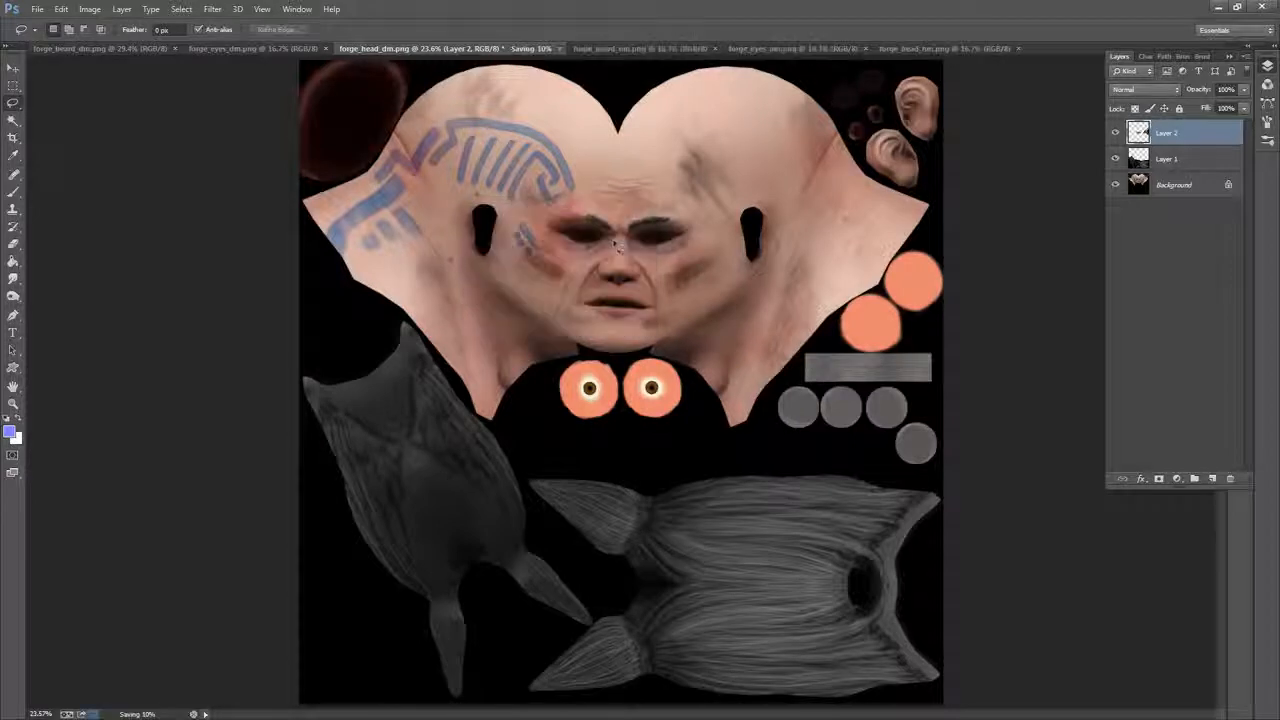
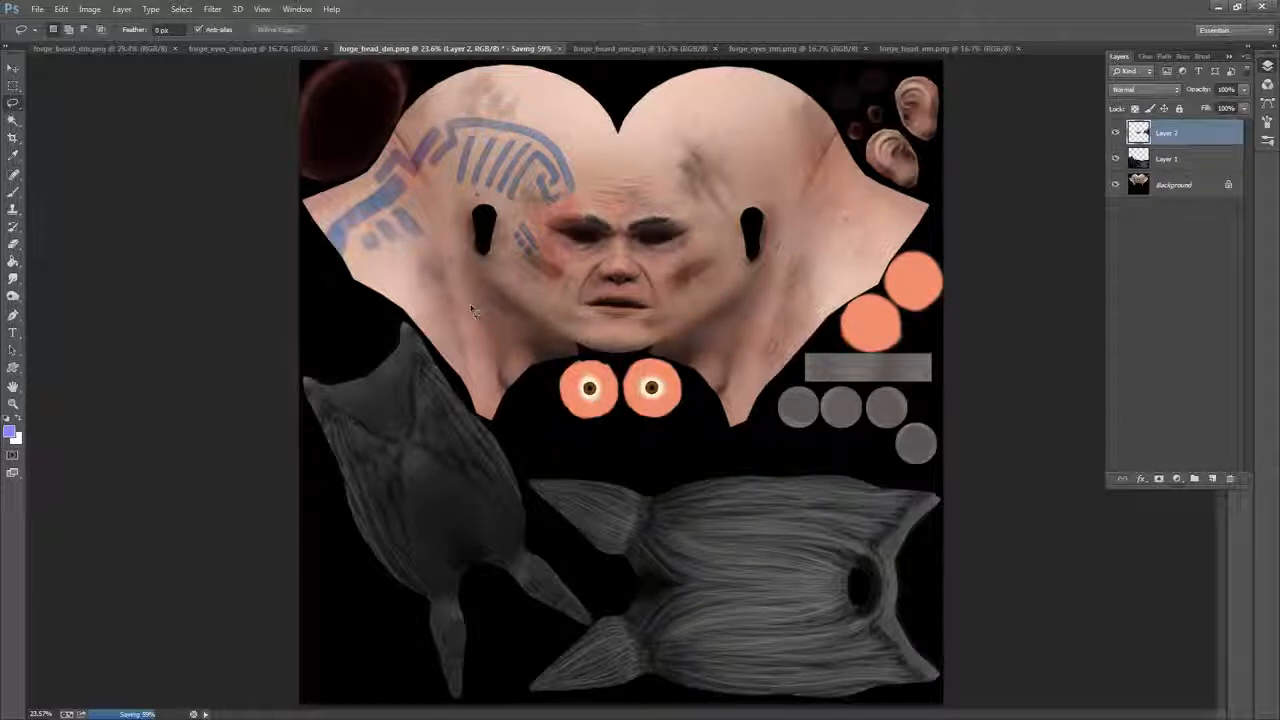
Add a new layer group at the top of the forge_head_dm.png layer stack
{"action": "left_click", "coordinate": [651, 48]}
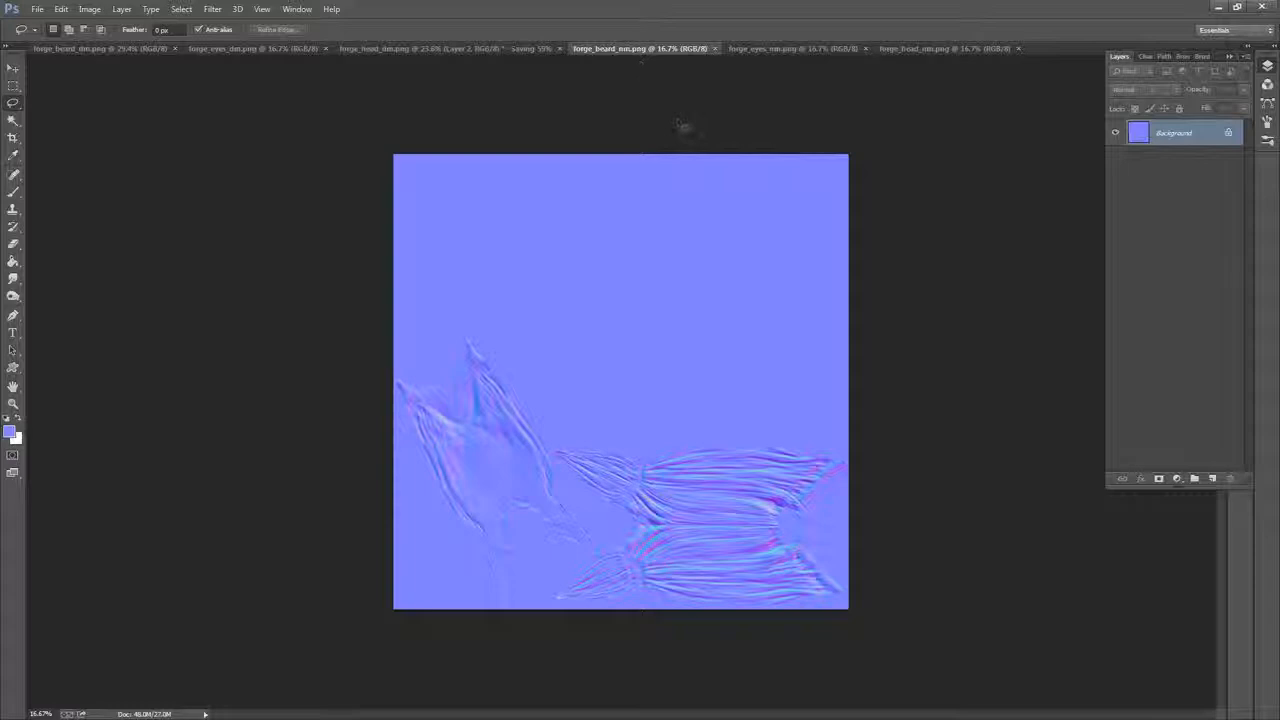
{"action": "left_click", "coordinate": [512, 48]}
{"action": "key", "text": "ctrl+g"}
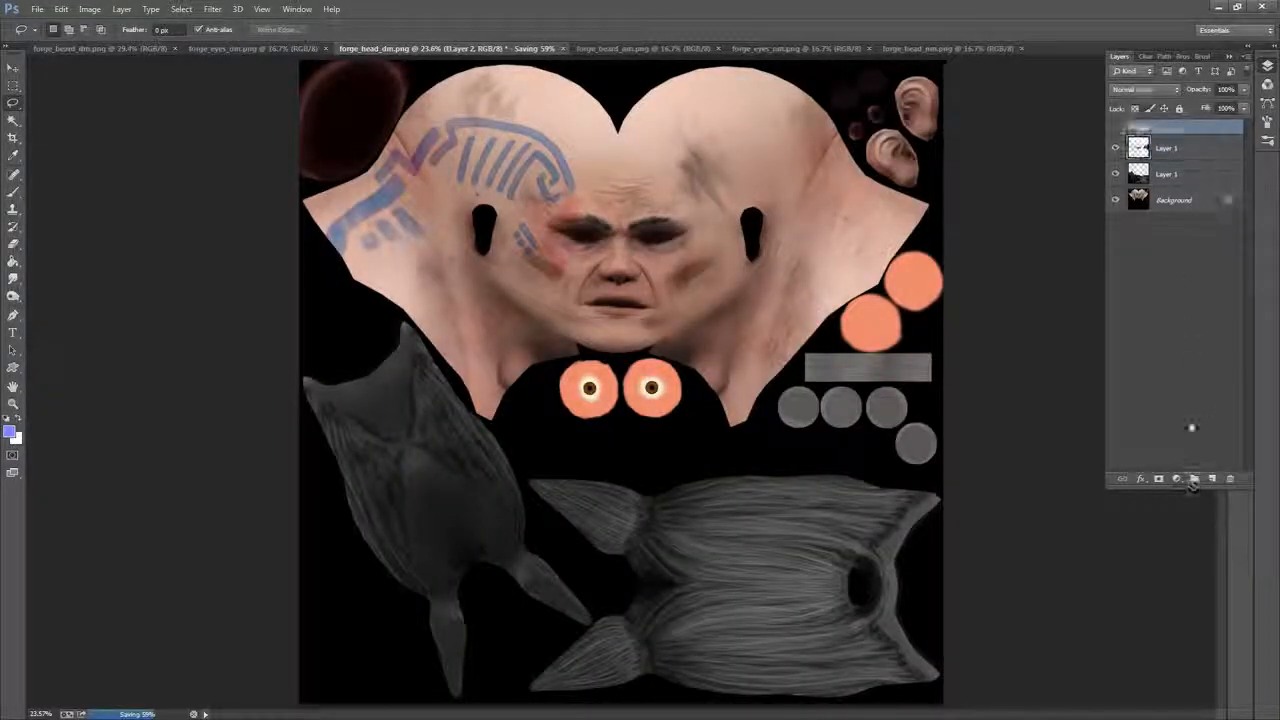
Add an empty layer above the Background and replace the locked Background with an unlocked duplicate
{"action": "left_click", "coordinate": [1188, 200]}
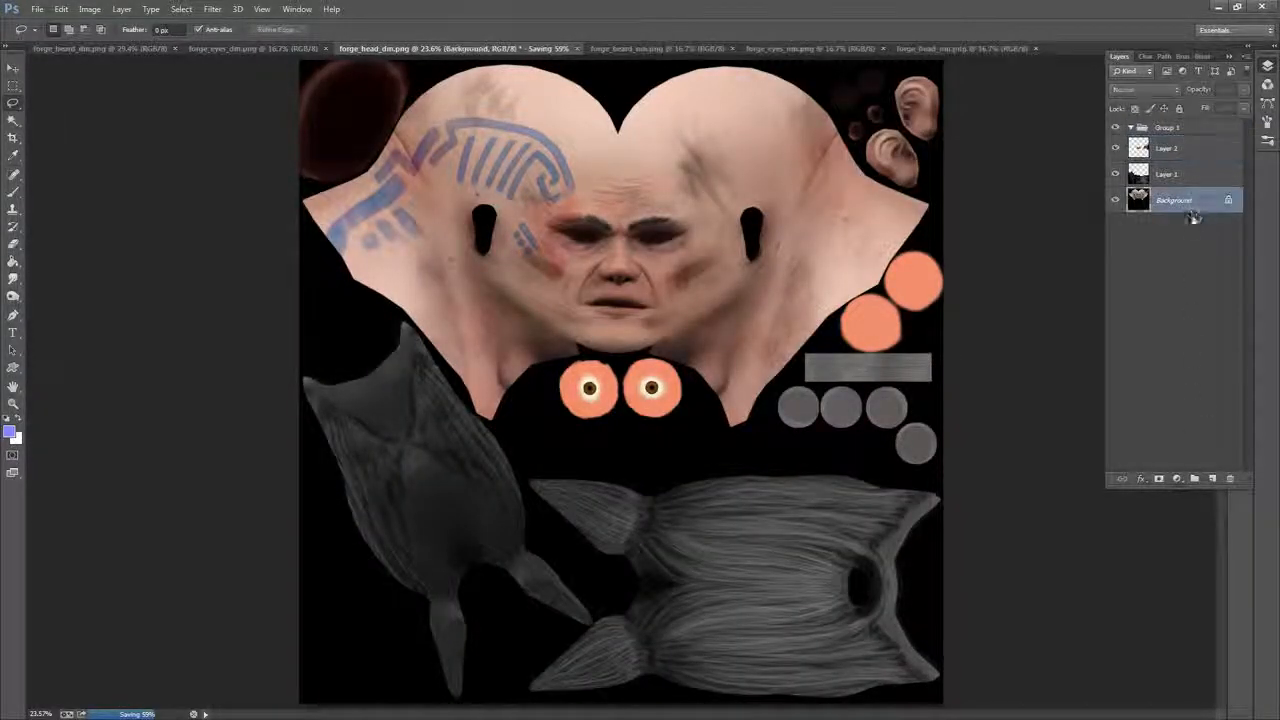
{"action": "left_click", "coordinate": [1212, 478]}
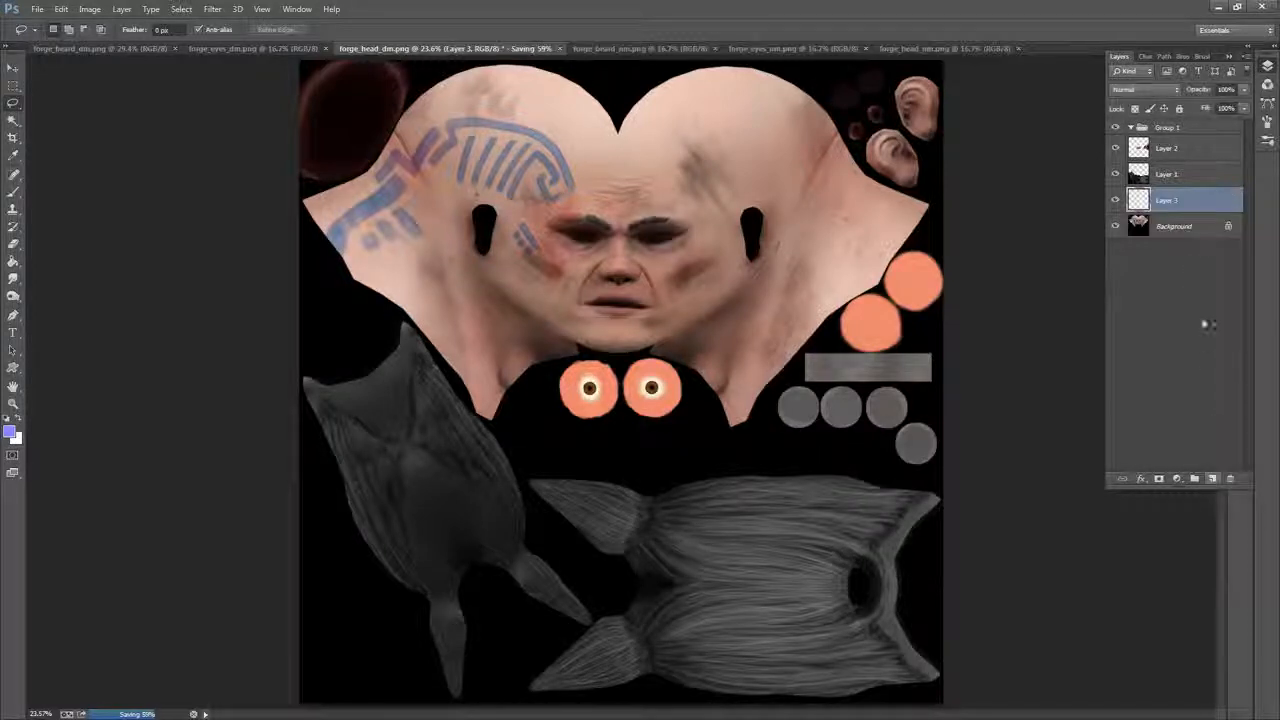
{"action": "left_click_drag", "start_coordinate": [1195, 230], "coordinate": [1212, 478]}
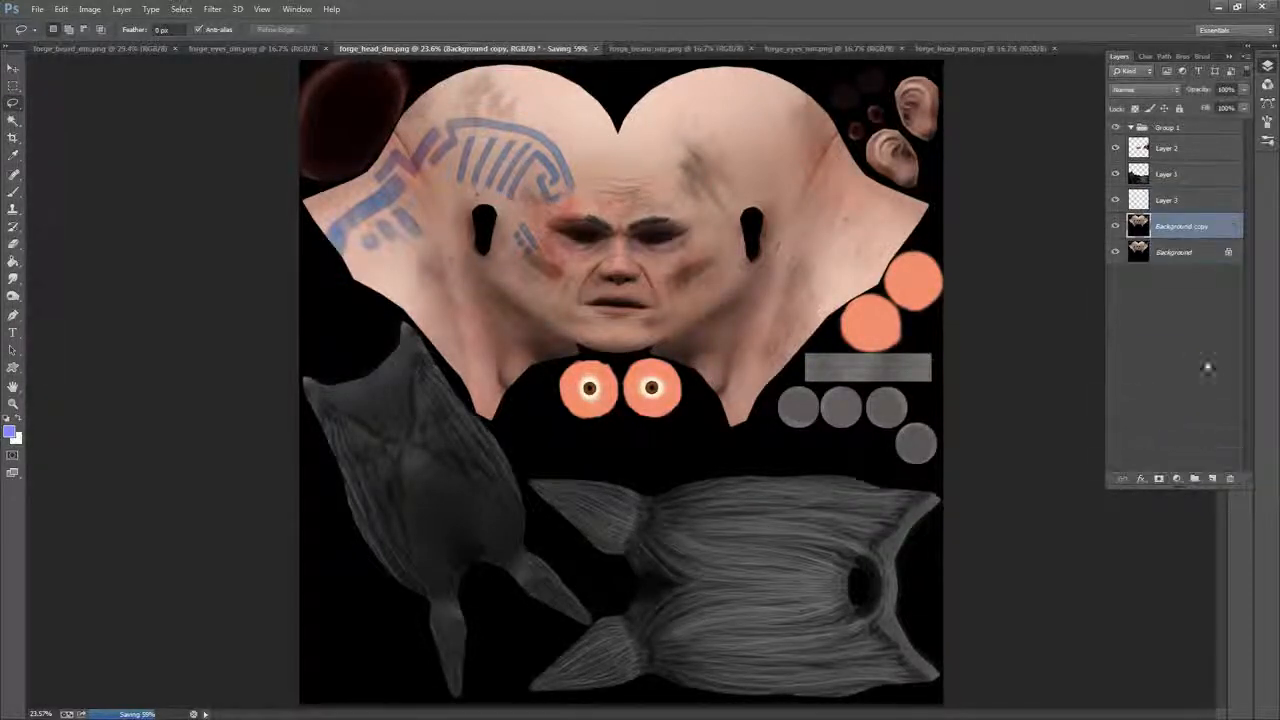
{"action": "left_click_drag", "start_coordinate": [1203, 255], "coordinate": [1231, 477]}
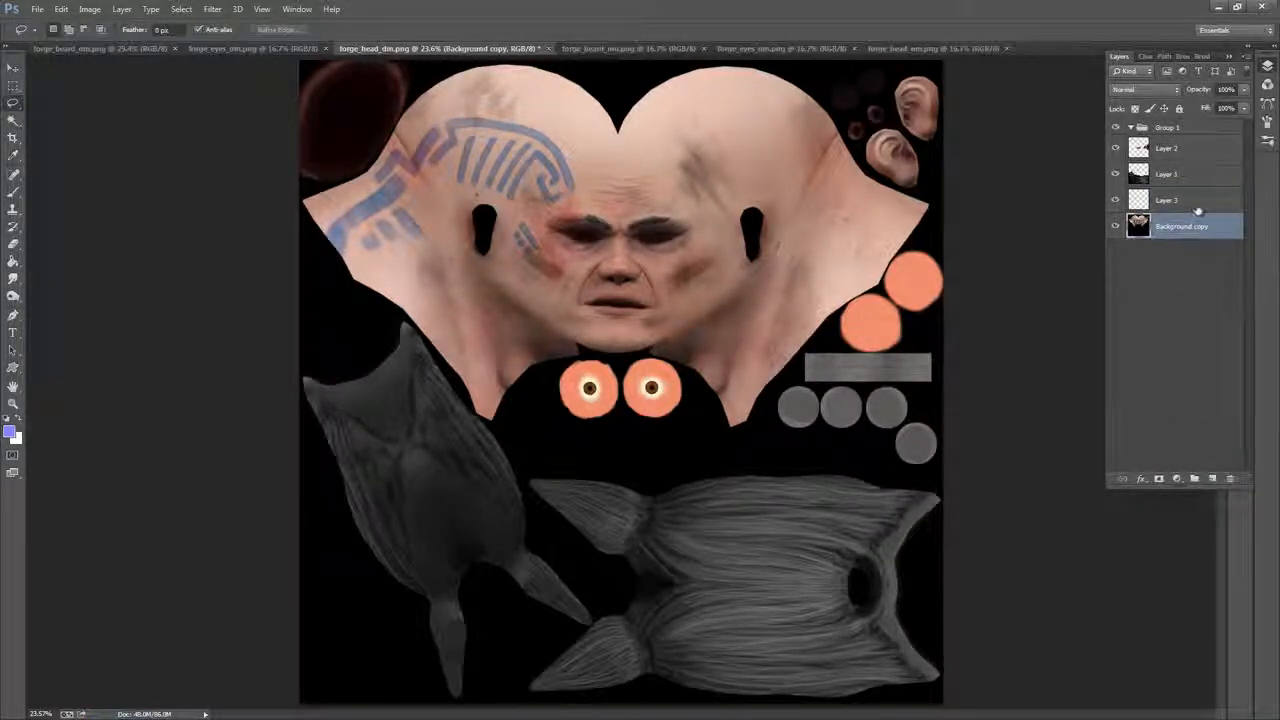
Move the empty layer to the bottom of the layer stack and fill it with black
{"action": "left_click_drag", "start_coordinate": [1190, 200], "coordinate": [1194, 236]}
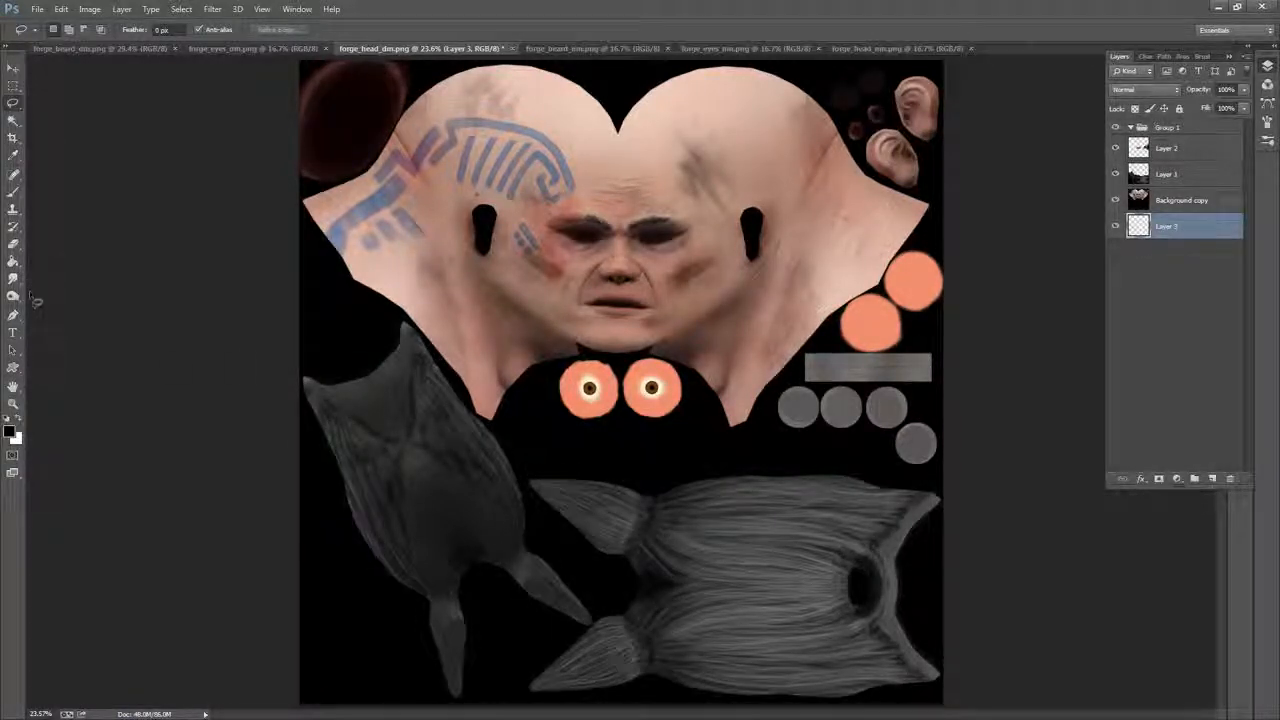
{"action": "left_click", "coordinate": [17, 261]}
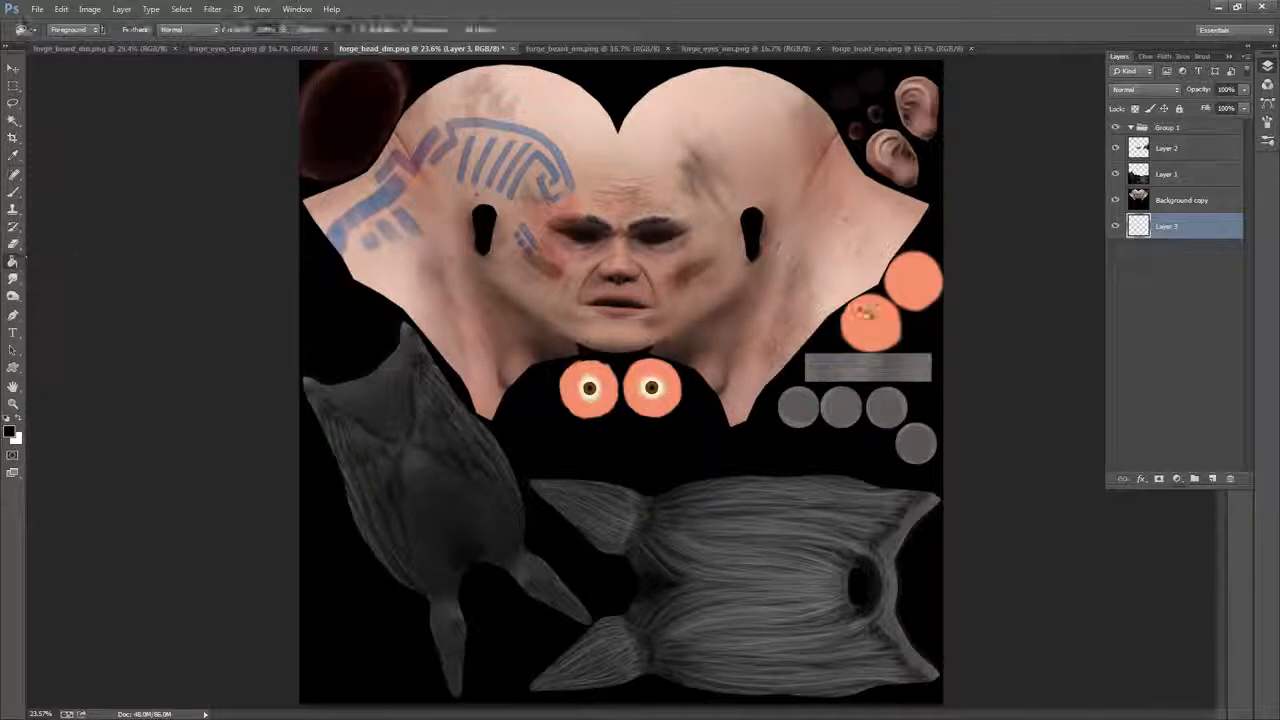
{"action": "left_click", "coordinate": [860, 324]}
Rename the layer group to dm and the three texture layers below it to eyes, beard and head
{"action": "left_click", "coordinate": [1182, 200]}
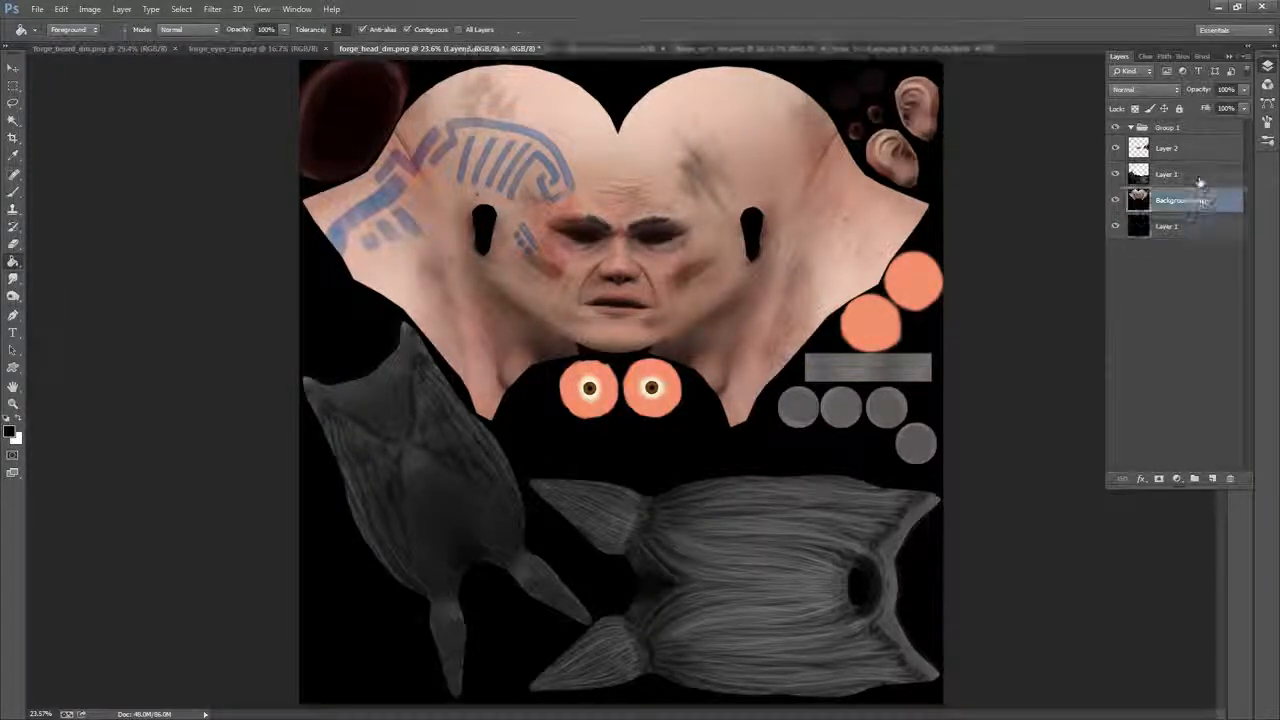
{"action": "left_click", "coordinate": [1184, 130]}
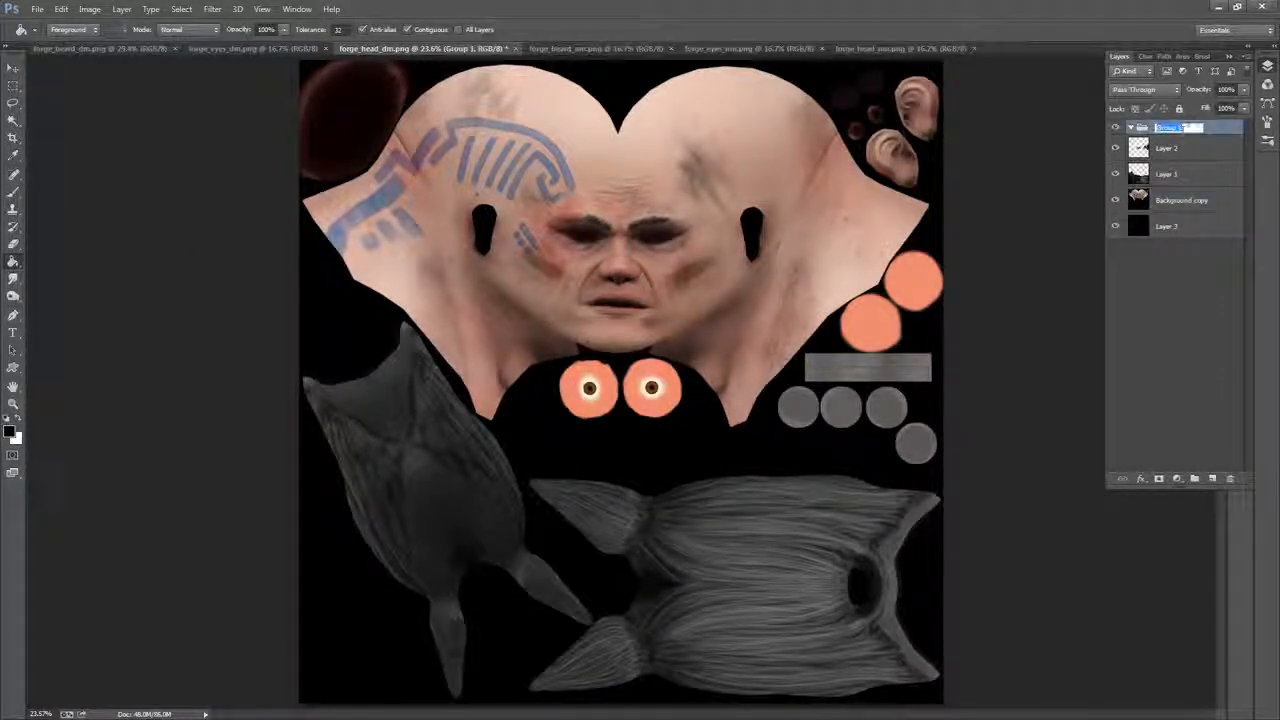
{"action": "type", "text": "dm"}
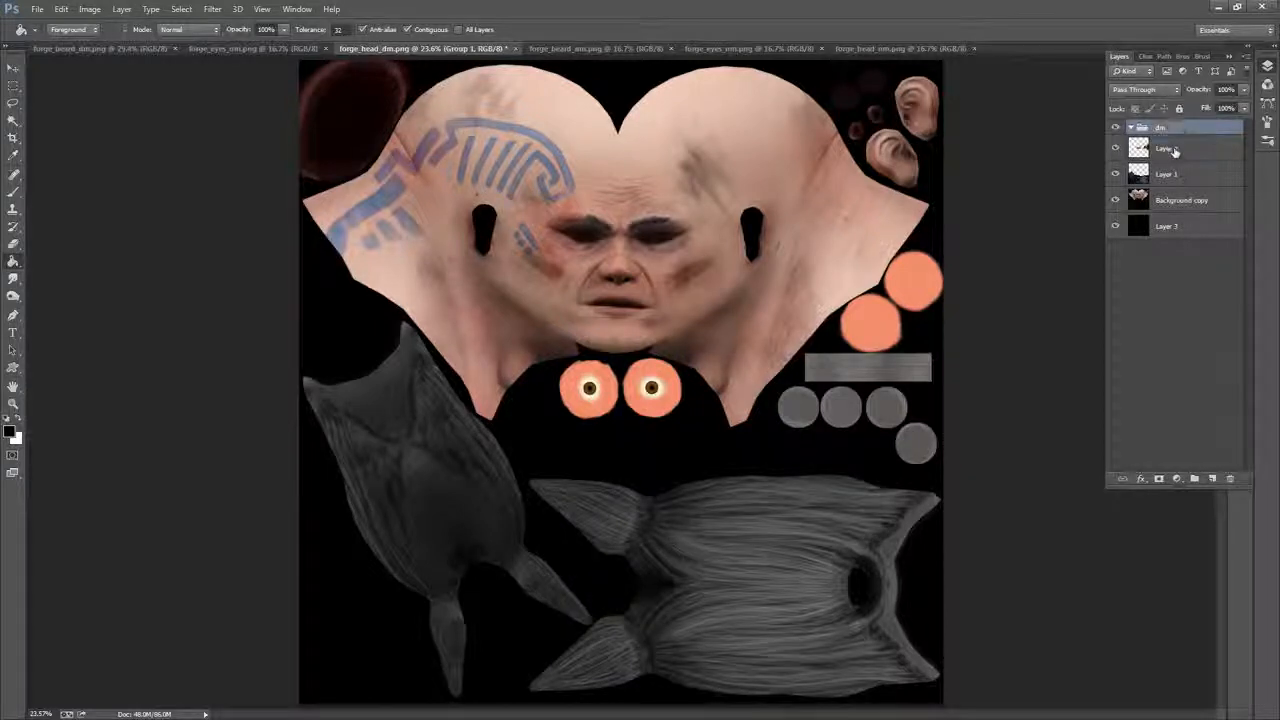
{"action": "left_click", "coordinate": [1172, 150]}
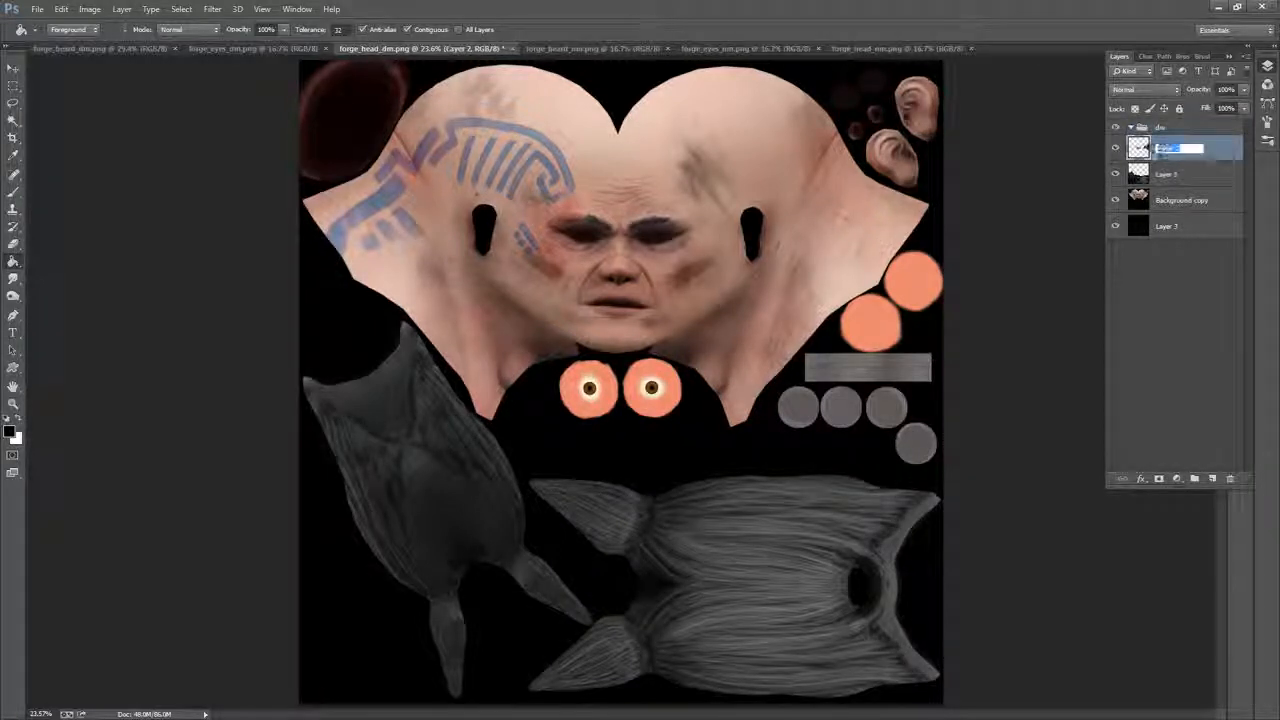
{"action": "type", "text": "eyes"}
{"action": "double_click", "coordinate": [1165, 175]}
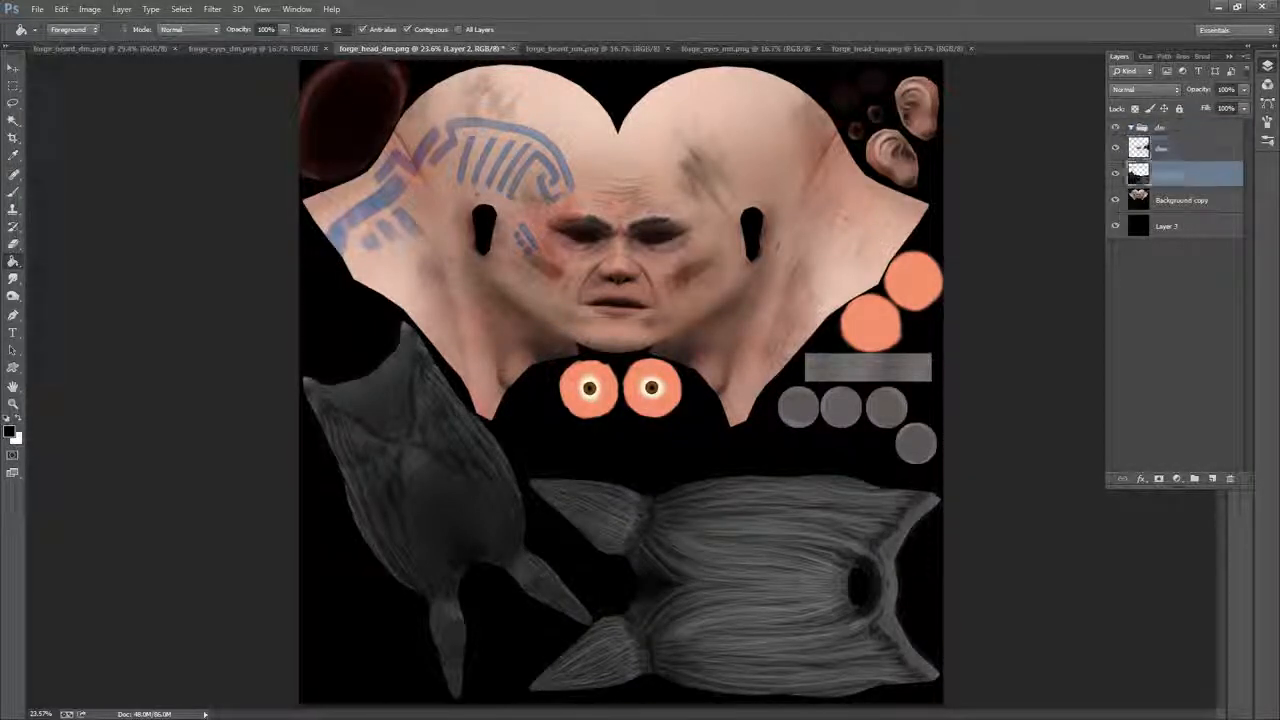
{"action": "type", "text": "beard"}
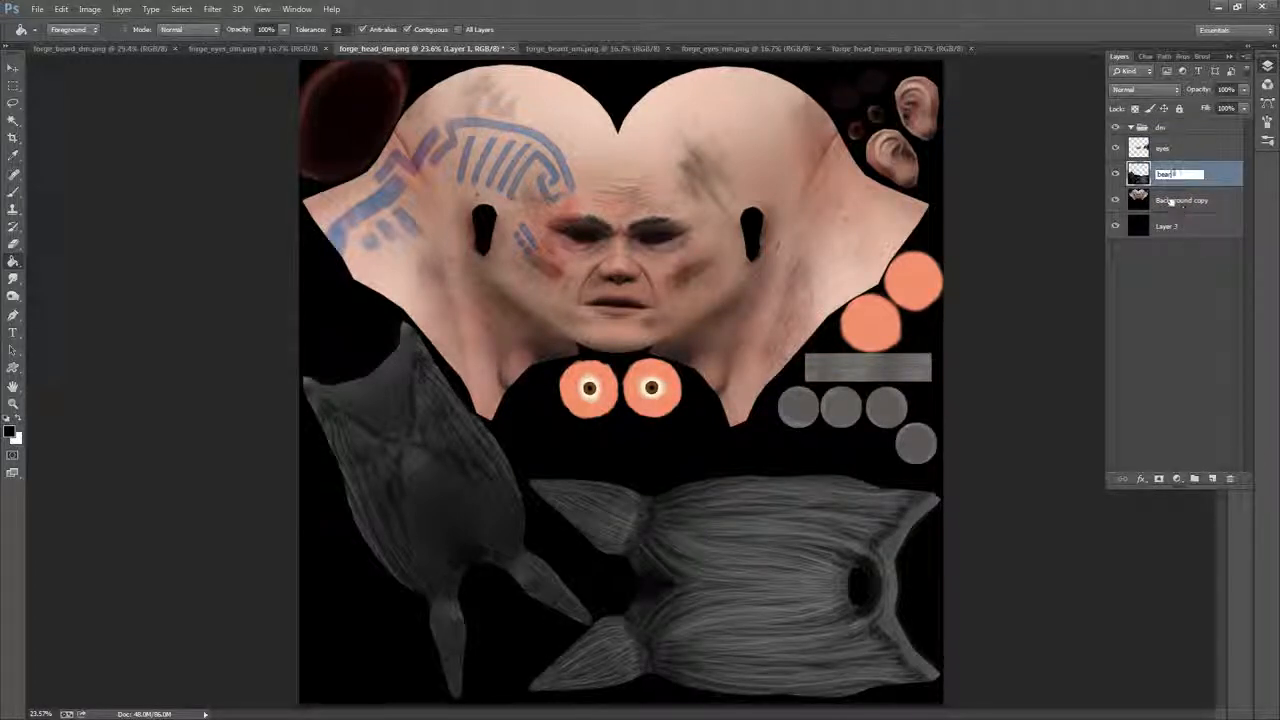
{"action": "double_click", "coordinate": [1190, 200]}
{"action": "type", "text": "he"}
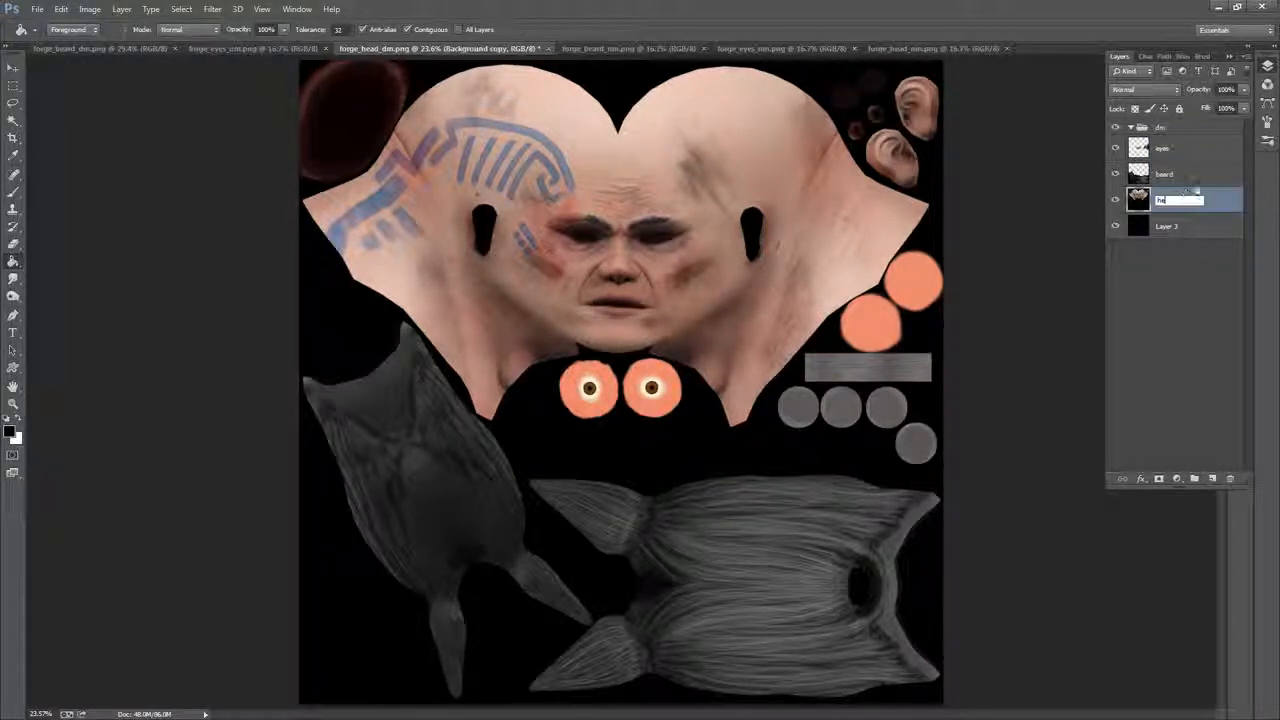
{"action": "type", "text": "ad"}
Move the eyes, beard and head layers into the dm group and hide the group
{"action": "left_click", "coordinate": [1170, 131]}
{"action": "left_click", "coordinate": [1131, 127]}
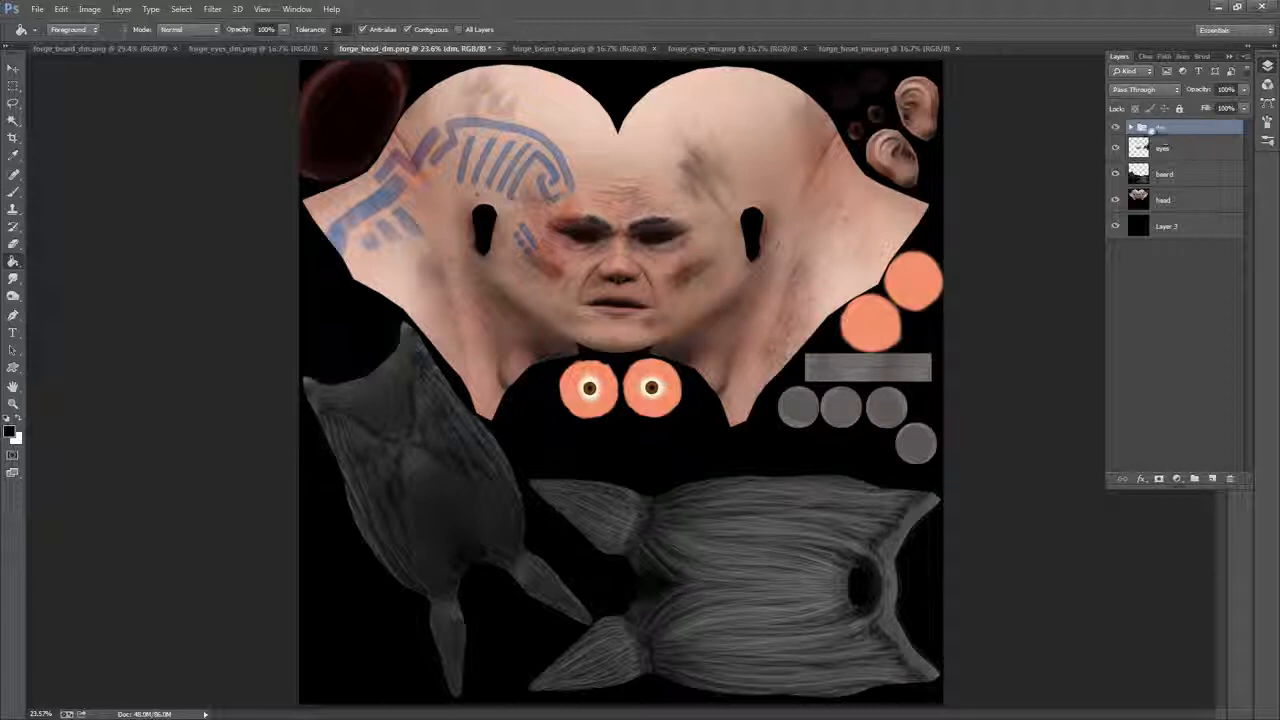
{"action": "left_click", "coordinate": [1172, 150]}
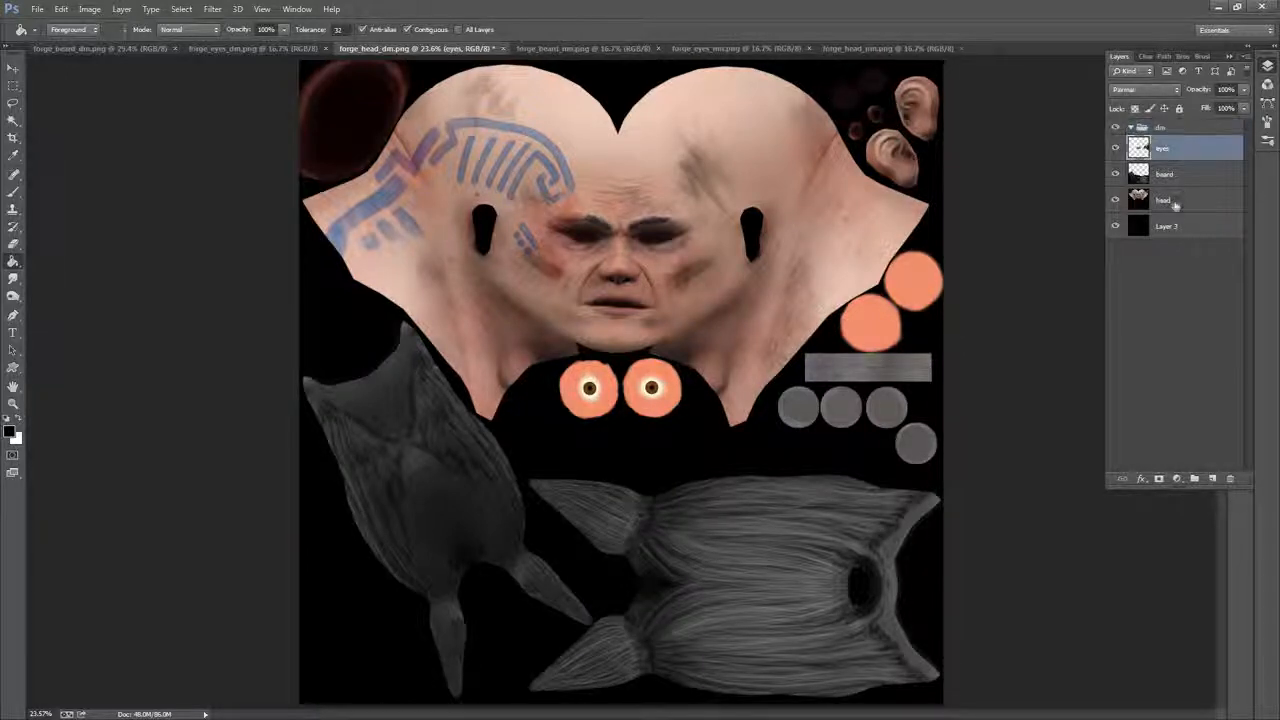
{"action": "left_click", "coordinate": [1175, 203], "text": "shift"}
{"action": "left_click_drag", "start_coordinate": [1177, 151], "coordinate": [1178, 127]}
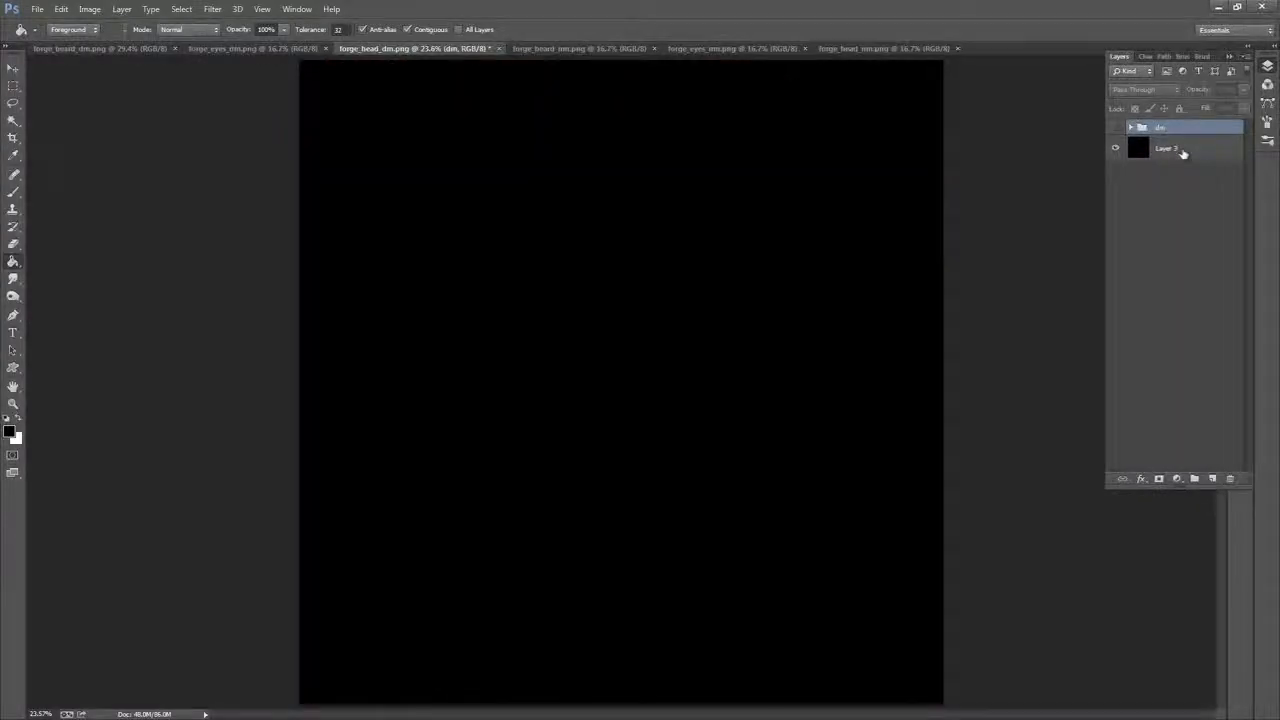
{"action": "left_click", "coordinate": [1183, 150]}
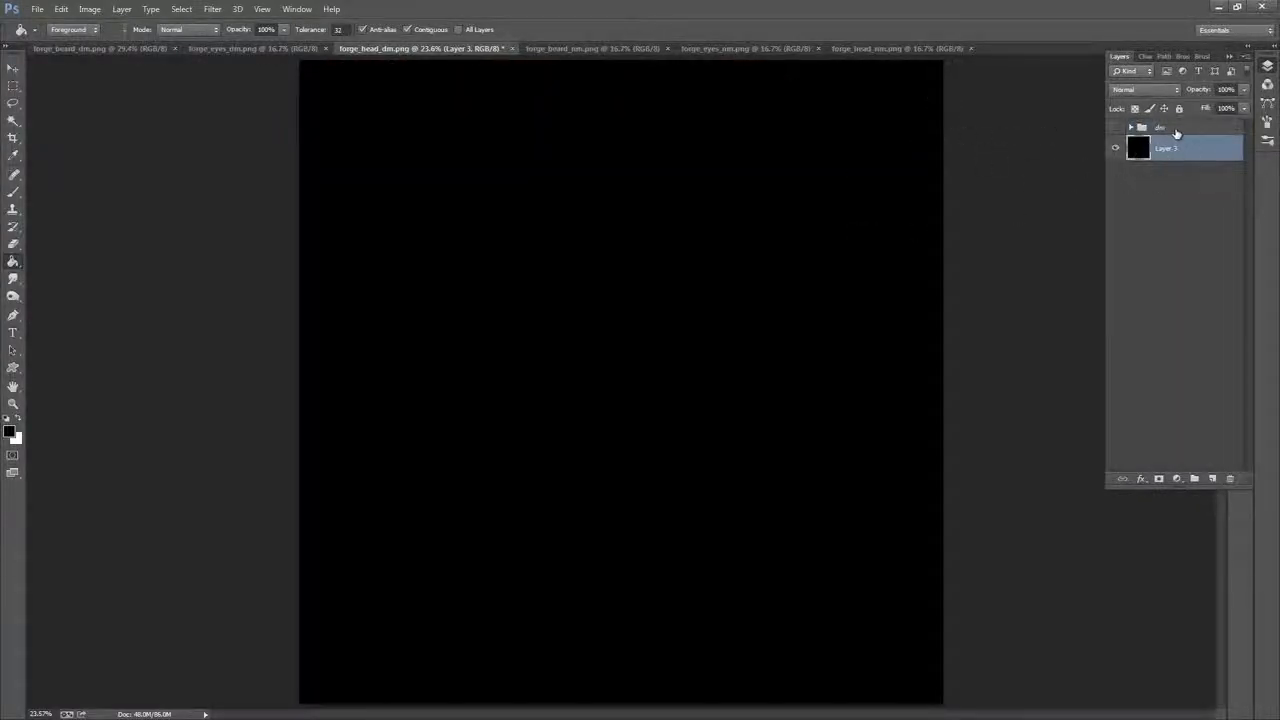
Move the black fill layer into the bottom of the dm group and collapse the group
{"action": "left_click", "coordinate": [1175, 130]}
{"action": "left_click_drag", "start_coordinate": [1168, 154], "coordinate": [1166, 127]}
{"action": "left_click", "coordinate": [1131, 128]}
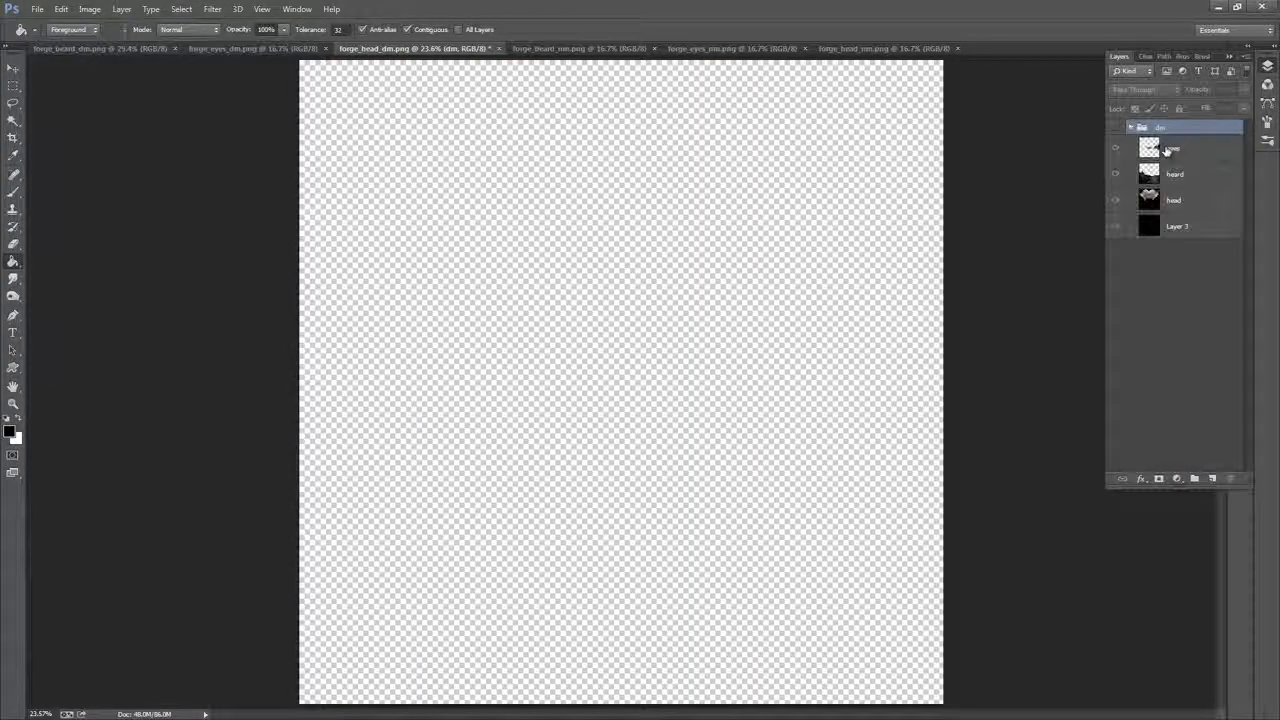
{"action": "left_click", "coordinate": [1131, 128]}
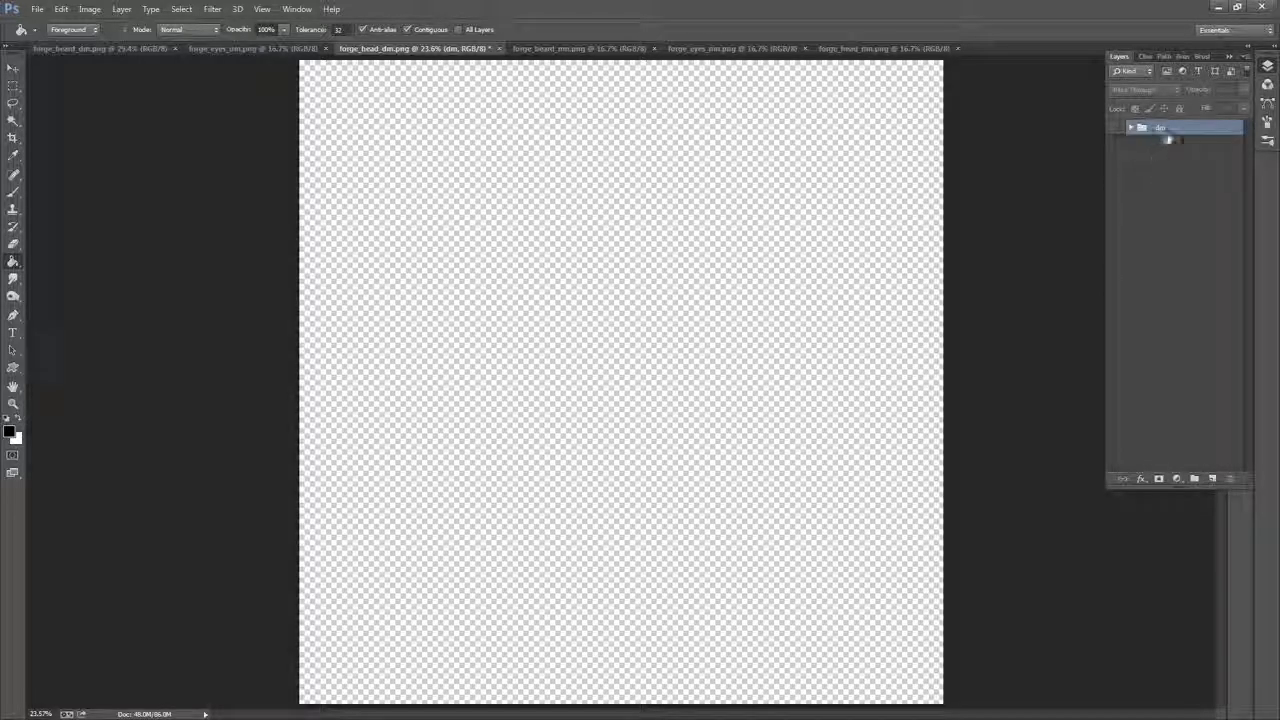
Create a new layer group above dm and name it norm
{"action": "left_click", "coordinate": [1193, 479]}
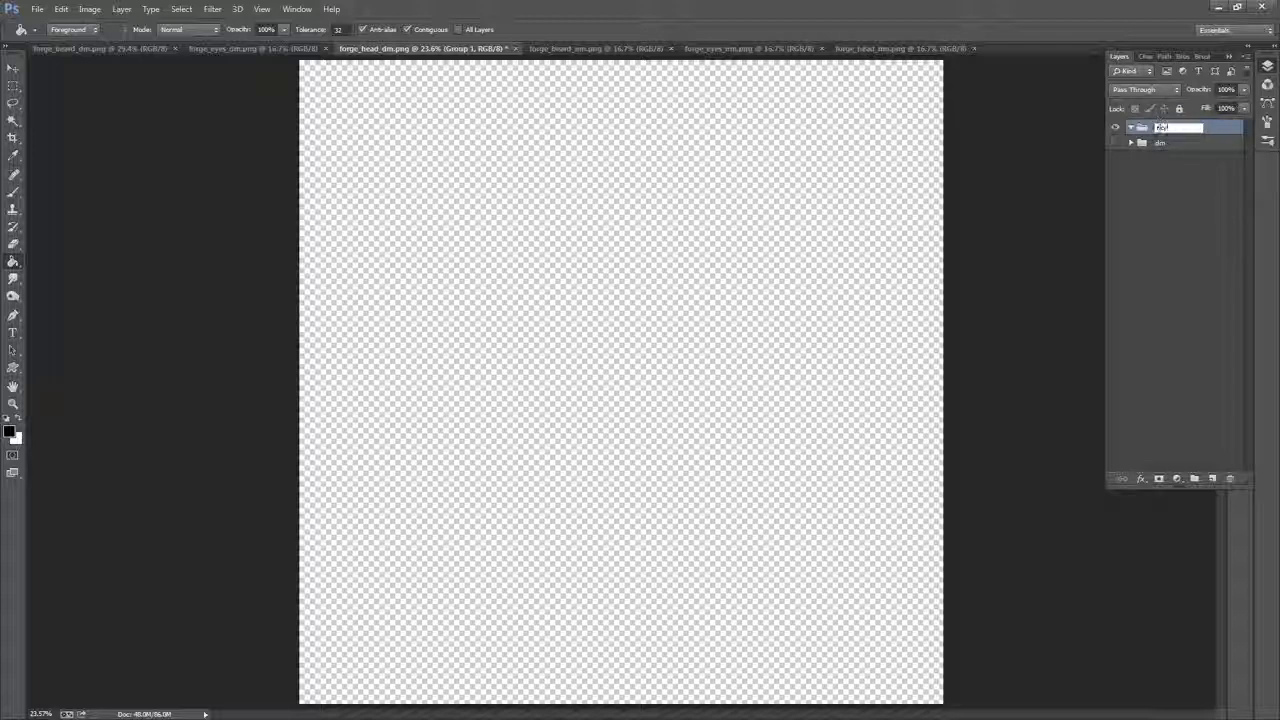
{"action": "key", "text": "Return"}
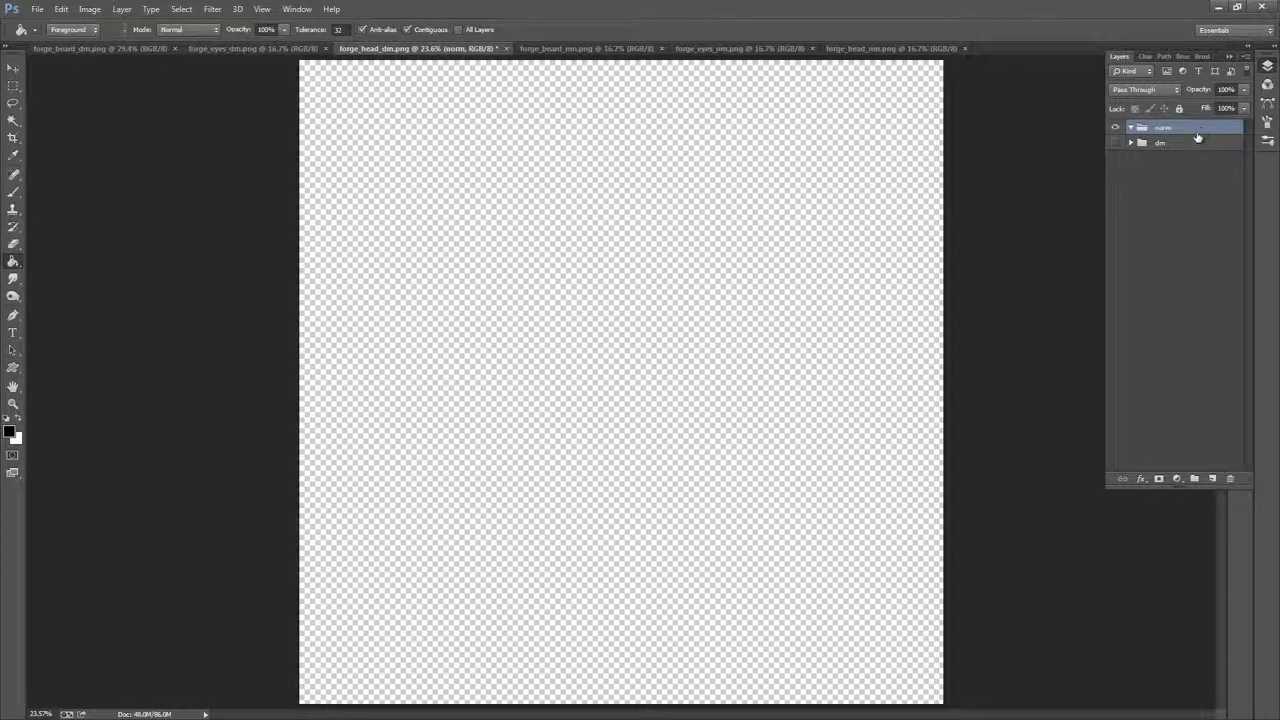
{"action": "double_click", "coordinate": [1194, 133]}
{"action": "left_click", "coordinate": [1008, 123]}
Add a new layer inside the norm group and fill it with the normal-map blue, RGB 128, 128, 255
{"action": "left_click", "coordinate": [1212, 478]}
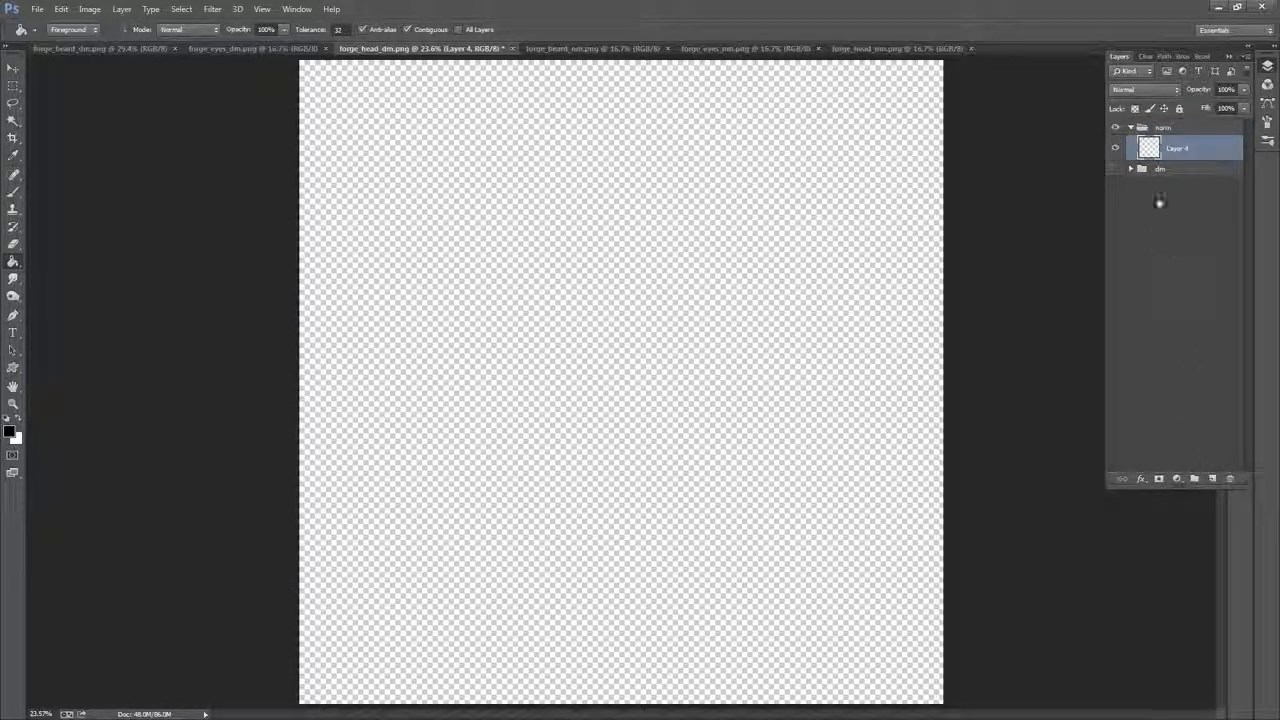
{"action": "left_click", "coordinate": [12, 432]}
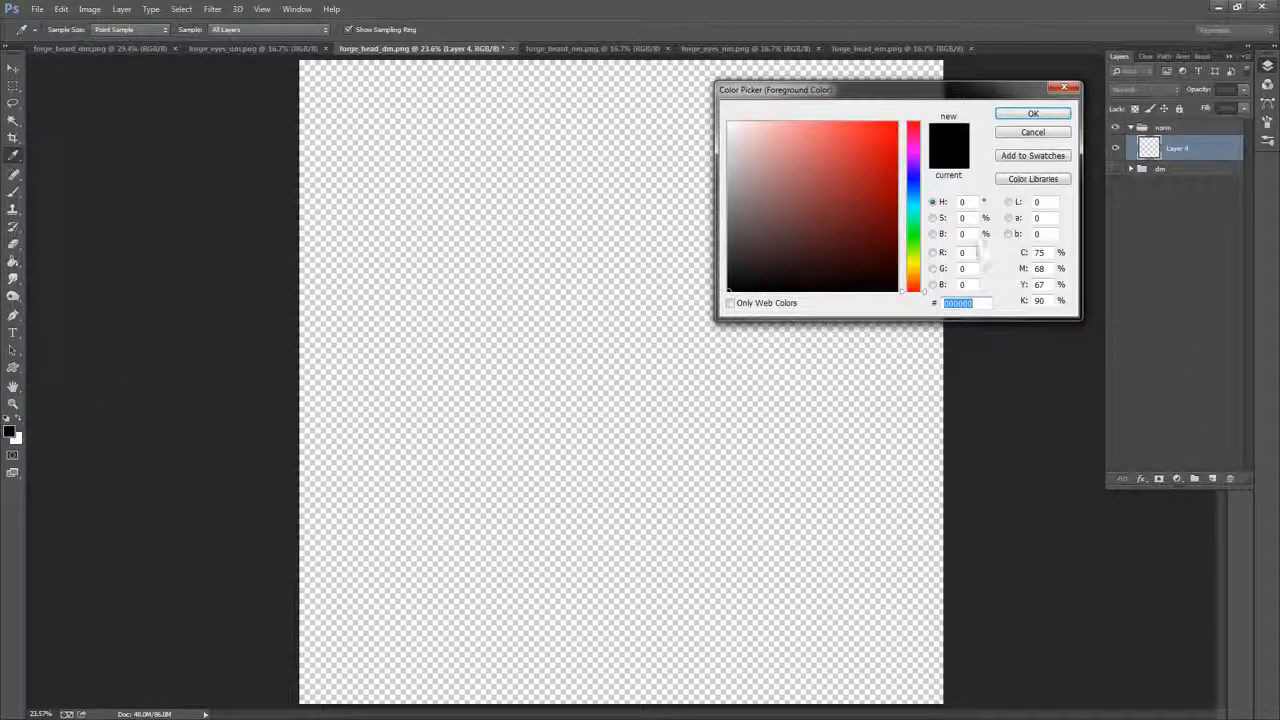
{"action": "type", "text": "128"}
{"action": "key", "text": "Tab"}
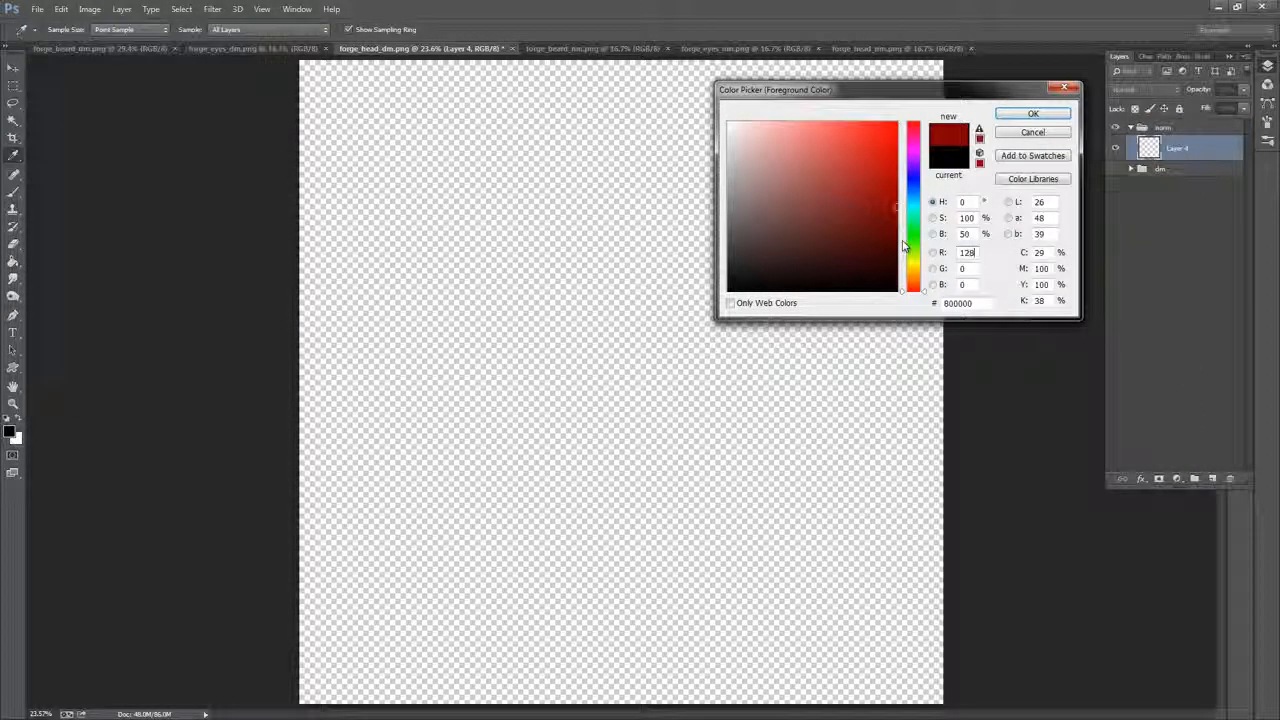
{"action": "type", "text": "128"}
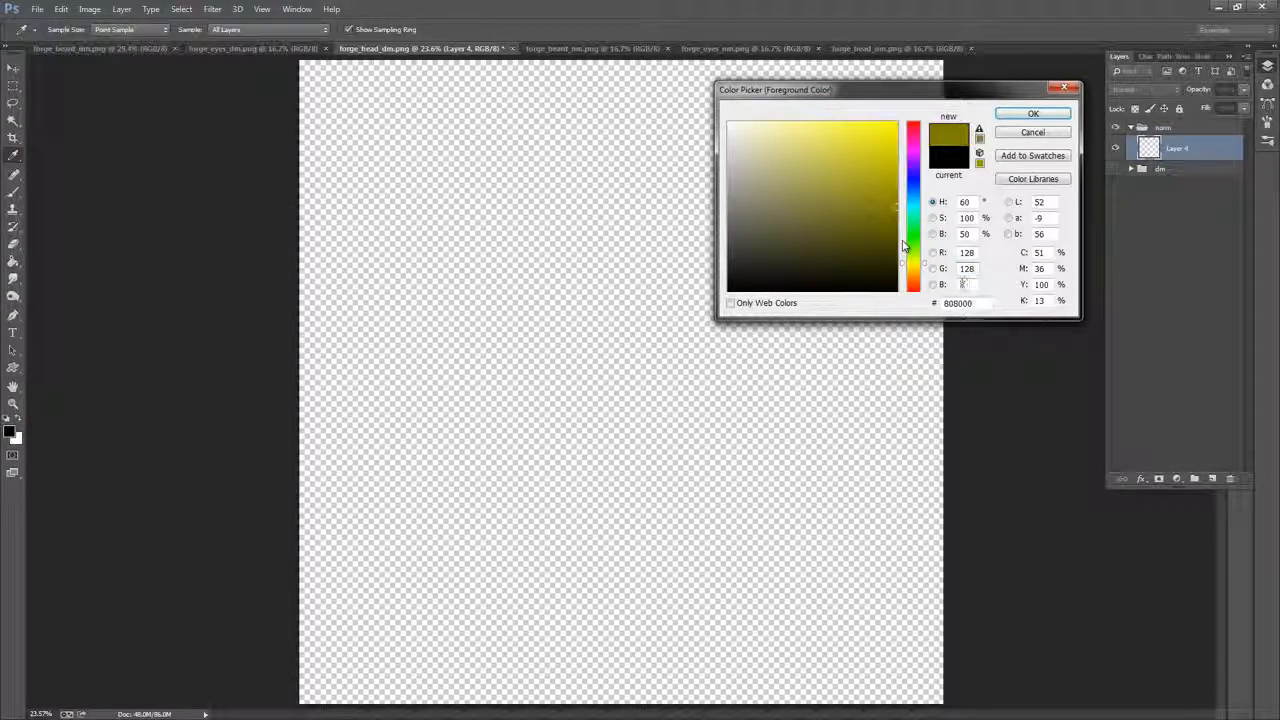
{"action": "type", "text": "255"}
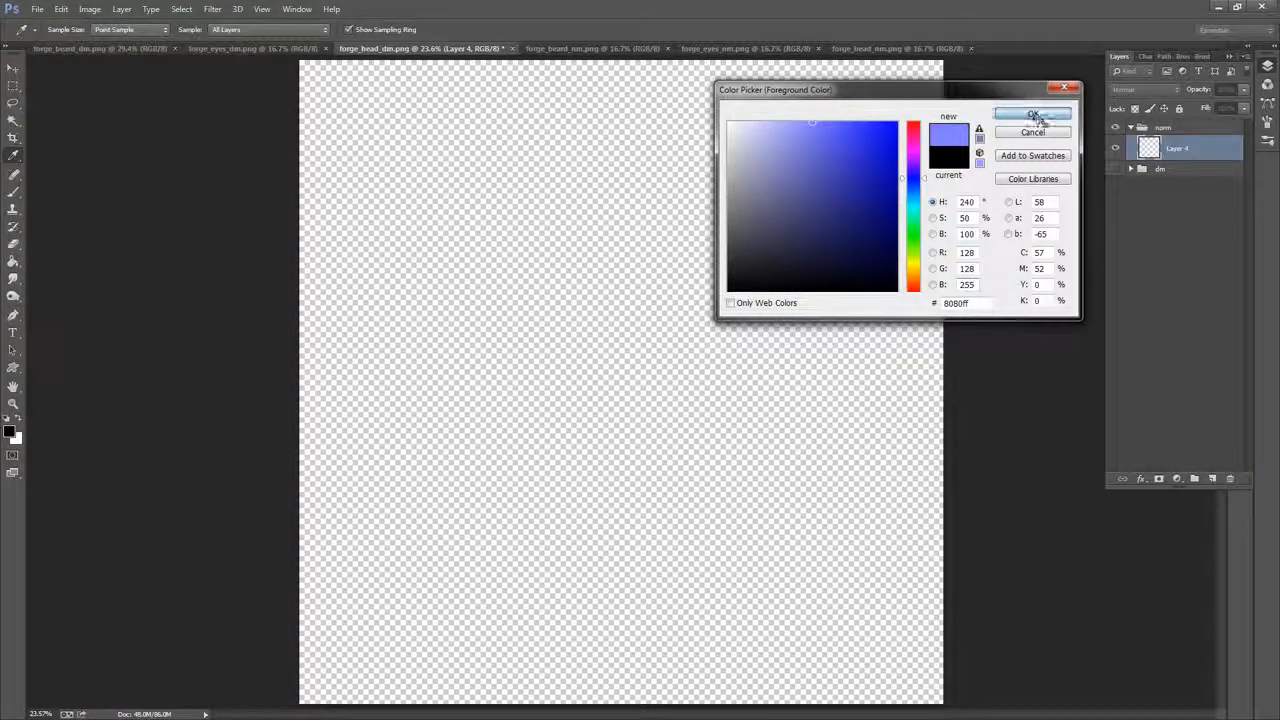
{"action": "left_click", "coordinate": [1033, 113]}
{"action": "left_click", "coordinate": [506, 218]}
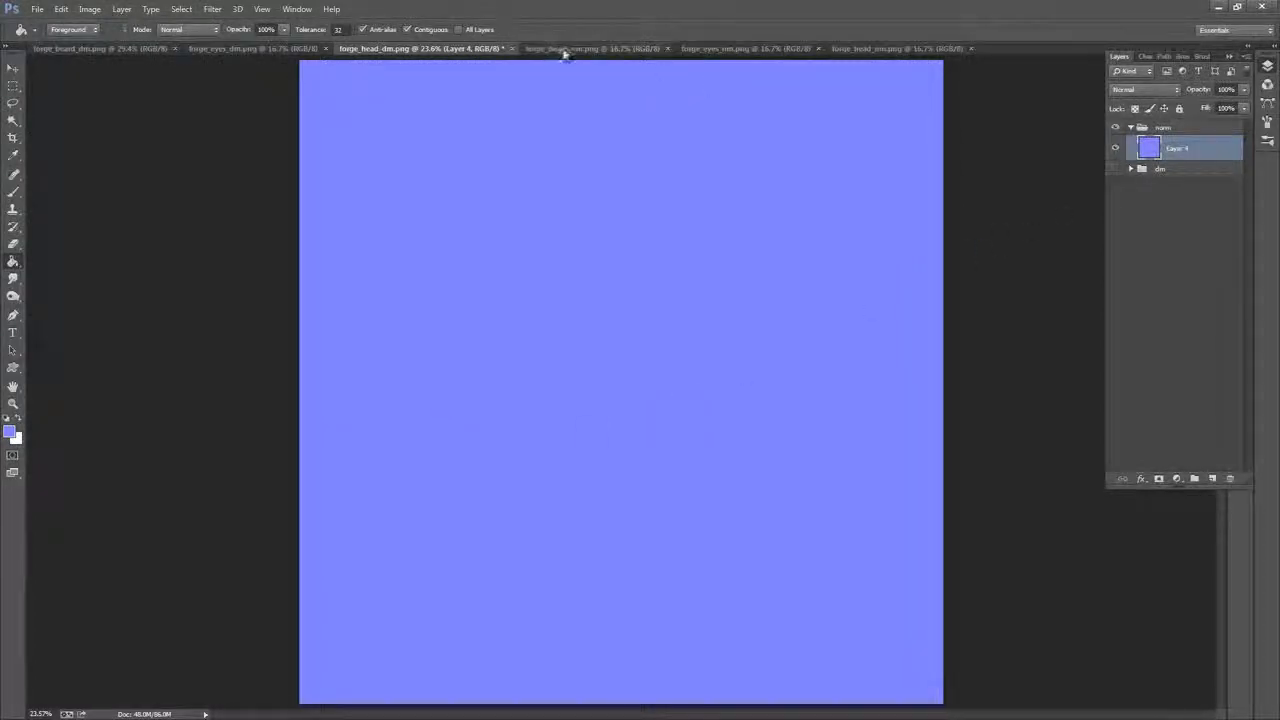
Review the beard, eyes and head normal map documents and check the blue fill layer in forge_head_dm.png
{"action": "left_click", "coordinate": [598, 49]}
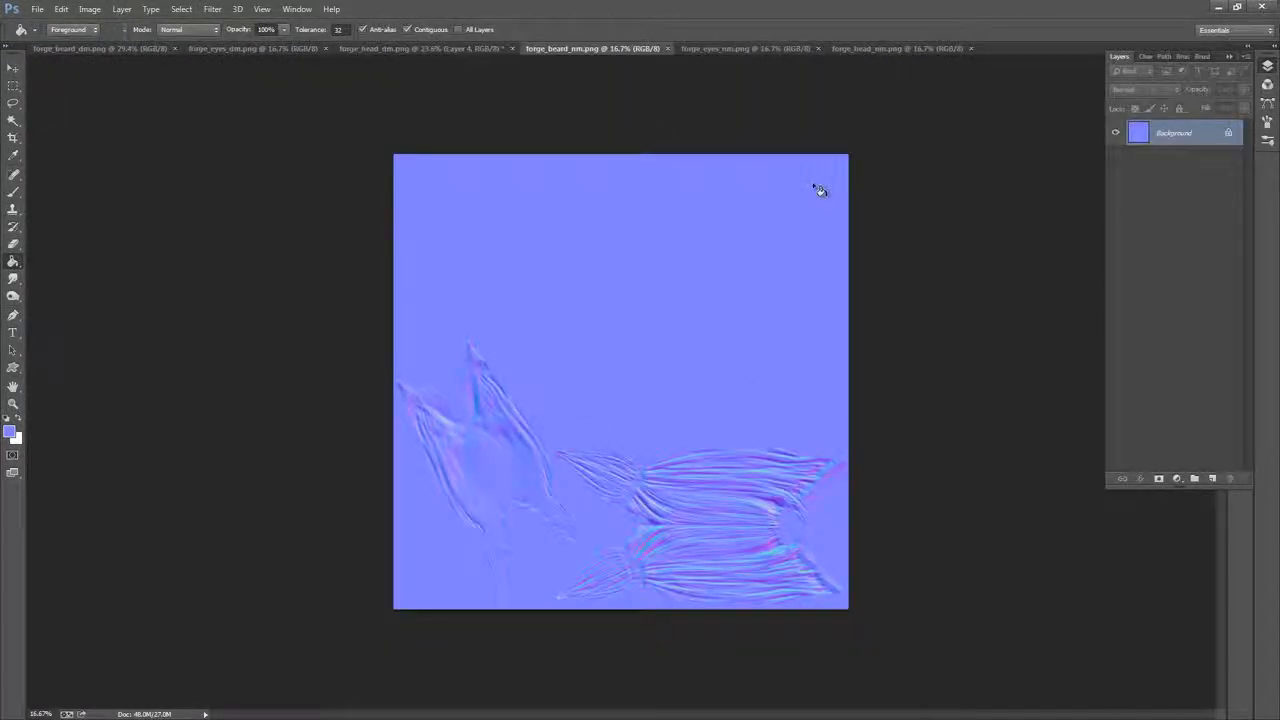
{"action": "left_click", "coordinate": [754, 48]}
{"action": "left_click", "coordinate": [895, 49]}
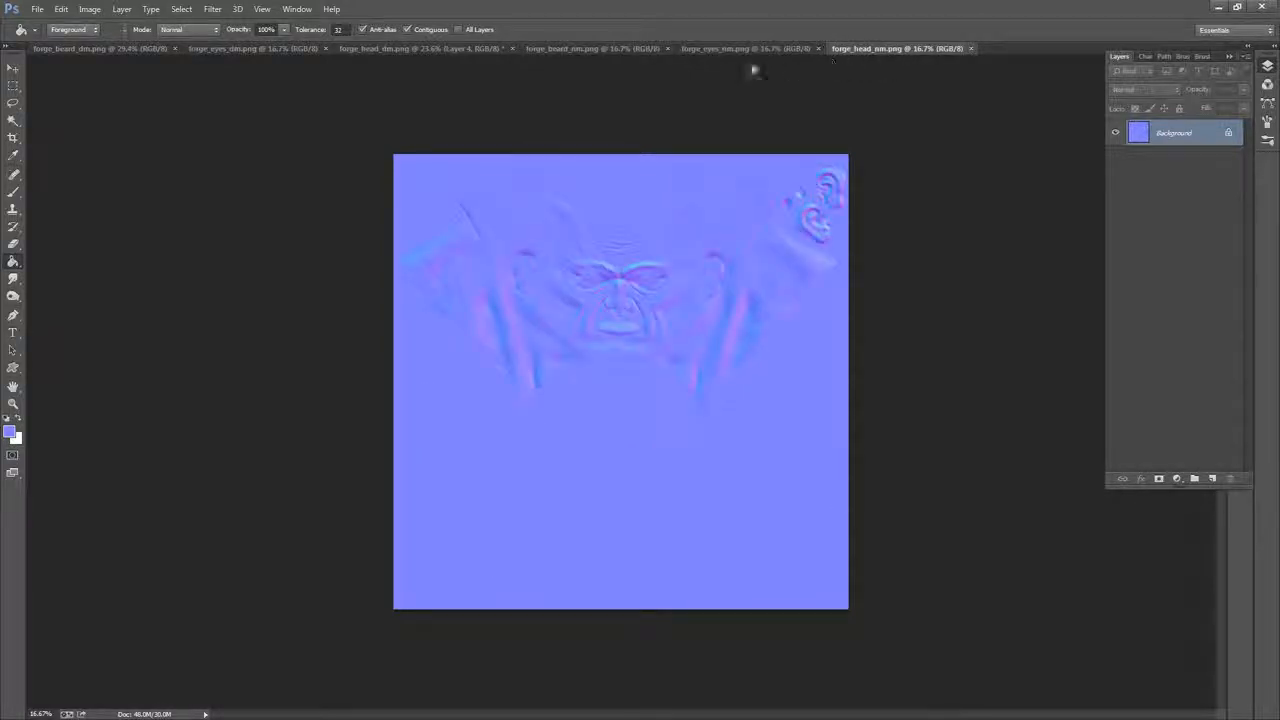
{"action": "left_click", "coordinate": [612, 50]}
{"action": "left_click", "coordinate": [480, 48]}
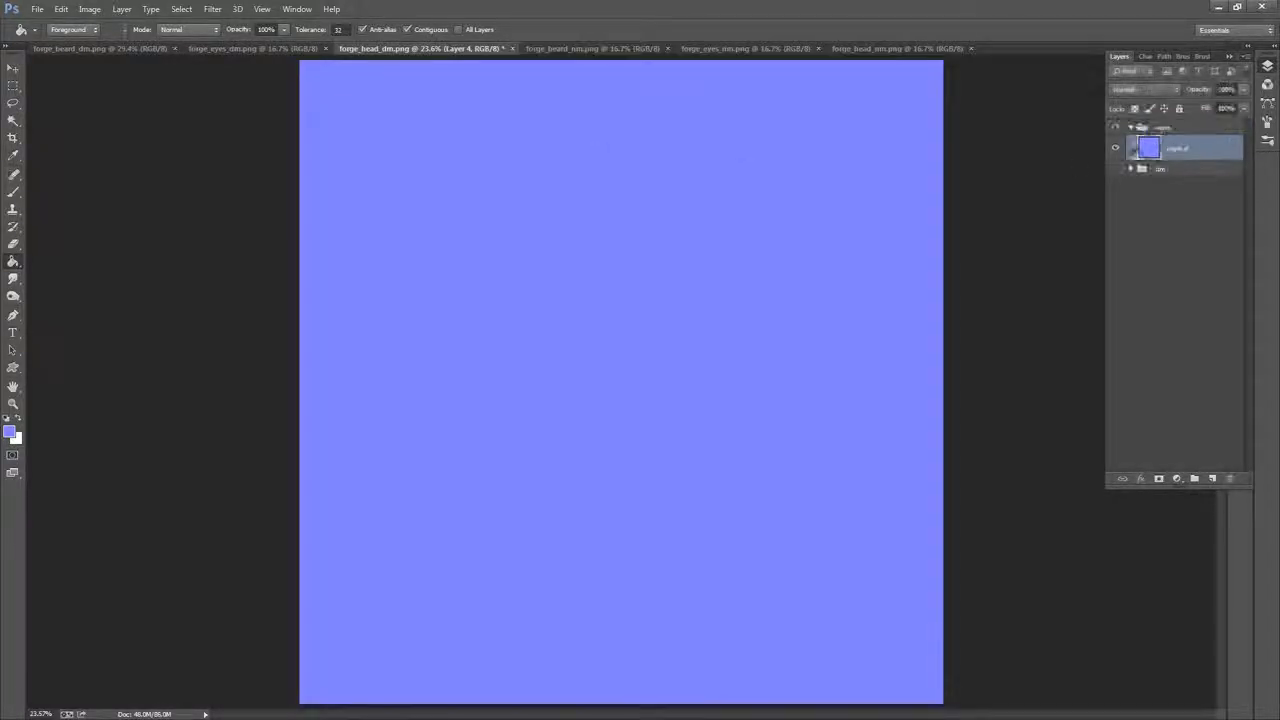
{"action": "left_click", "coordinate": [1116, 148]}
{"action": "left_click", "coordinate": [1116, 148]}
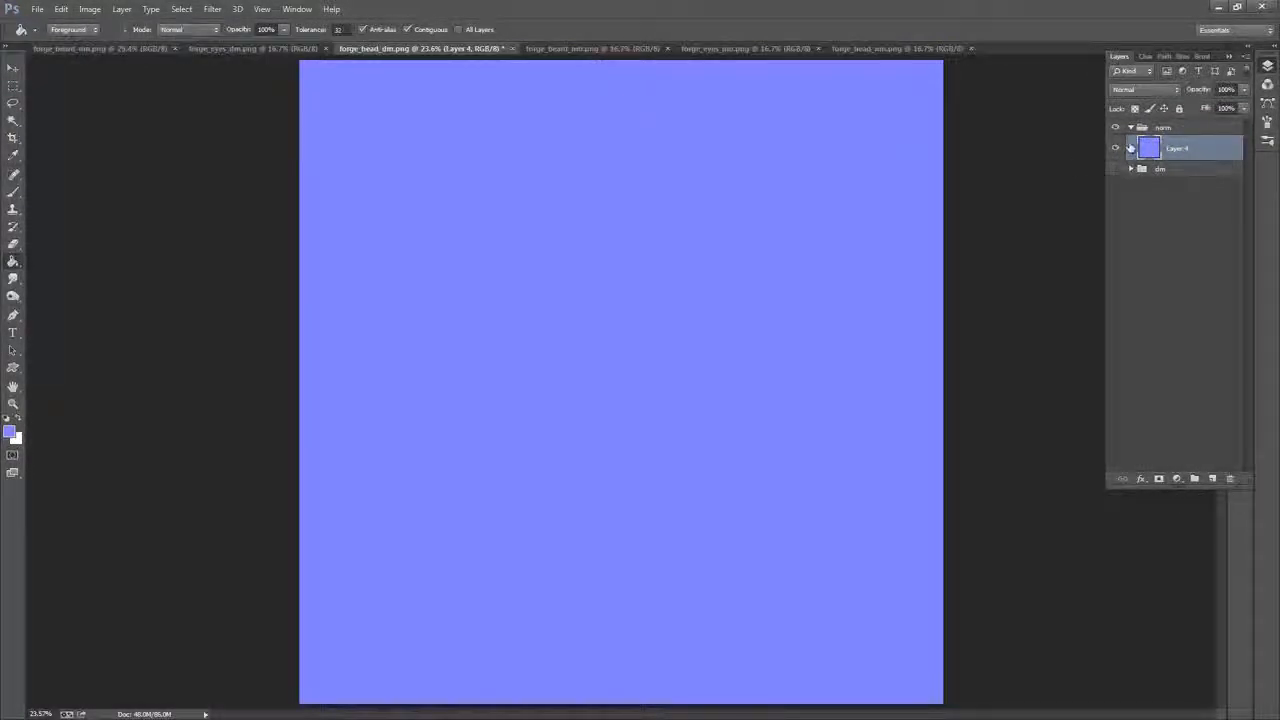
Collapse the norm group, make the dm group visible and expand it to its eyes layer
{"action": "left_click", "coordinate": [1131, 127]}
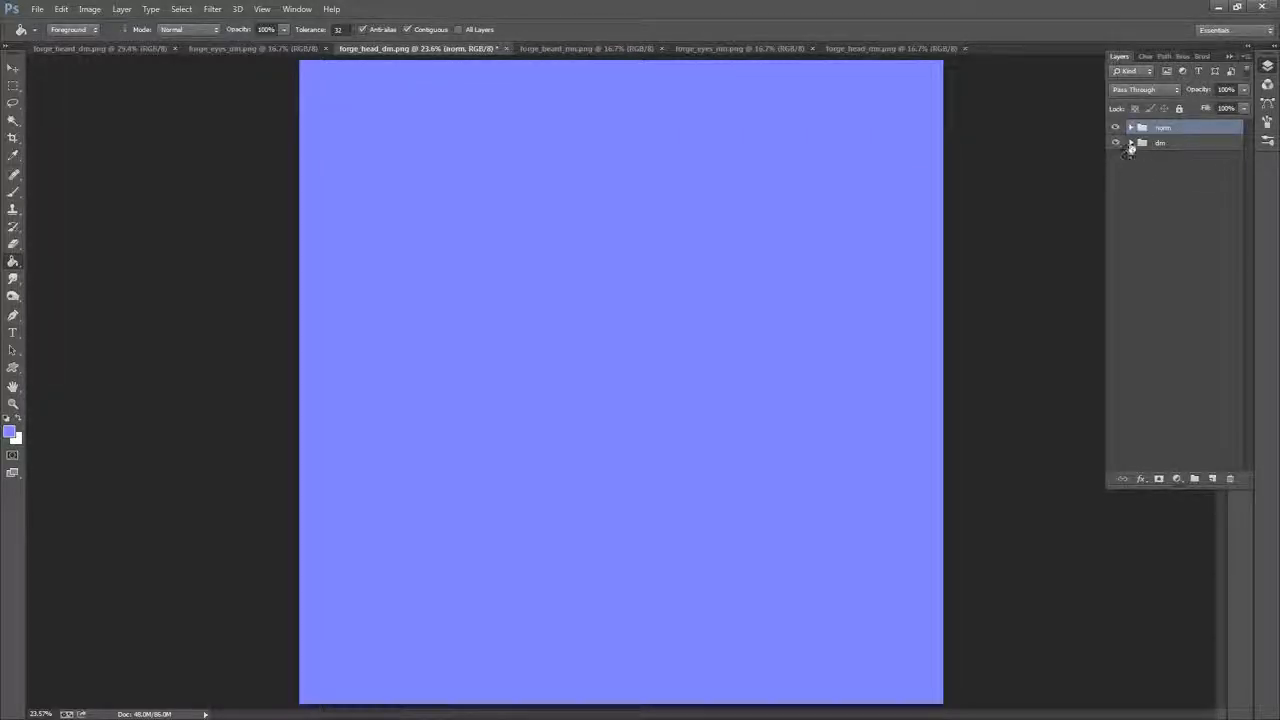
{"action": "left_click", "coordinate": [1131, 142]}
{"action": "left_click", "coordinate": [1191, 174]}
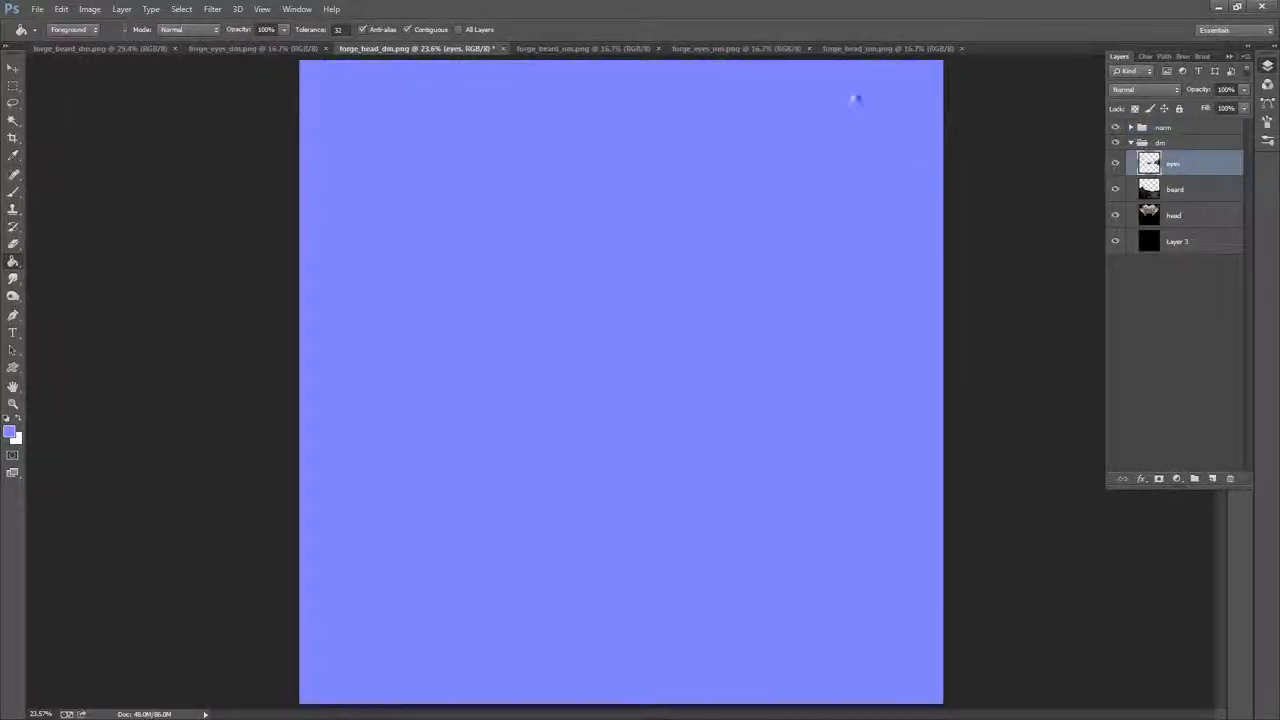
Select the entire canvas of the forge_beard_nm.png normal map
{"action": "left_click", "coordinate": [630, 49]}
{"action": "left_click", "coordinate": [181, 14]}
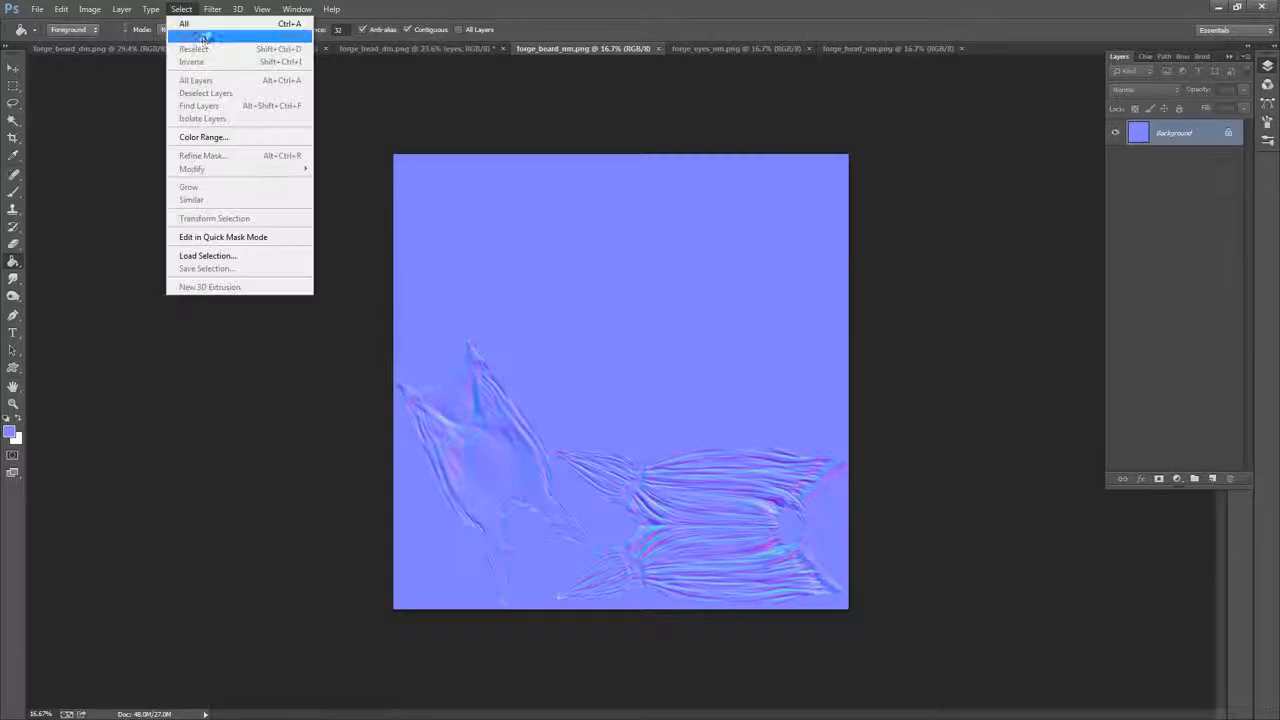
{"action": "left_click", "coordinate": [200, 23]}
Select the entire canvas of the forge_head_nm.png normal map and copy it
{"action": "left_click", "coordinate": [885, 49]}
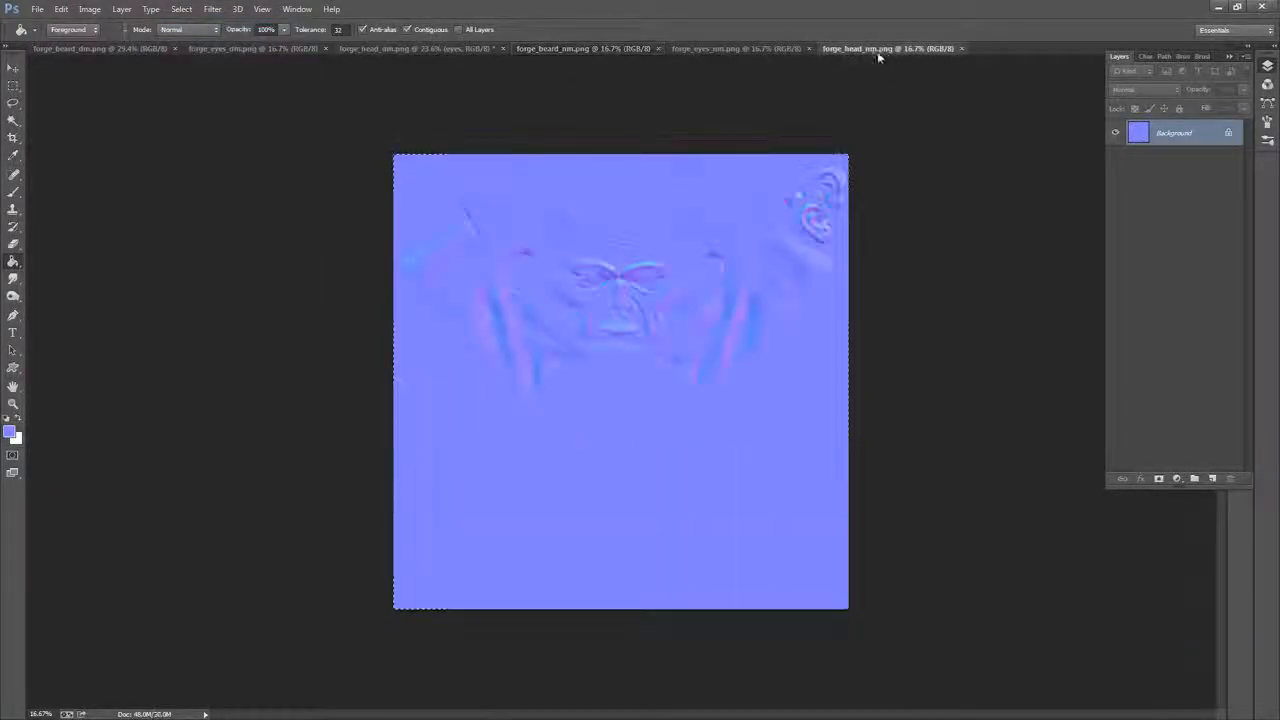
{"action": "left_click", "coordinate": [181, 10]}
{"action": "left_click", "coordinate": [188, 24]}
{"action": "left_click", "coordinate": [62, 10]}
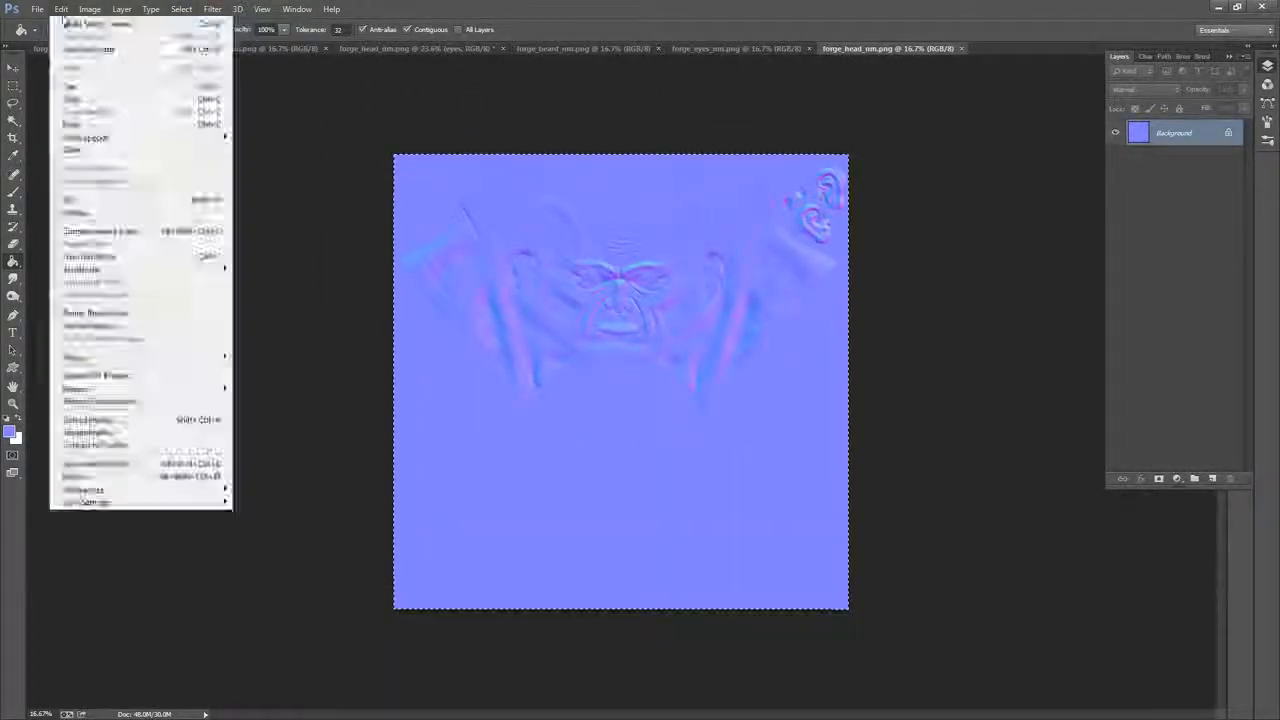
{"action": "left_click", "coordinate": [72, 24]}
{"action": "left_click", "coordinate": [62, 10]}
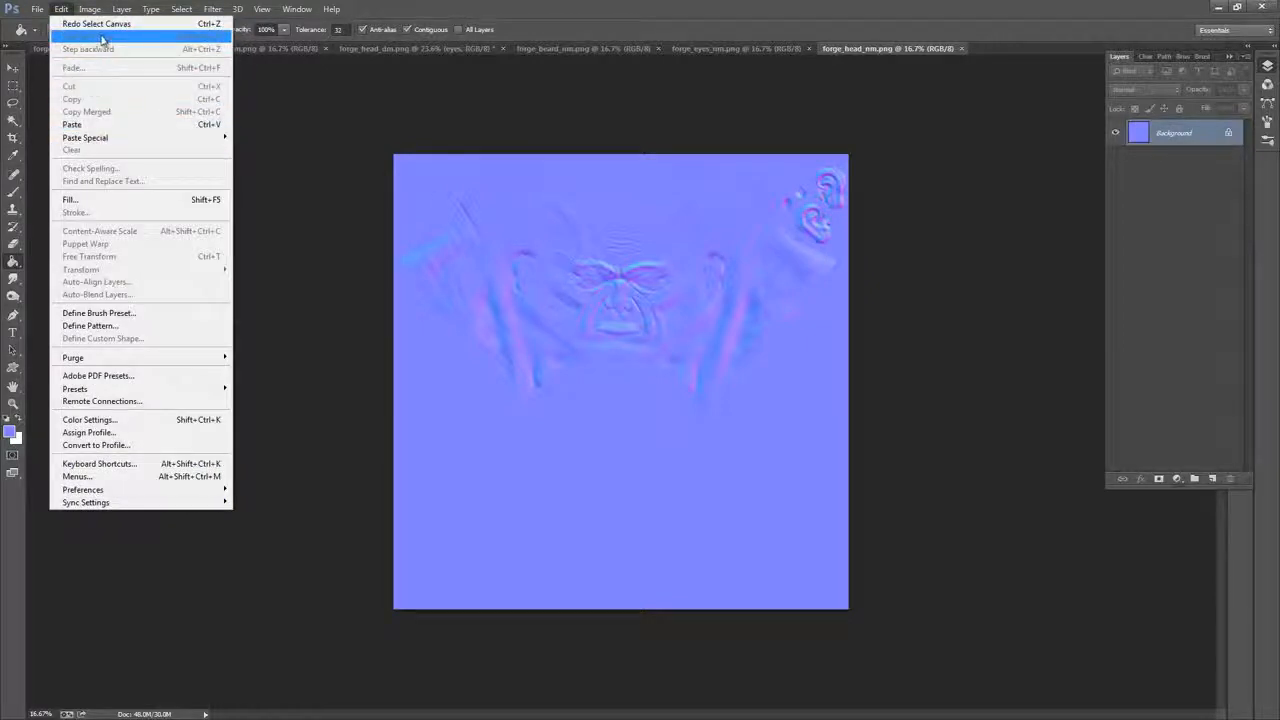
{"action": "left_click", "coordinate": [209, 13]}
{"action": "left_click", "coordinate": [186, 36]}
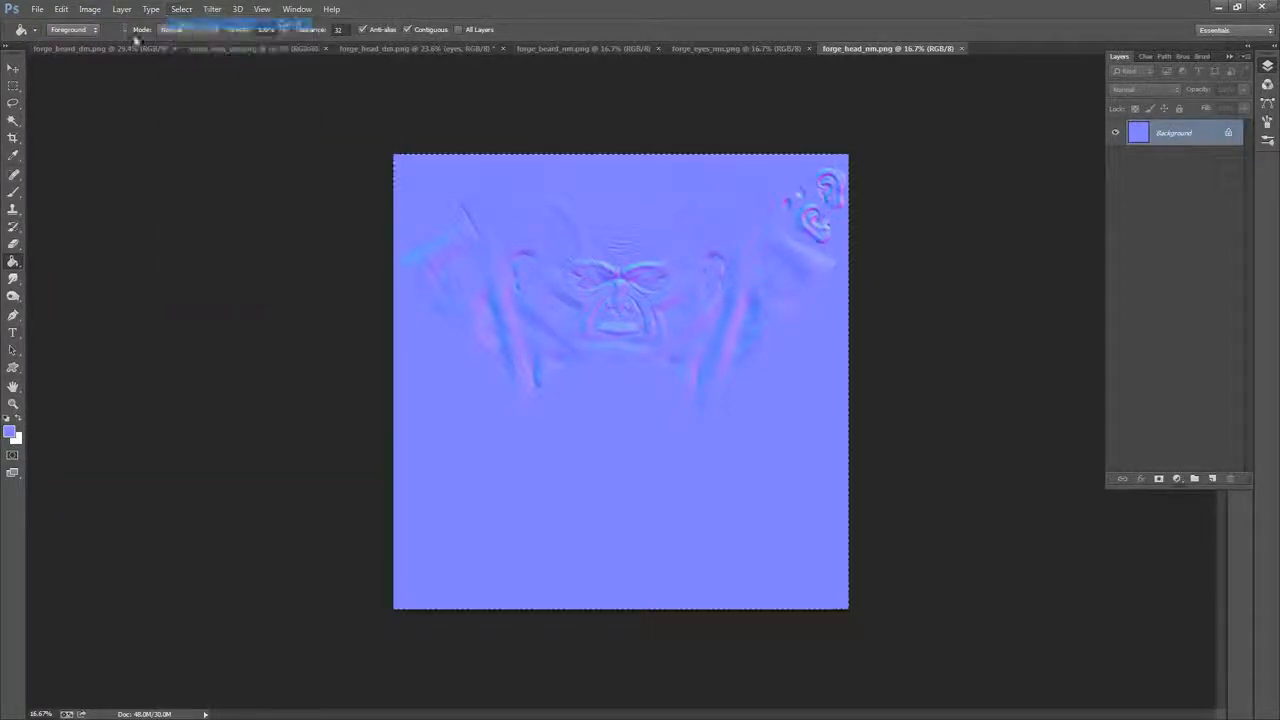
{"action": "left_click", "coordinate": [61, 9]}
{"action": "left_click", "coordinate": [90, 95]}
Return to the layered forge_head_dm.png document and close forge_beard_dm.png and forge_eyes_dm.png
{"action": "left_click", "coordinate": [725, 50]}
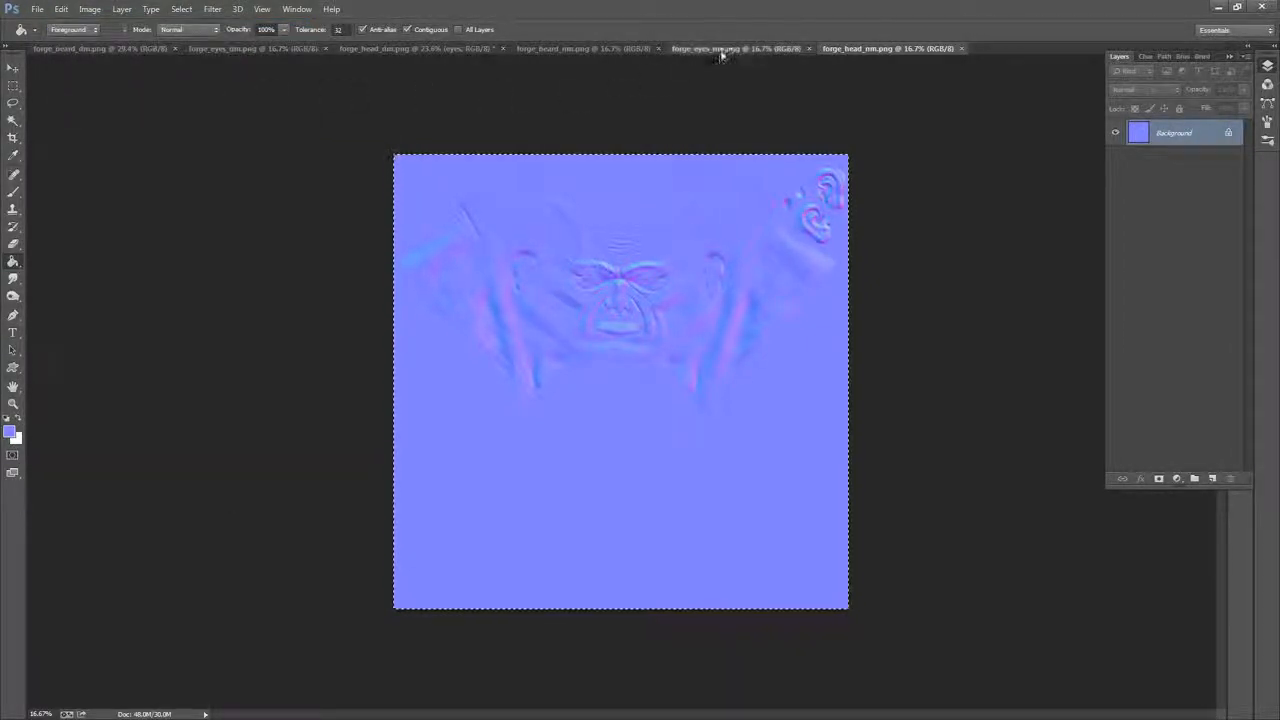
{"action": "left_click", "coordinate": [616, 52]}
{"action": "left_click", "coordinate": [478, 50]}
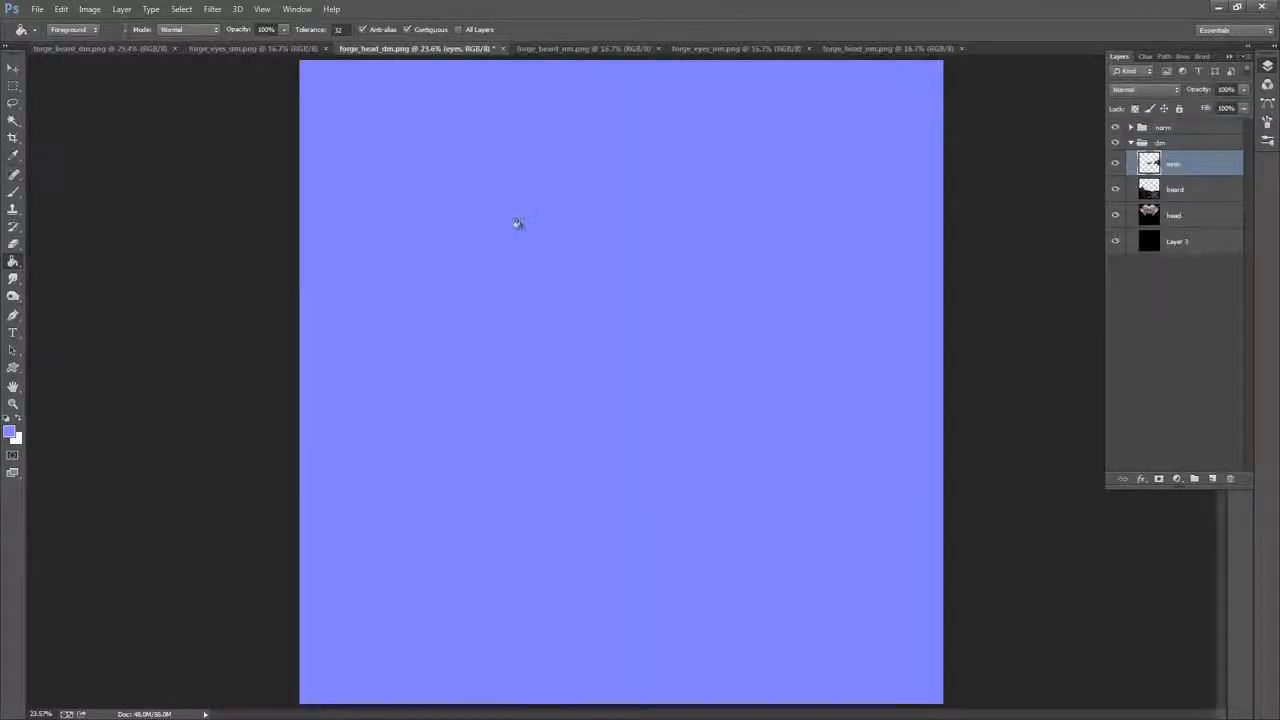
{"action": "left_click", "coordinate": [174, 48]}
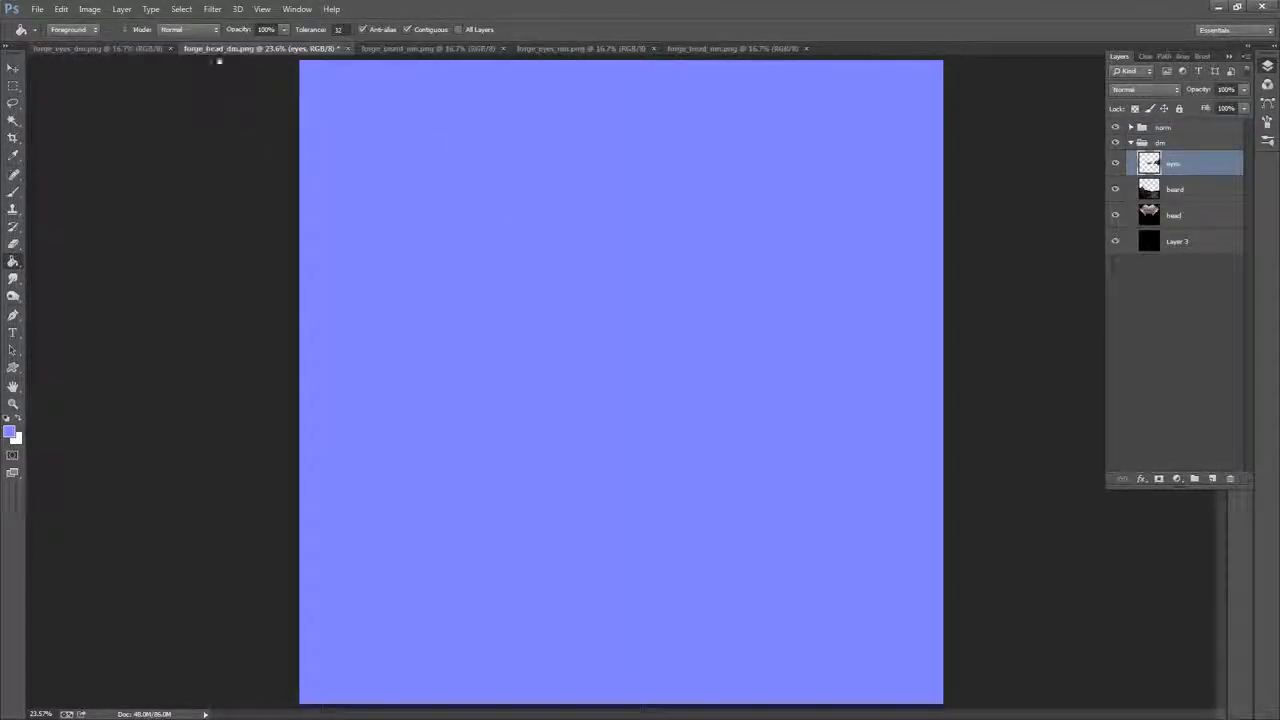
{"action": "left_click", "coordinate": [170, 48]}
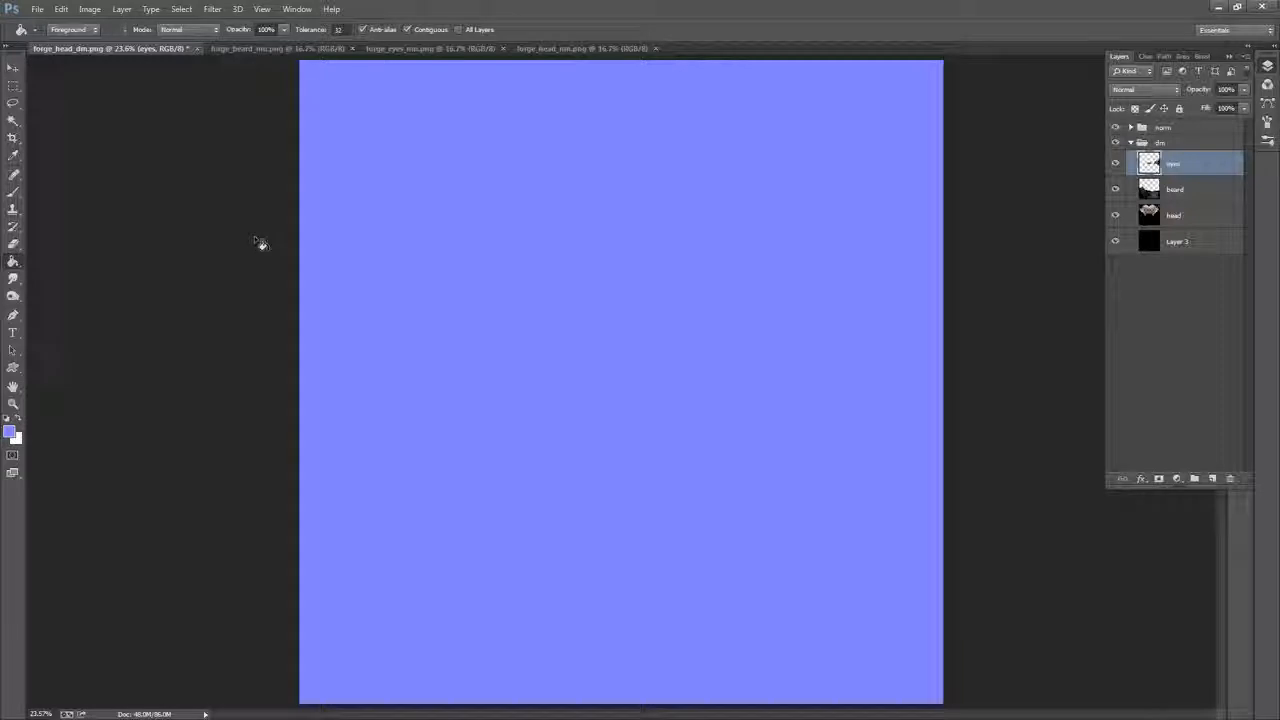
Paste the copied head normal map as a new layer directly above the head layer in the dm group
{"action": "left_click", "coordinate": [1173, 226]}
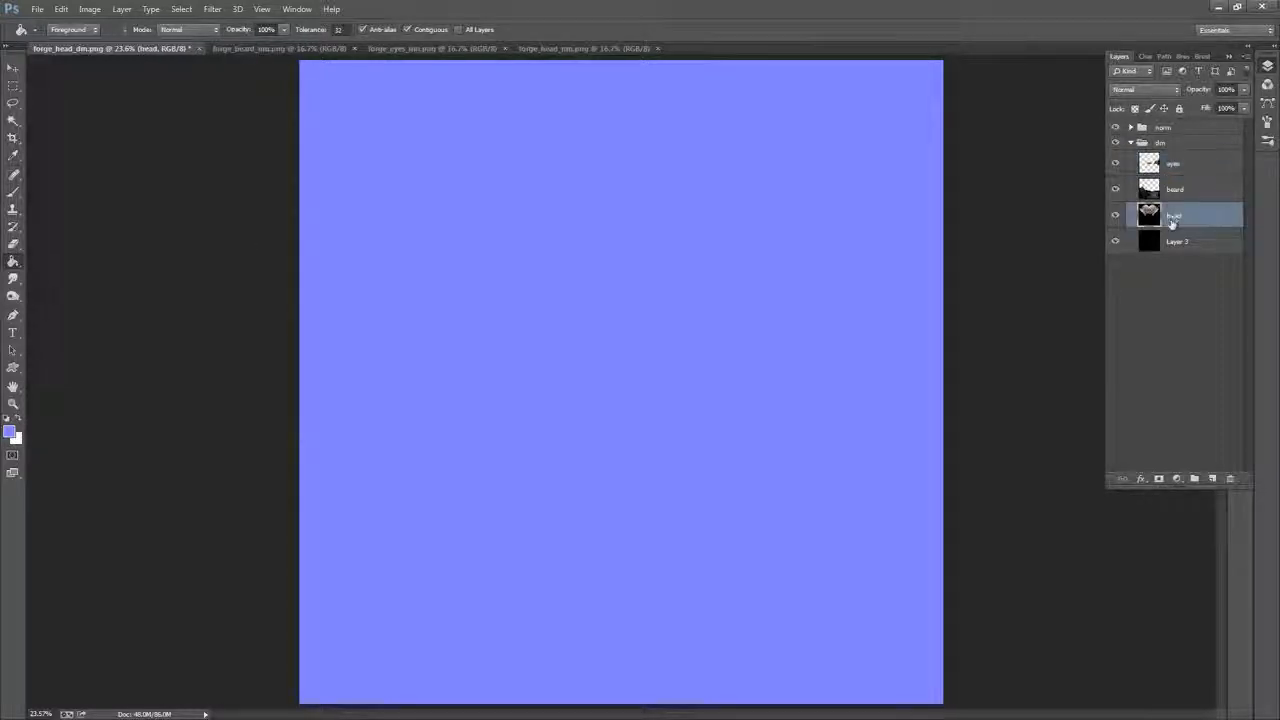
{"action": "key", "text": "ctrl+alt+shift+n"}
{"action": "key", "text": "alt+BackSpace"}
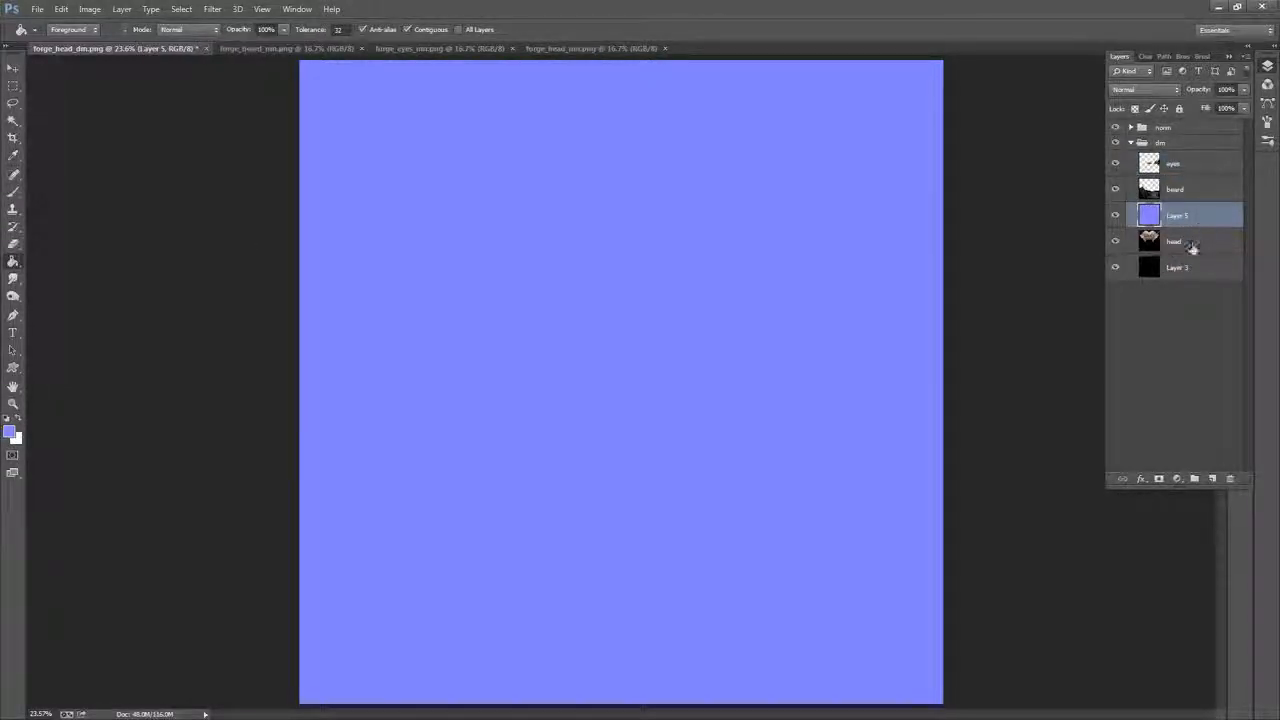
Copy the full beard normal map from forge_beard_nm.png and paste it directly above the beard layer in the dm group
{"action": "left_click", "coordinate": [1193, 246]}
{"action": "left_click", "coordinate": [1190, 197]}
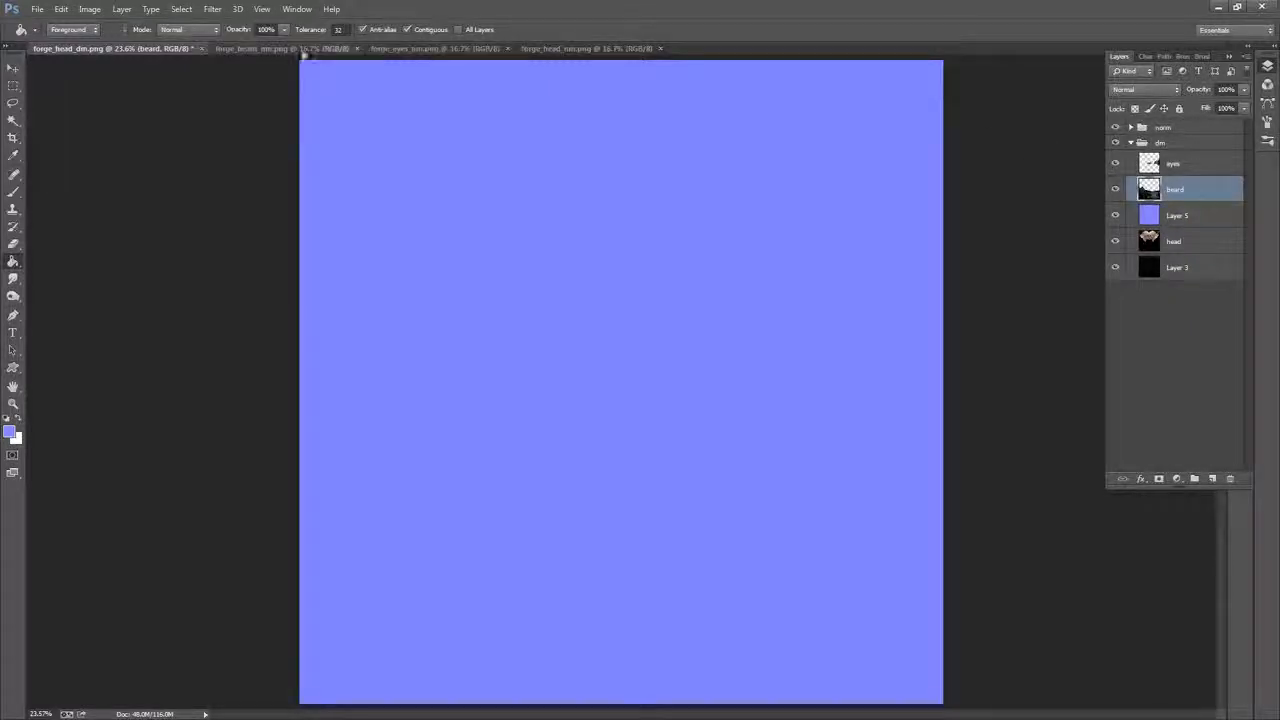
{"action": "left_click", "coordinate": [282, 48]}
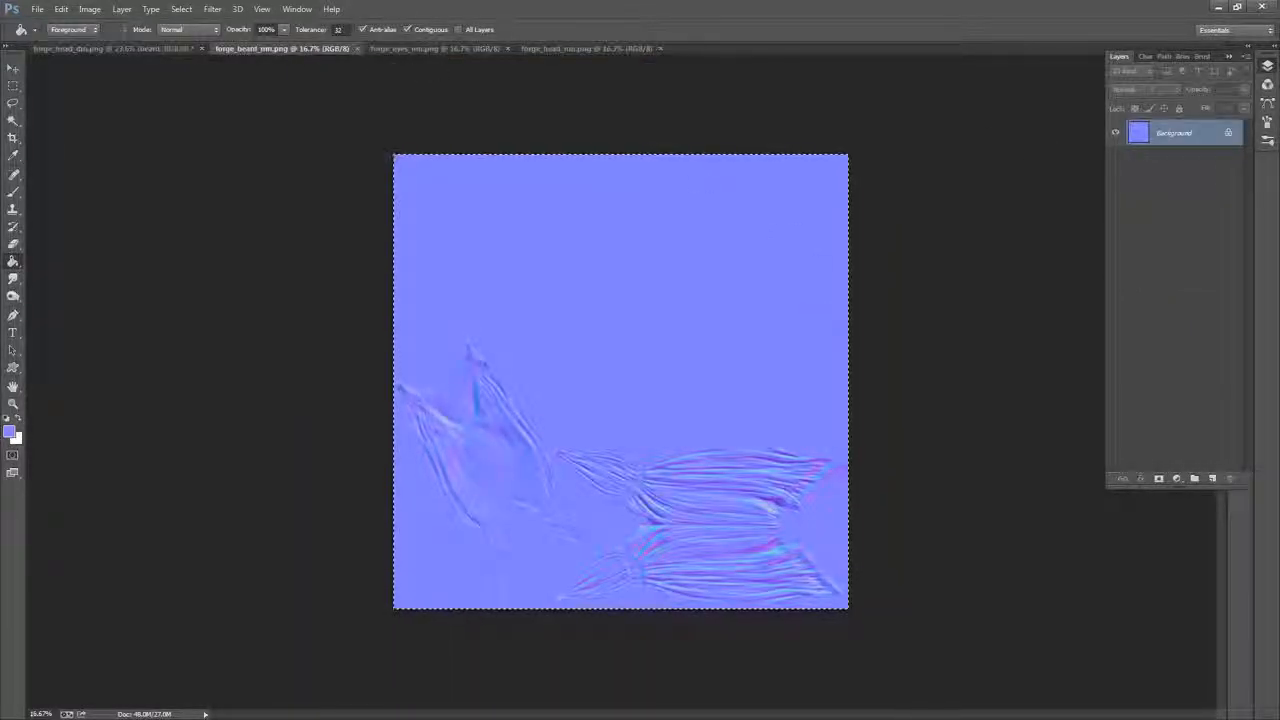
{"action": "left_click", "coordinate": [115, 48]}
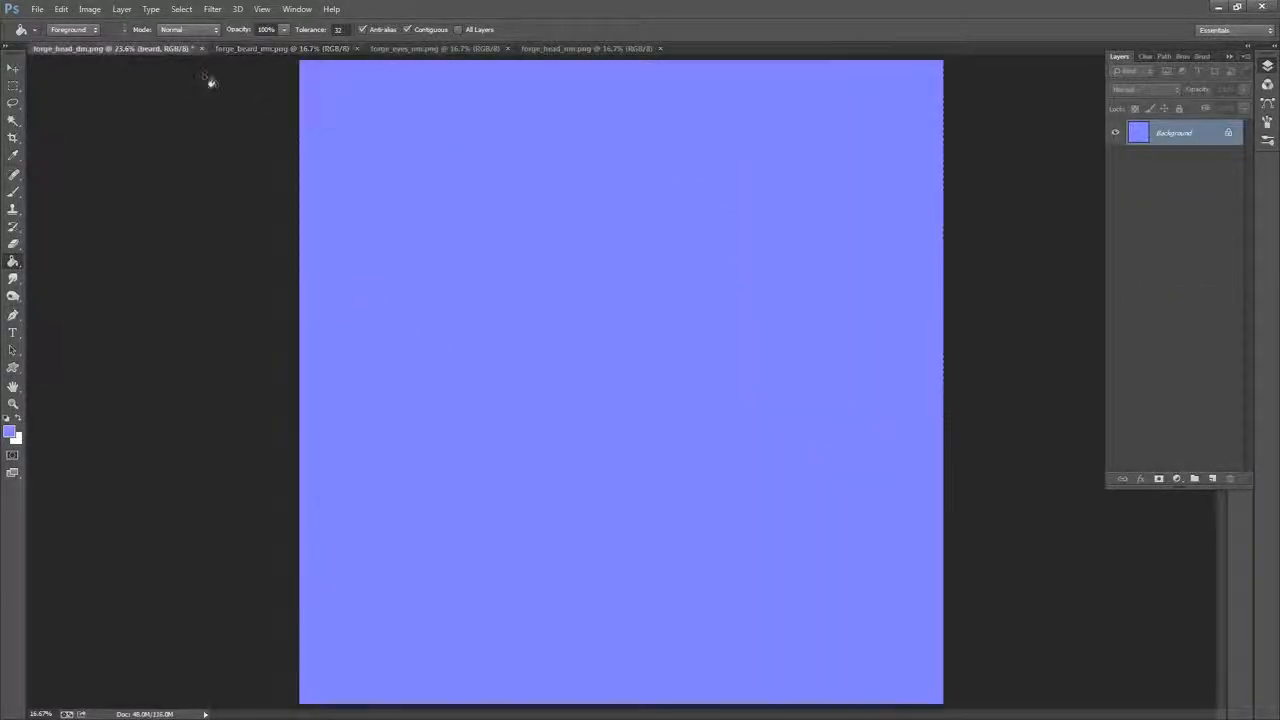
{"action": "key", "text": "ctrl+v"}
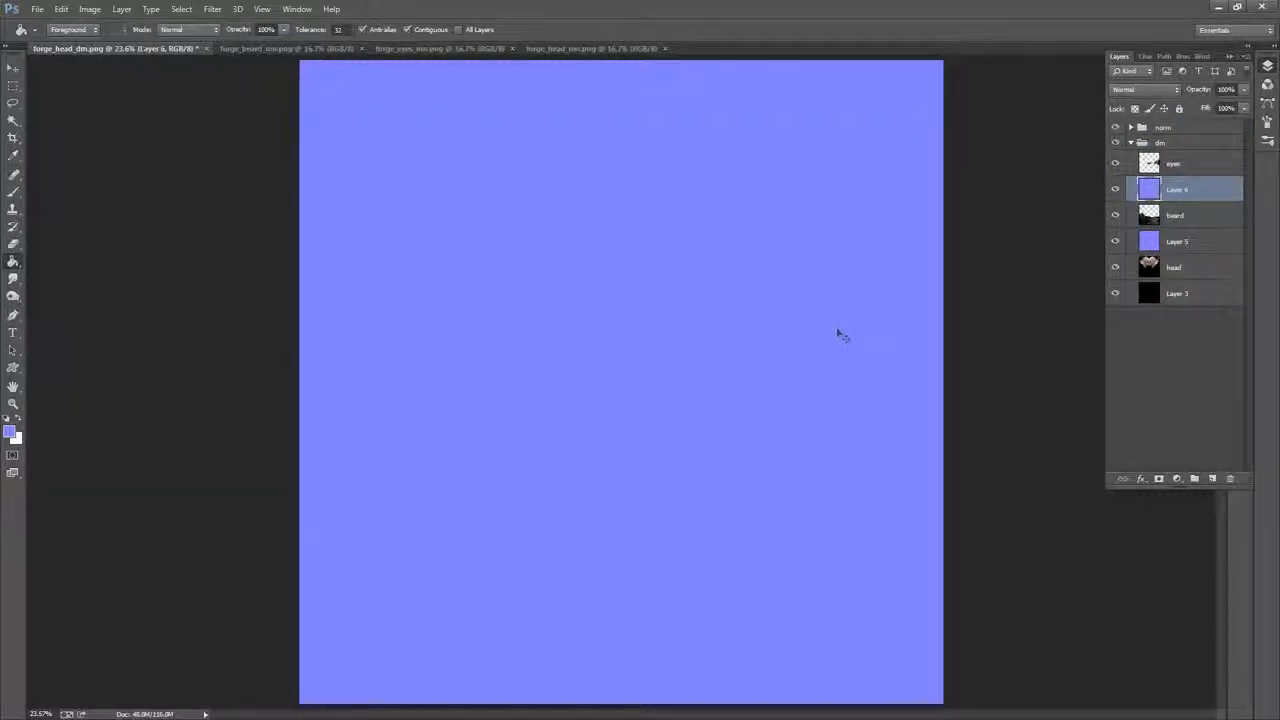
Copy the full eyes normal map from forge_eyes_nm.png and paste it directly above the eyes layer in the dm group
{"action": "left_click", "coordinate": [1195, 165]}
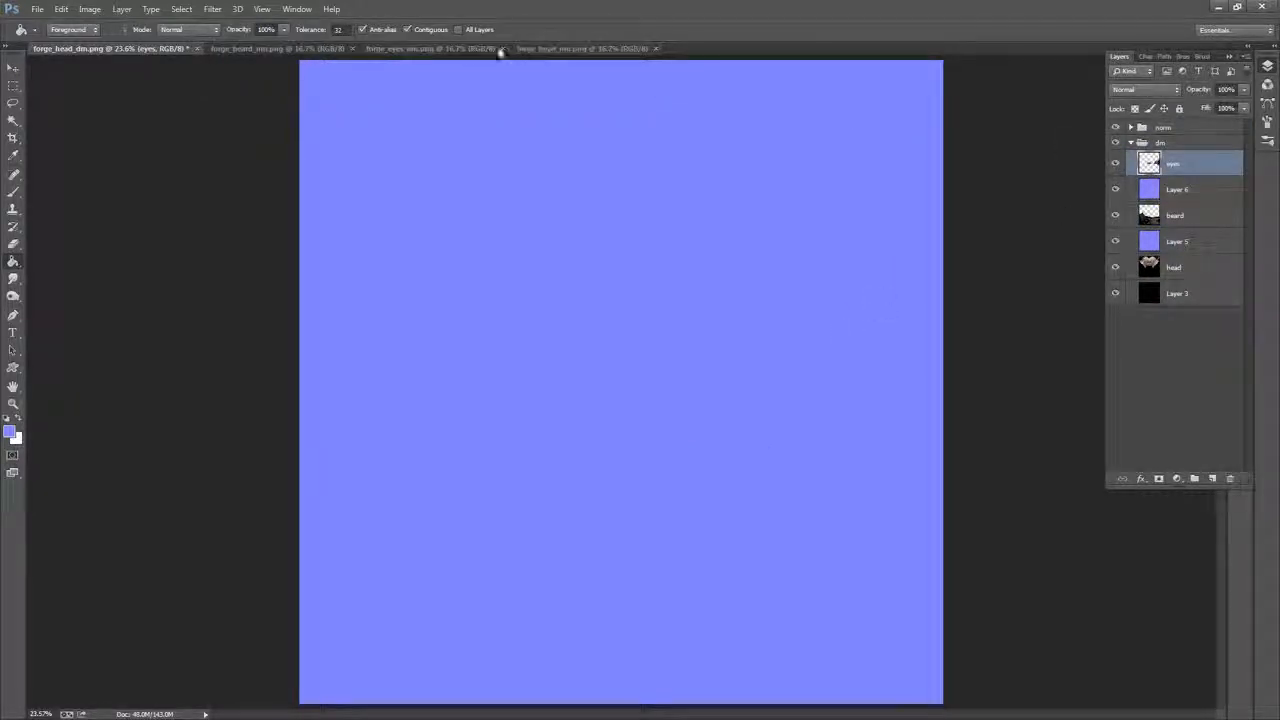
{"action": "left_click", "coordinate": [466, 48]}
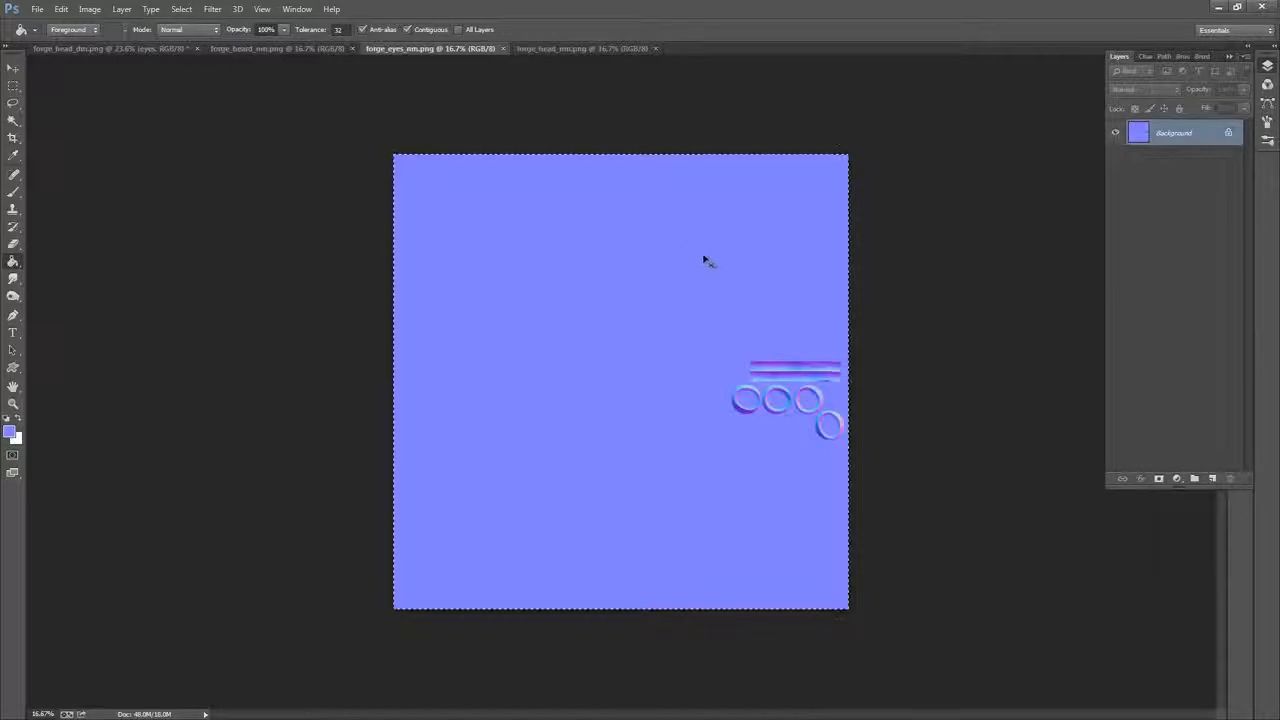
{"action": "key", "text": "ctrl+a"}
{"action": "left_click", "coordinate": [146, 50]}
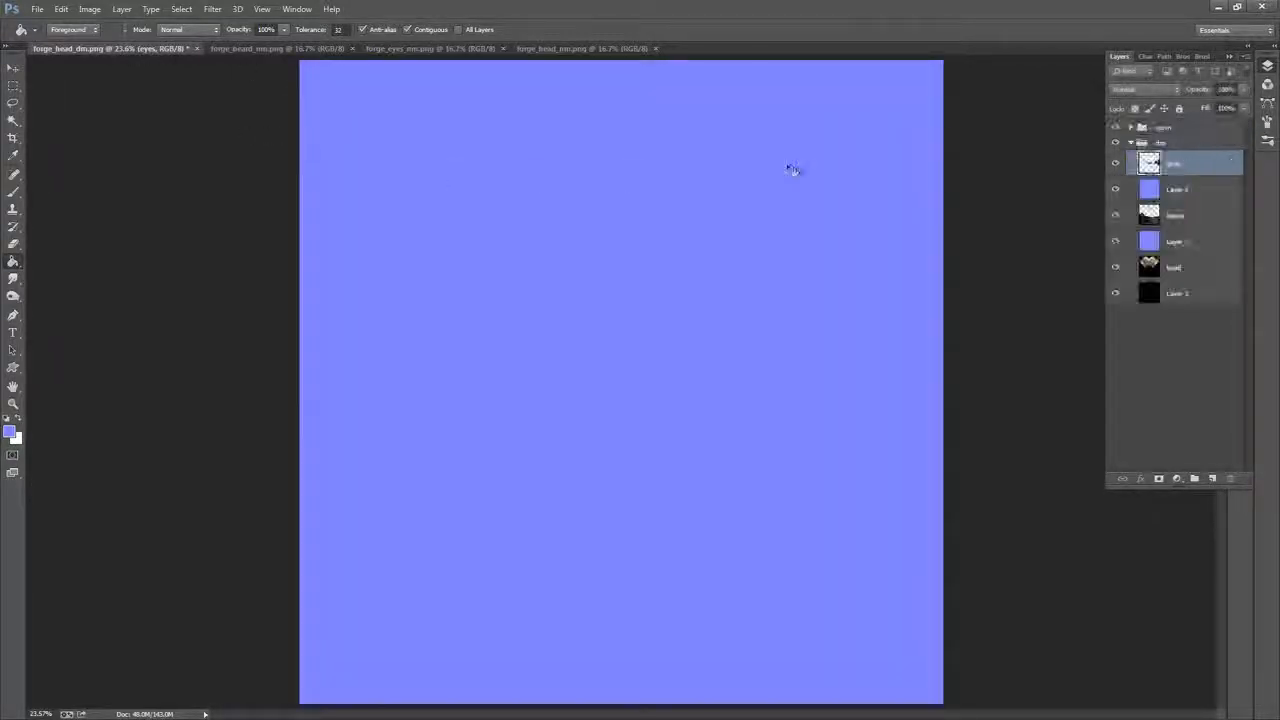
{"action": "key", "text": "ctrl+v"}
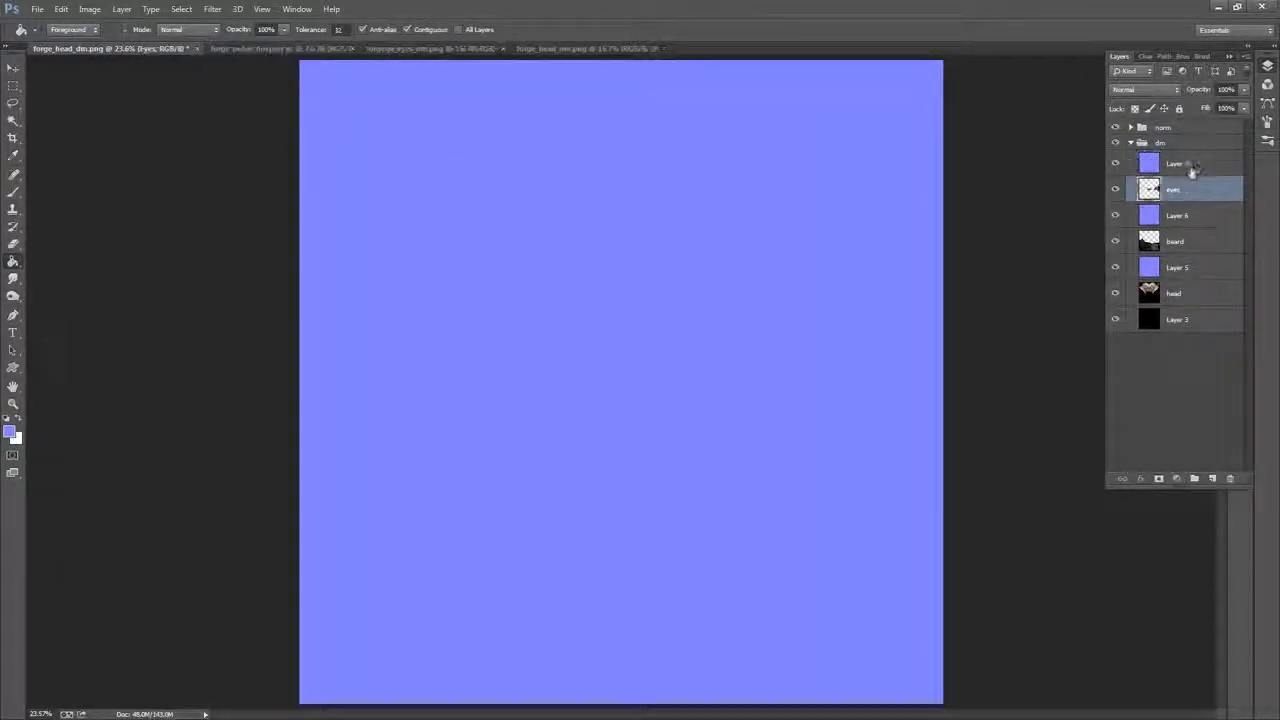
Clip the beard normal map layer to the beard layer, and hide the eyes layer, its normal map and the norm group
{"action": "left_click", "coordinate": [1195, 247]}
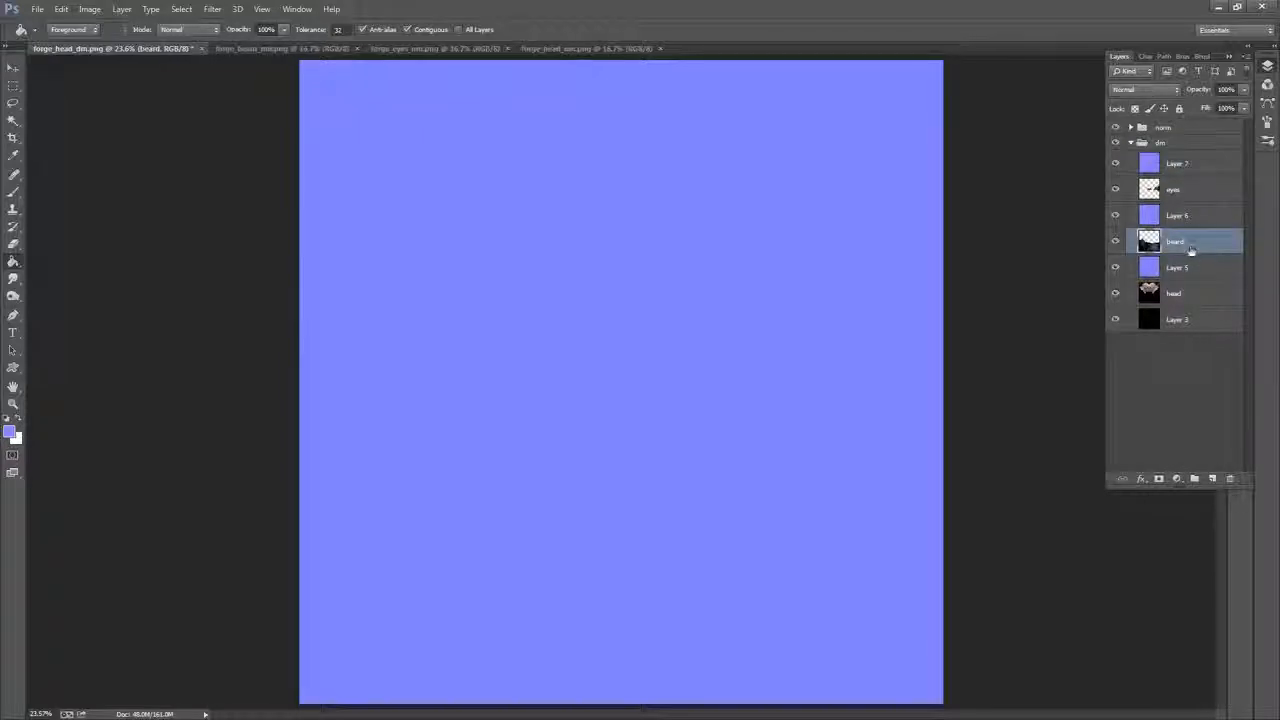
{"action": "left_click", "coordinate": [1190, 230]}
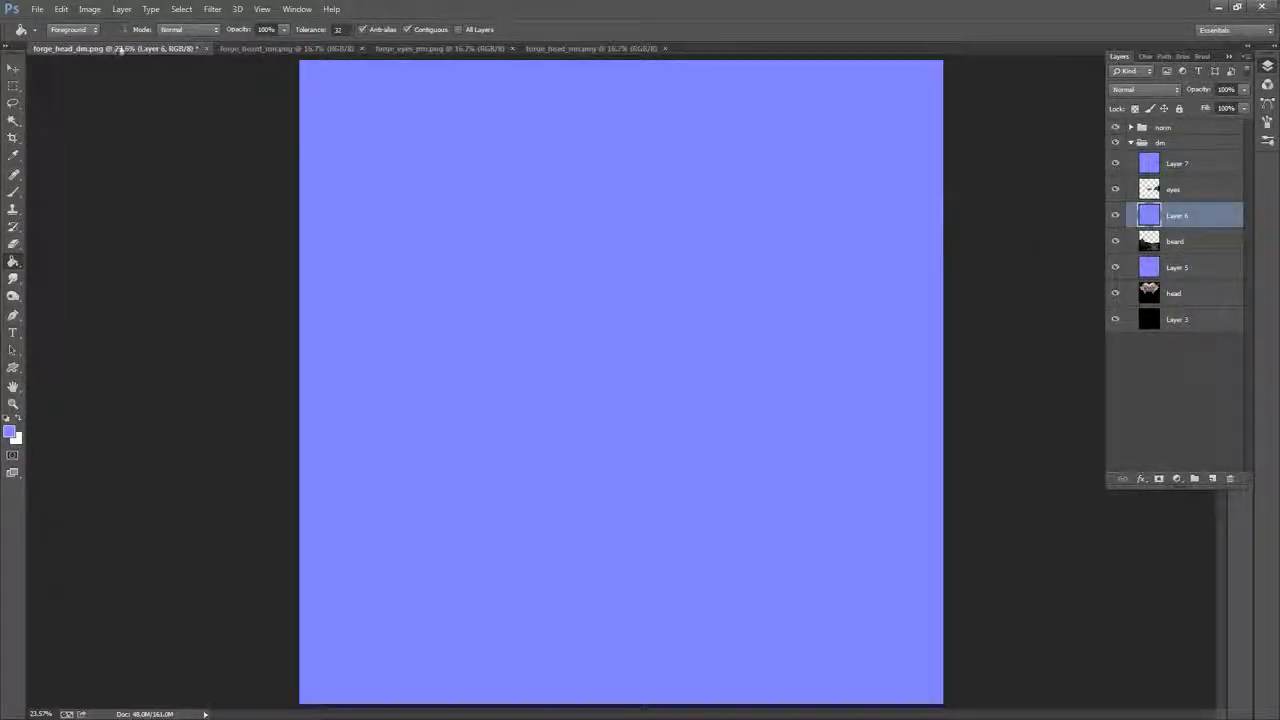
{"action": "left_click", "coordinate": [122, 9]}
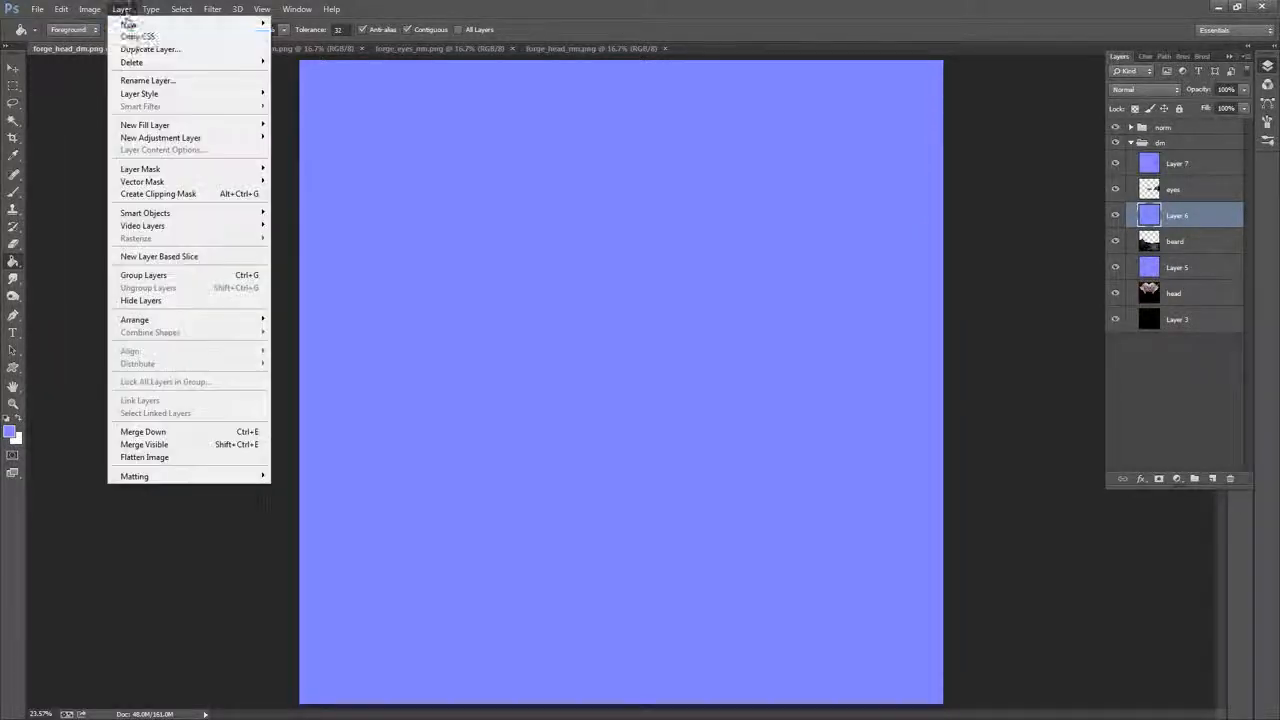
{"action": "left_click", "coordinate": [190, 196]}
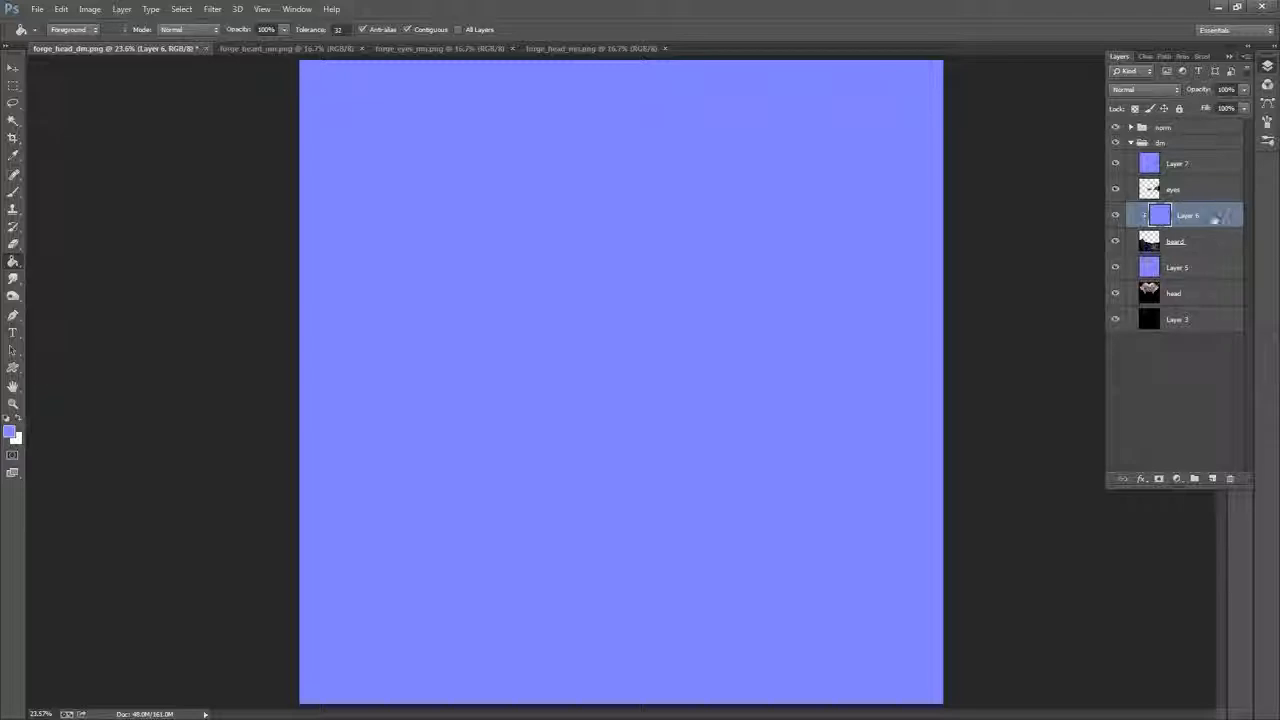
{"action": "left_click_drag", "start_coordinate": [1114, 190], "coordinate": [1115, 165]}
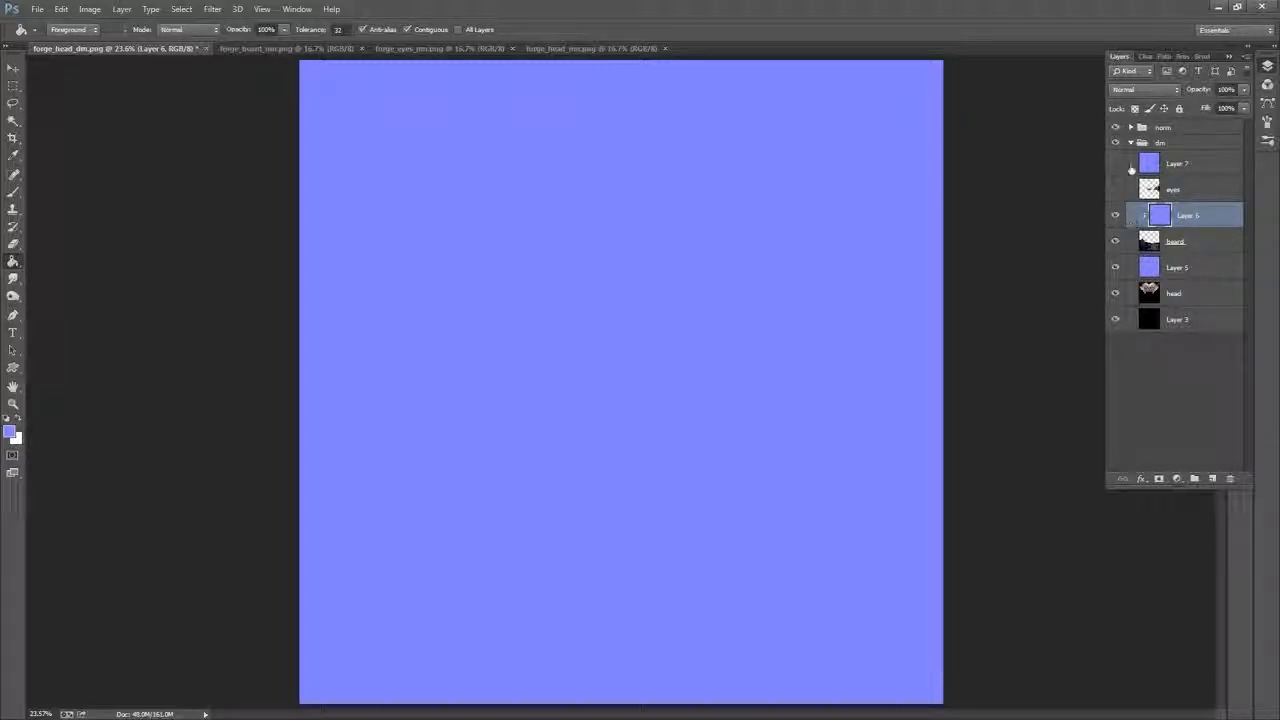
{"action": "left_click", "coordinate": [1115, 142]}
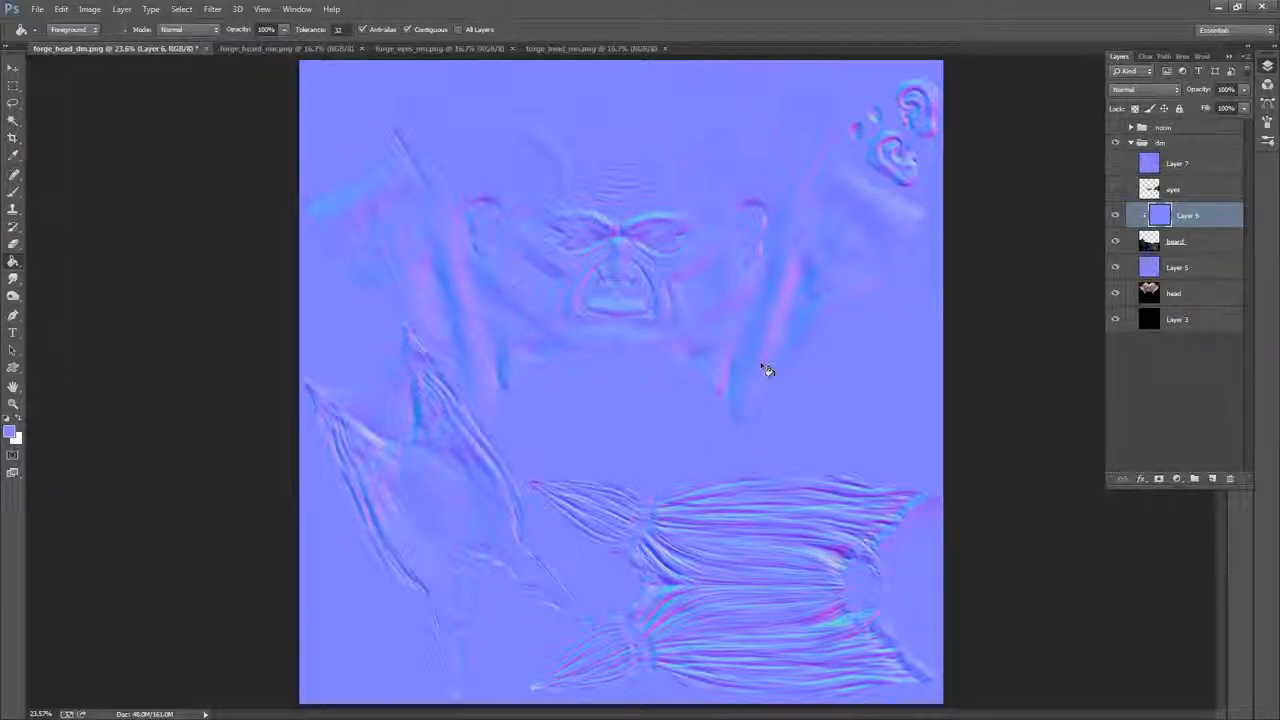
Show the eyes layer and its normal map again, and clip that normal map to the eyes layer
{"action": "left_click", "coordinate": [1190, 191]}
{"action": "left_click", "coordinate": [1175, 166]}
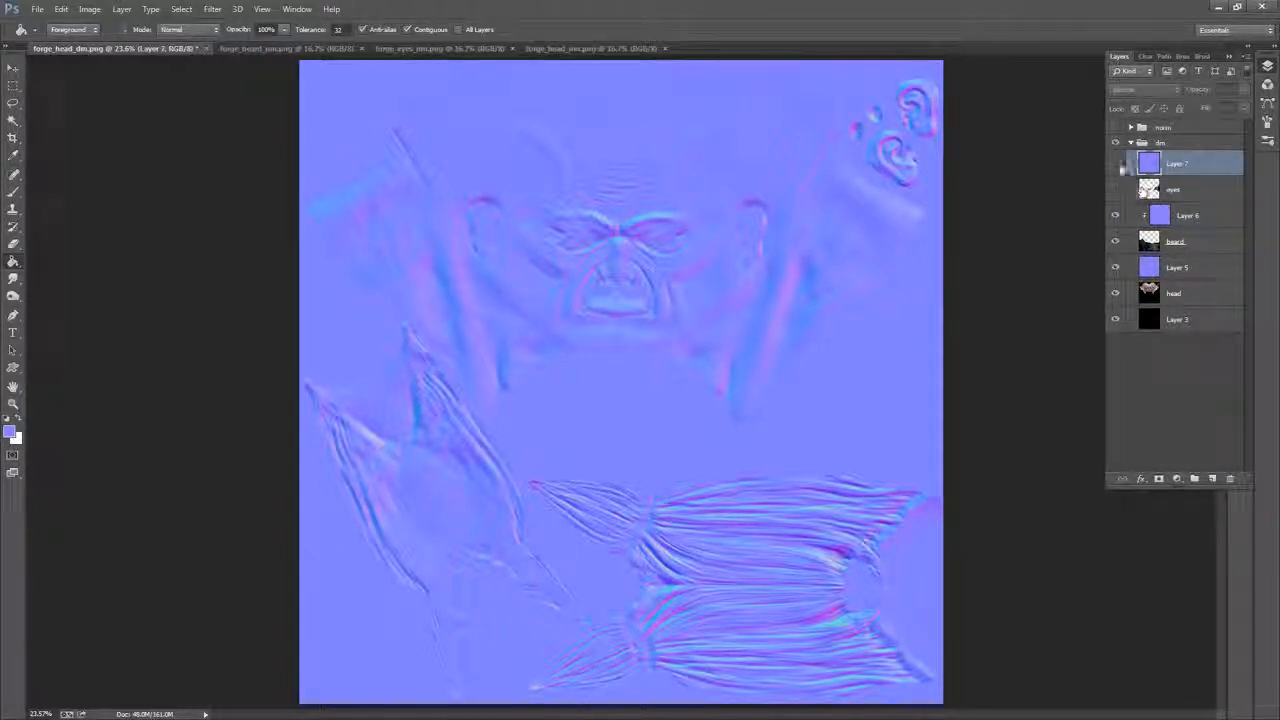
{"action": "left_click", "coordinate": [1116, 190]}
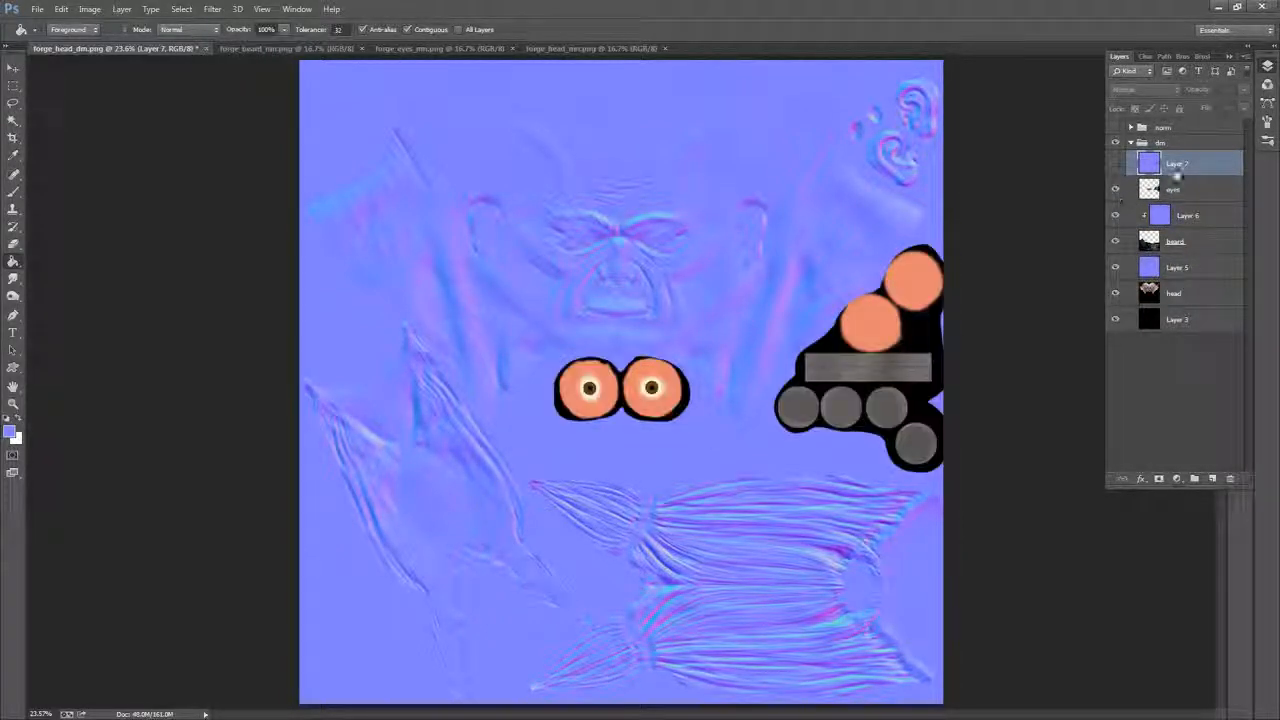
{"action": "left_click", "coordinate": [1116, 163]}
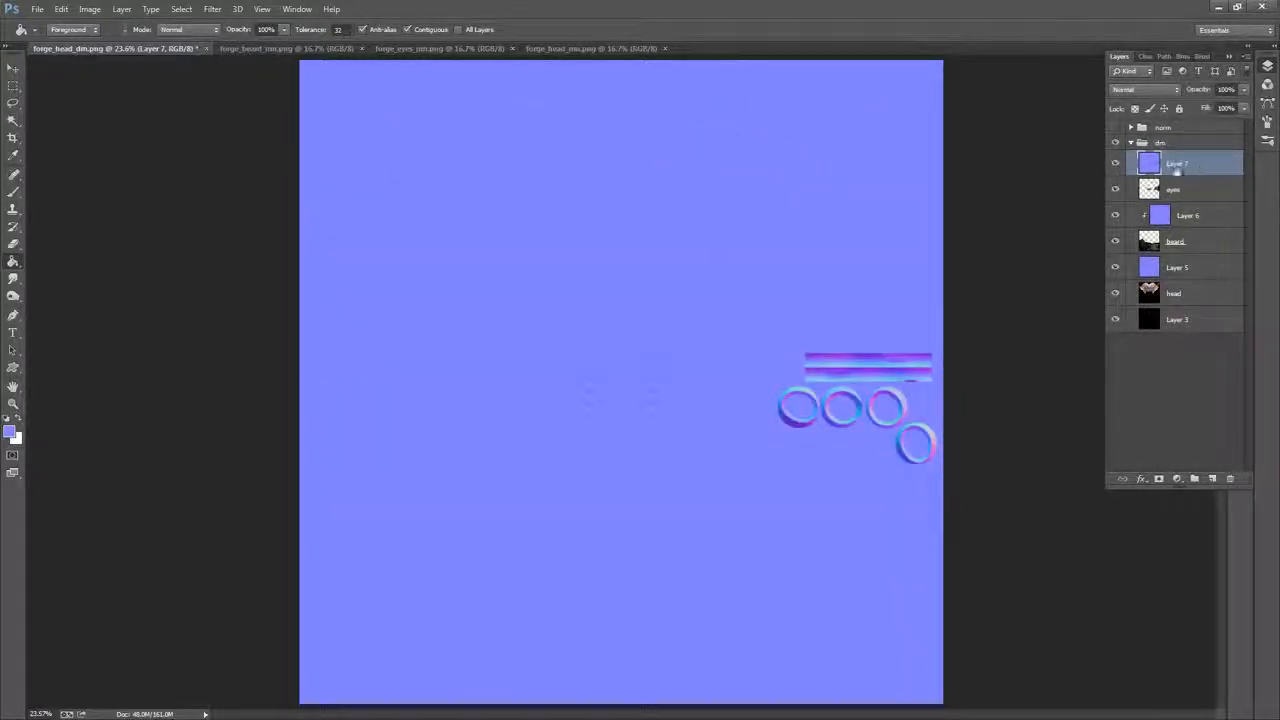
{"action": "left_click", "coordinate": [121, 9]}
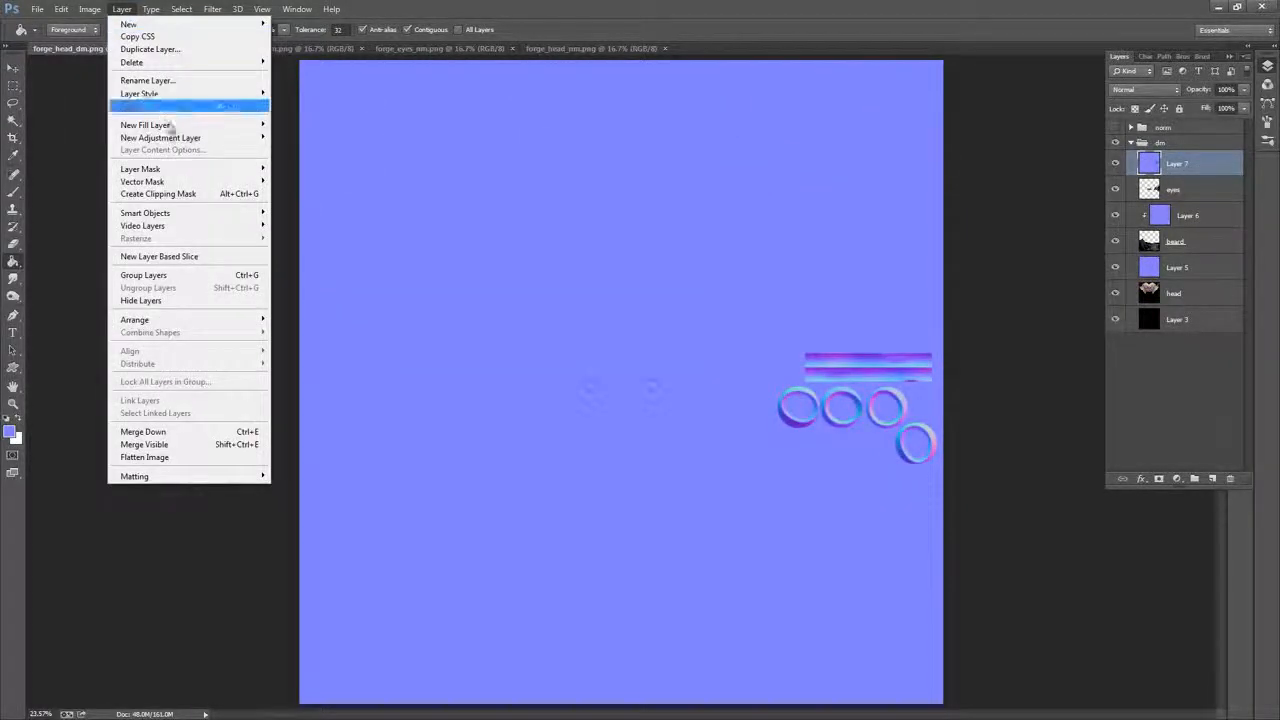
{"action": "left_click", "coordinate": [188, 196]}
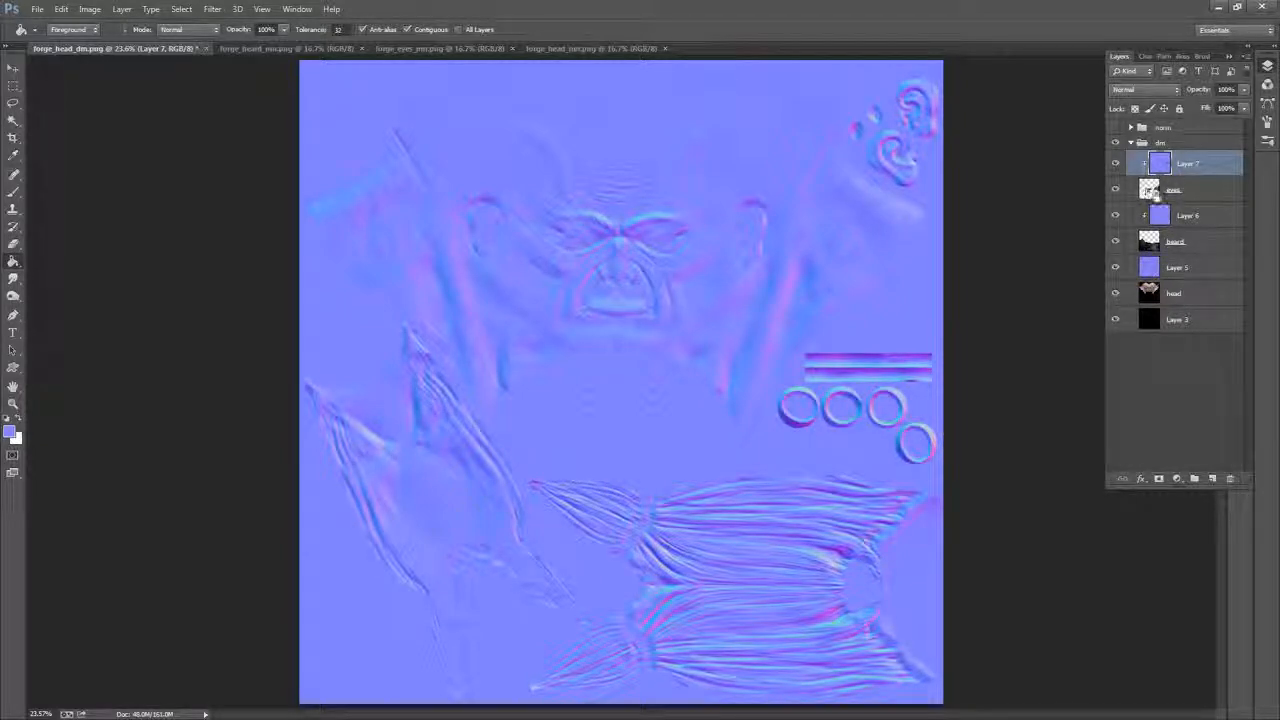
Stamp the visible normal maps into a new merged layer, move it into the norm group and show that group
{"action": "left_click", "coordinate": [1192, 195]}
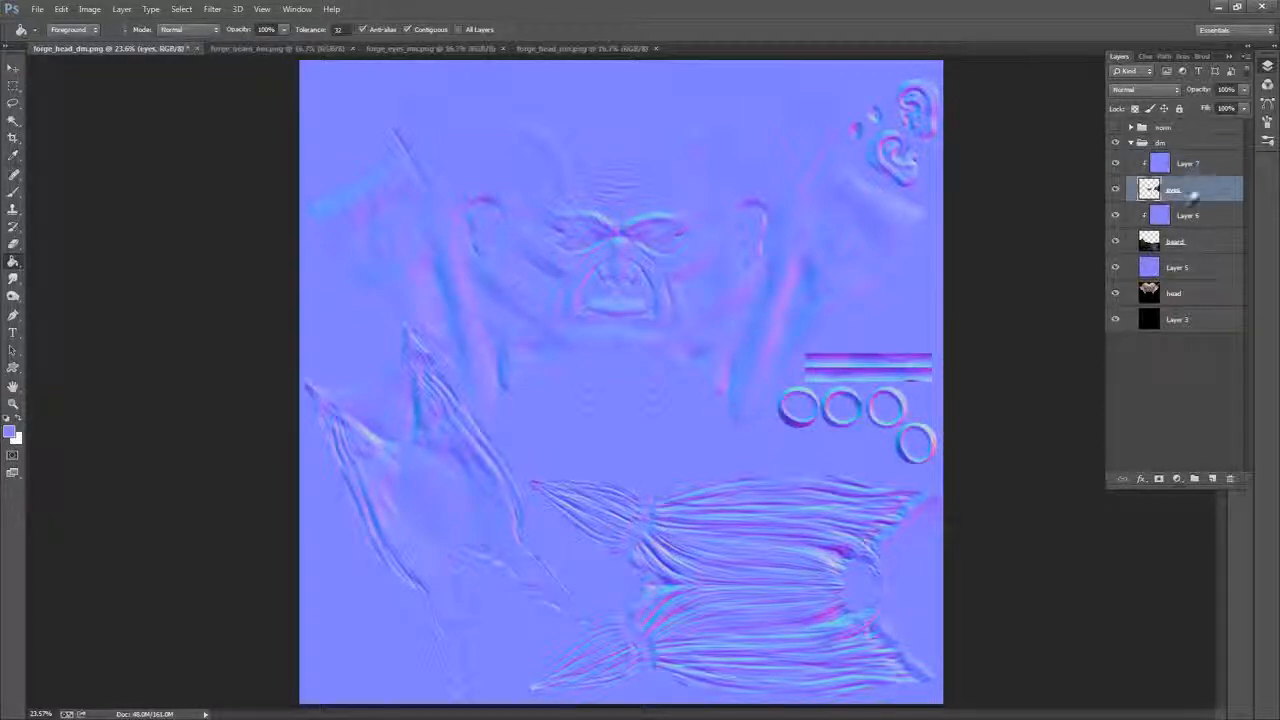
{"action": "left_click", "coordinate": [1200, 171]}
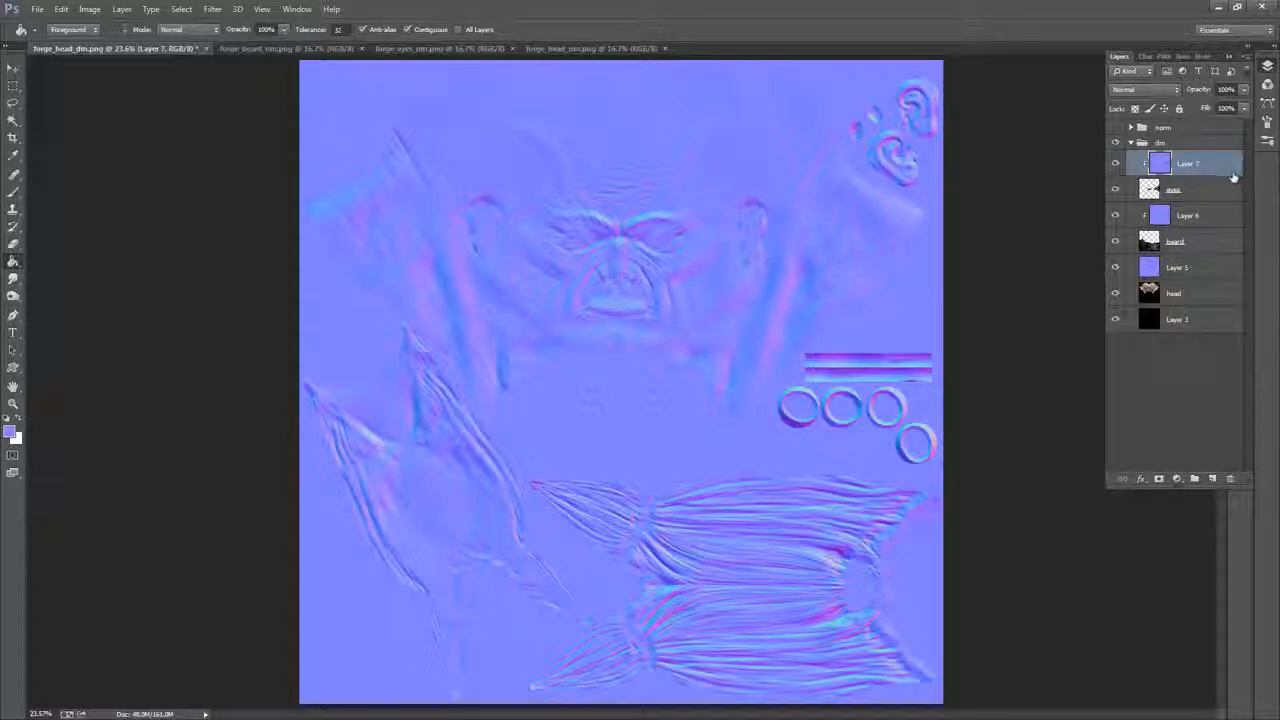
{"action": "key", "text": "ctrl+shift+alt+e"}
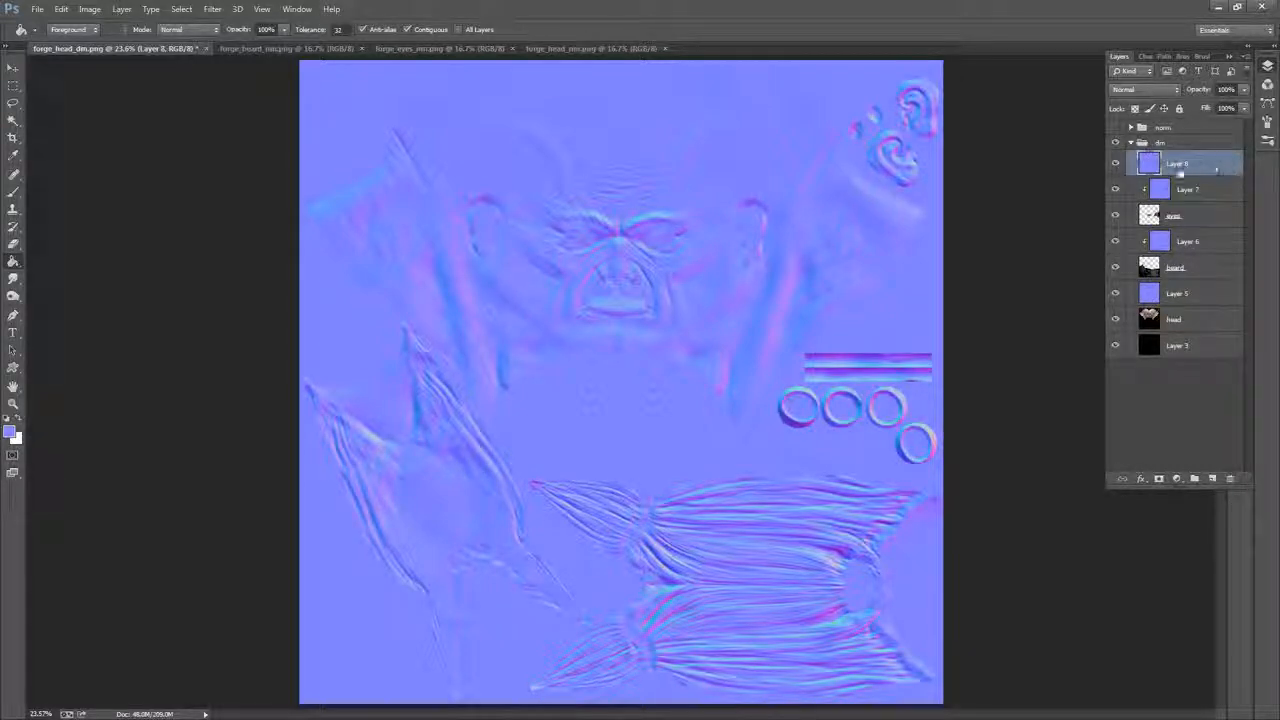
{"action": "left_click_drag", "start_coordinate": [1186, 167], "coordinate": [1178, 128]}
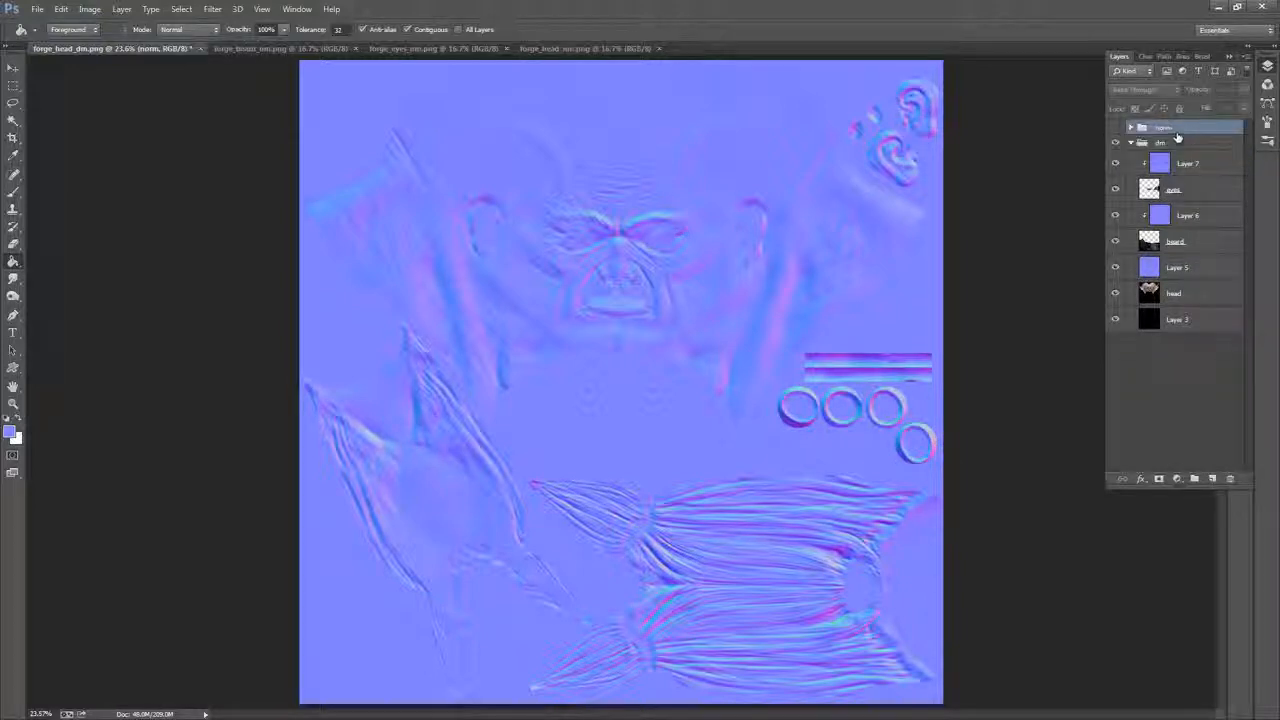
{"action": "left_click", "coordinate": [1116, 129]}
Delete the three separate head, beard and eyes normal map layers from the dm group
{"action": "left_click", "coordinate": [1202, 168]}
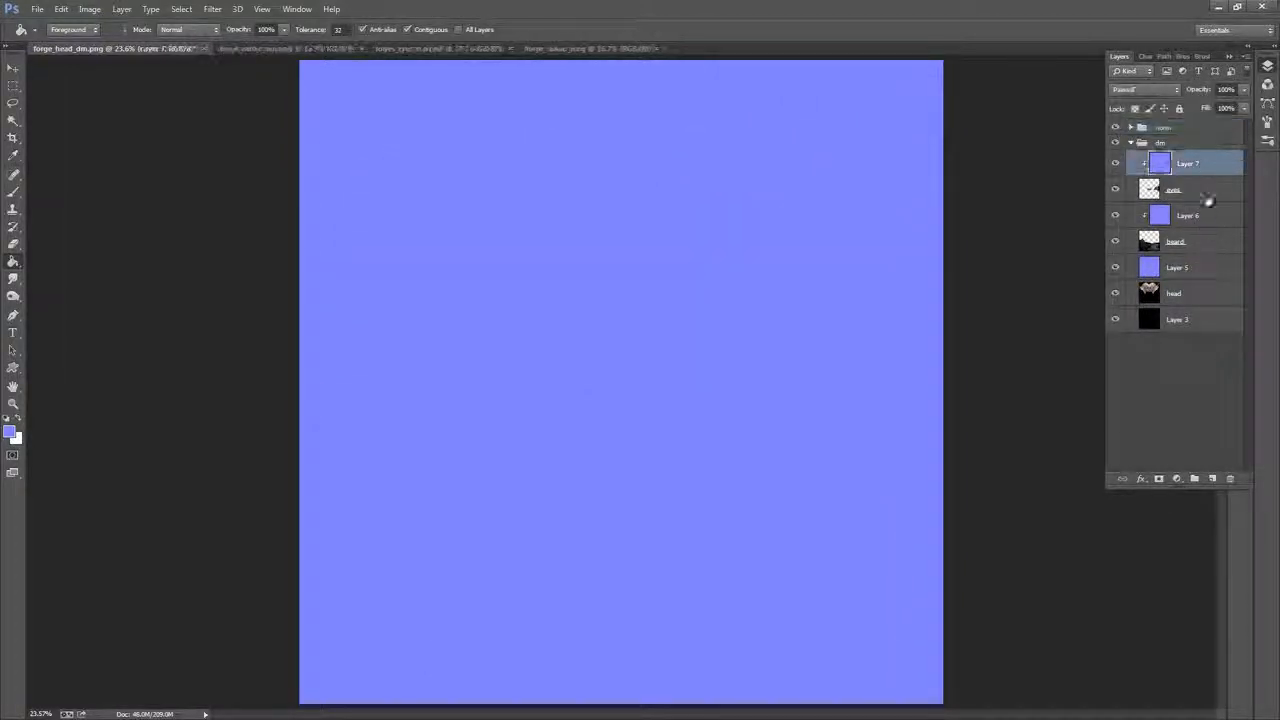
{"action": "left_click", "coordinate": [1206, 216], "text": "ctrl"}
{"action": "left_click", "coordinate": [1200, 276], "text": "ctrl"}
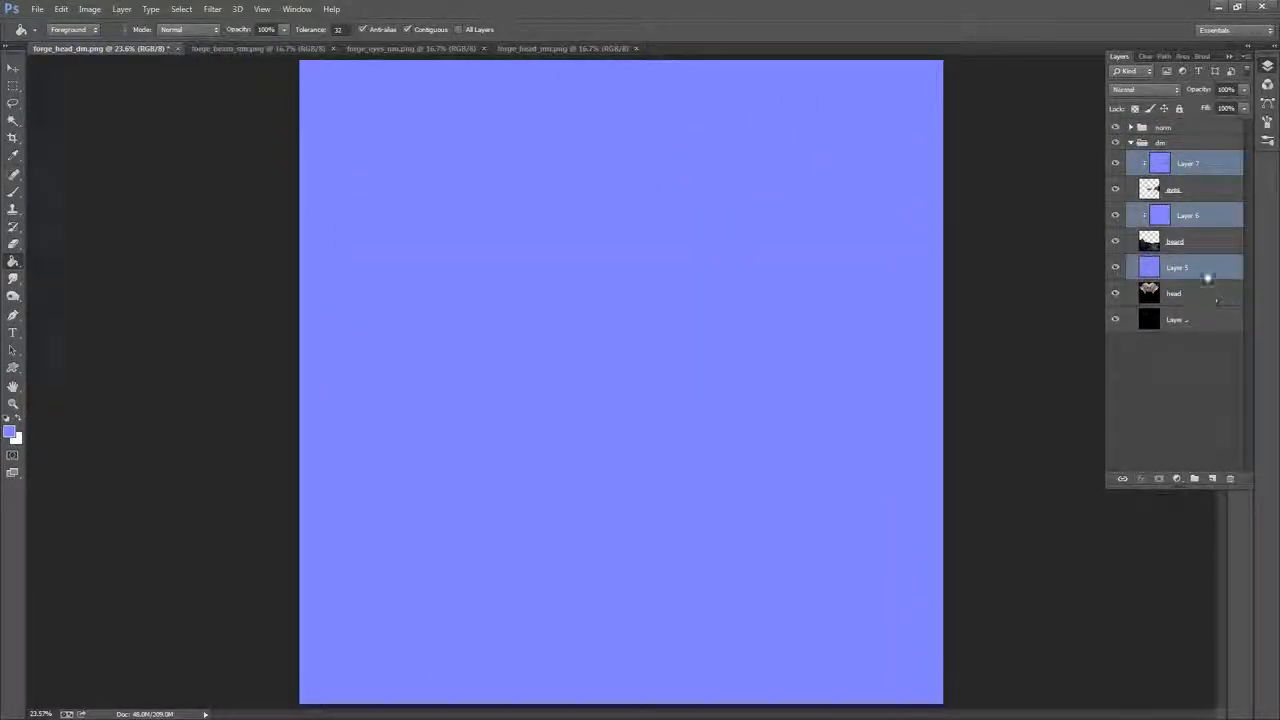
{"action": "left_click_drag", "start_coordinate": [1211, 277], "coordinate": [1230, 478]}
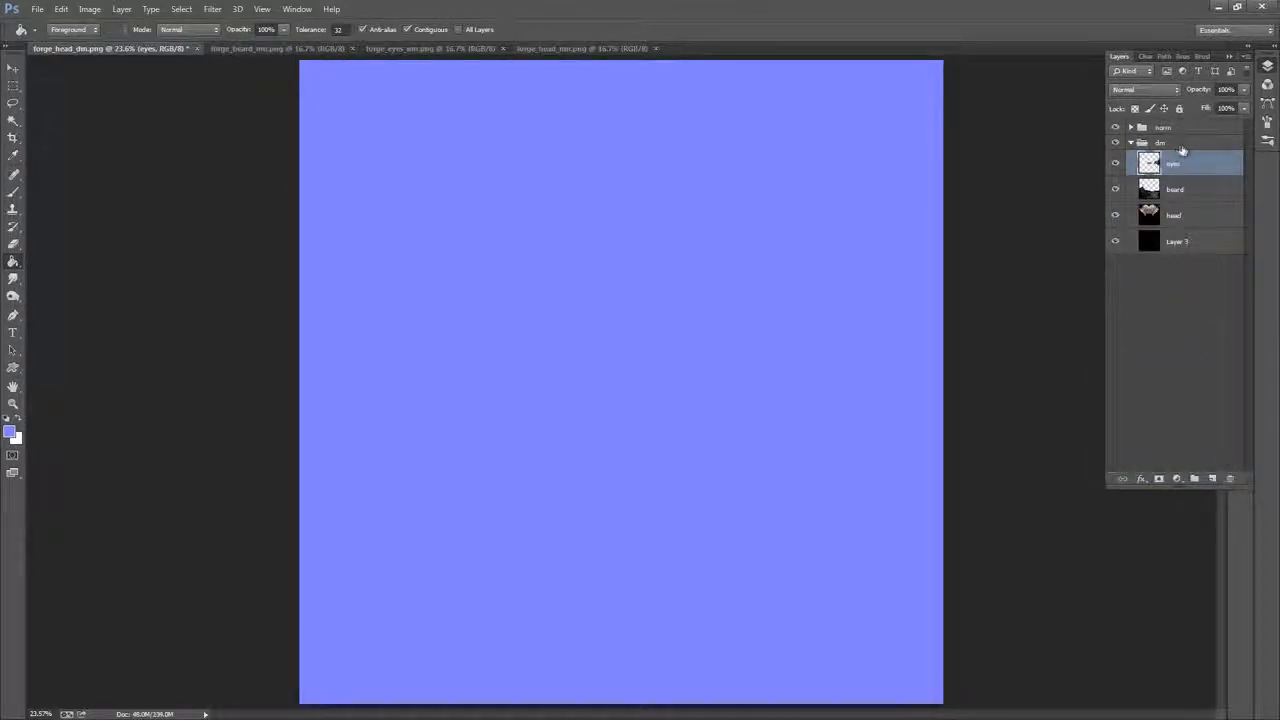
Expand the norm group and place the merged normal map layer above the flat blue layer
{"action": "left_click", "coordinate": [1140, 128]}
{"action": "left_click", "coordinate": [1131, 128]}
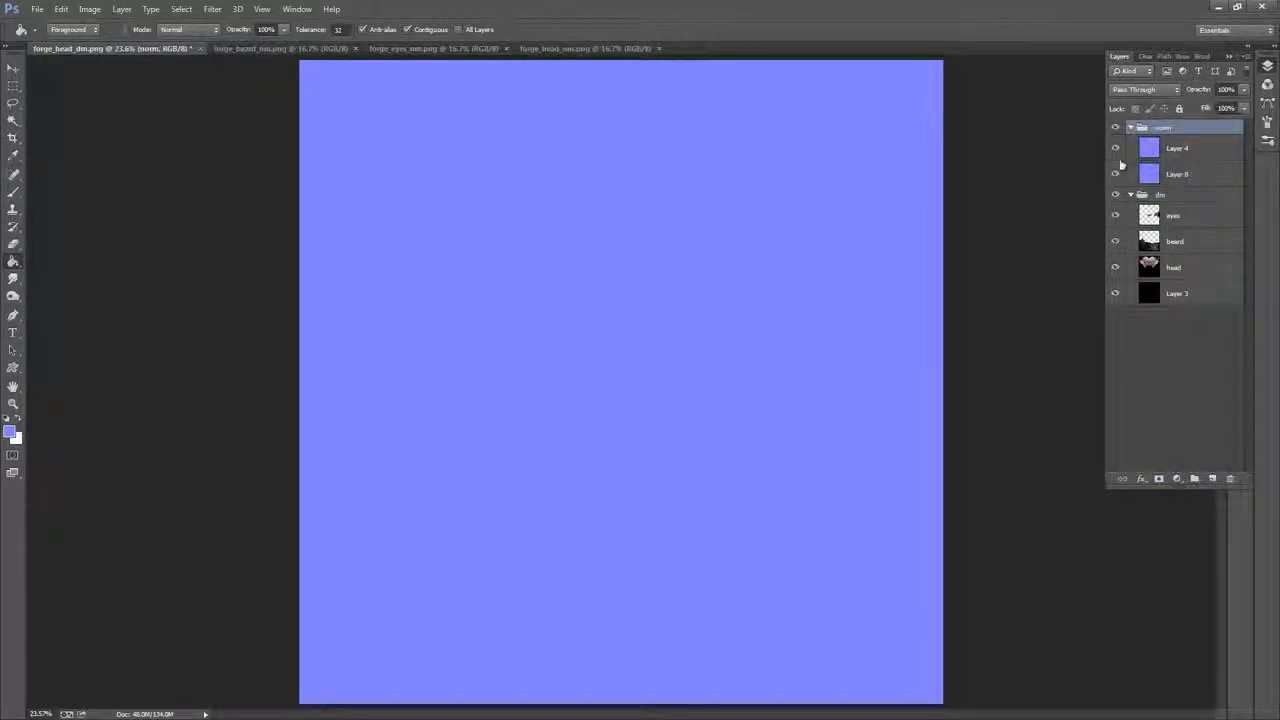
{"action": "left_click", "coordinate": [1198, 151]}
{"action": "left_click_drag", "start_coordinate": [1203, 153], "coordinate": [1198, 187]}
{"action": "left_click", "coordinate": [1198, 156]}
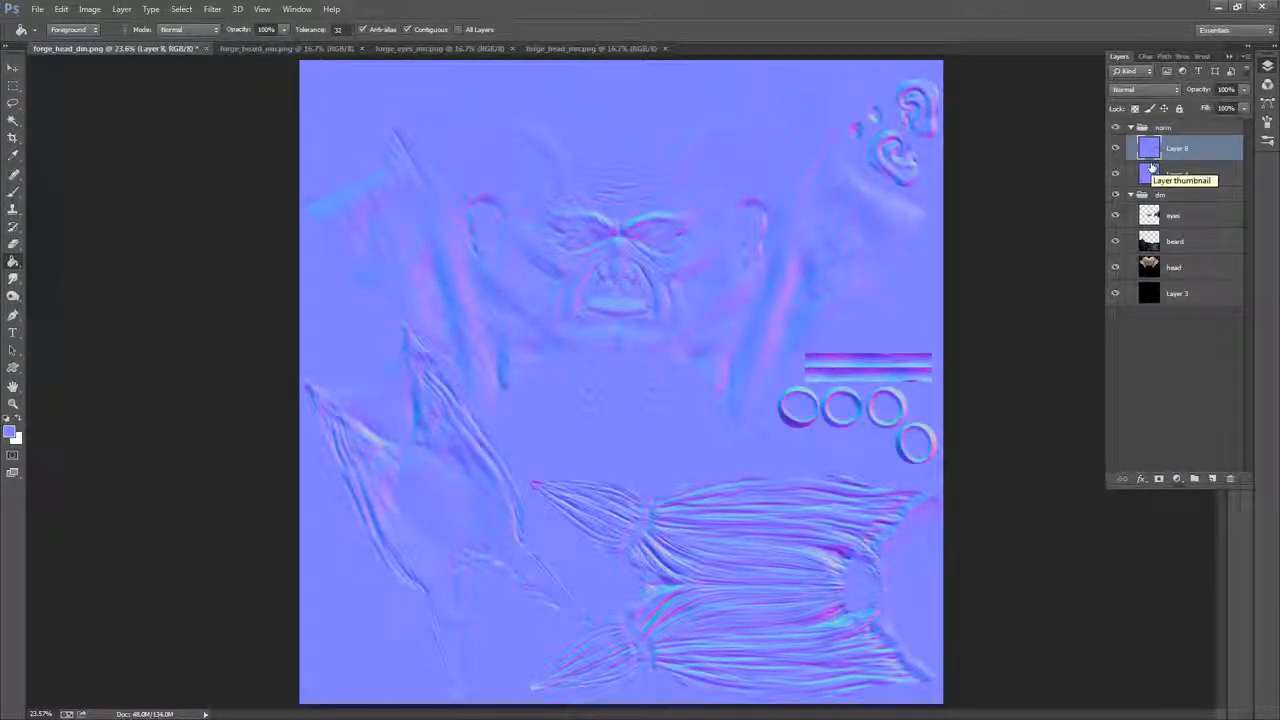
{"action": "left_click", "coordinate": [1200, 179]}
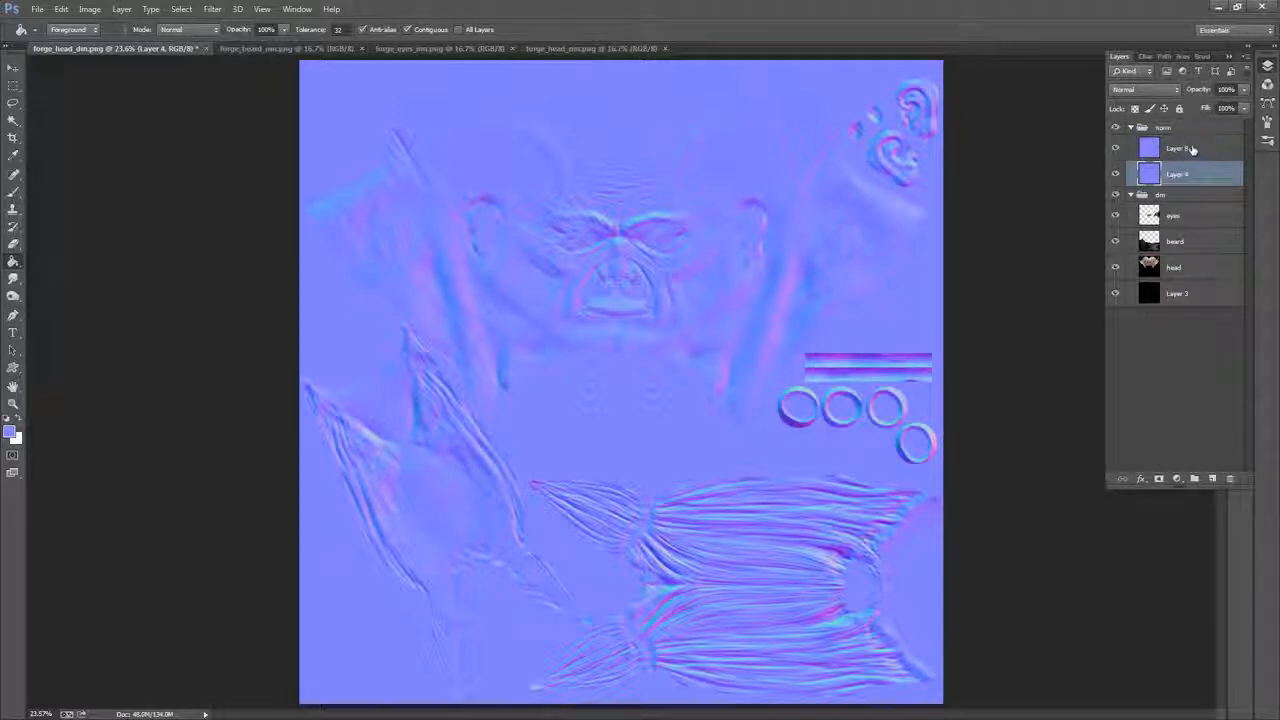
{"action": "left_click", "coordinate": [1193, 150]}
Save the combined normal map as forge_head_nm.png in 2_Final's Textures folder, in PNG format with smallest compression and no interlacing
{"action": "left_click", "coordinate": [37, 9]}
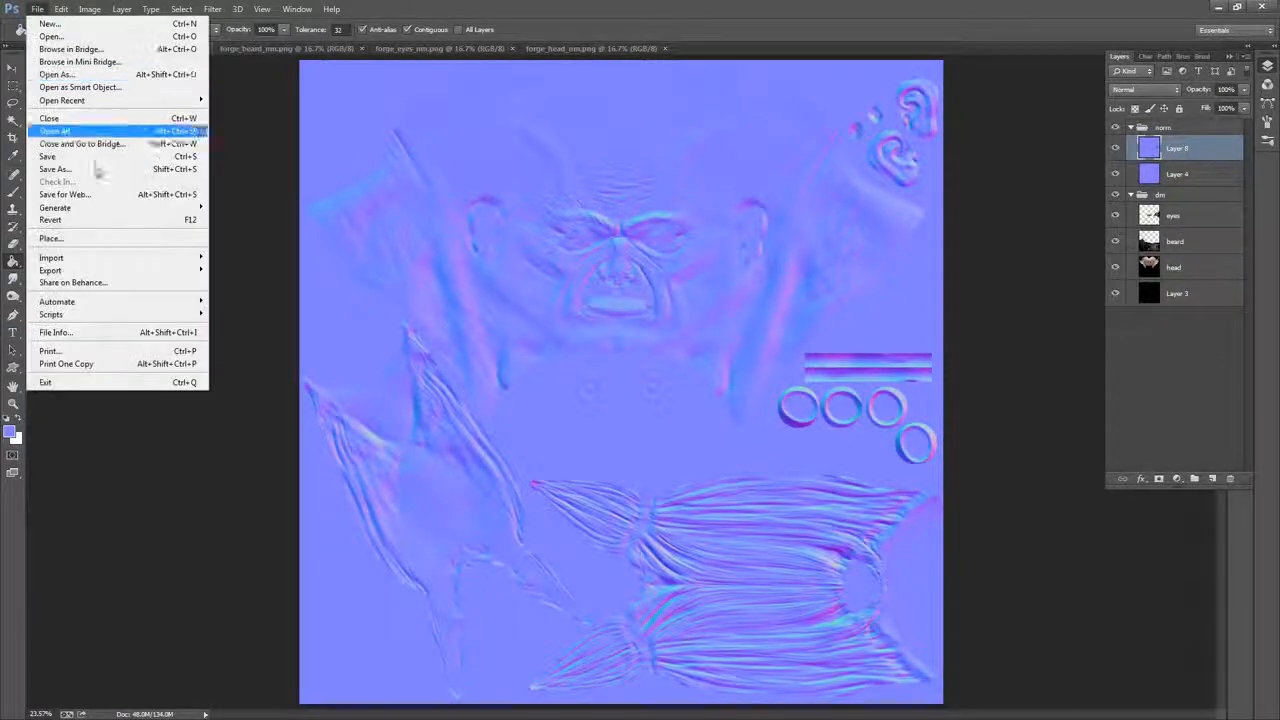
{"action": "left_click", "coordinate": [103, 170]}
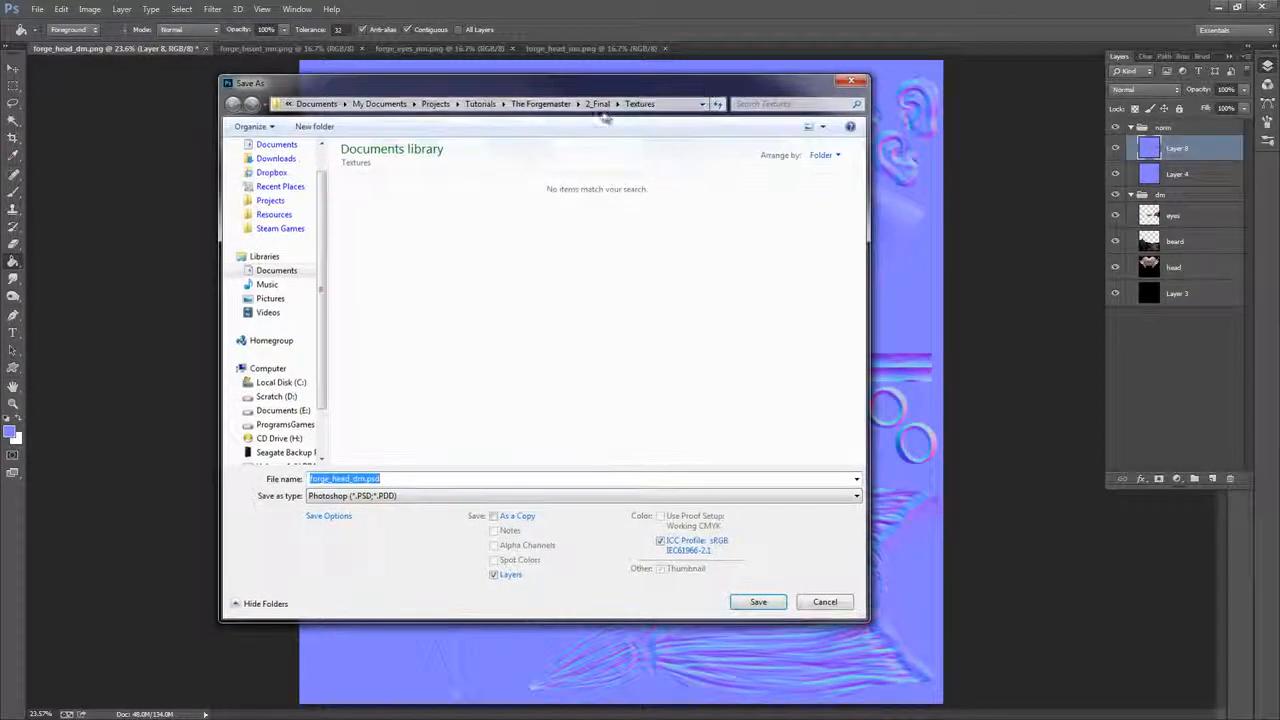
{"action": "left_click", "coordinate": [381, 497]}
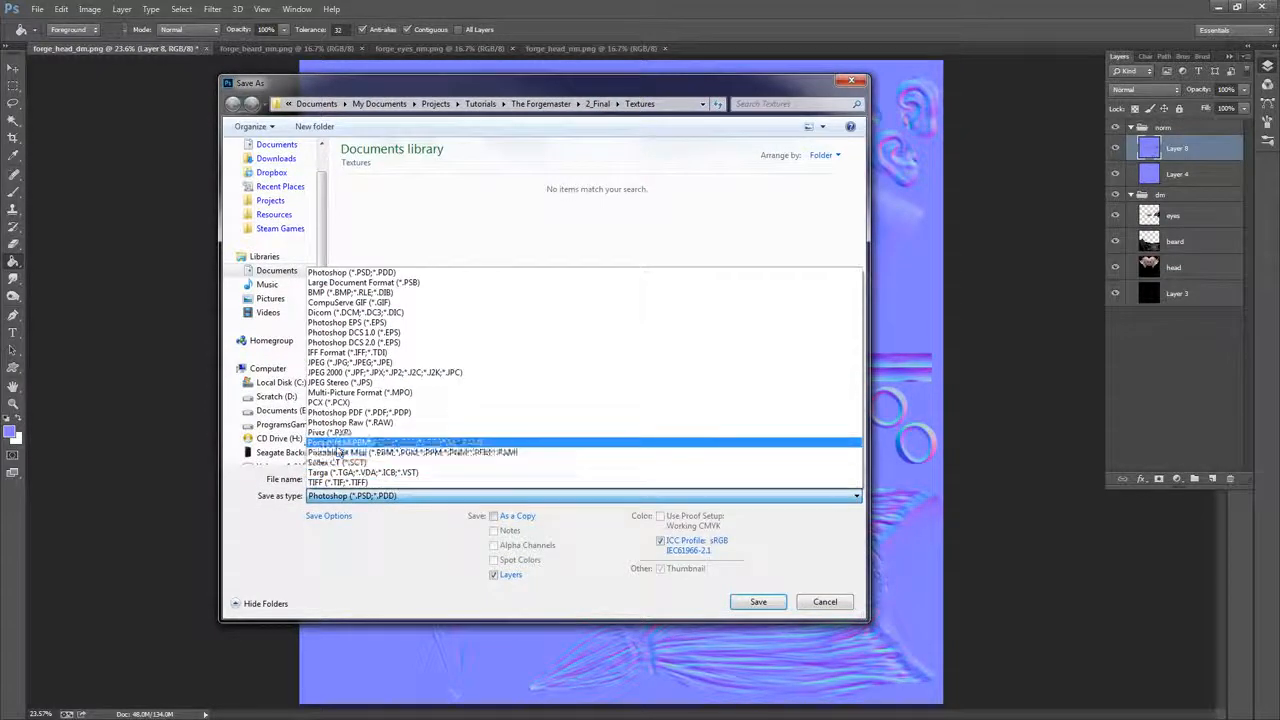
{"action": "left_click", "coordinate": [338, 443]}
{"action": "left_click", "coordinate": [389, 232]}
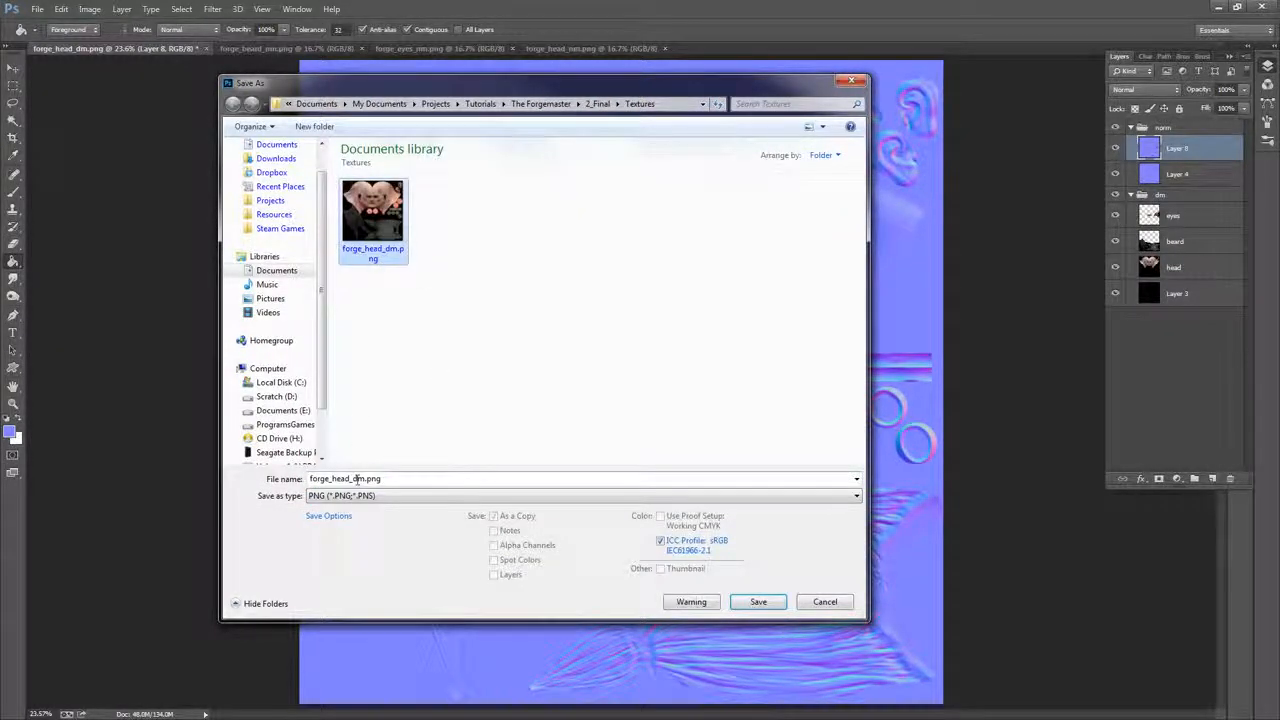
{"action": "left_click", "coordinate": [356, 480]}
{"action": "left_click", "coordinate": [355, 480]}
{"action": "key", "text": "Delete"}
{"action": "type", "text": "n"}
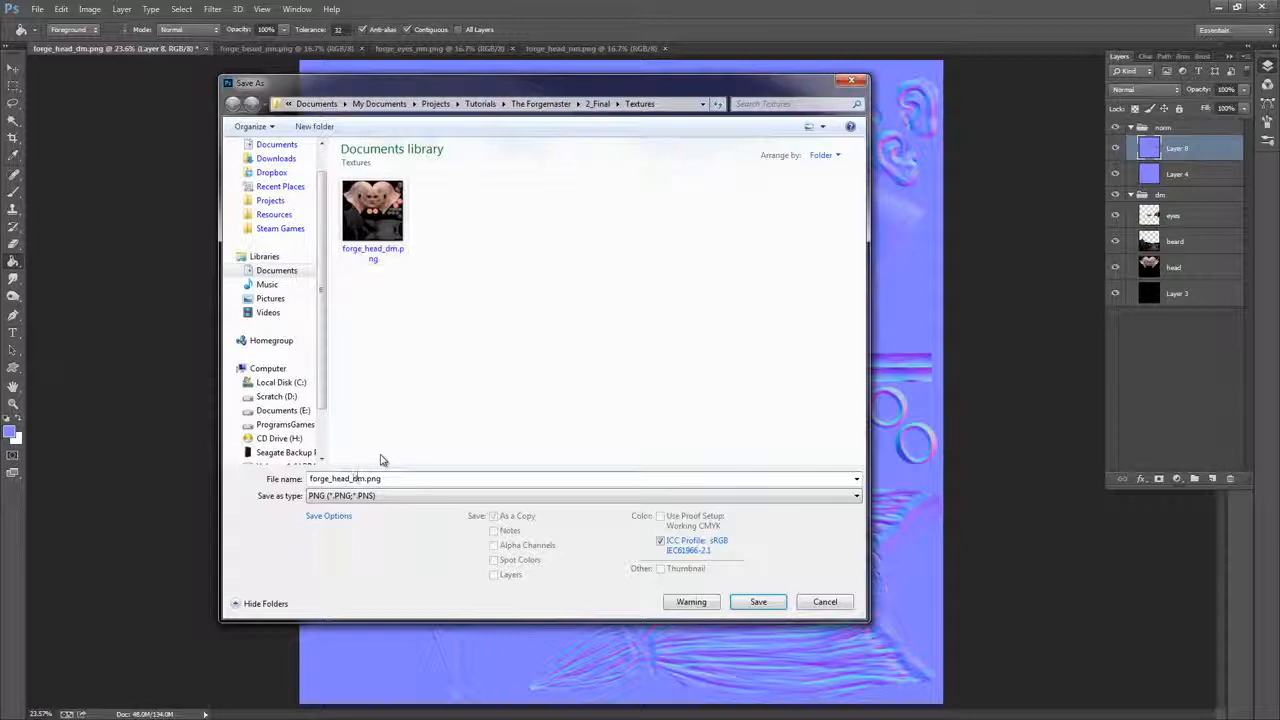
{"action": "left_click", "coordinate": [768, 603]}
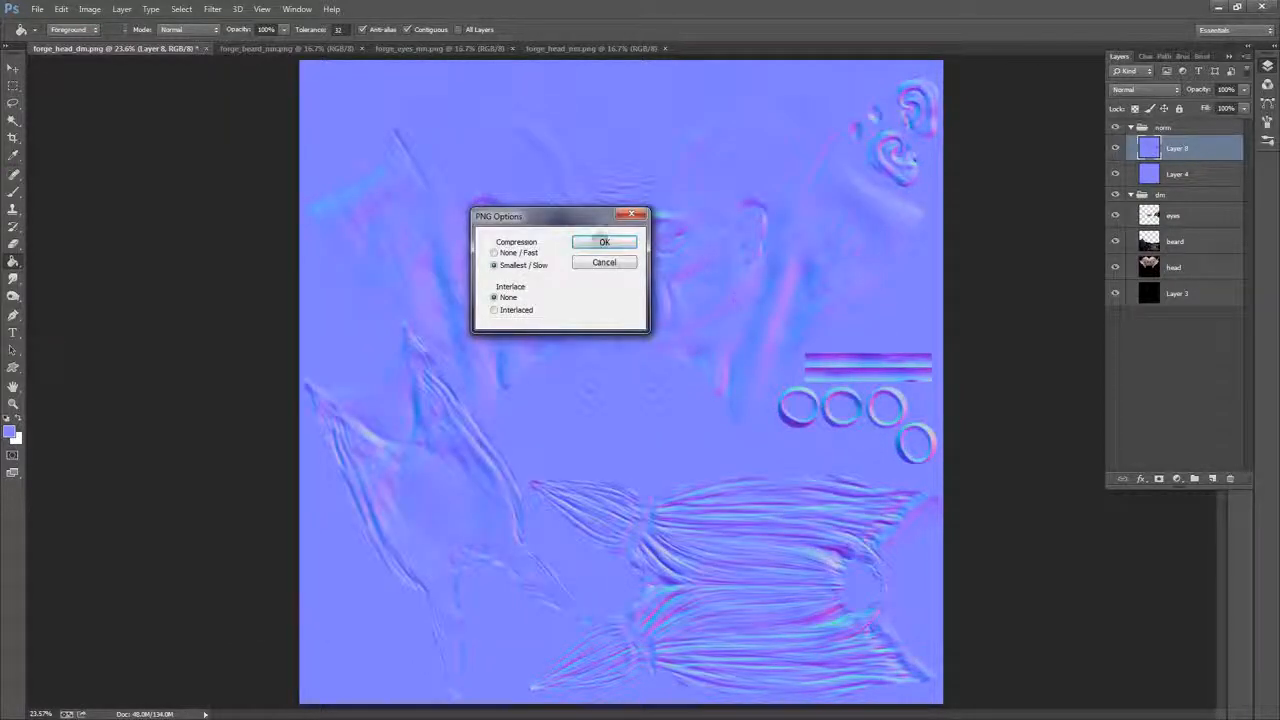
{"action": "left_click", "coordinate": [602, 243]}
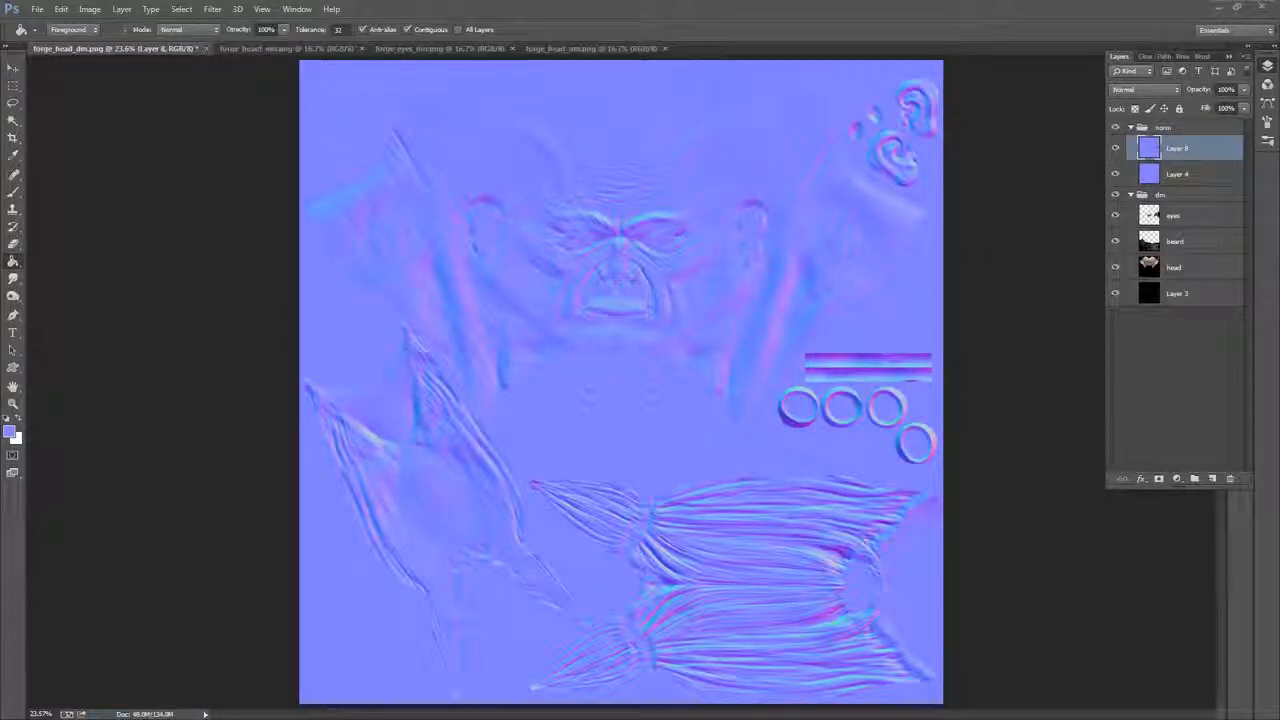
Save the layered document as forge_head.psd in the Textures folder in Photoshop format, with layers and maximized compatibility
{"action": "left_click", "coordinate": [37, 9]}
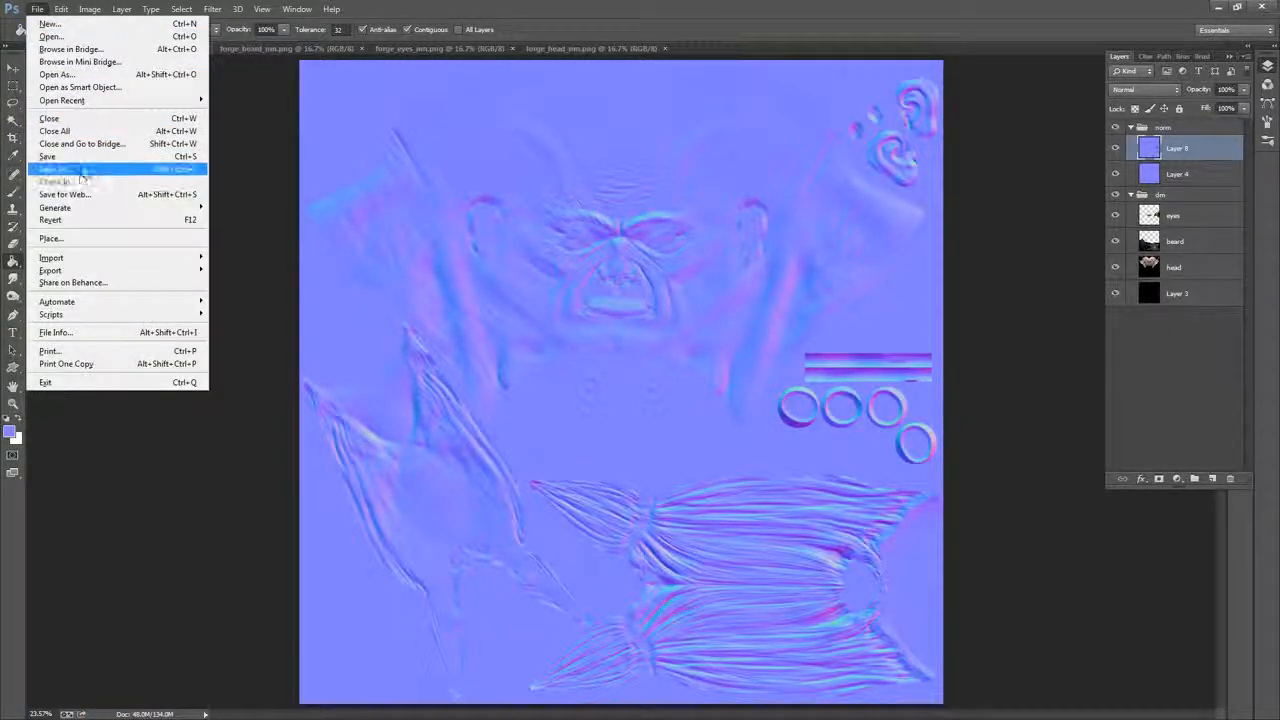
{"action": "left_click", "coordinate": [70, 167]}
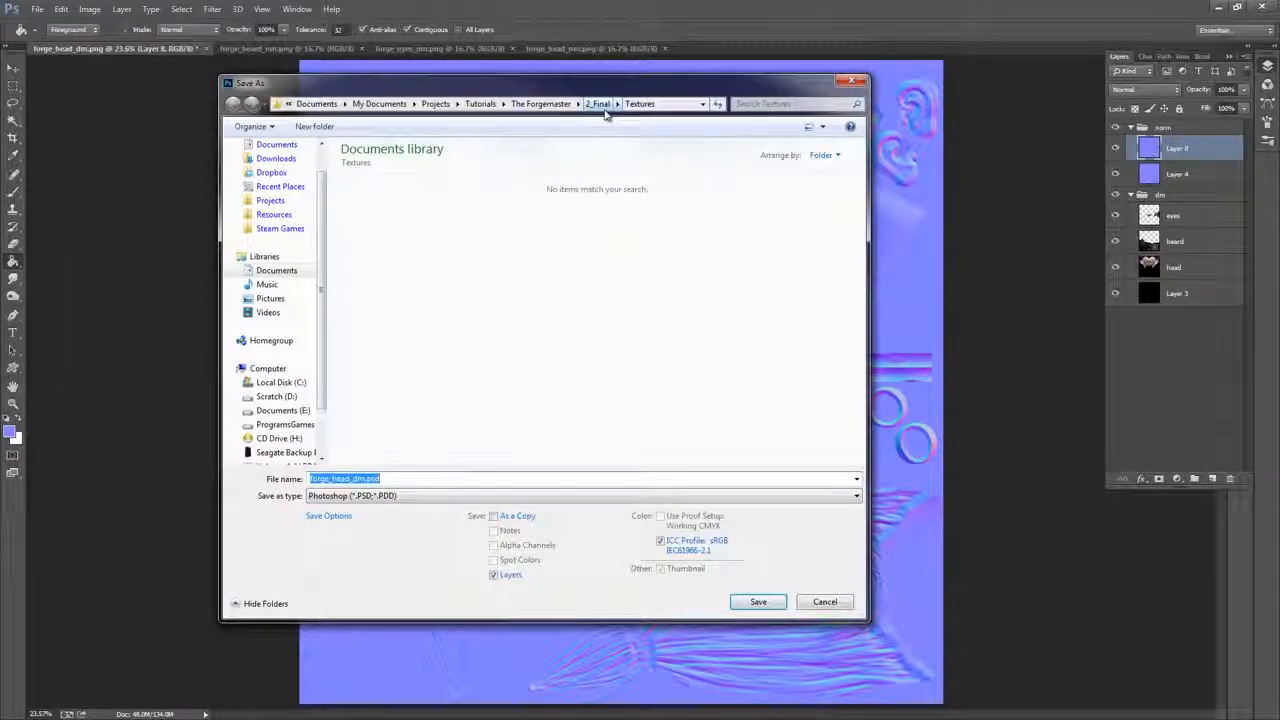
{"action": "left_click_drag", "start_coordinate": [682, 85], "coordinate": [676, 85]}
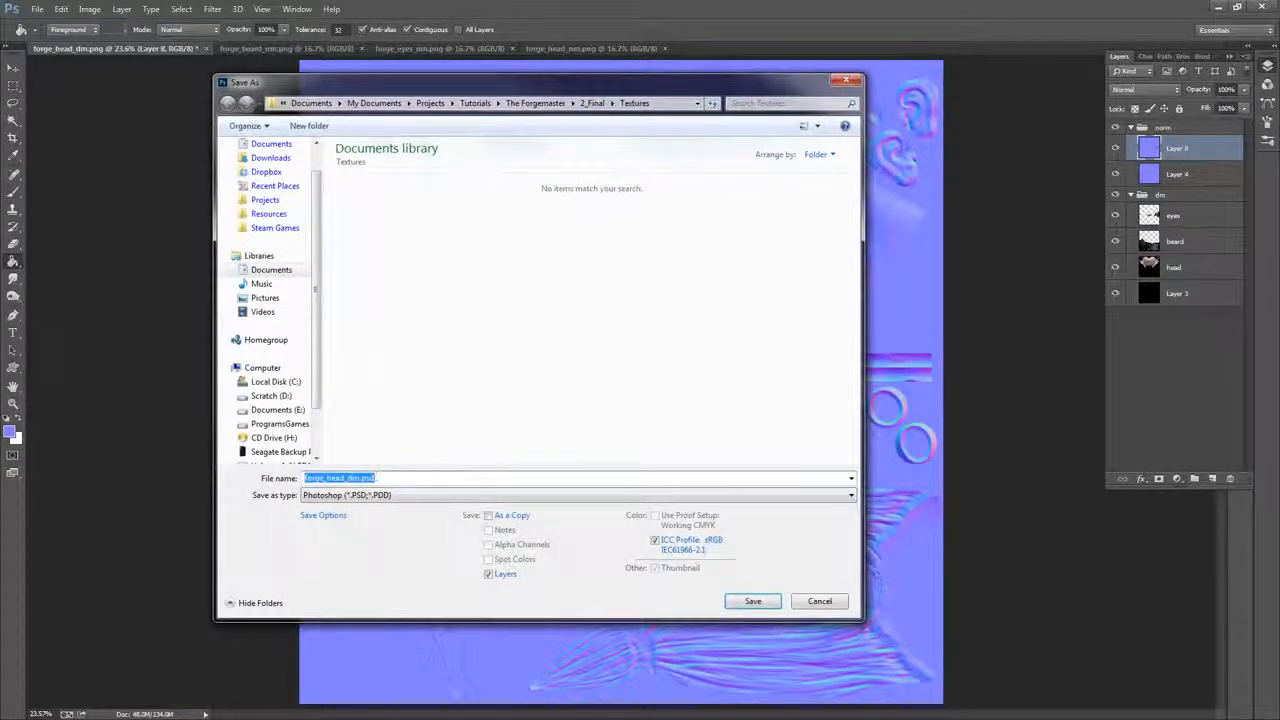
{"action": "left_click", "coordinate": [347, 479]}
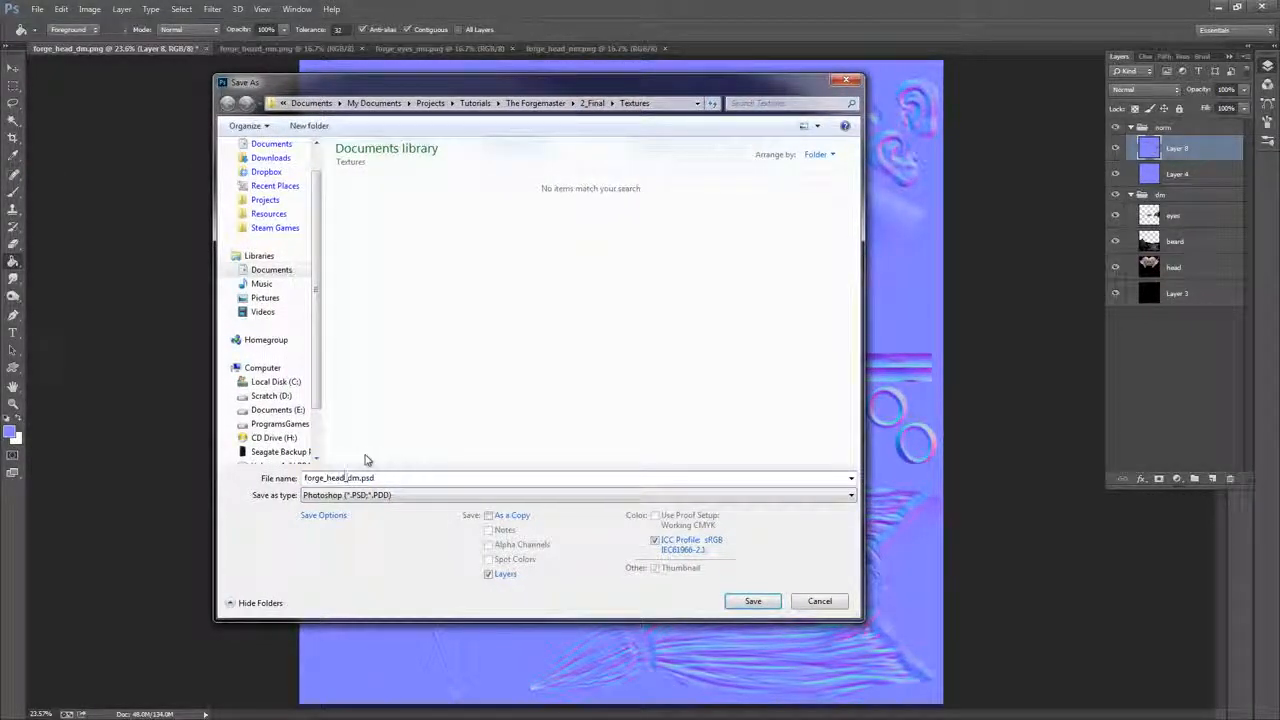
{"action": "key", "text": "BackSpace"}
{"action": "key", "text": "Delete"}
{"action": "key", "text": "Return"}
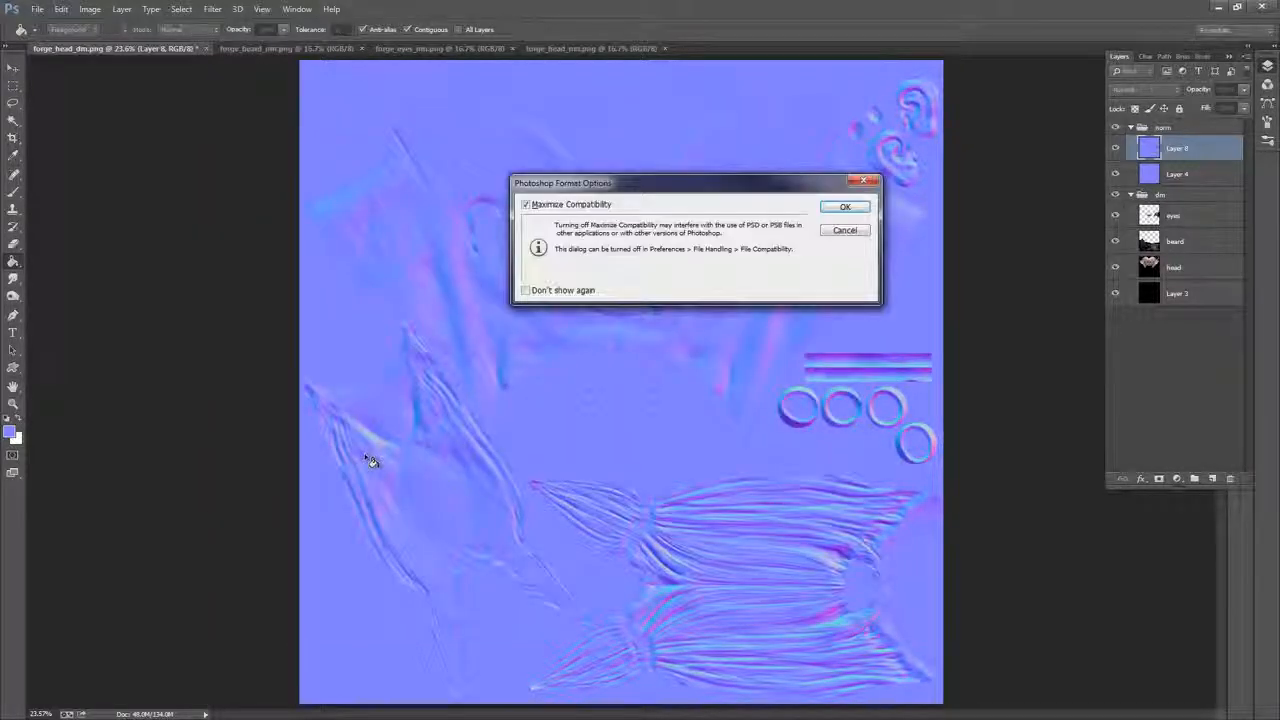
{"action": "left_click", "coordinate": [868, 212]}
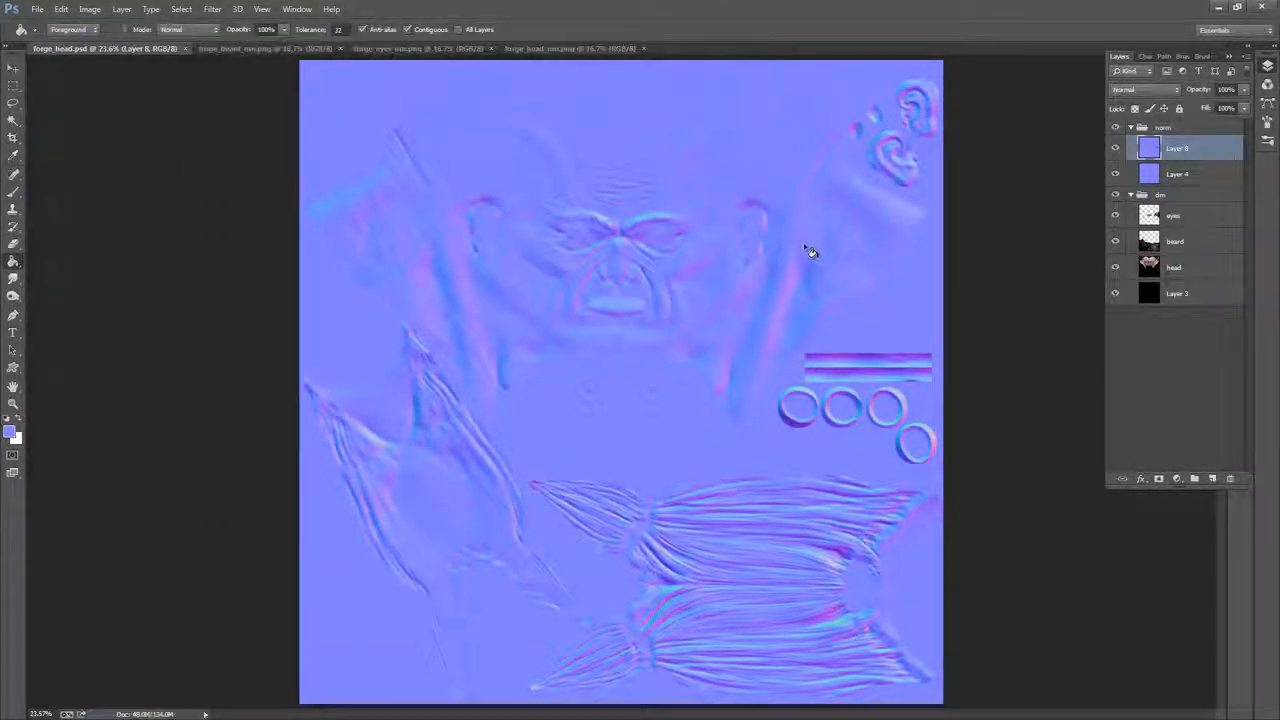
Close the forge_head_nm.png source document
{"action": "left_click", "coordinate": [571, 48]}
{"action": "left_click", "coordinate": [643, 48]}
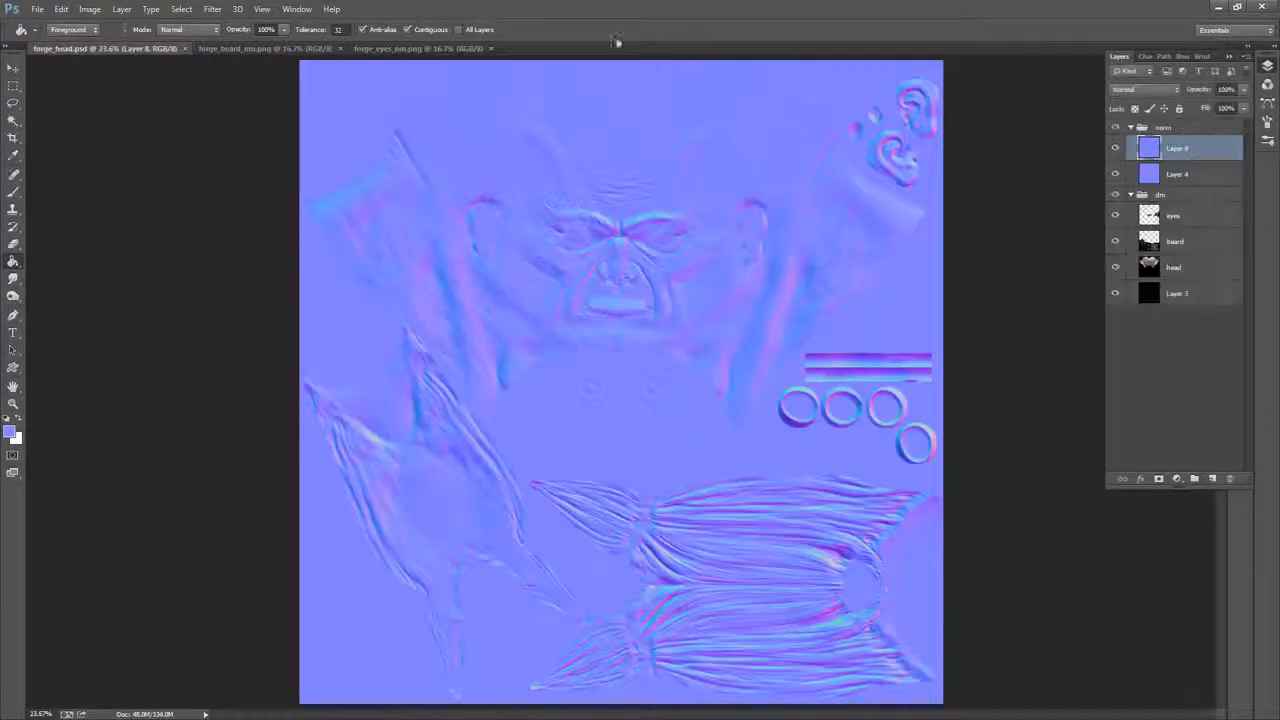
Close the forge_eyes_nm.png and forge_beard_nm.png source documents, keeping forge_head.psd open
{"action": "left_click", "coordinate": [490, 48]}
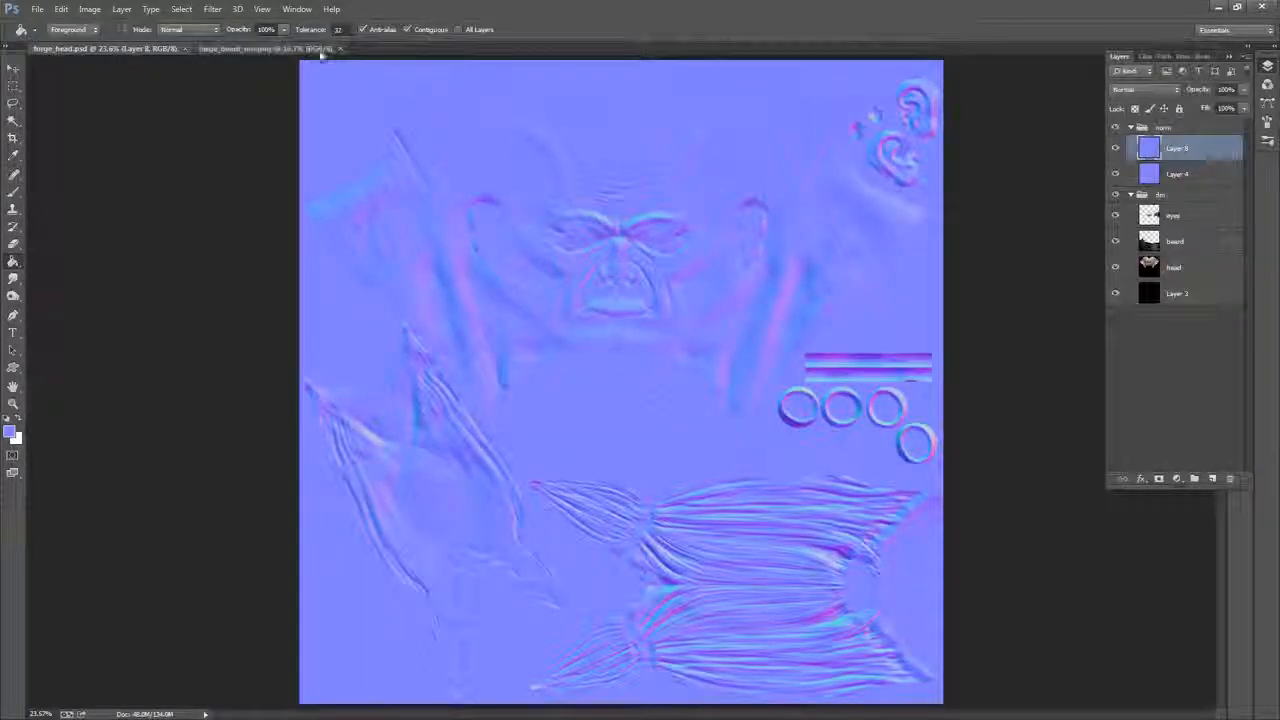
{"action": "left_click", "coordinate": [340, 48]}
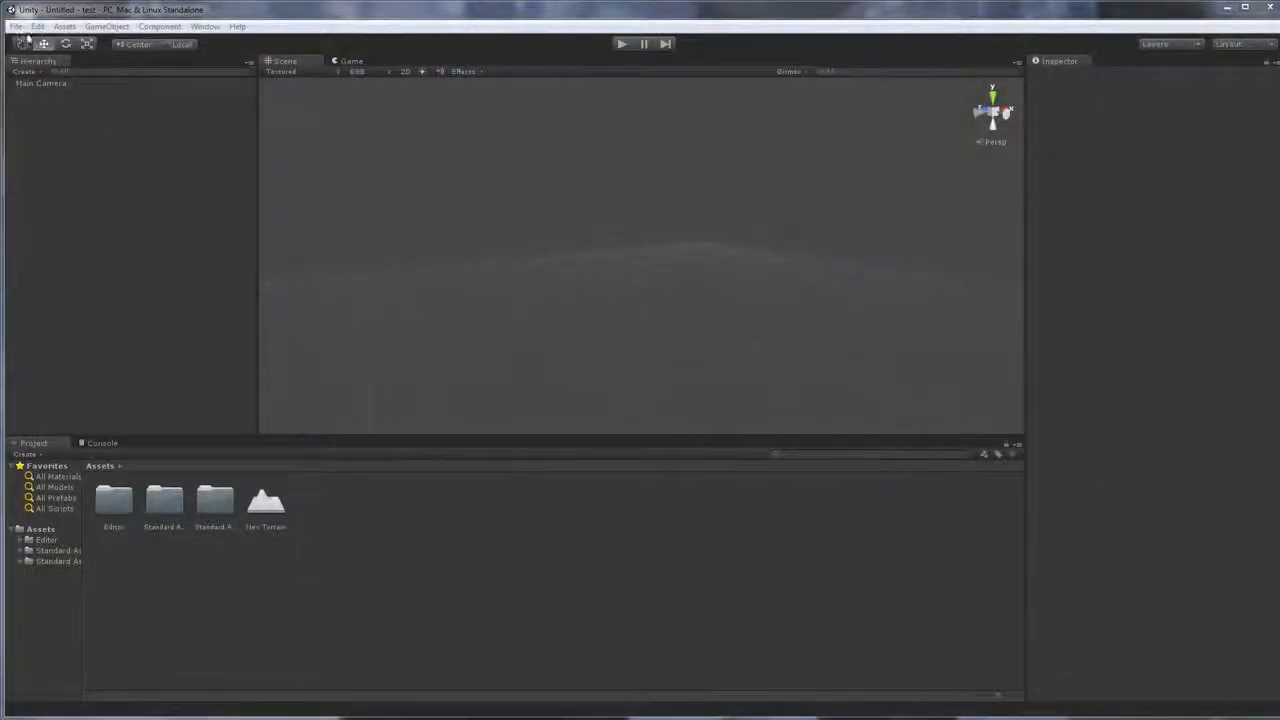
Switch to Unity and start a new project located in the empty Forgemaster folder inside Unity Projects
{"action": "left_click", "coordinate": [15, 27]}
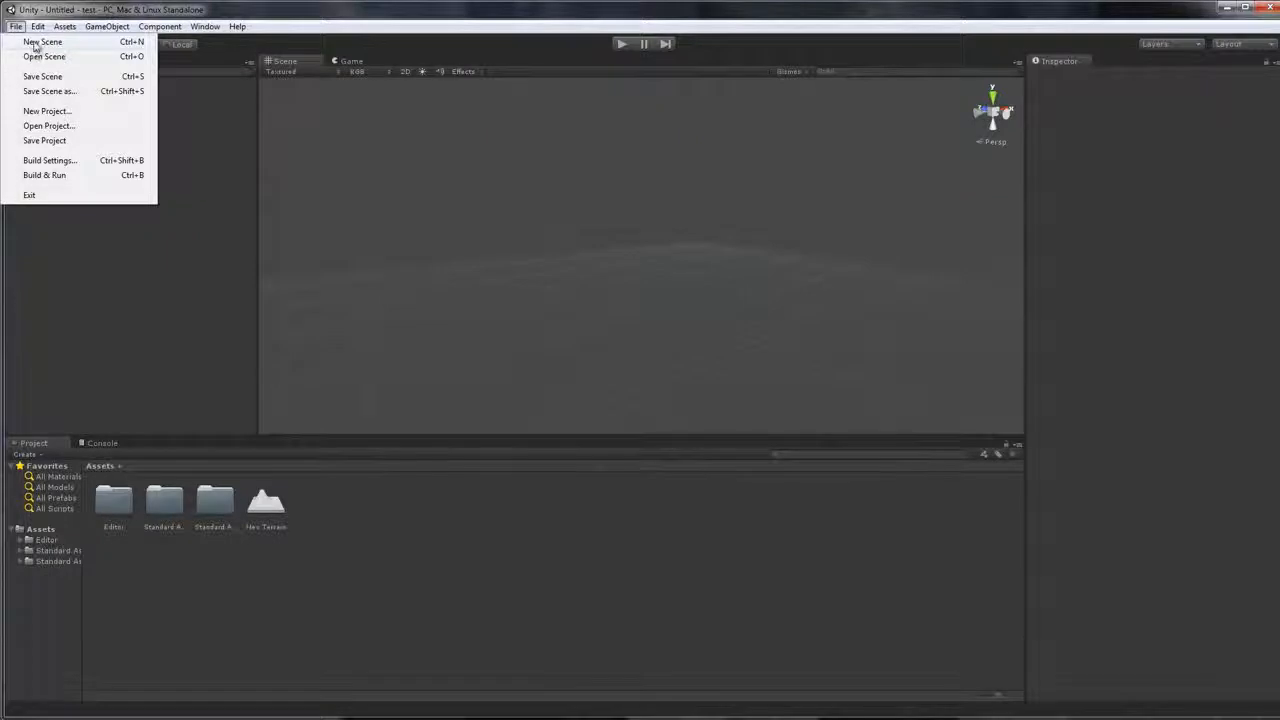
{"action": "left_click", "coordinate": [40, 42]}
{"action": "left_click", "coordinate": [15, 27]}
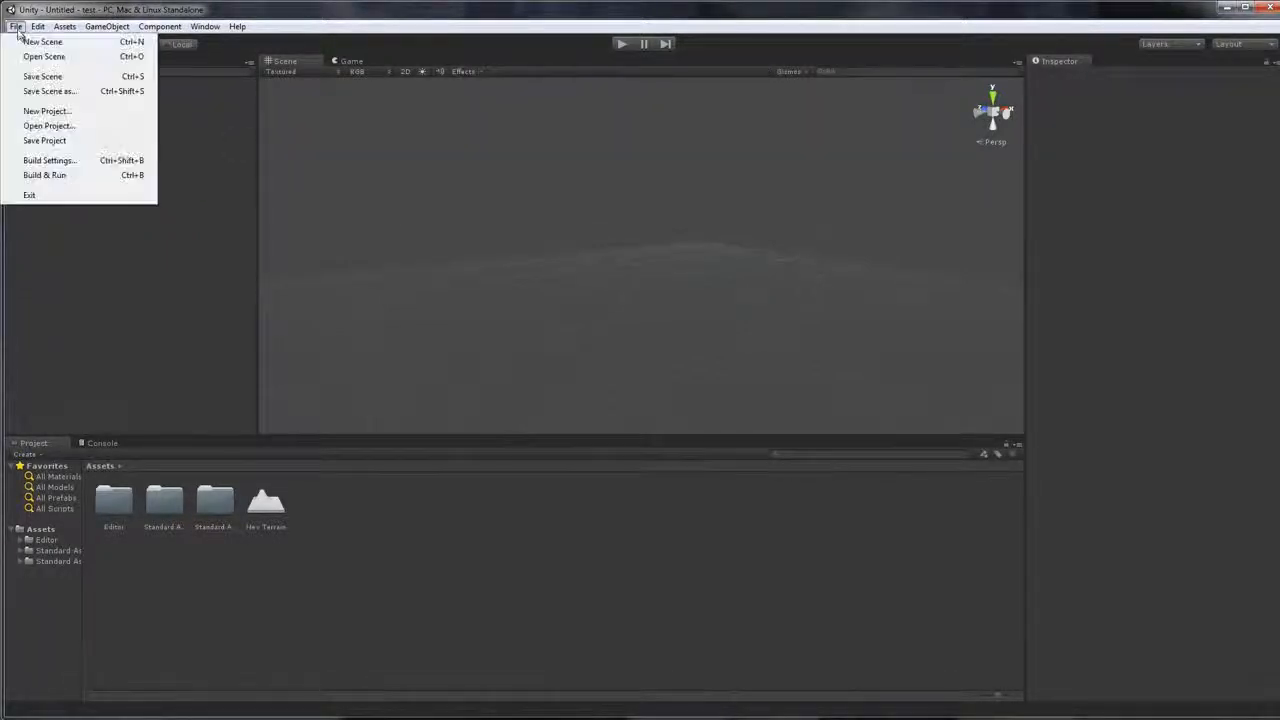
{"action": "left_click", "coordinate": [50, 109]}
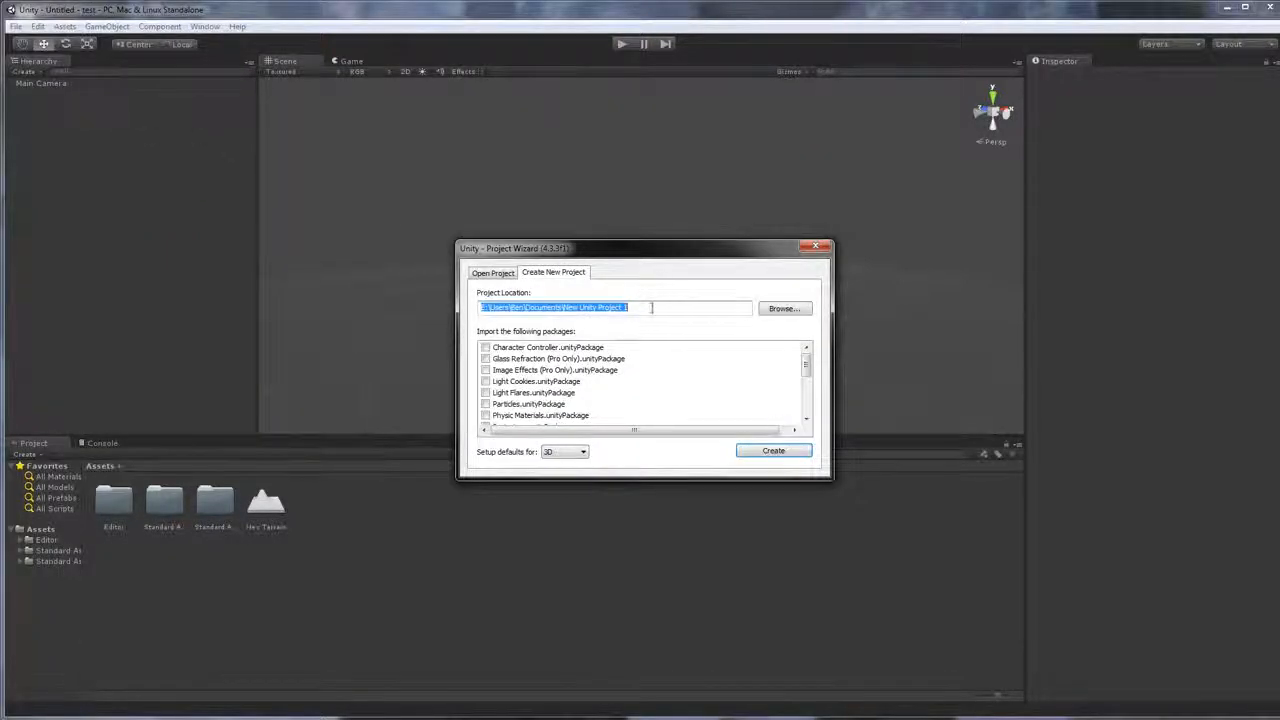
{"action": "left_click", "coordinate": [786, 310]}
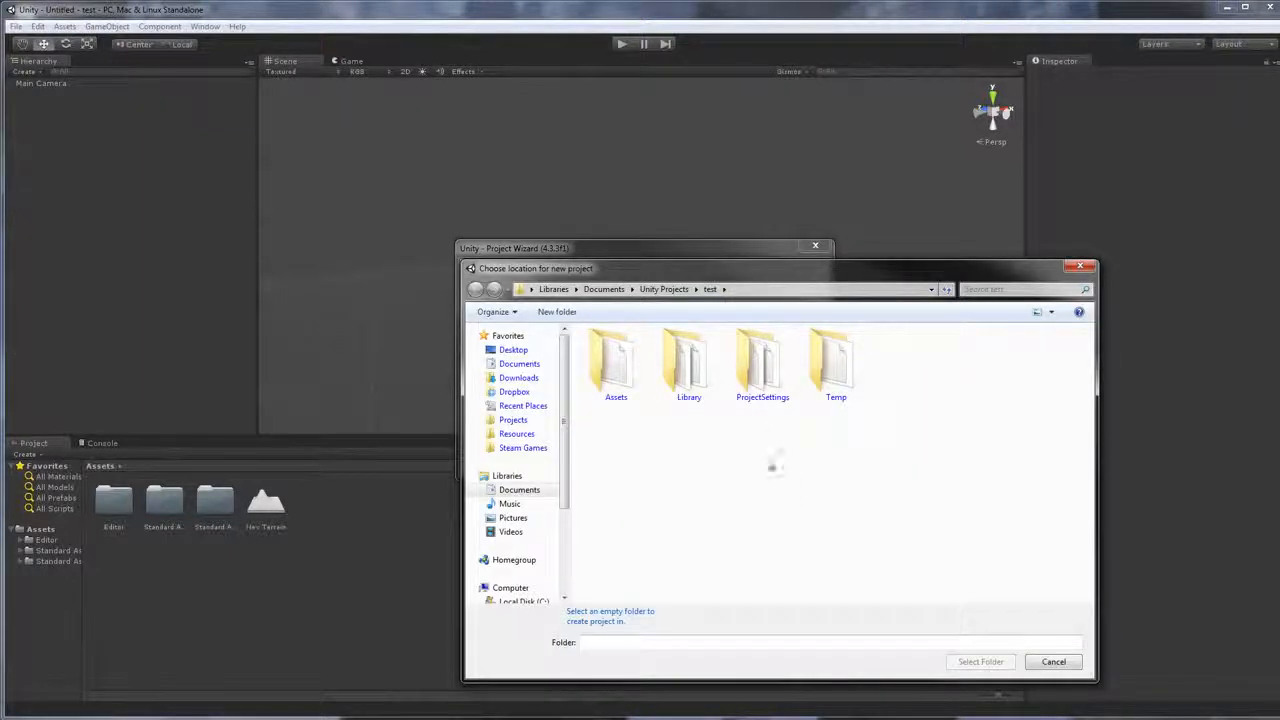
{"action": "left_click", "coordinate": [662, 290]}
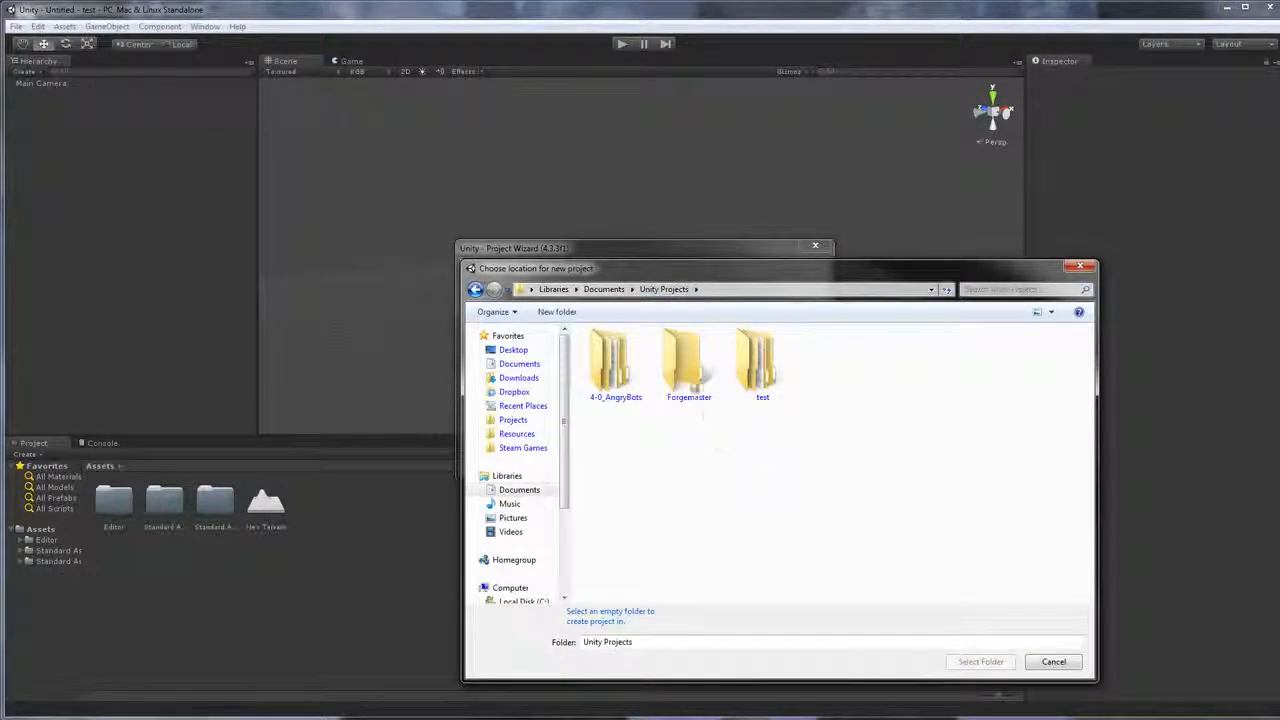
{"action": "double_click", "coordinate": [704, 372]}
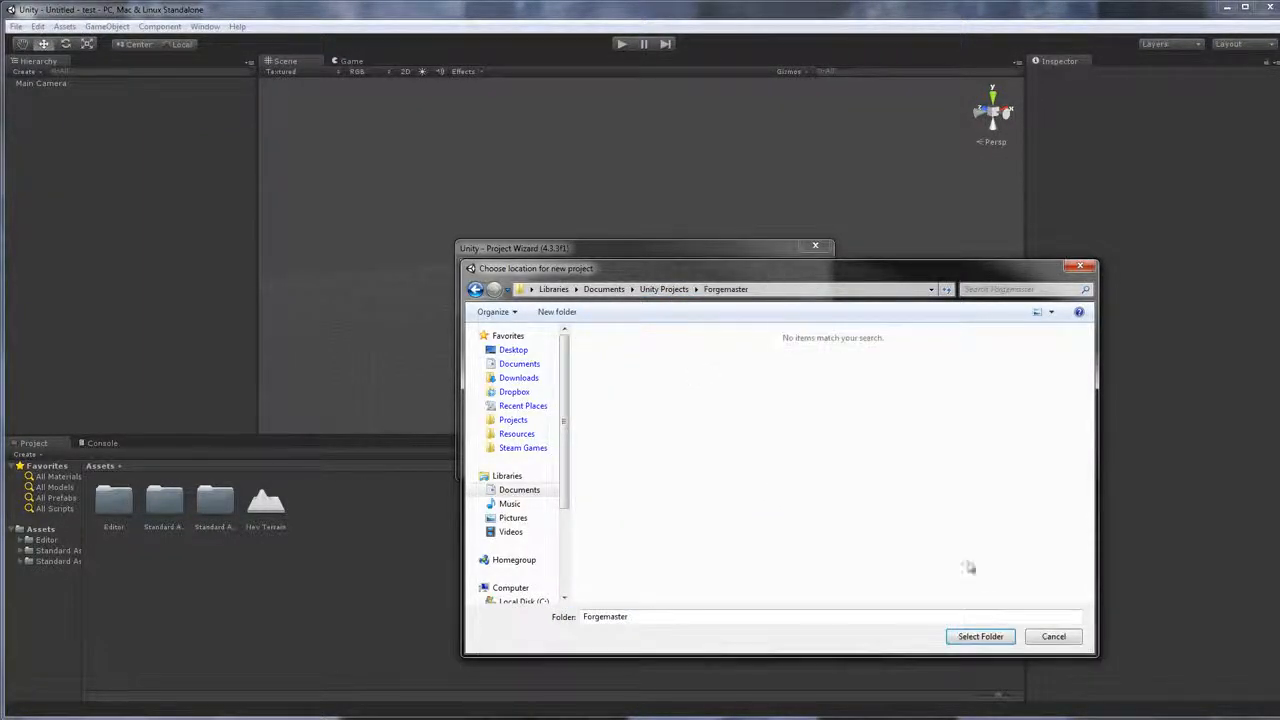
{"action": "left_click", "coordinate": [979, 637]}
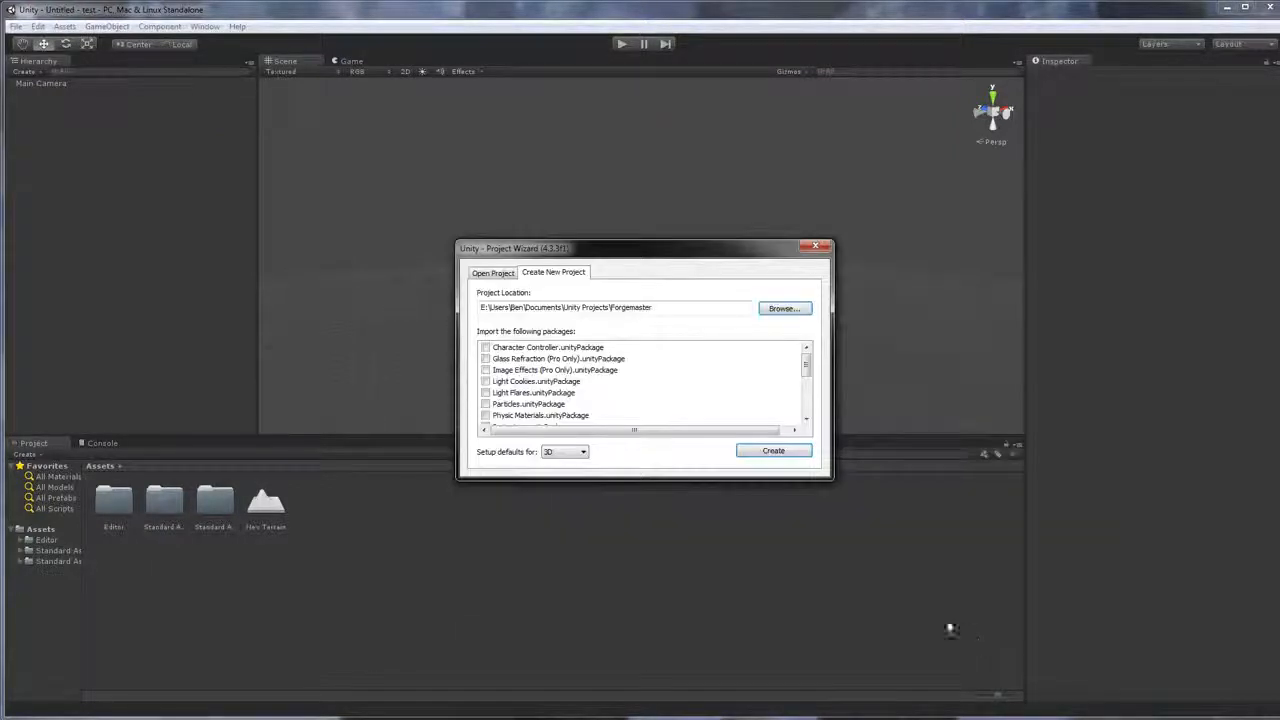
{"action": "left_click_drag", "start_coordinate": [641, 256], "coordinate": [619, 259]}
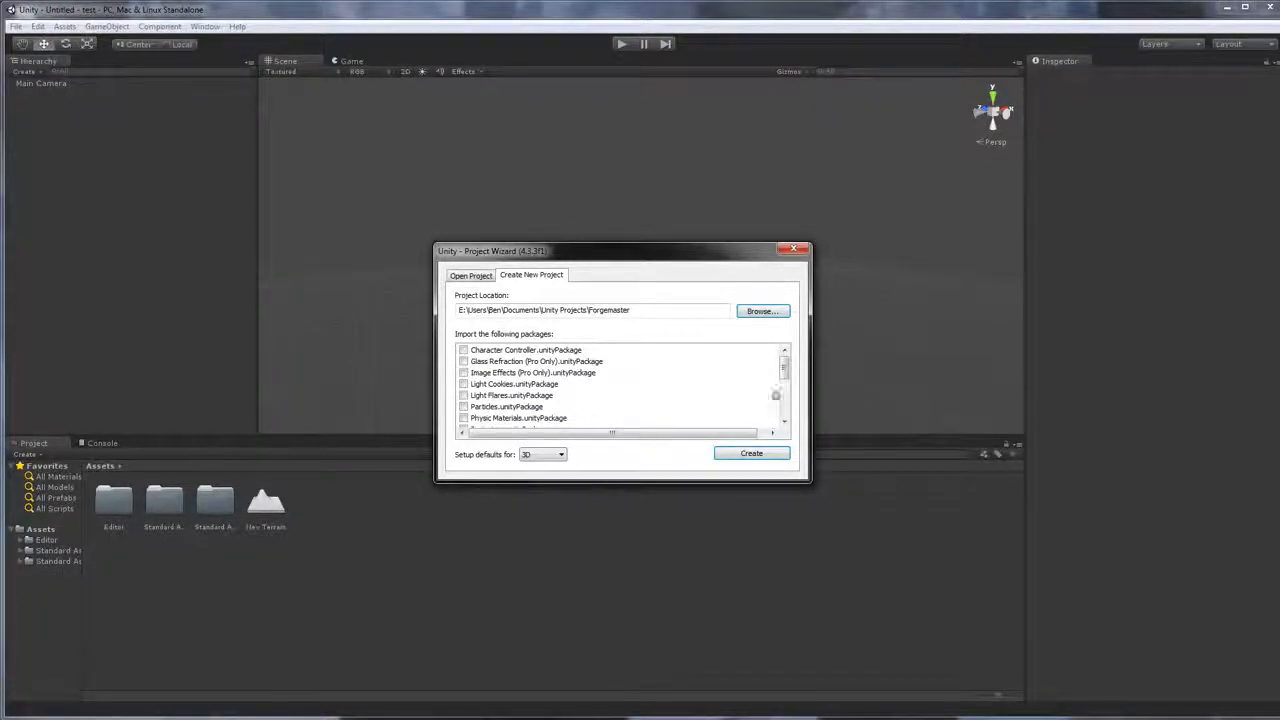
Choose the Image Effects (Pro Only), Particles and Water (Pro Only) packages for import into the new project
{"action": "left_click_drag", "start_coordinate": [785, 370], "coordinate": [785, 369]}
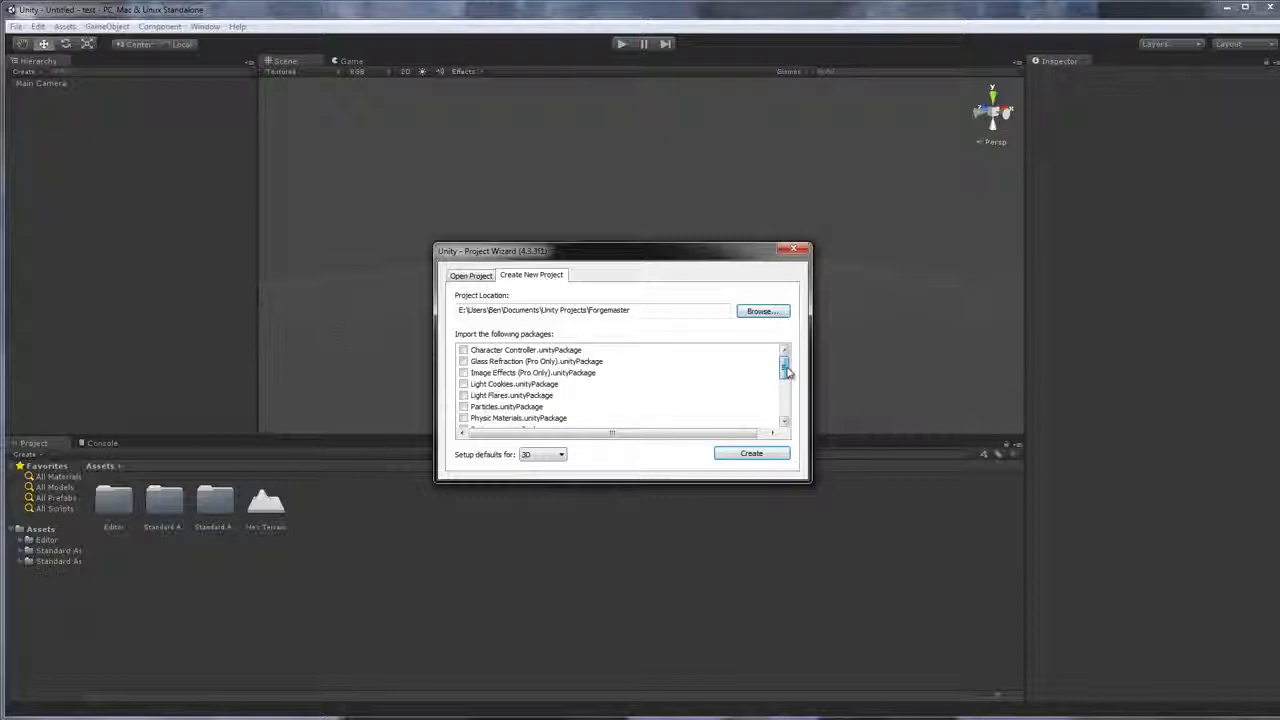
{"action": "left_click", "coordinate": [463, 372]}
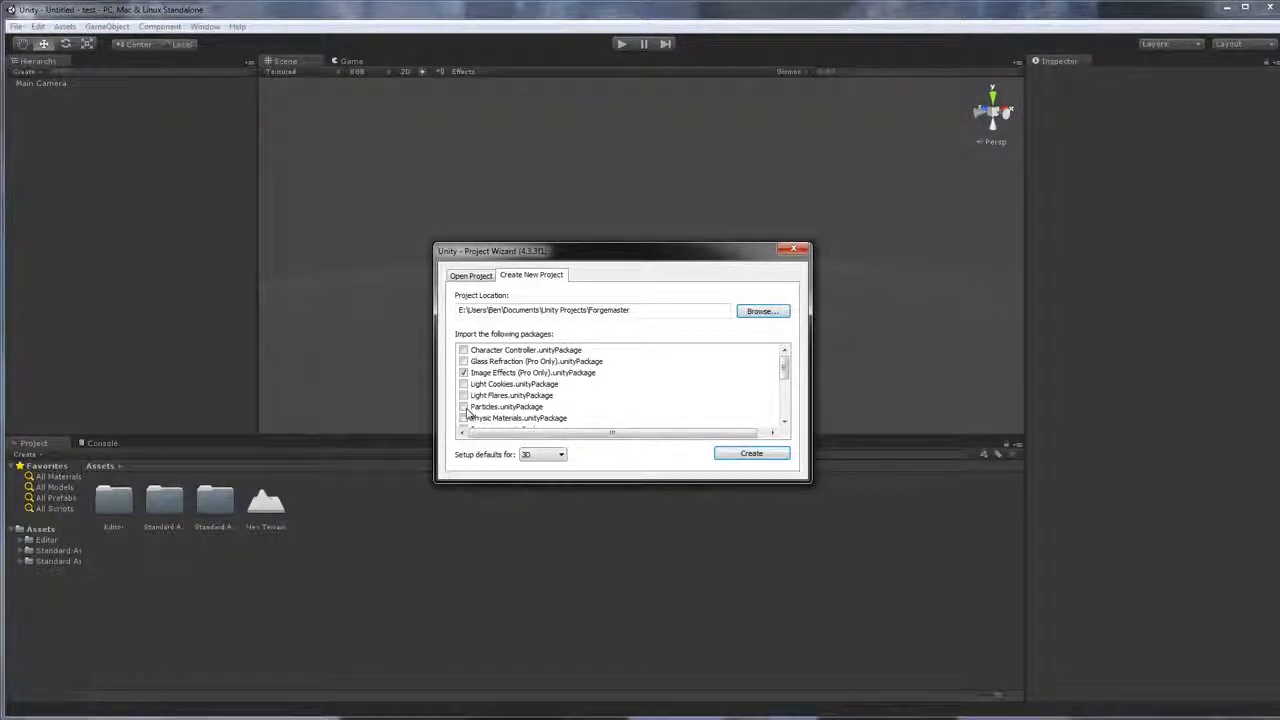
{"action": "left_click", "coordinate": [463, 407]}
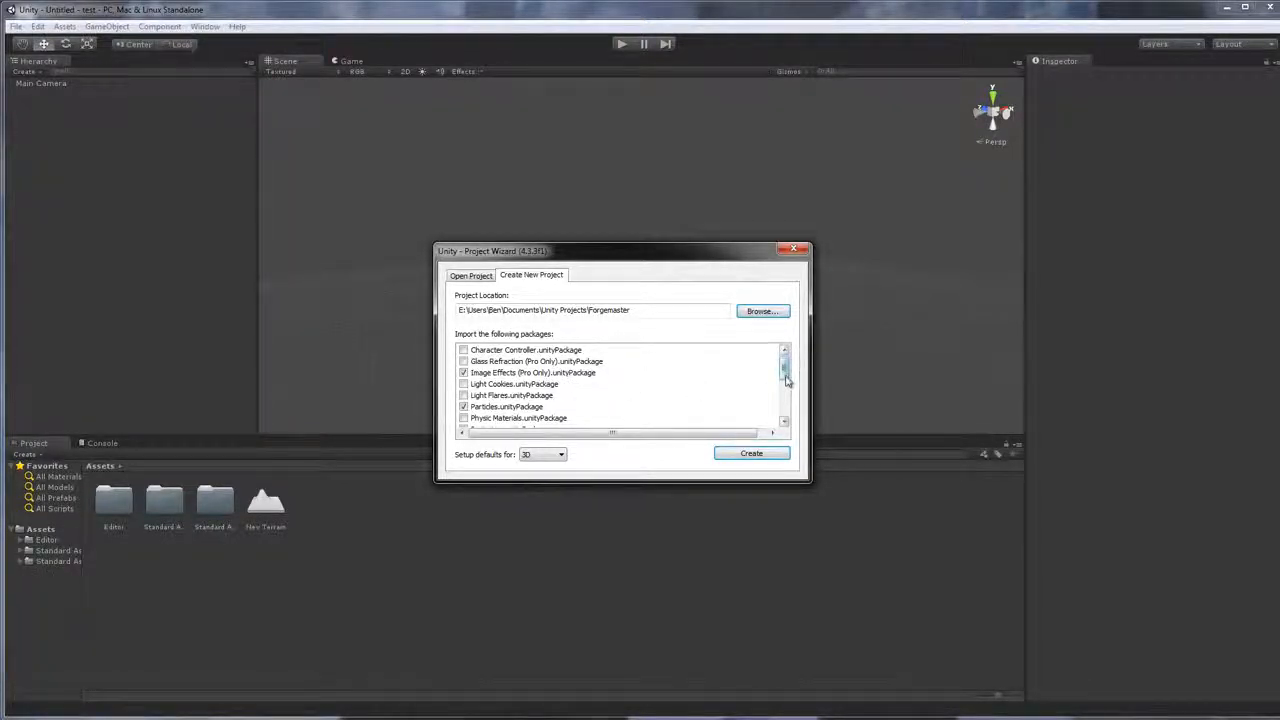
{"action": "left_click_drag", "start_coordinate": [785, 368], "coordinate": [792, 397]}
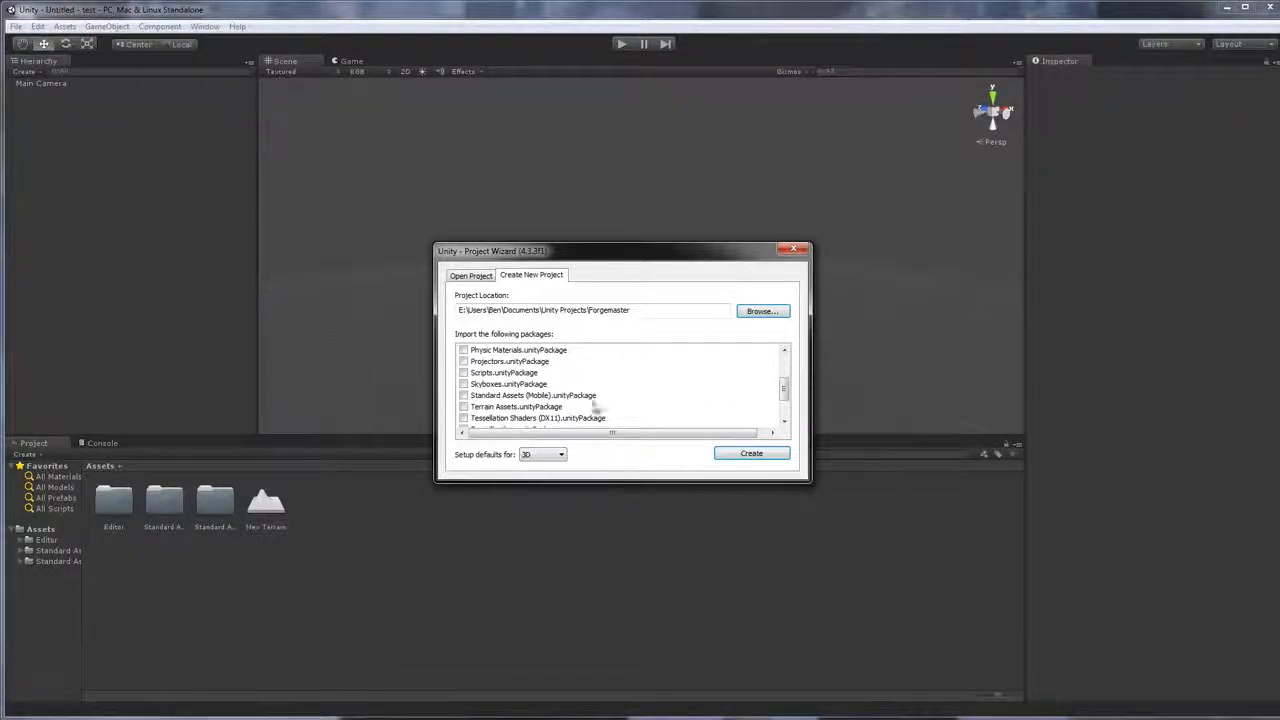
{"action": "left_click_drag", "start_coordinate": [786, 394], "coordinate": [789, 414]}
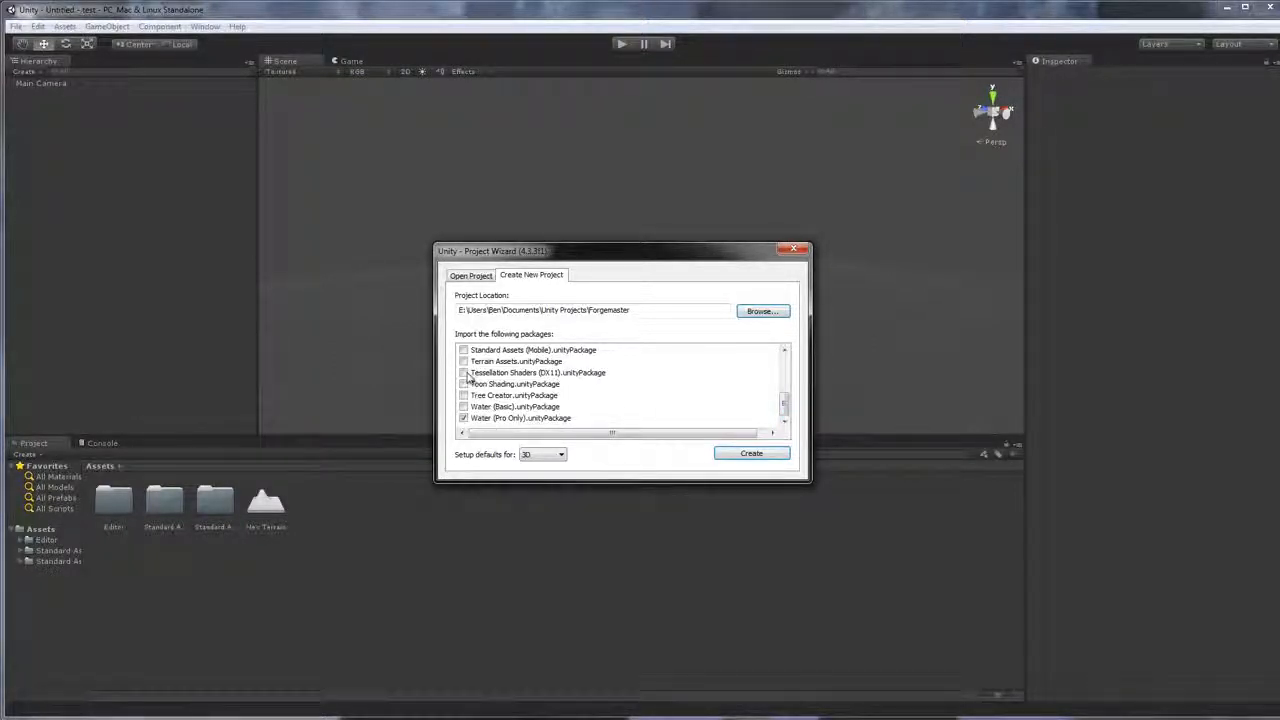
Add the Tessellation Shaders (DX11) and Standard Assets (Mobile) packages to the import selection and review the package list
{"action": "left_click", "coordinate": [464, 371]}
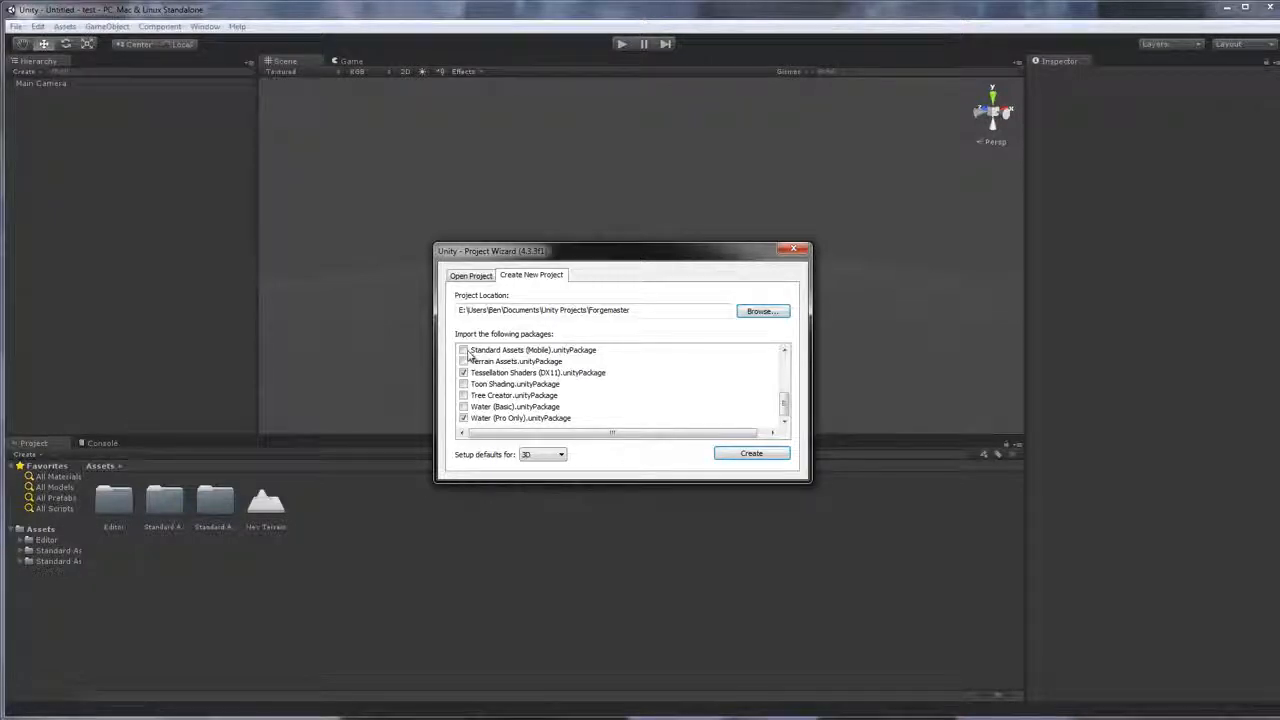
{"action": "scroll", "coordinate": [622, 395], "scroll_direction": "up", "scroll_amount": 1}
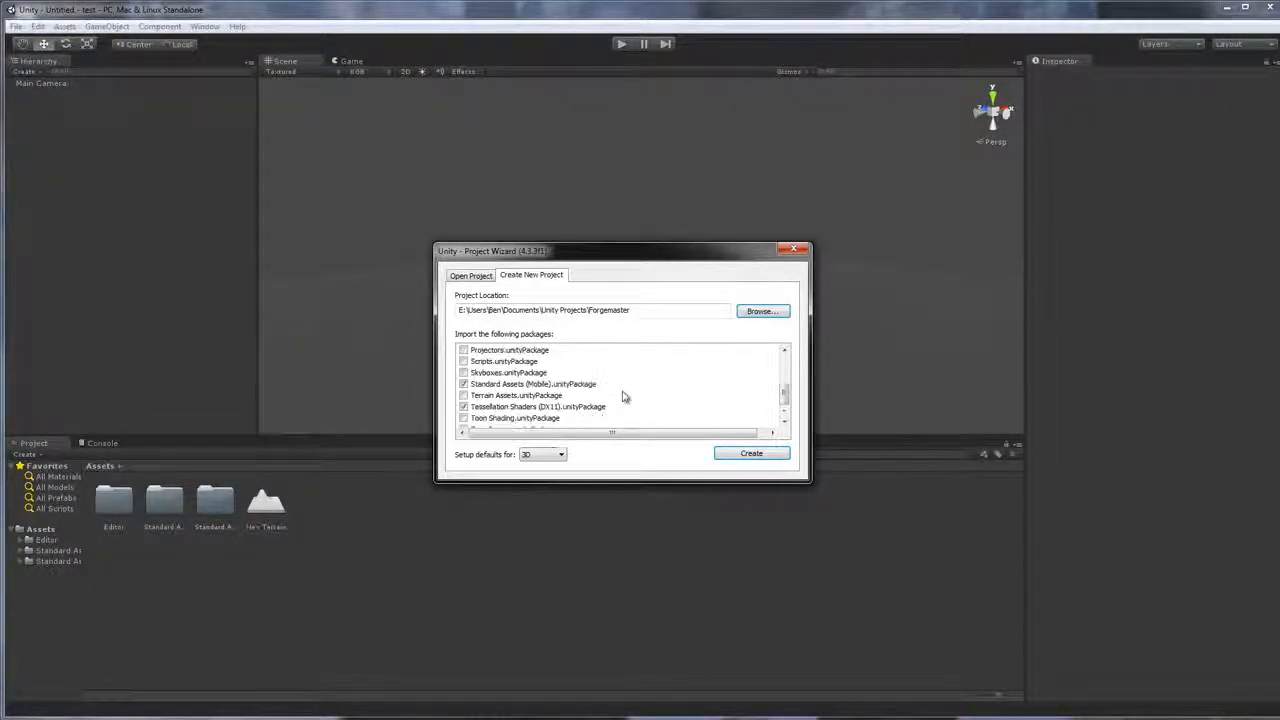
{"action": "scroll", "coordinate": [512, 399], "scroll_direction": "up", "scroll_amount": 1}
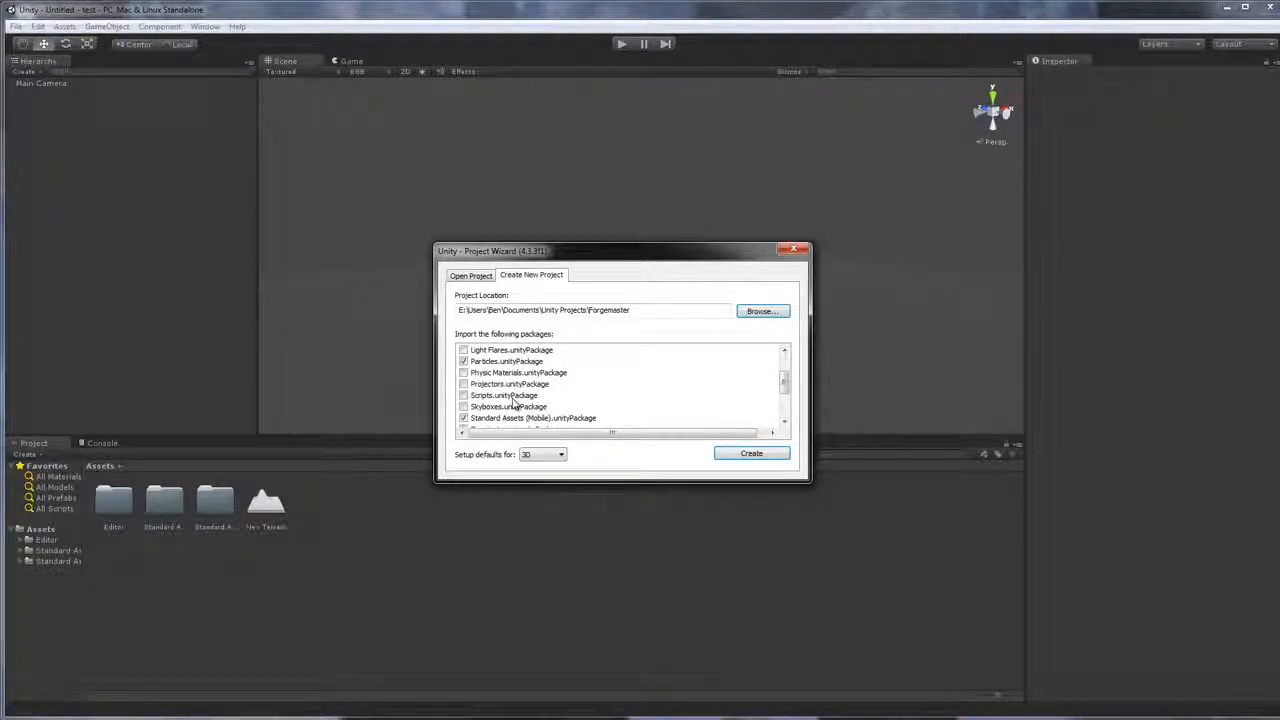
{"action": "scroll", "coordinate": [514, 402], "scroll_direction": "up", "scroll_amount": 1}
{"action": "scroll", "coordinate": [514, 402], "scroll_direction": "down", "scroll_amount": 1}
{"action": "scroll", "coordinate": [514, 404], "scroll_direction": "up", "scroll_amount": 1}
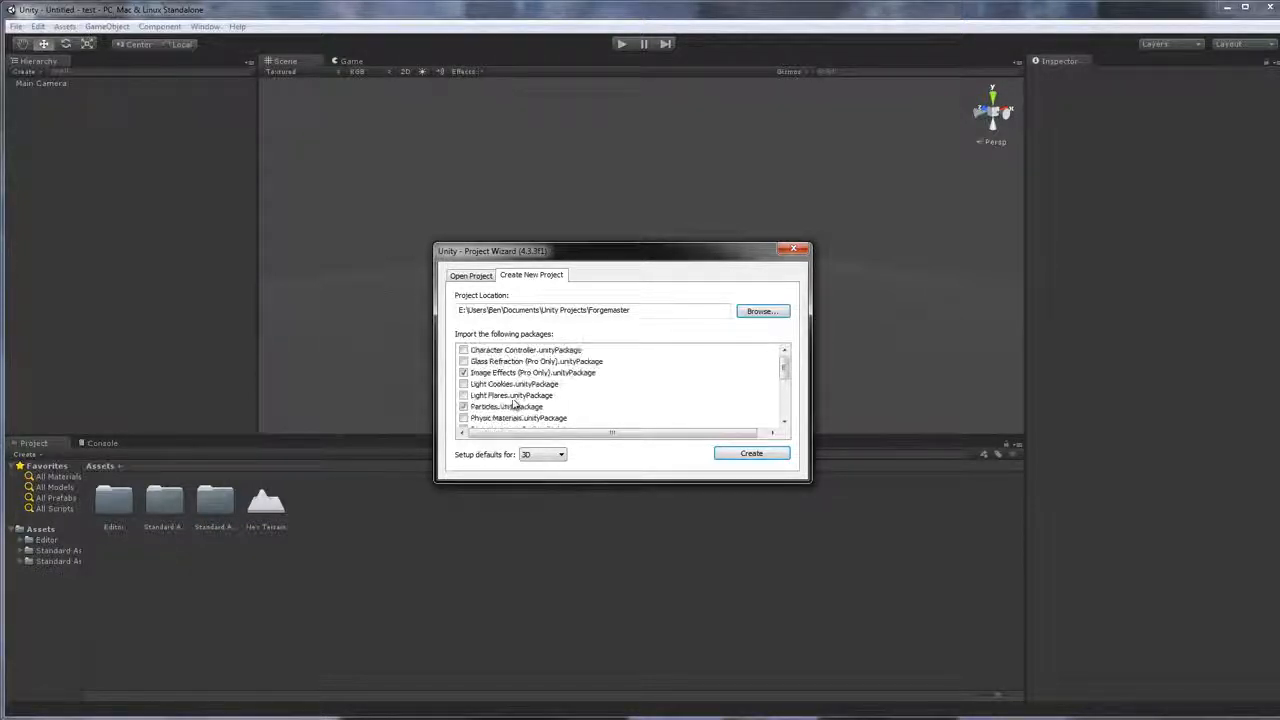
Remove the Standard Assets (Mobile) and Tessellation Shaders (DX11) packages from the import selection
{"action": "left_click", "coordinate": [464, 374]}
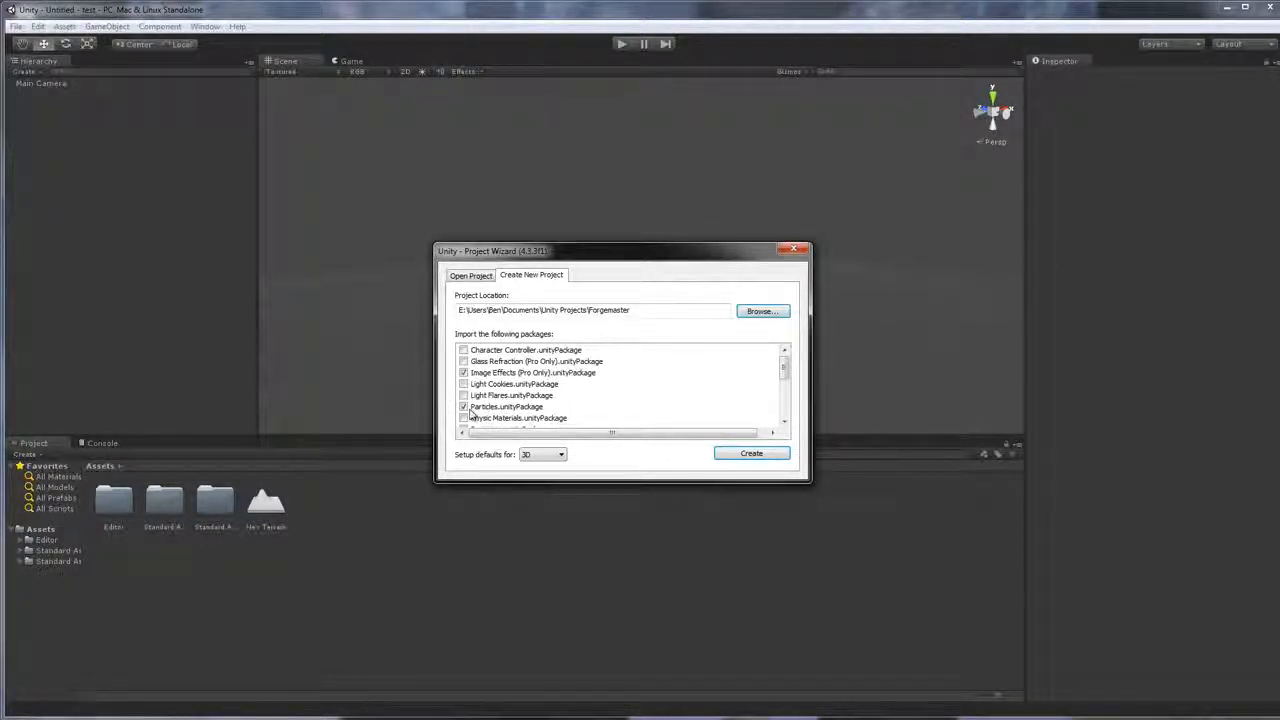
{"action": "scroll", "coordinate": [512, 392], "scroll_direction": "down", "scroll_amount": 1}
{"action": "scroll", "coordinate": [487, 406], "scroll_direction": "down", "scroll_amount": 2}
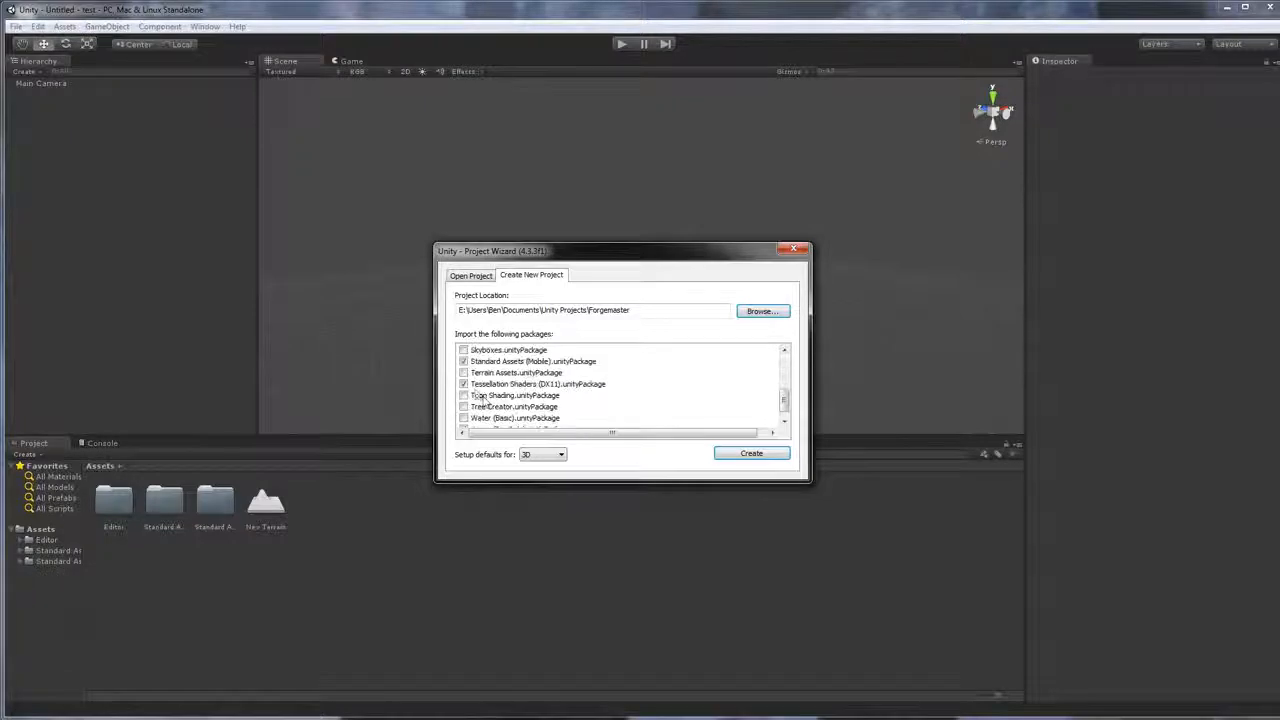
{"action": "left_click", "coordinate": [463, 361]}
{"action": "left_click", "coordinate": [463, 384]}
{"action": "scroll", "coordinate": [470, 395], "scroll_direction": "down", "scroll_amount": 1}
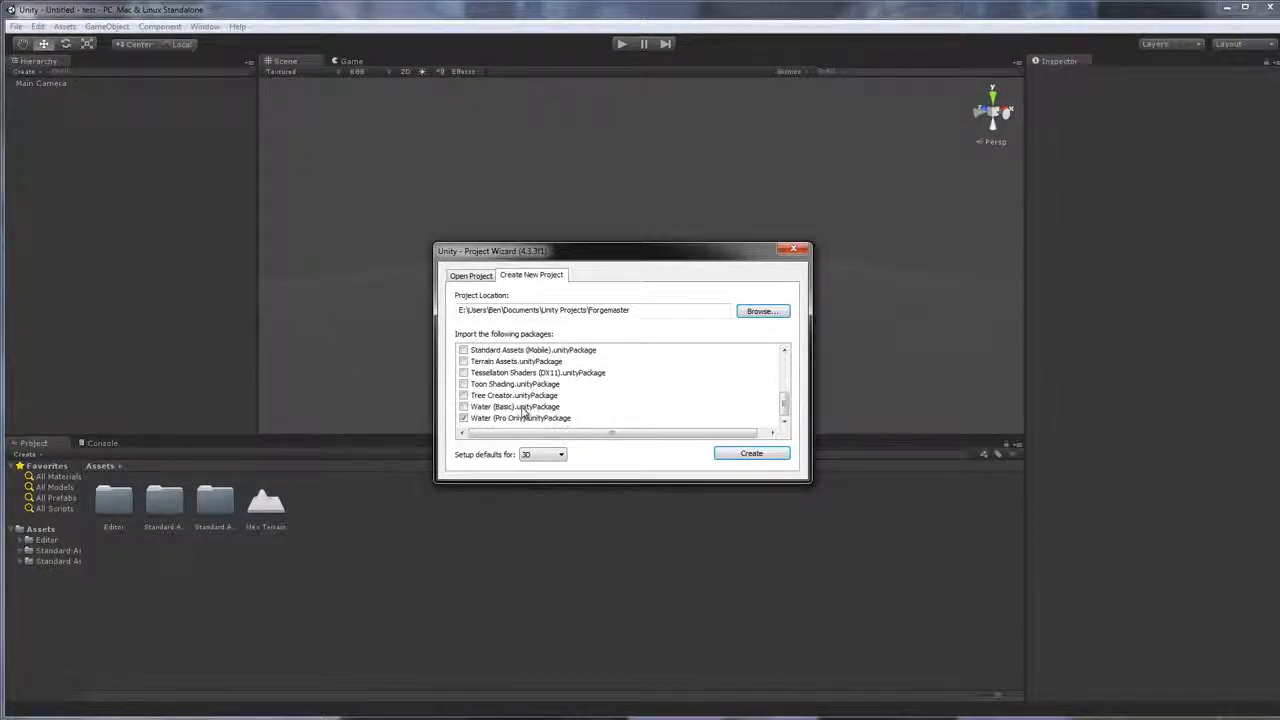
{"action": "scroll", "coordinate": [507, 407], "scroll_direction": "up", "scroll_amount": 1}
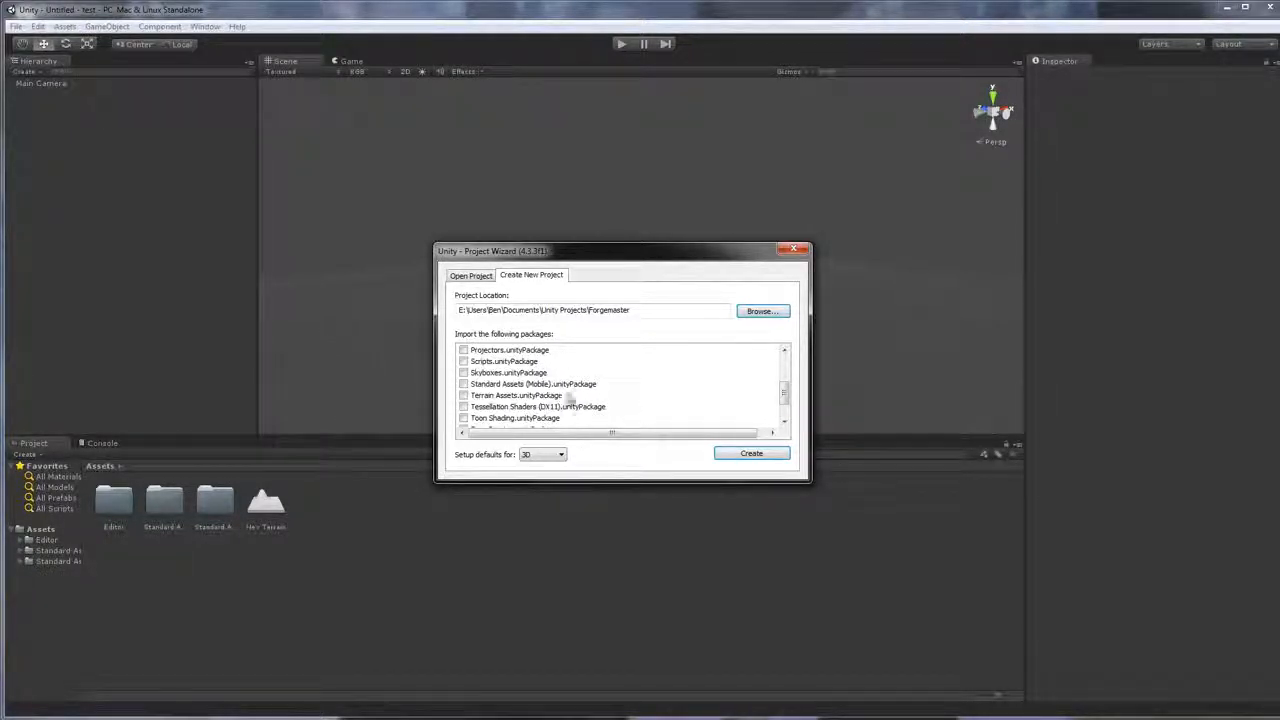
Create the Forgemaster project with 3D defaults and close the Windows Task Manager window
{"action": "left_click", "coordinate": [751, 458]}
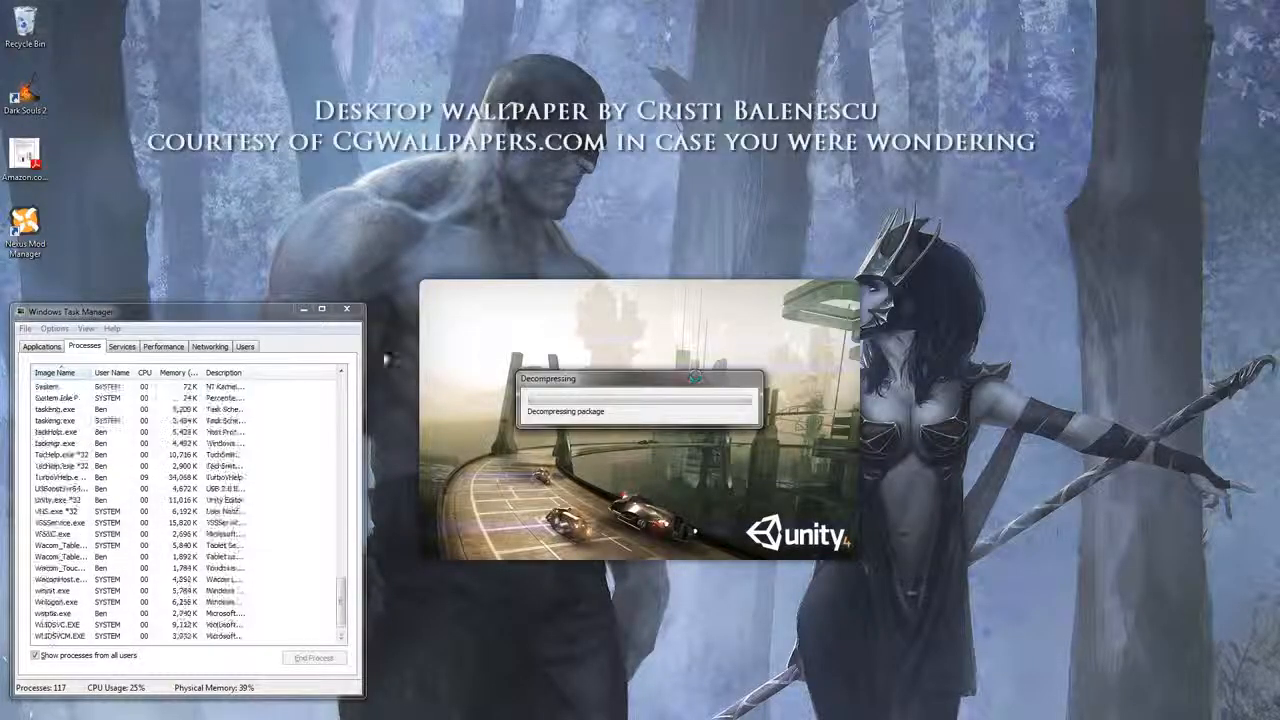
{"action": "left_click", "coordinate": [346, 309]}
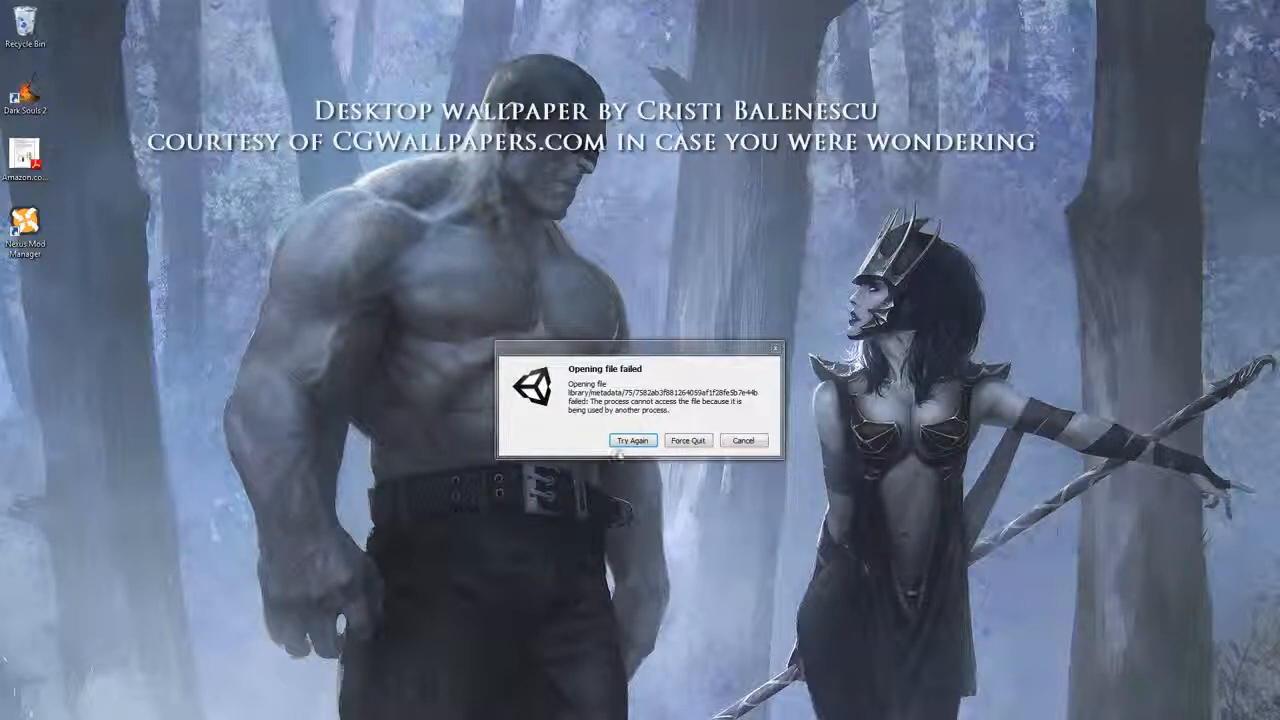
Disable ESET NOD32 Antivirus protection until next restart and retry the failed file opening in Unity
{"action": "left_click_drag", "start_coordinate": [675, 354], "coordinate": [665, 353]}
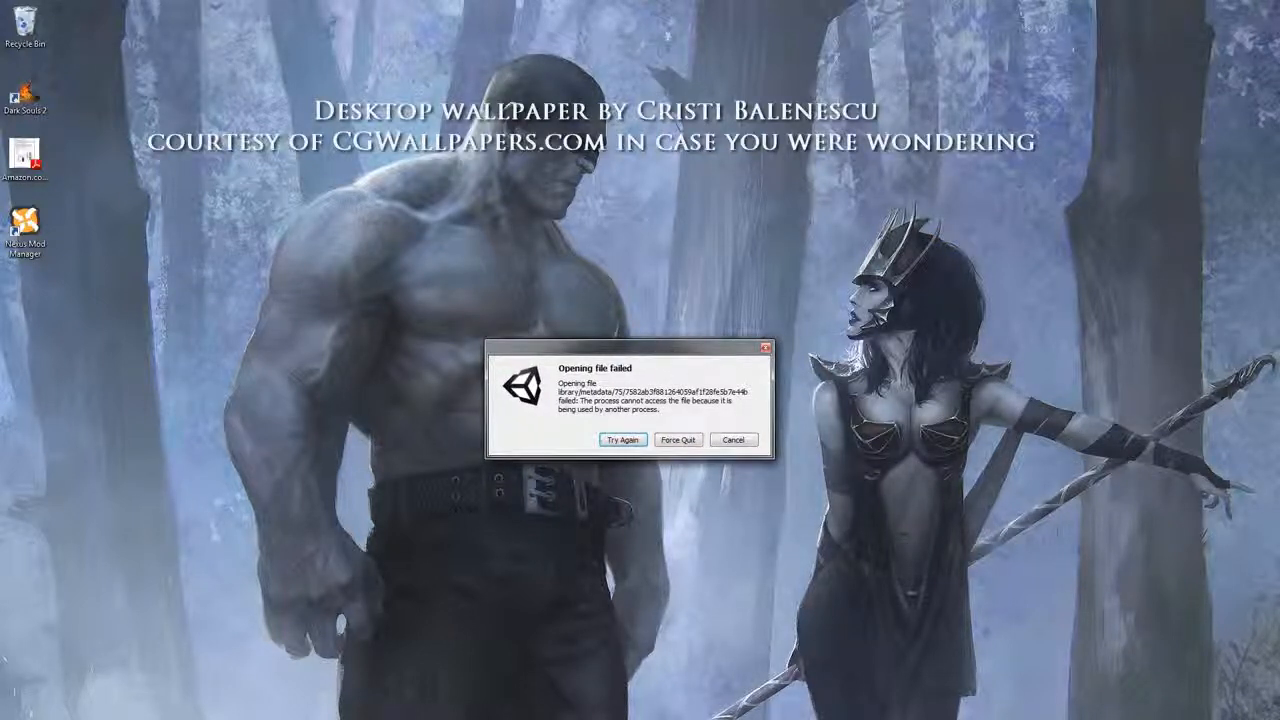
{"action": "right_click", "coordinate": [1036, 719]}
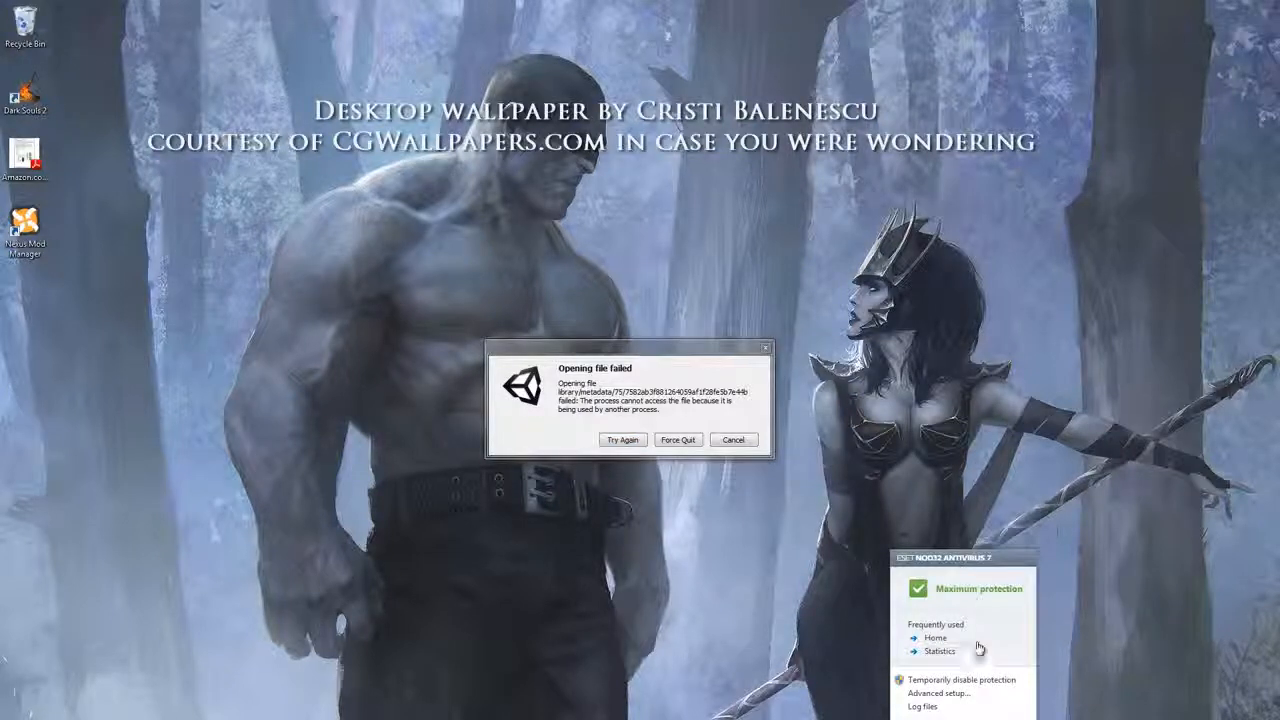
{"action": "left_click", "coordinate": [945, 680]}
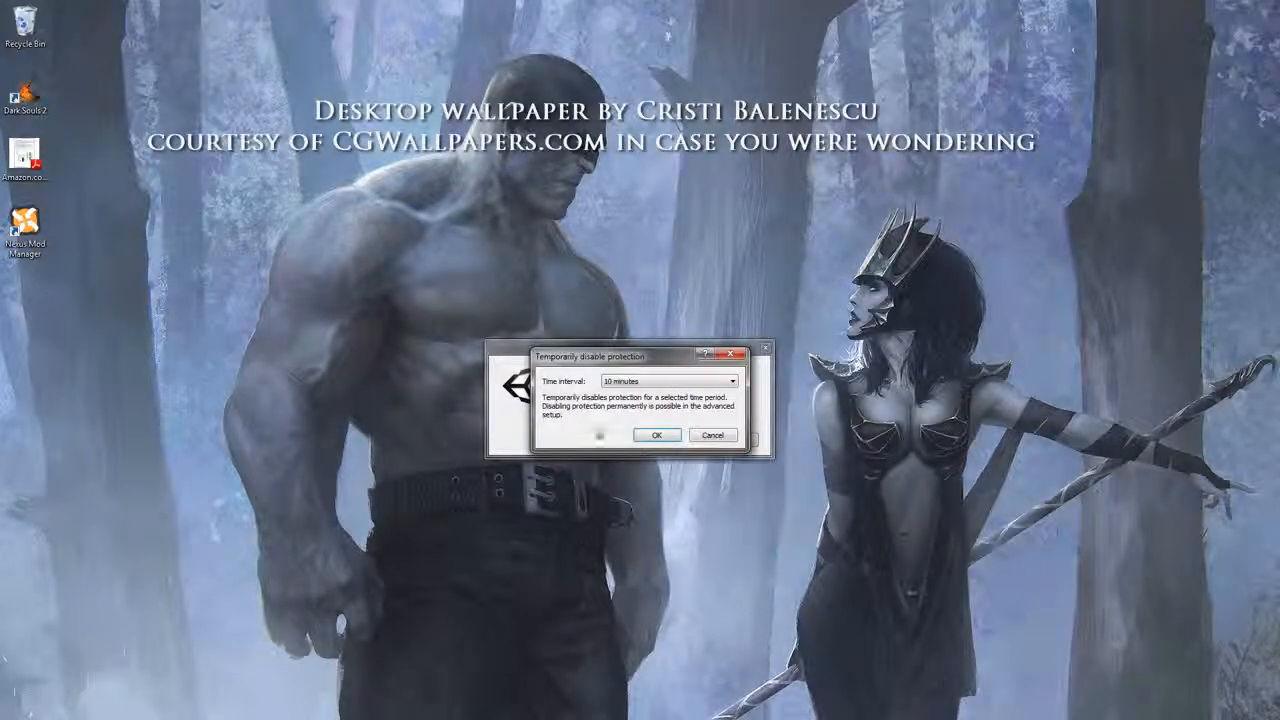
{"action": "left_click", "coordinate": [665, 381]}
{"action": "left_click", "coordinate": [650, 435]}
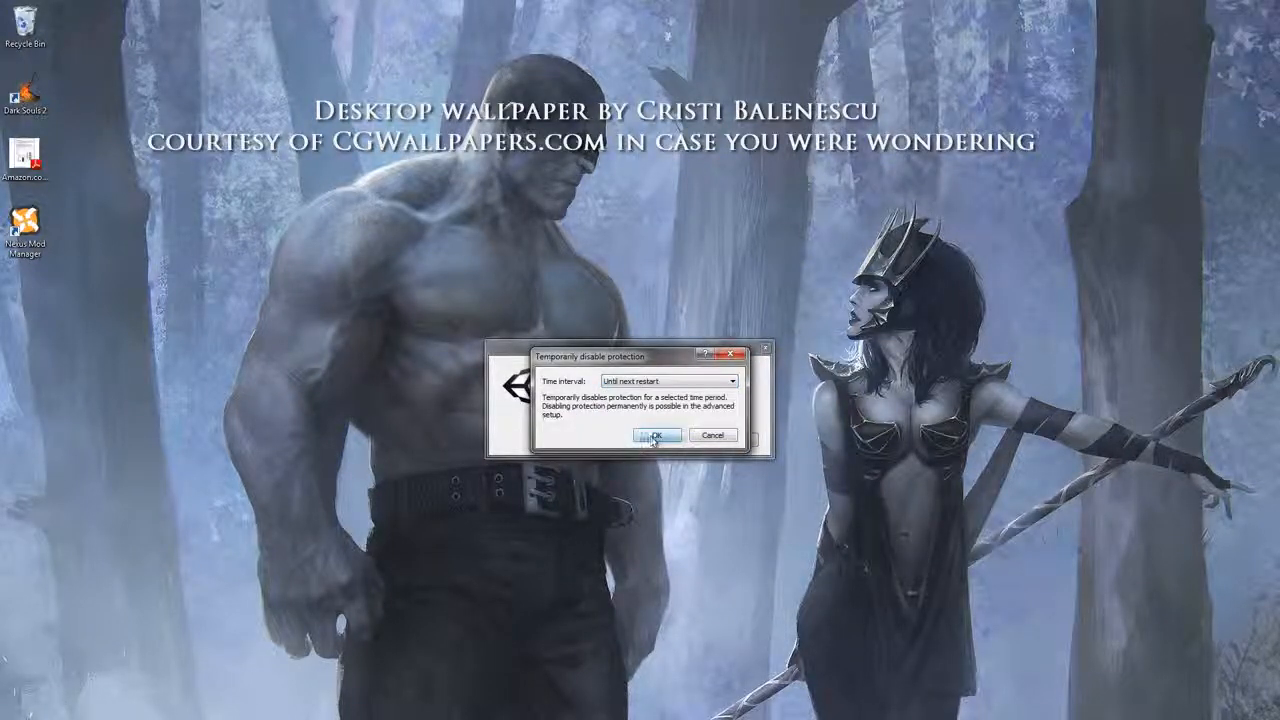
{"action": "left_click", "coordinate": [655, 436]}
{"action": "left_click", "coordinate": [622, 441]}
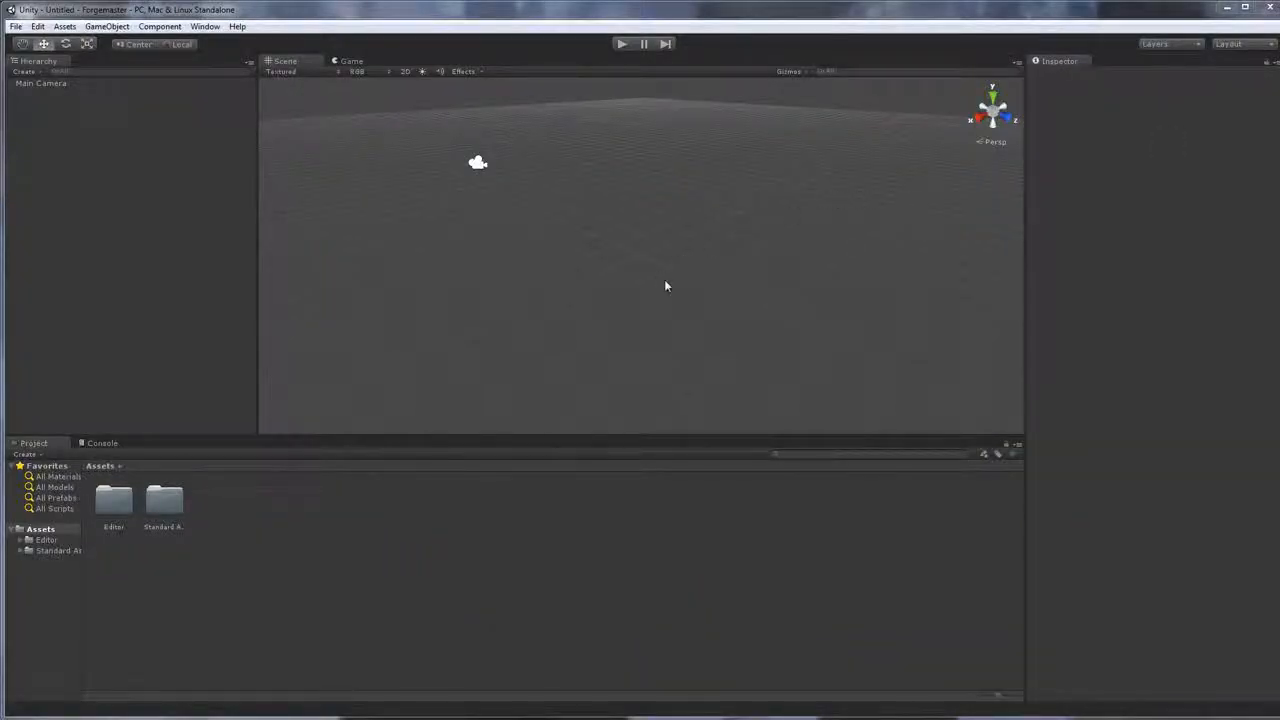
Create a folder named Forgemaster in the project's Assets and open it
{"action": "right_click", "coordinate": [214, 567]}
{"action": "mouse_move", "coordinate": [252, 571]}
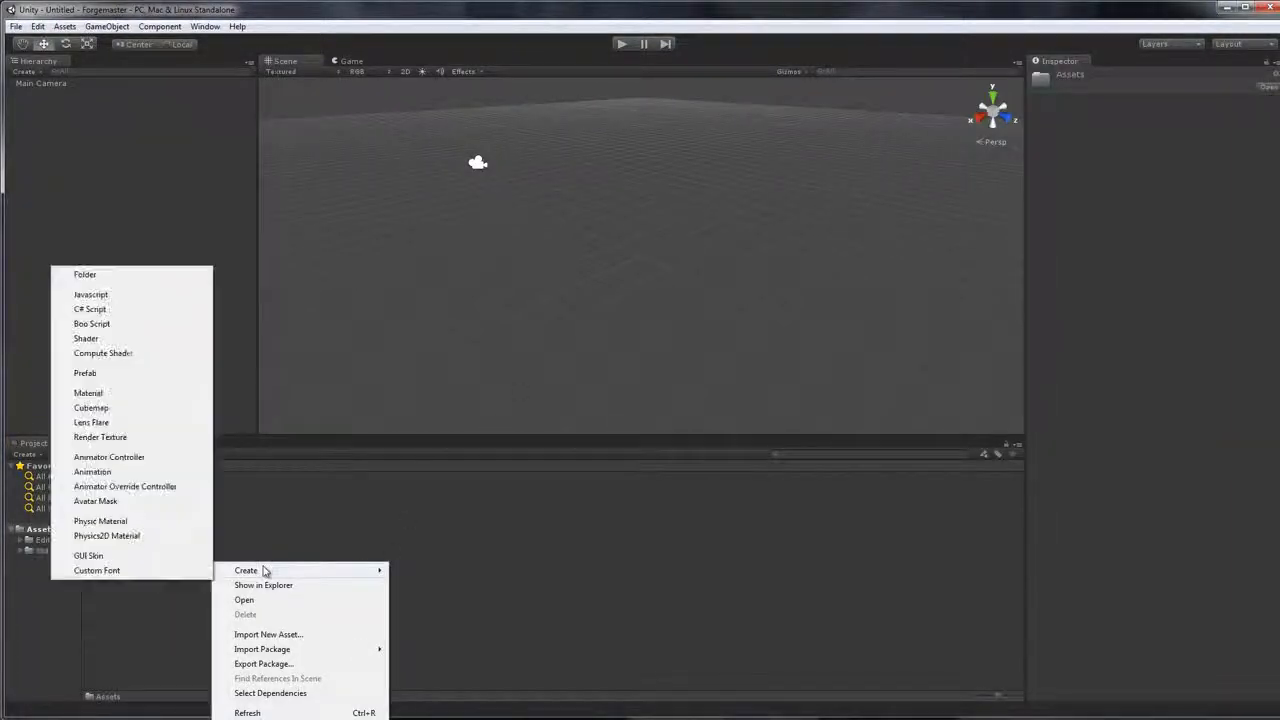
{"action": "left_click", "coordinate": [85, 275]}
{"action": "type", "text": "R"}
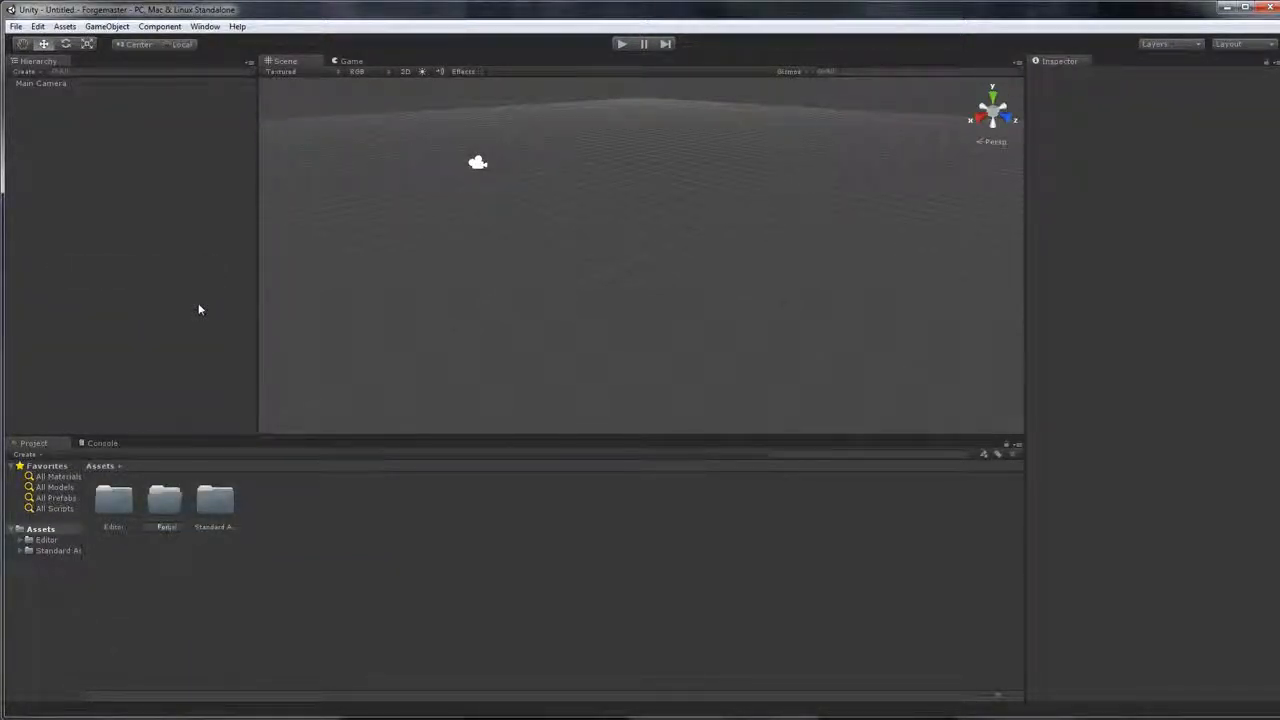
{"action": "type", "text": "orgemaster"}
{"action": "key", "text": "Return"}
{"action": "key", "text": "Return"}
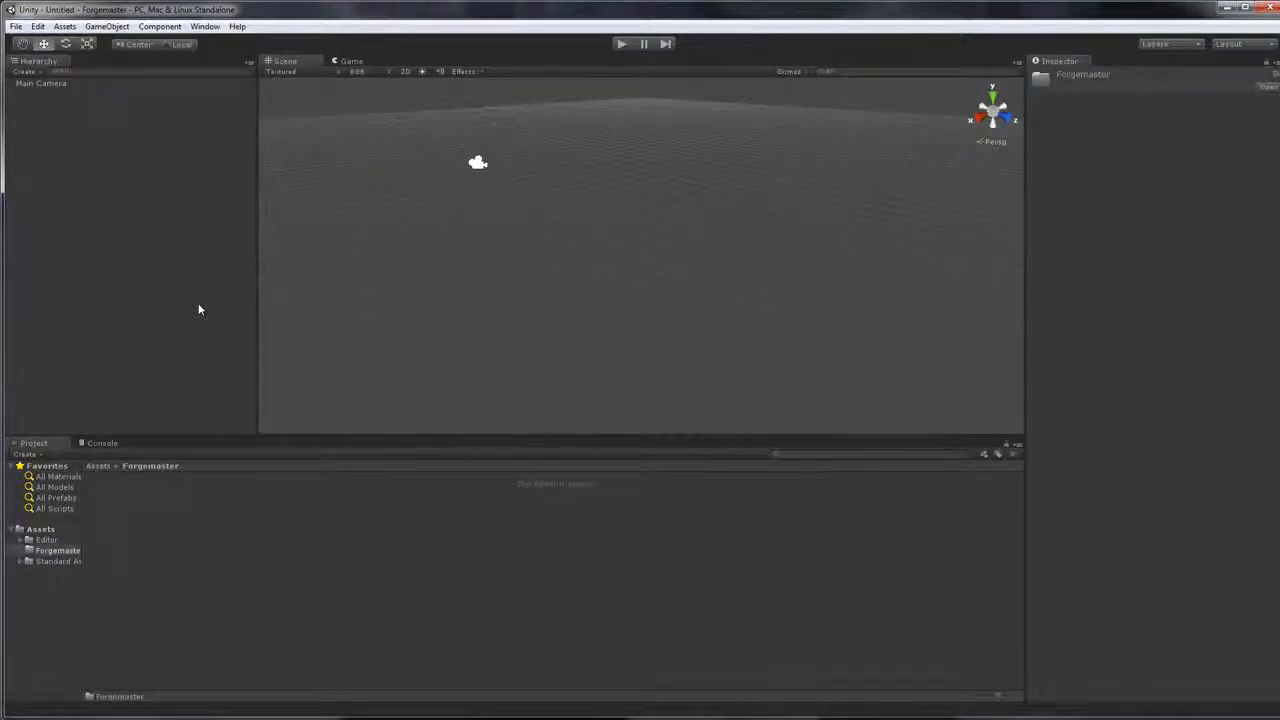
Import Forgemaster.FBX from Projects > Tutorials > The Forgemaster > 2_Final > FBX into the project's Forgemaster folder
{"action": "right_click", "coordinate": [200, 545]}
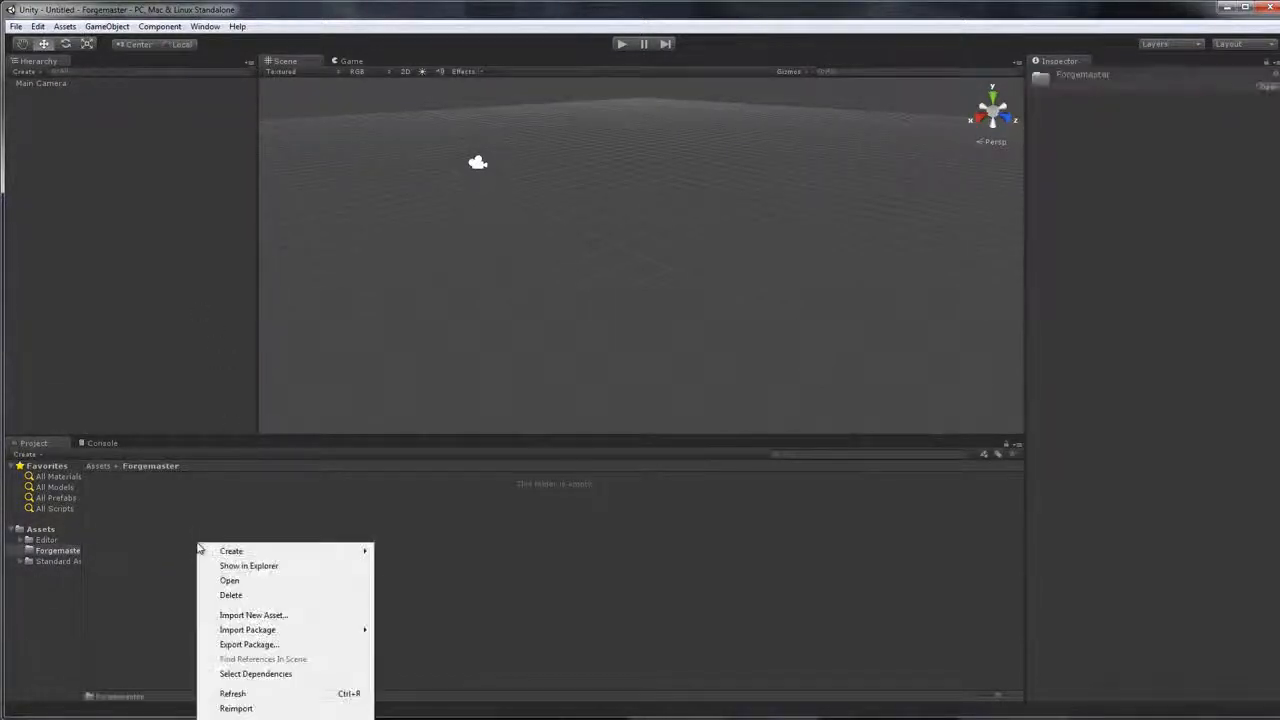
{"action": "left_click", "coordinate": [288, 615]}
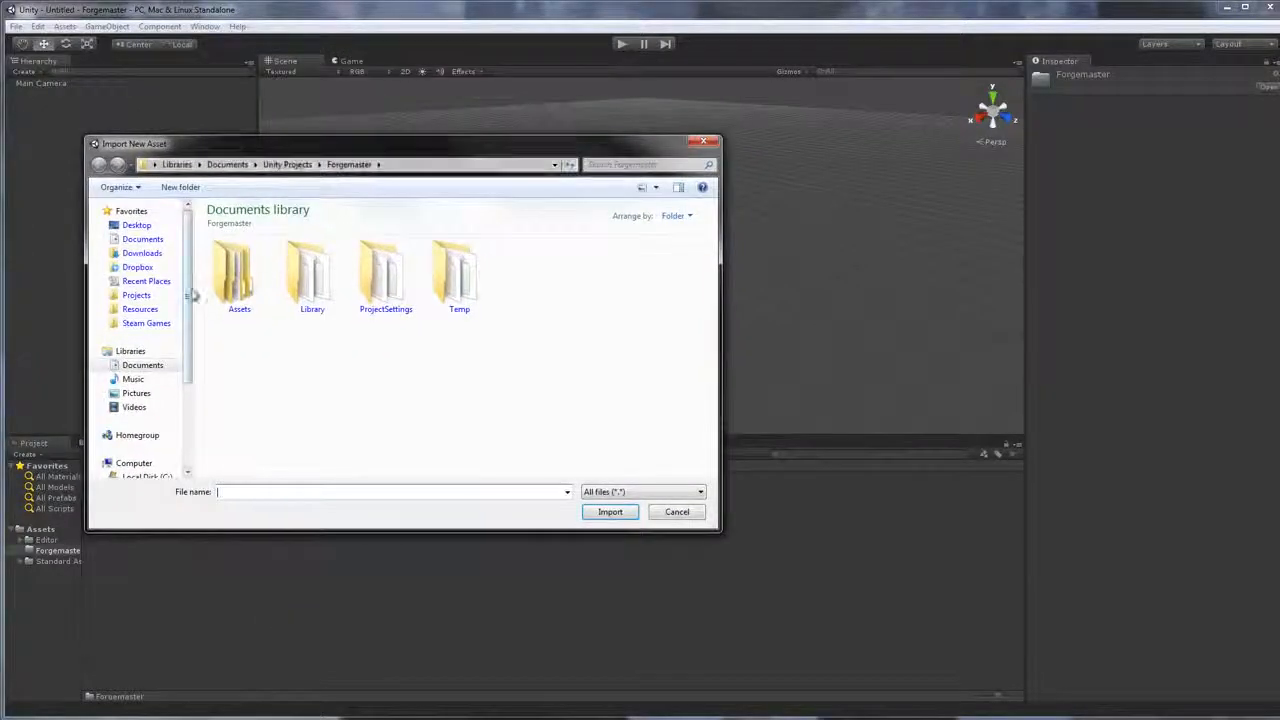
{"action": "left_click", "coordinate": [137, 295]}
{"action": "scroll", "coordinate": [295, 300], "scroll_direction": "down", "scroll_amount": 5}
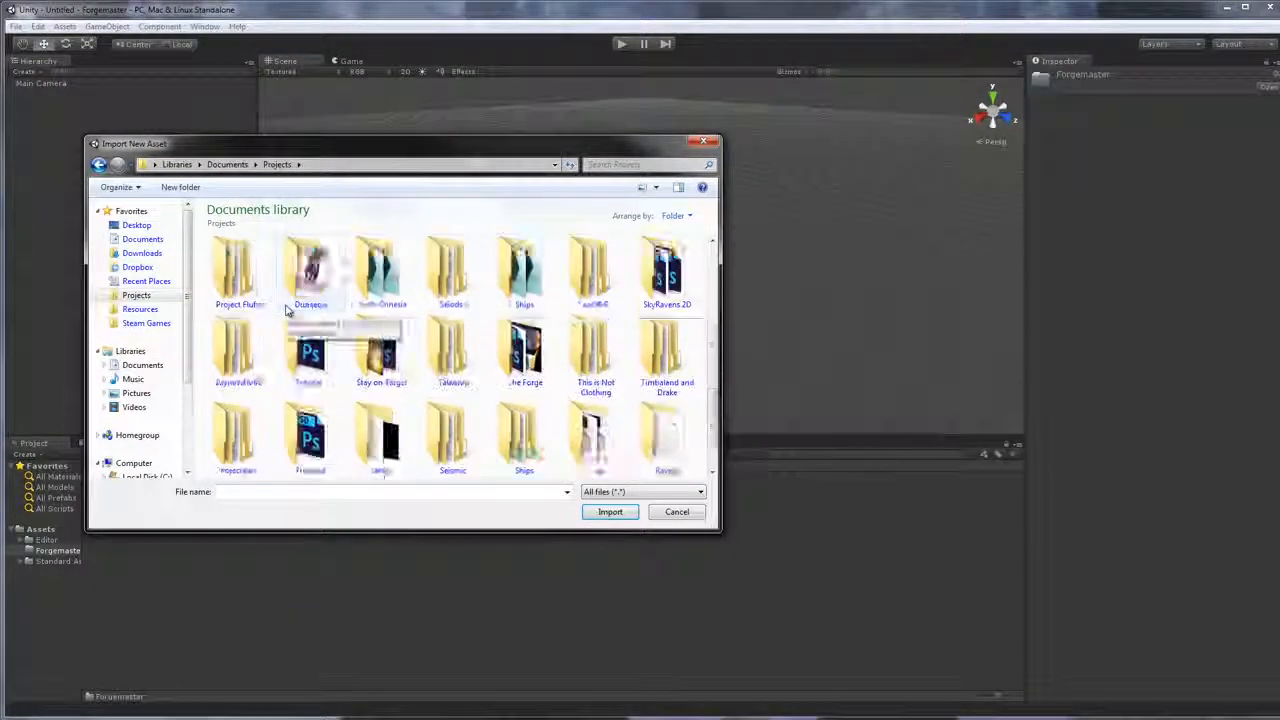
{"action": "double_click", "coordinate": [311, 350]}
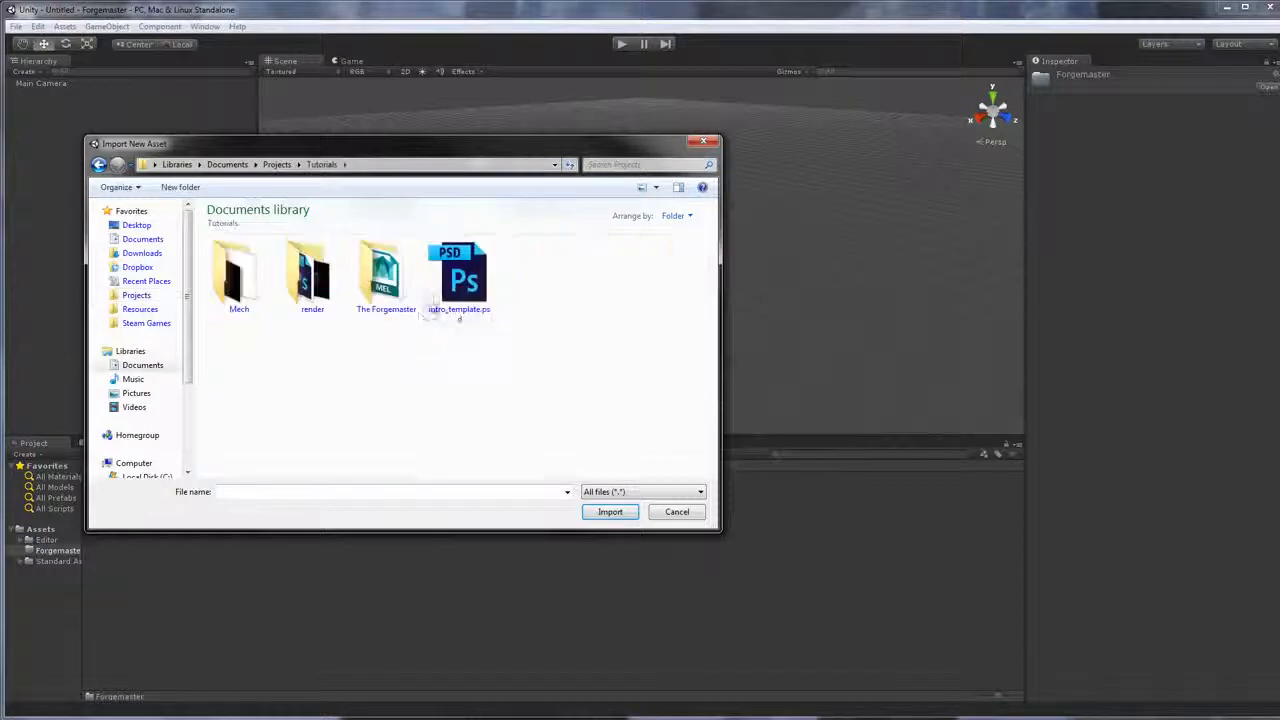
{"action": "double_click", "coordinate": [372, 280]}
{"action": "double_click", "coordinate": [312, 275]}
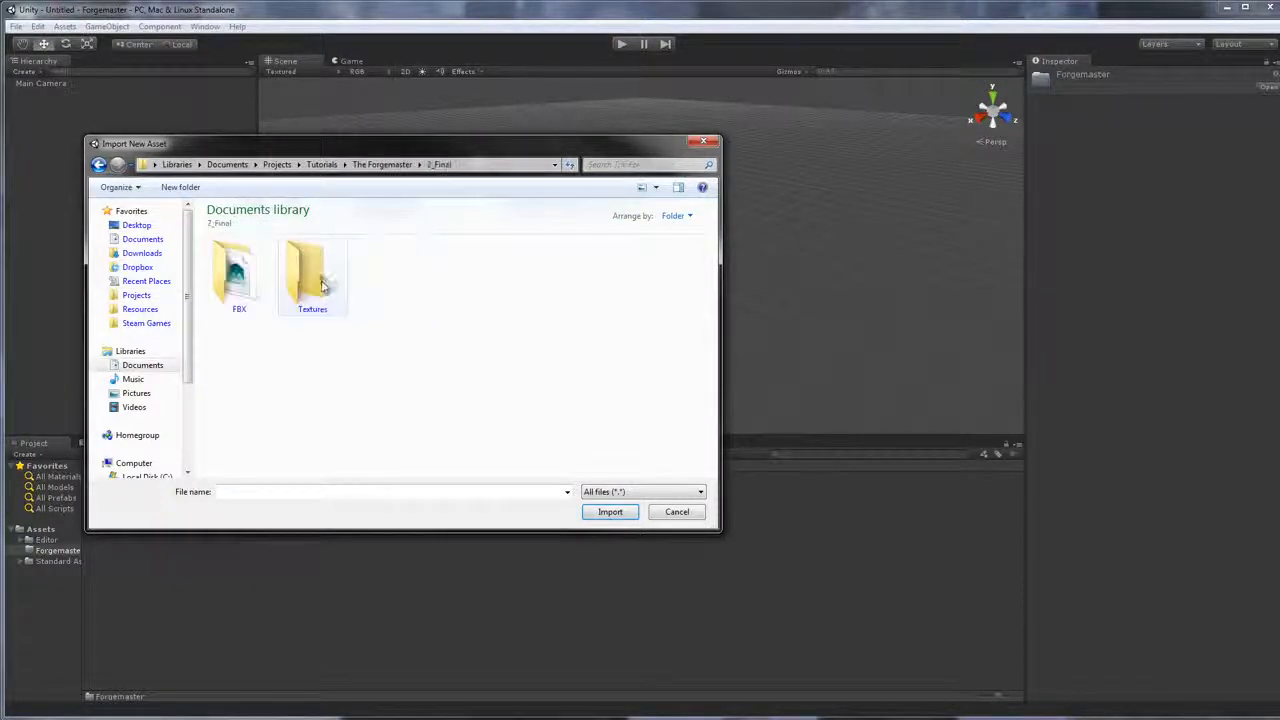
{"action": "double_click", "coordinate": [239, 275]}
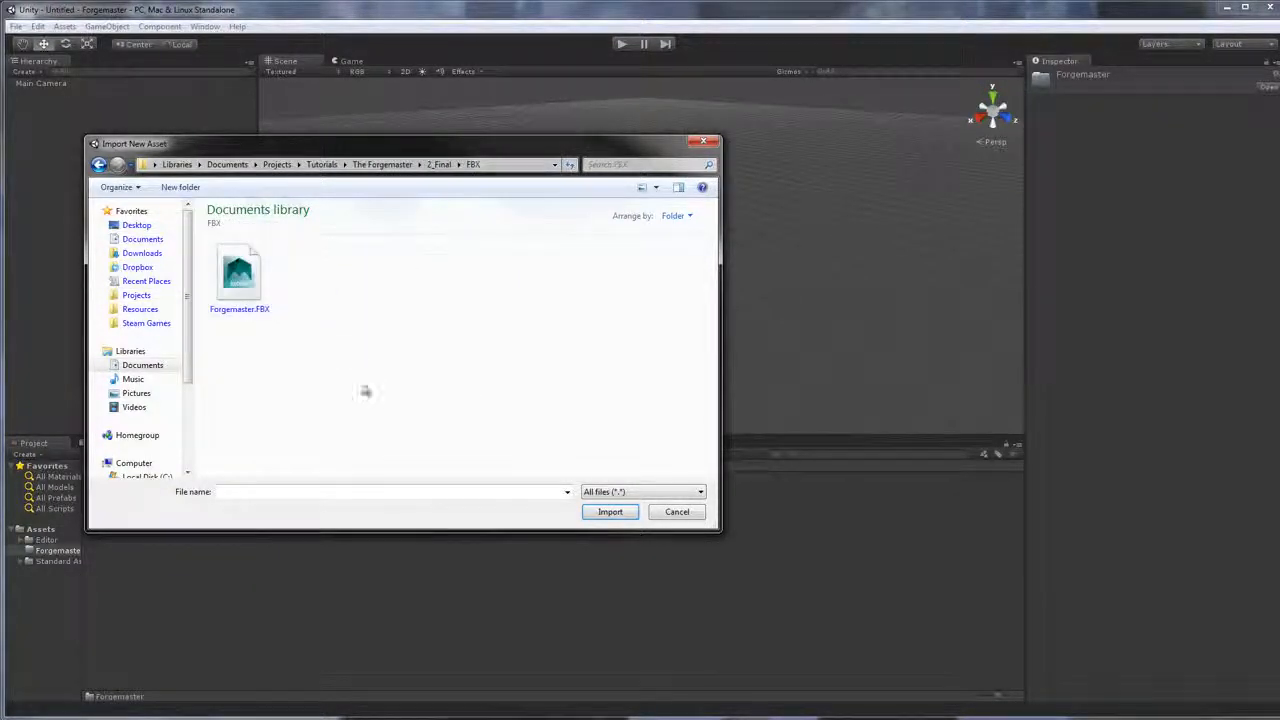
{"action": "left_click", "coordinate": [245, 278]}
{"action": "left_click", "coordinate": [605, 512]}
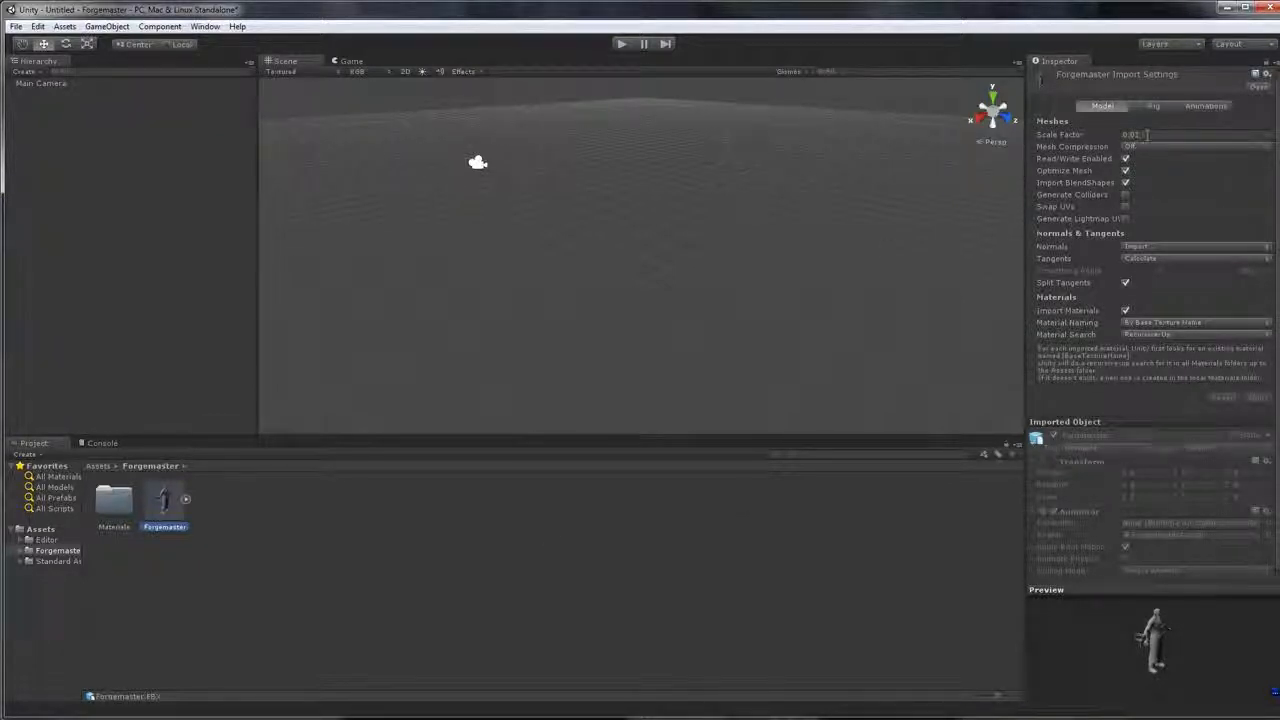
Set the Forgemaster model's import scale factor to 1, disable blend shapes, name materials From Model's Material, and apply
{"action": "left_click_drag", "start_coordinate": [1147, 134], "coordinate": [1111, 141]}
{"action": "type", "text": "1"}
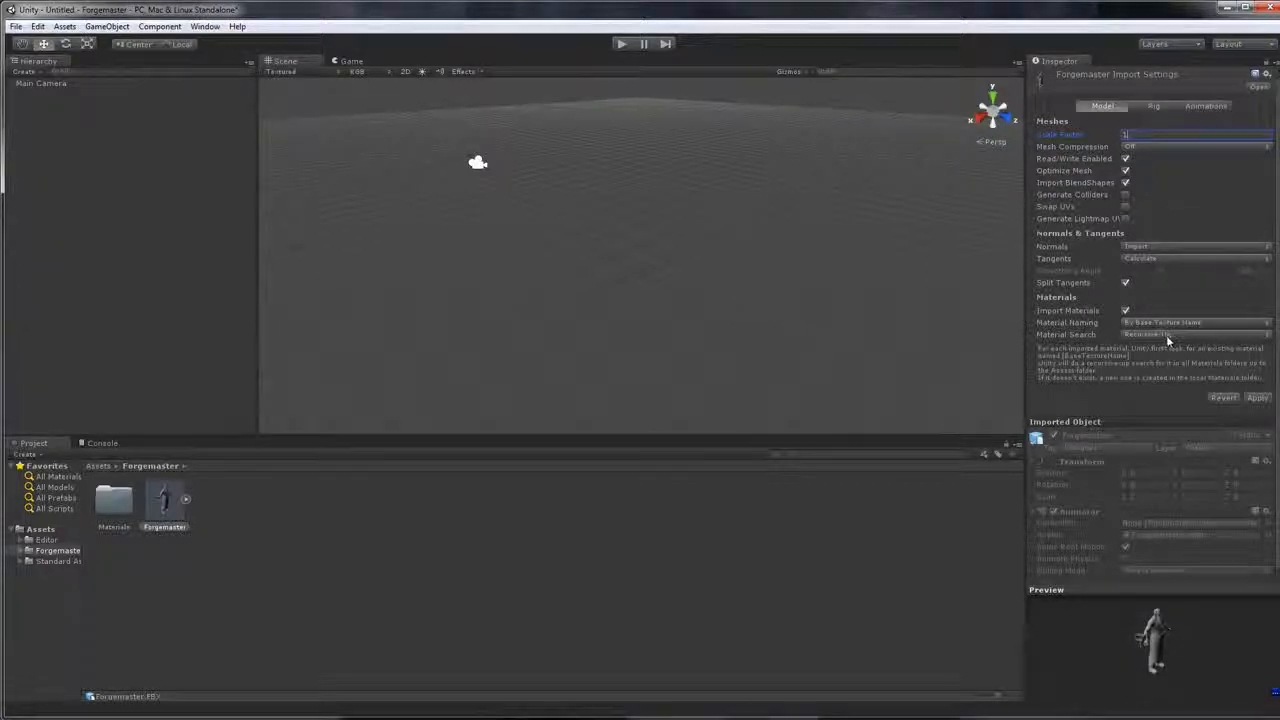
{"action": "left_click", "coordinate": [1125, 185]}
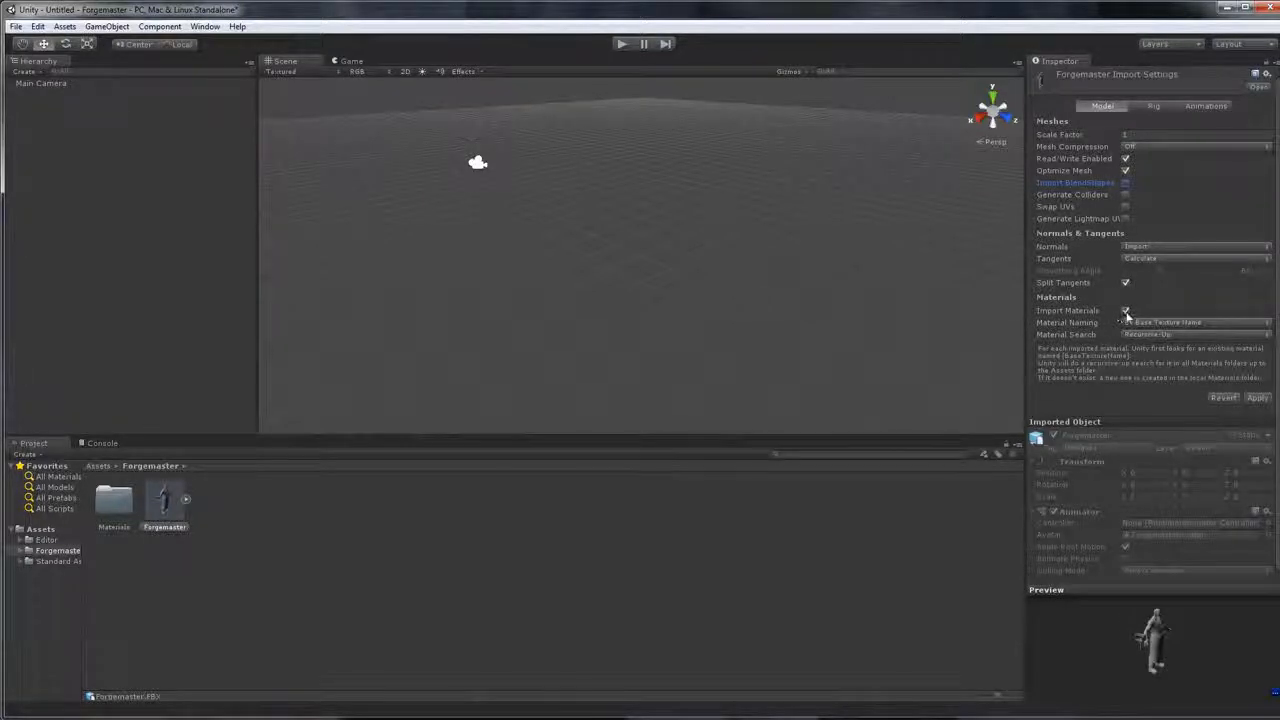
{"action": "left_click", "coordinate": [1186, 322]}
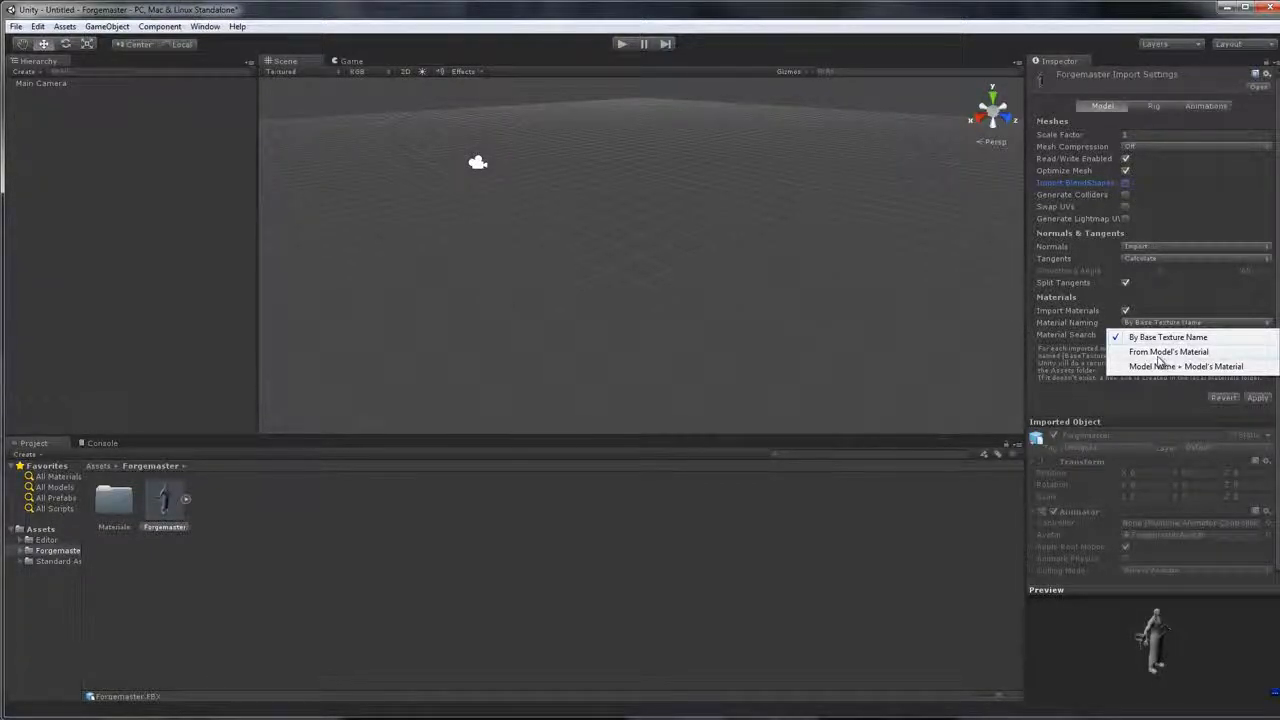
{"action": "left_click", "coordinate": [1165, 352]}
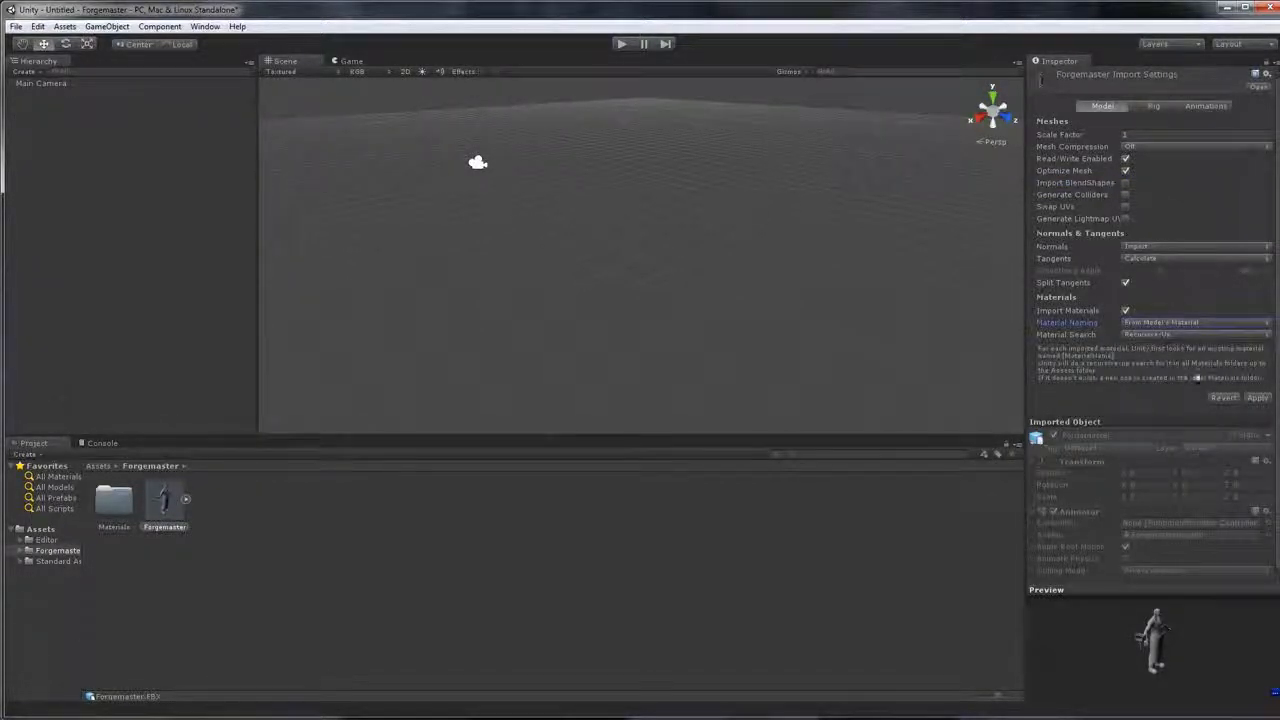
{"action": "left_click", "coordinate": [1259, 399]}
Place the Forgemaster model in the scene at about X 0.80, Y 0.74, Z -1.17
{"action": "left_click_drag", "start_coordinate": [165, 500], "coordinate": [589, 226]}
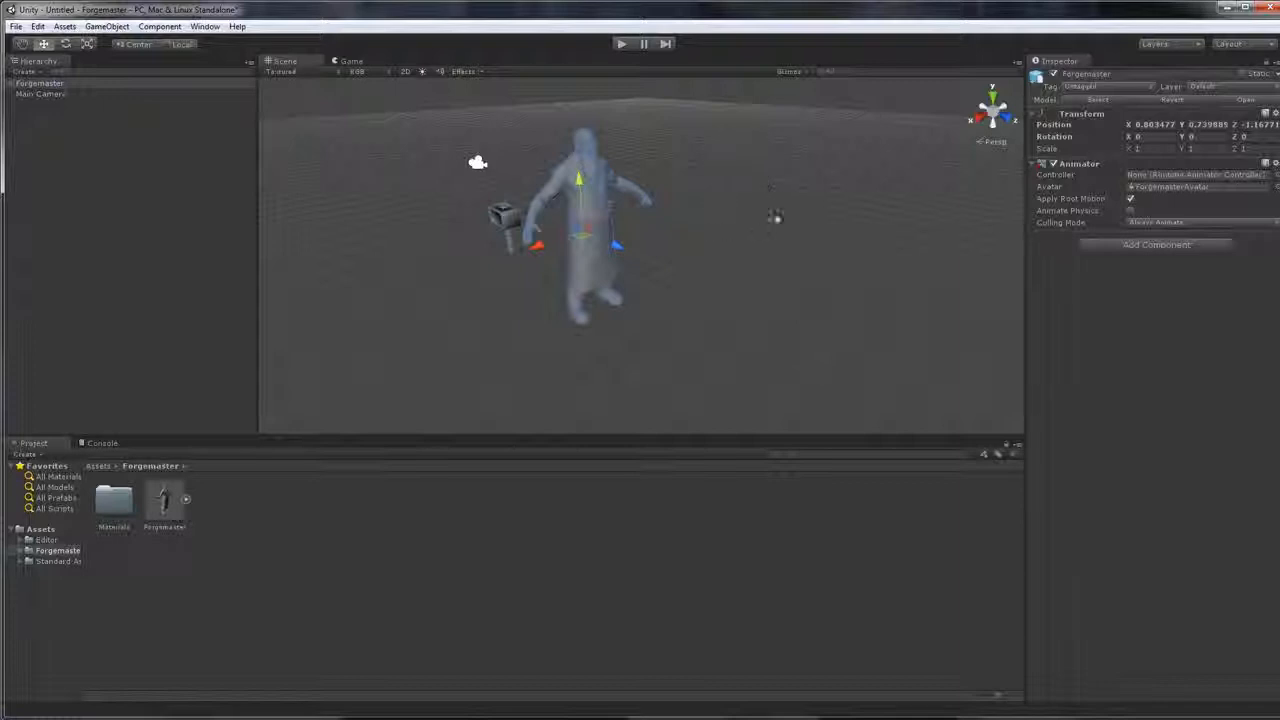
{"action": "left_click_drag", "start_coordinate": [775, 216], "coordinate": [794, 186]}
{"action": "left_click", "coordinate": [777, 194]}
{"action": "key", "text": "w"}
{"action": "key", "text": "s"}
{"action": "left_click", "coordinate": [667, 220]}
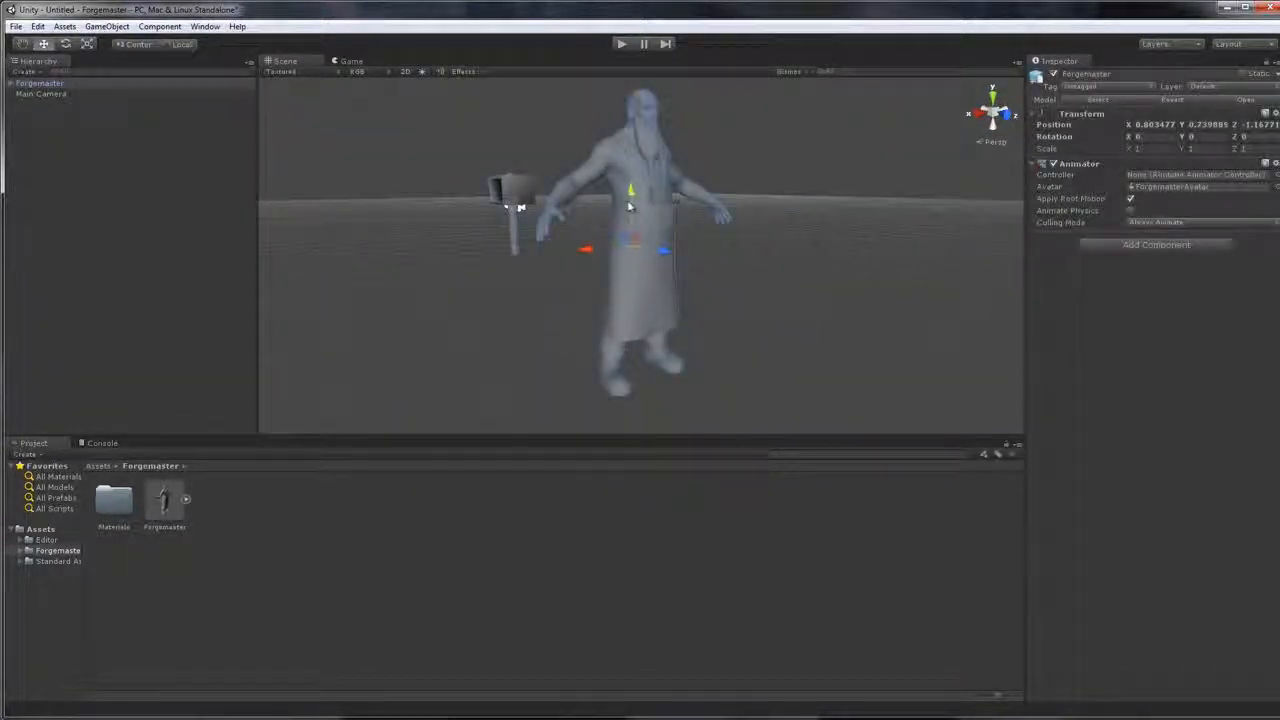
Move the Forgemaster model to about X -0.04, Y 2.59 so it stands higher above the grid
{"action": "left_click_drag", "start_coordinate": [629, 207], "coordinate": [629, 112]}
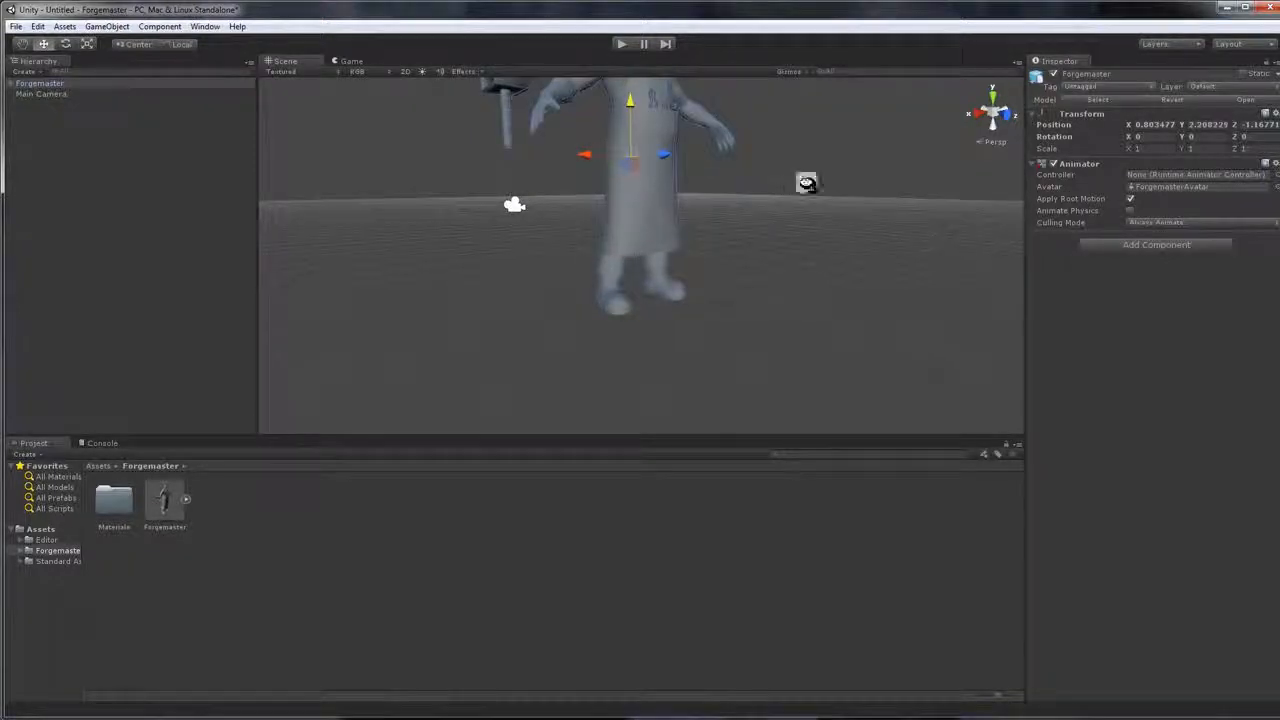
{"action": "left_click_drag", "start_coordinate": [807, 182], "coordinate": [786, 129]}
{"action": "key", "text": "w"}
{"action": "key", "text": "s"}
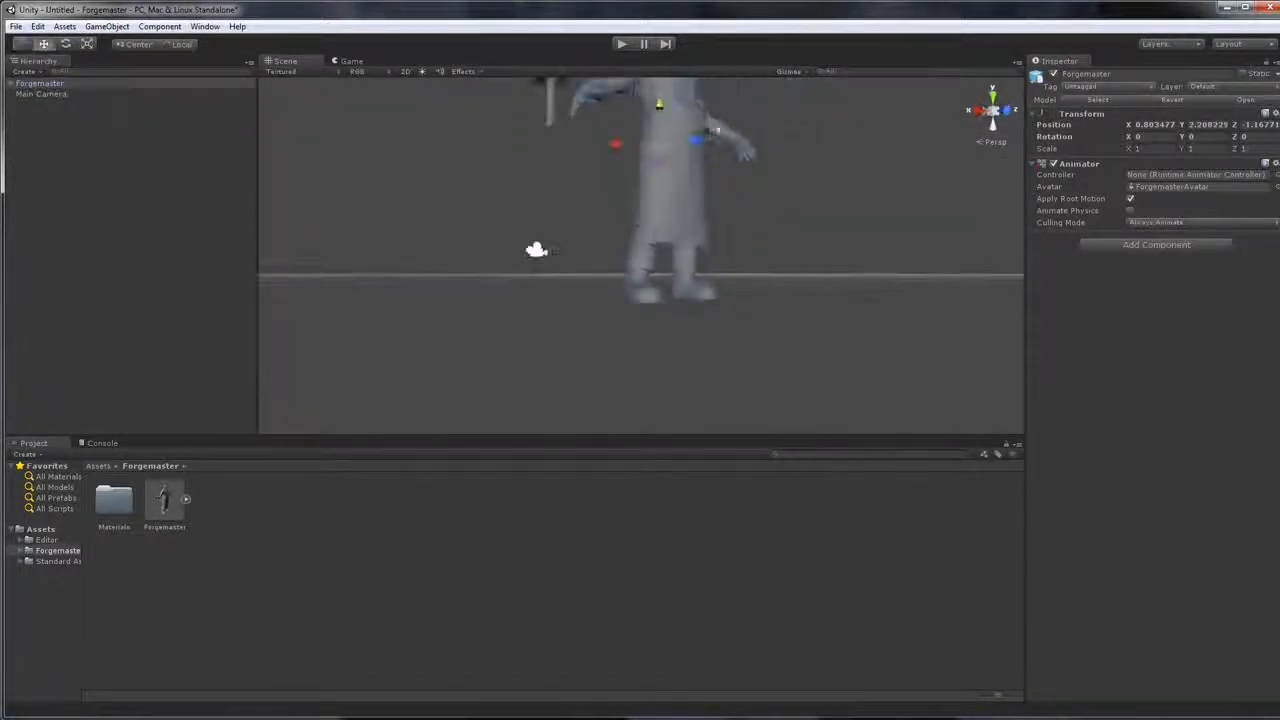
{"action": "left_click_drag", "start_coordinate": [661, 116], "coordinate": [674, 186]}
Examine the character's upper body and hammer from the side and front, finishing with the whole model selected
{"action": "left_click_drag", "start_coordinate": [791, 267], "coordinate": [903, 209]}
{"action": "key", "text": "w"}
{"action": "key", "text": "a"}
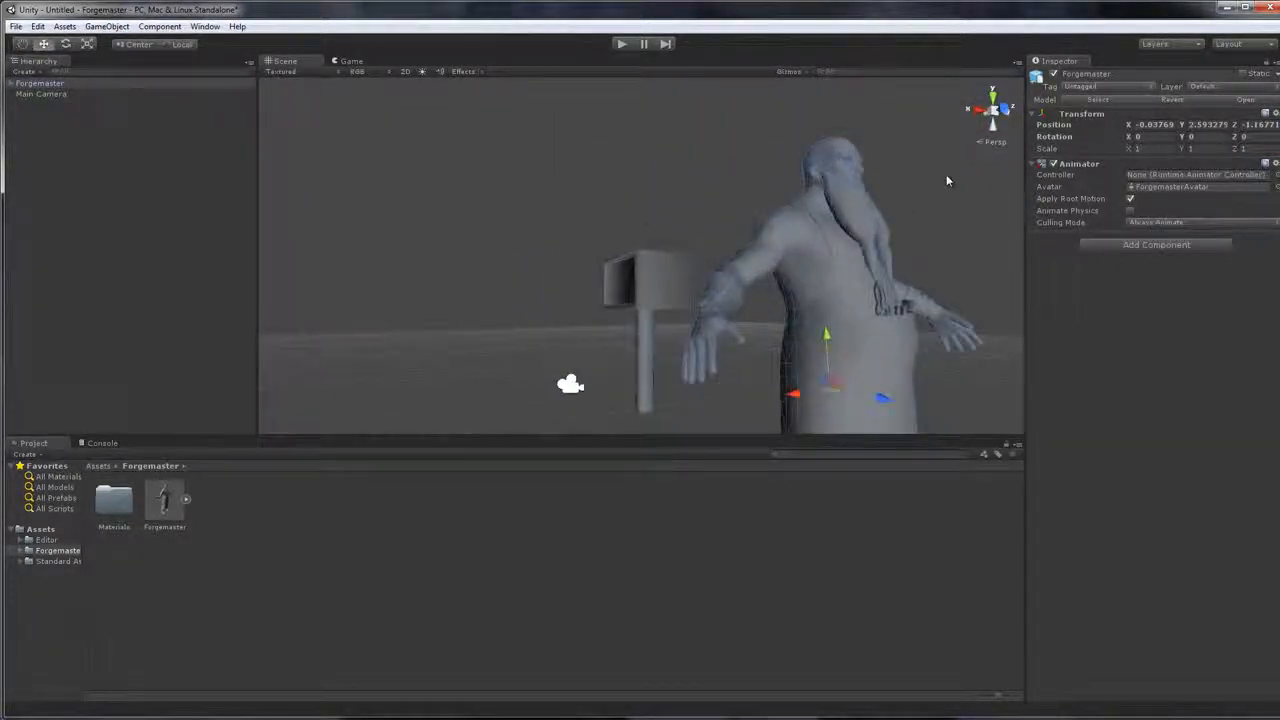
{"action": "left_click", "coordinate": [946, 182]}
{"action": "key", "text": "w"}
{"action": "left_click_drag", "start_coordinate": [826, 205], "coordinate": [667, 275]}
{"action": "key", "text": "s"}
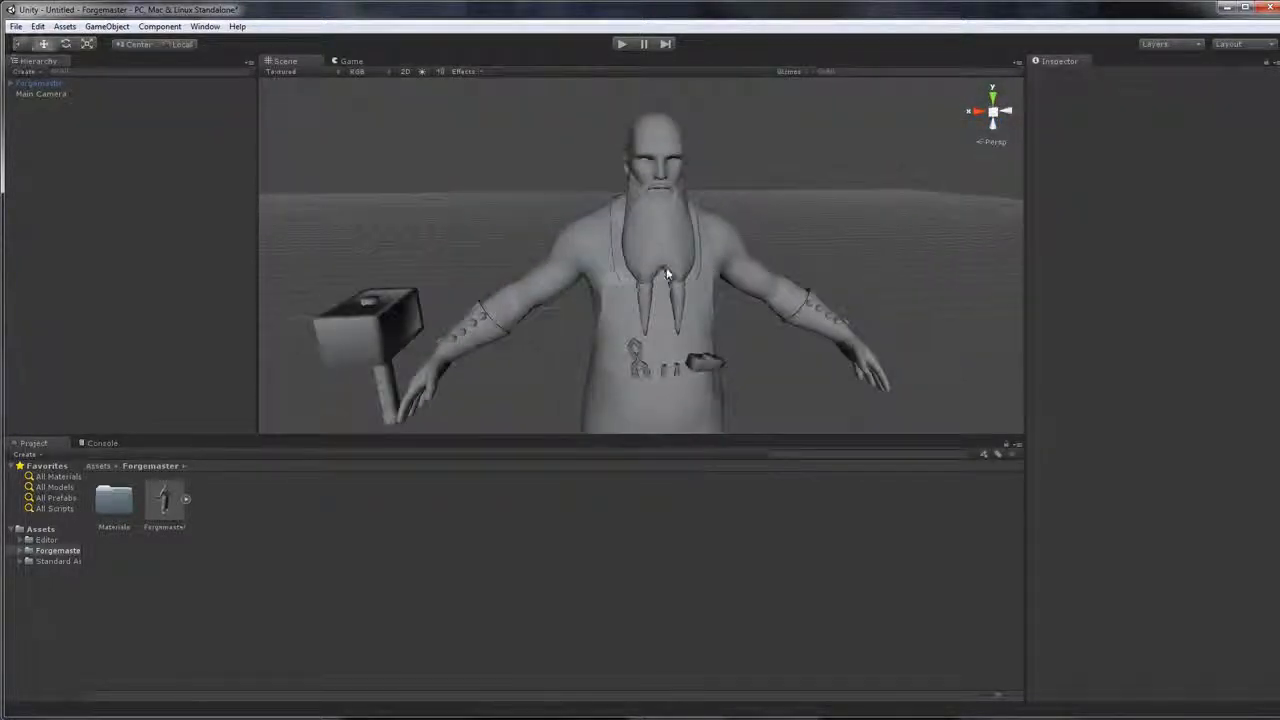
{"action": "left_click", "coordinate": [667, 275]}
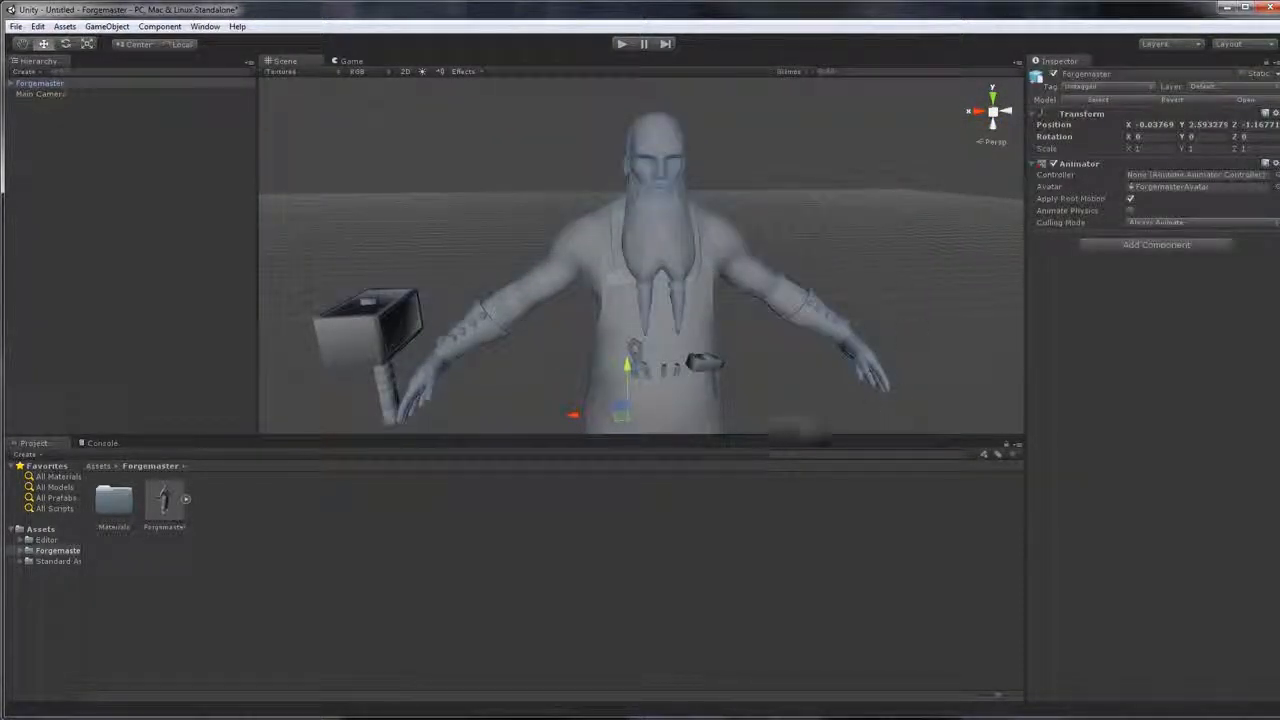
Enlarge the Scene view by shrinking the Project and Hierarchy areas, and frame the character from the front
{"action": "left_click_drag", "start_coordinate": [790, 440], "coordinate": [790, 526]}
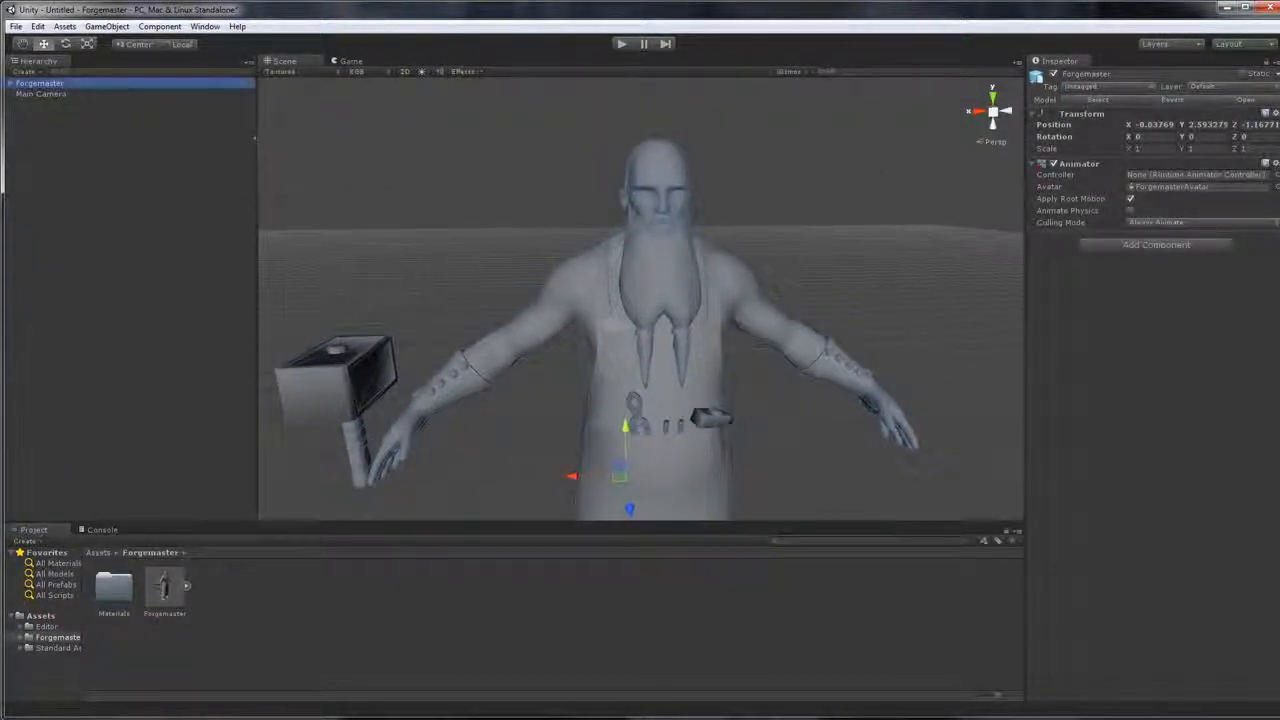
{"action": "left_click_drag", "start_coordinate": [258, 147], "coordinate": [140, 147]}
{"action": "left_click_drag", "start_coordinate": [730, 140], "coordinate": [694, 148]}
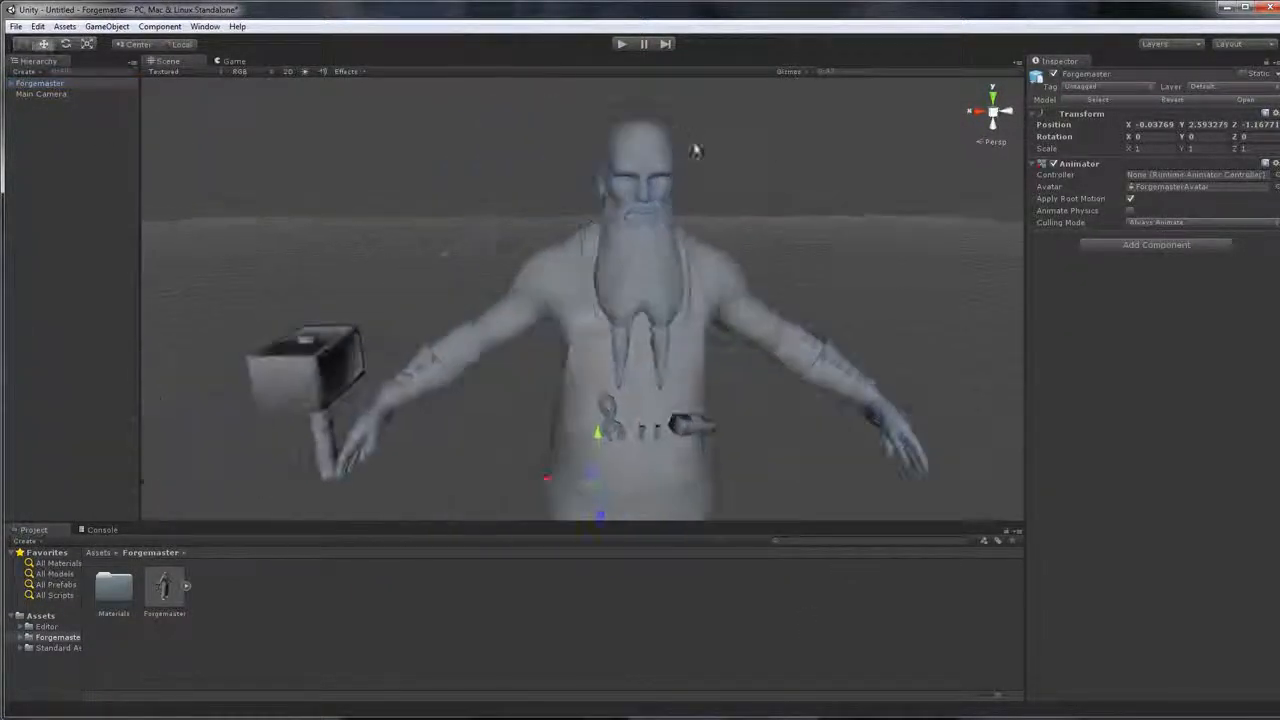
{"action": "left_click", "coordinate": [837, 171]}
{"action": "left_click_drag", "start_coordinate": [817, 173], "coordinate": [744, 243]}
{"action": "left_click", "coordinate": [658, 240]}
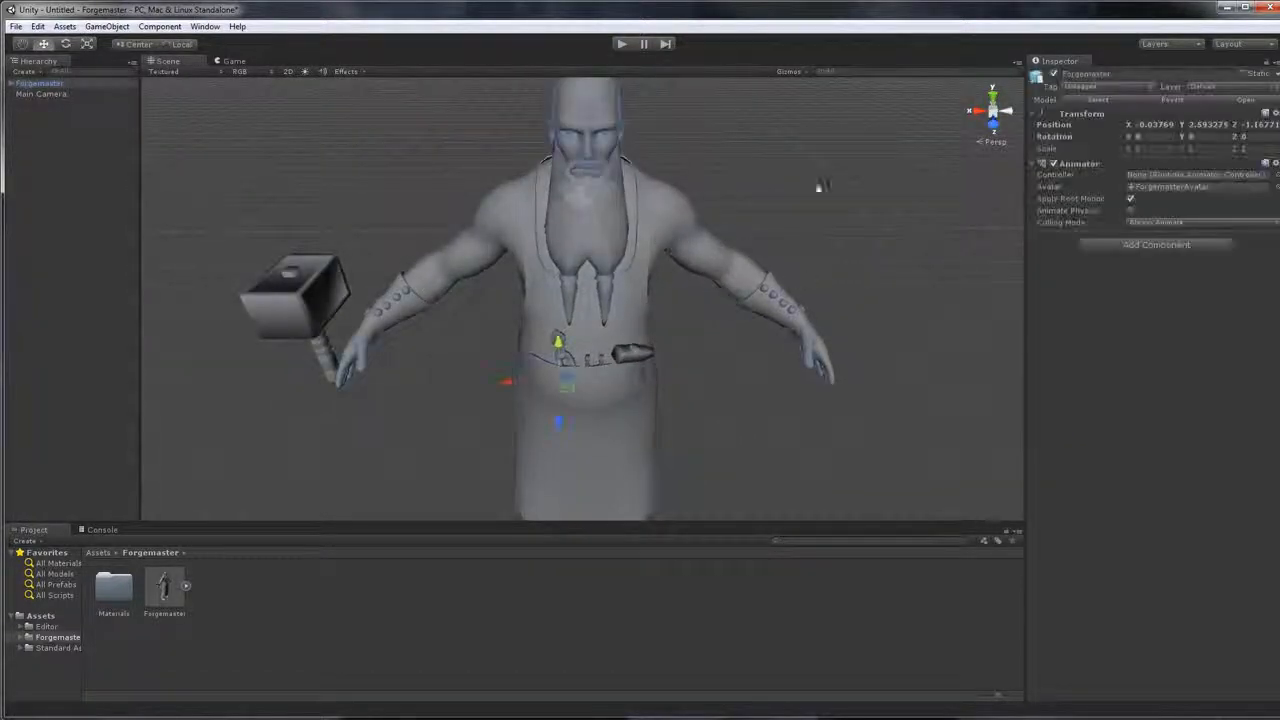
{"action": "left_click_drag", "start_coordinate": [820, 189], "coordinate": [814, 186]}
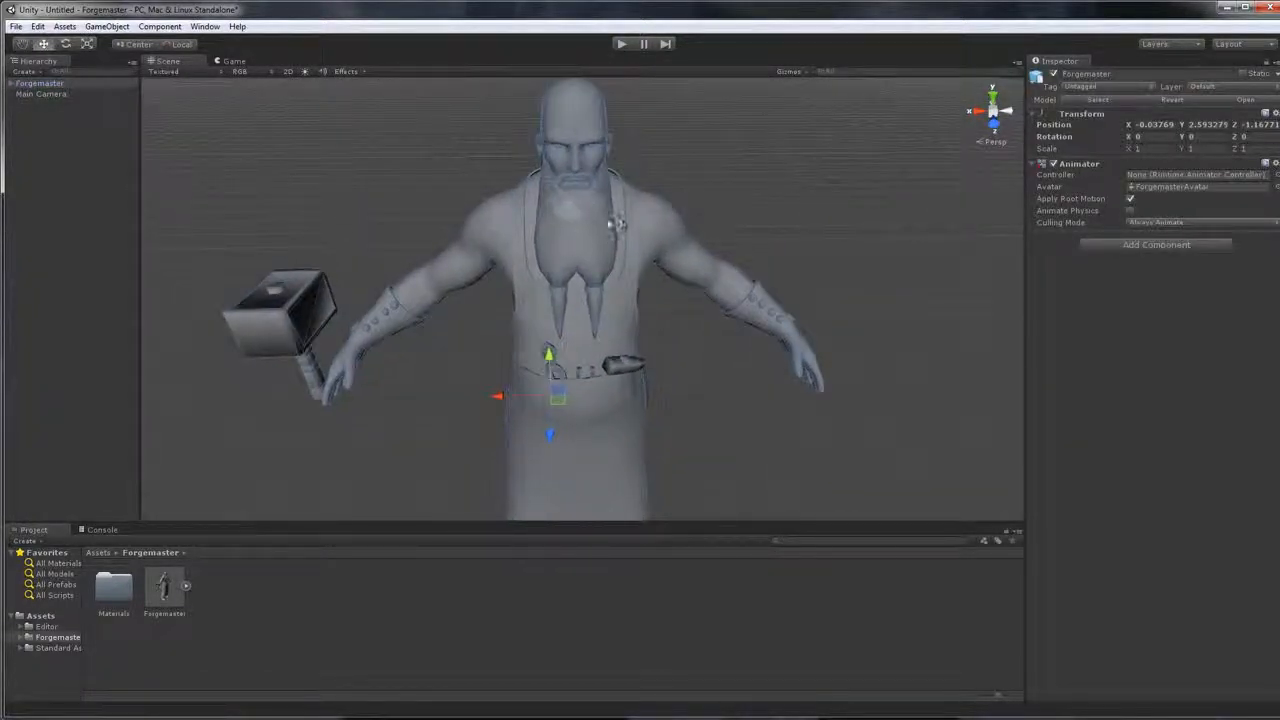
Inspect the materials assigned to the character's forge_tools, forge_bighammer and forge_apron meshes
{"action": "left_click", "coordinate": [608, 223]}
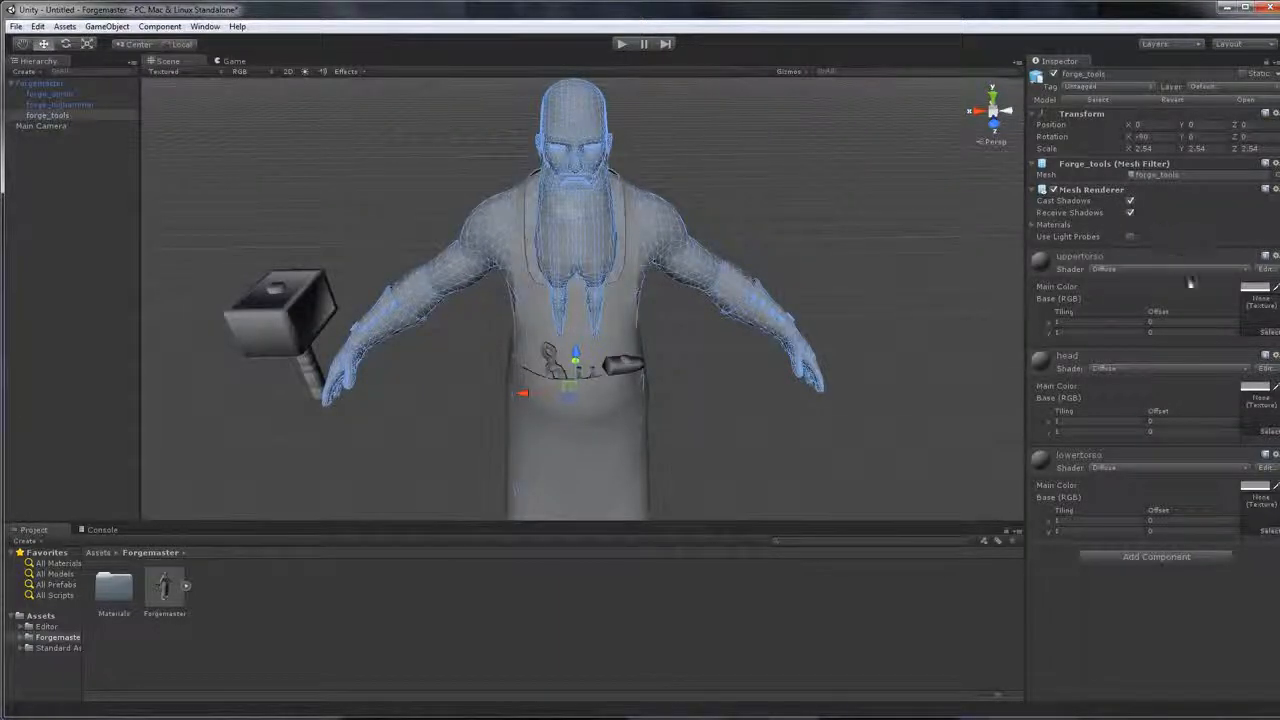
{"action": "left_click", "coordinate": [292, 328]}
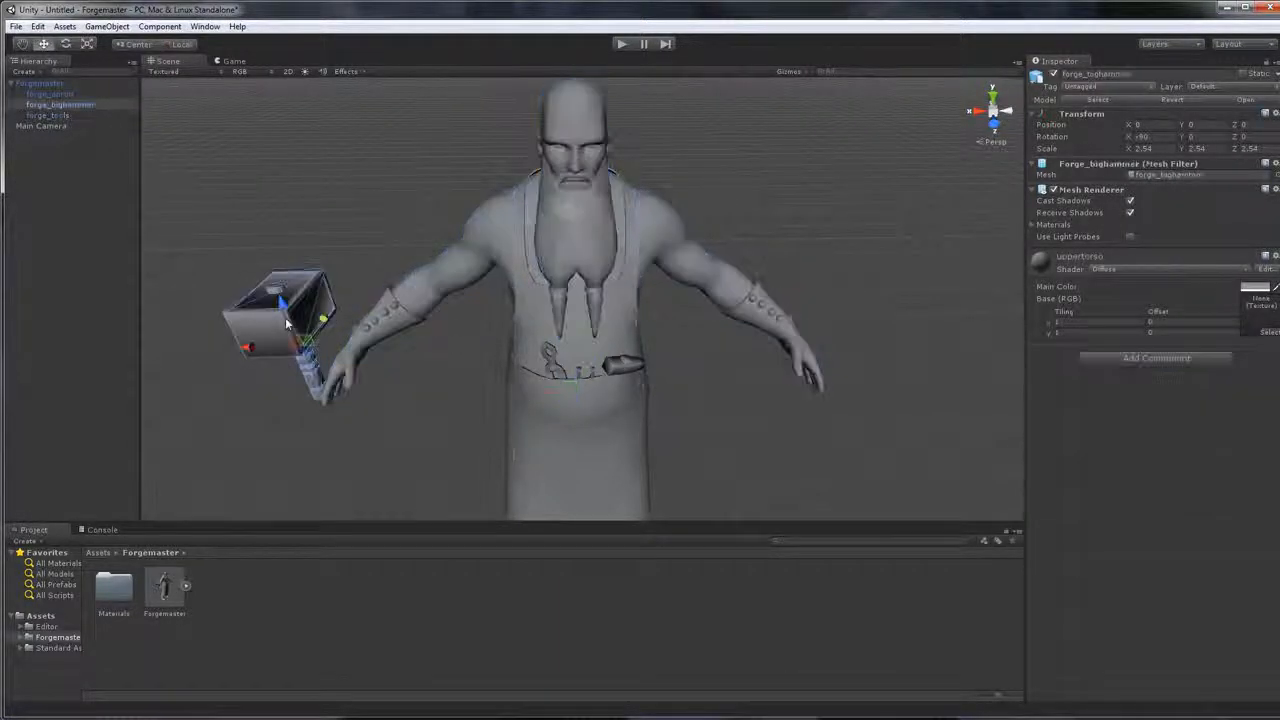
{"action": "left_click", "coordinate": [636, 372]}
{"action": "left_click", "coordinate": [678, 255]}
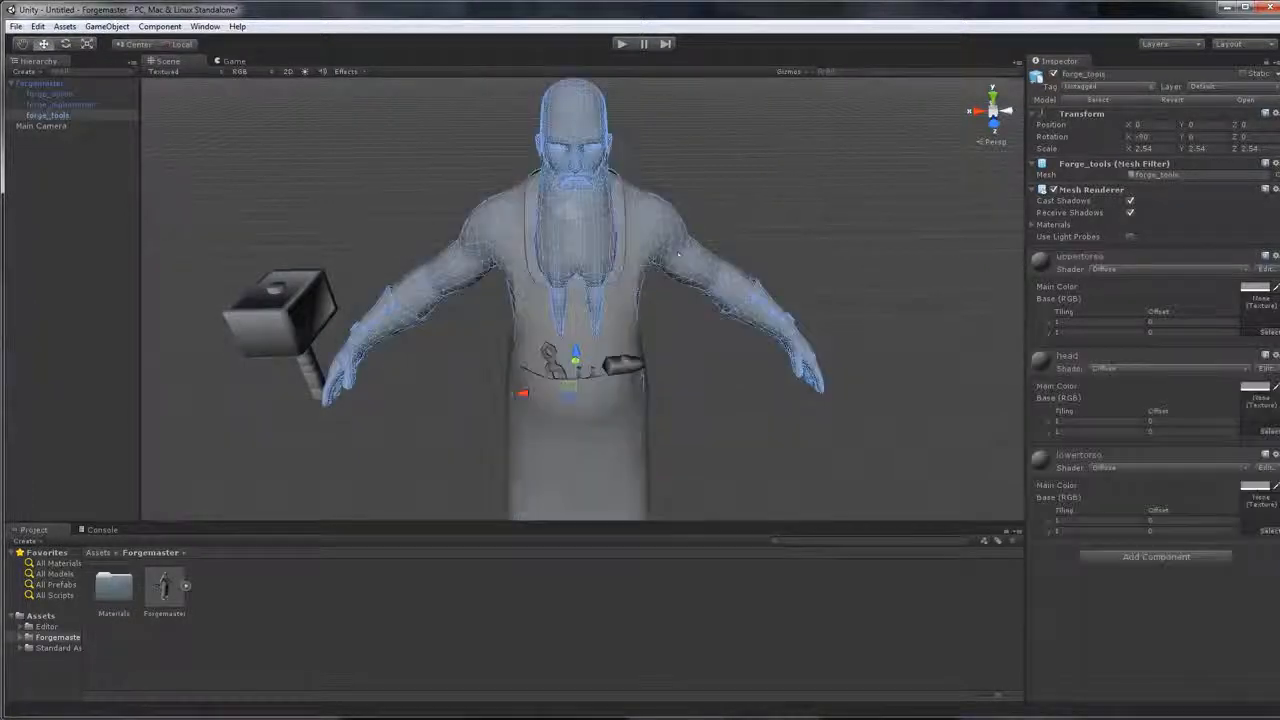
{"action": "left_click", "coordinate": [601, 344]}
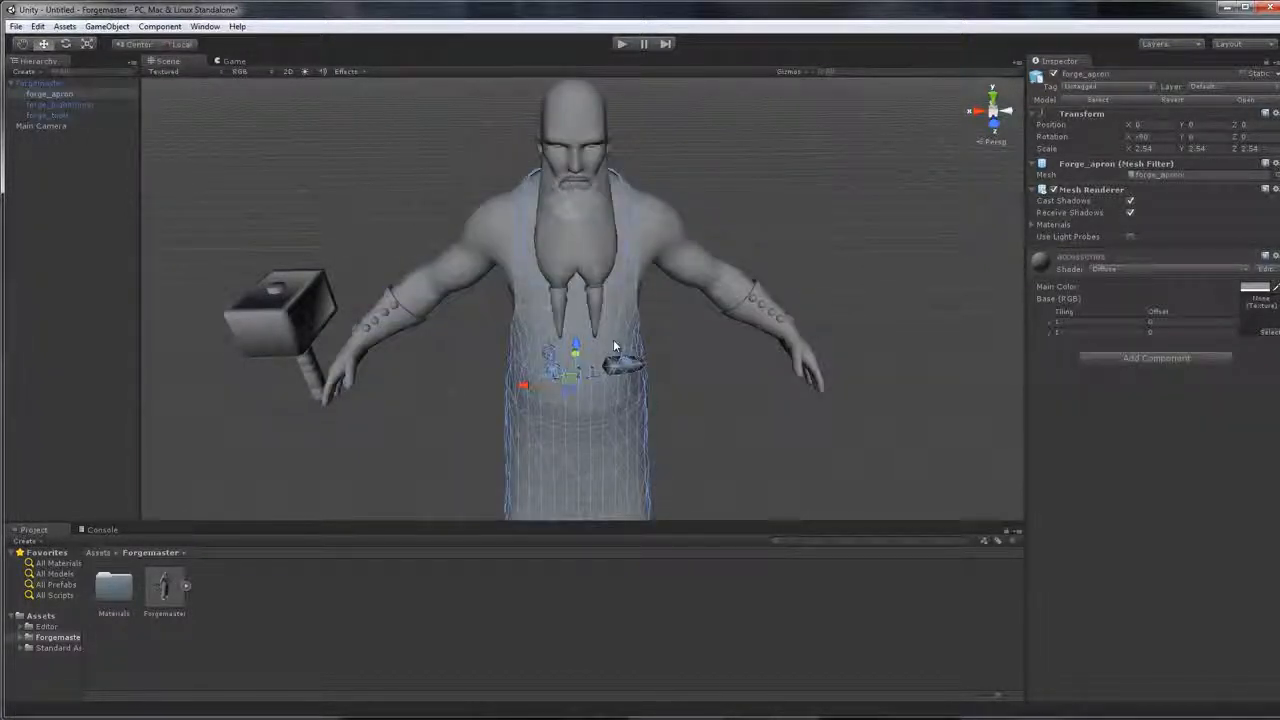
{"action": "left_click", "coordinate": [660, 326]}
{"action": "left_click", "coordinate": [625, 340]}
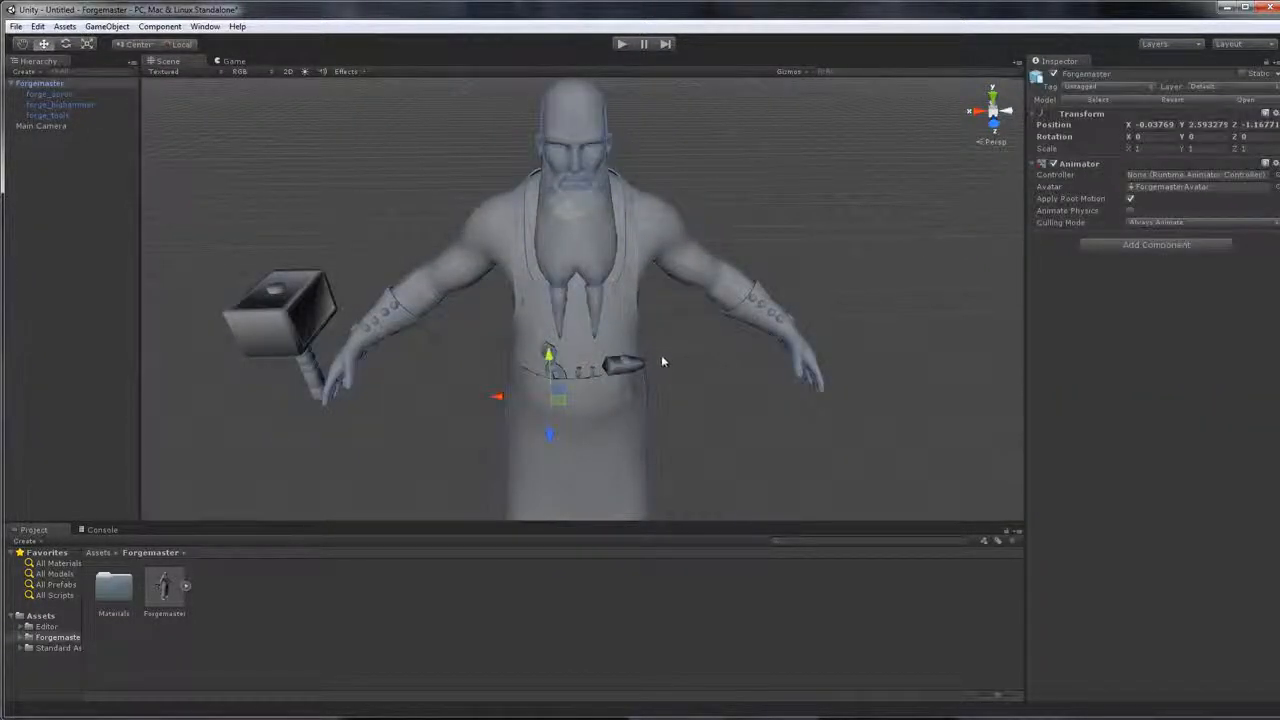
{"action": "left_click", "coordinate": [620, 297]}
{"action": "left_click", "coordinate": [294, 316]}
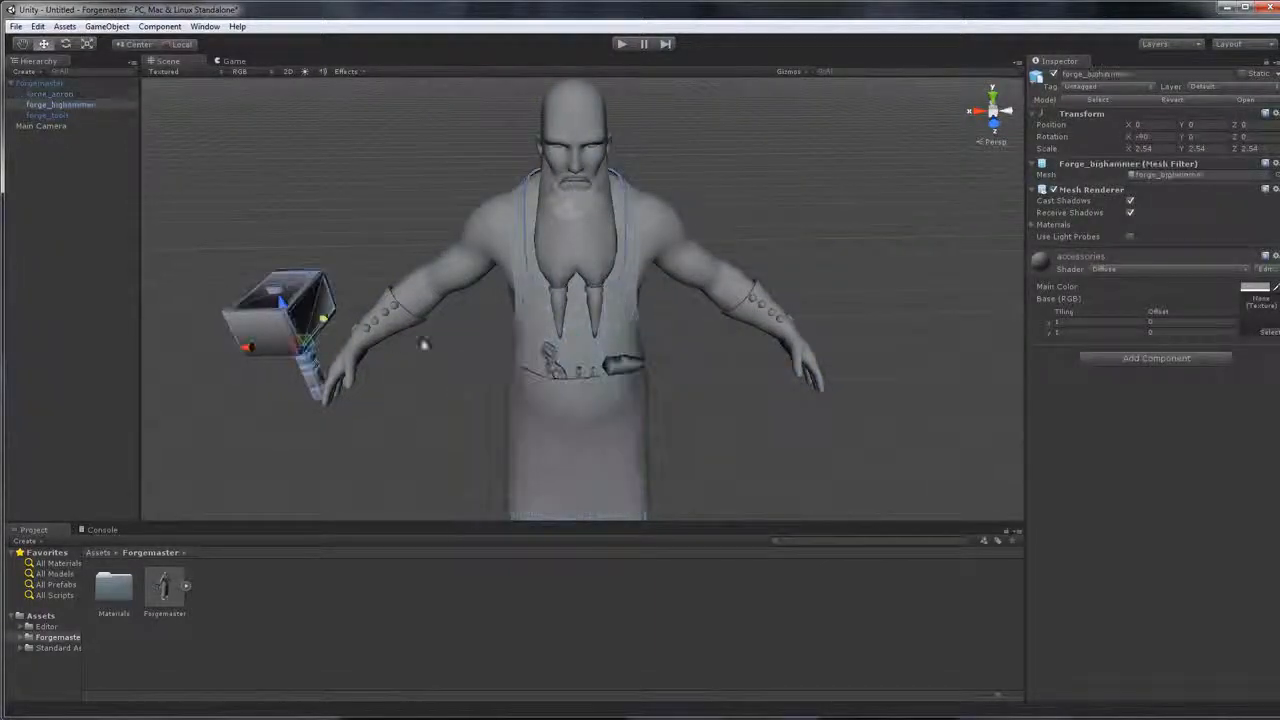
{"action": "left_click", "coordinate": [551, 335]}
{"action": "left_click", "coordinate": [278, 318]}
{"action": "left_click", "coordinate": [518, 332]}
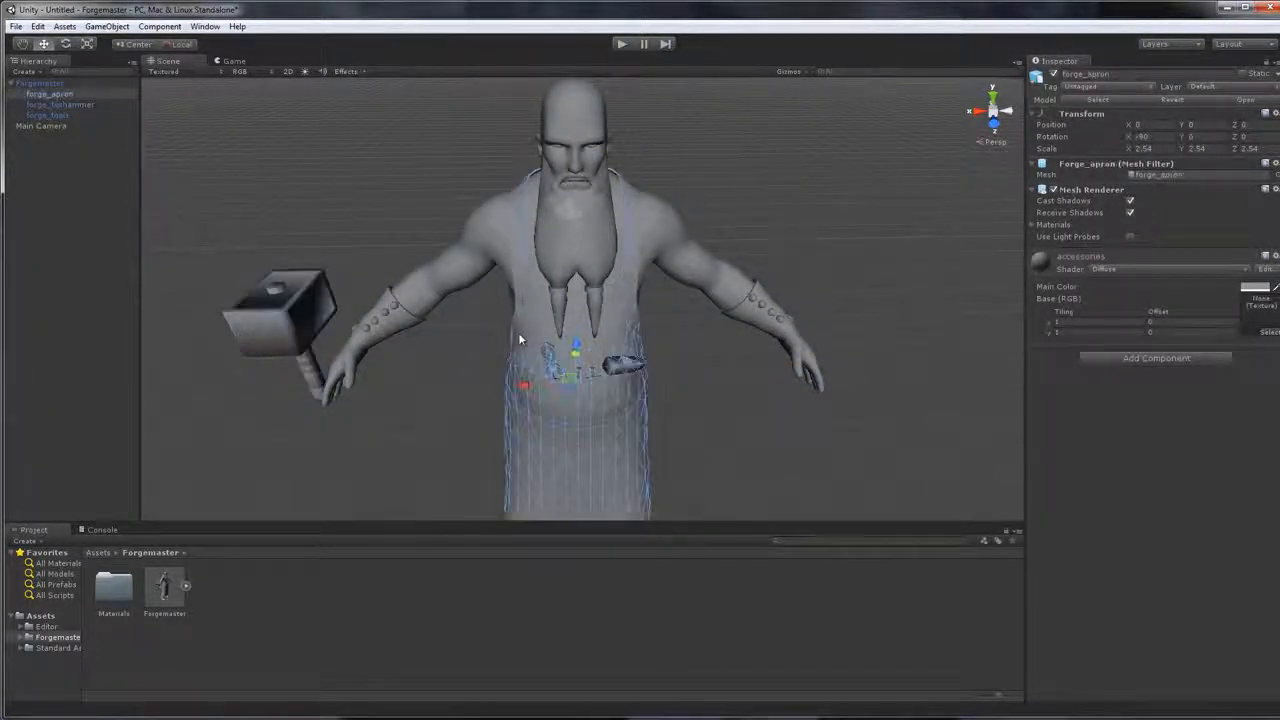
{"action": "left_click", "coordinate": [264, 326]}
{"action": "left_click", "coordinate": [528, 350]}
{"action": "left_click", "coordinate": [645, 252]}
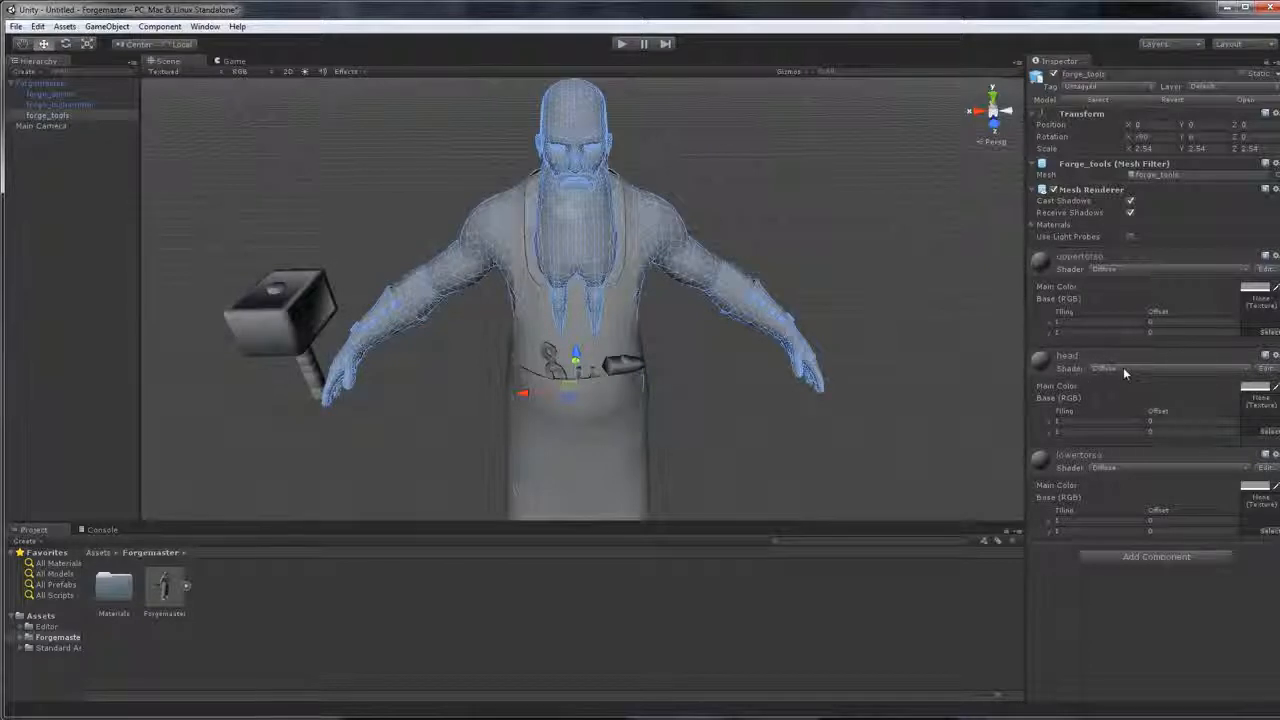
Create a folder named Textures inside the Forgemaster assets folder and open it
{"action": "left_click", "coordinate": [259, 605]}
{"action": "right_click", "coordinate": [259, 605]}
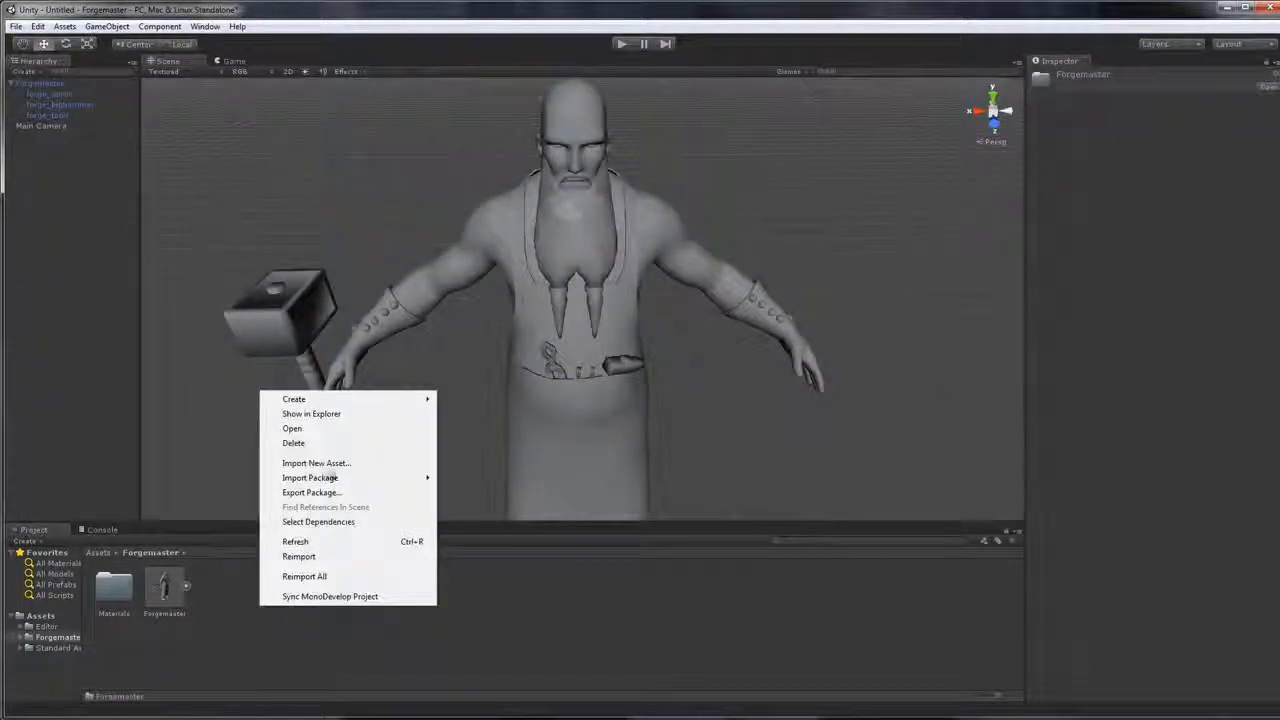
{"action": "mouse_move", "coordinate": [305, 402]}
{"action": "left_click", "coordinate": [167, 401]}
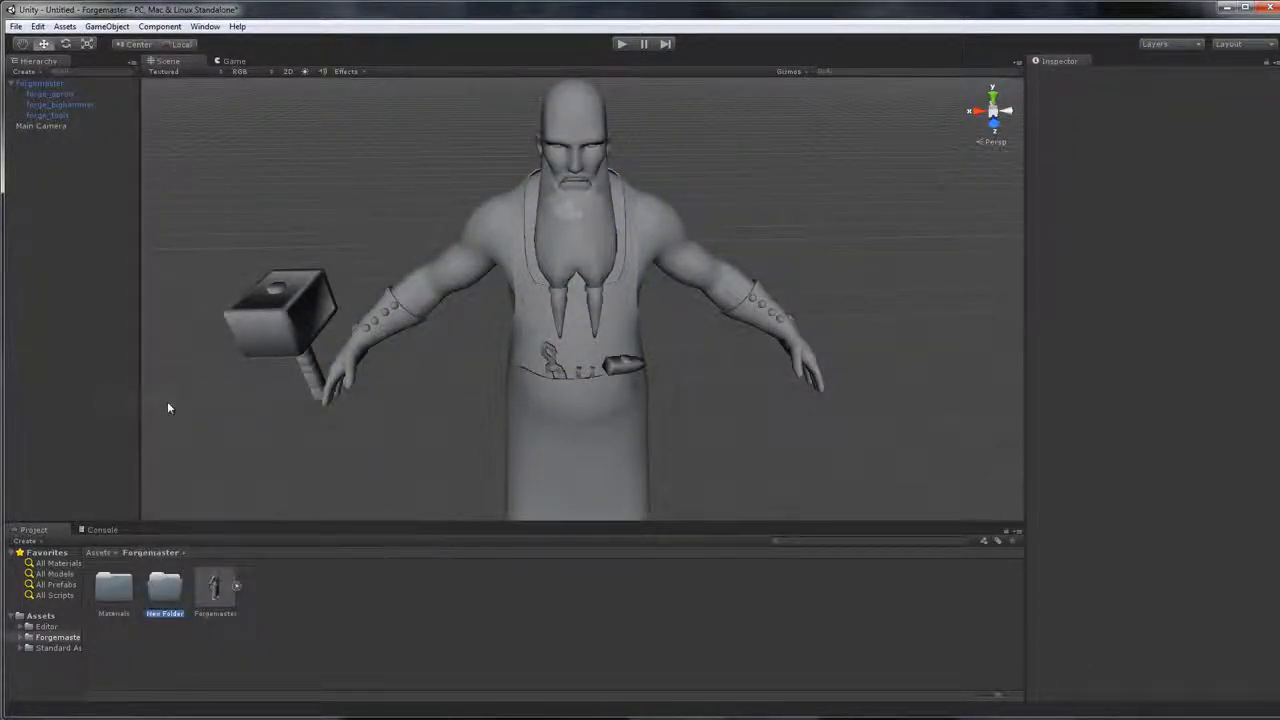
{"action": "type", "text": "Textures"}
{"action": "key", "text": "Return"}
{"action": "key", "text": "Return"}
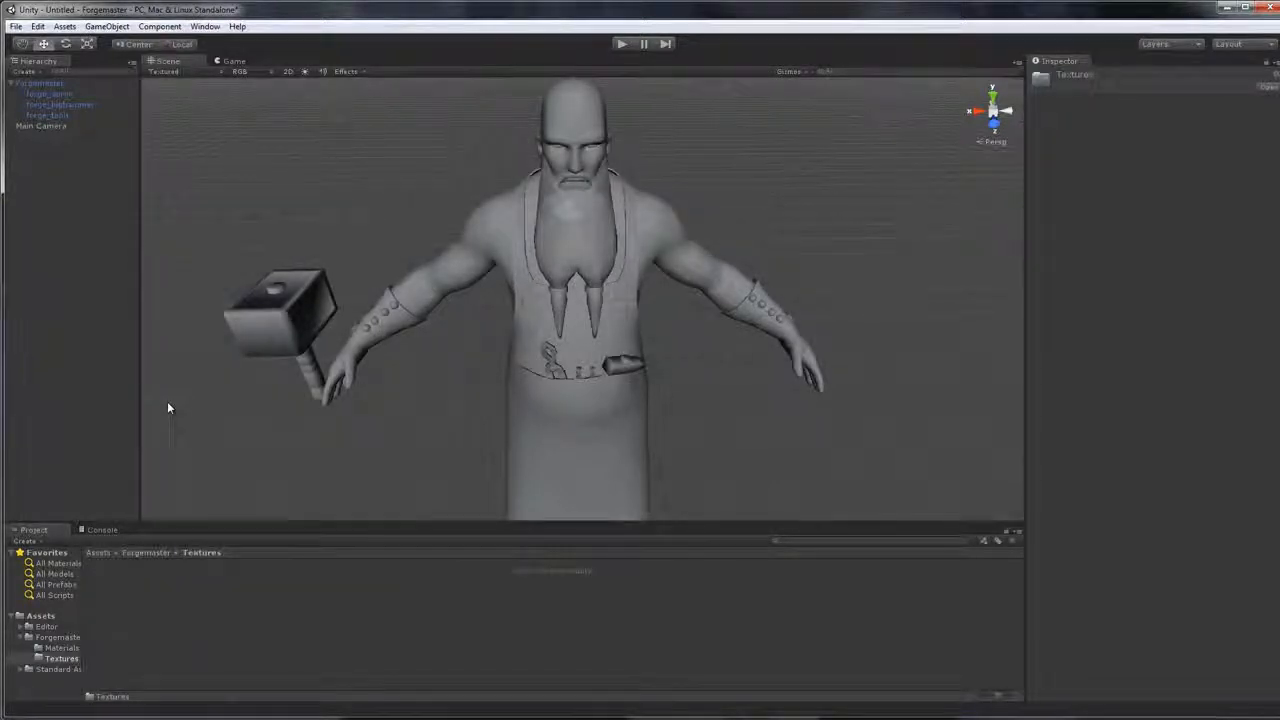
Import forge_head_dm.png from the 2_Final project's Textures directory into the Textures asset folder
{"action": "right_click", "coordinate": [277, 622]}
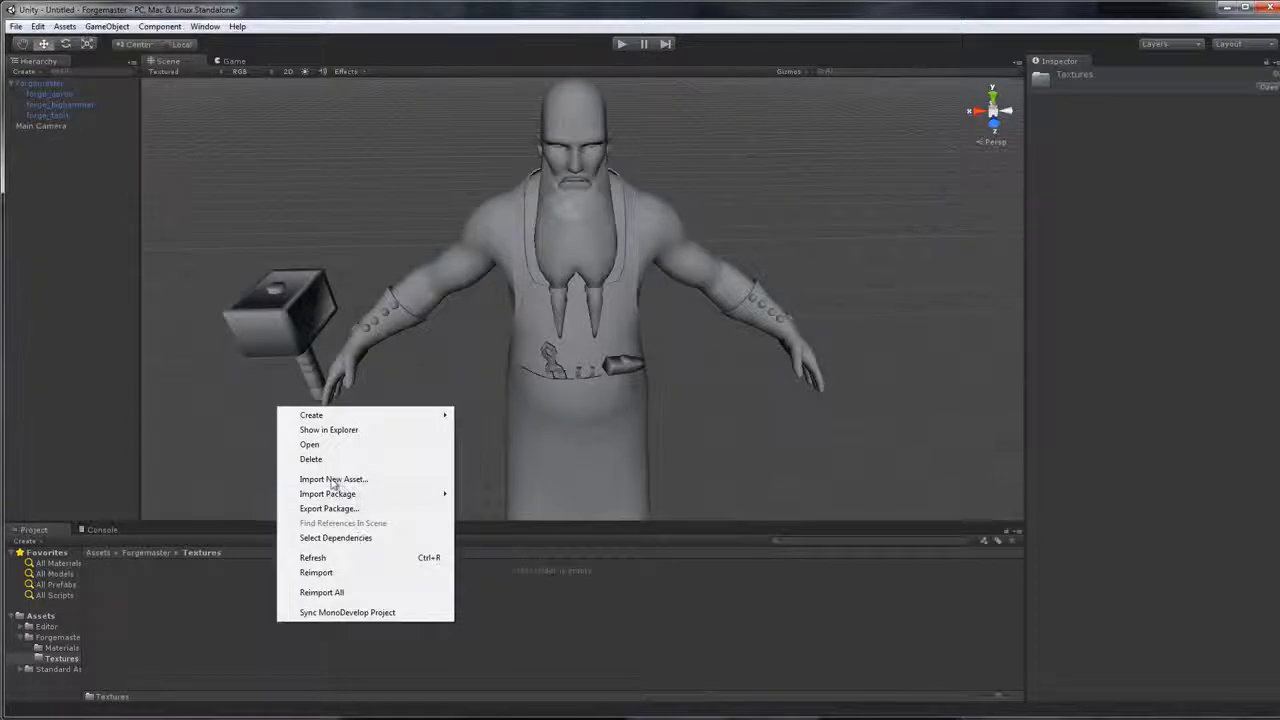
{"action": "left_click", "coordinate": [334, 480]}
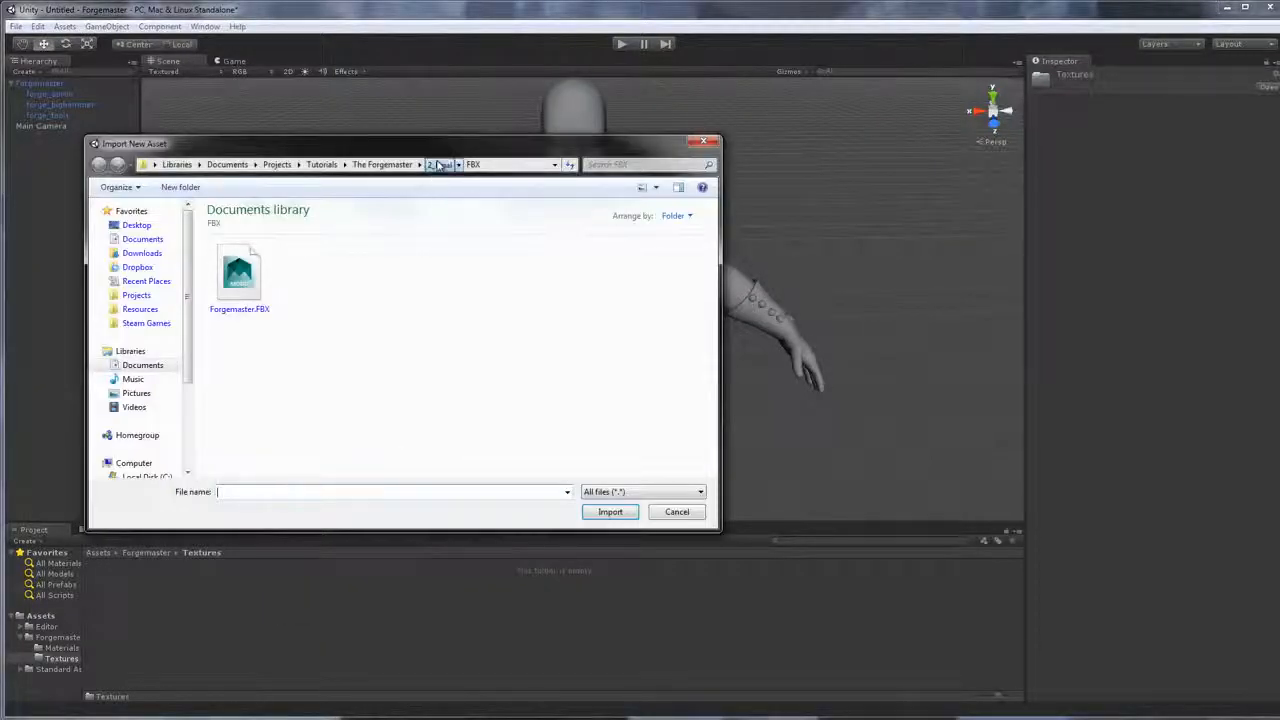
{"action": "left_click", "coordinate": [438, 165]}
{"action": "double_click", "coordinate": [310, 272]}
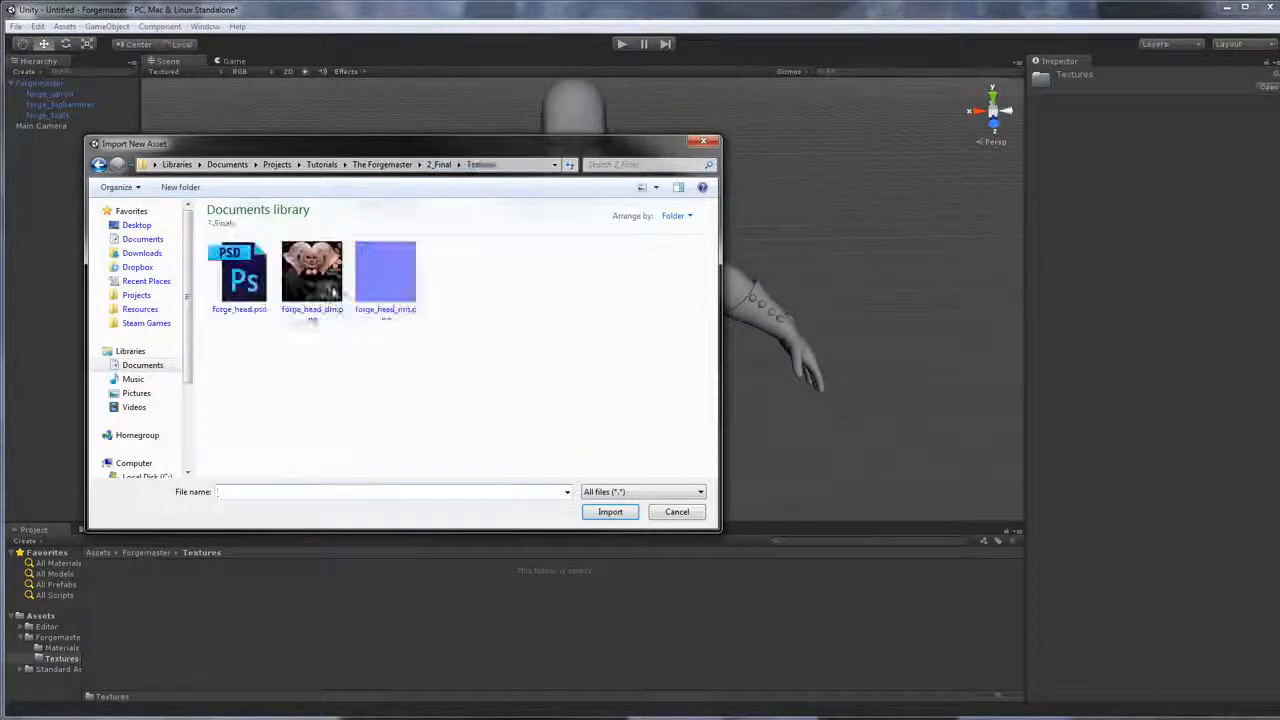
{"action": "left_click", "coordinate": [325, 275]}
{"action": "left_click", "coordinate": [610, 512]}
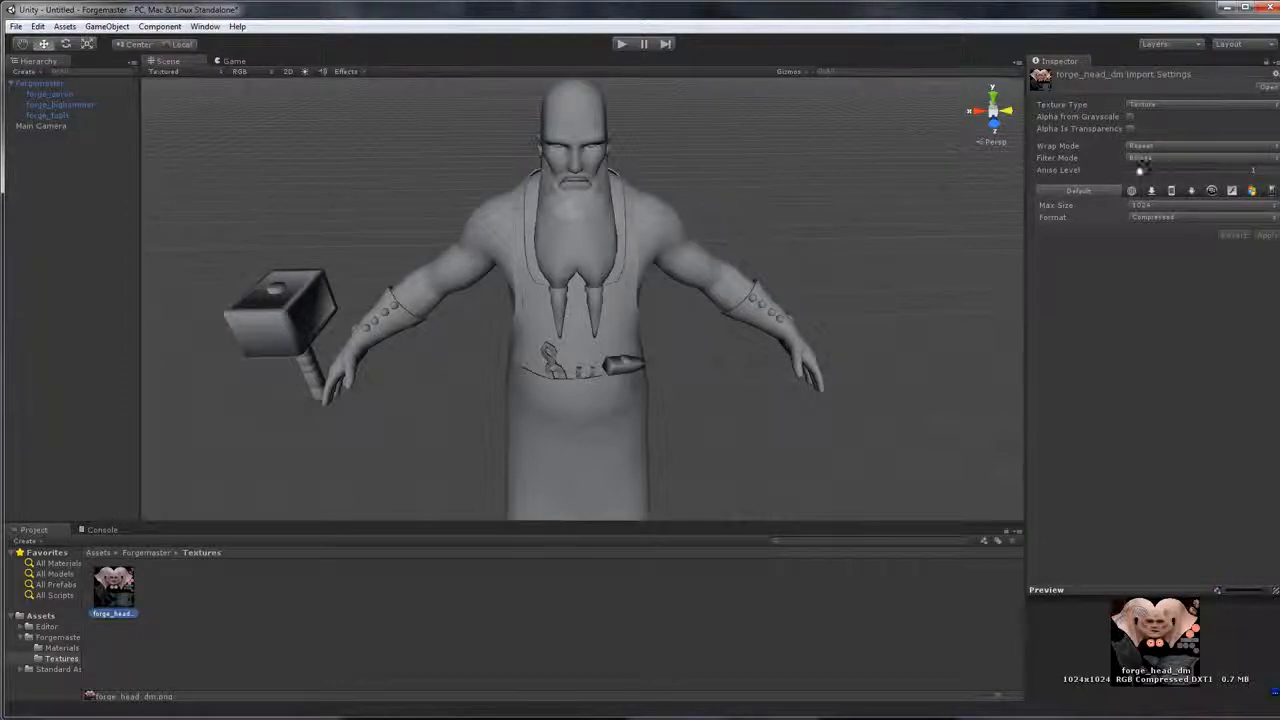
Give the forge_head_dm texture Trilinear filtering, the maximum aniso level and a max size of 4096, and apply the import settings
{"action": "left_click", "coordinate": [1147, 158]}
{"action": "left_click", "coordinate": [1160, 202]}
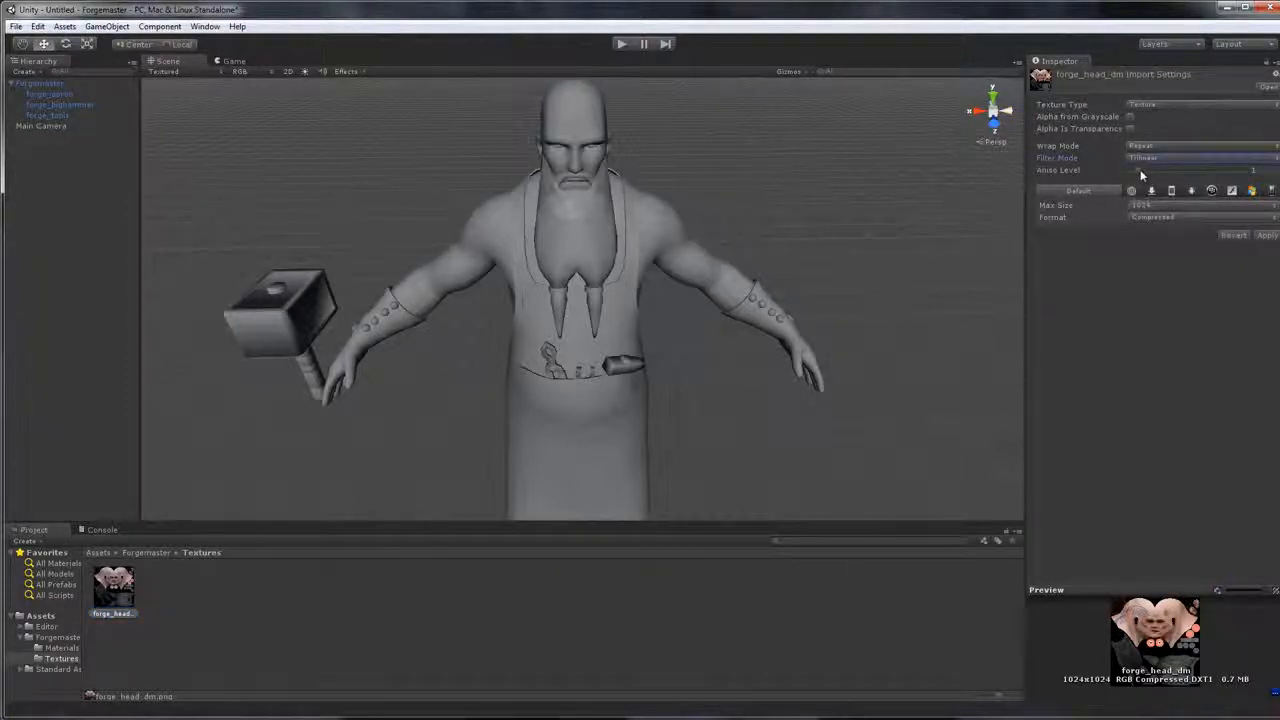
{"action": "left_click_drag", "start_coordinate": [1141, 172], "coordinate": [1167, 174]}
{"action": "left_click", "coordinate": [1153, 206]}
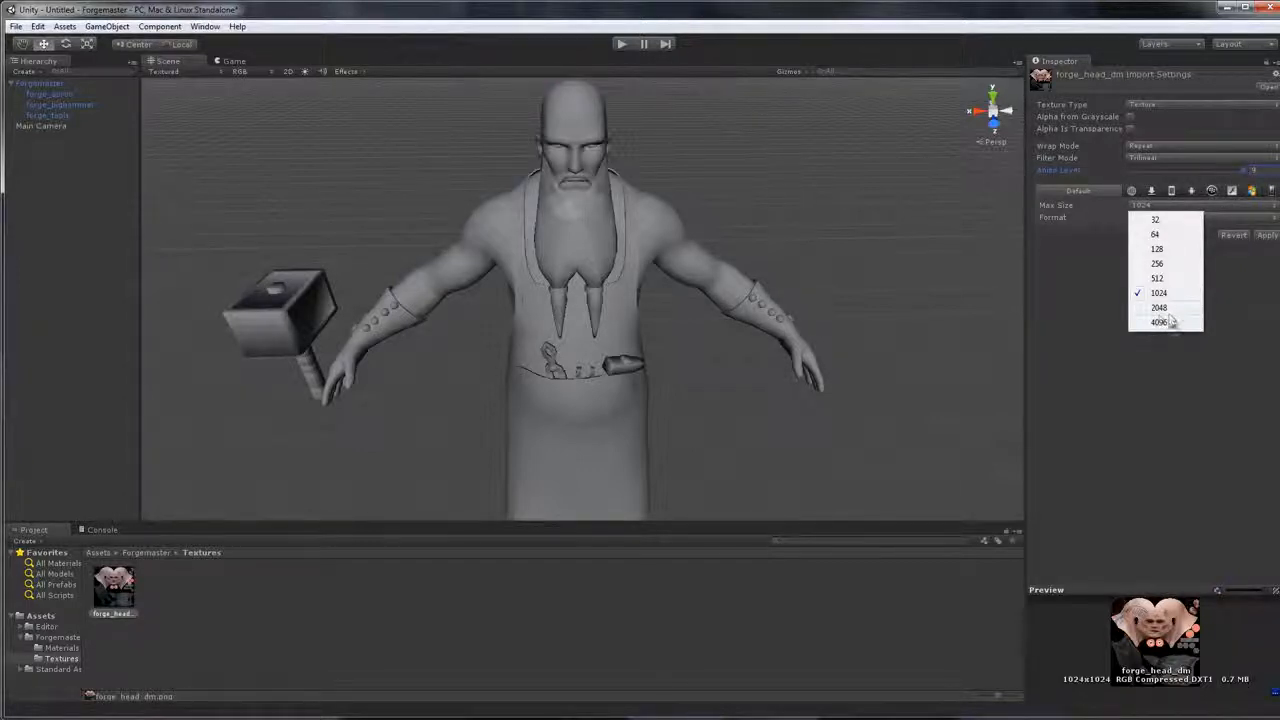
{"action": "left_click", "coordinate": [1160, 322]}
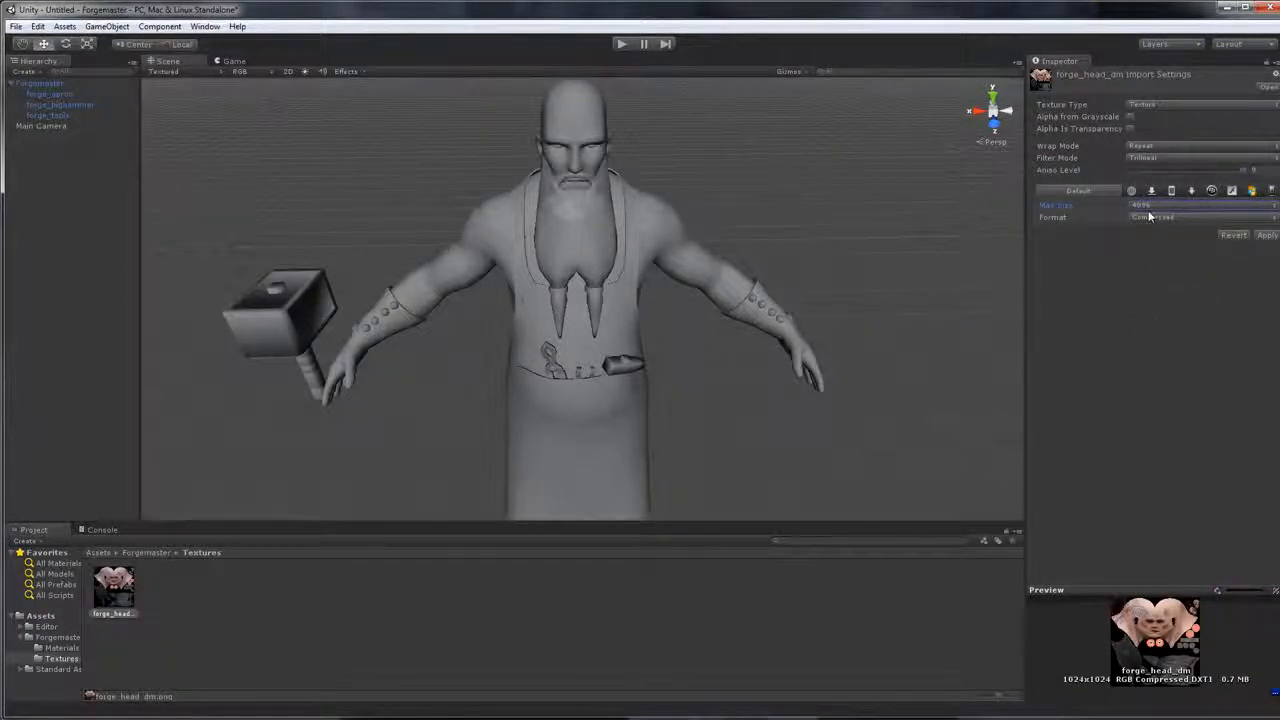
{"action": "left_click", "coordinate": [1262, 236]}
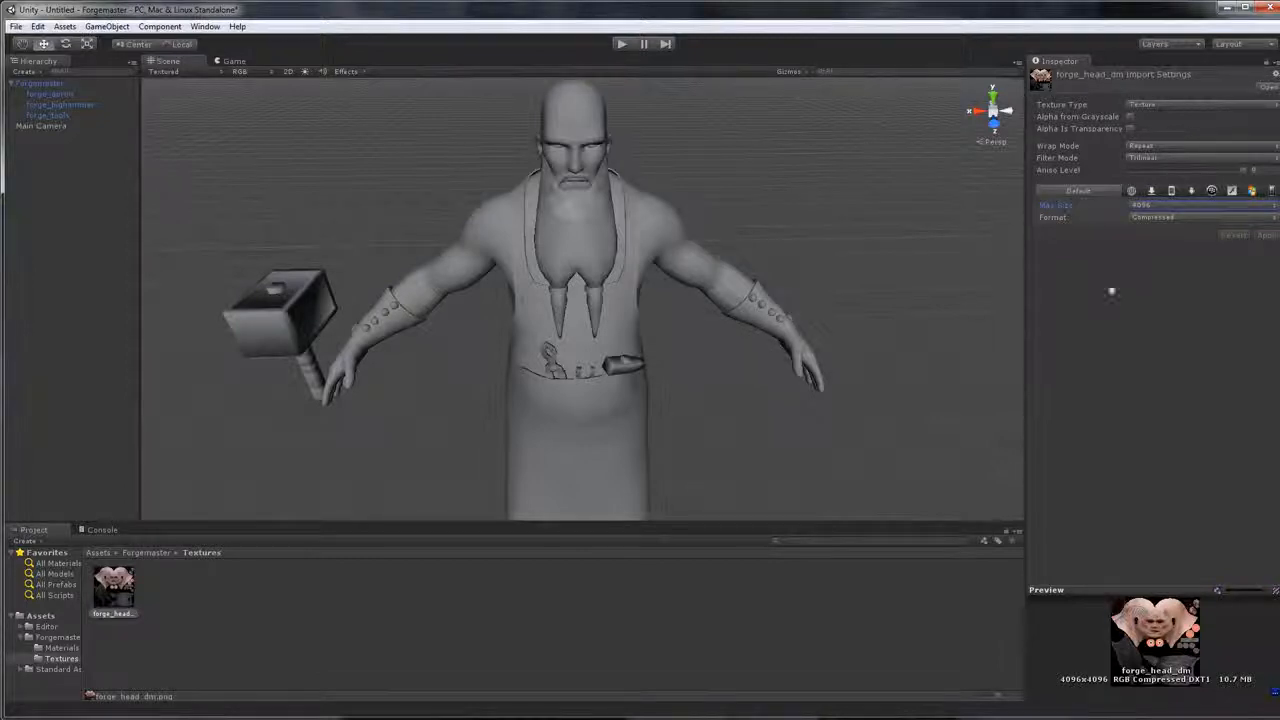
Import the normal map image forge_head_nm.png into the Textures asset folder
{"action": "right_click", "coordinate": [330, 630]}
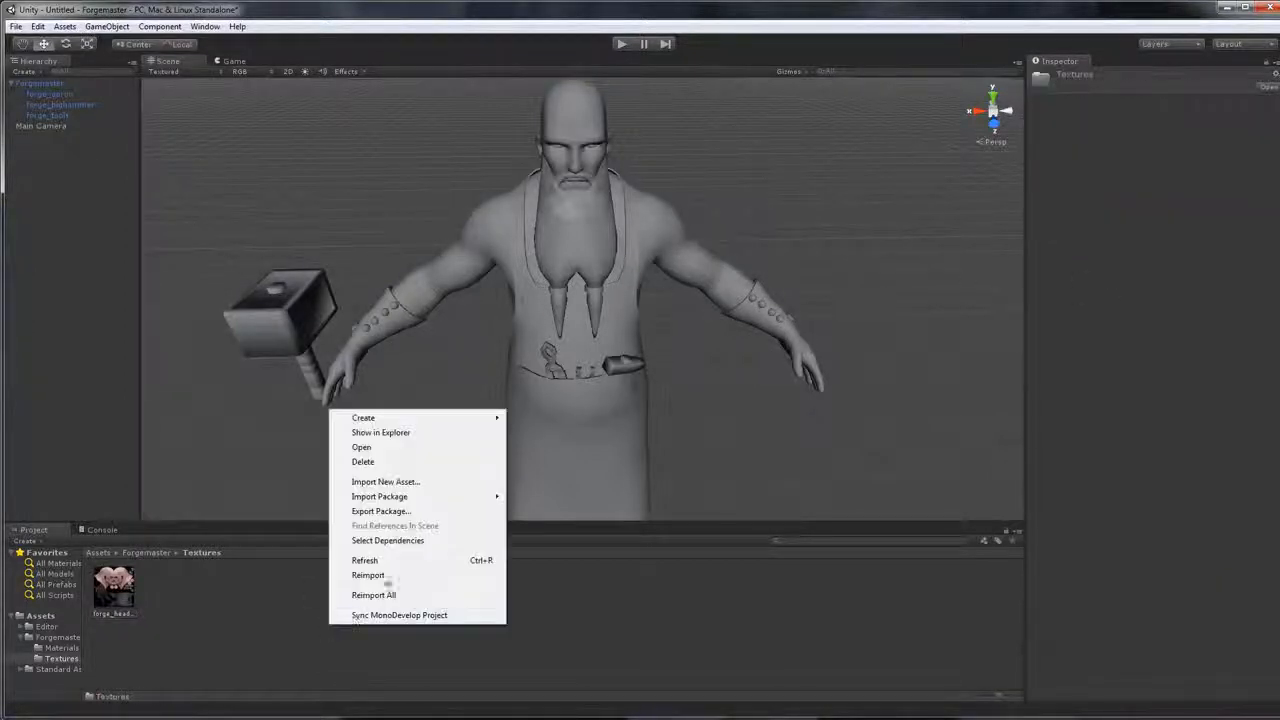
{"action": "left_click", "coordinate": [385, 481]}
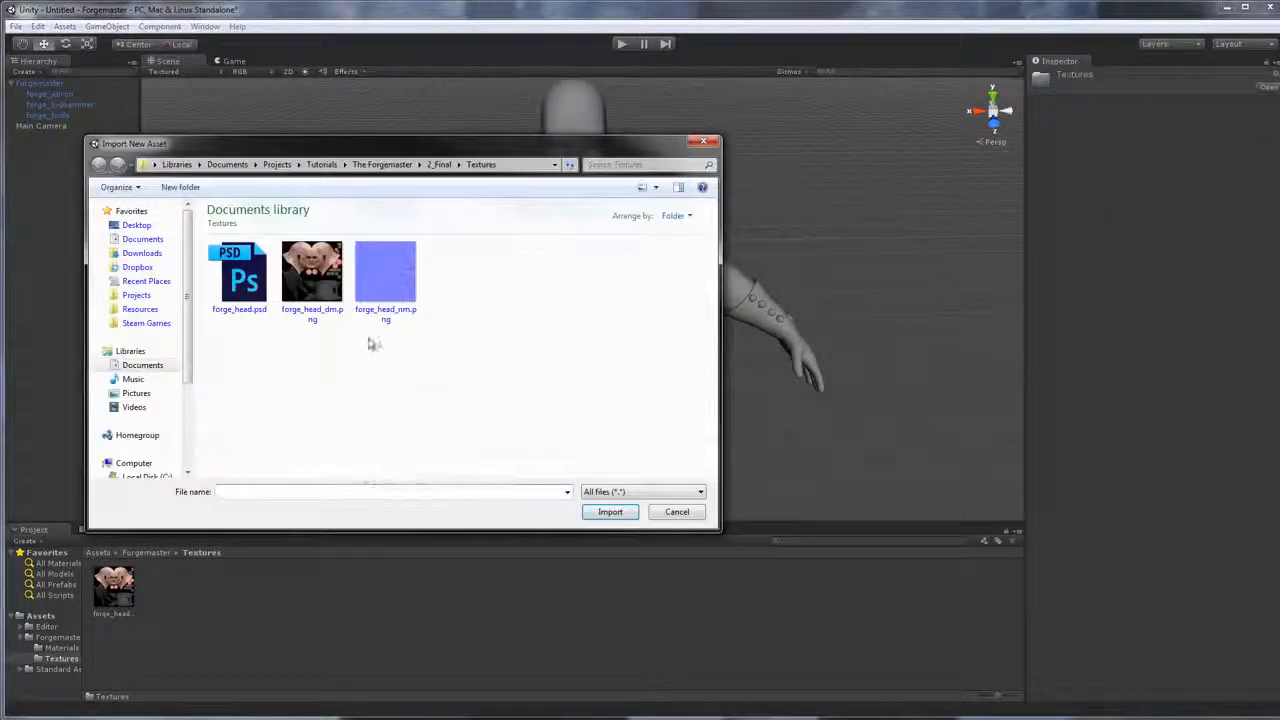
{"action": "left_click", "coordinate": [397, 290]}
{"action": "left_click", "coordinate": [610, 511]}
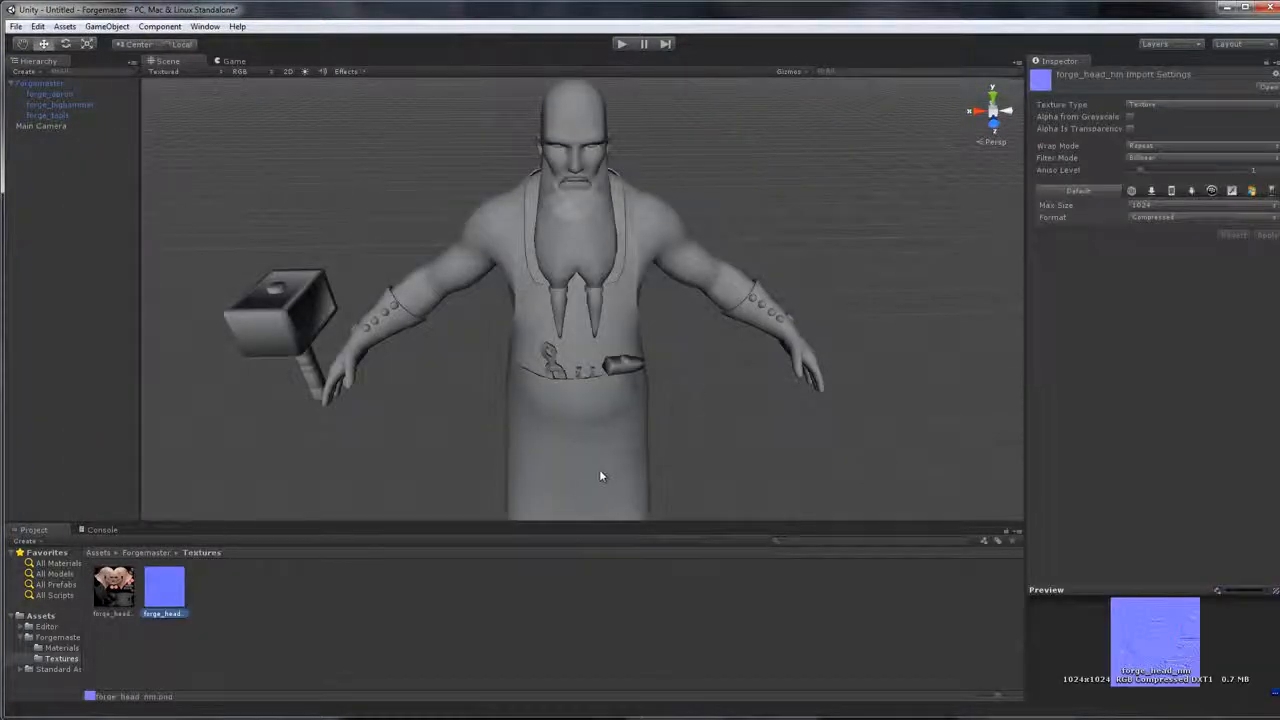
Configure forge_head_nm as a Normal map without Create from Grayscale, with maximum aniso level and max size 4096, and apply the settings
{"action": "left_click", "coordinate": [1144, 104]}
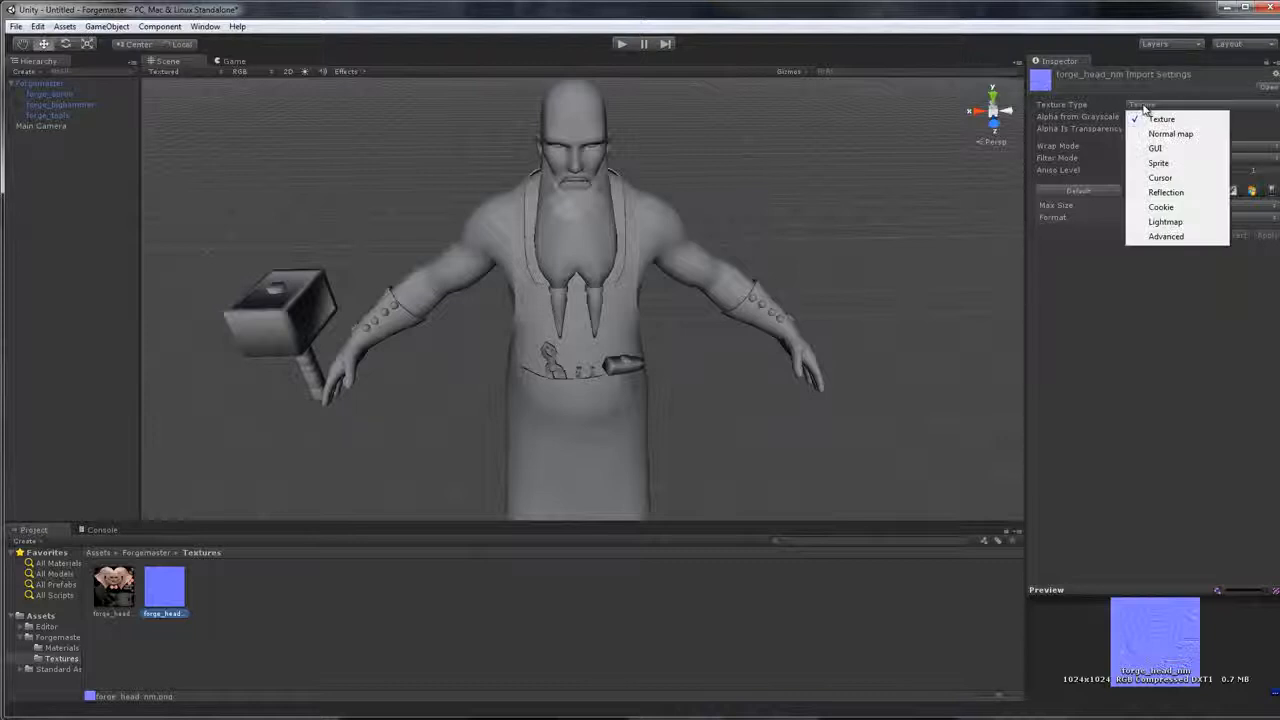
{"action": "left_click", "coordinate": [1181, 135]}
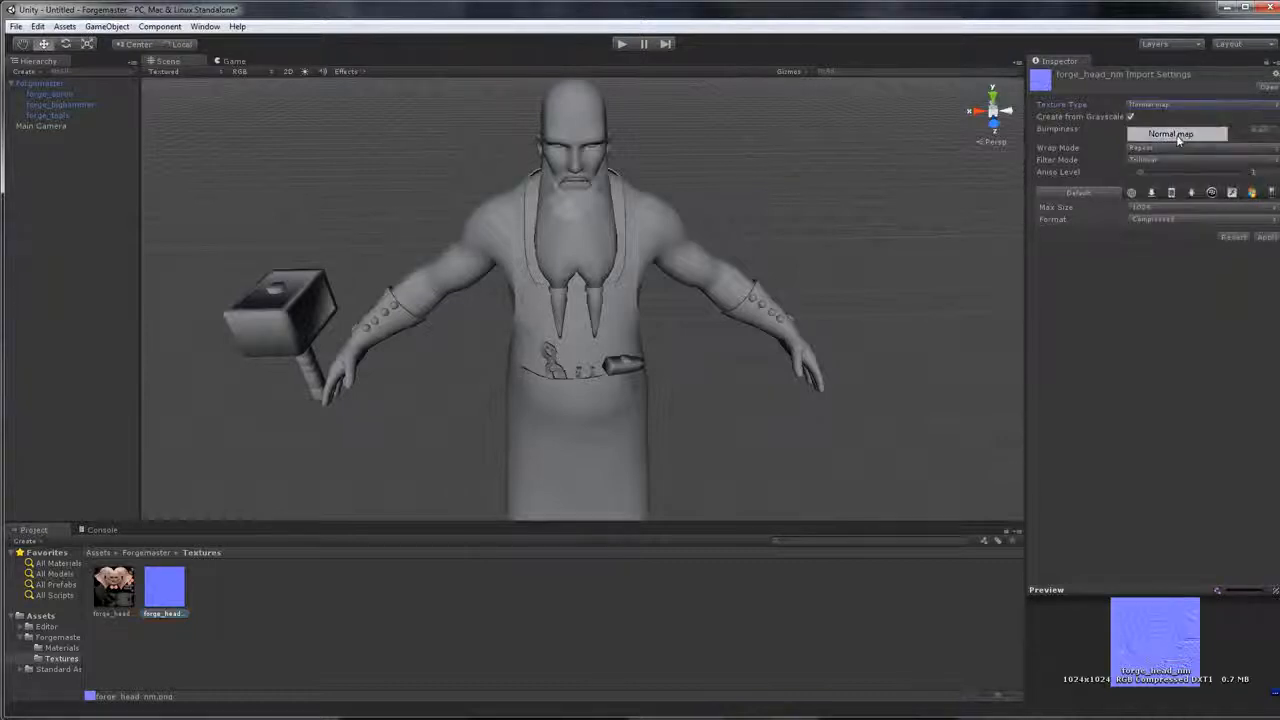
{"action": "left_click", "coordinate": [1131, 117]}
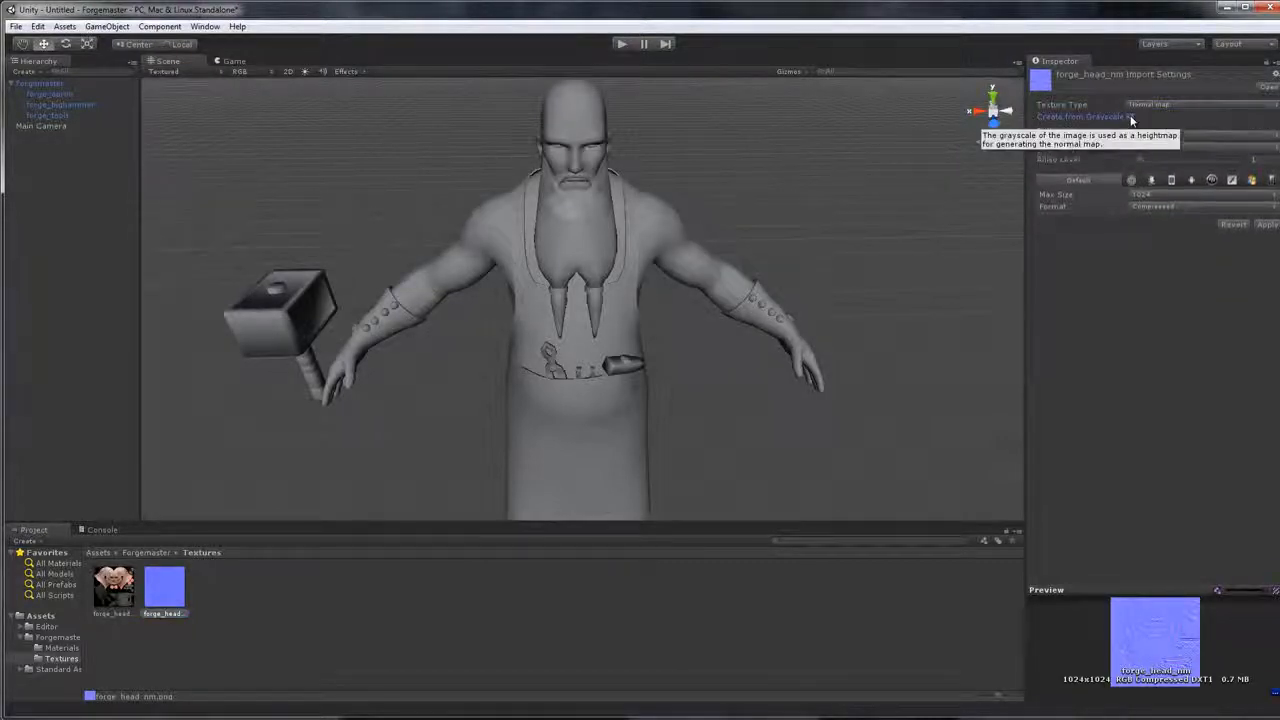
{"action": "left_click_drag", "start_coordinate": [1143, 158], "coordinate": [1251, 158]}
{"action": "left_click", "coordinate": [1163, 199]}
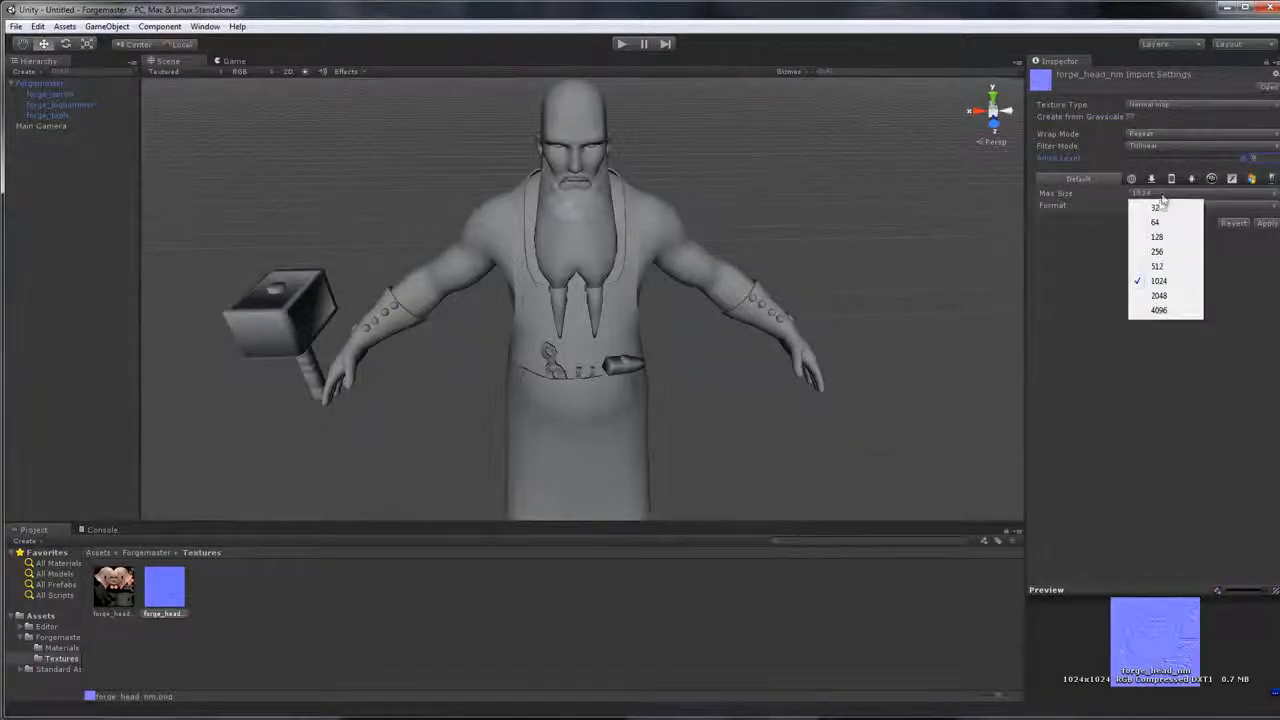
{"action": "left_click", "coordinate": [1166, 318]}
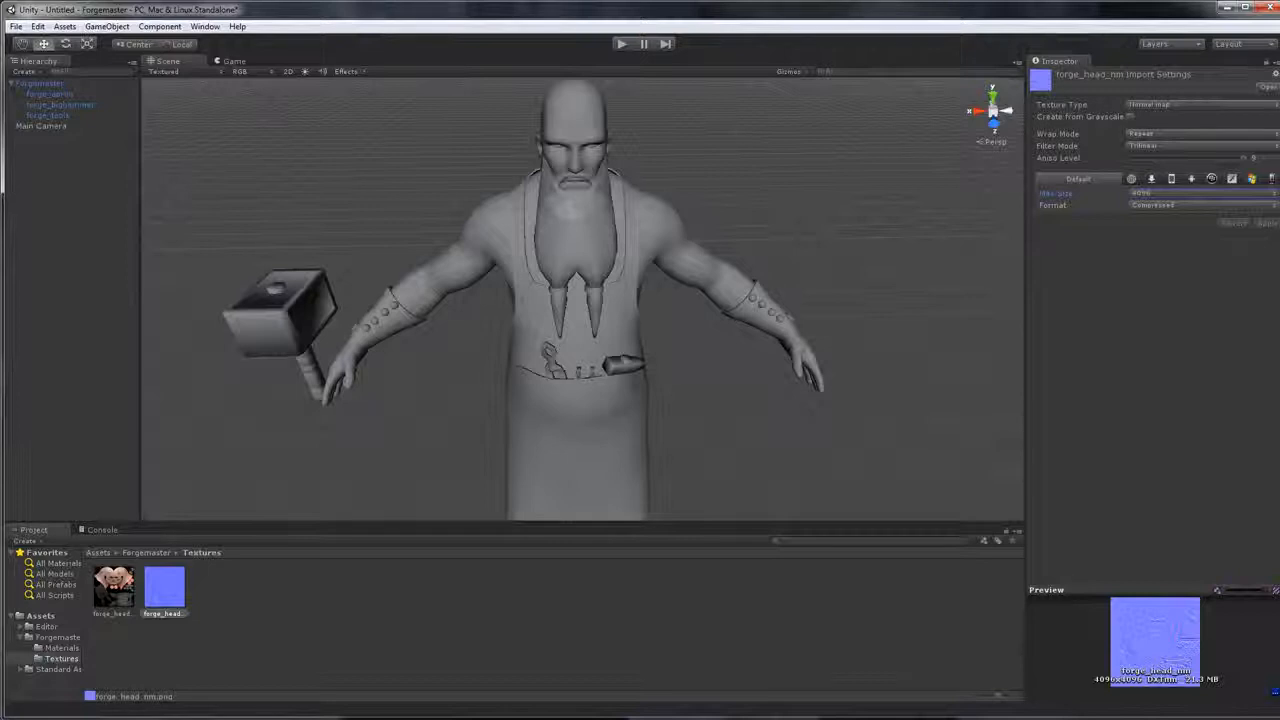
Narrow the editor window slightly and assign forge_head_dm as the base texture of the head material on the forge_tools mesh
{"action": "left_click_drag", "start_coordinate": [1279, 262], "coordinate": [1274, 261]}
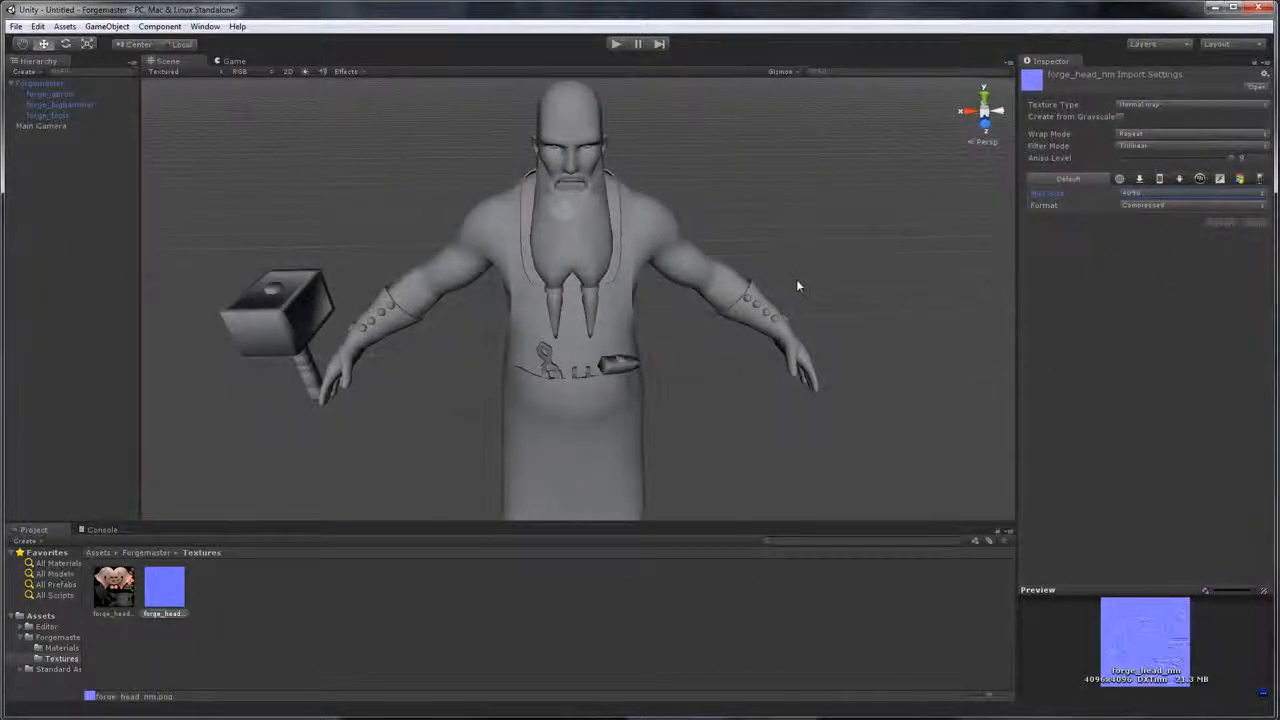
{"action": "left_click", "coordinate": [763, 228]}
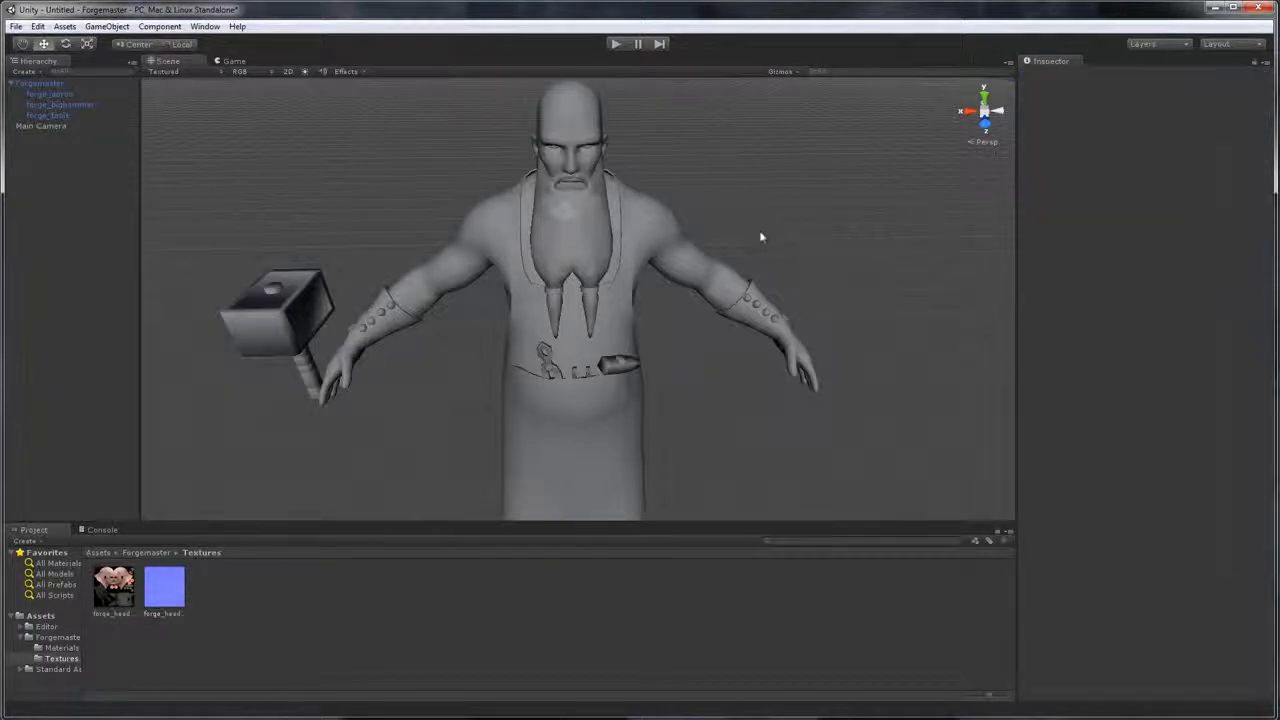
{"action": "left_click", "coordinate": [668, 235]}
{"action": "left_click_drag", "start_coordinate": [791, 229], "coordinate": [778, 170]}
{"action": "left_click", "coordinate": [606, 228]}
{"action": "left_click_drag", "start_coordinate": [800, 248], "coordinate": [873, 231]}
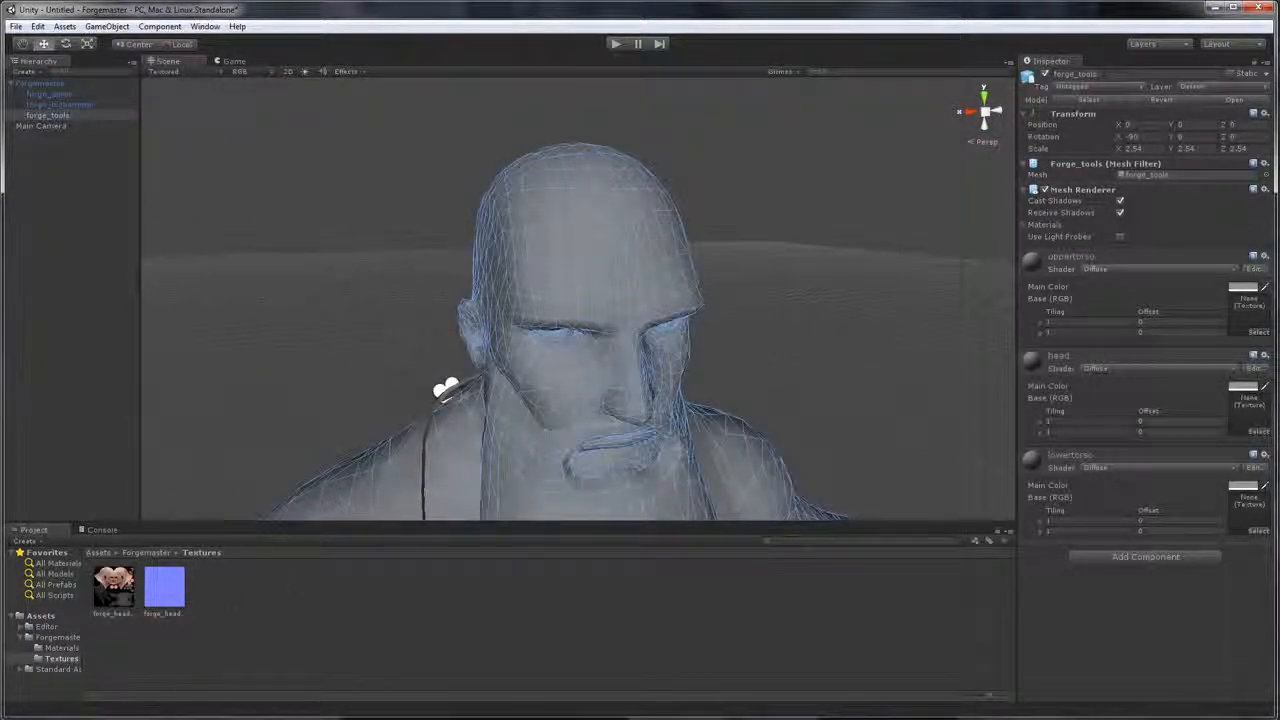
{"action": "left_click_drag", "start_coordinate": [113, 587], "coordinate": [1241, 412]}
{"action": "left_click_drag", "start_coordinate": [1055, 367], "coordinate": [1249, 416]}
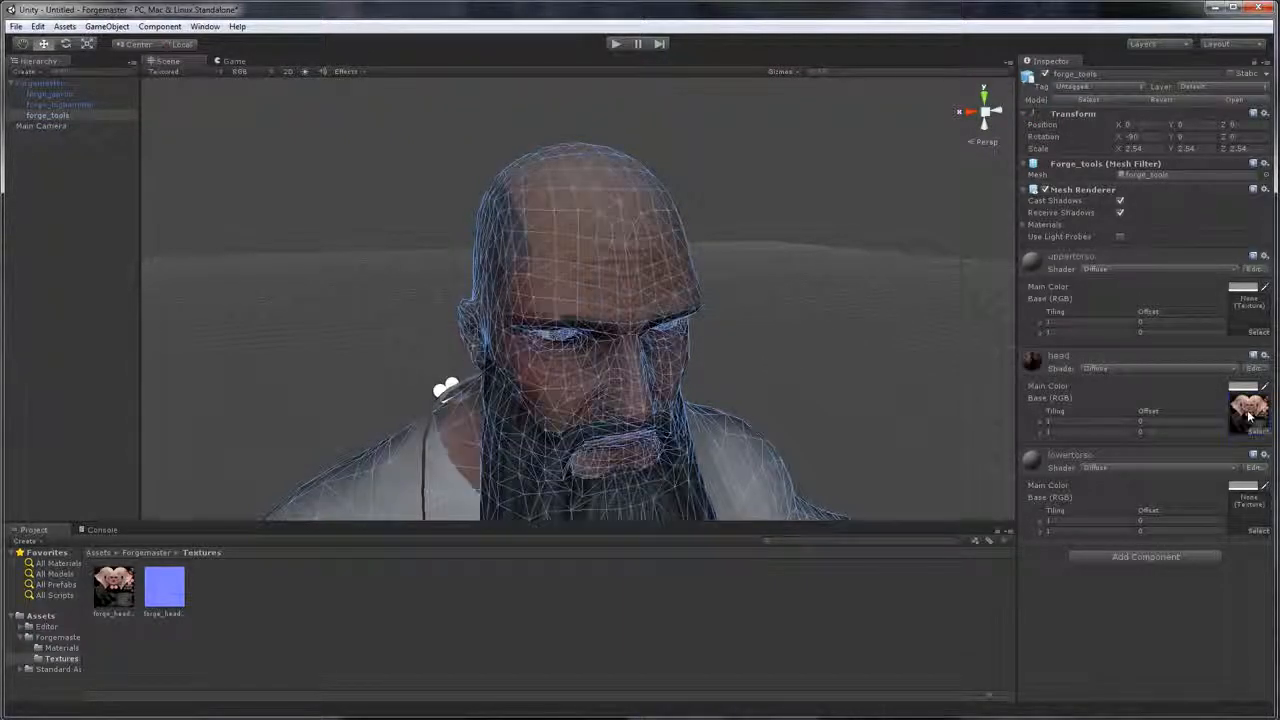
Examine the textured head from the front and from the side with the mesh deselected
{"action": "left_click", "coordinate": [785, 212]}
{"action": "left_click_drag", "start_coordinate": [834, 247], "coordinate": [814, 266]}
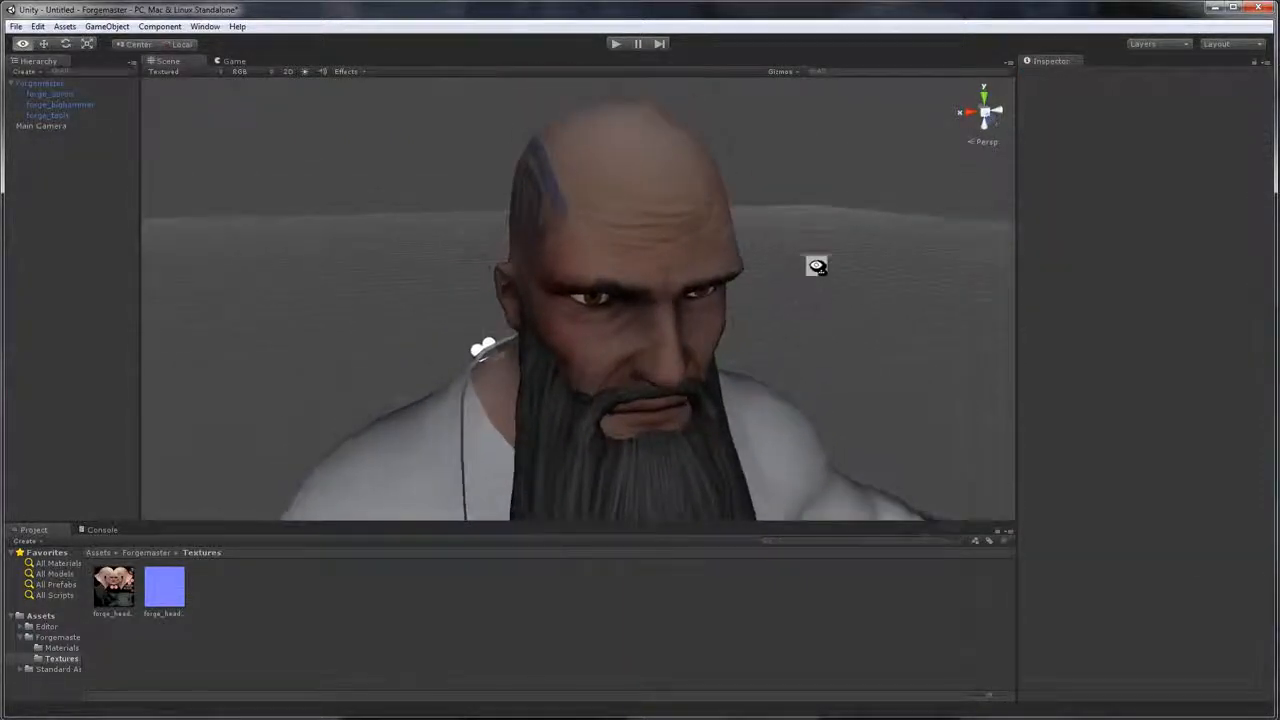
{"action": "left_click", "coordinate": [612, 205]}
{"action": "left_click", "coordinate": [651, 218]}
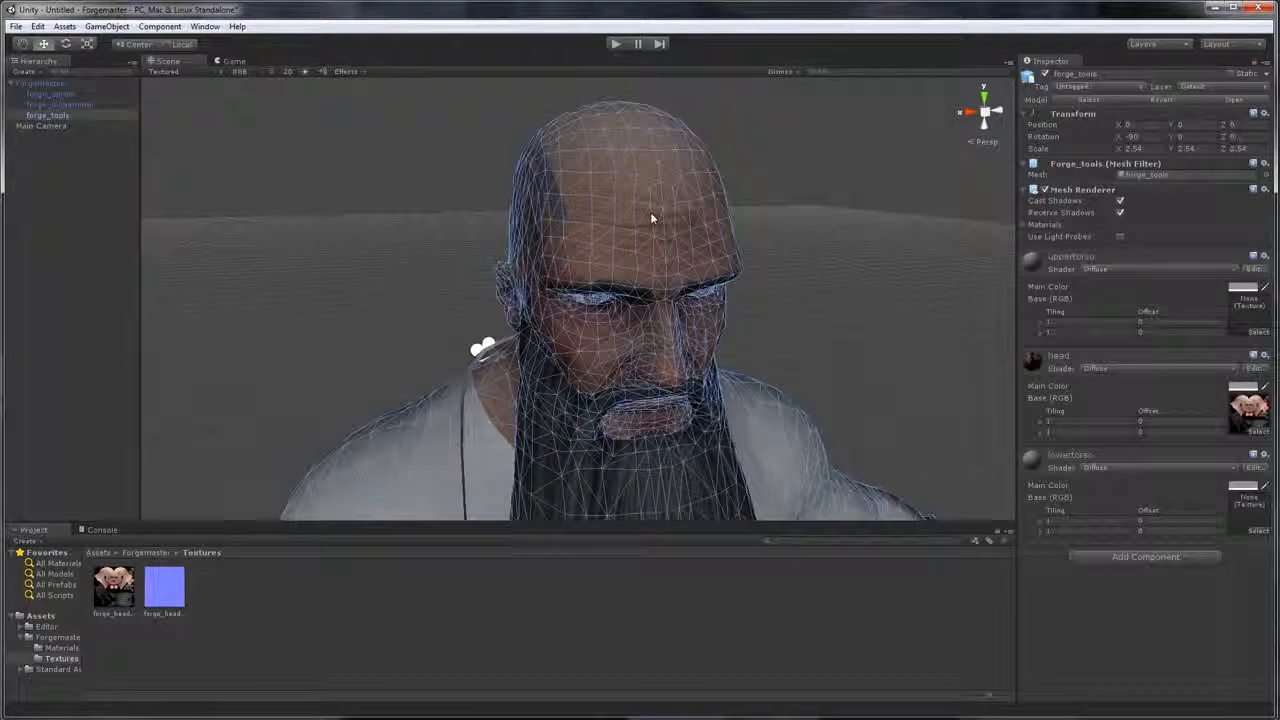
{"action": "left_click", "coordinate": [826, 277]}
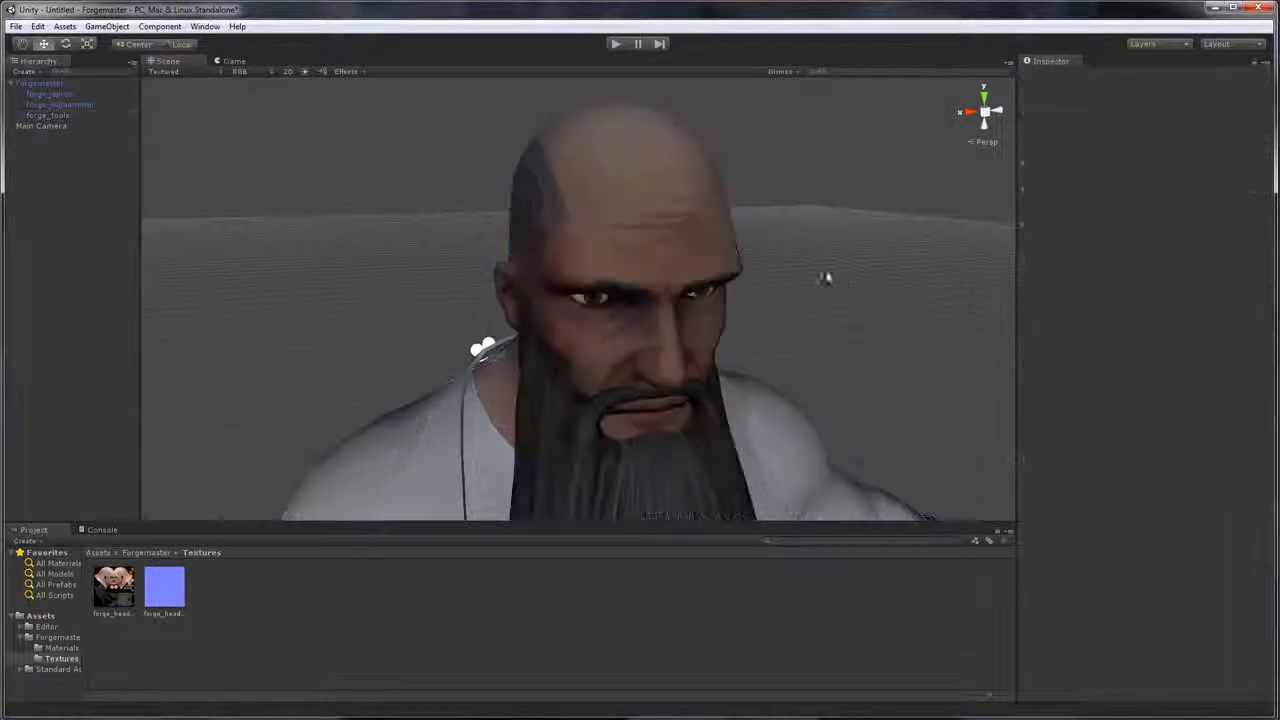
{"action": "left_click_drag", "start_coordinate": [828, 278], "coordinate": [695, 175]}
{"action": "key", "text": "w"}
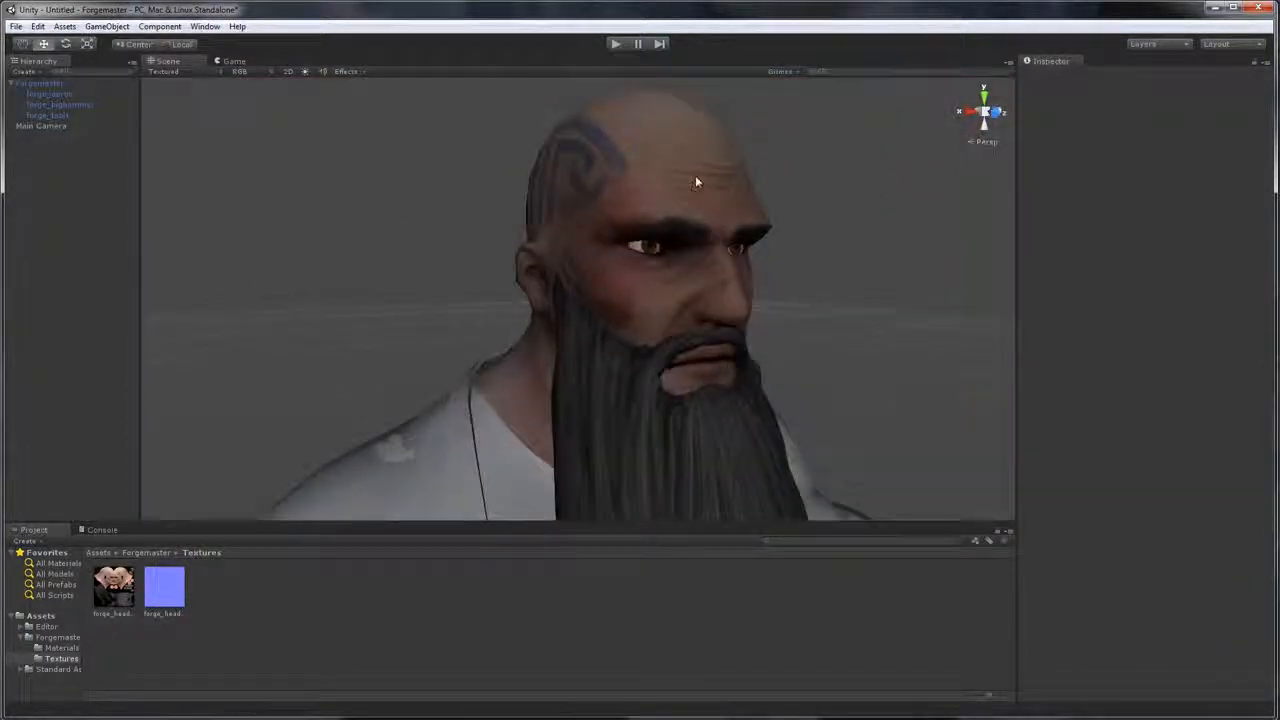
Switch the forge_tools head material to the Bumped Specular shader and assign forge_head_nm as its normal map
{"action": "left_click", "coordinate": [695, 175]}
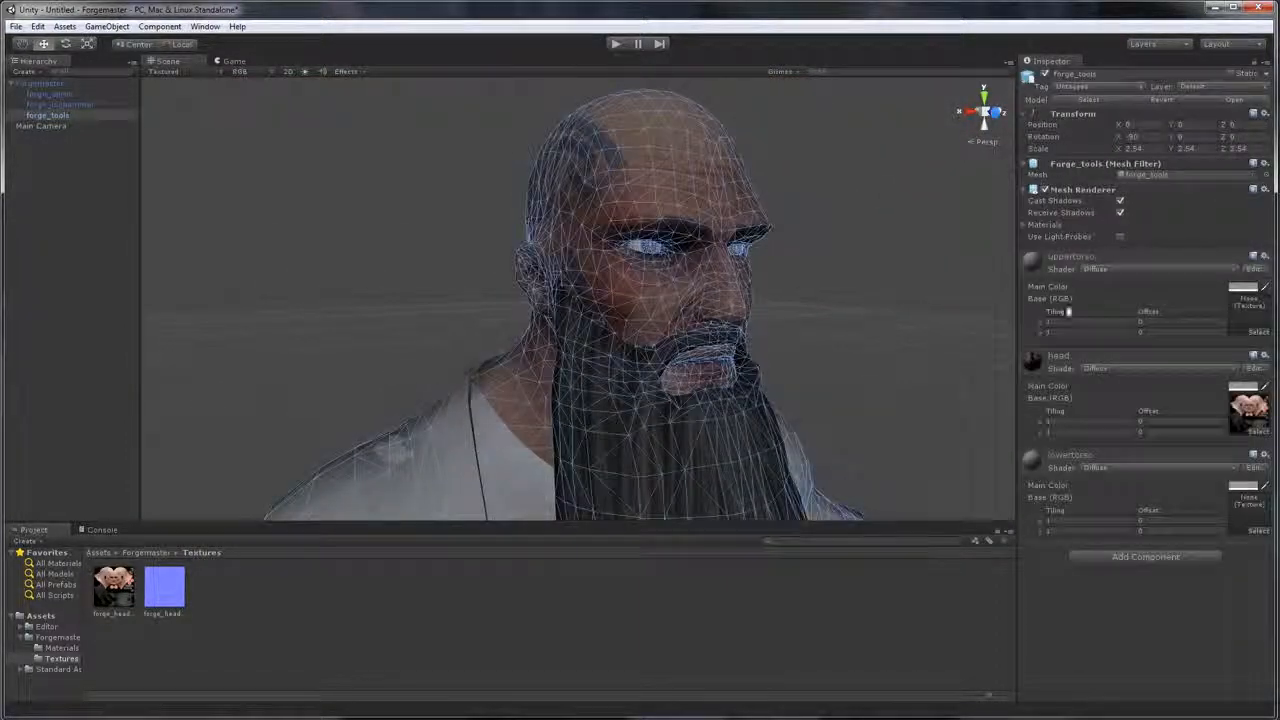
{"action": "left_click", "coordinate": [1113, 370]}
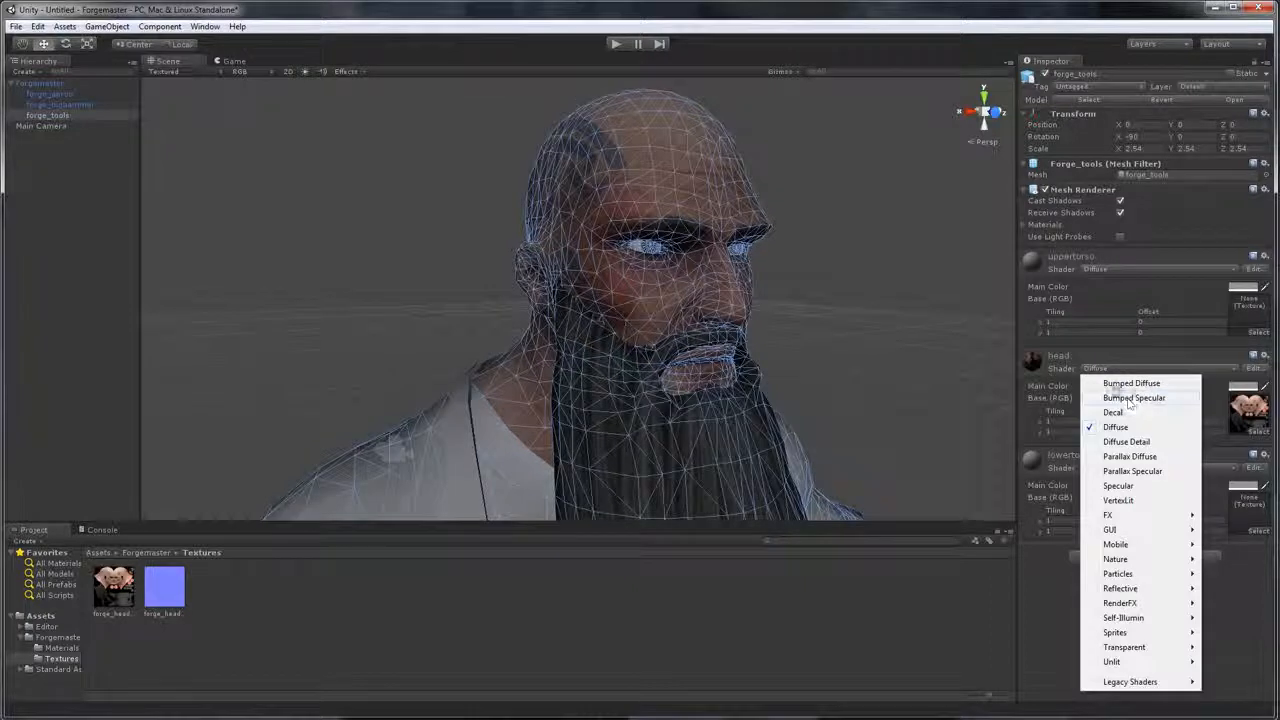
{"action": "left_click", "coordinate": [1118, 400]}
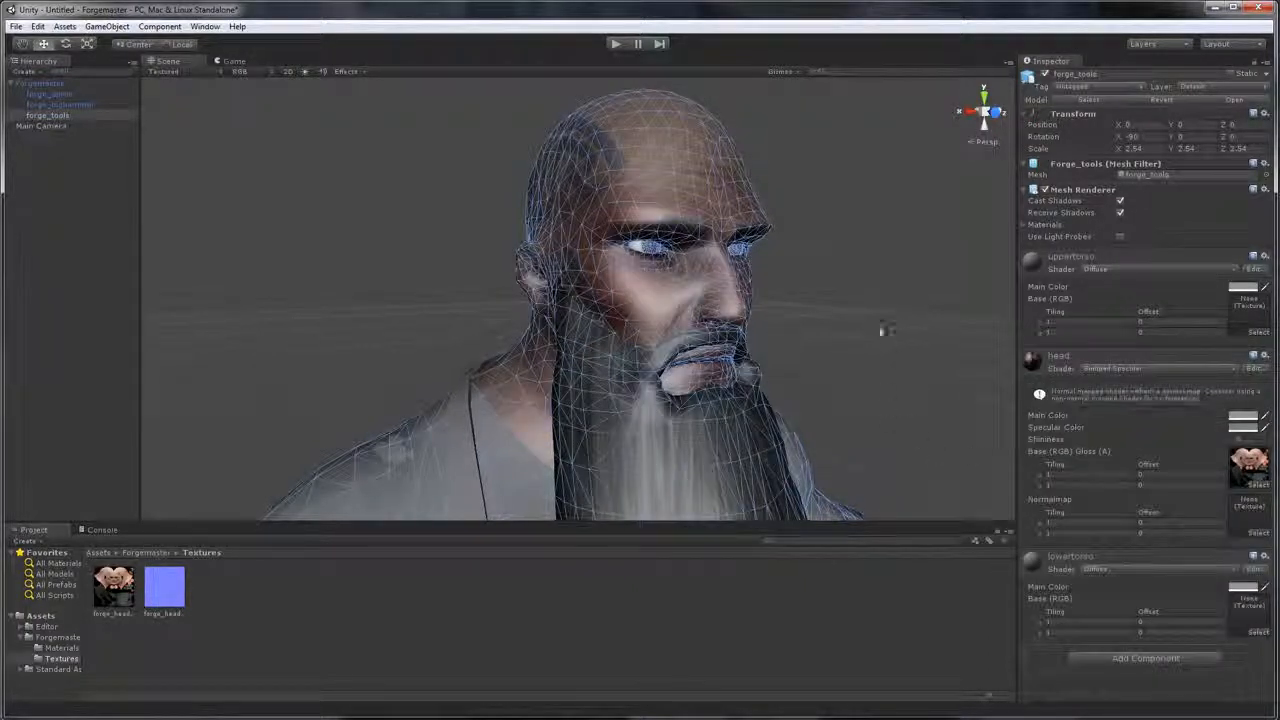
{"action": "left_click", "coordinate": [857, 291]}
{"action": "left_click_drag", "start_coordinate": [857, 291], "coordinate": [711, 198]}
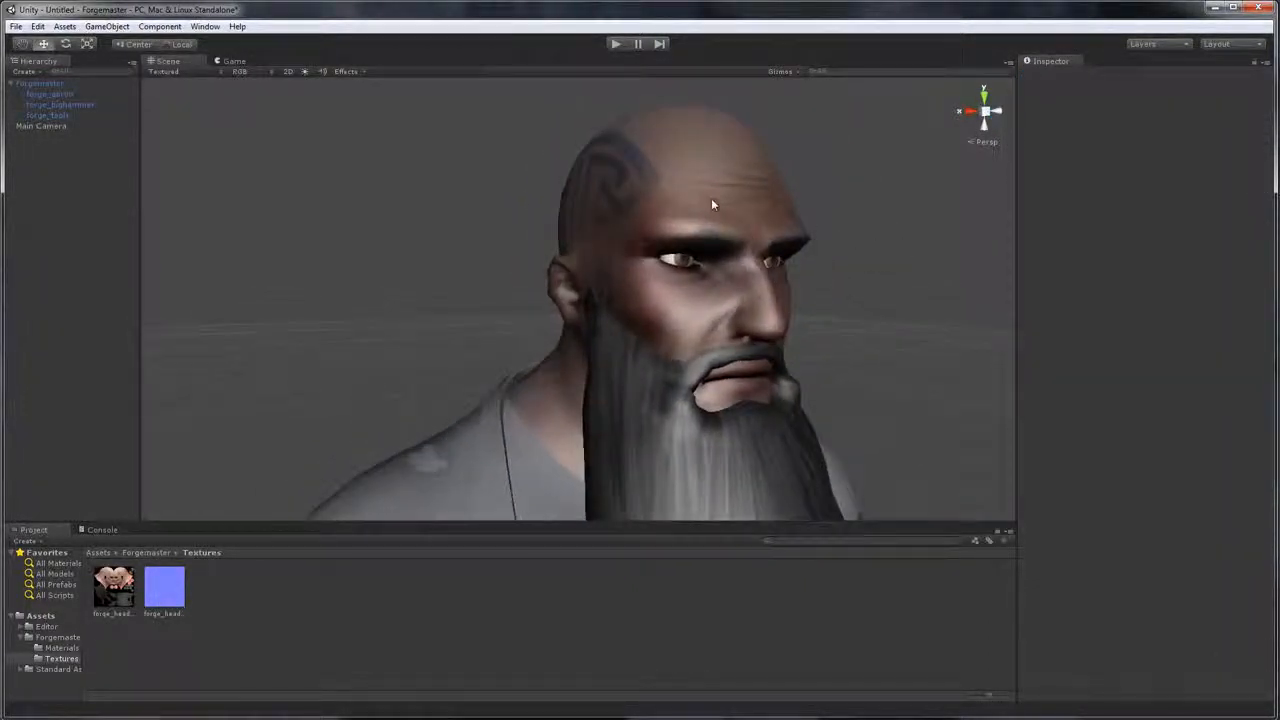
{"action": "left_click", "coordinate": [745, 214]}
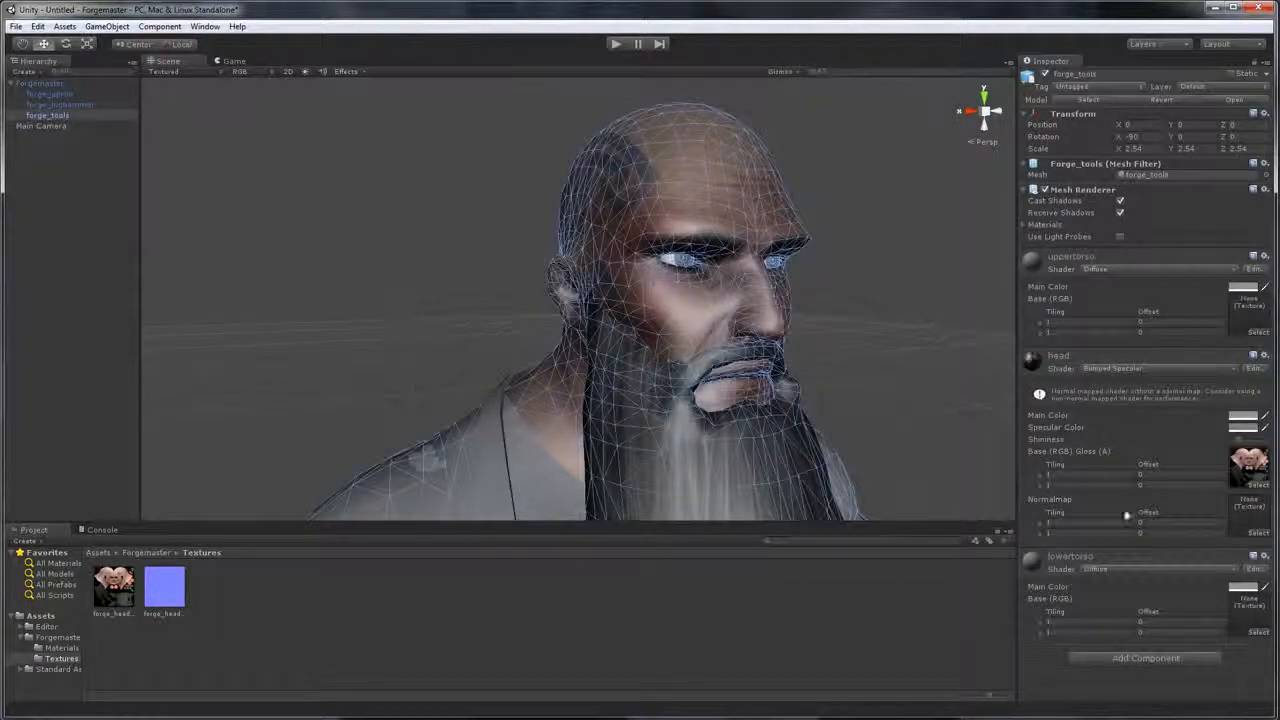
{"action": "mouse_move", "coordinate": [164, 594]}
{"action": "left_mouse_down"}
{"action": "mouse_move", "coordinate": [600, 520]}
{"action": "mouse_move", "coordinate": [1200, 500]}
{"action": "mouse_move", "coordinate": [1250, 520]}
{"action": "left_mouse_up"}
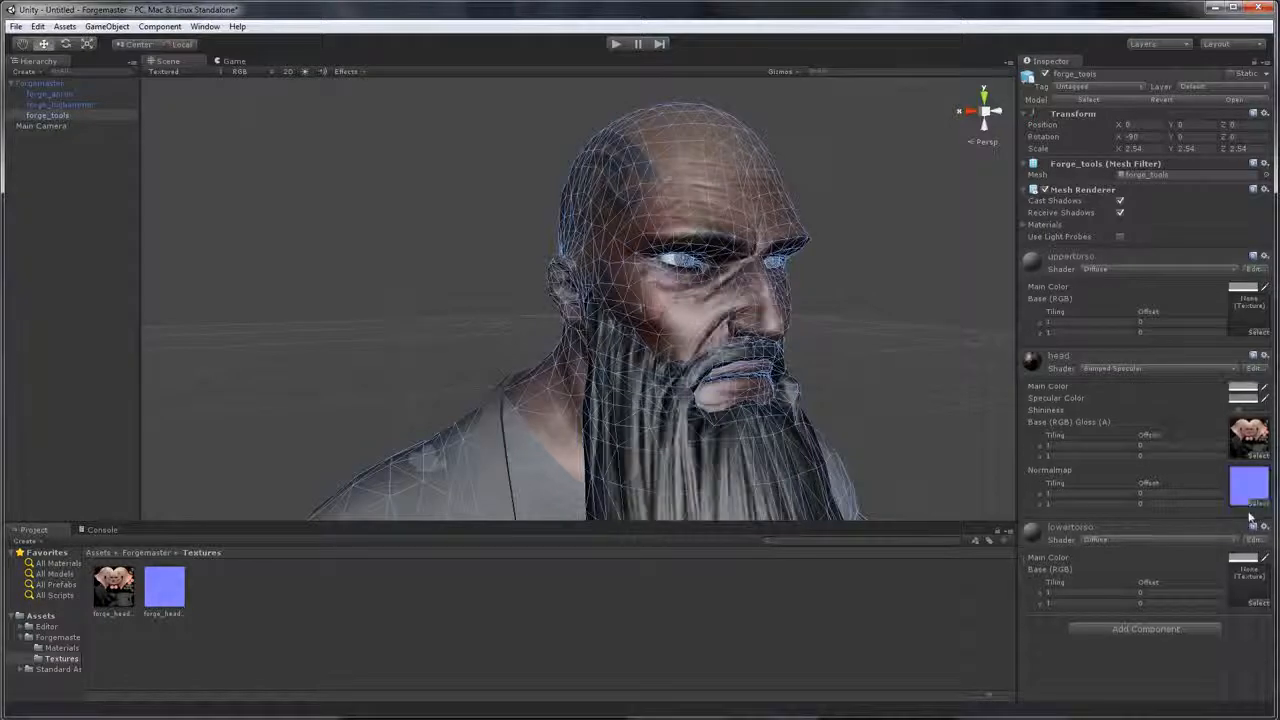
Set both the main color and the specular color of the head material to pure white
{"action": "left_click", "coordinate": [1252, 437]}
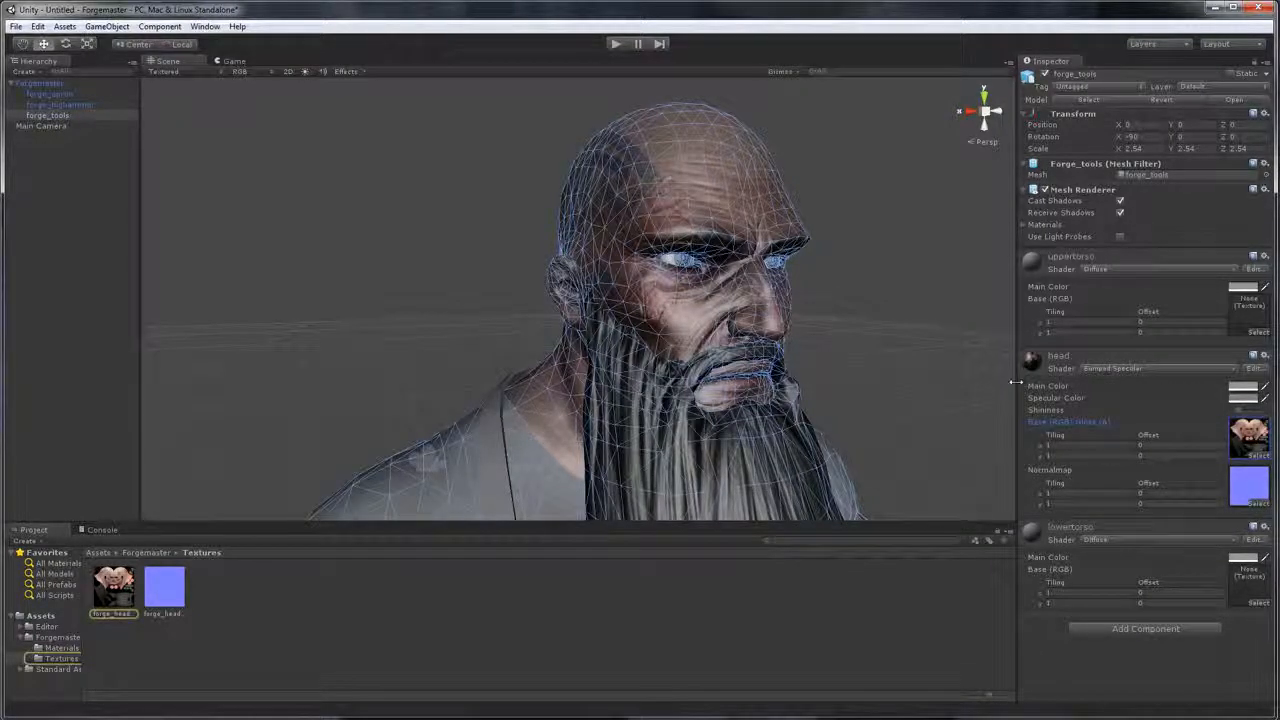
{"action": "left_click", "coordinate": [1243, 397]}
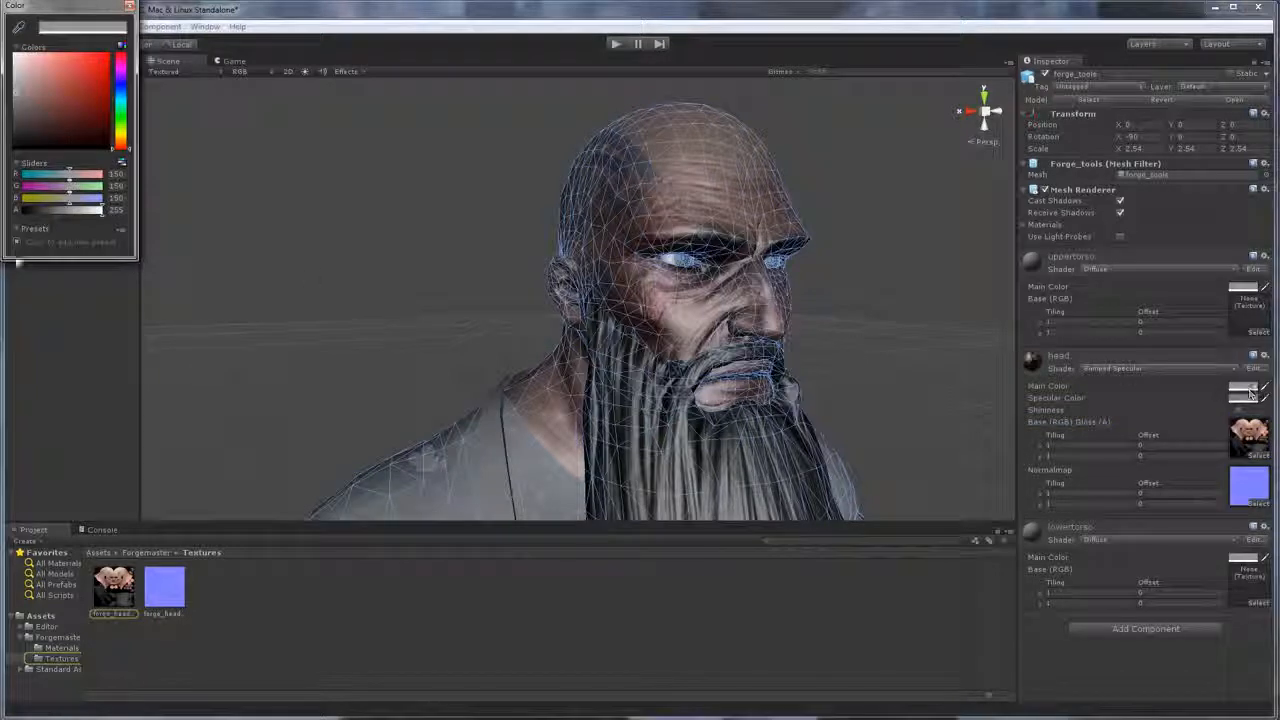
{"action": "left_click_drag", "start_coordinate": [22, 76], "coordinate": [6, 40]}
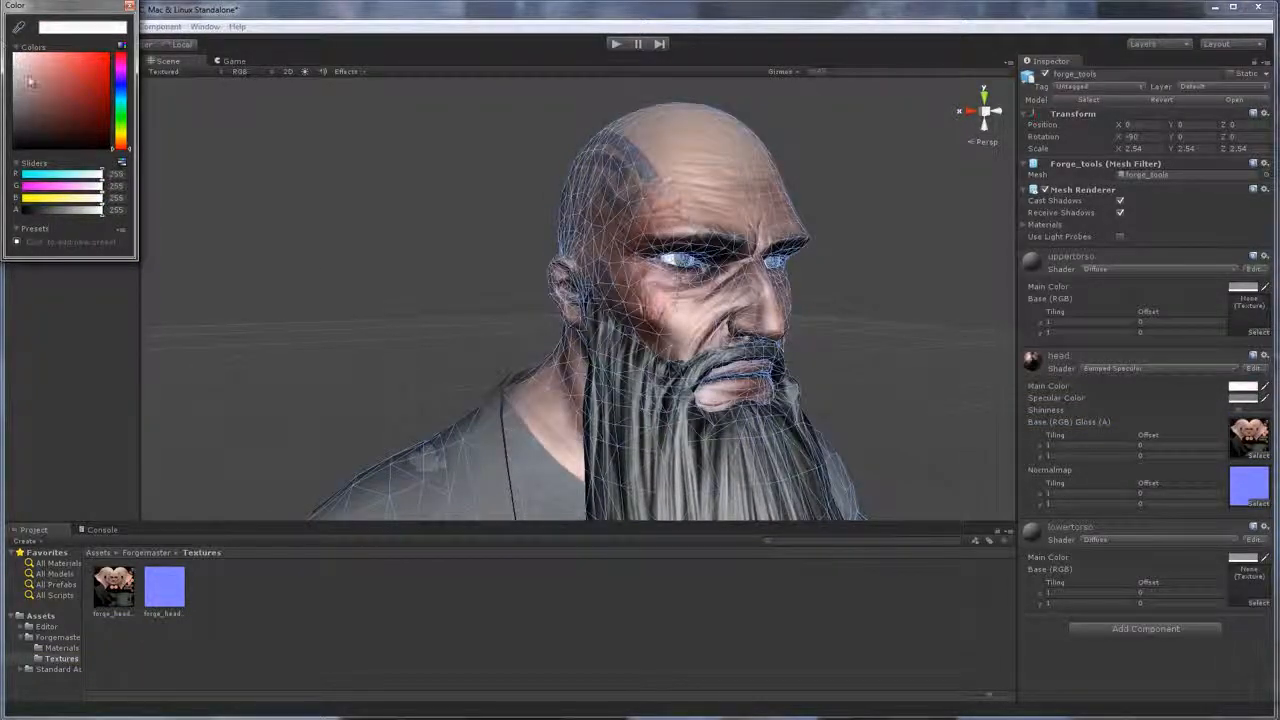
{"action": "left_click", "coordinate": [130, 8]}
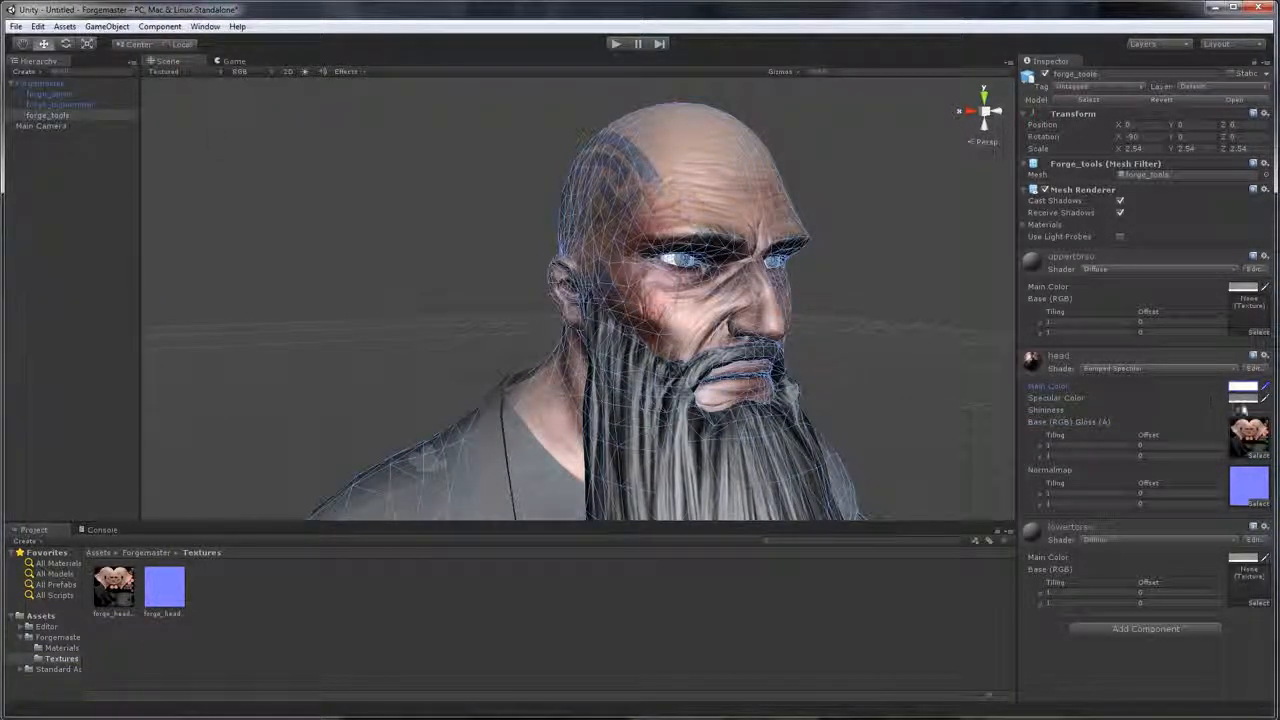
{"action": "left_click", "coordinate": [1243, 397]}
{"action": "left_click_drag", "start_coordinate": [70, 88], "coordinate": [3, 27]}
{"action": "left_click", "coordinate": [130, 8]}
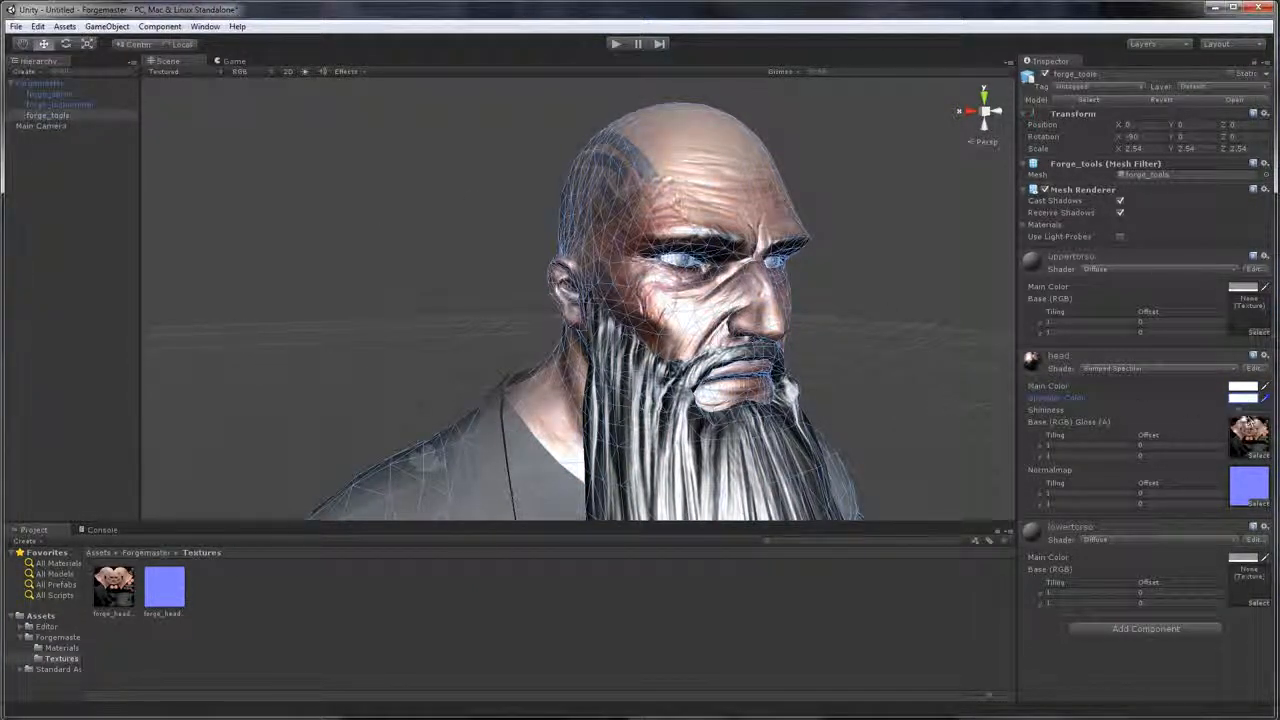
Raise the head material's shininess to its maximum and inspect the highlights from the side with the mesh deselected
{"action": "left_click_drag", "start_coordinate": [1238, 410], "coordinate": [1268, 410]}
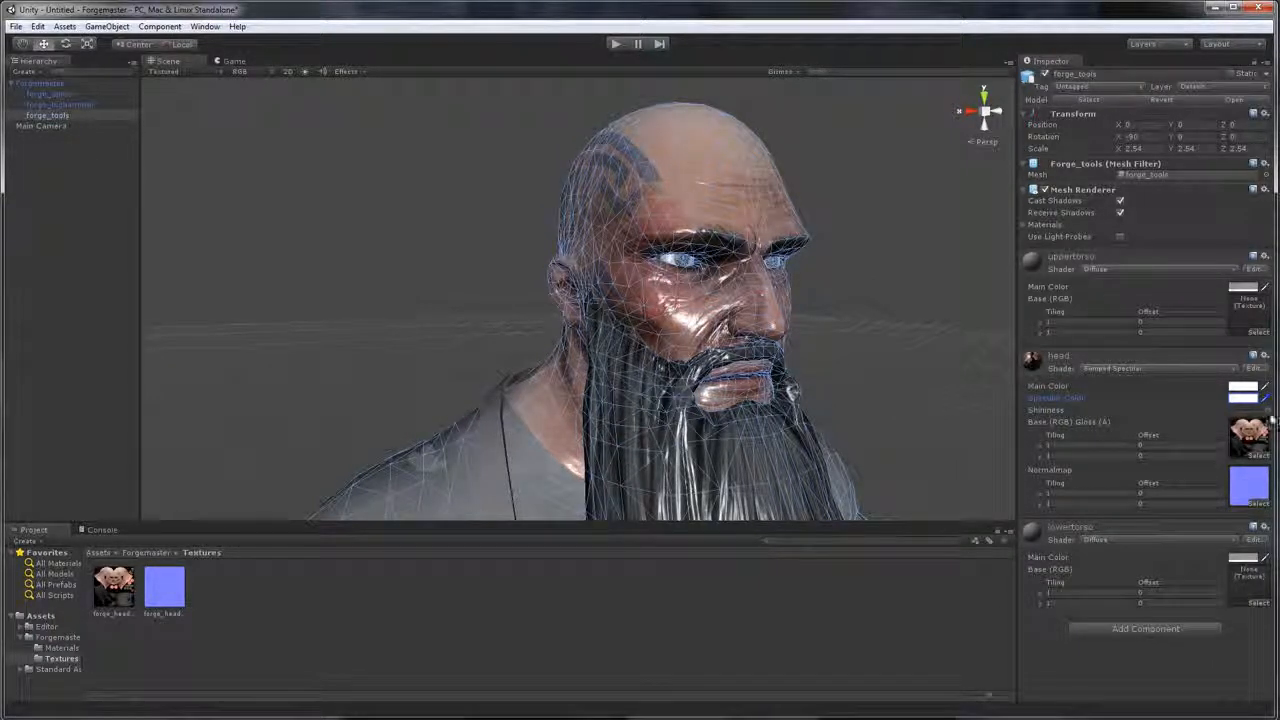
{"action": "mouse_move", "coordinate": [1272, 419]}
{"action": "left_mouse_down"}
{"action": "mouse_move", "coordinate": [1229, 419]}
{"action": "mouse_move", "coordinate": [1275, 414]}
{"action": "left_mouse_up"}
{"action": "left_click", "coordinate": [877, 220]}
{"action": "left_click_drag", "start_coordinate": [903, 251], "coordinate": [1024, 268]}
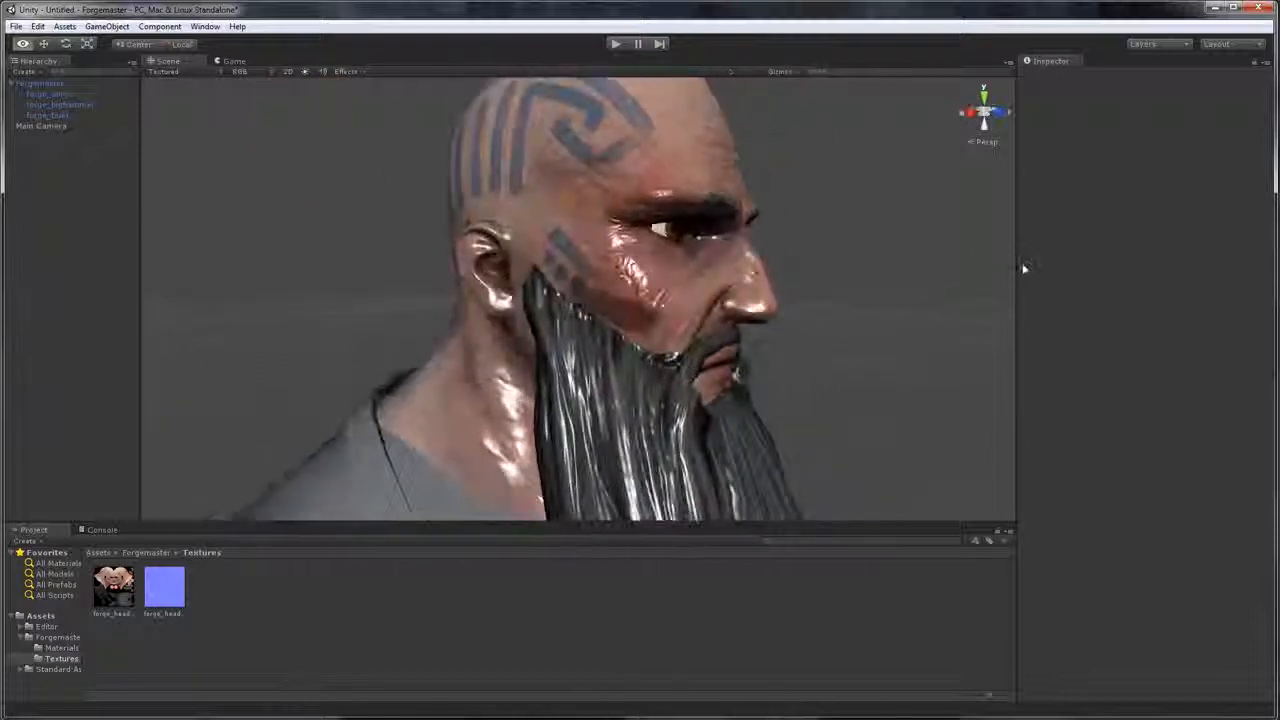
Switch the head material of the forge_tools mesh to the Bumped Diffuse shader
{"action": "left_click", "coordinate": [642, 278]}
{"action": "left_click", "coordinate": [597, 288]}
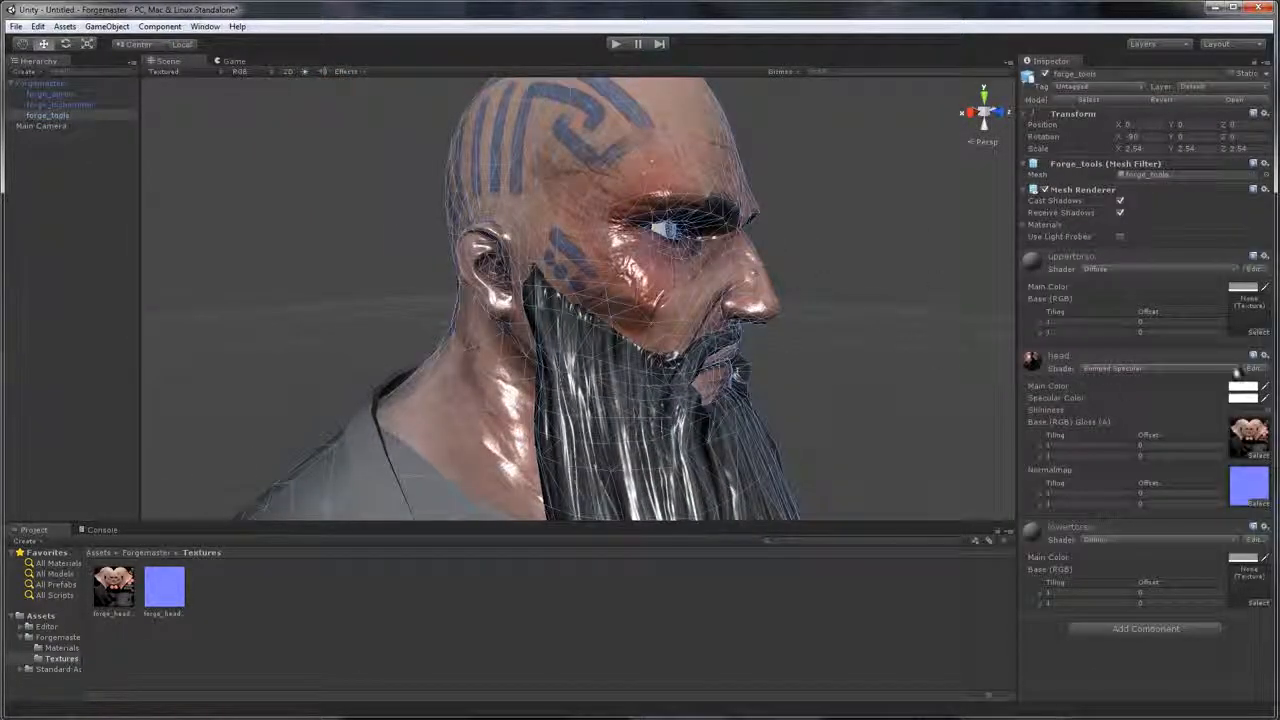
{"action": "left_click", "coordinate": [1133, 366]}
{"action": "left_click", "coordinate": [1100, 425]}
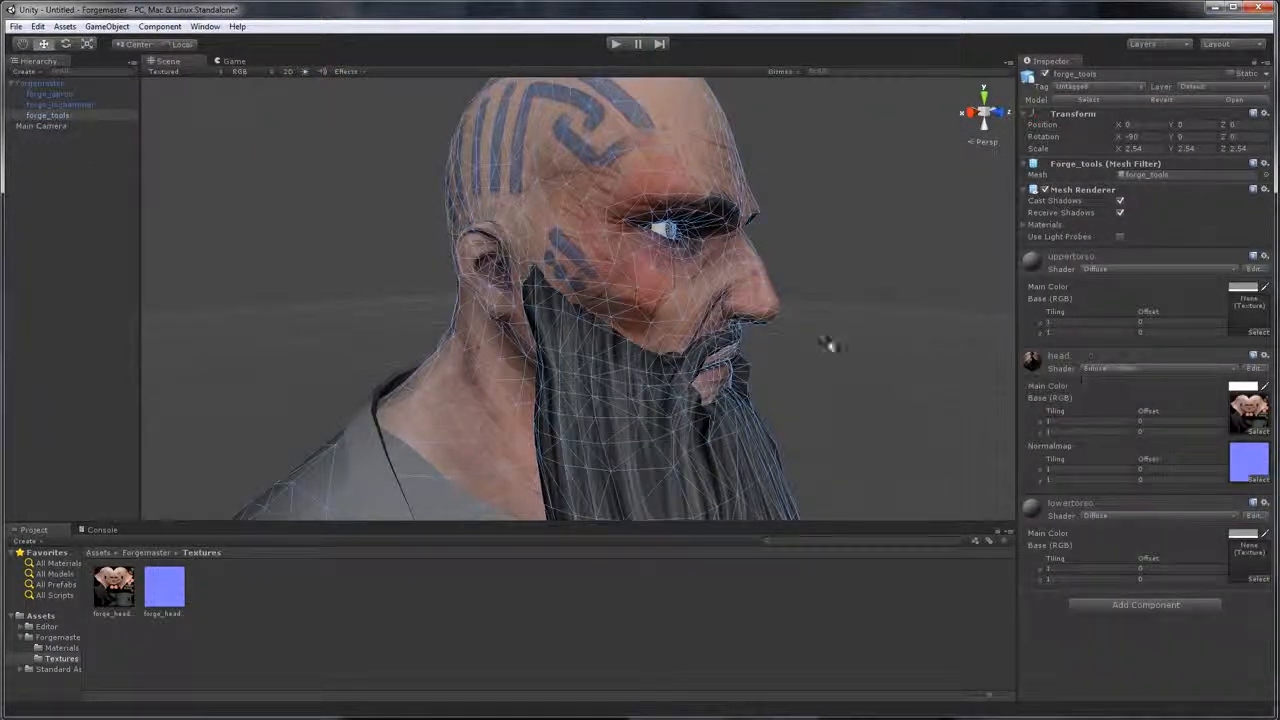
Deselect the mesh and examine the head's shading up close and from a distance
{"action": "left_click", "coordinate": [828, 345]}
{"action": "mouse_move", "coordinate": [854, 331]}
{"action": "left_mouse_down"}
{"action": "mouse_move", "coordinate": [666, 286]}
{"action": "mouse_move", "coordinate": [664, 261]}
{"action": "mouse_move", "coordinate": [517, 323]}
{"action": "mouse_move", "coordinate": [468, 316]}
{"action": "mouse_move", "coordinate": [603, 324]}
{"action": "mouse_move", "coordinate": [617, 298]}
{"action": "mouse_move", "coordinate": [757, 277]}
{"action": "mouse_move", "coordinate": [829, 311]}
{"action": "mouse_move", "coordinate": [900, 292]}
{"action": "mouse_move", "coordinate": [840, 318]}
{"action": "left_mouse_up"}
{"action": "scroll", "coordinate": [655, 270], "scroll_direction": "up", "scroll_amount": 5}
{"action": "scroll", "coordinate": [466, 315], "scroll_direction": "down", "scroll_amount": 5}
{"action": "scroll", "coordinate": [617, 298], "scroll_direction": "up", "scroll_amount": 6}
{"action": "scroll", "coordinate": [629, 283], "scroll_direction": "up", "scroll_amount": 3}
{"action": "scroll", "coordinate": [769, 280], "scroll_direction": "down", "scroll_amount": 8}
{"action": "scroll", "coordinate": [900, 294], "scroll_direction": "up", "scroll_amount": 8}
{"action": "scroll", "coordinate": [898, 296], "scroll_direction": "down", "scroll_amount": 4}
{"action": "scroll", "coordinate": [892, 303], "scroll_direction": "down", "scroll_amount": 5}
{"action": "left_click_drag", "start_coordinate": [578, 326], "coordinate": [732, 306]}
{"action": "scroll", "coordinate": [429, 294], "scroll_direction": "up", "scroll_amount": 5}
{"action": "scroll", "coordinate": [412, 284], "scroll_direction": "up", "scroll_amount": 3}
{"action": "scroll", "coordinate": [695, 304], "scroll_direction": "down", "scroll_amount": 10}
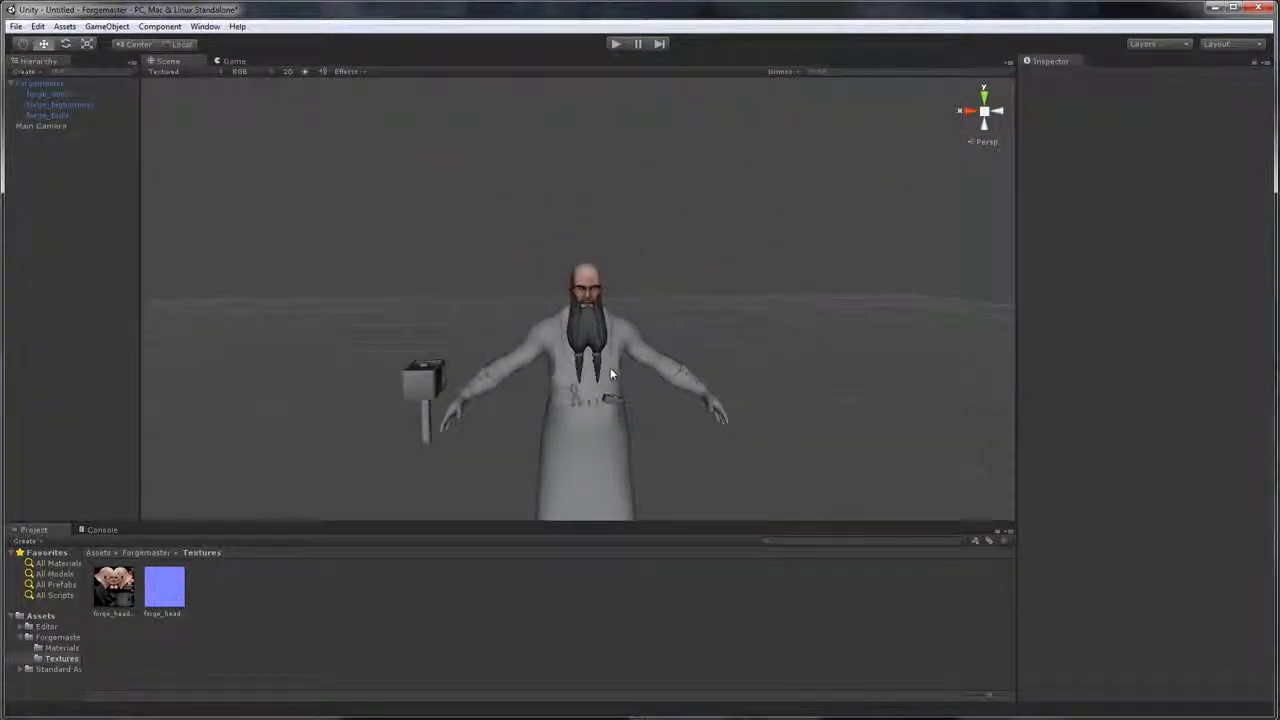
Scale the whole Forgemaster model uniformly to about 5.03 and raise it to a Y position of about 13.52
{"action": "left_click", "coordinate": [612, 373]}
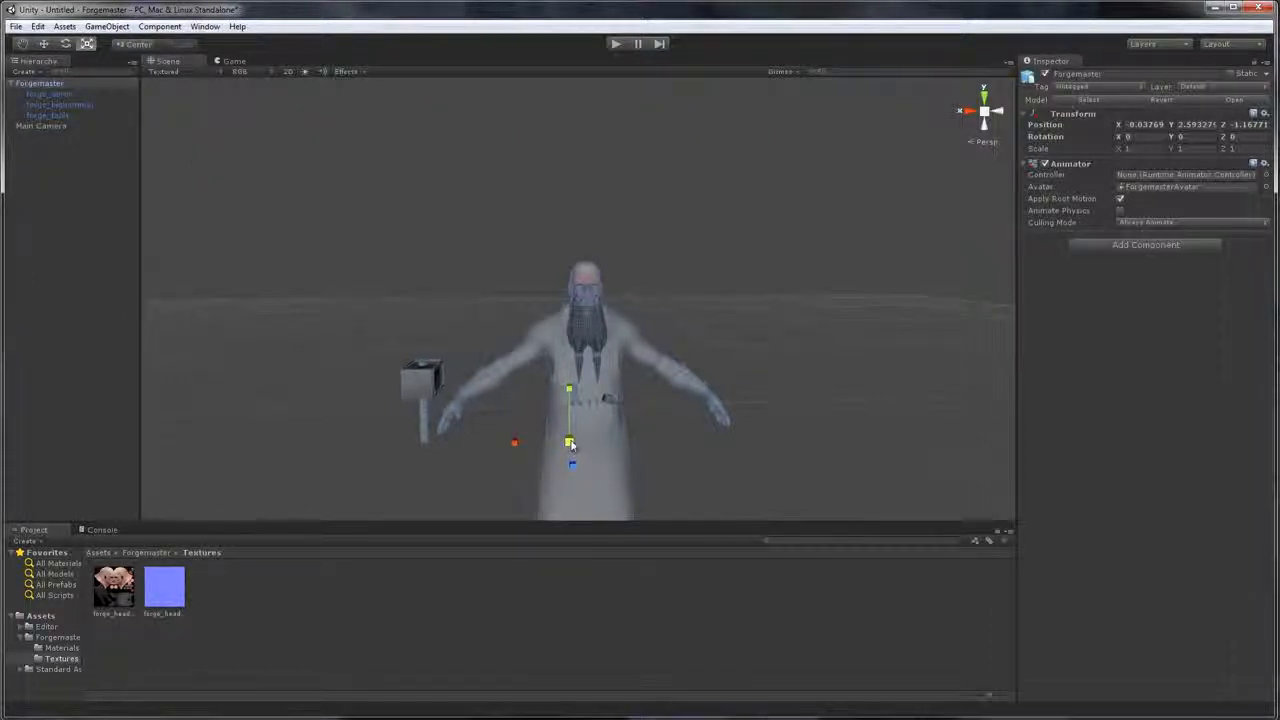
{"action": "left_click_drag", "start_coordinate": [571, 445], "coordinate": [391, 147]}
{"action": "left_click_drag", "start_coordinate": [306, 218], "coordinate": [367, 334]}
{"action": "scroll", "coordinate": [368, 334], "scroll_direction": "down", "scroll_amount": 5}
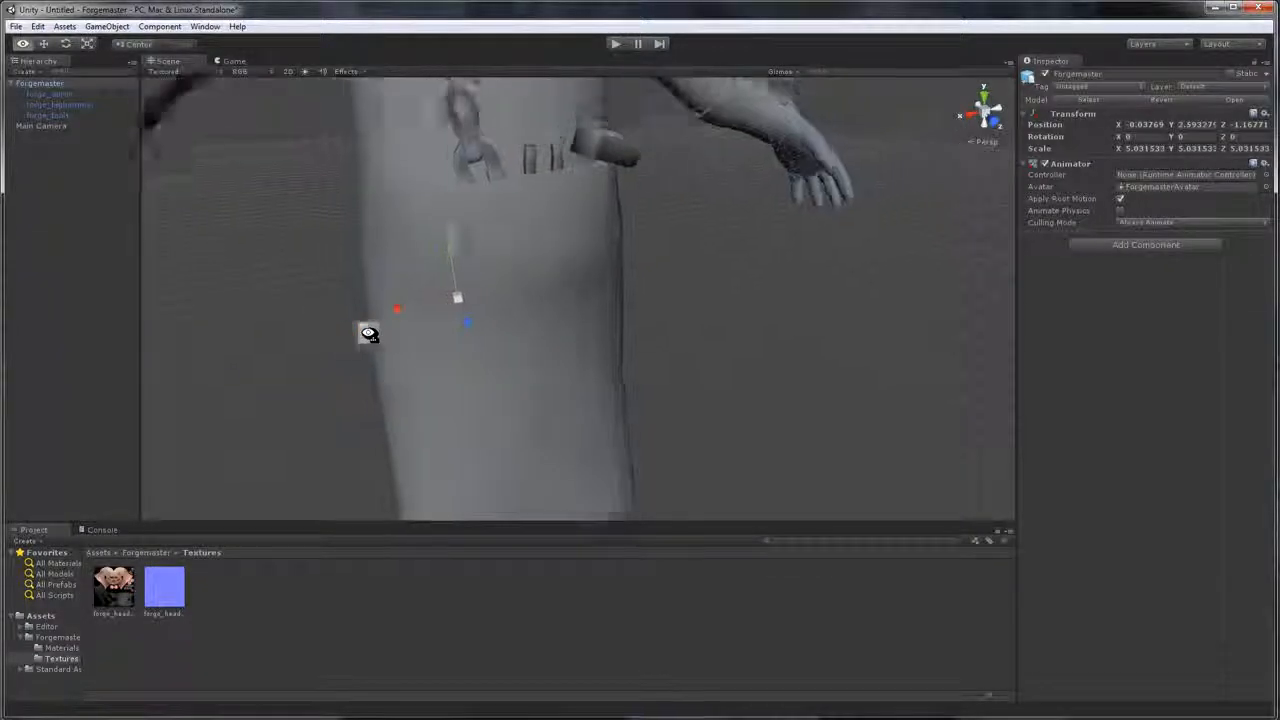
{"action": "scroll", "coordinate": [360, 345], "scroll_direction": "down", "scroll_amount": 6}
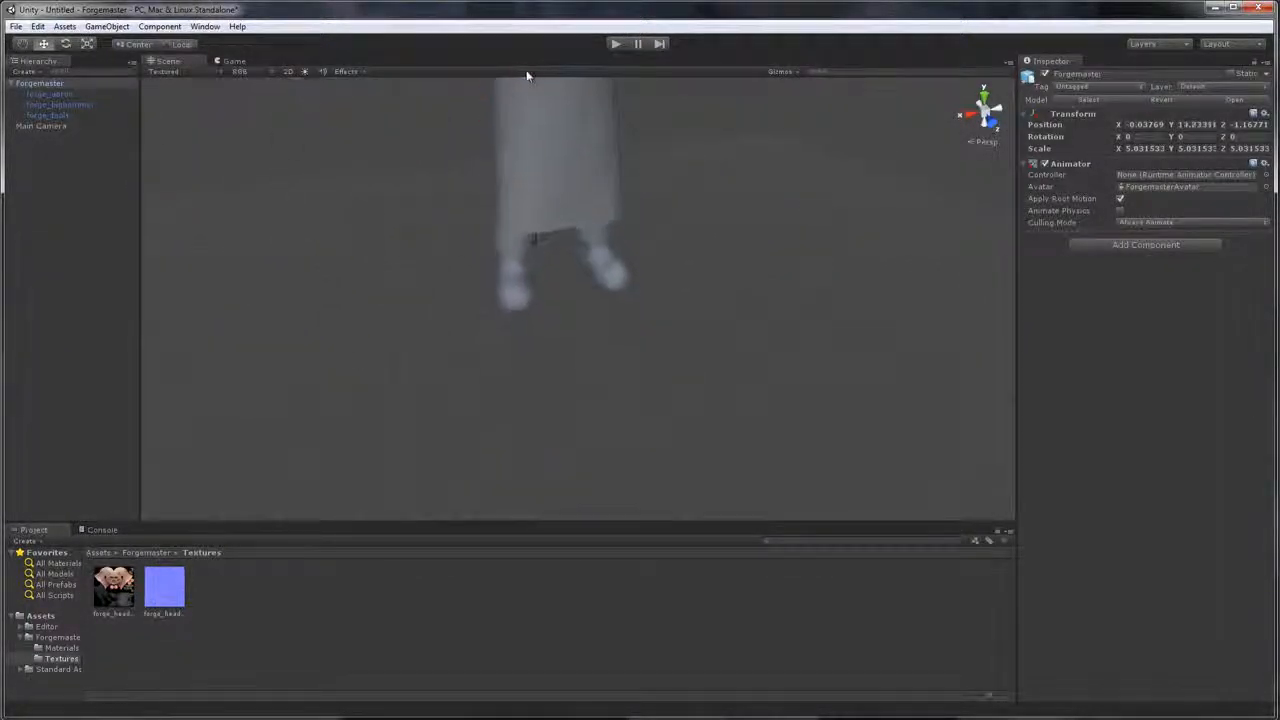
{"action": "left_click_drag", "start_coordinate": [709, 224], "coordinate": [773, 151]}
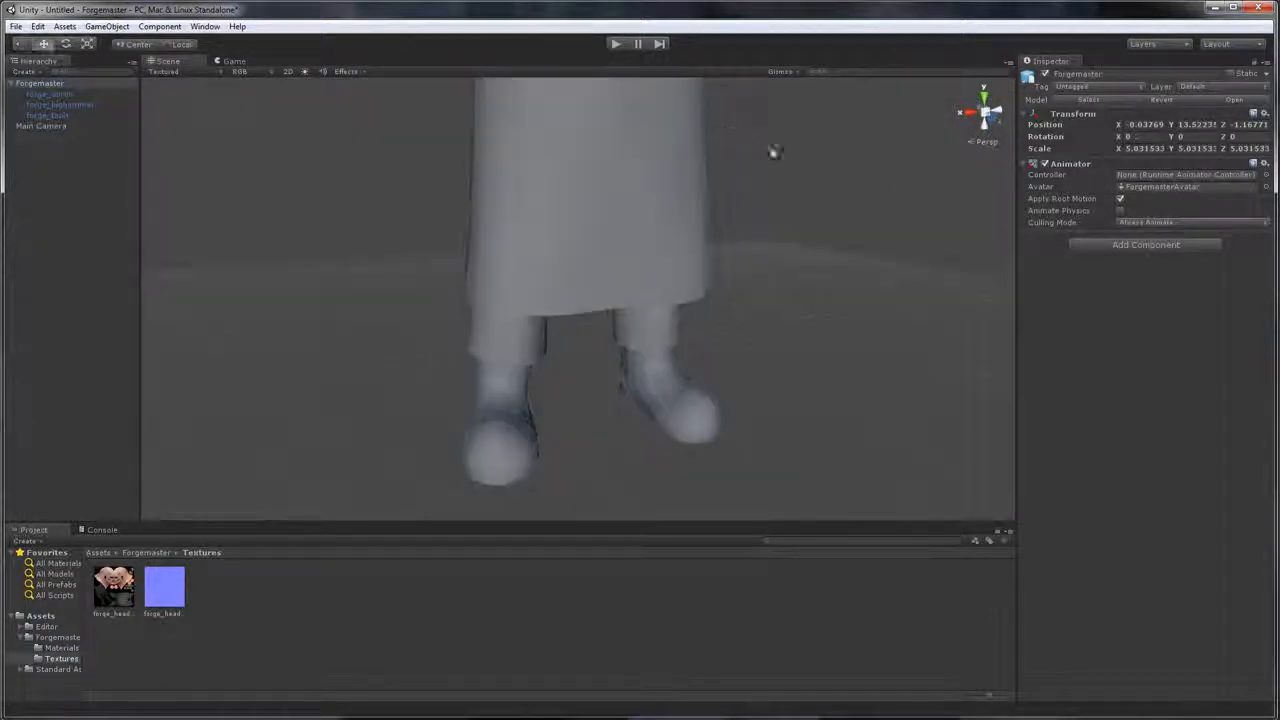
Deselect the model and examine the enlarged head from both sides, the back and the front
{"action": "left_click_drag", "start_coordinate": [808, 300], "coordinate": [1048, 277]}
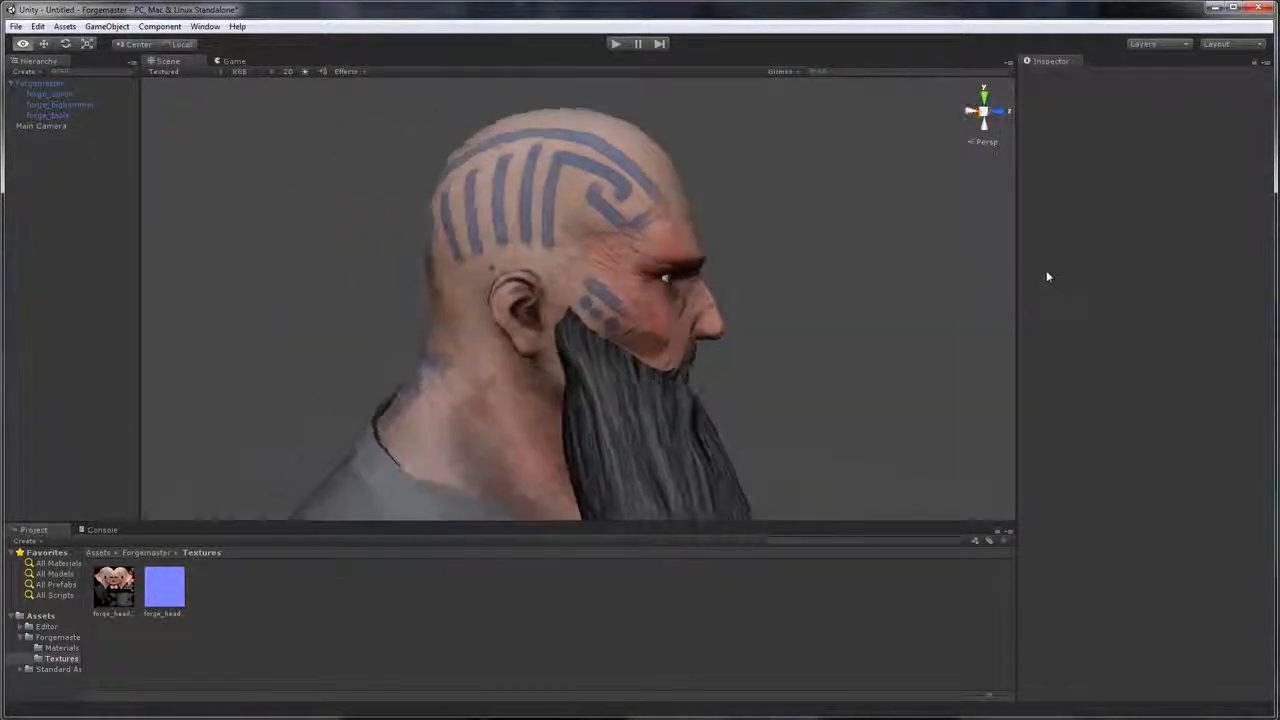
{"action": "left_click_drag", "start_coordinate": [917, 266], "coordinate": [969, 303]}
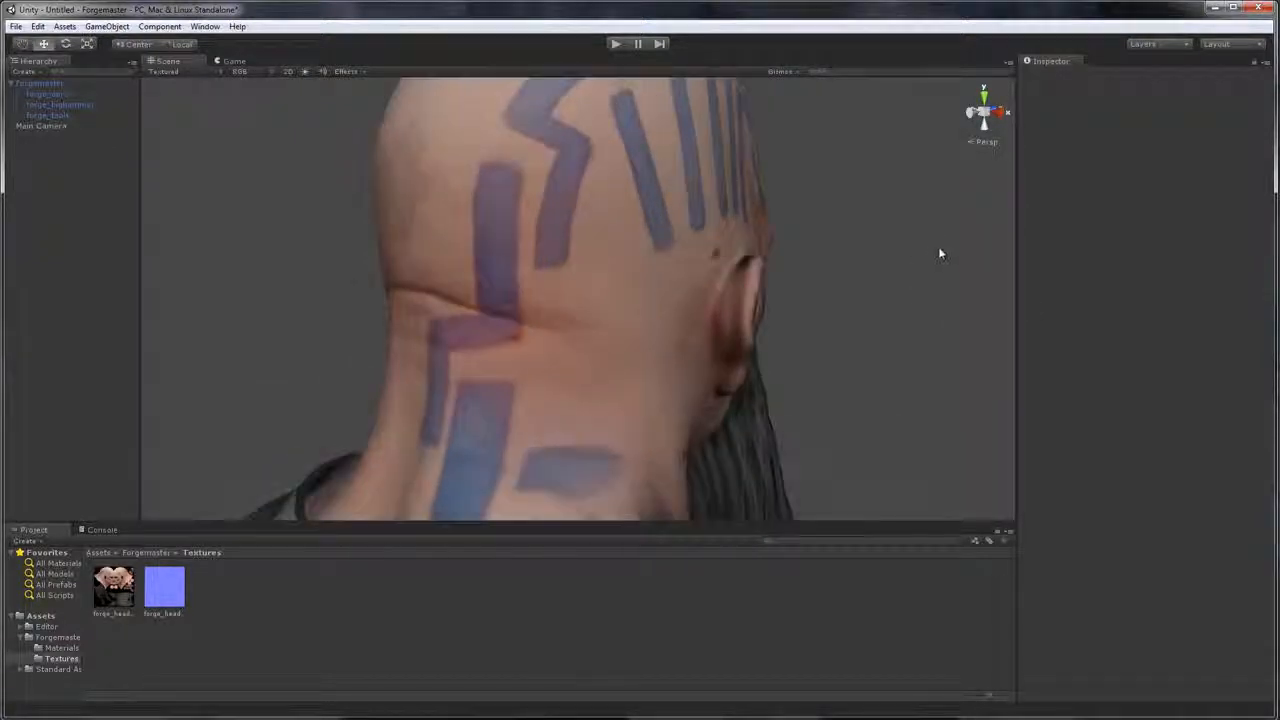
{"action": "left_click_drag", "start_coordinate": [317, 322], "coordinate": [903, 348]}
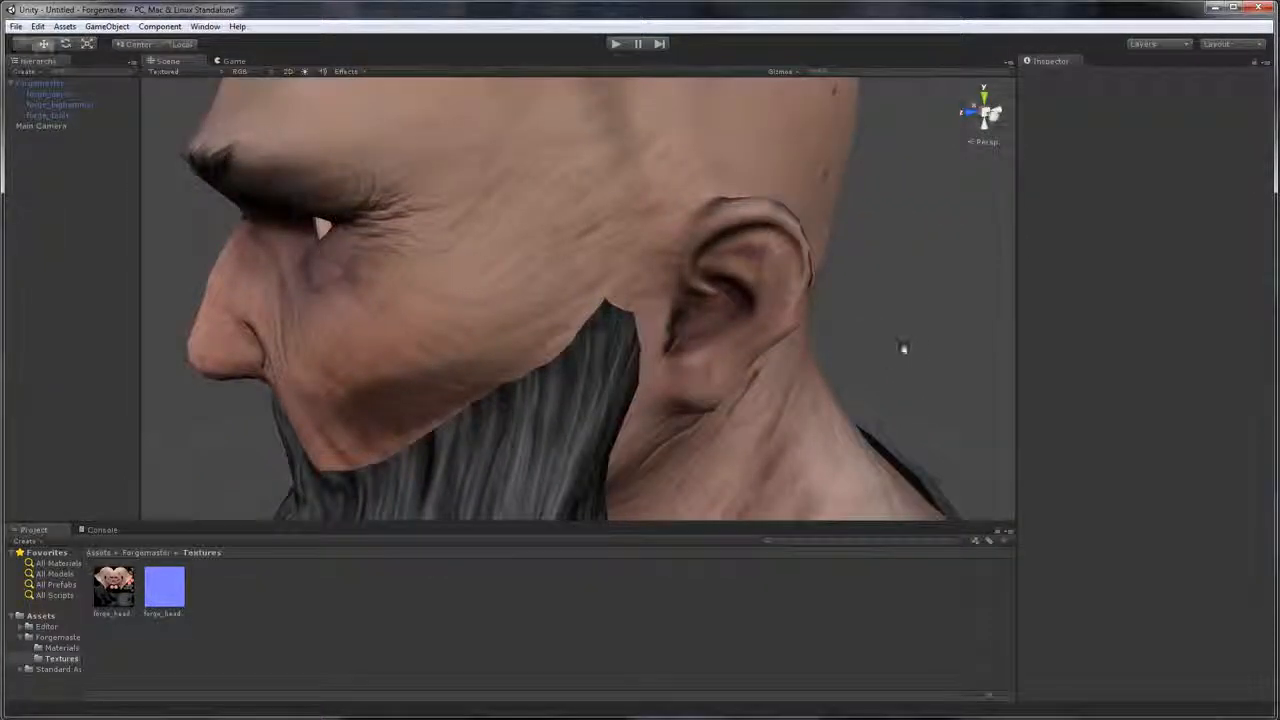
{"action": "left_click_drag", "start_coordinate": [347, 387], "coordinate": [754, 374]}
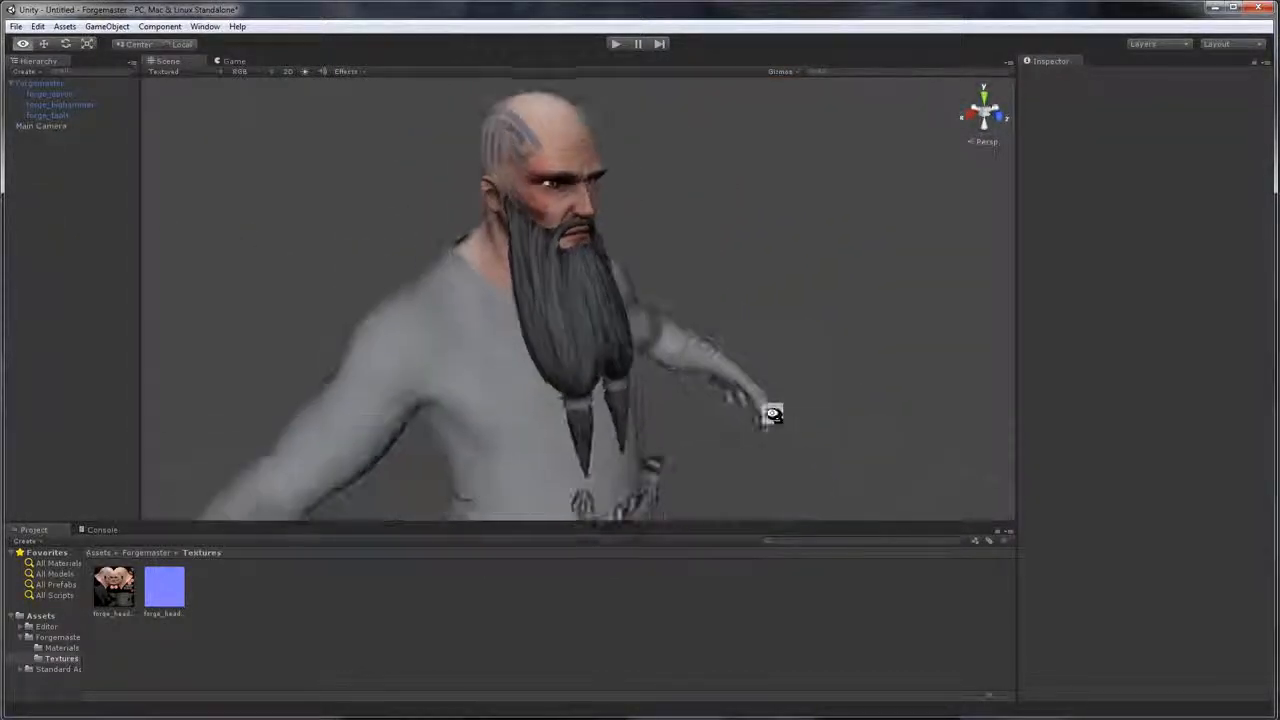
{"action": "left_click_drag", "start_coordinate": [773, 416], "coordinate": [673, 358]}
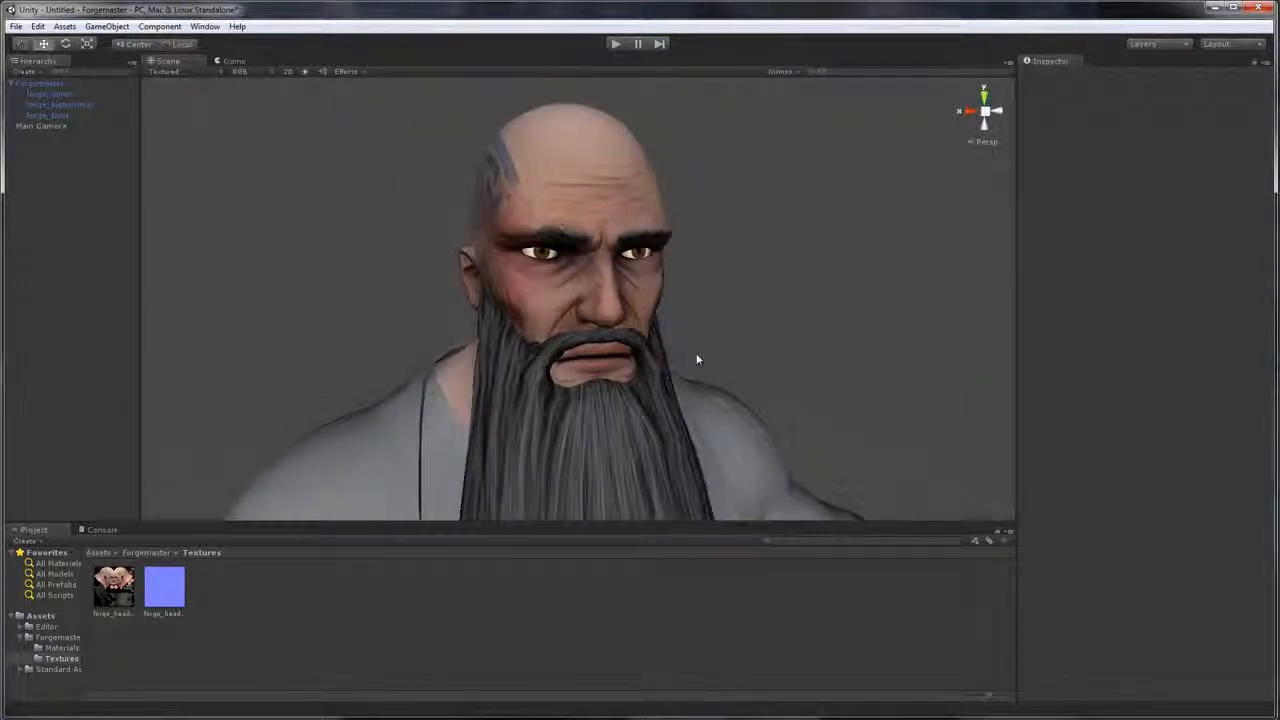
{"action": "left_click_drag", "start_coordinate": [714, 306], "coordinate": [771, 289]}
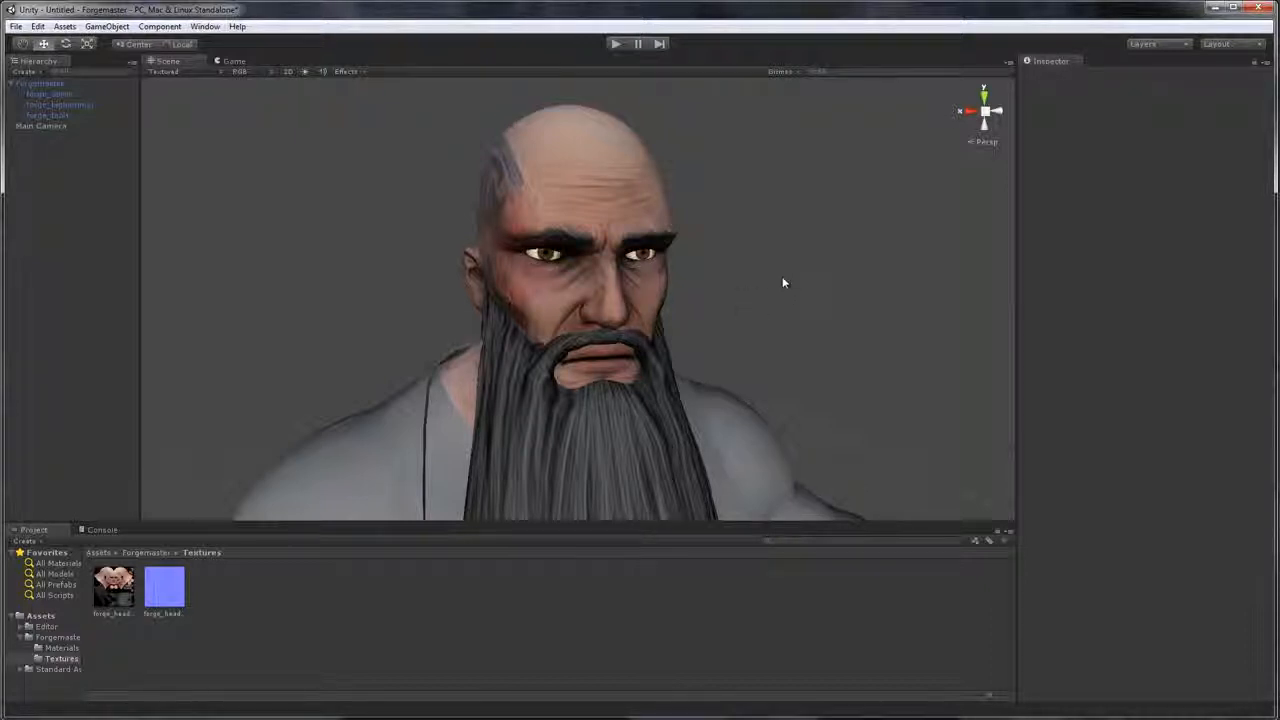
Examine the beard, the belt tools and the upper body of the enlarged character
{"action": "left_click_drag", "start_coordinate": [783, 282], "coordinate": [875, 441]}
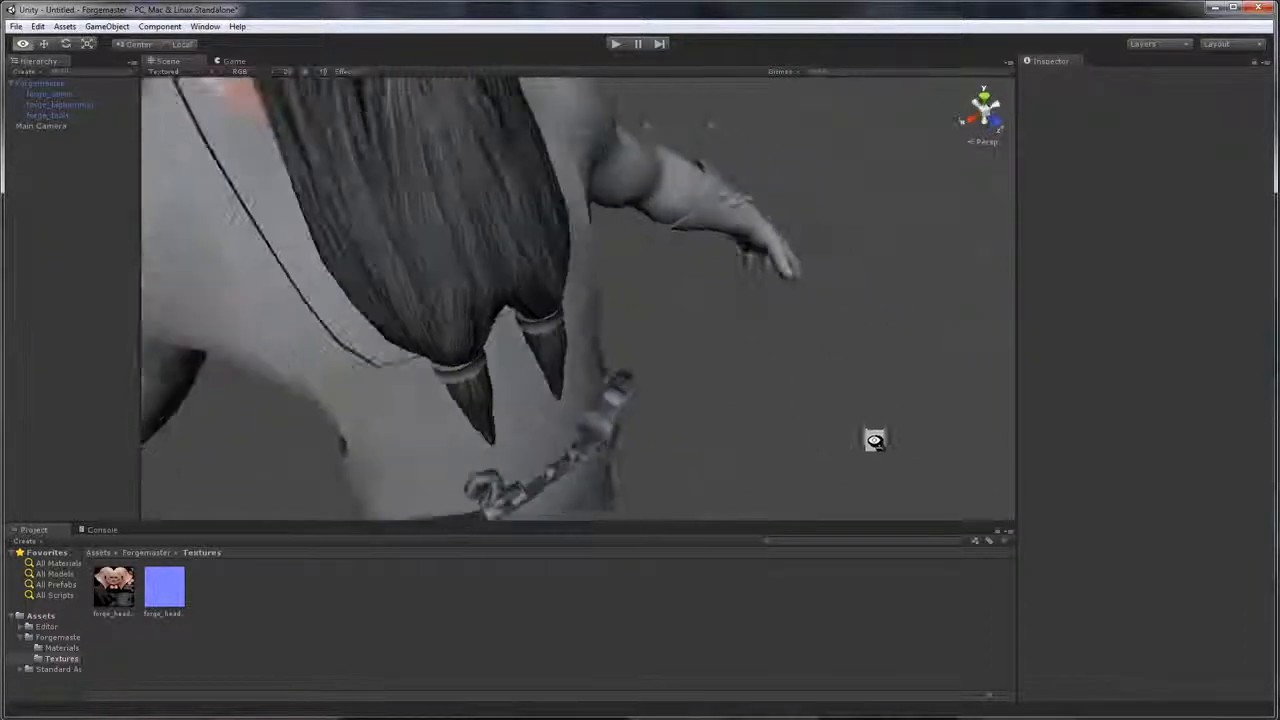
{"action": "left_click_drag", "start_coordinate": [892, 316], "coordinate": [756, 379]}
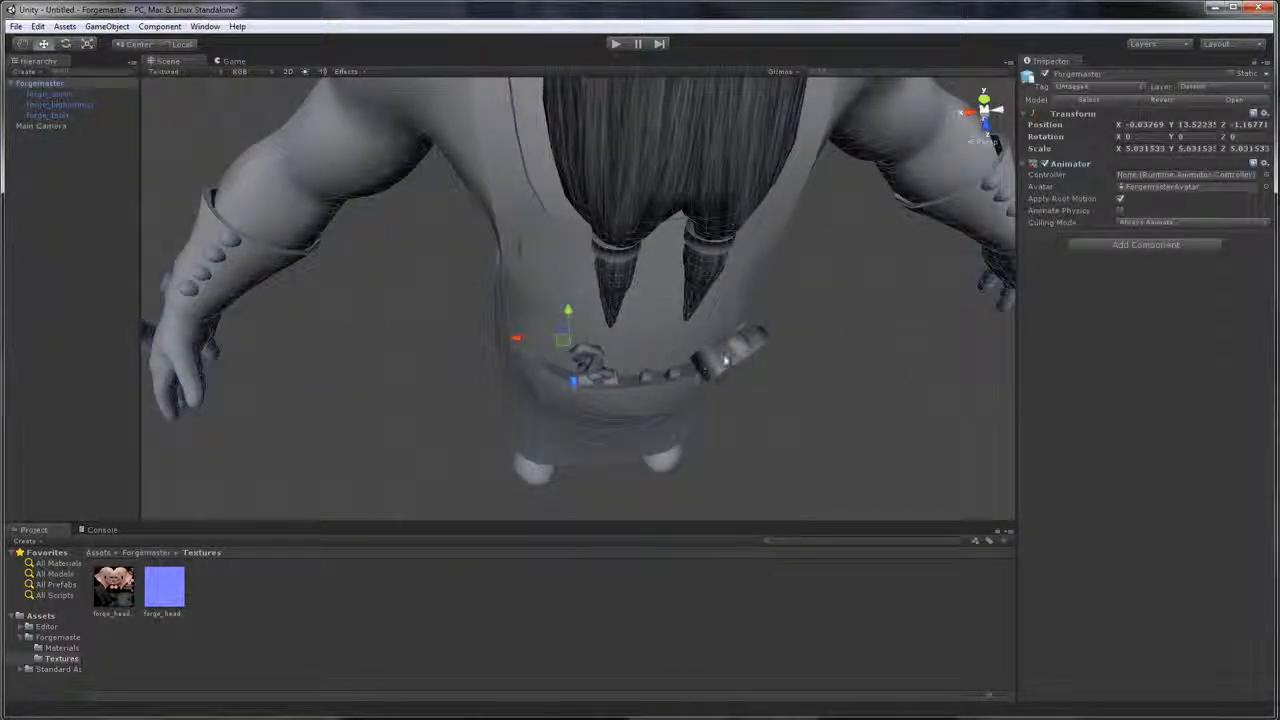
{"action": "left_click", "coordinate": [752, 376]}
{"action": "left_click", "coordinate": [836, 347]}
{"action": "left_click_drag", "start_coordinate": [836, 347], "coordinate": [851, 169]}
{"action": "left_click_drag", "start_coordinate": [319, 204], "coordinate": [417, 217]}
{"action": "scroll", "coordinate": [530, 206], "scroll_direction": "down", "scroll_amount": 10}
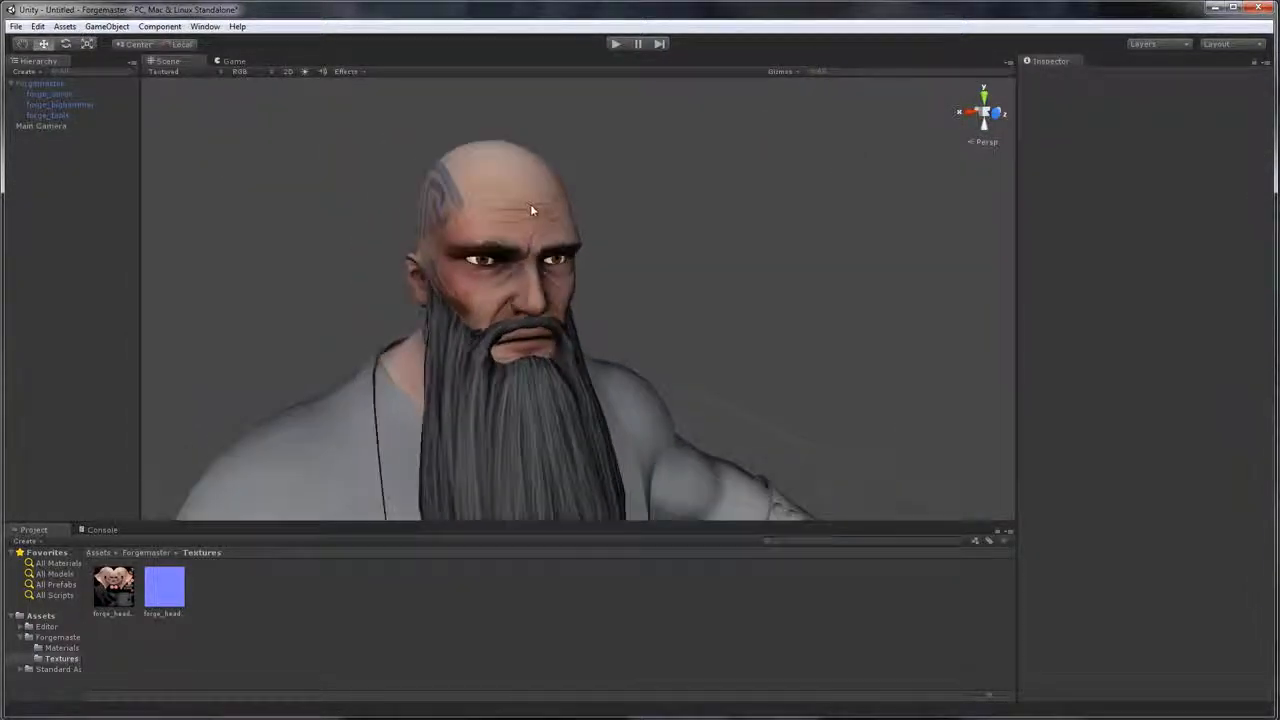
{"action": "scroll", "coordinate": [650, 216], "scroll_direction": "up", "scroll_amount": 8}
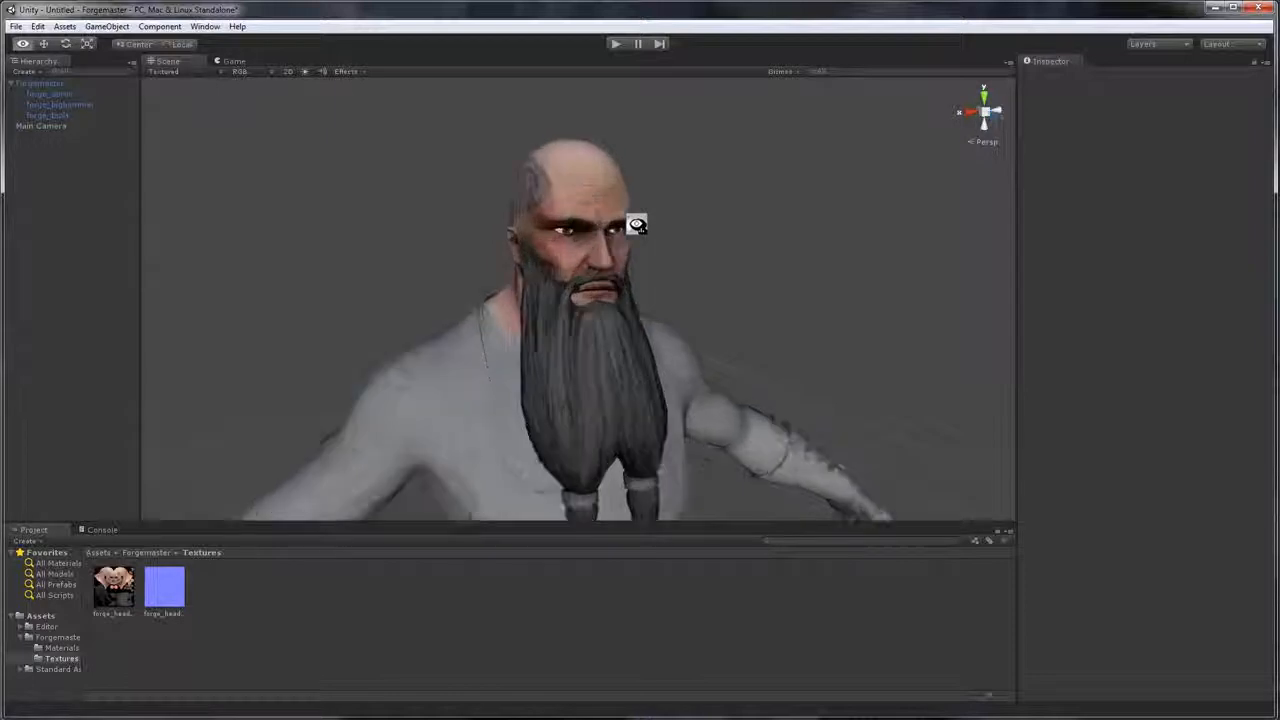